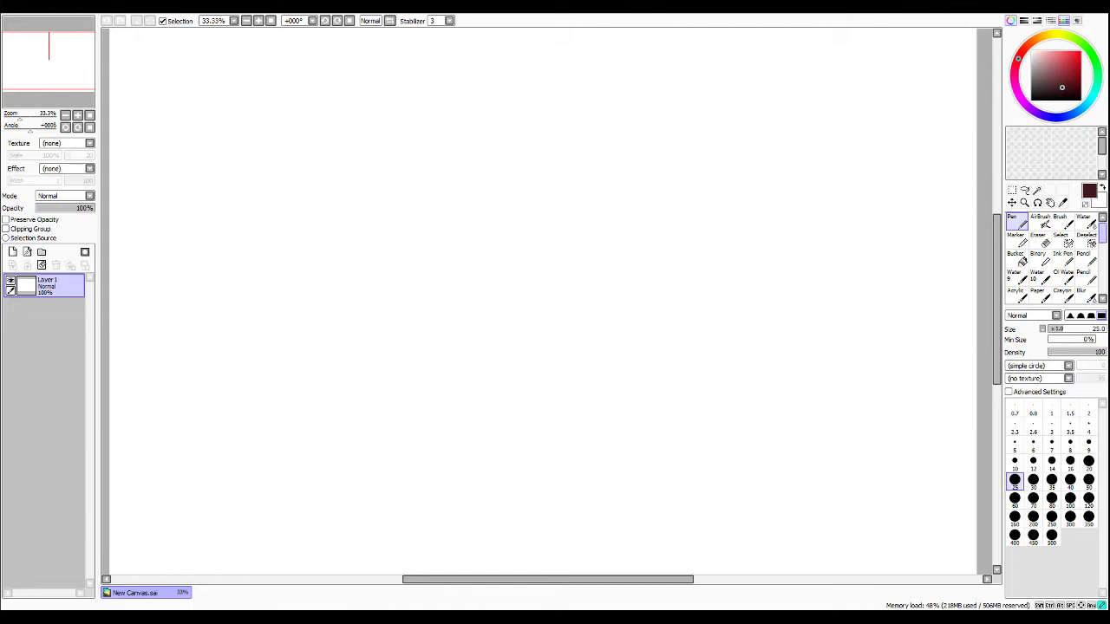
Sketch a light circle for the head on the upper right of the canvas with the sketch brush at size 10.
scroll(1040, 251, down, 1)
click(1016, 293)
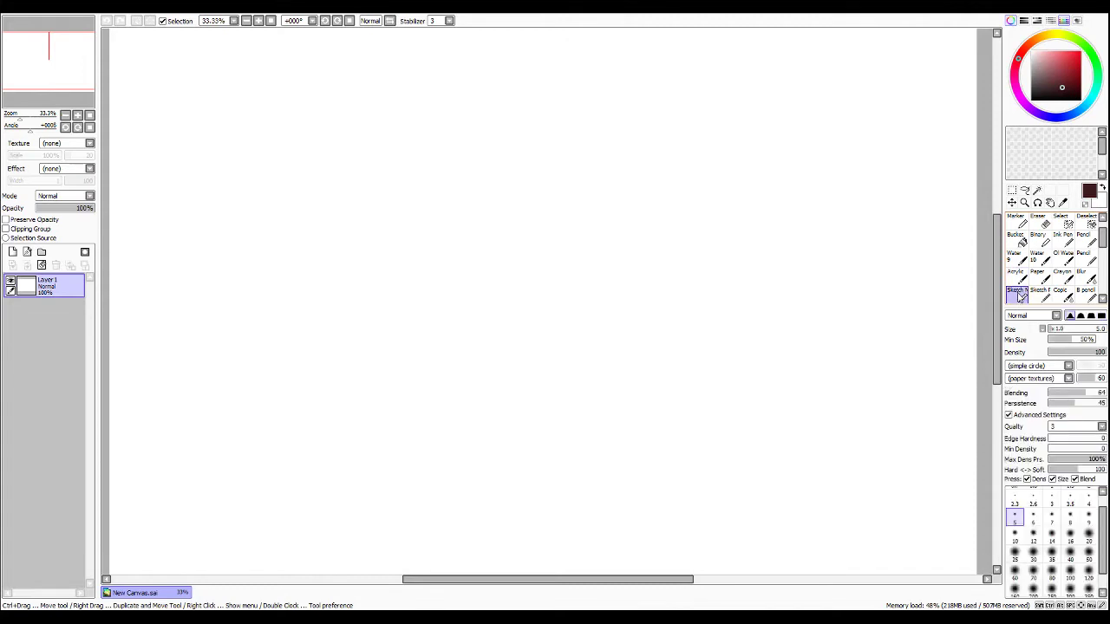
click(1016, 536)
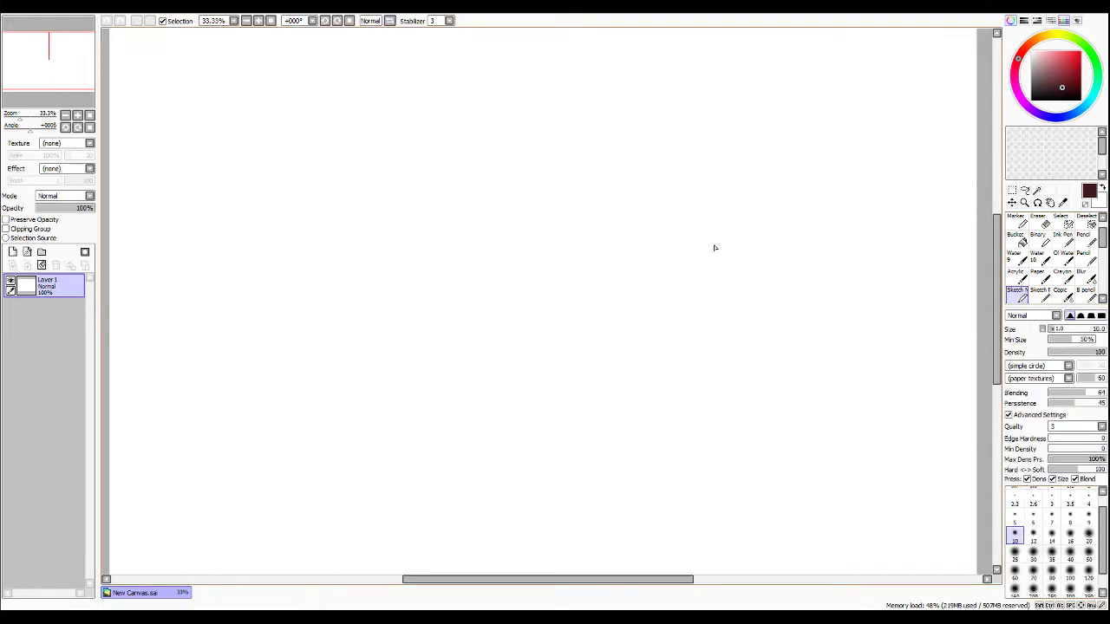
drag(683, 143, 690, 143)
mouse_move(605, 147)
mouse_down()
mouse_move(639, 131)
mouse_move(592, 200)
mouse_move(635, 275)
mouse_move(703, 280)
mouse_move(750, 234)
mouse_move(746, 139)
mouse_up()
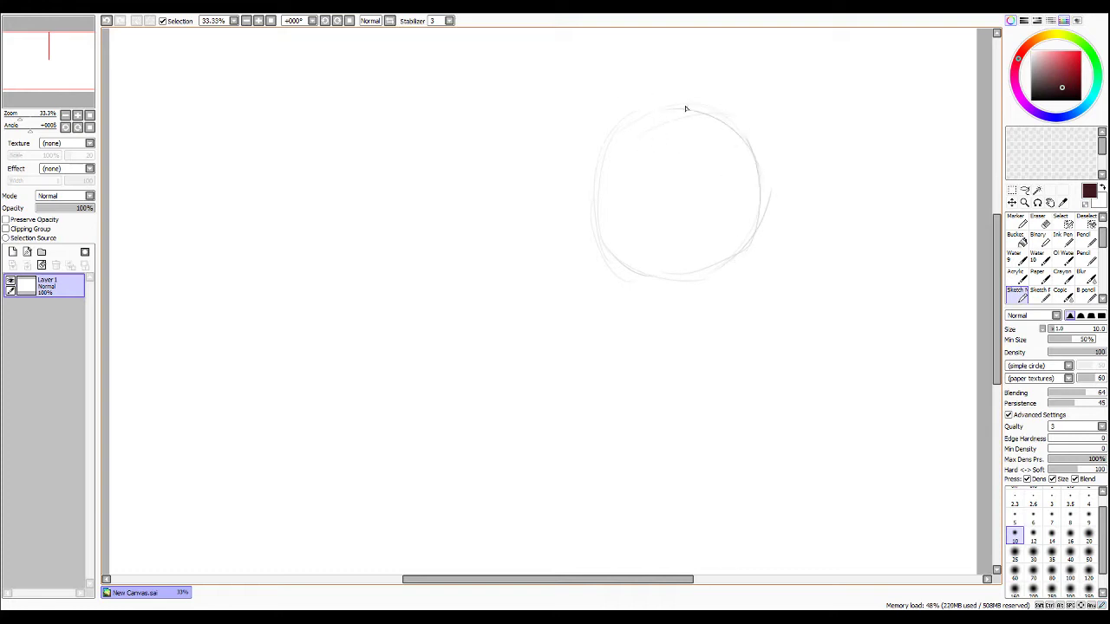
drag(685, 107, 608, 140)
Sketch the cheeks and a rounded jaw below the head circle.
mouse_move(595, 199)
mouse_down()
mouse_move(610, 278)
mouse_move(600, 250)
mouse_move(631, 309)
mouse_move(650, 318)
mouse_up()
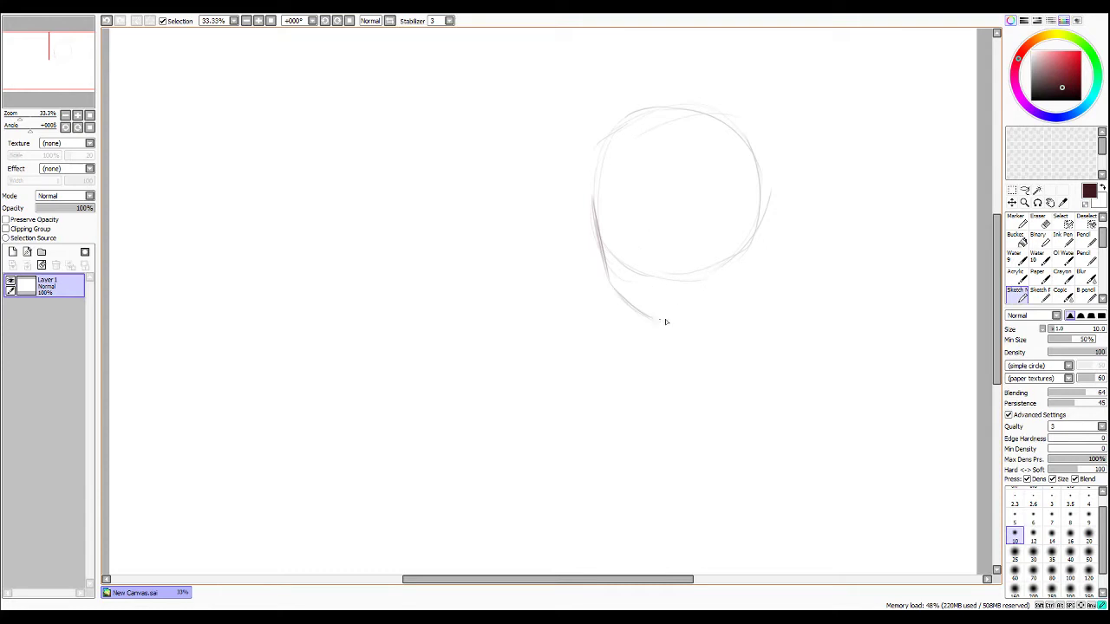
drag(671, 317, 735, 282)
drag(745, 260, 747, 215)
mouse_move(743, 267)
mouse_down()
mouse_move(749, 201)
mouse_move(740, 282)
mouse_move(723, 298)
mouse_move(743, 257)
mouse_move(693, 314)
mouse_move(737, 271)
mouse_up()
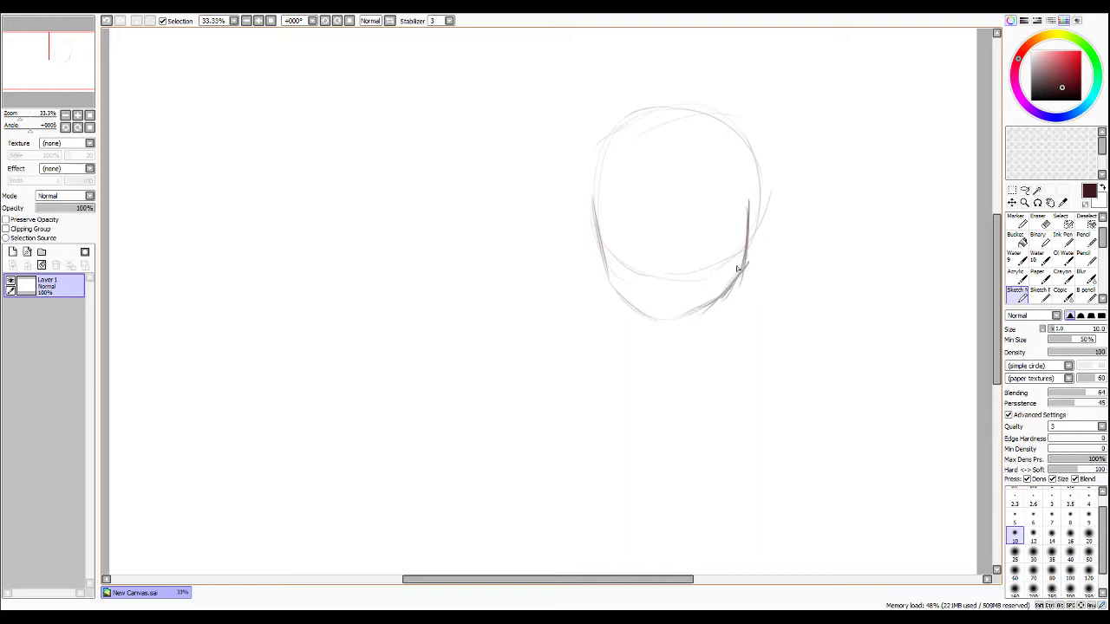
Darken the sides and top of the head circle with repeated sketch strokes.
mouse_move(748, 188)
mouse_down()
mouse_move(746, 230)
mouse_move(748, 202)
mouse_up()
drag(756, 148, 758, 190)
drag(725, 115, 757, 154)
drag(690, 108, 728, 120)
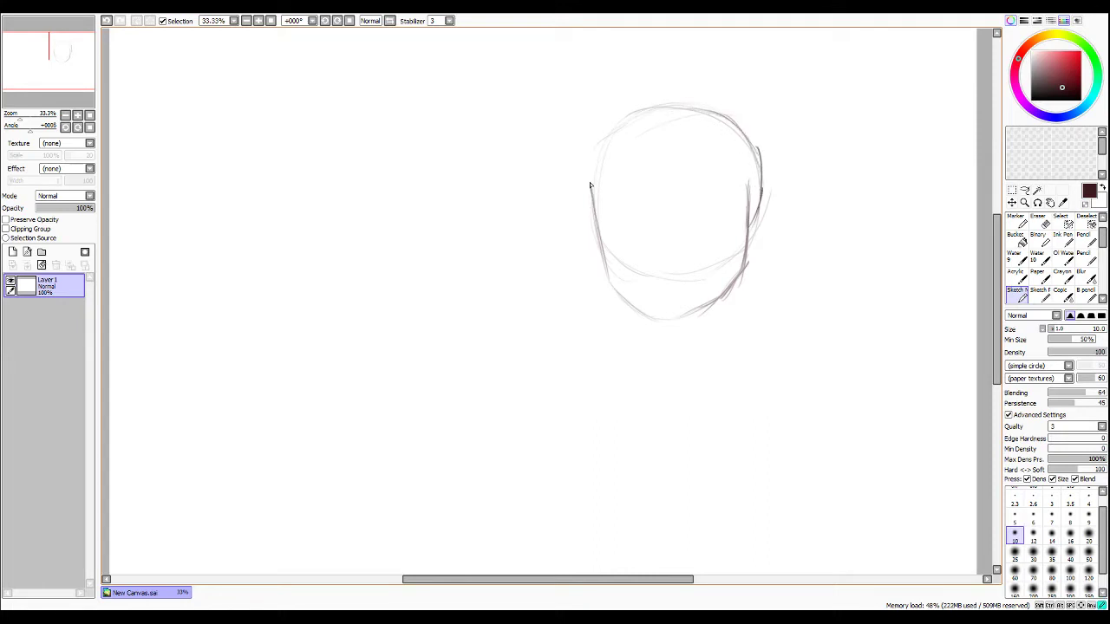
drag(604, 138, 590, 184)
mouse_move(592, 179)
mouse_down()
mouse_move(623, 118)
mouse_move(598, 151)
mouse_up()
mouse_move(635, 112)
mouse_down()
mouse_move(649, 111)
mouse_move(686, 107)
mouse_move(753, 139)
mouse_move(718, 117)
mouse_move(754, 177)
mouse_move(758, 158)
mouse_move(761, 188)
mouse_up()
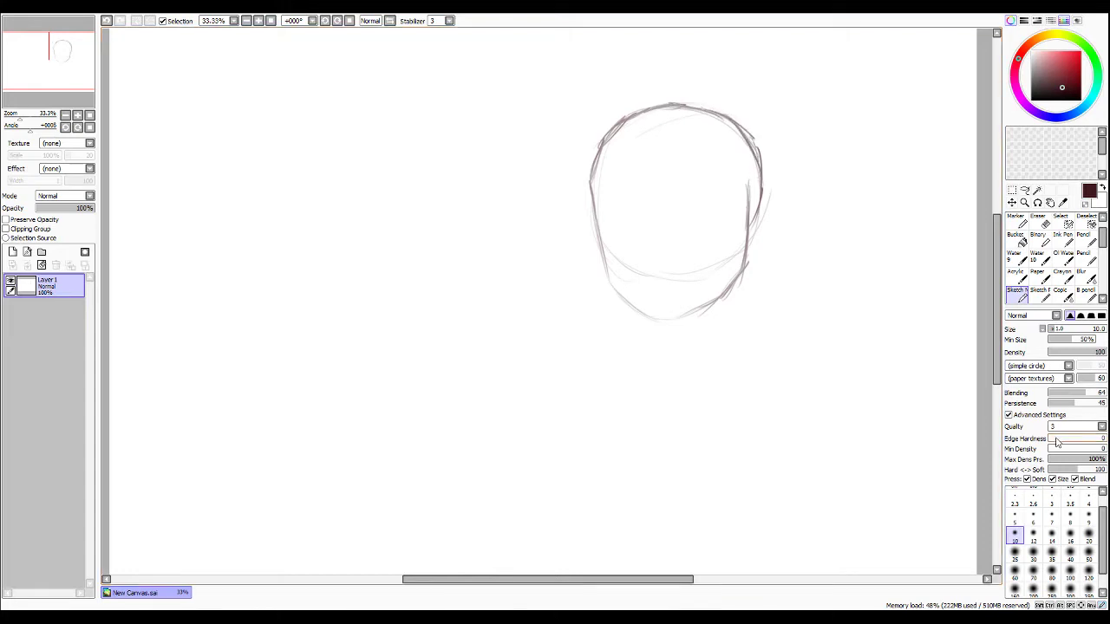
Erase the jaw and lower half of the head sketch, then redraw the lower arc of the circle.
key(e)
mouse_move(748, 186)
mouse_down()
mouse_move(745, 276)
mouse_move(718, 334)
mouse_move(731, 240)
mouse_move(712, 256)
mouse_move(701, 320)
mouse_move(686, 314)
mouse_move(688, 283)
mouse_move(666, 237)
mouse_move(644, 232)
mouse_move(631, 297)
mouse_move(595, 235)
mouse_up()
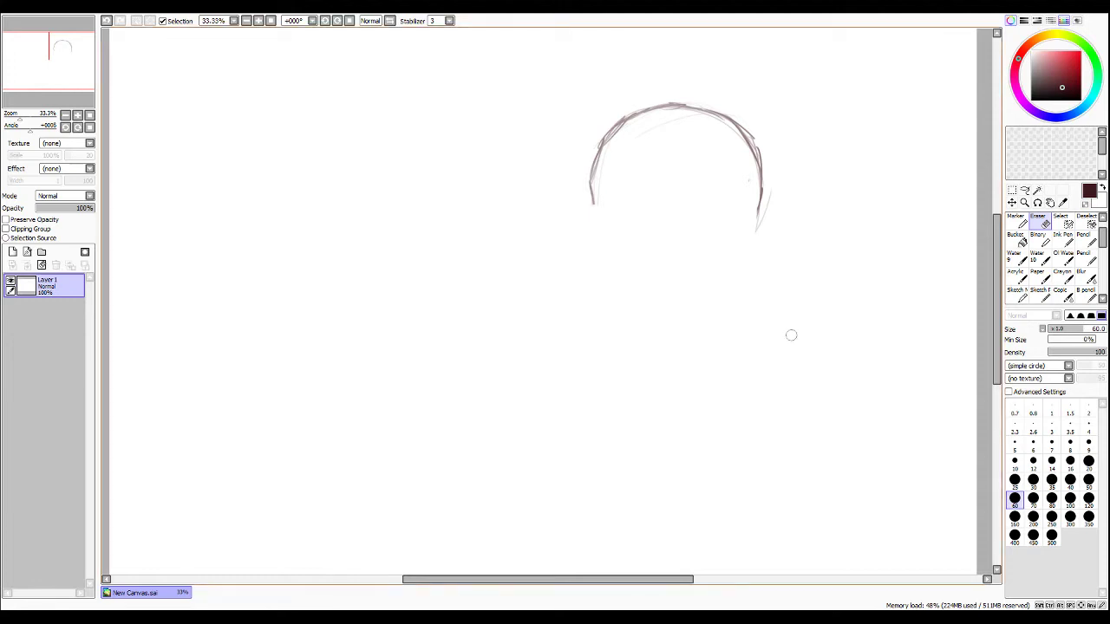
key(n)
mouse_move(593, 193)
mouse_down()
mouse_move(591, 221)
mouse_move(592, 201)
mouse_move(629, 257)
mouse_move(594, 188)
mouse_move(606, 249)
mouse_move(599, 239)
mouse_move(710, 227)
mouse_move(688, 280)
mouse_move(603, 247)
mouse_move(695, 272)
mouse_move(623, 264)
mouse_move(710, 261)
mouse_move(650, 272)
mouse_move(731, 242)
mouse_move(692, 267)
mouse_move(742, 242)
mouse_up()
mouse_move(762, 194)
mouse_down()
mouse_move(711, 260)
mouse_move(747, 232)
mouse_move(703, 267)
mouse_up()
mouse_move(756, 220)
mouse_down()
mouse_move(728, 251)
mouse_move(662, 275)
mouse_up()
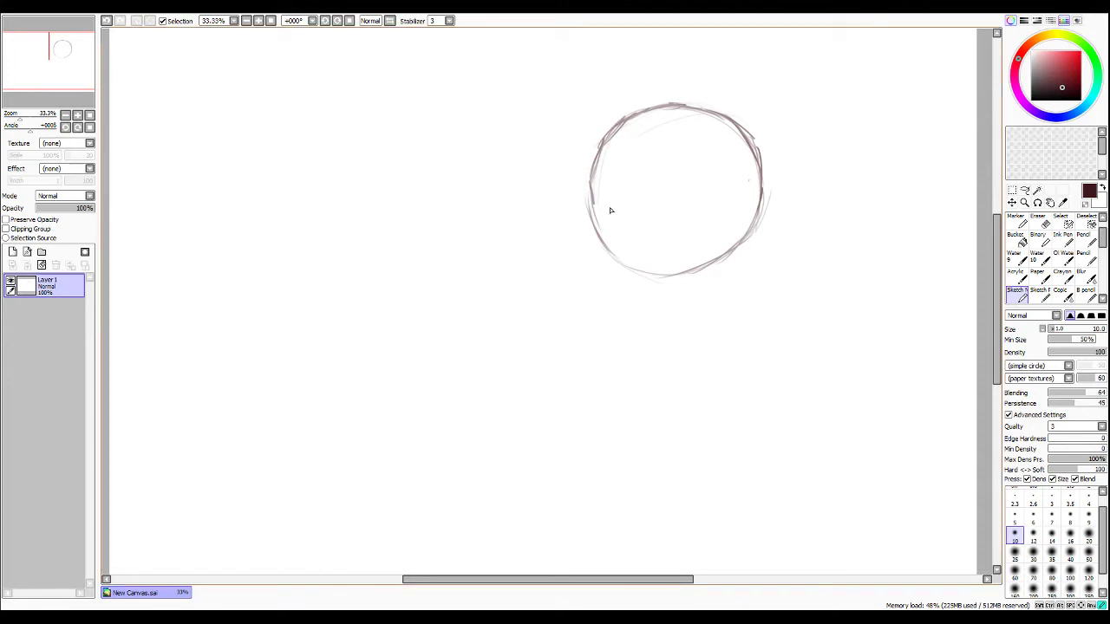
Sketch new cheek lines from both sides of the circle down to a chin centred below it.
drag(596, 189, 599, 278)
mouse_move(591, 195)
mouse_down()
mouse_move(595, 284)
mouse_move(654, 324)
mouse_up()
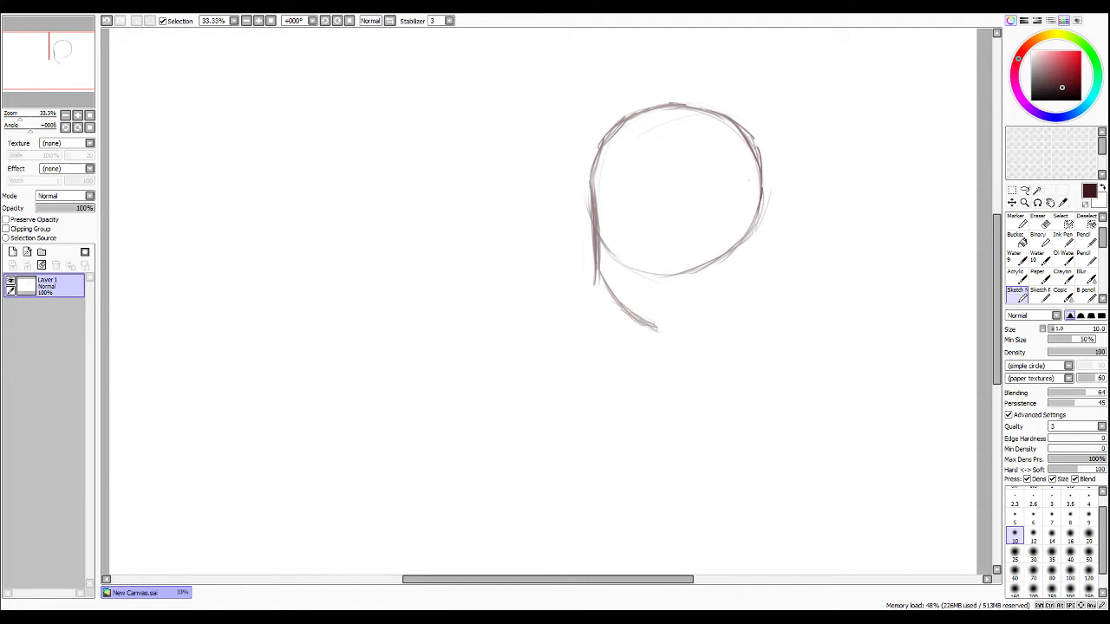
drag(665, 328, 709, 308)
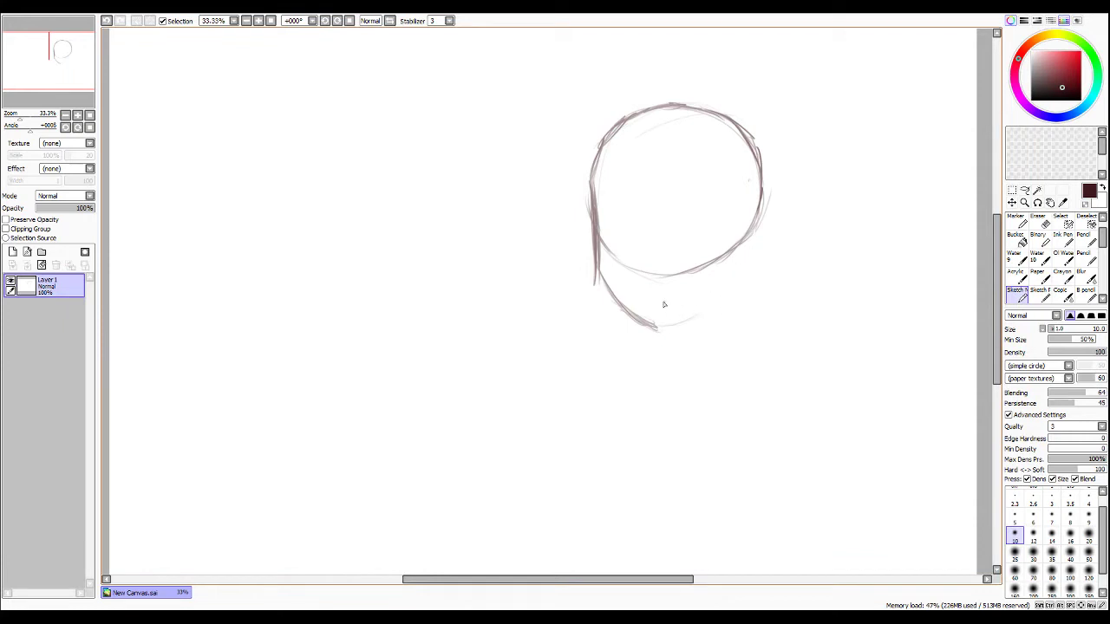
mouse_move(660, 316)
mouse_down()
mouse_move(721, 289)
mouse_move(681, 307)
mouse_move(727, 279)
mouse_move(756, 201)
mouse_up()
drag(746, 246, 758, 192)
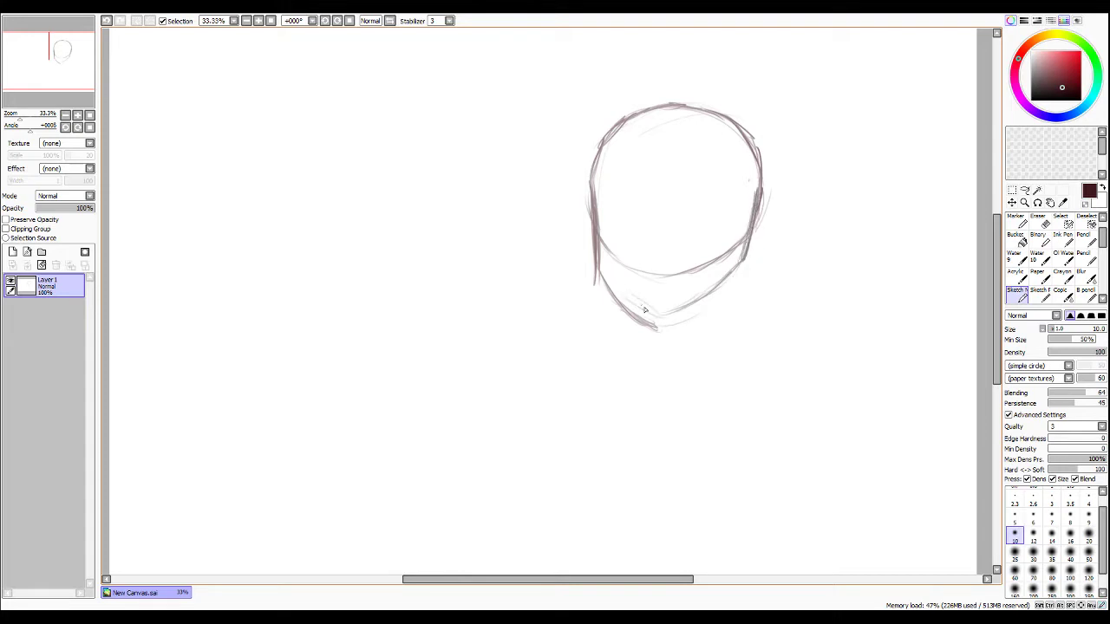
mouse_move(647, 309)
mouse_down()
mouse_move(610, 283)
mouse_move(630, 307)
mouse_up()
mouse_move(600, 270)
mouse_down()
mouse_move(640, 310)
mouse_move(632, 303)
mouse_move(673, 318)
mouse_up()
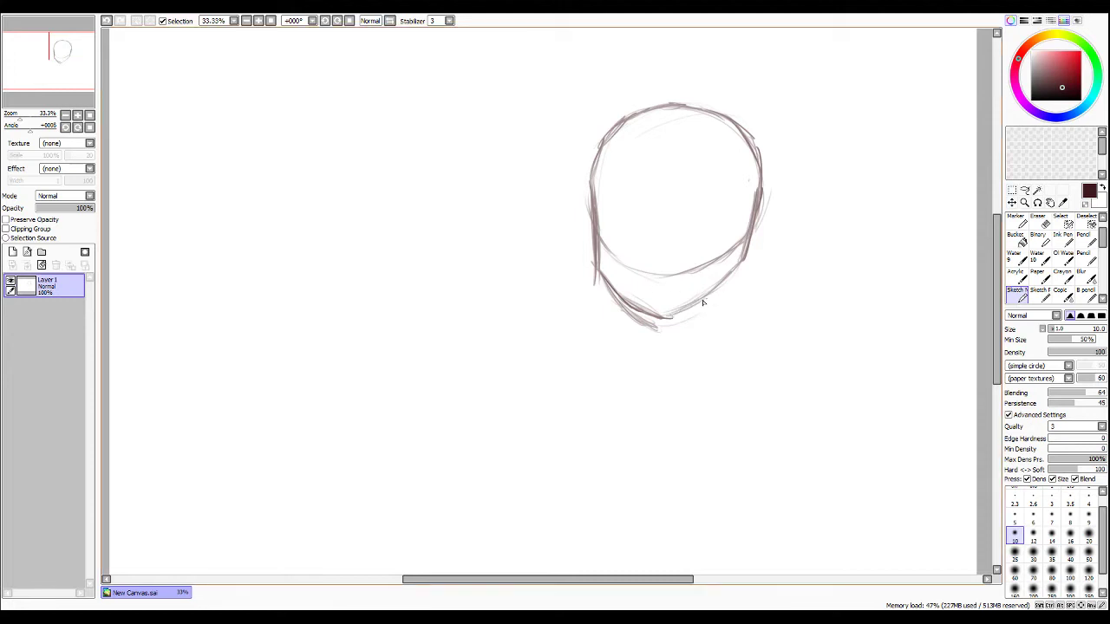
mouse_move(664, 318)
mouse_down()
mouse_move(722, 291)
mouse_move(757, 220)
mouse_up()
Erase and redraw the left jawline down to the chin, and darken the left side of the face.
key(e)
mouse_move(587, 268)
mouse_down()
mouse_move(654, 343)
mouse_move(623, 292)
mouse_move(639, 304)
mouse_move(657, 326)
mouse_move(614, 282)
mouse_up()
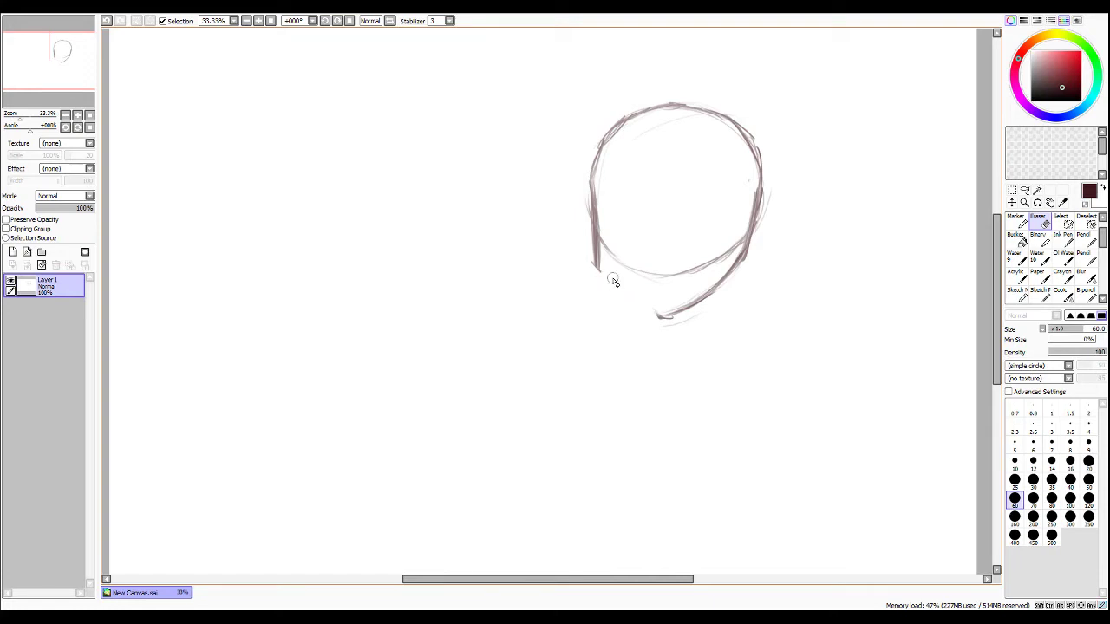
key(e)
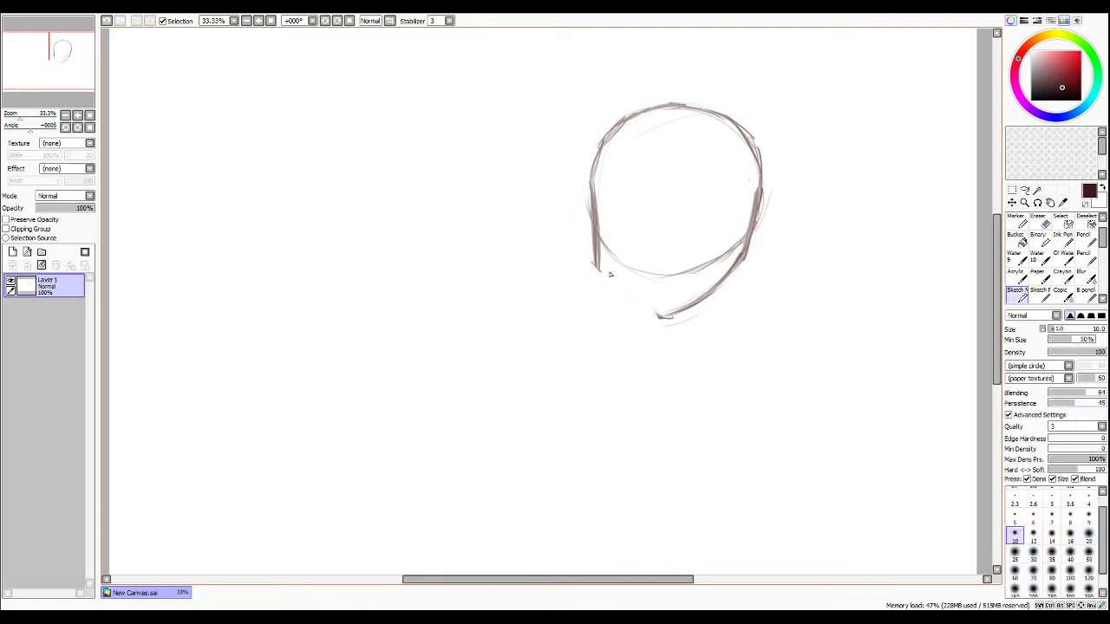
drag(596, 265, 634, 306)
mouse_move(622, 299)
mouse_down()
mouse_move(660, 314)
mouse_move(638, 312)
mouse_move(600, 267)
mouse_move(623, 301)
mouse_up()
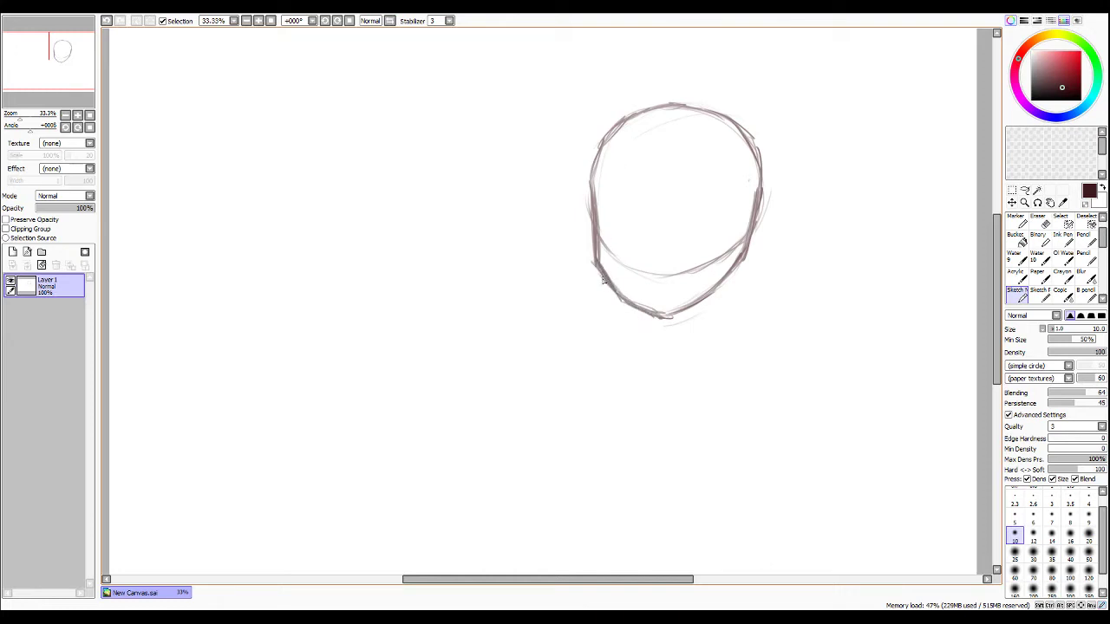
drag(594, 228, 602, 275)
drag(594, 228, 594, 237)
mouse_move(593, 223)
mouse_down()
mouse_move(594, 163)
mouse_move(594, 175)
mouse_move(616, 133)
mouse_up()
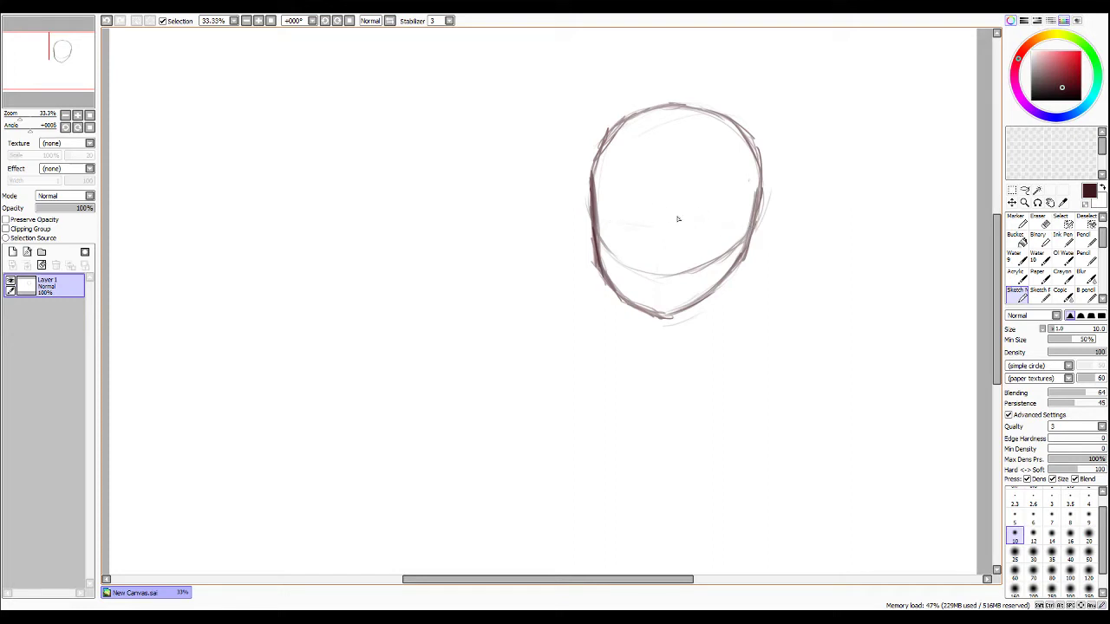
Draw a curved horizontal eye guideline across the face, rotating the canvas for the stroke and resetting the rotation.
drag(644, 228, 741, 228)
key(Delete)
key(Delete)
key(Delete)
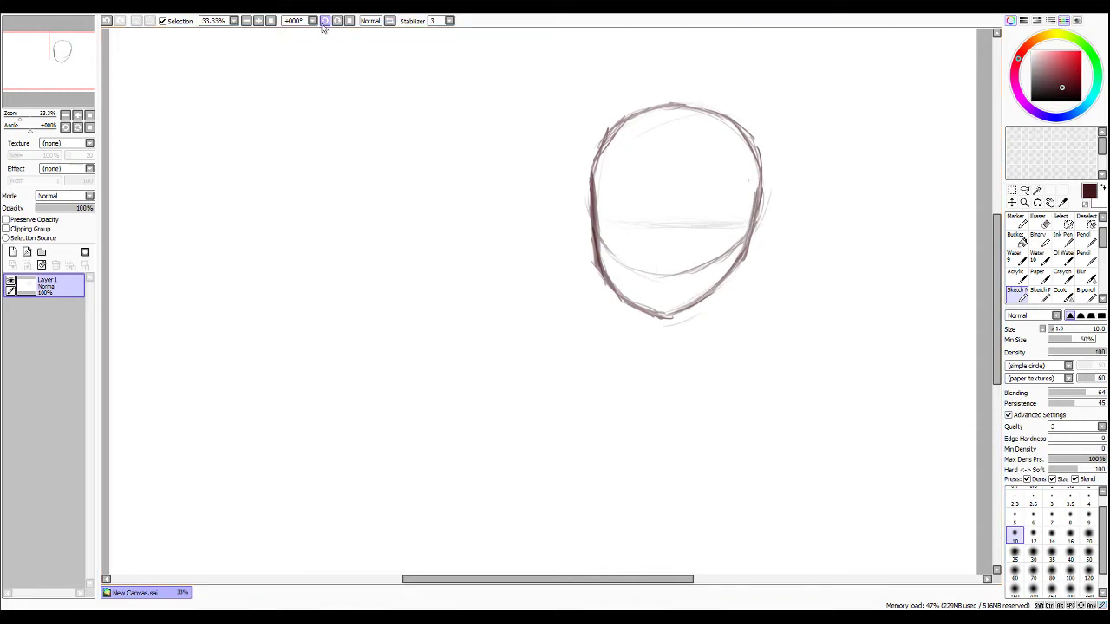
mouse_move(522, 203)
mouse_down()
mouse_move(579, 175)
mouse_move(570, 179)
mouse_move(640, 106)
mouse_move(601, 148)
mouse_up()
mouse_move(628, 106)
mouse_down()
mouse_move(577, 173)
mouse_move(518, 206)
mouse_move(617, 135)
mouse_move(633, 97)
mouse_up()
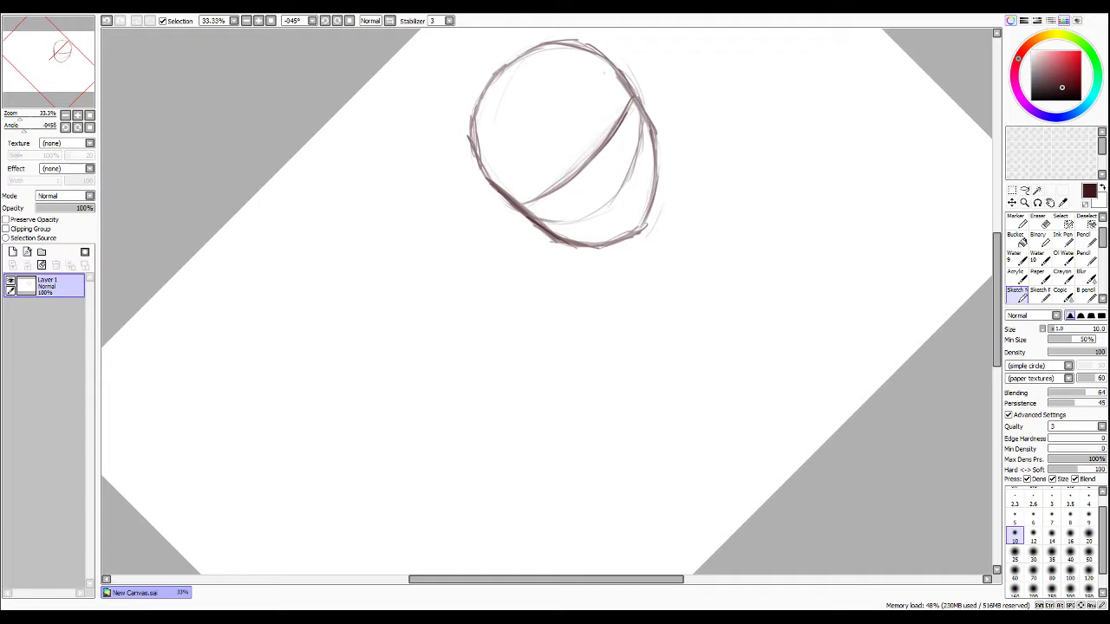
click(337, 21)
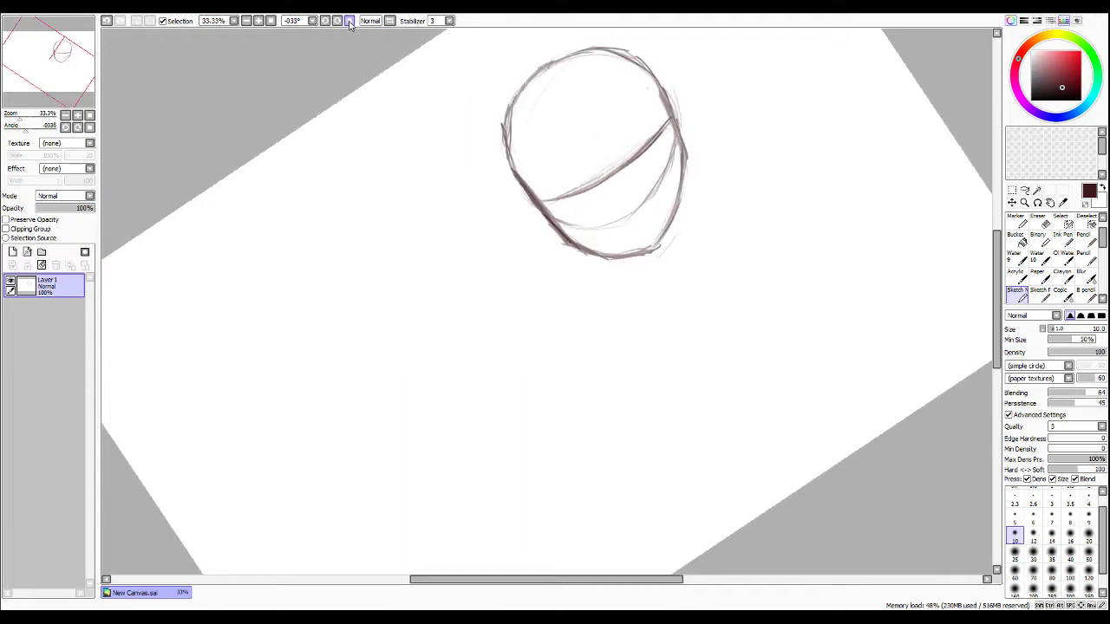
click(349, 22)
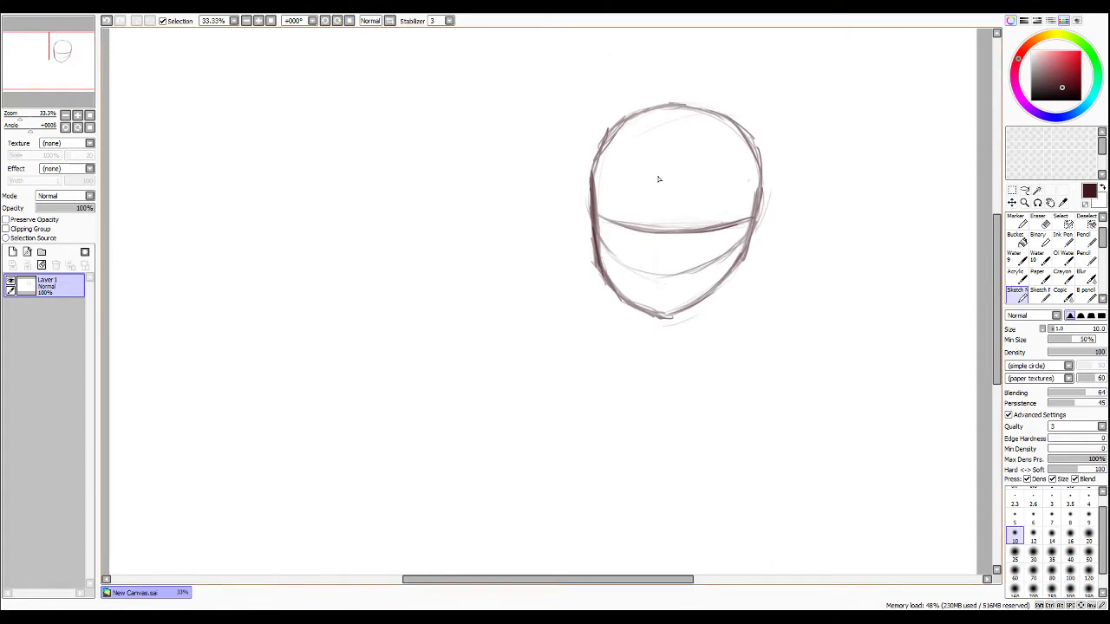
Erase the left jawline between the cheek and the chin.
key(e)
mouse_move(607, 264)
mouse_down()
mouse_move(619, 270)
mouse_move(612, 290)
mouse_move(626, 273)
mouse_up()
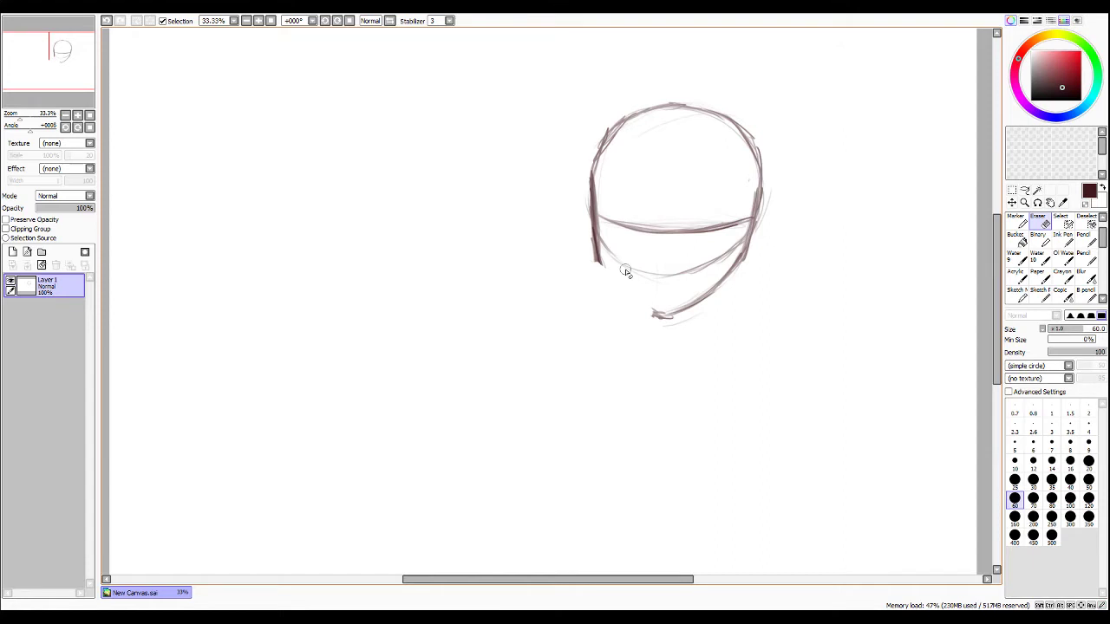
key(e)
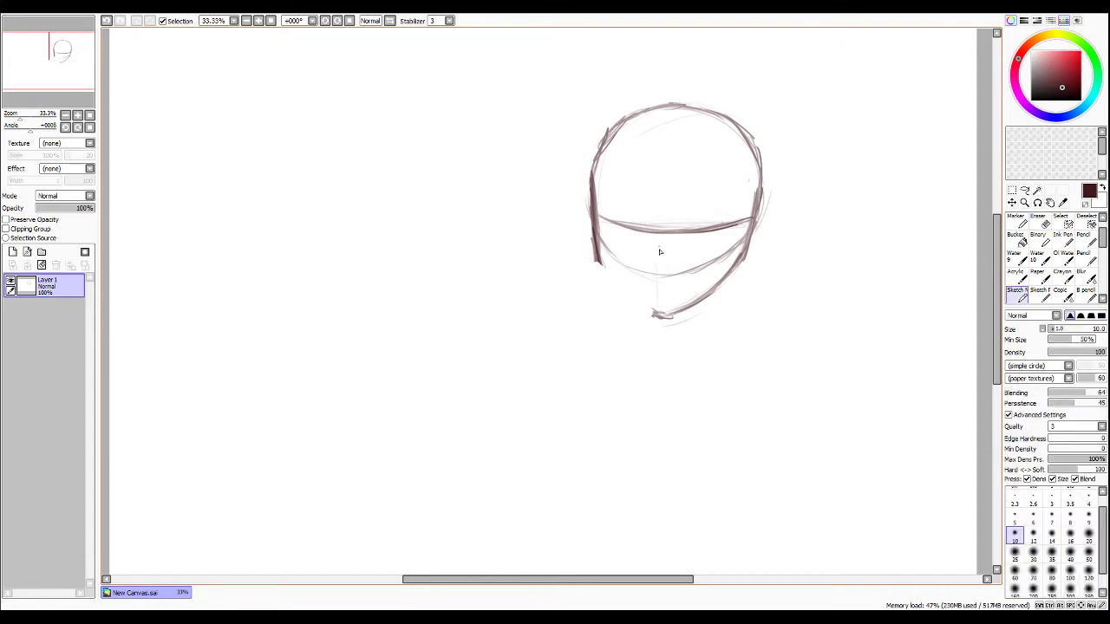
Draw a vertical centre guideline from the top of the head to the chin and redraw the jawlines on both sides.
mouse_move(657, 260)
mouse_down()
mouse_move(658, 312)
mouse_move(654, 184)
mouse_up()
drag(653, 222, 654, 187)
drag(654, 257, 654, 232)
mouse_move(656, 187)
mouse_down()
mouse_move(666, 108)
mouse_move(654, 185)
mouse_move(659, 129)
mouse_up()
drag(653, 193, 651, 204)
mouse_move(654, 315)
mouse_down()
mouse_move(600, 255)
mouse_move(644, 315)
mouse_move(602, 264)
mouse_move(650, 315)
mouse_move(685, 306)
mouse_move(660, 316)
mouse_move(710, 291)
mouse_move(749, 252)
mouse_up()
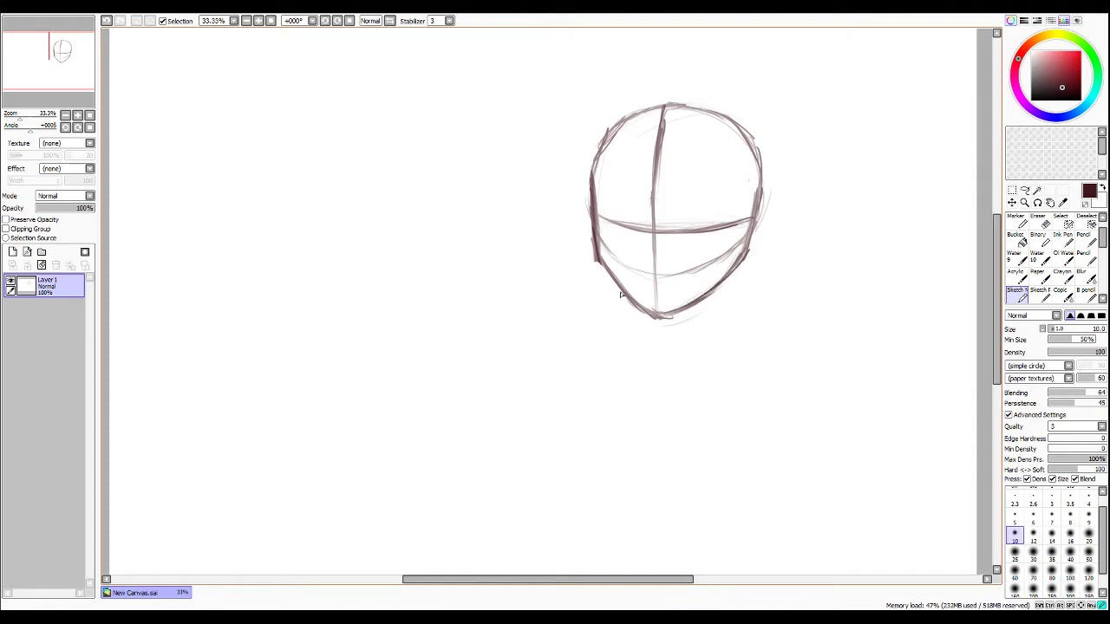
mouse_move(626, 297)
mouse_down()
mouse_move(597, 260)
mouse_move(619, 295)
mouse_up()
Erase the curved eye guideline and redraw it straighter and slightly higher across the face.
key(e)
mouse_move(607, 218)
mouse_down()
mouse_move(700, 231)
mouse_move(728, 212)
mouse_up()
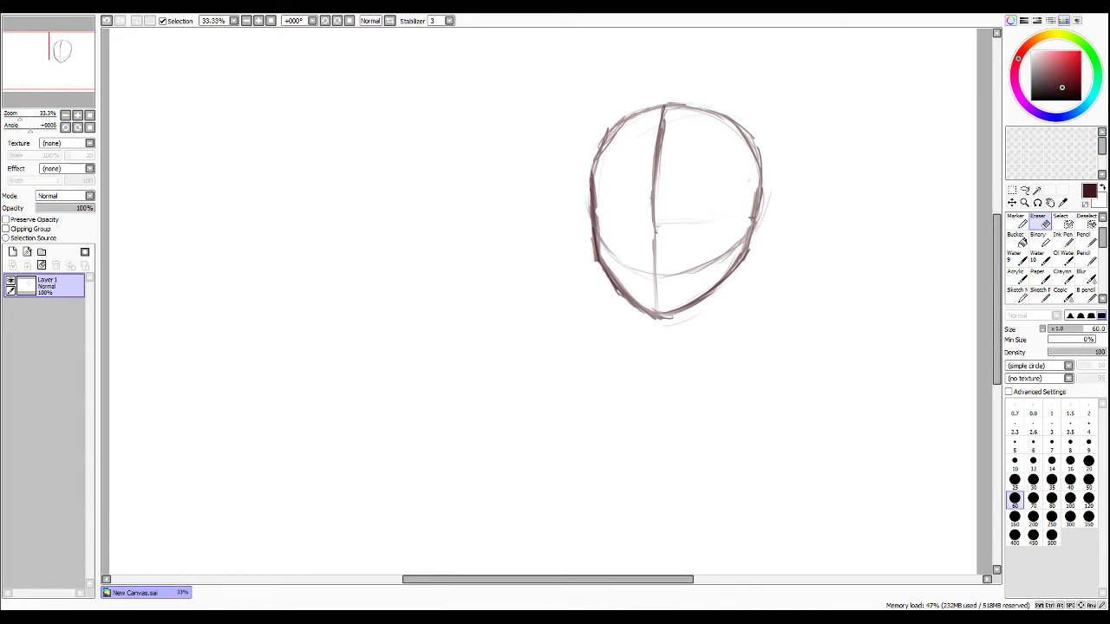
key(n)
mouse_move(599, 213)
mouse_down()
mouse_move(674, 219)
mouse_move(657, 224)
mouse_move(623, 217)
mouse_move(740, 212)
mouse_move(744, 252)
mouse_move(747, 198)
mouse_move(746, 246)
mouse_up()
Darken the right side and the top of the head outline.
mouse_move(748, 200)
mouse_down()
mouse_move(745, 256)
mouse_move(759, 177)
mouse_move(754, 208)
mouse_move(748, 140)
mouse_move(766, 182)
mouse_move(719, 110)
mouse_up()
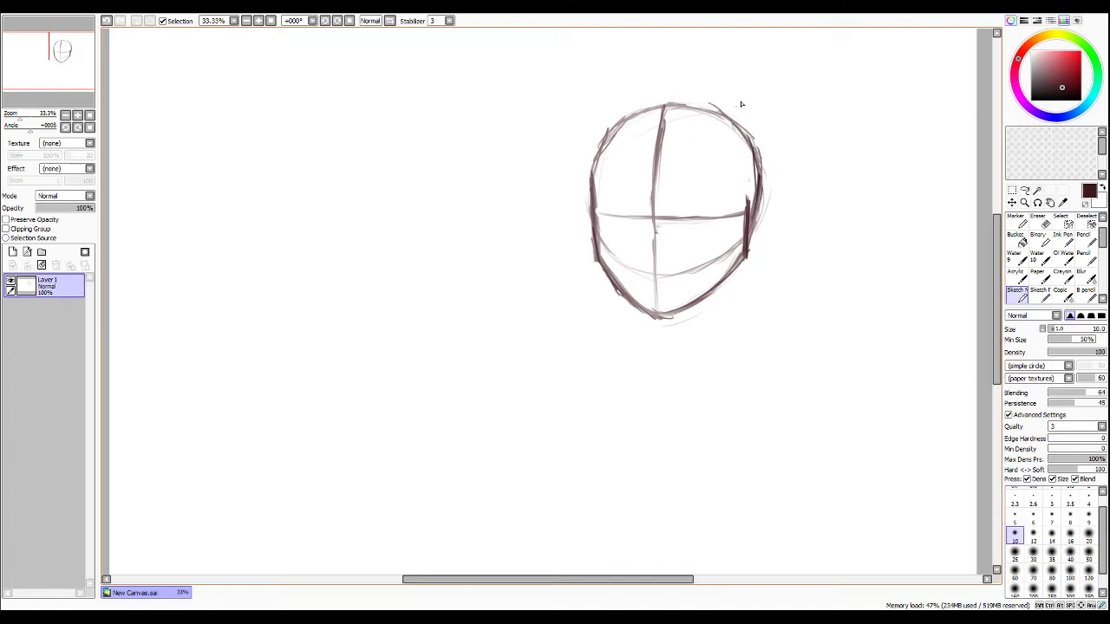
mouse_move(759, 185)
mouse_down()
mouse_move(754, 159)
mouse_move(691, 108)
mouse_move(723, 118)
mouse_move(674, 105)
mouse_up()
drag(712, 104, 655, 102)
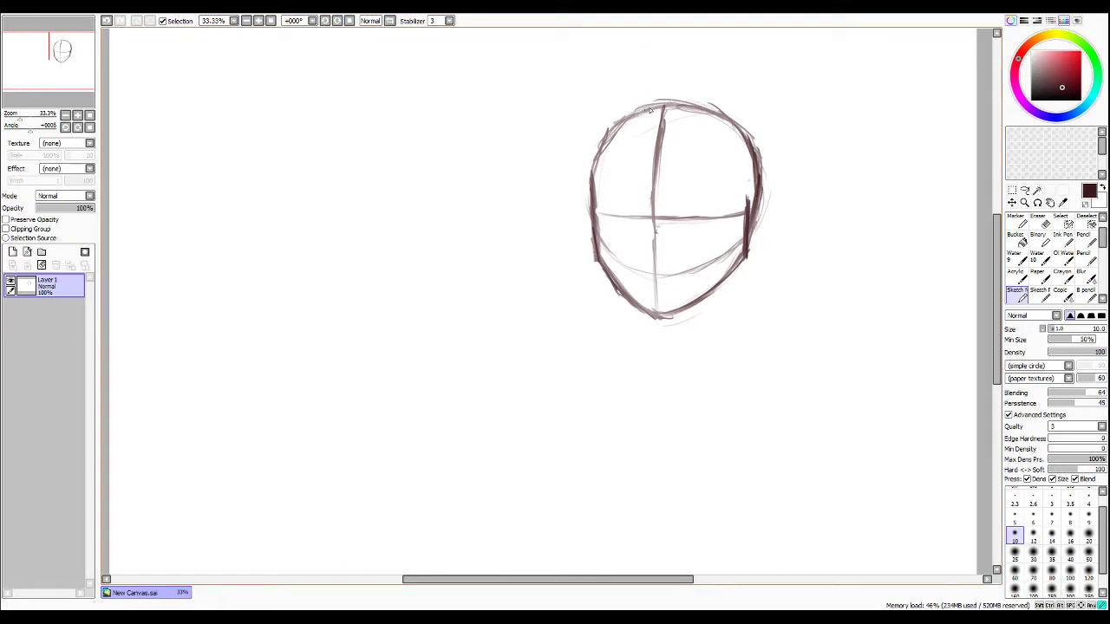
drag(650, 110, 621, 122)
Erase the upper-left curve of the skull and redraw it with a more angular contour.
key(e)
mouse_move(619, 154)
mouse_down()
mouse_move(596, 160)
mouse_move(620, 136)
mouse_move(635, 98)
mouse_up()
key(e)
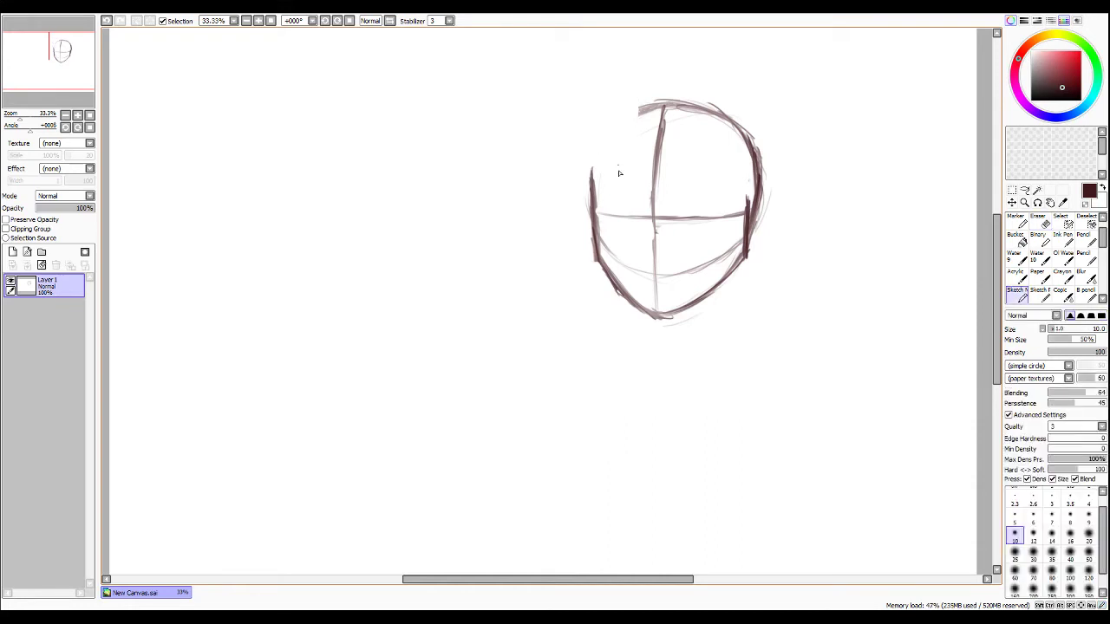
mouse_move(599, 251)
mouse_down()
mouse_move(589, 169)
mouse_move(604, 130)
mouse_move(625, 113)
mouse_up()
drag(612, 125, 640, 111)
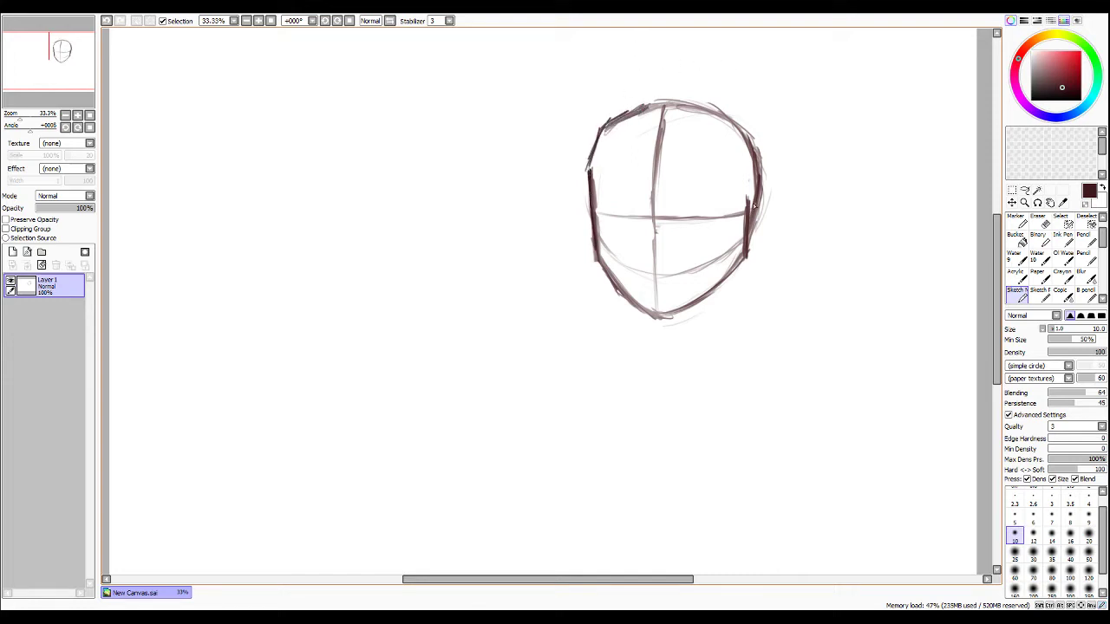
Erase the right cheek line and redraw it from the jaw up to the eye guideline.
key(e)
mouse_move(750, 201)
mouse_down()
mouse_move(744, 256)
mouse_move(747, 243)
mouse_up()
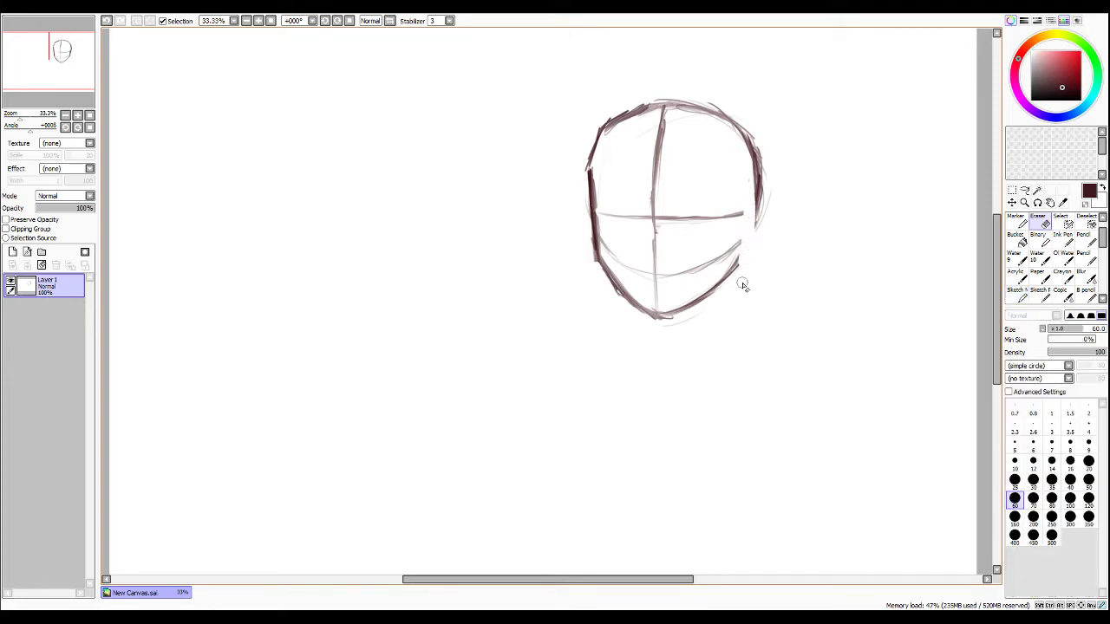
key(e)
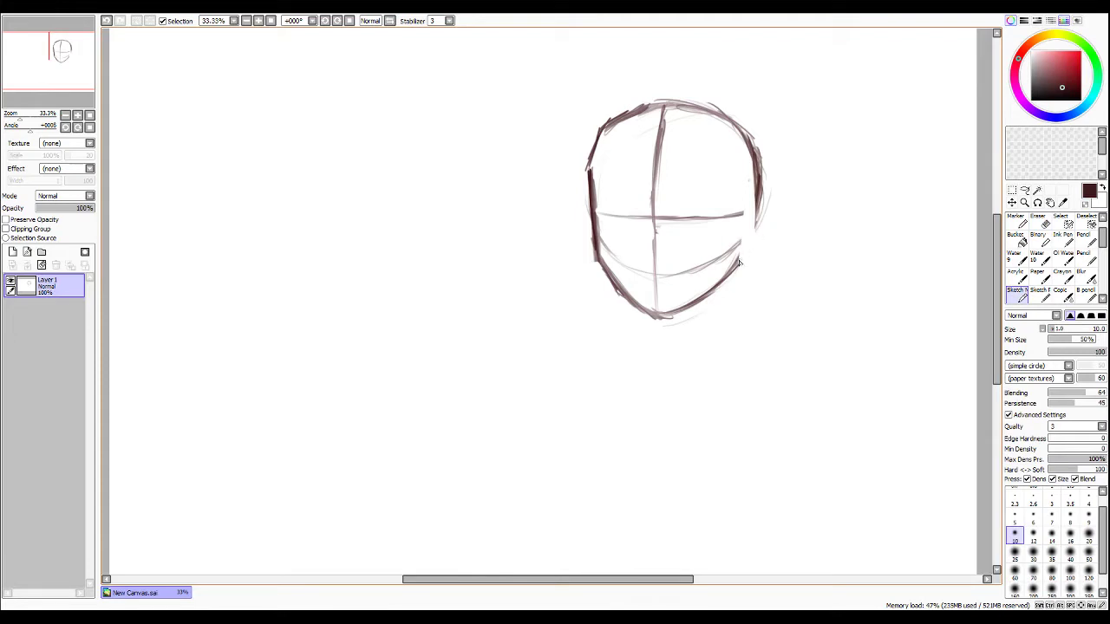
drag(739, 261, 754, 208)
Sketch the hairline across the forehead and down the right temple.
drag(659, 158, 714, 162)
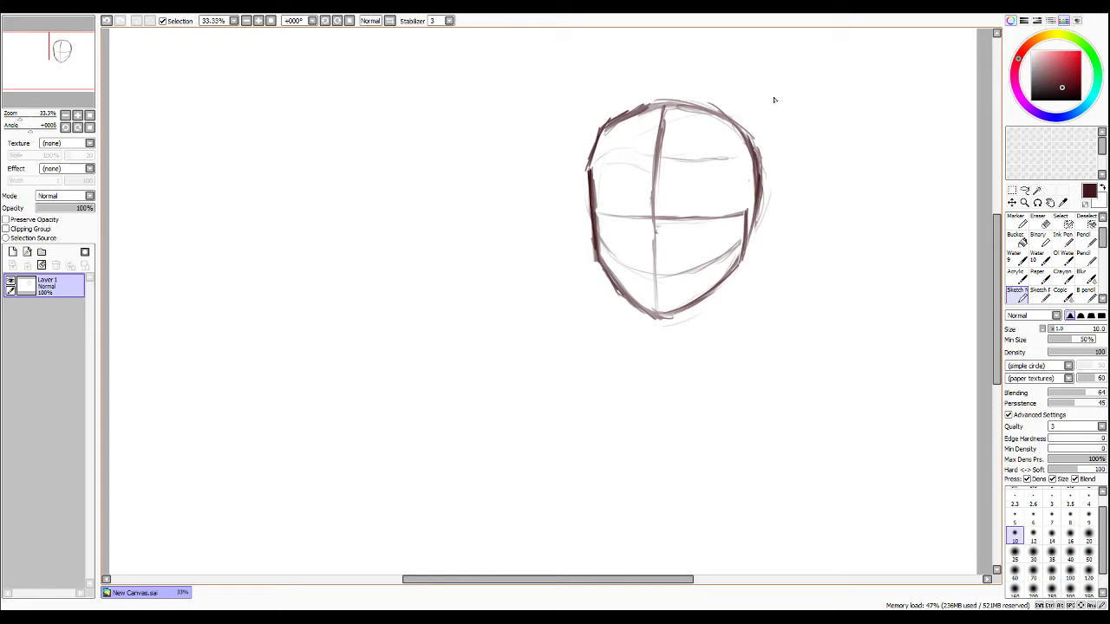
mouse_move(736, 157)
mouse_down()
mouse_move(741, 219)
mouse_move(734, 156)
mouse_move(740, 211)
mouse_move(740, 161)
mouse_move(691, 164)
mouse_move(615, 152)
mouse_up()
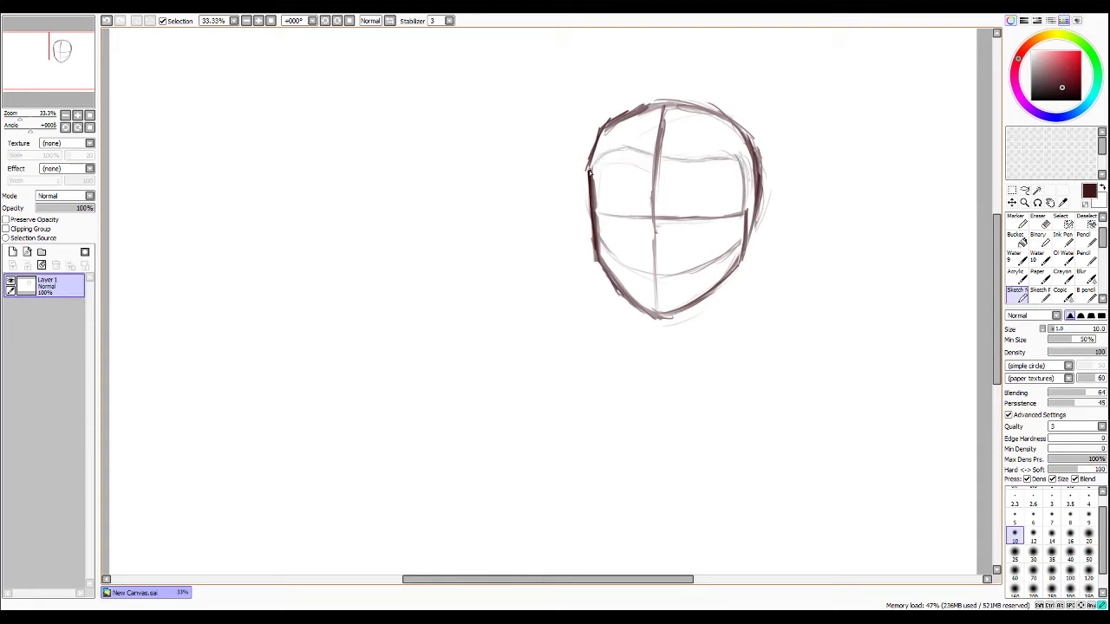
Sketch loose light strokes around the upper left of the head and erase the excess outside the outline.
mouse_move(568, 138)
mouse_down()
mouse_move(625, 91)
mouse_move(667, 87)
mouse_up()
mouse_move(584, 160)
mouse_down()
mouse_move(619, 113)
mouse_move(638, 111)
mouse_move(609, 153)
mouse_move(624, 123)
mouse_move(653, 114)
mouse_move(613, 139)
mouse_move(656, 109)
mouse_up()
mouse_move(616, 141)
mouse_down()
mouse_move(658, 111)
mouse_move(635, 141)
mouse_move(656, 103)
mouse_move(595, 144)
mouse_move(630, 130)
mouse_move(562, 140)
mouse_move(609, 113)
mouse_up()
key(e)
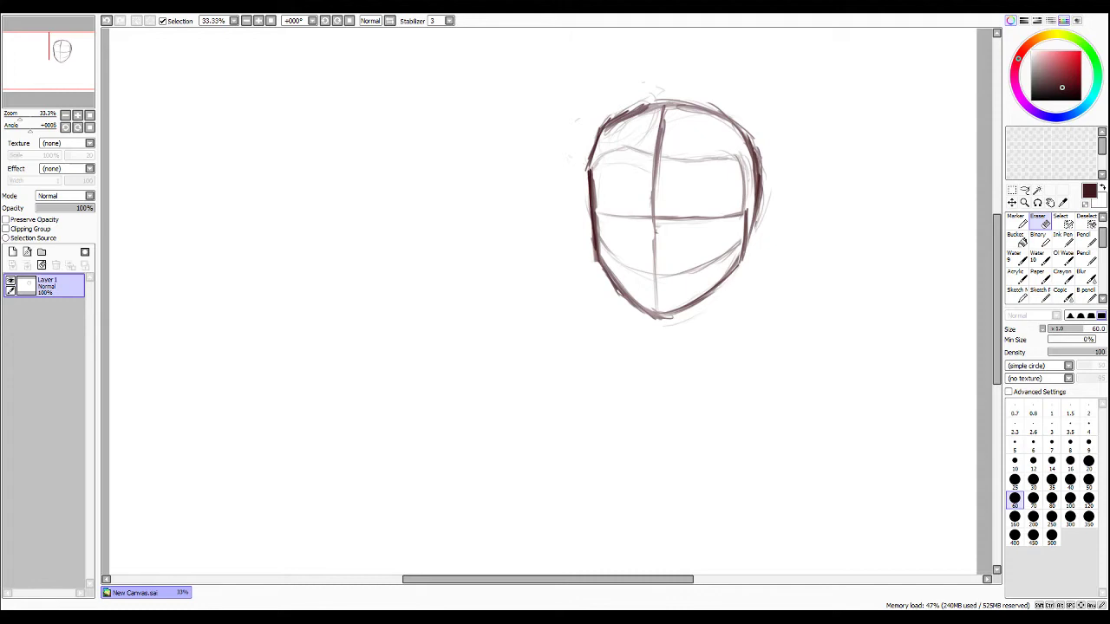
key(e)
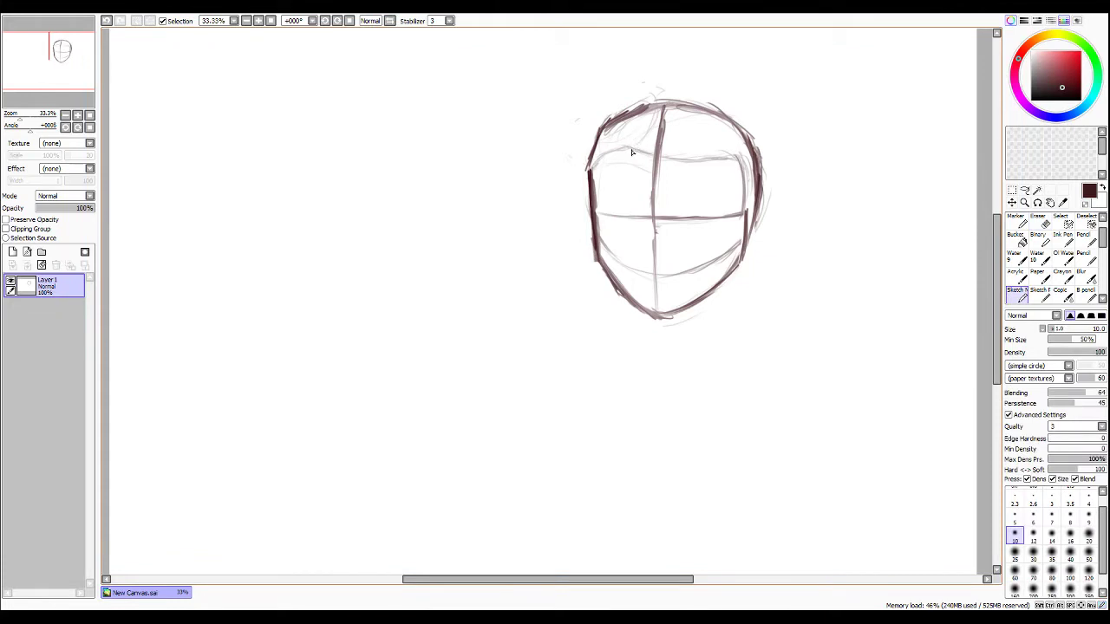
Sketch loose hair strands sweeping up from the hairline over the upper left and top center of the head.
mouse_move(626, 147)
mouse_down()
mouse_move(659, 108)
mouse_move(642, 150)
mouse_move(663, 107)
mouse_up()
mouse_move(602, 157)
mouse_down()
mouse_move(586, 129)
mouse_move(597, 106)
mouse_move(582, 164)
mouse_move(592, 165)
mouse_move(582, 169)
mouse_move(594, 121)
mouse_move(606, 125)
mouse_move(604, 153)
mouse_move(590, 149)
mouse_move(625, 104)
mouse_up()
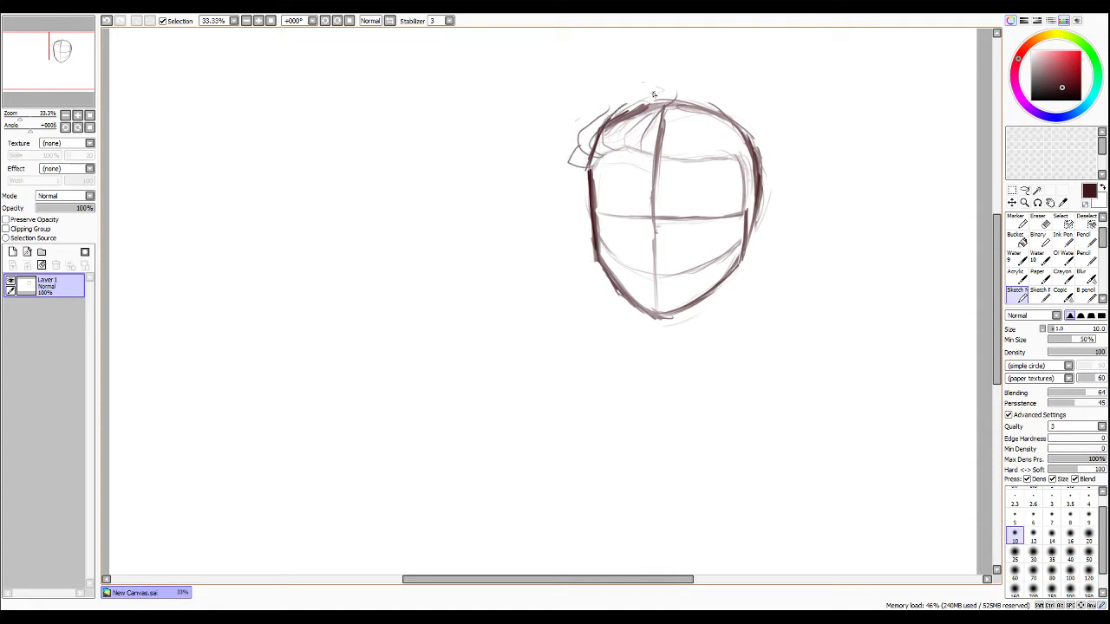
mouse_move(622, 146)
mouse_down()
mouse_move(626, 113)
mouse_move(657, 103)
mouse_move(634, 106)
mouse_move(679, 84)
mouse_move(642, 148)
mouse_up()
mouse_move(638, 103)
mouse_down()
mouse_move(595, 115)
mouse_move(617, 108)
mouse_move(571, 152)
mouse_move(565, 131)
mouse_move(635, 84)
mouse_up()
drag(636, 80, 634, 93)
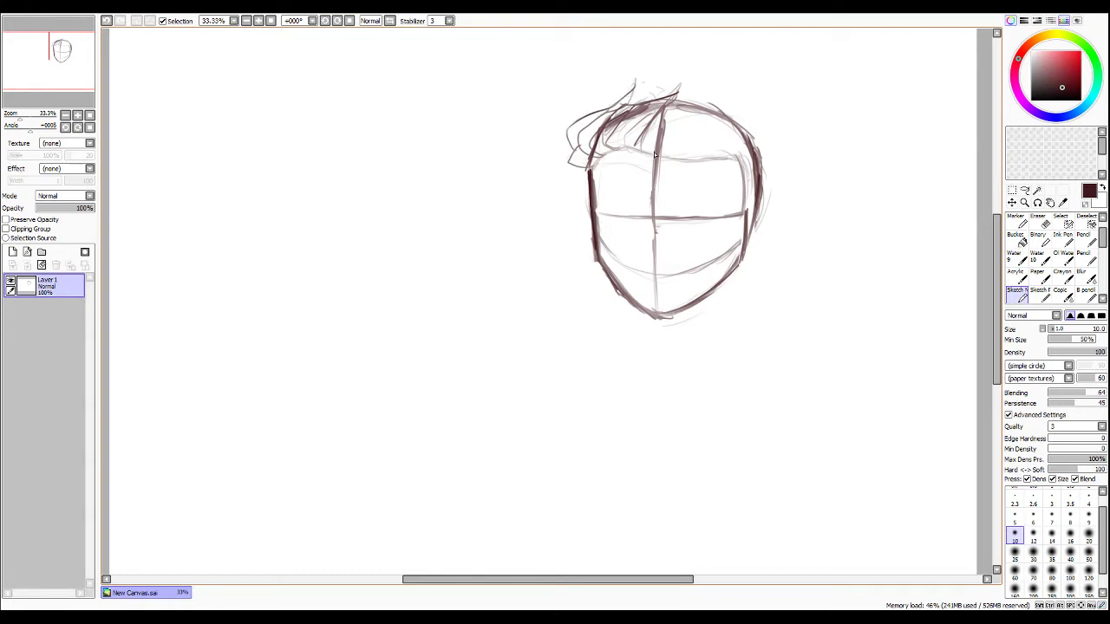
drag(657, 127, 697, 87)
drag(663, 157, 690, 133)
drag(728, 88, 689, 126)
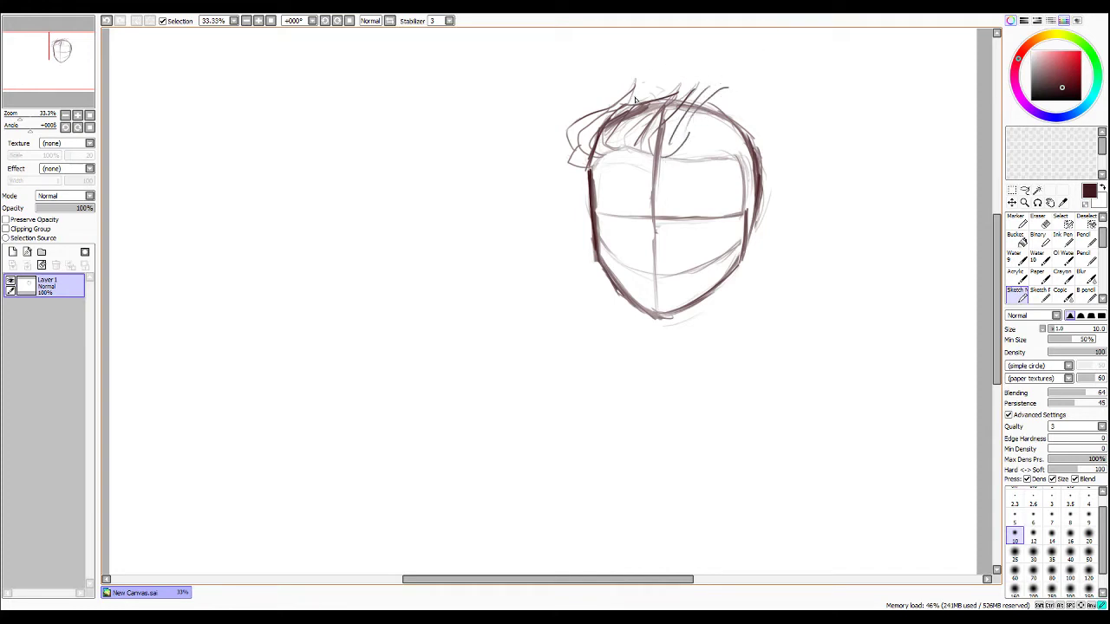
Extend the hair across the top and right of the head with curled strands and a large spike above the right temple.
drag(643, 94, 717, 66)
drag(682, 164, 719, 120)
mouse_move(710, 161)
mouse_down()
mouse_move(752, 127)
mouse_move(729, 162)
mouse_move(750, 165)
mouse_move(780, 130)
mouse_up()
mouse_move(711, 123)
mouse_down()
mouse_move(775, 110)
mouse_move(742, 183)
mouse_move(805, 120)
mouse_up()
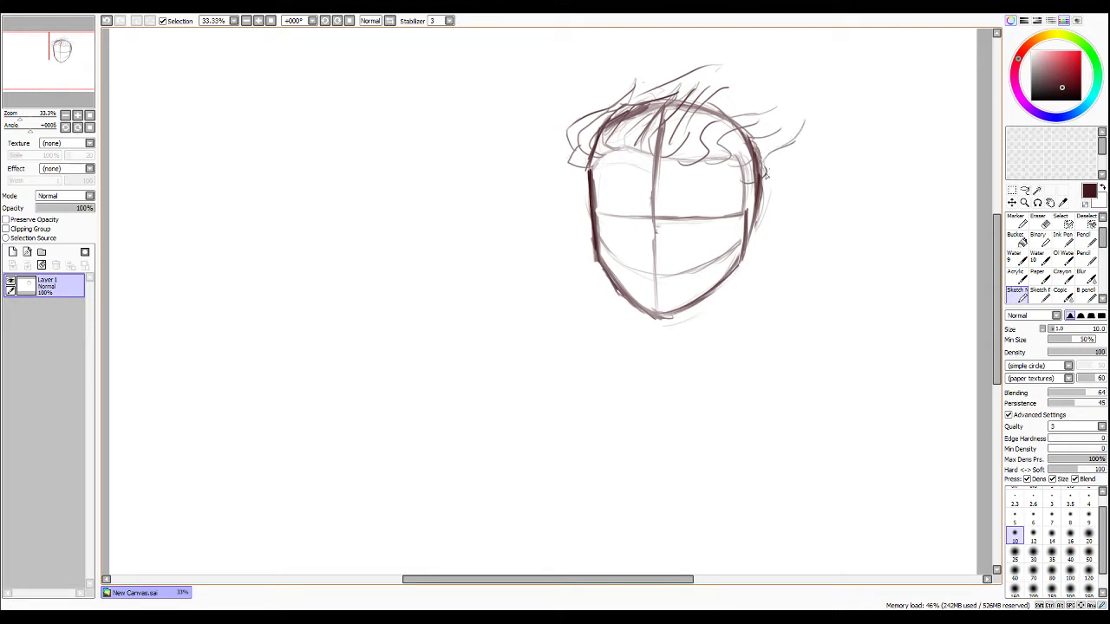
mouse_move(778, 184)
mouse_down()
mouse_move(814, 129)
mouse_move(804, 120)
mouse_move(800, 149)
mouse_move(819, 110)
mouse_move(775, 106)
mouse_move(826, 100)
mouse_move(798, 141)
mouse_up()
mouse_move(825, 97)
mouse_down()
mouse_move(792, 154)
mouse_move(819, 103)
mouse_move(733, 116)
mouse_move(824, 101)
mouse_up()
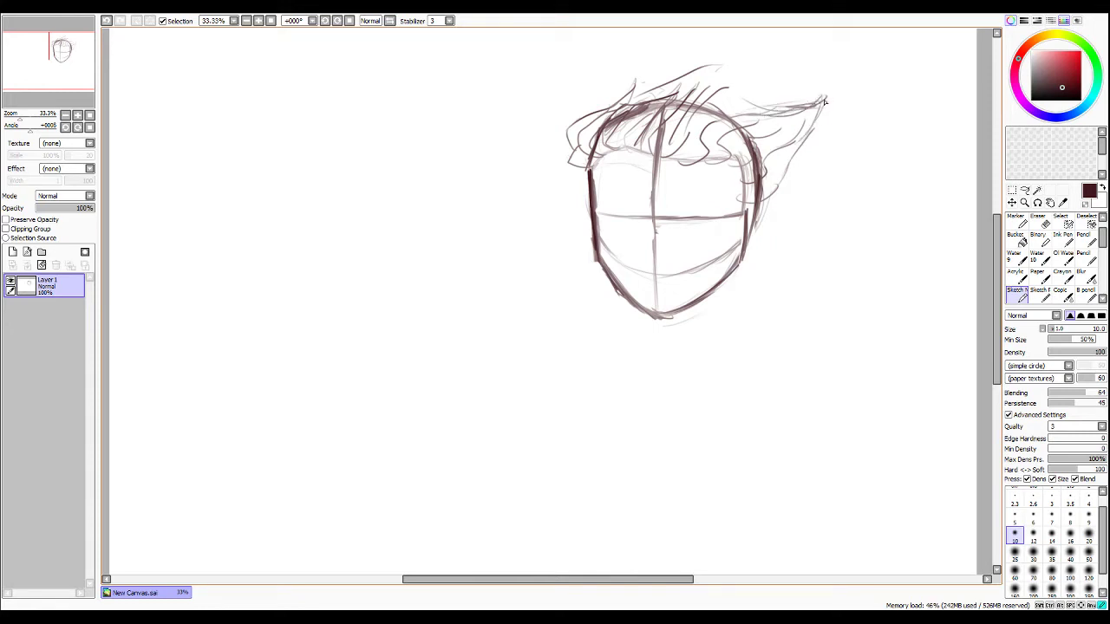
Add a tall spike above the crown and darken the outlines of the top and right-side hair spikes.
mouse_move(700, 68)
mouse_down()
mouse_move(738, 66)
mouse_move(720, 102)
mouse_move(754, 113)
mouse_up()
mouse_move(607, 107)
mouse_down()
mouse_move(652, 90)
mouse_move(668, 45)
mouse_move(659, 85)
mouse_up()
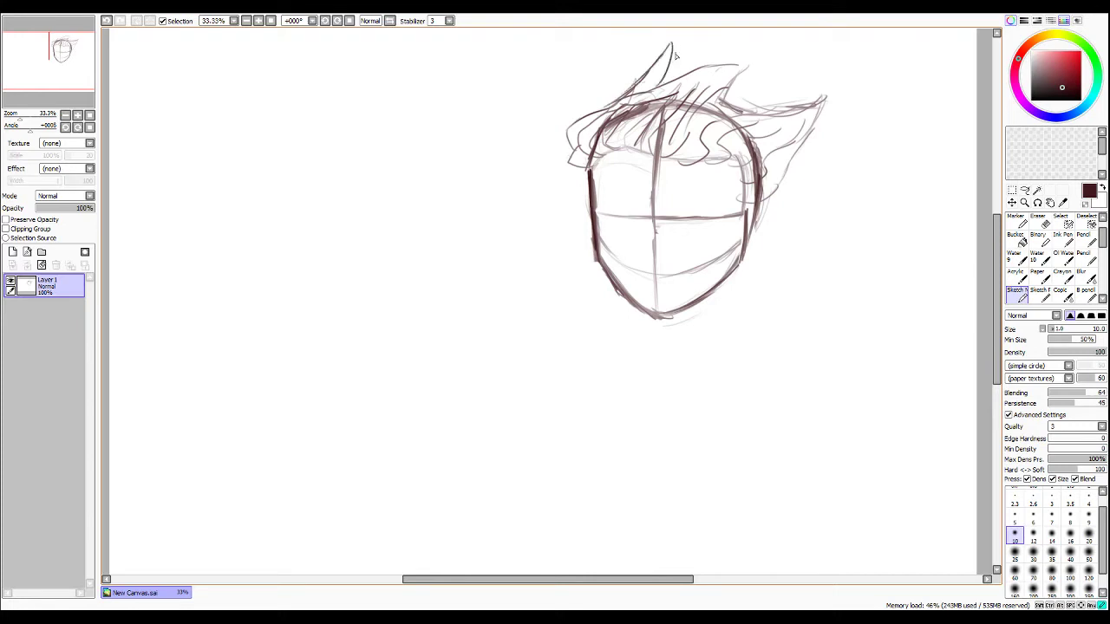
mouse_move(676, 44)
mouse_down()
mouse_move(671, 83)
mouse_move(758, 84)
mouse_move(689, 121)
mouse_move(827, 92)
mouse_move(771, 178)
mouse_up()
drag(808, 122, 758, 214)
mouse_move(782, 170)
mouse_down()
mouse_move(758, 213)
mouse_move(818, 95)
mouse_up()
Erase the oversized hair spikes on the right side and above the crown.
key(e)
mouse_move(808, 156)
mouse_down()
mouse_move(819, 123)
mouse_move(809, 93)
mouse_move(821, 139)
mouse_up()
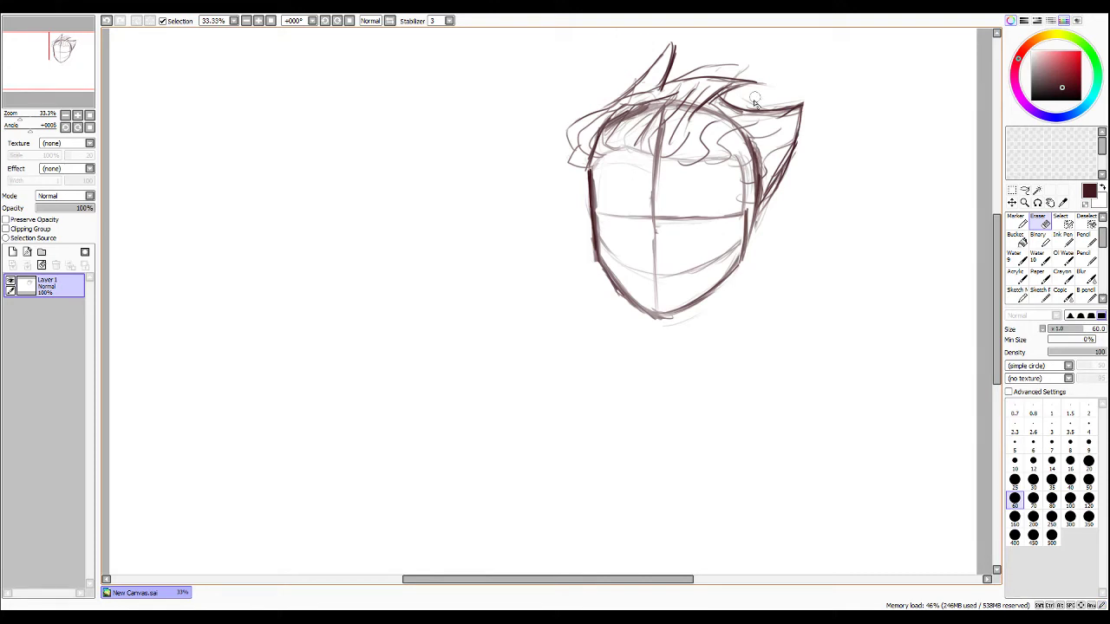
mouse_move(759, 107)
mouse_down()
mouse_move(752, 113)
mouse_move(791, 116)
mouse_move(780, 173)
mouse_up()
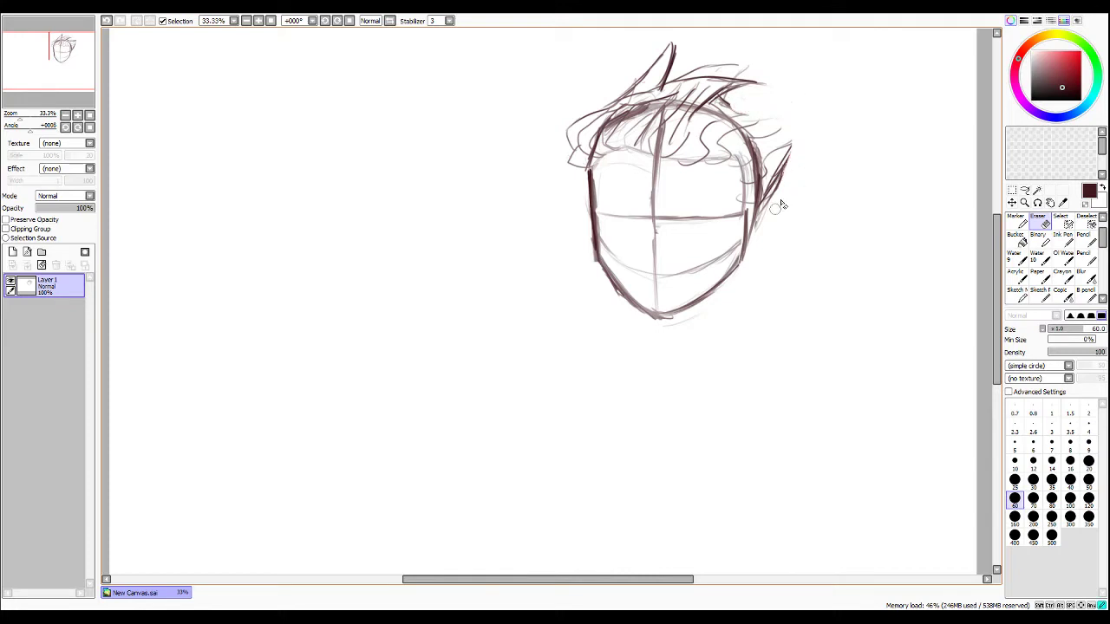
mouse_move(668, 55)
mouse_down()
mouse_move(662, 83)
mouse_move(646, 76)
mouse_move(658, 58)
mouse_up()
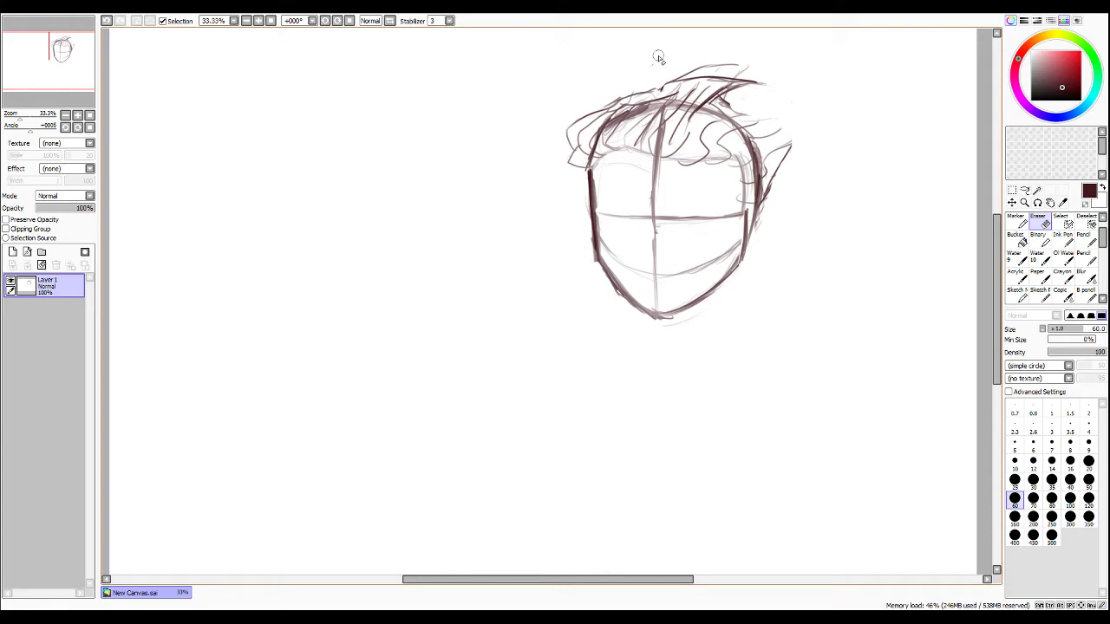
Redraw the hair silhouette with shorter spiky tufts over the crown, right side and left temple.
key(n)
mouse_move(608, 107)
mouse_down()
mouse_move(699, 63)
mouse_move(789, 116)
mouse_move(752, 118)
mouse_move(790, 124)
mouse_move(759, 136)
mouse_move(803, 132)
mouse_move(762, 165)
mouse_up()
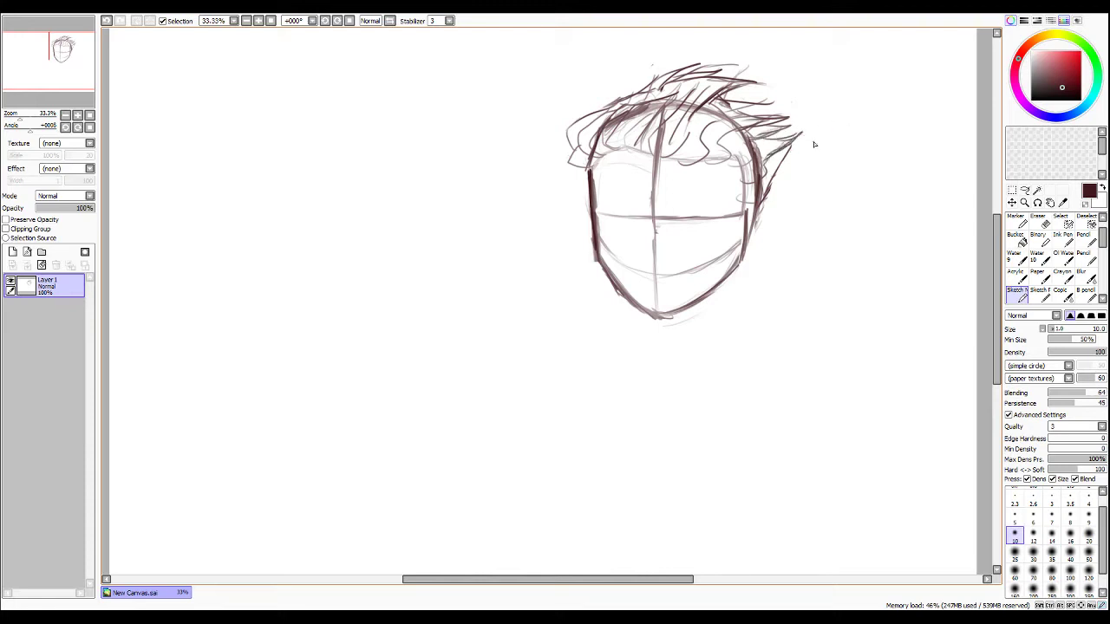
mouse_move(726, 90)
mouse_down()
mouse_move(771, 91)
mouse_move(754, 108)
mouse_move(781, 111)
mouse_up()
mouse_move(595, 167)
mouse_down()
mouse_move(553, 157)
mouse_move(617, 97)
mouse_move(585, 111)
mouse_move(651, 61)
mouse_up()
drag(631, 102, 645, 76)
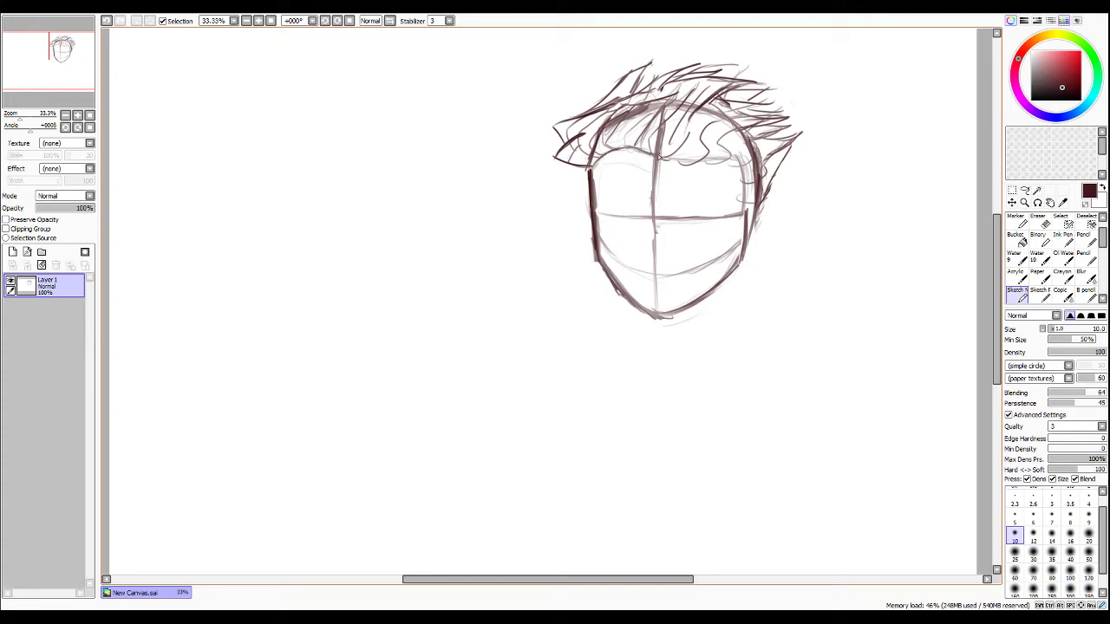
Darken the curled hairline across the forehead and add hair tufts beside the left and right temples.
drag(659, 157, 703, 160)
mouse_move(706, 152)
mouse_down()
mouse_move(692, 134)
mouse_move(725, 141)
mouse_move(725, 162)
mouse_up()
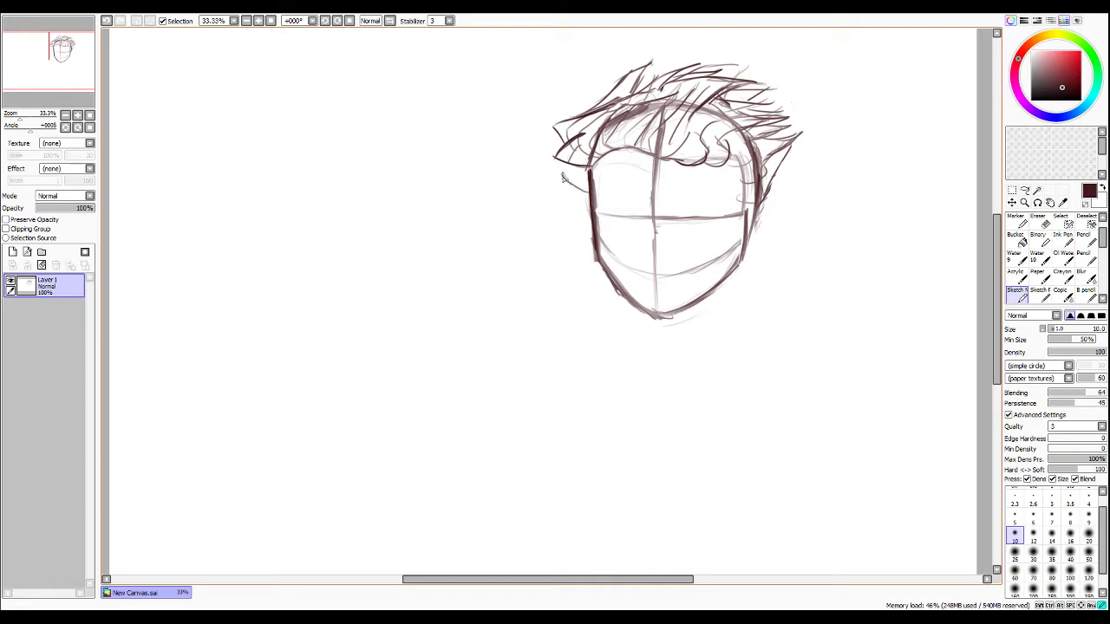
drag(565, 176, 590, 190)
mouse_move(740, 199)
mouse_down()
mouse_move(764, 200)
mouse_move(791, 154)
mouse_move(765, 174)
mouse_move(762, 157)
mouse_up()
drag(763, 170, 789, 143)
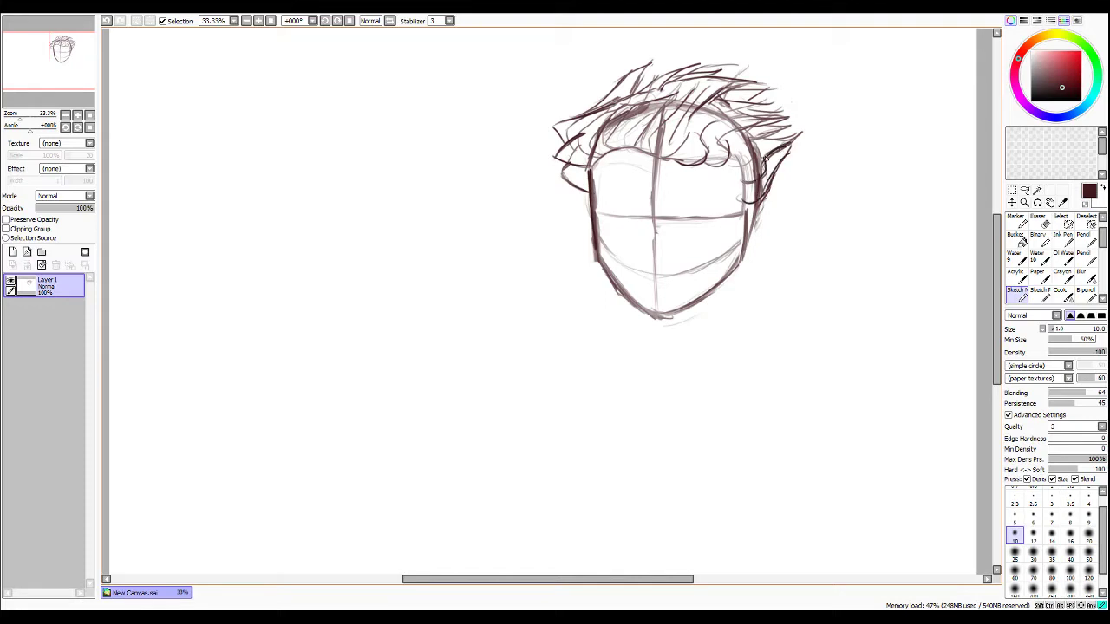
mouse_move(733, 165)
mouse_down()
mouse_move(759, 149)
mouse_move(751, 136)
mouse_move(786, 122)
mouse_move(773, 122)
mouse_up()
mouse_move(730, 159)
mouse_down()
mouse_move(726, 132)
mouse_move(747, 130)
mouse_up()
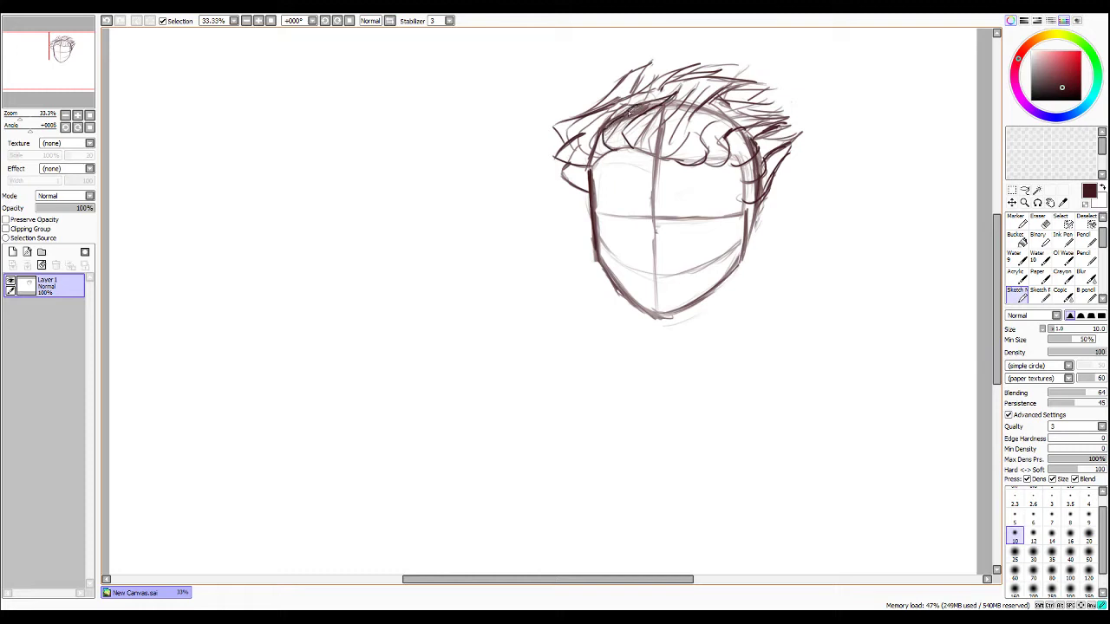
Thicken the hair strands from the left temple across the fringe to the top of the head.
mouse_move(631, 110)
mouse_down()
mouse_move(655, 95)
mouse_move(580, 136)
mouse_move(590, 158)
mouse_move(579, 160)
mouse_move(593, 161)
mouse_move(601, 130)
mouse_up()
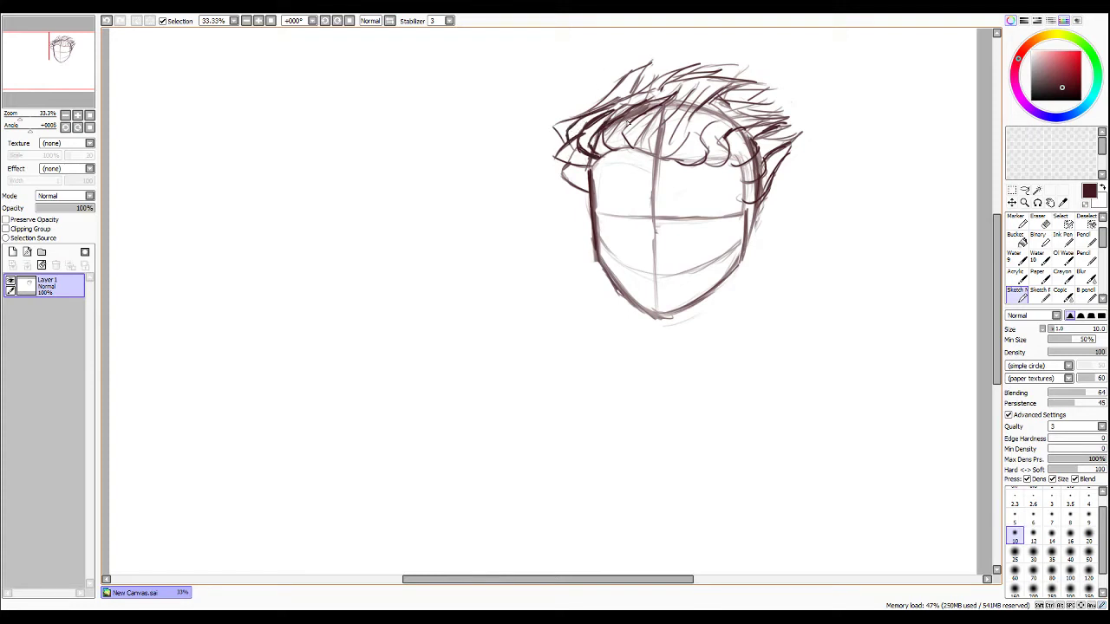
mouse_move(643, 151)
mouse_down()
mouse_move(639, 136)
mouse_move(644, 149)
mouse_move(674, 96)
mouse_up()
mouse_move(655, 156)
mouse_down()
mouse_move(651, 137)
mouse_move(692, 89)
mouse_move(668, 157)
mouse_move(690, 116)
mouse_move(687, 125)
mouse_move(719, 119)
mouse_move(742, 92)
mouse_up()
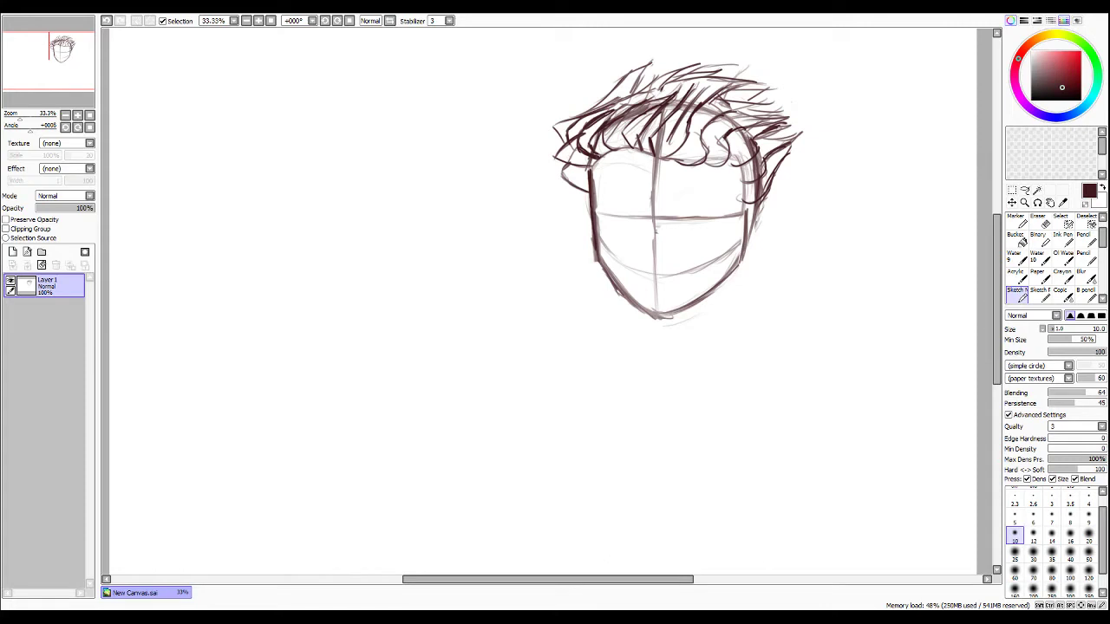
Delete the newly added linework layer and create a normal layer above the head sketch.
click(27, 251)
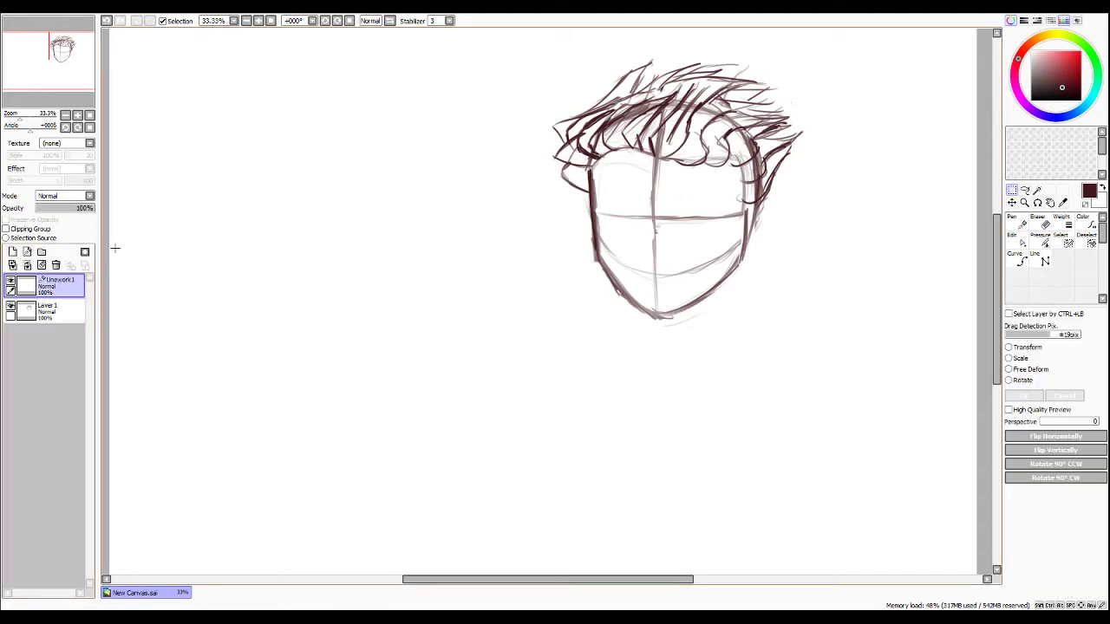
click(55, 264)
click(12, 252)
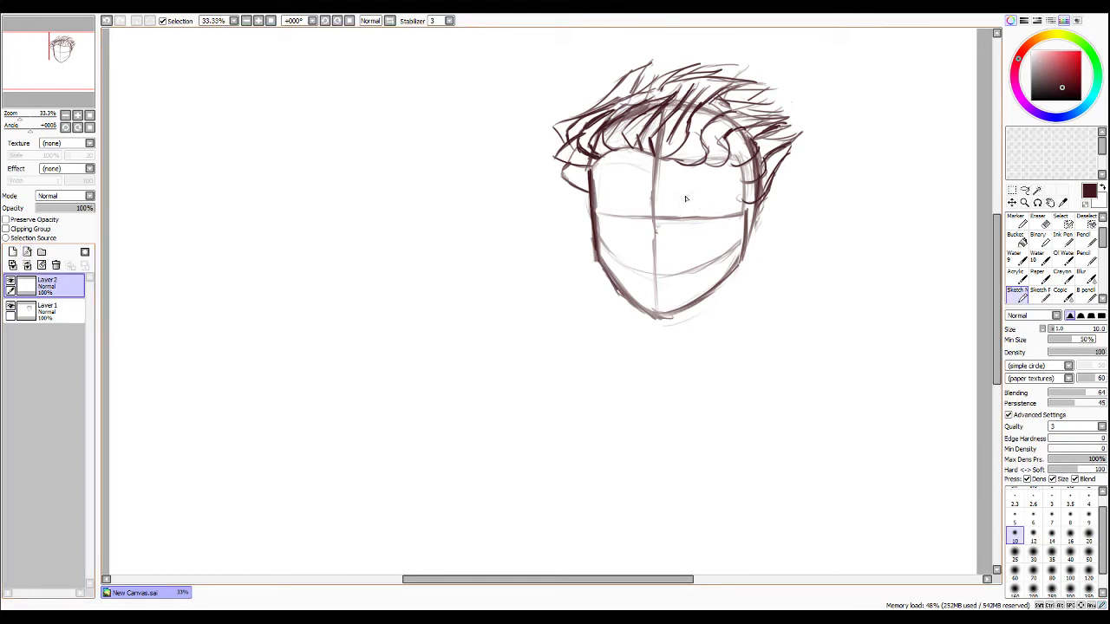
Sketch light oval guides for both eyes on the eye guideline and undo the last stroke.
mouse_move(712, 193)
mouse_down()
mouse_move(695, 191)
mouse_move(688, 214)
mouse_up()
mouse_move(631, 187)
mouse_down()
mouse_move(623, 211)
mouse_move(608, 209)
mouse_move(622, 209)
mouse_move(624, 194)
mouse_move(636, 221)
mouse_move(639, 213)
mouse_move(618, 219)
mouse_move(607, 190)
mouse_up()
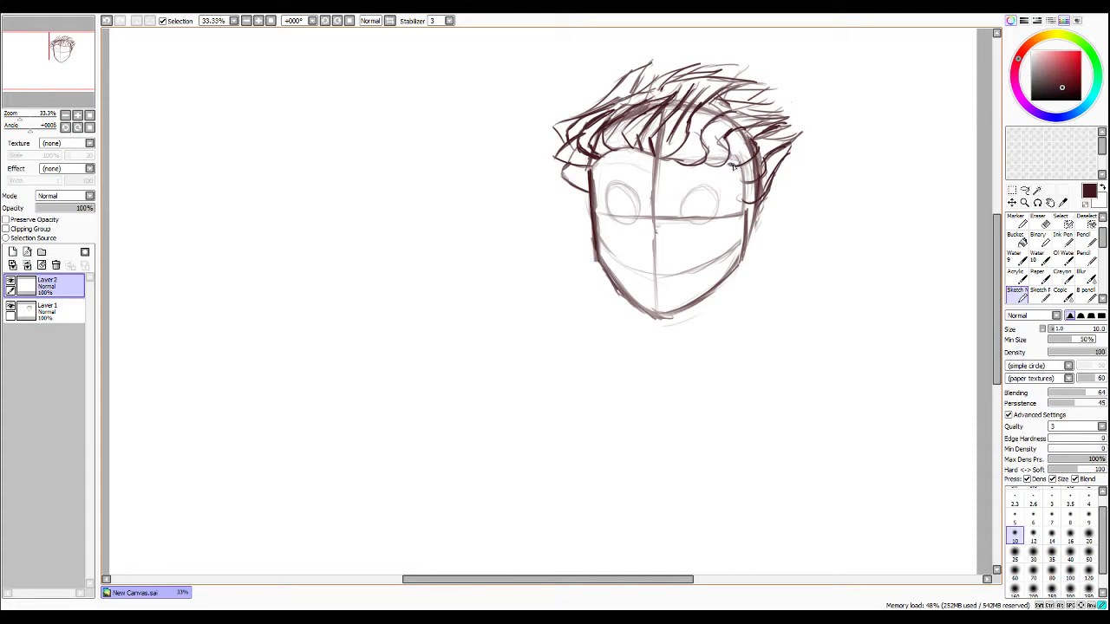
key(ctrl+z)
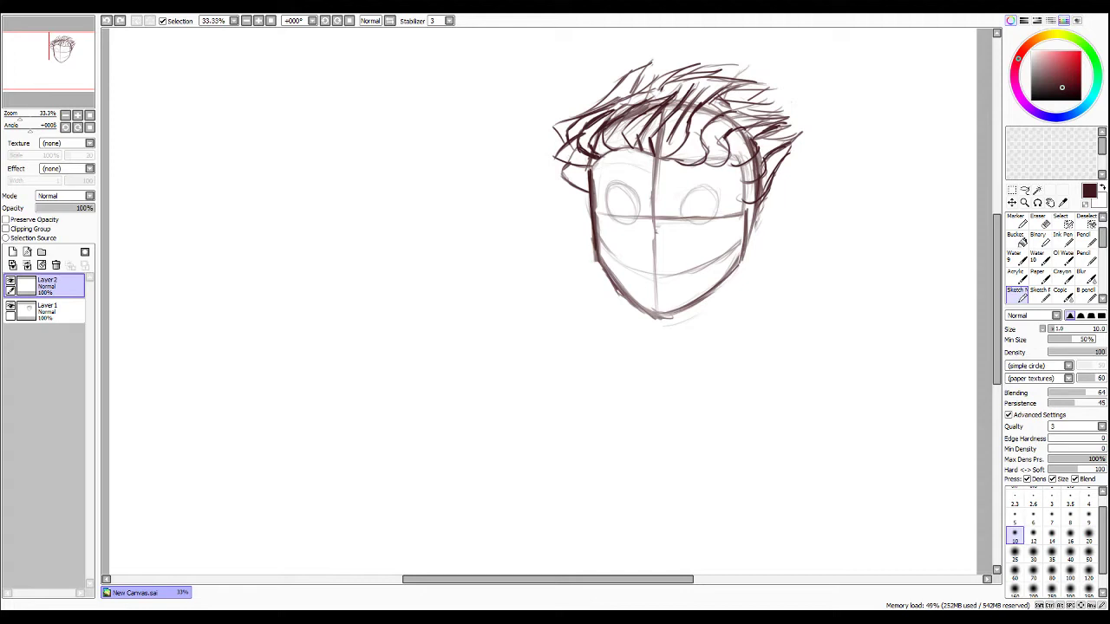
Darken the left eye's outline and draw brow lines slanting down toward the nose over both eyes.
mouse_move(637, 188)
mouse_down()
mouse_move(636, 202)
mouse_move(613, 184)
mouse_up()
mouse_move(613, 184)
mouse_down()
mouse_move(609, 216)
mouse_move(634, 216)
mouse_up()
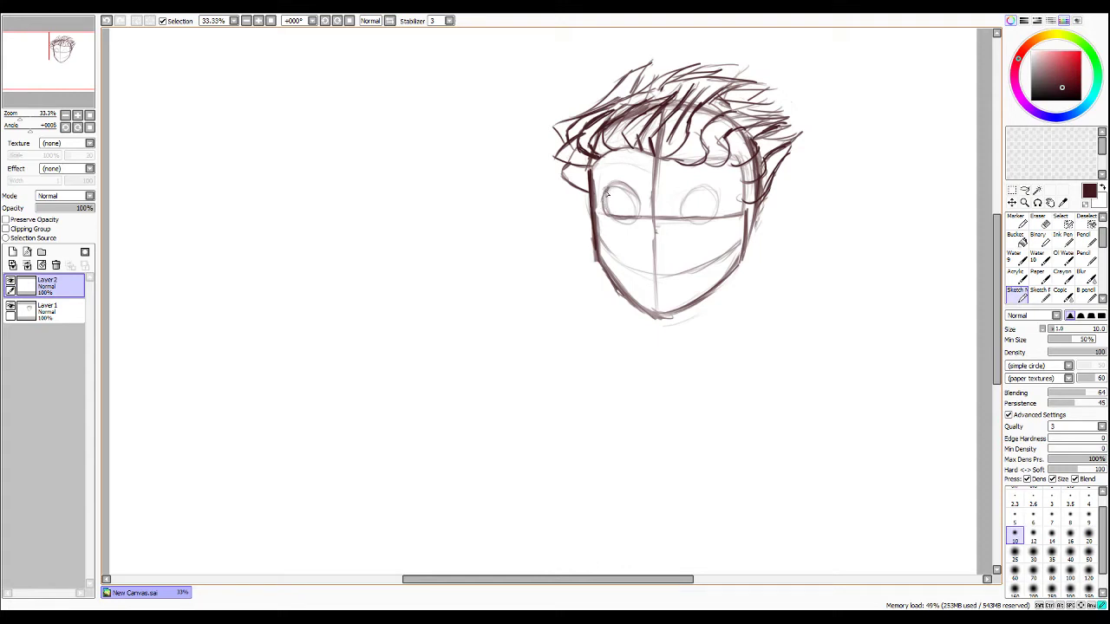
mouse_move(610, 189)
mouse_down()
mouse_move(625, 188)
mouse_move(606, 209)
mouse_move(617, 218)
mouse_move(709, 192)
mouse_move(713, 216)
mouse_up()
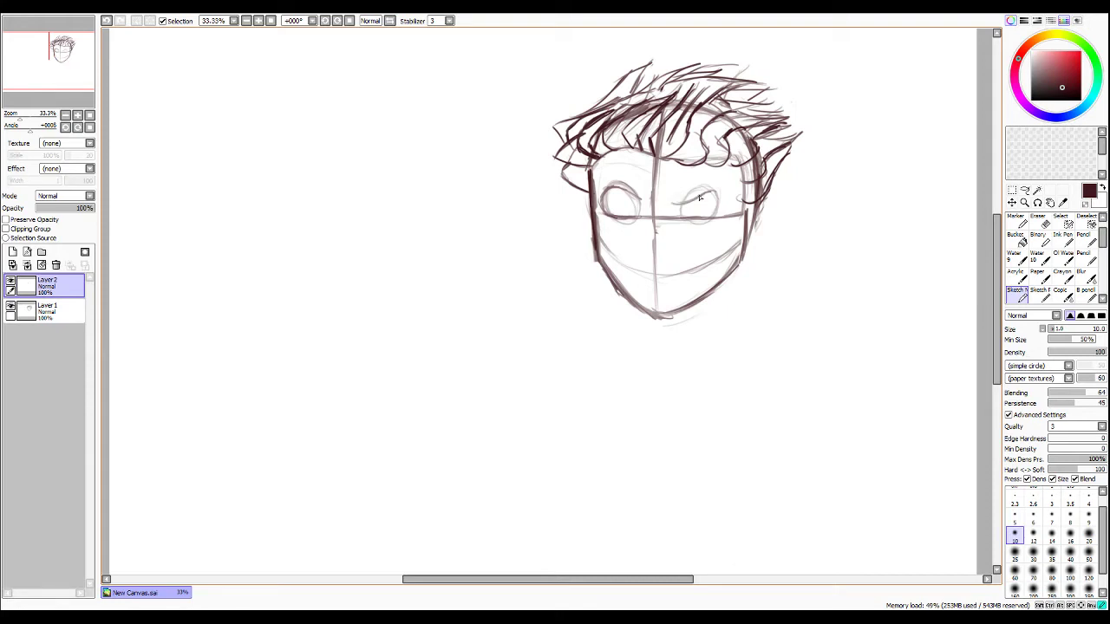
drag(676, 205, 728, 170)
Draw a small round iris in each eye, redo the left one, and outline the right eye's outer side.
mouse_move(689, 204)
mouse_down()
mouse_move(698, 209)
mouse_move(690, 197)
mouse_up()
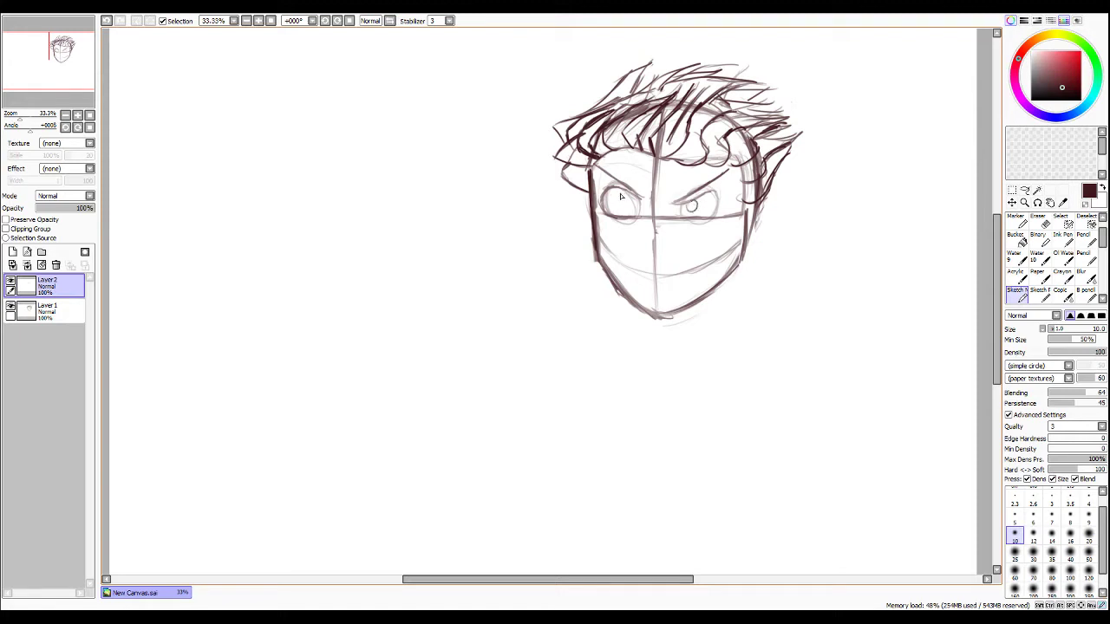
mouse_move(624, 199)
mouse_down()
mouse_move(631, 204)
mouse_move(624, 200)
mouse_up()
drag(690, 203, 693, 210)
key(e)
drag(623, 202, 624, 186)
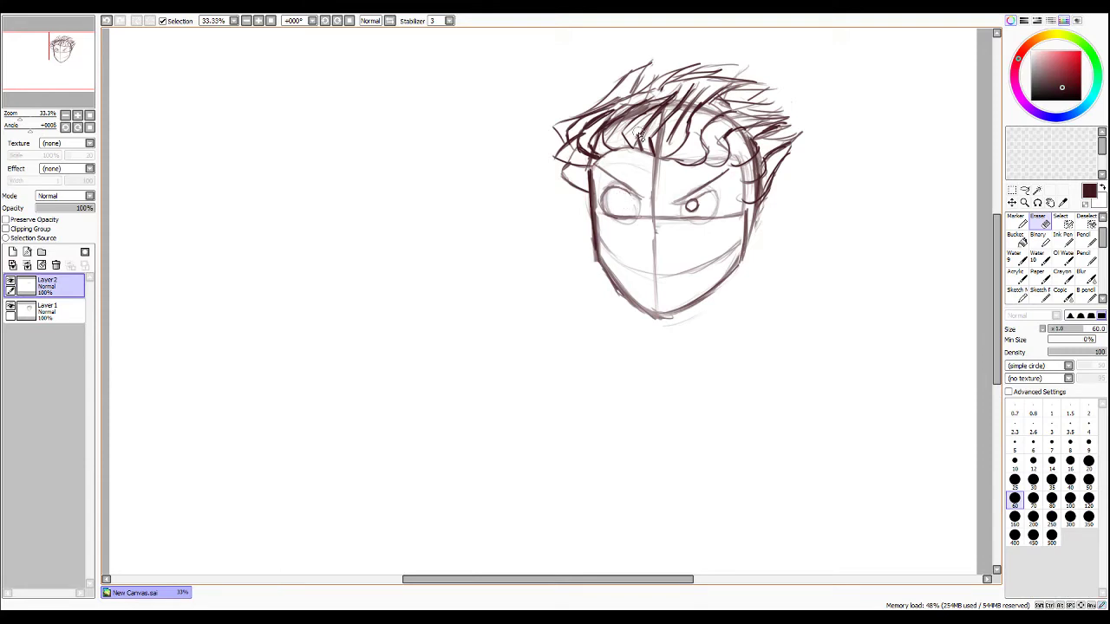
key(n)
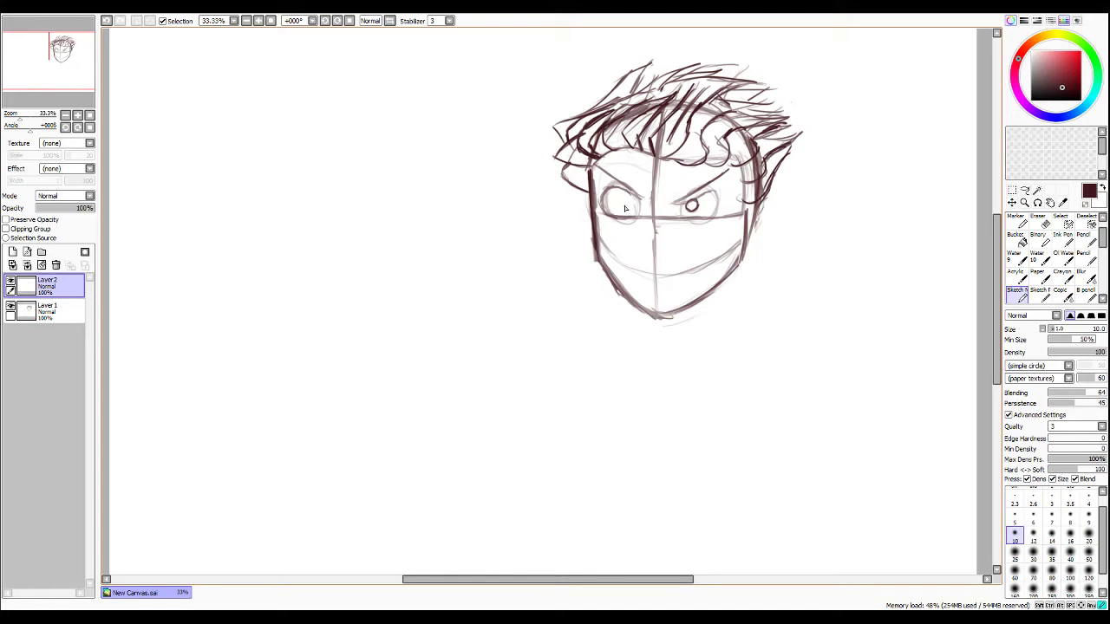
mouse_move(624, 206)
mouse_down()
mouse_move(693, 203)
mouse_move(678, 206)
mouse_move(738, 175)
mouse_move(716, 184)
mouse_move(713, 219)
mouse_up()
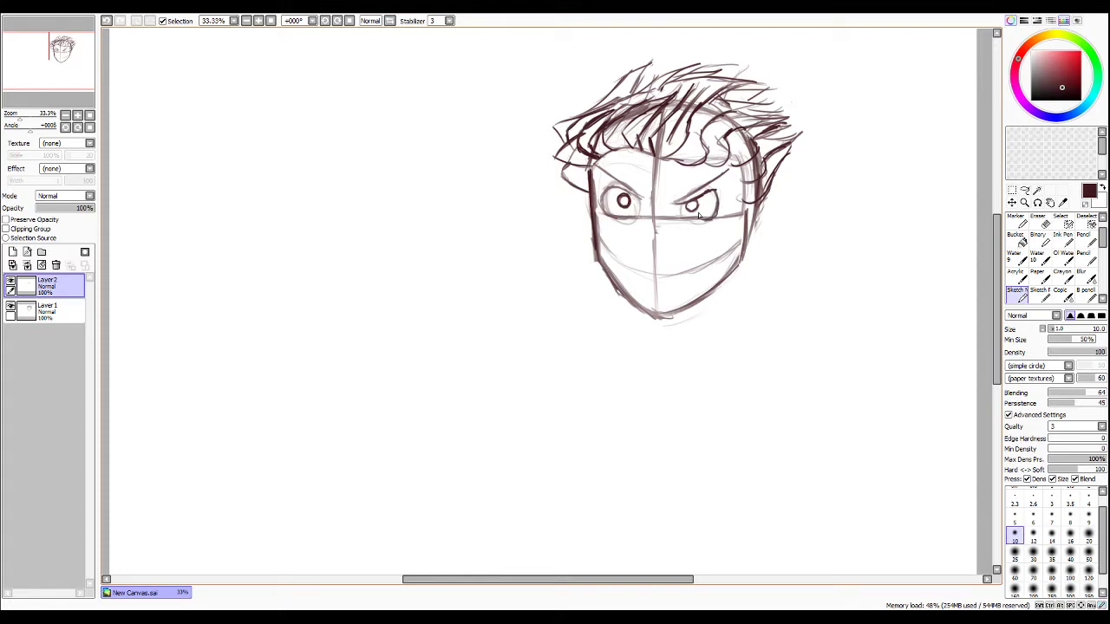
Darken the upper and lower lids of the eyes and sketch a small angular nose on the center line.
drag(631, 191, 642, 201)
drag(641, 198, 629, 196)
drag(606, 217, 688, 218)
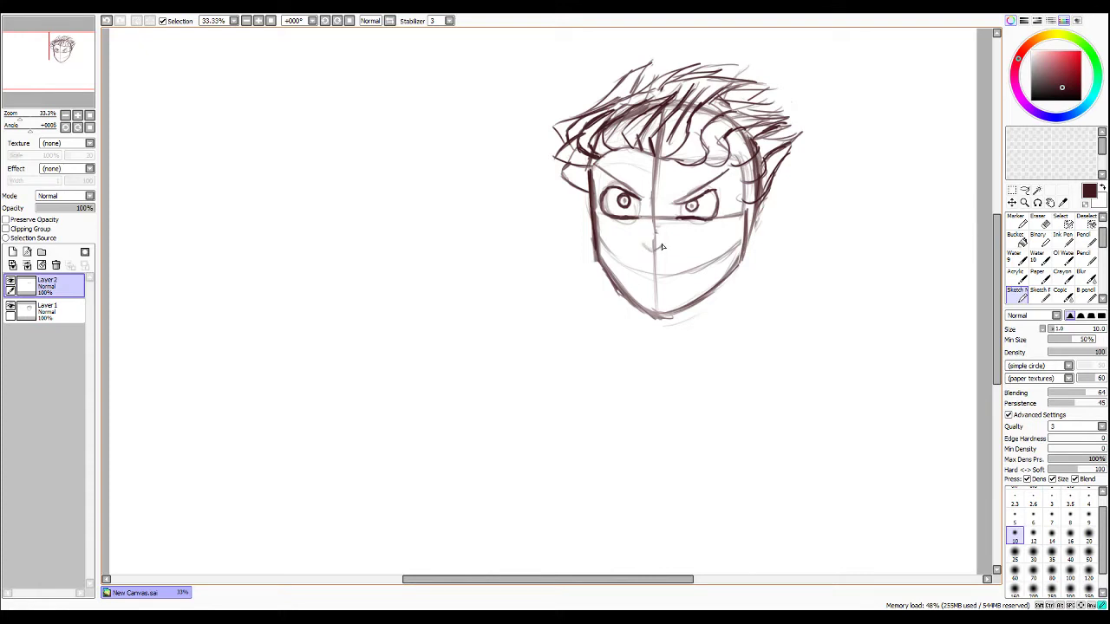
drag(654, 252, 665, 244)
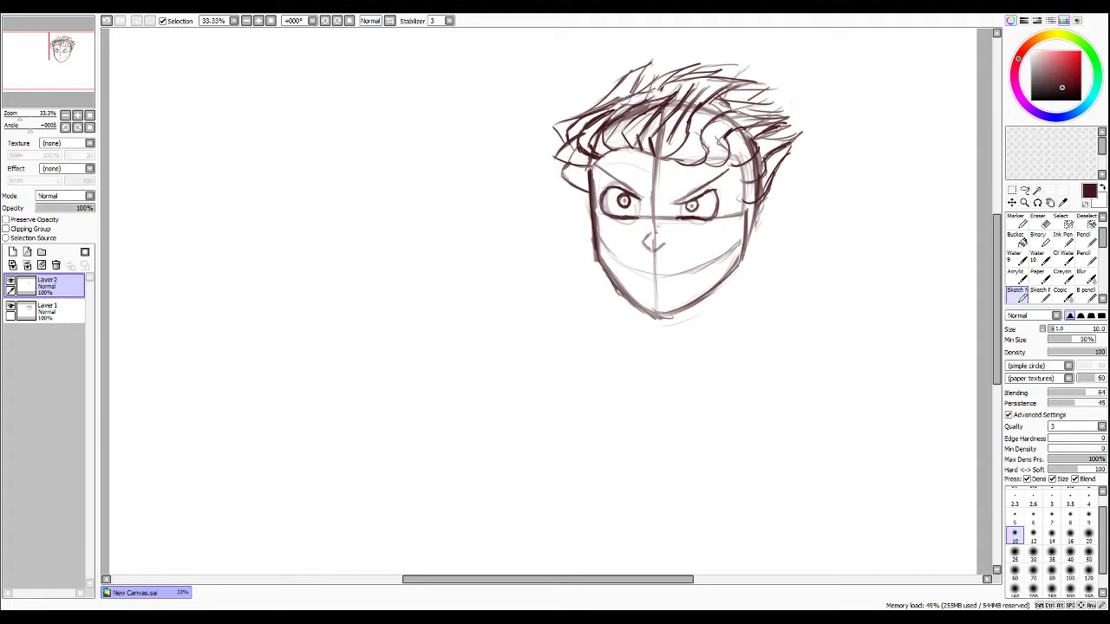
Erase the right eye's iris and inner lines and redraw the eye with a narrow oval iris.
key(e)
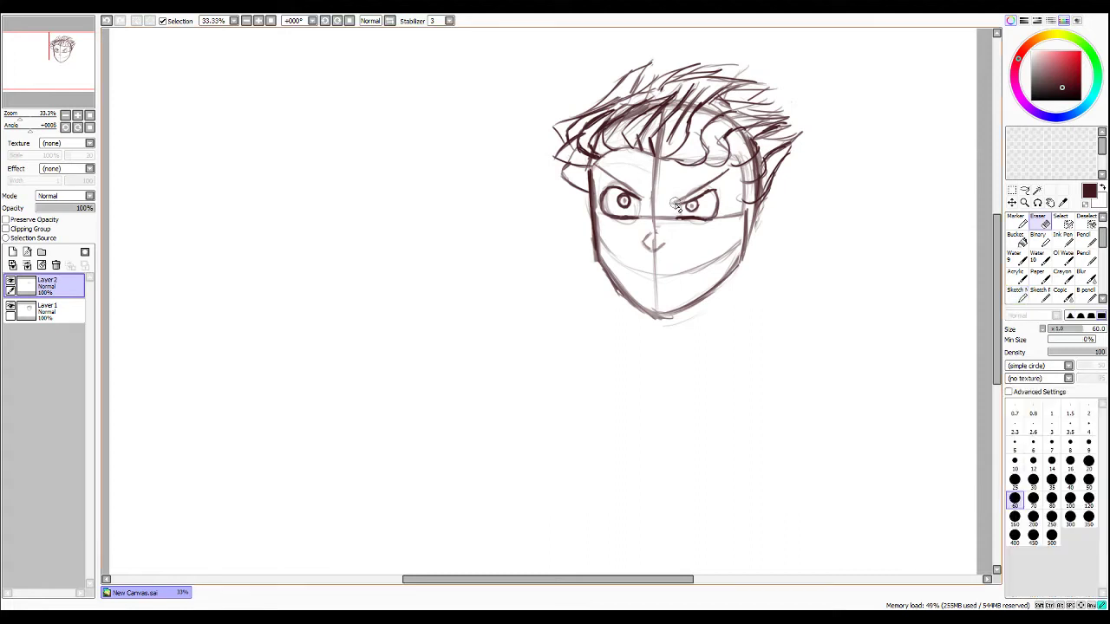
mouse_move(676, 203)
mouse_down()
mouse_move(701, 210)
mouse_move(730, 192)
mouse_up()
key(e)
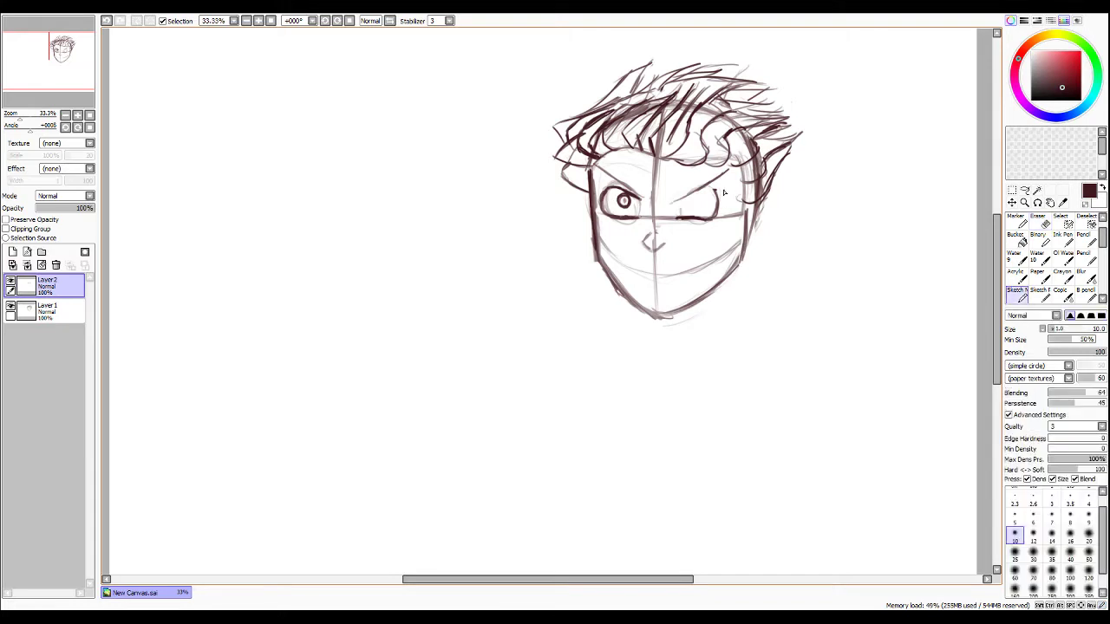
drag(714, 190, 715, 195)
drag(691, 201, 695, 206)
Erase the left eye's iris and upper lid, redraw them with a small oval iris, and darken both slanted brows.
key(e)
mouse_move(617, 198)
mouse_down()
mouse_move(626, 206)
mouse_move(634, 194)
mouse_up()
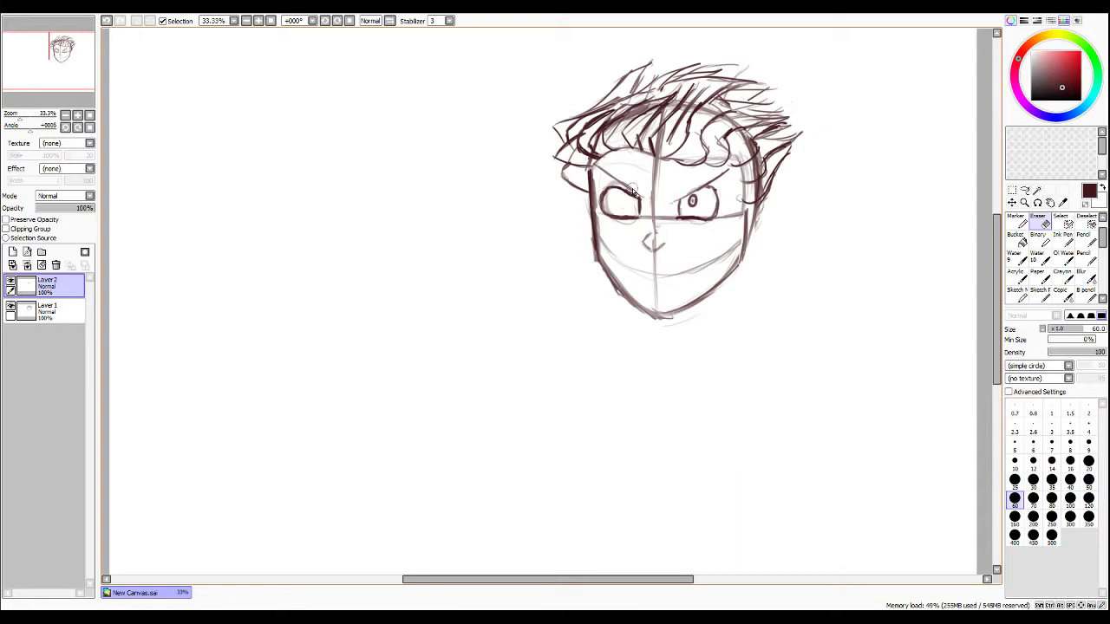
key(n)
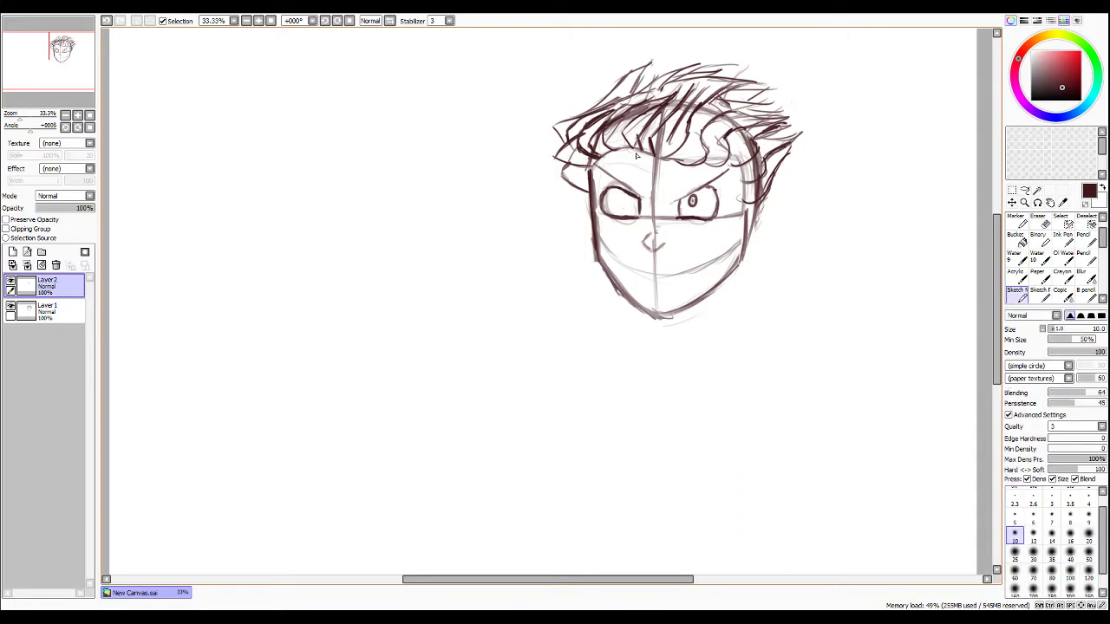
key(e)
drag(624, 192, 615, 196)
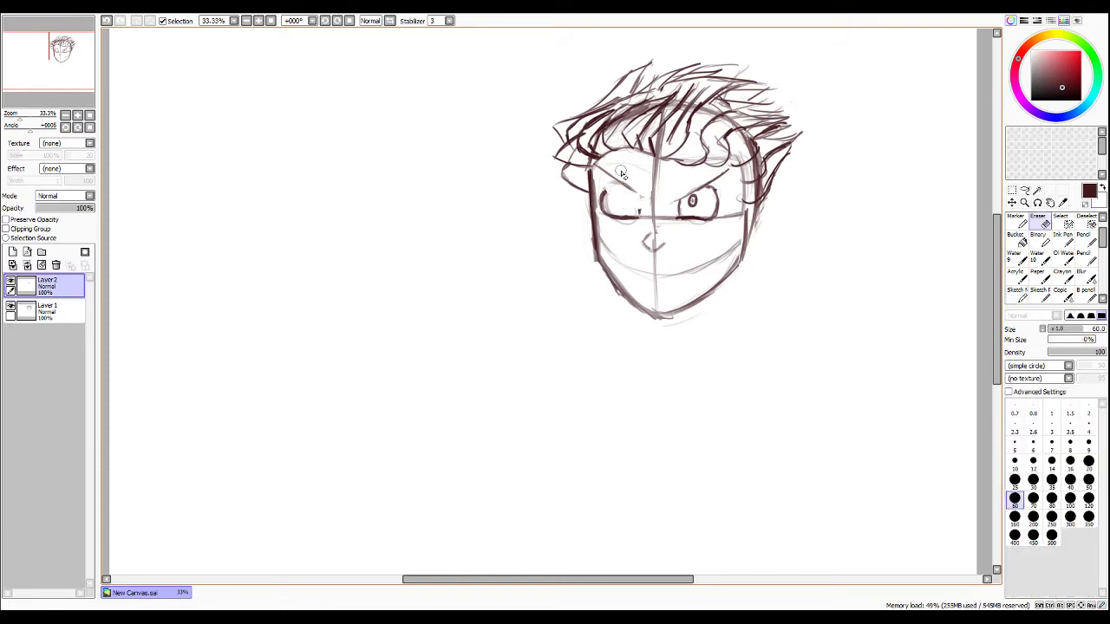
key(e)
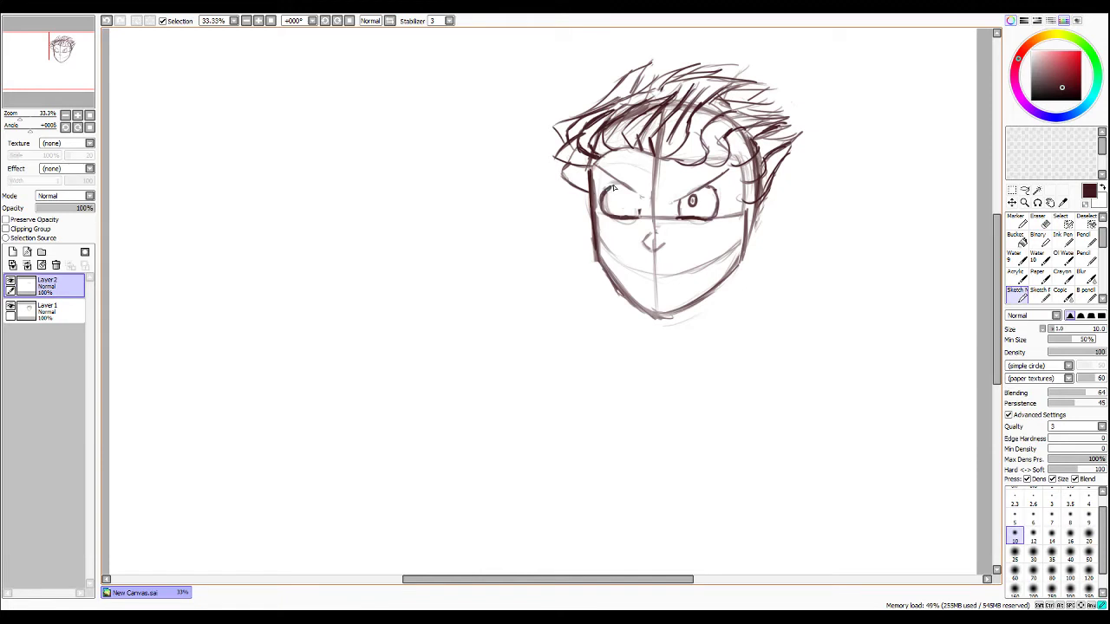
mouse_move(641, 199)
mouse_down()
mouse_move(640, 209)
mouse_move(612, 180)
mouse_up()
drag(627, 198, 628, 201)
mouse_move(683, 200)
mouse_down()
mouse_move(674, 204)
mouse_move(728, 168)
mouse_up()
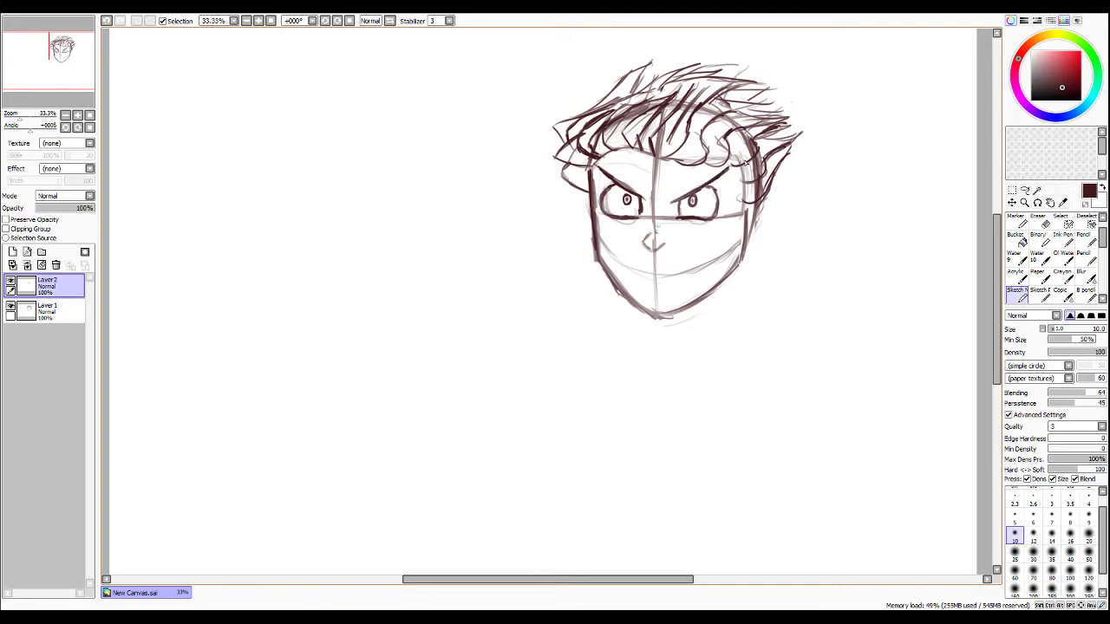
Erase both irises and the left eye's brow and inner side, and redraw the left eye's outline with its slanted brow.
key(e)
mouse_move(690, 200)
mouse_down()
mouse_move(646, 169)
mouse_move(621, 186)
mouse_up()
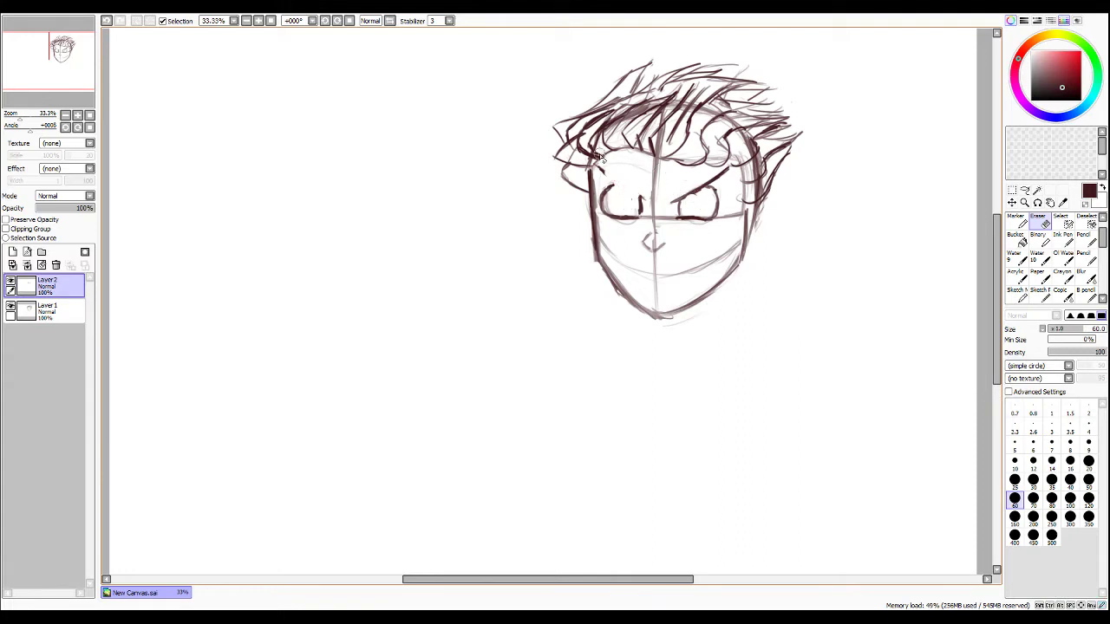
key(e)
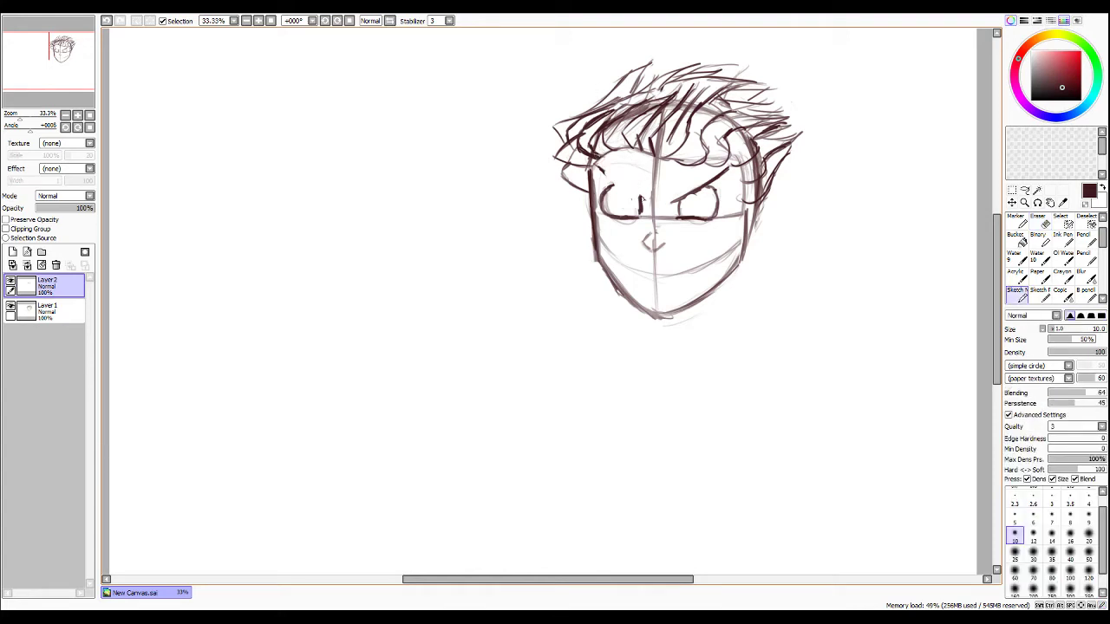
mouse_move(640, 198)
mouse_down()
mouse_move(605, 178)
mouse_move(647, 204)
mouse_up()
Try a wide, thick-outlined mouth below the nose and erase it.
drag(628, 265, 685, 262)
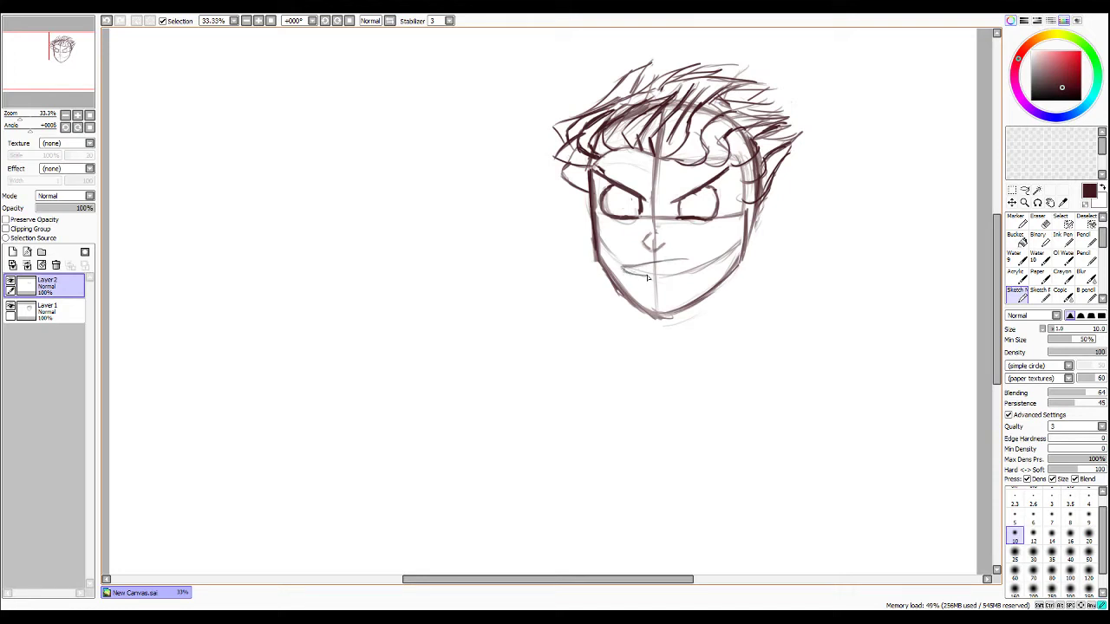
mouse_move(623, 269)
mouse_down()
mouse_move(657, 275)
mouse_move(670, 264)
mouse_move(666, 279)
mouse_move(690, 275)
mouse_up()
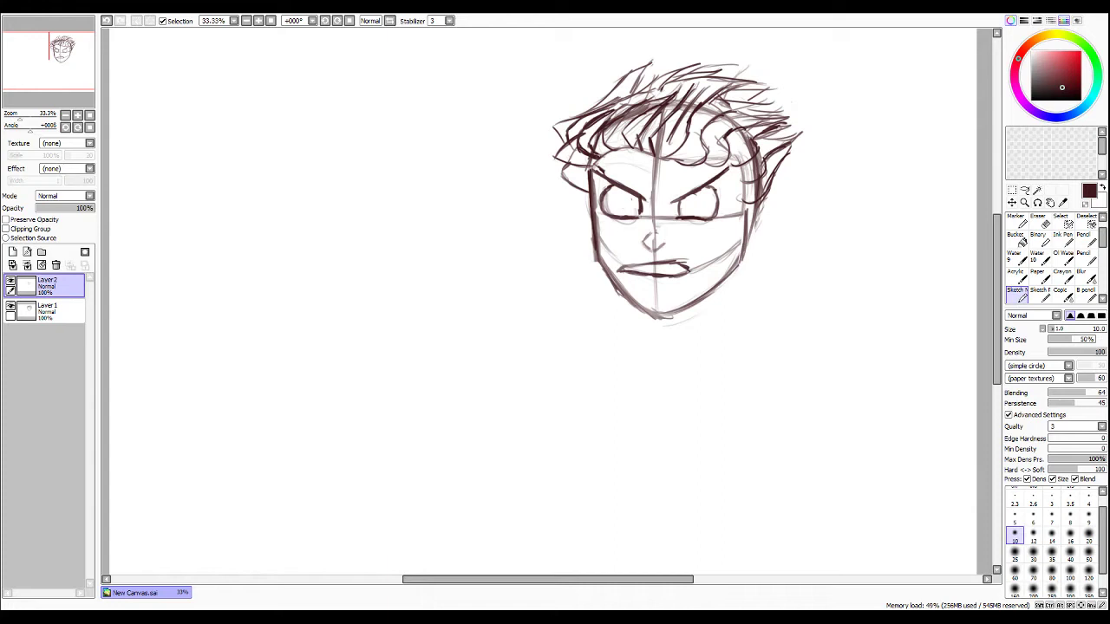
key(e)
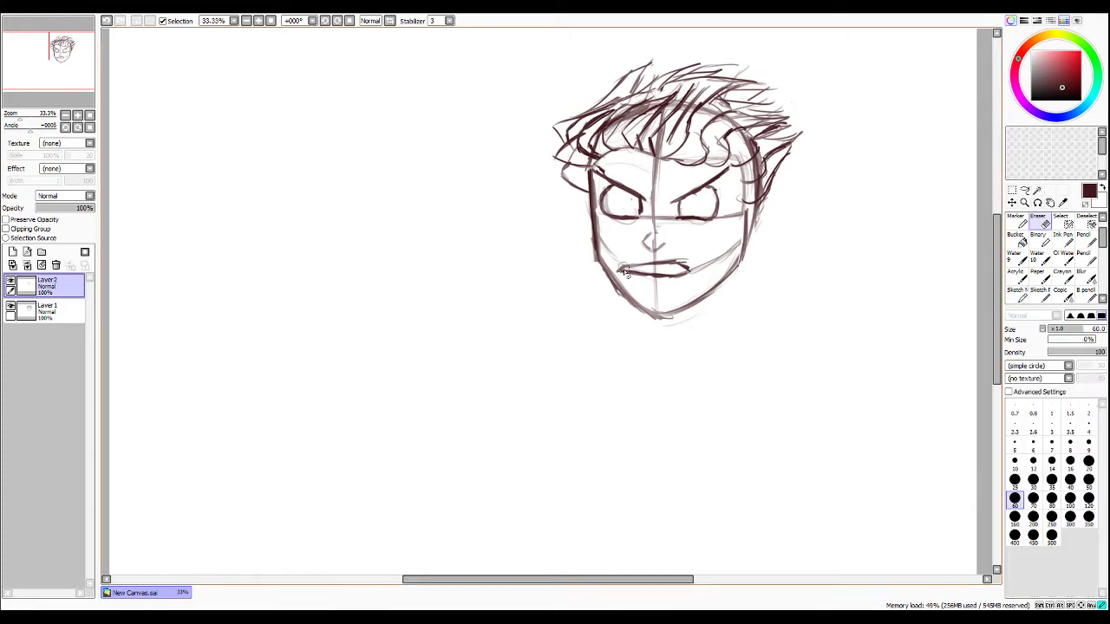
mouse_move(626, 271)
mouse_down()
mouse_move(617, 264)
mouse_move(642, 279)
mouse_move(665, 275)
mouse_move(680, 260)
mouse_up()
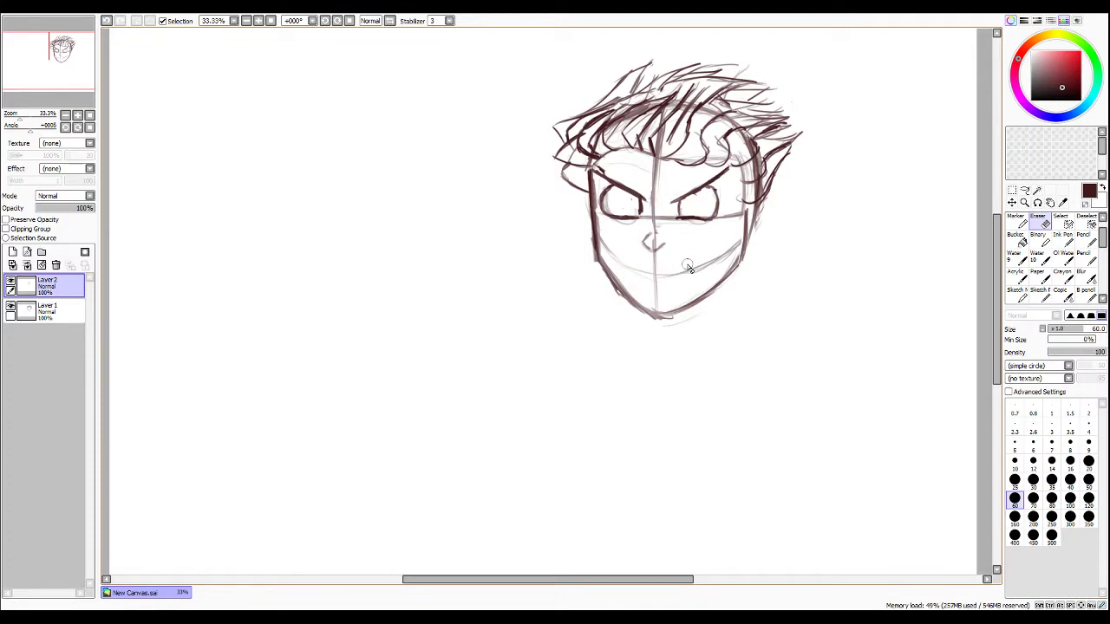
Draw a small round iris with a pupil in each eye.
key(n)
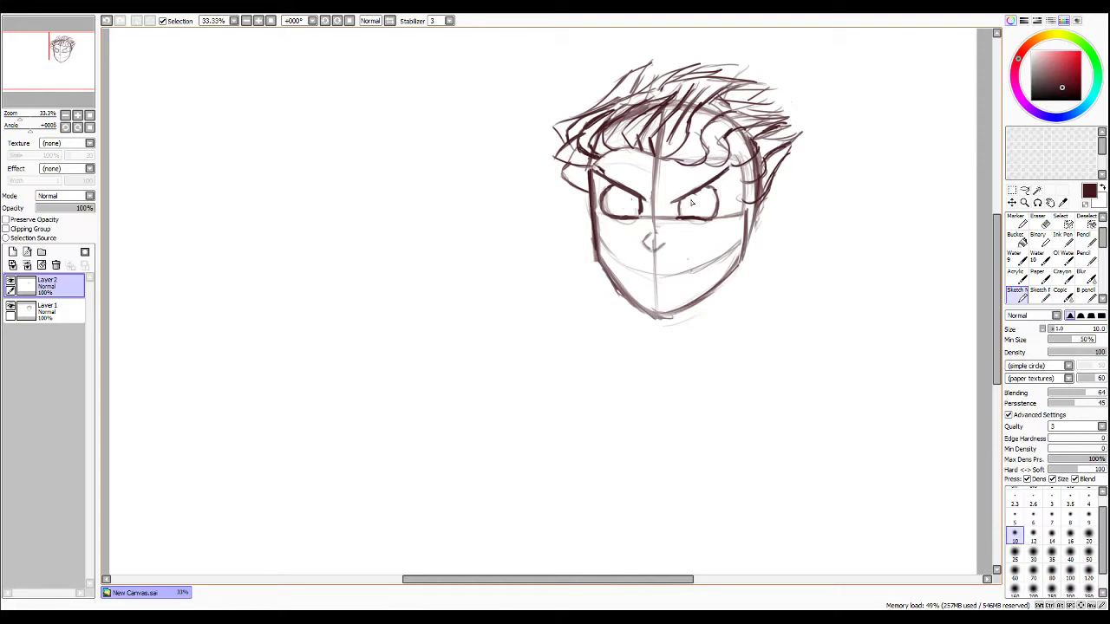
drag(689, 203, 630, 203)
Try an arched, closed-outline frowning mouth below the nose and erase it.
mouse_move(633, 273)
mouse_down()
mouse_move(686, 279)
mouse_move(678, 269)
mouse_move(628, 275)
mouse_move(687, 275)
mouse_up()
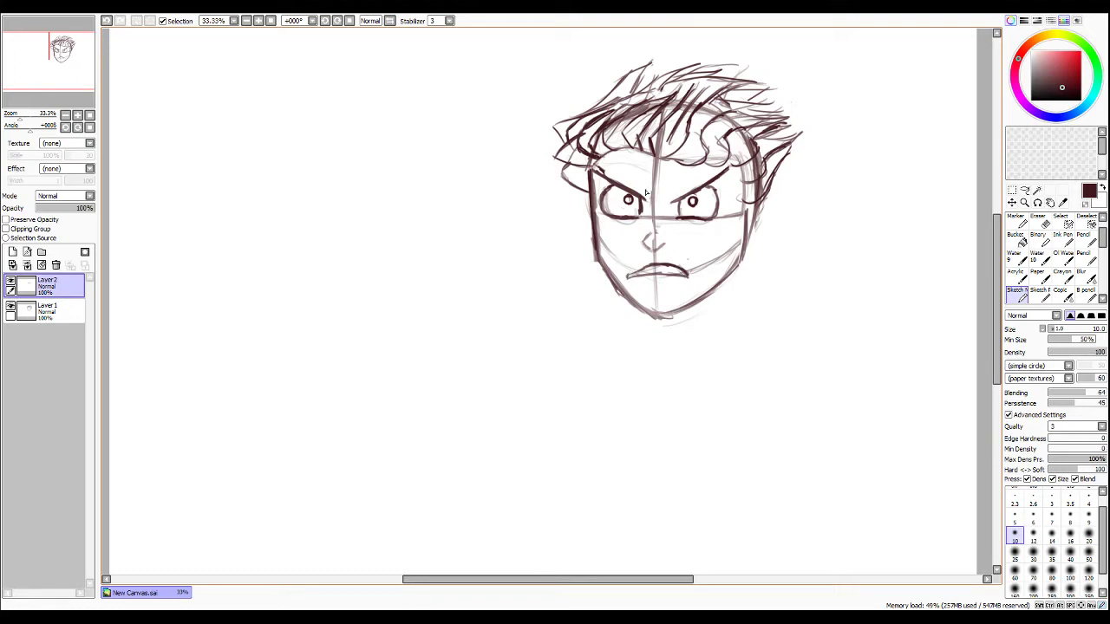
key(e)
mouse_move(628, 276)
mouse_down()
mouse_move(667, 279)
mouse_move(674, 251)
mouse_up()
On Layer 1, erase the lower left jaw and redraw the jawline on both sides with a higher chin.
click(47, 318)
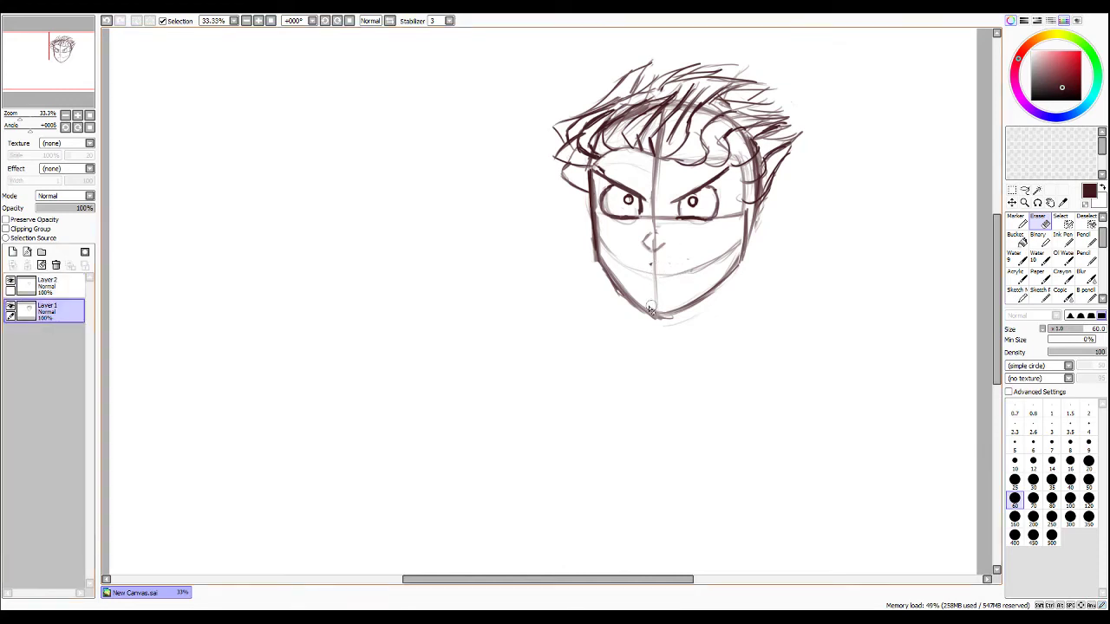
mouse_move(651, 309)
mouse_down()
mouse_move(614, 280)
mouse_move(636, 304)
mouse_up()
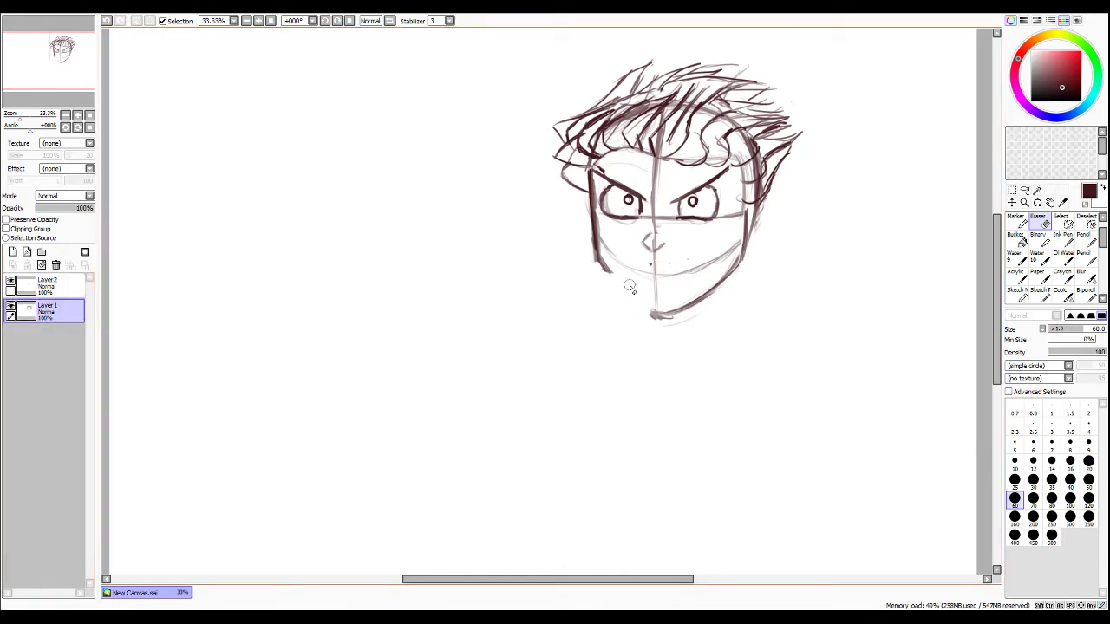
key(n)
mouse_move(656, 303)
mouse_down()
mouse_move(607, 269)
mouse_move(643, 300)
mouse_move(681, 299)
mouse_move(662, 305)
mouse_move(739, 262)
mouse_move(719, 279)
mouse_move(732, 274)
mouse_up()
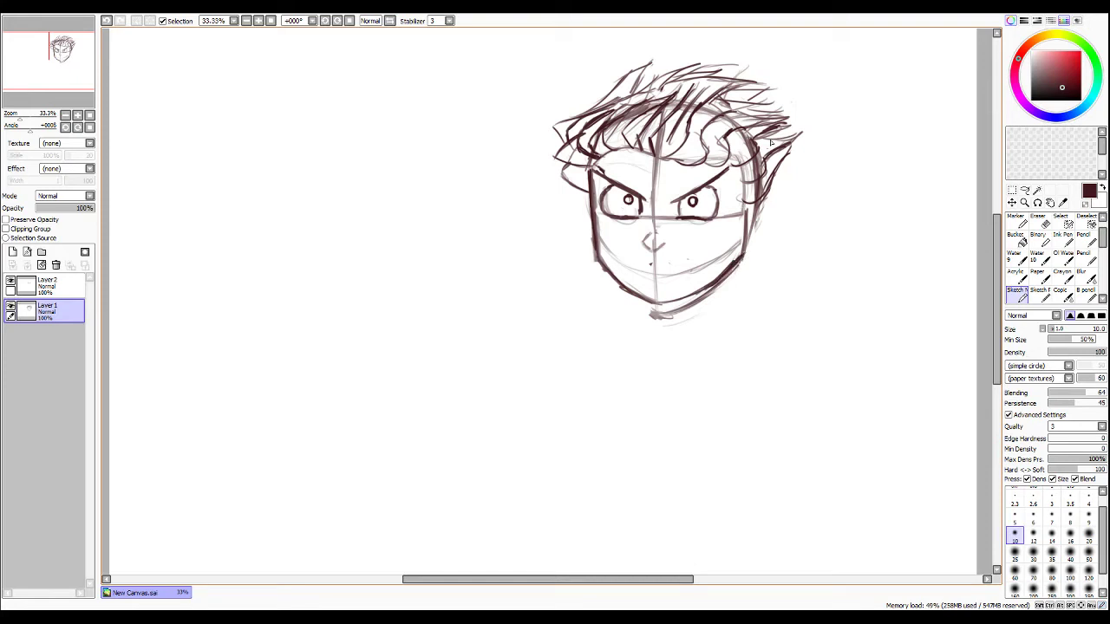
Draw the ear on the right side of the head, erase the old right jawline around it, and retouch the new one.
mouse_move(740, 206)
mouse_down()
mouse_move(749, 197)
mouse_move(756, 213)
mouse_move(740, 253)
mouse_up()
key(e)
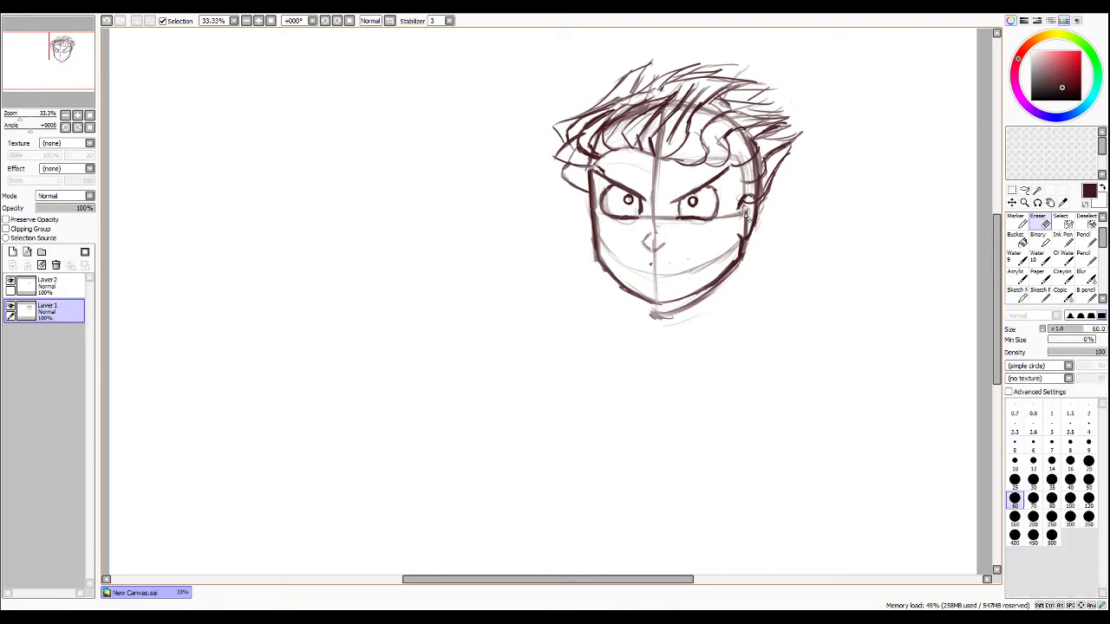
mouse_move(743, 232)
mouse_down()
mouse_move(736, 277)
mouse_move(702, 314)
mouse_up()
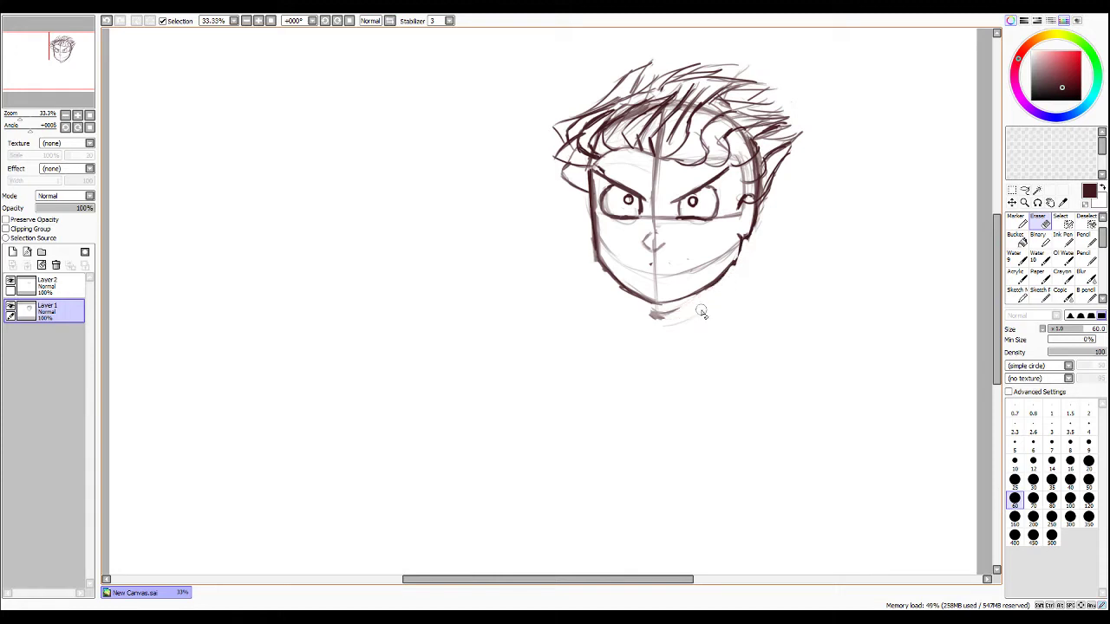
key(n)
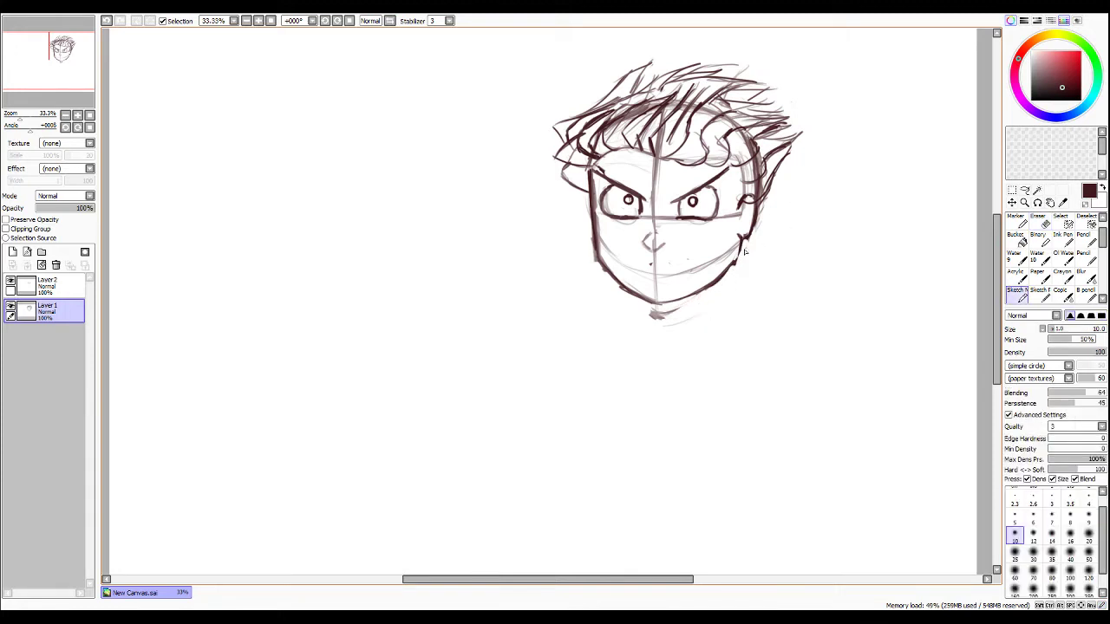
drag(742, 237, 726, 273)
On Layer 2, erase the left eye's outer side and redraw it as a dark curve joining the upper lid.
key(e)
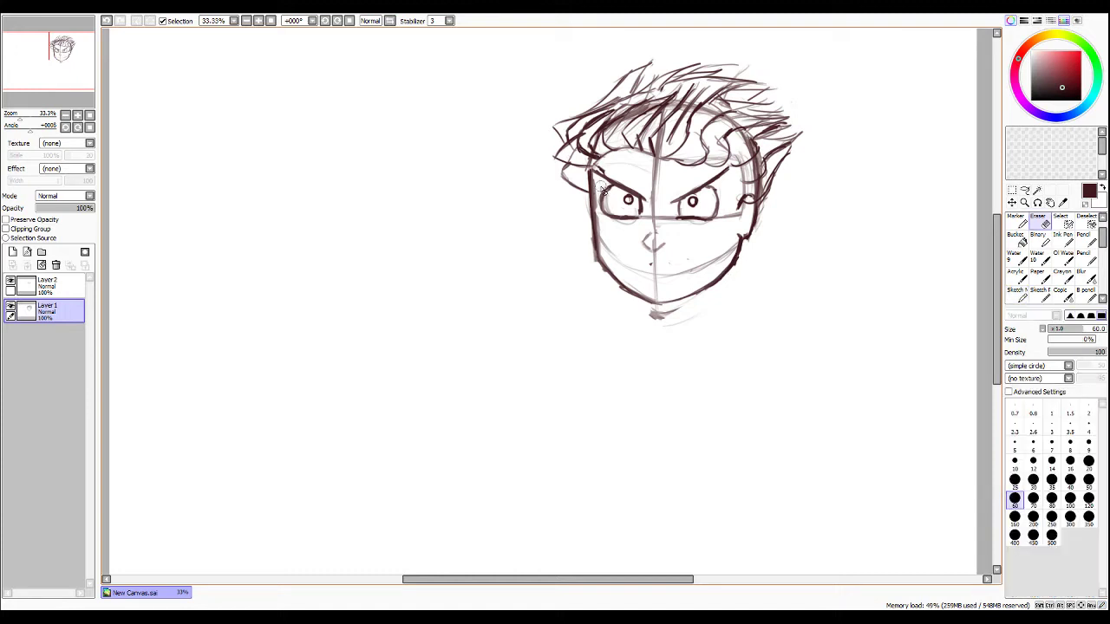
click(40, 286)
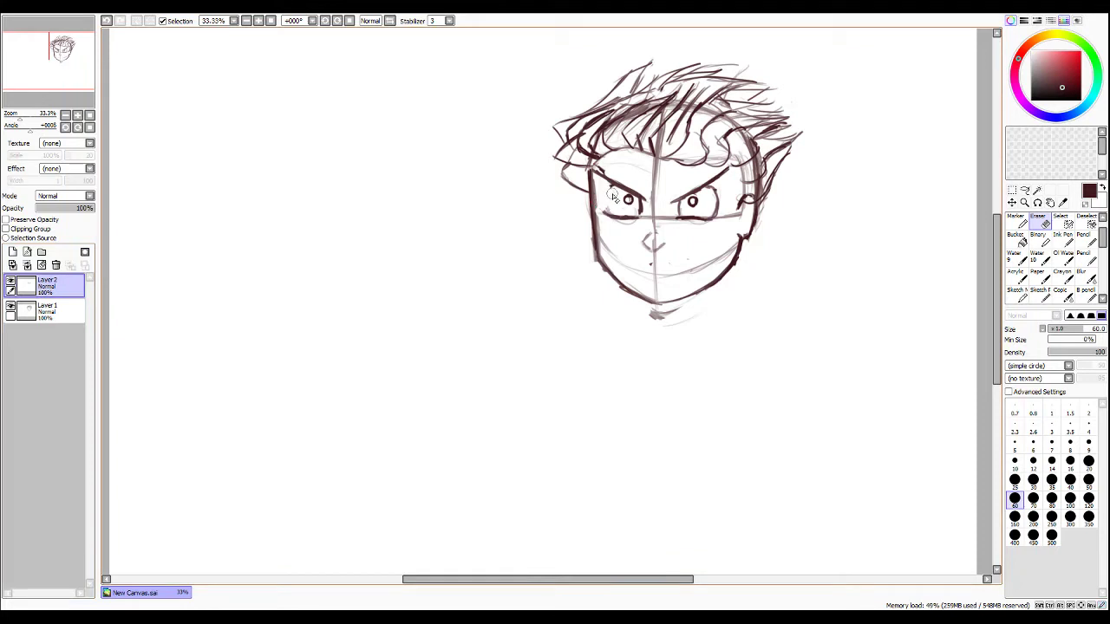
key(e)
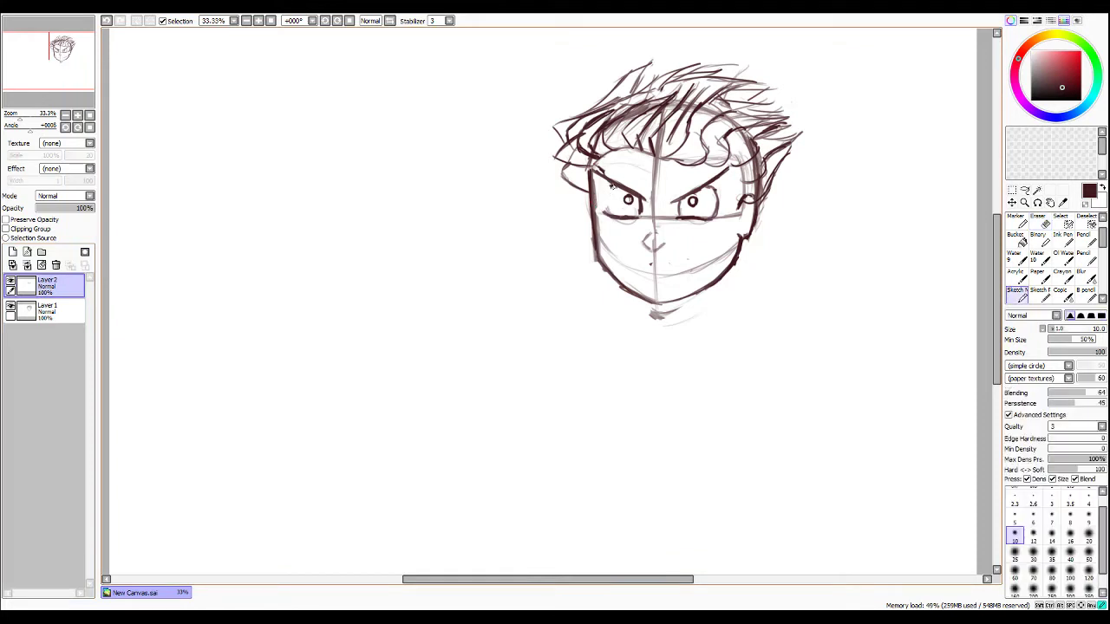
mouse_move(607, 189)
mouse_down()
mouse_move(611, 219)
mouse_move(601, 197)
mouse_move(612, 185)
mouse_up()
Try a small lopsided mouth outline below the nose and erase it.
mouse_move(628, 271)
mouse_down()
mouse_move(674, 261)
mouse_move(631, 270)
mouse_move(671, 275)
mouse_up()
mouse_move(676, 263)
mouse_down()
mouse_move(667, 276)
mouse_move(683, 266)
mouse_up()
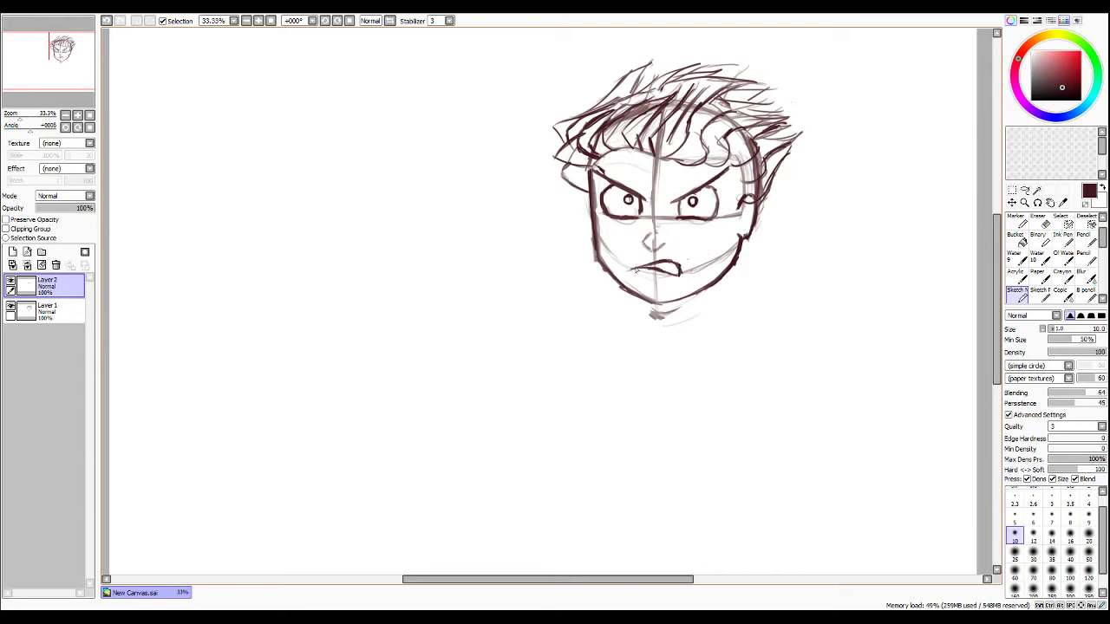
drag(637, 270, 676, 270)
key(e)
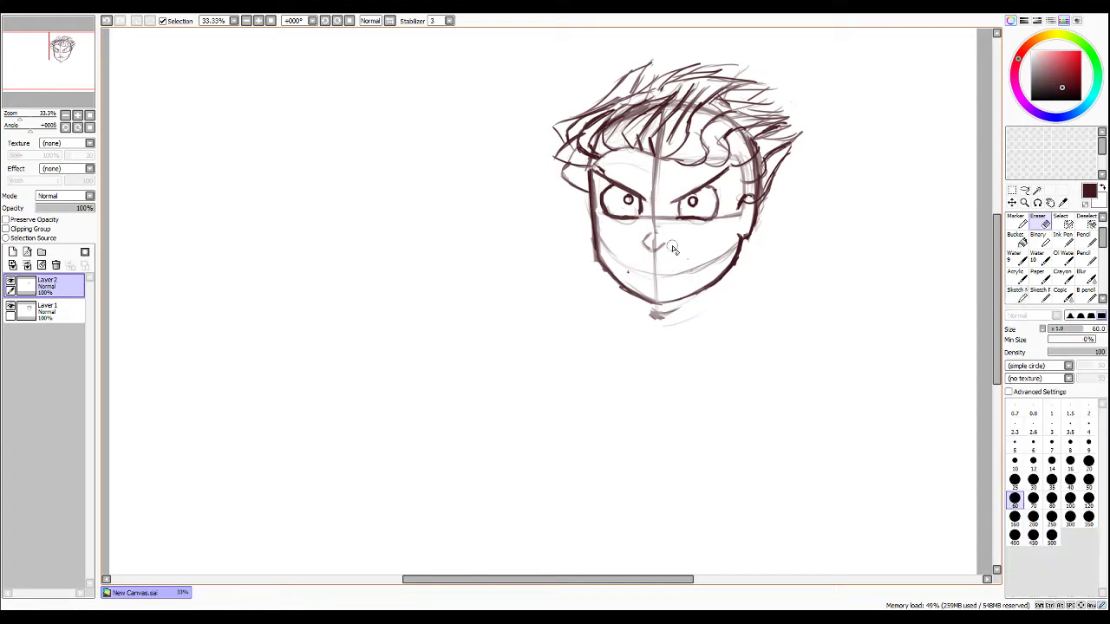
Draw the mouth as a single downturned curve below the nose.
key(b)
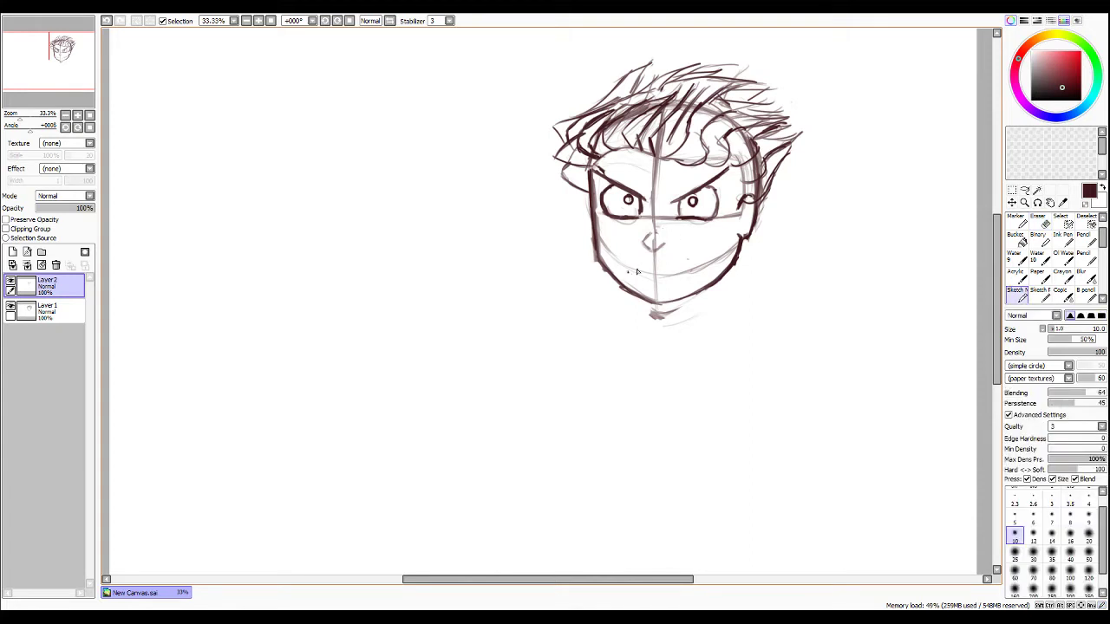
mouse_move(629, 272)
mouse_down()
mouse_move(680, 274)
mouse_move(635, 269)
mouse_up()
Undo the trial neck stroke, add a new layer, and draw both sides of the neck below the jaw.
scroll(748, 292, down, 1)
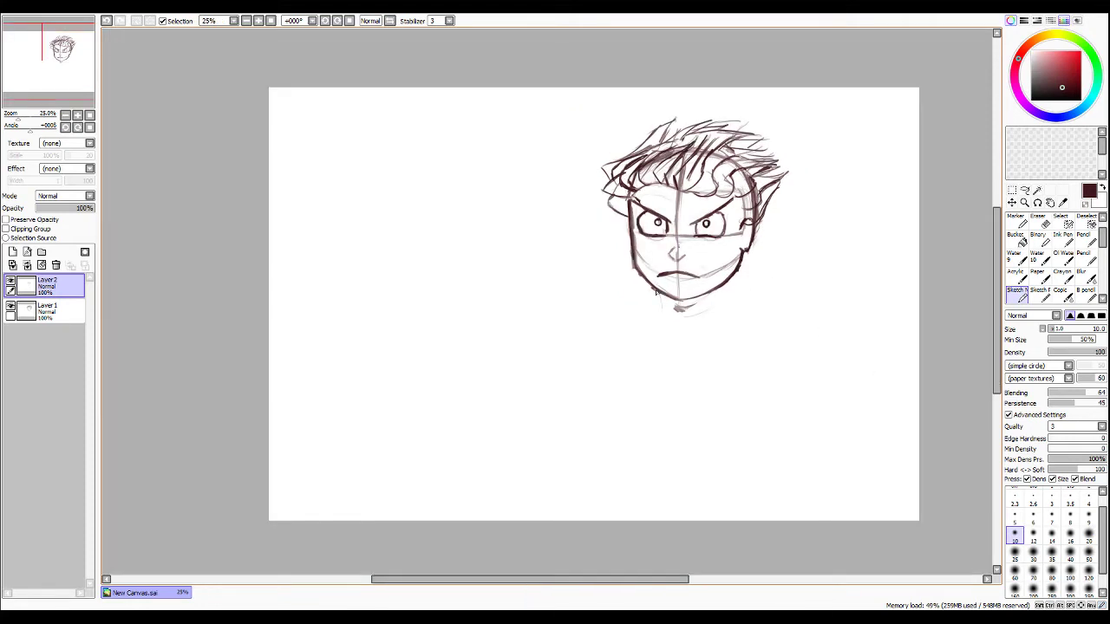
drag(664, 296, 665, 325)
key(ctrl+z)
click(12, 251)
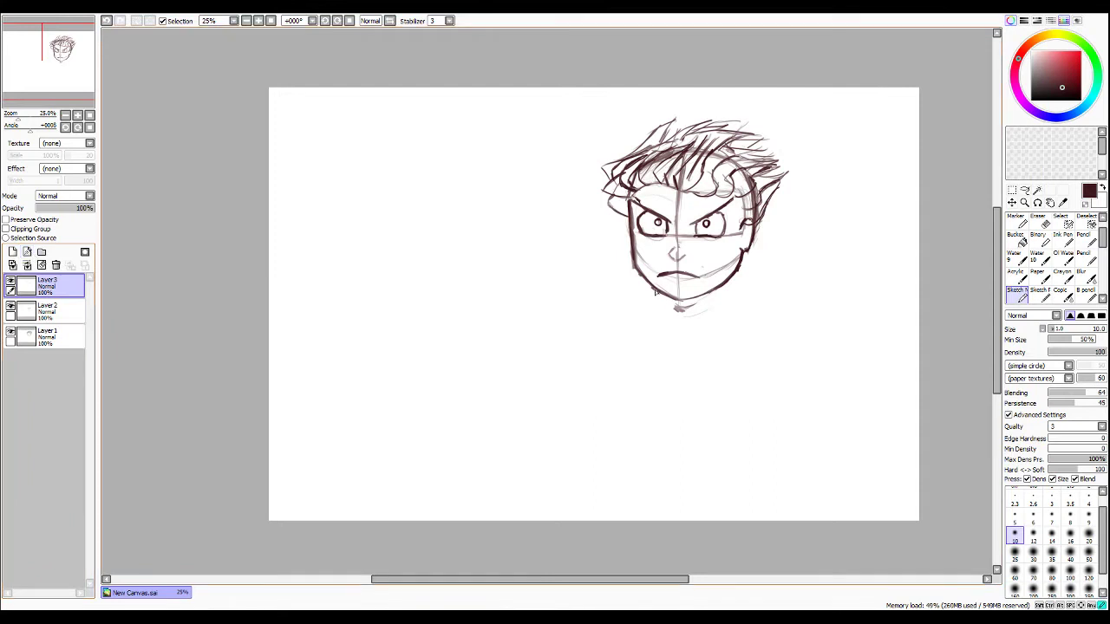
drag(657, 298, 660, 324)
drag(660, 296, 656, 339)
drag(718, 292, 715, 327)
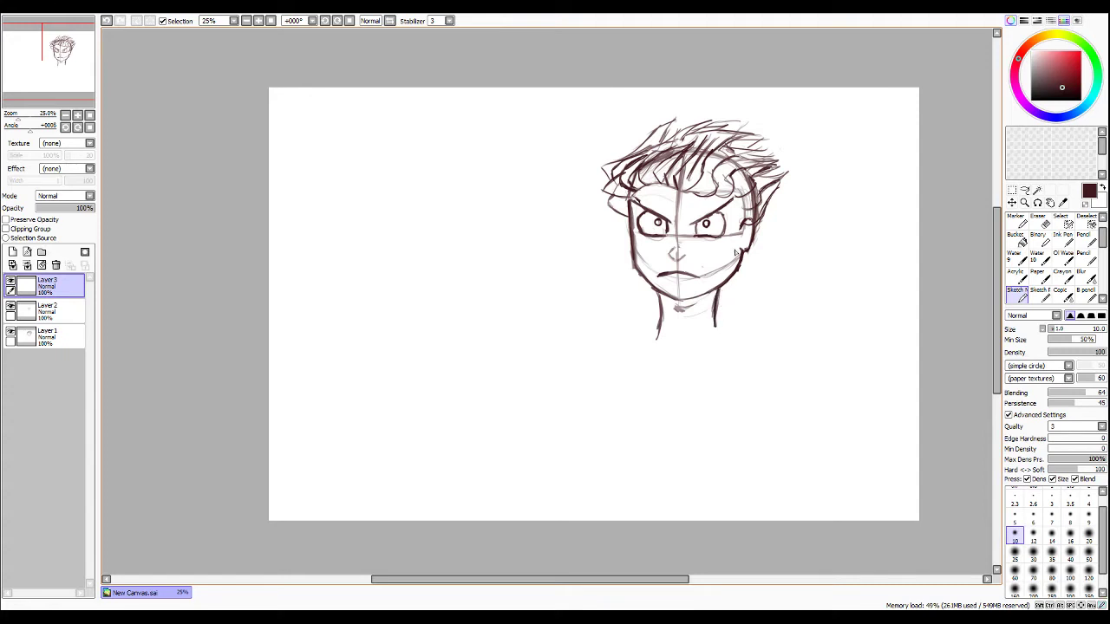
Erase the neck's left line, redraw it shorter with an outward curve, and touch up the base of the right line.
key(e)
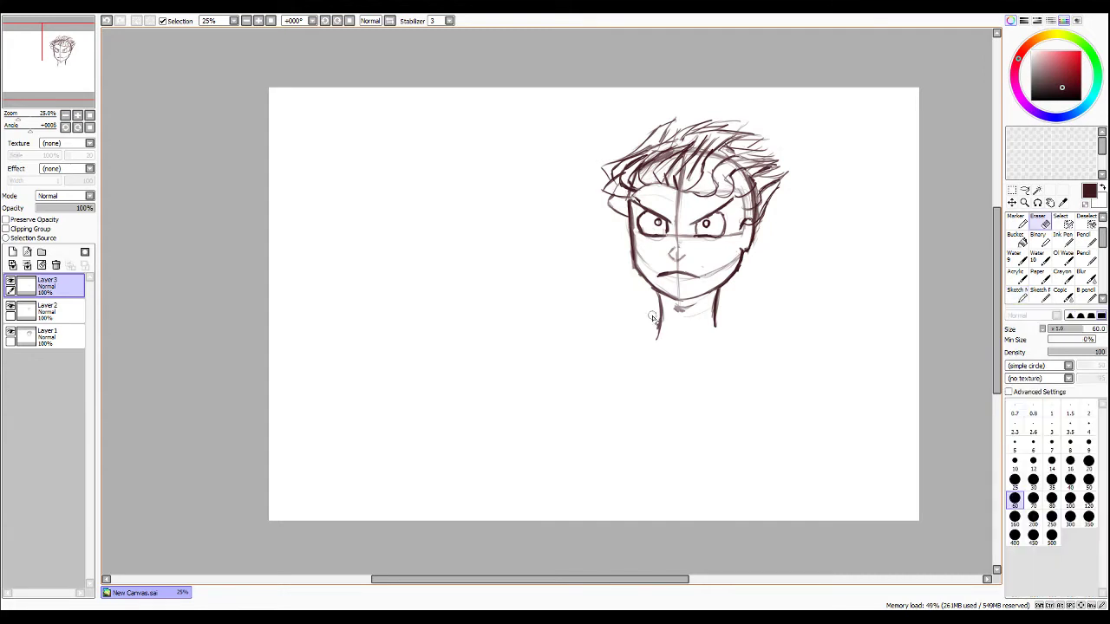
mouse_move(657, 312)
mouse_down()
mouse_move(655, 338)
mouse_move(654, 299)
mouse_up()
key(n)
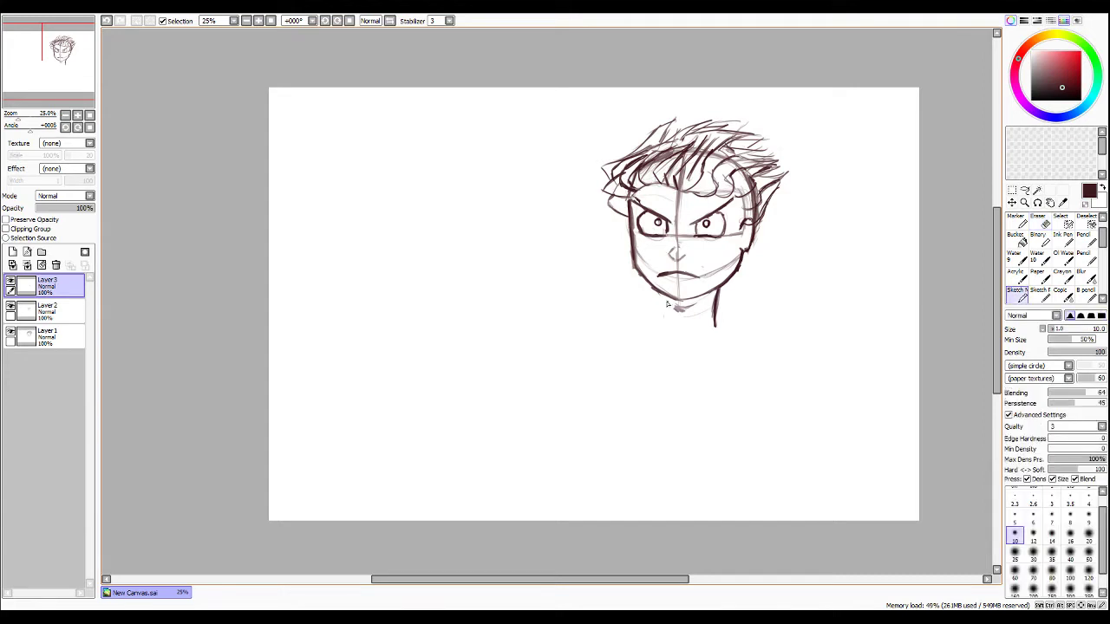
mouse_move(662, 296)
mouse_down()
mouse_move(656, 326)
mouse_move(720, 334)
mouse_move(716, 322)
mouse_up()
Lightly sketch the sloping shoulder lines and the tapering sides of the torso below the neck.
drag(648, 322, 626, 331)
mouse_move(721, 319)
mouse_down()
mouse_move(757, 335)
mouse_move(764, 368)
mouse_move(737, 443)
mouse_up()
mouse_move(763, 347)
mouse_down()
mouse_move(731, 451)
mouse_move(759, 377)
mouse_move(755, 406)
mouse_up()
drag(631, 322, 632, 397)
mouse_move(623, 336)
mouse_down()
mouse_move(645, 397)
mouse_move(624, 349)
mouse_move(658, 389)
mouse_move(631, 333)
mouse_move(634, 408)
mouse_up()
drag(622, 329, 624, 333)
drag(626, 385, 638, 440)
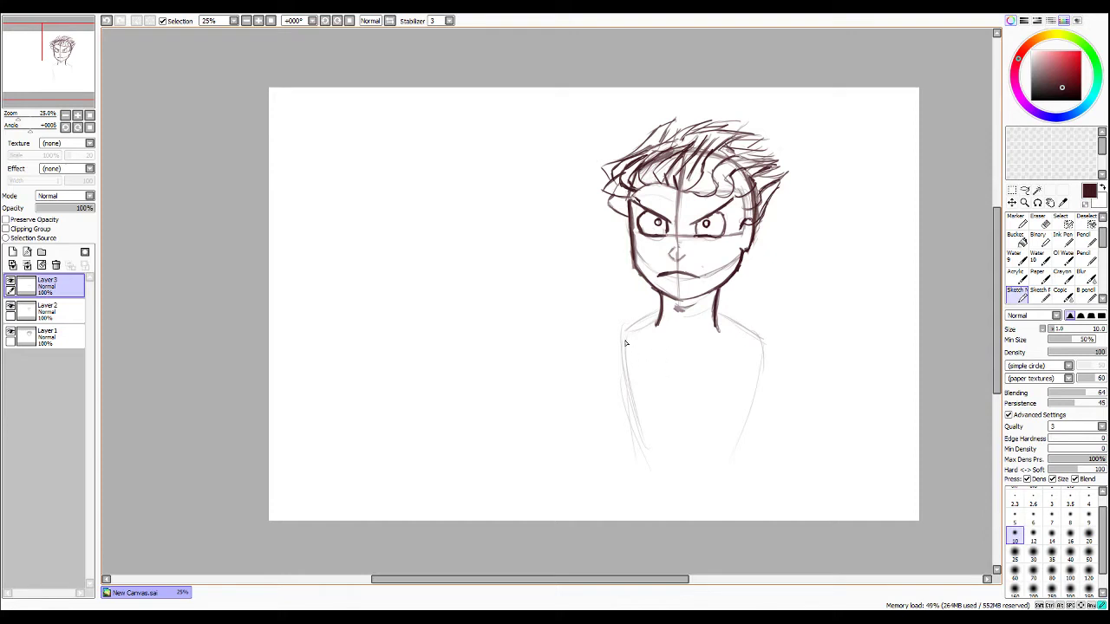
Close the torso with waist lines near the canvas's lower edge, darken its right side, and widen its left side outward.
mouse_move(624, 352)
mouse_down()
mouse_move(651, 462)
mouse_move(642, 482)
mouse_move(634, 436)
mouse_move(632, 452)
mouse_move(720, 489)
mouse_move(655, 488)
mouse_move(693, 482)
mouse_move(725, 492)
mouse_up()
mouse_move(763, 340)
mouse_down()
mouse_move(772, 375)
mouse_move(743, 460)
mouse_up()
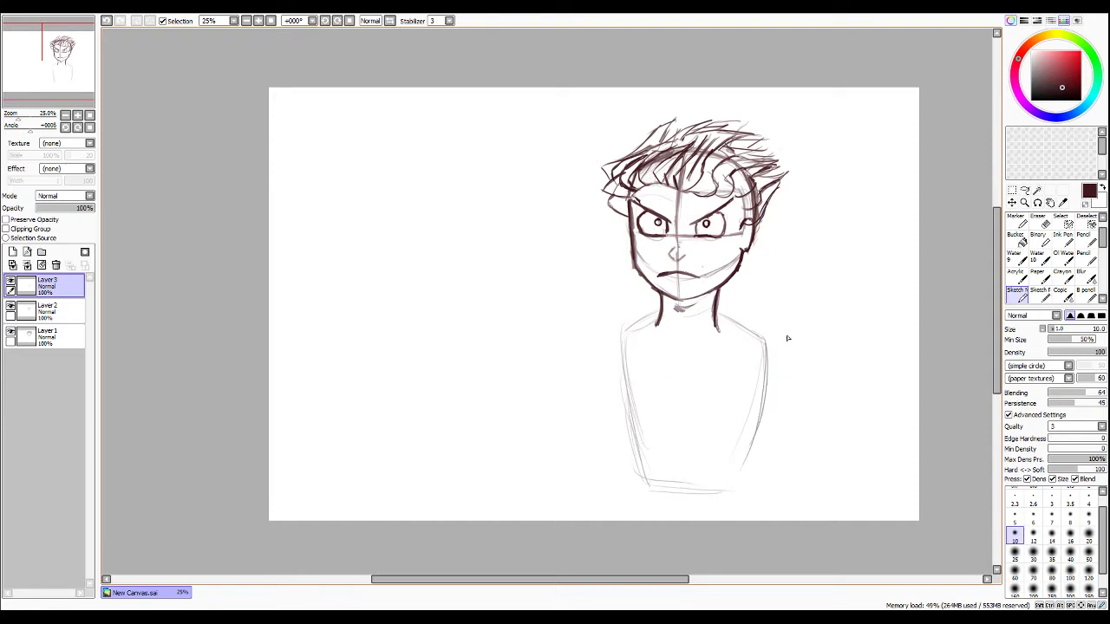
mouse_move(764, 361)
mouse_down()
mouse_move(737, 507)
mouse_move(619, 507)
mouse_up()
mouse_move(650, 321)
mouse_down()
mouse_move(607, 343)
mouse_move(614, 415)
mouse_up()
mouse_move(617, 340)
mouse_down()
mouse_move(633, 400)
mouse_move(617, 453)
mouse_up()
mouse_move(611, 348)
mouse_down()
mouse_move(633, 402)
mouse_move(616, 433)
mouse_move(625, 390)
mouse_move(631, 505)
mouse_up()
drag(621, 453, 626, 491)
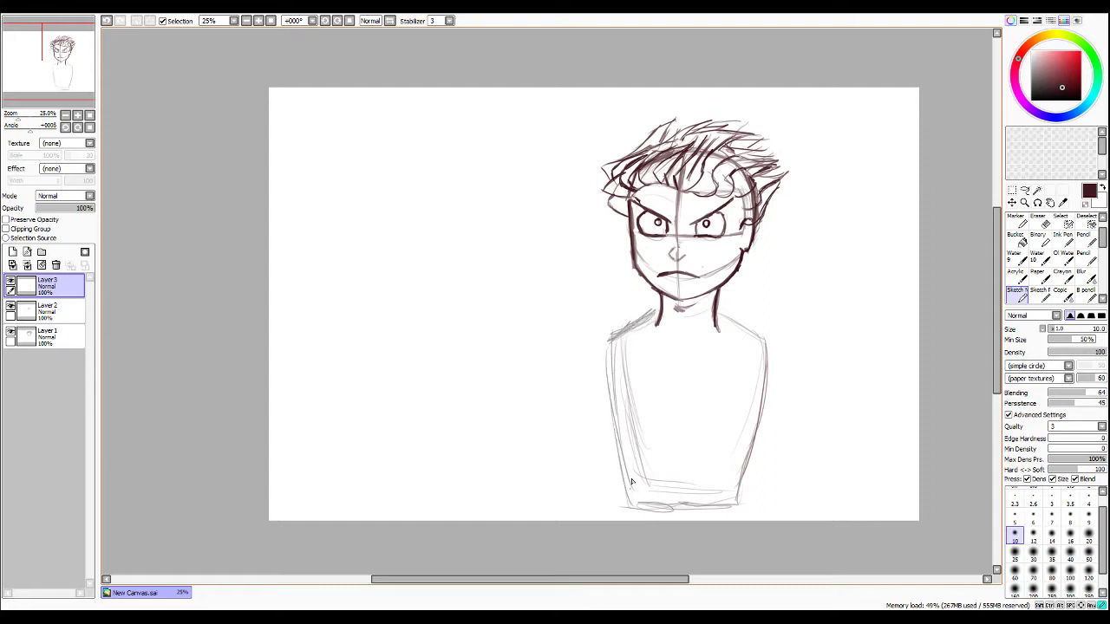
Sketch a rounded shoulder shape on each side of the torso and a curved joint line inside the right one.
mouse_move(735, 323)
mouse_down()
mouse_move(789, 340)
mouse_move(799, 372)
mouse_up()
mouse_move(756, 333)
mouse_down()
mouse_move(798, 339)
mouse_move(814, 371)
mouse_move(773, 401)
mouse_move(808, 387)
mouse_move(816, 369)
mouse_up()
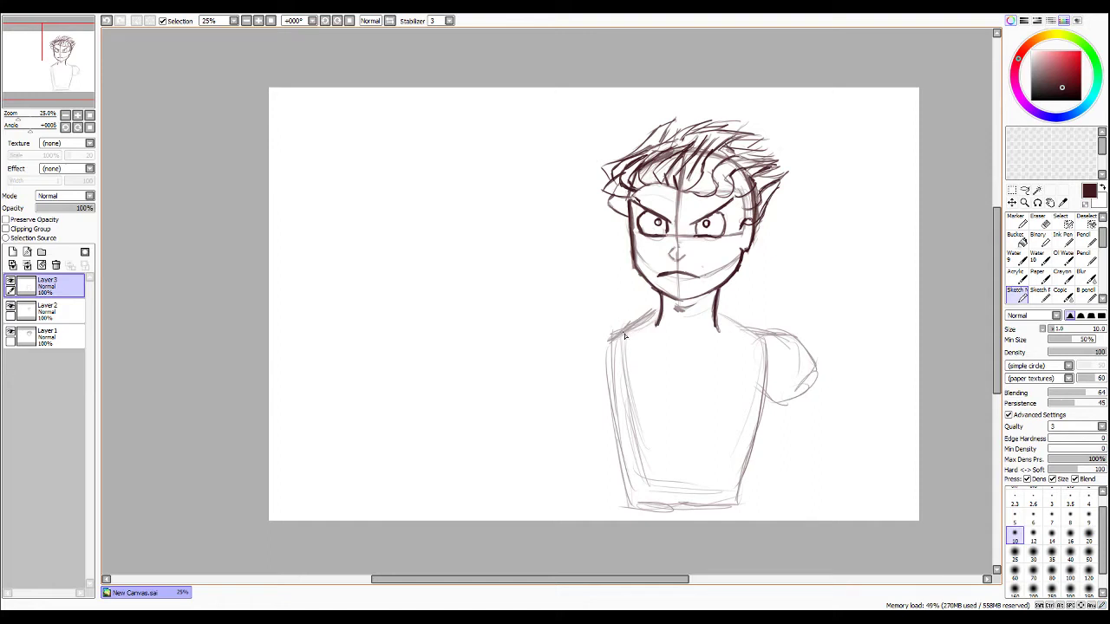
mouse_move(610, 327)
mouse_down()
mouse_move(590, 320)
mouse_move(562, 352)
mouse_move(595, 396)
mouse_move(624, 376)
mouse_move(610, 319)
mouse_up()
drag(761, 338, 754, 382)
drag(763, 333, 749, 395)
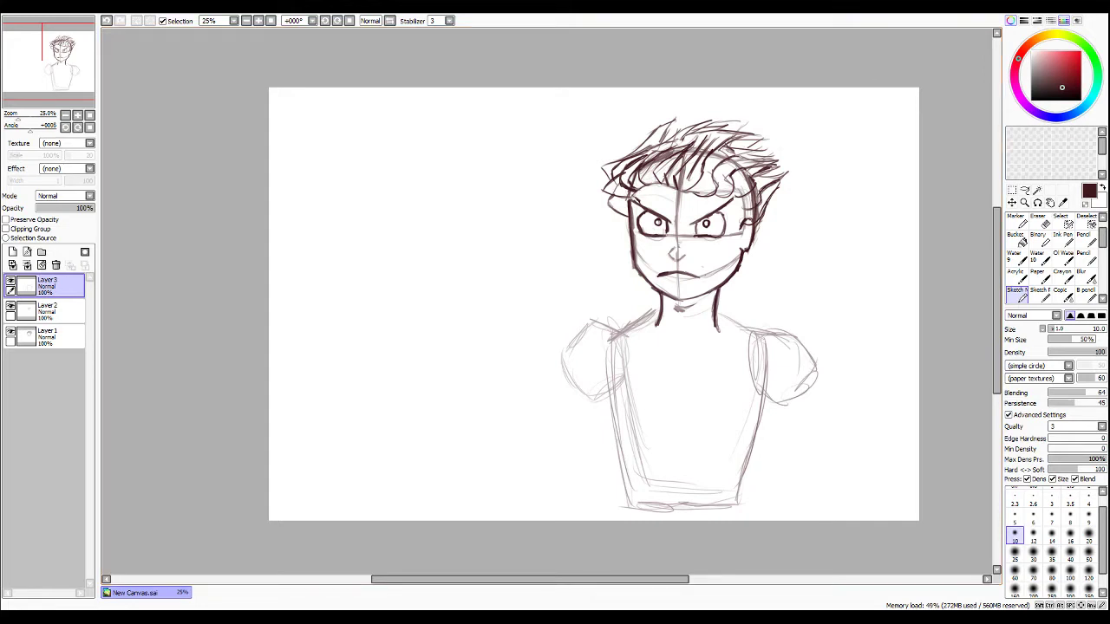
Darken the right shoulder and sketch a long slanting arm line from each shoulder down to the canvas's lower edge.
mouse_move(752, 340)
mouse_down()
mouse_move(783, 328)
mouse_move(816, 371)
mouse_move(825, 492)
mouse_up()
drag(788, 371, 827, 489)
drag(815, 430, 832, 517)
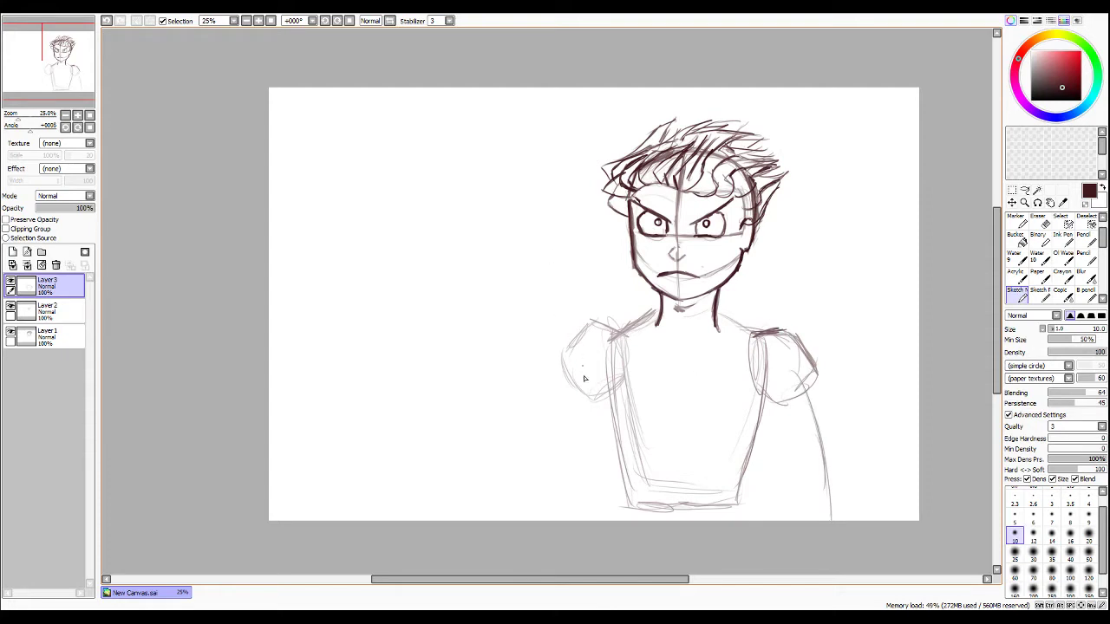
mouse_move(583, 376)
mouse_down()
mouse_move(576, 428)
mouse_move(585, 433)
mouse_move(563, 497)
mouse_up()
mouse_move(574, 439)
mouse_down()
mouse_move(563, 488)
mouse_move(560, 519)
mouse_up()
drag(795, 381, 831, 513)
drag(815, 442, 839, 520)
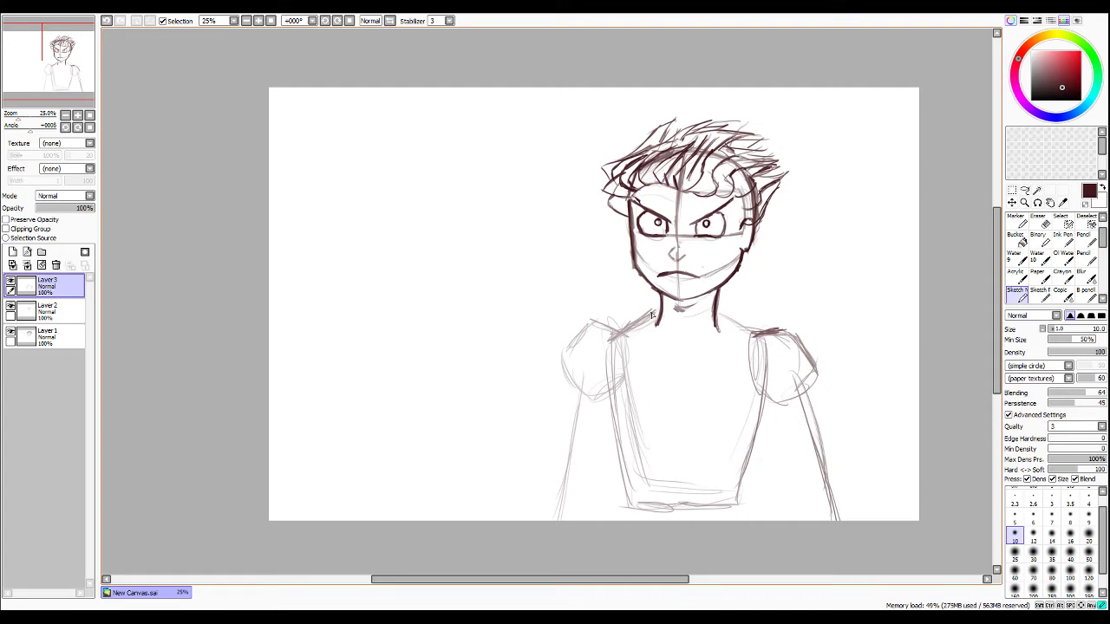
Darken the sloping lines from the neck to the tops of both shoulders.
drag(659, 311, 622, 332)
drag(720, 317, 772, 335)
drag(631, 323, 589, 326)
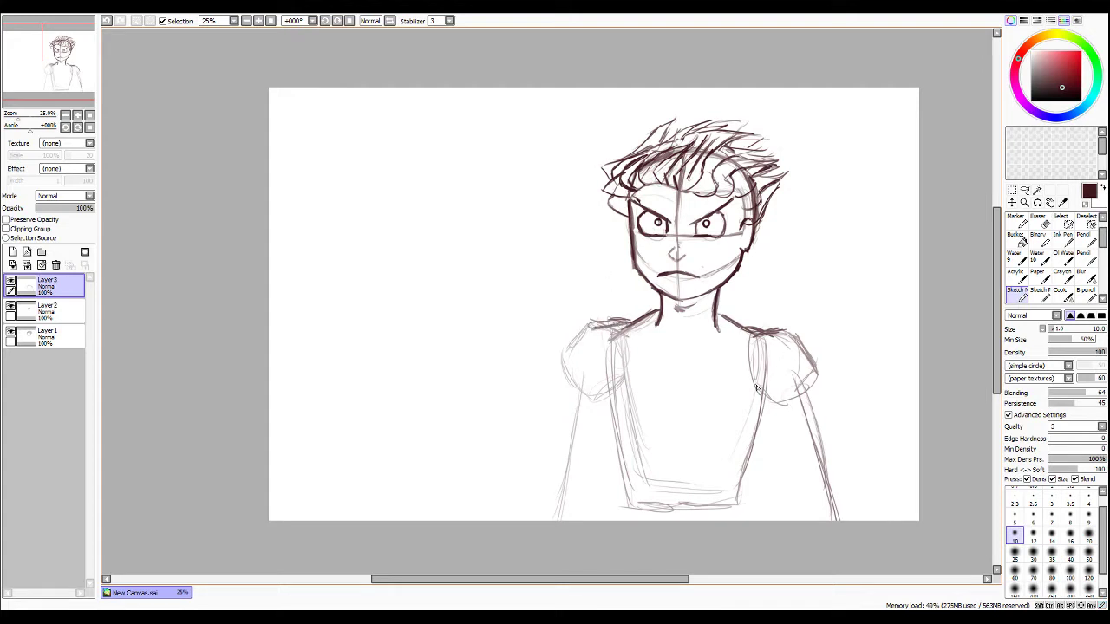
Sketch the right arm's inner line and rounded lower end, plus the outer and inner lines of the left arm.
drag(764, 411, 796, 492)
drag(778, 468, 828, 507)
drag(807, 383, 832, 491)
drag(811, 402, 832, 496)
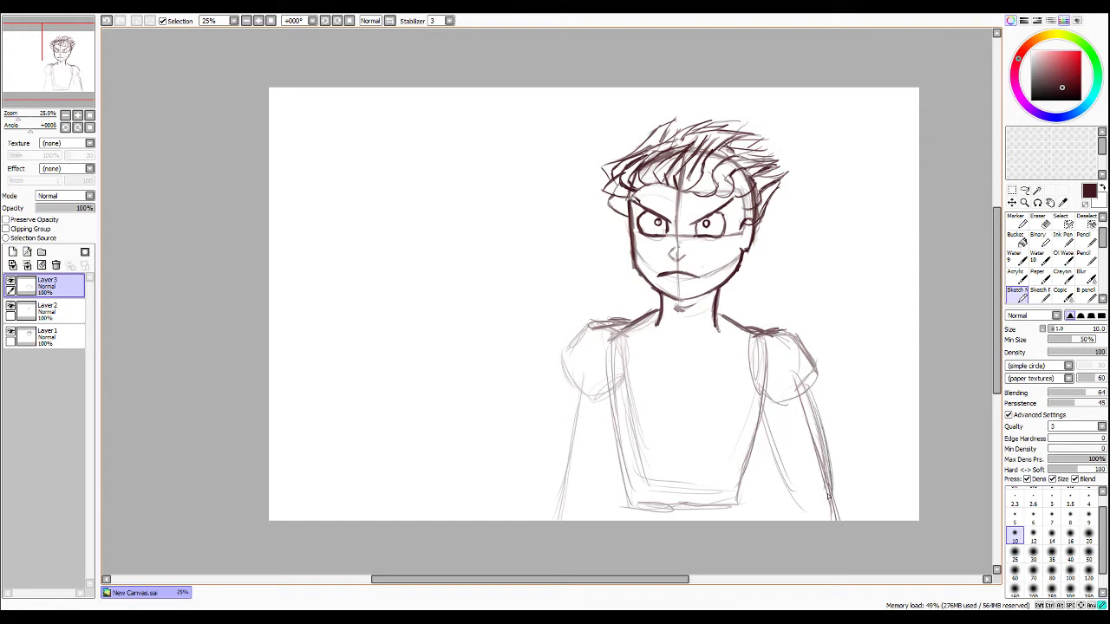
drag(828, 484, 794, 506)
drag(571, 392, 545, 517)
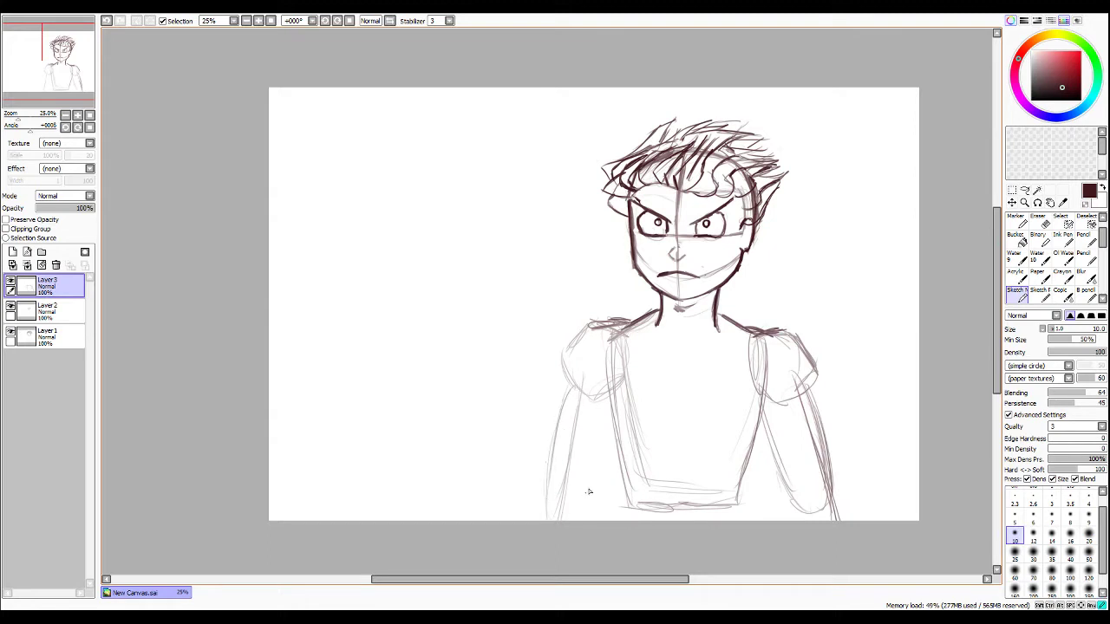
mouse_move(610, 397)
mouse_down()
mouse_move(573, 526)
mouse_move(611, 404)
mouse_move(580, 519)
mouse_up()
Darken the left shoulder's outer edge, and erase and redraw the right shoulder's outer edge slightly further inward.
drag(566, 362, 567, 392)
mouse_move(567, 351)
mouse_down()
mouse_move(590, 325)
mouse_move(630, 322)
mouse_up()
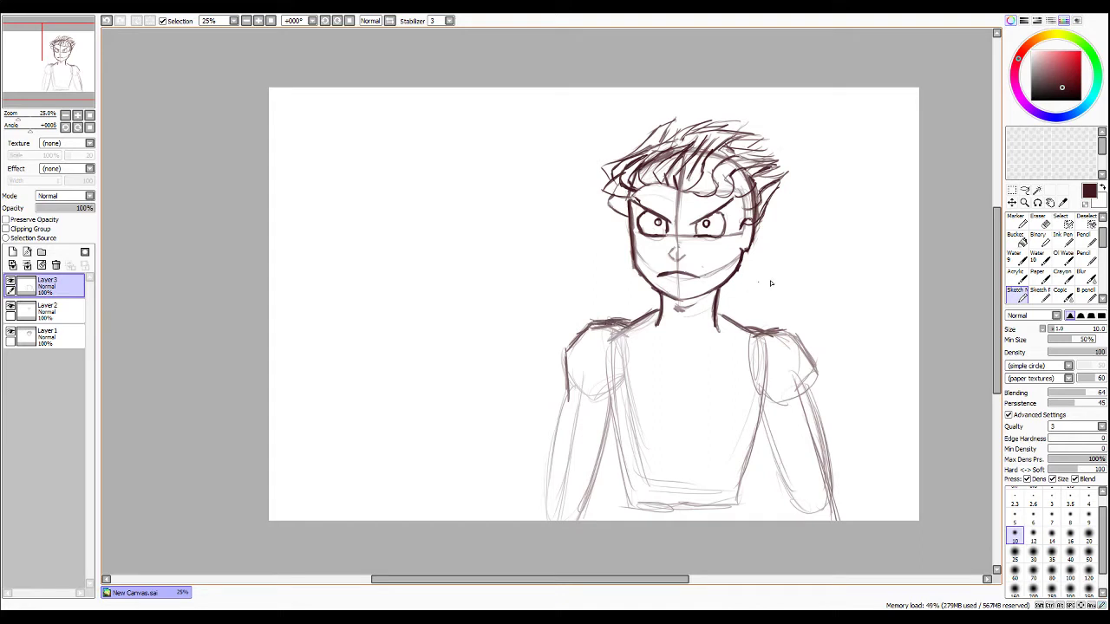
mouse_move(779, 329)
mouse_down()
mouse_move(748, 332)
mouse_move(803, 347)
mouse_move(812, 404)
mouse_up()
key(e)
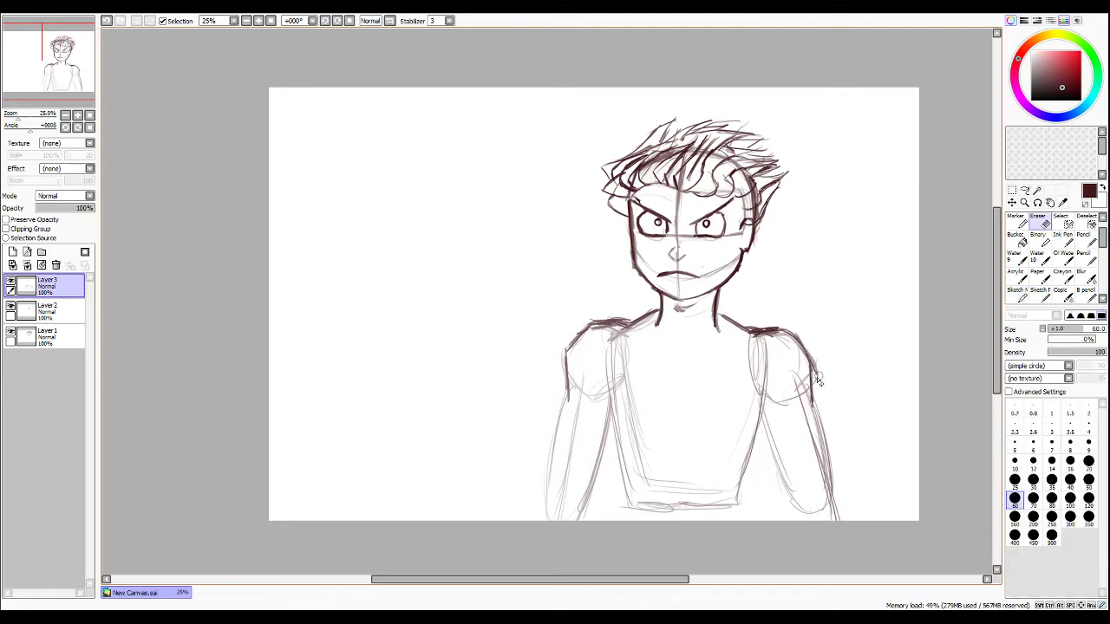
drag(806, 356, 818, 402)
drag(801, 337, 812, 369)
key(b)
mouse_move(782, 331)
mouse_down()
mouse_move(805, 350)
mouse_move(806, 386)
mouse_move(806, 352)
mouse_move(819, 451)
mouse_up()
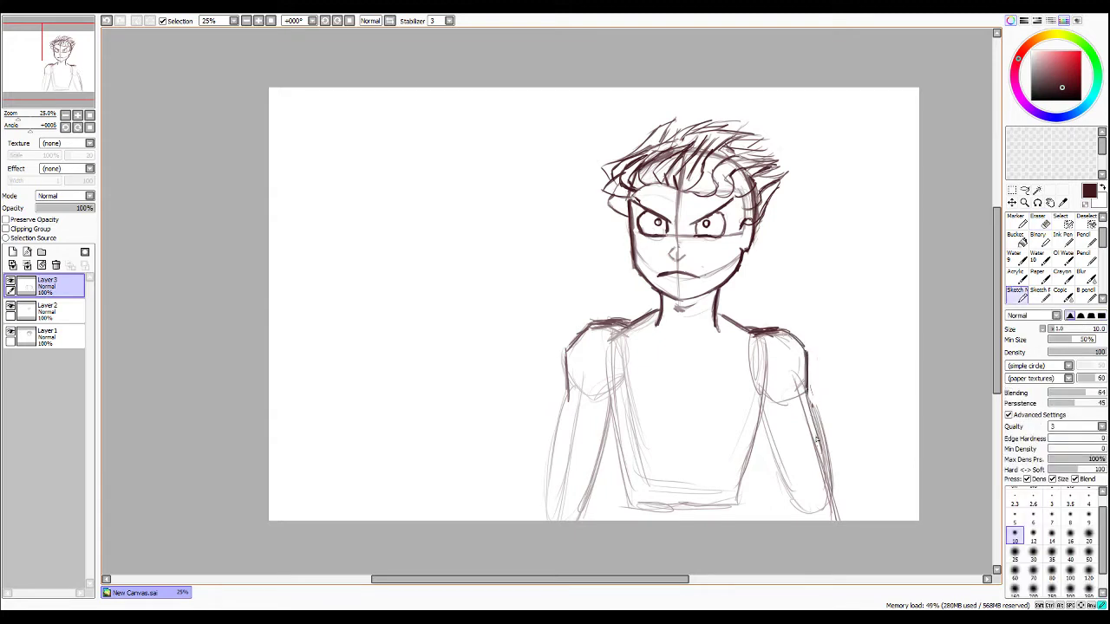
Darken the outer and inner lines of the right arm down toward the canvas's lower edge.
drag(808, 390, 826, 478)
drag(818, 431, 834, 523)
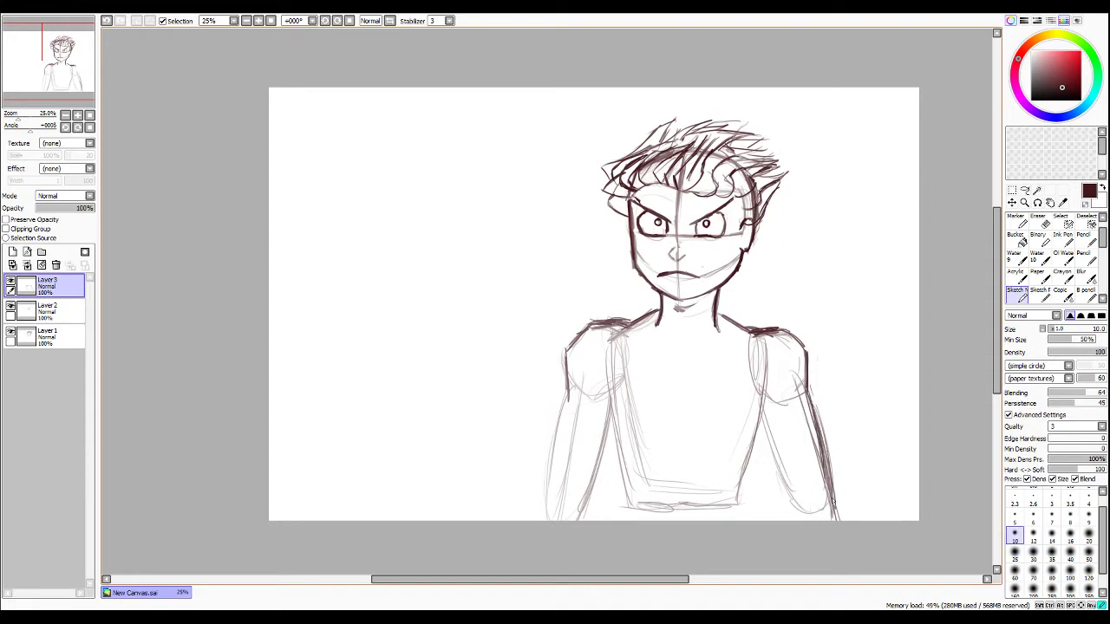
drag(755, 399, 782, 482)
drag(767, 430, 793, 515)
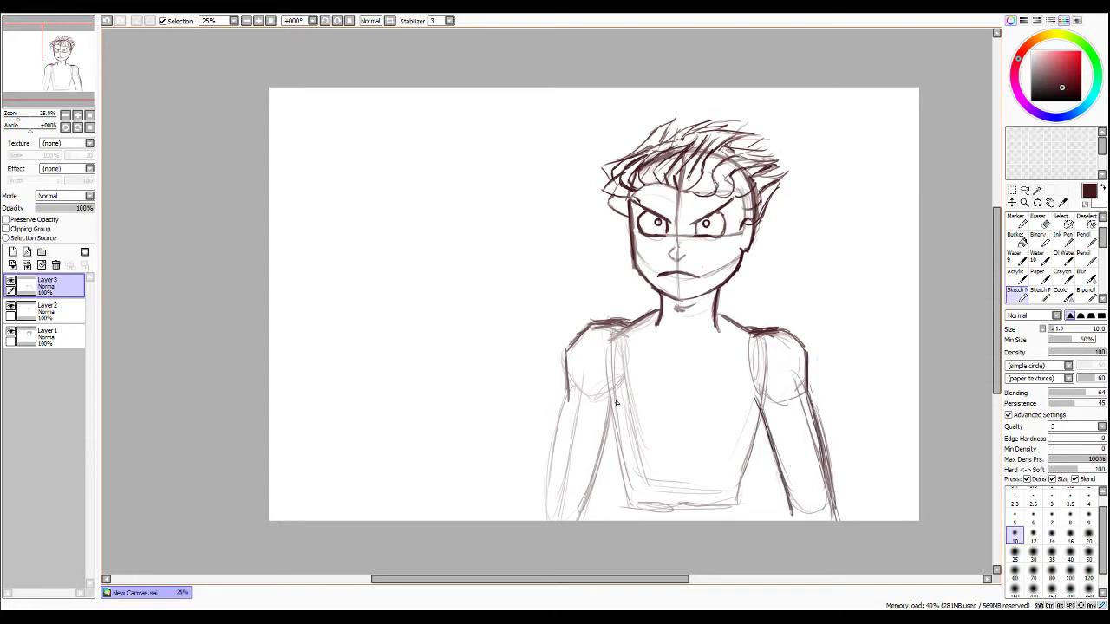
Darken the left arm's inner and outer lines and thicken the outer edge of the left shoulder above them.
drag(621, 394, 584, 513)
drag(606, 450, 591, 494)
drag(569, 390, 548, 482)
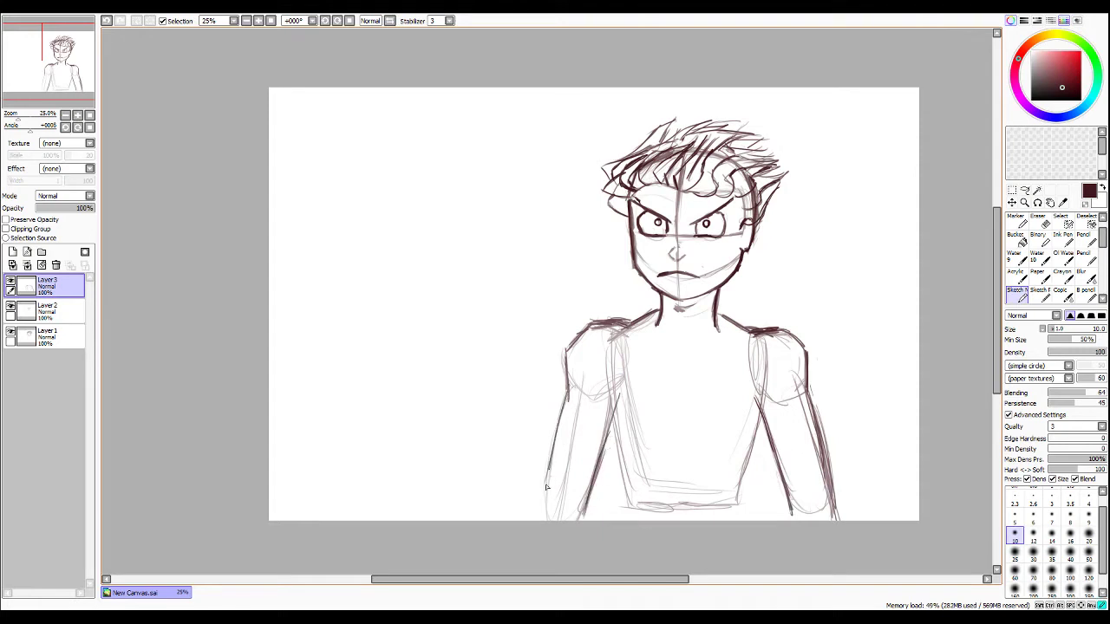
drag(555, 435, 543, 506)
drag(570, 360, 562, 401)
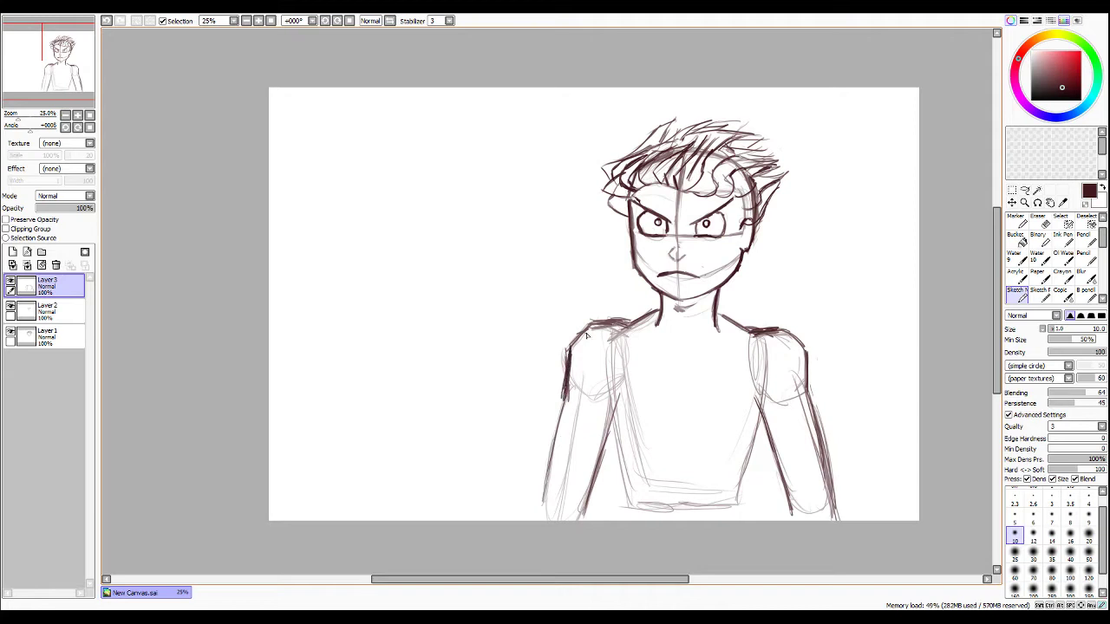
mouse_move(586, 334)
mouse_down()
mouse_move(569, 359)
mouse_move(586, 337)
mouse_move(558, 419)
mouse_up()
drag(568, 397, 538, 506)
drag(558, 426, 538, 513)
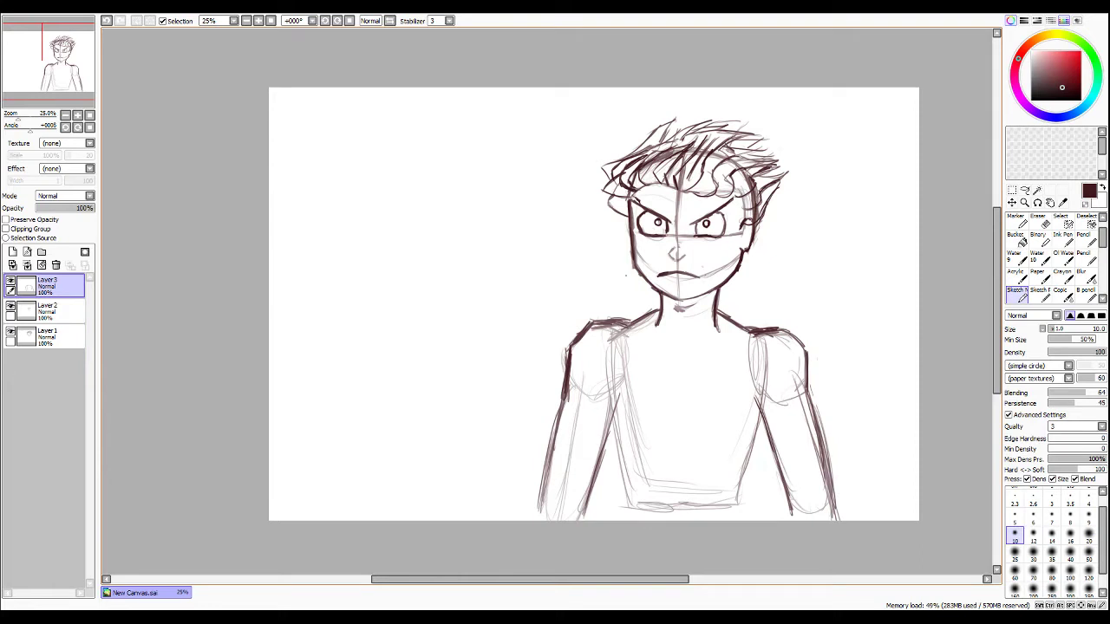
Thicken both lines of the right arm and touch up the lines from the neck to the shoulders.
drag(761, 407, 781, 483)
drag(772, 438, 790, 498)
drag(825, 457, 830, 488)
mouse_move(813, 401)
mouse_down()
mouse_move(820, 436)
mouse_move(813, 405)
mouse_up()
drag(820, 445, 834, 519)
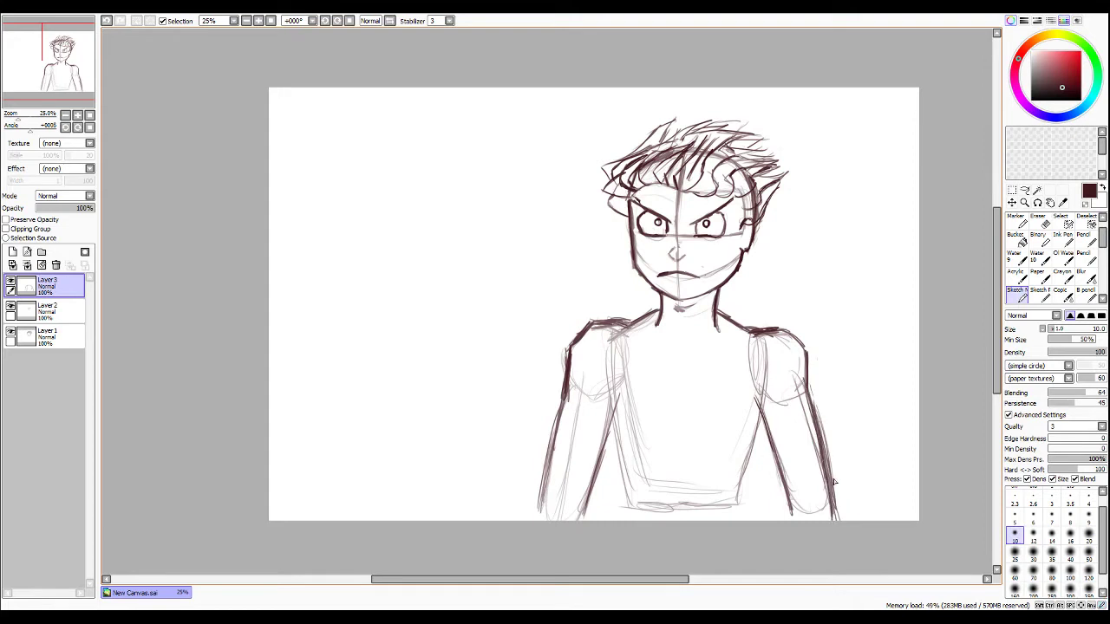
mouse_move(663, 313)
mouse_down()
mouse_move(626, 327)
mouse_move(647, 321)
mouse_up()
mouse_move(757, 333)
mouse_down()
mouse_move(718, 316)
mouse_move(751, 335)
mouse_up()
Erase the small round pupils from both eyes on Layer 2.
scroll(755, 258, up, 4)
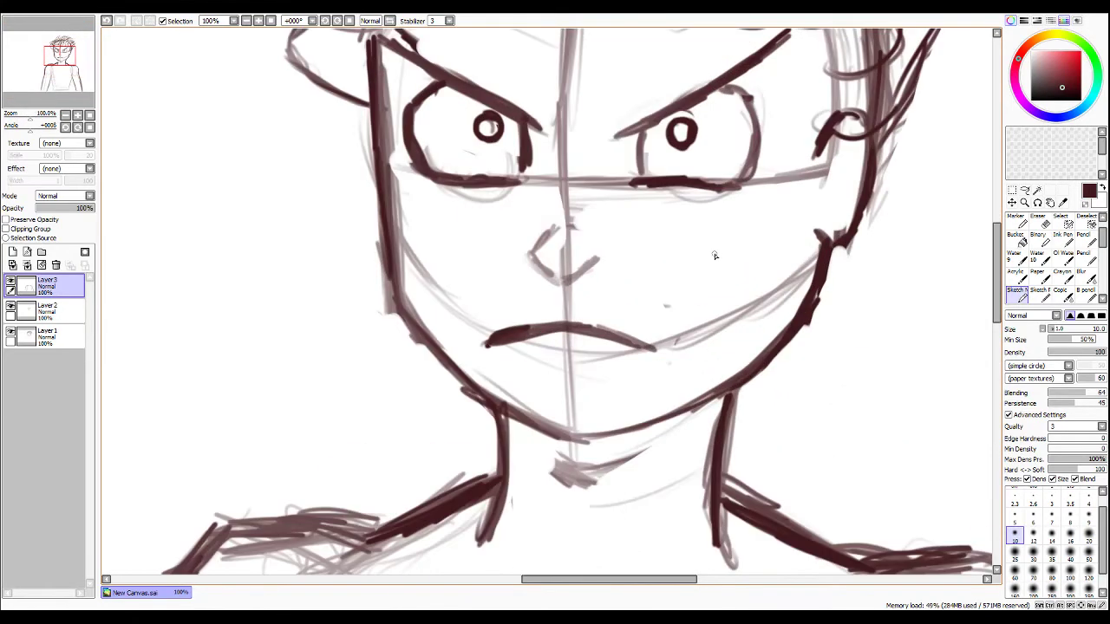
key(e)
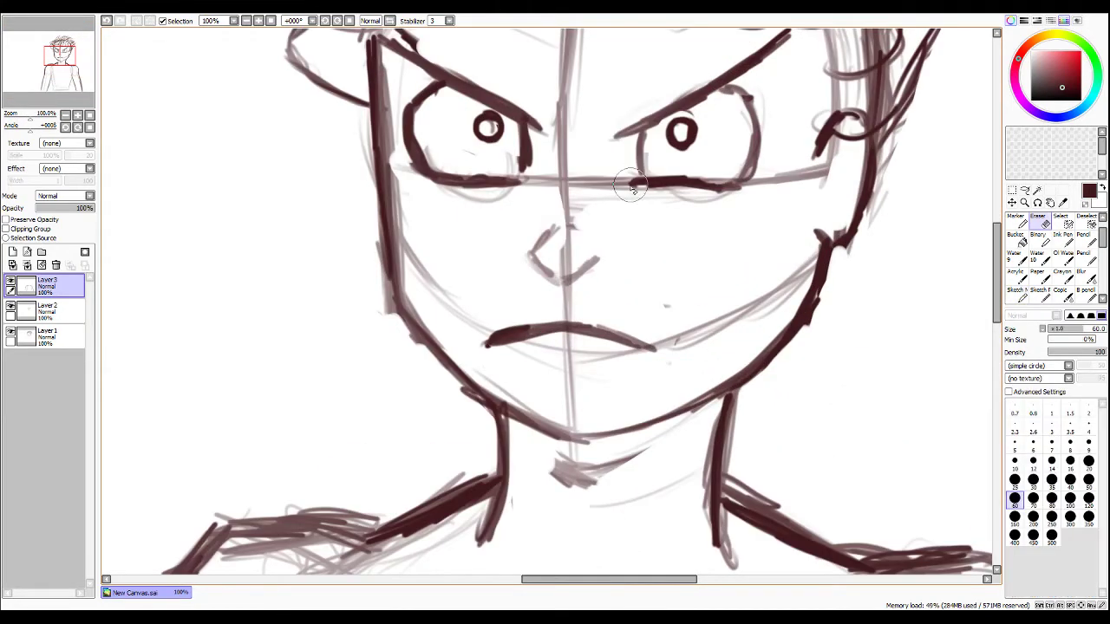
click(43, 310)
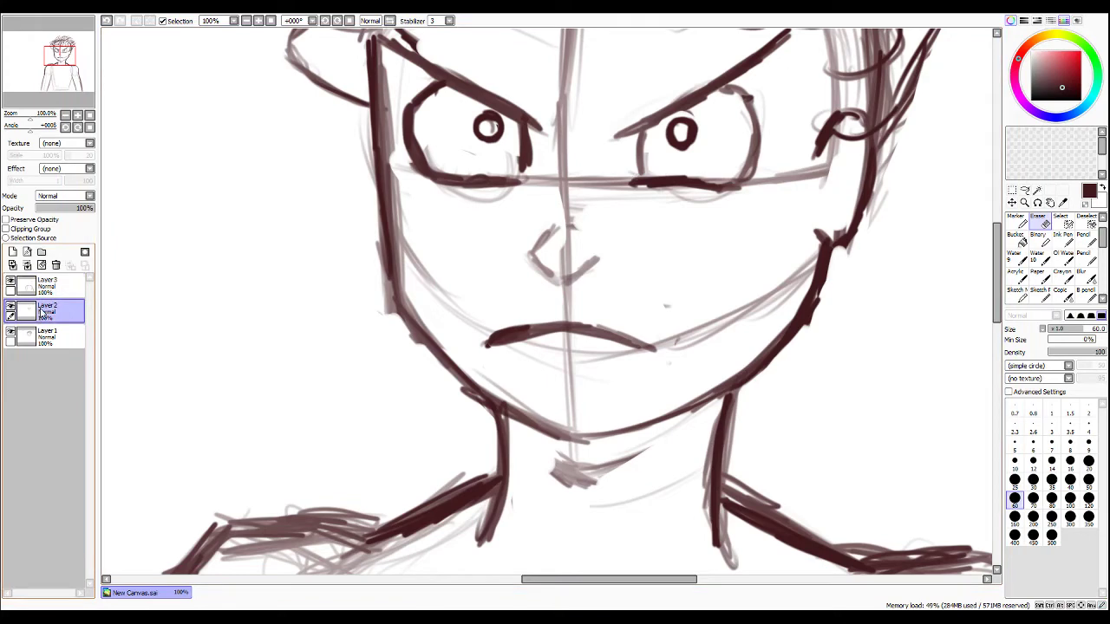
mouse_move(685, 143)
mouse_down()
mouse_move(673, 144)
mouse_move(682, 121)
mouse_up()
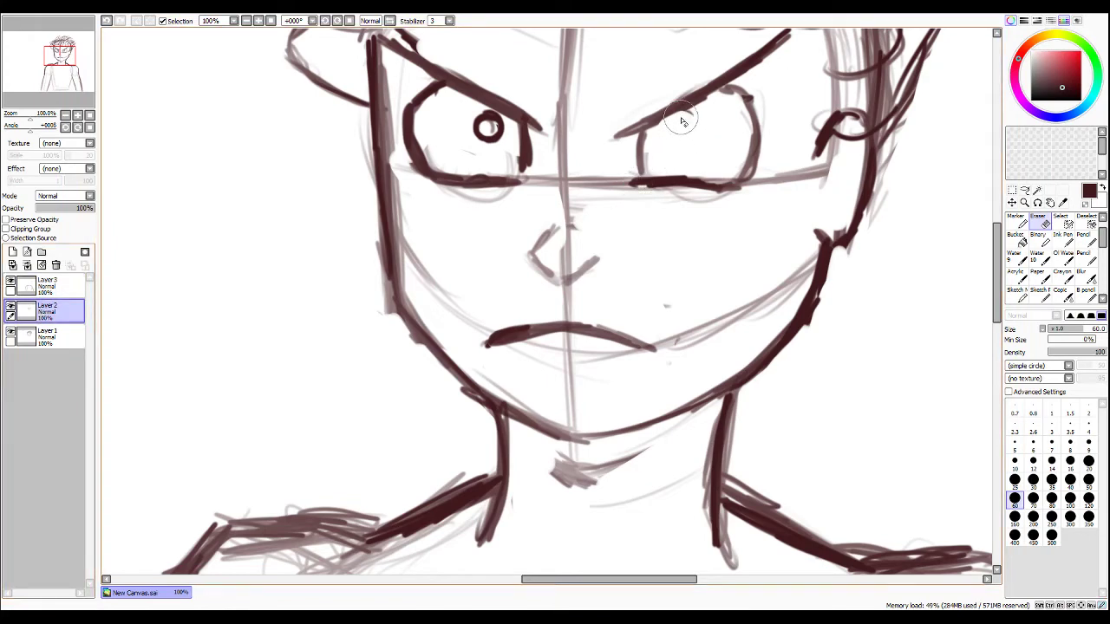
drag(488, 127, 487, 125)
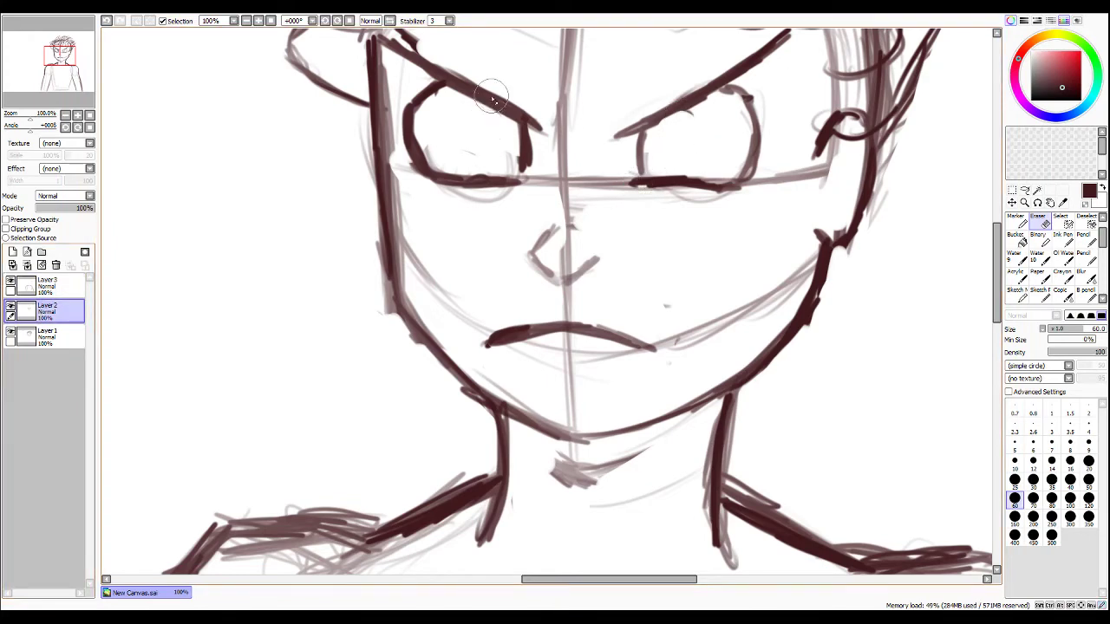
Sketch a large oval iris inside each eye and darken the outline of the right eye's iris.
key(e)
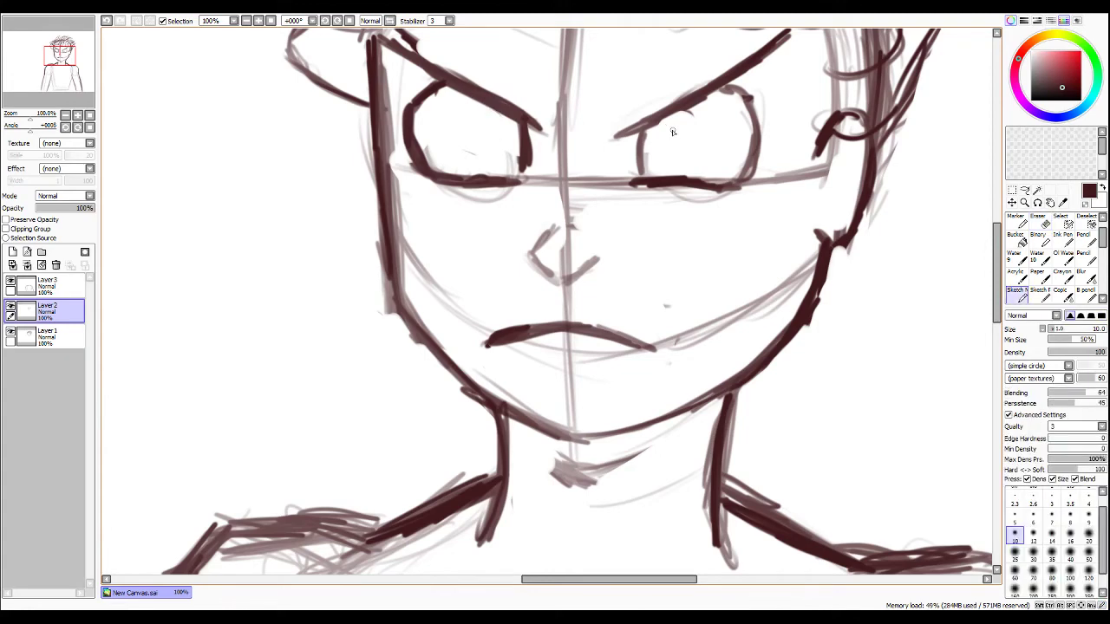
mouse_move(656, 127)
mouse_down()
mouse_move(671, 164)
mouse_move(696, 171)
mouse_move(721, 143)
mouse_move(715, 109)
mouse_move(722, 152)
mouse_move(698, 174)
mouse_up()
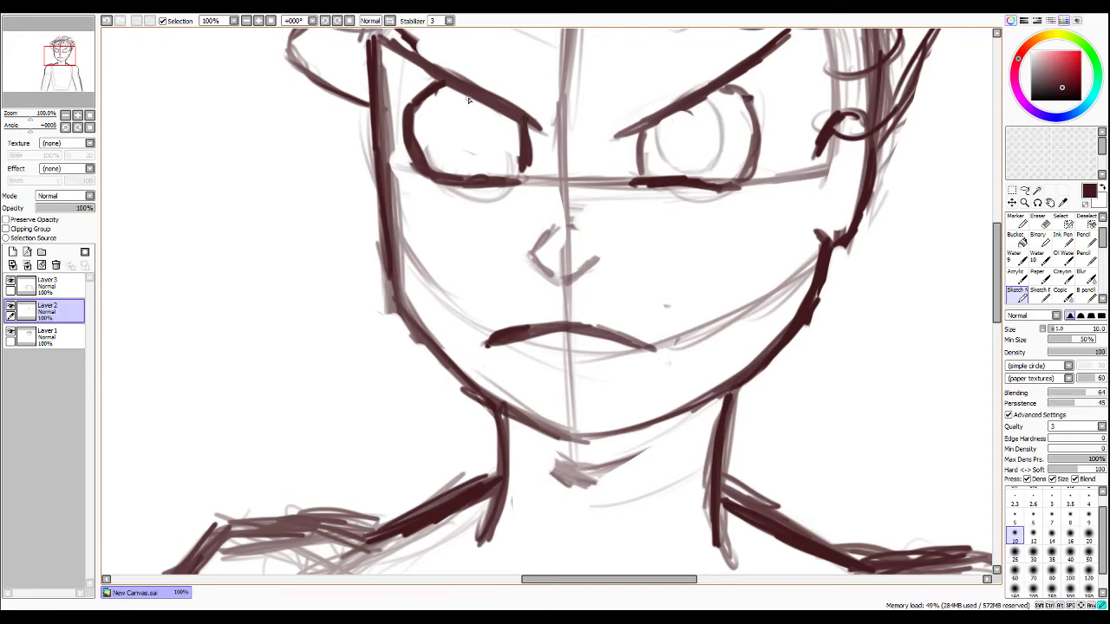
mouse_move(468, 93)
mouse_down()
mouse_move(454, 144)
mouse_move(462, 103)
mouse_move(454, 149)
mouse_move(459, 102)
mouse_move(451, 143)
mouse_move(507, 149)
mouse_move(472, 163)
mouse_move(508, 140)
mouse_move(487, 160)
mouse_move(506, 128)
mouse_move(500, 161)
mouse_up()
drag(512, 119, 489, 166)
mouse_move(661, 117)
mouse_down()
mouse_move(659, 156)
mouse_move(674, 173)
mouse_up()
mouse_move(700, 97)
mouse_down()
mouse_move(713, 158)
mouse_move(714, 117)
mouse_move(718, 144)
mouse_move(712, 105)
mouse_move(715, 163)
mouse_move(719, 137)
mouse_move(701, 167)
mouse_move(673, 169)
mouse_move(705, 165)
mouse_up()
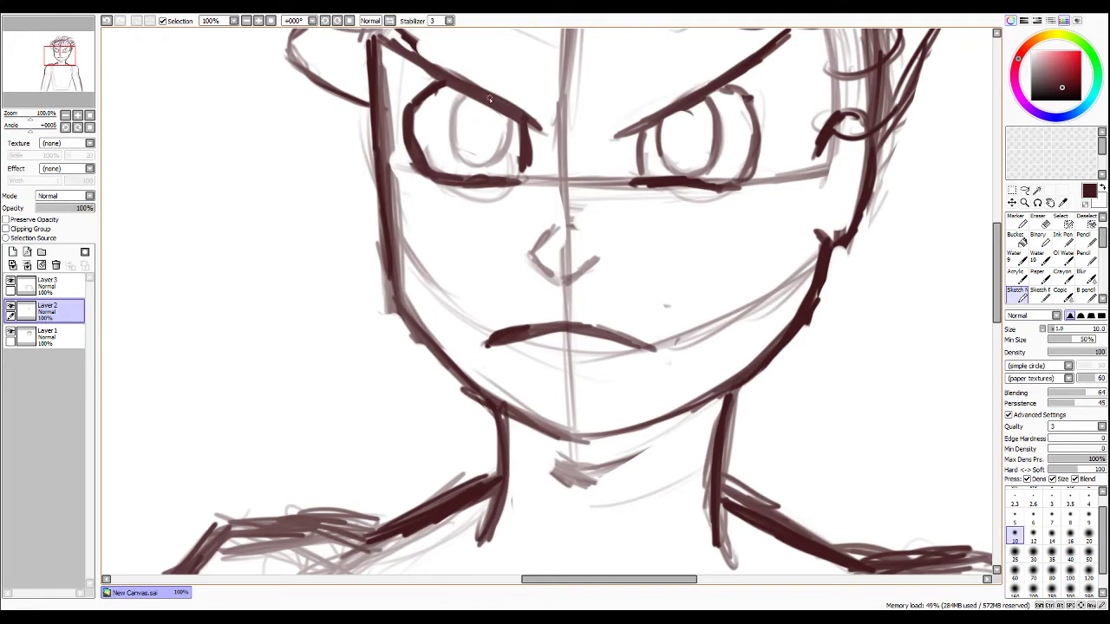
Erase and redraw the lower part of the right eye's iris, and fill in a small dark oval pupil in each eye.
key(e)
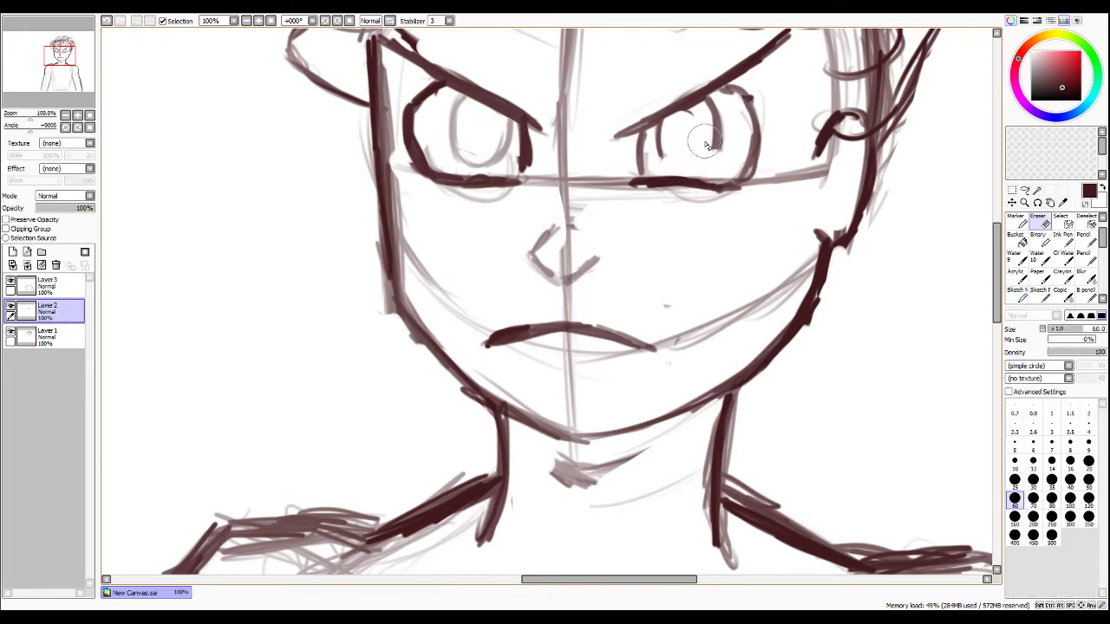
key(n)
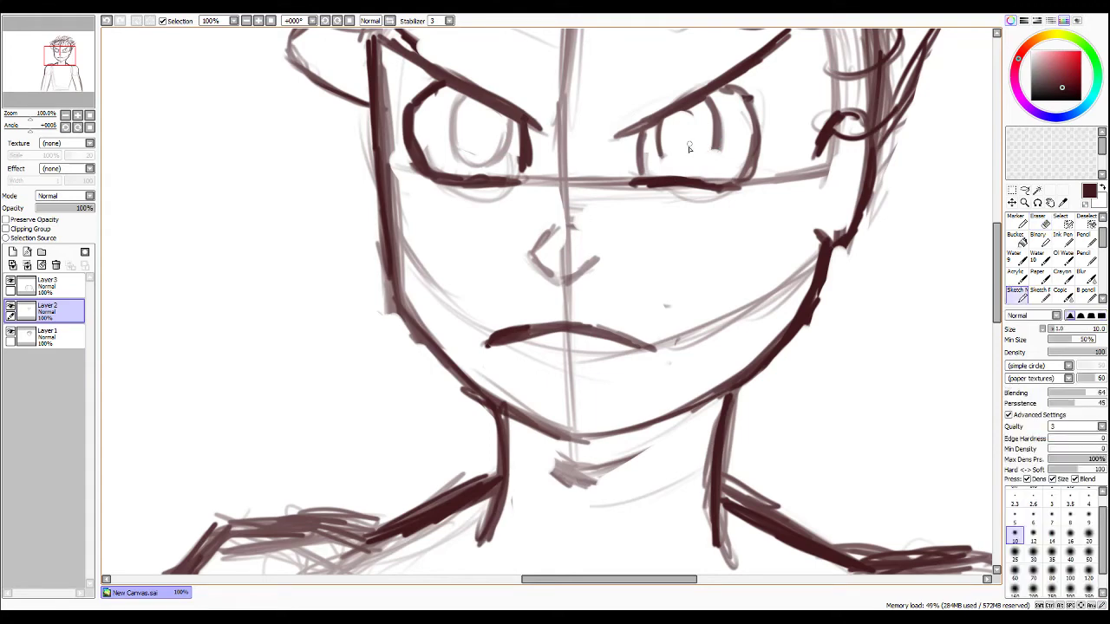
mouse_move(662, 157)
mouse_down()
mouse_move(685, 176)
mouse_move(716, 145)
mouse_move(698, 173)
mouse_move(680, 175)
mouse_move(657, 140)
mouse_move(659, 156)
mouse_move(685, 135)
mouse_move(686, 147)
mouse_move(687, 128)
mouse_up()
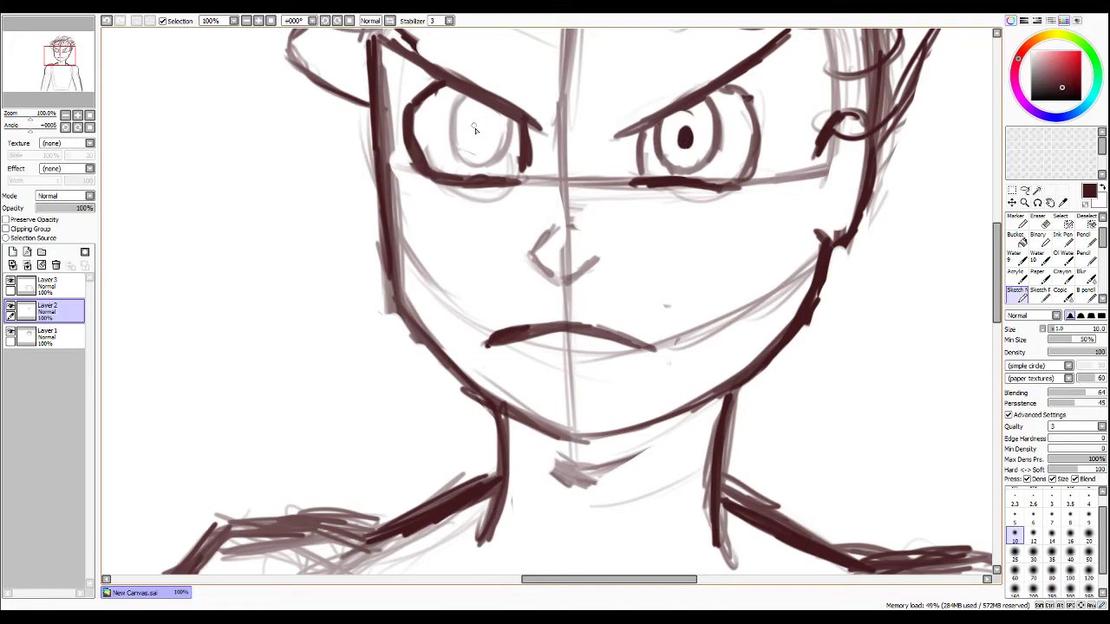
drag(483, 131, 479, 130)
Erase the left eye's flat lower edge and lower outer side, and redraw them as one rounded curve.
scroll(617, 142, down, 4)
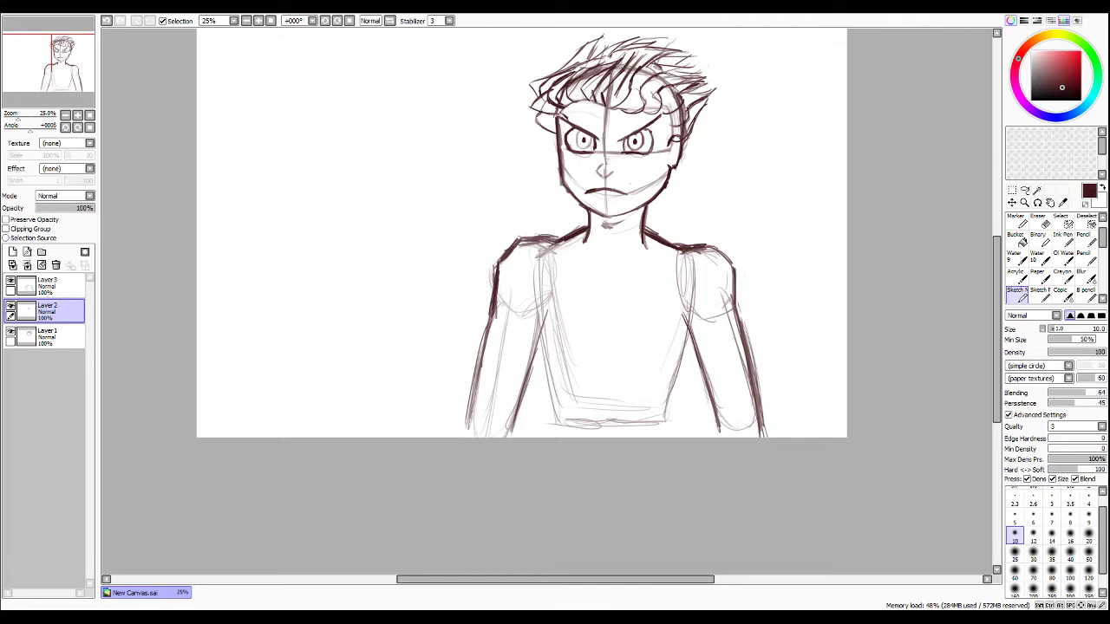
scroll(641, 154, up, 4)
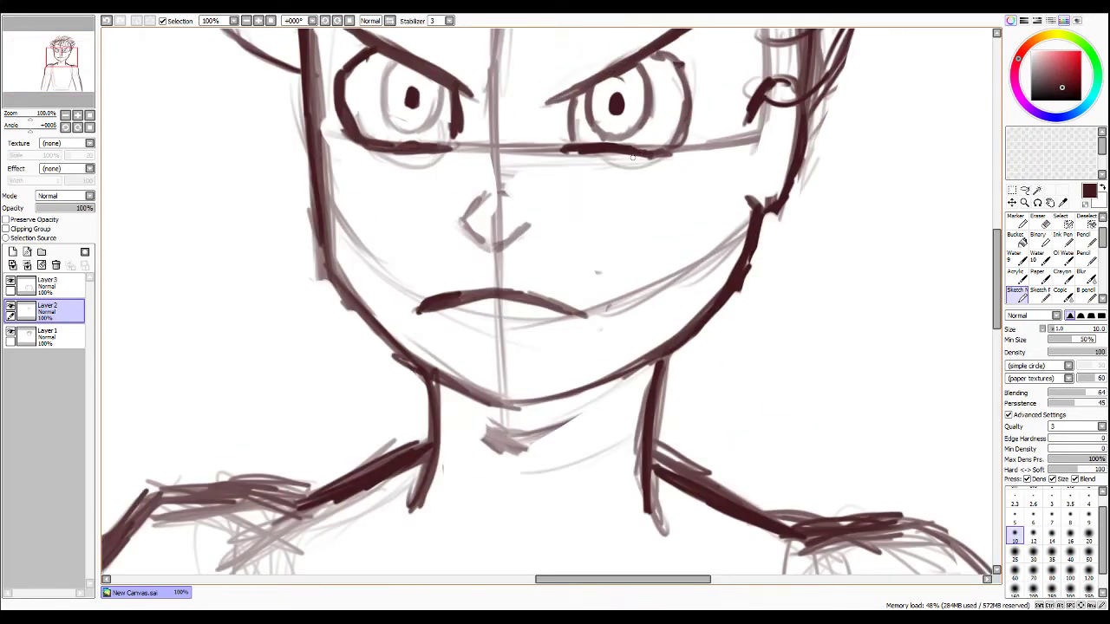
key(e)
mouse_move(368, 132)
mouse_down()
mouse_move(387, 149)
mouse_move(444, 159)
mouse_up()
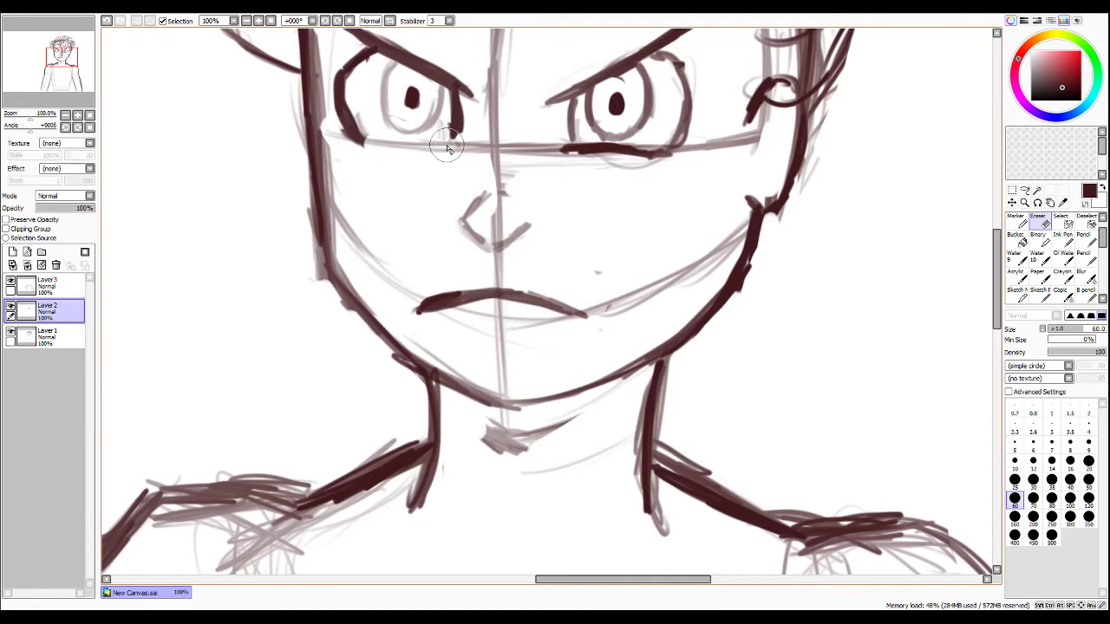
key(n)
mouse_move(367, 51)
mouse_down()
mouse_move(341, 82)
mouse_move(357, 54)
mouse_up()
key(ctrl+z)
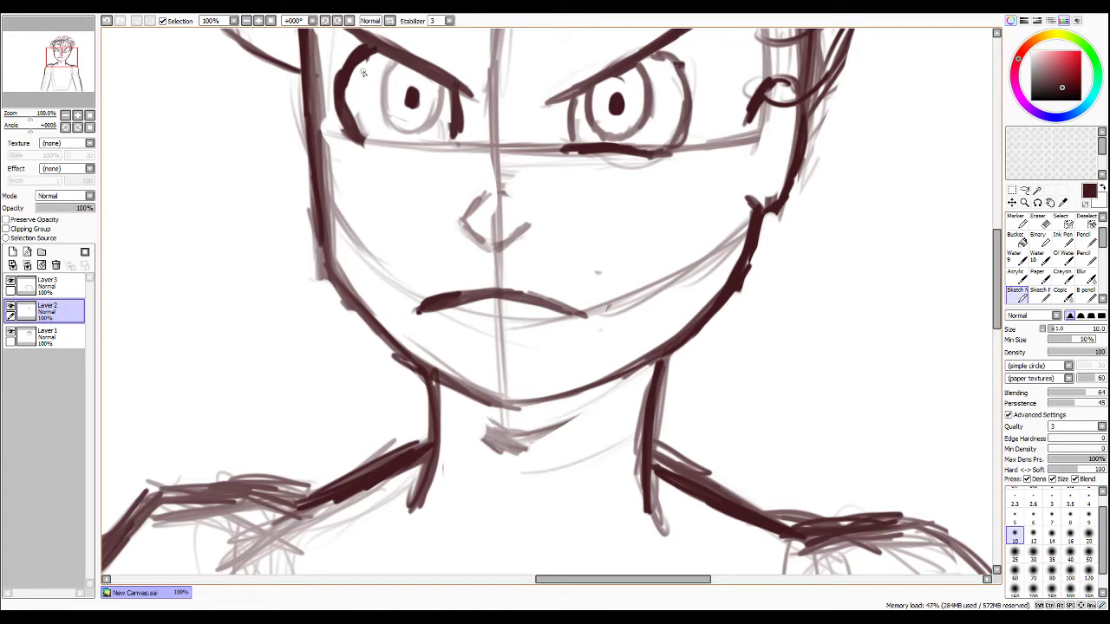
key(e)
mouse_move(351, 100)
mouse_down()
mouse_move(343, 130)
mouse_move(374, 132)
mouse_up()
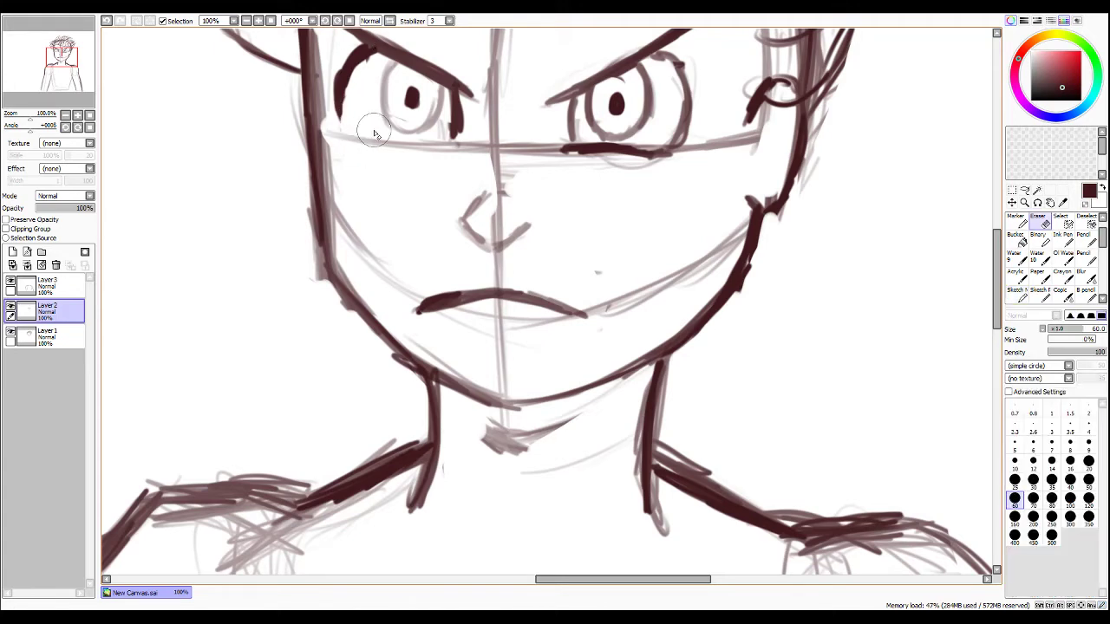
key(e)
drag(342, 91, 359, 146)
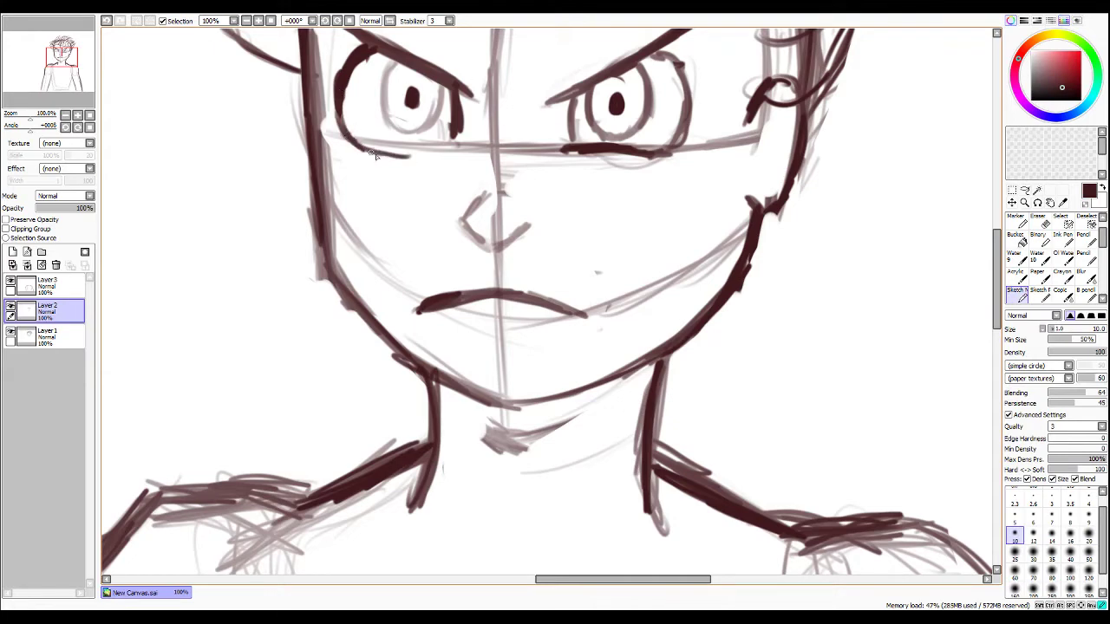
mouse_move(360, 148)
mouse_down()
mouse_move(413, 157)
mouse_move(395, 150)
mouse_move(453, 141)
mouse_up()
Replace the right eye's flat lower edge with a rounded curve and darken the eye's outer side.
key(e)
drag(555, 149, 673, 165)
key(b)
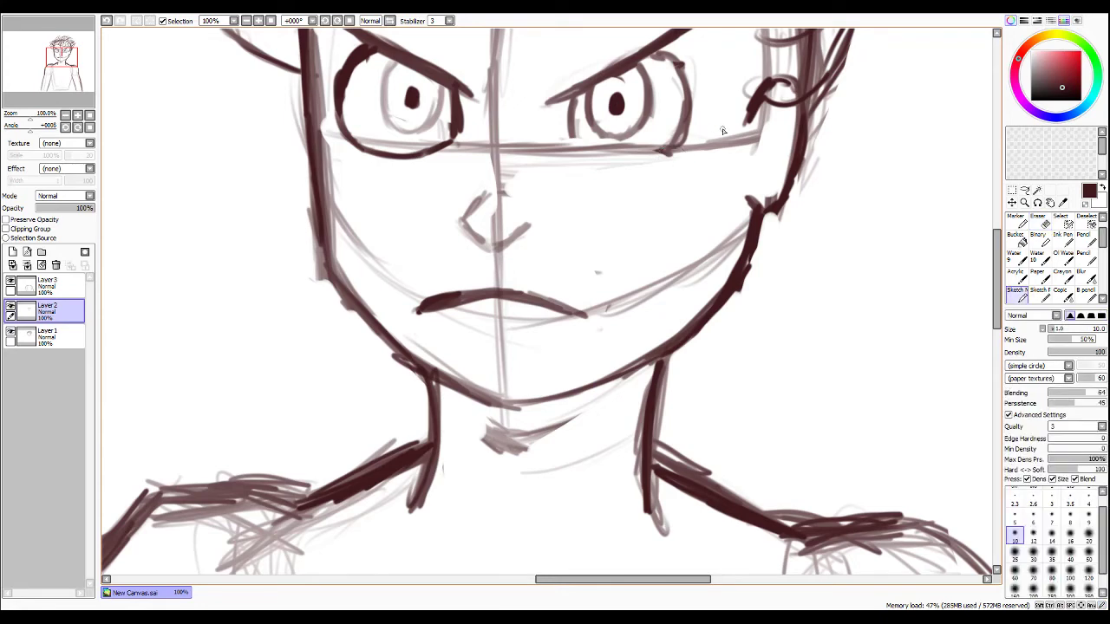
mouse_move(574, 145)
mouse_down()
mouse_move(665, 150)
mouse_move(656, 152)
mouse_move(686, 79)
mouse_move(686, 103)
mouse_move(690, 93)
mouse_move(668, 59)
mouse_up()
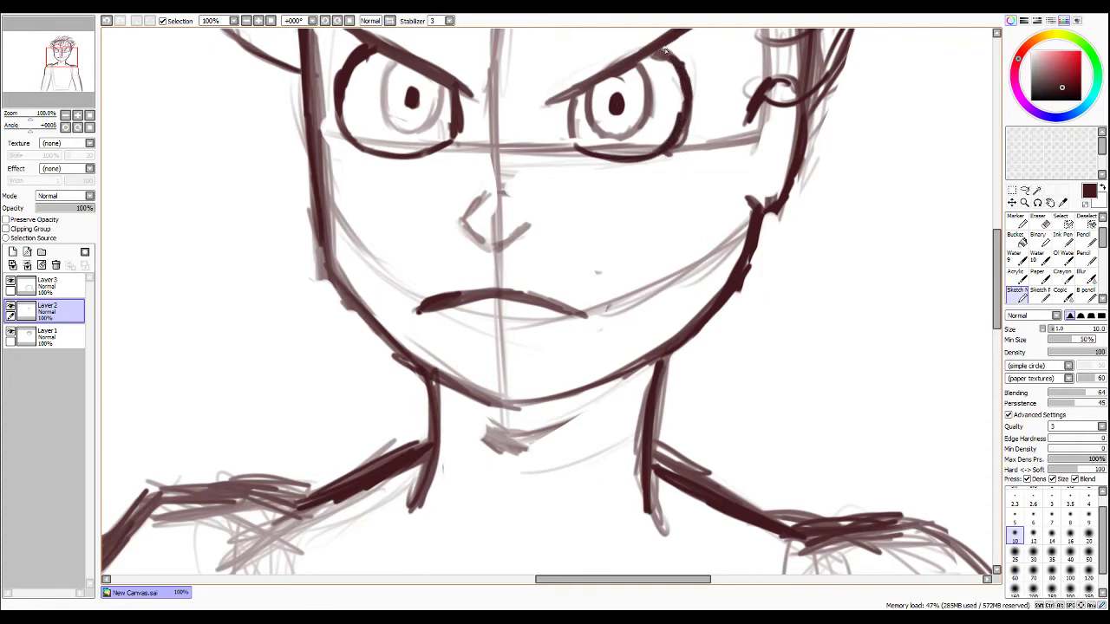
Darken the outline of the left eye's iris around the pupil.
scroll(546, 138, down, 1)
scroll(545, 142, down, 1)
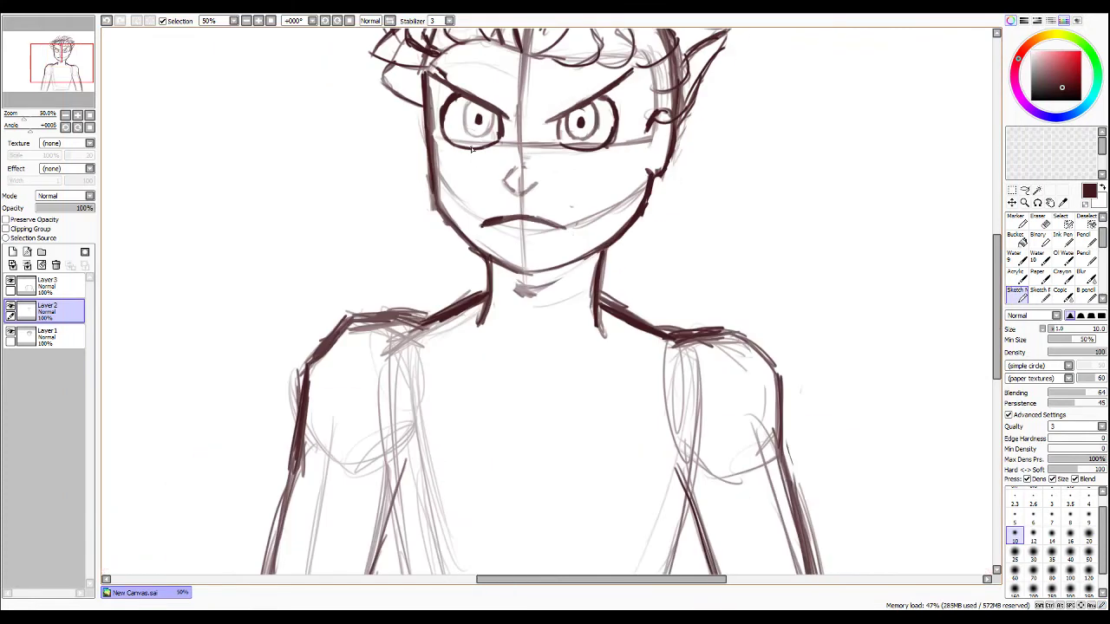
scroll(475, 149, down, 1)
scroll(449, 138, up, 1)
scroll(454, 139, up, 2)
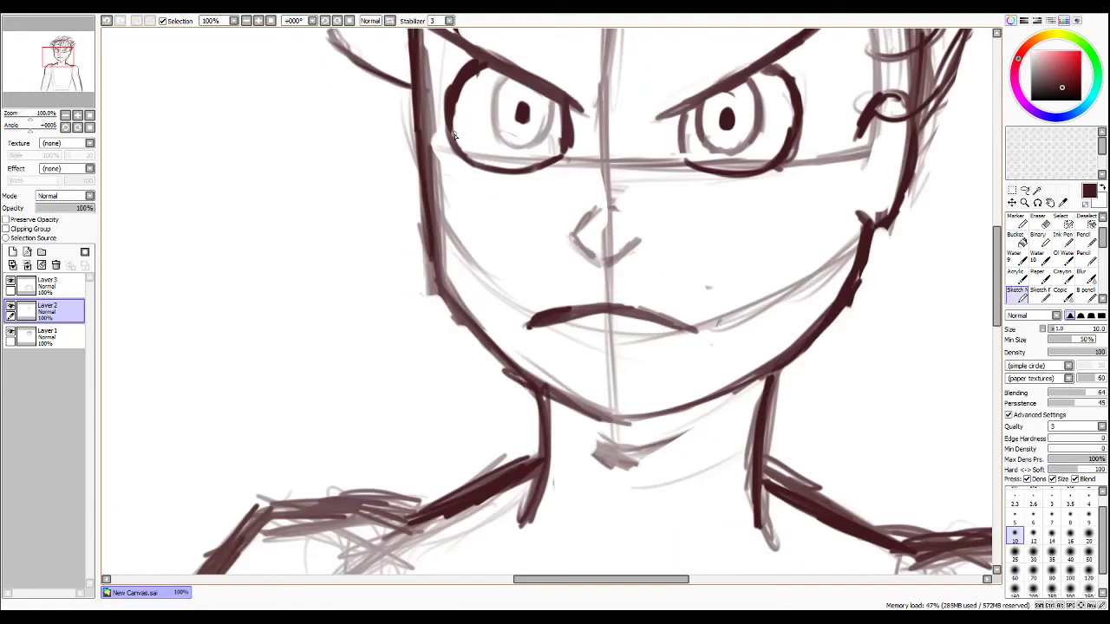
mouse_move(493, 101)
mouse_down()
mouse_move(505, 142)
mouse_move(494, 126)
mouse_move(515, 141)
mouse_move(505, 142)
mouse_move(531, 146)
mouse_move(551, 108)
mouse_up()
drag(550, 101, 541, 137)
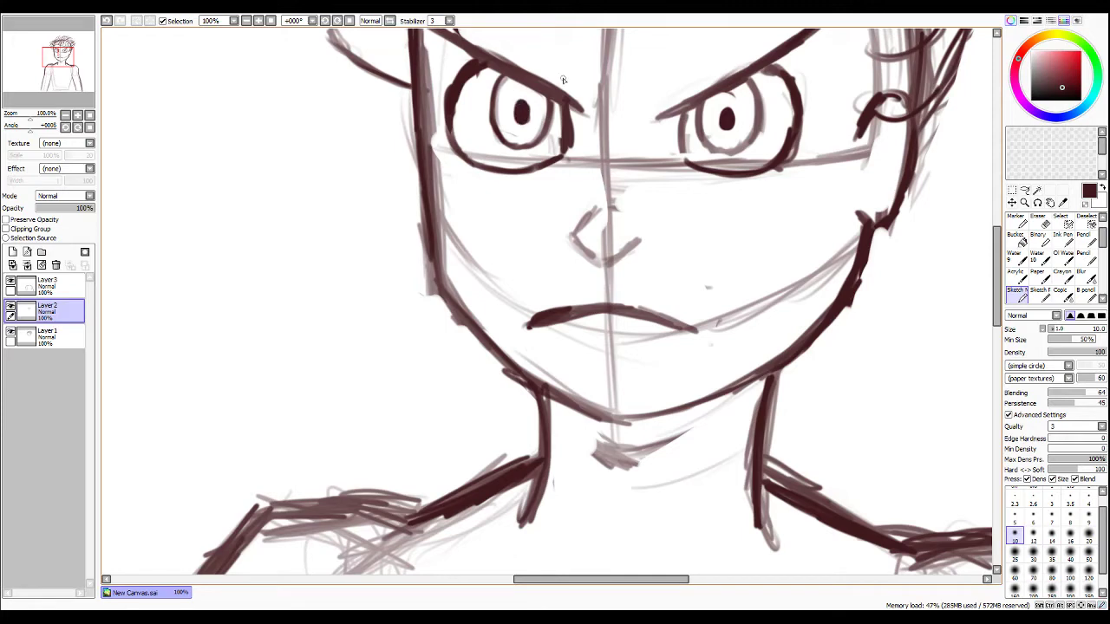
scroll(731, 98, down, 8)
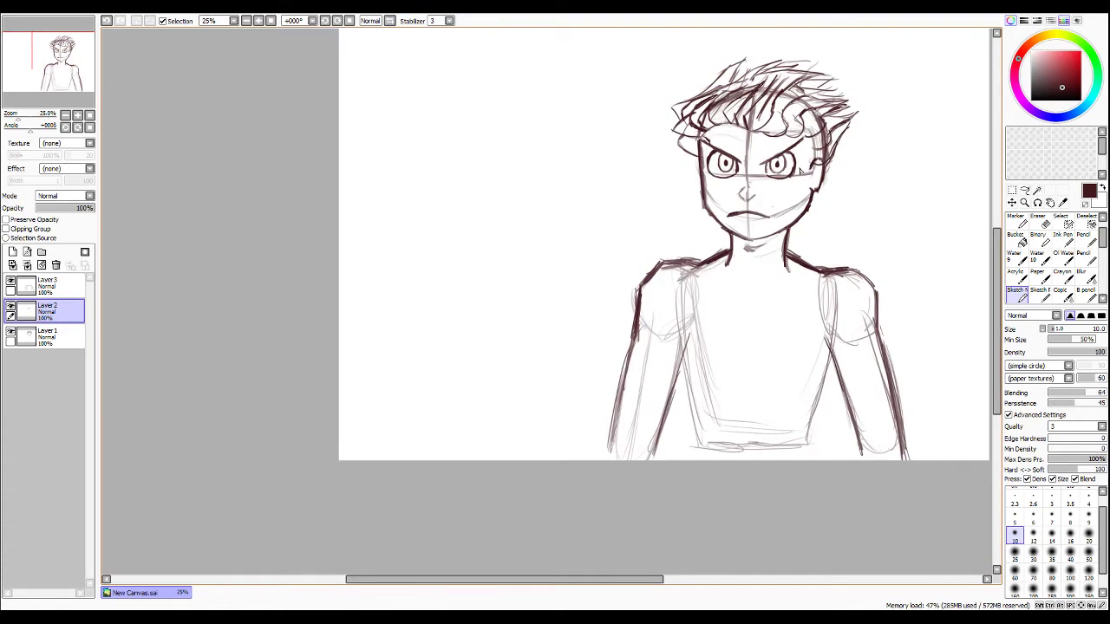
scroll(795, 174, up, 4)
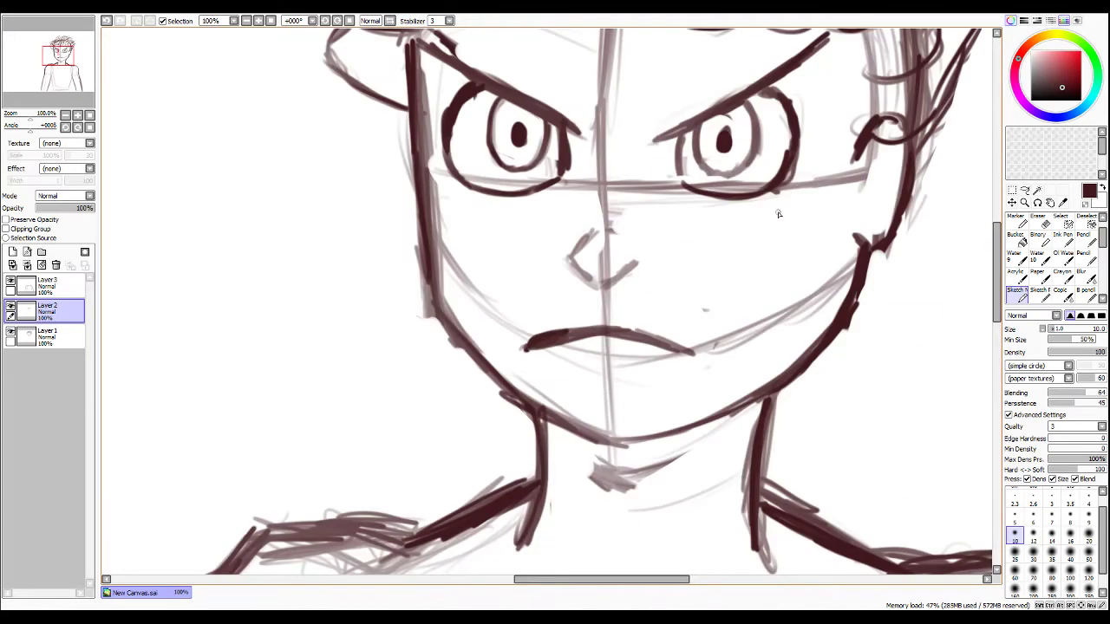
On Layer 3, darken the torso's left side line from the shoulder down to the waist.
scroll(717, 251, down, 4)
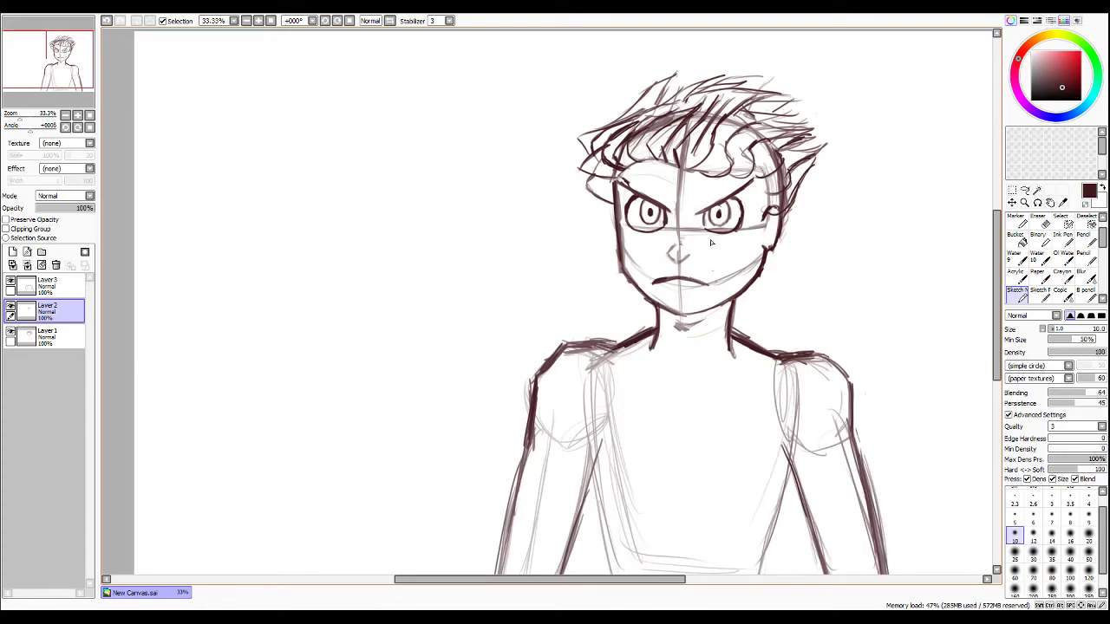
scroll(723, 230, up, 4)
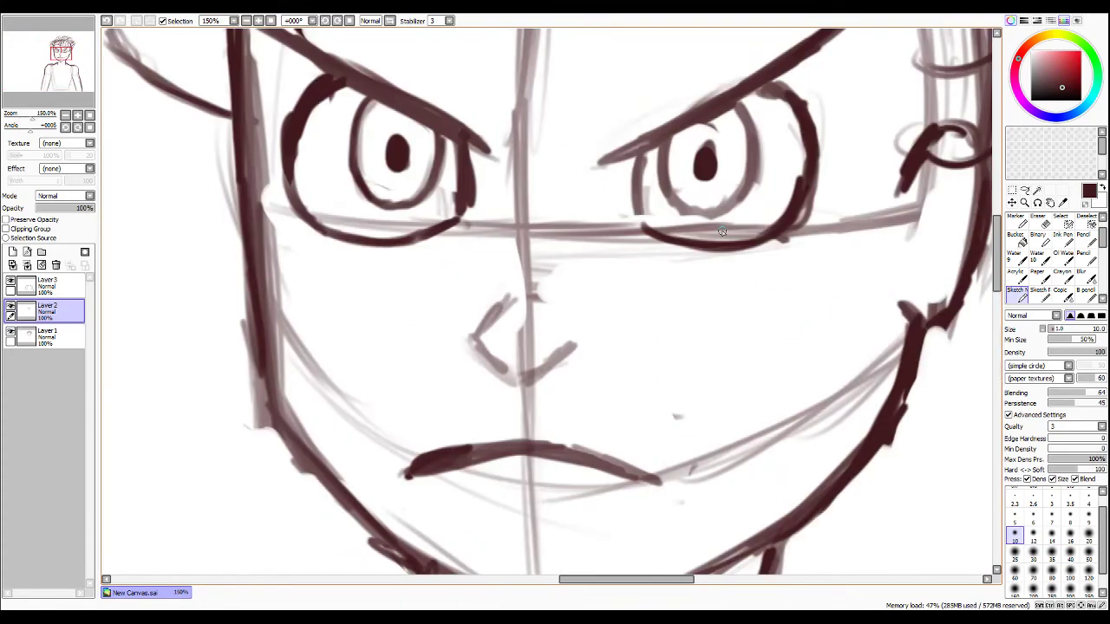
scroll(722, 232, down, 5)
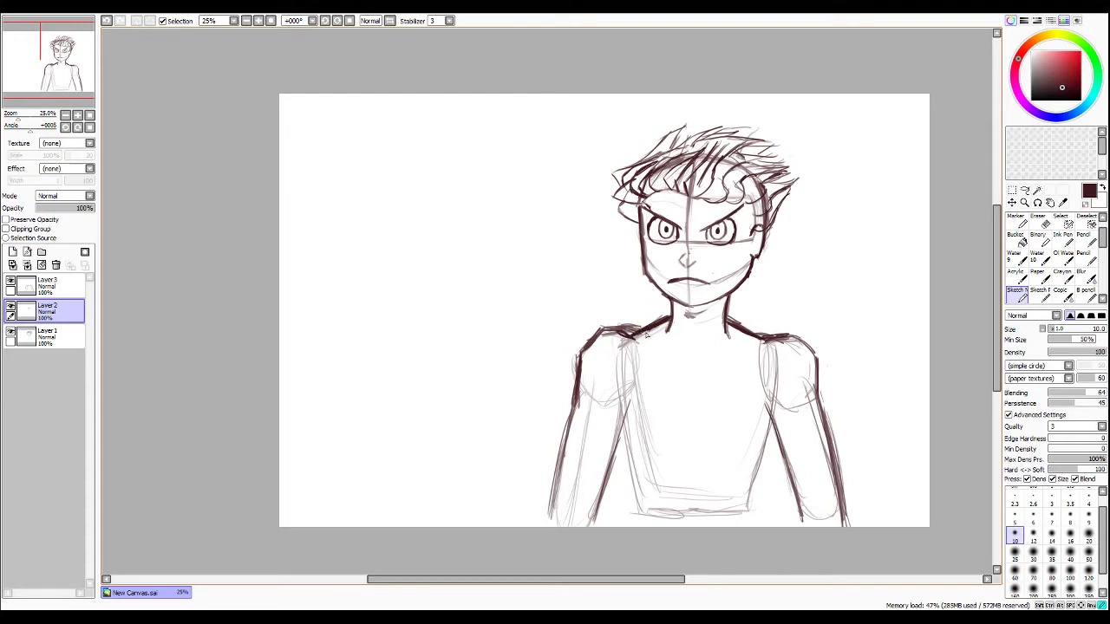
key(e)
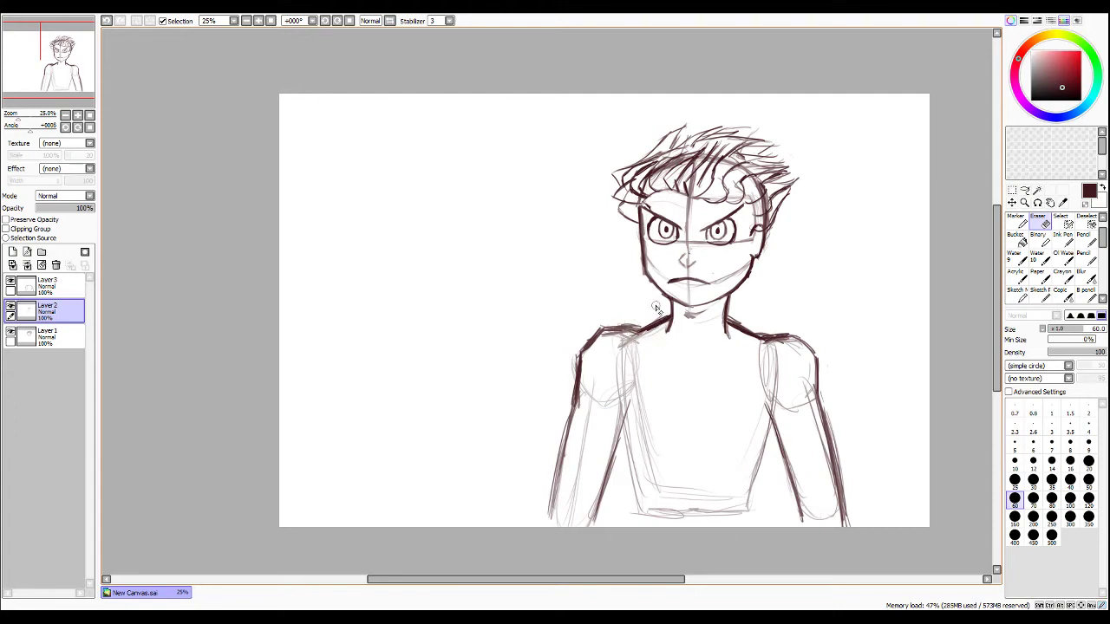
click(54, 279)
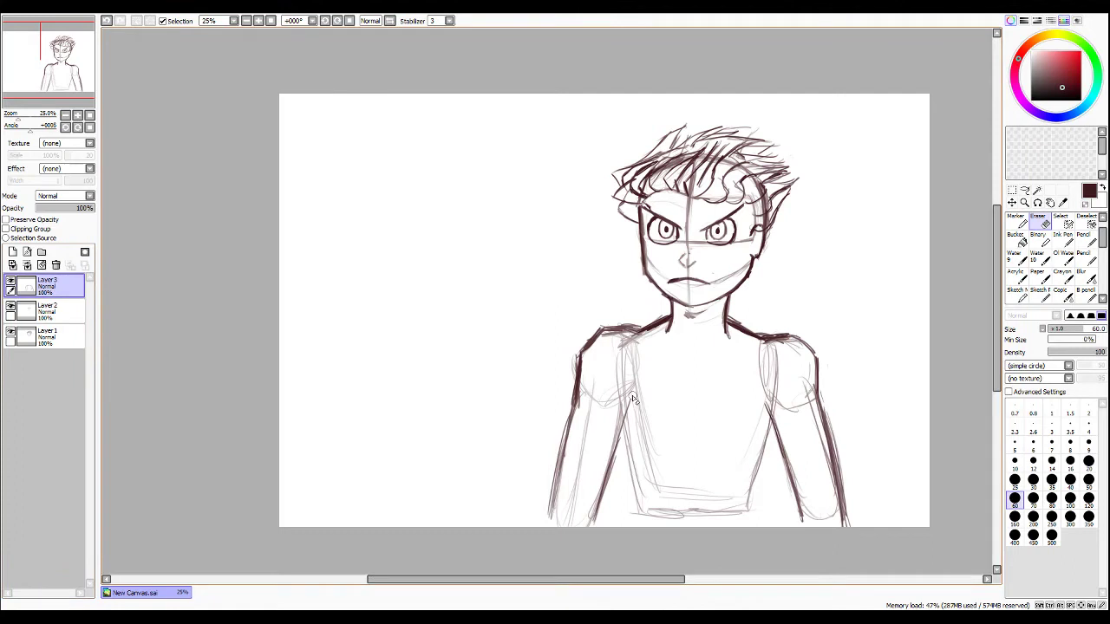
key(n)
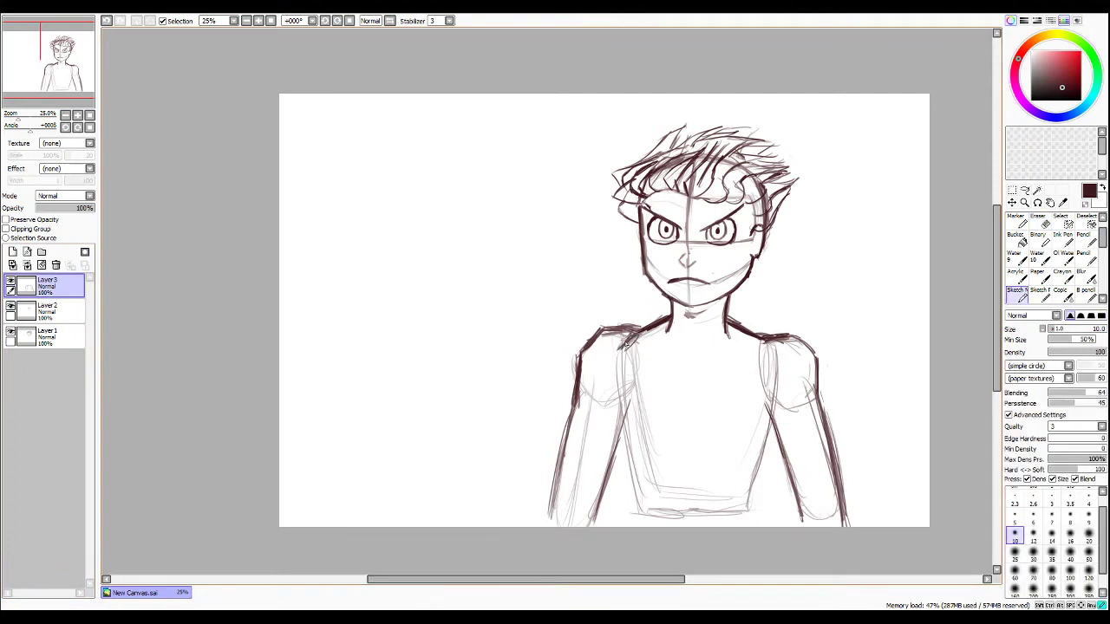
drag(622, 341, 629, 440)
drag(622, 380, 635, 501)
drag(627, 428, 637, 515)
drag(628, 453, 636, 517)
drag(628, 458, 640, 520)
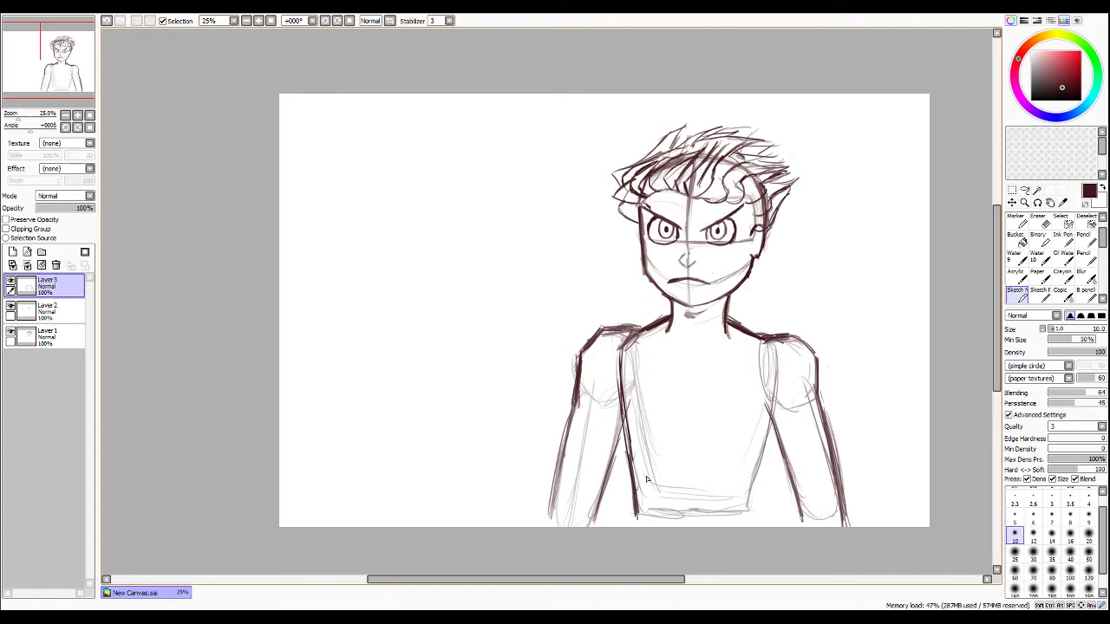
Erase the top outline of the left shoulder and redraw it as one rounded curve.
key(e)
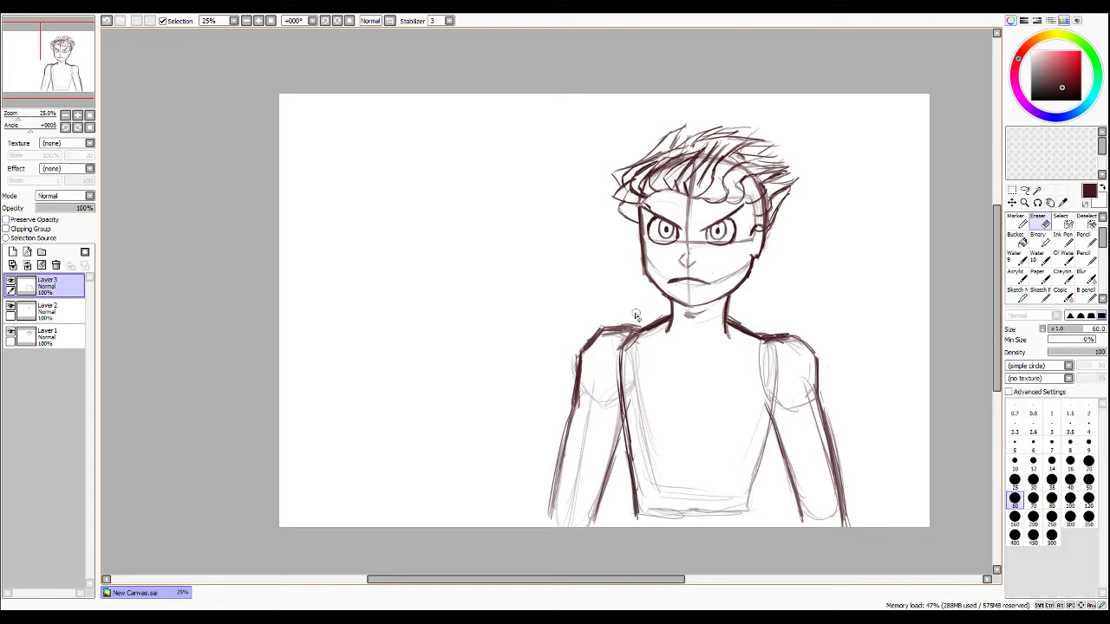
mouse_move(636, 317)
mouse_down()
mouse_move(605, 333)
mouse_move(622, 319)
mouse_up()
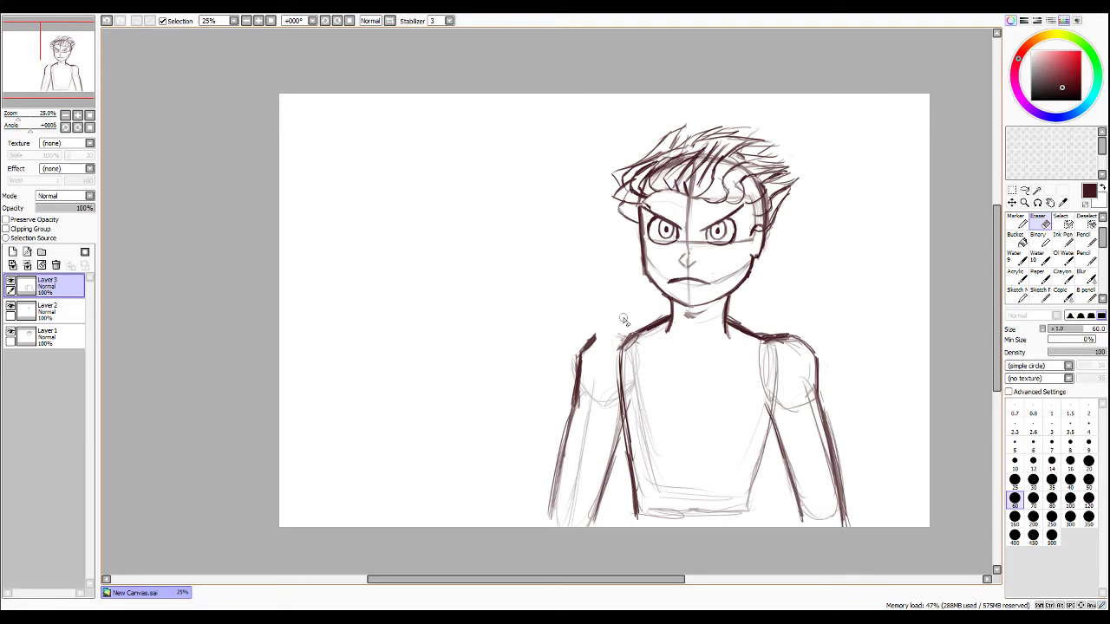
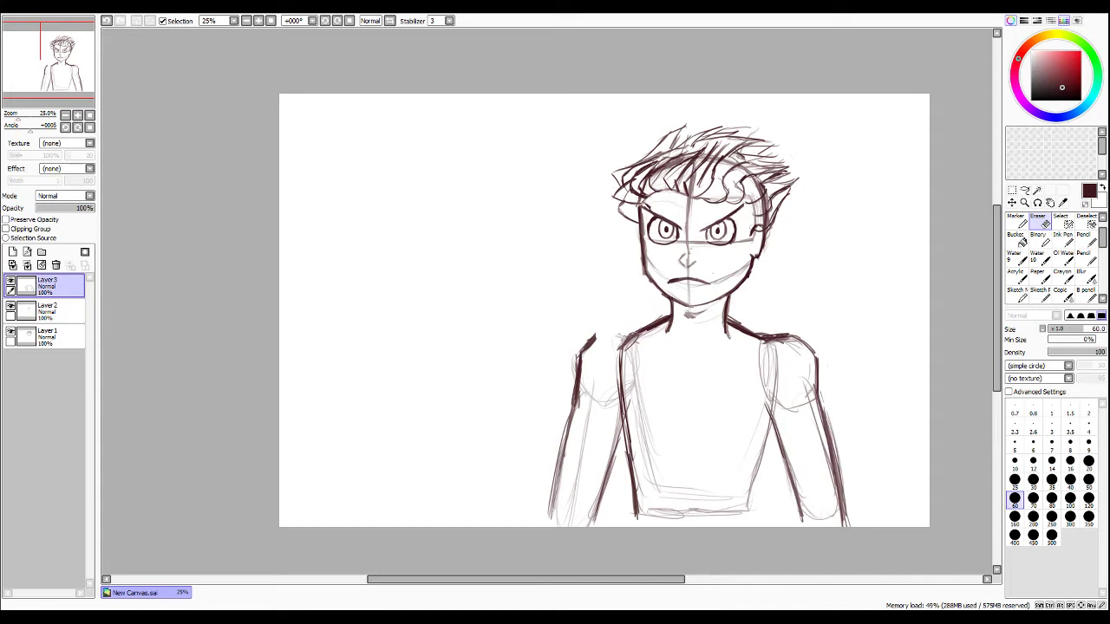
key(n)
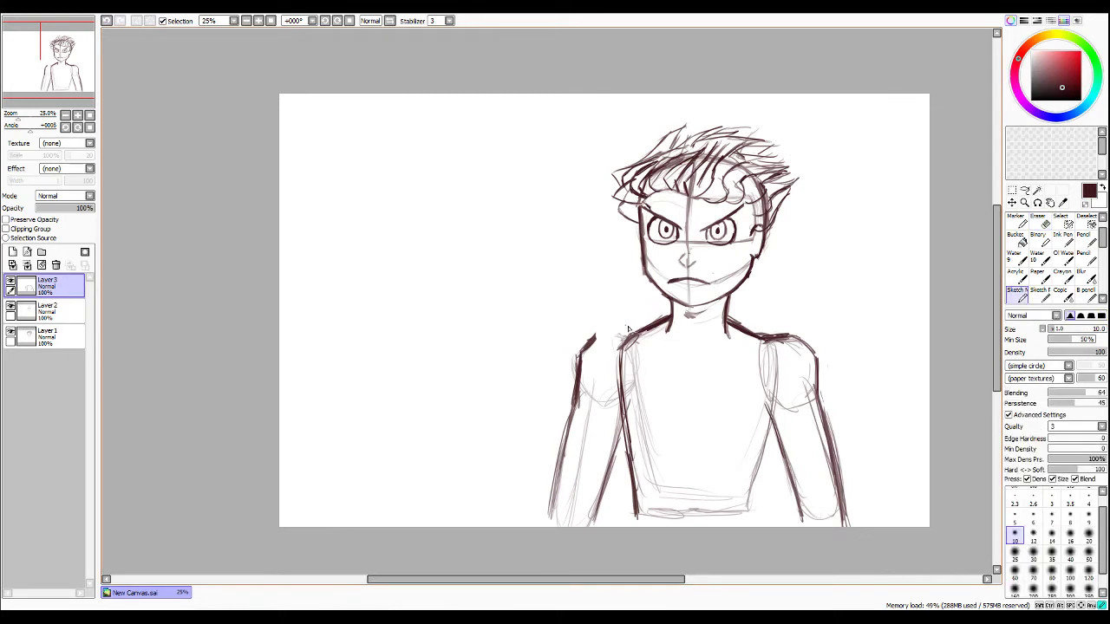
mouse_move(625, 338)
mouse_down()
mouse_move(598, 335)
mouse_move(581, 359)
mouse_move(548, 515)
mouse_up()
Erase the outer line of the left arm and redraw it with a slight curve down to the canvas's lower edge.
key(e)
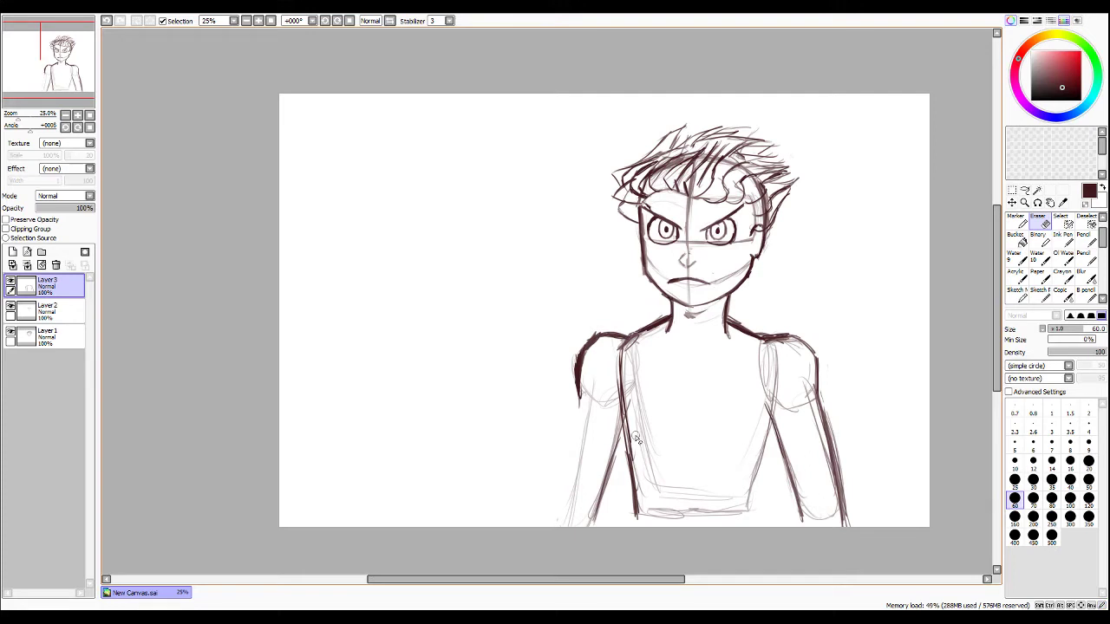
key(n)
drag(580, 394, 574, 441)
drag(580, 390, 573, 452)
drag(579, 398, 565, 484)
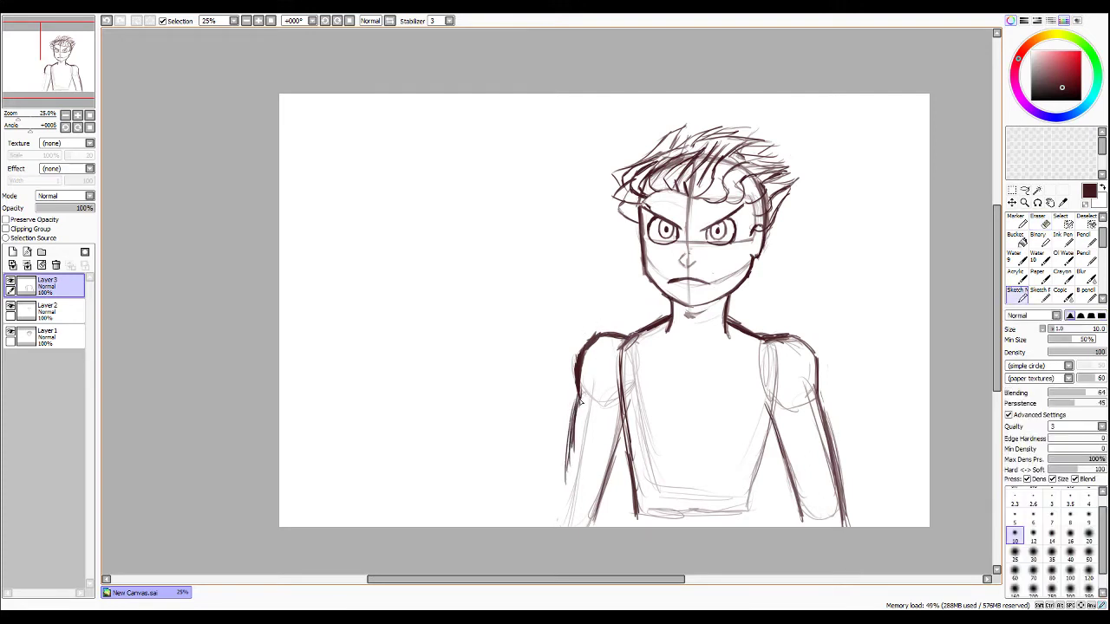
drag(572, 440, 562, 515)
drag(566, 473, 561, 516)
Darken the inner lines of the left and right arms.
drag(619, 464, 596, 513)
drag(619, 442, 603, 499)
drag(625, 420, 603, 496)
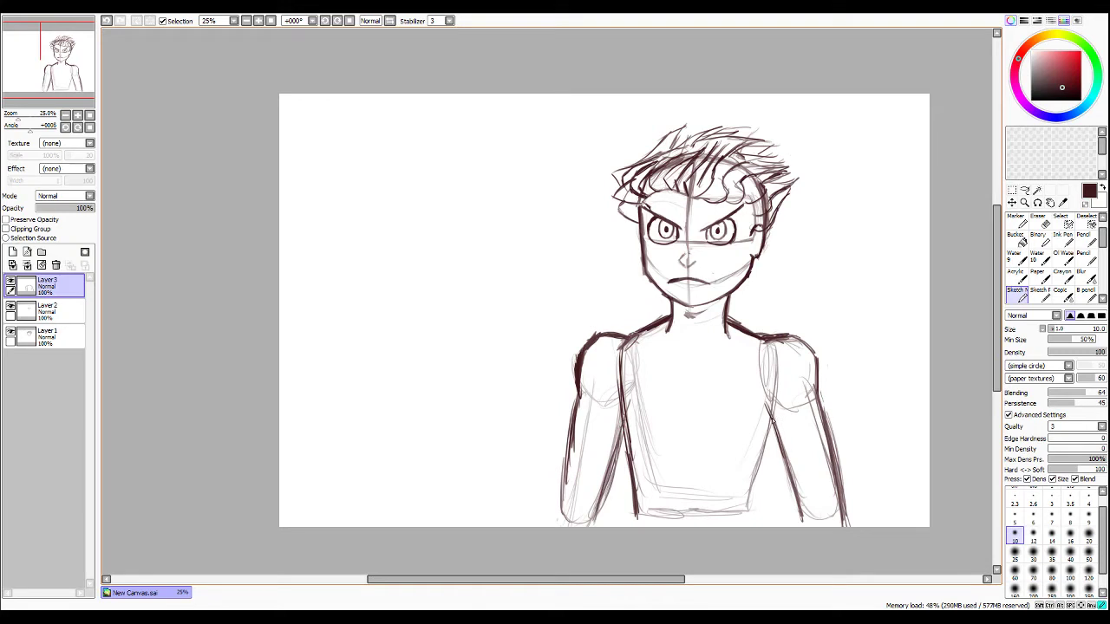
drag(774, 425, 788, 489)
mouse_move(775, 447)
mouse_down()
mouse_move(804, 518)
mouse_move(792, 499)
mouse_up()
drag(769, 421, 777, 442)
Darken the torso's right side line and go over its left side line again.
drag(768, 436, 749, 512)
drag(765, 457, 751, 516)
drag(770, 421, 749, 516)
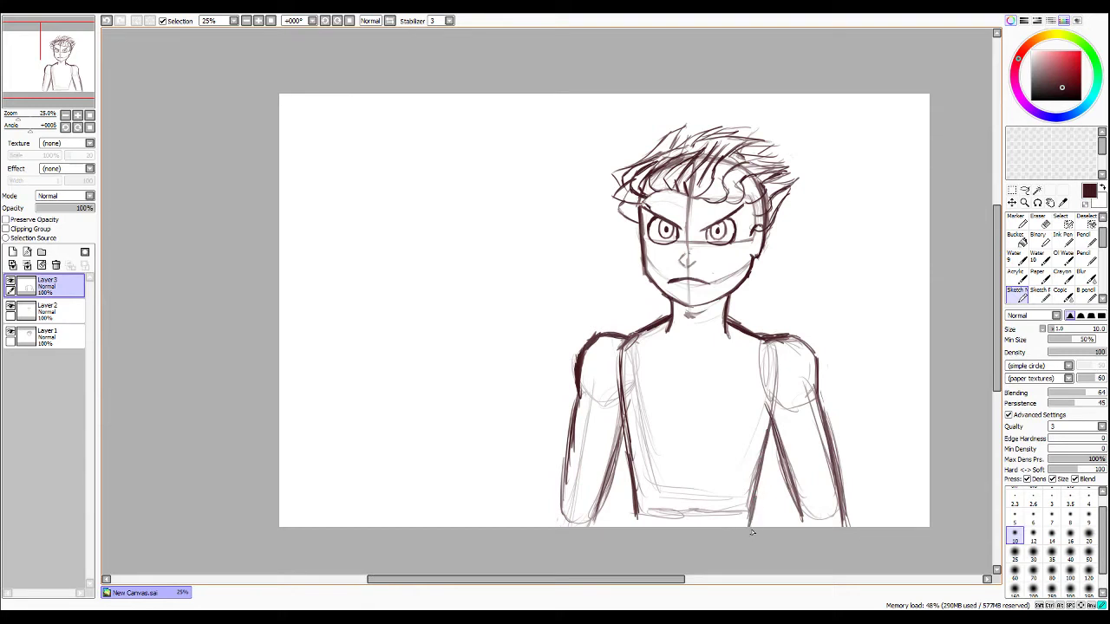
mouse_move(636, 480)
mouse_down()
mouse_move(633, 535)
mouse_move(620, 405)
mouse_up()
drag(631, 459, 619, 386)
On Layer 2, replace the left eye's thick outer side with a thinner curve and clean up the brow's outer end.
scroll(652, 234, up, 4)
scroll(675, 234, down, 1)
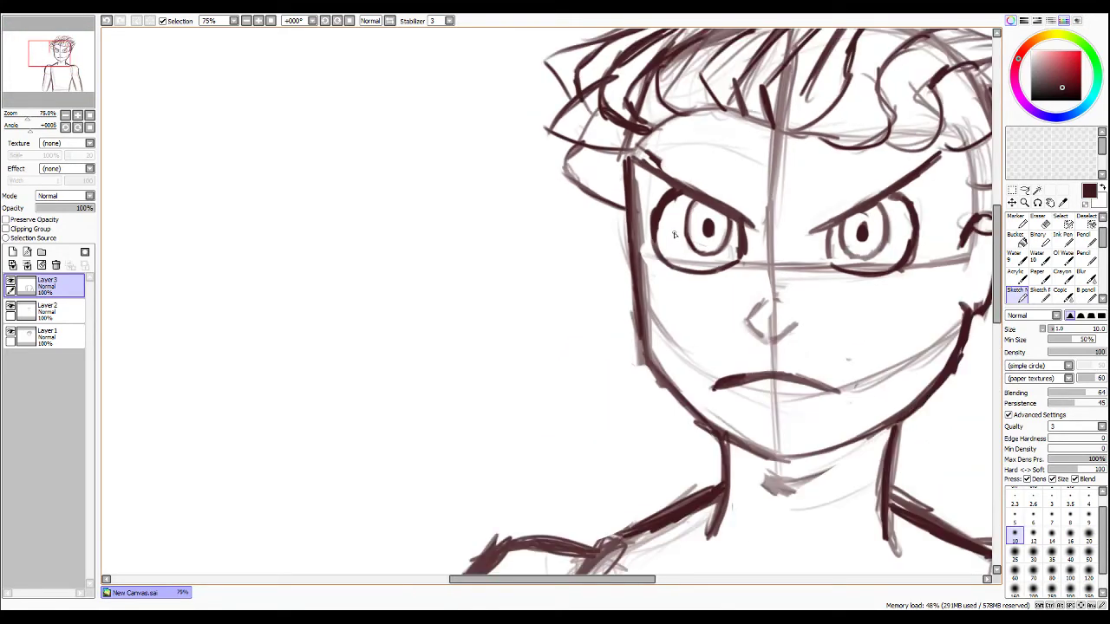
key(e)
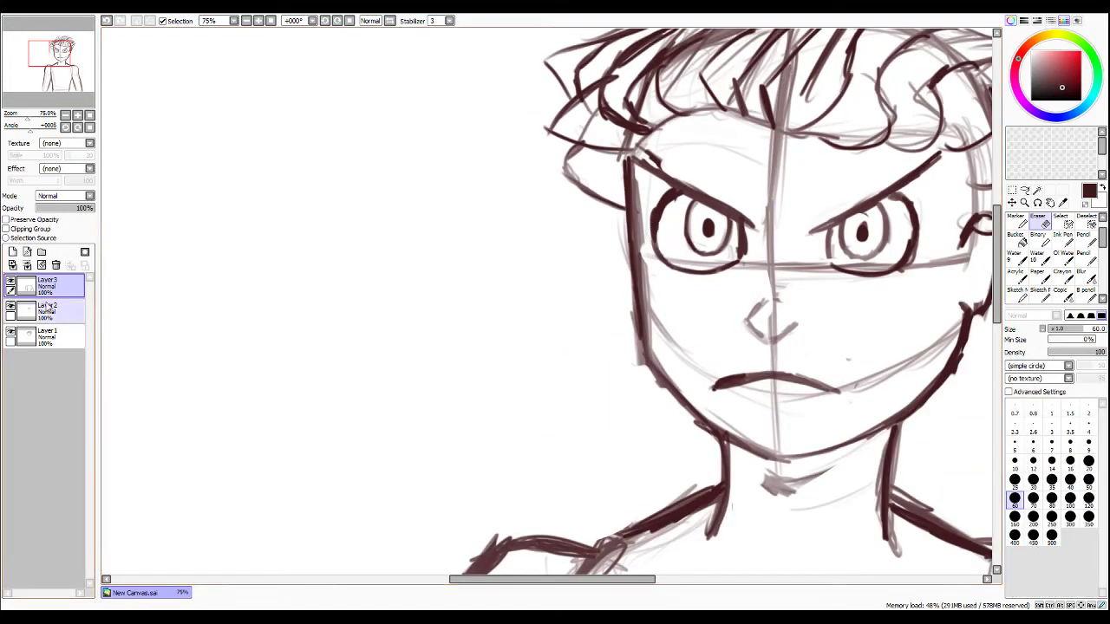
click(47, 309)
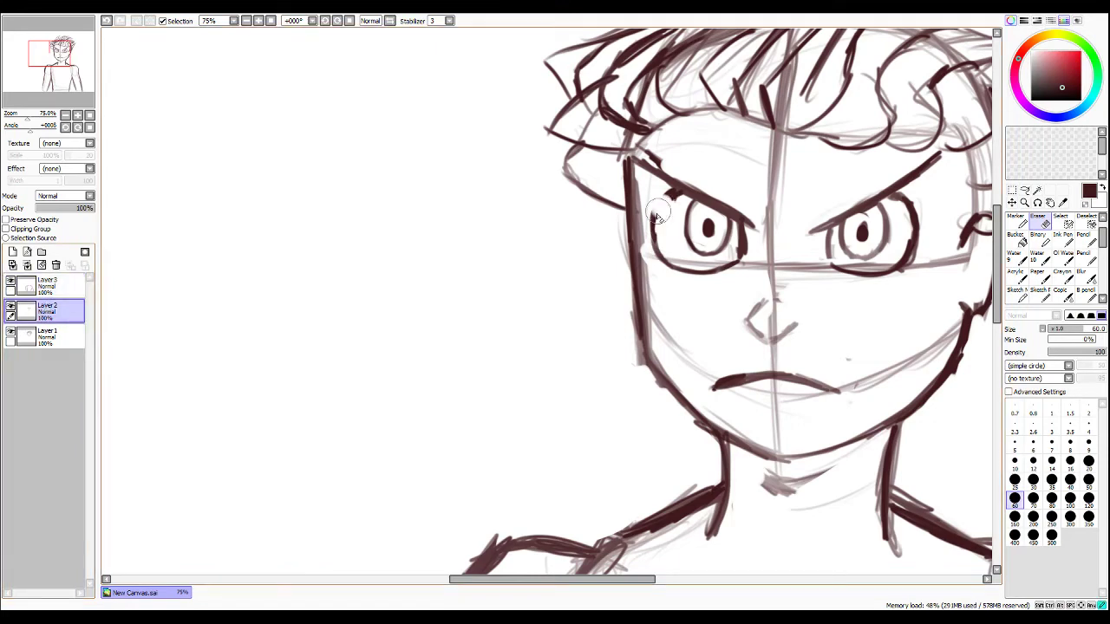
mouse_move(658, 211)
mouse_down()
mouse_move(671, 197)
mouse_move(658, 225)
mouse_move(666, 270)
mouse_up()
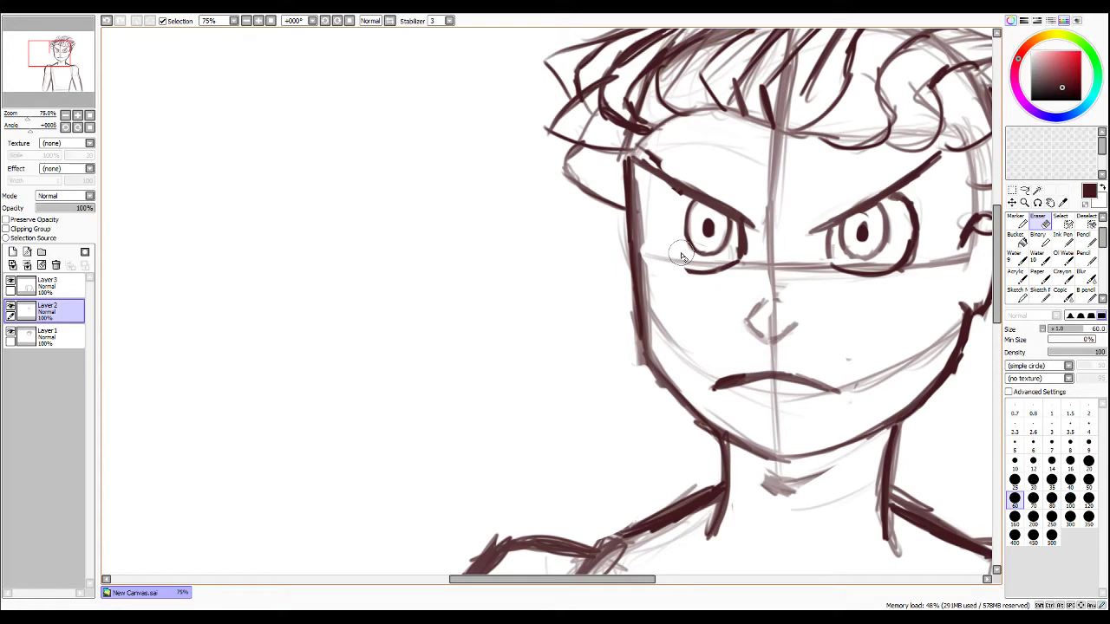
key(b)
mouse_move(677, 190)
mouse_down()
mouse_move(658, 209)
mouse_move(668, 199)
mouse_move(662, 229)
mouse_move(689, 193)
mouse_move(659, 206)
mouse_move(661, 260)
mouse_up()
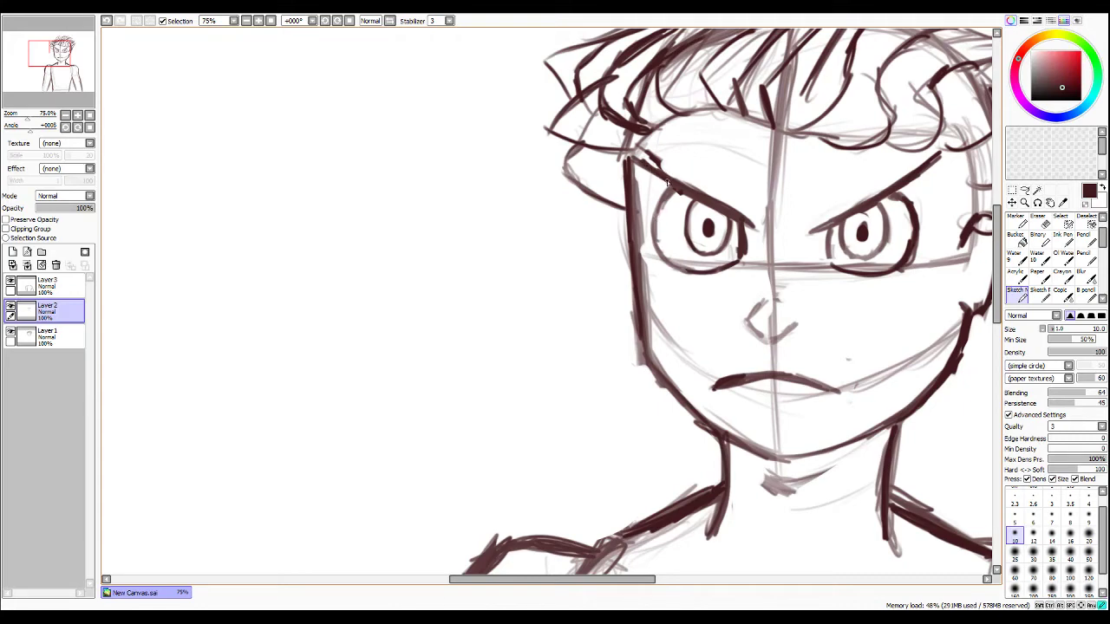
key(e)
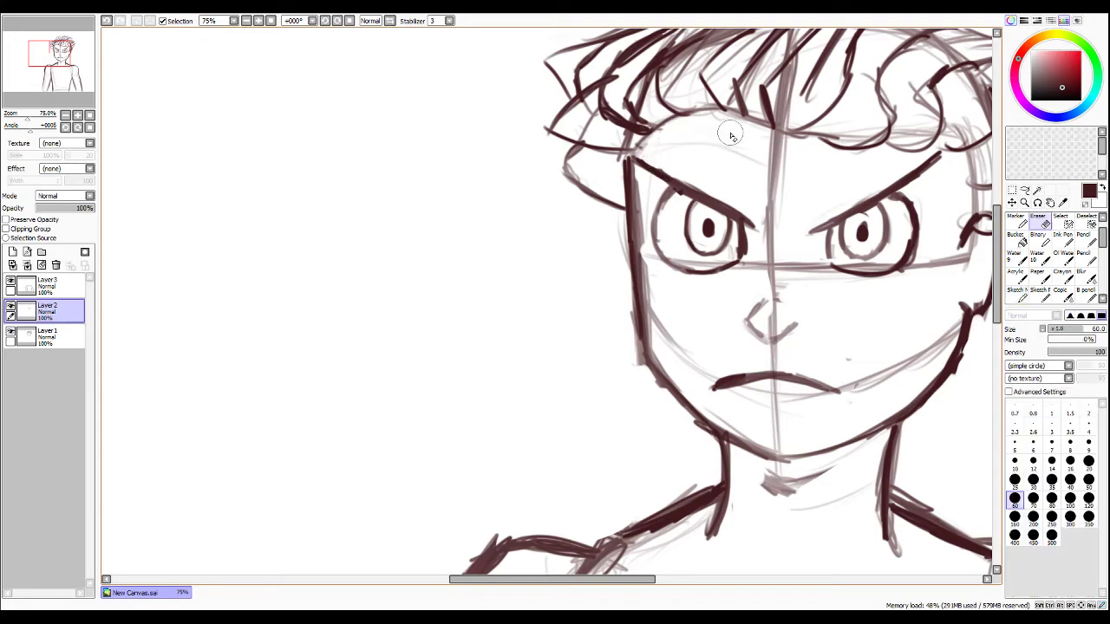
On Layer 1, erase the hair strands beside the left temple and redraw them to meet the hairline's corner.
click(48, 334)
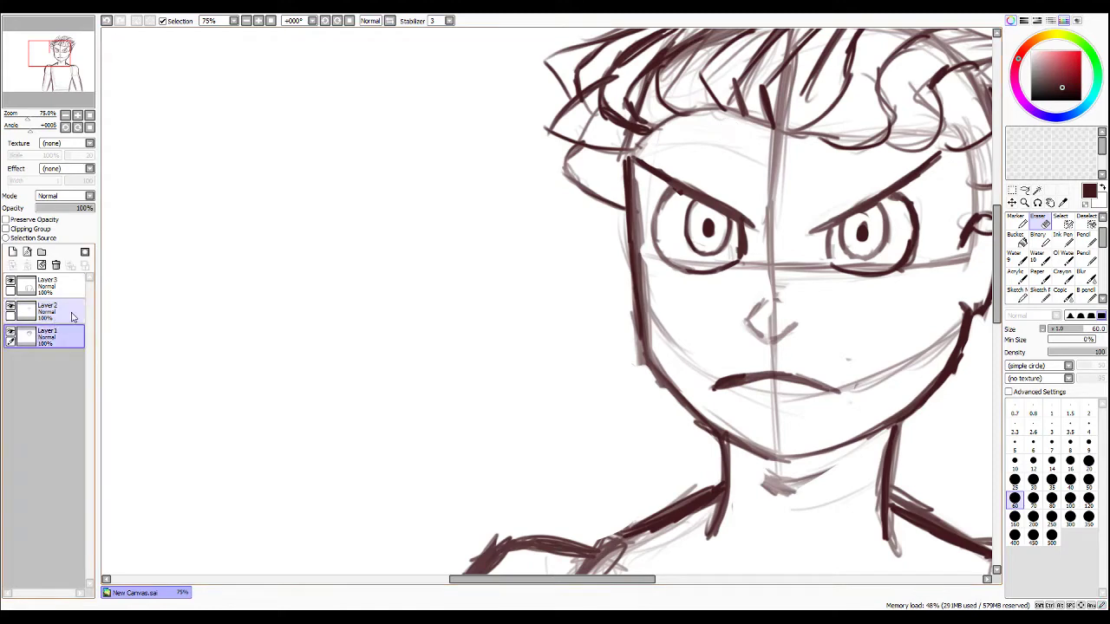
mouse_move(633, 129)
mouse_down()
mouse_move(606, 111)
mouse_move(618, 111)
mouse_up()
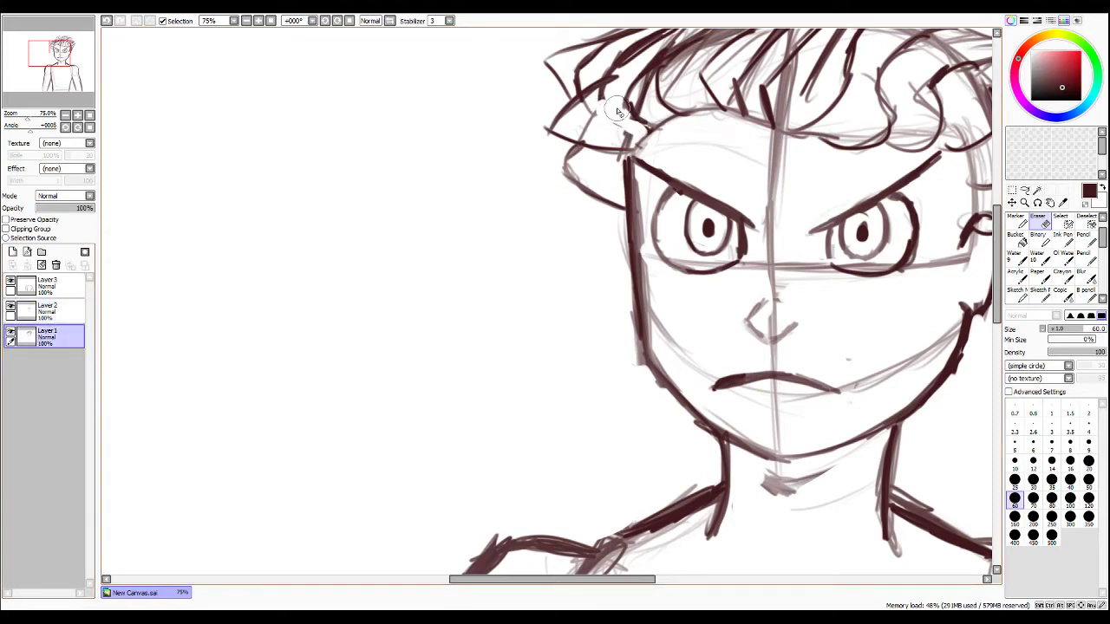
key(n)
mouse_move(601, 98)
mouse_down()
mouse_move(647, 137)
mouse_move(601, 114)
mouse_move(640, 123)
mouse_move(623, 103)
mouse_move(633, 116)
mouse_move(639, 82)
mouse_up()
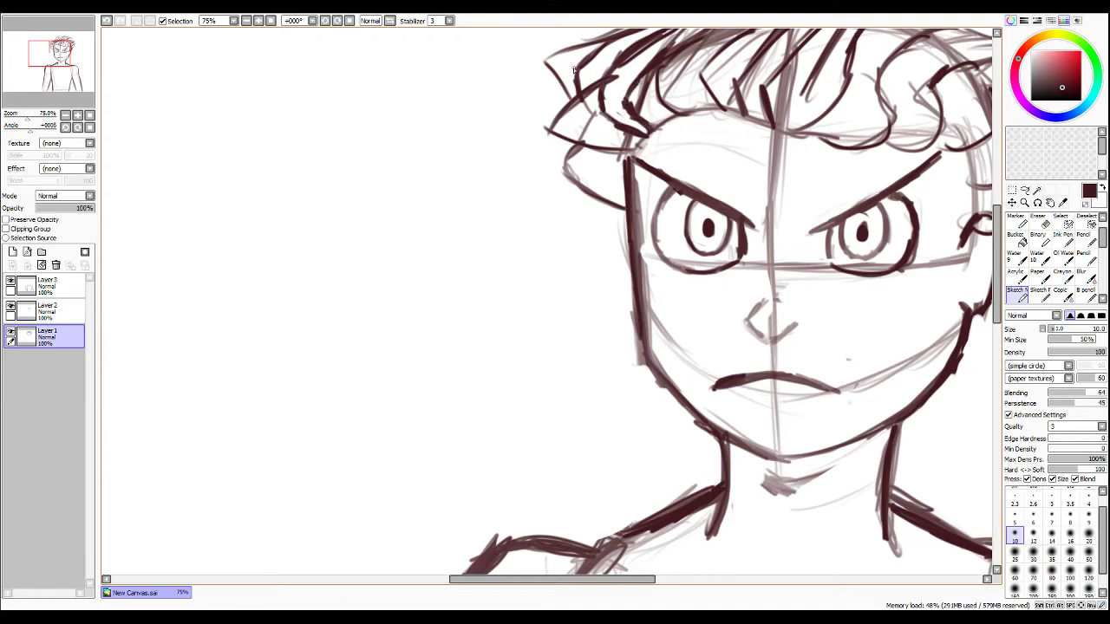
key(e)
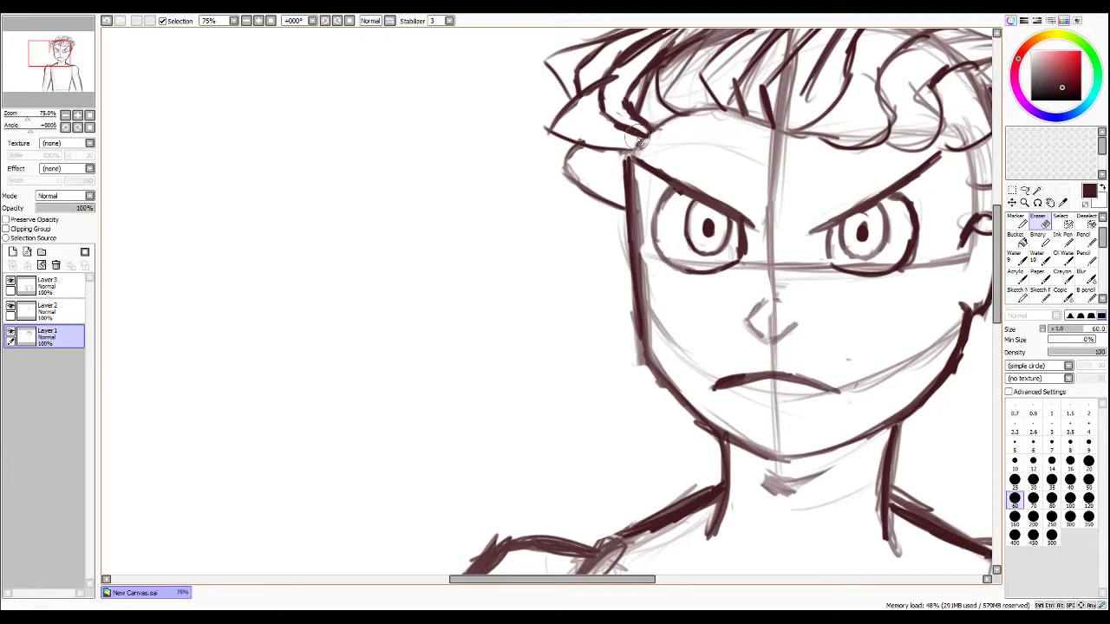
key(n)
mouse_move(638, 144)
mouse_down()
mouse_move(628, 156)
mouse_move(647, 137)
mouse_move(637, 148)
mouse_up()
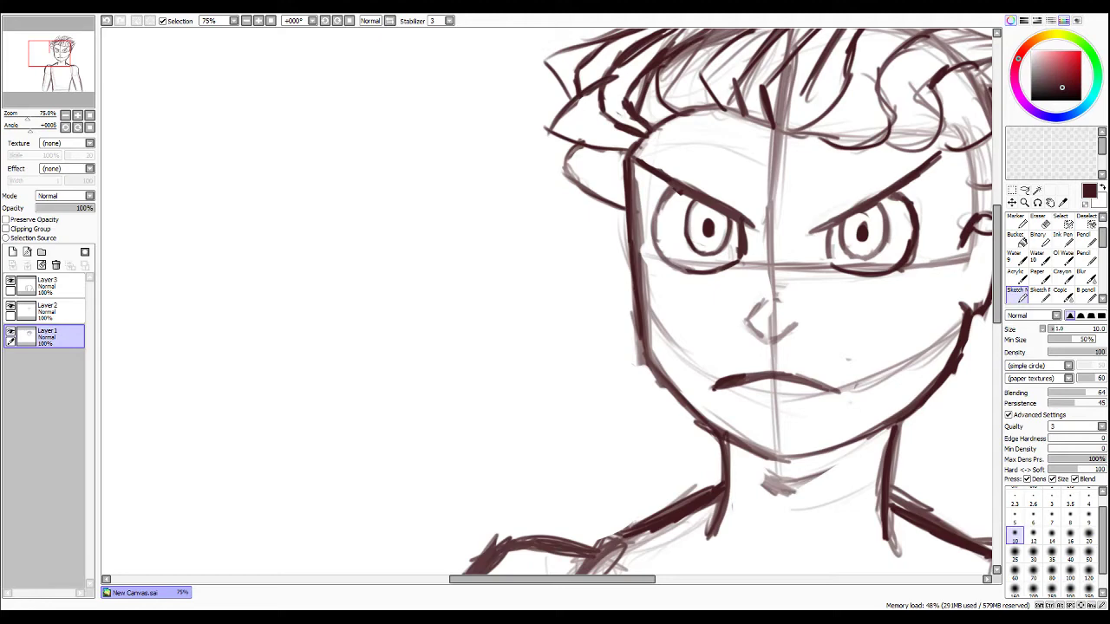
On Layer 2, erase the left eye's thick inner side and redraw it as a thinner line.
key(e)
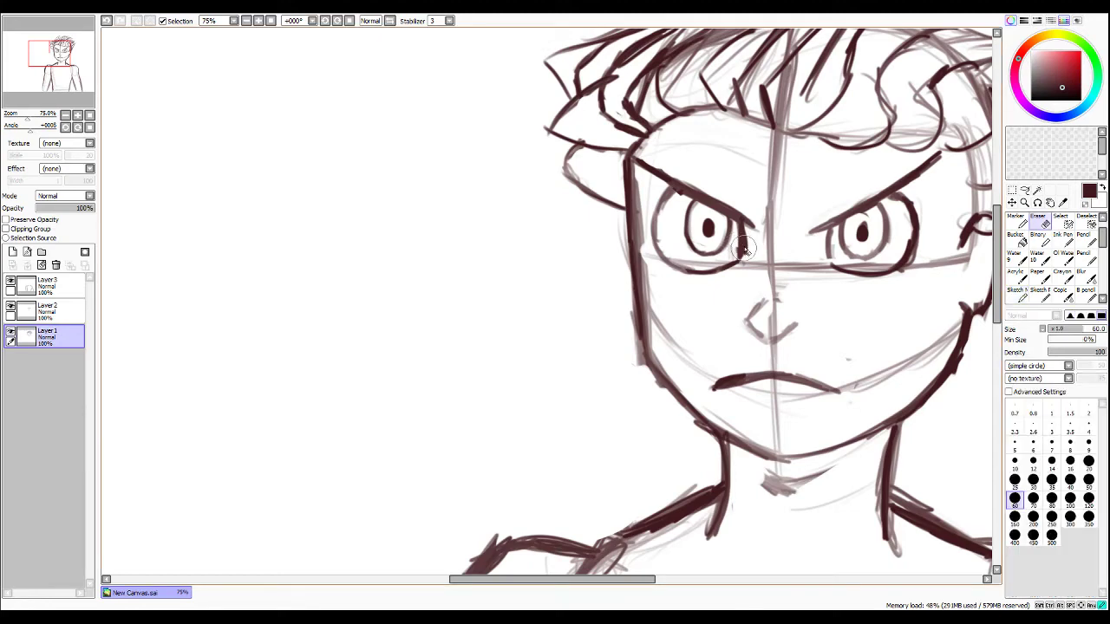
click(61, 284)
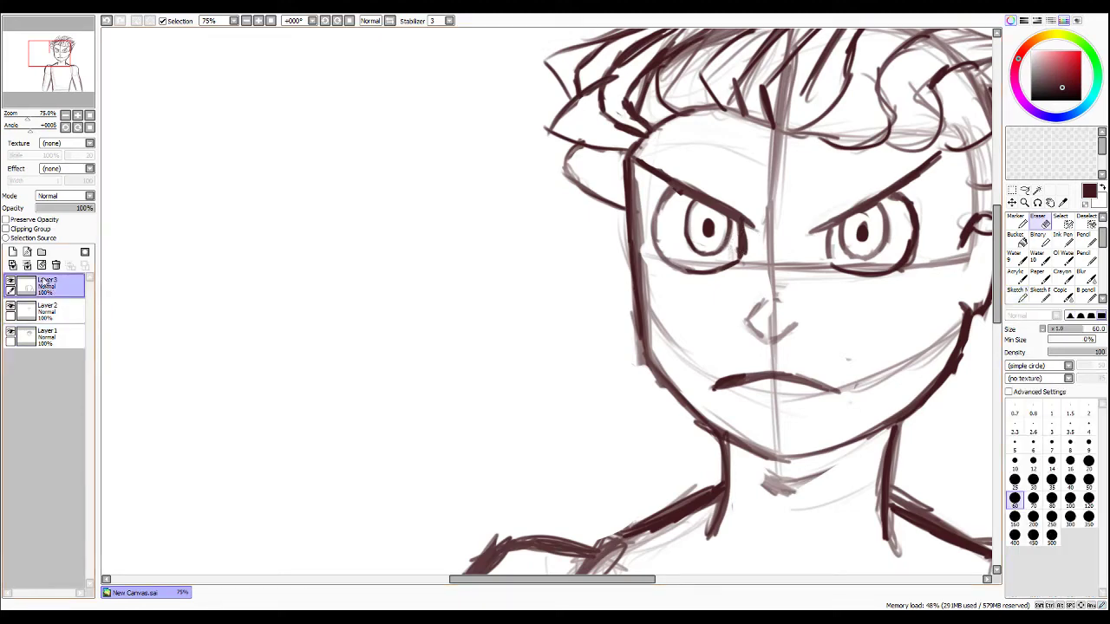
key(Down)
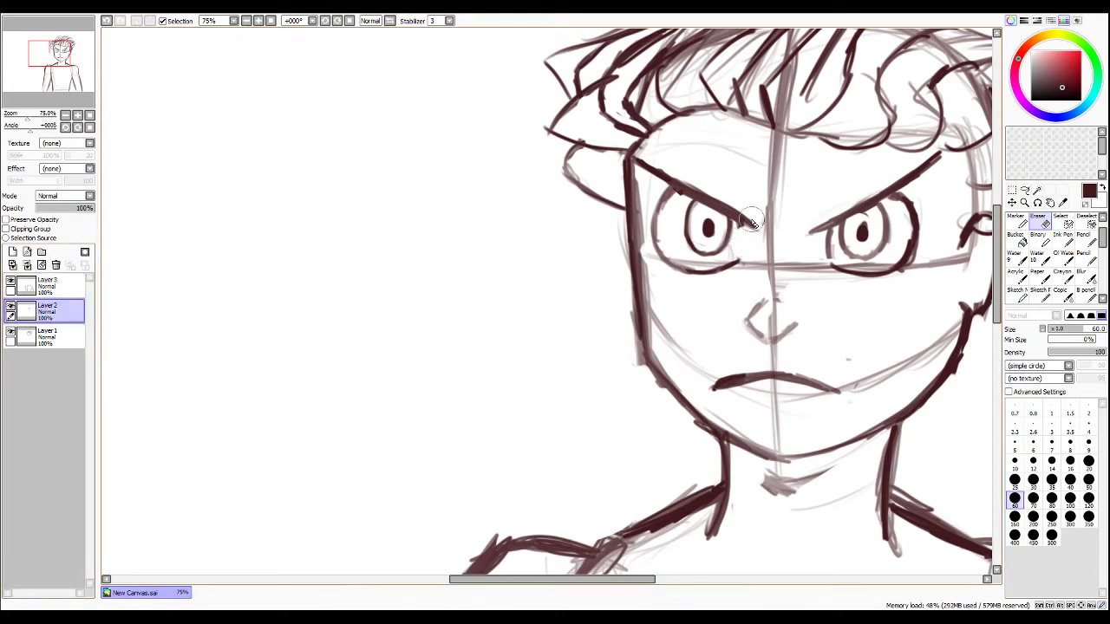
click(1023, 296)
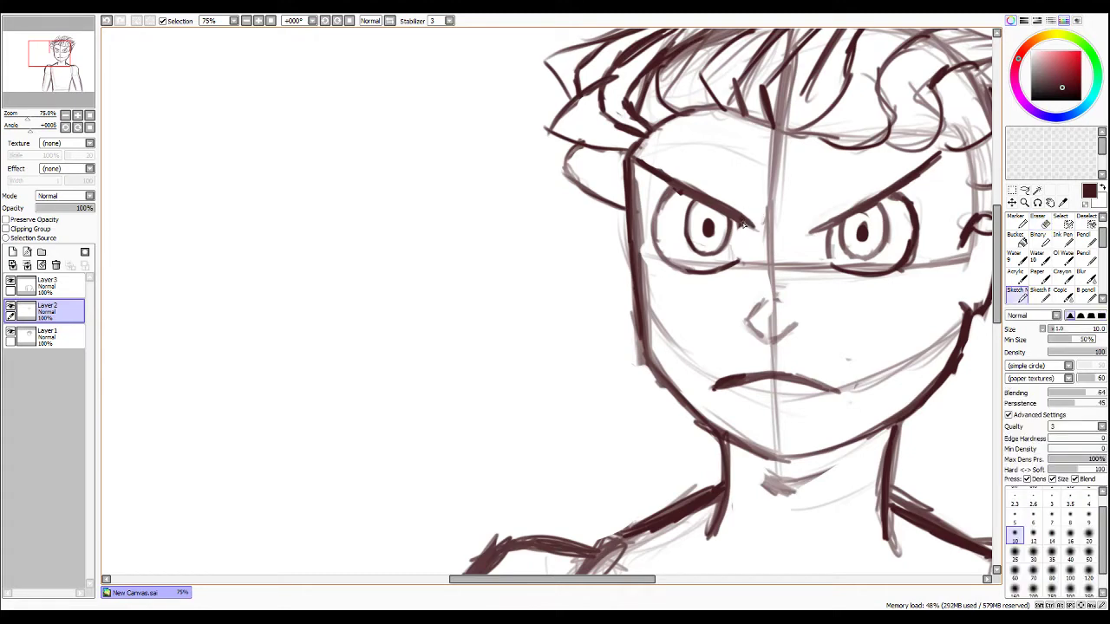
mouse_move(745, 258)
mouse_down()
mouse_move(741, 227)
mouse_move(743, 252)
mouse_up()
Erase the left eye's lower edge and outer side, and redraw them with a slightly higher, flatter lower edge.
key(e)
mouse_move(745, 260)
mouse_down()
mouse_move(683, 274)
mouse_move(661, 238)
mouse_move(664, 192)
mouse_up()
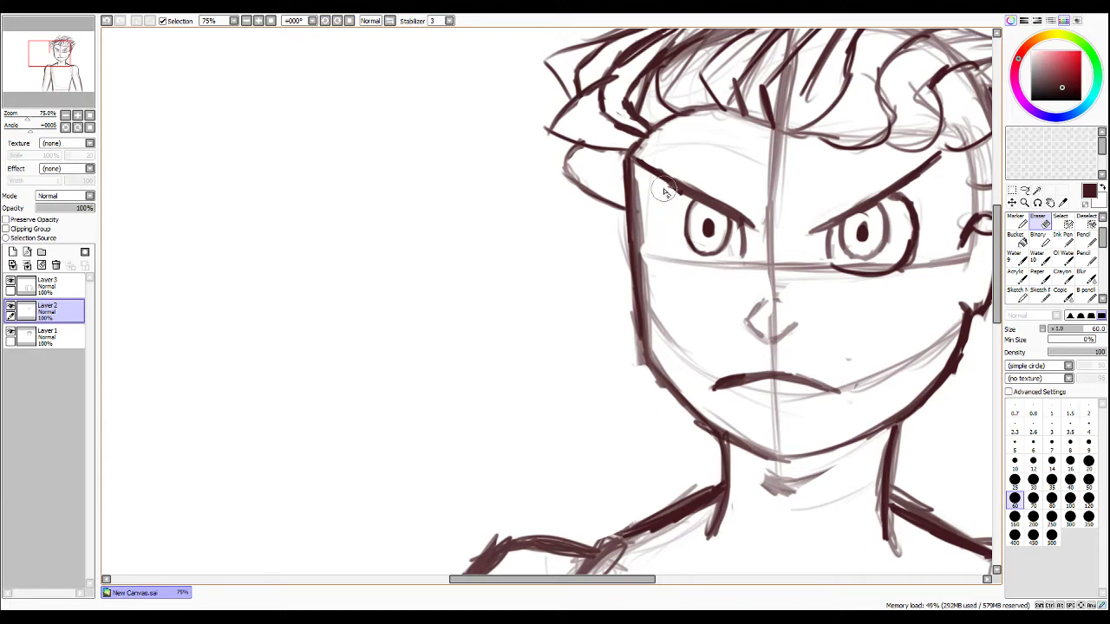
key(e)
drag(743, 262, 708, 268)
mouse_move(712, 268)
mouse_down()
mouse_move(664, 259)
mouse_move(671, 264)
mouse_move(656, 243)
mouse_move(664, 265)
mouse_move(656, 250)
mouse_move(661, 210)
mouse_move(694, 182)
mouse_move(668, 201)
mouse_move(670, 186)
mouse_move(658, 216)
mouse_move(667, 187)
mouse_move(656, 229)
mouse_up()
mouse_move(656, 246)
mouse_down()
mouse_move(658, 216)
mouse_move(665, 254)
mouse_move(659, 237)
mouse_move(693, 265)
mouse_move(740, 265)
mouse_up()
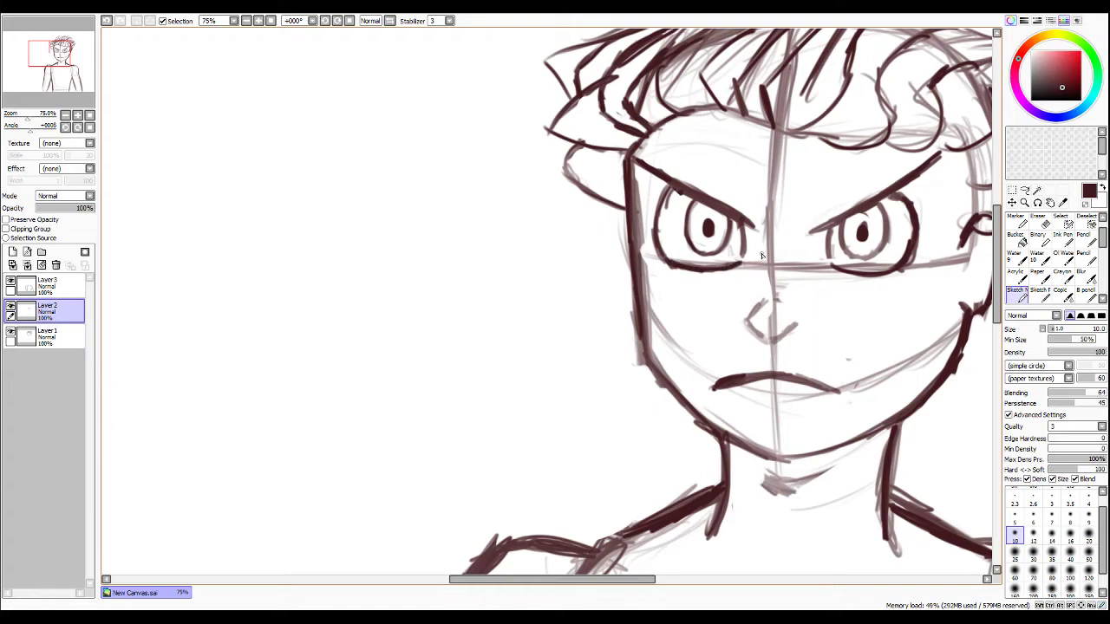
Erase the left eye's outer side again and redraw it as a wider curve joining the lower edge.
key(e)
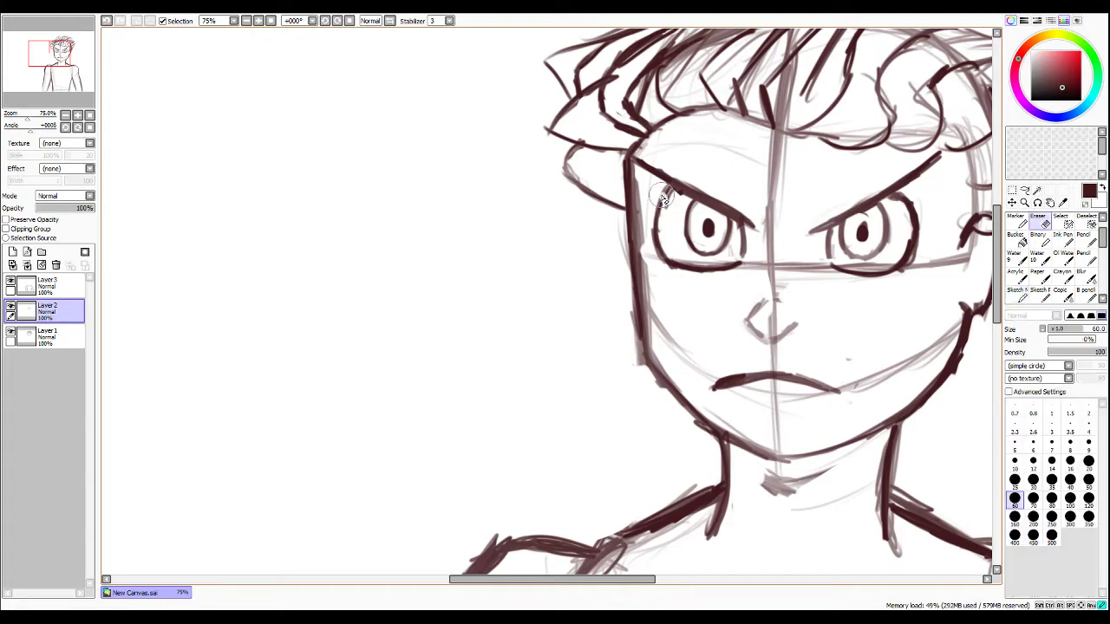
mouse_move(672, 201)
mouse_down()
mouse_move(659, 236)
mouse_move(674, 247)
mouse_up()
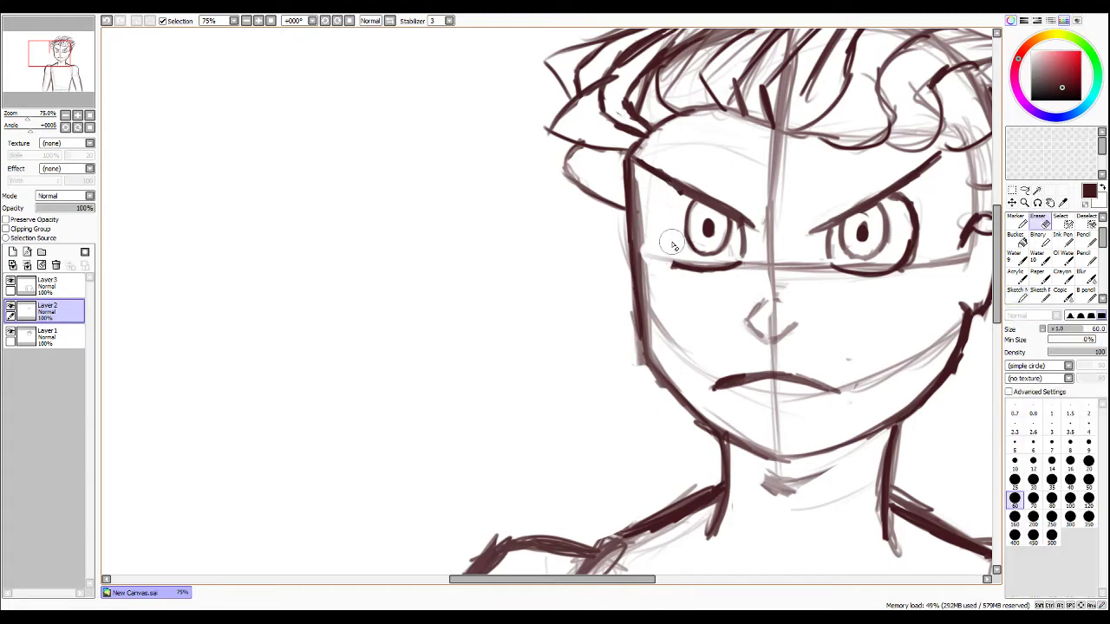
key(n)
mouse_move(680, 191)
mouse_down()
mouse_move(660, 251)
mouse_move(653, 232)
mouse_move(668, 261)
mouse_up()
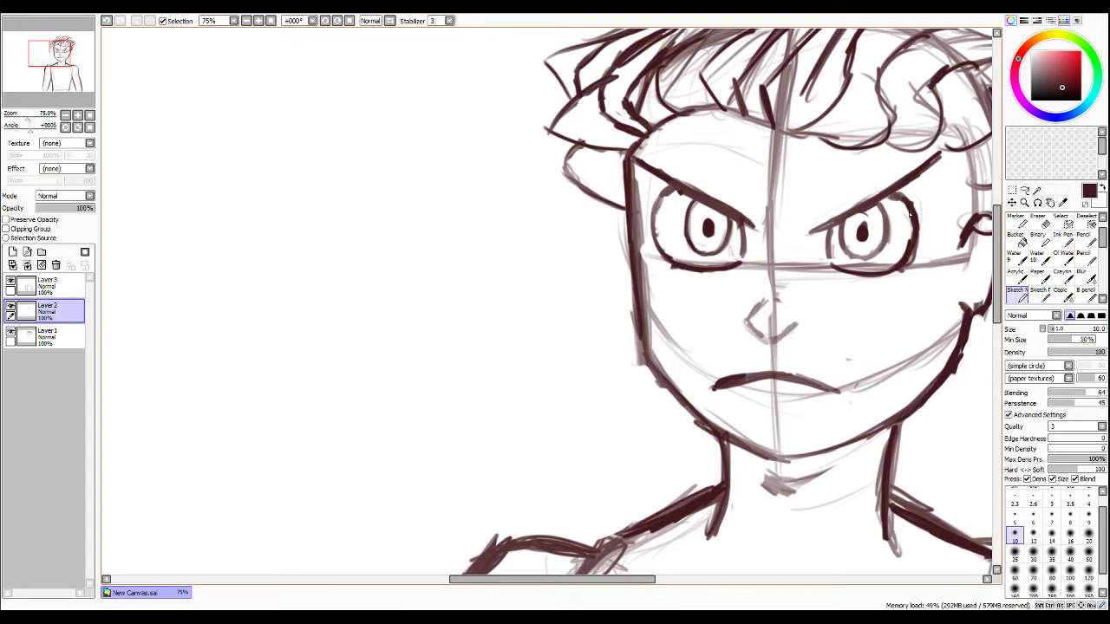
Erase the right eye's thick outer side and redraw it as a thinner curve joining the lower edge.
click(1038, 221)
mouse_move(910, 198)
mouse_down()
mouse_move(900, 198)
mouse_move(909, 238)
mouse_up()
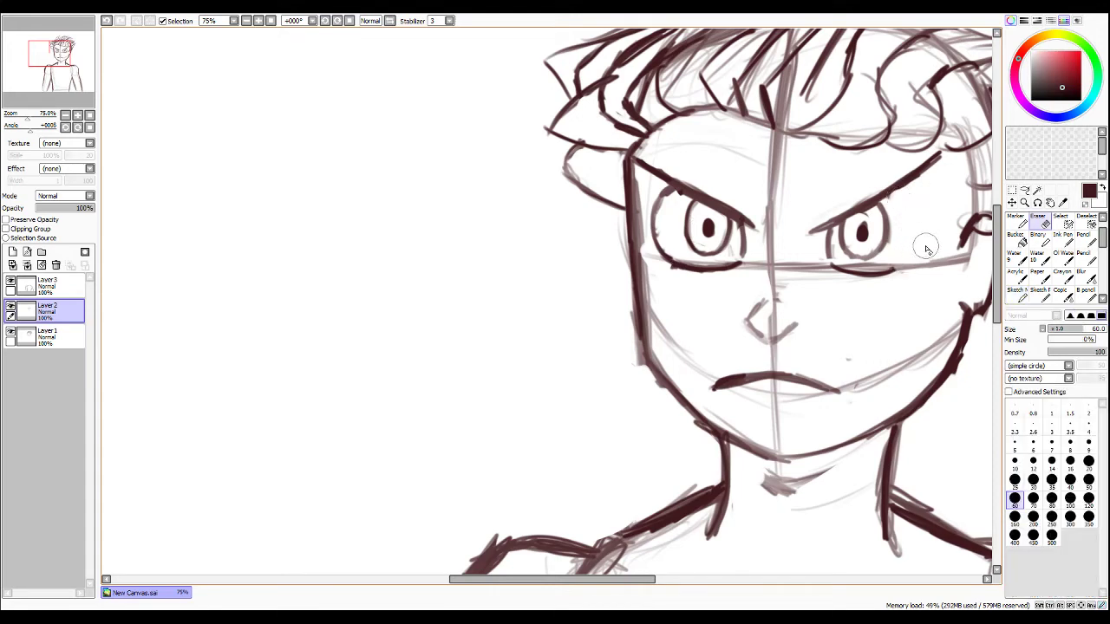
key(e)
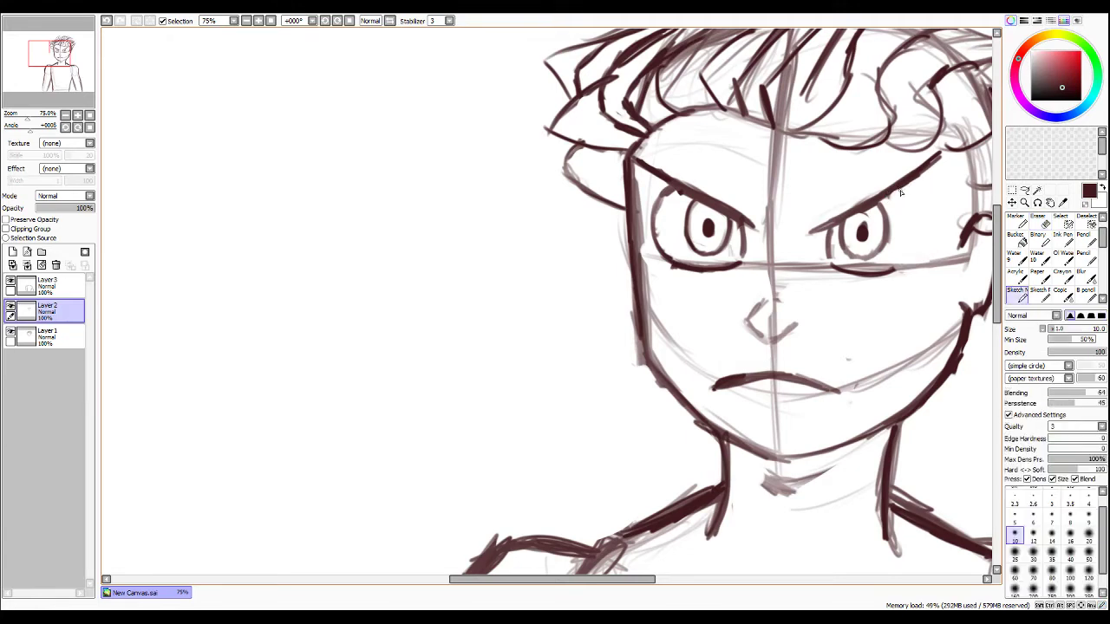
drag(898, 185, 916, 229)
drag(892, 273, 919, 212)
Erase the left eye's outer side and redraw it as a curve from the eyebrow down to the lower edge.
key(e)
mouse_move(663, 186)
mouse_down()
mouse_move(665, 246)
mouse_move(685, 224)
mouse_up()
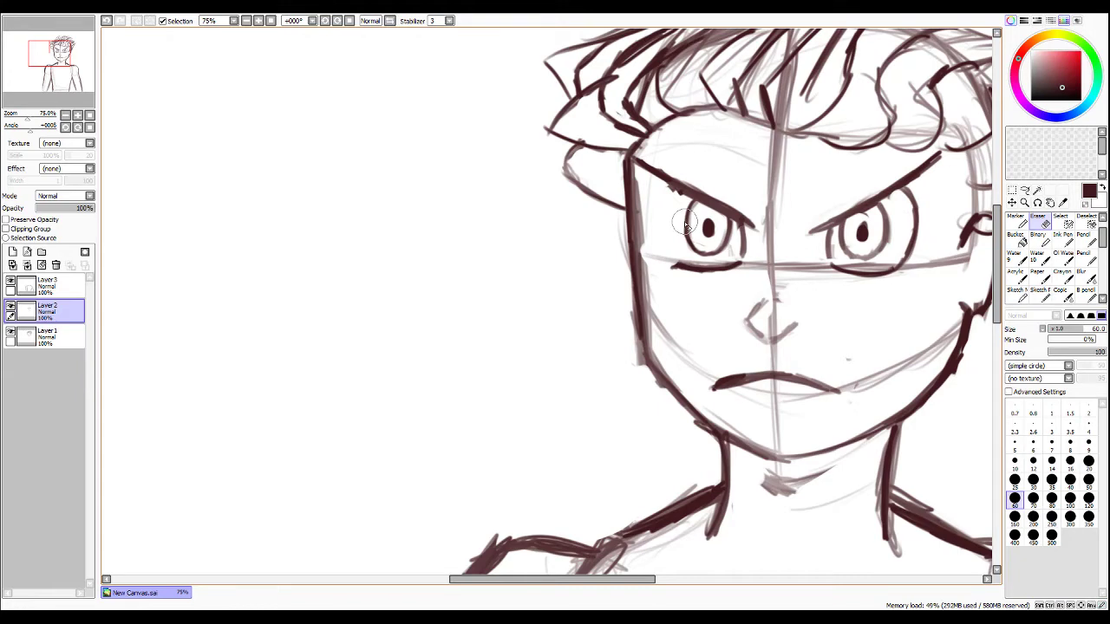
key(n)
mouse_move(675, 189)
mouse_down()
mouse_move(662, 253)
mouse_move(662, 227)
mouse_move(673, 263)
mouse_up()
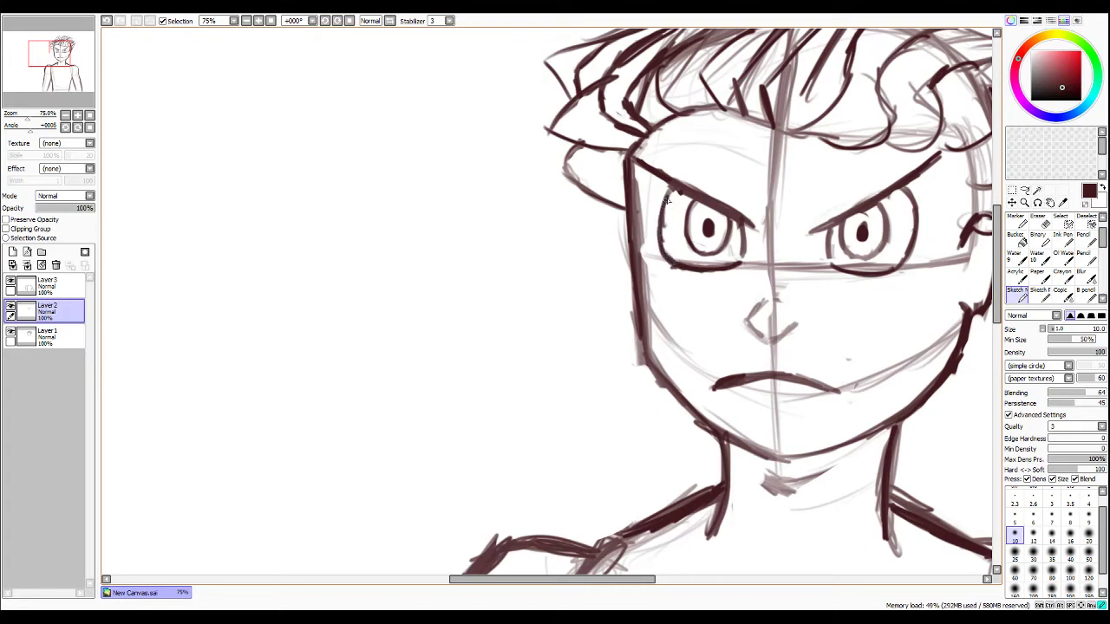
mouse_move(669, 192)
mouse_down()
mouse_move(659, 229)
mouse_move(675, 189)
mouse_move(660, 220)
mouse_move(685, 269)
mouse_up()
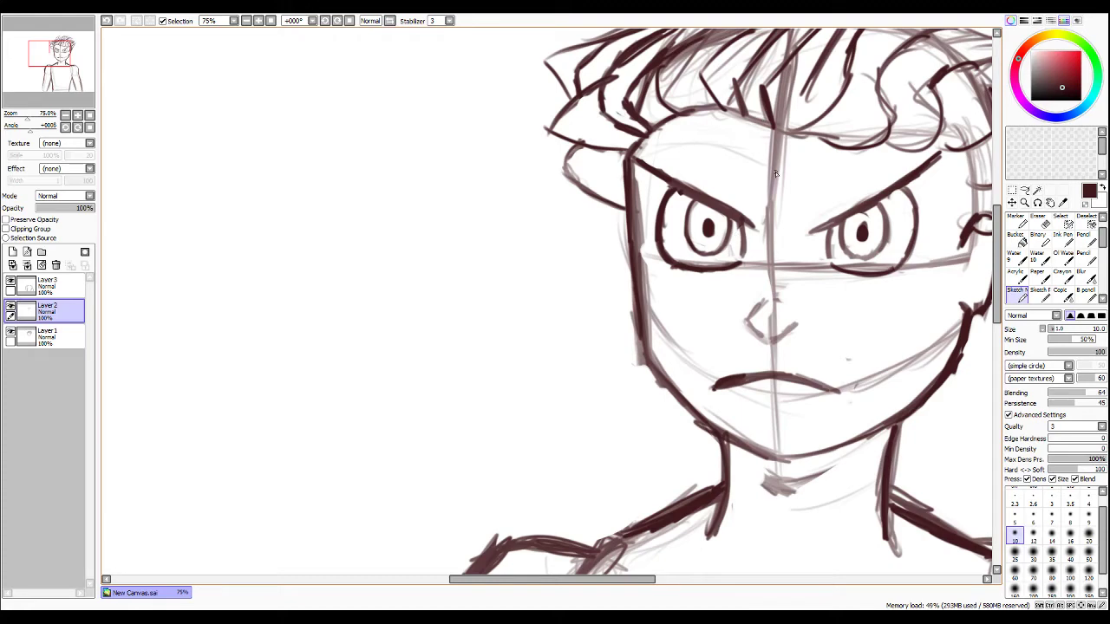
Erase both oval pupils and redraw them as small round rings inside the irises.
key(e)
drag(861, 231, 862, 232)
drag(709, 225, 710, 227)
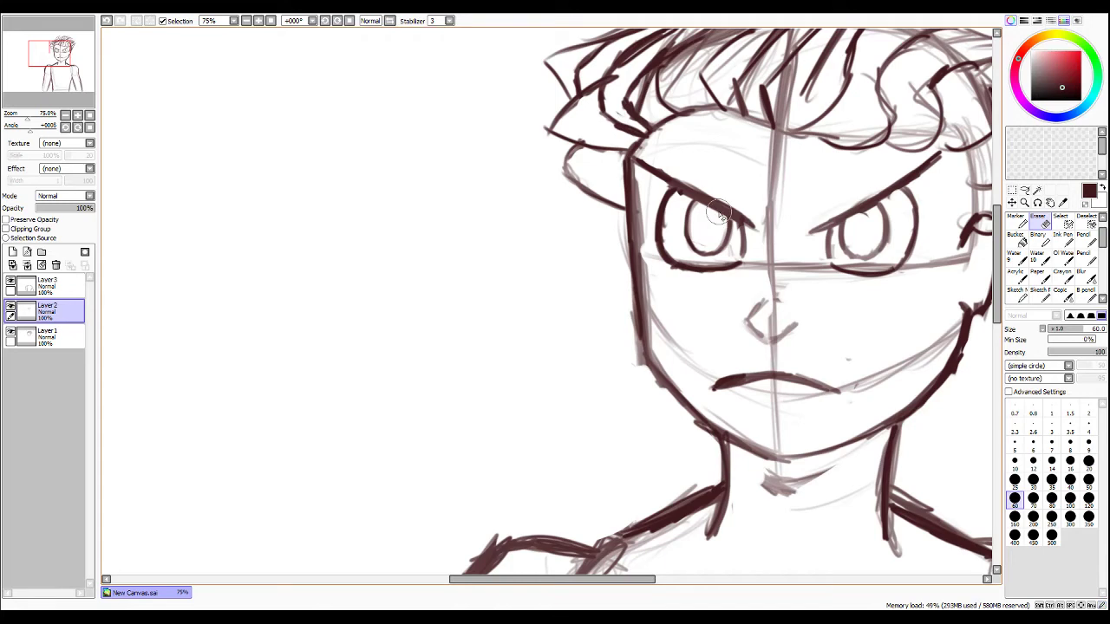
key(n)
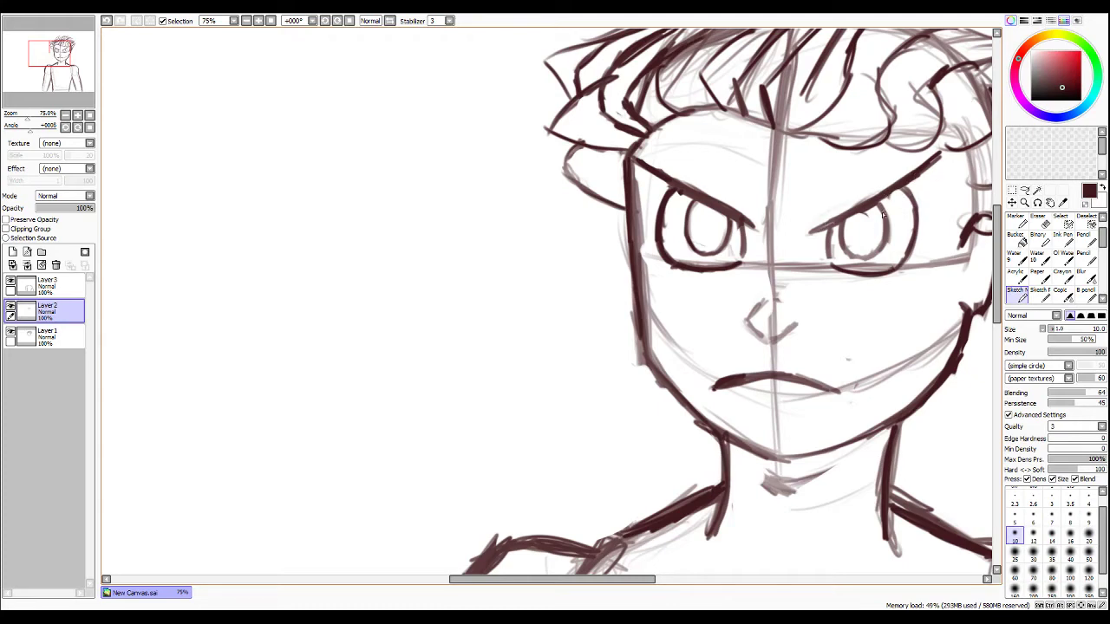
drag(866, 235, 859, 229)
drag(708, 224, 709, 226)
Fill in the left pupil, then erase the right pupil and redraw it as a matching solid dot.
key(e)
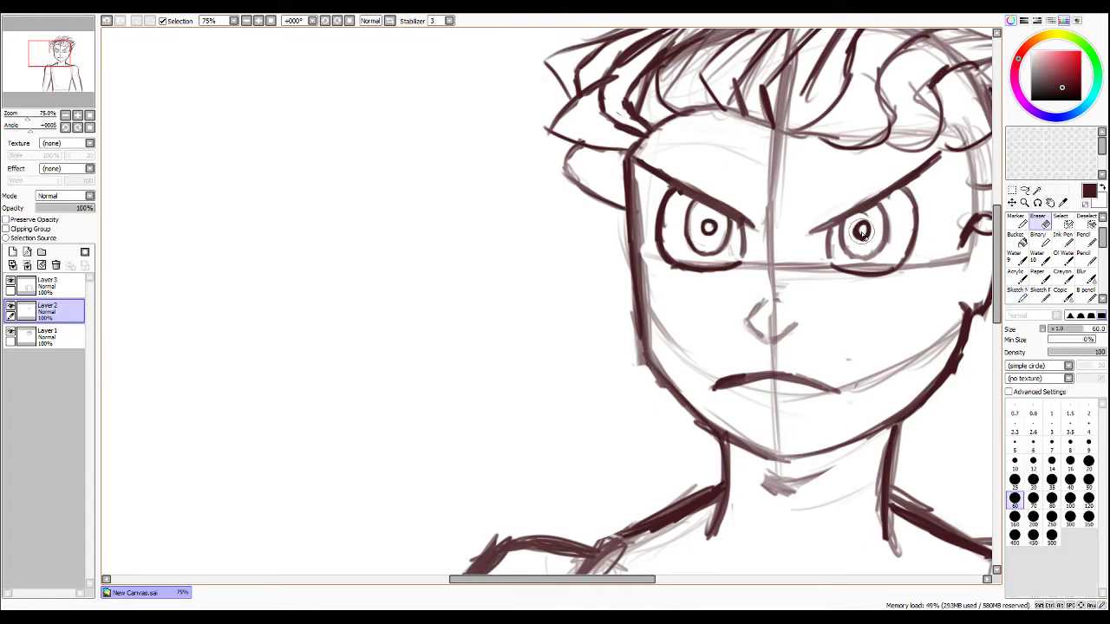
drag(856, 227, 871, 223)
key(b)
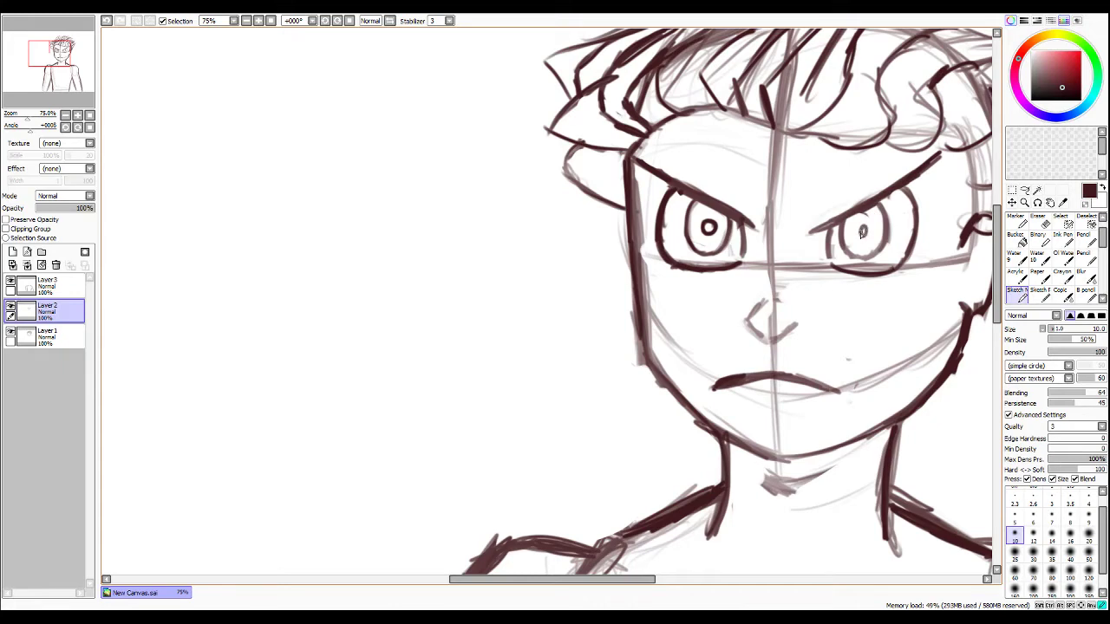
drag(709, 229, 707, 227)
drag(861, 229, 862, 238)
key(e)
mouse_move(865, 214)
mouse_down()
mouse_move(862, 234)
mouse_move(863, 210)
mouse_up()
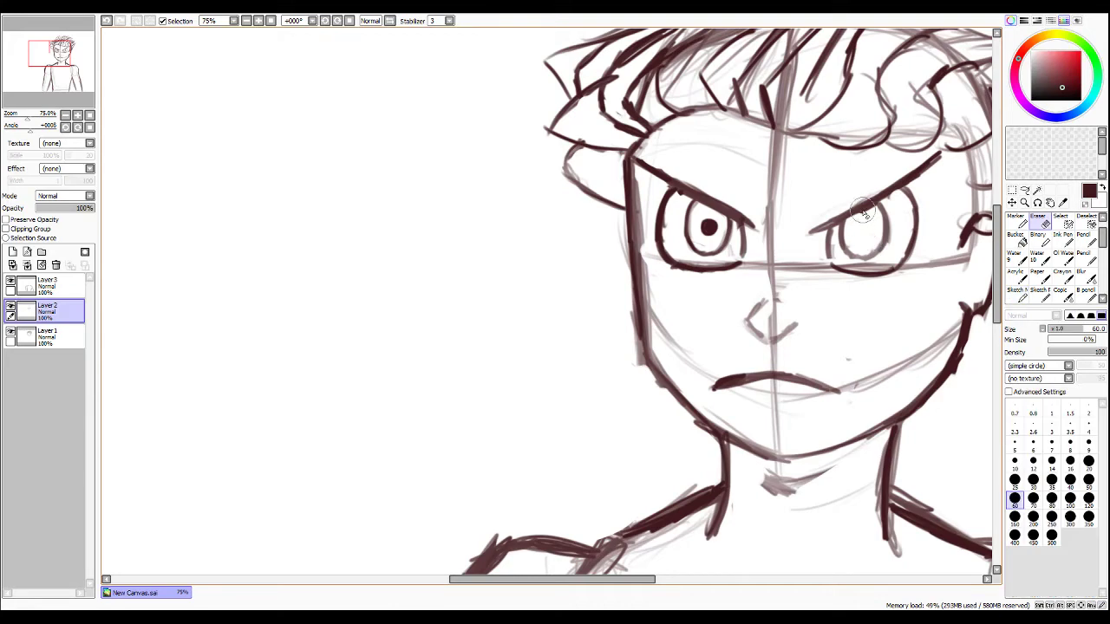
key(b)
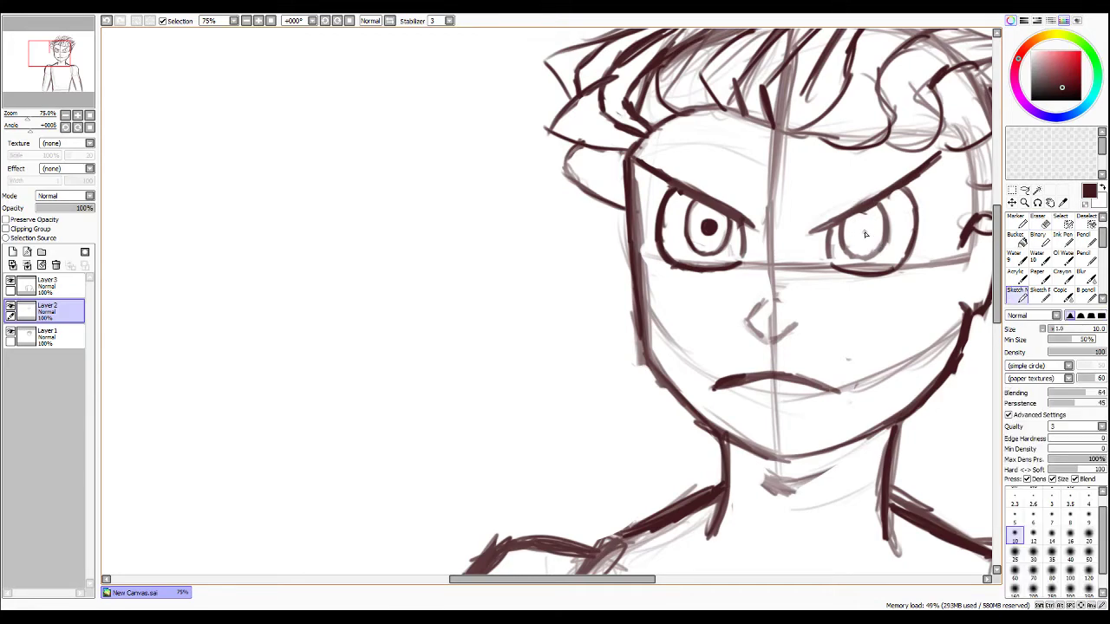
drag(863, 228, 859, 231)
Erase the outer parts of the right eyebrow and right eye, and redraw a thinner brow and a rounded eye side.
scroll(865, 213, down, 3)
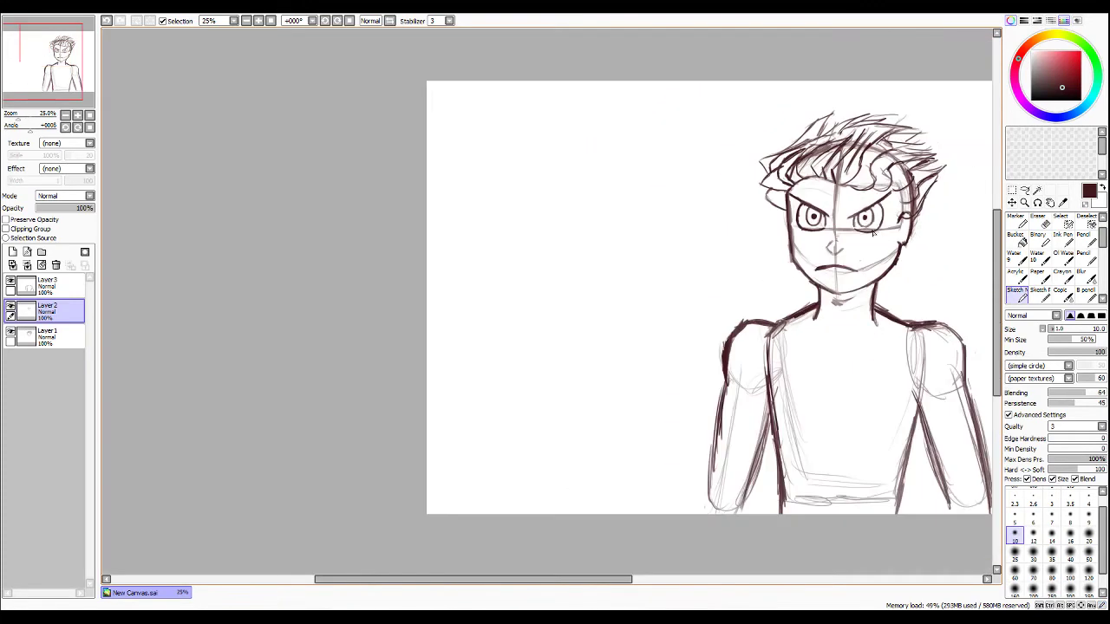
scroll(875, 227, up, 3)
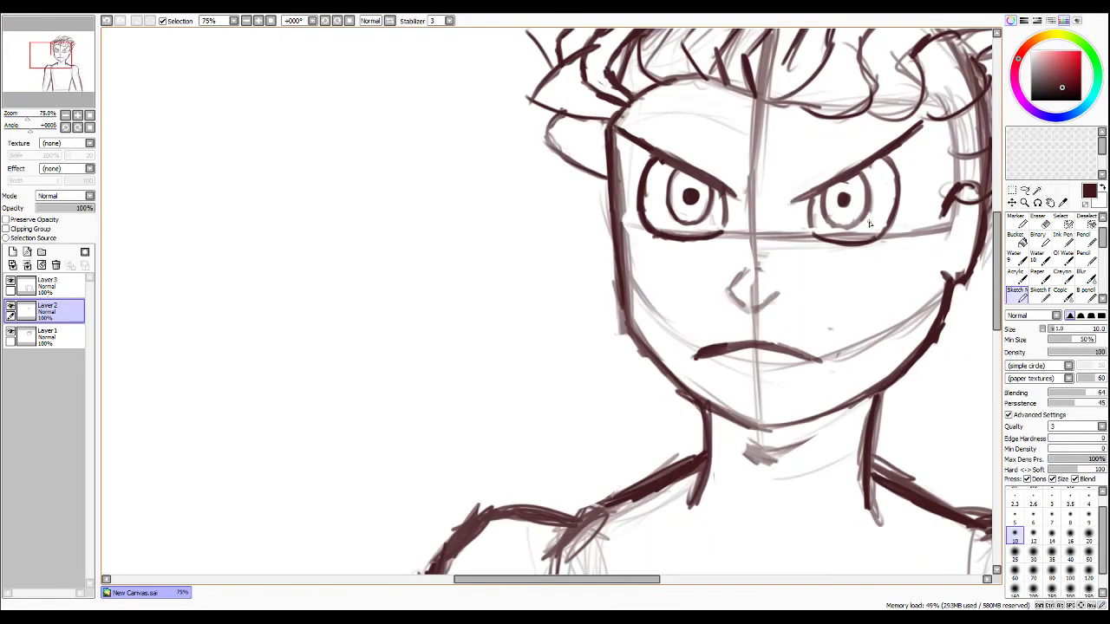
key(e)
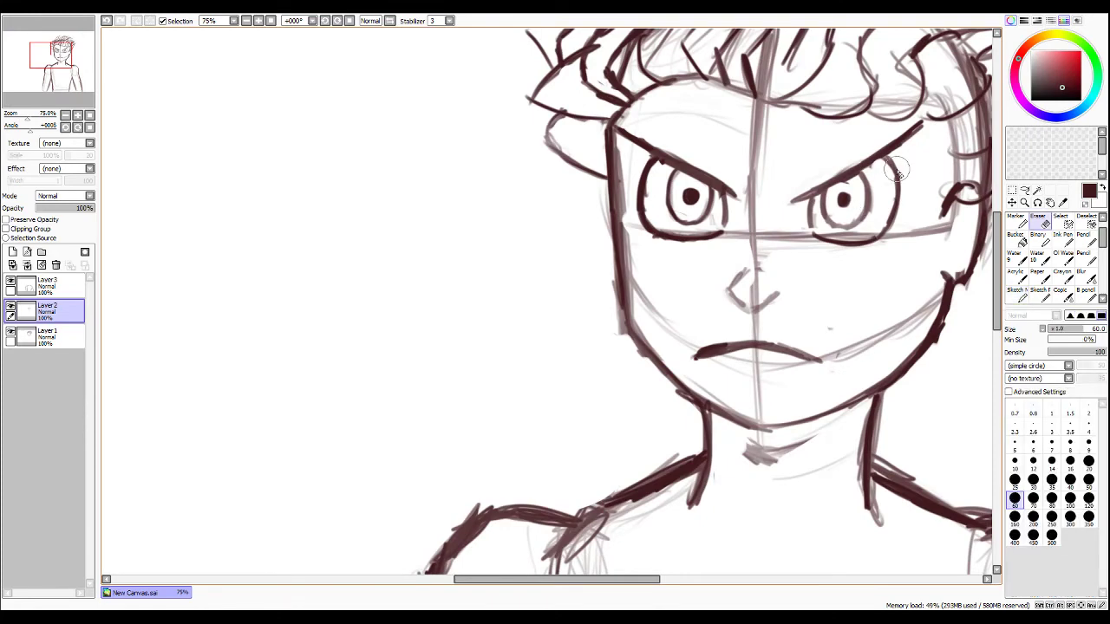
mouse_move(897, 172)
mouse_down()
mouse_move(867, 164)
mouse_move(917, 134)
mouse_move(896, 168)
mouse_move(904, 159)
mouse_up()
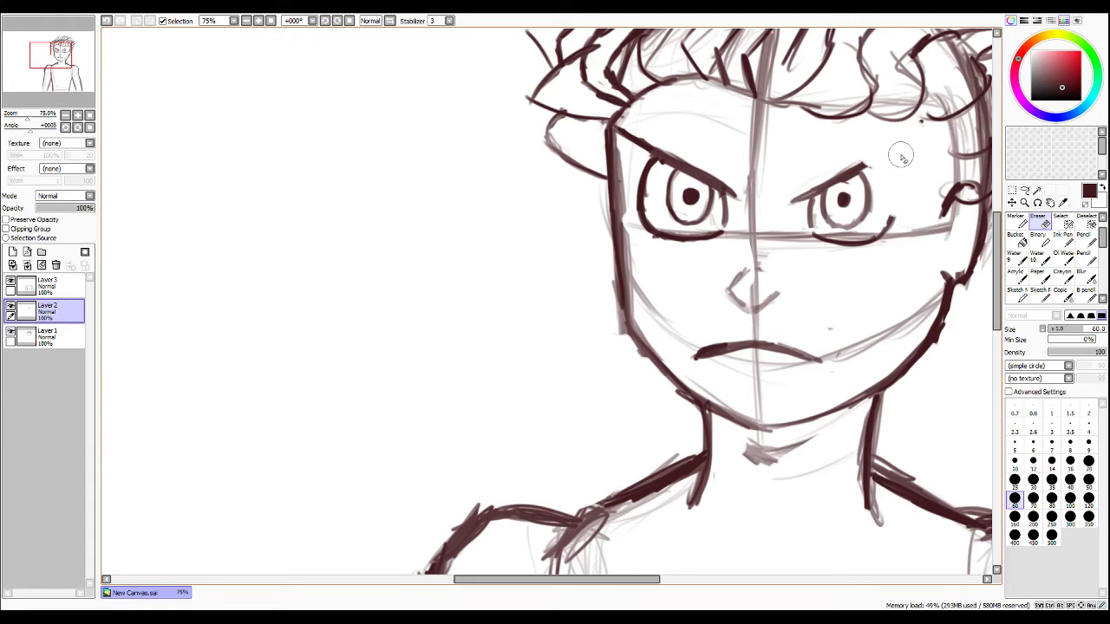
key(n)
drag(810, 194, 926, 125)
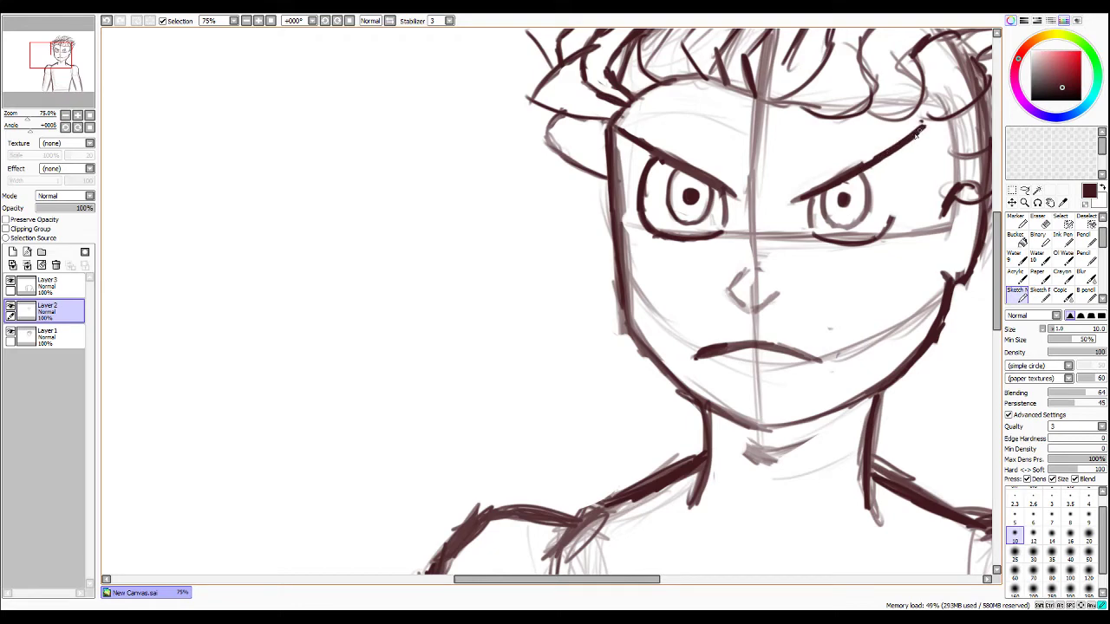
drag(882, 159, 886, 164)
drag(884, 159, 891, 170)
mouse_move(883, 160)
mouse_down()
mouse_move(897, 217)
mouse_move(883, 237)
mouse_up()
mouse_move(883, 159)
mouse_down()
mouse_move(891, 184)
mouse_move(873, 241)
mouse_up()
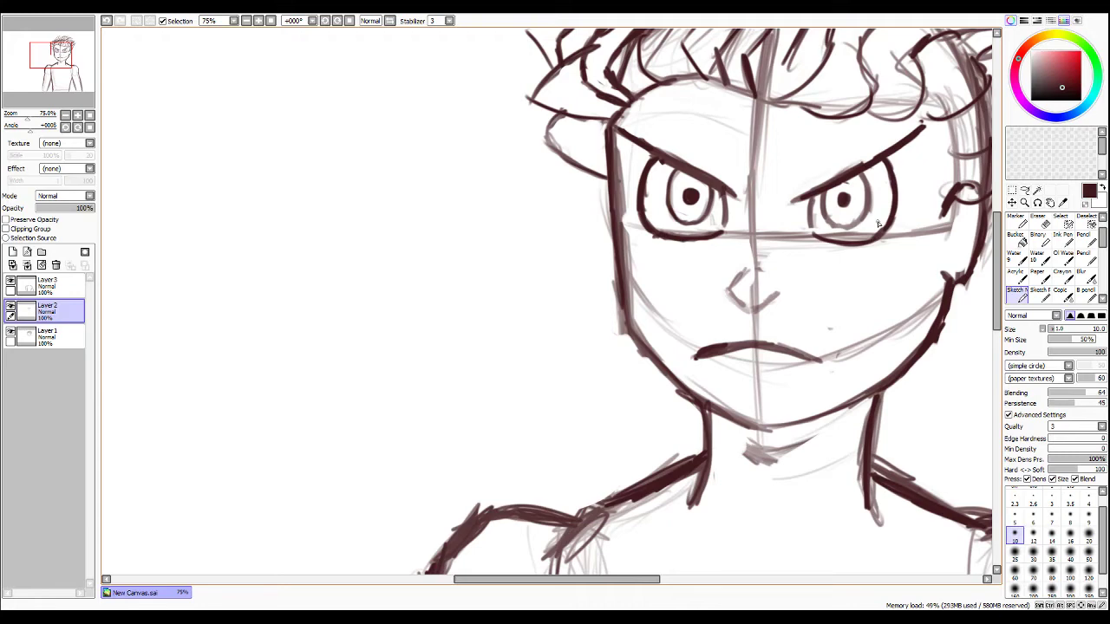
Erase both solid pupils and redraw them as smaller dots with light centres.
key(e)
drag(845, 194, 841, 198)
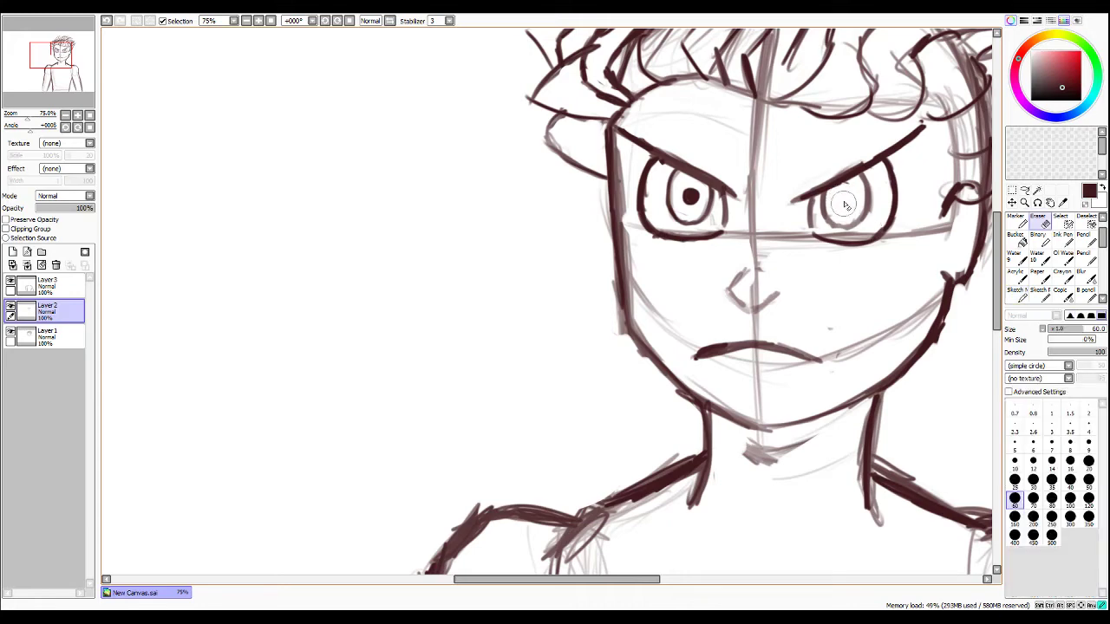
mouse_move(685, 184)
mouse_down()
mouse_move(691, 201)
mouse_move(693, 176)
mouse_up()
key(e)
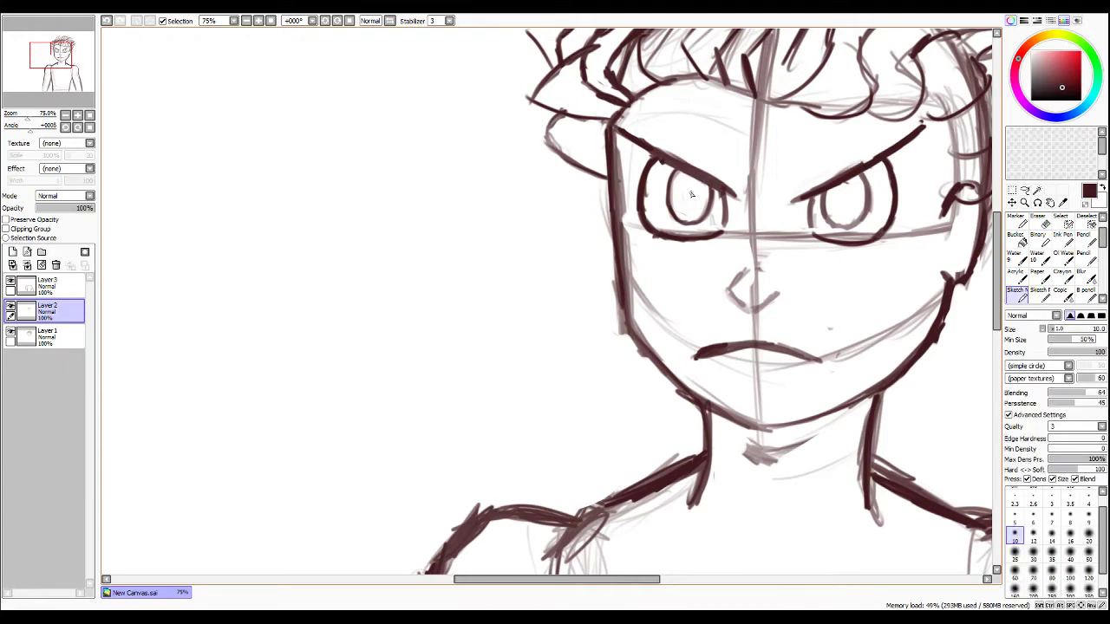
drag(691, 194, 693, 200)
drag(842, 199, 853, 201)
Undo the stroke on the right eye's upper side and add short lashes at the lower outer corners of both eyes.
drag(890, 160, 896, 163)
key(ctrl+z)
key(ctrl+z)
mouse_move(872, 240)
mouse_down()
mouse_move(893, 244)
mouse_move(903, 232)
mouse_up()
mouse_move(641, 209)
mouse_down()
mouse_move(627, 213)
mouse_move(635, 238)
mouse_up()
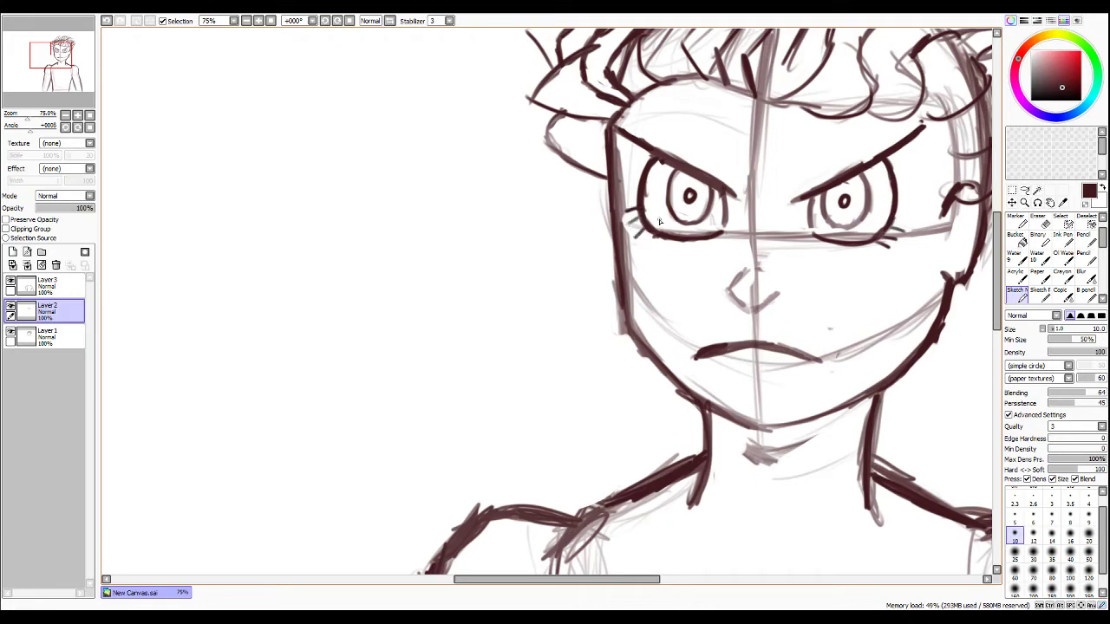
Erase the short lashes and draw thick pointed wedges at the lower outer corners of both eyes.
key(e)
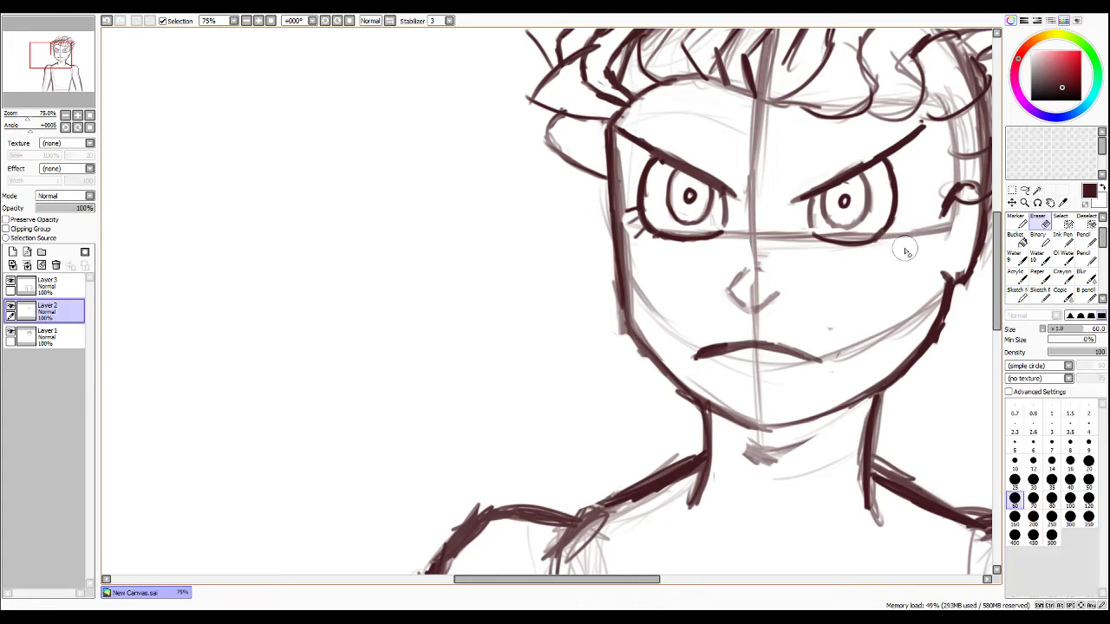
key(e)
mouse_move(872, 242)
mouse_down()
mouse_move(908, 210)
mouse_move(898, 226)
mouse_up()
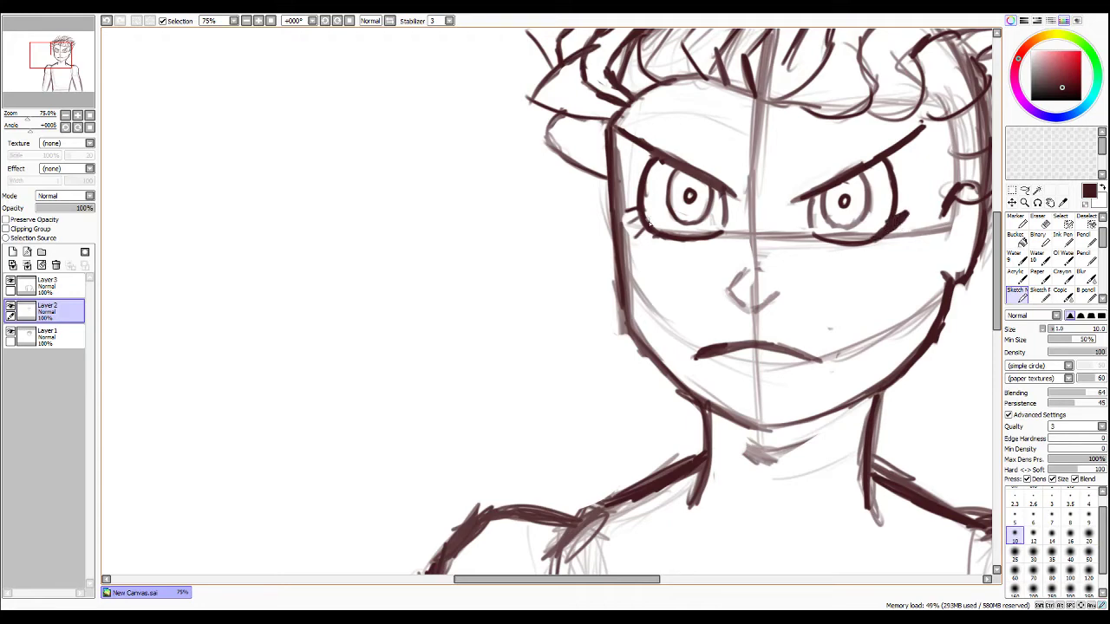
mouse_move(648, 229)
mouse_down()
mouse_move(626, 201)
mouse_move(645, 241)
mouse_move(637, 238)
mouse_up()
key(e)
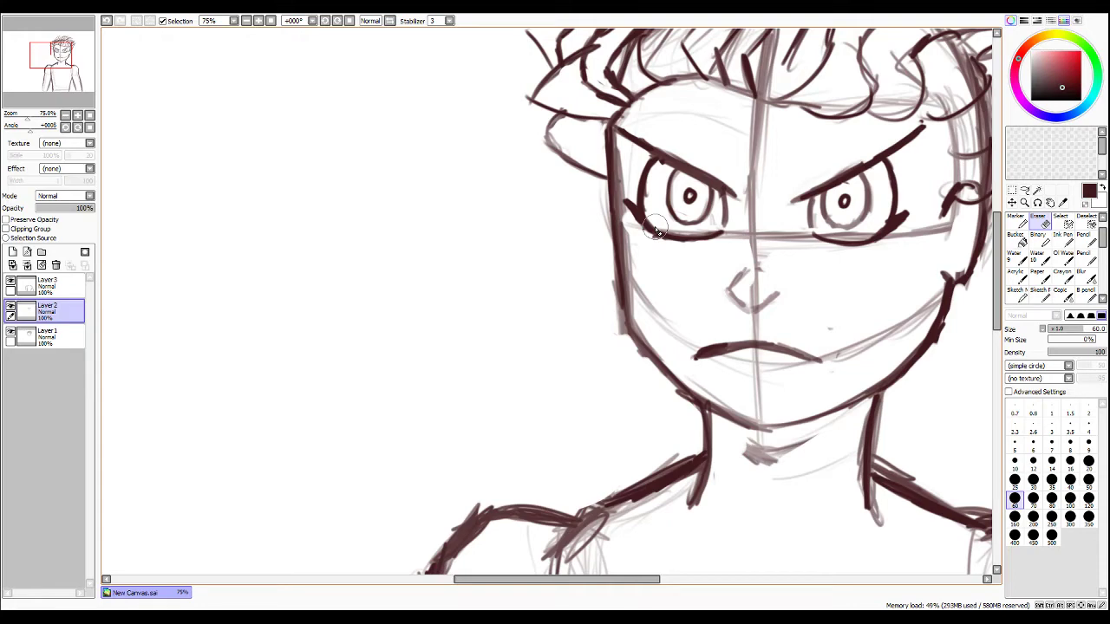
Darken the inner corners of both eyes with short pointed strokes below the eyebrows.
key(e)
mouse_move(813, 201)
mouse_down()
mouse_move(804, 213)
mouse_move(813, 201)
mouse_up()
drag(721, 189, 738, 217)
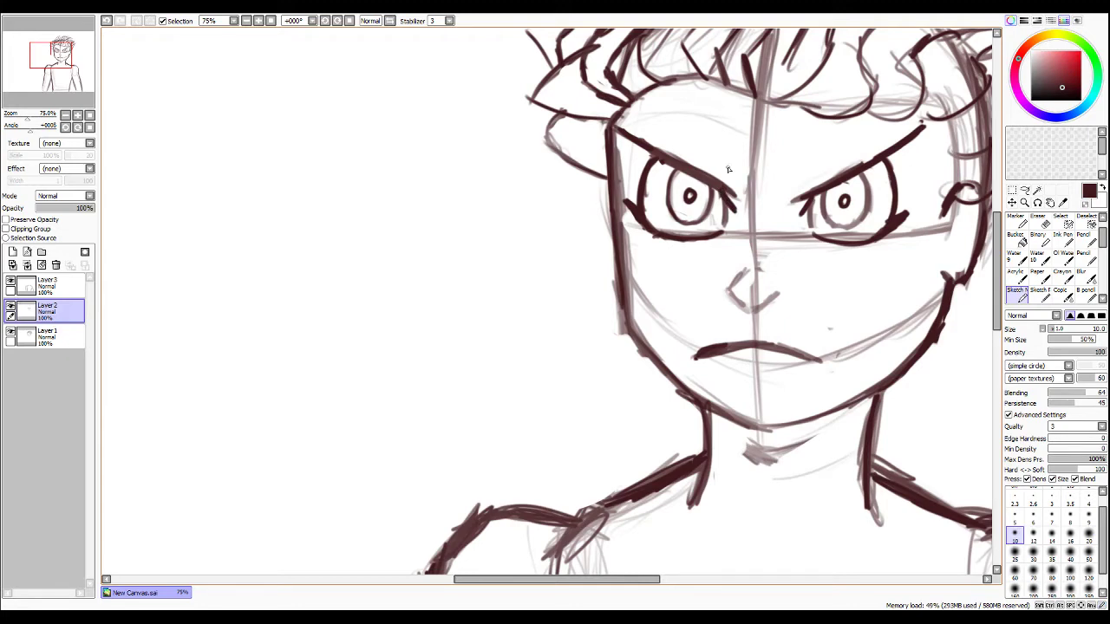
Erase both eyes and eyebrows on Layer 2, and sketch a large round right eye resting on the horizontal guide line.
key(e)
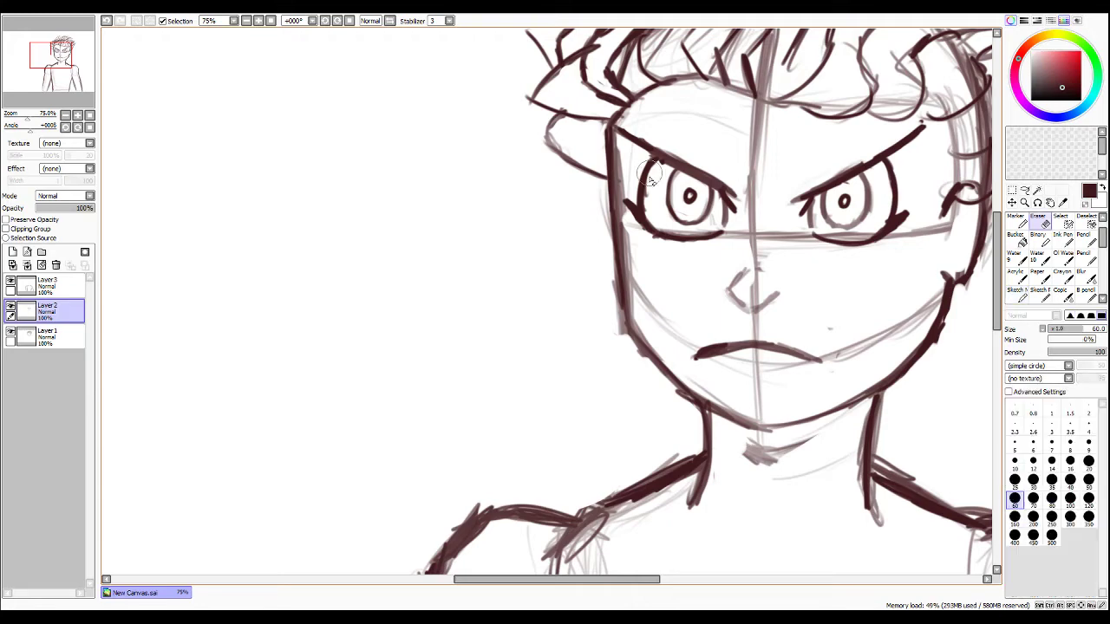
mouse_move(655, 179)
mouse_down()
mouse_move(634, 214)
mouse_move(638, 155)
mouse_move(619, 135)
mouse_move(664, 167)
mouse_move(662, 207)
mouse_move(653, 169)
mouse_move(670, 215)
mouse_move(715, 226)
mouse_move(734, 123)
mouse_move(800, 204)
mouse_move(808, 244)
mouse_move(814, 183)
mouse_move(833, 241)
mouse_move(865, 269)
mouse_move(856, 211)
mouse_move(871, 148)
mouse_move(896, 177)
mouse_move(928, 115)
mouse_up()
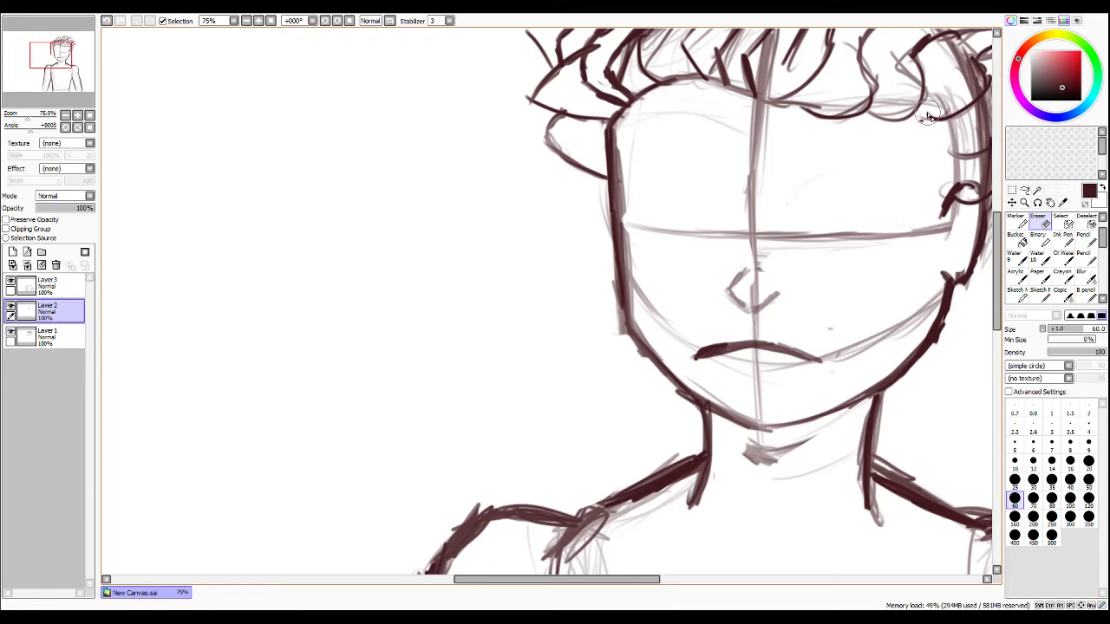
key(n)
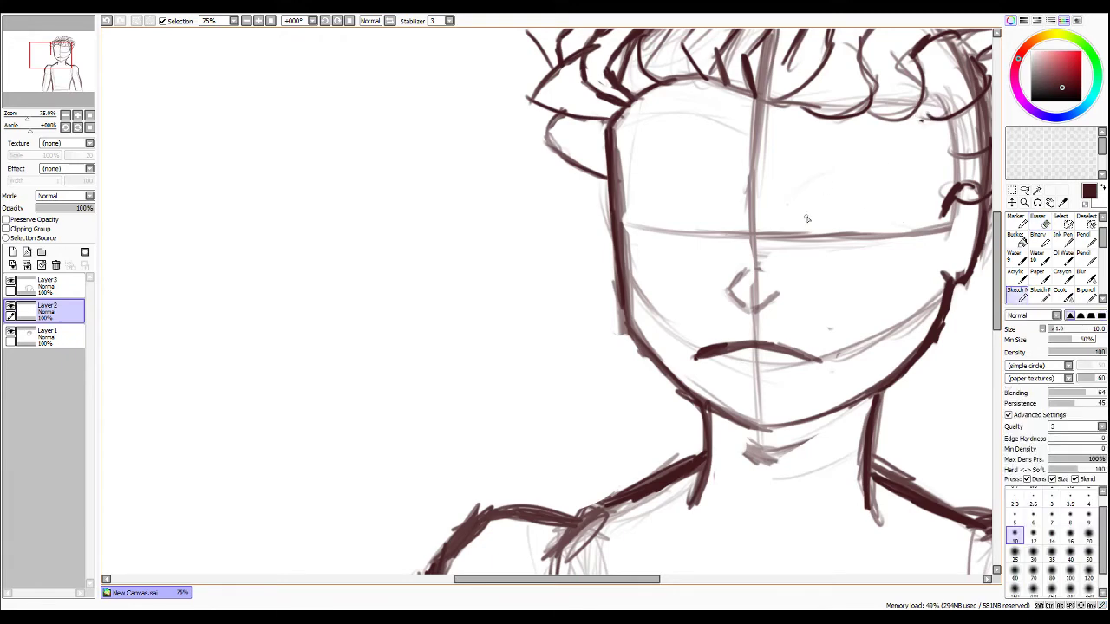
mouse_move(809, 235)
mouse_down()
mouse_move(828, 180)
mouse_move(858, 167)
mouse_move(891, 192)
mouse_move(860, 161)
mouse_move(834, 165)
mouse_move(808, 233)
mouse_move(886, 232)
mouse_move(850, 235)
mouse_move(897, 219)
mouse_move(893, 170)
mouse_up()
mouse_move(879, 236)
mouse_down()
mouse_move(895, 169)
mouse_move(846, 152)
mouse_move(866, 157)
mouse_move(821, 164)
mouse_move(804, 209)
mouse_up()
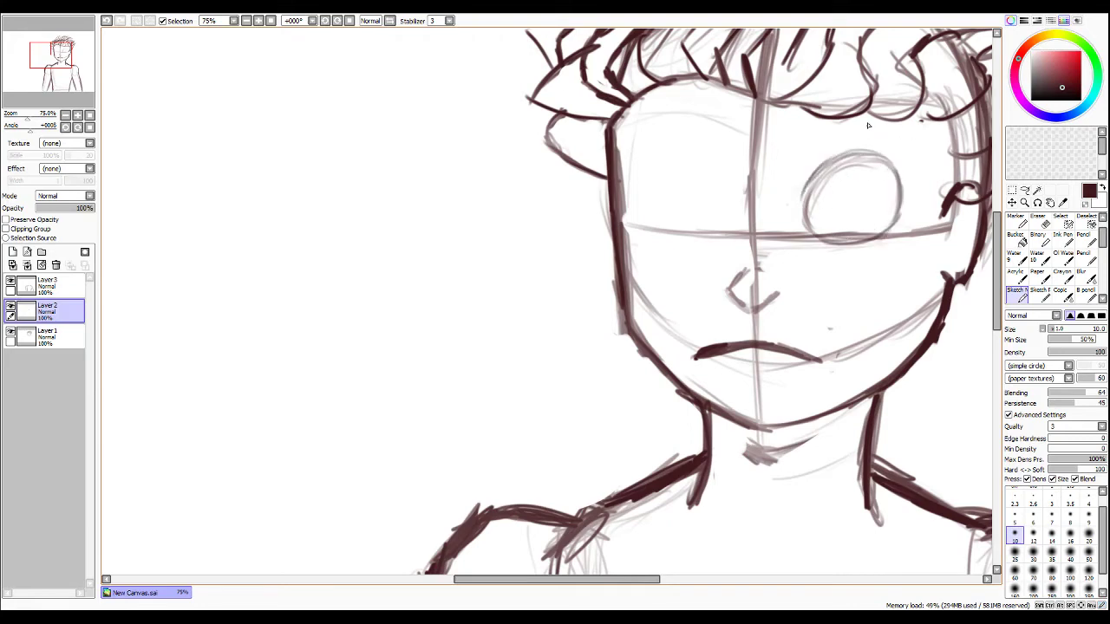
mouse_move(833, 158)
mouse_down()
mouse_move(800, 195)
mouse_move(828, 158)
mouse_move(885, 154)
mouse_up()
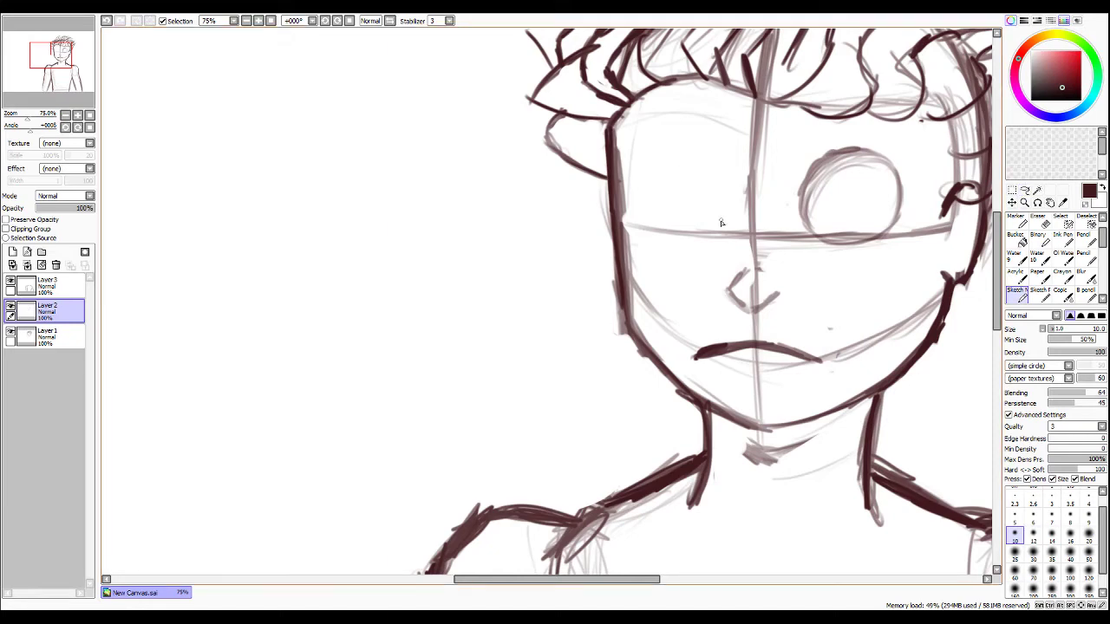
Sketch a tall oval left eye resting on the horizontal guide line, matching the right eye's height.
mouse_move(719, 229)
mouse_down()
mouse_move(713, 169)
mouse_move(690, 142)
mouse_up()
mouse_move(694, 144)
mouse_down()
mouse_move(667, 143)
mouse_move(696, 148)
mouse_move(657, 141)
mouse_move(665, 147)
mouse_move(650, 160)
mouse_move(644, 149)
mouse_move(695, 150)
mouse_move(726, 194)
mouse_up()
mouse_move(706, 156)
mouse_down()
mouse_move(724, 201)
mouse_move(727, 184)
mouse_move(711, 234)
mouse_move(726, 218)
mouse_move(709, 239)
mouse_move(683, 241)
mouse_move(698, 243)
mouse_move(651, 230)
mouse_move(639, 207)
mouse_move(645, 153)
mouse_move(640, 166)
mouse_move(671, 139)
mouse_move(654, 152)
mouse_move(677, 140)
mouse_move(707, 156)
mouse_move(668, 143)
mouse_move(692, 148)
mouse_move(724, 213)
mouse_move(736, 156)
mouse_move(716, 232)
mouse_move(674, 243)
mouse_up()
Darken the outlines of the right and left eyes with repeated strokes around each oval.
mouse_move(812, 178)
mouse_down()
mouse_move(801, 189)
mouse_move(806, 224)
mouse_move(853, 246)
mouse_move(814, 242)
mouse_move(877, 232)
mouse_move(894, 203)
mouse_up()
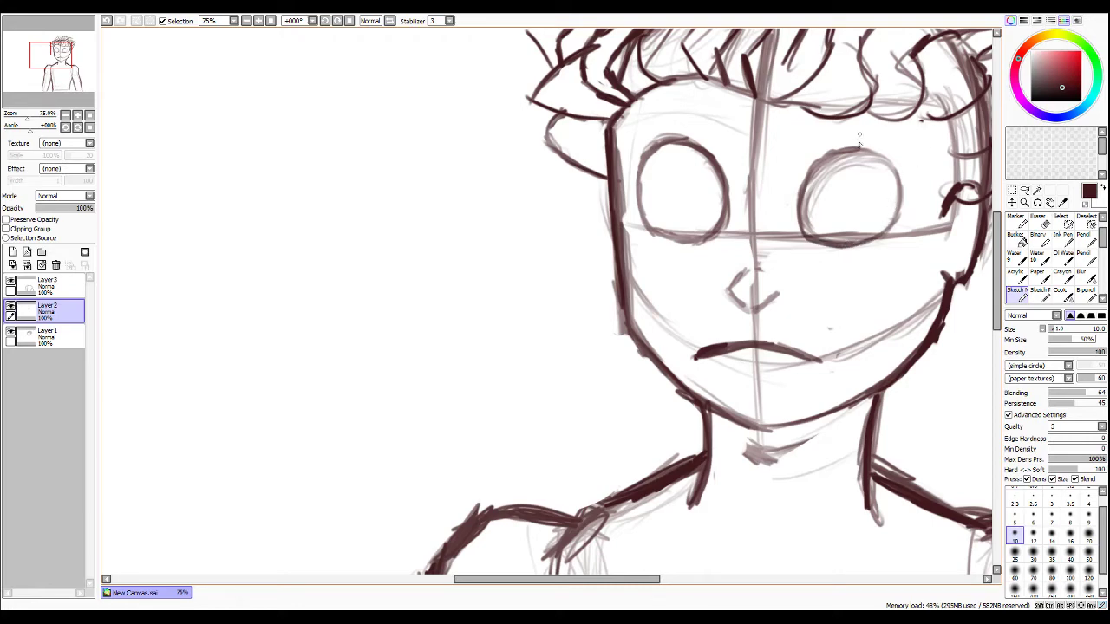
drag(820, 161, 802, 195)
mouse_move(851, 155)
mouse_down()
mouse_move(814, 167)
mouse_move(857, 148)
mouse_up()
mouse_move(849, 150)
mouse_down()
mouse_move(865, 149)
mouse_move(827, 164)
mouse_move(881, 158)
mouse_move(872, 154)
mouse_move(891, 170)
mouse_move(894, 227)
mouse_up()
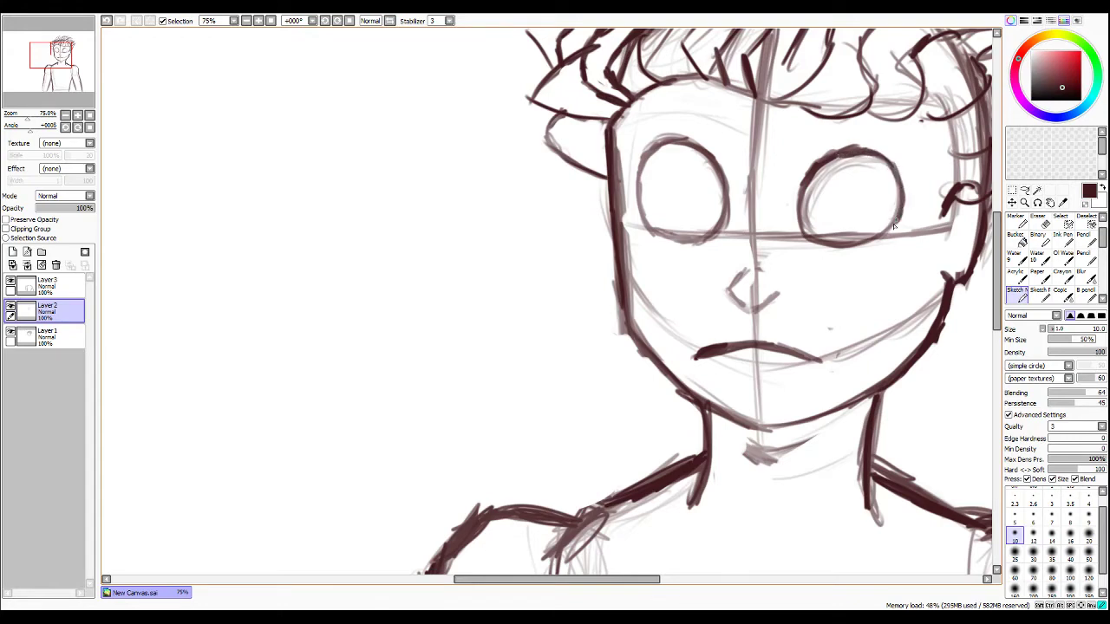
mouse_move(898, 186)
mouse_down()
mouse_move(886, 236)
mouse_move(888, 226)
mouse_move(862, 248)
mouse_up()
mouse_move(642, 160)
mouse_down()
mouse_move(668, 144)
mouse_move(655, 143)
mouse_move(650, 150)
mouse_move(696, 150)
mouse_move(675, 138)
mouse_move(725, 185)
mouse_up()
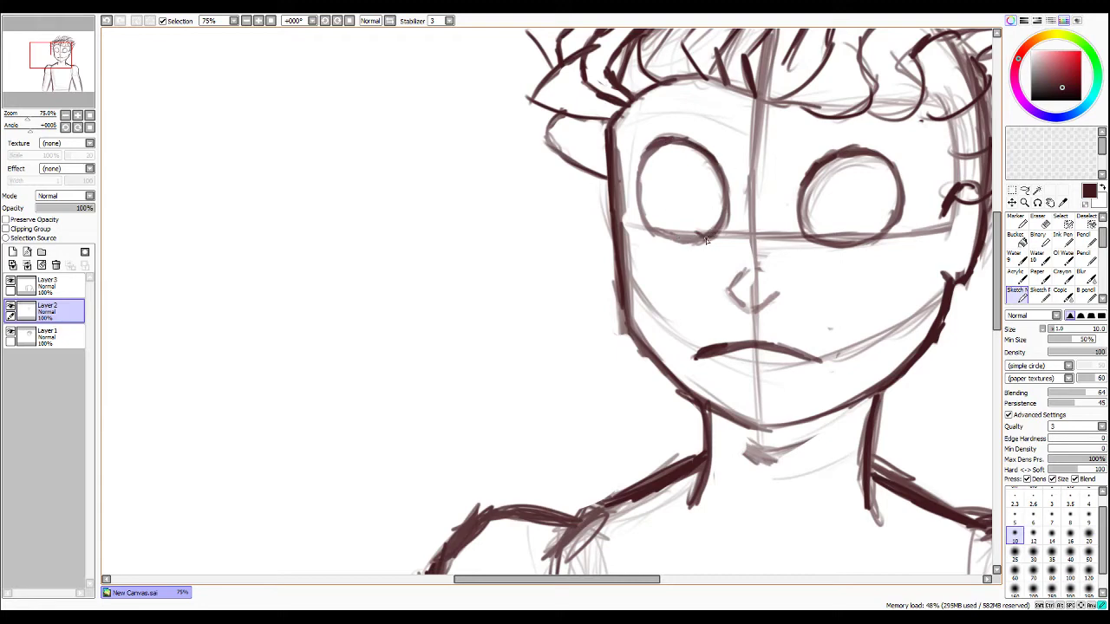
mouse_move(706, 240)
mouse_down()
mouse_move(663, 237)
mouse_move(691, 240)
mouse_move(646, 222)
mouse_move(646, 171)
mouse_up()
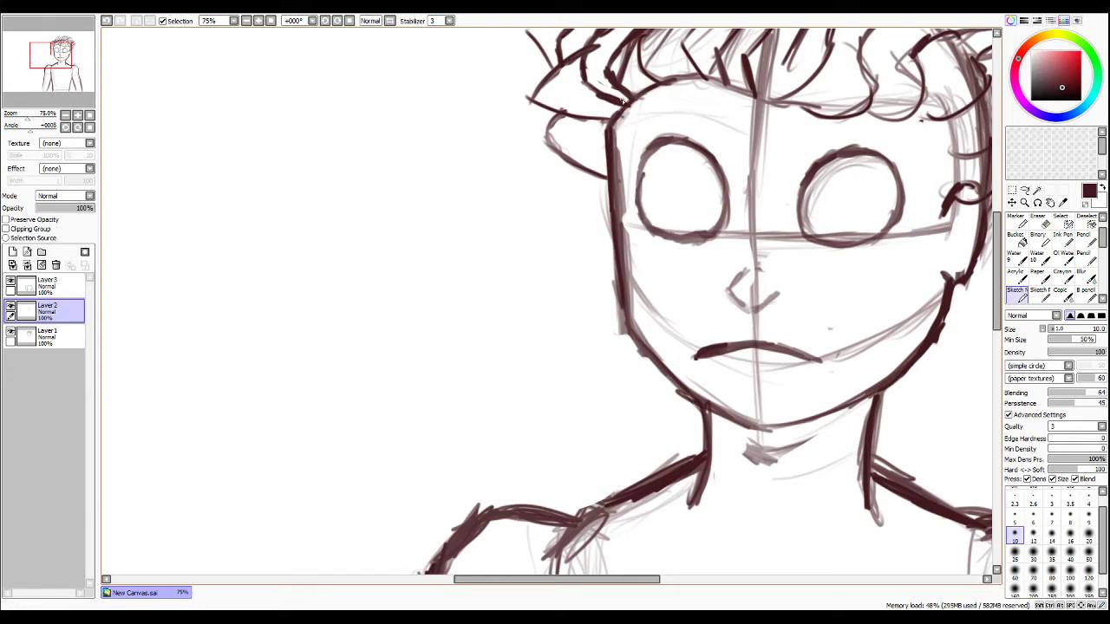
Lasso the left eye on Layer 2, lower its upper edge slightly with Free Deform, apply it and deselect.
click(1025, 190)
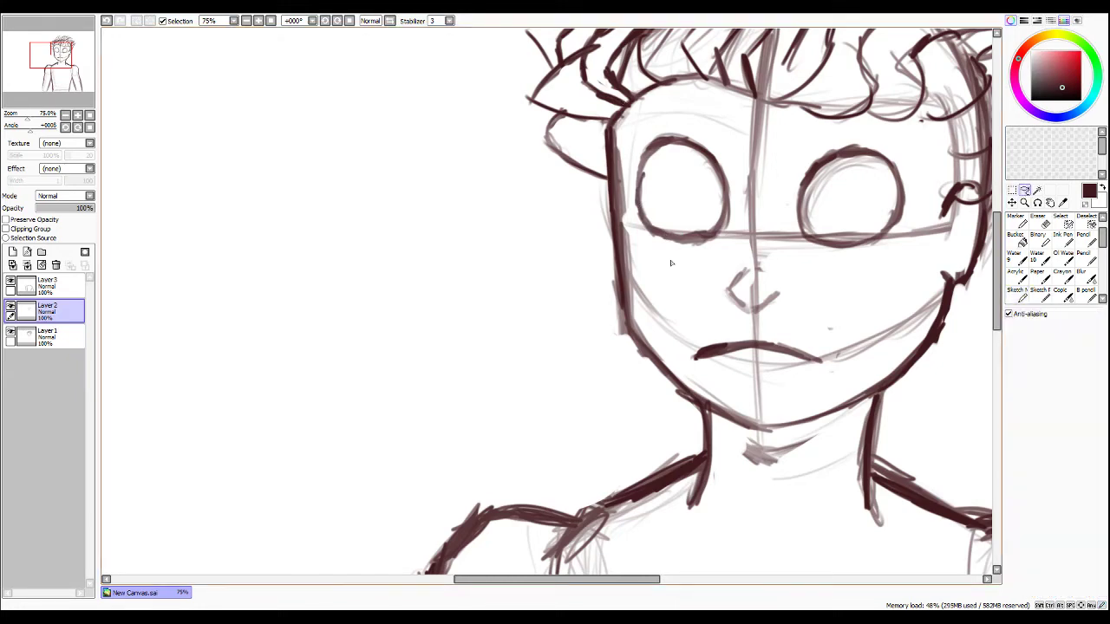
mouse_move(689, 260)
mouse_down()
mouse_move(722, 230)
mouse_move(736, 185)
mouse_move(711, 218)
mouse_move(740, 209)
mouse_move(736, 148)
mouse_move(677, 116)
mouse_move(646, 127)
mouse_move(631, 160)
mouse_move(640, 234)
mouse_move(687, 269)
mouse_move(728, 271)
mouse_up()
key(ctrl+t)
click(1009, 369)
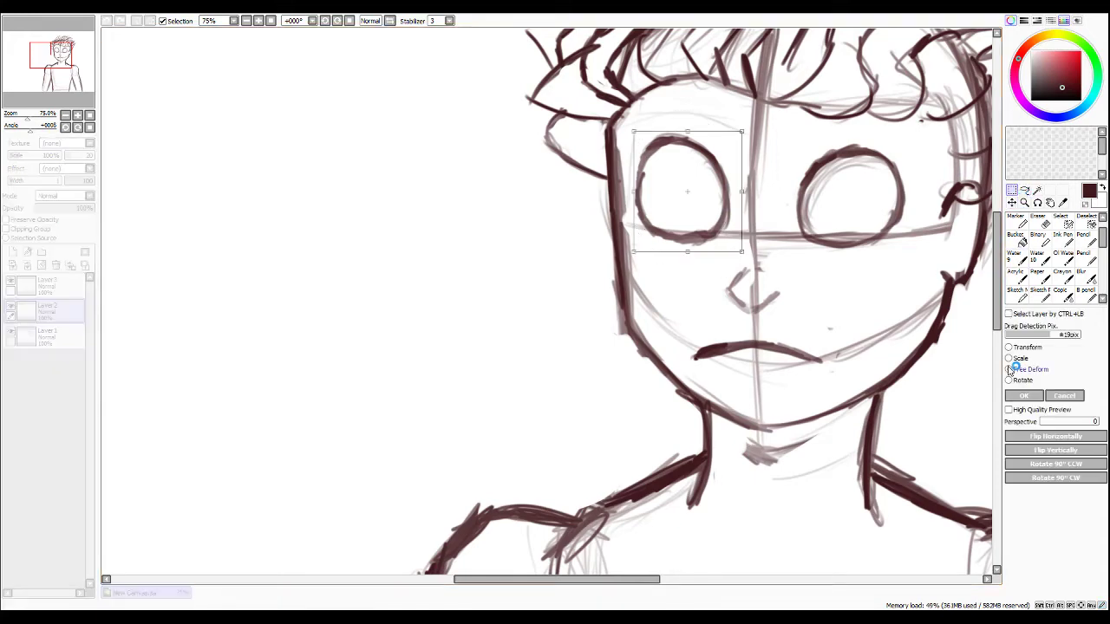
drag(690, 133, 685, 137)
click(1016, 395)
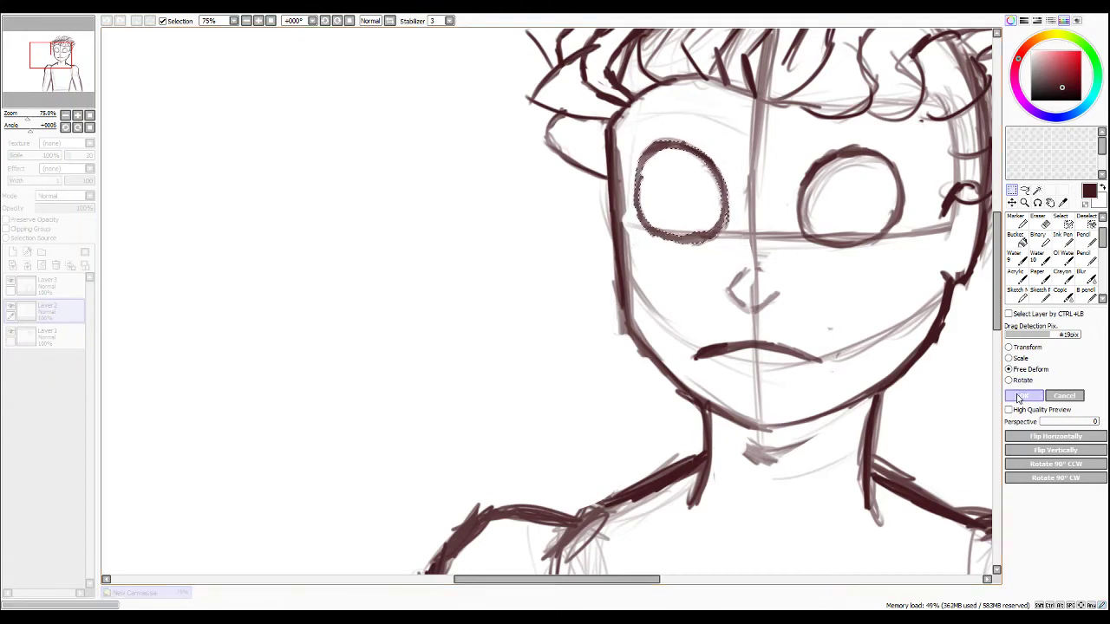
key(ctrl+d)
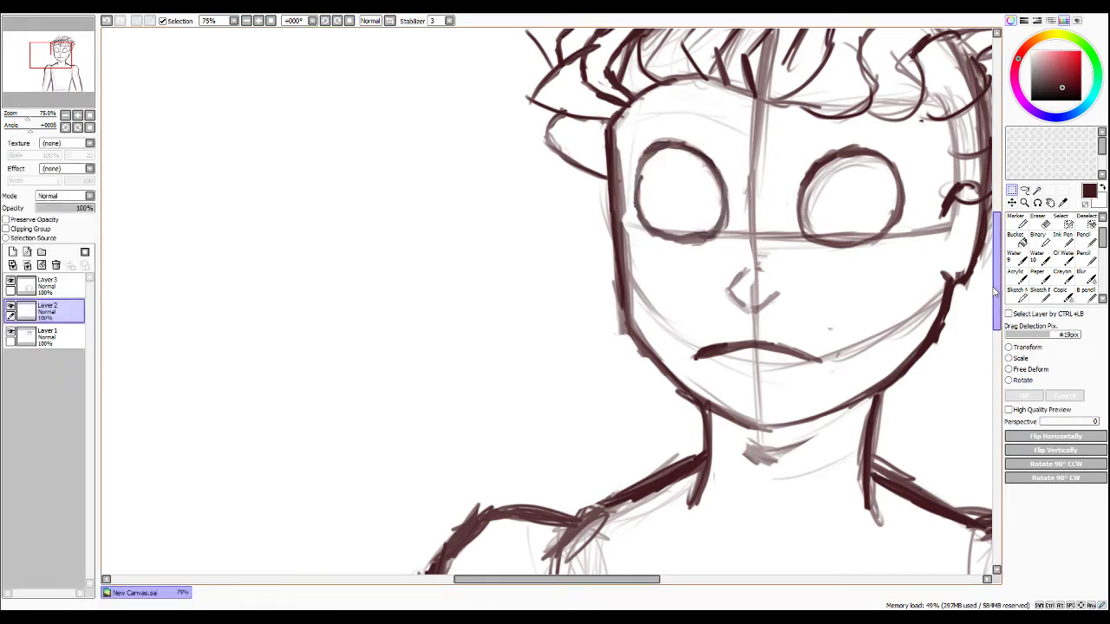
Save the drawing as character doodle.sai.
click(1018, 293)
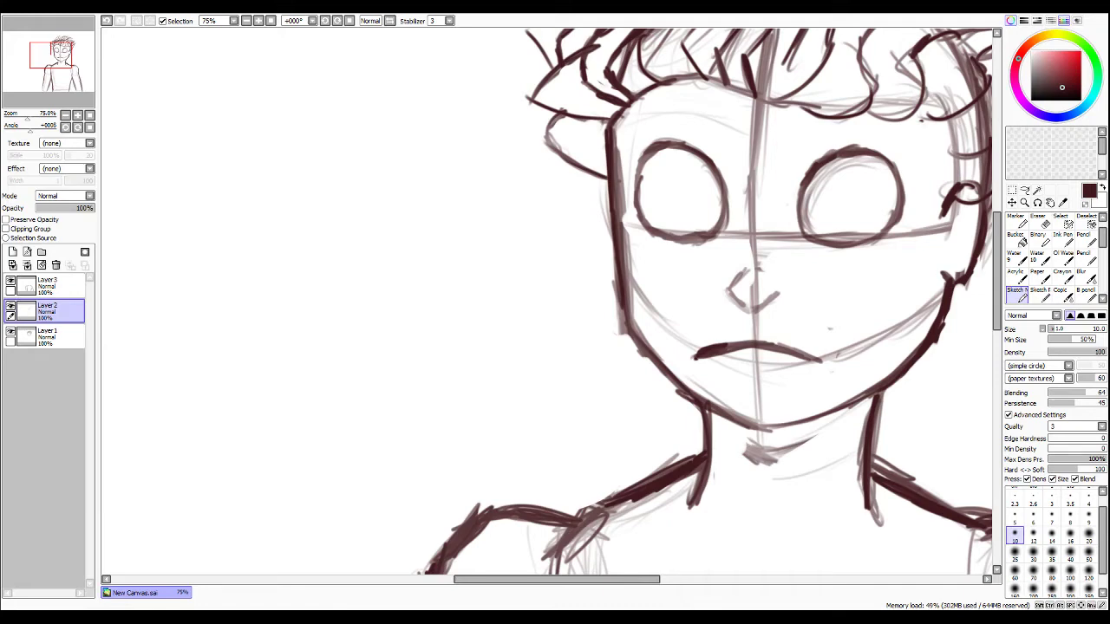
key(Return)
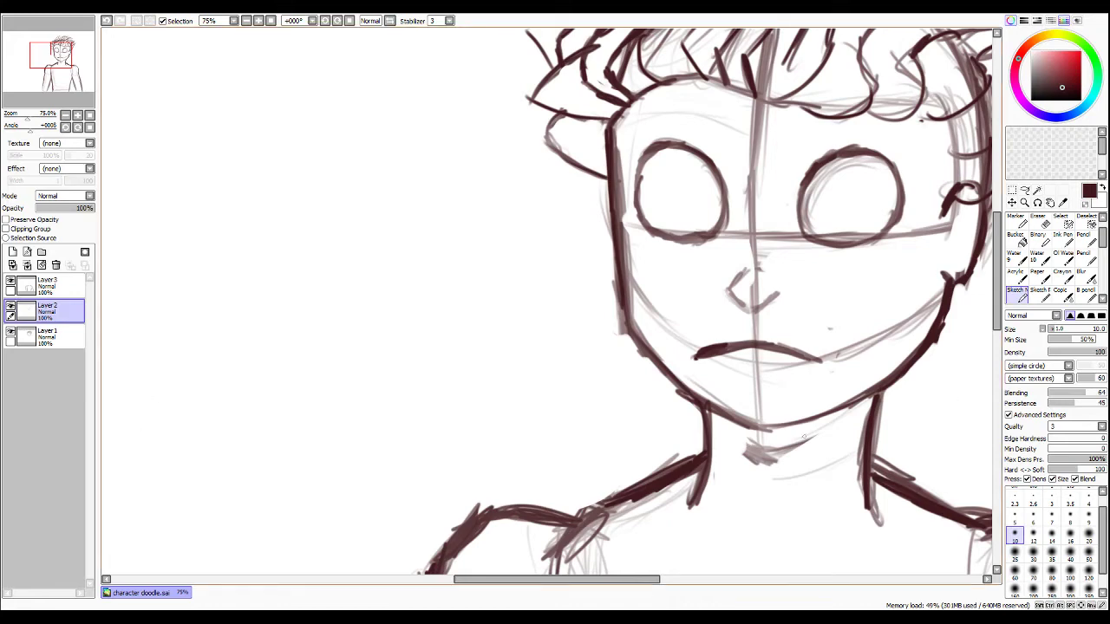
Erase the right neck line on Layer 3 and redraw it curving from the jaw into the shoulder.
scroll(804, 436, down, 2)
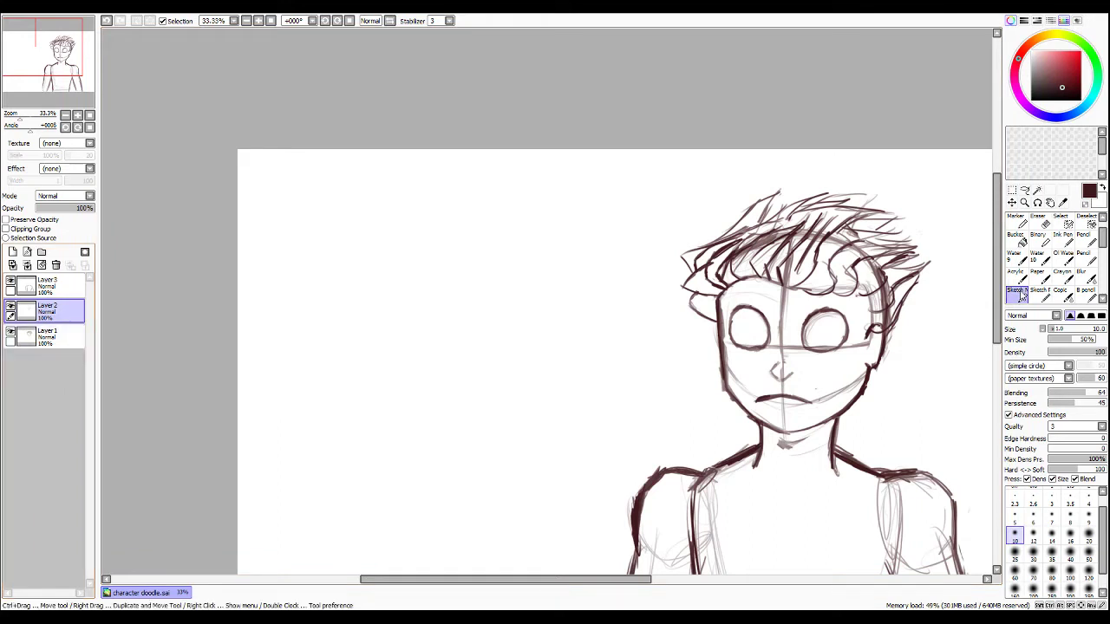
key(e)
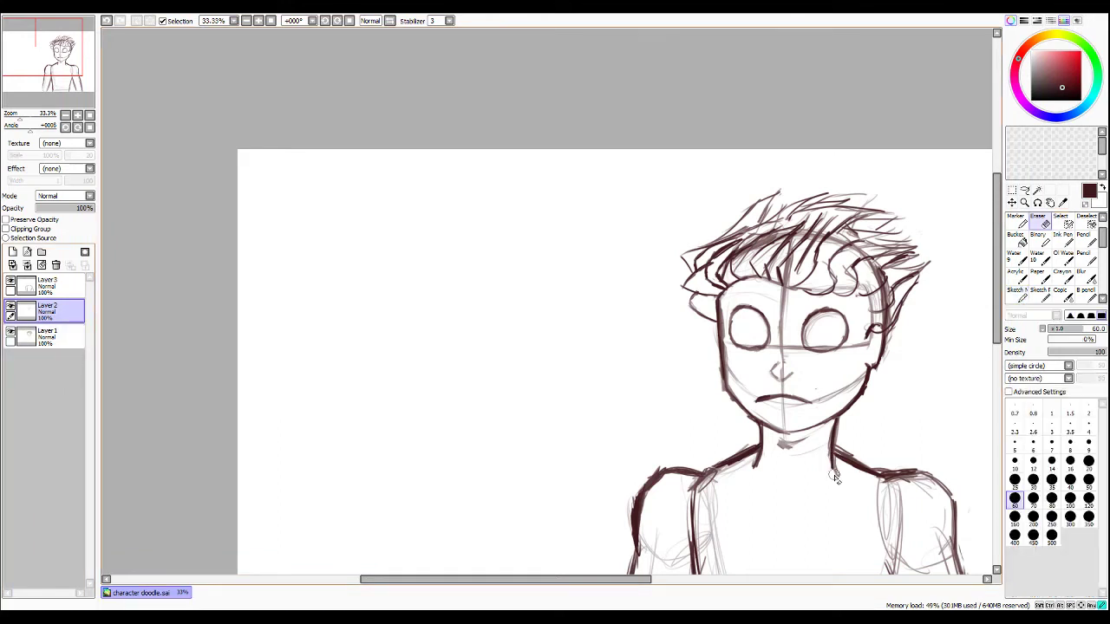
click(56, 286)
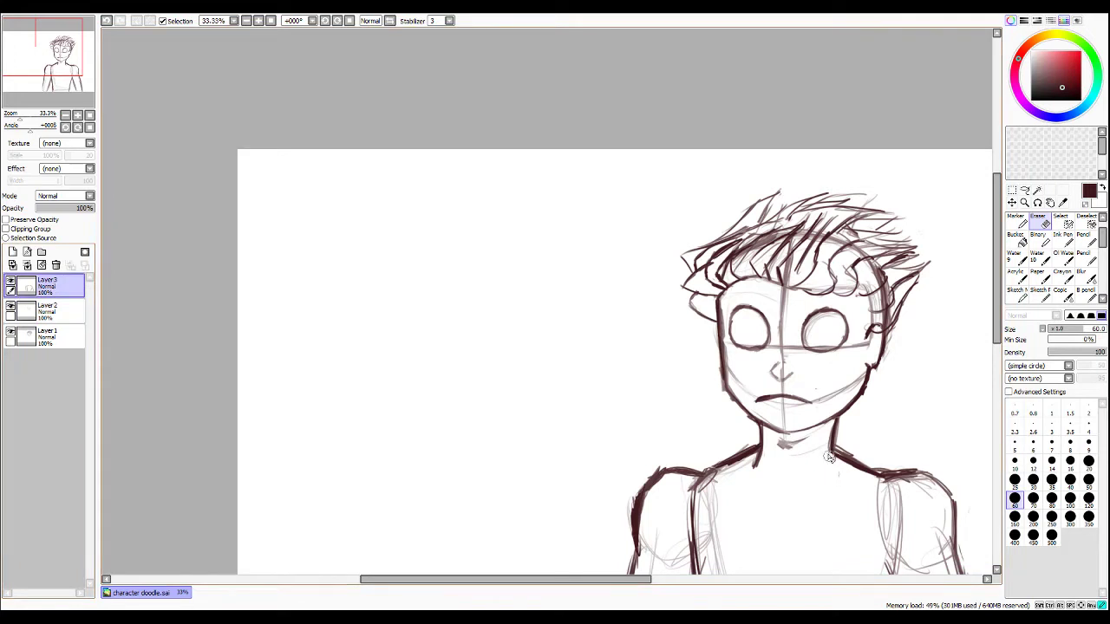
mouse_move(831, 466)
mouse_down()
mouse_move(828, 438)
mouse_move(846, 418)
mouse_up()
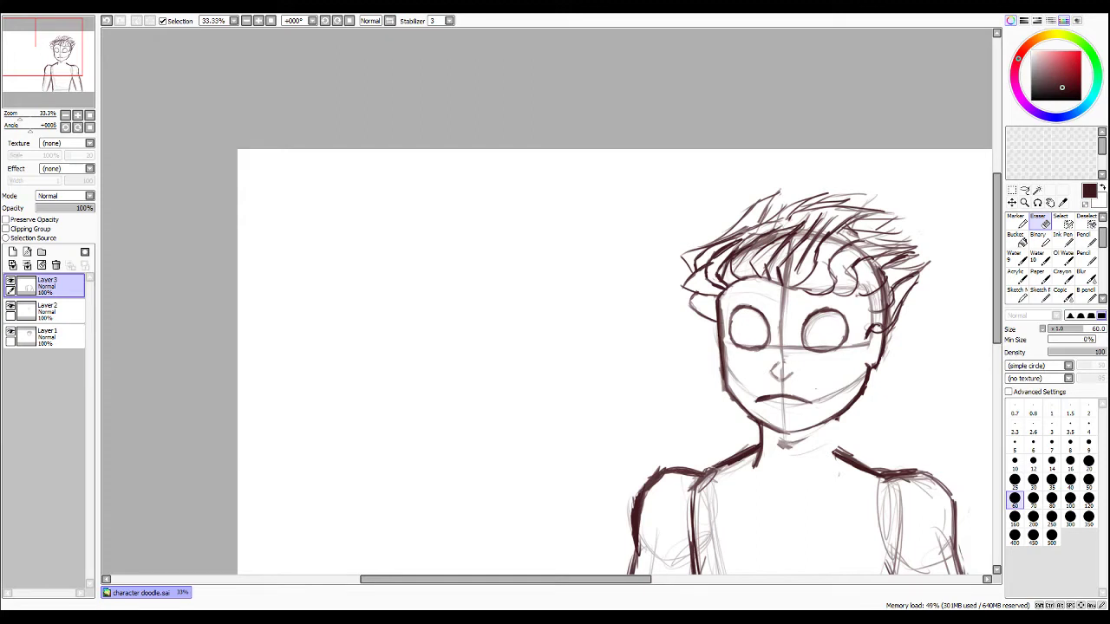
click(1016, 295)
drag(839, 425, 837, 454)
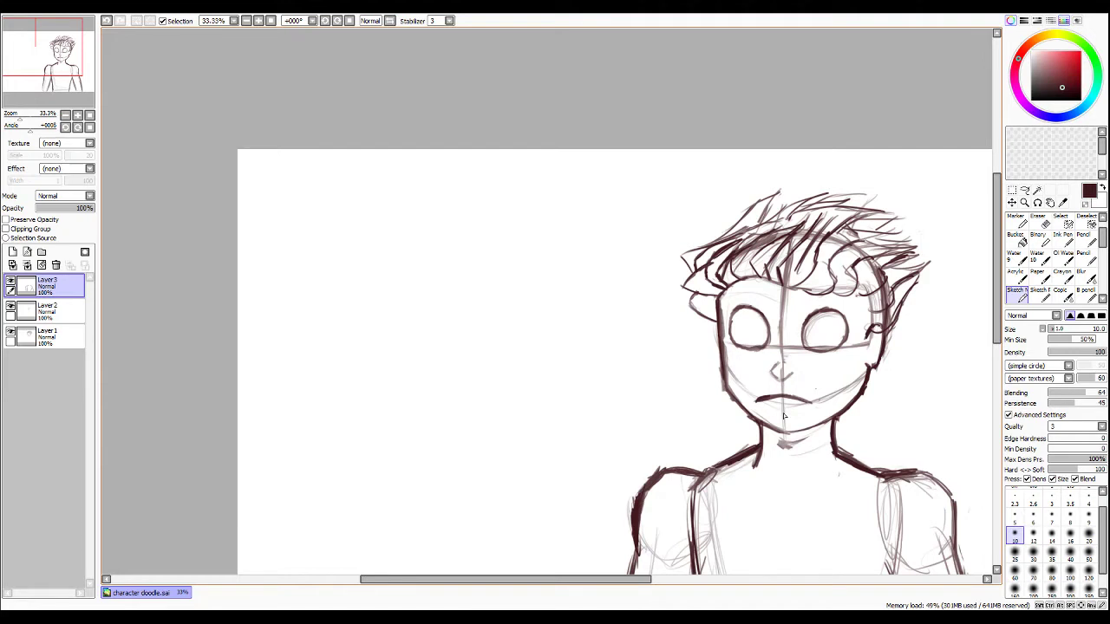
Erase and redraw the left neck line, and sketch two slanted collarbone strokes below the neck.
key(e)
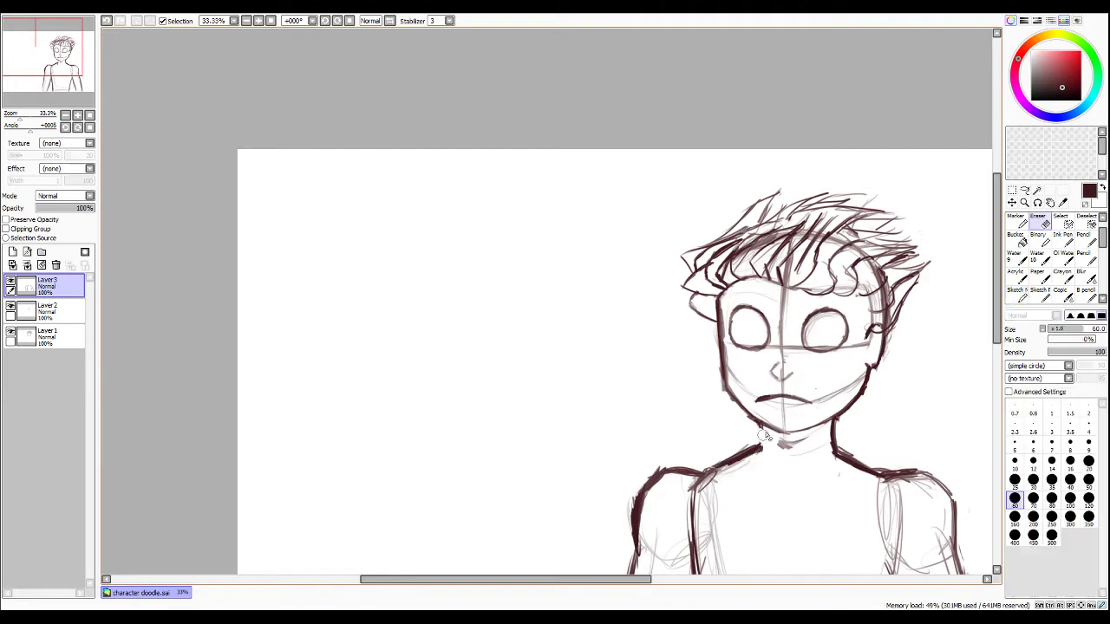
key(e)
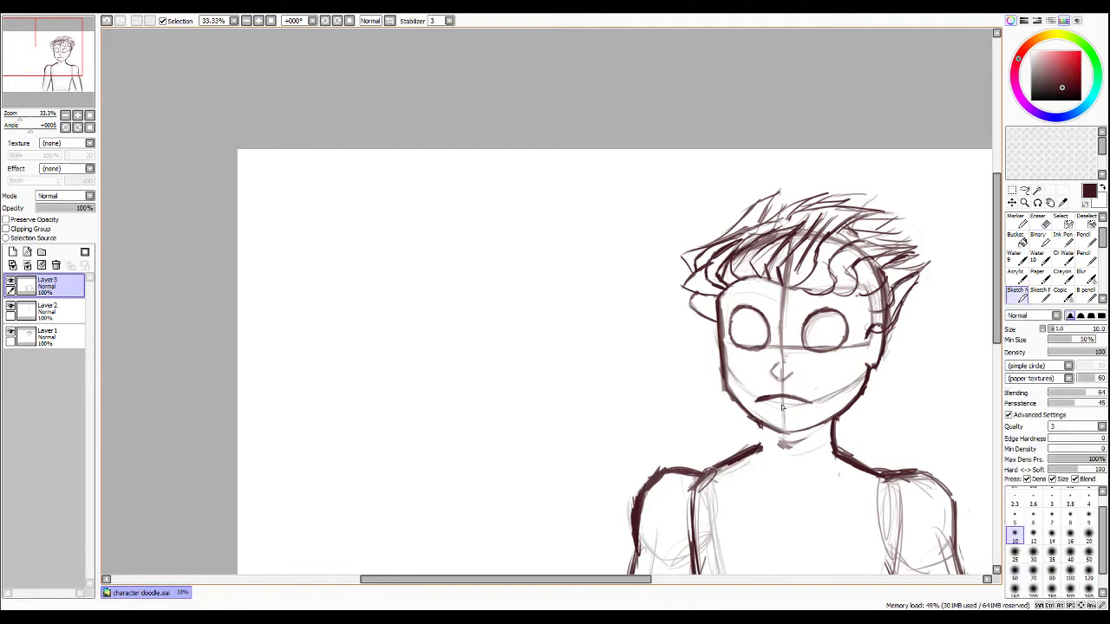
mouse_move(753, 420)
mouse_down()
mouse_move(802, 423)
mouse_move(759, 451)
mouse_move(786, 428)
mouse_move(759, 465)
mouse_move(761, 442)
mouse_move(759, 477)
mouse_up()
mouse_move(781, 437)
mouse_down()
mouse_move(833, 478)
mouse_move(806, 485)
mouse_move(841, 473)
mouse_move(758, 475)
mouse_move(784, 485)
mouse_move(748, 472)
mouse_move(785, 488)
mouse_move(747, 472)
mouse_move(801, 488)
mouse_move(838, 473)
mouse_up()
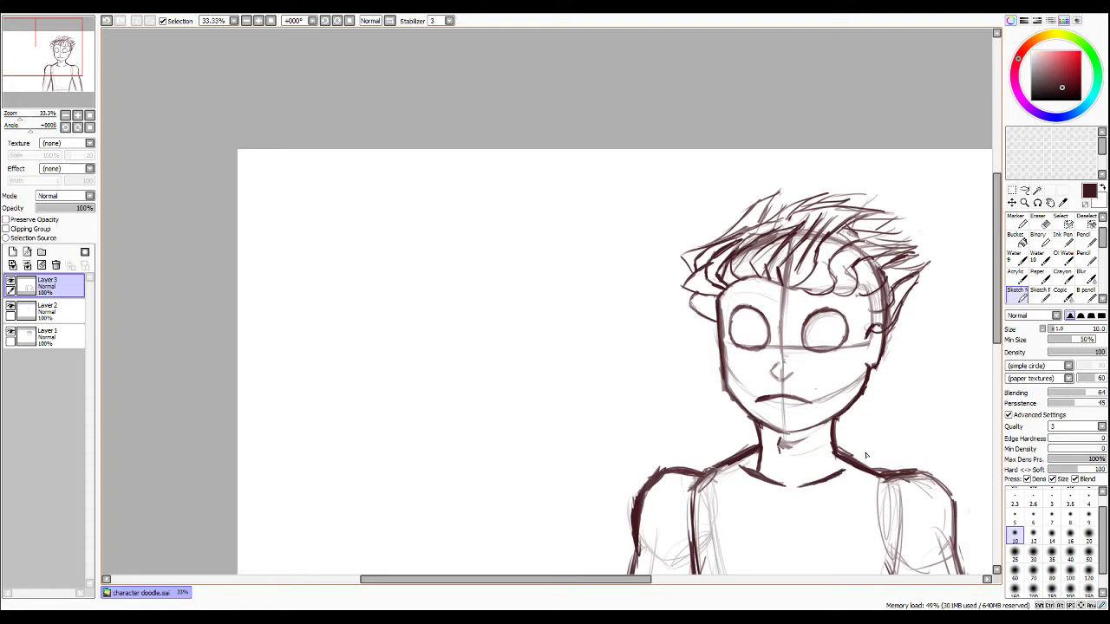
key(e)
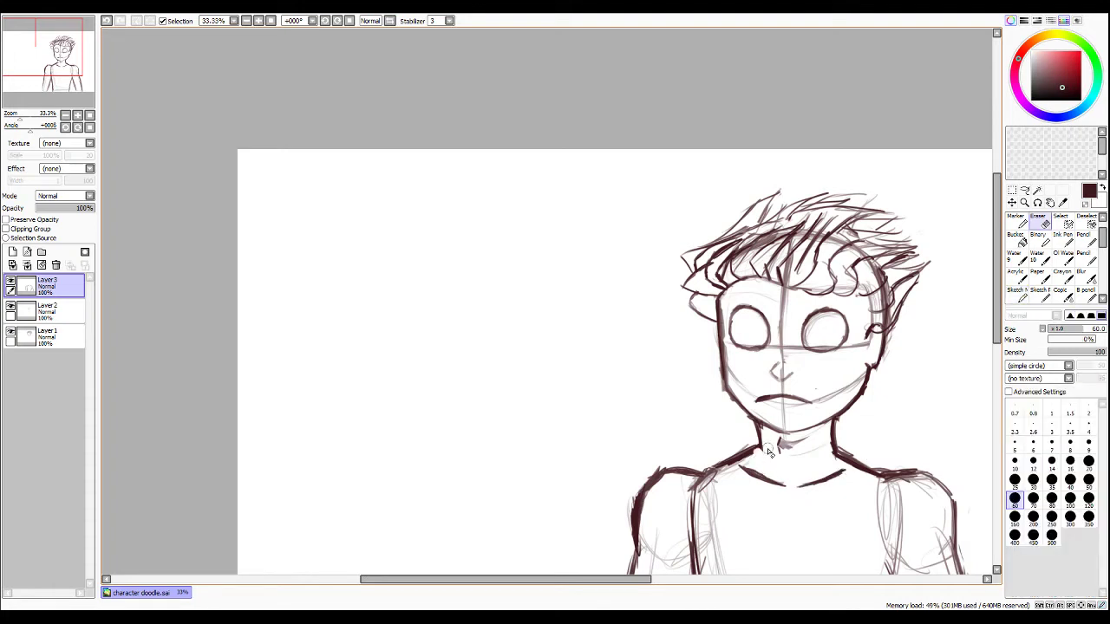
key(e)
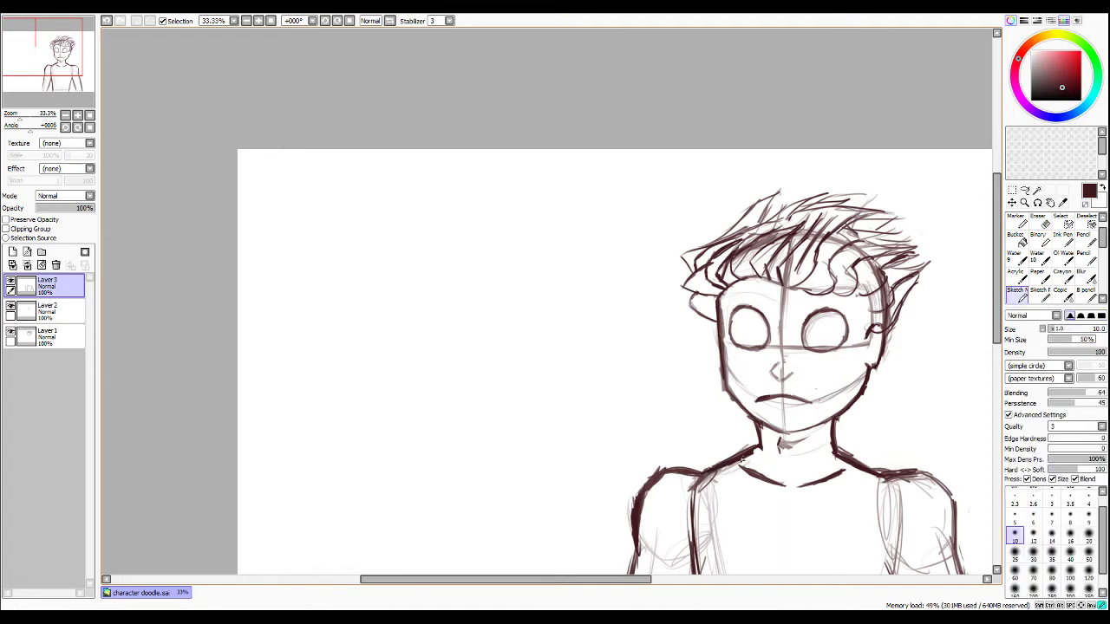
drag(761, 436, 759, 459)
Draw a vertical centre line on the chest and curved pectoral lines from its lower end to both armpits.
scroll(794, 414, down, 3)
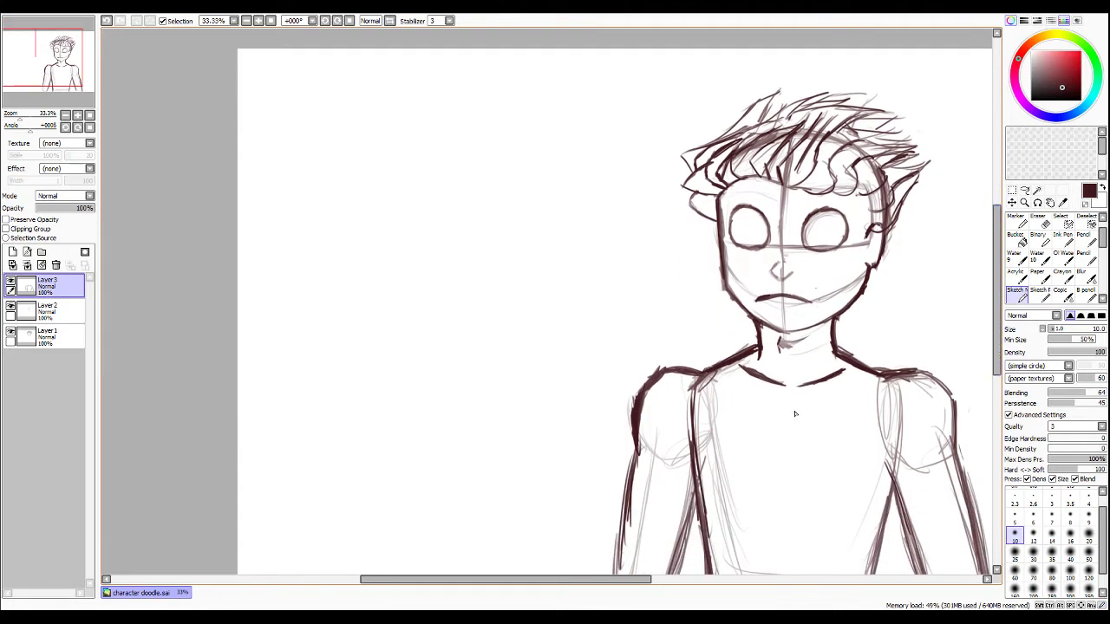
drag(794, 400, 789, 465)
drag(793, 468, 871, 472)
mouse_move(788, 468)
mouse_down()
mouse_move(714, 478)
mouse_move(762, 474)
mouse_up()
drag(749, 476, 864, 479)
mouse_move(795, 469)
mouse_down()
mouse_move(876, 476)
mouse_move(856, 477)
mouse_move(895, 463)
mouse_up()
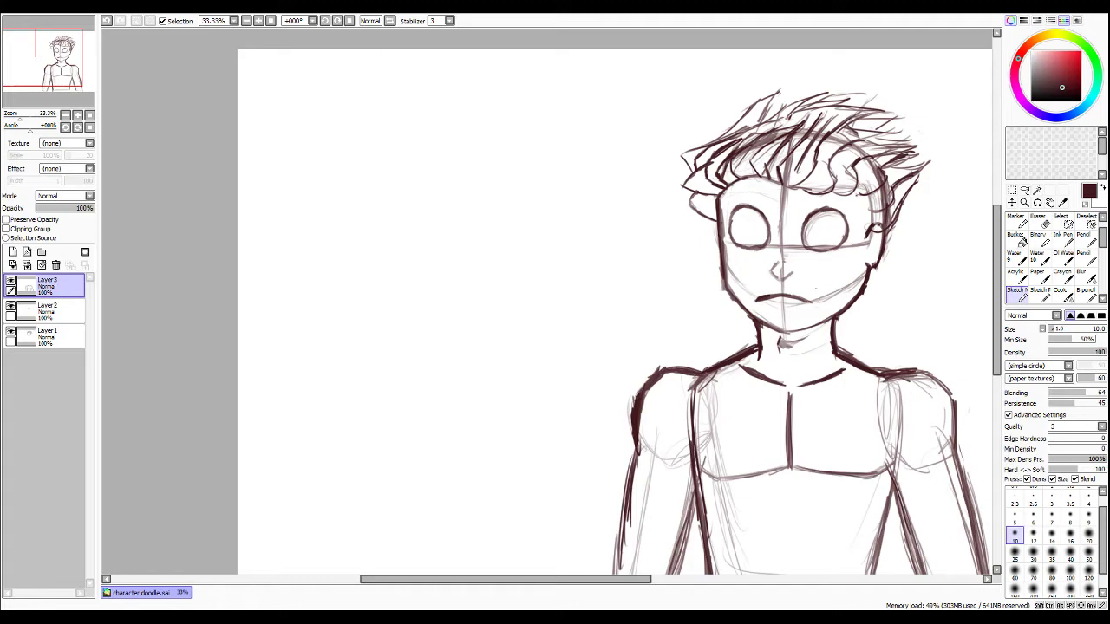
Erase the slope between the neck and left shoulder and redraw it down into the armpit line.
key(e)
drag(711, 373, 733, 357)
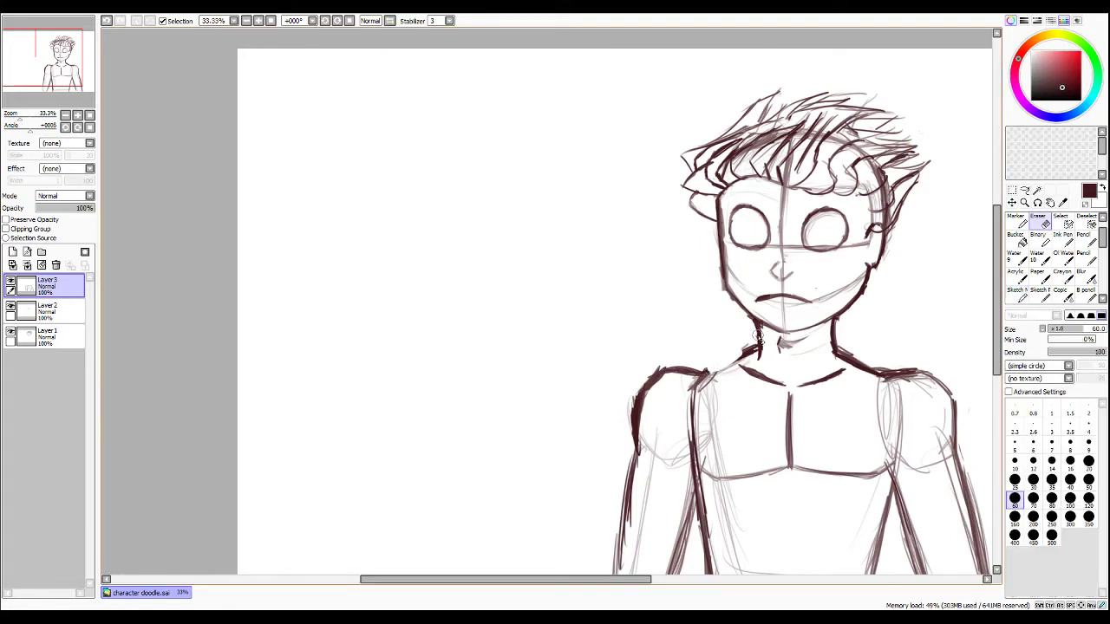
key(e)
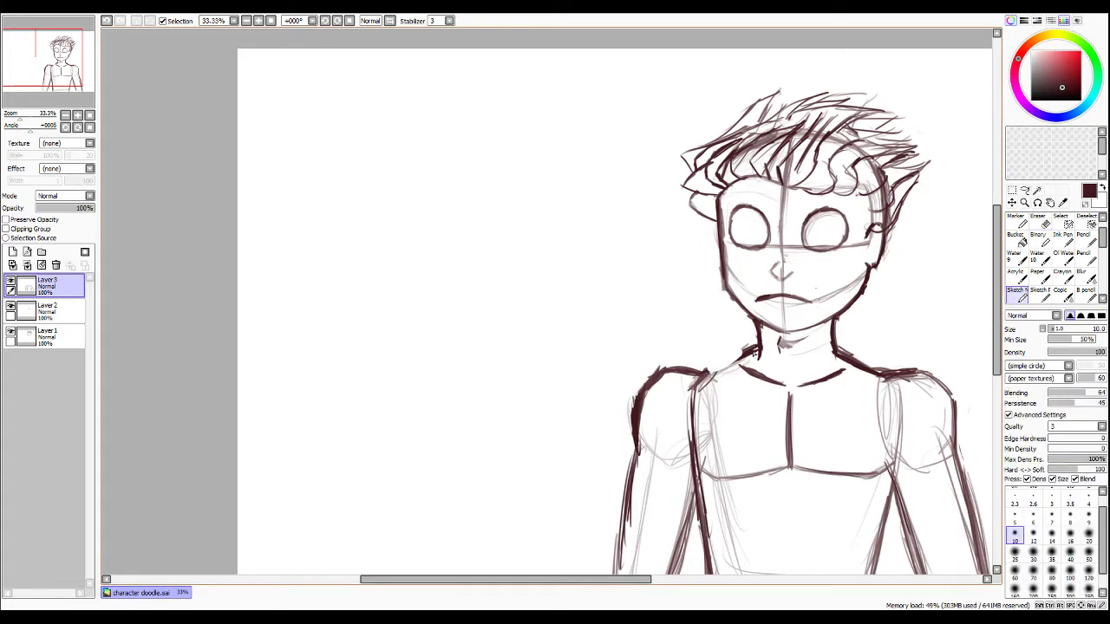
mouse_move(716, 372)
mouse_down()
mouse_move(756, 349)
mouse_move(710, 373)
mouse_move(695, 440)
mouse_up()
Erase the left shoulder's upper contour and redraw it with a flatter slope to the upper arm.
key(e)
mouse_move(698, 375)
mouse_down()
mouse_move(669, 373)
mouse_move(638, 401)
mouse_up()
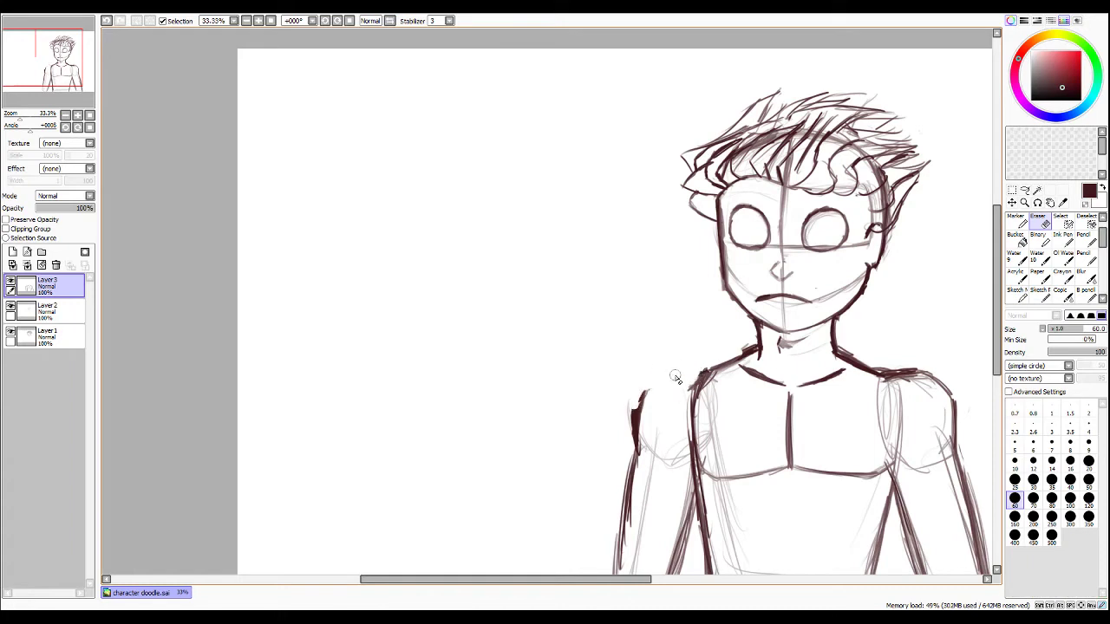
key(n)
mouse_move(700, 374)
mouse_down()
mouse_move(648, 394)
mouse_move(693, 380)
mouse_move(644, 397)
mouse_up()
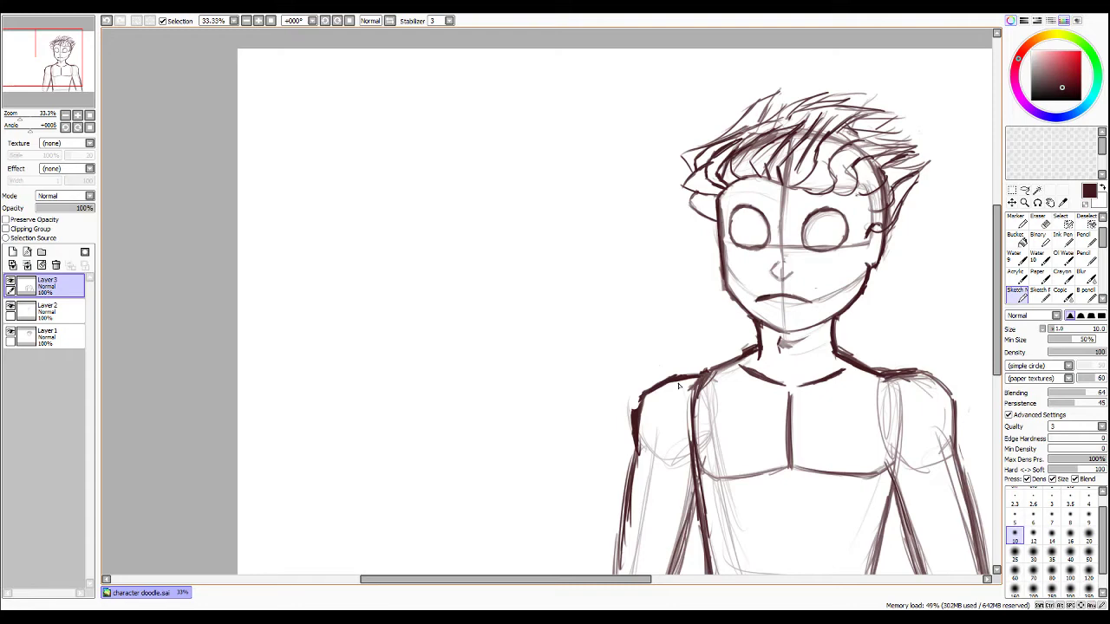
Redraw the right shoulder contour with a tighter slope and erase the old outline outside it.
mouse_move(882, 375)
mouse_down()
mouse_move(937, 392)
mouse_move(918, 382)
mouse_move(952, 432)
mouse_up()
mouse_move(935, 387)
mouse_down()
mouse_move(957, 435)
mouse_move(949, 427)
mouse_move(955, 455)
mouse_up()
key(e)
mouse_move(902, 371)
mouse_down()
mouse_move(941, 381)
mouse_move(962, 448)
mouse_up()
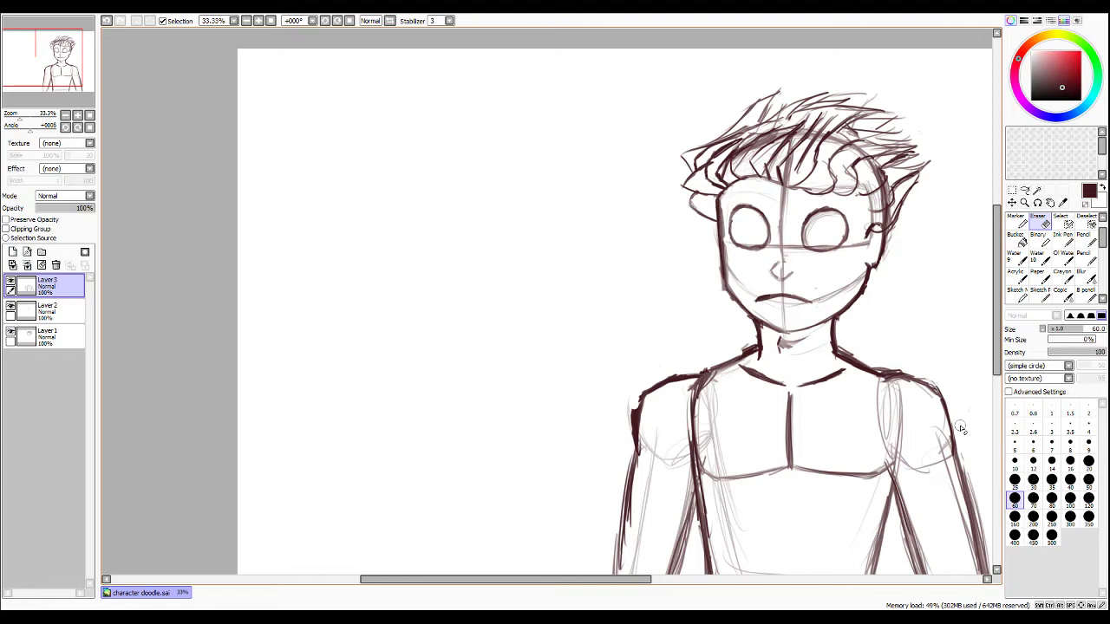
Extend the right shoulder contour into the upper arm, erase the overlap, and redraw the outer arm line.
key(n)
drag(998, 330, 1001, 365)
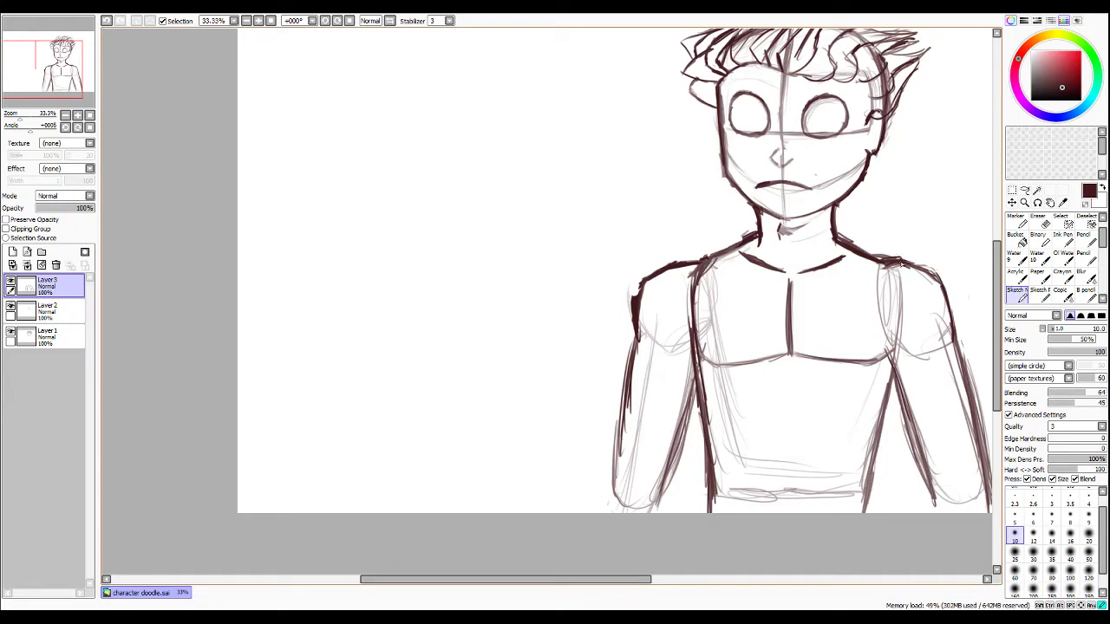
mouse_move(947, 307)
mouse_down()
mouse_move(950, 371)
mouse_move(952, 347)
mouse_move(965, 364)
mouse_up()
key(e)
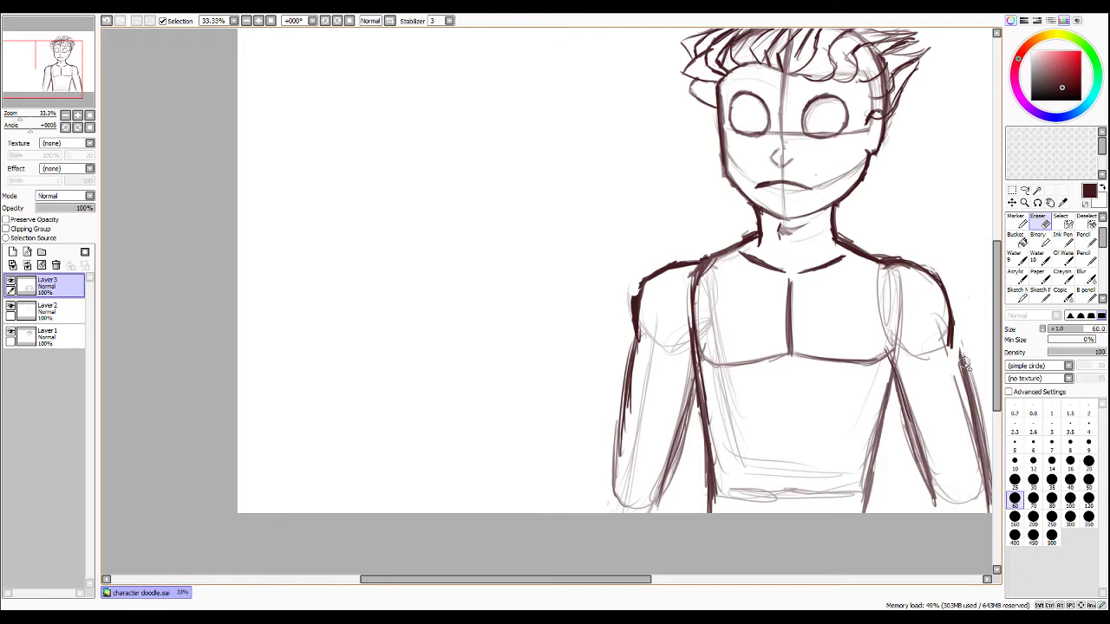
key(e)
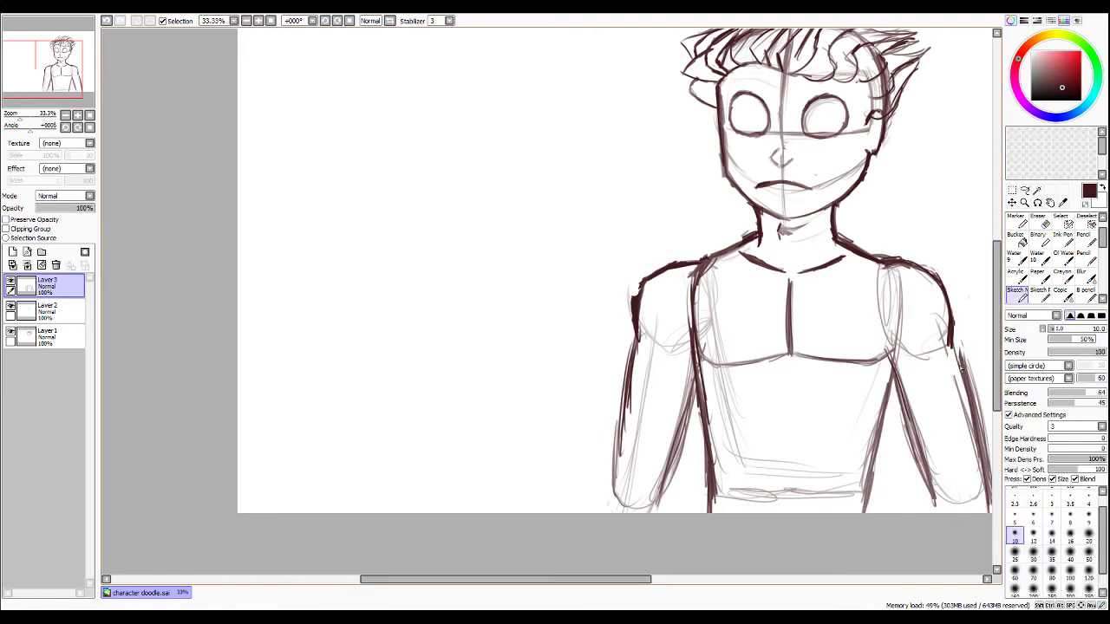
mouse_move(954, 341)
mouse_down()
mouse_move(984, 467)
mouse_move(974, 410)
mouse_up()
Darken the right armpit corner, the left pectoral's lower line, and the line from the left armpit to the shoulder.
mouse_move(873, 367)
mouse_down()
mouse_move(901, 344)
mouse_move(879, 362)
mouse_up()
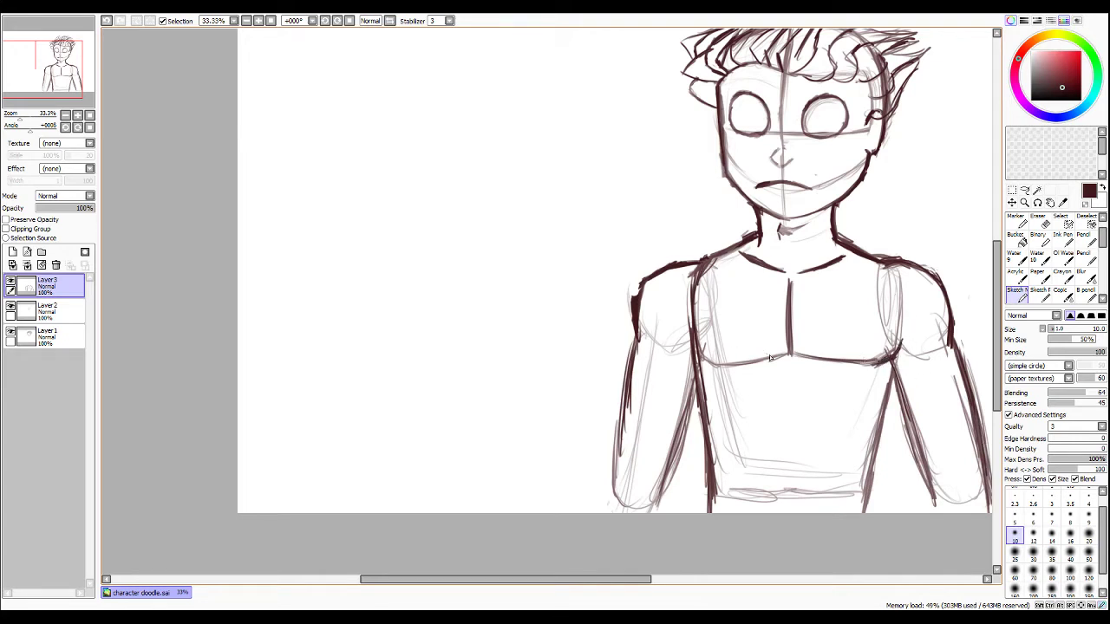
mouse_move(783, 356)
mouse_down()
mouse_move(734, 364)
mouse_move(700, 353)
mouse_move(769, 355)
mouse_move(734, 358)
mouse_move(770, 358)
mouse_up()
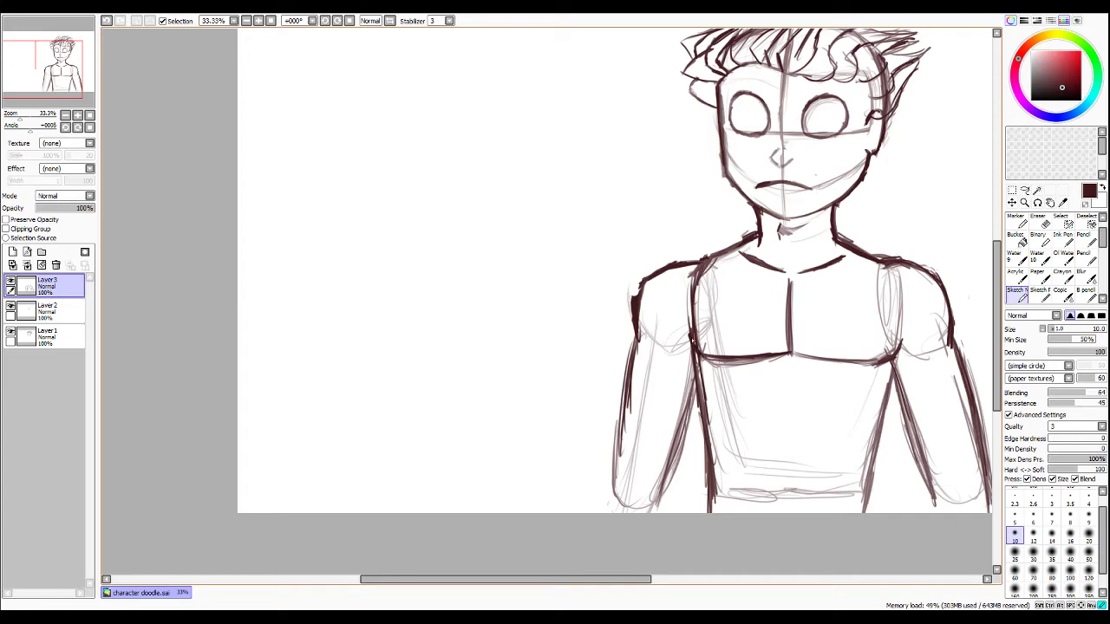
mouse_move(690, 333)
mouse_down()
mouse_move(691, 277)
mouse_move(709, 258)
mouse_up()
Thicken the left shoulder contour into a rounder curve and erase its rough edges.
drag(685, 257, 644, 277)
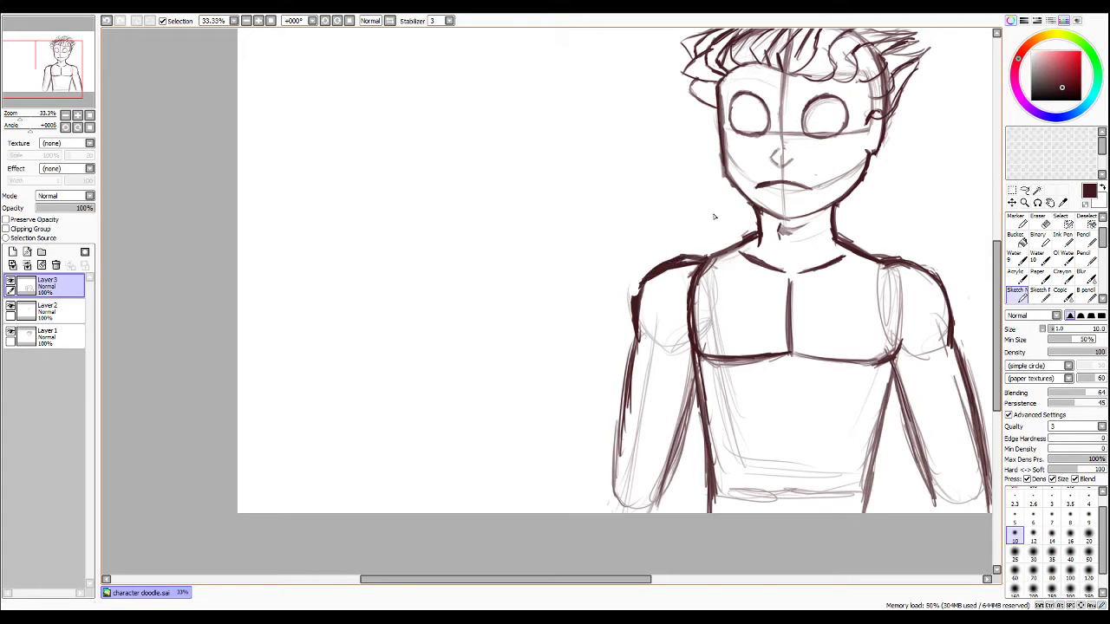
key(e)
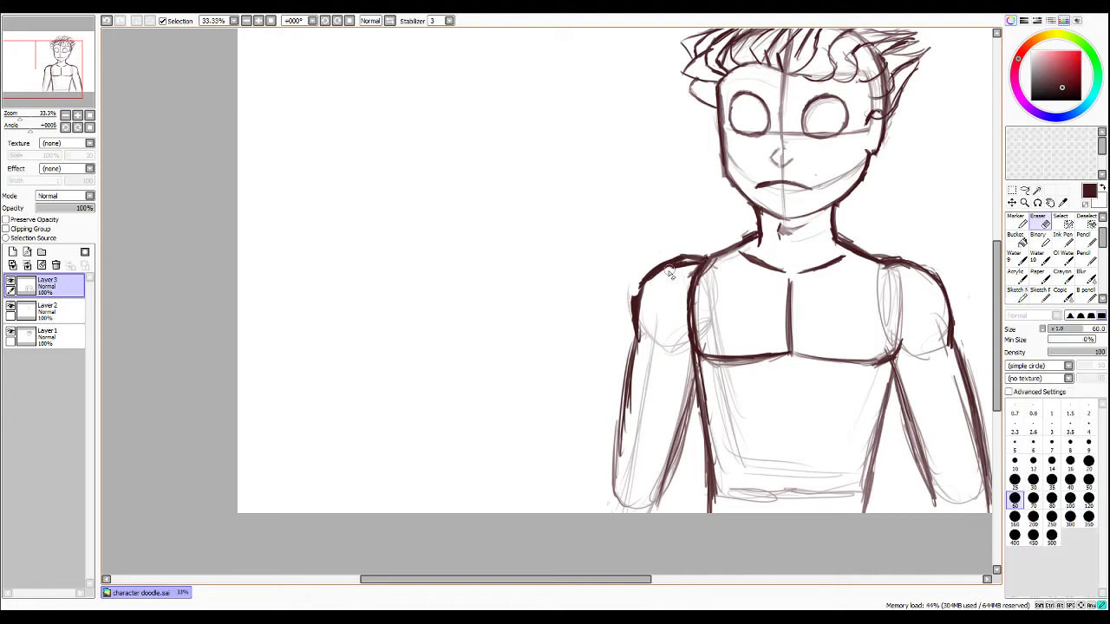
mouse_move(676, 270)
mouse_down()
mouse_move(694, 263)
mouse_move(627, 313)
mouse_move(630, 349)
mouse_up()
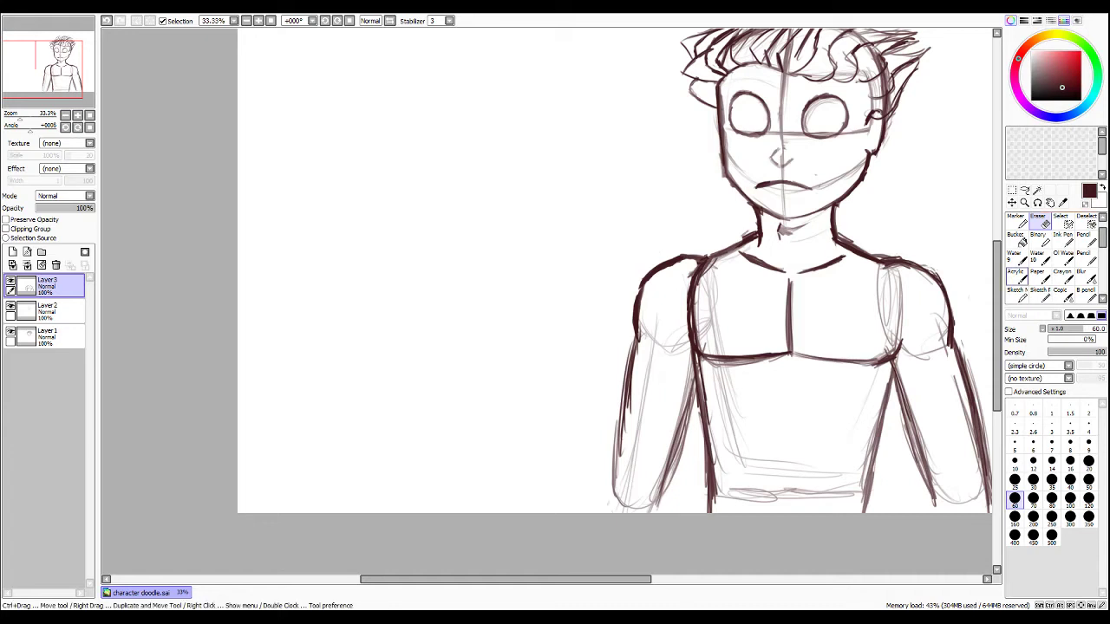
Erase the rough outer line of the left arm below the shoulder on Layer 3.
click(1016, 293)
drag(586, 579, 659, 598)
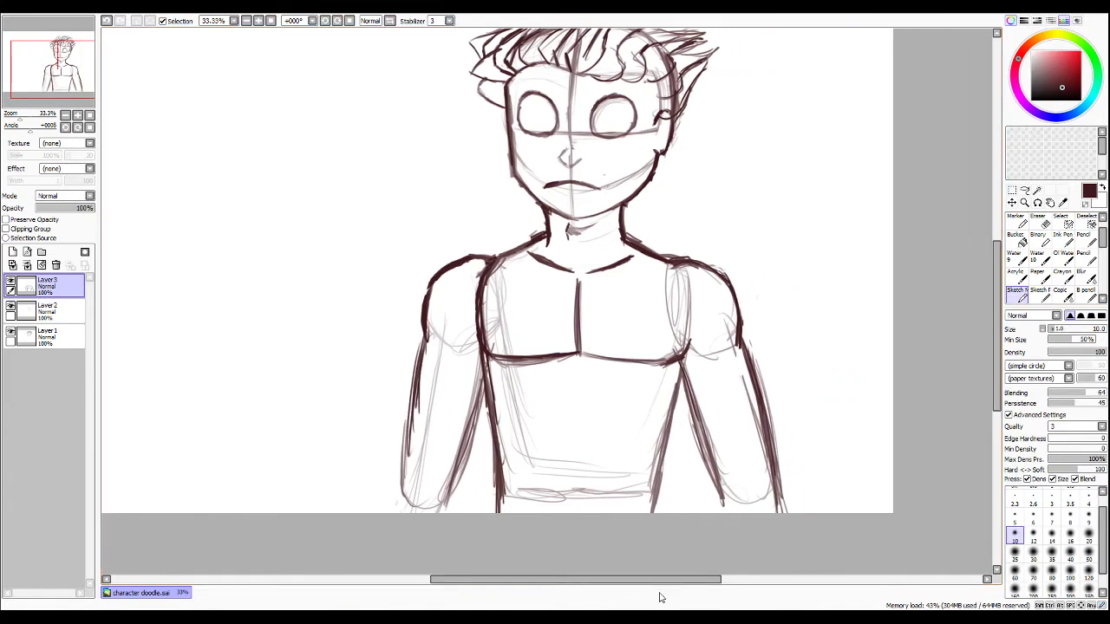
key(e)
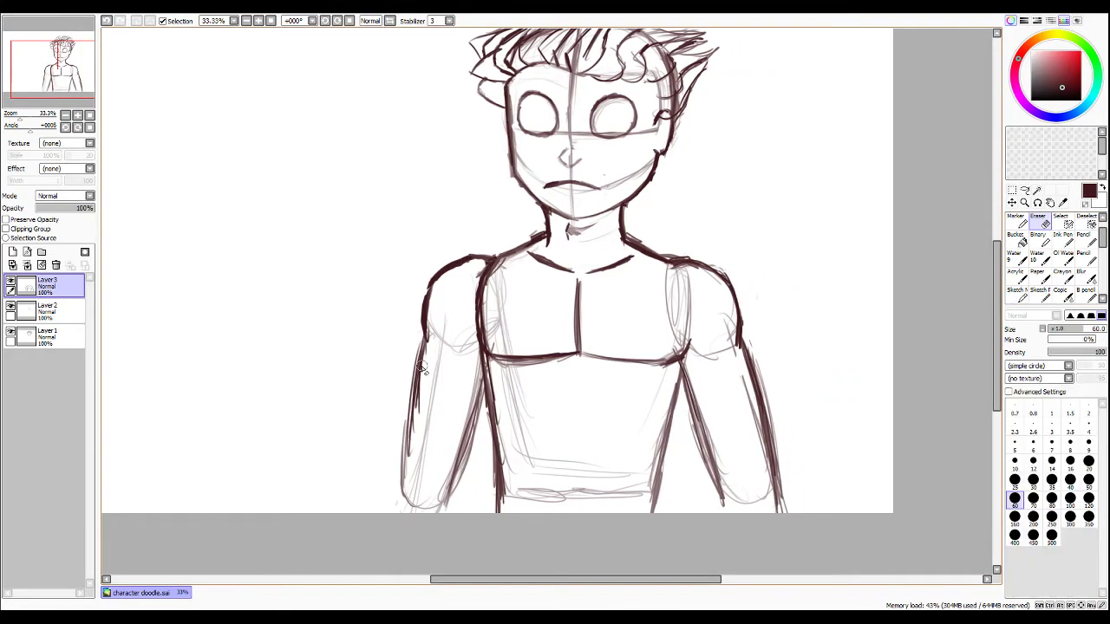
drag(423, 362, 412, 481)
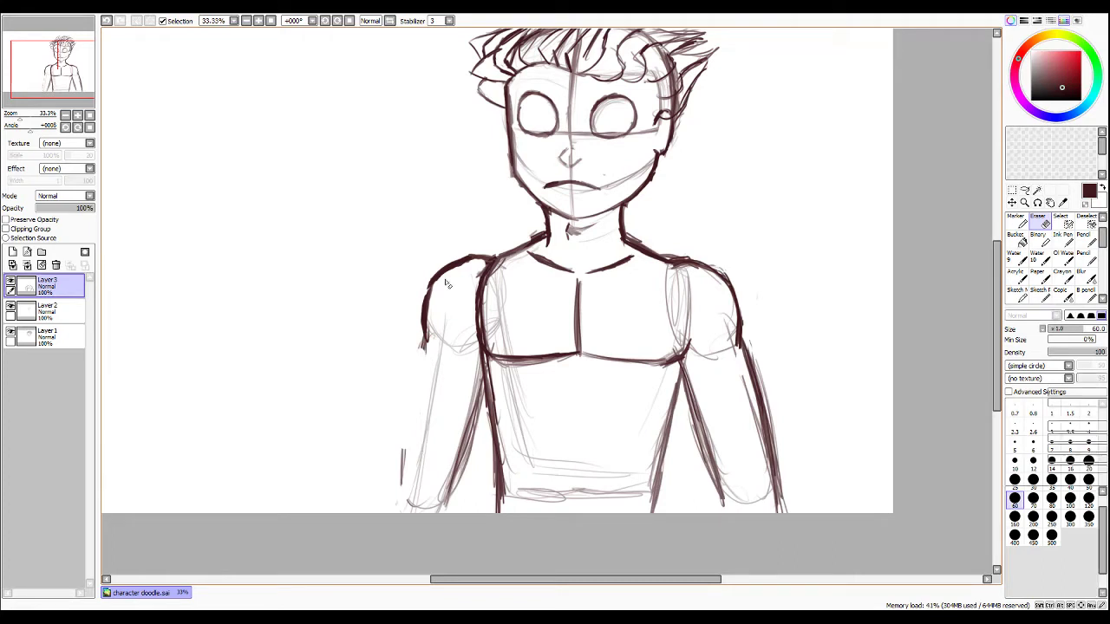
Redraw the left arm's outer contour as a cleaner, slightly slanted line from the shoulder down to the forearm.
key(e)
drag(423, 327, 417, 402)
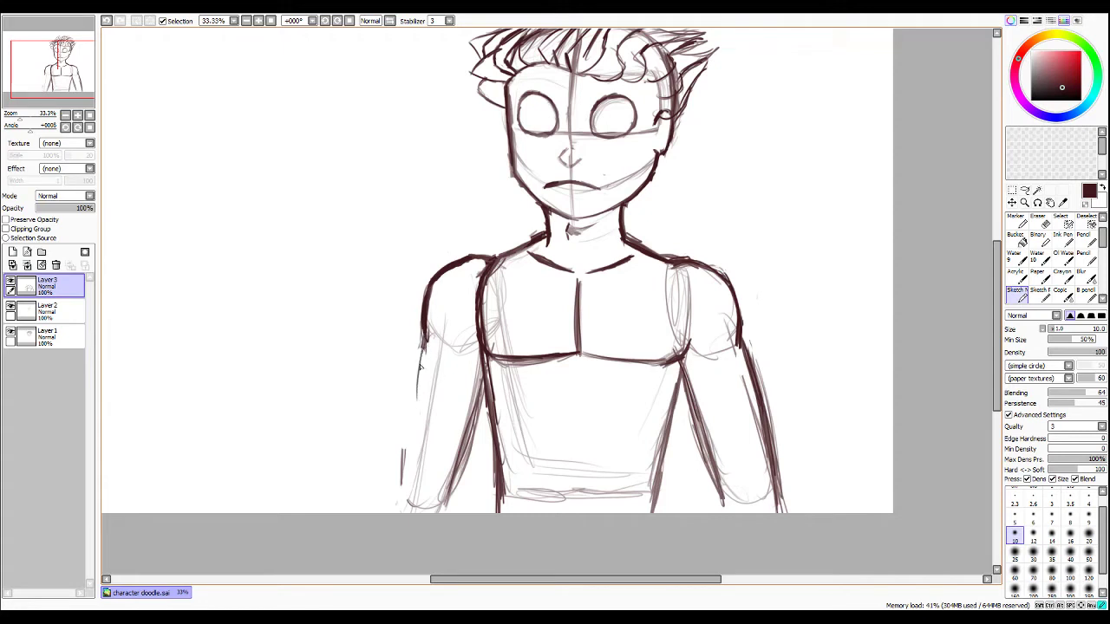
drag(424, 348, 408, 440)
mouse_move(413, 406)
mouse_down()
mouse_move(415, 445)
mouse_move(402, 469)
mouse_up()
drag(411, 427, 399, 505)
drag(417, 401, 408, 450)
drag(421, 375, 415, 388)
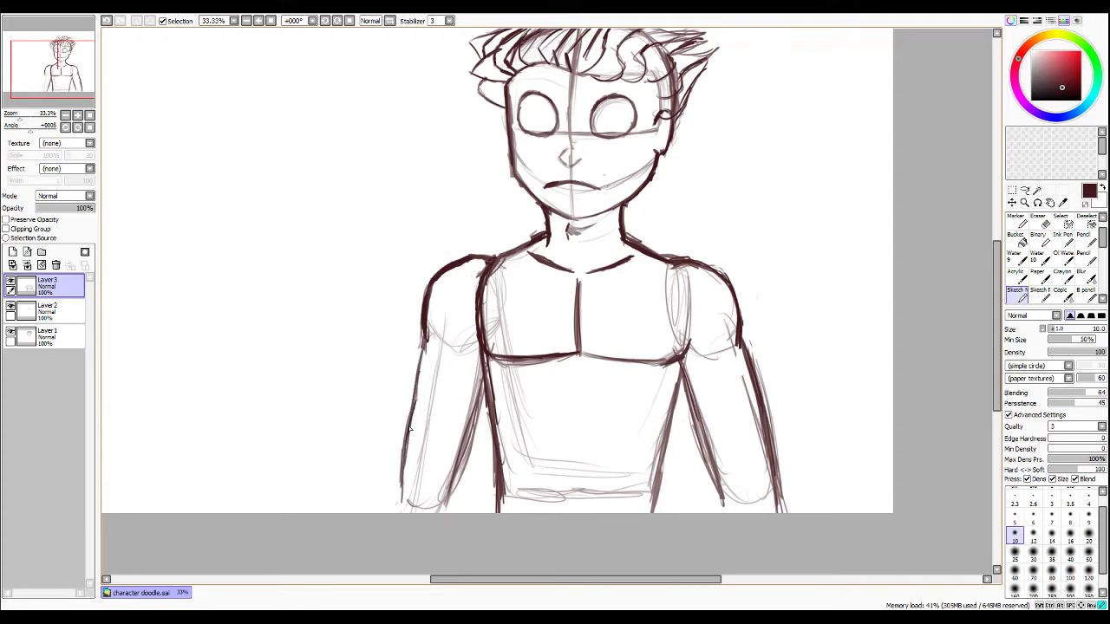
mouse_move(426, 348)
mouse_down()
mouse_move(411, 408)
mouse_move(416, 374)
mouse_up()
Darken the right arm's inner and outer lines and erase the stray strokes outside the outer contour.
drag(691, 397, 709, 452)
drag(686, 376, 719, 490)
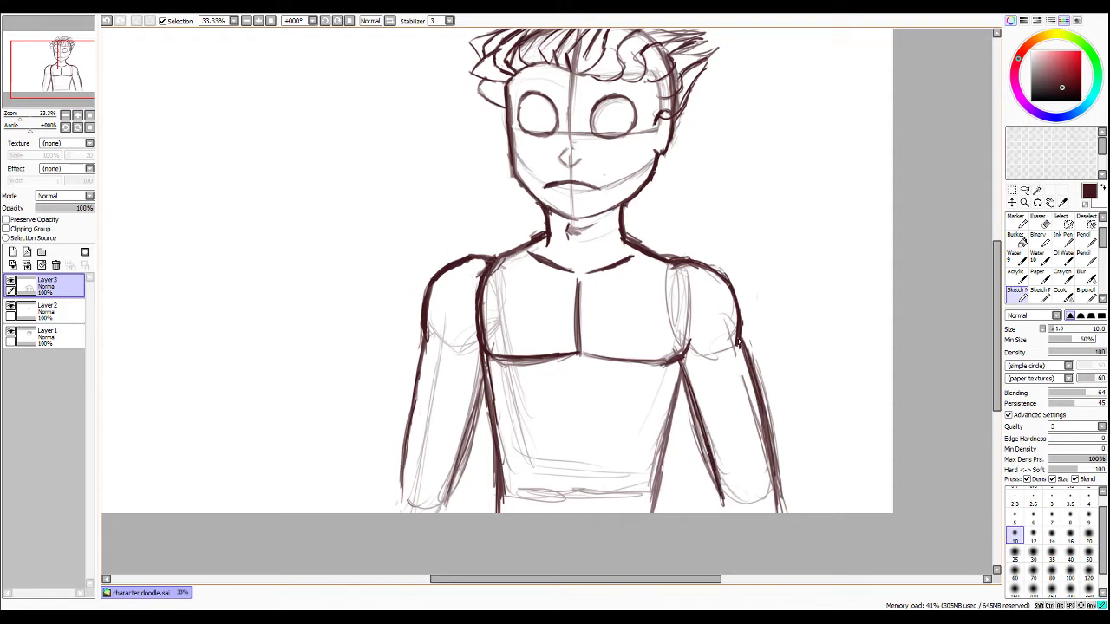
drag(742, 349, 769, 444)
drag(754, 390, 777, 482)
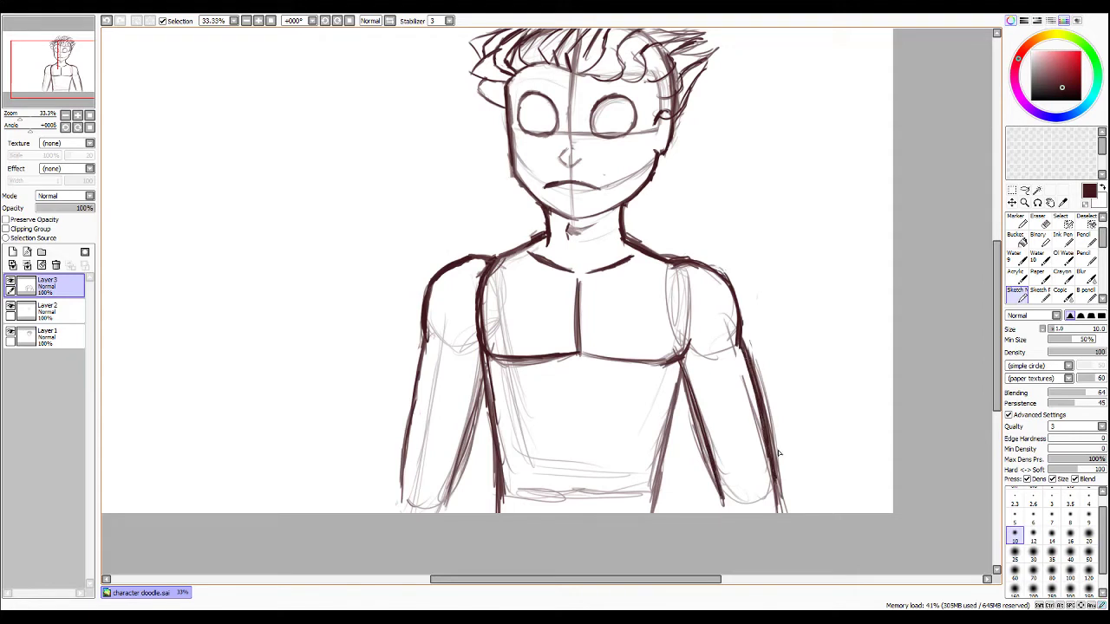
key(e)
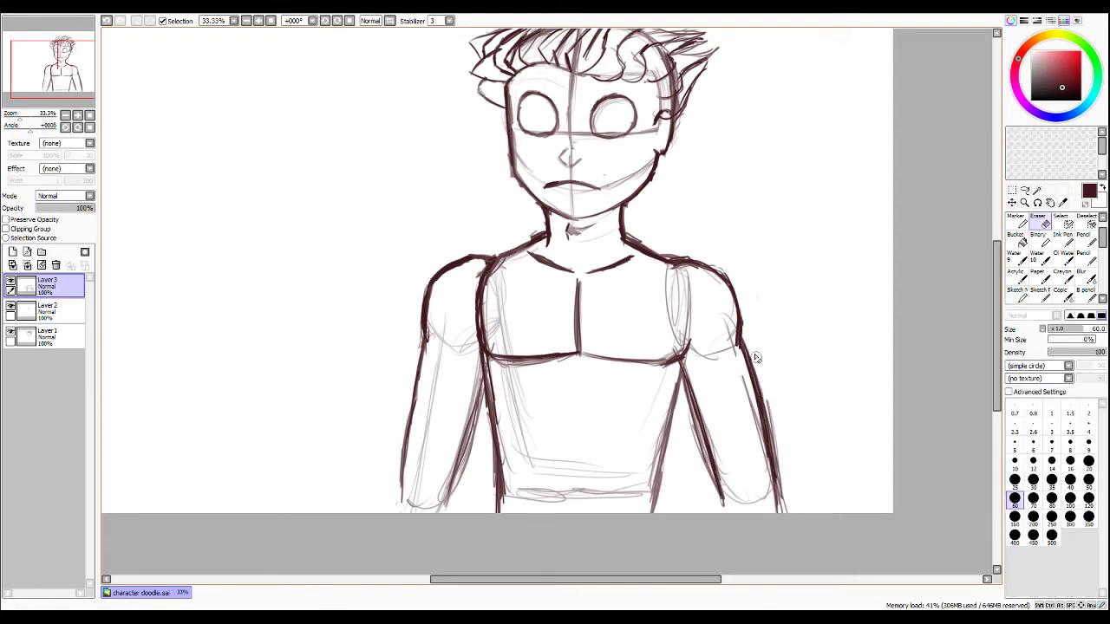
drag(777, 428, 784, 510)
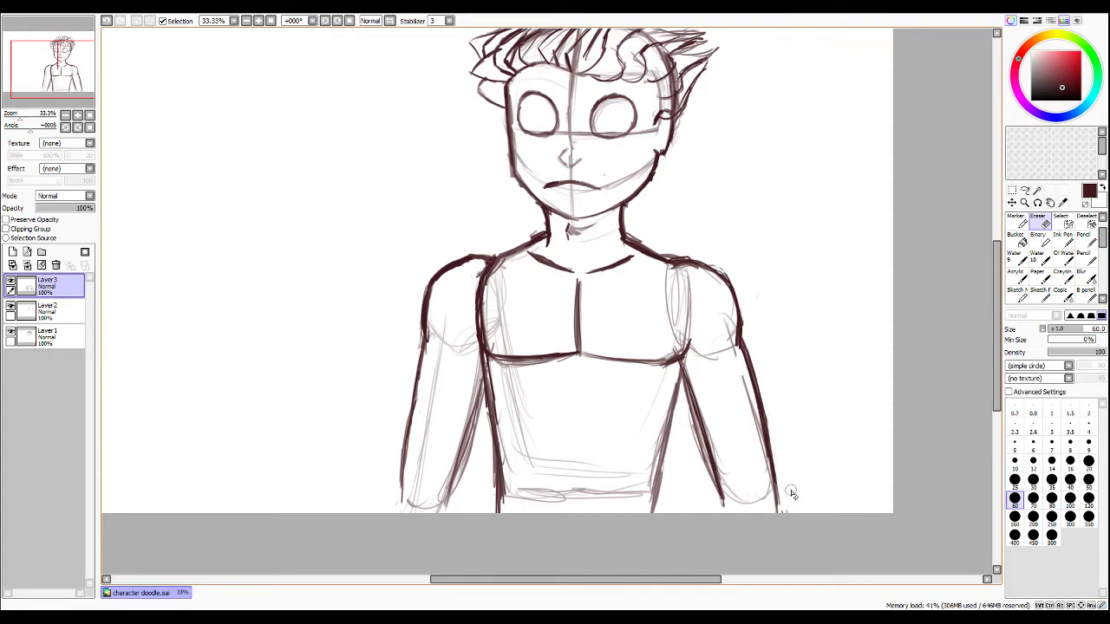
key(e)
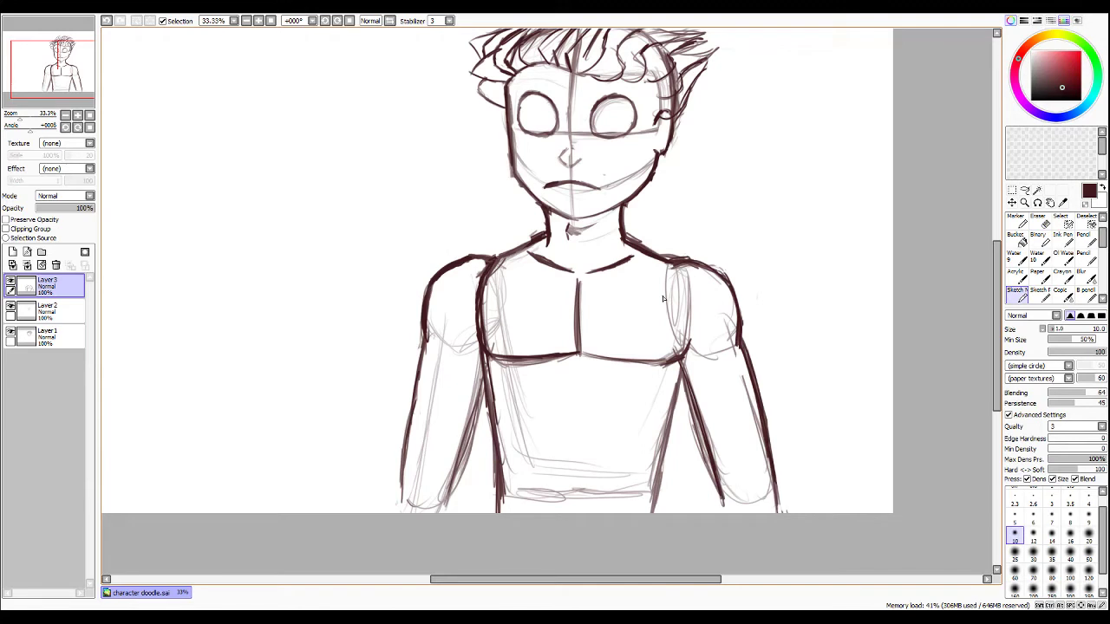
Erase the thick centre line between the pectorals and redraw it as a thinner vertical line.
key(e)
mouse_move(576, 279)
mouse_down()
mouse_move(579, 337)
mouse_move(589, 278)
mouse_up()
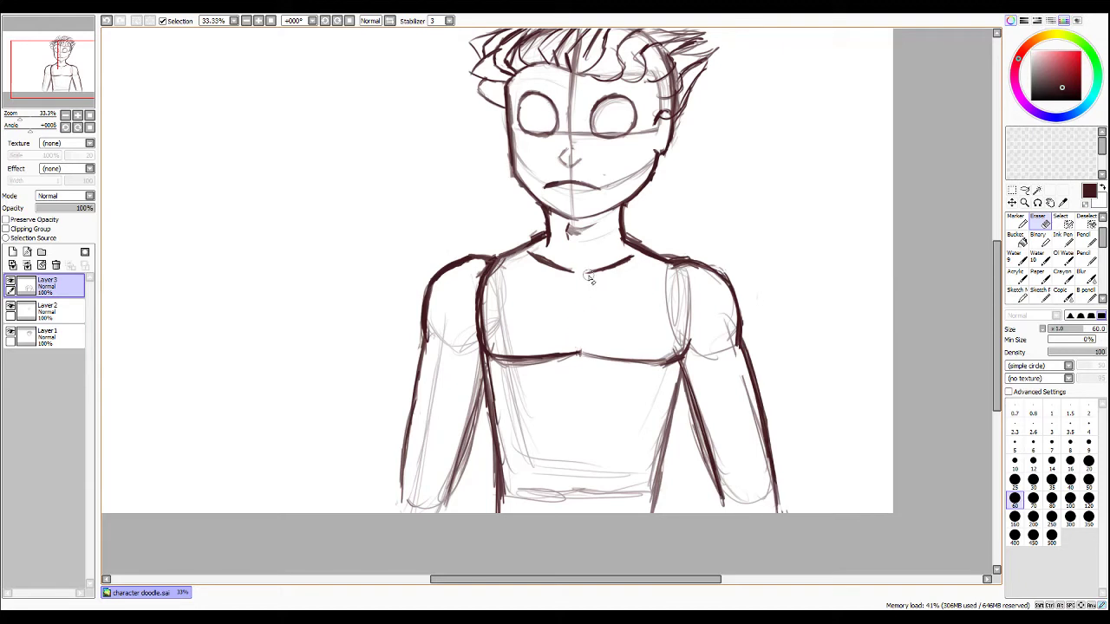
key(n)
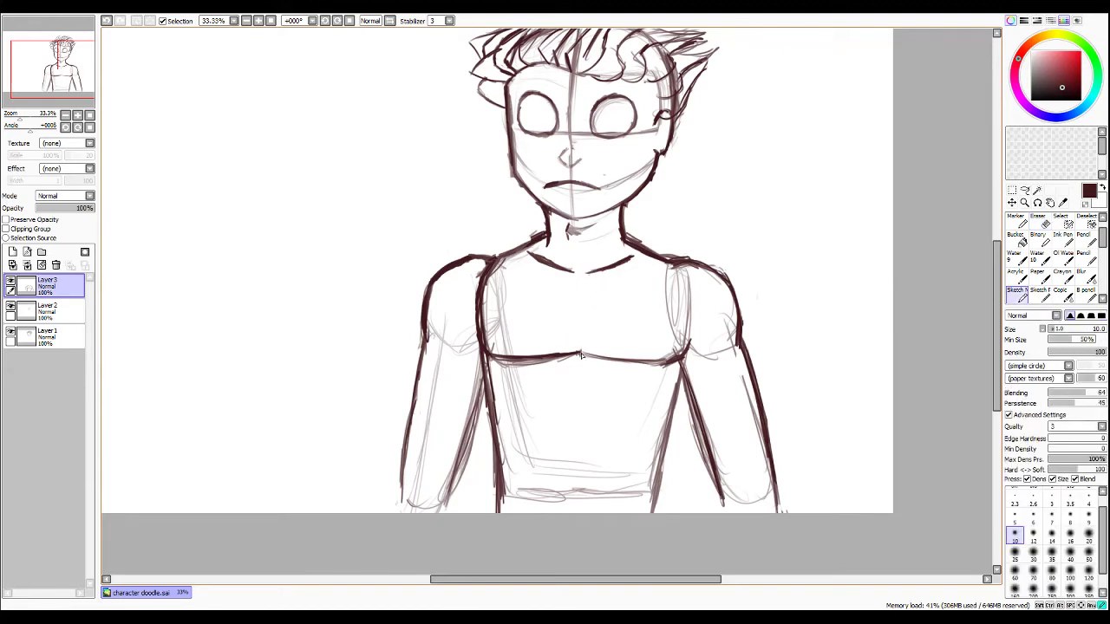
mouse_move(581, 347)
mouse_down()
mouse_move(580, 290)
mouse_move(580, 325)
mouse_up()
Draw the abdomen's vertical centre line down to the canvas edge and a curved rib line on each side beneath the chest.
drag(581, 364, 579, 454)
drag(577, 396, 578, 475)
drag(578, 425, 573, 502)
mouse_move(579, 374)
mouse_down()
mouse_move(578, 463)
mouse_move(578, 420)
mouse_move(578, 440)
mouse_up()
mouse_move(575, 498)
mouse_down()
mouse_move(575, 448)
mouse_move(574, 510)
mouse_up()
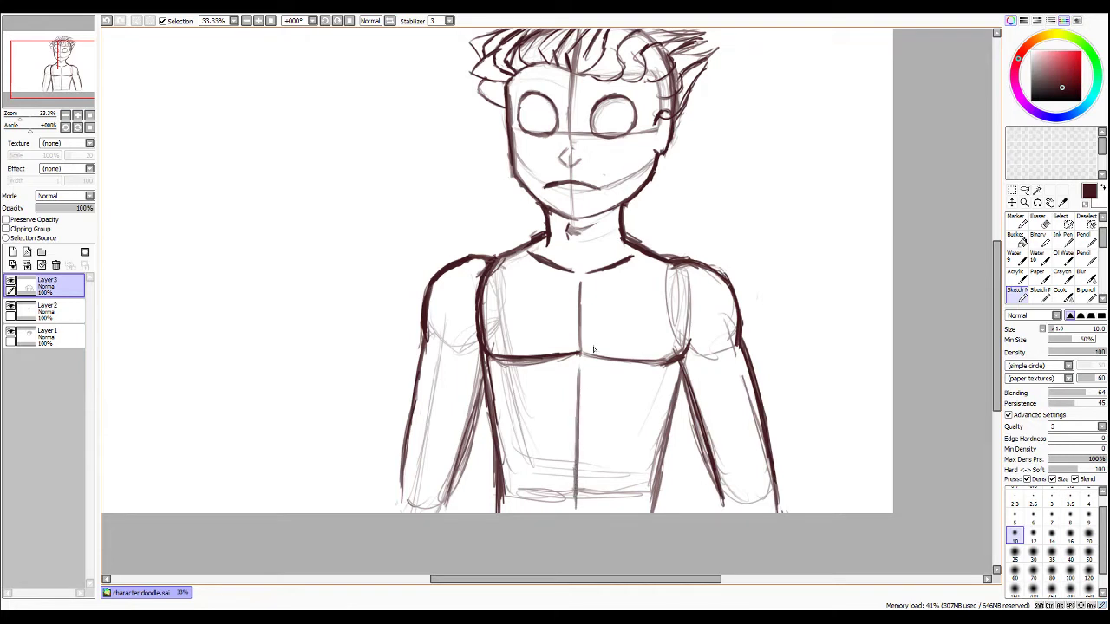
drag(579, 374, 522, 388)
mouse_move(597, 373)
mouse_down()
mouse_move(694, 374)
mouse_move(578, 373)
mouse_move(624, 382)
mouse_up()
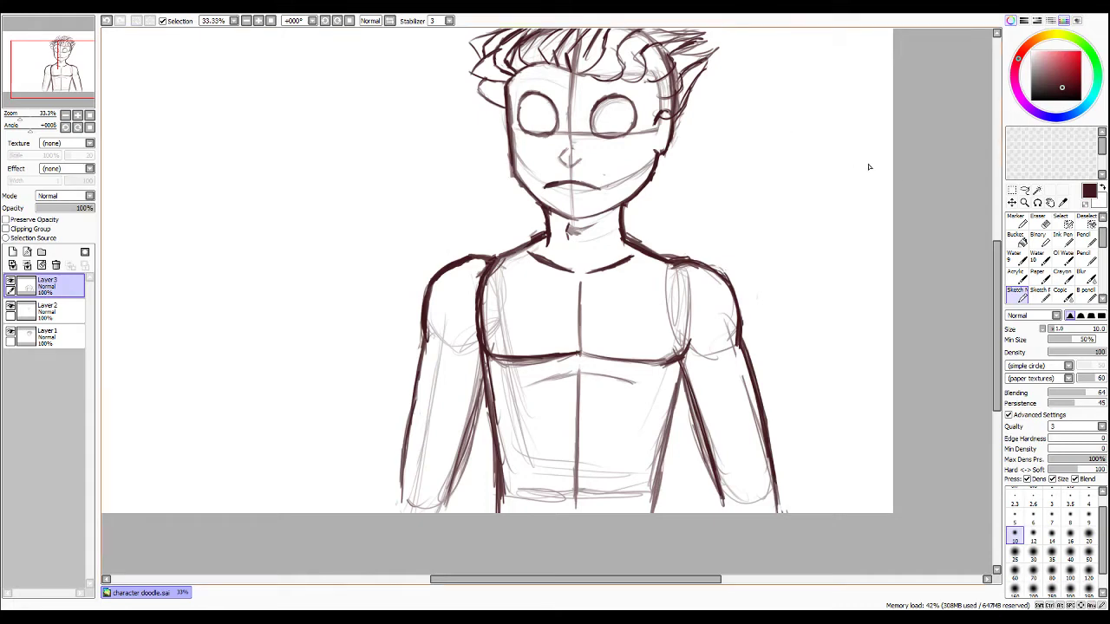
Erase the rough upper curve of the right ear on Layer 1.
scroll(780, 223, up, 5)
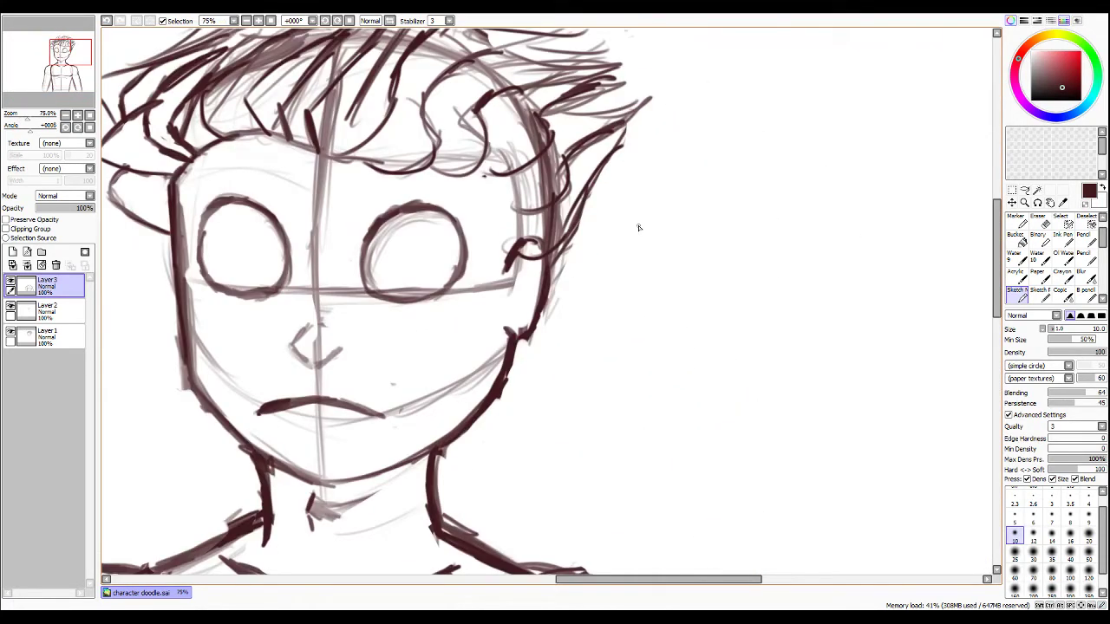
key(e)
click(60, 337)
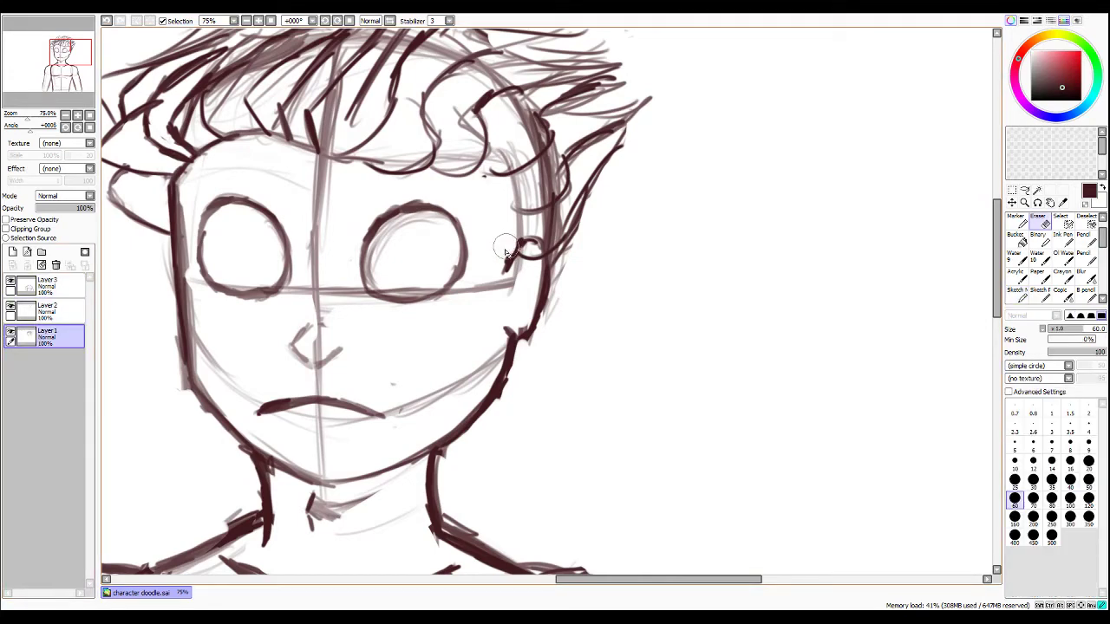
mouse_move(505, 251)
mouse_down()
mouse_move(535, 264)
mouse_move(539, 244)
mouse_move(520, 244)
mouse_move(507, 269)
mouse_move(523, 243)
mouse_up()
key(n)
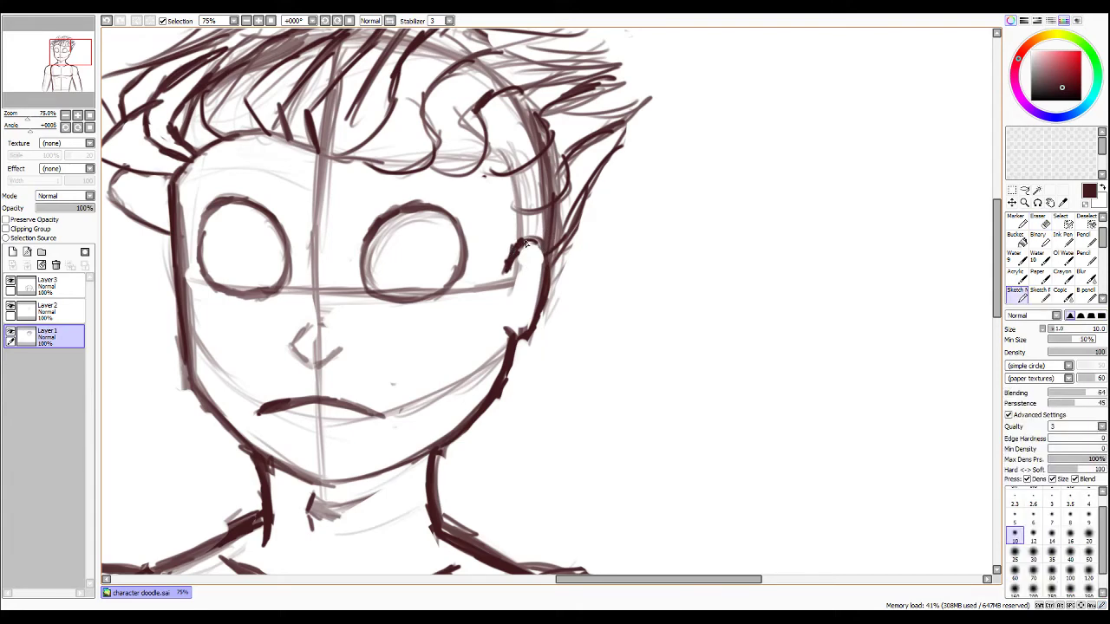
key(e)
drag(523, 246, 520, 247)
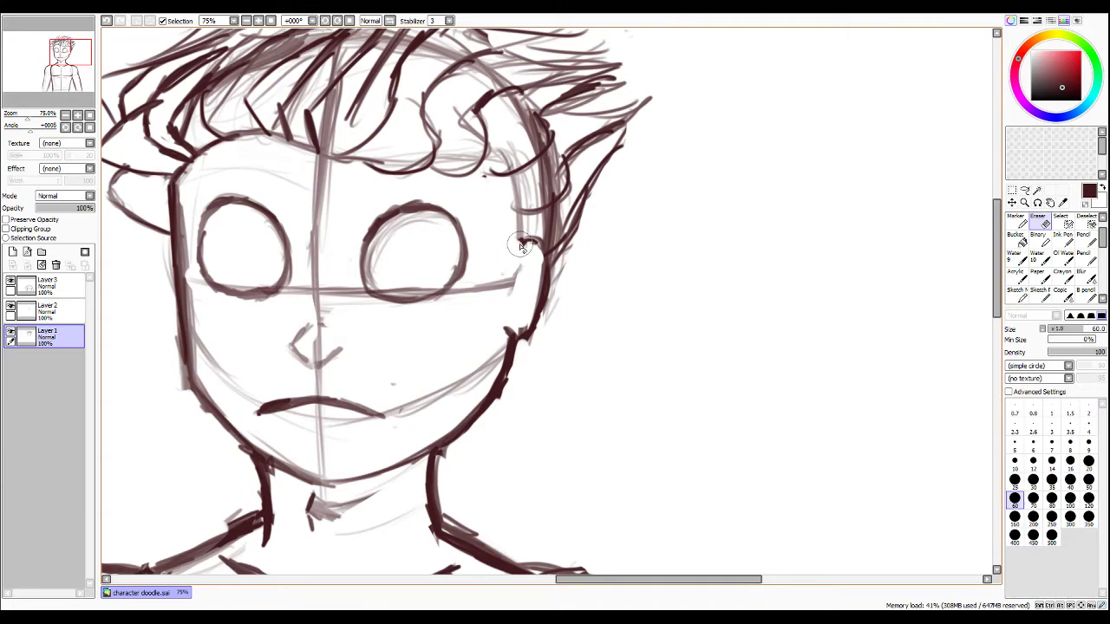
Redraw the right ear's top curve and lower edge, and erase the excess thickness along its inside.
key(e)
mouse_move(508, 273)
mouse_down()
mouse_move(512, 245)
mouse_move(537, 235)
mouse_move(550, 276)
mouse_move(536, 328)
mouse_up()
drag(550, 271, 539, 327)
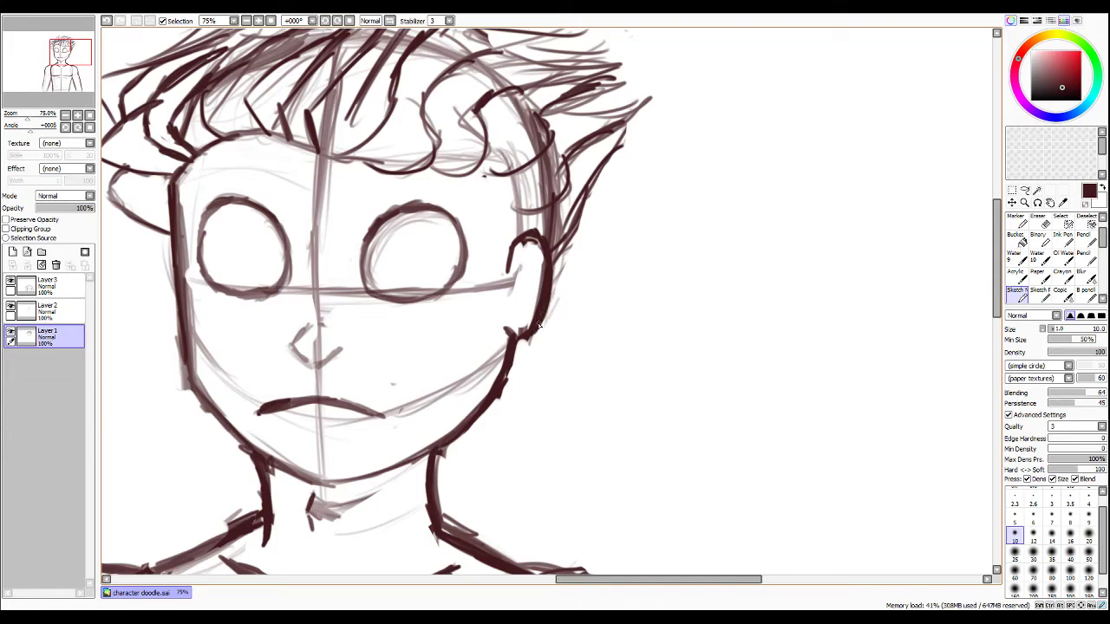
key(e)
mouse_move(538, 326)
mouse_down()
mouse_move(521, 325)
mouse_move(541, 295)
mouse_move(539, 260)
mouse_up()
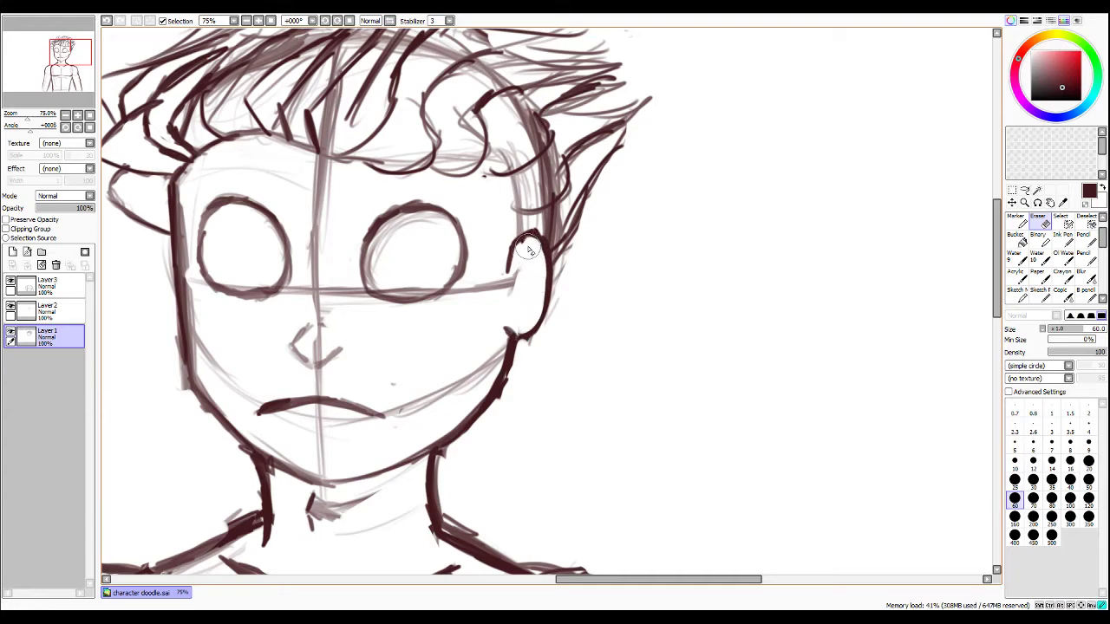
Erase the right ear's outer edge and redraw it as a wider, rounder curve down to the lobe.
drag(524, 253, 536, 238)
drag(540, 250, 546, 293)
drag(546, 262, 544, 301)
mouse_move(547, 283)
mouse_down()
mouse_move(546, 295)
mouse_move(536, 241)
mouse_move(548, 236)
mouse_up()
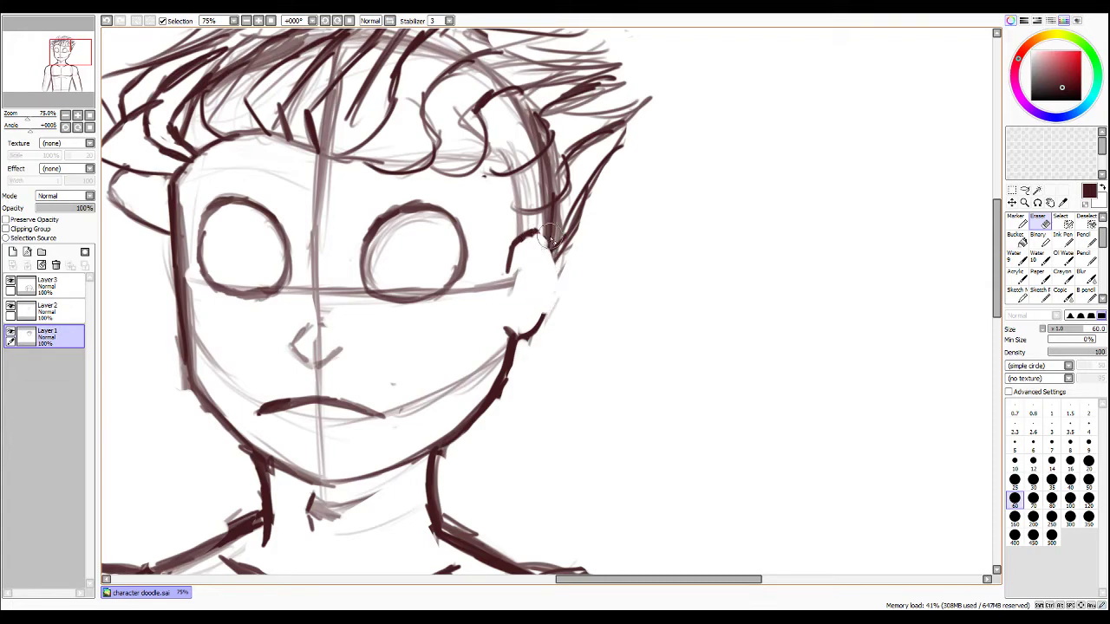
key(n)
mouse_move(533, 231)
mouse_down()
mouse_move(557, 281)
mouse_move(556, 264)
mouse_move(544, 318)
mouse_move(549, 247)
mouse_move(555, 272)
mouse_move(547, 245)
mouse_move(545, 324)
mouse_up()
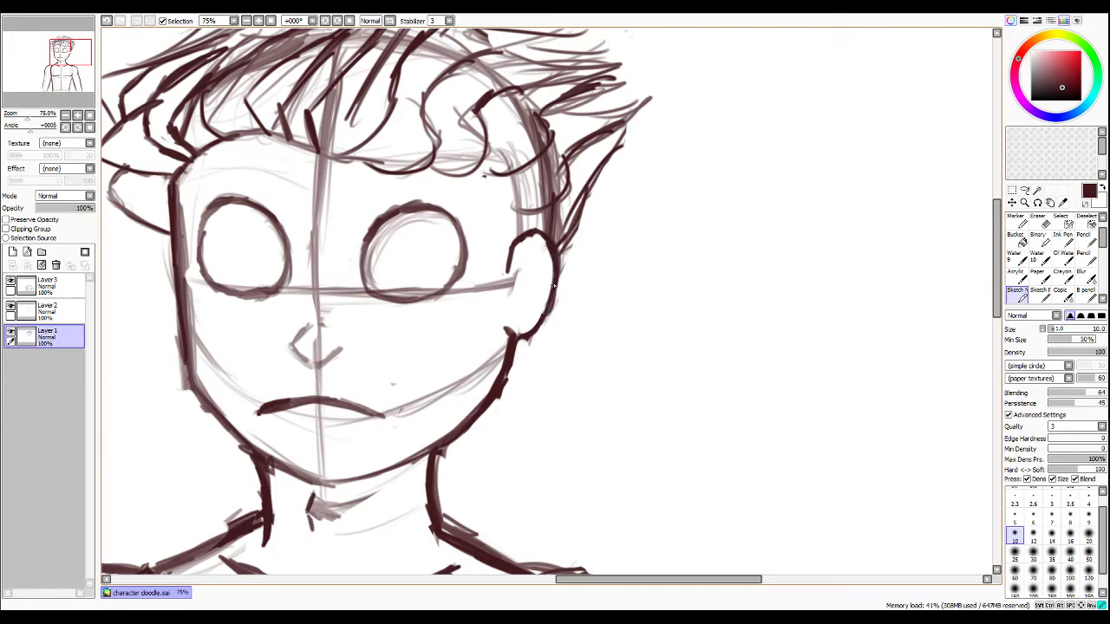
mouse_move(555, 285)
mouse_down()
mouse_move(541, 326)
mouse_move(507, 315)
mouse_move(511, 335)
mouse_move(523, 333)
mouse_up()
Erase the old head outline running through the side hair above the right ear.
key(e)
mouse_move(554, 91)
mouse_down()
mouse_move(532, 130)
mouse_move(527, 119)
mouse_move(539, 140)
mouse_move(527, 101)
mouse_up()
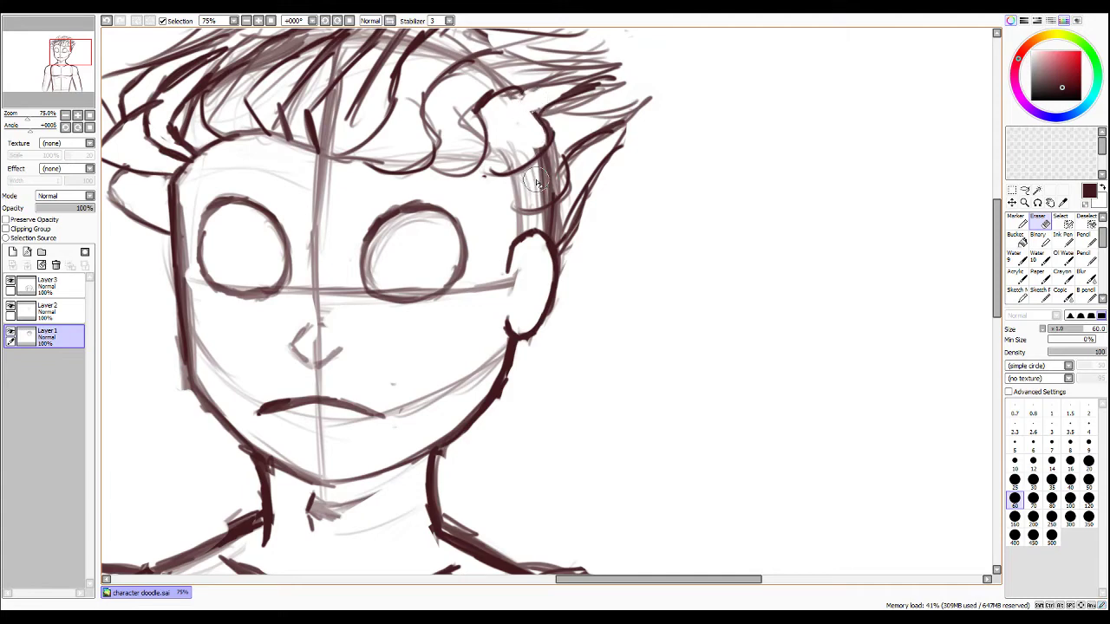
mouse_move(544, 179)
mouse_down()
mouse_move(552, 189)
mouse_move(559, 144)
mouse_move(533, 178)
mouse_move(559, 143)
mouse_move(531, 187)
mouse_move(557, 217)
mouse_move(555, 231)
mouse_move(580, 177)
mouse_up()
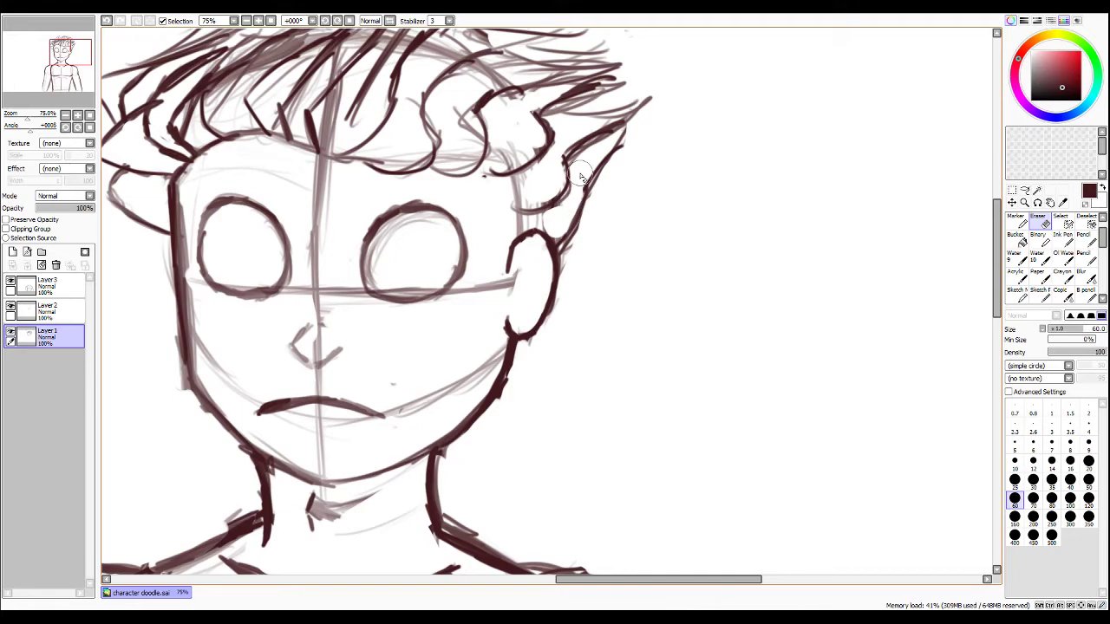
Darken and extend the pointed hair spikes above the right ear, and erase the rough edge of the upper tip.
key(n)
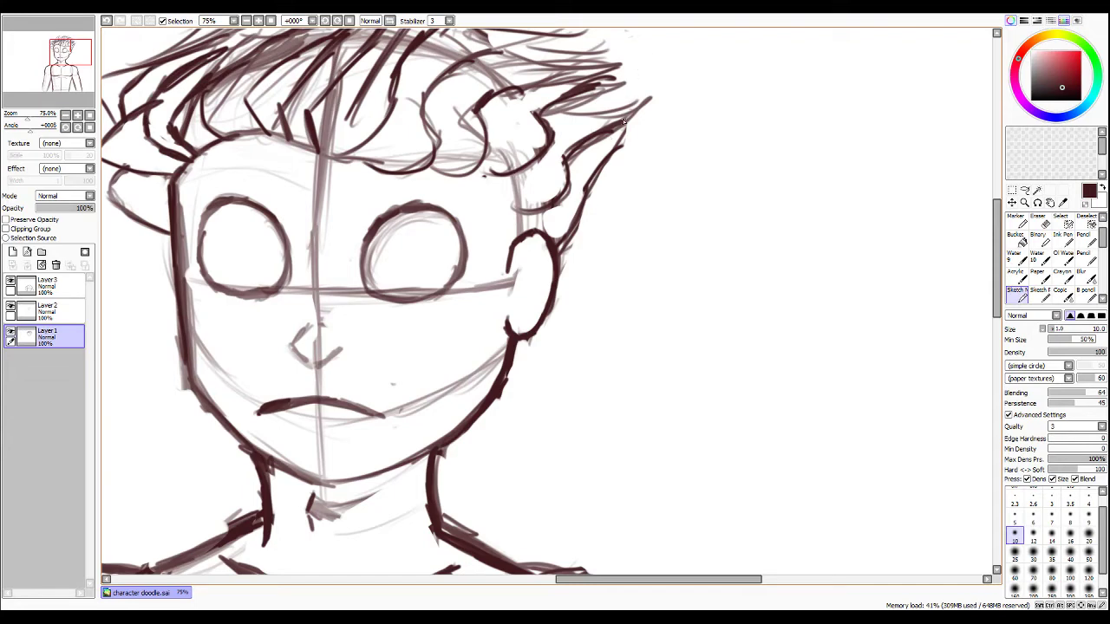
drag(598, 134, 650, 96)
mouse_move(565, 114)
mouse_down()
mouse_move(647, 105)
mouse_move(650, 89)
mouse_up()
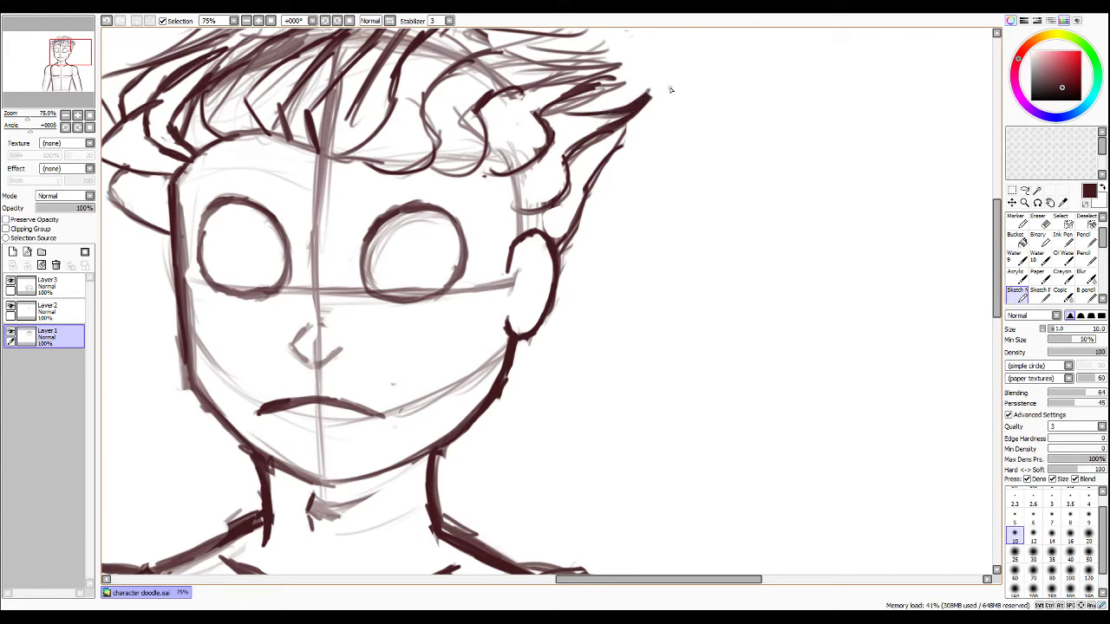
drag(614, 131, 612, 135)
mouse_move(612, 134)
mouse_down()
mouse_move(640, 138)
mouse_move(594, 172)
mouse_move(614, 147)
mouse_move(556, 260)
mouse_up()
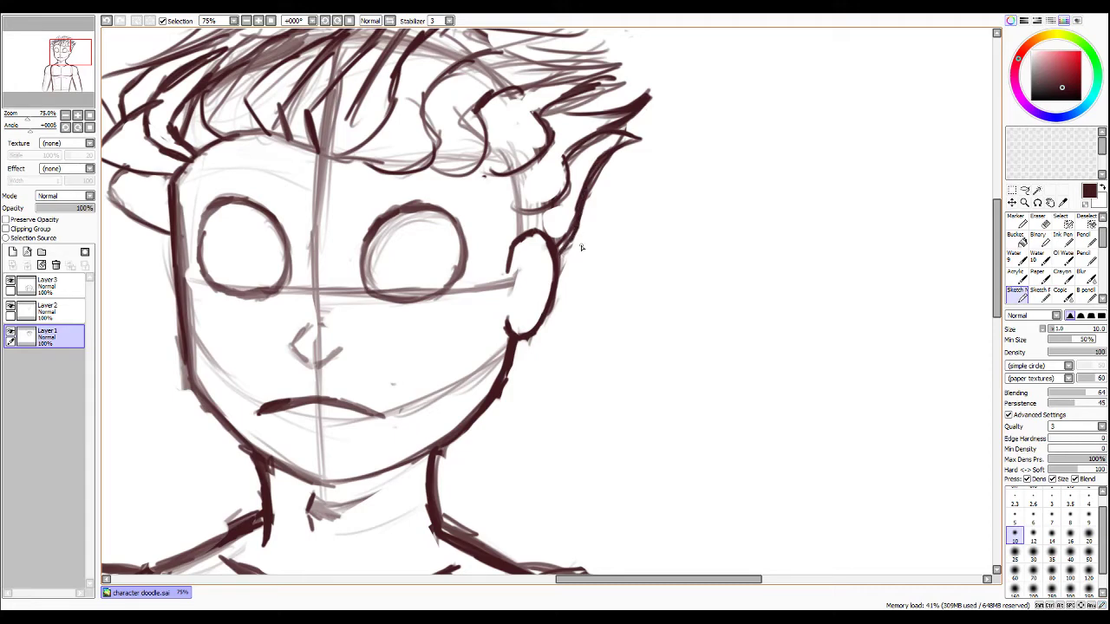
key(e)
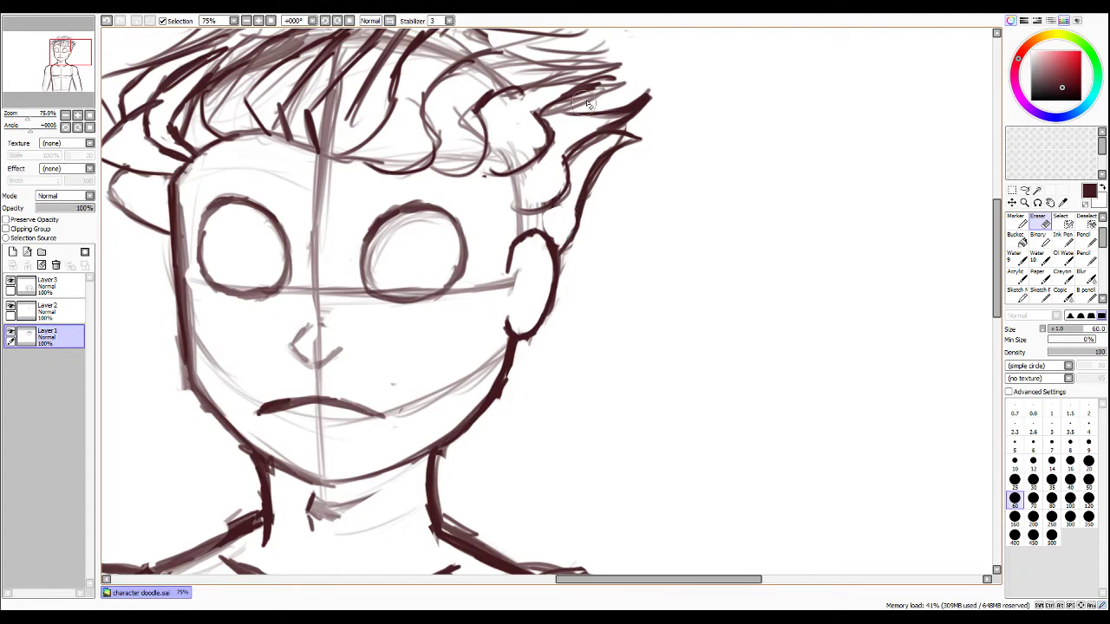
drag(622, 98, 638, 91)
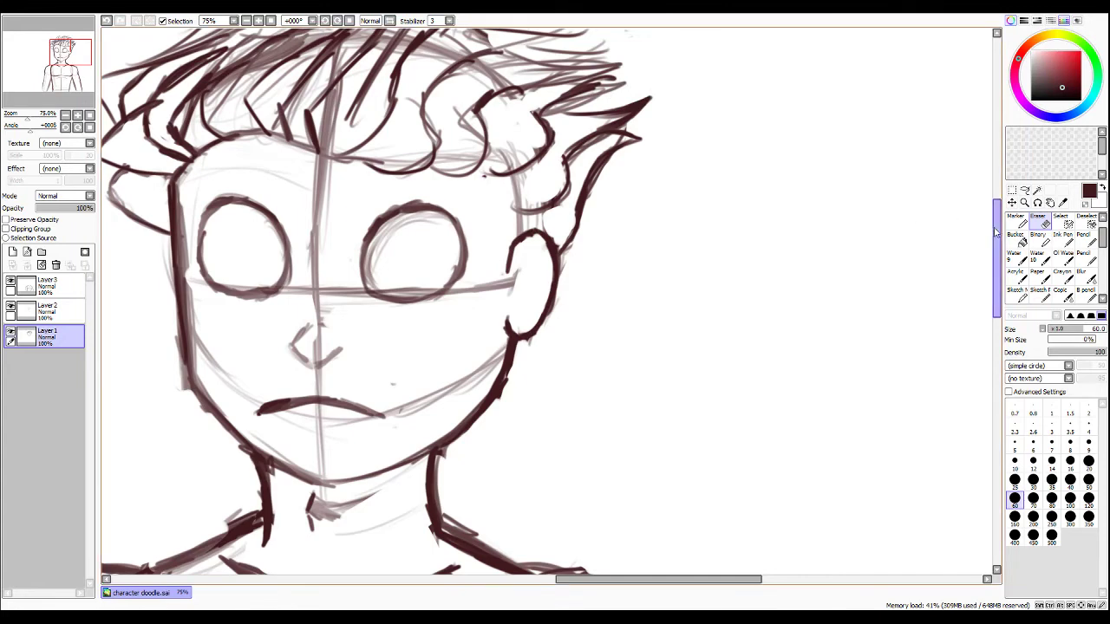
Erase the skull construction line and surplus sketch strokes inside the hair above the forehead.
drag(998, 231, 999, 197)
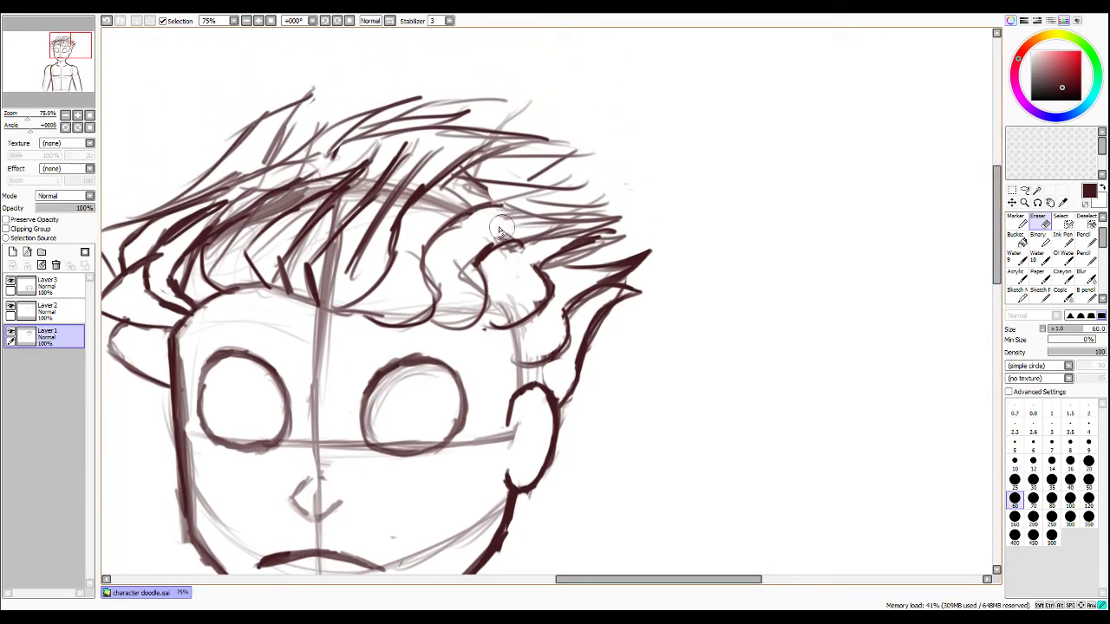
drag(501, 228, 495, 234)
drag(426, 211, 461, 199)
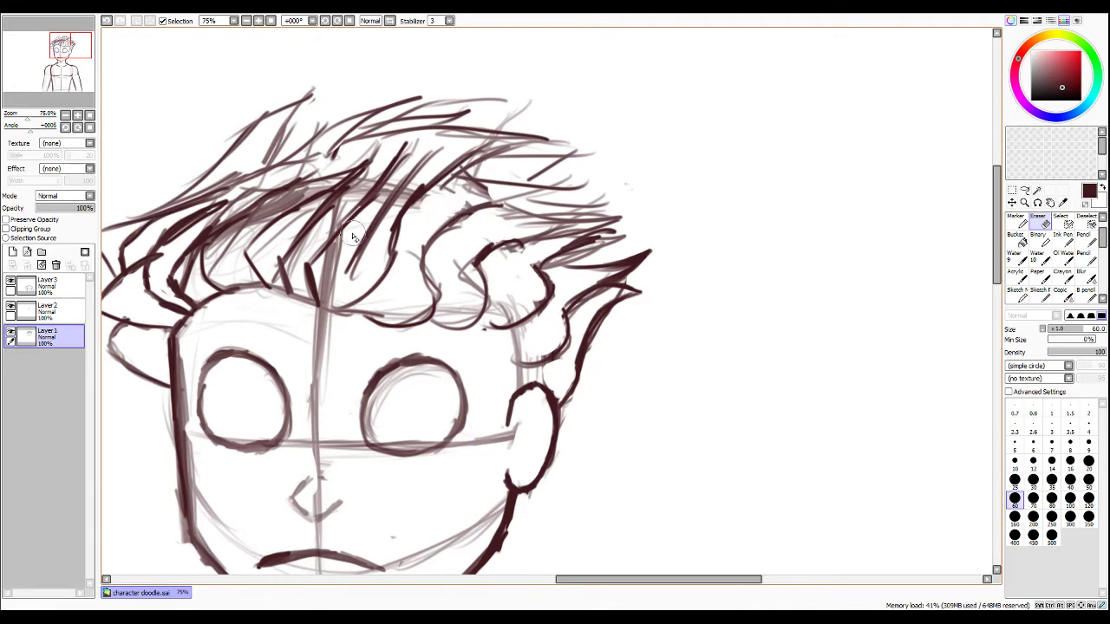
mouse_move(350, 276)
mouse_down()
mouse_move(367, 227)
mouse_move(373, 236)
mouse_move(415, 179)
mouse_move(383, 195)
mouse_move(369, 176)
mouse_move(352, 197)
mouse_move(357, 182)
mouse_up()
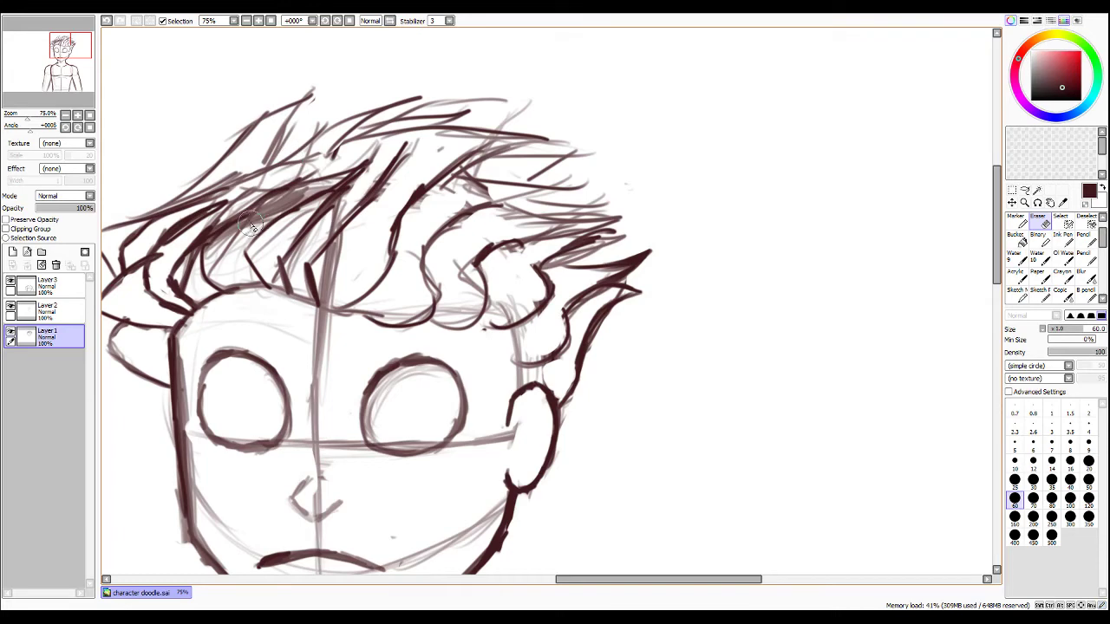
mouse_move(252, 226)
mouse_down()
mouse_move(312, 187)
mouse_move(272, 214)
mouse_move(292, 216)
mouse_move(268, 197)
mouse_move(226, 250)
mouse_up()
Redraw the long hair strand over the left forehead with darker curved lines and erase the overlapping strokes beside it.
key(n)
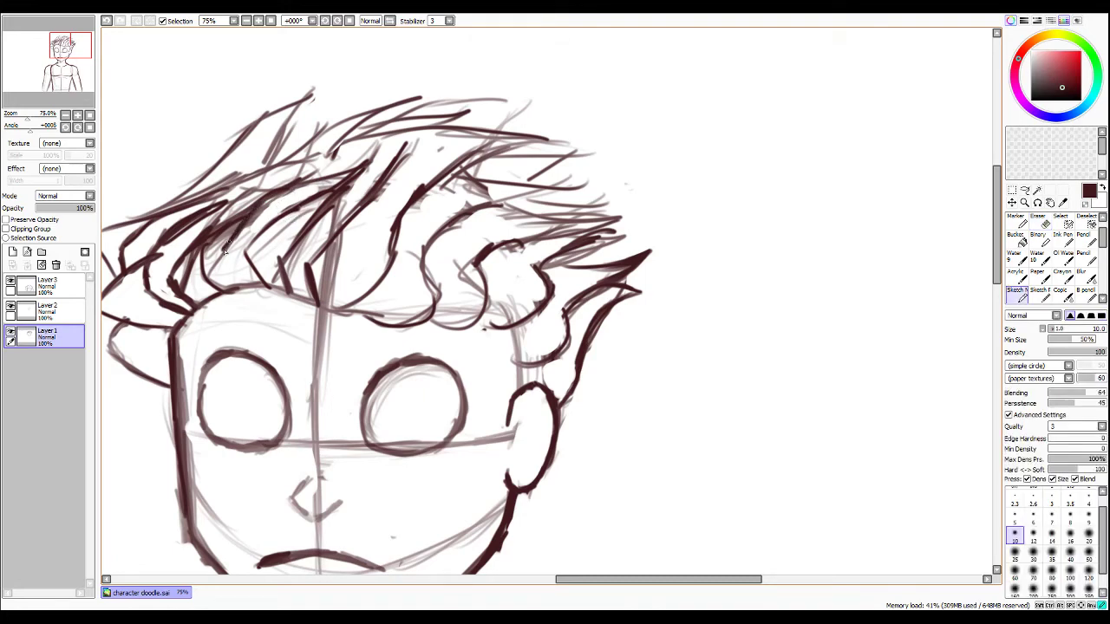
drag(295, 186, 345, 174)
key(e)
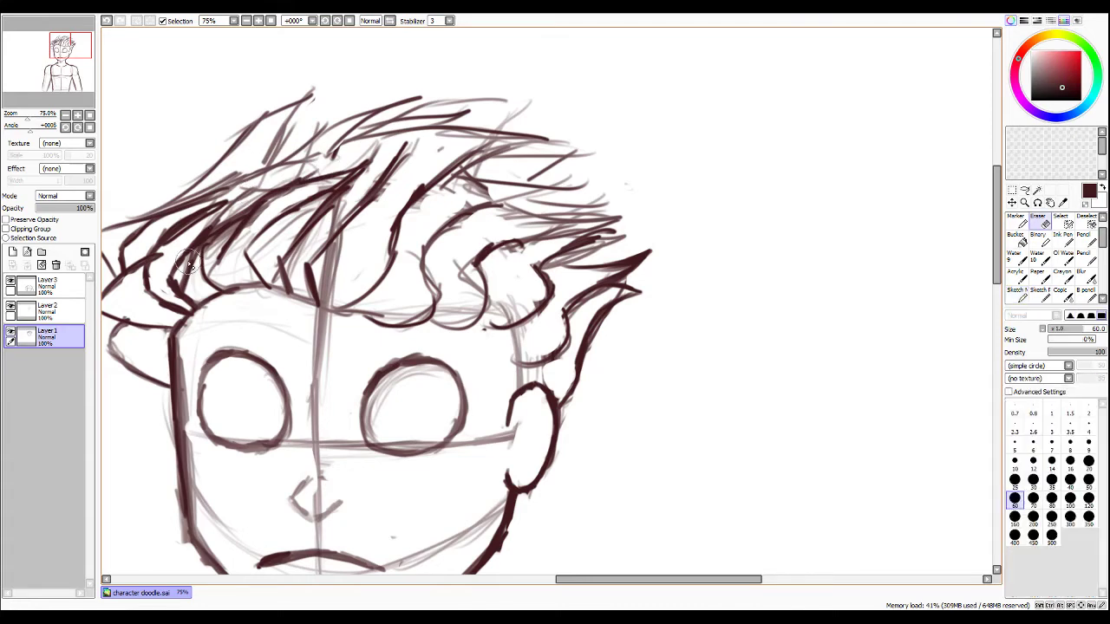
mouse_move(220, 236)
mouse_down()
mouse_move(229, 233)
mouse_move(215, 252)
mouse_move(225, 234)
mouse_move(203, 245)
mouse_move(213, 237)
mouse_up()
key(e)
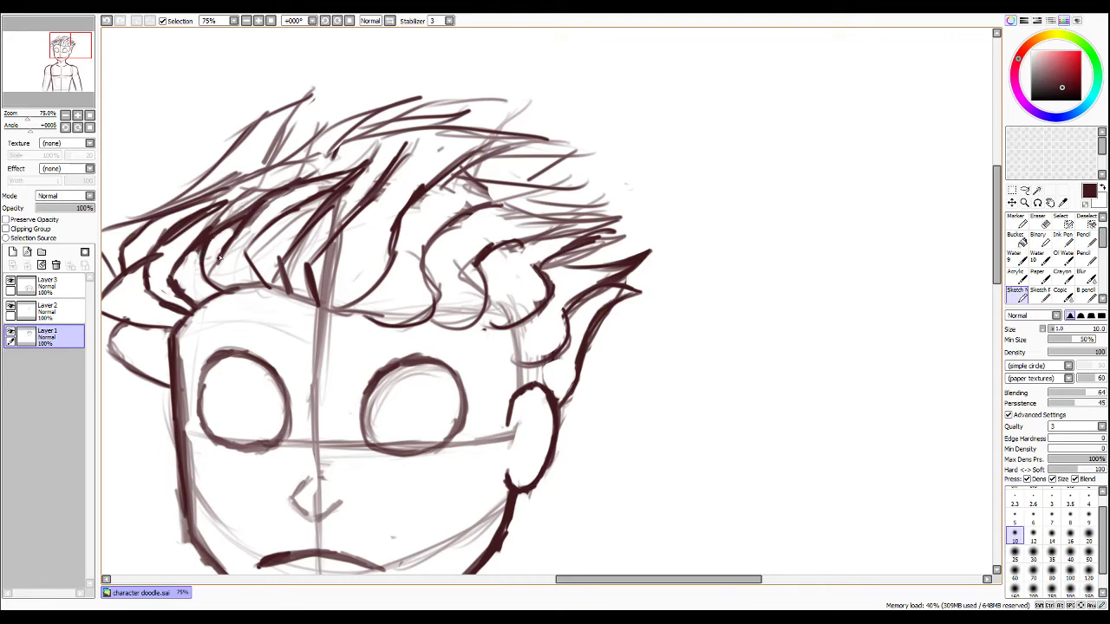
Redraw the curved hair strands over the left temple with darker lines and erase the old strokes between them.
drag(220, 257, 214, 276)
key(e)
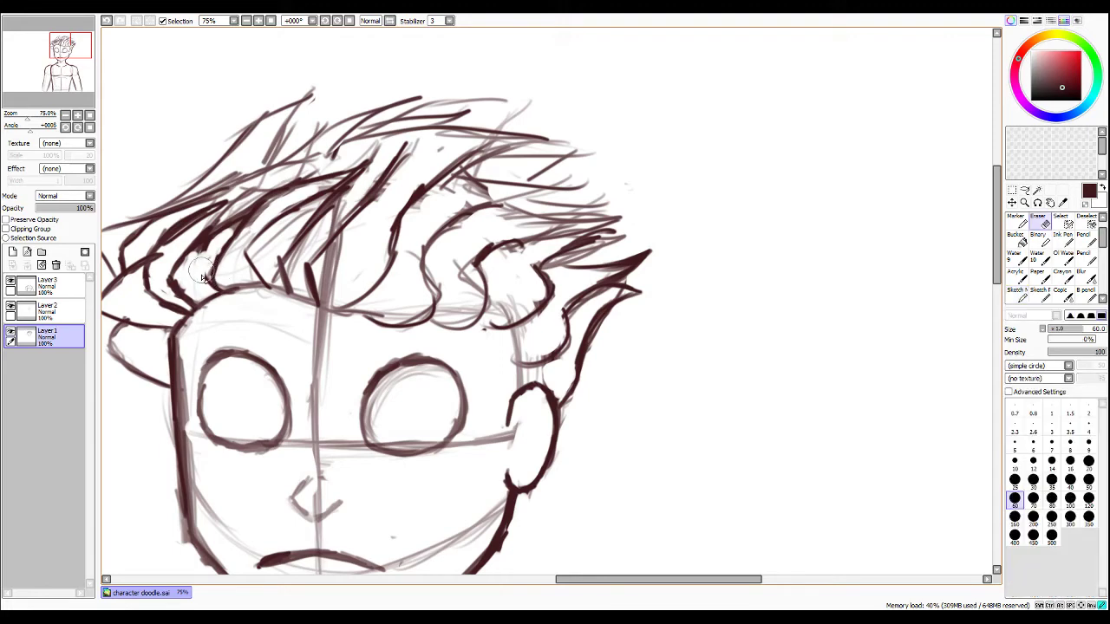
drag(201, 262, 210, 245)
key(e)
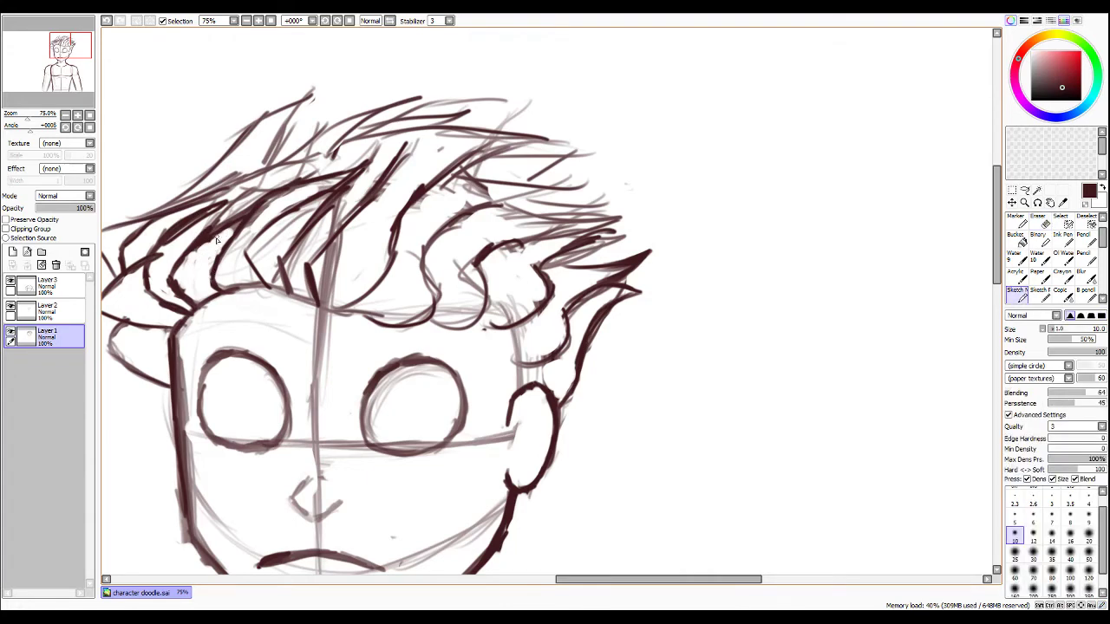
drag(197, 247, 193, 282)
key(e)
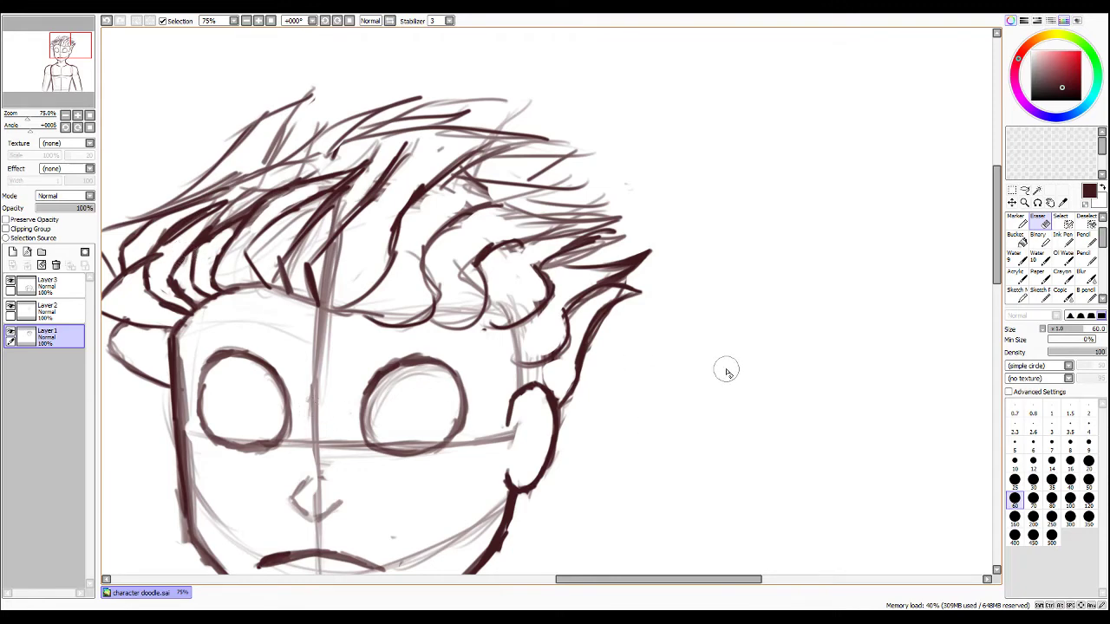
mouse_move(170, 274)
mouse_down()
mouse_move(191, 303)
mouse_move(176, 280)
mouse_move(181, 240)
mouse_up()
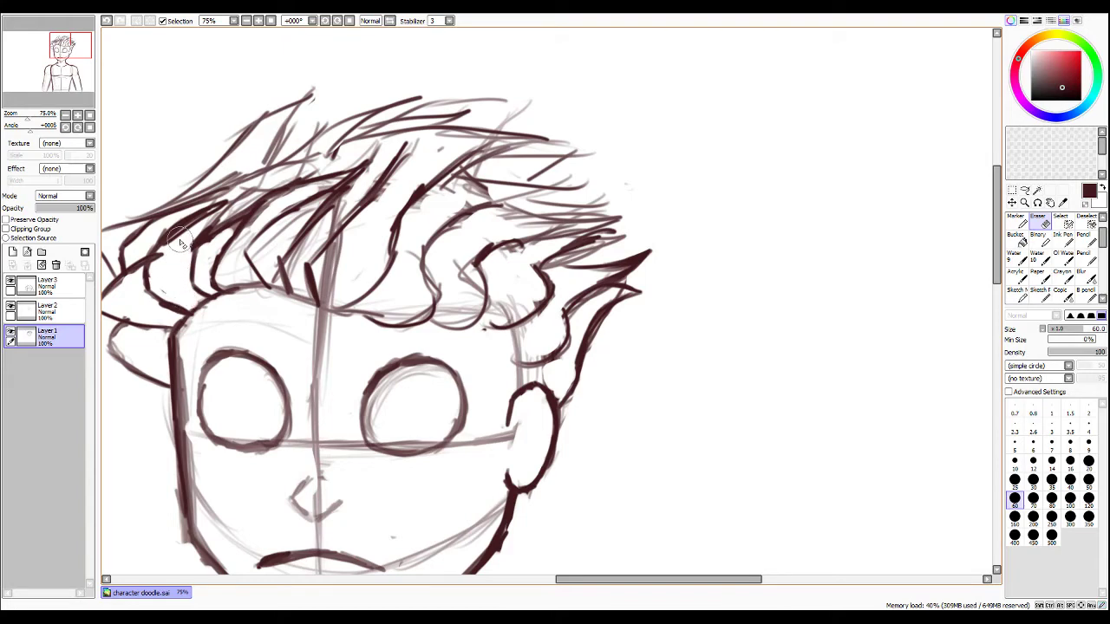
Darken the curls along the right forehead hairline and erase the faint sketch strokes inside them.
key(n)
mouse_move(335, 312)
mouse_down()
mouse_move(387, 271)
mouse_move(396, 229)
mouse_up()
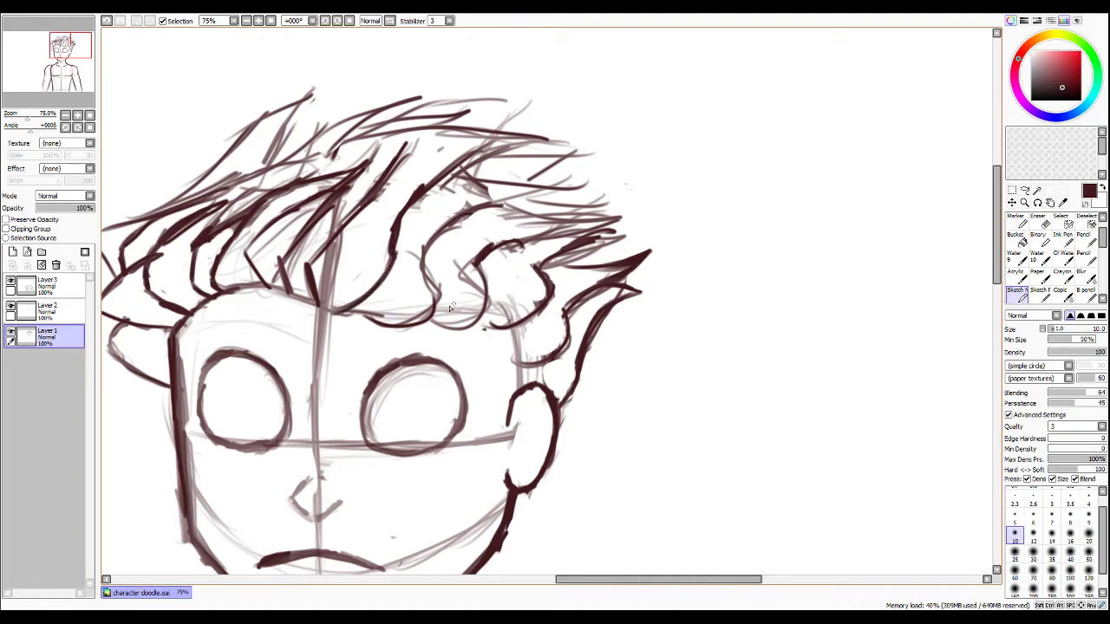
mouse_move(368, 318)
mouse_down()
mouse_move(417, 323)
mouse_move(434, 236)
mouse_move(463, 236)
mouse_up()
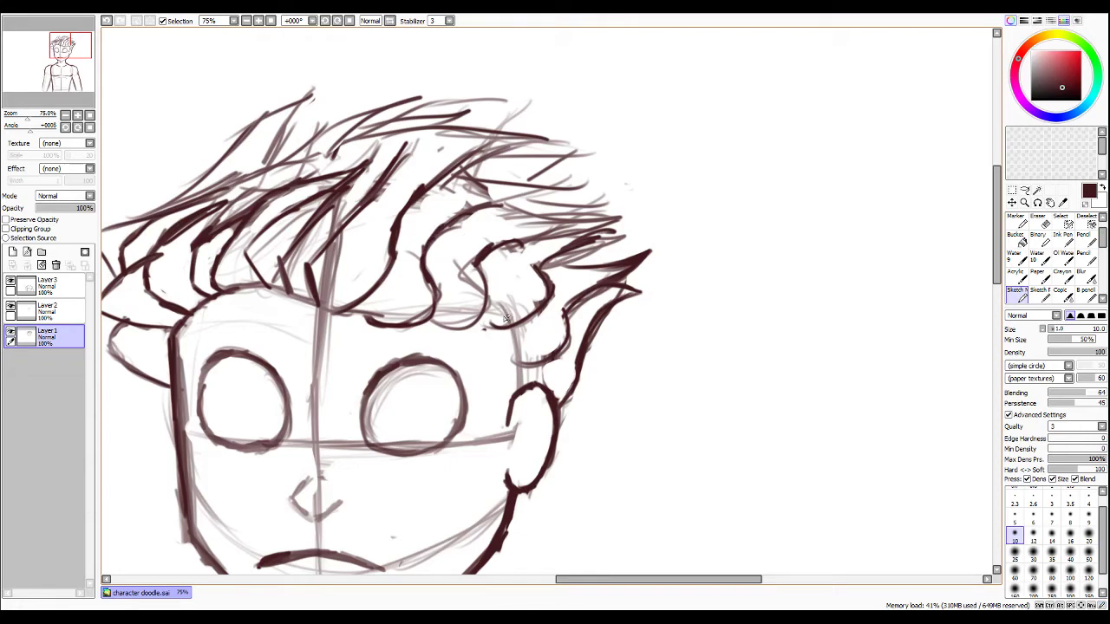
mouse_move(433, 323)
mouse_down()
mouse_move(482, 325)
mouse_move(511, 305)
mouse_up()
key(e)
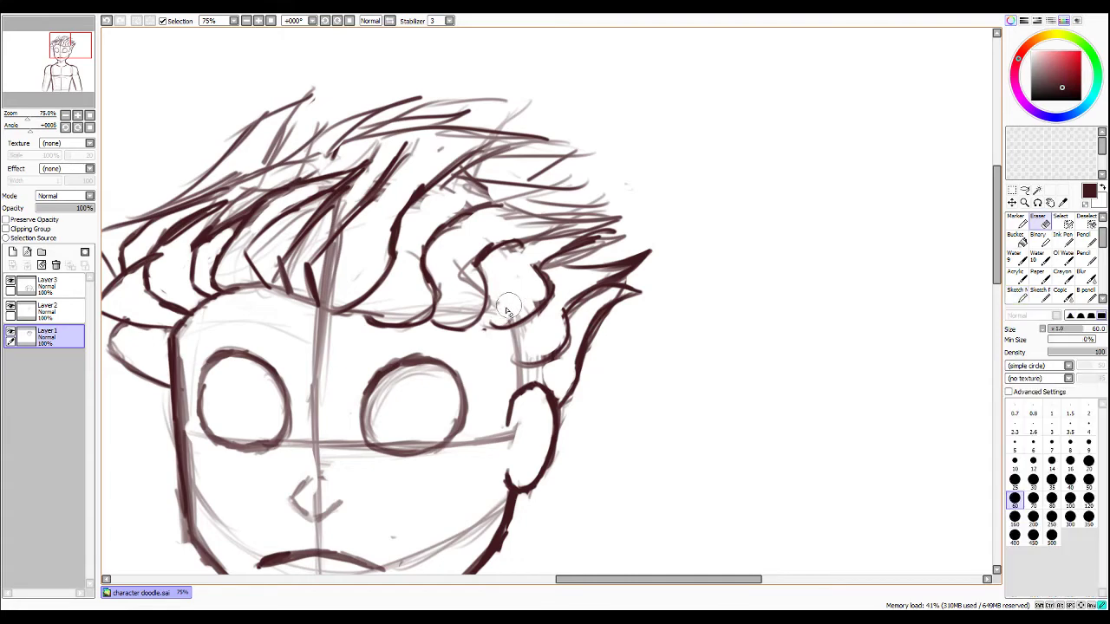
mouse_move(473, 294)
mouse_down()
mouse_move(455, 260)
mouse_move(473, 288)
mouse_move(463, 319)
mouse_up()
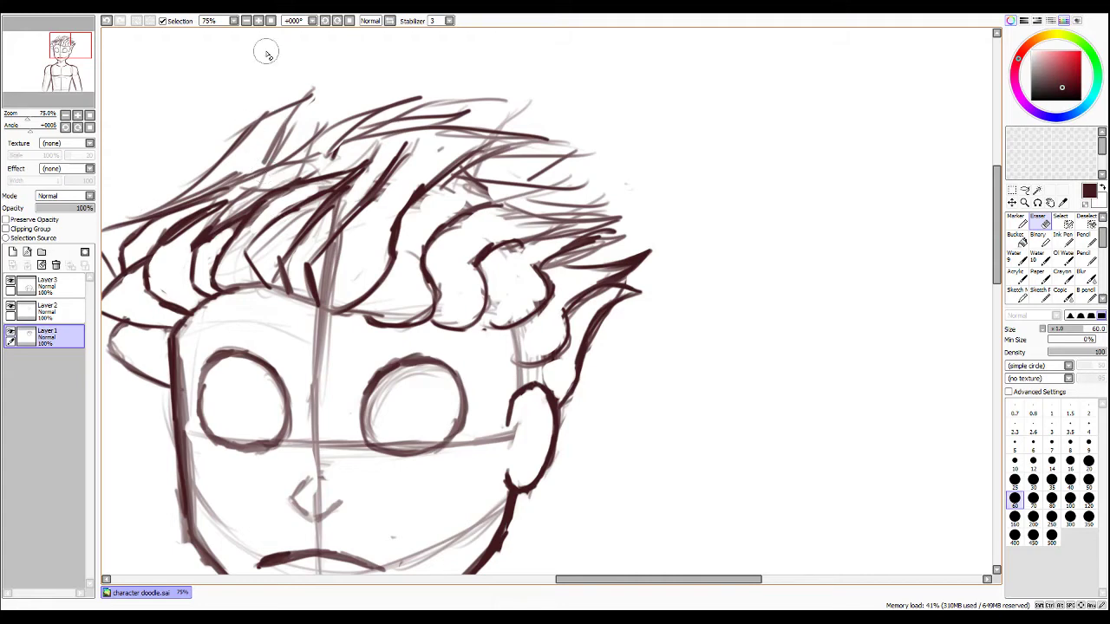
Darken the swept hair strands and spikes along the crown, from the upper left to the middle of the head.
key(n)
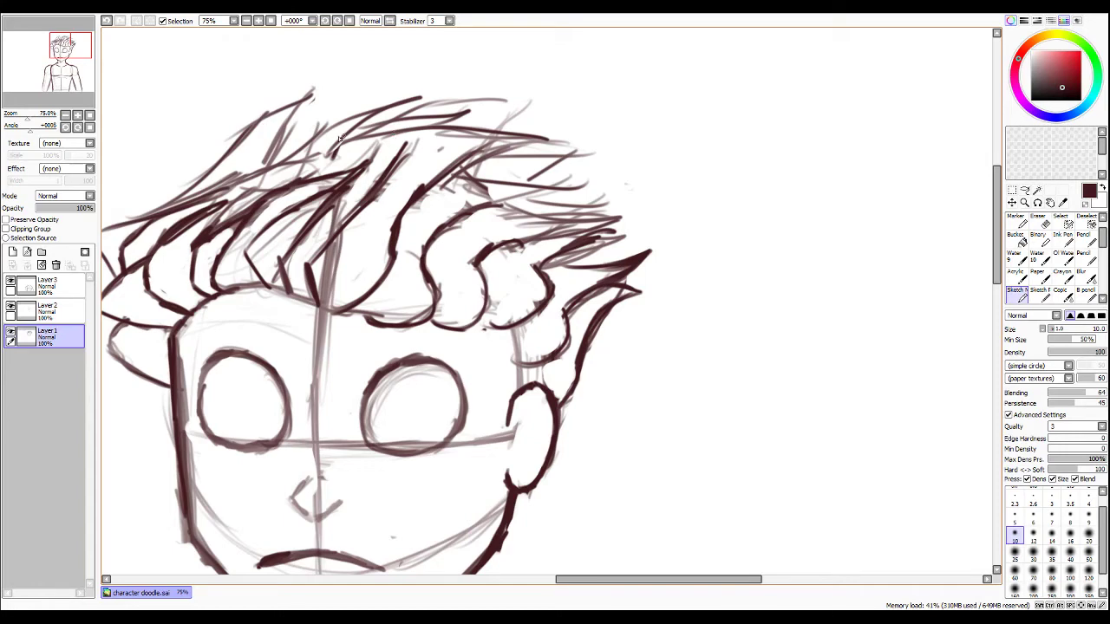
drag(289, 167, 431, 128)
drag(353, 135, 468, 108)
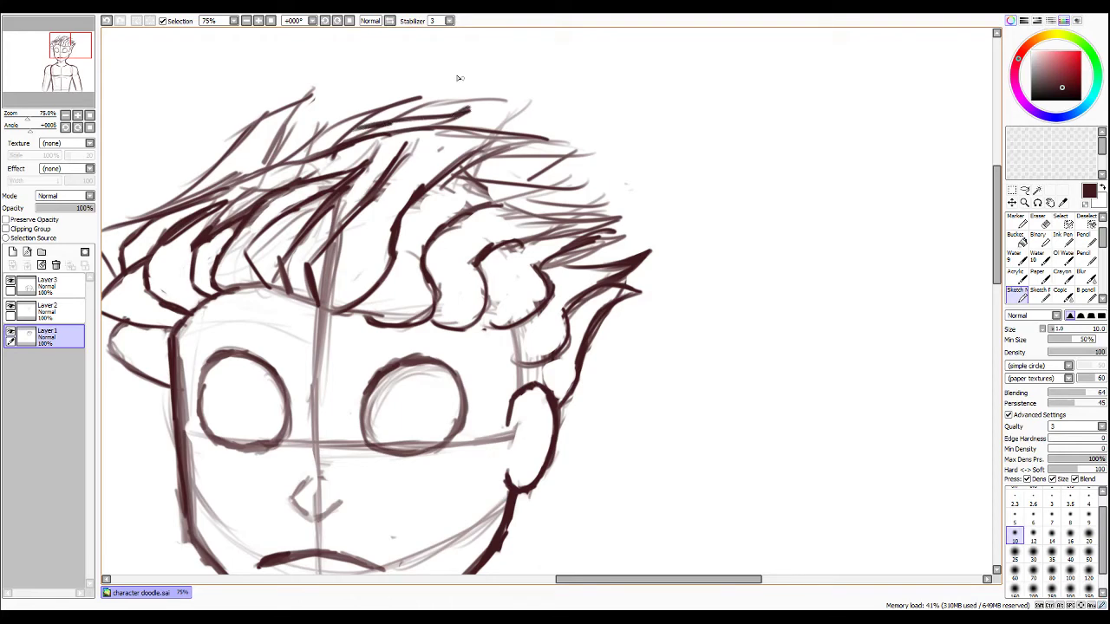
mouse_move(282, 156)
mouse_down()
mouse_move(387, 109)
mouse_move(335, 124)
mouse_move(407, 98)
mouse_up()
drag(261, 172, 310, 99)
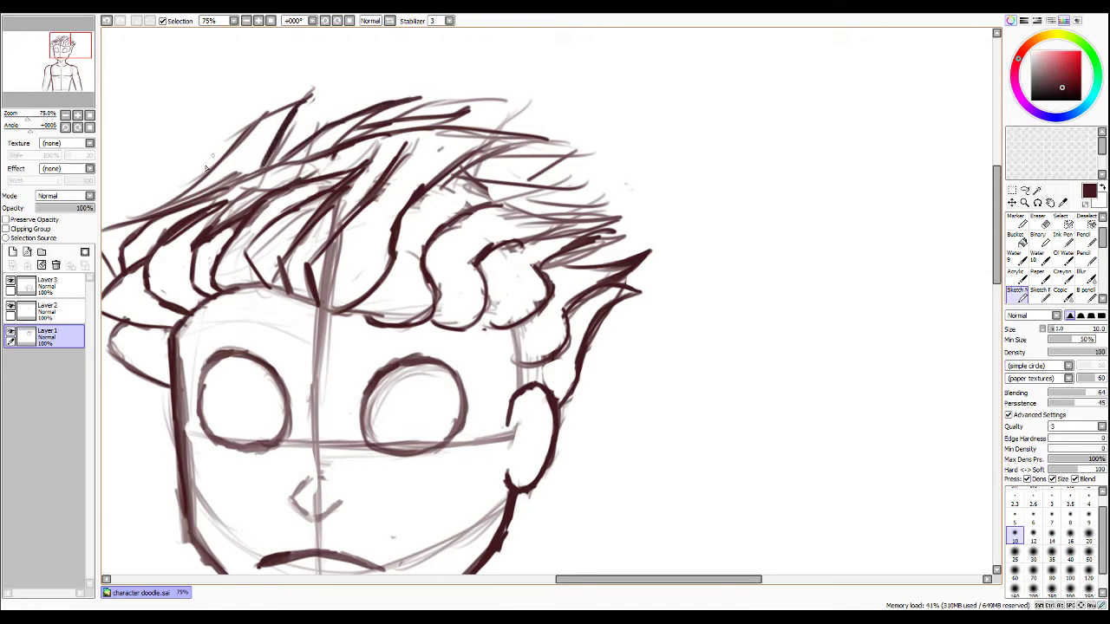
Erase the tall spike on the upper left of the hair and redraw it lower with darker strokes.
mouse_move(169, 208)
mouse_down()
mouse_move(279, 102)
mouse_move(310, 94)
mouse_up()
mouse_move(258, 164)
mouse_down()
mouse_move(309, 92)
mouse_move(264, 130)
mouse_up()
key(e)
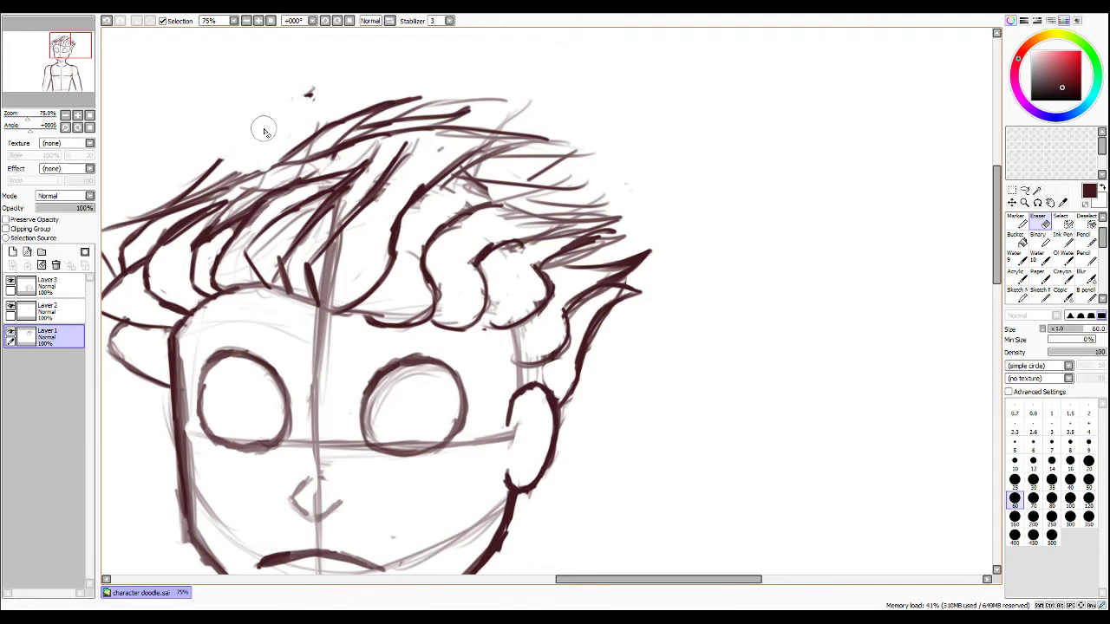
key(e)
drag(168, 208, 278, 126)
drag(221, 162, 314, 105)
mouse_move(263, 130)
mouse_down()
mouse_move(317, 105)
mouse_move(276, 121)
mouse_move(248, 172)
mouse_move(288, 156)
mouse_move(235, 185)
mouse_move(314, 141)
mouse_up()
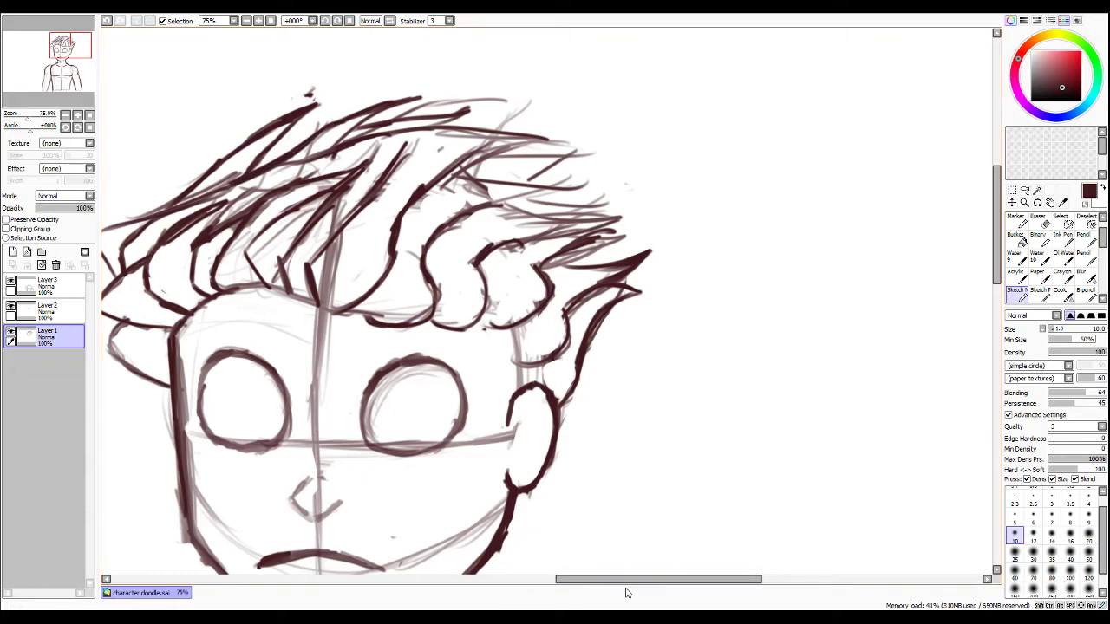
Draw a dark hairline edge from the last curl down to the top of the right ear.
mouse_move(620, 590)
mouse_down()
mouse_move(576, 590)
mouse_move(578, 572)
mouse_up()
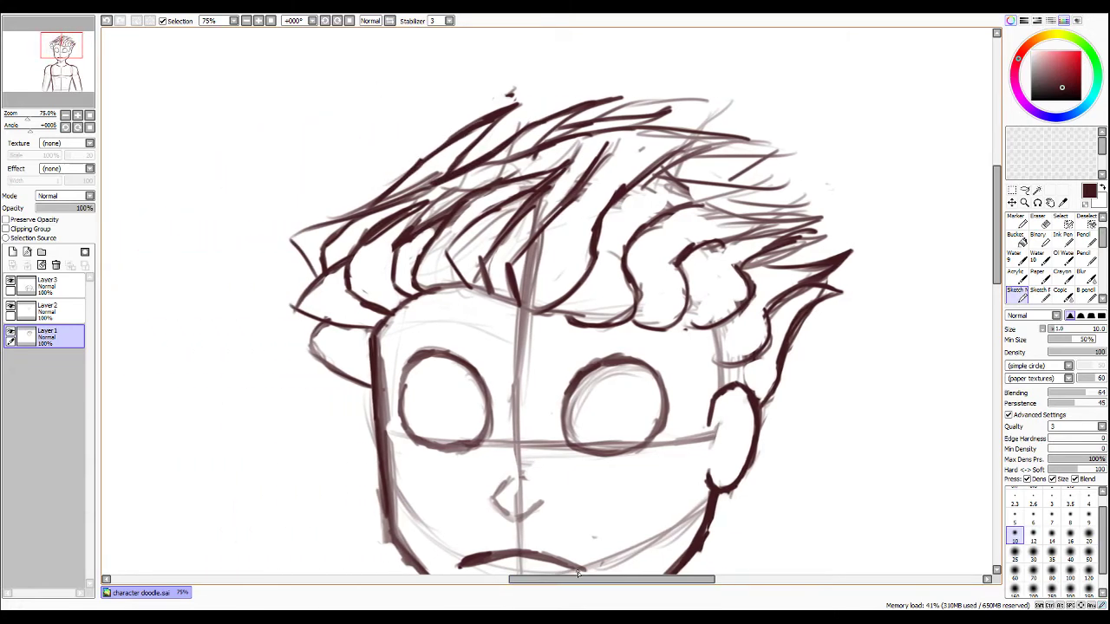
drag(713, 334, 721, 392)
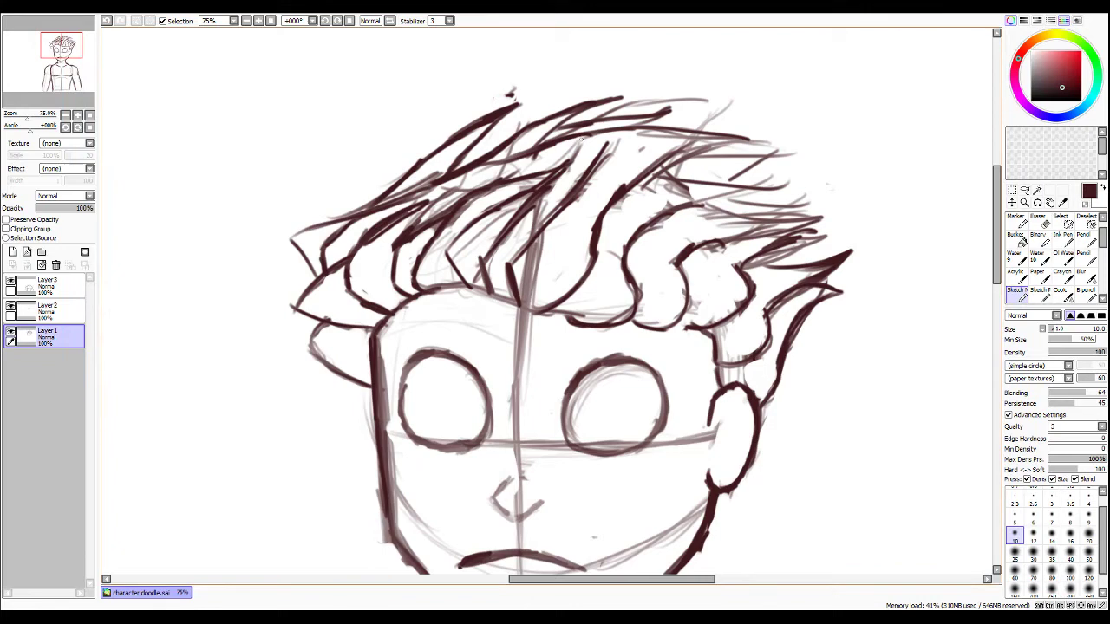
Erase the surplus strand above the middle of the forehead, and darken the neighbouring curved strand and the top edge of the hair.
scroll(642, 145, down, 1)
scroll(623, 149, up, 1)
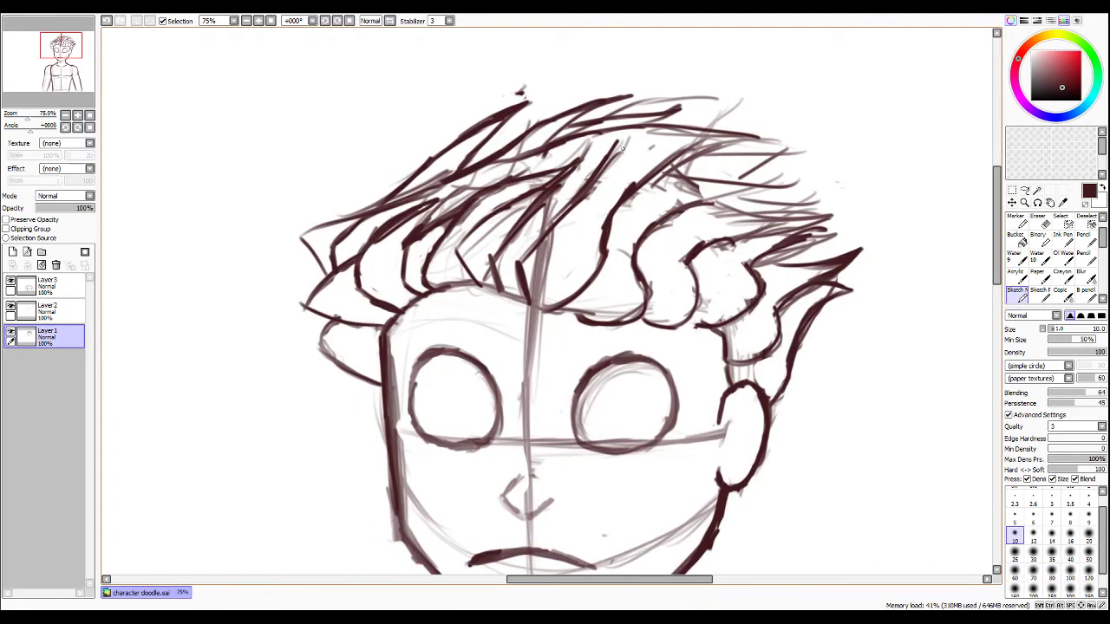
key(e)
mouse_move(621, 148)
mouse_down()
mouse_move(543, 234)
mouse_move(553, 222)
mouse_move(543, 284)
mouse_move(572, 256)
mouse_up()
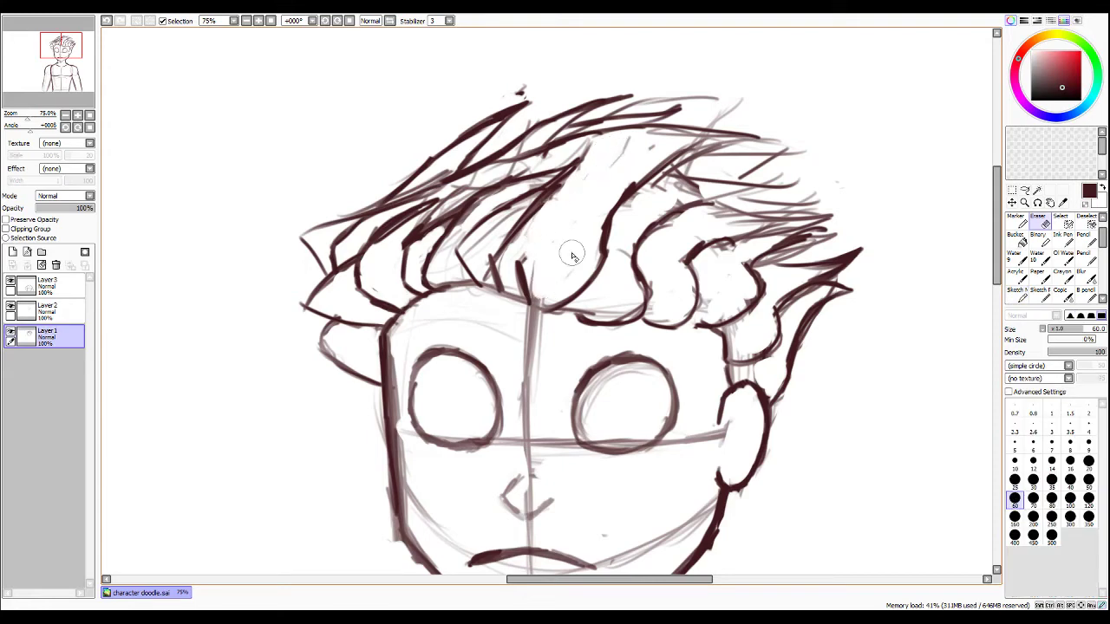
key(n)
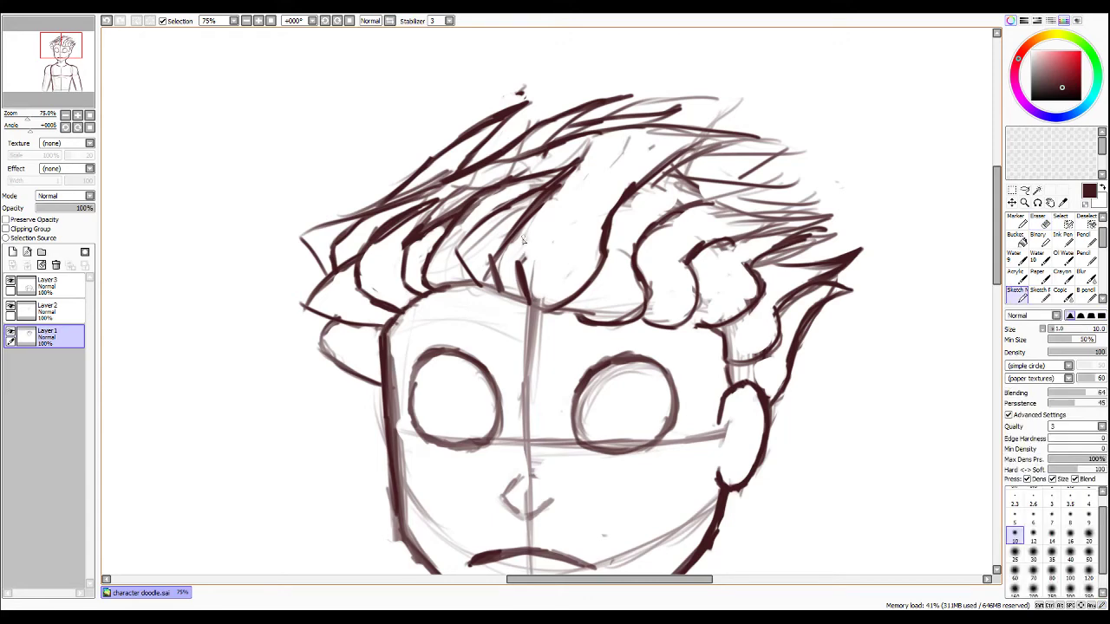
mouse_move(520, 265)
mouse_down()
mouse_move(527, 224)
mouse_move(520, 256)
mouse_move(563, 174)
mouse_up()
mouse_move(616, 140)
mouse_down()
mouse_move(694, 118)
mouse_move(751, 131)
mouse_up()
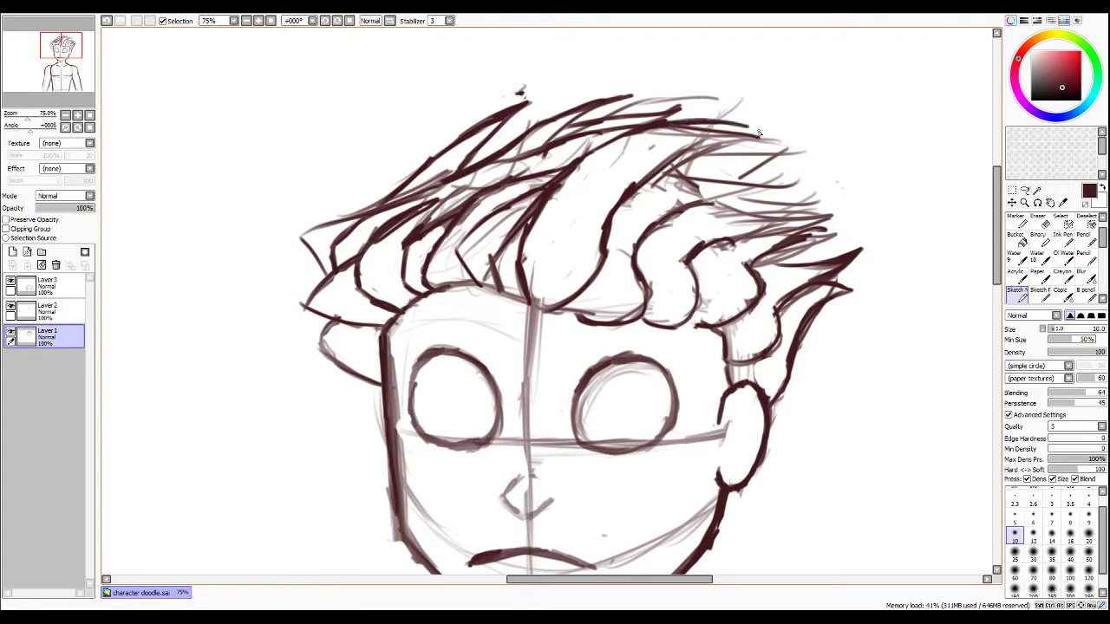
Draw the underside of the upper right spike and erase the old curved strand and loose strokes below it.
drag(645, 183, 744, 129)
key(e)
drag(635, 177, 605, 241)
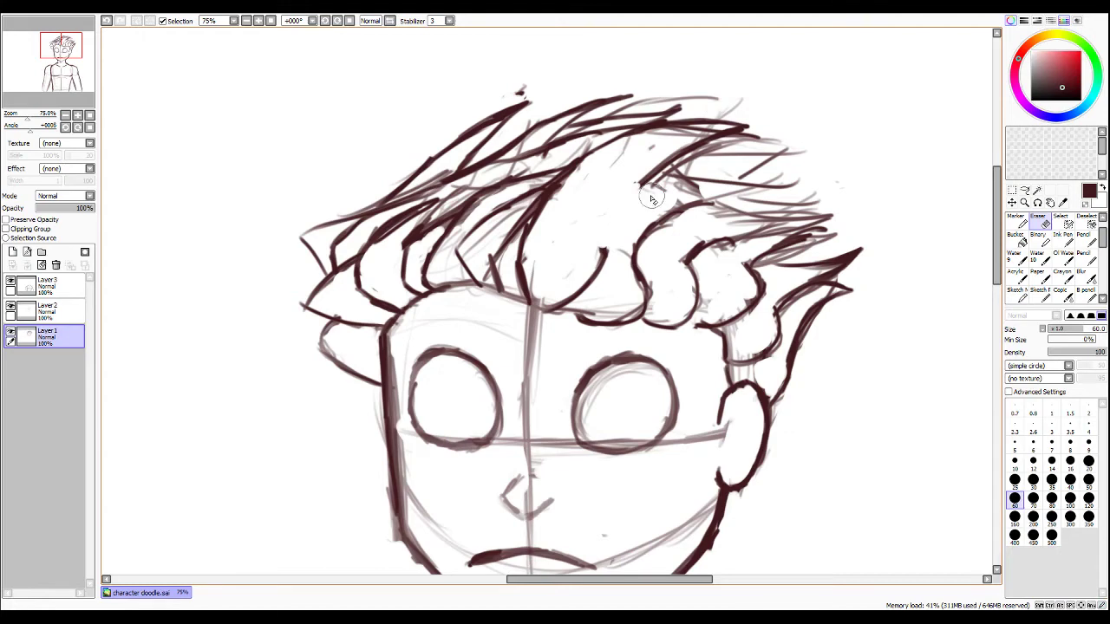
mouse_move(650, 198)
mouse_down()
mouse_move(673, 172)
mouse_move(654, 190)
mouse_move(754, 142)
mouse_up()
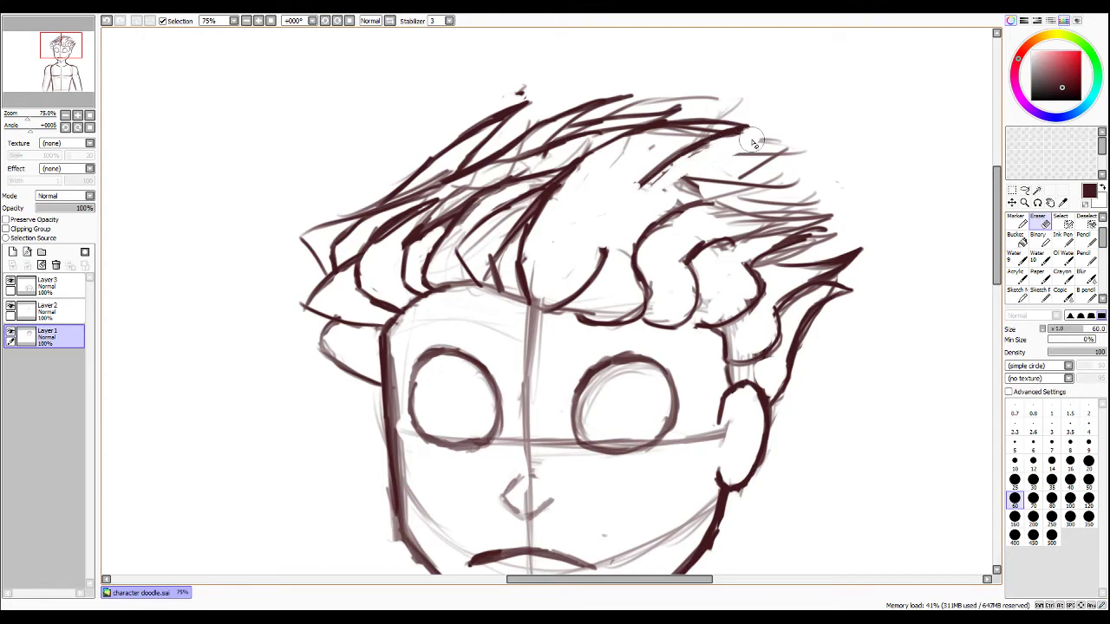
Draw a row of dark jagged spikes down the right side of the hair below the upper spike.
key(e)
mouse_move(694, 149)
mouse_down()
mouse_move(791, 147)
mouse_move(742, 179)
mouse_up()
mouse_move(787, 148)
mouse_down()
mouse_move(740, 182)
mouse_move(750, 176)
mouse_move(645, 193)
mouse_move(804, 177)
mouse_move(762, 204)
mouse_move(707, 202)
mouse_move(775, 213)
mouse_move(760, 213)
mouse_move(836, 200)
mouse_move(828, 218)
mouse_move(806, 208)
mouse_move(826, 206)
mouse_move(762, 243)
mouse_move(838, 201)
mouse_up()
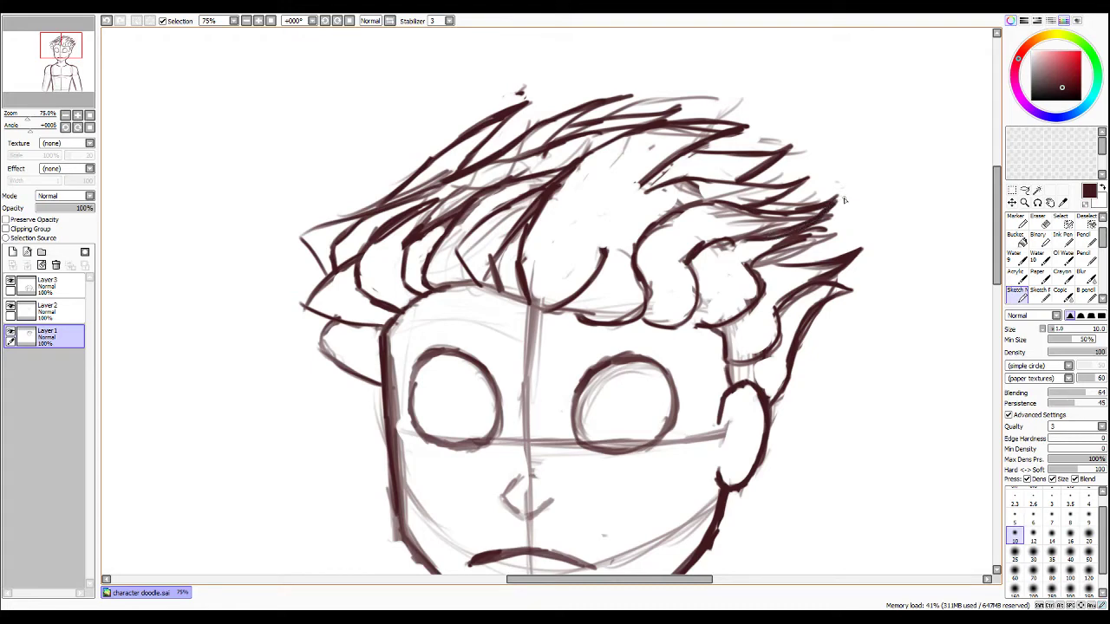
Erase the rough strokes of the spike above the ear tuft and redraw it as a longer dark point.
key(e)
drag(747, 263, 820, 244)
key(e)
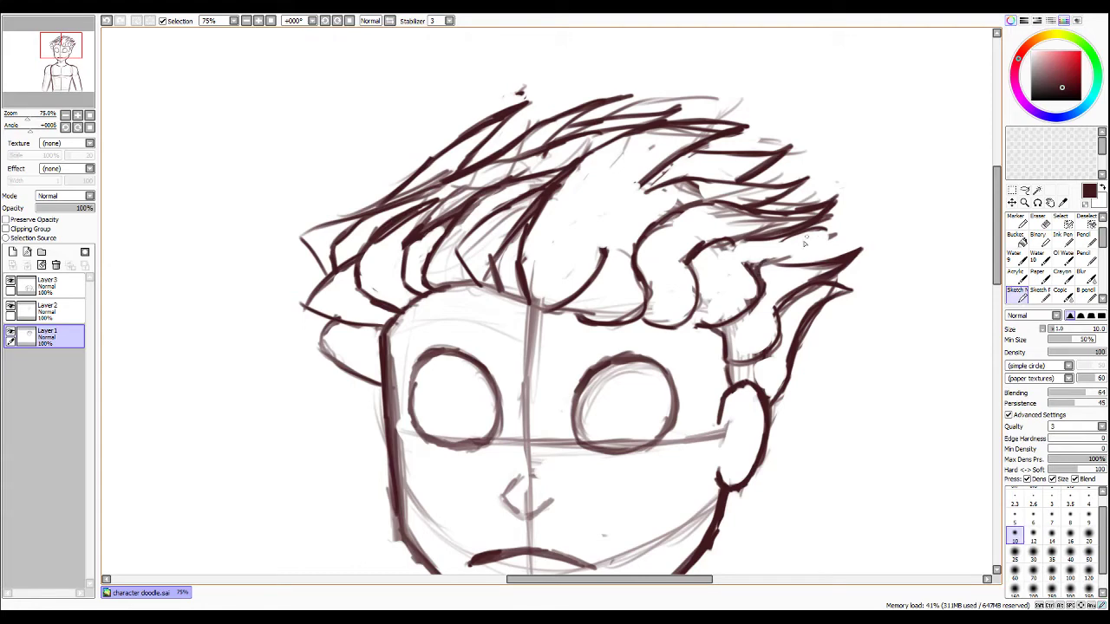
mouse_move(757, 269)
mouse_down()
mouse_move(841, 245)
mouse_move(772, 254)
mouse_move(847, 231)
mouse_move(797, 232)
mouse_move(847, 223)
mouse_up()
drag(828, 231, 861, 222)
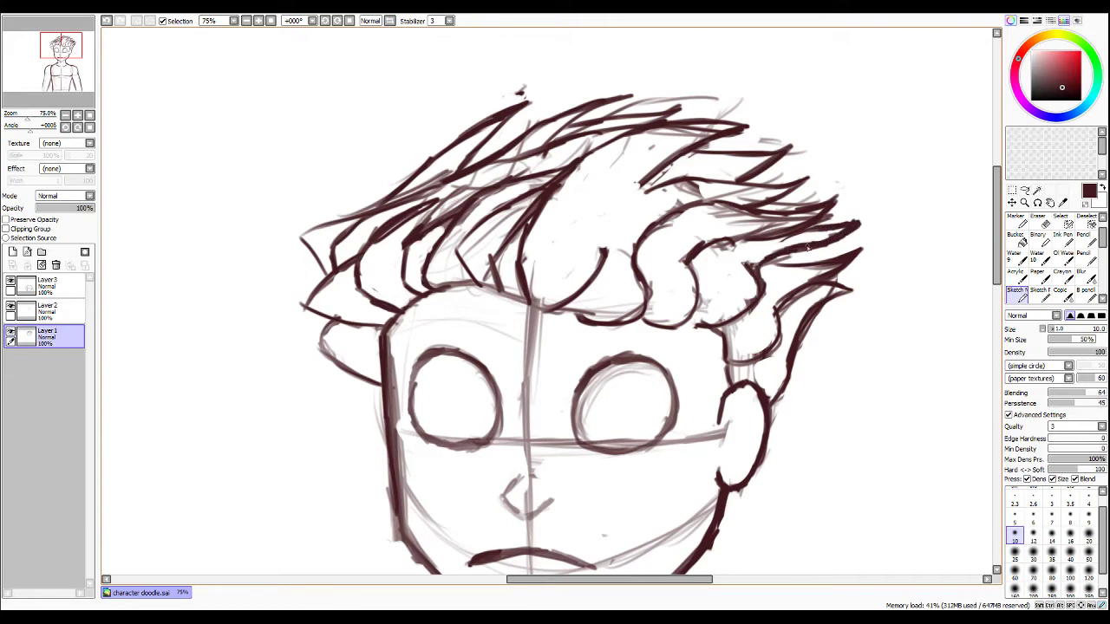
Erase the rounded curl above the right ear and redraw it as a smooth curve running into the spike.
key(e)
mouse_move(753, 259)
mouse_down()
mouse_move(761, 299)
mouse_move(750, 307)
mouse_up()
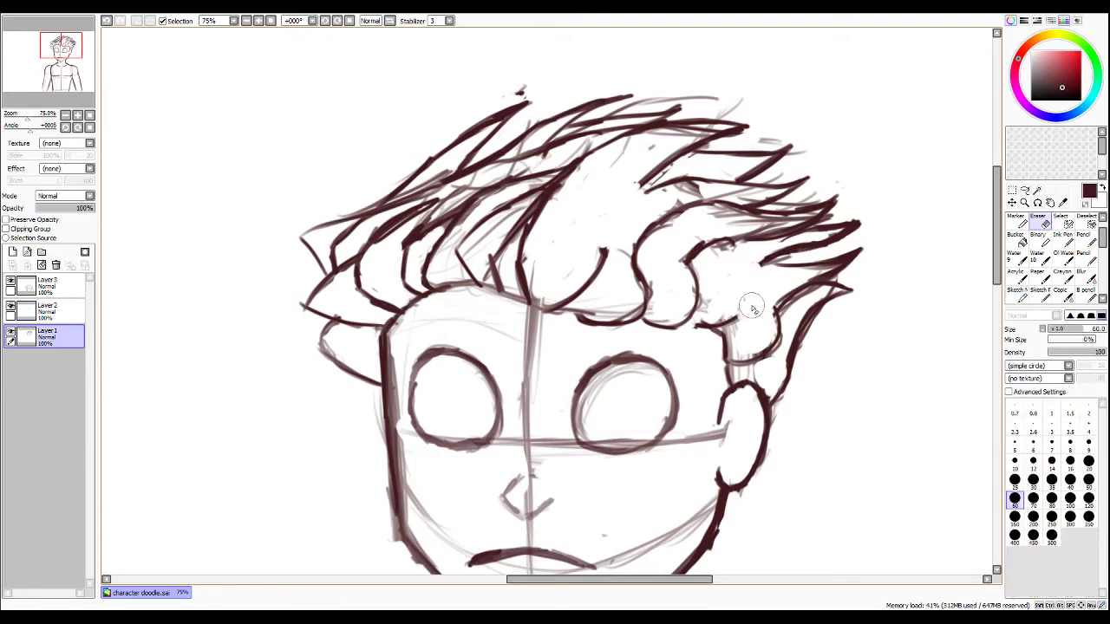
key(b)
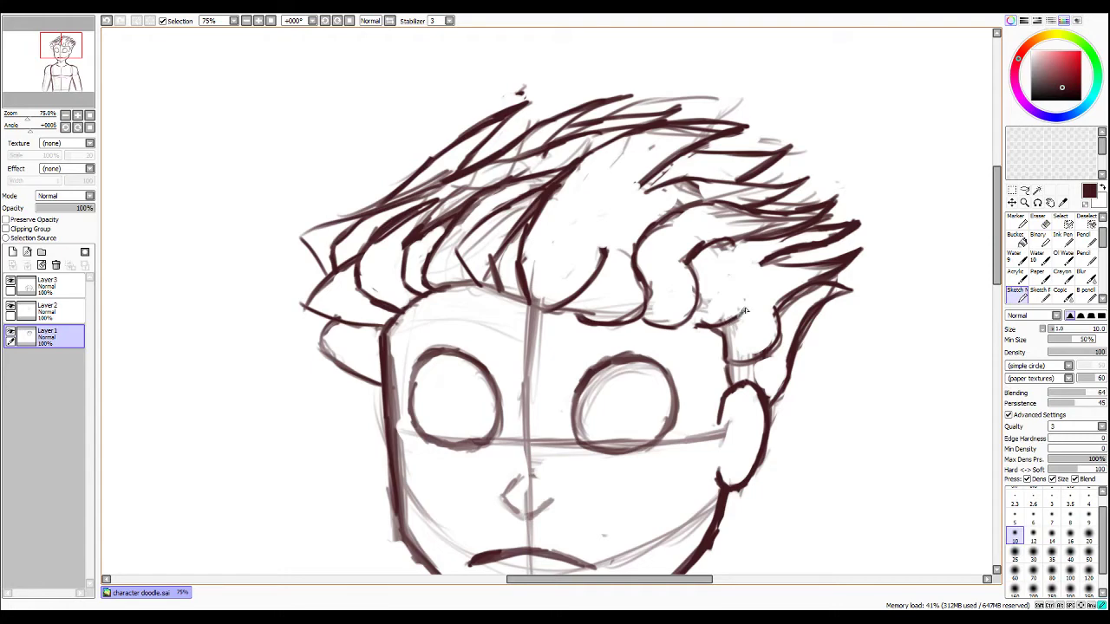
mouse_move(743, 305)
mouse_down()
mouse_move(762, 265)
mouse_move(747, 287)
mouse_up()
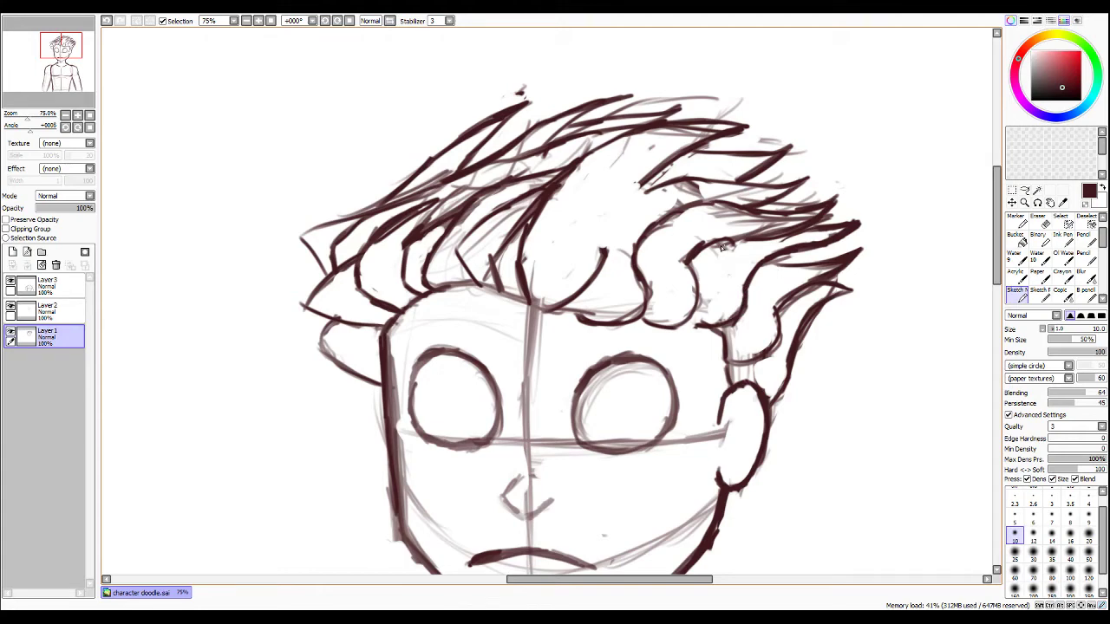
Extend the second curl's line out to the right spikes and erase the leftover strokes between the neighbouring strands.
drag(711, 245, 803, 225)
key(e)
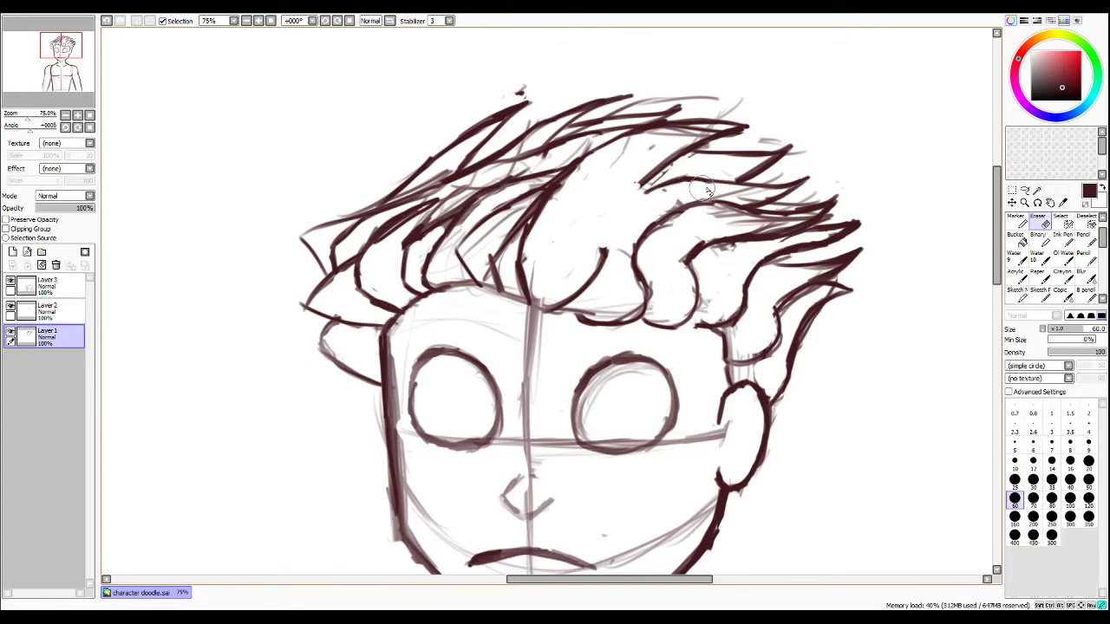
mouse_move(703, 188)
mouse_down()
mouse_move(747, 190)
mouse_move(717, 218)
mouse_move(771, 223)
mouse_move(754, 227)
mouse_move(817, 210)
mouse_move(776, 217)
mouse_up()
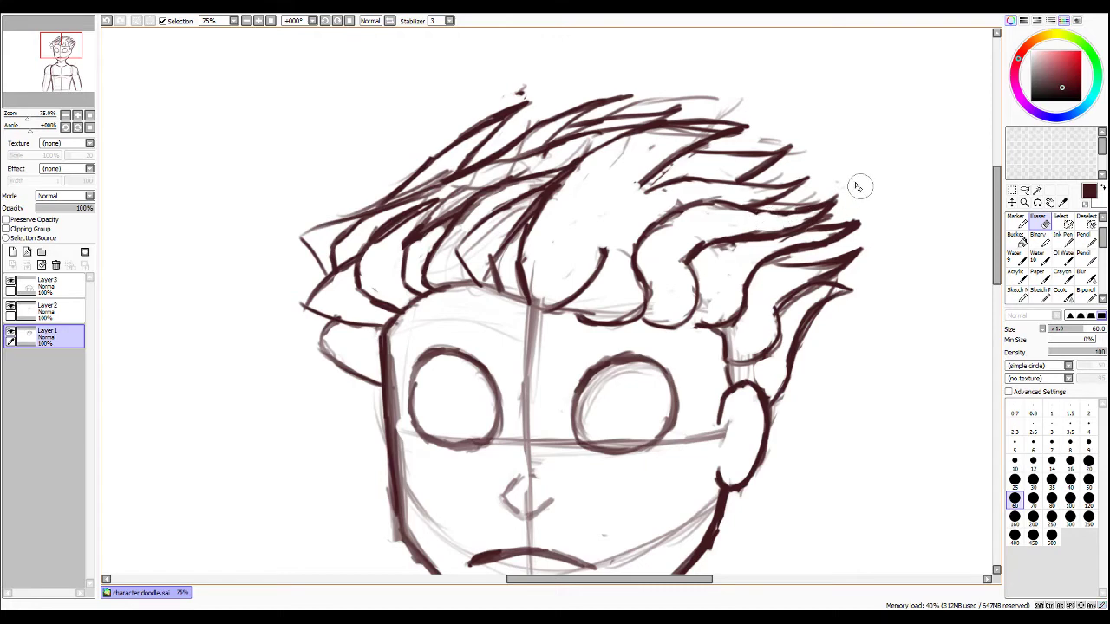
drag(737, 182, 742, 176)
key(b)
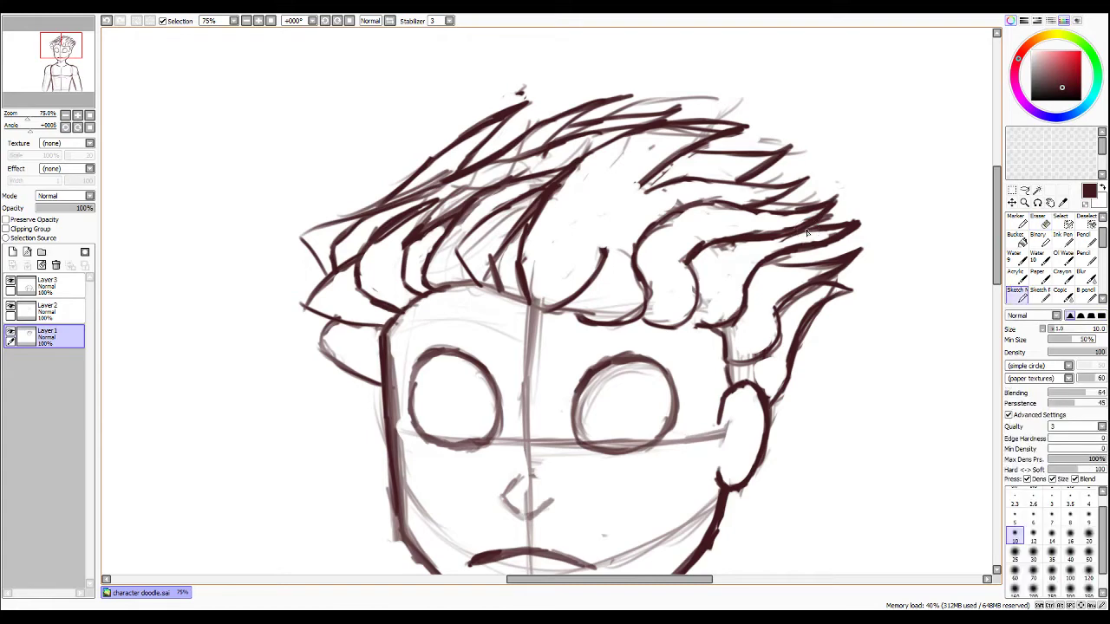
Erase the remaining curve above the middle of the forehead and sketch a new strand line down from the upper right spike.
key(e)
drag(607, 235, 572, 295)
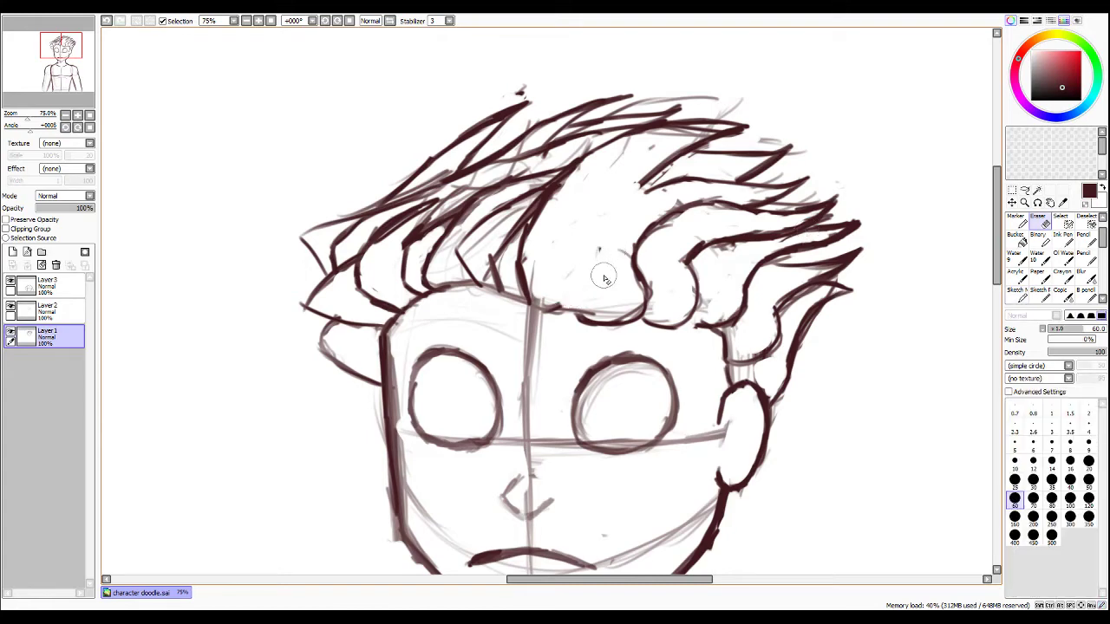
key(e)
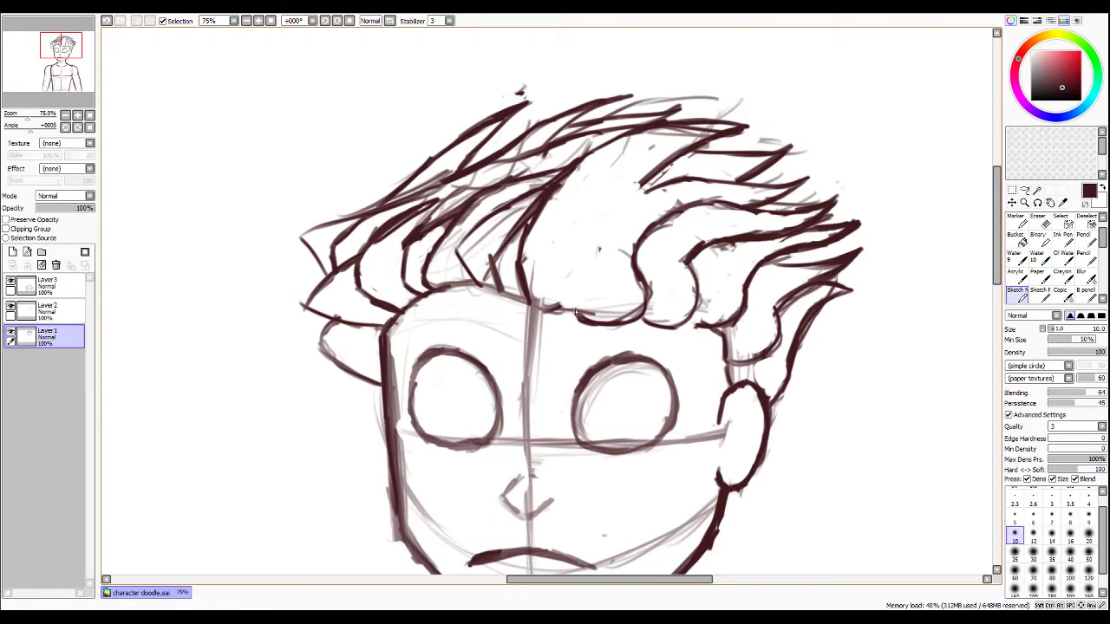
drag(641, 183, 612, 224)
Draw a pointed lock of hair hanging from the middle of the hairline down between the eyes, with darkened edges.
mouse_move(550, 305)
mouse_down()
mouse_move(583, 292)
mouse_move(577, 325)
mouse_move(527, 397)
mouse_up()
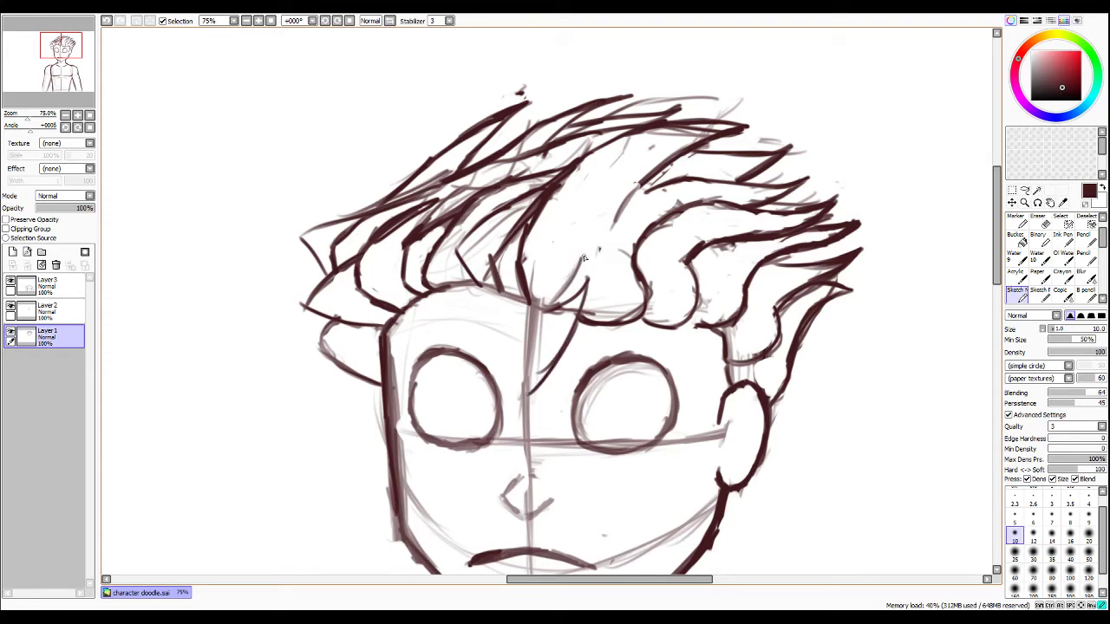
drag(548, 305, 602, 250)
drag(545, 310, 587, 295)
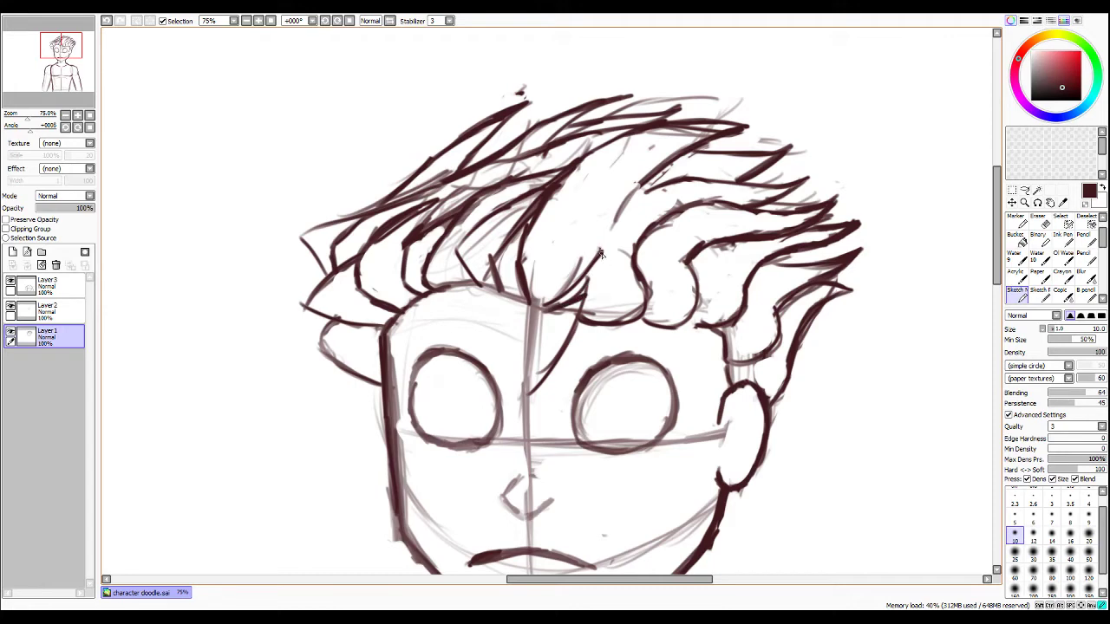
drag(601, 252, 564, 356)
drag(598, 294, 546, 381)
mouse_move(586, 335)
mouse_down()
mouse_move(535, 382)
mouse_move(556, 371)
mouse_up()
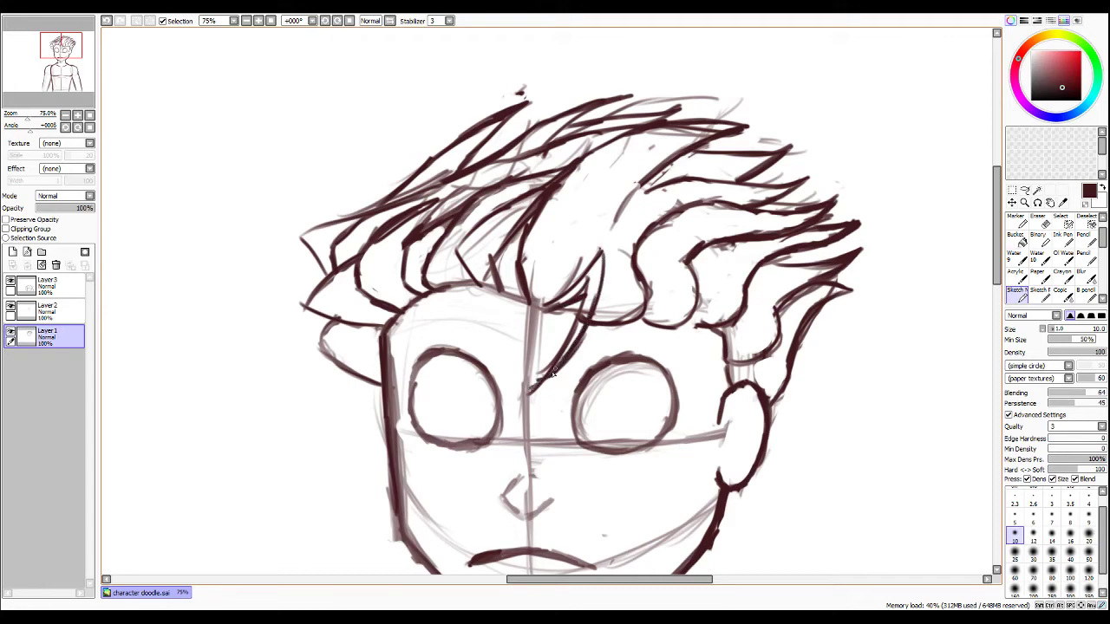
Darken the upper edge of the lock hanging between the eyes, trim its tip and redraw it as a shorter point.
mouse_move(600, 295)
mouse_down()
mouse_move(577, 346)
mouse_move(602, 262)
mouse_up()
key(e)
drag(555, 337, 535, 393)
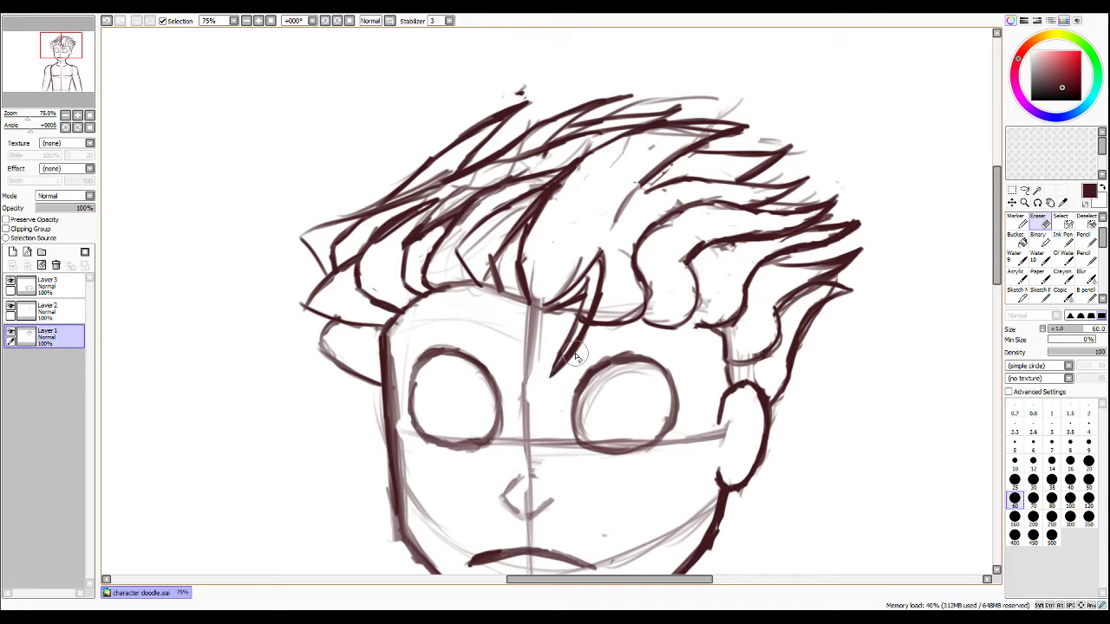
key(e)
mouse_move(566, 347)
mouse_down()
mouse_move(539, 384)
mouse_move(588, 330)
mouse_up()
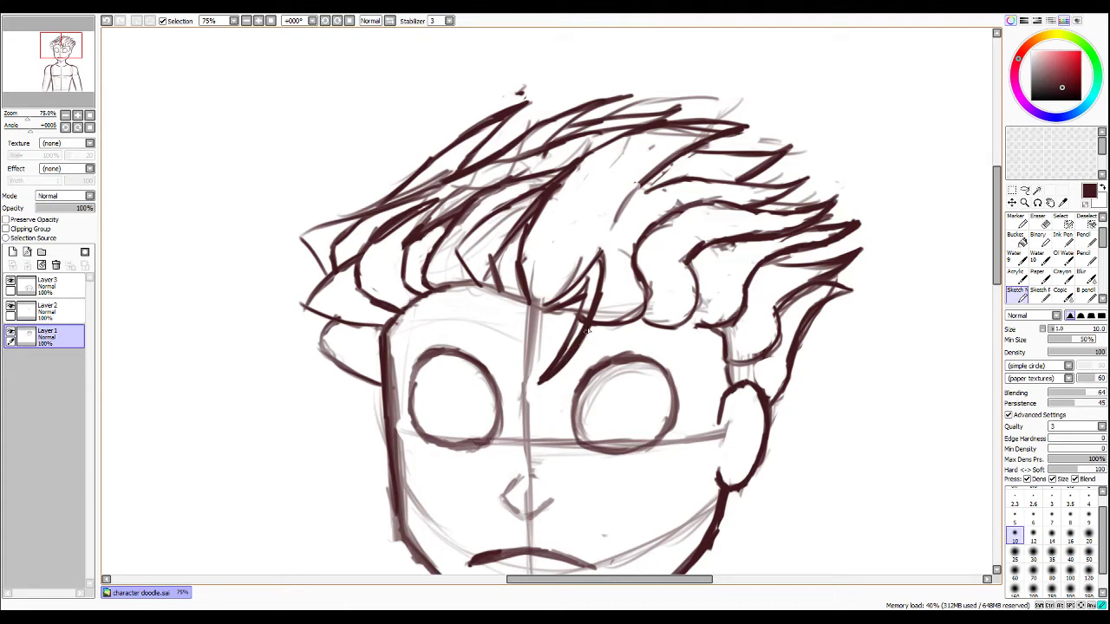
Extend the strand line from the upper right spike down toward the top of the hanging lock and darken it.
key(e)
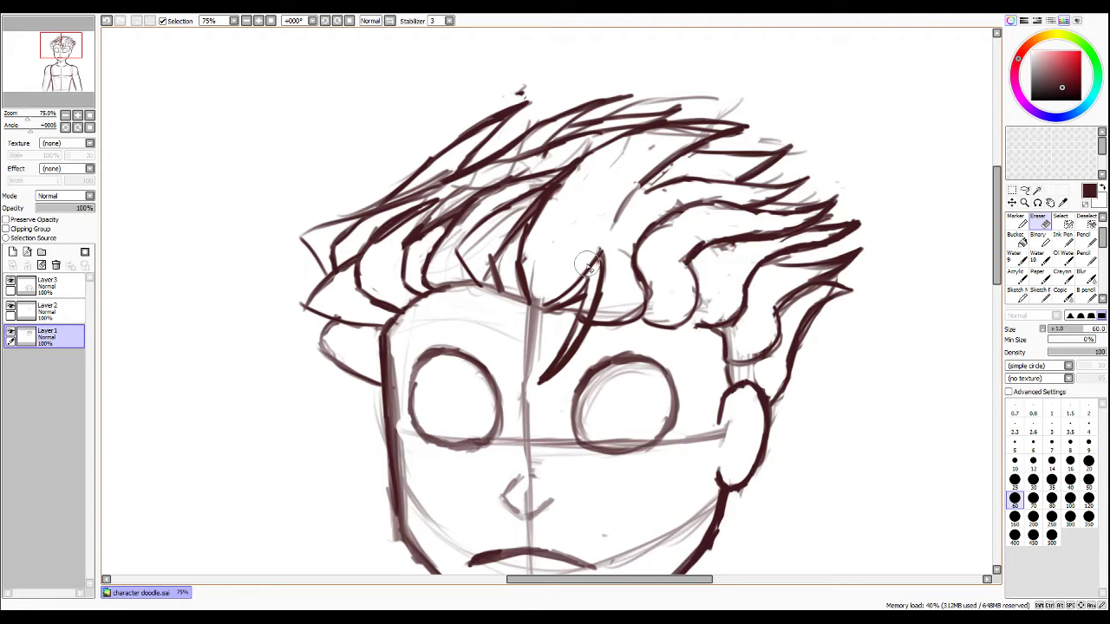
key(n)
drag(645, 177, 601, 235)
drag(636, 184, 599, 238)
drag(599, 242, 643, 185)
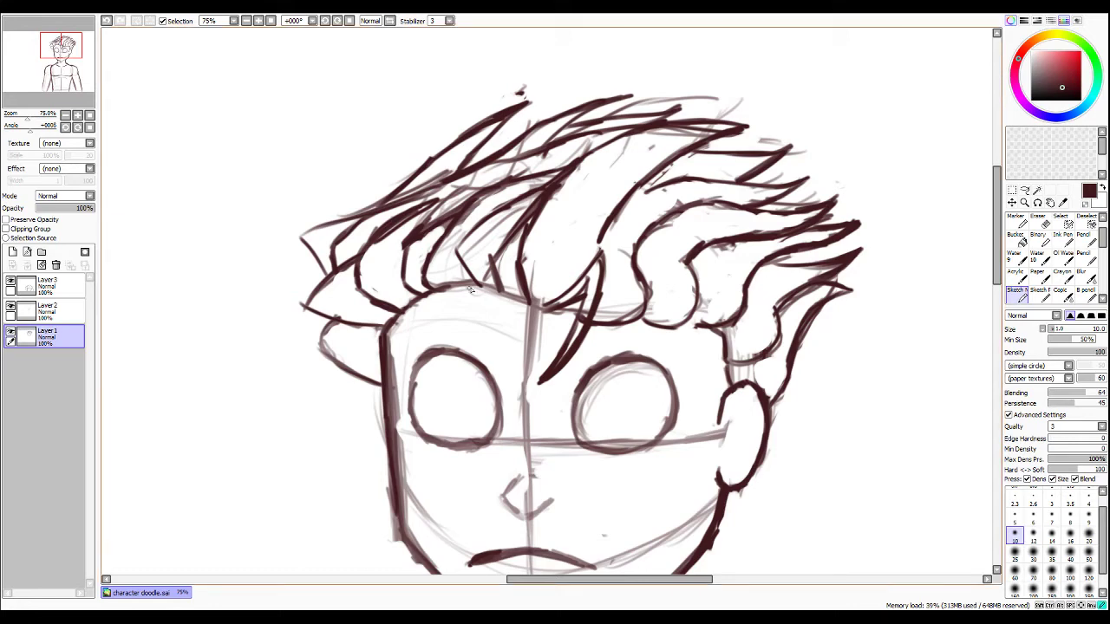
Draw a curved strand up from the hairline above the left eye and erase the short crossed strokes beside it.
mouse_move(477, 285)
mouse_down()
mouse_move(455, 258)
mouse_move(455, 278)
mouse_move(490, 209)
mouse_up()
key(e)
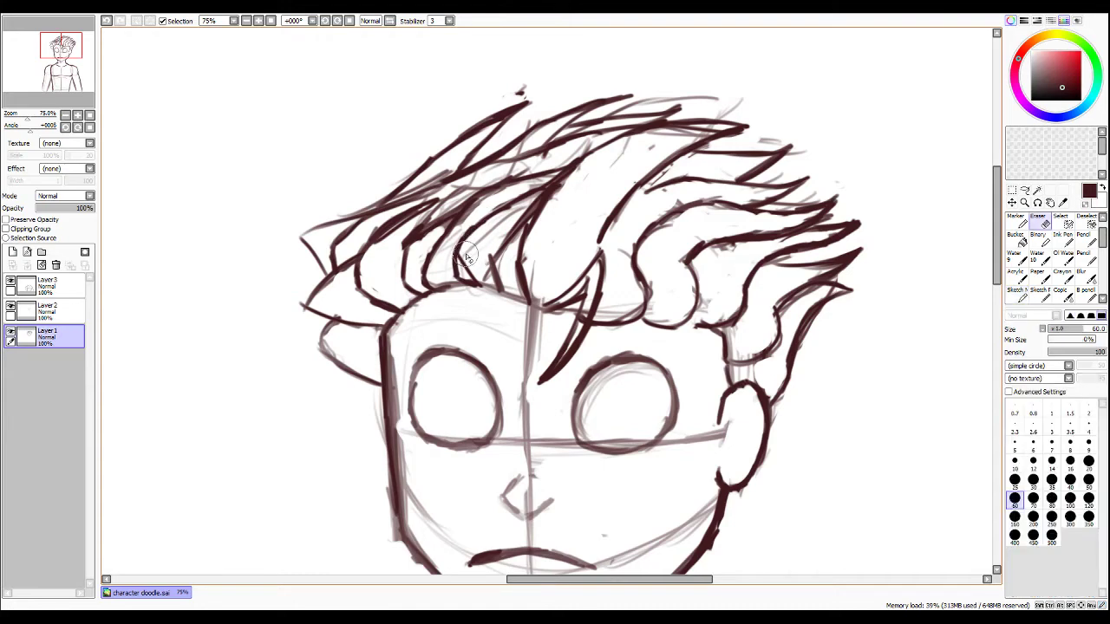
mouse_move(494, 262)
mouse_down()
mouse_move(505, 265)
mouse_move(487, 275)
mouse_move(488, 245)
mouse_move(537, 203)
mouse_up()
key(e)
Draw the next curved strand left of the hanging lock, erase the first attempt, and redraw it running into the hairline.
mouse_move(501, 236)
mouse_down()
mouse_move(516, 223)
mouse_move(487, 257)
mouse_up()
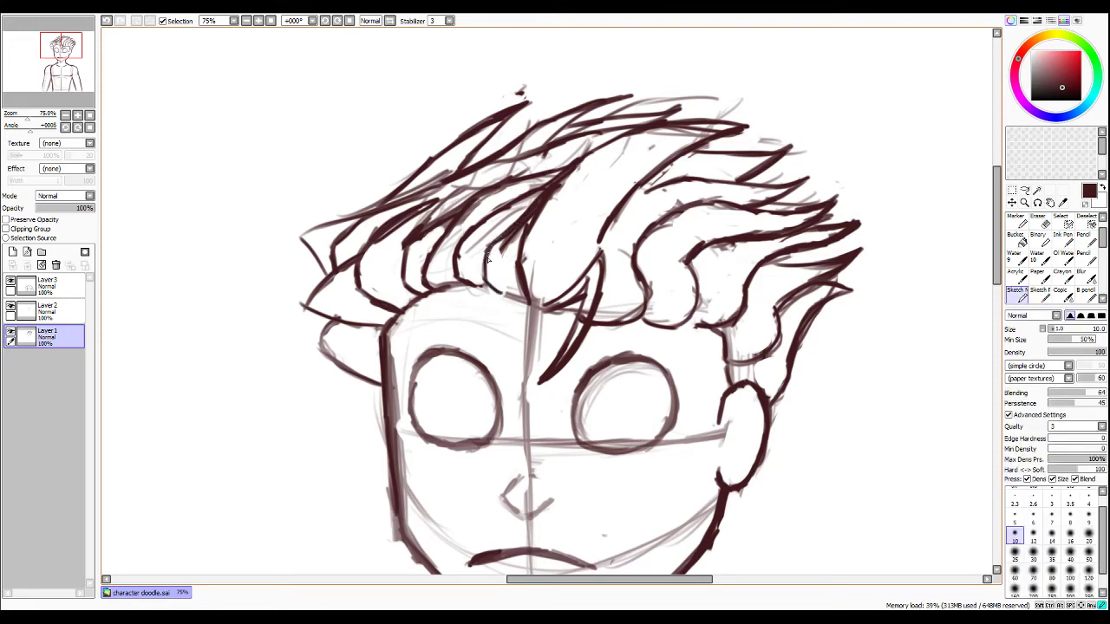
key(e)
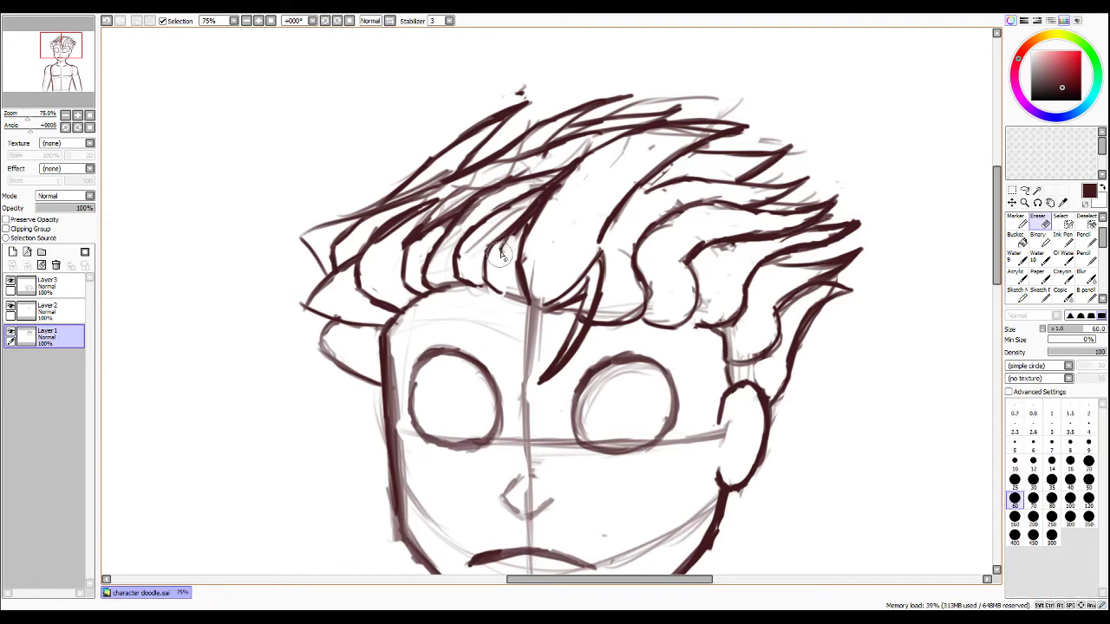
mouse_move(500, 259)
mouse_down()
mouse_move(490, 253)
mouse_move(485, 277)
mouse_move(513, 275)
mouse_up()
key(e)
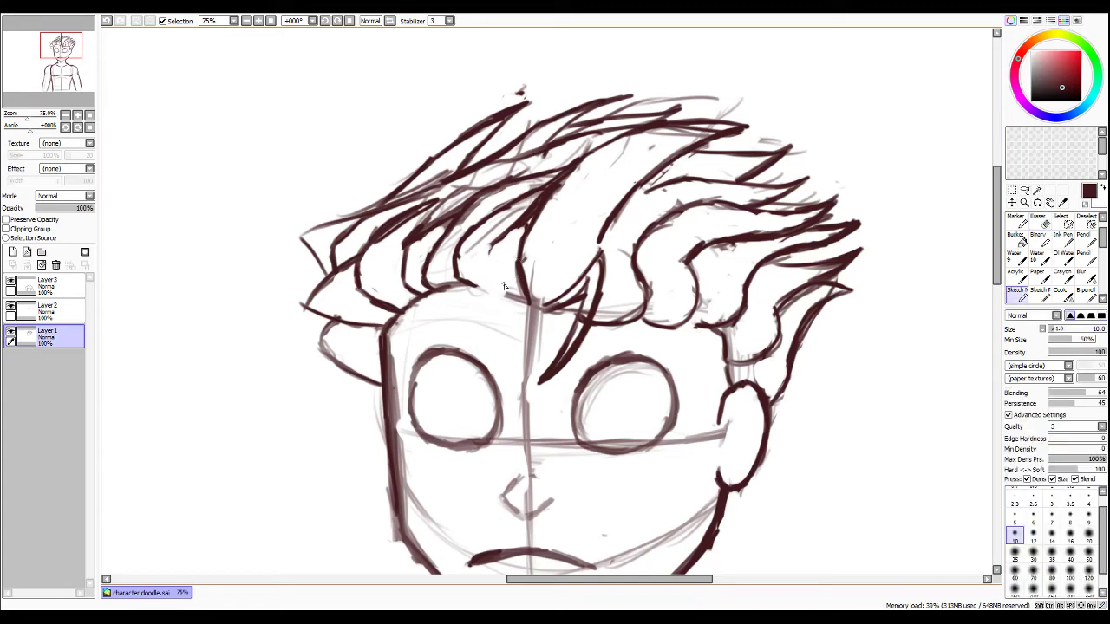
mouse_move(488, 265)
mouse_down()
mouse_move(497, 241)
mouse_move(493, 291)
mouse_move(548, 312)
mouse_move(587, 284)
mouse_move(580, 302)
mouse_up()
Erase the messy strokes at the base of the hanging lock and redraw the hairline edge joining it.
key(e)
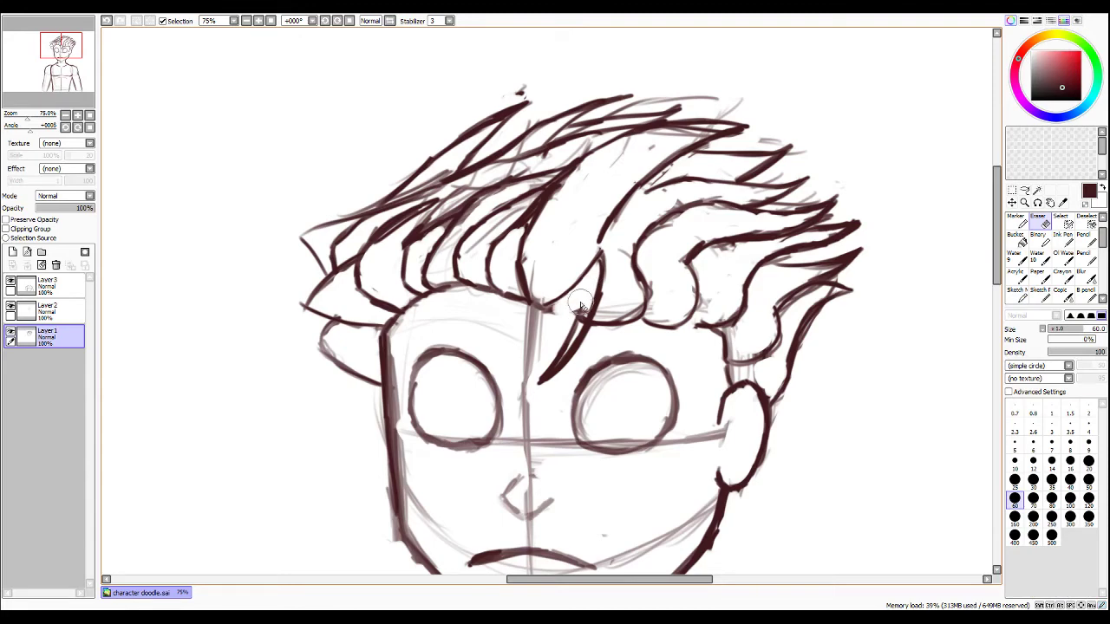
key(n)
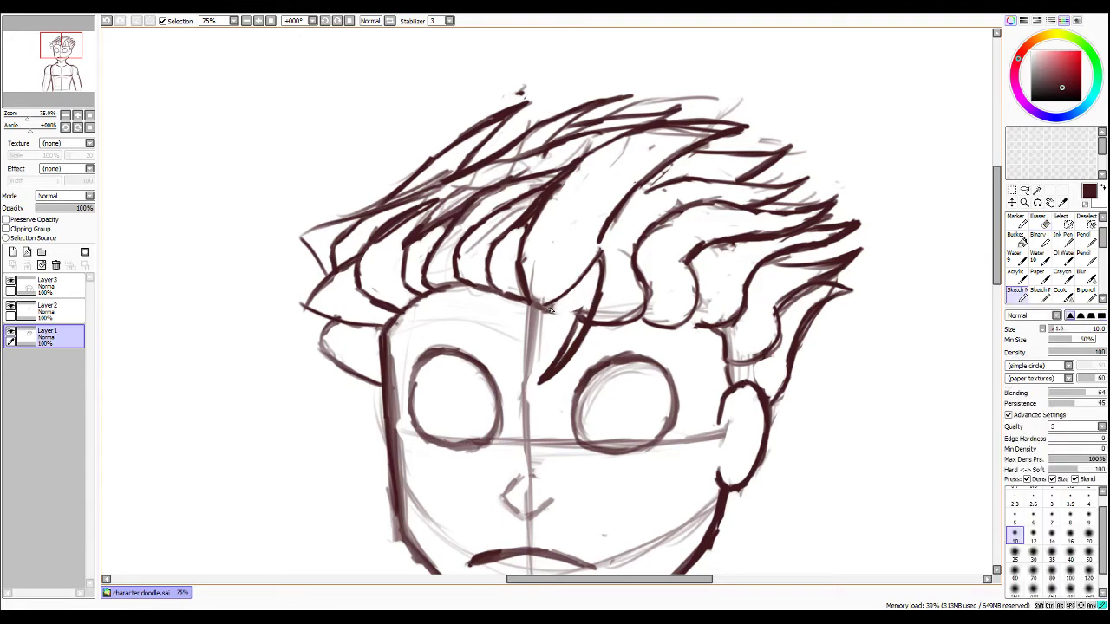
mouse_move(556, 308)
mouse_down()
mouse_move(585, 291)
mouse_move(576, 333)
mouse_up()
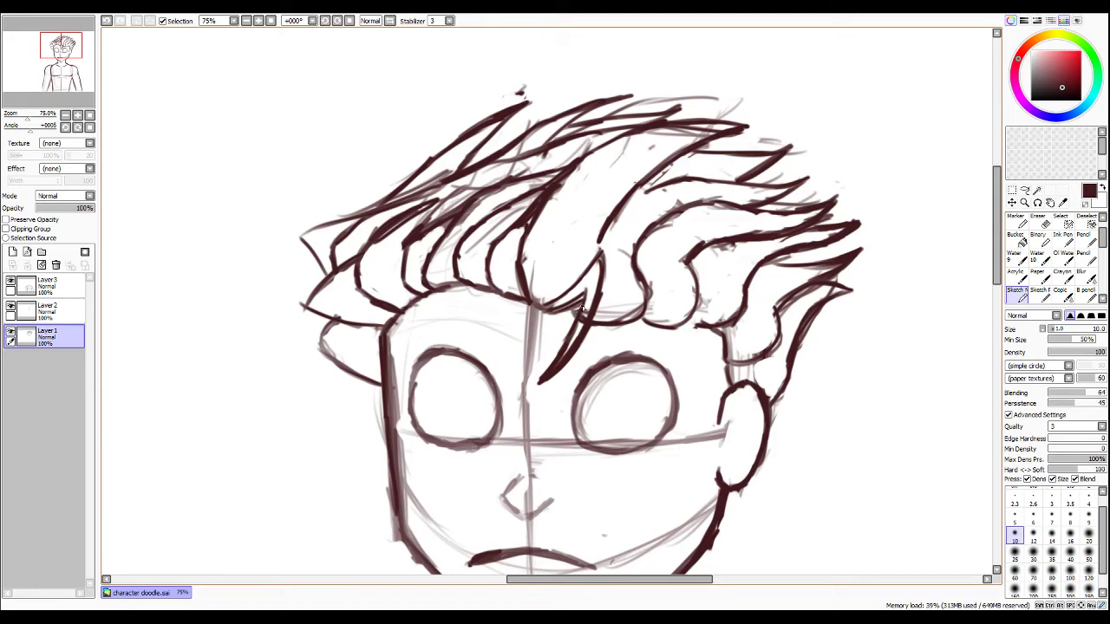
On Layer 2, draw angry slanted brow lines across both eyes, with short upward hooks at their inner ends.
click(37, 288)
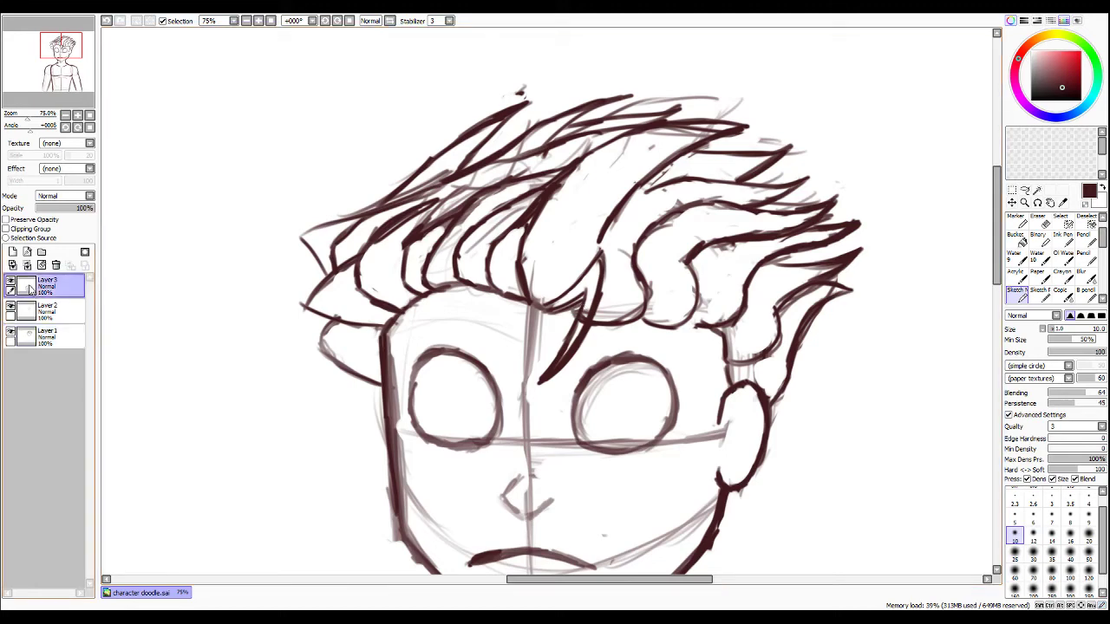
click(47, 310)
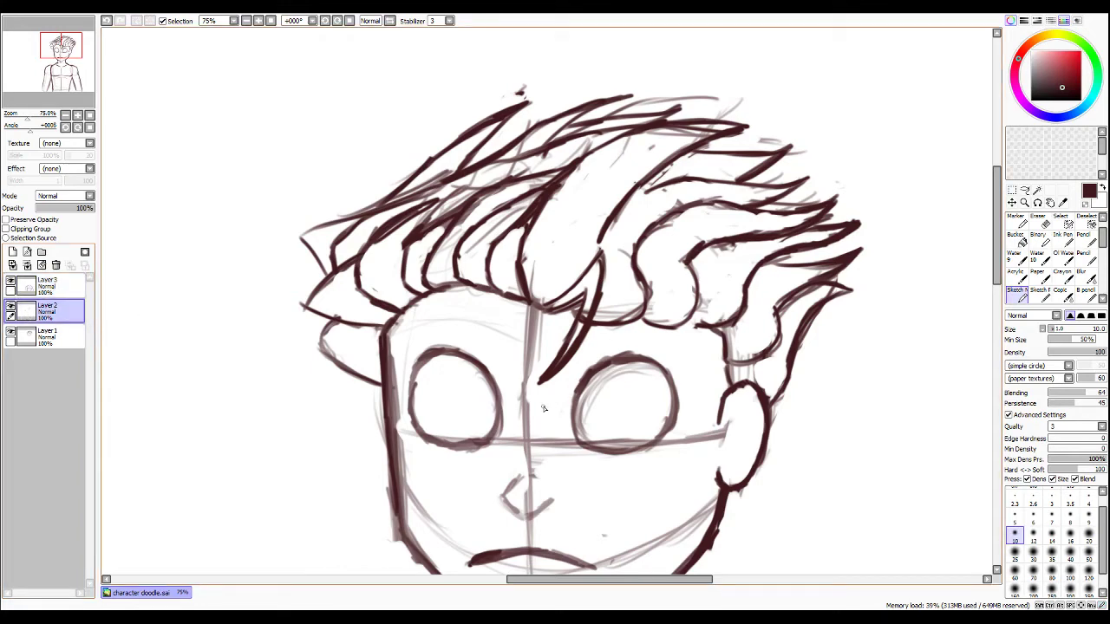
drag(579, 403, 654, 362)
mouse_move(574, 400)
mouse_down()
mouse_move(685, 348)
mouse_move(658, 370)
mouse_move(692, 343)
mouse_up()
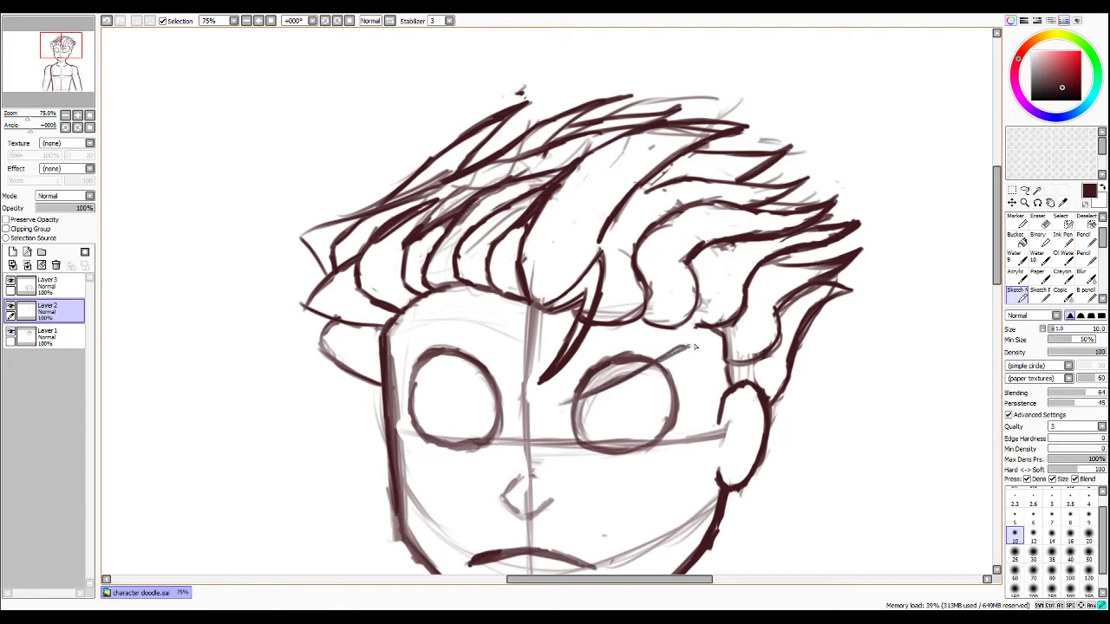
mouse_move(626, 379)
mouse_down()
mouse_move(681, 350)
mouse_move(603, 387)
mouse_up()
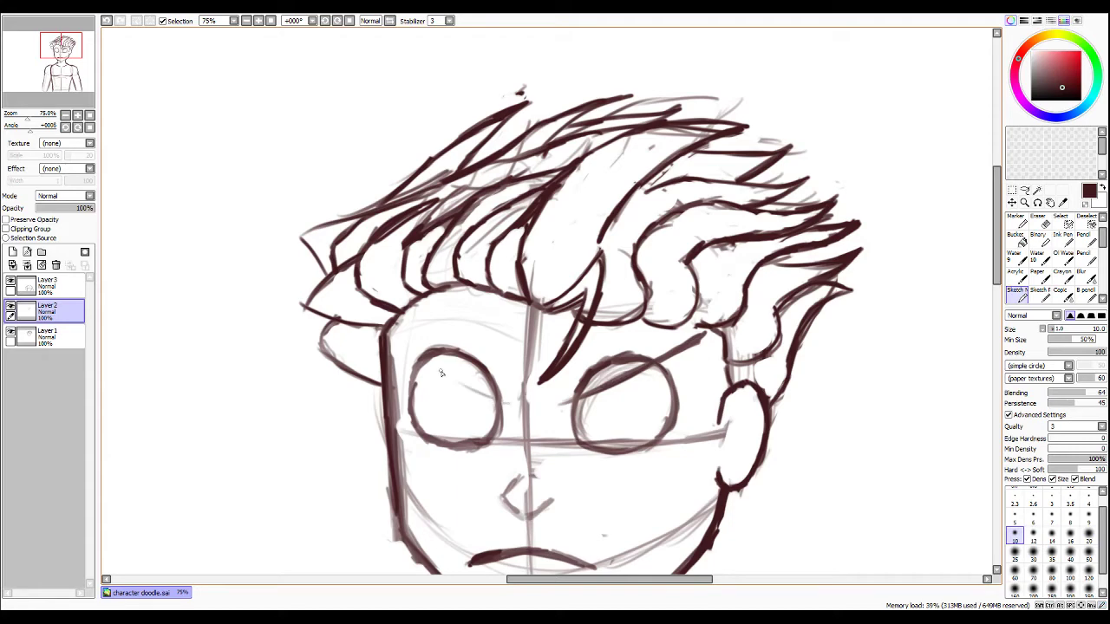
mouse_move(425, 364)
mouse_down()
mouse_move(464, 388)
mouse_move(389, 347)
mouse_move(518, 412)
mouse_move(476, 390)
mouse_up()
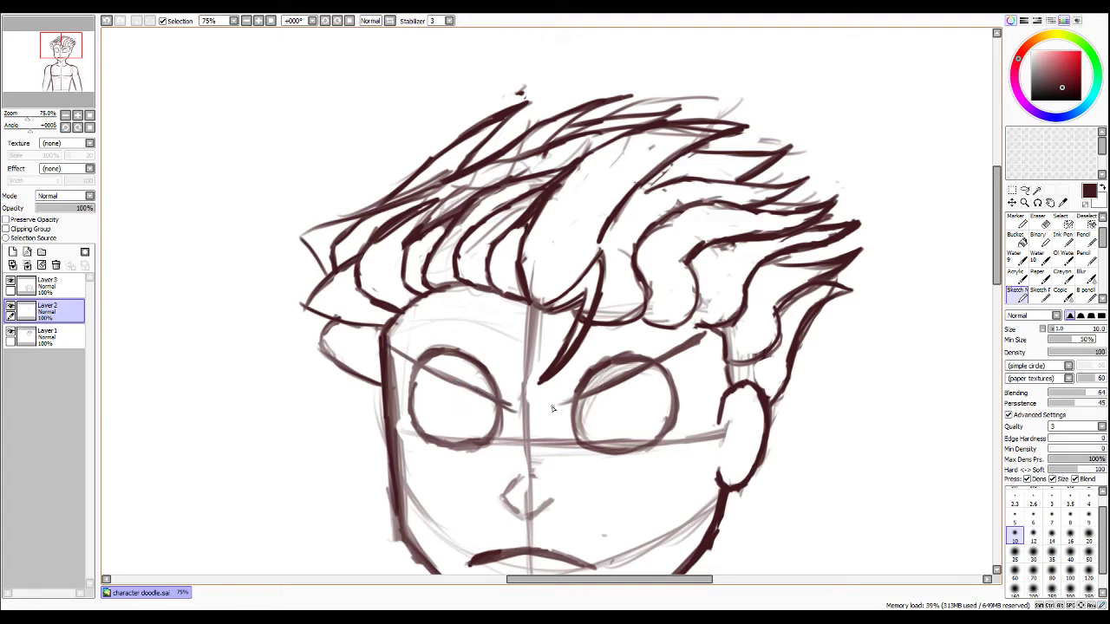
drag(552, 408, 607, 389)
mouse_move(501, 401)
mouse_down()
mouse_move(490, 397)
mouse_move(563, 405)
mouse_up()
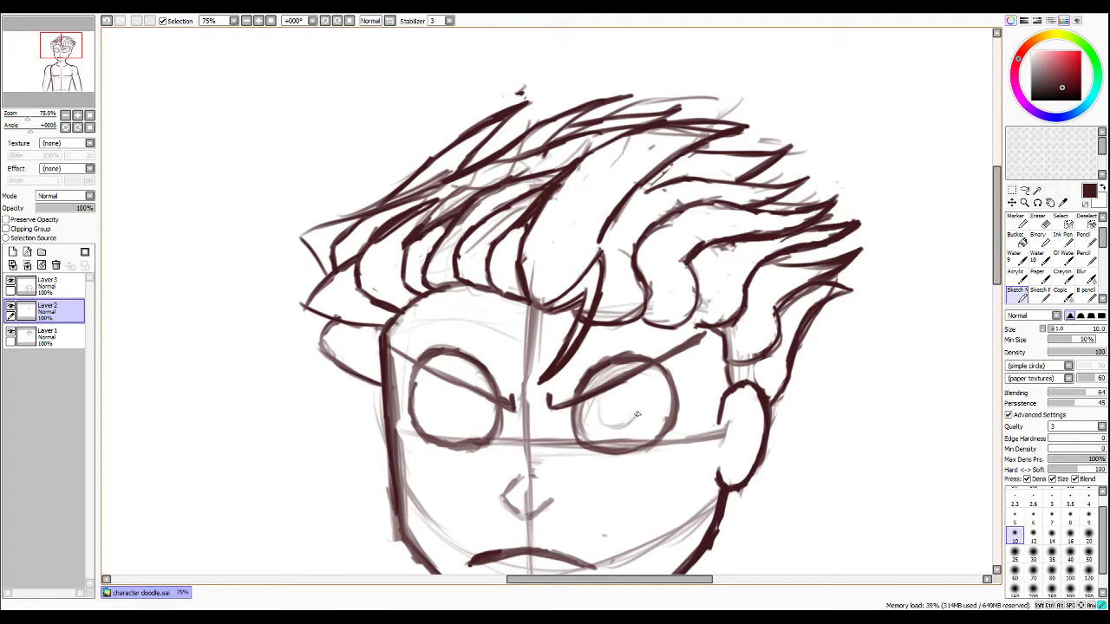
Sketch large round irises with inner circles inside both eyes.
mouse_move(633, 381)
mouse_down()
mouse_move(625, 421)
mouse_move(633, 381)
mouse_move(622, 423)
mouse_move(604, 396)
mouse_move(601, 419)
mouse_move(599, 397)
mouse_move(599, 424)
mouse_move(595, 409)
mouse_move(620, 424)
mouse_up()
mouse_move(446, 382)
mouse_down()
mouse_move(429, 413)
mouse_move(430, 397)
mouse_move(436, 431)
mouse_move(429, 408)
mouse_move(450, 429)
mouse_up()
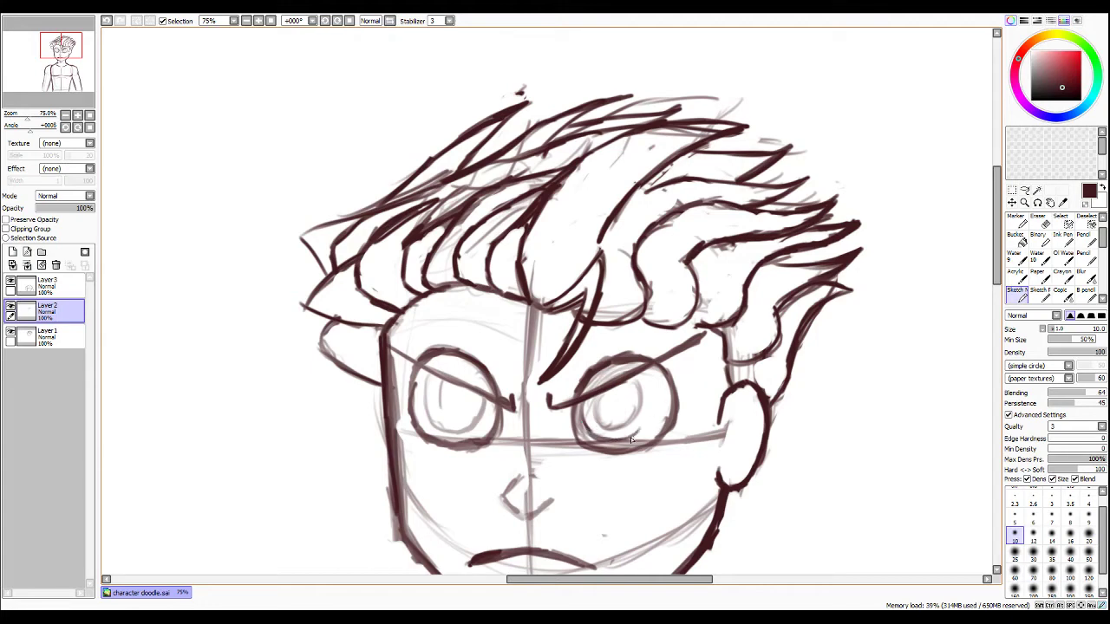
mouse_move(618, 441)
mouse_down()
mouse_move(652, 401)
mouse_move(642, 434)
mouse_move(650, 388)
mouse_move(655, 406)
mouse_move(650, 375)
mouse_up()
mouse_move(649, 370)
mouse_down()
mouse_move(651, 430)
mouse_move(609, 442)
mouse_up()
mouse_move(428, 378)
mouse_down()
mouse_move(429, 422)
mouse_move(425, 410)
mouse_move(437, 426)
mouse_move(459, 426)
mouse_move(465, 410)
mouse_move(440, 428)
mouse_move(471, 426)
mouse_move(451, 433)
mouse_move(463, 433)
mouse_move(486, 406)
mouse_up()
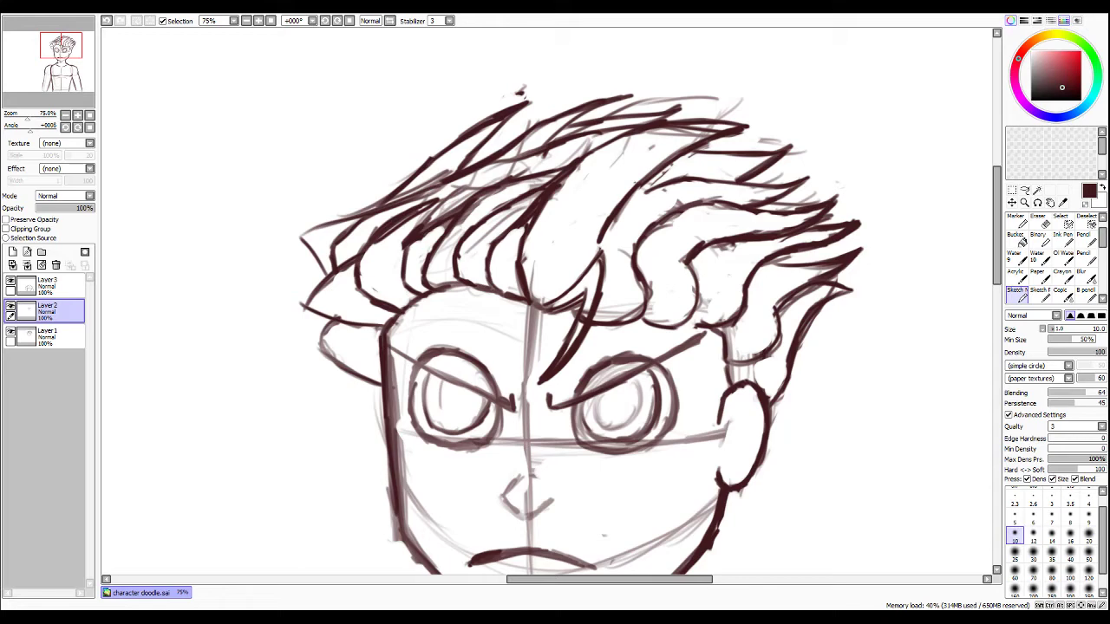
Erase the large irises and draw smaller oval irises with tiny pupils under the slanted lines in both eyes.
key(e)
mouse_move(598, 411)
mouse_down()
mouse_move(583, 422)
mouse_move(605, 433)
mouse_move(642, 423)
mouse_move(650, 406)
mouse_move(654, 426)
mouse_move(651, 374)
mouse_move(629, 410)
mouse_move(598, 415)
mouse_move(619, 390)
mouse_up()
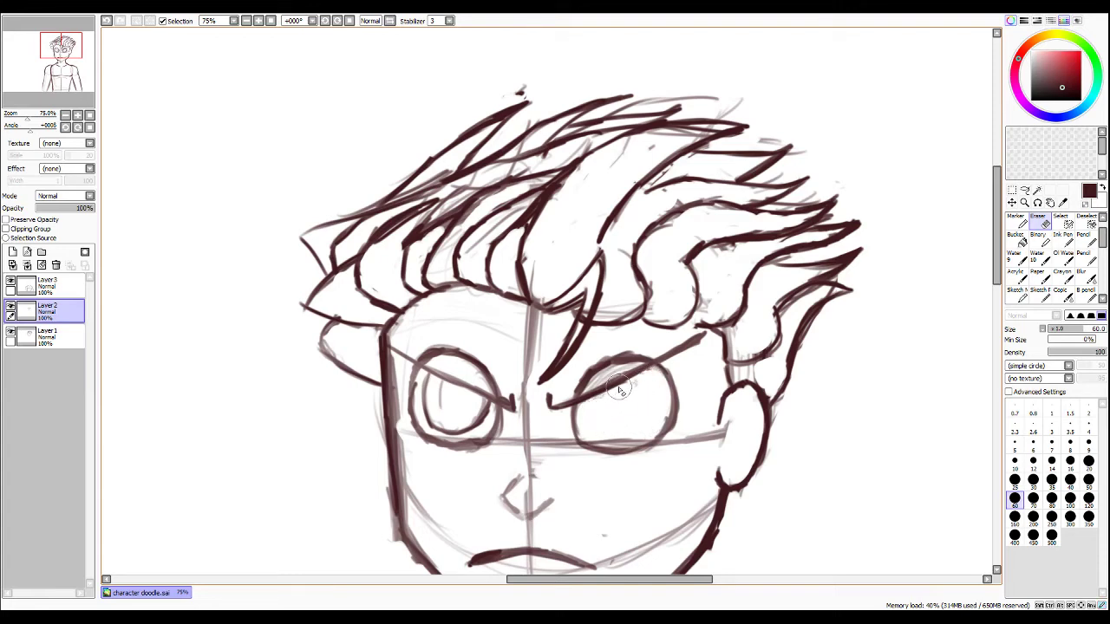
mouse_move(436, 396)
mouse_down()
mouse_move(431, 427)
mouse_move(458, 430)
mouse_move(484, 408)
mouse_move(433, 397)
mouse_move(445, 398)
mouse_up()
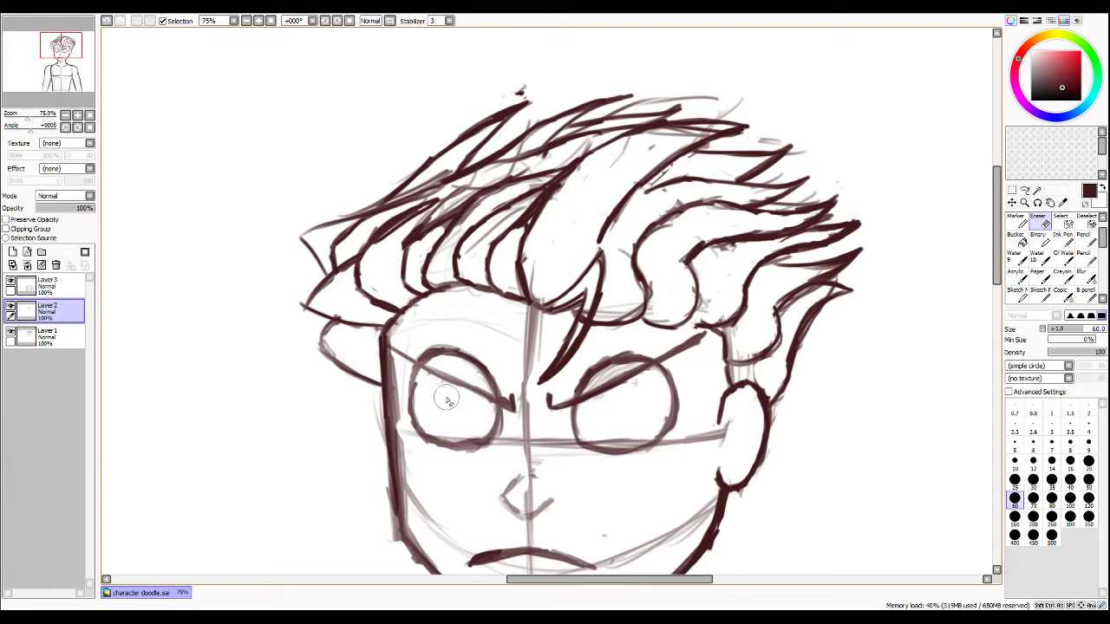
key(n)
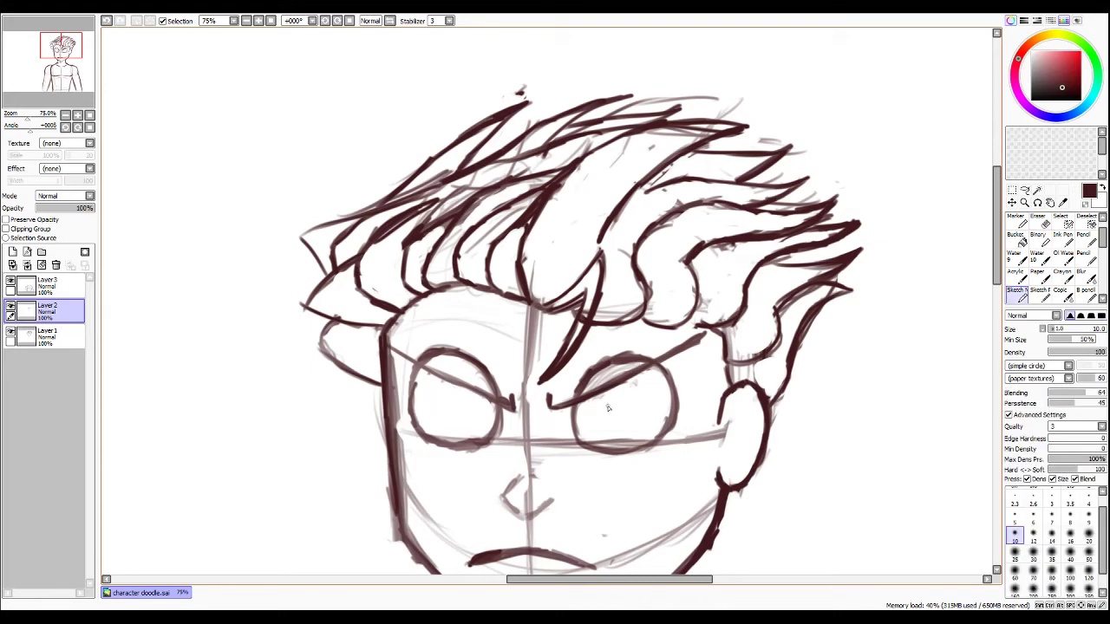
mouse_move(601, 395)
mouse_down()
mouse_move(621, 416)
mouse_move(628, 383)
mouse_move(604, 418)
mouse_move(601, 393)
mouse_up()
mouse_move(453, 383)
mouse_down()
mouse_move(445, 409)
mouse_move(444, 384)
mouse_move(456, 414)
mouse_move(469, 397)
mouse_move(464, 410)
mouse_move(462, 383)
mouse_up()
drag(613, 401, 616, 404)
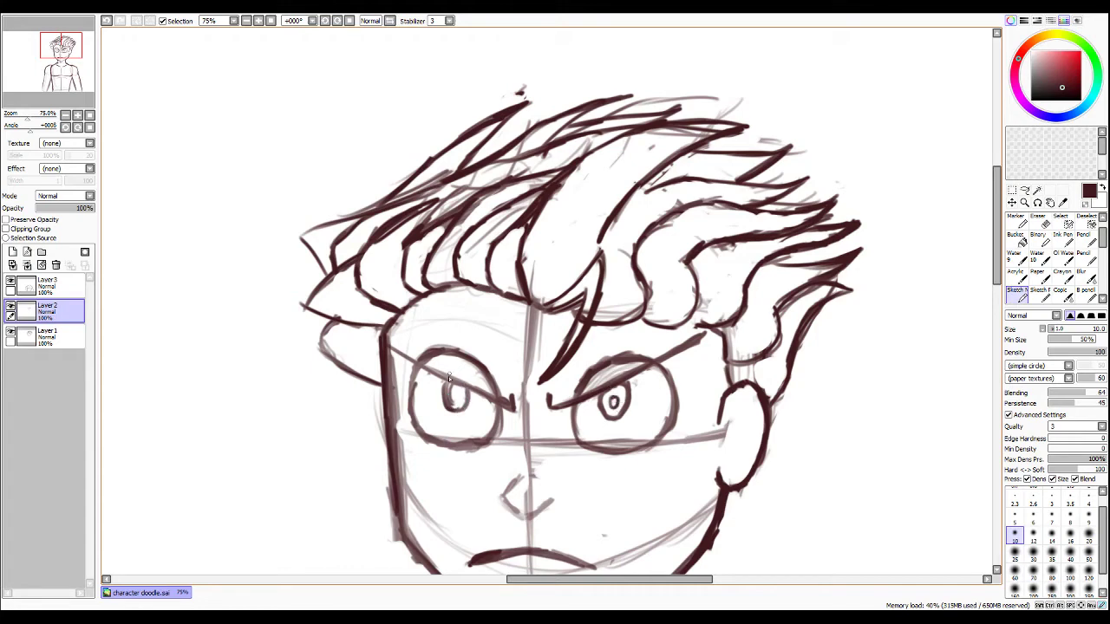
drag(456, 394, 458, 392)
Erase the left eye's iris and the inner half of its slanted line, and redraw that line with its hooked end.
scroll(444, 342, down, 2)
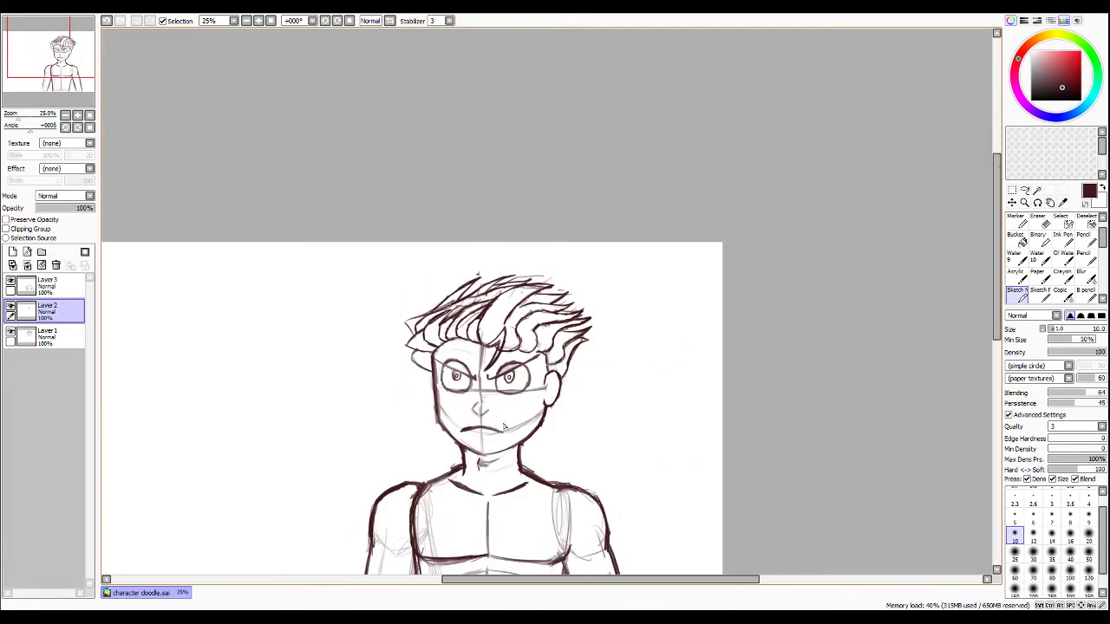
scroll(455, 374, up, 5)
key(e)
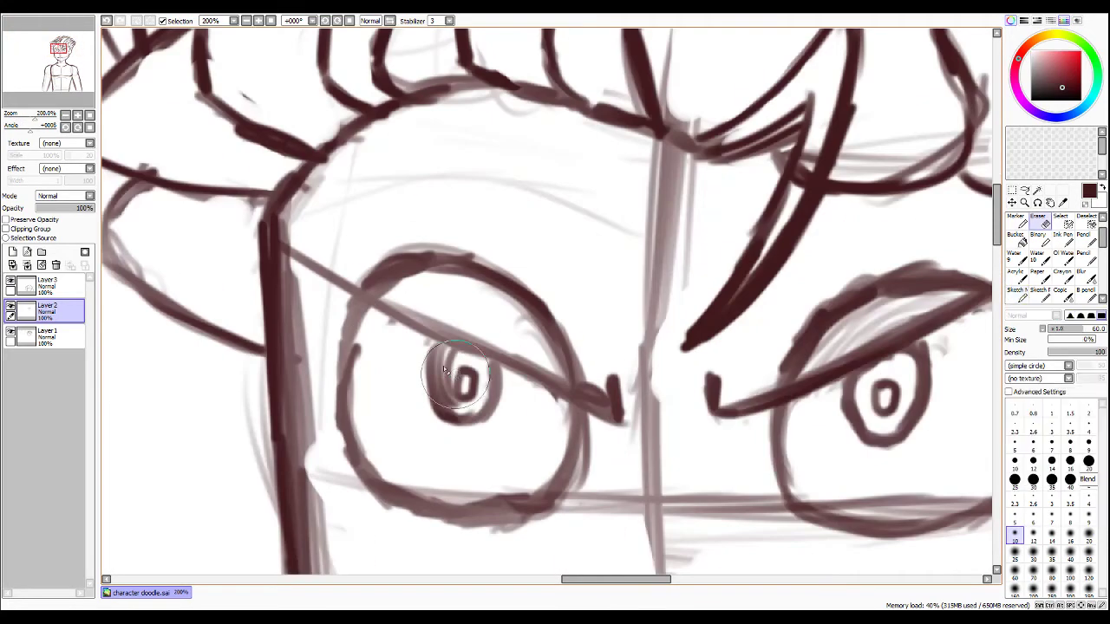
mouse_move(456, 374)
mouse_down()
mouse_move(433, 353)
mouse_move(424, 371)
mouse_move(471, 402)
mouse_move(481, 387)
mouse_move(458, 355)
mouse_up()
mouse_move(614, 390)
mouse_down()
mouse_move(530, 372)
mouse_move(460, 330)
mouse_up()
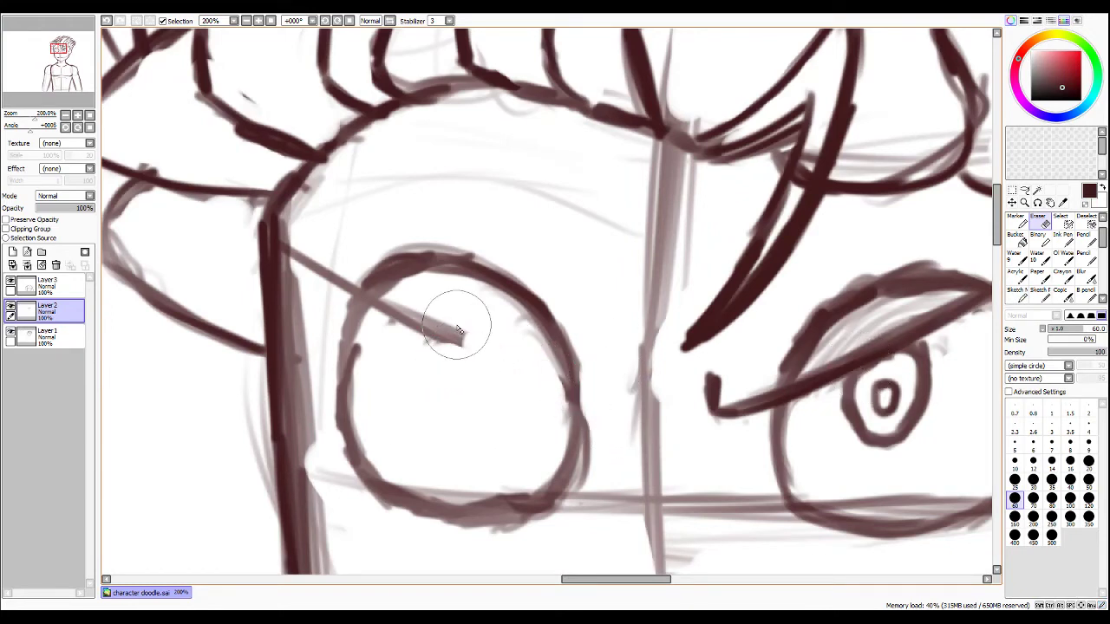
key(b)
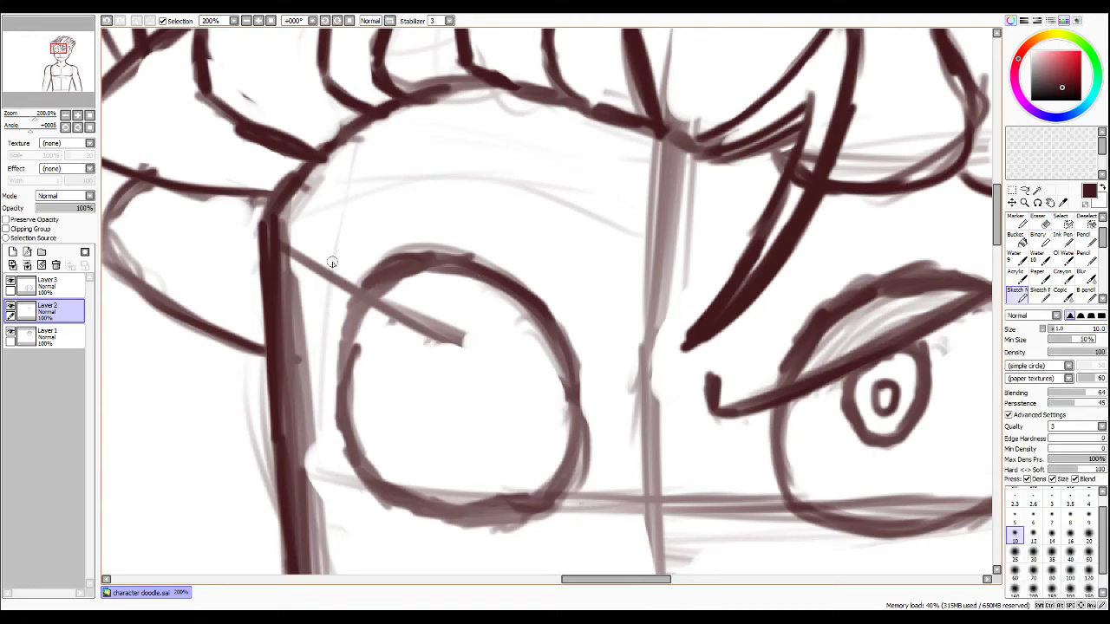
drag(412, 317, 567, 396)
mouse_move(492, 352)
mouse_down()
mouse_move(584, 404)
mouse_move(573, 400)
mouse_move(598, 388)
mouse_move(586, 398)
mouse_move(618, 416)
mouse_move(612, 371)
mouse_up()
Draw a small single oval pupil in the left eye and replace the right eye's iris with a matching one.
scroll(520, 369, down, 3)
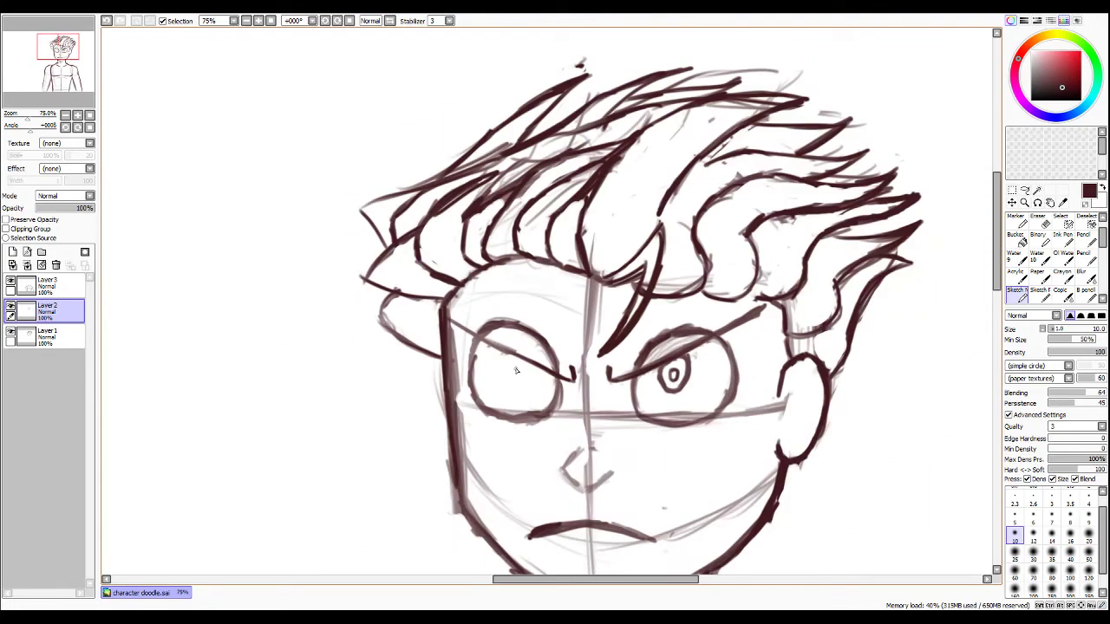
mouse_move(515, 370)
mouse_down()
mouse_move(507, 381)
mouse_move(520, 390)
mouse_move(516, 357)
mouse_up()
key(e)
drag(680, 383, 689, 379)
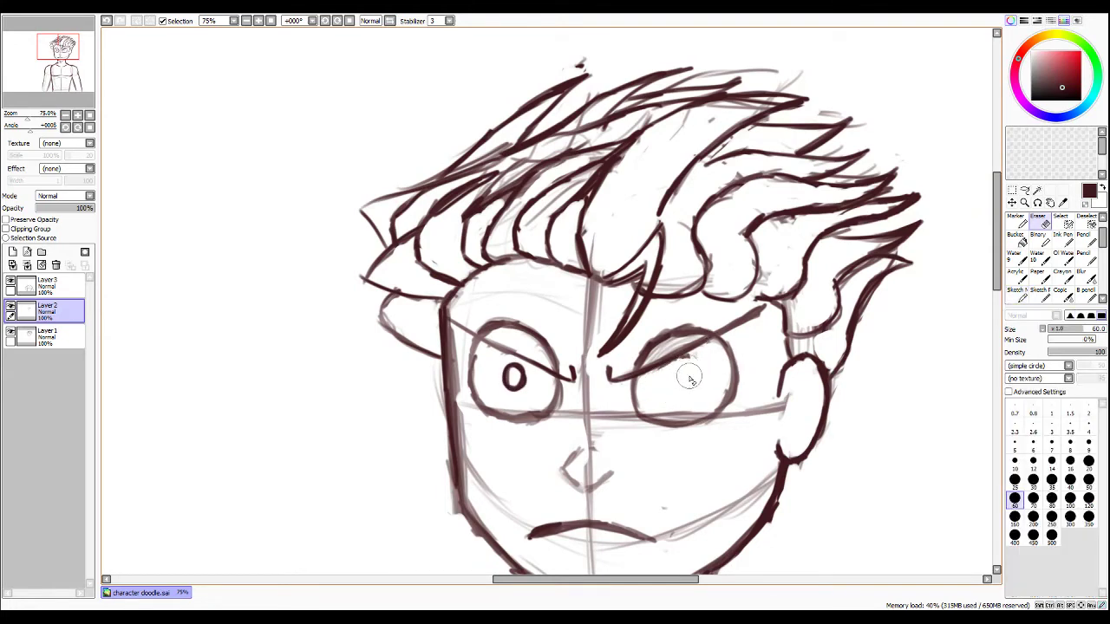
key(b)
mouse_move(679, 379)
mouse_down()
mouse_move(668, 389)
mouse_move(680, 397)
mouse_move(675, 373)
mouse_move(688, 371)
mouse_up()
Erase the oval pupils and the slanted brow lines from both eyes.
scroll(688, 371, down, 3)
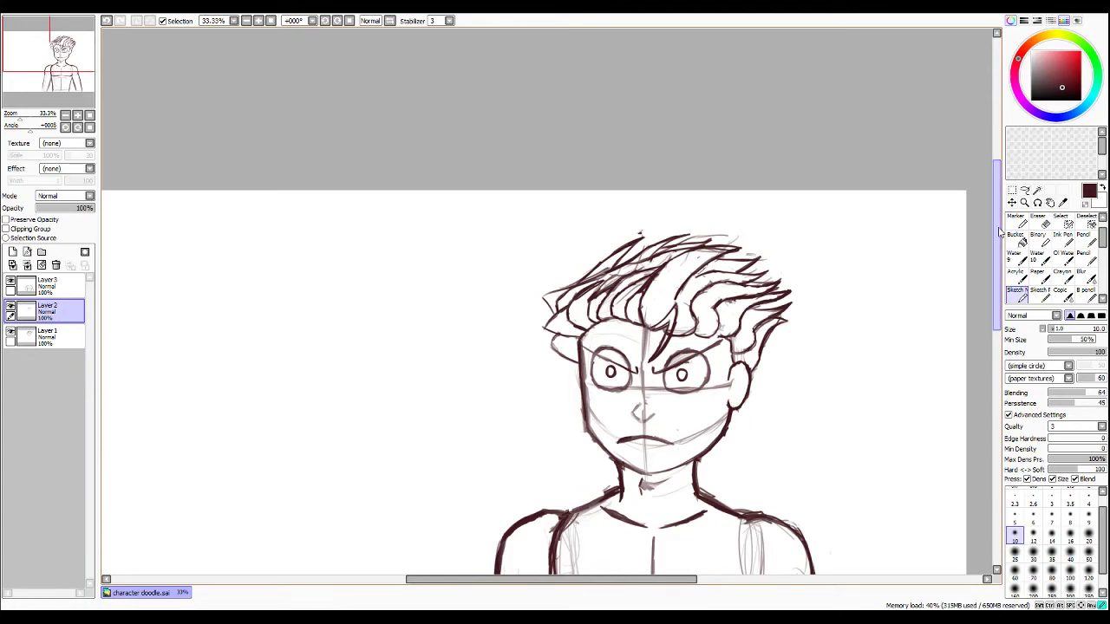
drag(999, 231, 998, 252)
scroll(618, 309, up, 4)
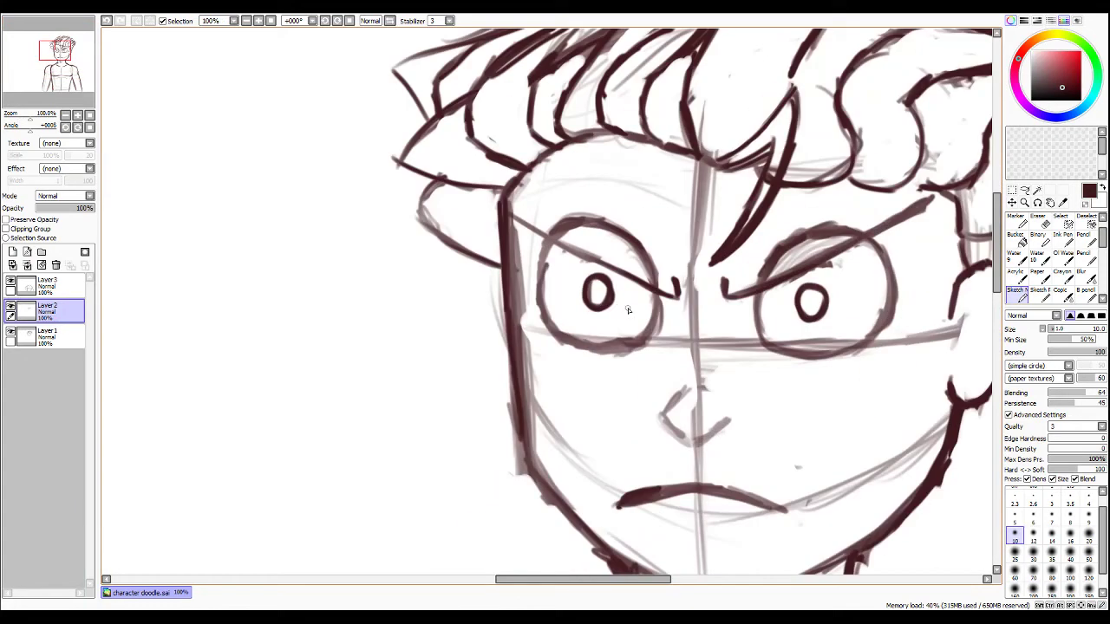
key(e)
mouse_move(809, 302)
mouse_down()
mouse_move(823, 298)
mouse_move(813, 305)
mouse_up()
mouse_move(598, 291)
mouse_down()
mouse_move(586, 299)
mouse_move(601, 288)
mouse_up()
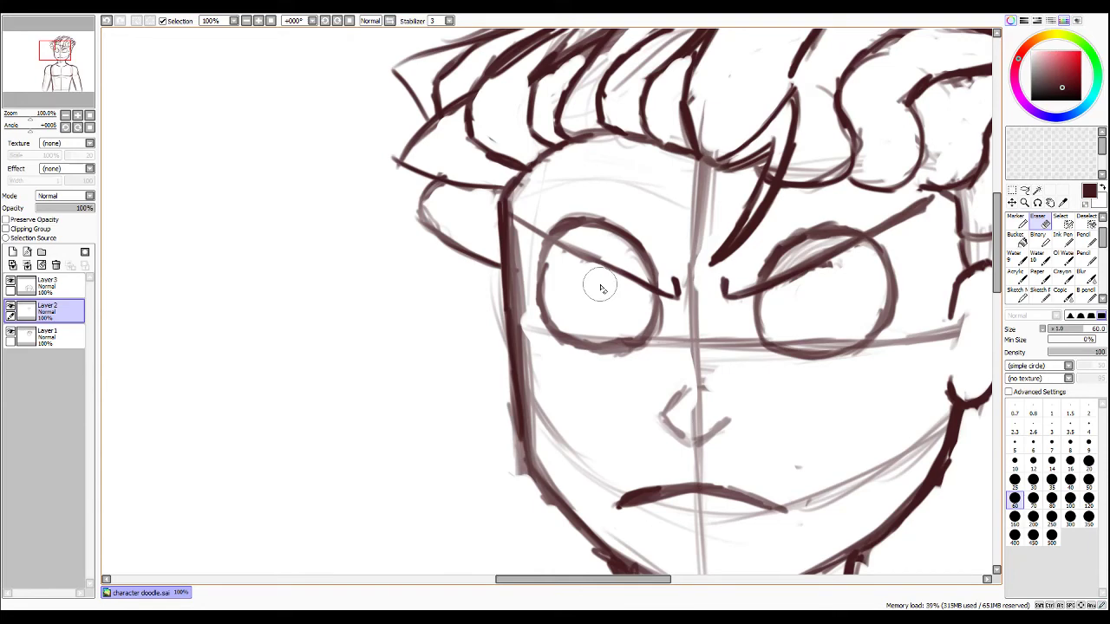
mouse_move(738, 292)
mouse_down()
mouse_move(795, 267)
mouse_move(787, 276)
mouse_move(806, 276)
mouse_move(885, 219)
mouse_move(909, 226)
mouse_move(926, 200)
mouse_up()
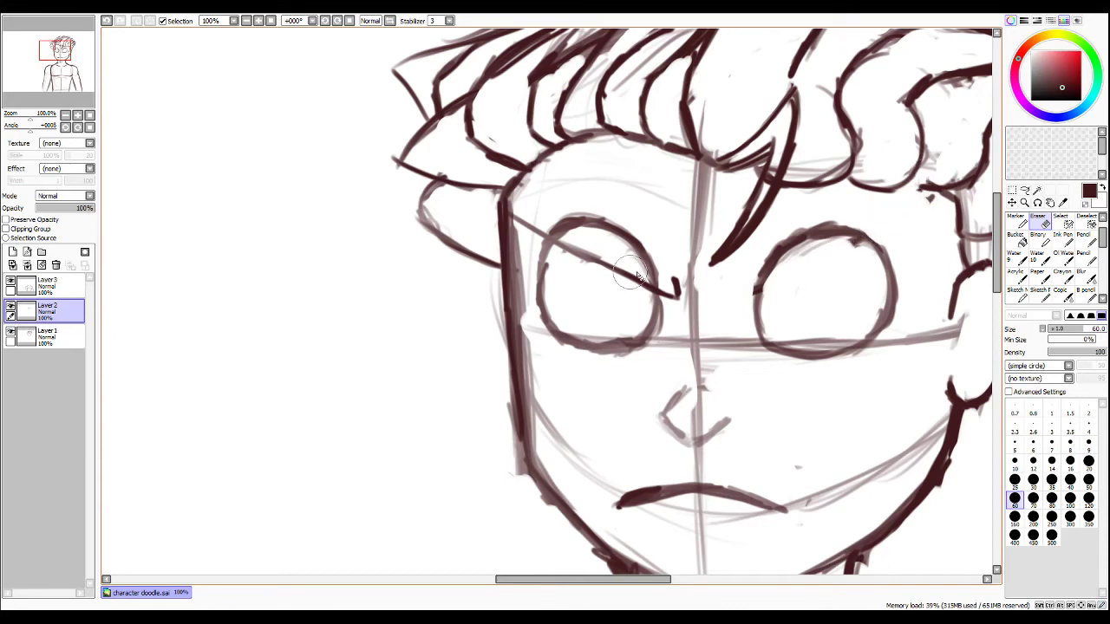
mouse_move(667, 276)
mouse_down()
mouse_move(638, 287)
mouse_move(527, 213)
mouse_up()
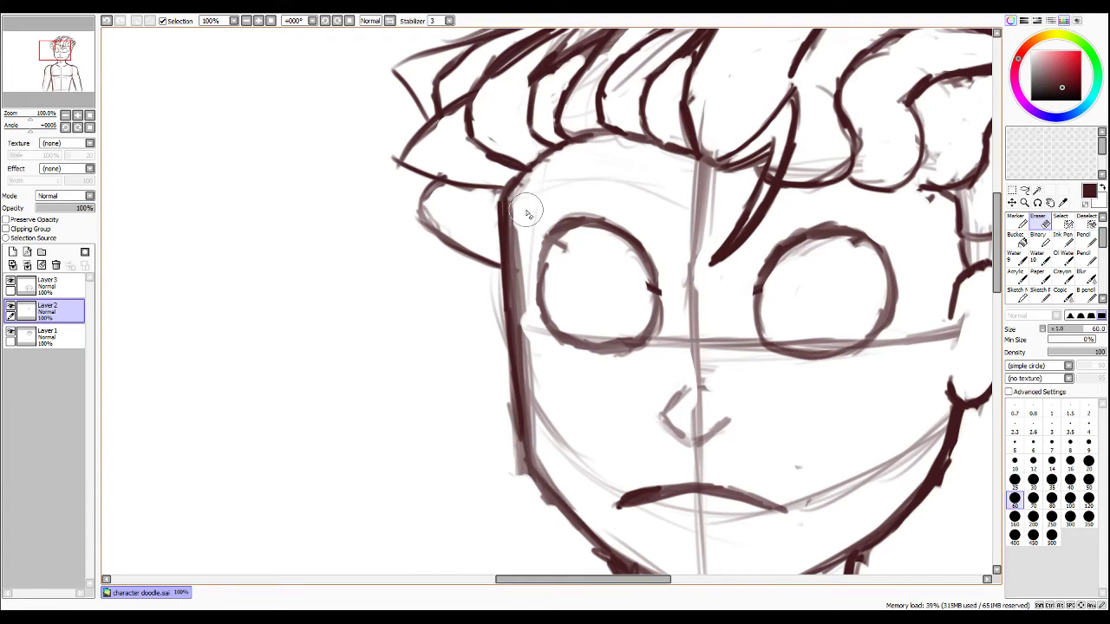
Redraw both eyes' upper outlines slightly lower and erase the old upper arcs above them.
key(n)
mouse_move(541, 273)
mouse_down()
mouse_move(554, 245)
mouse_move(602, 243)
mouse_move(637, 258)
mouse_move(656, 296)
mouse_up()
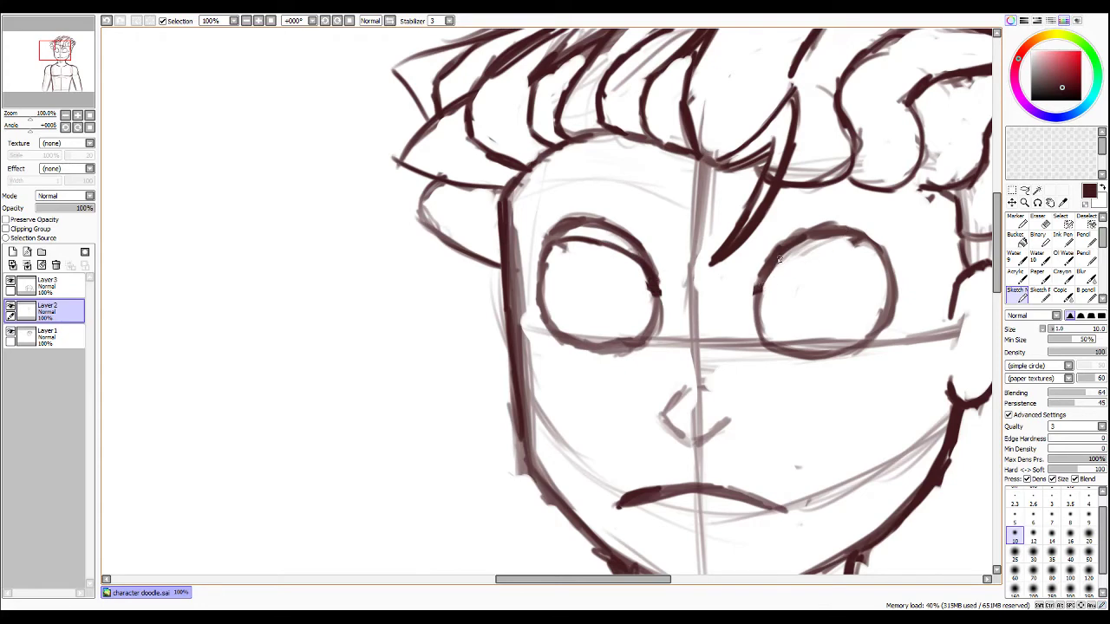
mouse_move(780, 257)
mouse_down()
mouse_move(847, 248)
mouse_move(811, 247)
mouse_move(871, 256)
mouse_move(858, 248)
mouse_move(871, 231)
mouse_move(866, 256)
mouse_move(886, 272)
mouse_move(863, 342)
mouse_up()
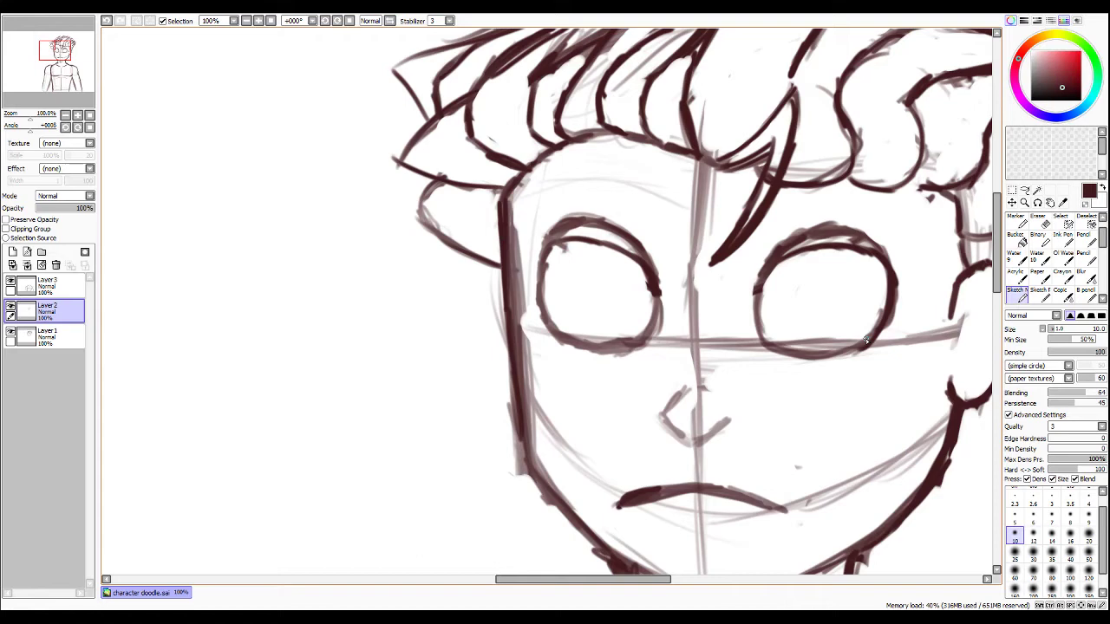
key(e)
mouse_move(768, 258)
mouse_down()
mouse_move(818, 230)
mouse_move(803, 235)
mouse_move(904, 232)
mouse_up()
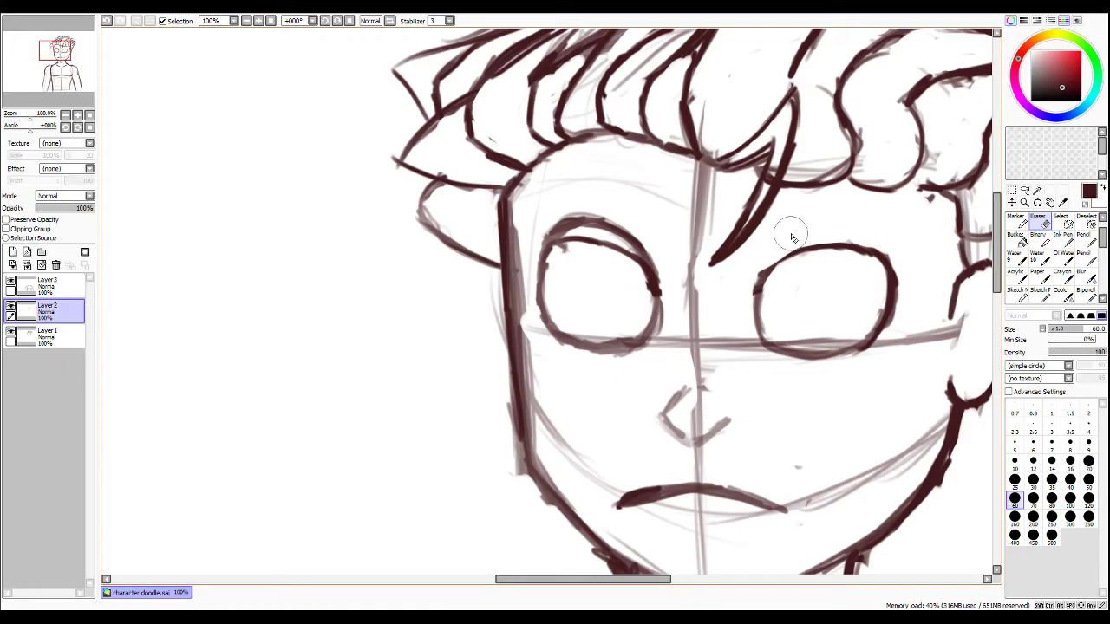
key(b)
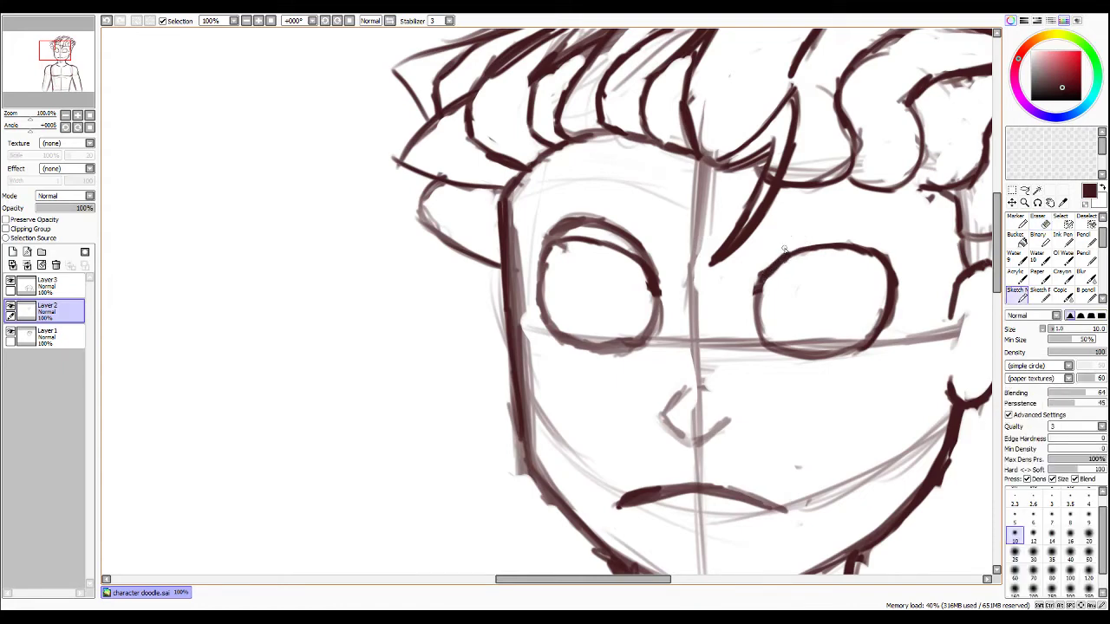
key(e)
mouse_move(650, 251)
mouse_down()
mouse_move(657, 261)
mouse_move(623, 231)
mouse_move(661, 268)
mouse_up()
mouse_move(605, 222)
mouse_down()
mouse_move(550, 223)
mouse_move(560, 228)
mouse_up()
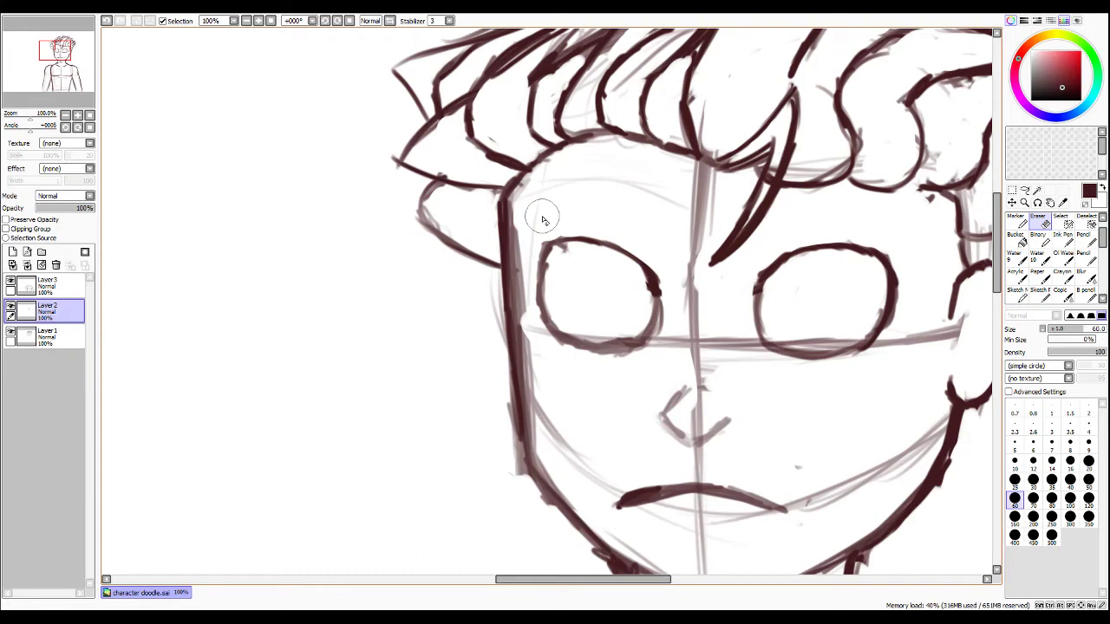
Draw a thin curved line slanting down toward the nose just above each eye.
key(b)
mouse_move(740, 274)
mouse_down()
mouse_move(826, 239)
mouse_move(777, 253)
mouse_move(878, 234)
mouse_move(816, 241)
mouse_move(892, 231)
mouse_move(825, 238)
mouse_move(908, 230)
mouse_up()
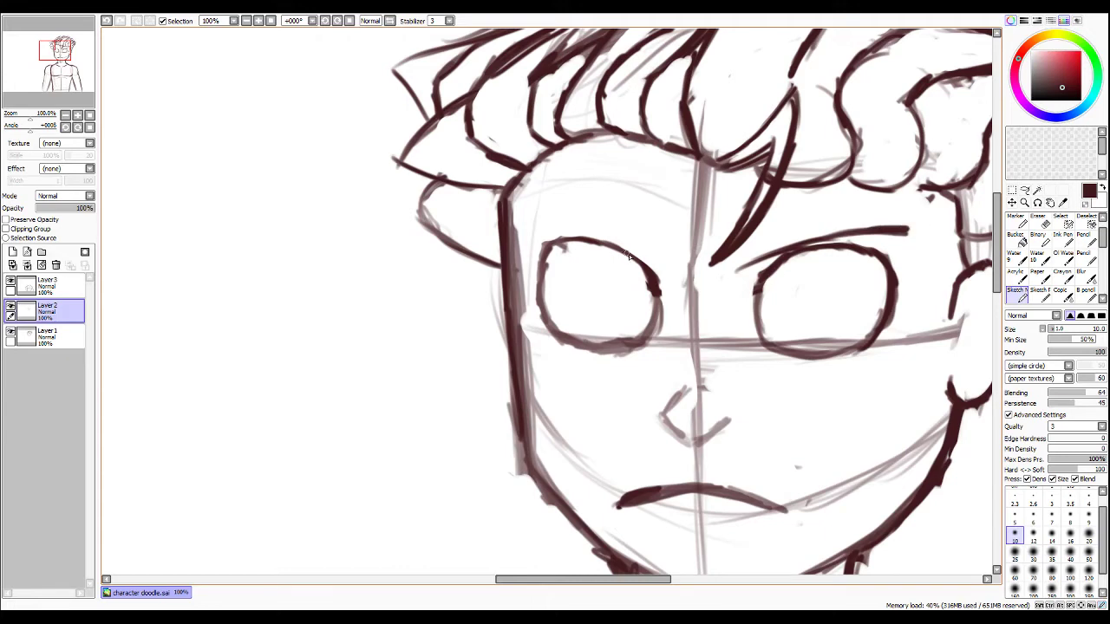
mouse_move(671, 273)
mouse_down()
mouse_move(586, 236)
mouse_move(522, 225)
mouse_move(598, 236)
mouse_move(639, 257)
mouse_up()
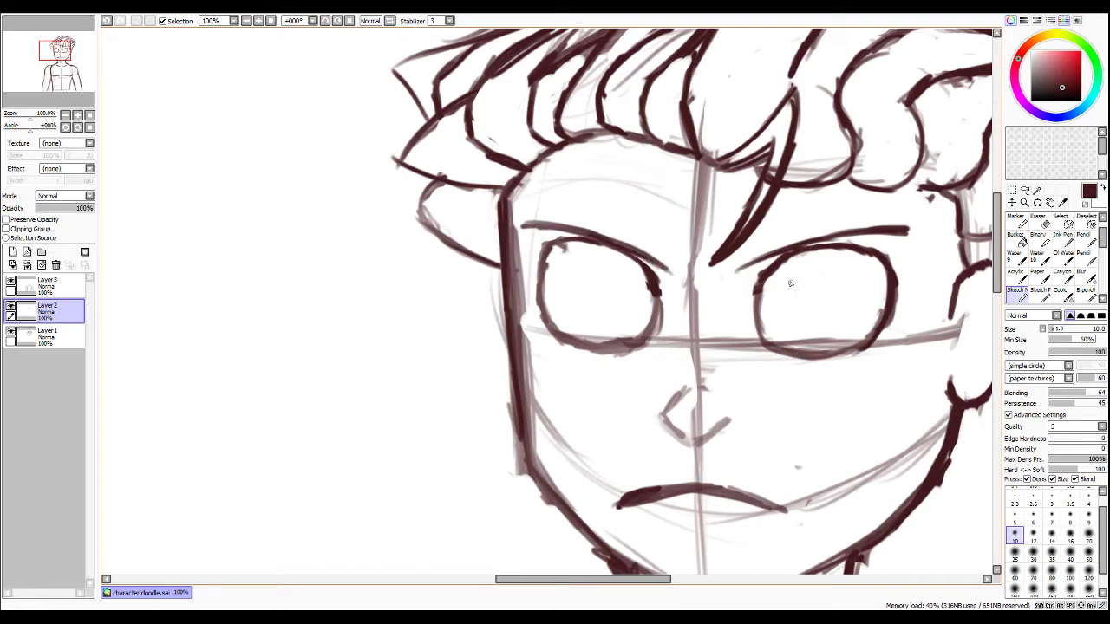
Sketch a large round iris inside each eye and darken both outlines.
mouse_move(784, 271)
mouse_down()
mouse_move(792, 328)
mouse_move(796, 318)
mouse_move(854, 327)
mouse_move(811, 322)
mouse_move(858, 308)
mouse_move(832, 339)
mouse_move(861, 267)
mouse_move(856, 297)
mouse_move(846, 250)
mouse_move(859, 260)
mouse_move(858, 321)
mouse_up()
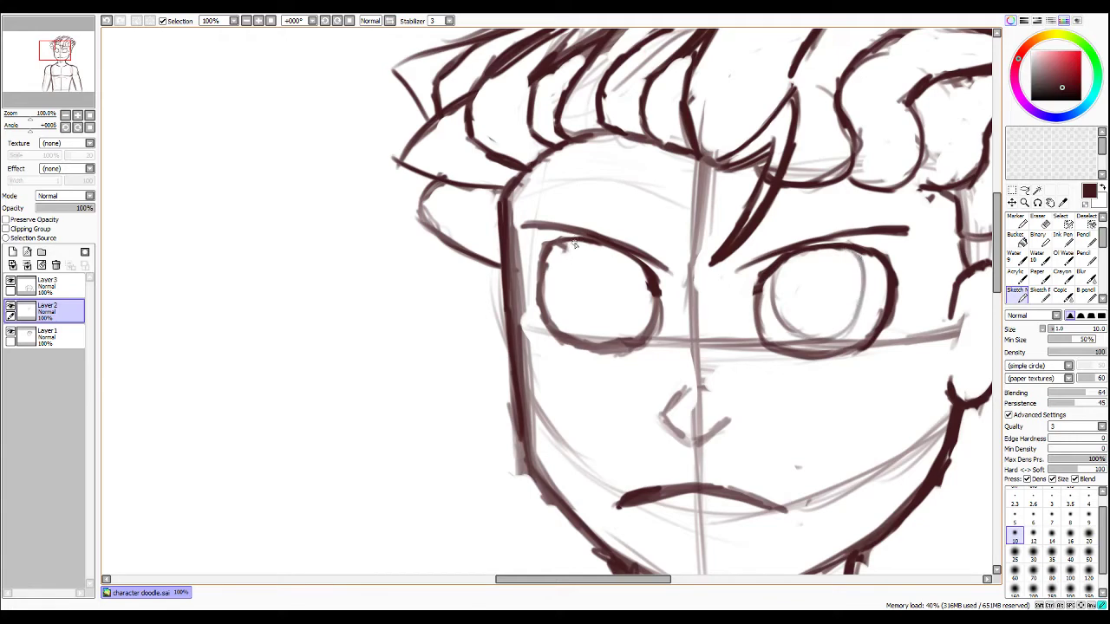
mouse_move(569, 250)
mouse_down()
mouse_move(579, 279)
mouse_move(554, 273)
mouse_move(575, 241)
mouse_move(562, 295)
mouse_move(556, 268)
mouse_move(589, 315)
mouse_move(582, 326)
mouse_move(603, 301)
mouse_move(576, 325)
mouse_move(625, 308)
mouse_move(587, 330)
mouse_move(627, 321)
mouse_move(608, 333)
mouse_move(632, 309)
mouse_up()
drag(629, 258, 622, 320)
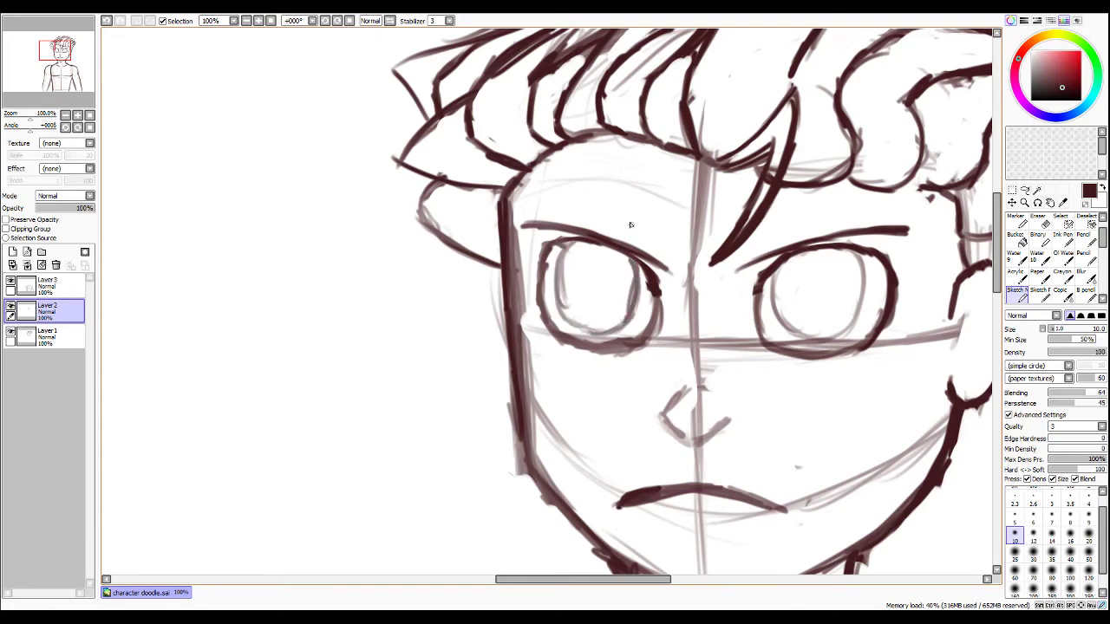
mouse_move(569, 251)
mouse_down()
mouse_move(556, 288)
mouse_move(565, 323)
mouse_move(562, 309)
mouse_move(614, 332)
mouse_move(635, 312)
mouse_up()
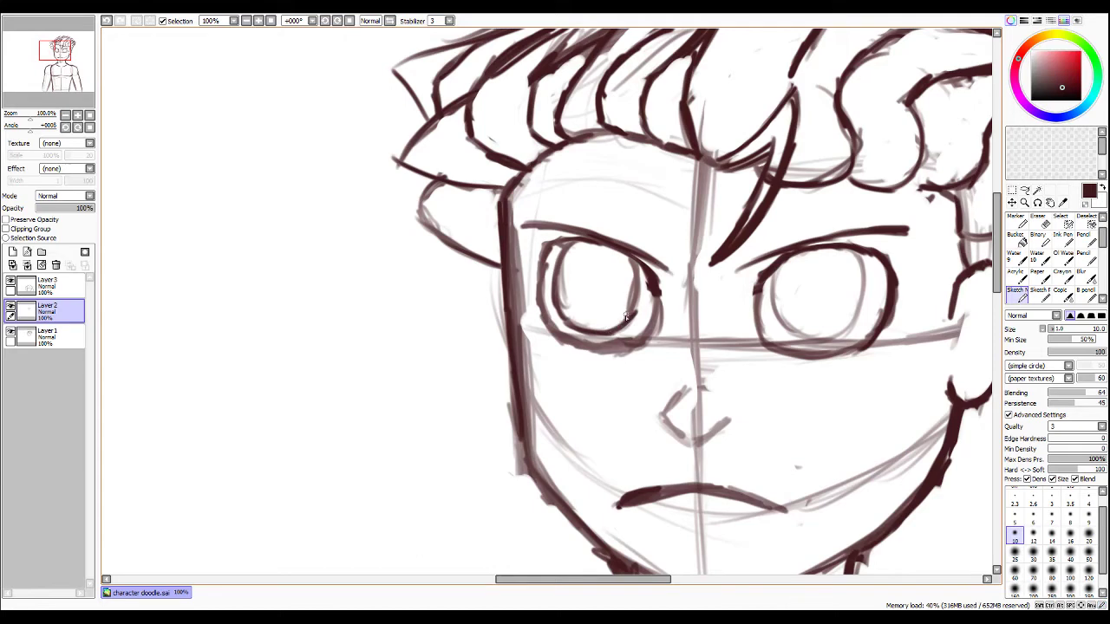
drag(633, 261, 634, 313)
mouse_move(781, 260)
mouse_down()
mouse_move(775, 318)
mouse_move(770, 289)
mouse_move(786, 333)
mouse_move(843, 329)
mouse_move(824, 338)
mouse_move(835, 332)
mouse_move(845, 249)
mouse_up()
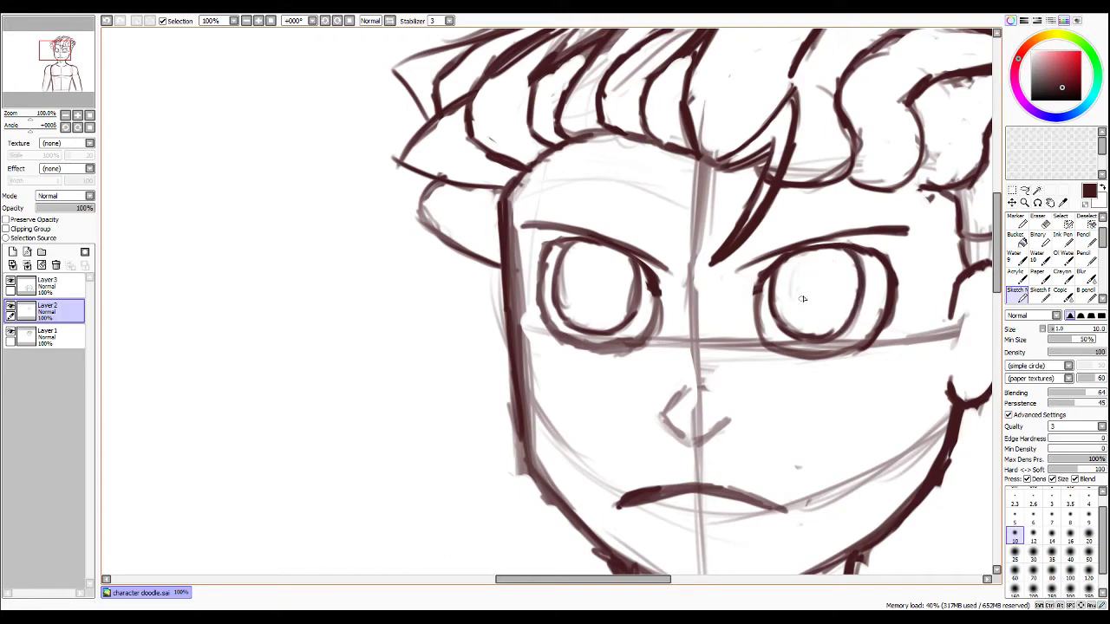
mouse_move(796, 299)
mouse_down()
mouse_move(795, 266)
mouse_move(830, 268)
mouse_move(800, 262)
mouse_move(847, 287)
mouse_move(835, 261)
mouse_move(842, 286)
mouse_move(826, 325)
mouse_move(839, 306)
mouse_move(812, 323)
mouse_move(820, 327)
mouse_move(796, 319)
mouse_move(792, 267)
mouse_move(788, 306)
mouse_move(793, 267)
mouse_move(814, 260)
mouse_move(795, 272)
mouse_move(809, 260)
mouse_move(842, 278)
mouse_move(837, 265)
mouse_move(837, 317)
mouse_up()
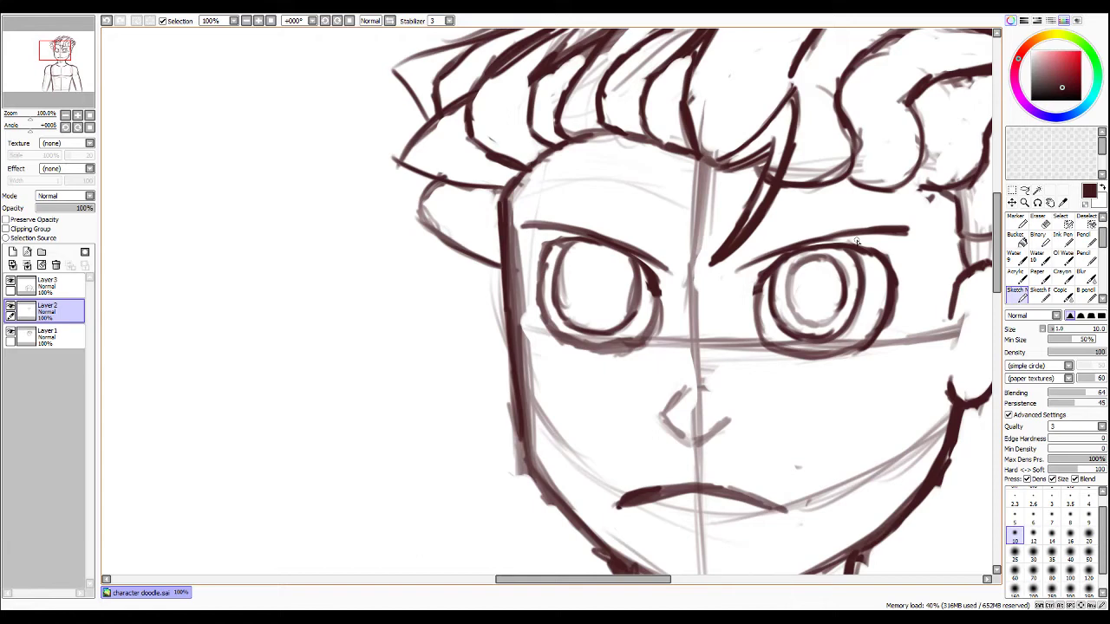
mouse_move(799, 266)
mouse_down()
mouse_move(786, 303)
mouse_move(812, 328)
mouse_move(836, 321)
mouse_move(821, 330)
mouse_move(841, 299)
mouse_move(811, 246)
mouse_up()
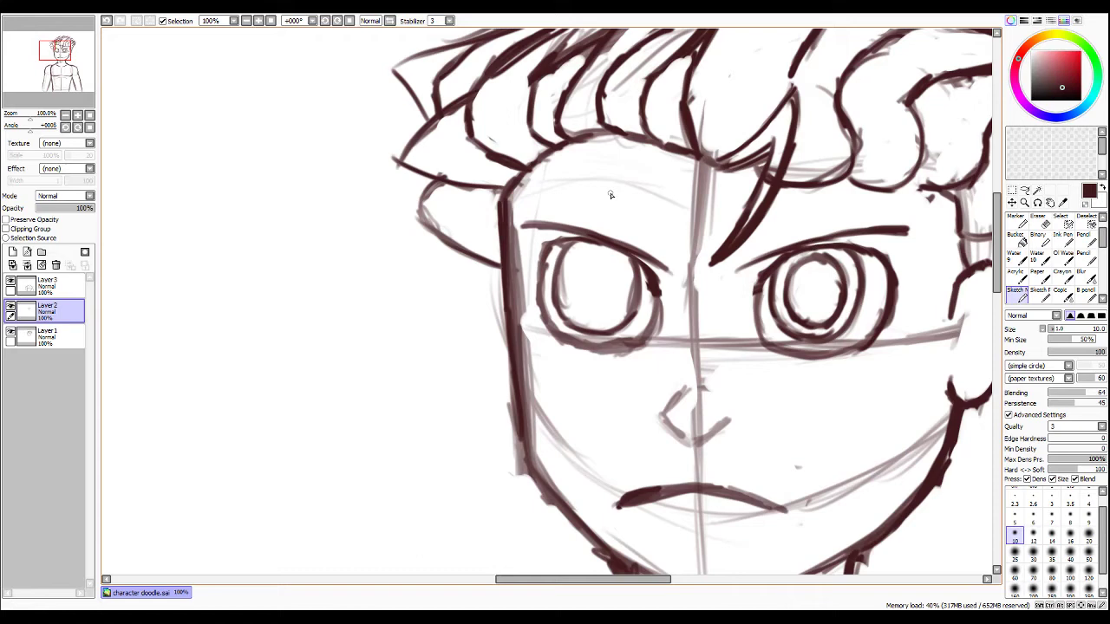
key(e)
mouse_move(793, 251)
mouse_down()
mouse_move(798, 310)
mouse_move(814, 321)
mouse_move(838, 314)
mouse_move(827, 323)
mouse_move(812, 262)
mouse_up()
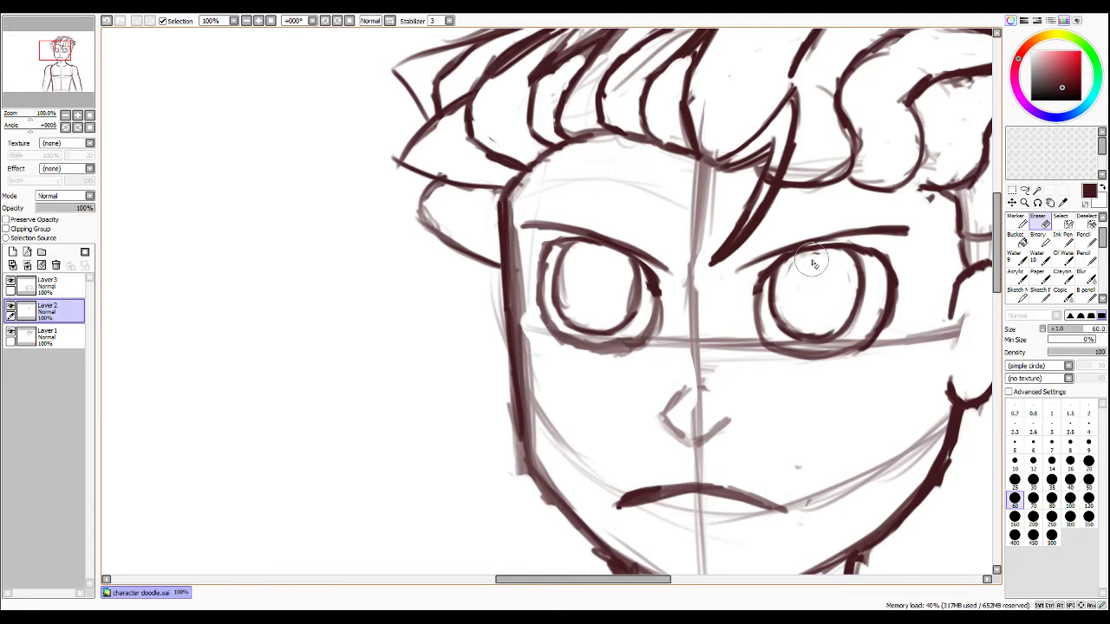
Draw a solid dark oval pupil at the centre of each large iris.
key(n)
mouse_move(817, 282)
mouse_down()
mouse_move(808, 299)
mouse_move(824, 296)
mouse_move(809, 275)
mouse_move(806, 299)
mouse_move(828, 286)
mouse_move(815, 307)
mouse_move(830, 279)
mouse_up()
mouse_move(602, 285)
mouse_down()
mouse_move(593, 299)
mouse_move(598, 270)
mouse_move(585, 275)
mouse_move(604, 283)
mouse_move(589, 296)
mouse_move(606, 267)
mouse_move(605, 291)
mouse_move(586, 278)
mouse_up()
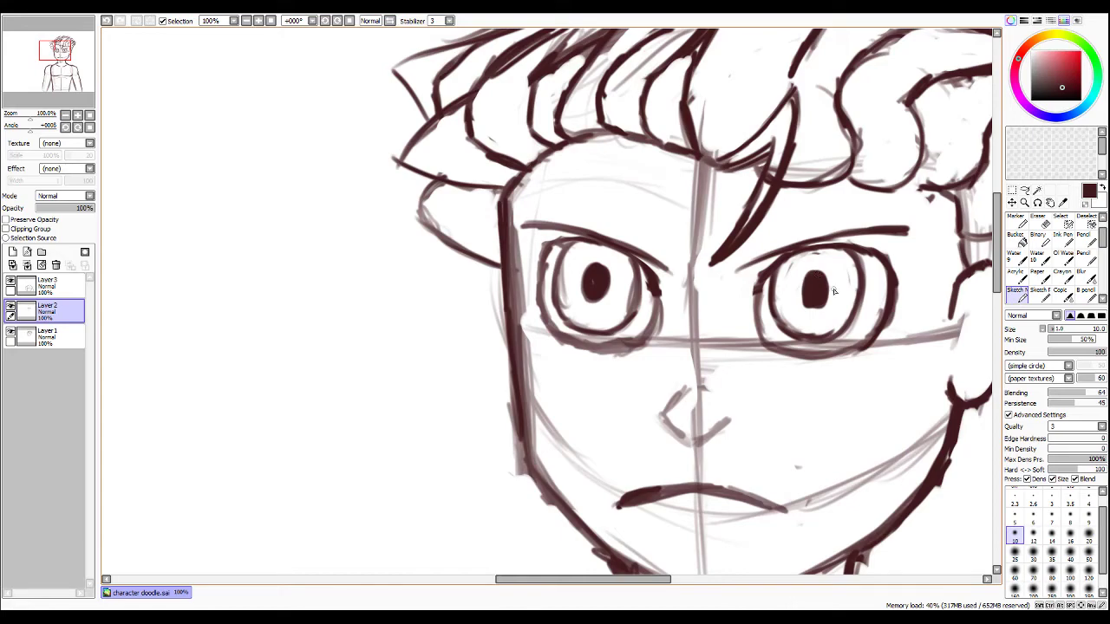
Erase the left eye's large iris and solid pupil, keeping the eye outline.
scroll(834, 291, down, 4)
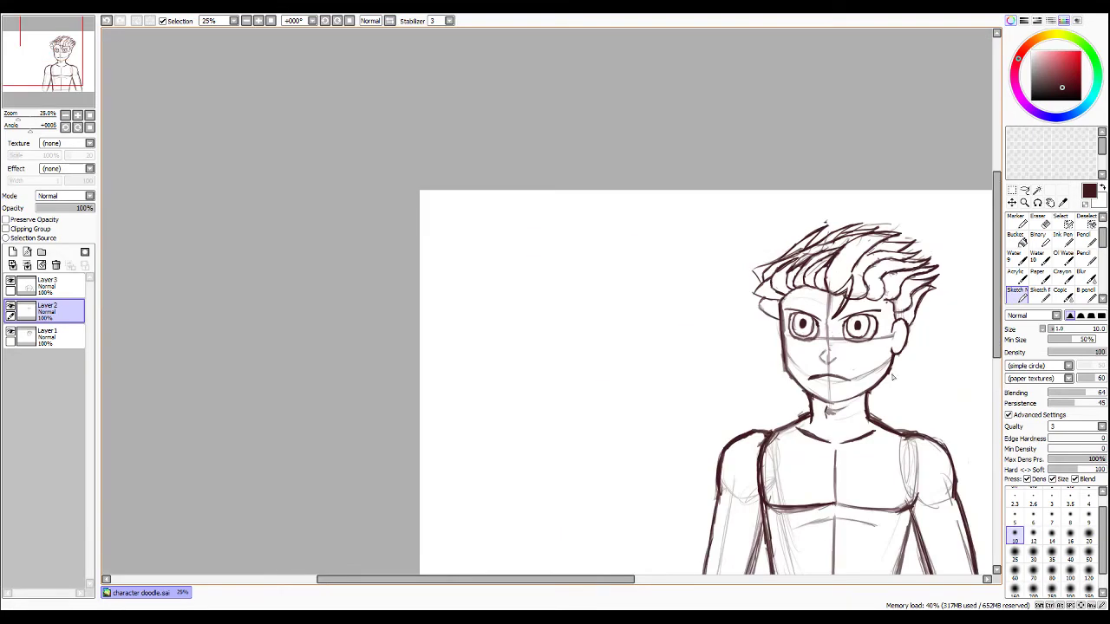
scroll(832, 334, up, 4)
scroll(828, 326, down, 2)
scroll(828, 326, up, 2)
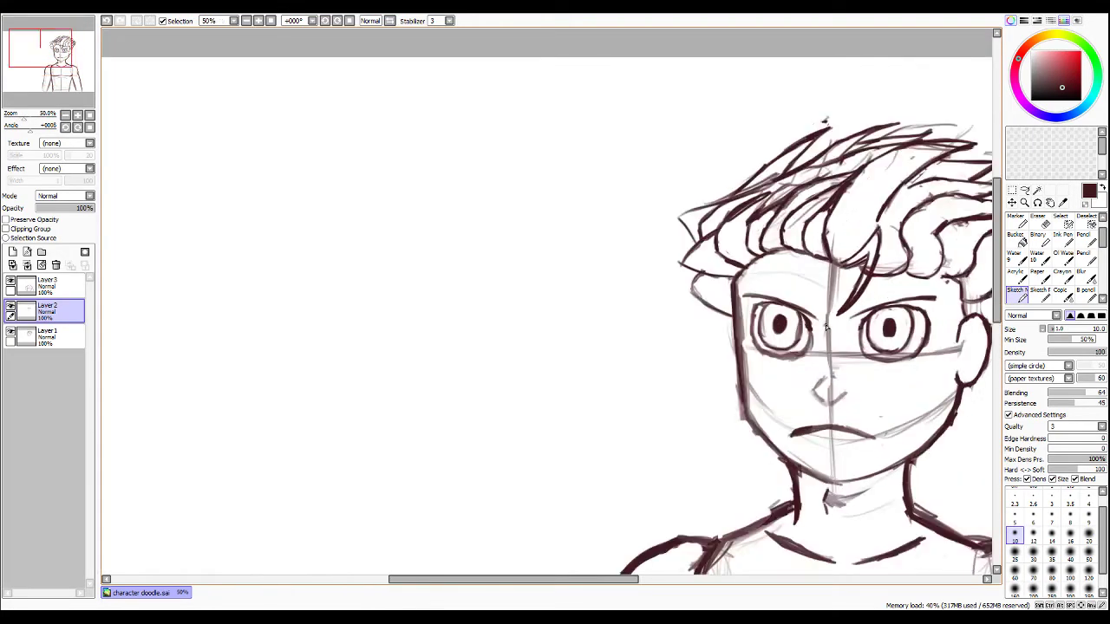
scroll(867, 304, down, 1)
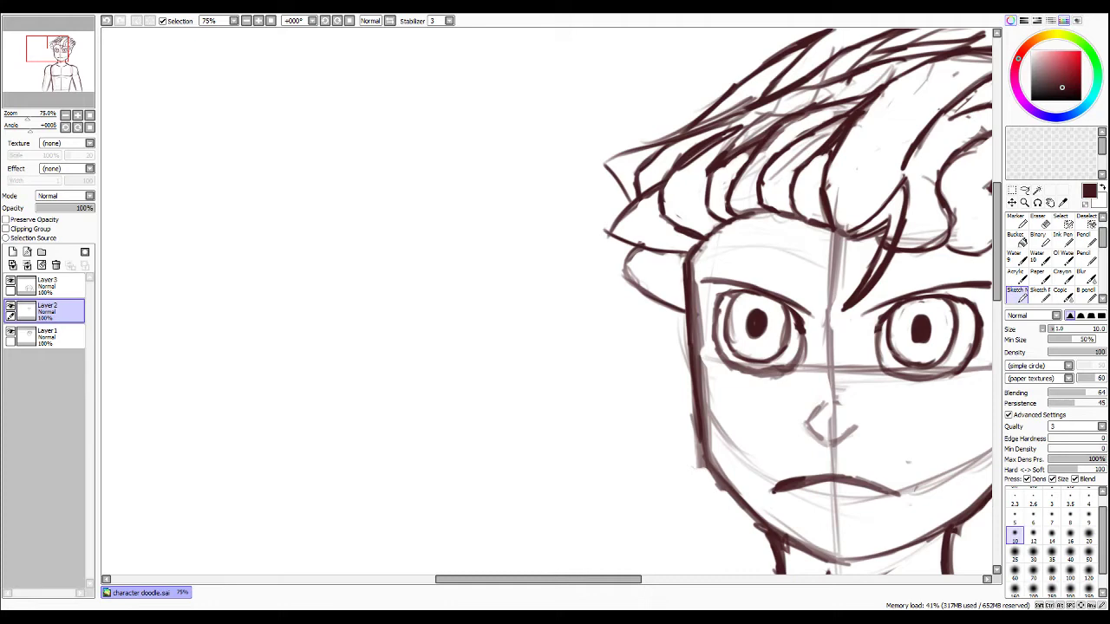
scroll(862, 292, up, 2)
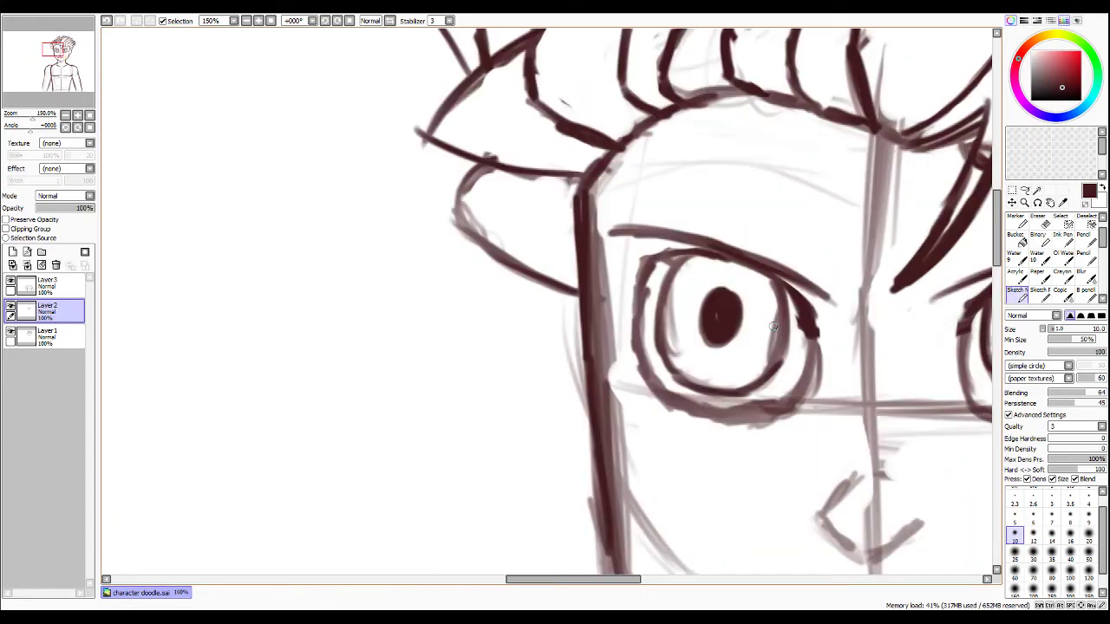
key(e)
mouse_move(681, 278)
mouse_down()
mouse_move(671, 312)
mouse_move(672, 287)
mouse_move(674, 369)
mouse_move(693, 379)
mouse_move(750, 373)
mouse_move(774, 320)
mouse_move(713, 312)
mouse_up()
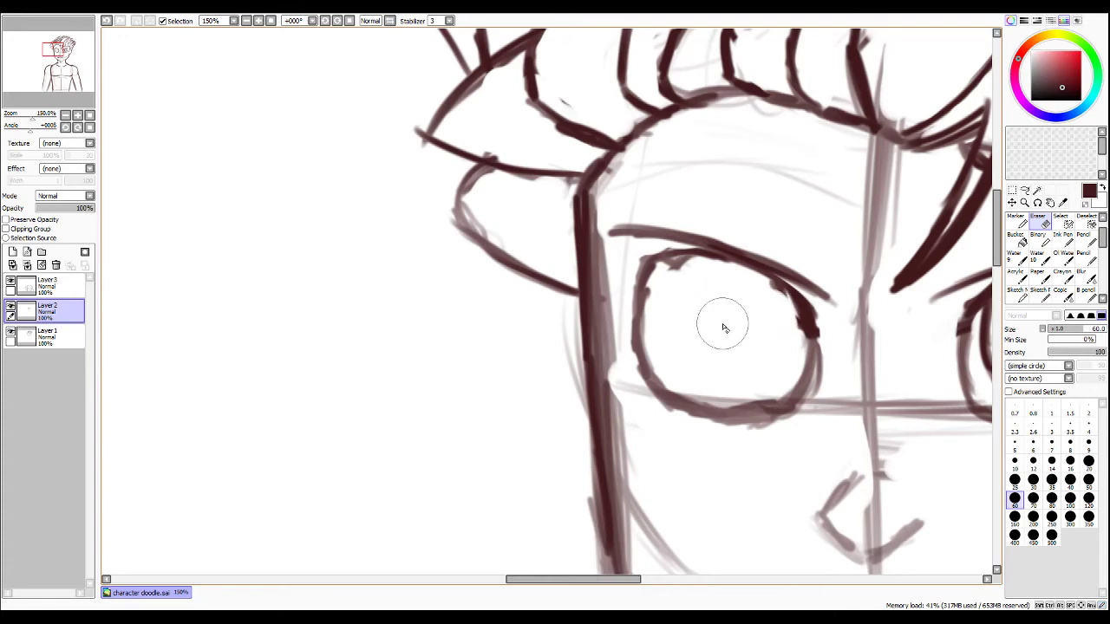
Draw a small upright oval iris in the upper middle of the left eye.
key(b)
drag(532, 581, 561, 582)
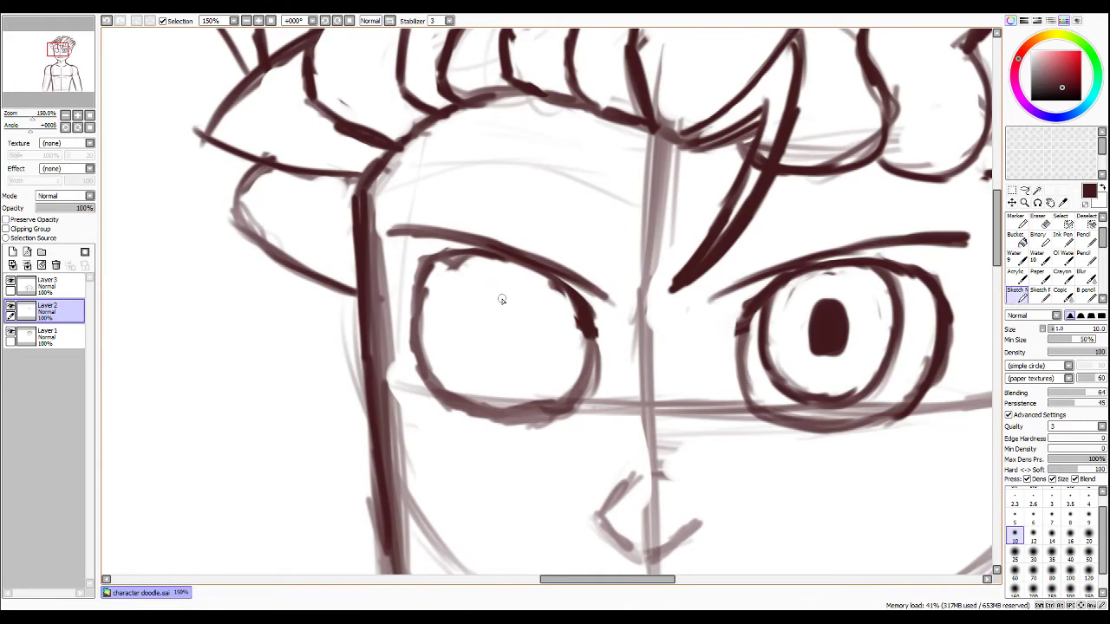
mouse_move(490, 284)
mouse_down()
mouse_move(500, 347)
mouse_move(517, 348)
mouse_up()
mouse_move(490, 284)
mouse_down()
mouse_move(516, 283)
mouse_move(534, 317)
mouse_up()
mouse_move(515, 278)
mouse_down()
mouse_move(535, 319)
mouse_move(523, 346)
mouse_move(526, 289)
mouse_move(518, 341)
mouse_move(528, 342)
mouse_move(492, 344)
mouse_up()
drag(488, 296, 533, 320)
Erase the right eye's large iris and pupil and draw a small upright oval iris matching the left one.
key(e)
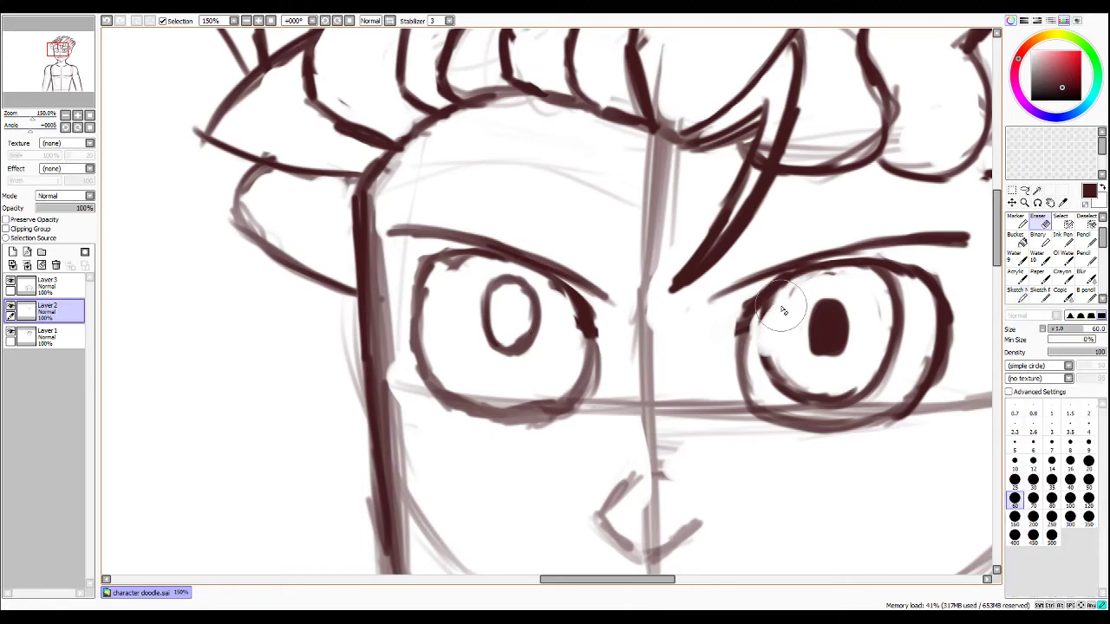
mouse_move(769, 336)
mouse_down()
mouse_move(788, 376)
mouse_move(832, 382)
mouse_move(869, 368)
mouse_move(874, 290)
mouse_move(851, 297)
mouse_move(849, 344)
mouse_up()
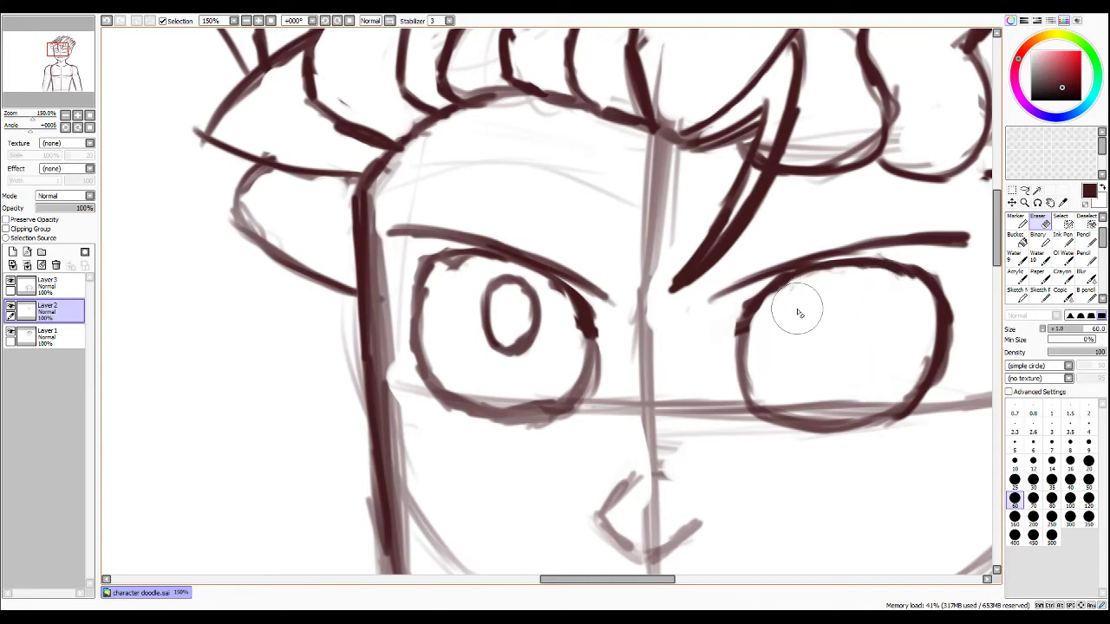
key(b)
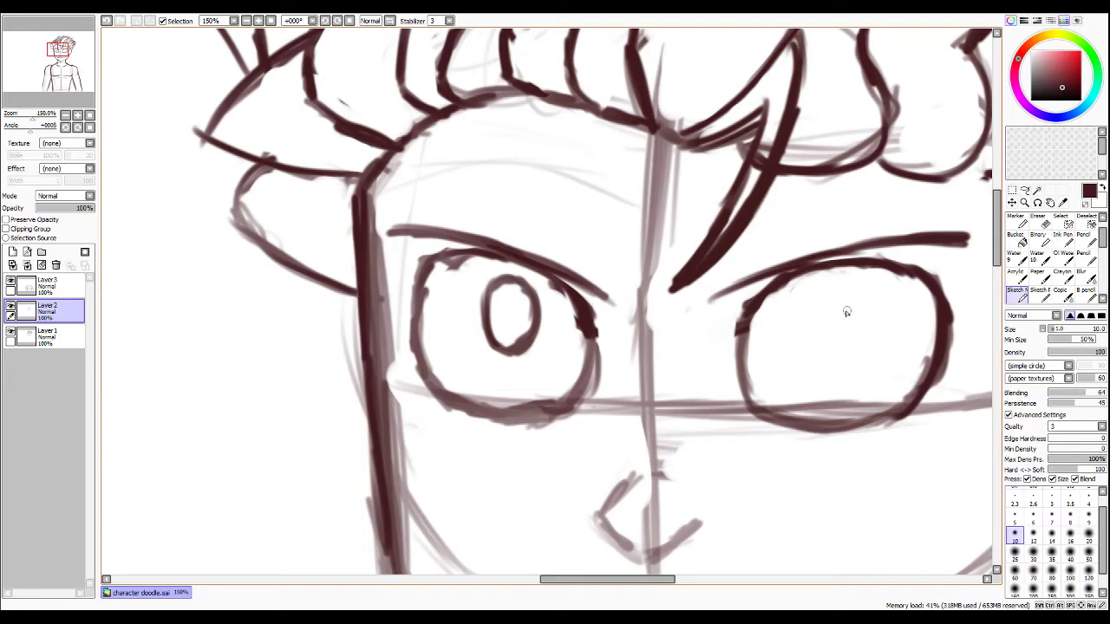
mouse_move(832, 290)
mouse_down()
mouse_move(826, 318)
mouse_move(831, 295)
mouse_move(821, 294)
mouse_move(810, 345)
mouse_up()
mouse_move(822, 290)
mouse_down()
mouse_move(812, 344)
mouse_move(806, 333)
mouse_move(830, 327)
mouse_move(825, 346)
mouse_move(808, 342)
mouse_move(826, 357)
mouse_move(811, 357)
mouse_move(838, 359)
mouse_move(815, 352)
mouse_move(834, 354)
mouse_move(855, 310)
mouse_move(850, 331)
mouse_move(828, 297)
mouse_move(849, 301)
mouse_move(847, 343)
mouse_move(853, 316)
mouse_move(843, 353)
mouse_move(851, 318)
mouse_move(823, 294)
mouse_move(848, 295)
mouse_move(855, 332)
mouse_move(820, 310)
mouse_move(813, 331)
mouse_move(820, 300)
mouse_up()
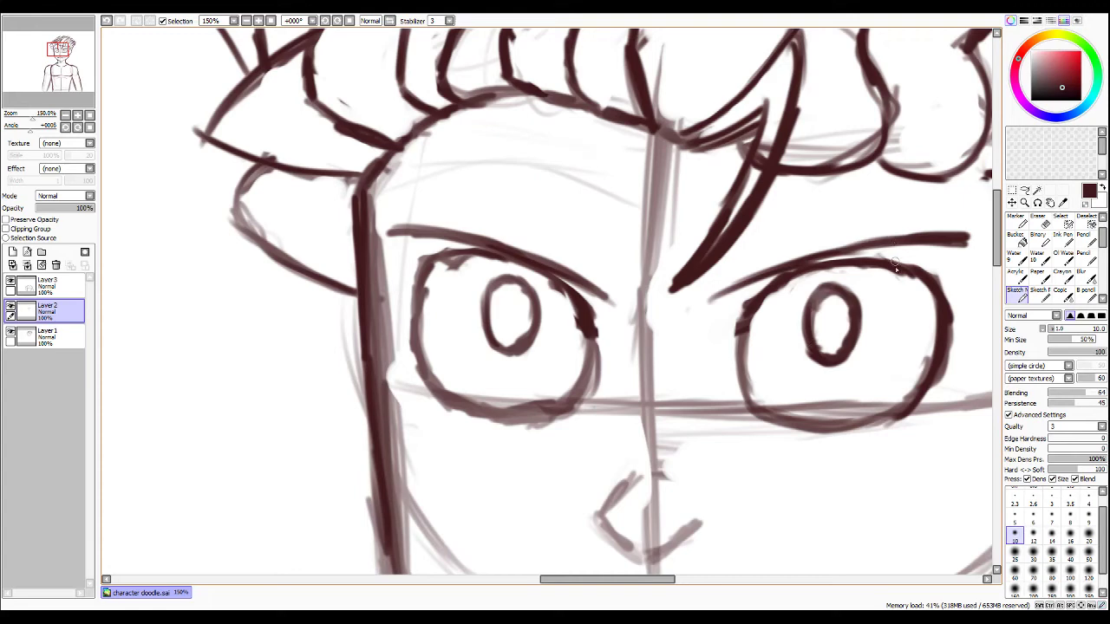
Add a tiny dark pupil and short detail strokes beneath it inside each small oval iris.
drag(845, 337, 831, 332)
mouse_move(514, 338)
mouse_down()
mouse_move(518, 319)
mouse_move(532, 333)
mouse_up()
mouse_move(830, 315)
mouse_down()
mouse_move(830, 334)
mouse_move(834, 310)
mouse_up()
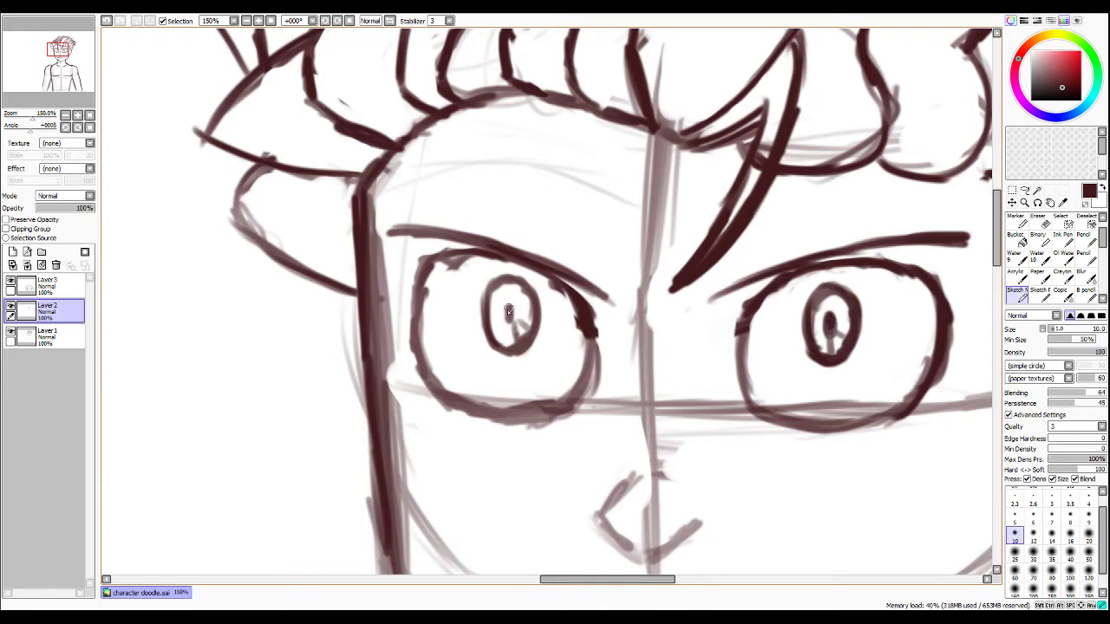
mouse_move(507, 310)
mouse_down()
mouse_move(509, 323)
mouse_move(513, 298)
mouse_up()
On Layer 1, draw long hair strands curving down behind the ear to the jaw.
scroll(598, 195, down, 4)
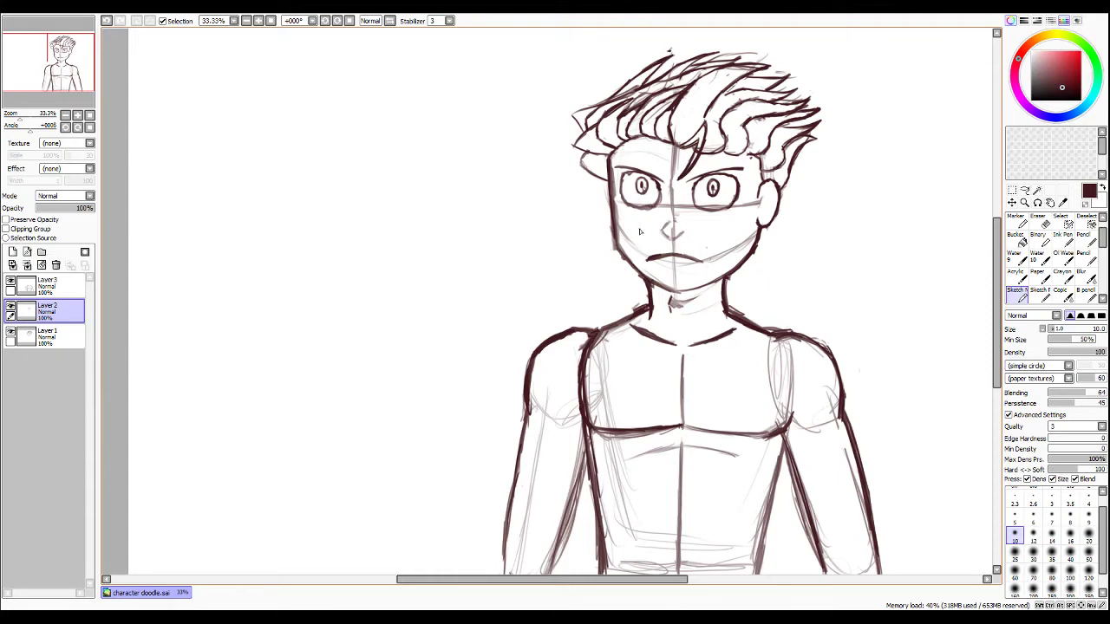
scroll(639, 232, up, 2)
scroll(687, 236, down, 2)
click(48, 286)
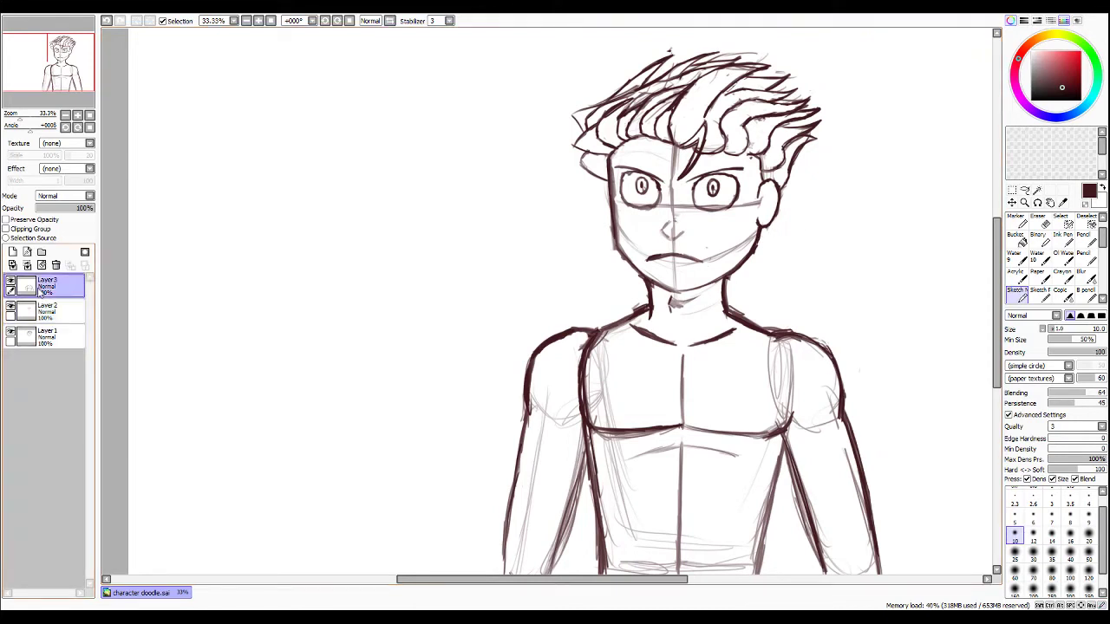
click(42, 329)
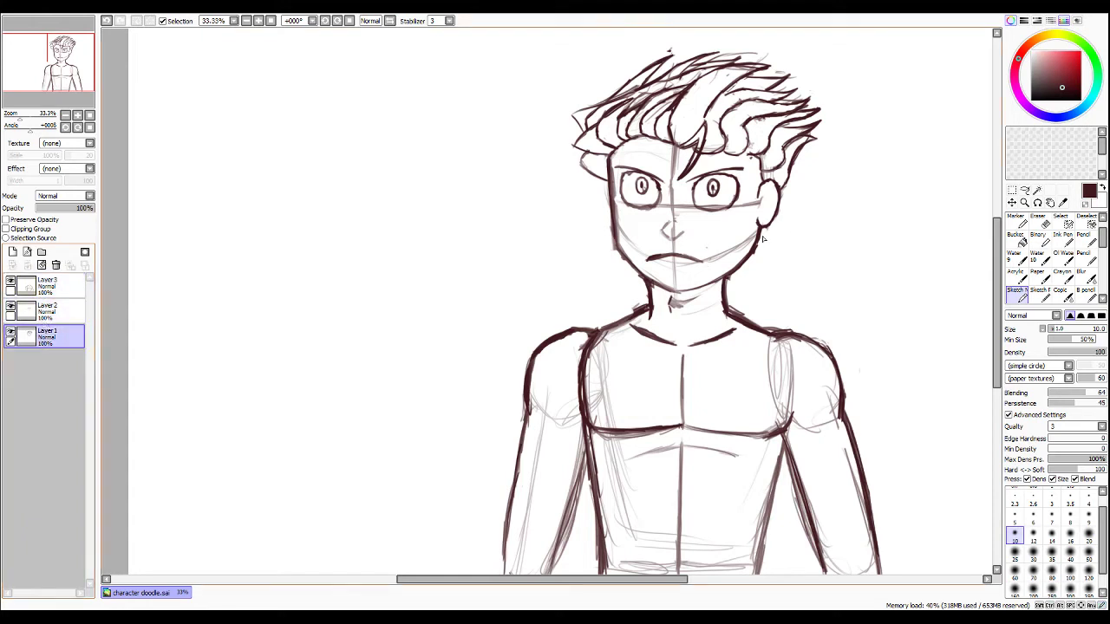
drag(763, 238, 797, 175)
mouse_move(782, 213)
mouse_down()
mouse_move(806, 162)
mouse_move(793, 167)
mouse_up()
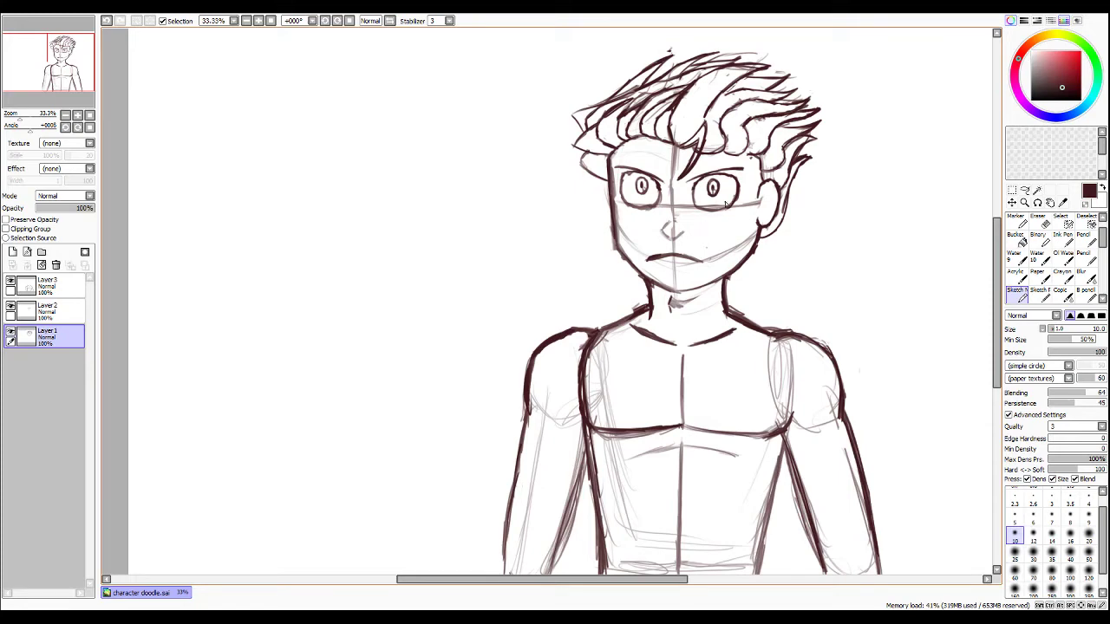
Lasso the right eye's iris and move it slightly lower within the eye on Layer 2.
scroll(724, 203, up, 3)
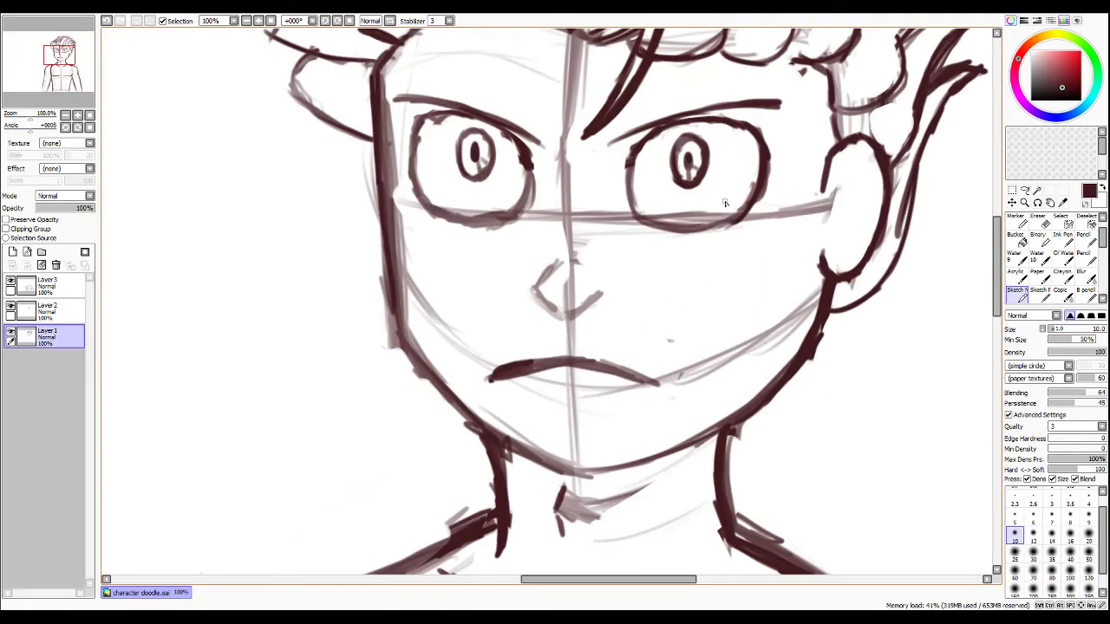
click(1024, 190)
drag(684, 196, 660, 170)
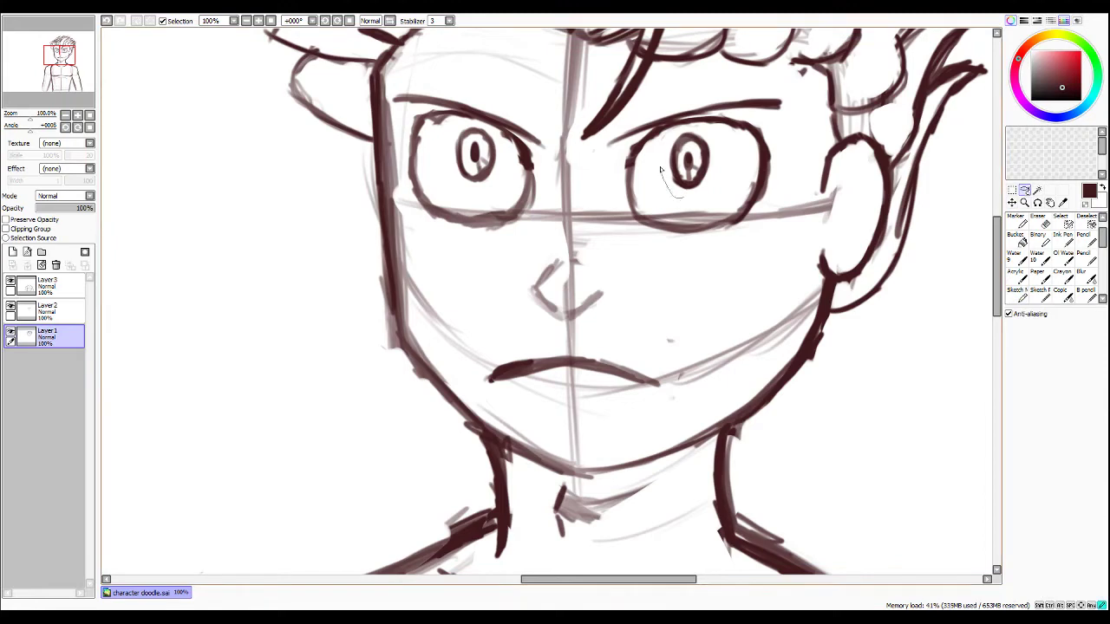
mouse_move(682, 131)
mouse_down()
mouse_move(721, 159)
mouse_move(708, 189)
mouse_move(682, 185)
mouse_up()
click(46, 311)
key(ctrl+t)
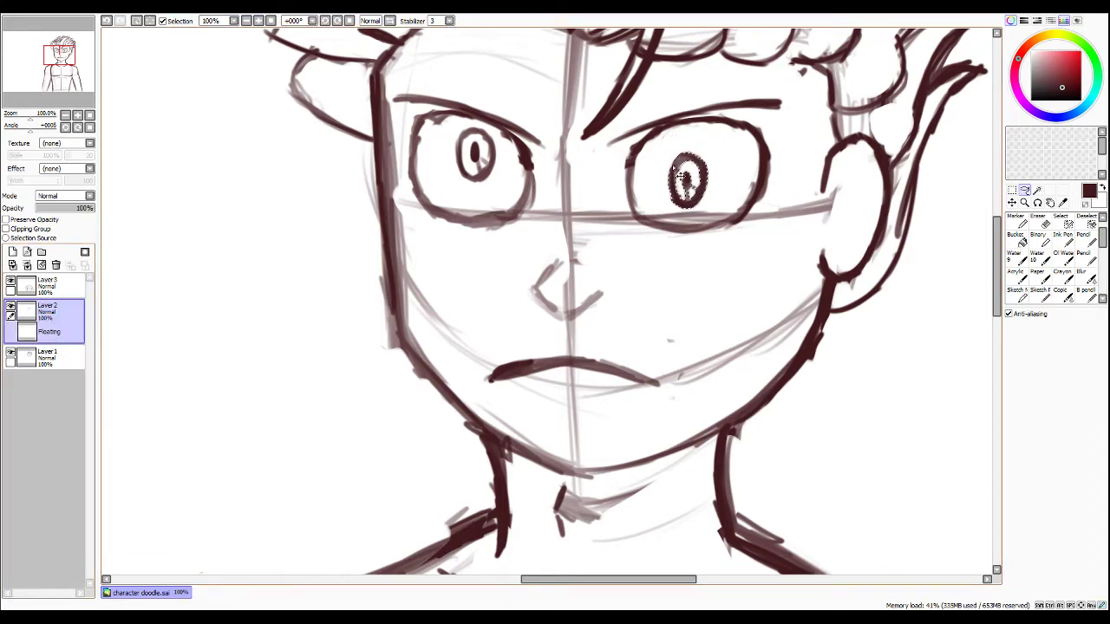
Lasso the left eye's iris and move it slightly lower to align with the right one.
drag(472, 191, 450, 183)
drag(474, 193, 465, 171)
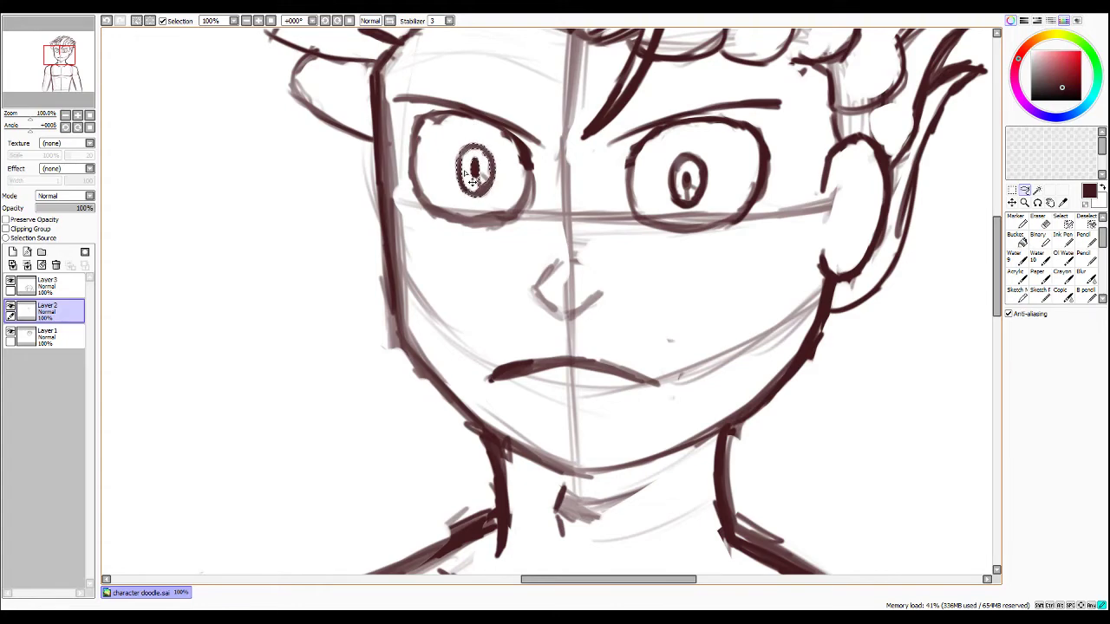
key(ctrl+t)
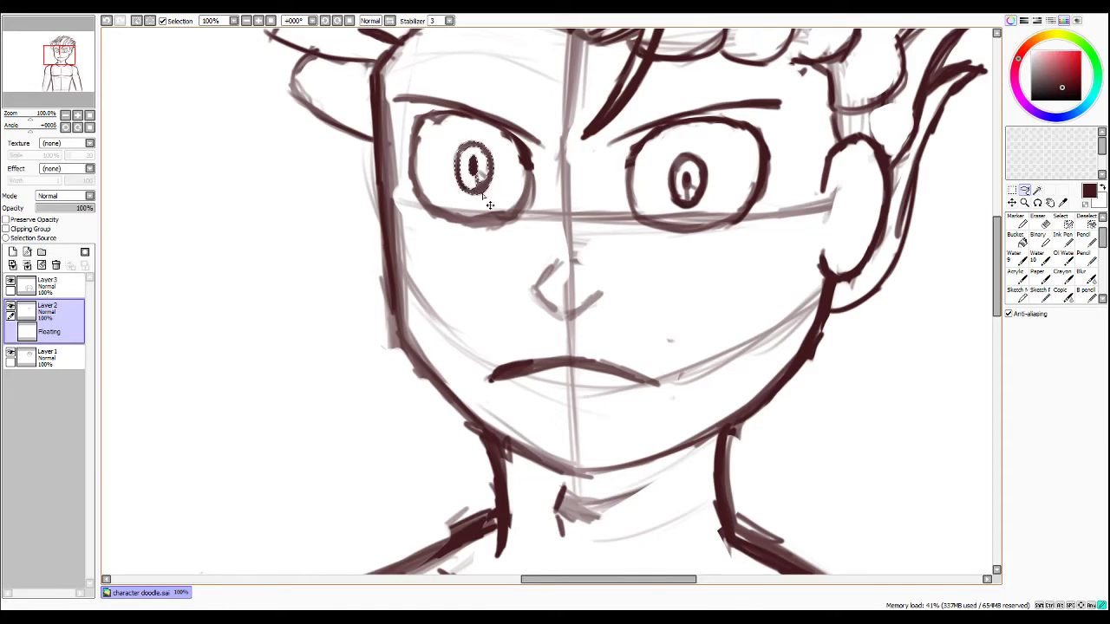
Nudge the selected iris of the left eye slightly lower and deselect it.
mouse_move(478, 191)
mouse_down()
mouse_move(491, 202)
mouse_move(478, 195)
mouse_up()
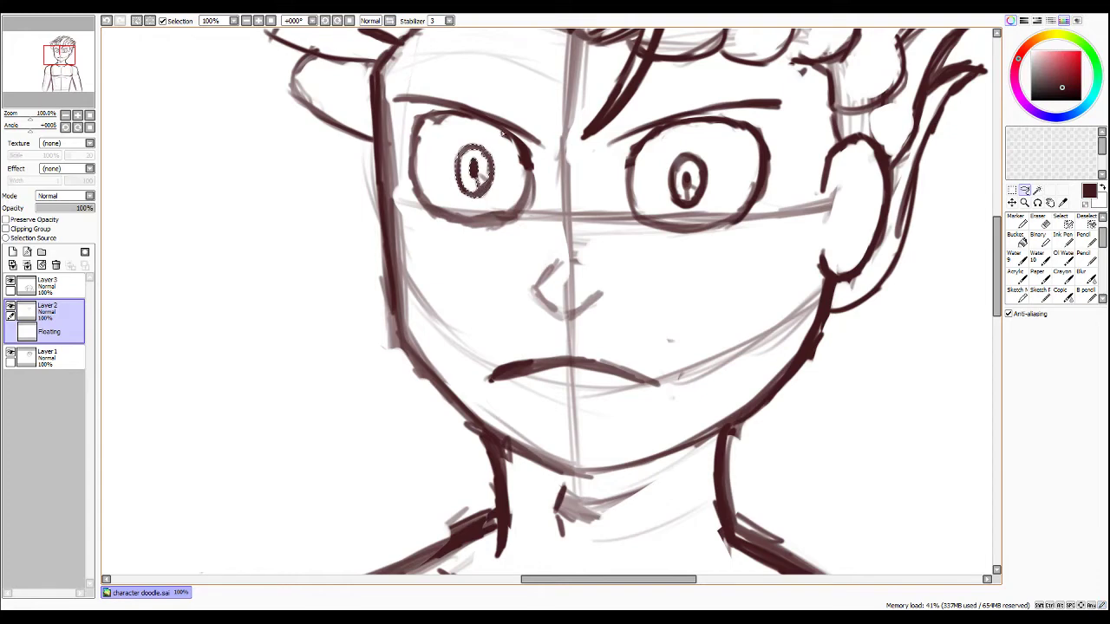
click(956, 216)
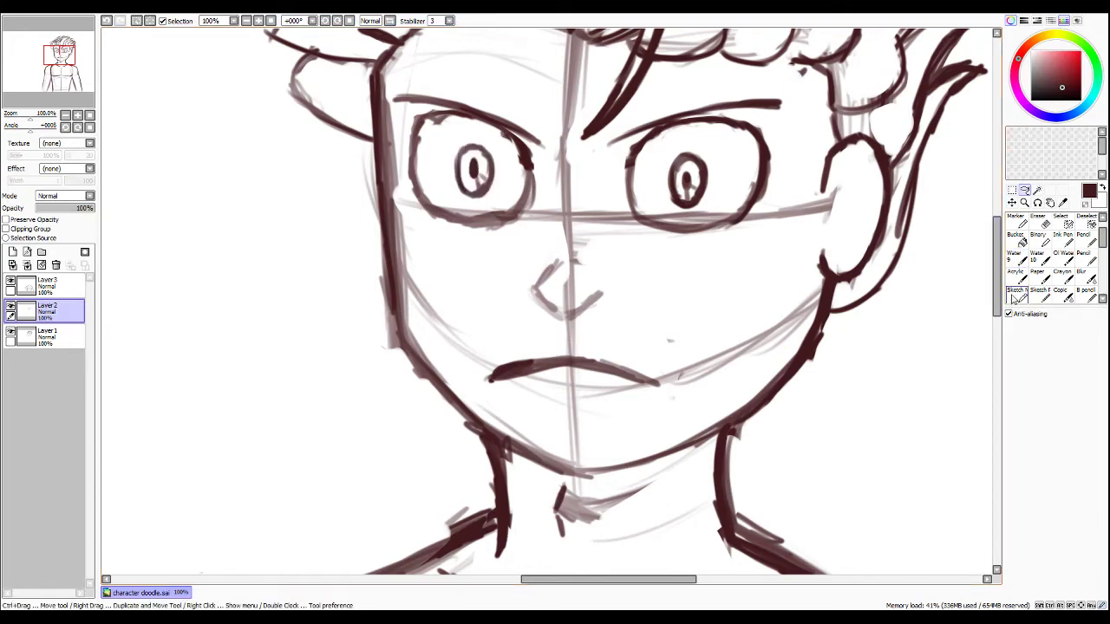
click(1014, 295)
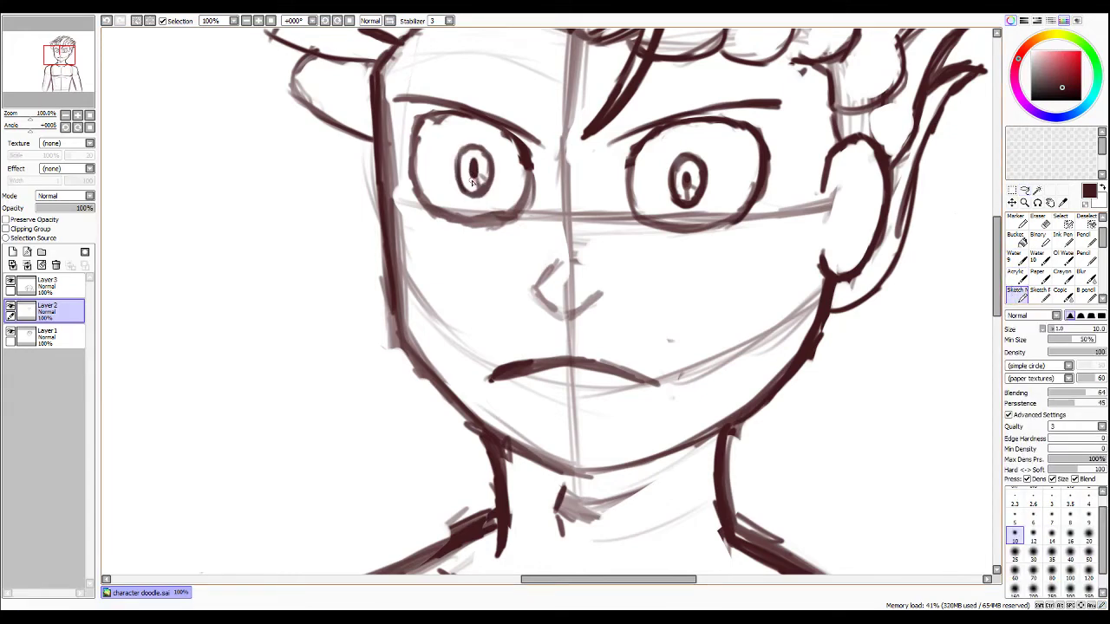
key(e)
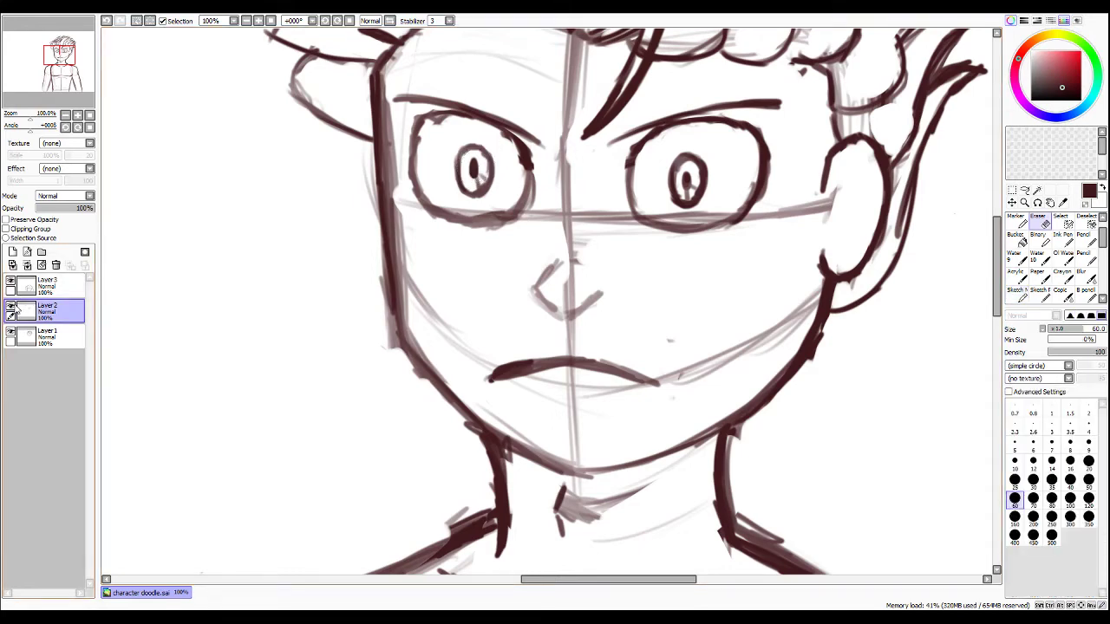
click(11, 309)
click(10, 308)
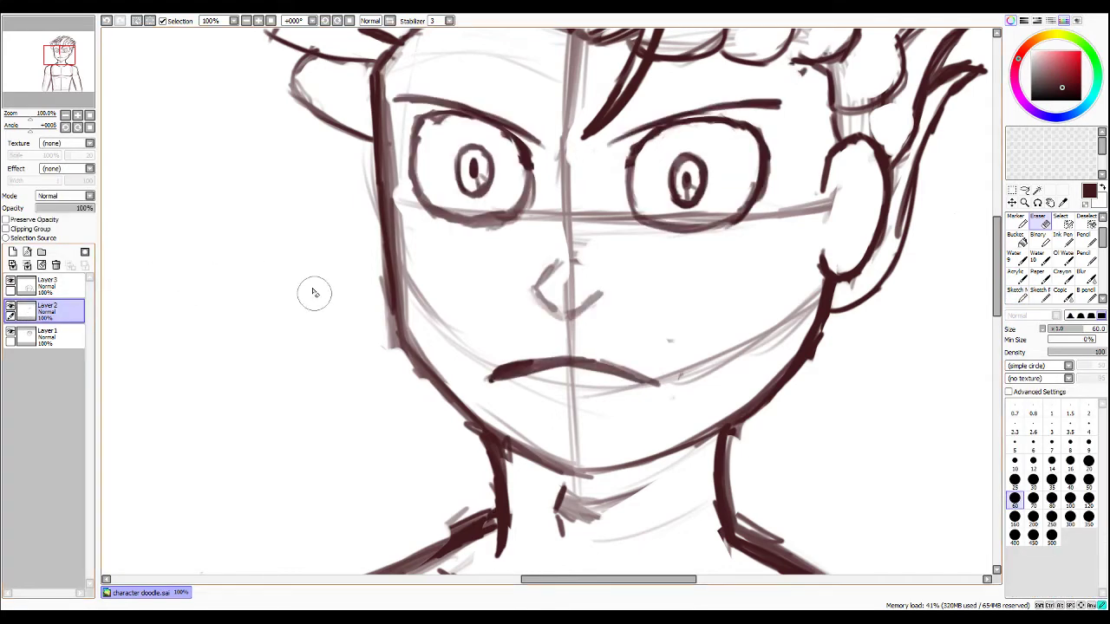
drag(478, 164, 488, 157)
key(e)
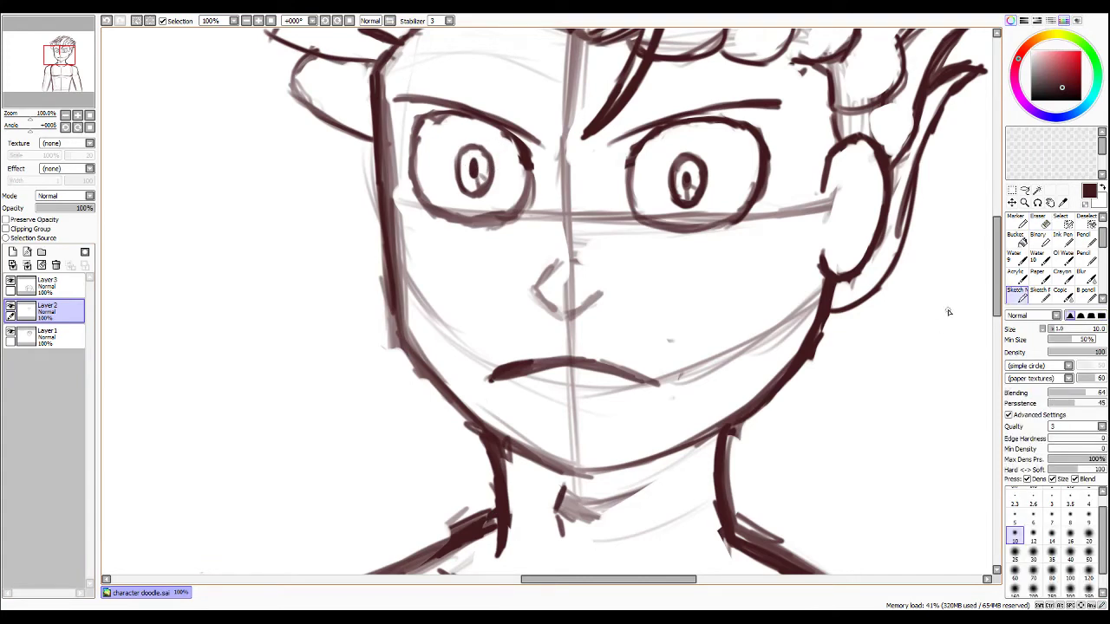
click(1012, 190)
click(973, 203)
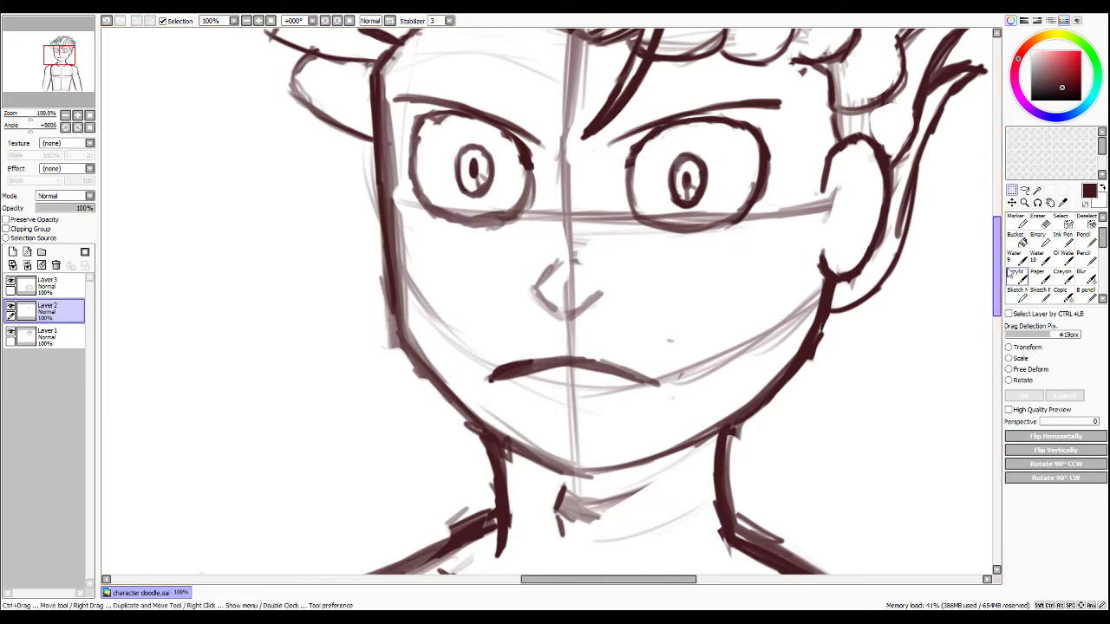
click(1019, 300)
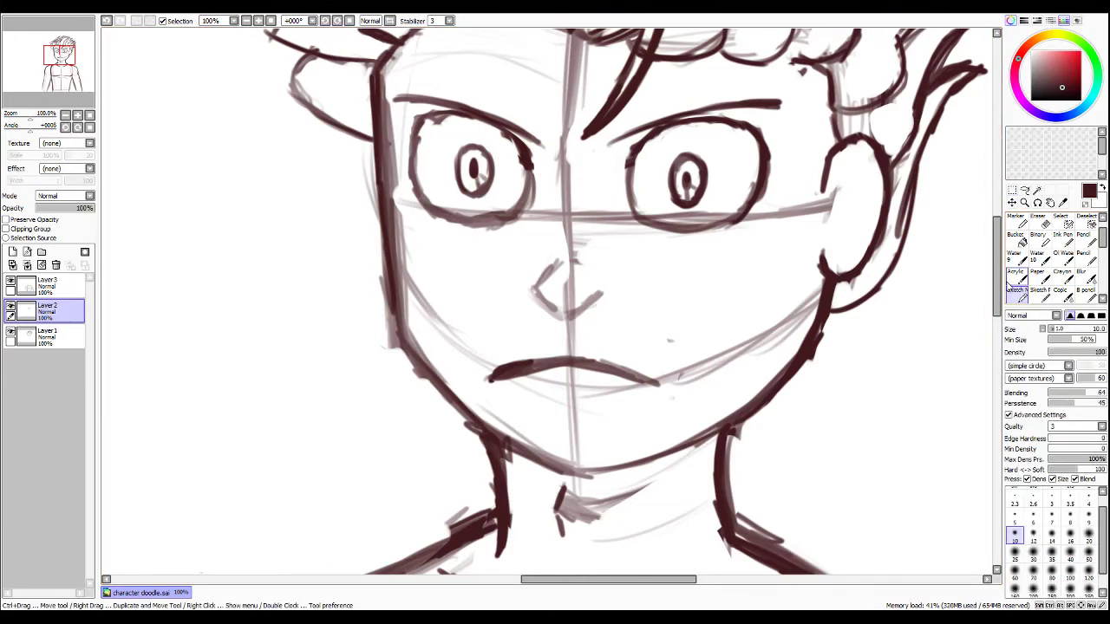
Erase the left eye's narrow pupil on Layer 2, redraw it as a rounder, lower dot, and darken the iris outline.
key(e)
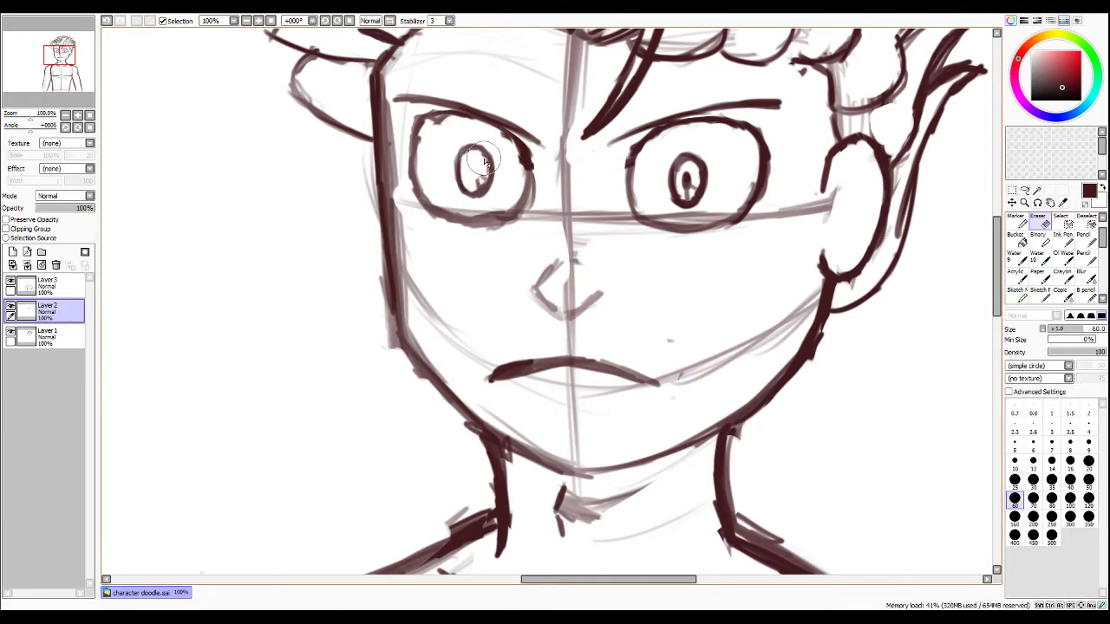
key(b)
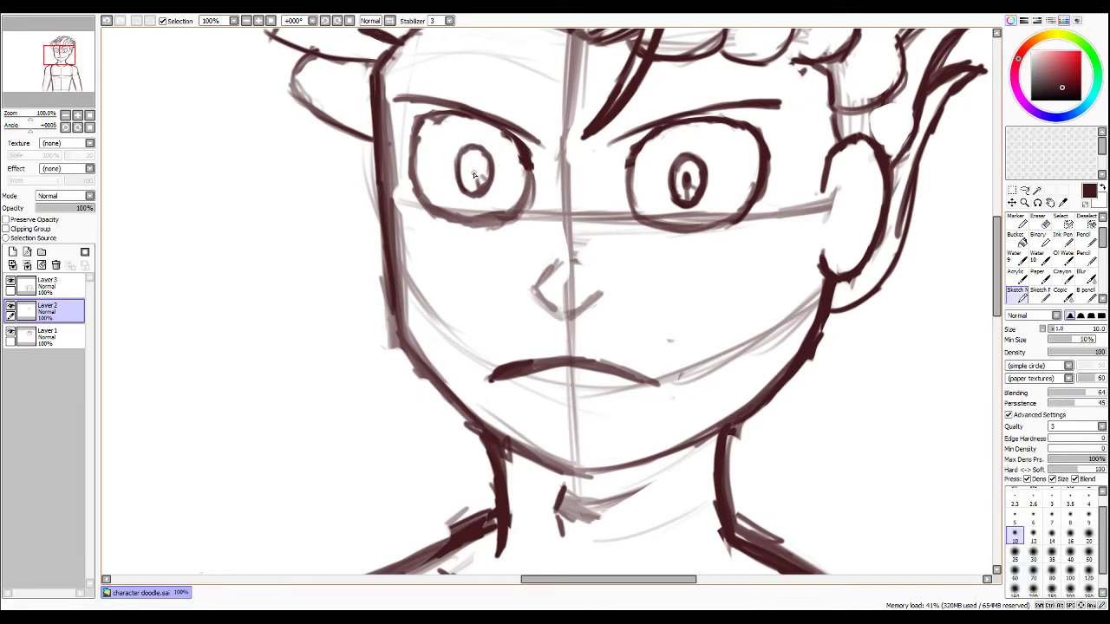
drag(473, 174, 481, 176)
mouse_move(459, 174)
mouse_down()
mouse_move(459, 149)
mouse_move(490, 154)
mouse_move(477, 196)
mouse_up()
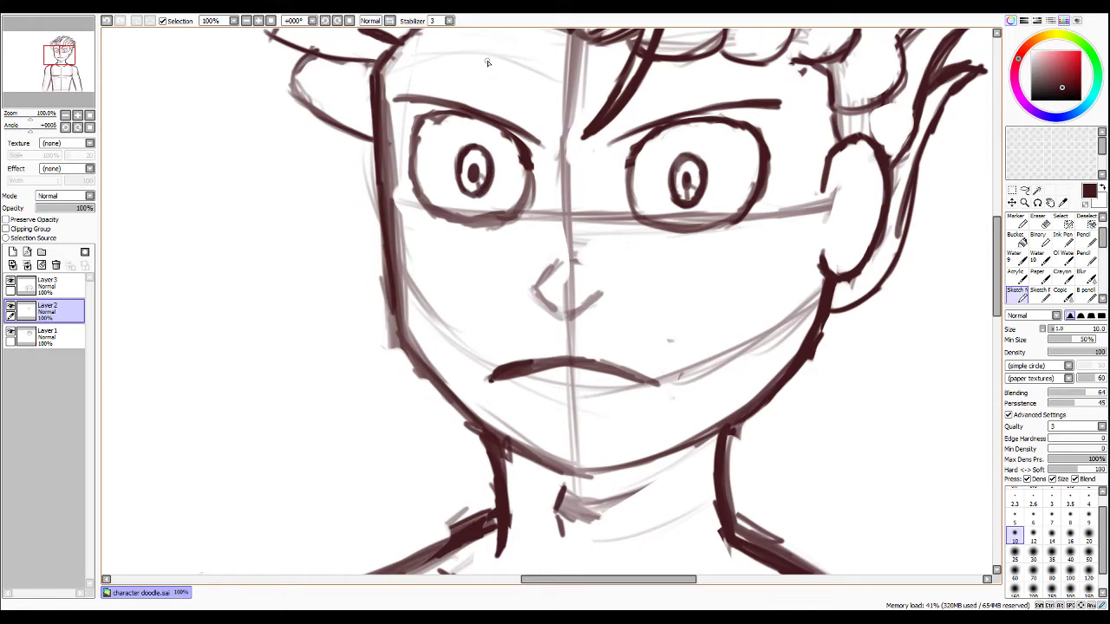
scroll(631, 176, down, 4)
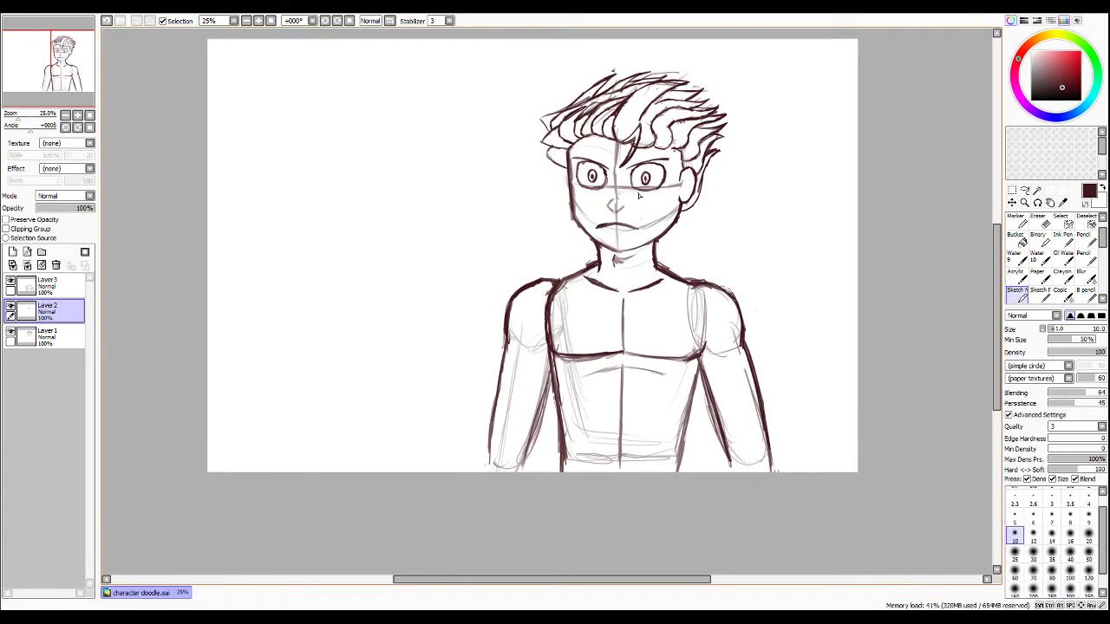
scroll(638, 196, up, 4)
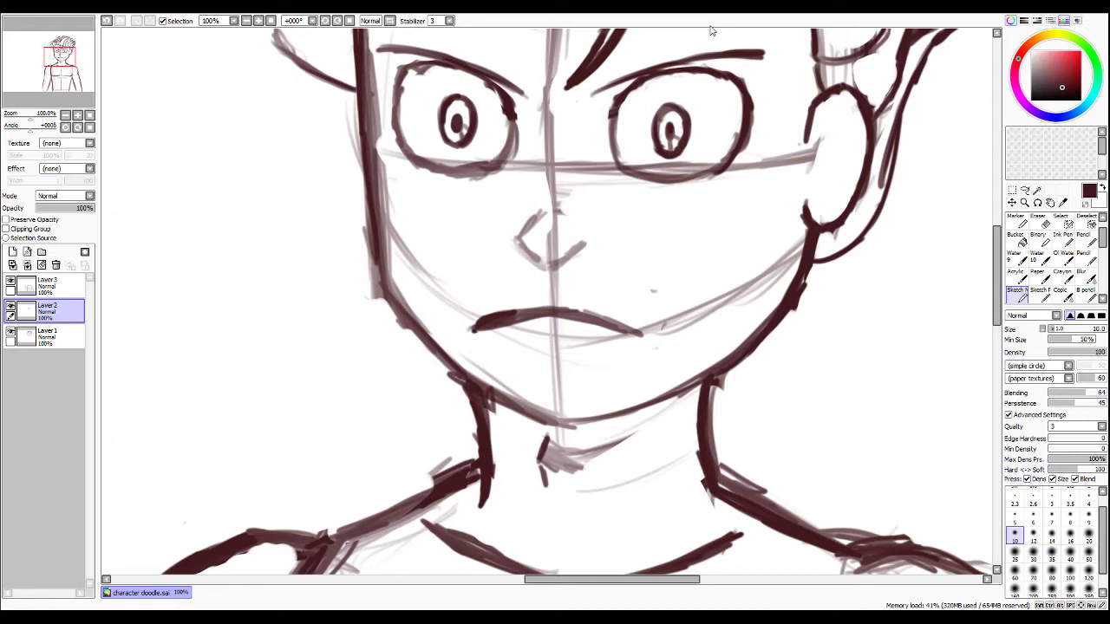
key(e)
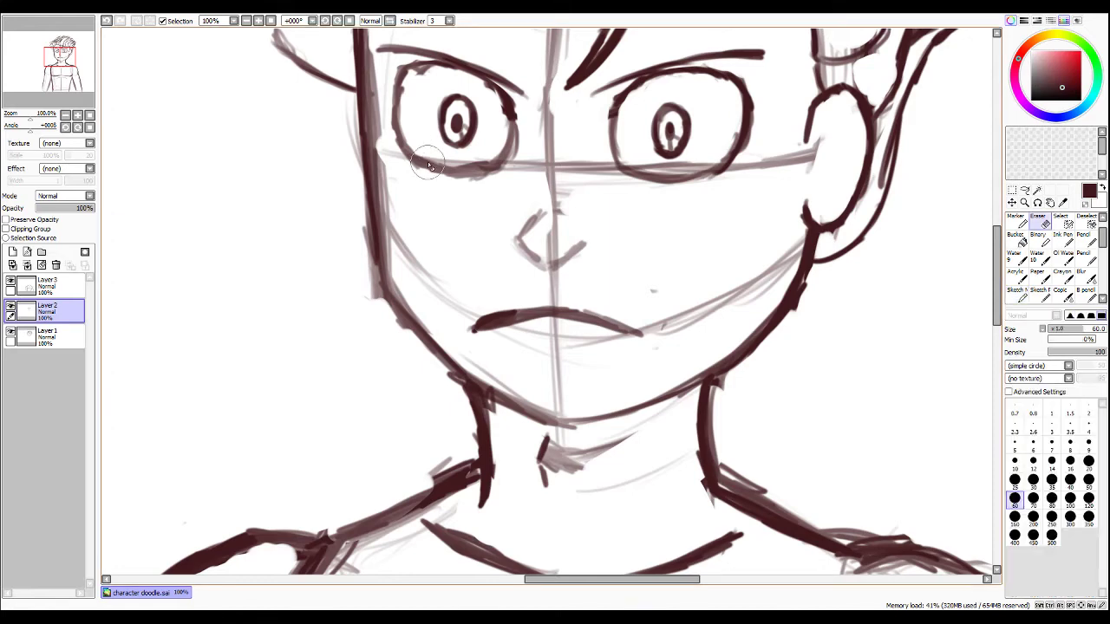
key(e)
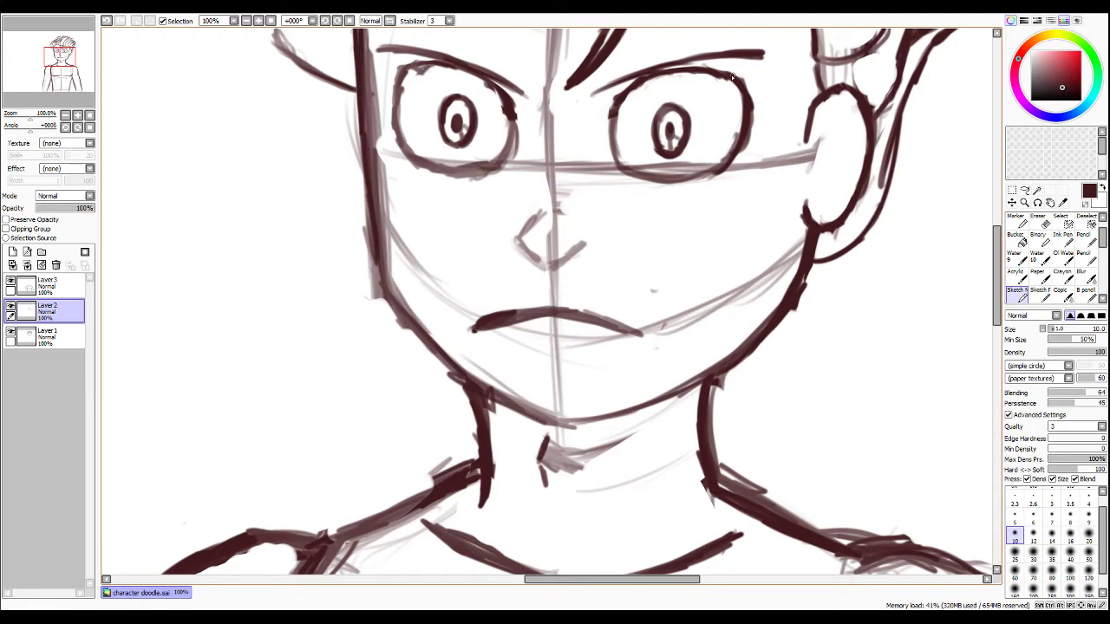
mouse_move(731, 77)
mouse_down()
mouse_move(770, 77)
mouse_move(733, 78)
mouse_move(769, 77)
mouse_move(748, 116)
mouse_move(759, 83)
mouse_move(757, 93)
mouse_move(744, 86)
mouse_move(750, 124)
mouse_up()
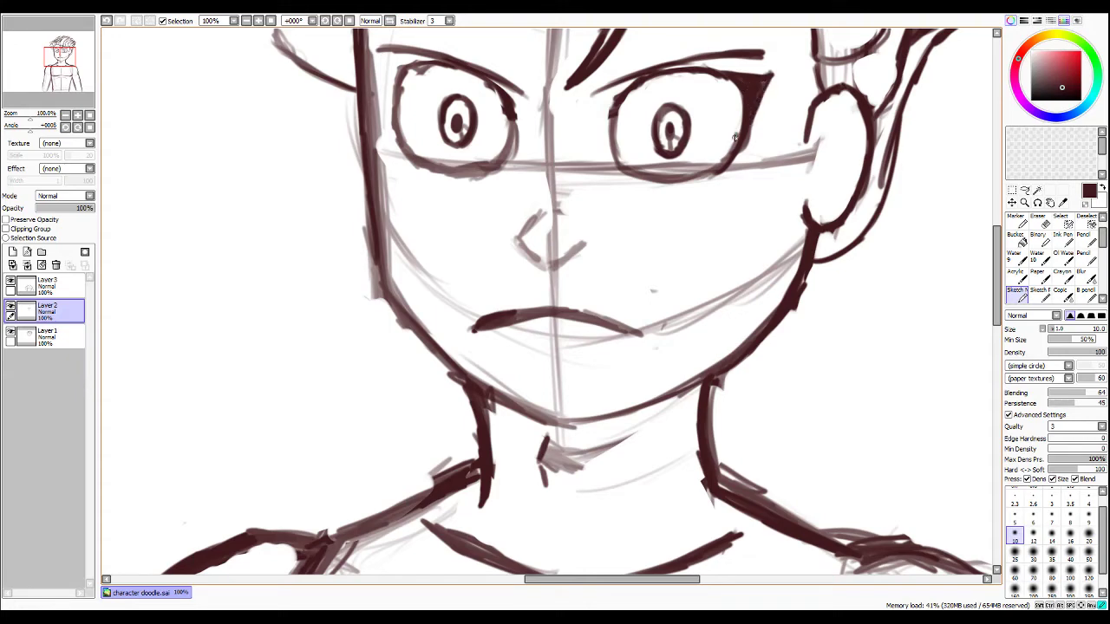
drag(762, 86, 747, 138)
key(ctrl+z)
key(ctrl+z)
key(ctrl+z)
key(ctrl+z)
key(ctrl+z)
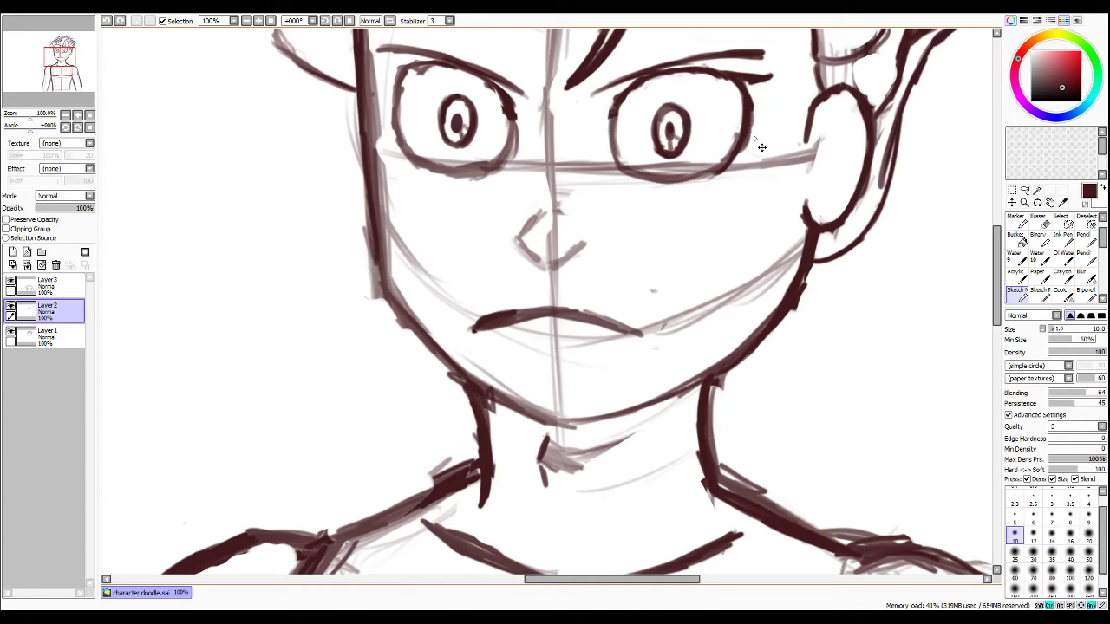
key(ctrl+z)
Erase the rounded lower lid of the left-hand eye on Layer 2 and redraw it as a nearly flat dark line.
drag(494, 167, 444, 171)
mouse_move(451, 173)
mouse_down()
mouse_move(402, 147)
mouse_move(437, 175)
mouse_move(484, 163)
mouse_up()
key(e)
key(n)
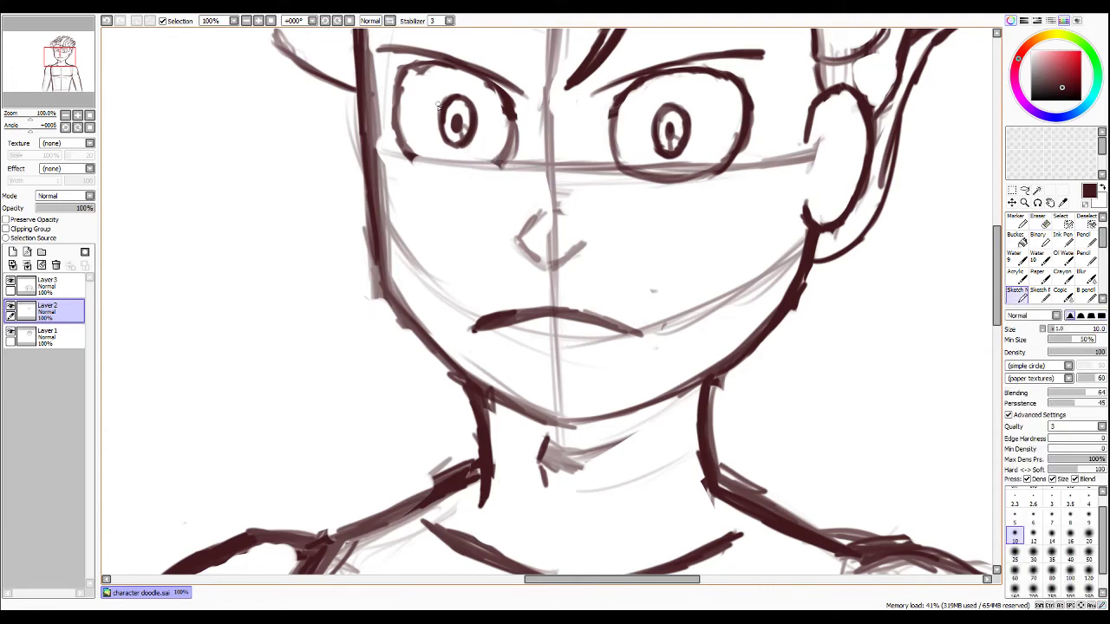
drag(413, 157, 456, 164)
drag(411, 155, 486, 162)
drag(439, 161, 508, 159)
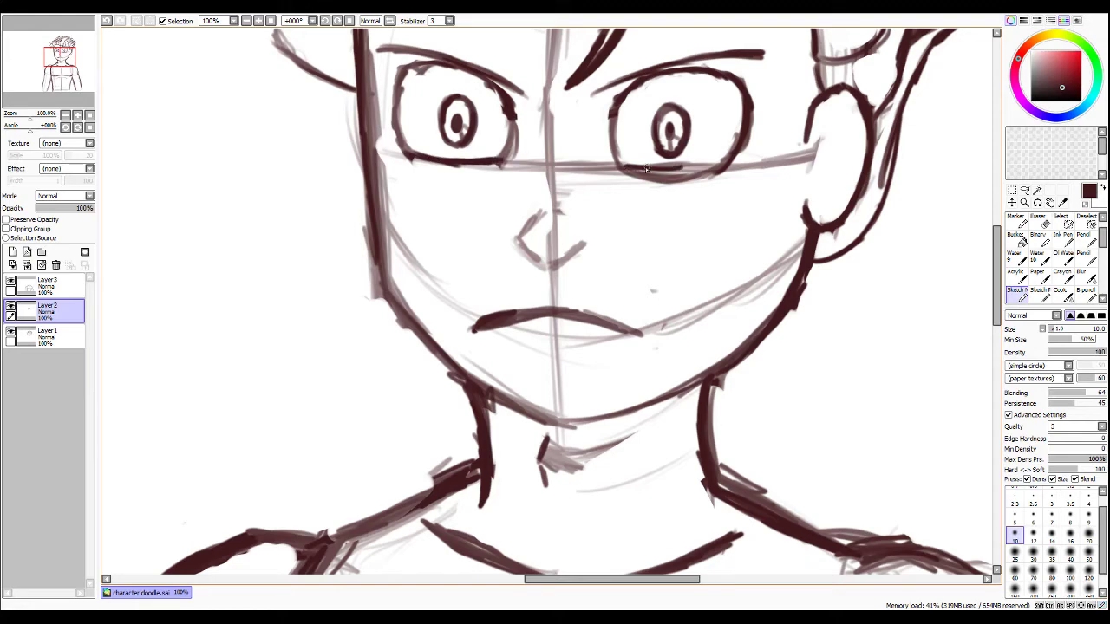
Draw a flat lower lid on the right-hand eye and erase the old curve beneath it.
drag(645, 168, 737, 158)
key(e)
drag(606, 184, 694, 187)
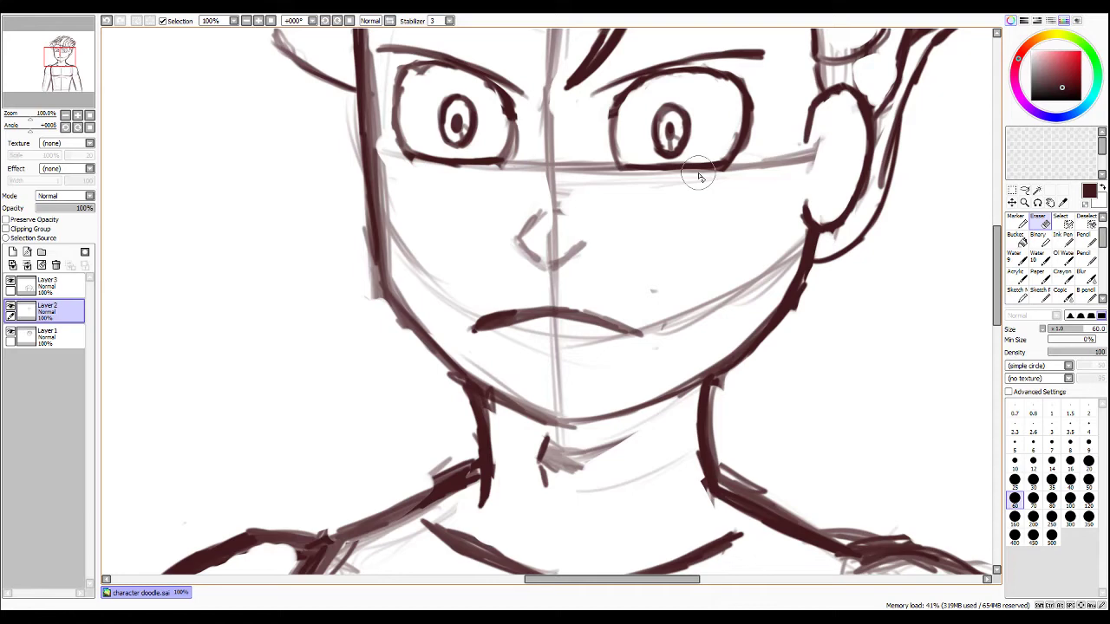
Erase the mouth and redraw it as a thinner, angular frown peaking just right of the face's centre line.
mouse_move(474, 321)
mouse_down()
mouse_move(505, 340)
mouse_move(515, 302)
mouse_up()
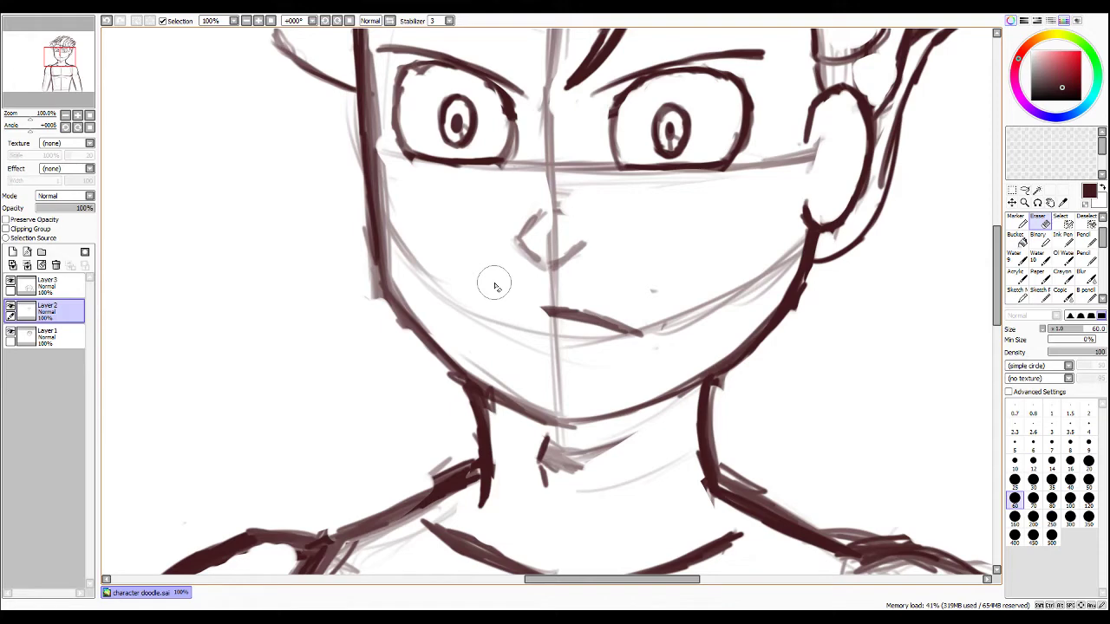
key(n)
drag(473, 318, 568, 312)
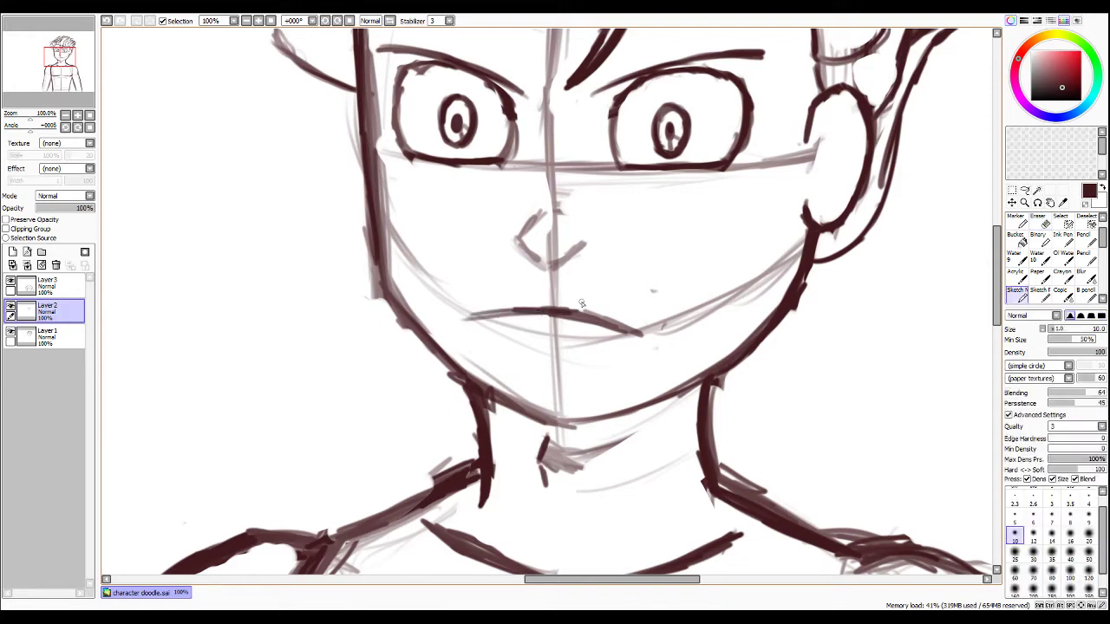
key(e)
drag(458, 314, 627, 322)
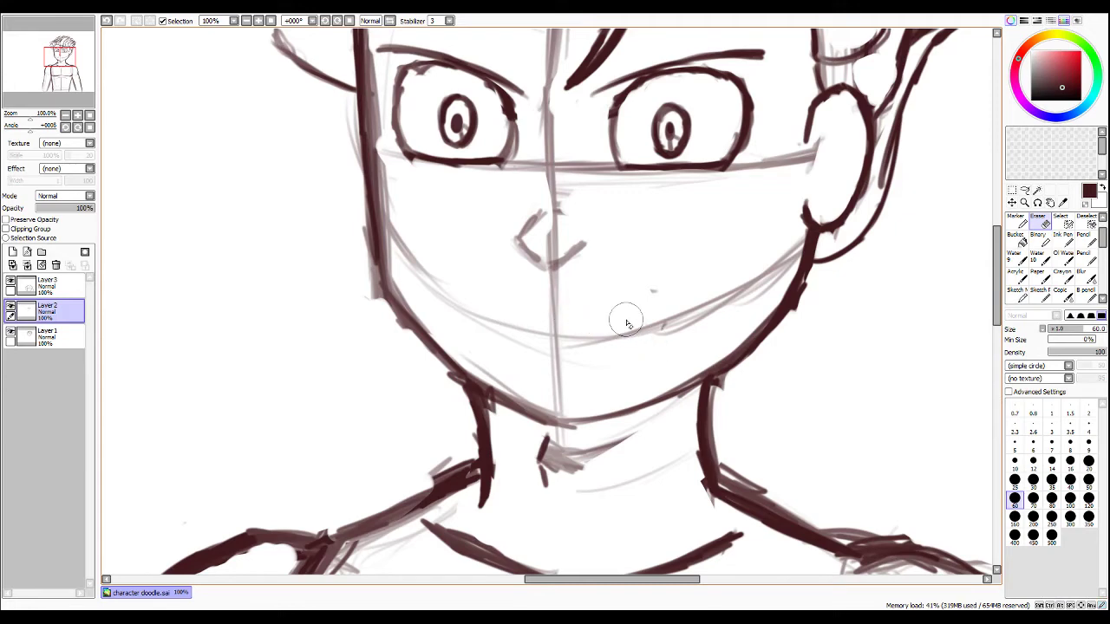
key(n)
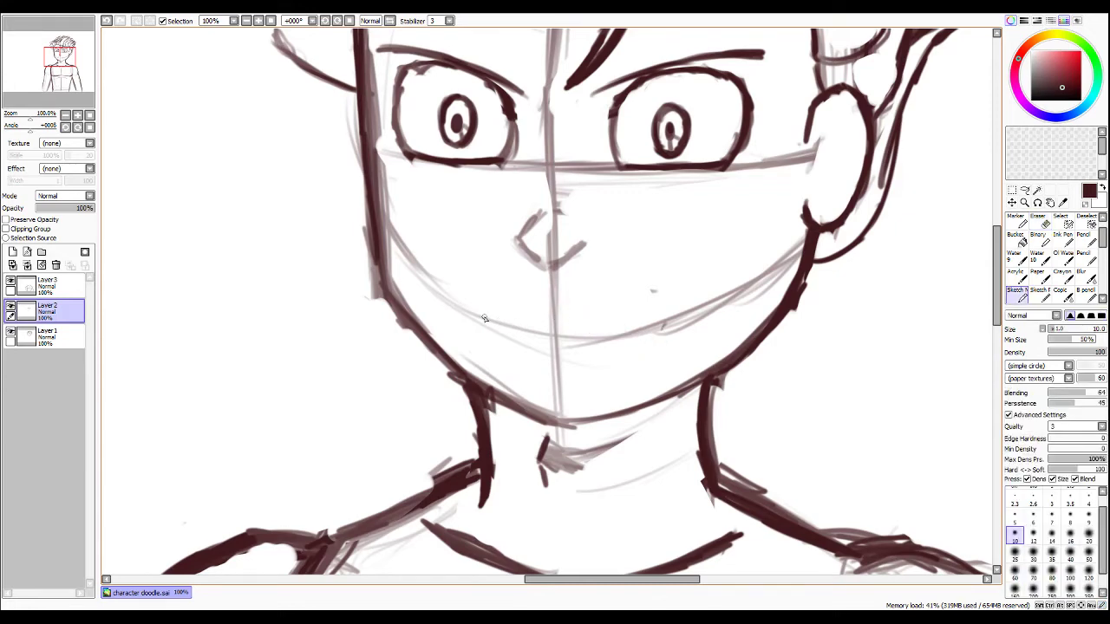
mouse_move(485, 318)
mouse_down()
mouse_move(604, 303)
mouse_move(641, 314)
mouse_up()
mouse_move(578, 304)
mouse_down()
mouse_move(663, 322)
mouse_move(557, 301)
mouse_move(593, 303)
mouse_move(501, 319)
mouse_up()
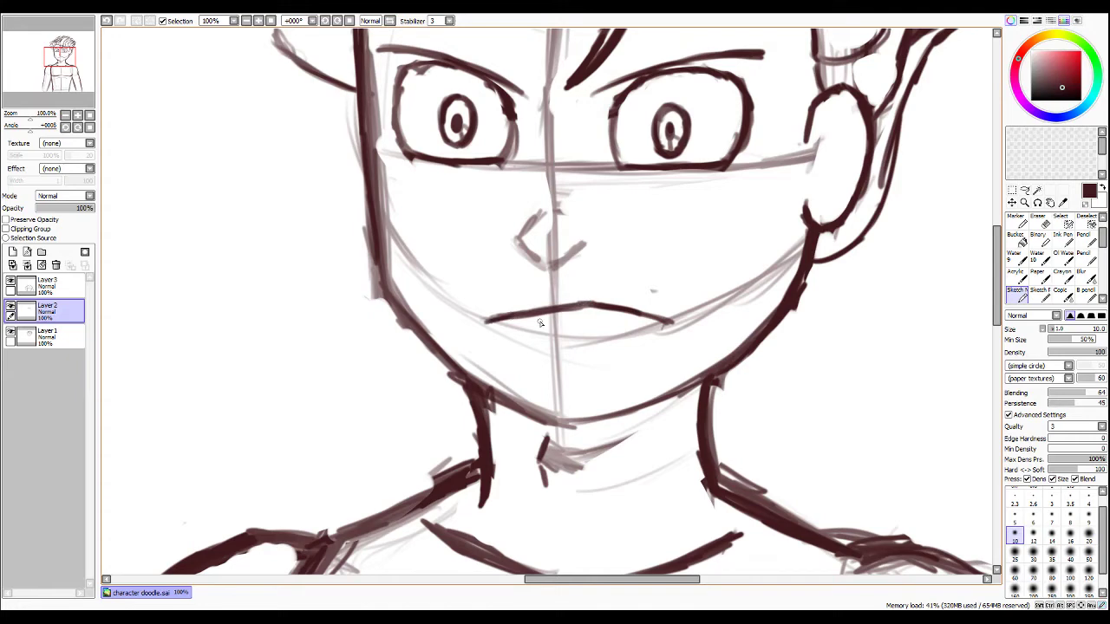
Lasso the iris and pupil of the right-hand eye, move them slightly toward the nose, and clear the selection.
scroll(680, 197, down, 3)
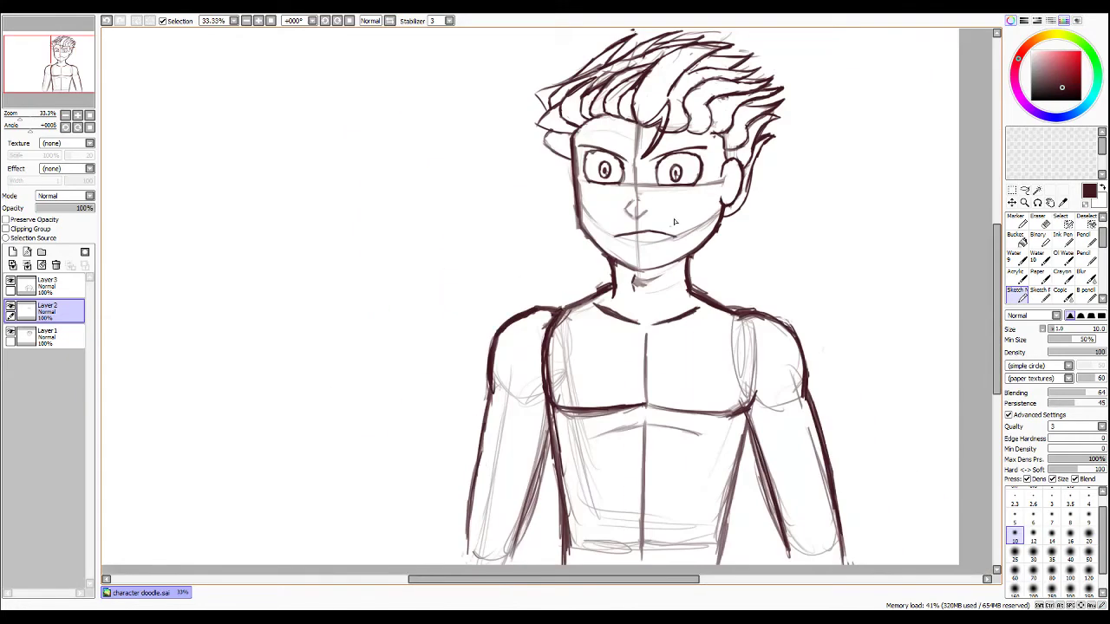
scroll(671, 195, up, 3)
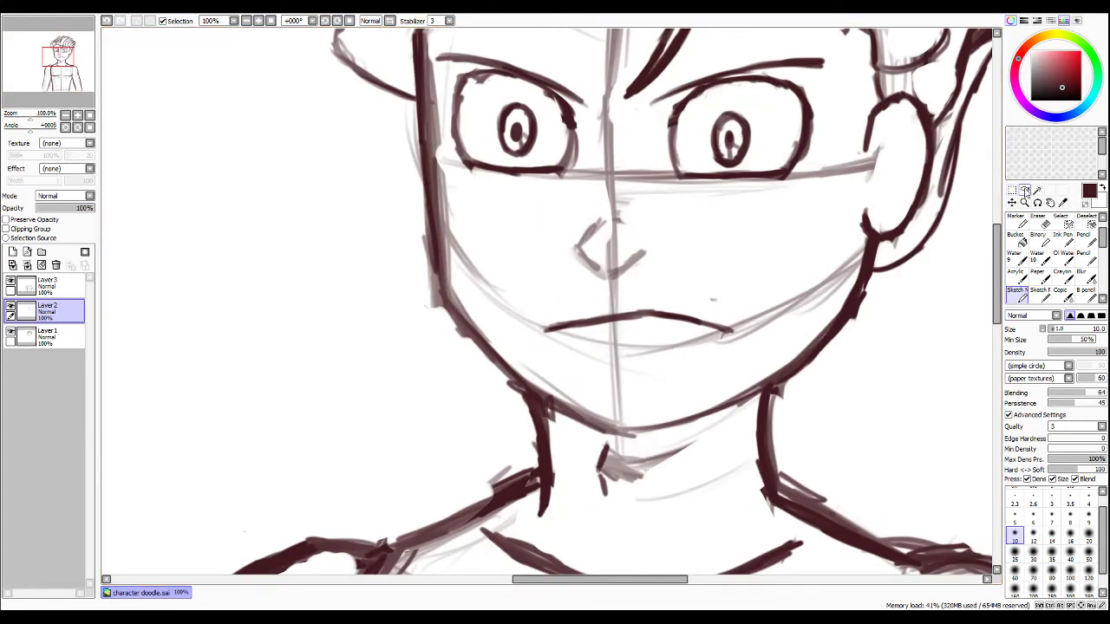
click(1024, 190)
drag(717, 104, 703, 155)
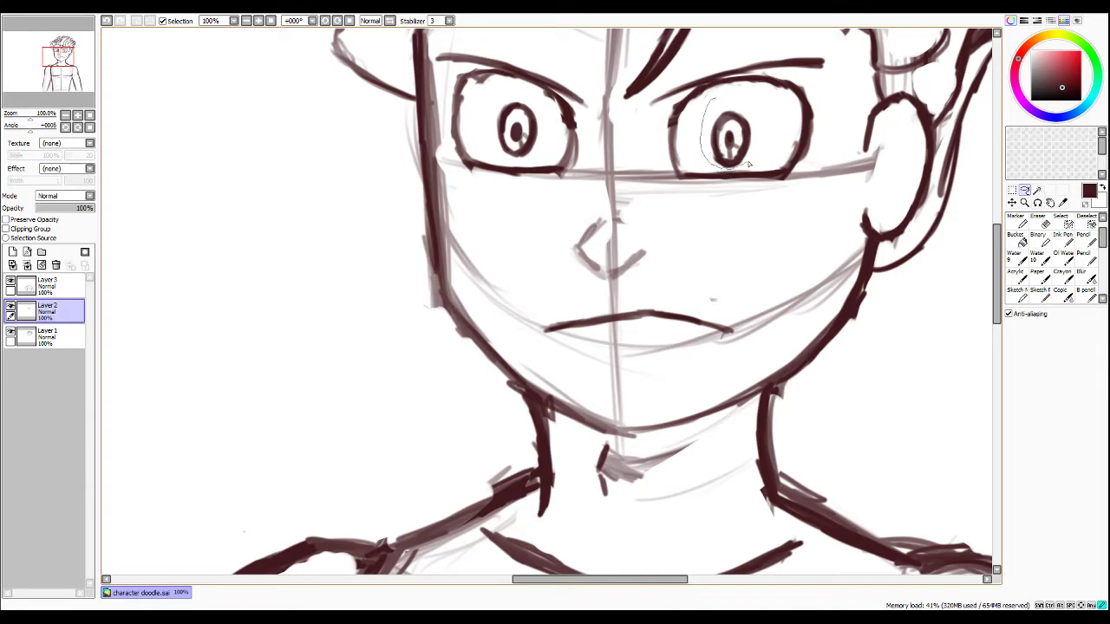
mouse_move(749, 163)
mouse_down()
mouse_move(762, 114)
mouse_move(716, 99)
mouse_move(717, 122)
mouse_up()
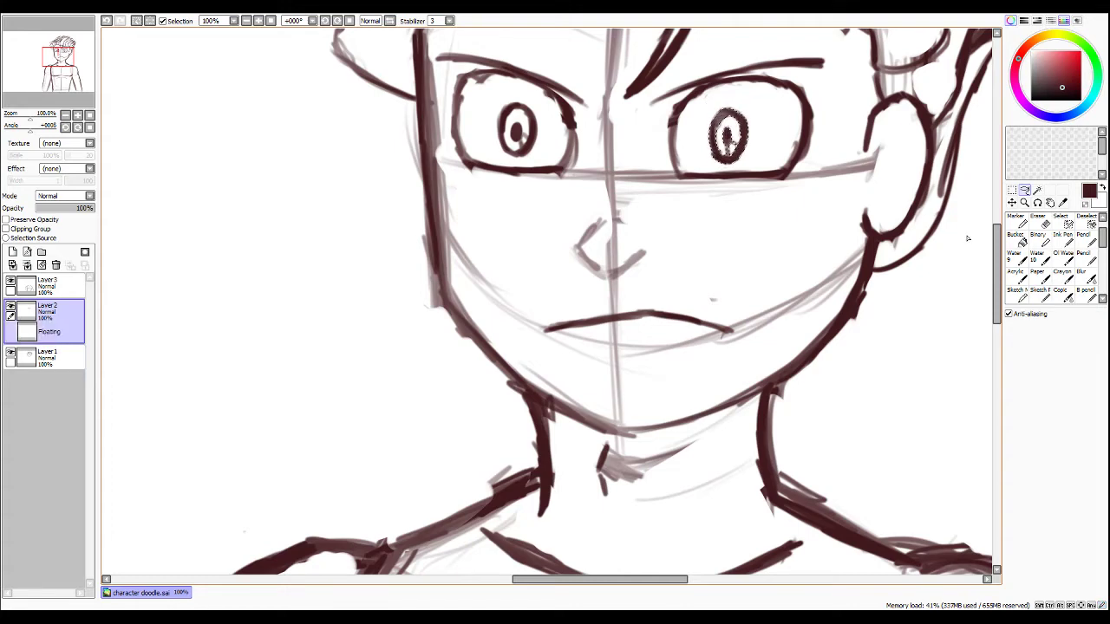
key(Return)
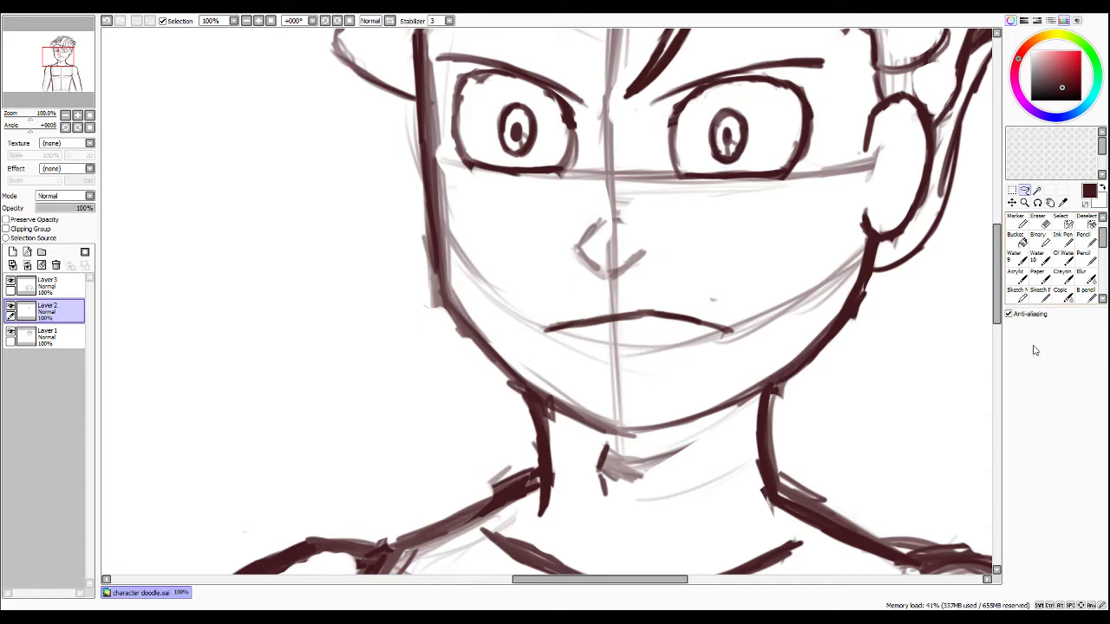
Trace over the faint nose sketch with bold dark strokes using the Sketch brush.
click(1015, 294)
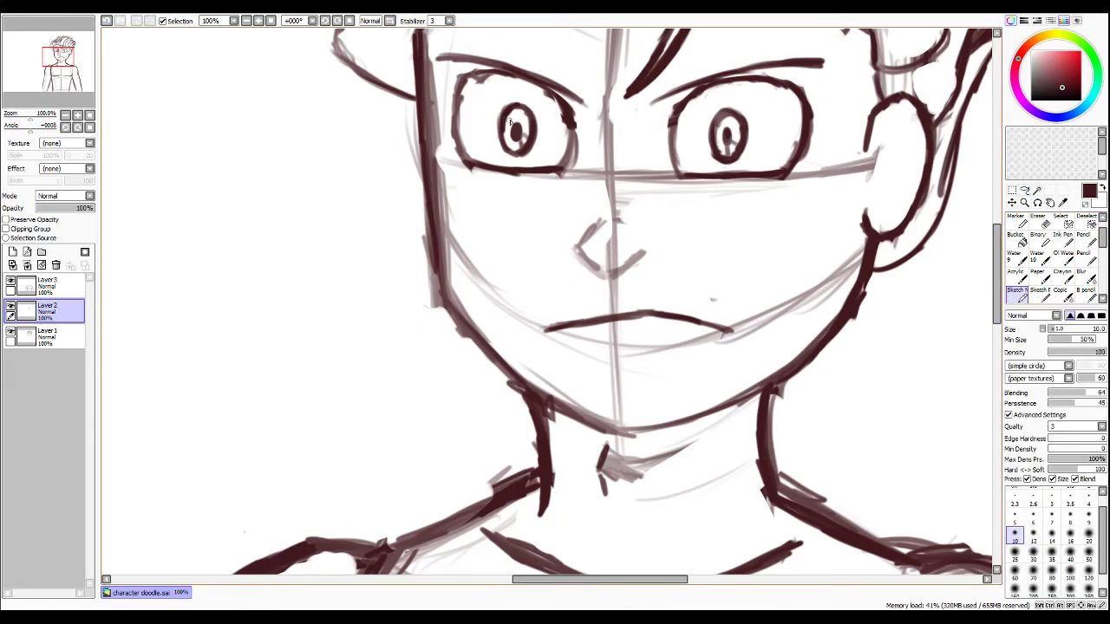
scroll(711, 208, down, 4)
scroll(666, 197, up, 4)
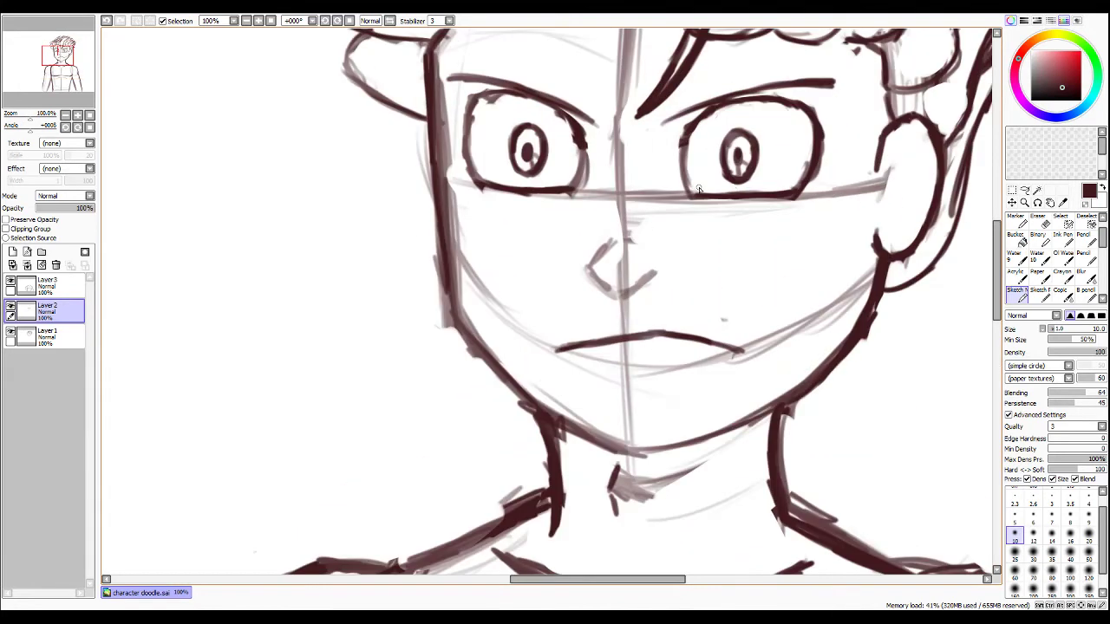
scroll(699, 189, up, 2)
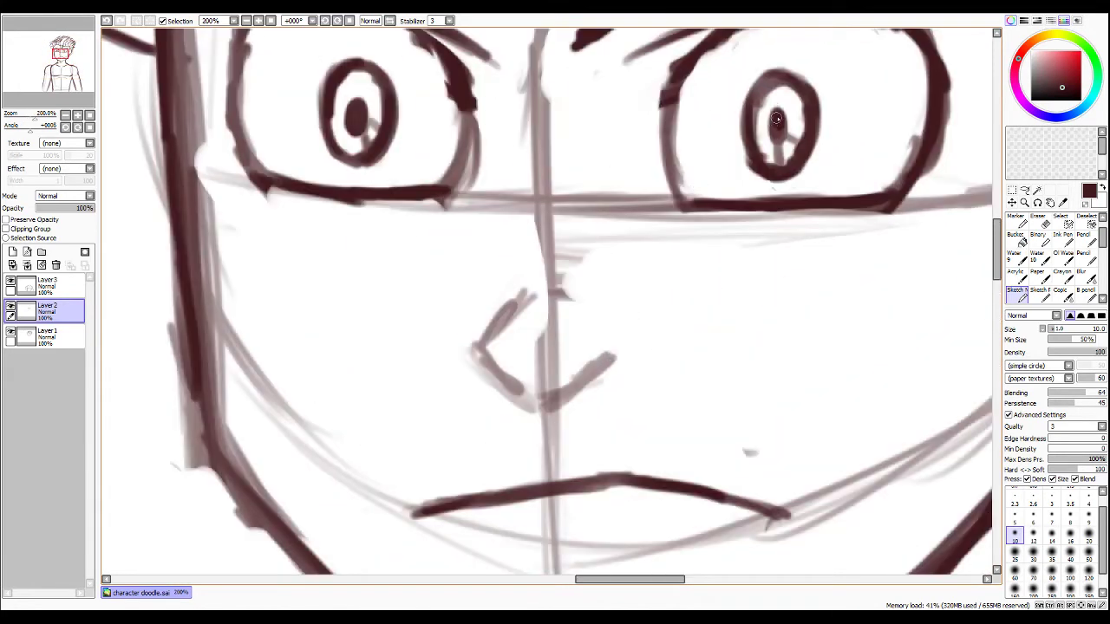
scroll(783, 119, down, 3)
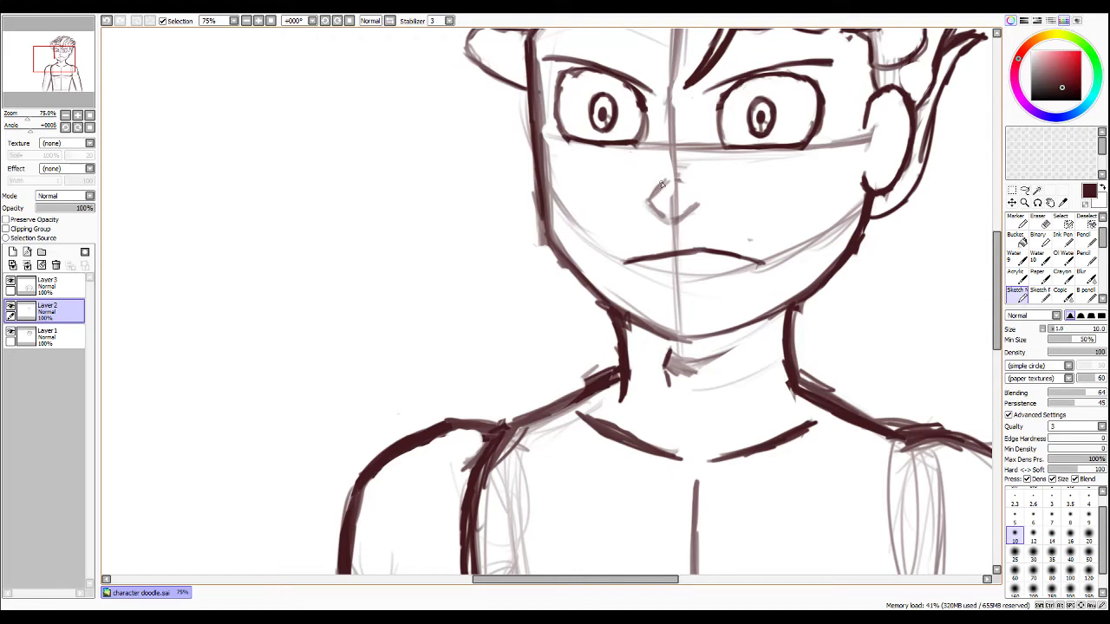
mouse_move(660, 183)
mouse_down()
mouse_move(649, 202)
mouse_move(674, 225)
mouse_move(699, 204)
mouse_up()
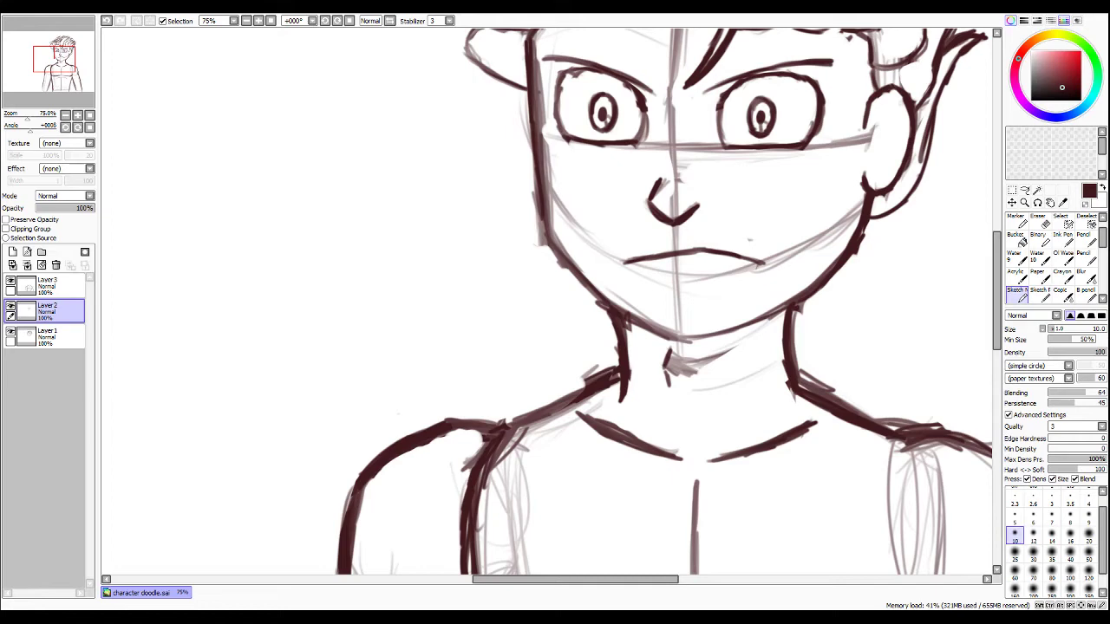
On Layer 1, clean the left-hand jaw and cheek outline with the Eraser and redraw it as a smoother dark contour.
key(e)
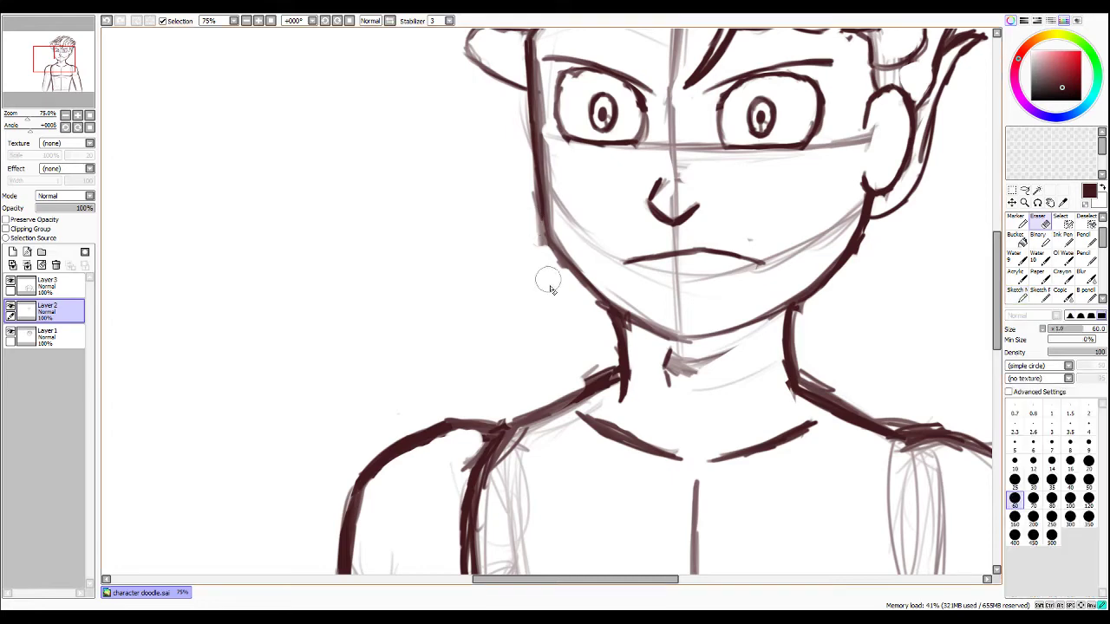
click(35, 344)
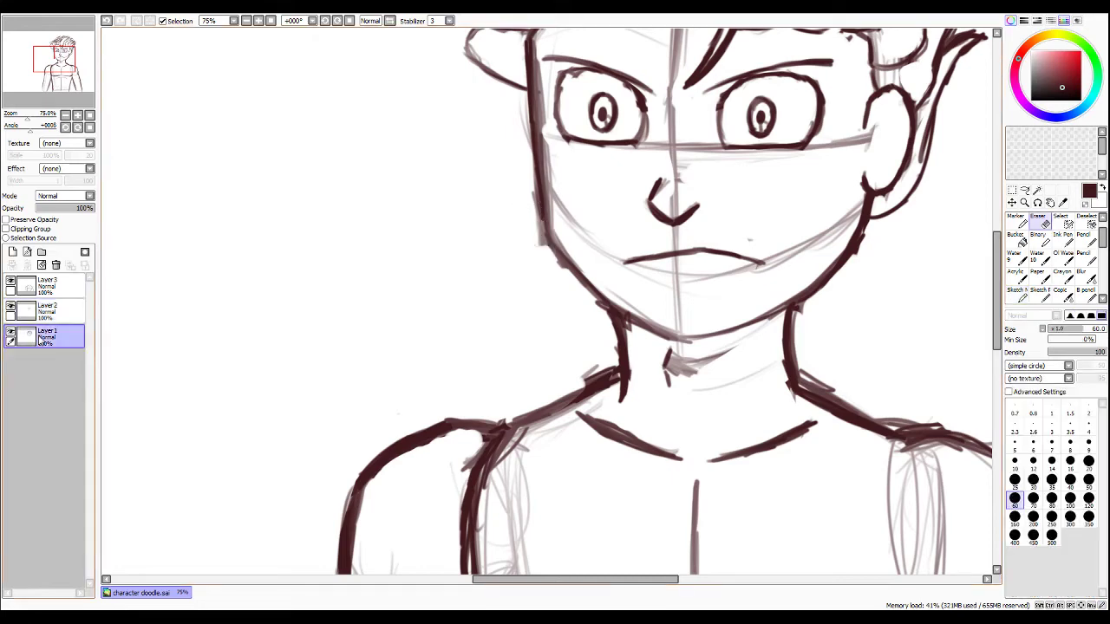
mouse_move(537, 198)
mouse_down()
mouse_move(538, 260)
mouse_move(549, 236)
mouse_move(631, 325)
mouse_move(674, 338)
mouse_up()
key(n)
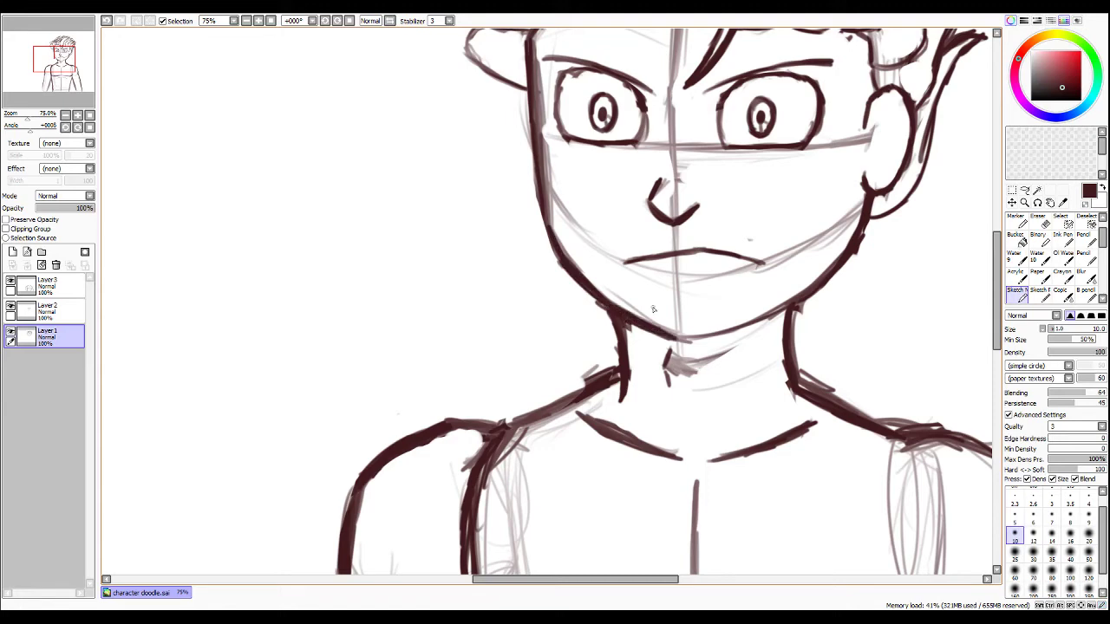
drag(996, 277, 997, 252)
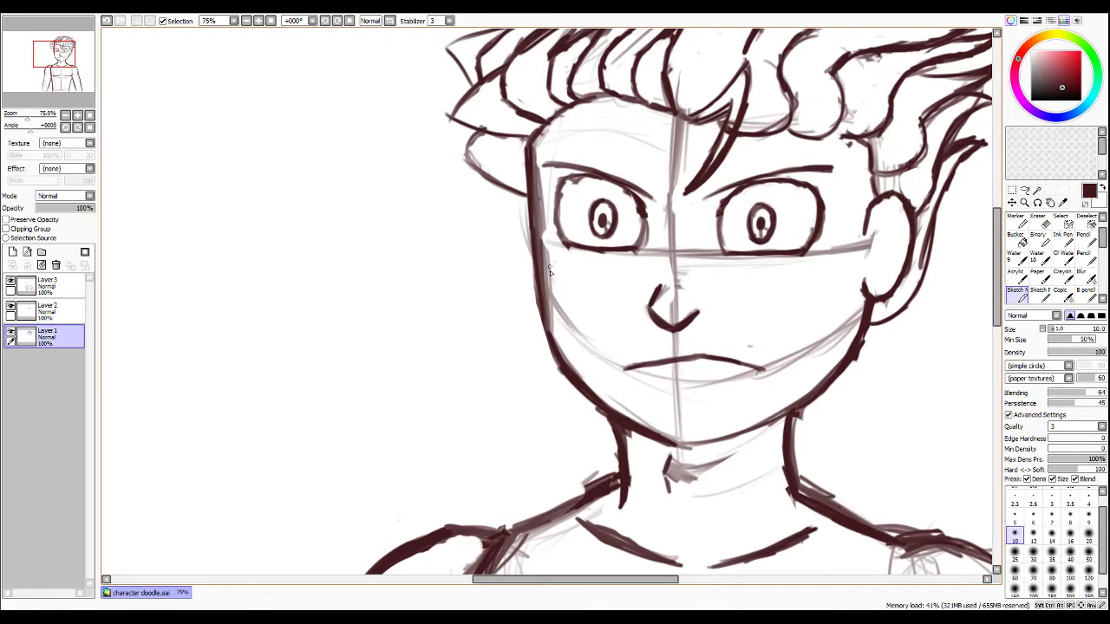
mouse_move(543, 324)
mouse_down()
mouse_move(534, 217)
mouse_move(538, 237)
mouse_move(531, 193)
mouse_up()
key(e)
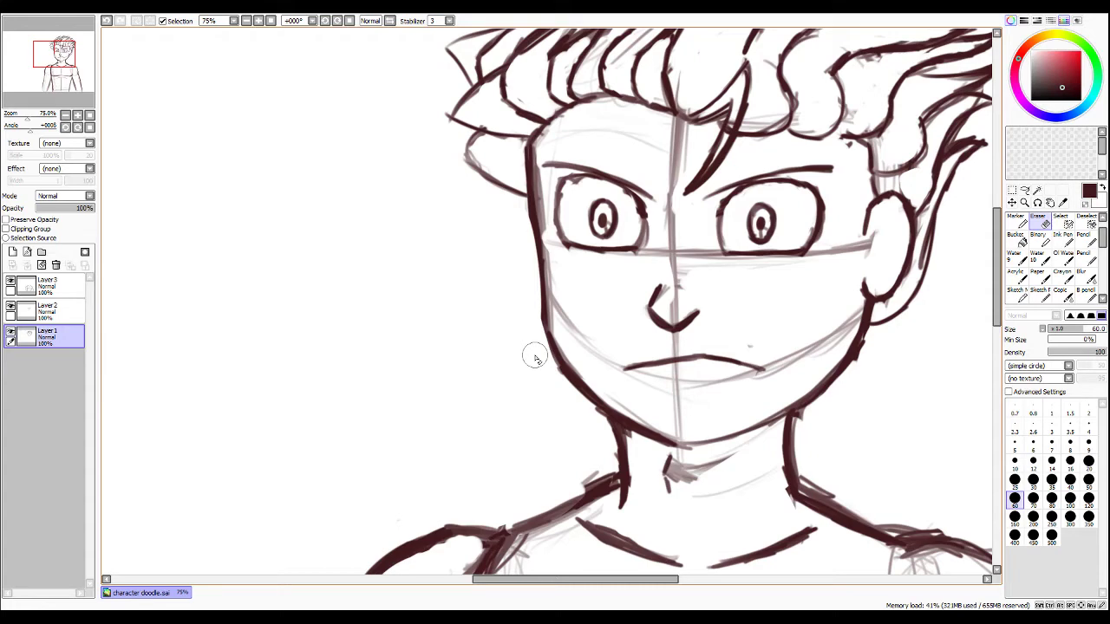
Erase stray marks in the fringe and the face's vertical centre line, eye-level line and curved lower-face guidelines.
drag(725, 133, 757, 35)
mouse_move(768, 111)
mouse_down()
mouse_move(755, 119)
mouse_move(778, 118)
mouse_move(768, 119)
mouse_up()
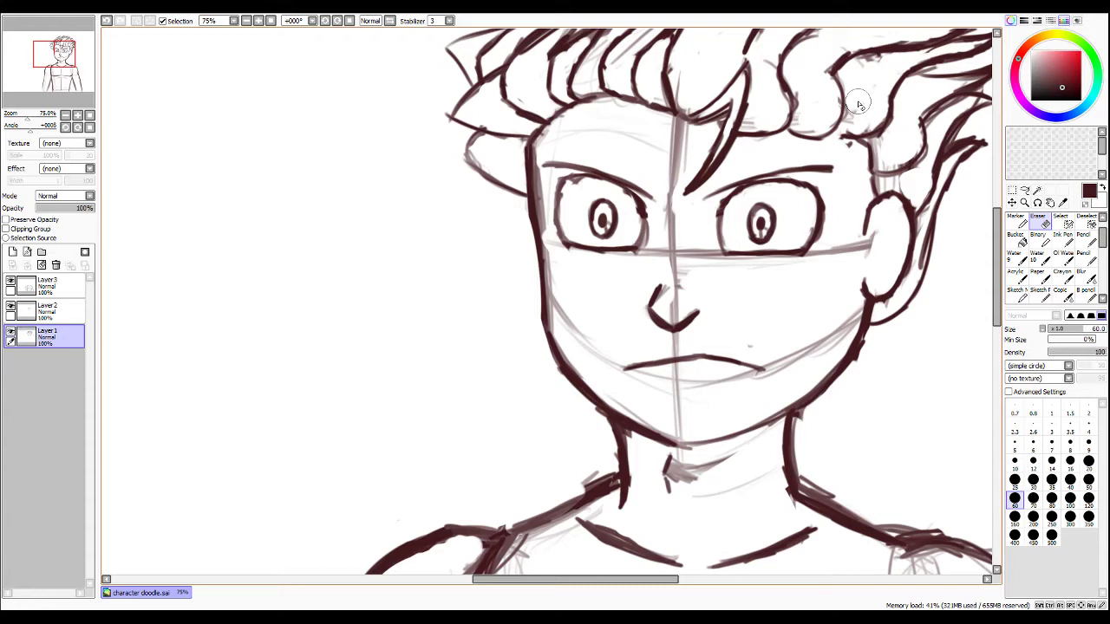
mouse_move(690, 471)
mouse_down()
mouse_move(678, 390)
mouse_move(672, 416)
mouse_move(681, 416)
mouse_move(680, 362)
mouse_move(625, 353)
mouse_move(698, 389)
mouse_move(661, 315)
mouse_move(680, 295)
mouse_move(665, 275)
mouse_move(676, 257)
mouse_move(667, 188)
mouse_move(664, 223)
mouse_move(667, 130)
mouse_up()
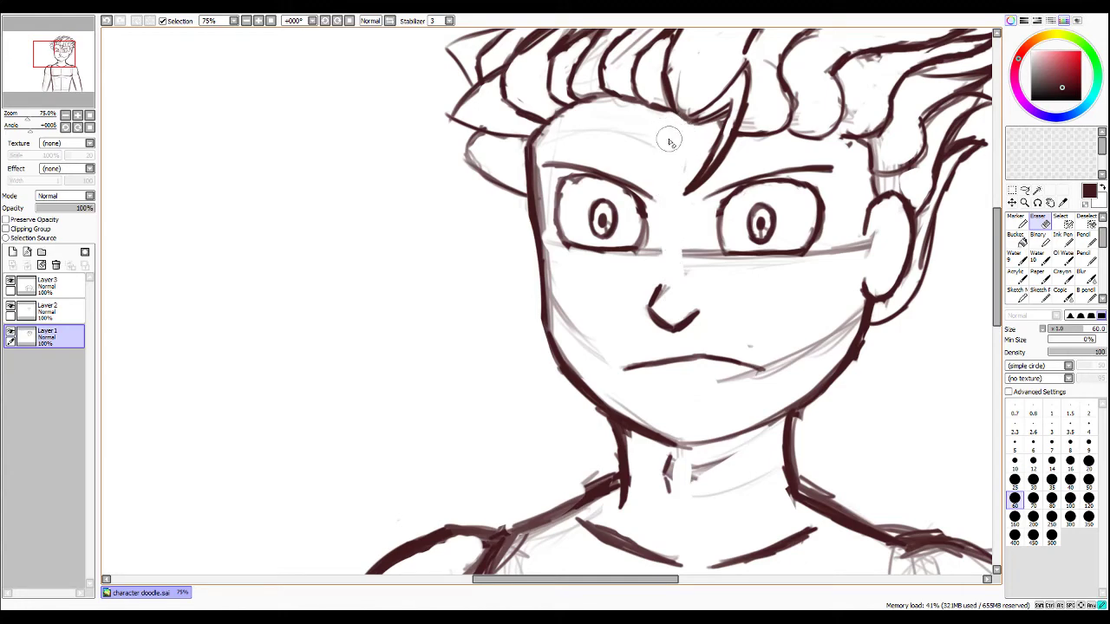
mouse_move(684, 258)
mouse_down()
mouse_move(711, 279)
mouse_move(702, 238)
mouse_move(720, 261)
mouse_move(734, 228)
mouse_move(786, 251)
mouse_move(717, 259)
mouse_move(748, 261)
mouse_move(744, 275)
mouse_move(827, 261)
mouse_move(861, 228)
mouse_up()
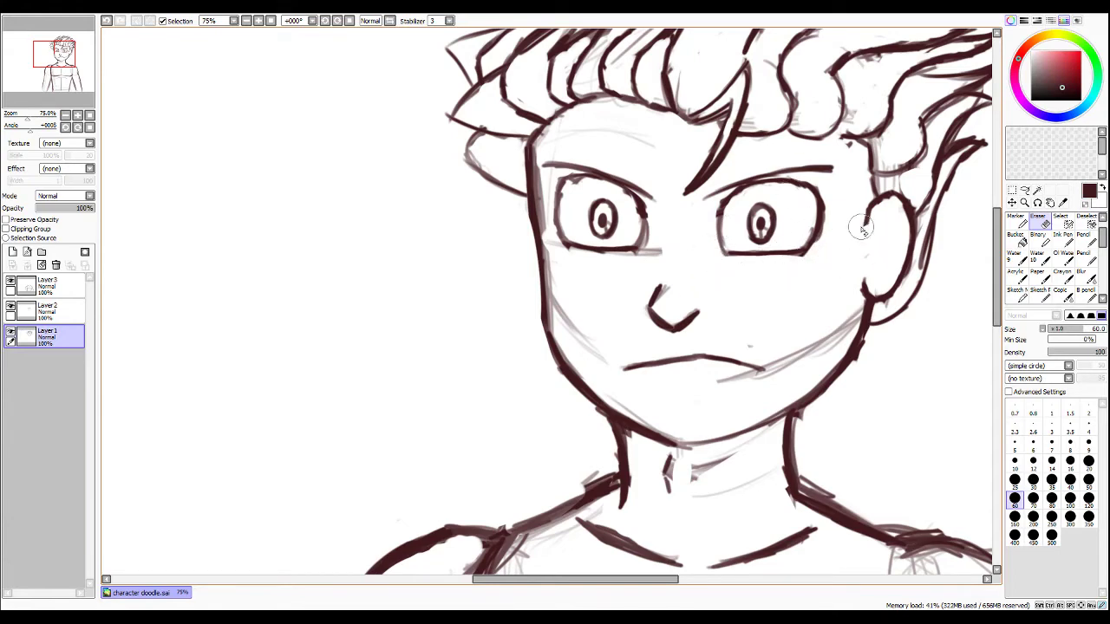
mouse_move(666, 251)
mouse_down()
mouse_move(649, 227)
mouse_move(636, 258)
mouse_move(668, 254)
mouse_move(564, 237)
mouse_up()
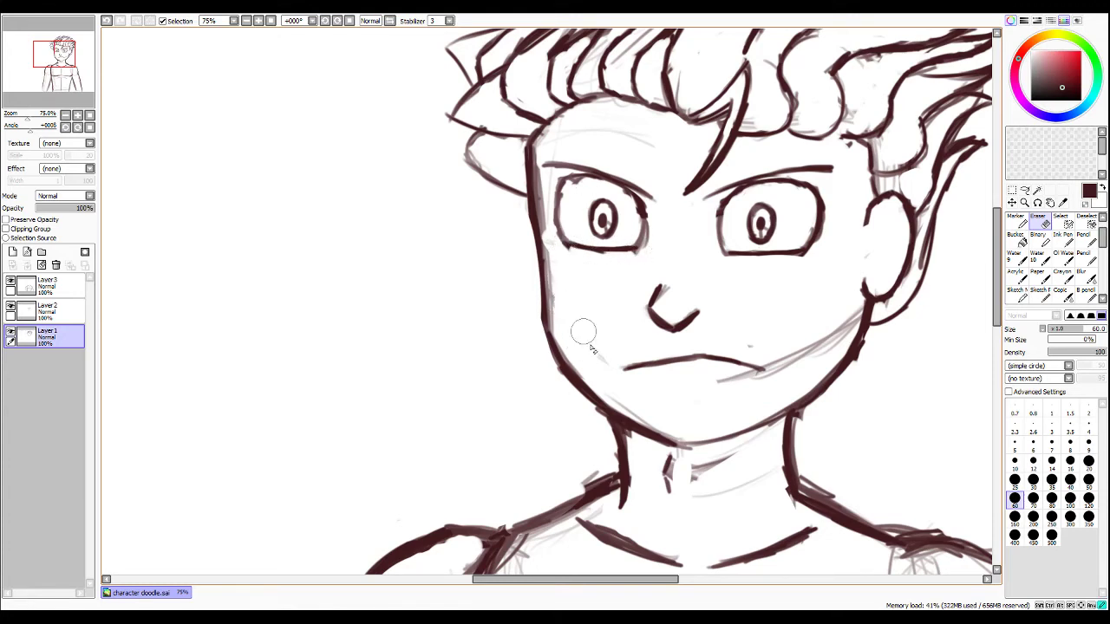
mouse_move(723, 379)
mouse_down()
mouse_move(791, 349)
mouse_move(786, 361)
mouse_move(826, 324)
mouse_move(828, 349)
mouse_move(850, 308)
mouse_up()
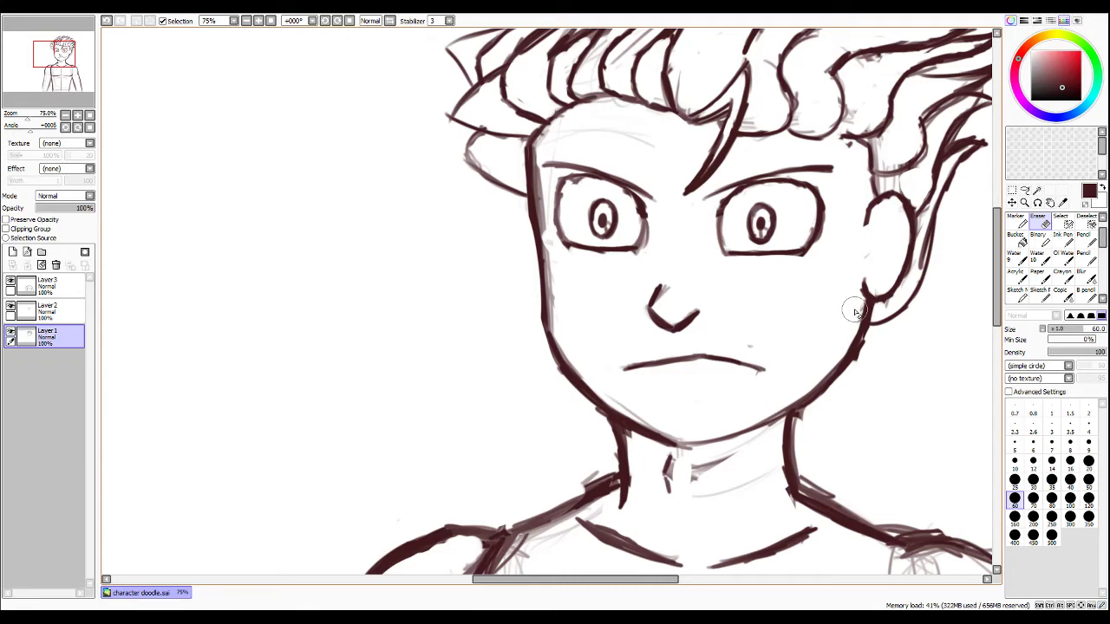
Move the neck and torso sketch on Layer 3 slightly right and down beneath the head.
scroll(854, 312, down, 5)
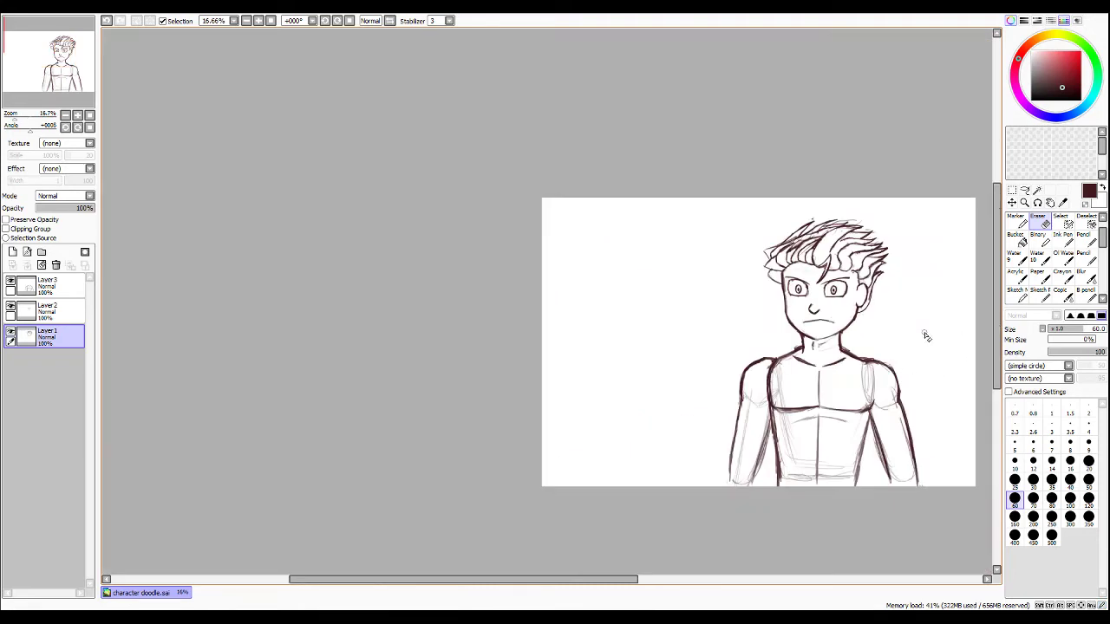
scroll(893, 334, up, 5)
scroll(839, 343, down, 3)
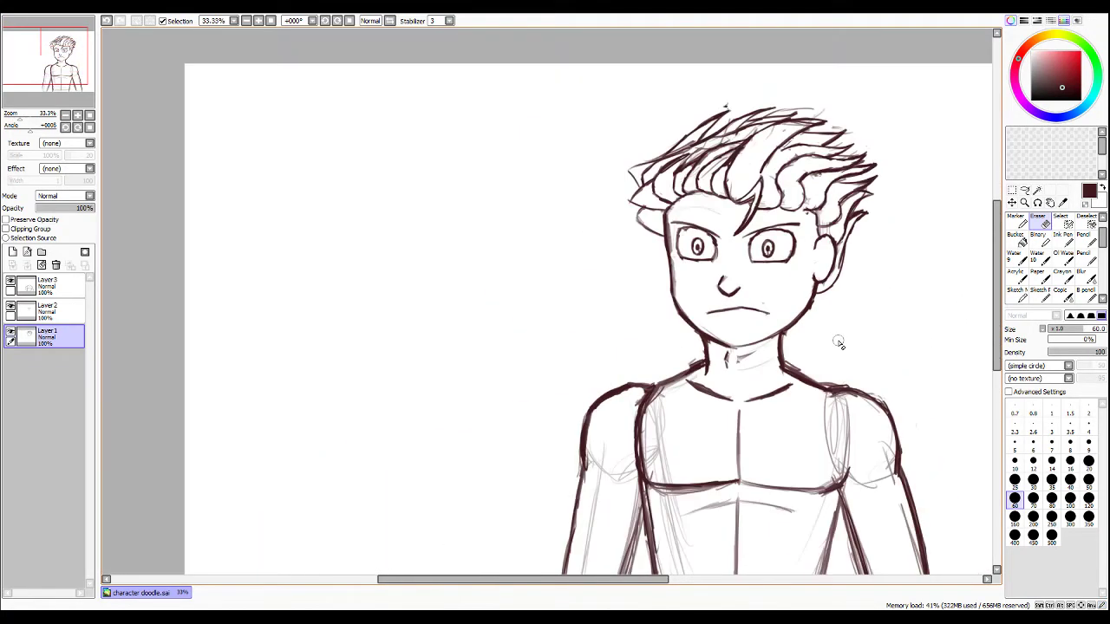
click(1024, 190)
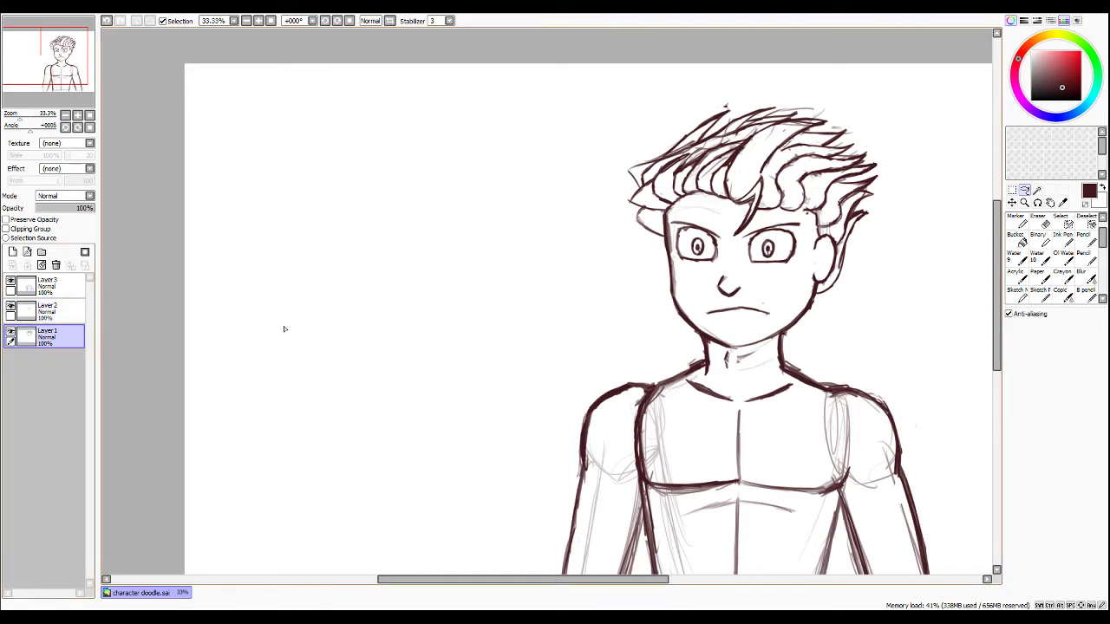
click(38, 290)
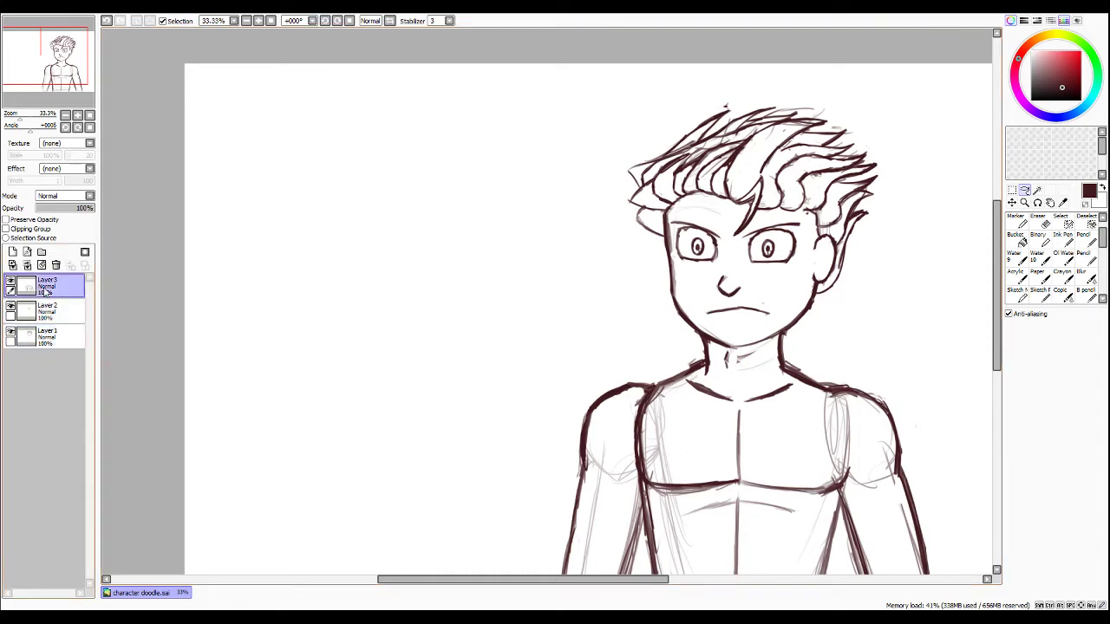
click(1011, 202)
drag(718, 426, 719, 421)
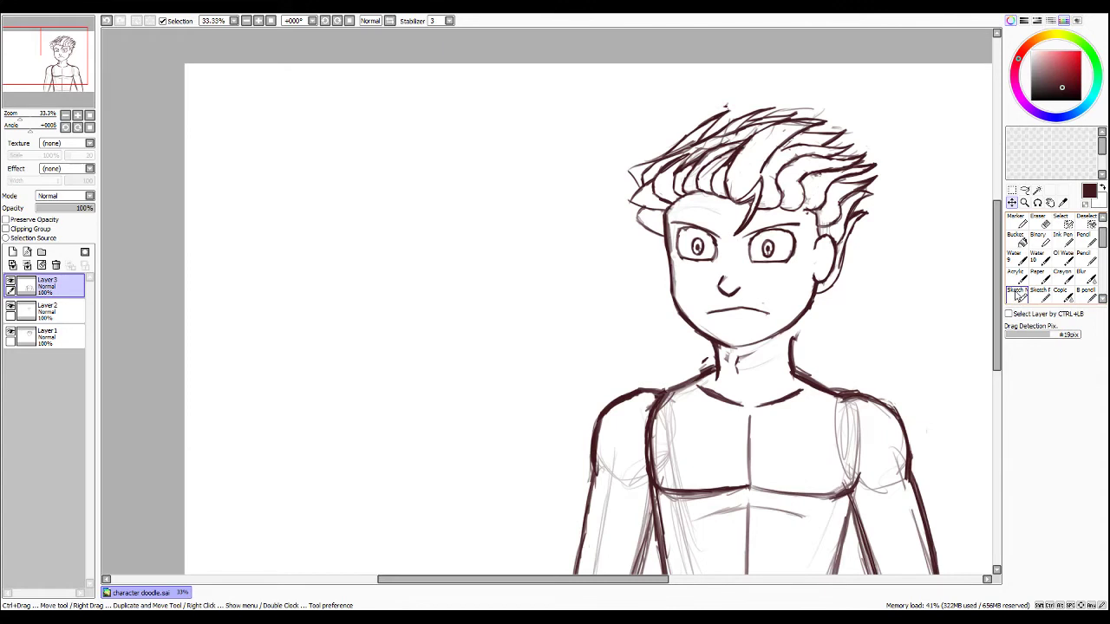
Erase the rough right-hand neck line on Layer 3 and redraw it as a cleaner dark stroke down to the shoulder.
click(1017, 296)
drag(794, 337, 798, 376)
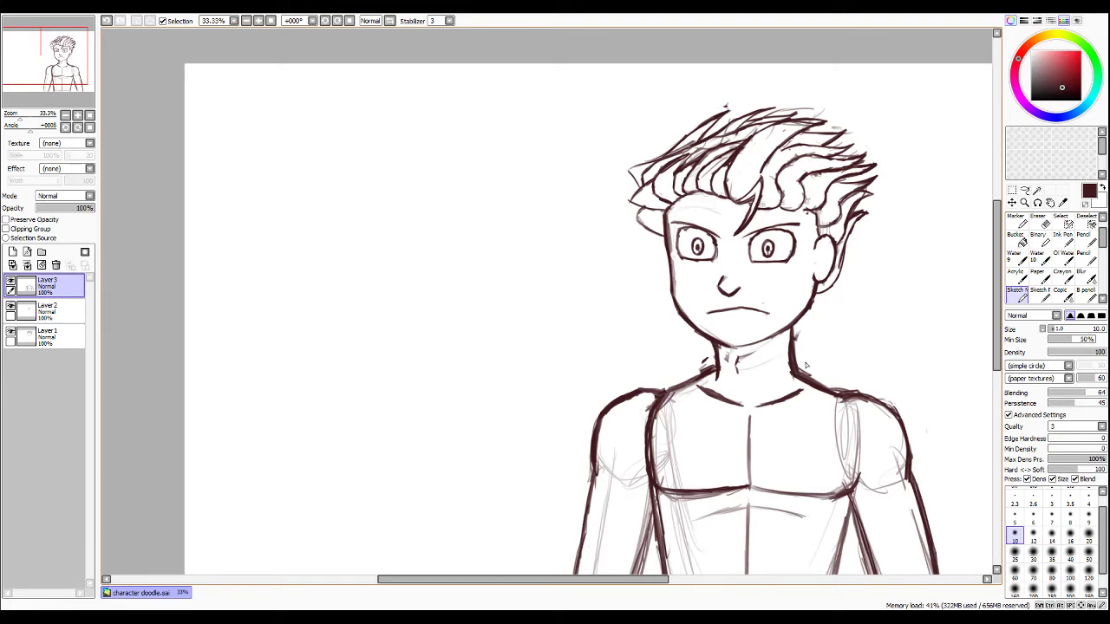
key(e)
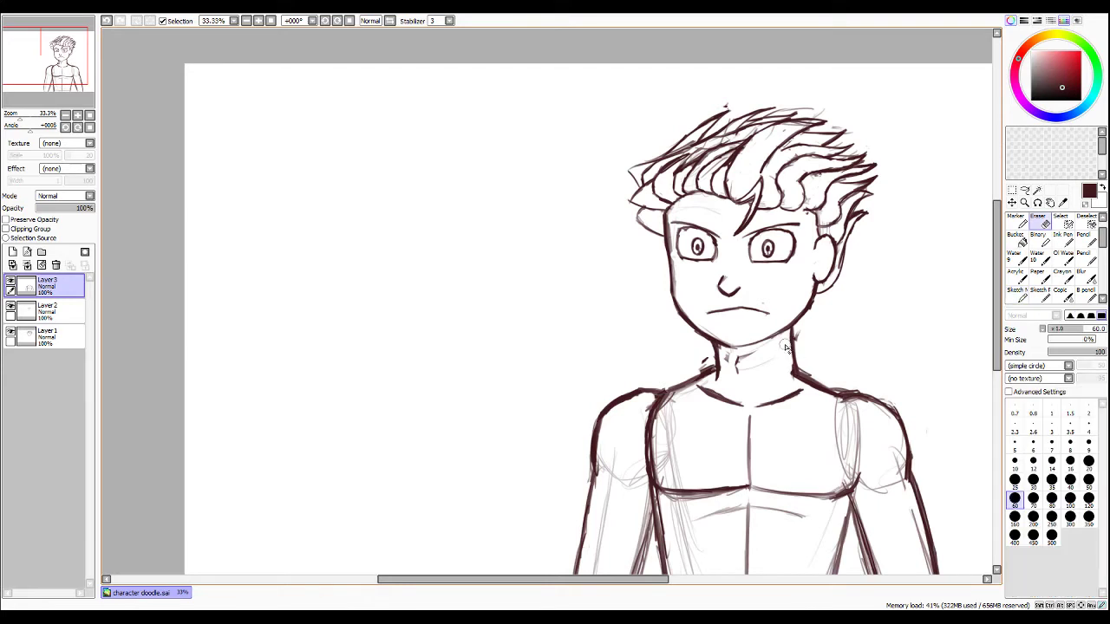
drag(796, 340, 792, 360)
key(b)
drag(794, 328, 797, 371)
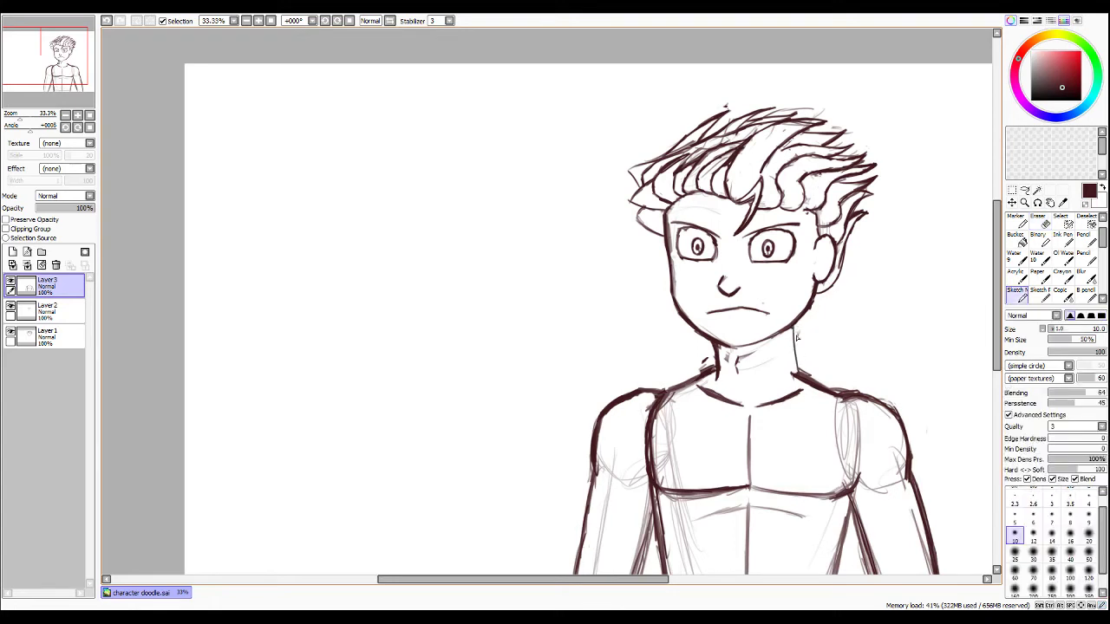
drag(795, 331, 798, 365)
Move the neck and torso sketch on Layer 3 slightly upward to shorten the neck beneath the head.
click(1011, 202)
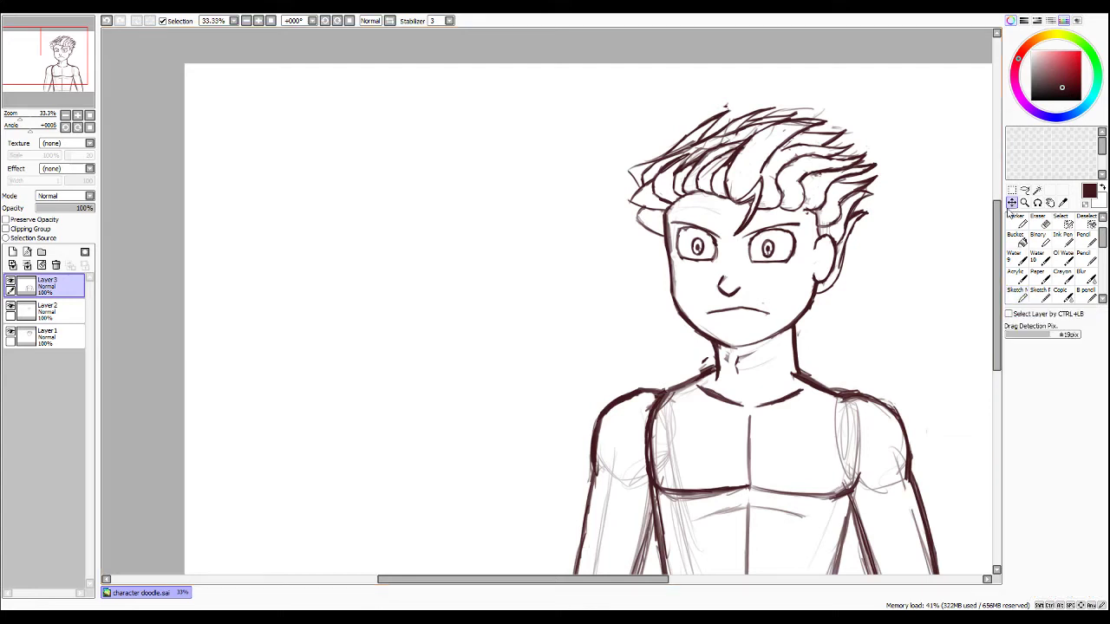
drag(771, 444, 776, 428)
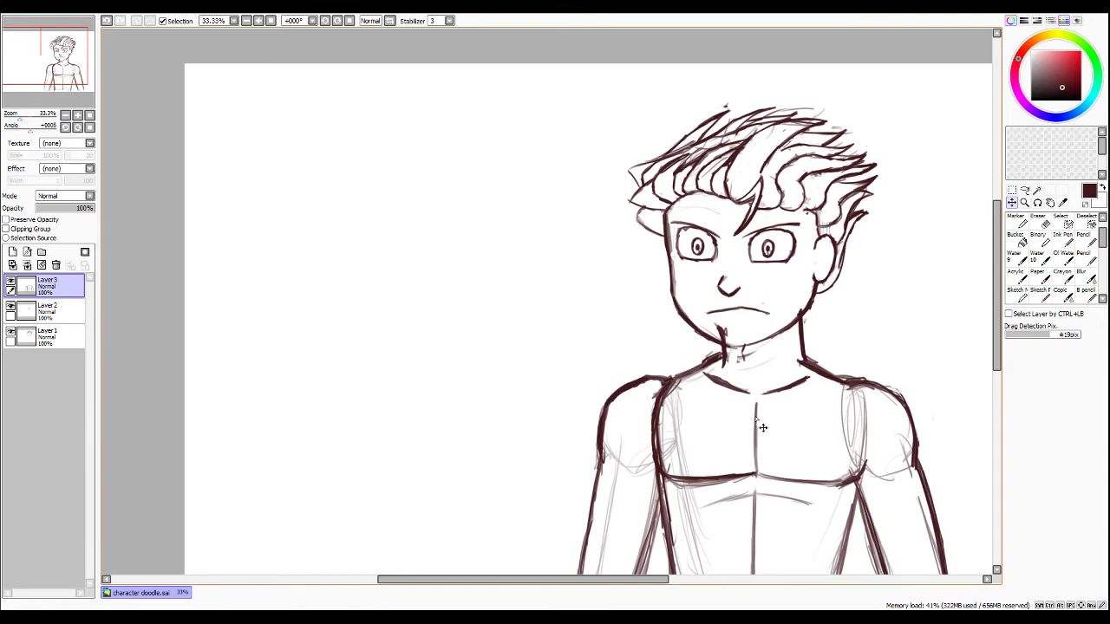
drag(727, 429, 720, 422)
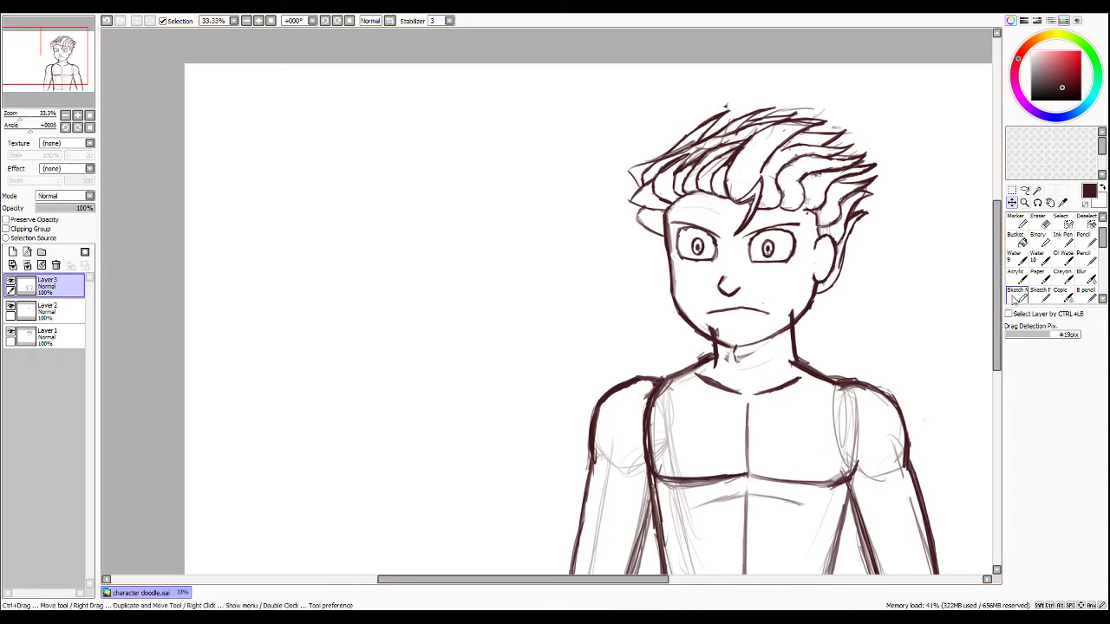
Erase the neck lines crossing the jaw and refine the right-hand neck-to-shoulder slope with the Eraser and Sketch brush.
click(1017, 294)
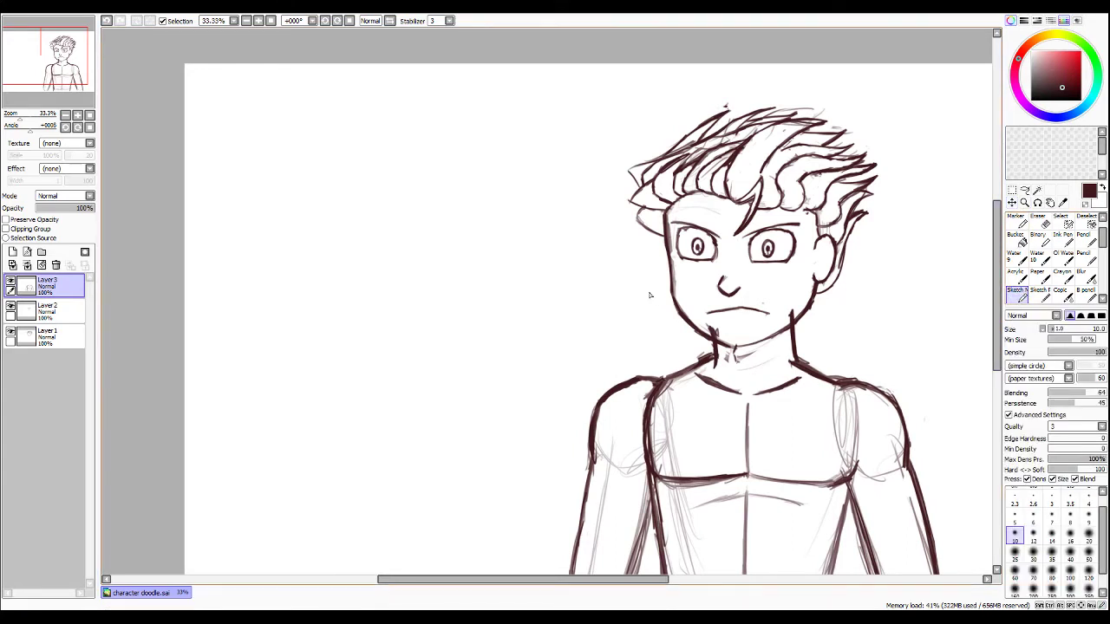
key(e)
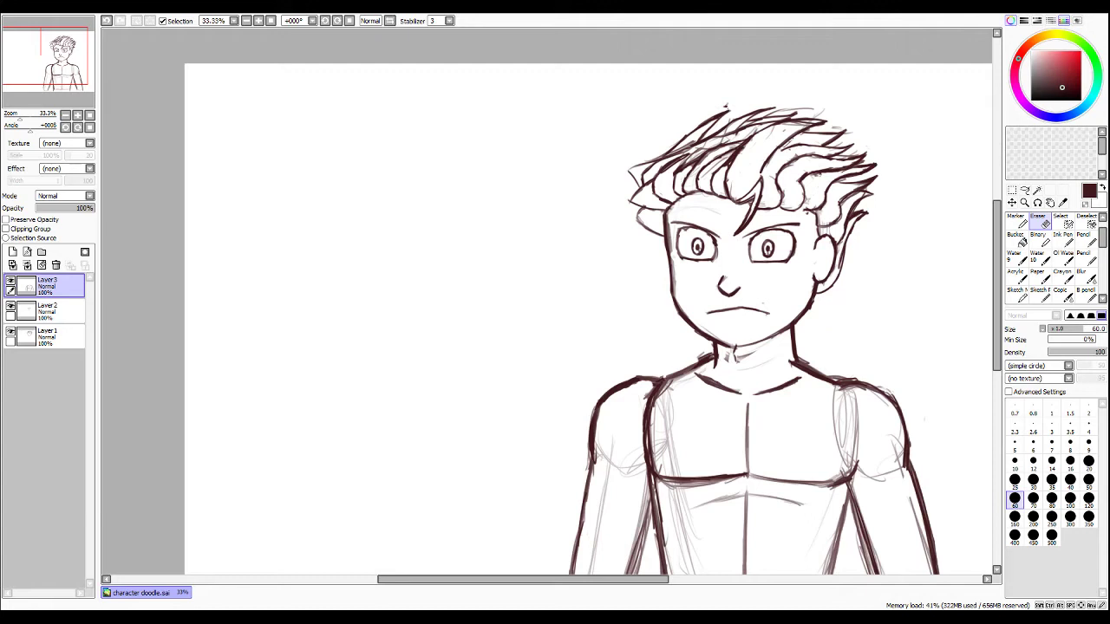
click(1016, 295)
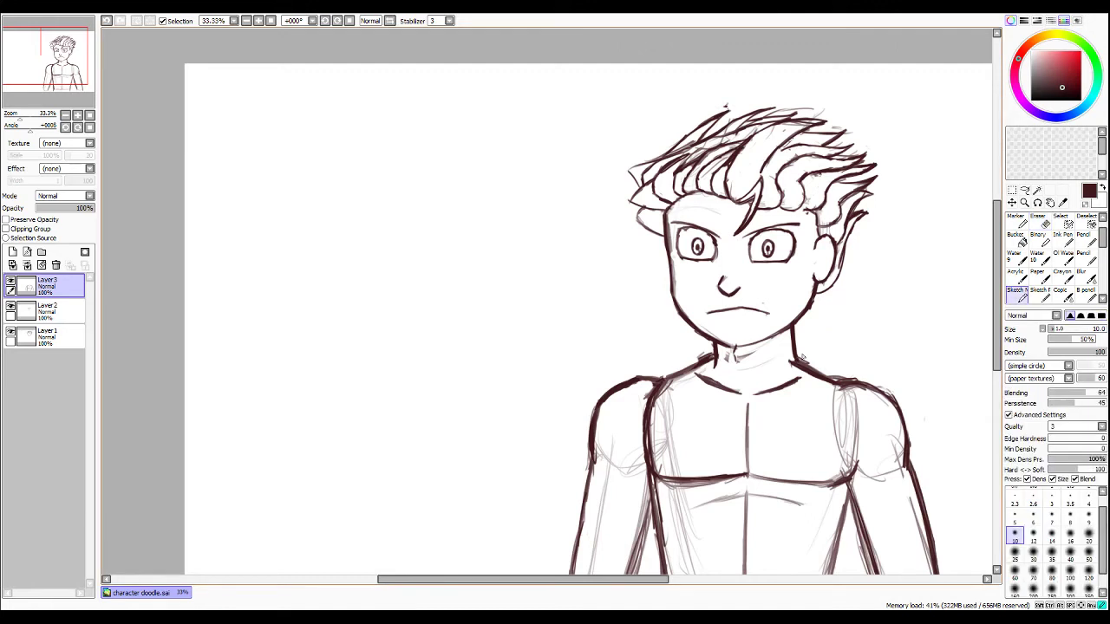
key(e)
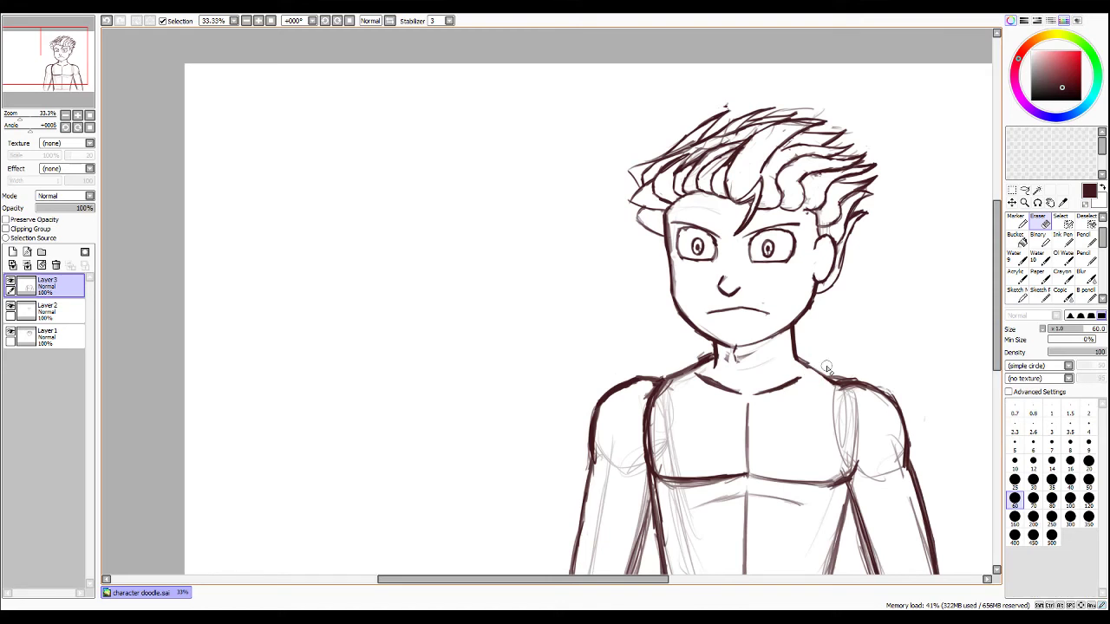
key(n)
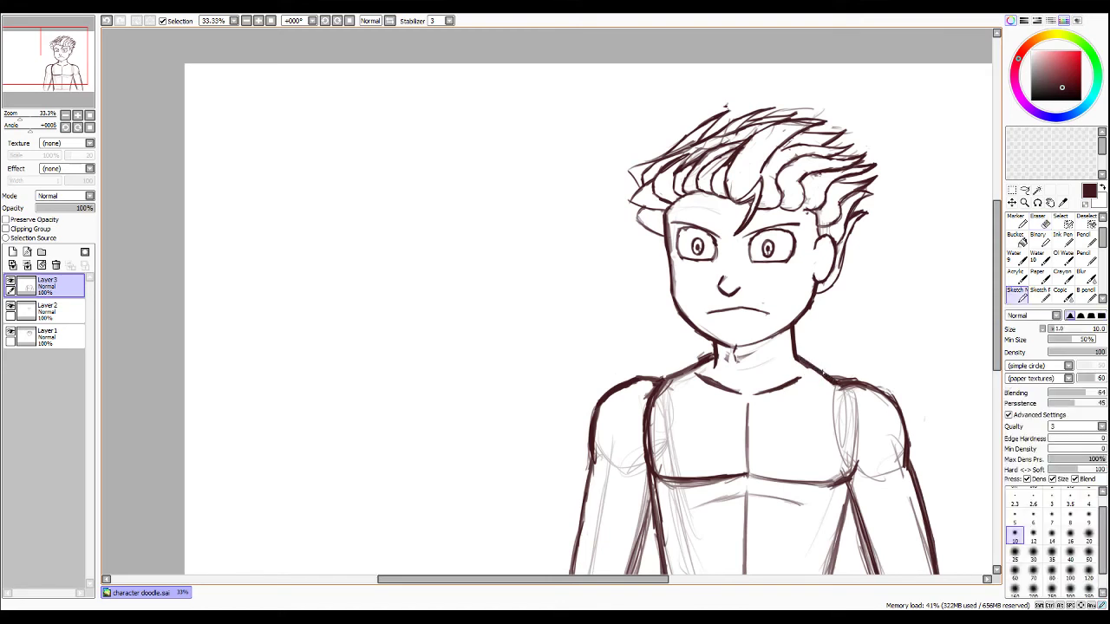
Clean up the left-hand neck-to-shoulder slope with the Eraser and redraw it as a single dark line.
key(e)
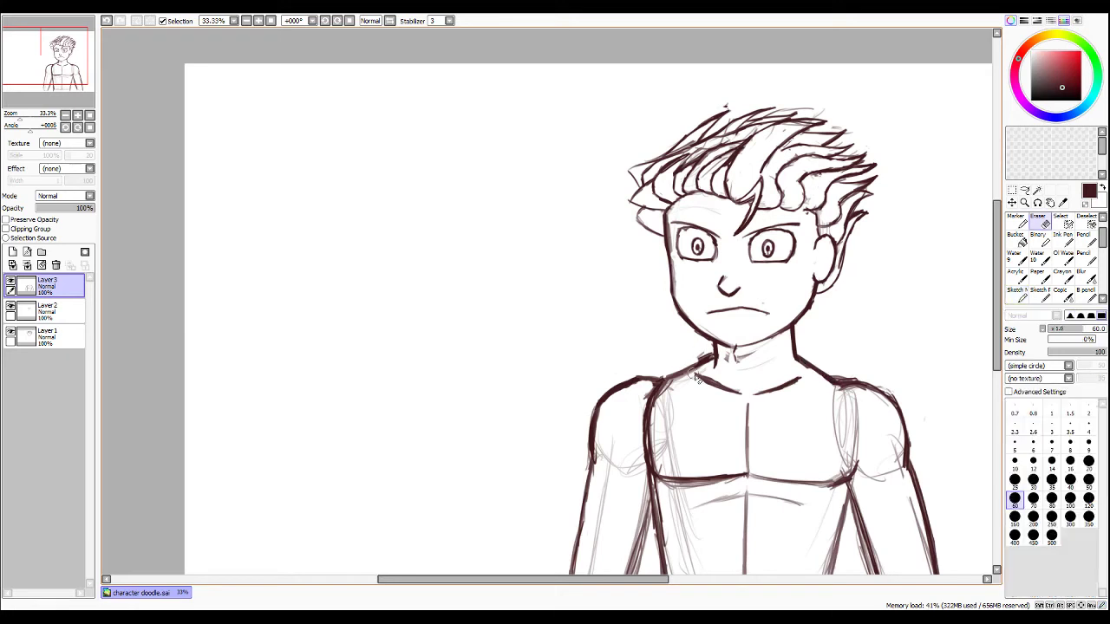
drag(699, 364, 687, 376)
key(n)
mouse_move(716, 361)
mouse_down()
mouse_move(683, 374)
mouse_move(714, 361)
mouse_move(695, 371)
mouse_move(705, 364)
mouse_up()
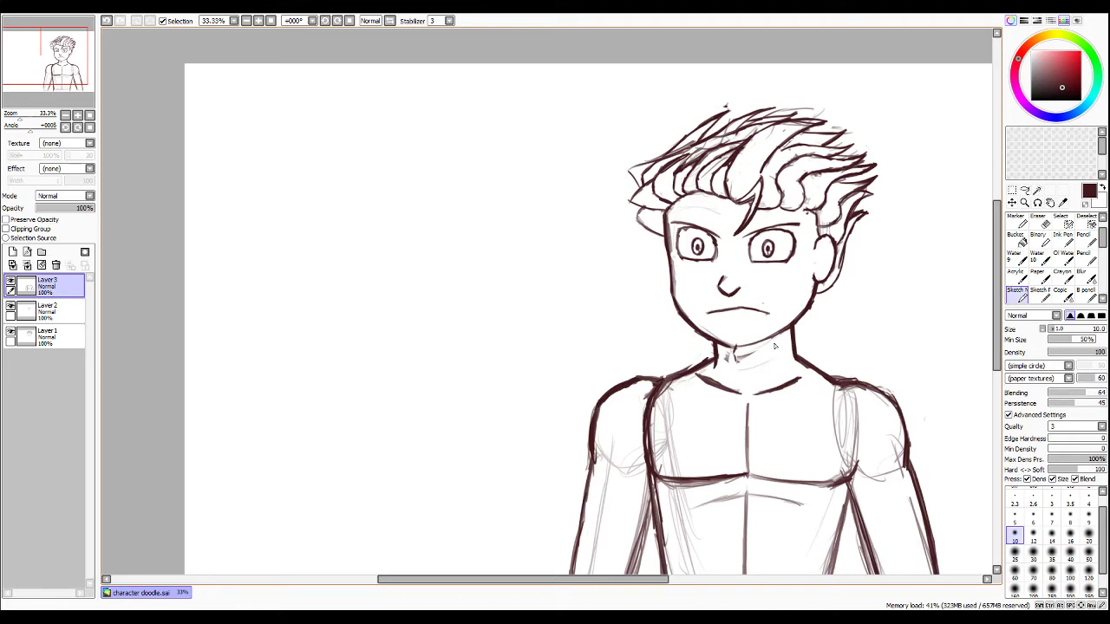
key(e)
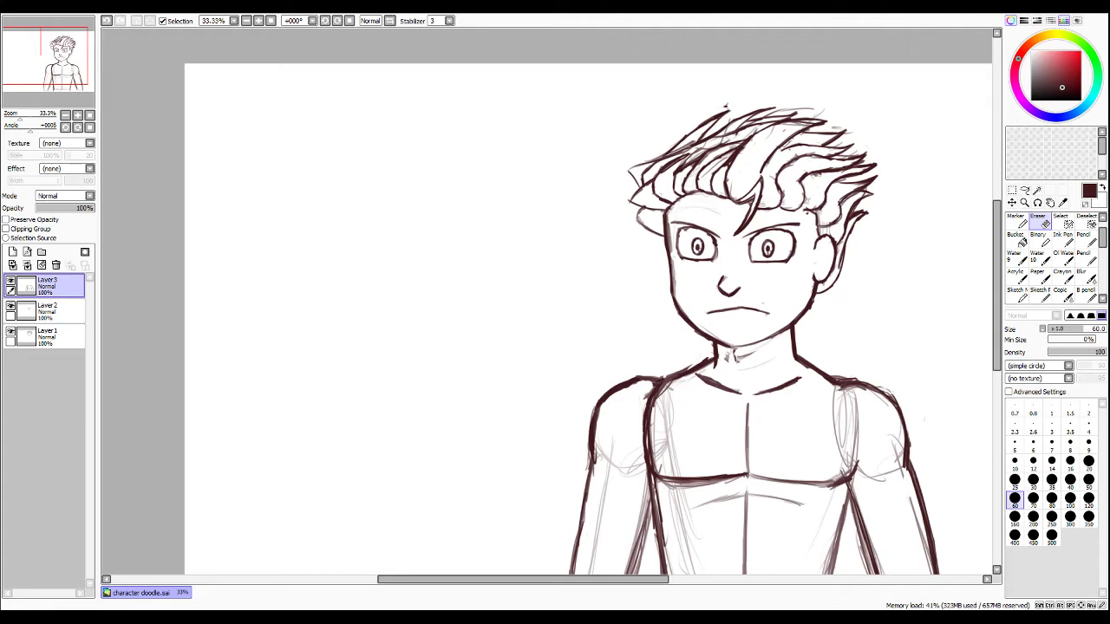
key(b)
Lasso the eyes, brows, nose and mouth inside the face outline on Layer 2.
click(48, 312)
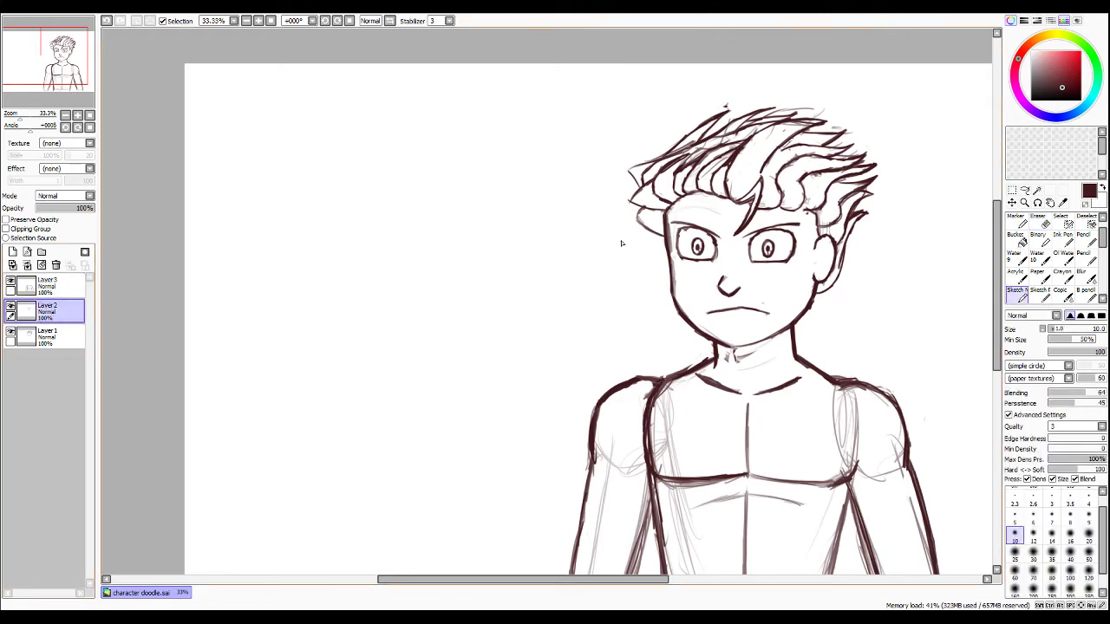
click(1025, 190)
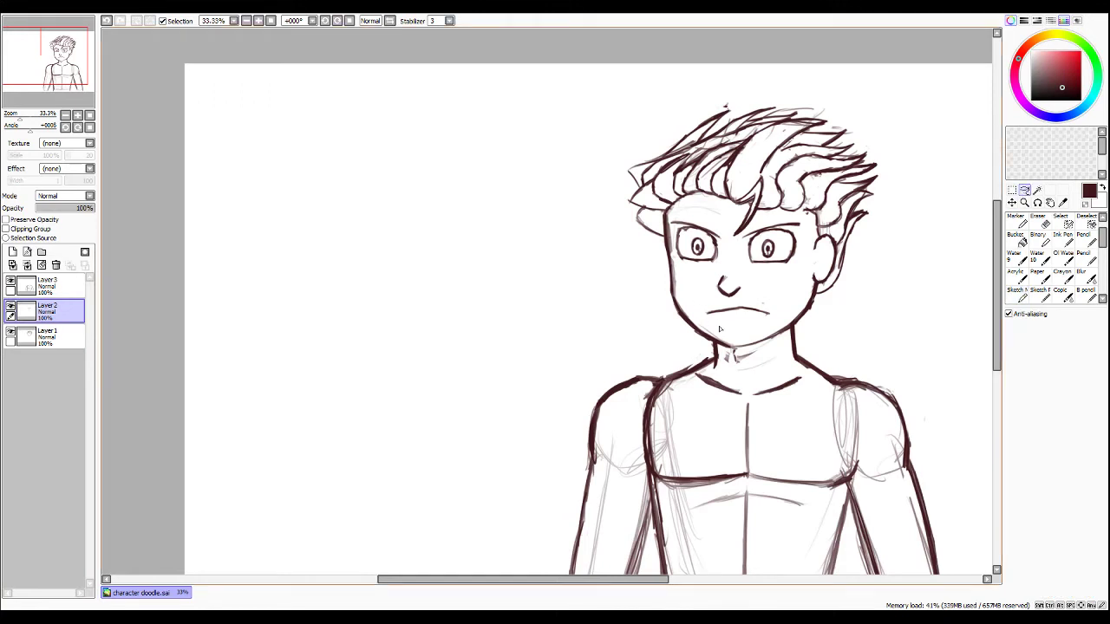
mouse_move(719, 329)
mouse_down()
mouse_move(691, 305)
mouse_move(668, 216)
mouse_move(782, 218)
mouse_move(810, 232)
mouse_move(790, 303)
mouse_move(752, 336)
mouse_move(707, 326)
mouse_up()
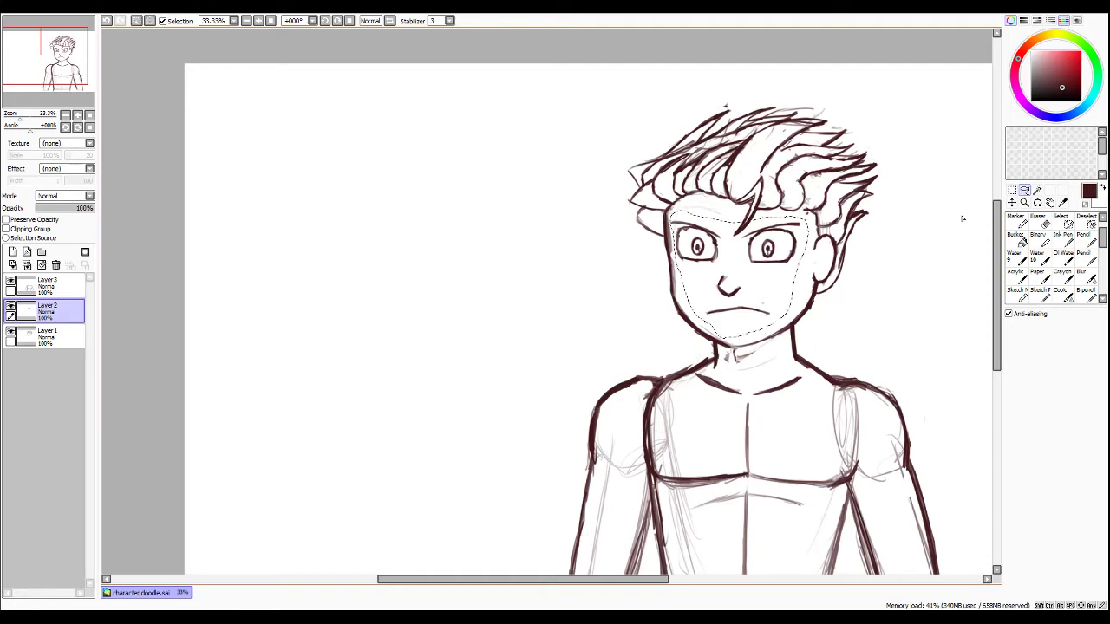
click(1011, 190)
click(1009, 370)
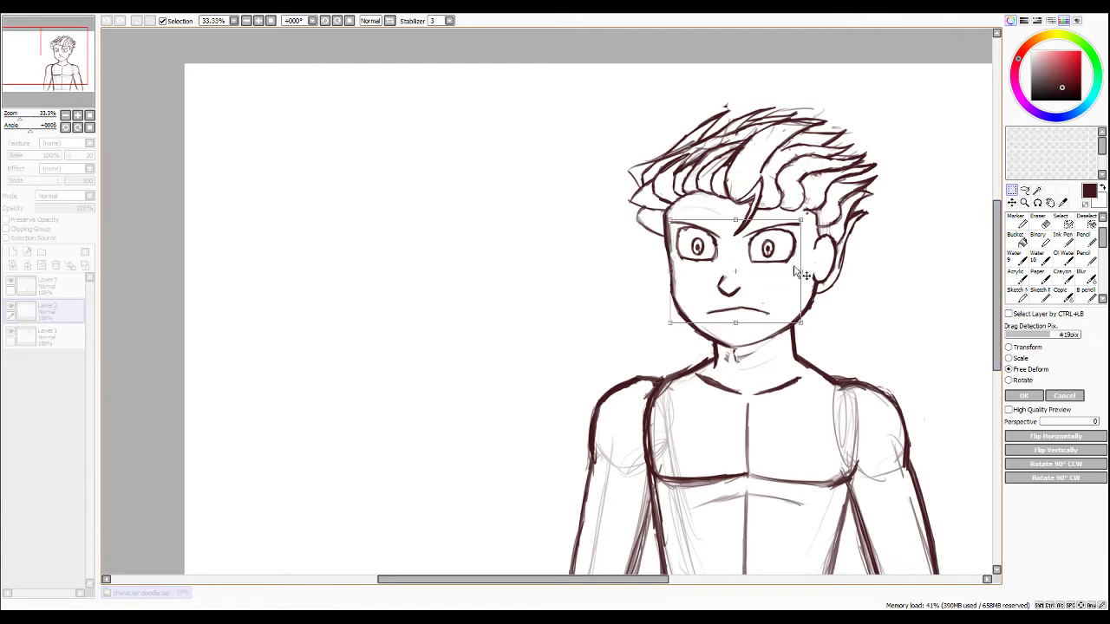
drag(794, 272, 793, 273)
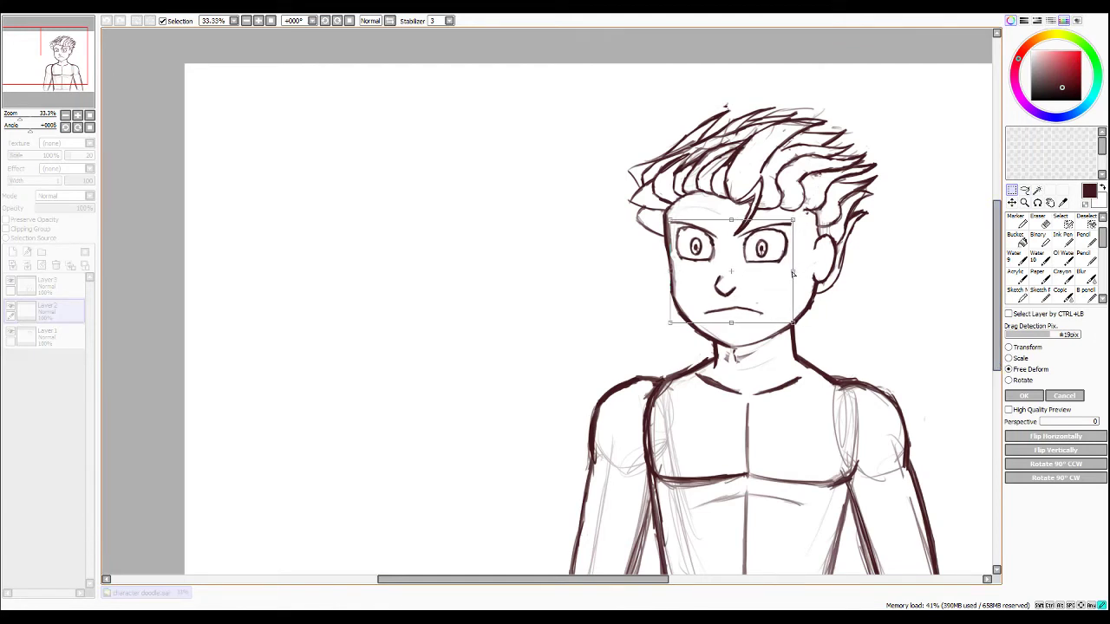
drag(795, 272, 799, 273)
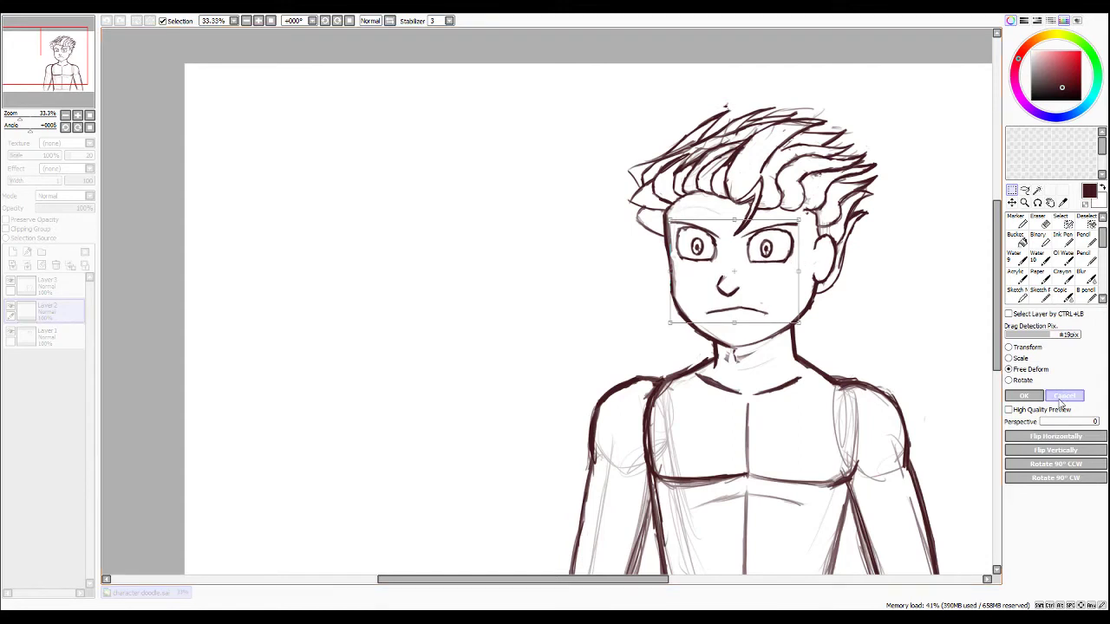
click(1063, 396)
drag(728, 298, 725, 297)
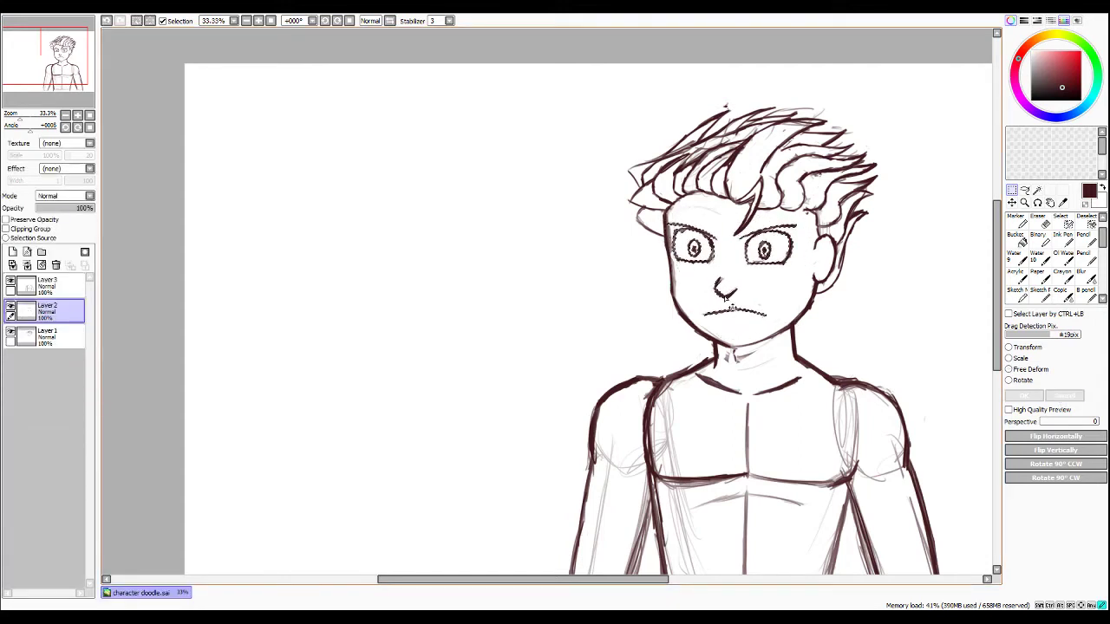
key(ctrl+t)
click(1008, 369)
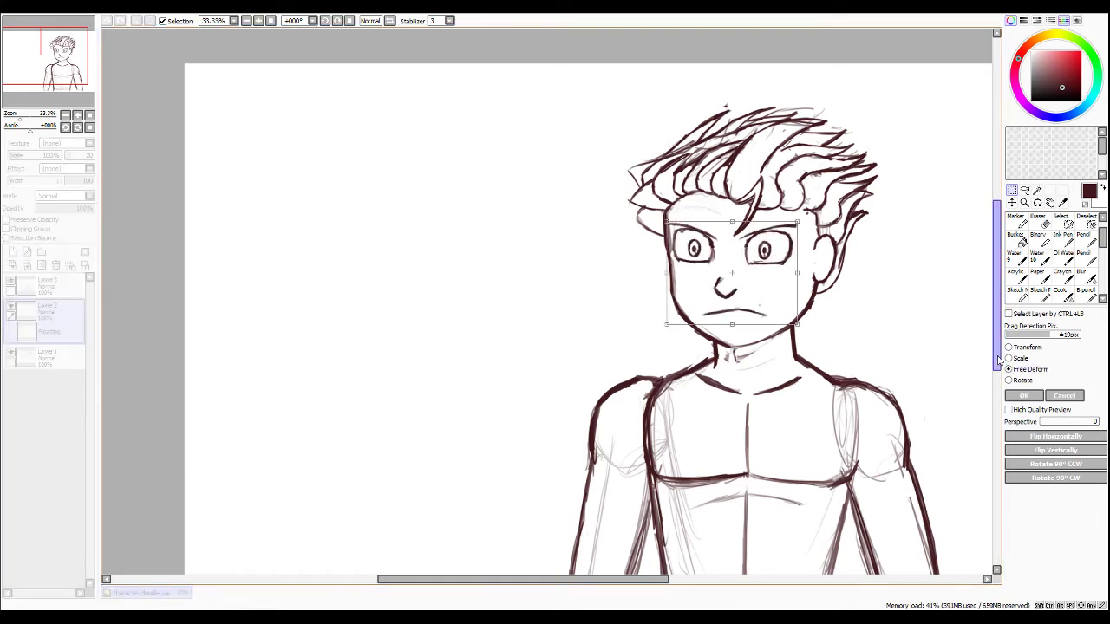
drag(667, 275, 671, 276)
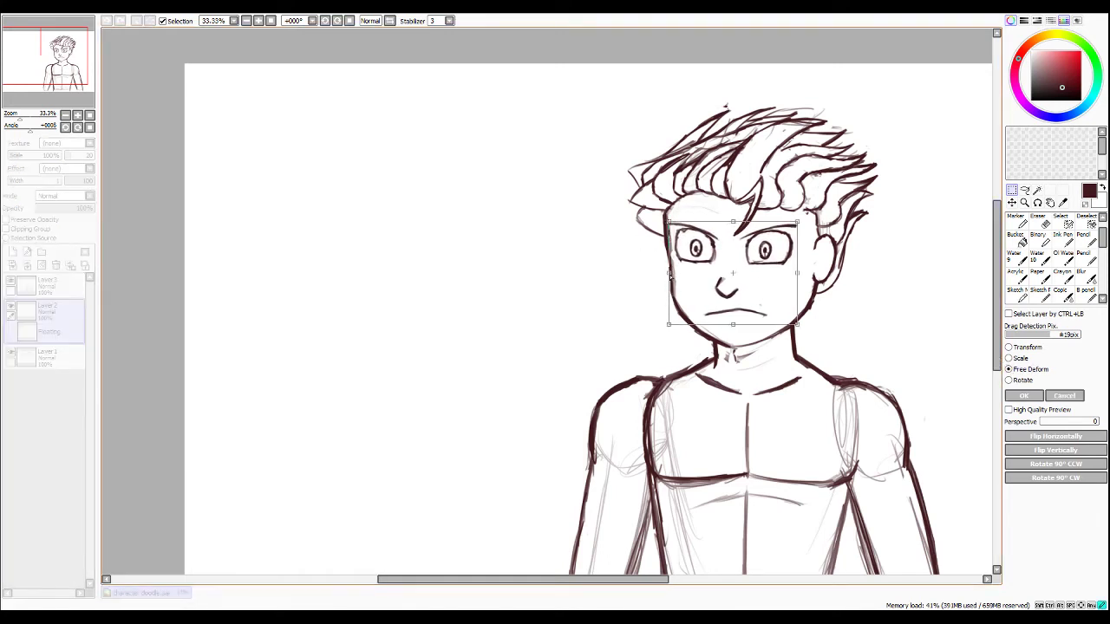
drag(796, 274, 776, 274)
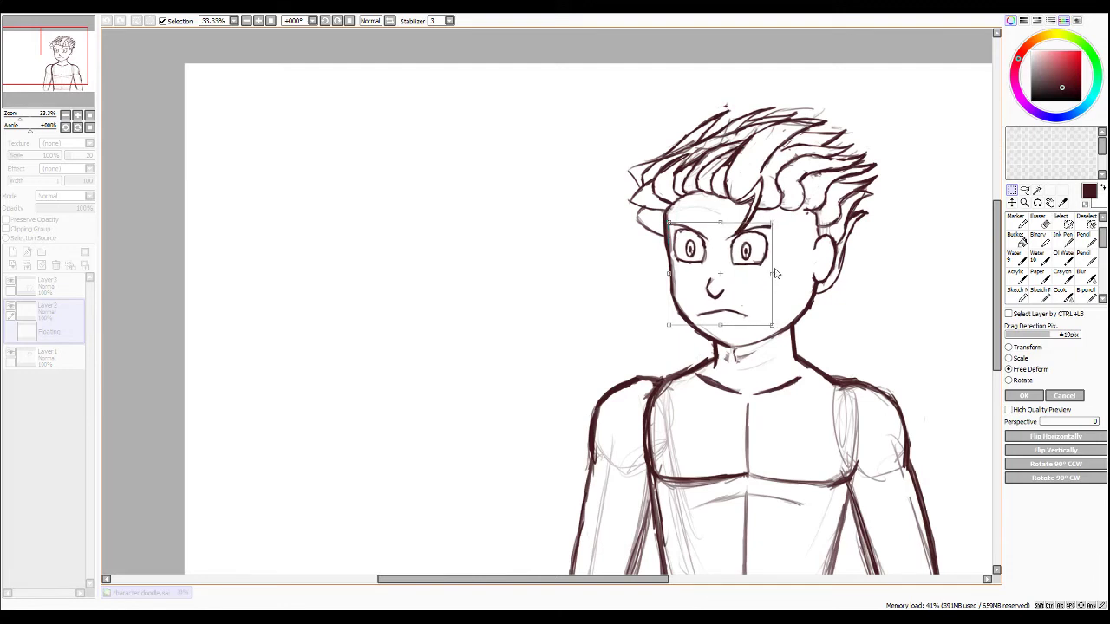
click(1053, 395)
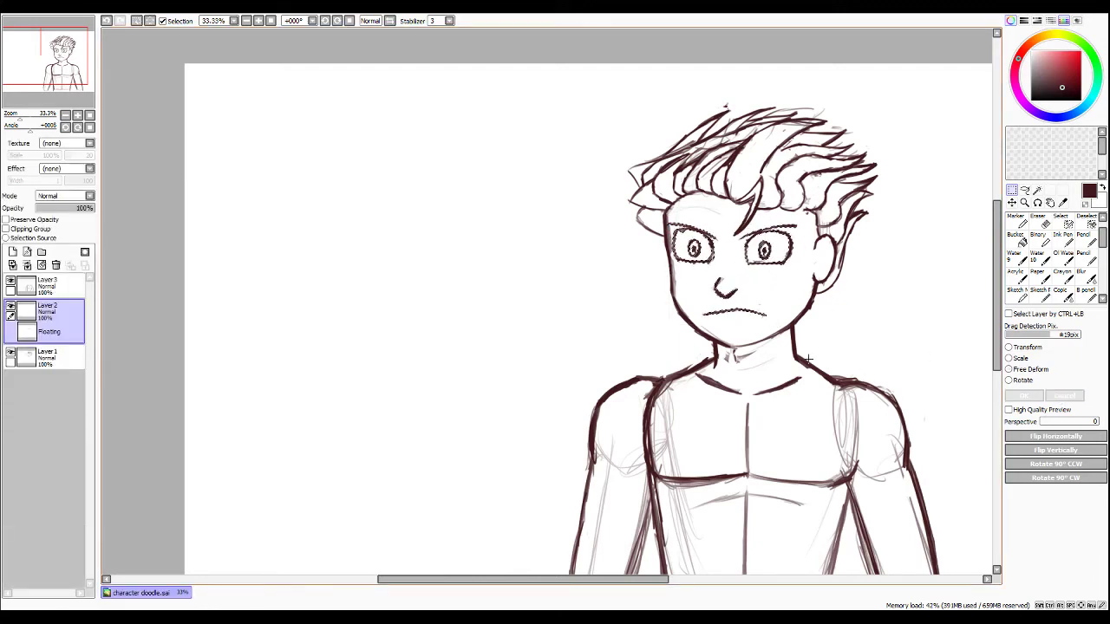
Nudge the selected facial features slightly right within the face outline and clear the selection.
click(1011, 204)
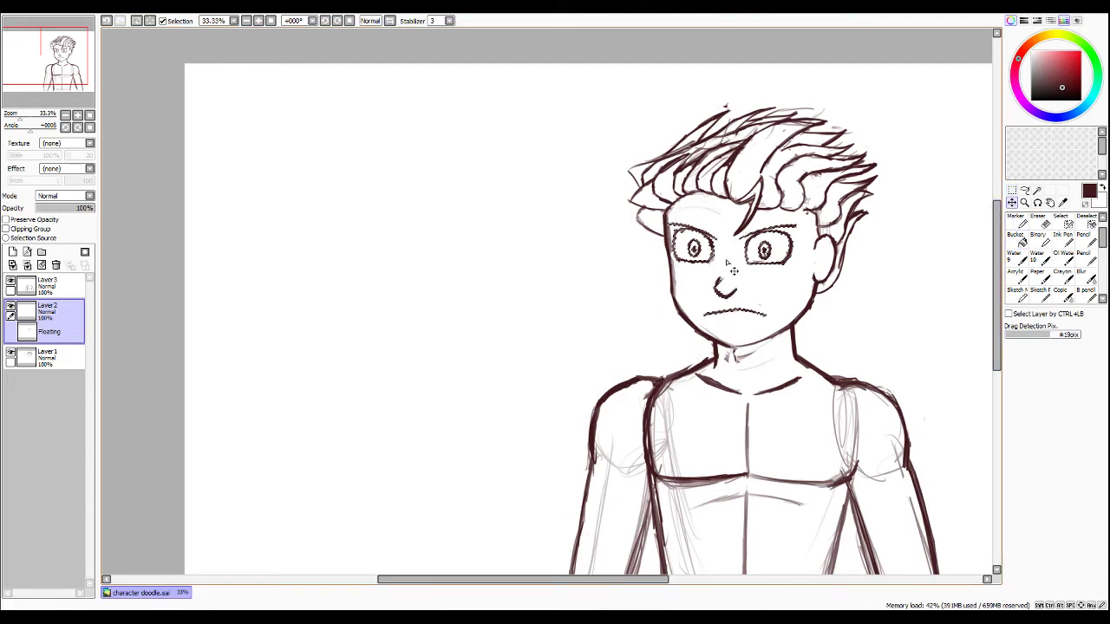
drag(752, 269, 756, 268)
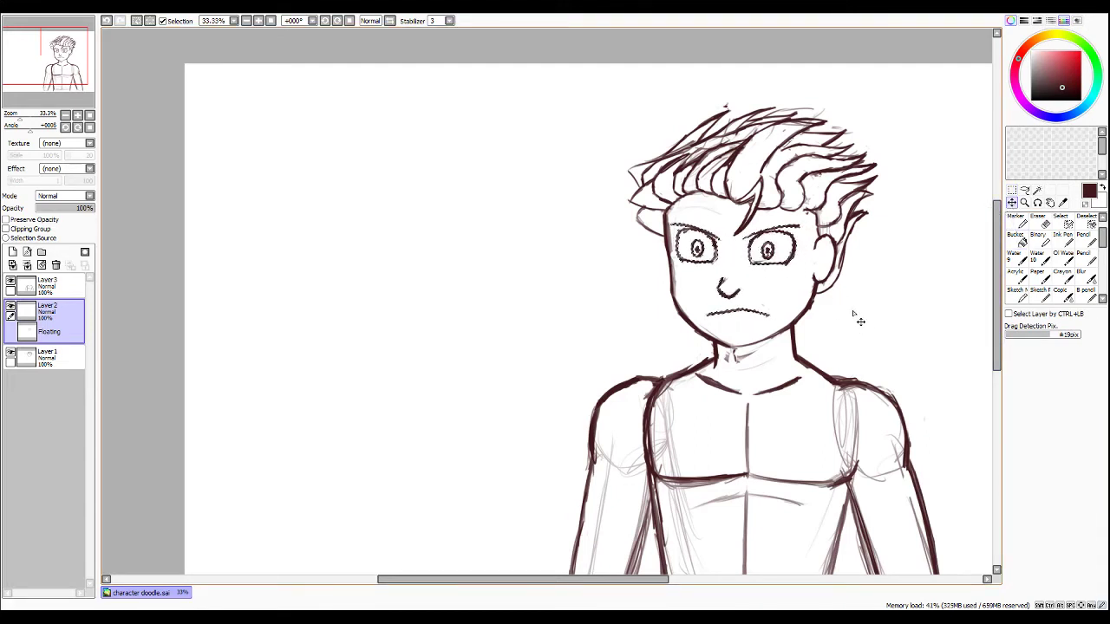
click(1010, 193)
click(955, 235)
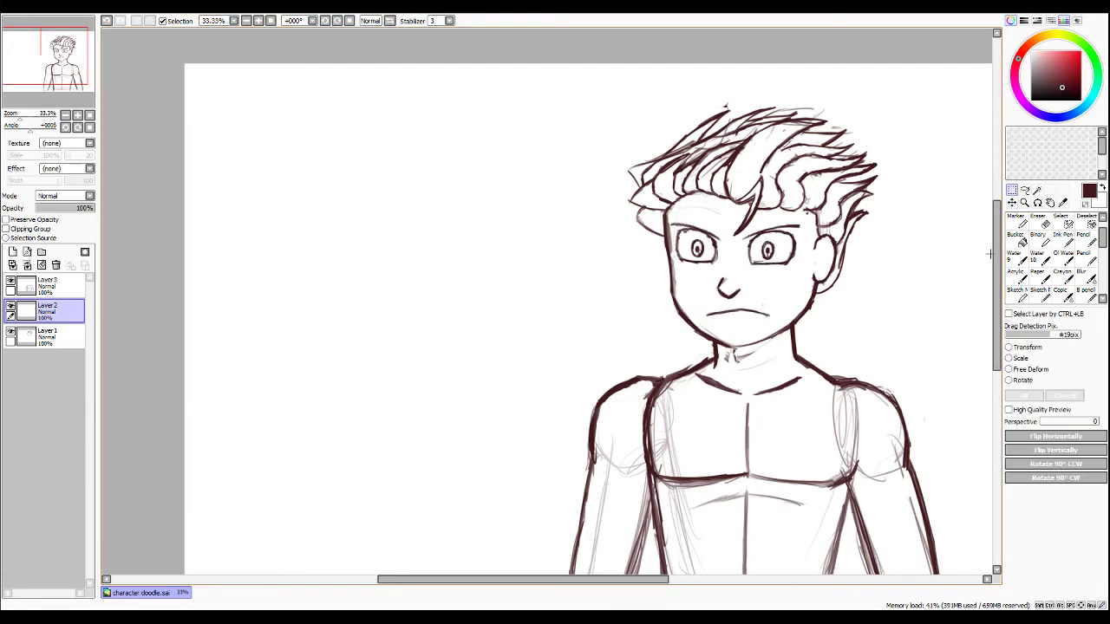
Open the blank New Canvas.sai document with the Sketch brush active.
click(1016, 293)
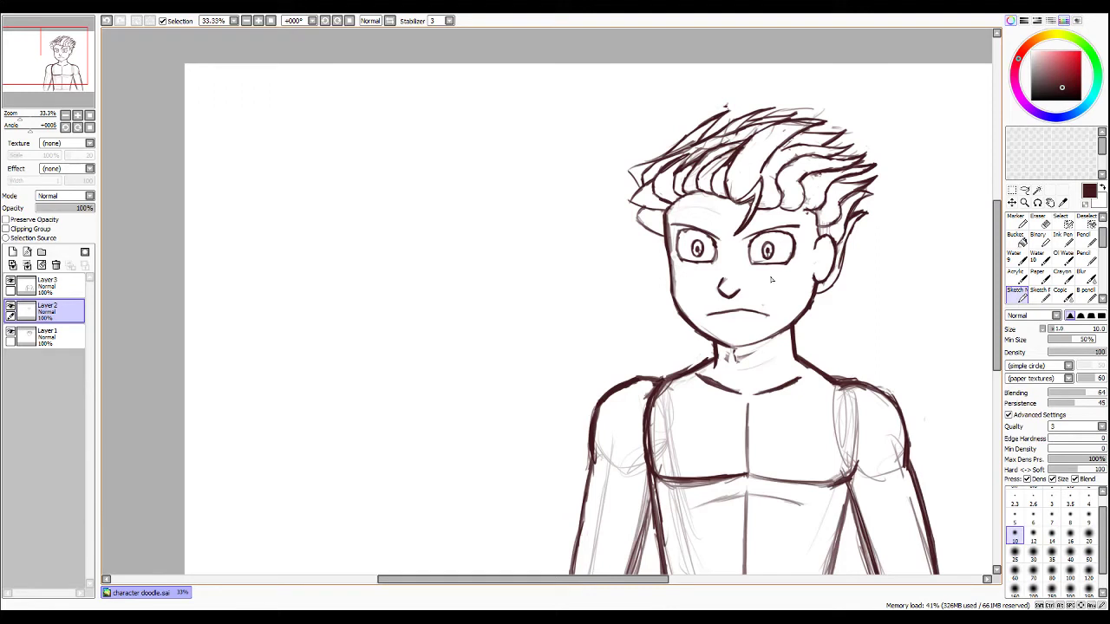
key(Right)
key(Left)
click(26, 12)
click(25, 80)
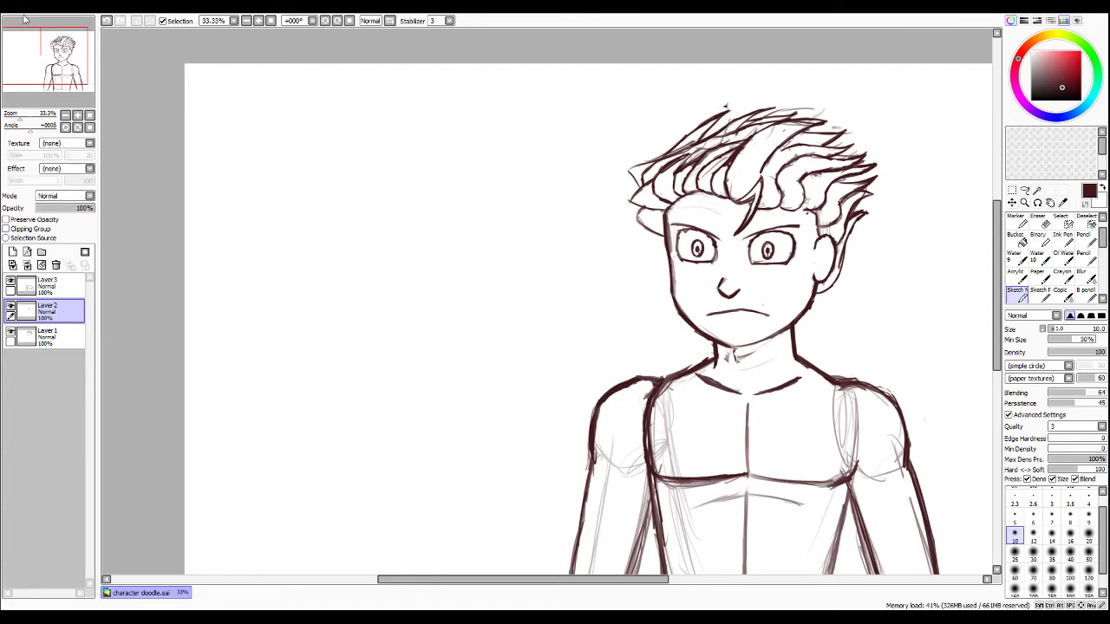
click(225, 204)
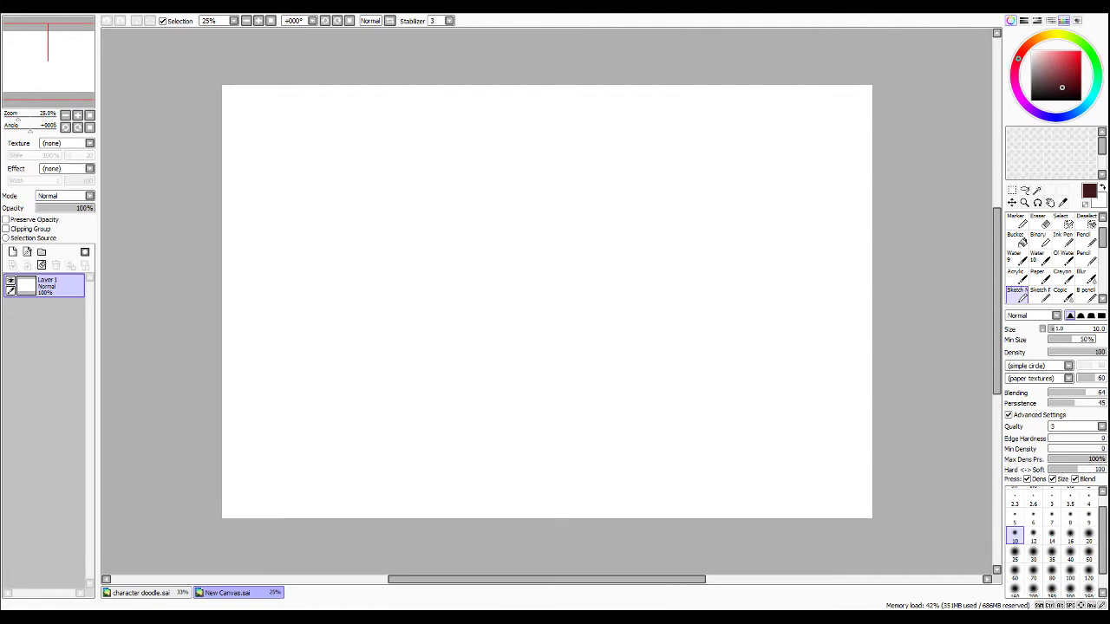
Sketch a loose test oval in the upper right part of the canvas and undo all its strokes.
mouse_move(652, 187)
mouse_down()
mouse_move(683, 200)
mouse_move(647, 216)
mouse_move(660, 238)
mouse_move(639, 220)
mouse_move(672, 167)
mouse_up()
mouse_move(669, 231)
mouse_down()
mouse_move(644, 222)
mouse_move(656, 178)
mouse_move(693, 206)
mouse_up()
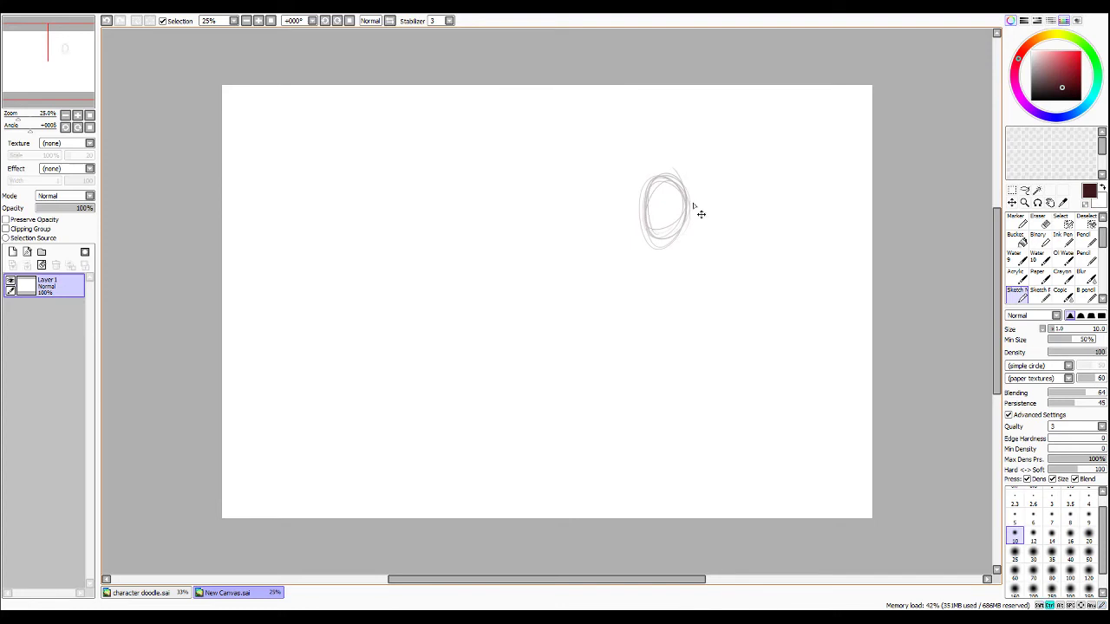
key(ctrl+z)
key(ctrl+z)
key(ctrl+z)
key(ctrl+z)
key(ctrl+z)
key(ctrl+z)
key(ctrl+z)
key(ctrl+z)
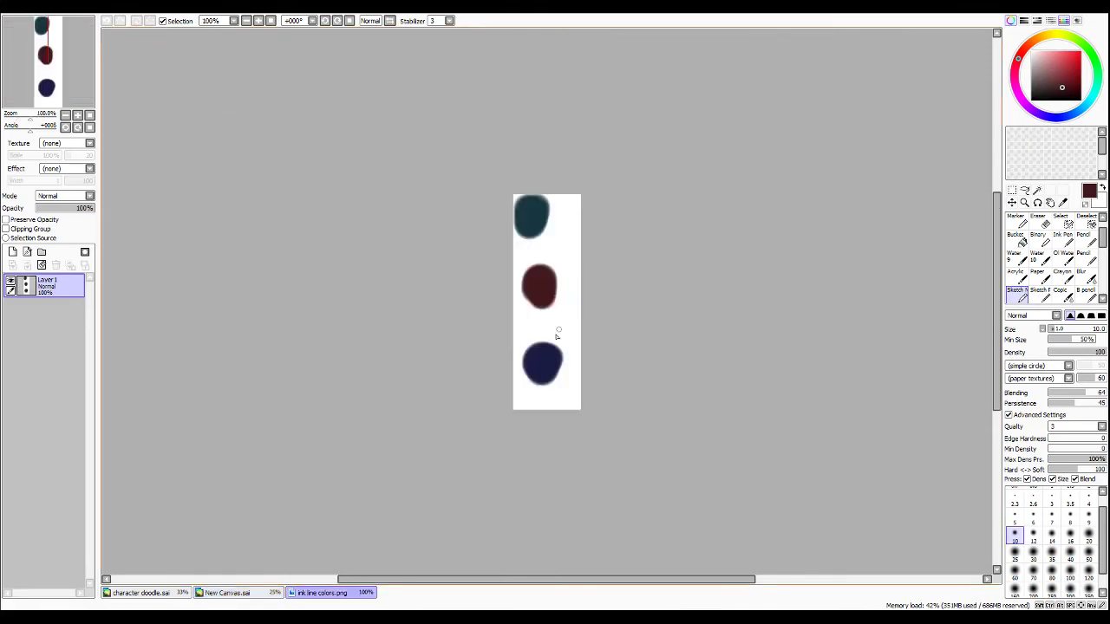
Sample the dark blue swatch in ink line colors.png as the drawing colour and return to New Canvas.sai.
alt+click(546, 366)
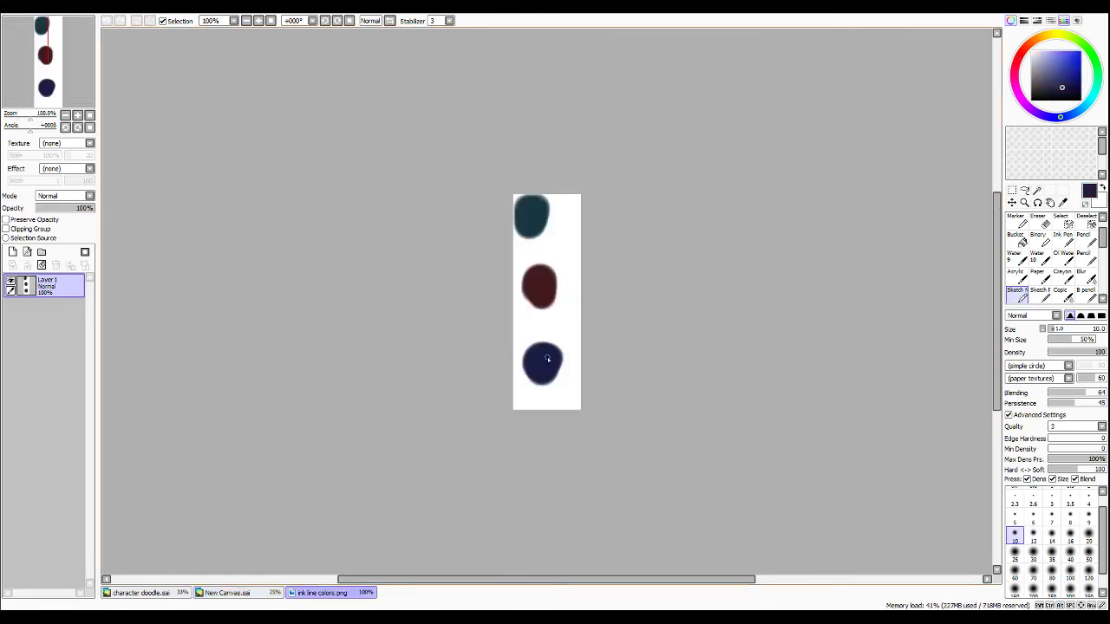
click(227, 592)
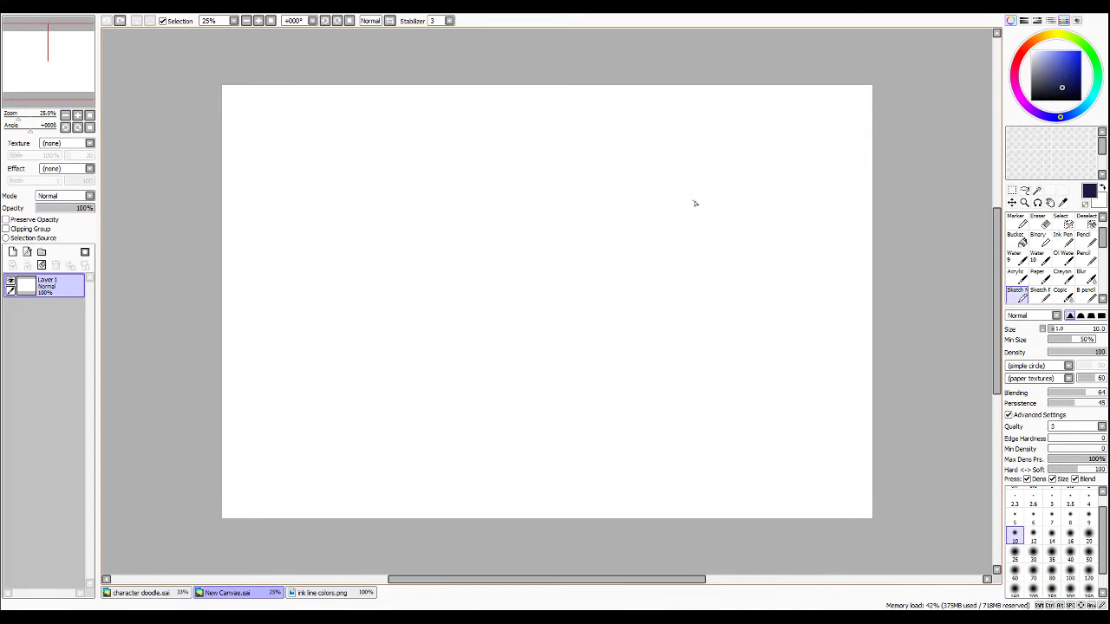
Sketch a small oval head in the upper right part of the canvas with a curved, tilted shoulder band across it.
mouse_move(693, 186)
mouse_down()
mouse_move(678, 179)
mouse_move(668, 208)
mouse_move(684, 225)
mouse_up()
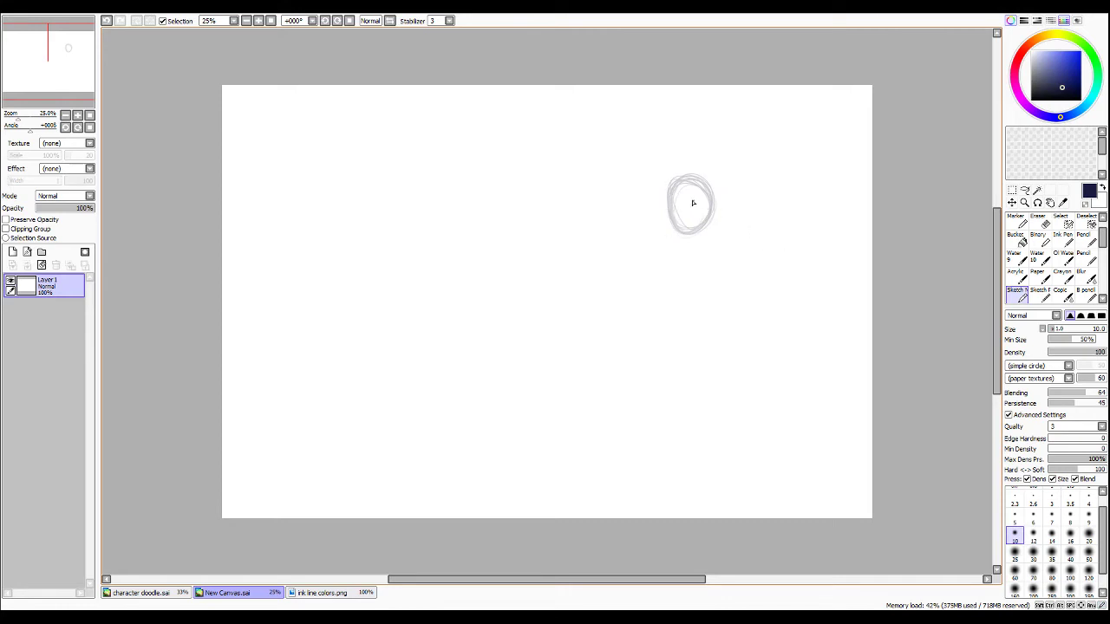
drag(719, 216, 741, 236)
mouse_move(665, 196)
mouse_down()
mouse_move(700, 211)
mouse_move(645, 200)
mouse_move(741, 236)
mouse_up()
mouse_move(635, 228)
mouse_down()
mouse_move(648, 191)
mouse_move(646, 211)
mouse_move(672, 244)
mouse_move(650, 232)
mouse_move(713, 258)
mouse_move(749, 242)
mouse_move(744, 252)
mouse_move(643, 209)
mouse_move(672, 199)
mouse_move(663, 208)
mouse_move(696, 210)
mouse_move(738, 233)
mouse_move(731, 253)
mouse_move(692, 230)
mouse_move(644, 232)
mouse_move(641, 209)
mouse_move(639, 231)
mouse_move(723, 258)
mouse_up()
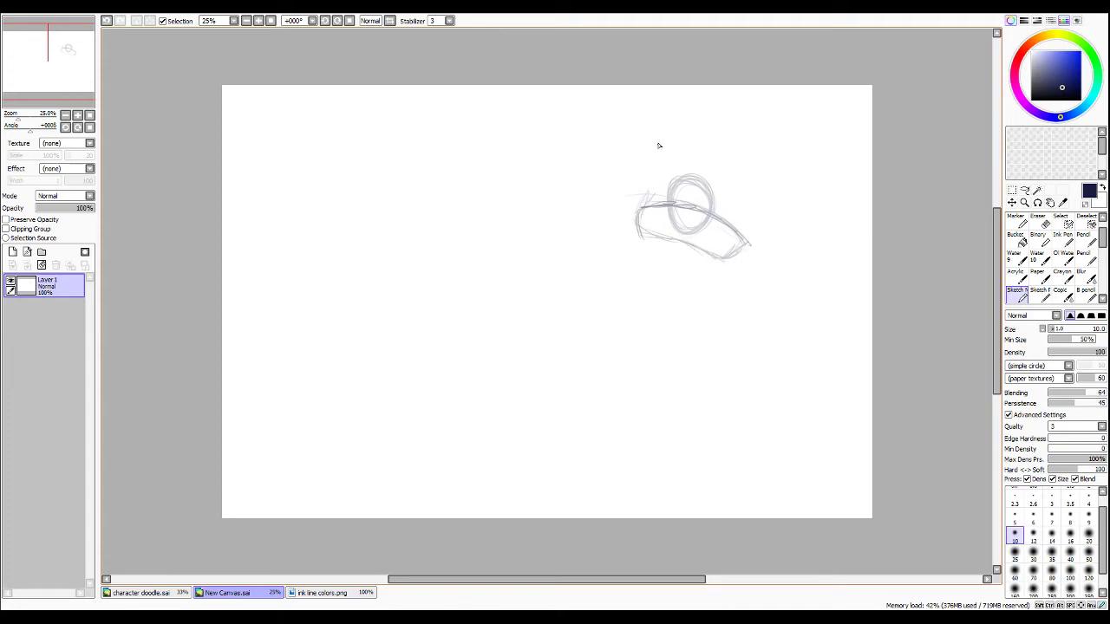
Try a torso tapering down from the ends of the shoulder band.
drag(639, 231, 642, 236)
mouse_move(638, 239)
mouse_down()
mouse_move(651, 276)
mouse_move(649, 253)
mouse_move(653, 273)
mouse_move(704, 298)
mouse_up()
drag(704, 288, 737, 253)
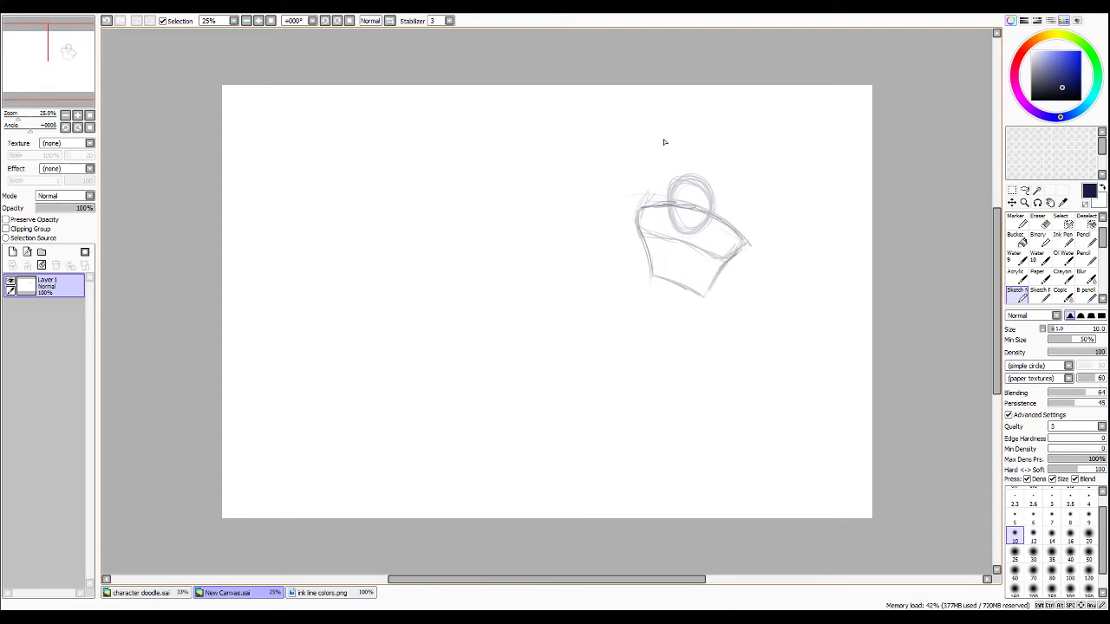
Erase the tapered torso with the lower shoulder lines and sketch a rounded chest shape beneath the head instead.
key(e)
mouse_move(639, 217)
mouse_down()
mouse_move(650, 264)
mouse_move(643, 224)
mouse_move(677, 290)
mouse_move(689, 289)
mouse_move(672, 235)
mouse_move(724, 278)
mouse_move(704, 234)
mouse_move(693, 249)
mouse_move(735, 280)
mouse_move(747, 267)
mouse_move(731, 208)
mouse_move(728, 237)
mouse_up()
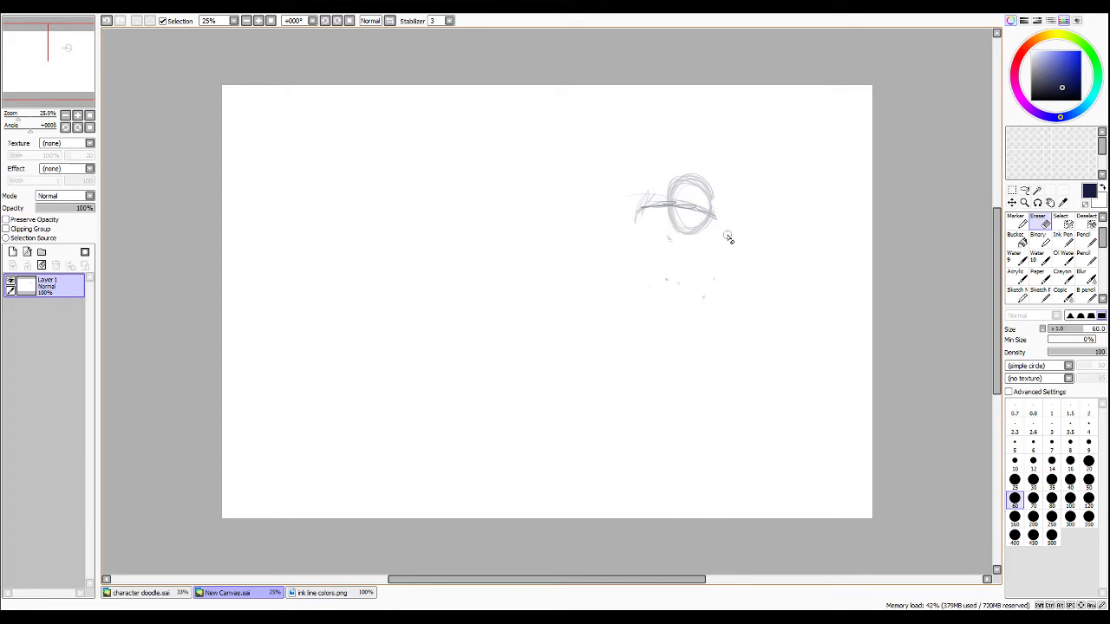
key(n)
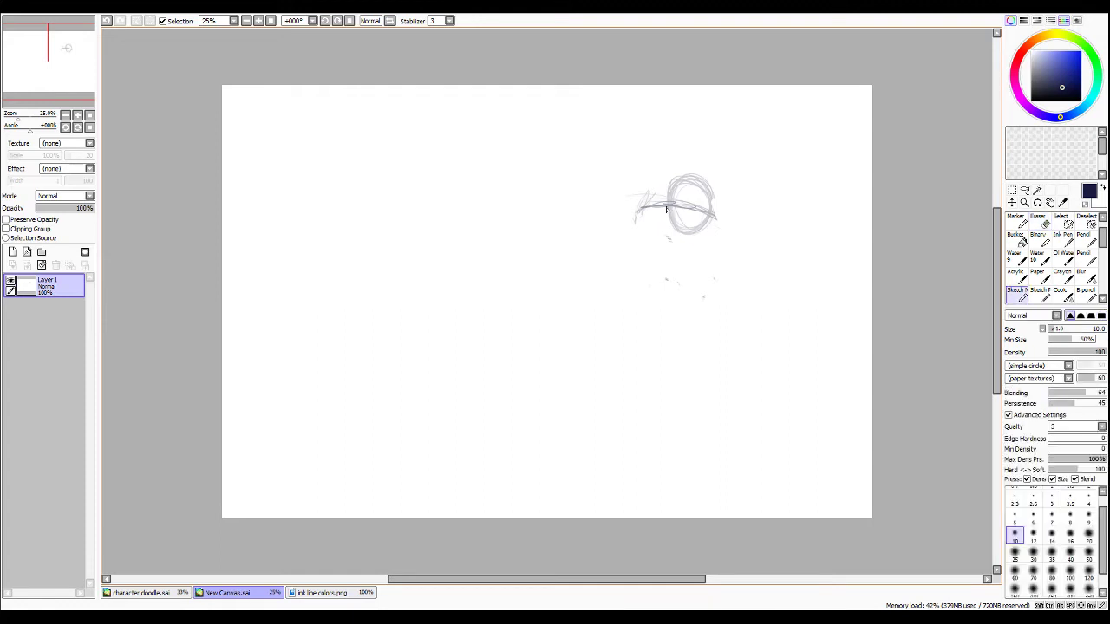
mouse_move(643, 206)
mouse_down()
mouse_move(656, 241)
mouse_move(646, 208)
mouse_move(670, 266)
mouse_move(652, 254)
mouse_move(683, 268)
mouse_up()
mouse_move(713, 216)
mouse_down()
mouse_move(742, 246)
mouse_move(734, 237)
mouse_move(740, 245)
mouse_move(740, 236)
mouse_move(694, 269)
mouse_move(745, 246)
mouse_up()
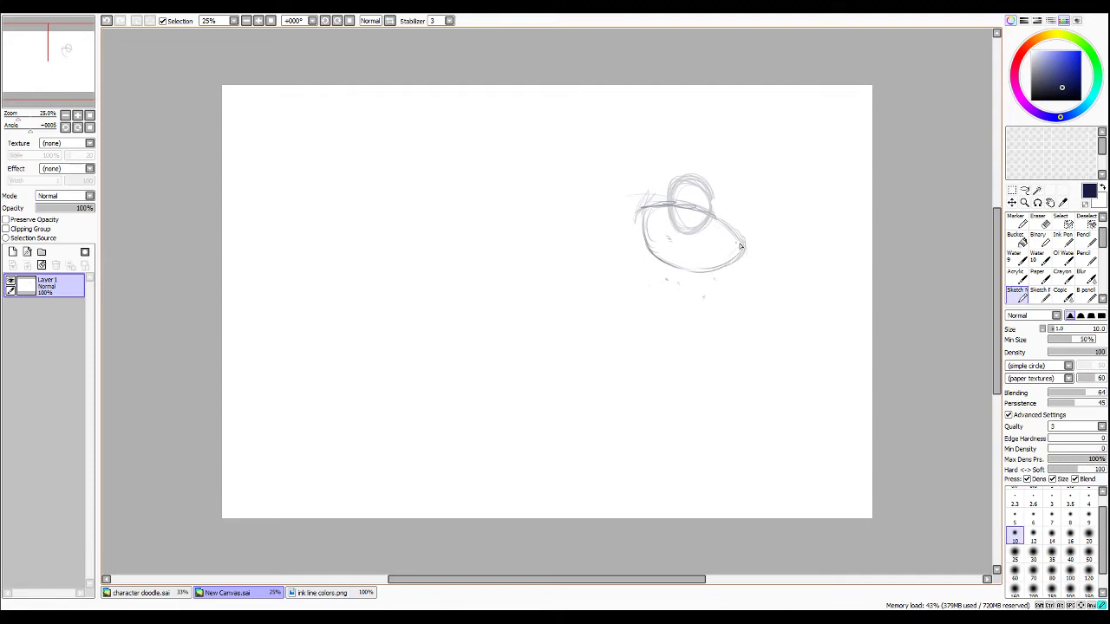
Sketch a tapered pelvis block below the chest and reinforce a larger, rounder outline around the chest.
mouse_move(664, 206)
mouse_down()
mouse_move(642, 217)
mouse_move(664, 205)
mouse_move(754, 251)
mouse_move(746, 272)
mouse_move(641, 293)
mouse_move(652, 322)
mouse_move(716, 325)
mouse_move(729, 301)
mouse_up()
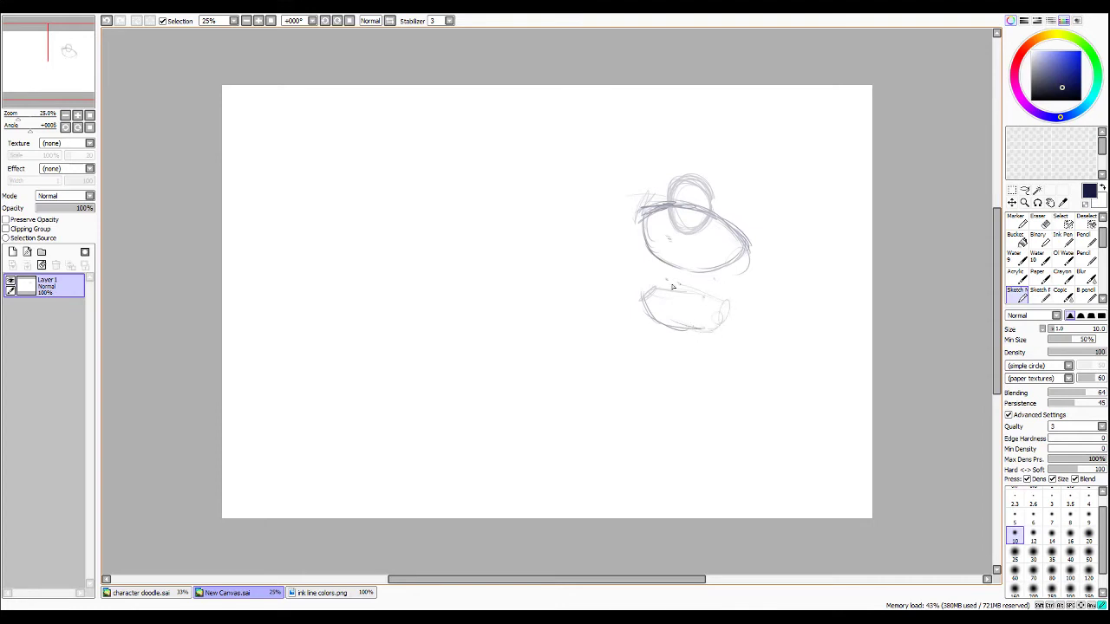
mouse_move(664, 287)
mouse_down()
mouse_move(733, 303)
mouse_move(713, 329)
mouse_move(731, 297)
mouse_move(658, 321)
mouse_move(698, 331)
mouse_up()
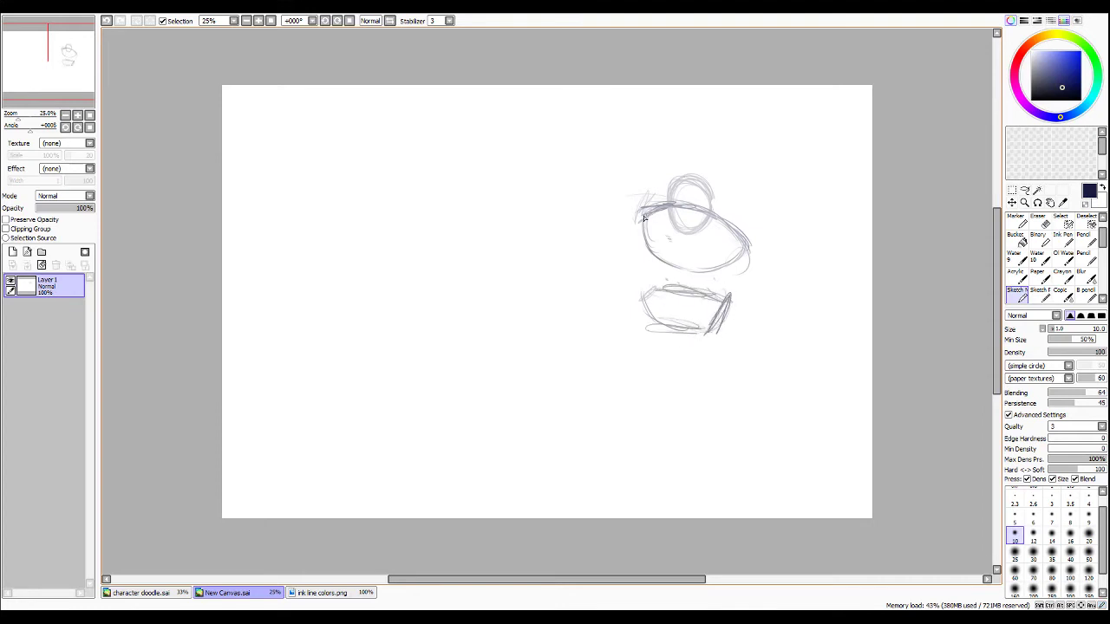
mouse_move(643, 216)
mouse_down()
mouse_move(648, 264)
mouse_move(681, 276)
mouse_move(749, 250)
mouse_up()
mouse_move(698, 280)
mouse_down()
mouse_move(740, 272)
mouse_move(727, 246)
mouse_up()
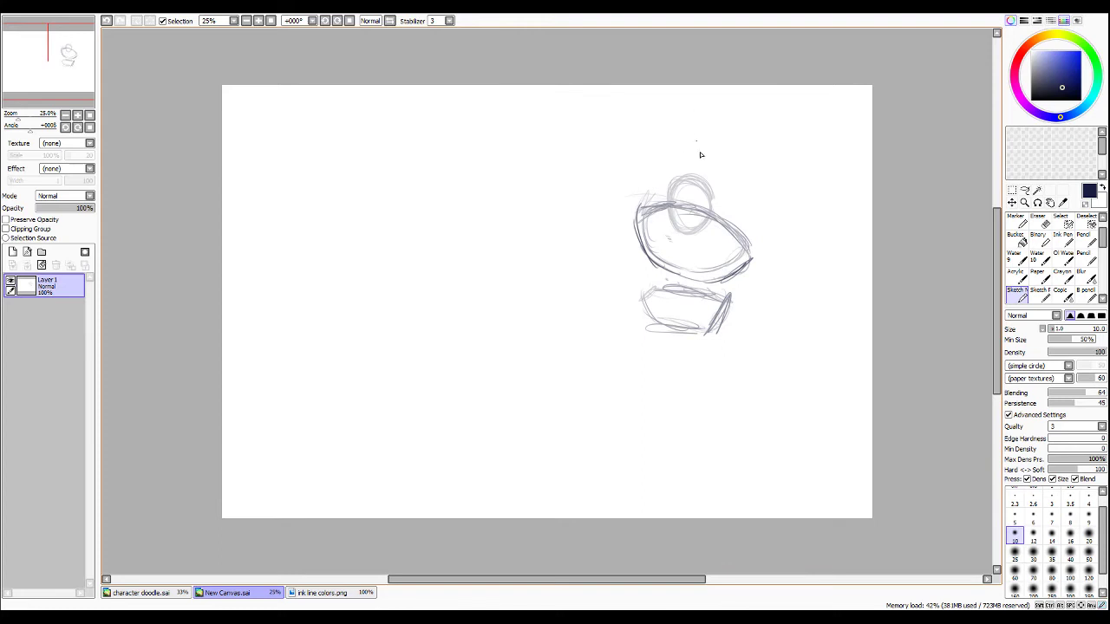
Redraw the head as a larger, darker oval and connect the chest to a lower pelvis box with tapering torso sides.
mouse_move(683, 181)
mouse_down()
mouse_move(676, 241)
mouse_move(667, 201)
mouse_move(673, 227)
mouse_move(704, 243)
mouse_move(693, 249)
mouse_move(685, 242)
mouse_move(719, 217)
mouse_move(700, 249)
mouse_move(713, 190)
mouse_move(720, 225)
mouse_move(686, 176)
mouse_move(677, 184)
mouse_move(690, 177)
mouse_move(674, 179)
mouse_move(707, 184)
mouse_move(728, 214)
mouse_move(722, 222)
mouse_move(719, 195)
mouse_move(697, 242)
mouse_up()
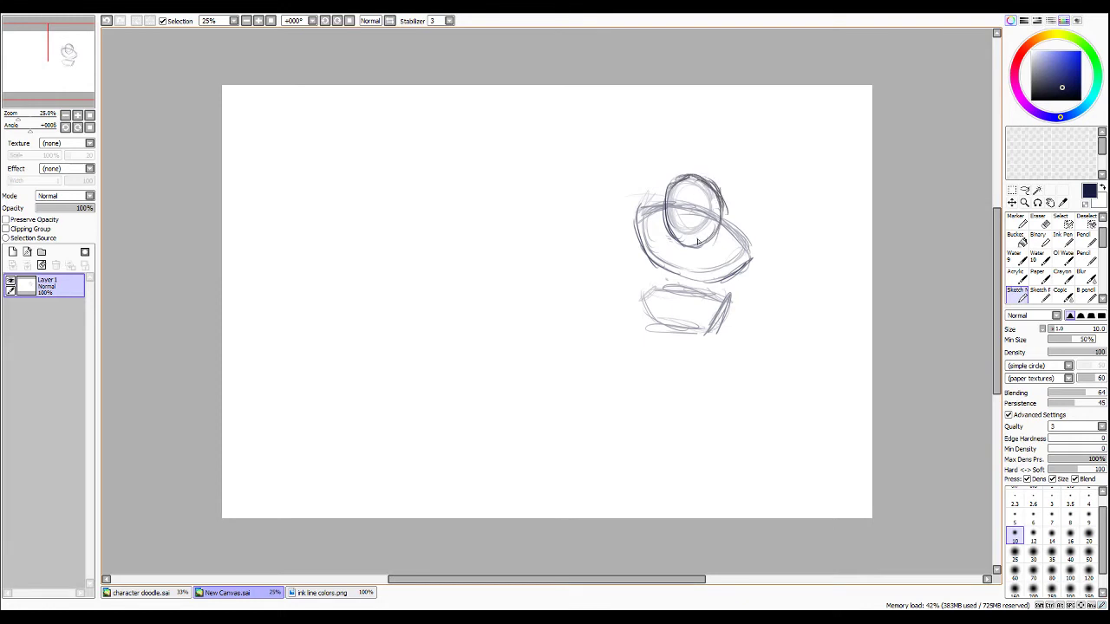
mouse_move(635, 224)
mouse_down()
mouse_move(649, 285)
mouse_move(636, 230)
mouse_move(671, 318)
mouse_move(655, 318)
mouse_move(712, 339)
mouse_move(694, 339)
mouse_move(718, 334)
mouse_move(750, 258)
mouse_move(720, 338)
mouse_up()
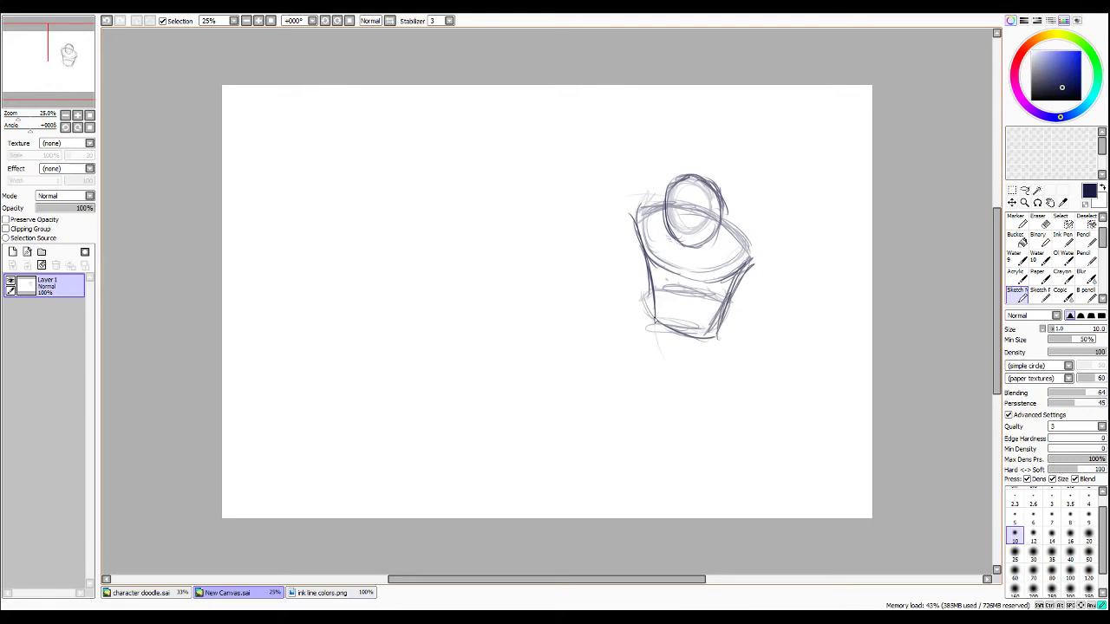
mouse_move(654, 319)
mouse_down()
mouse_move(653, 351)
mouse_move(693, 362)
mouse_move(719, 326)
mouse_move(716, 355)
mouse_move(709, 338)
mouse_move(721, 336)
mouse_move(657, 326)
mouse_move(712, 336)
mouse_up()
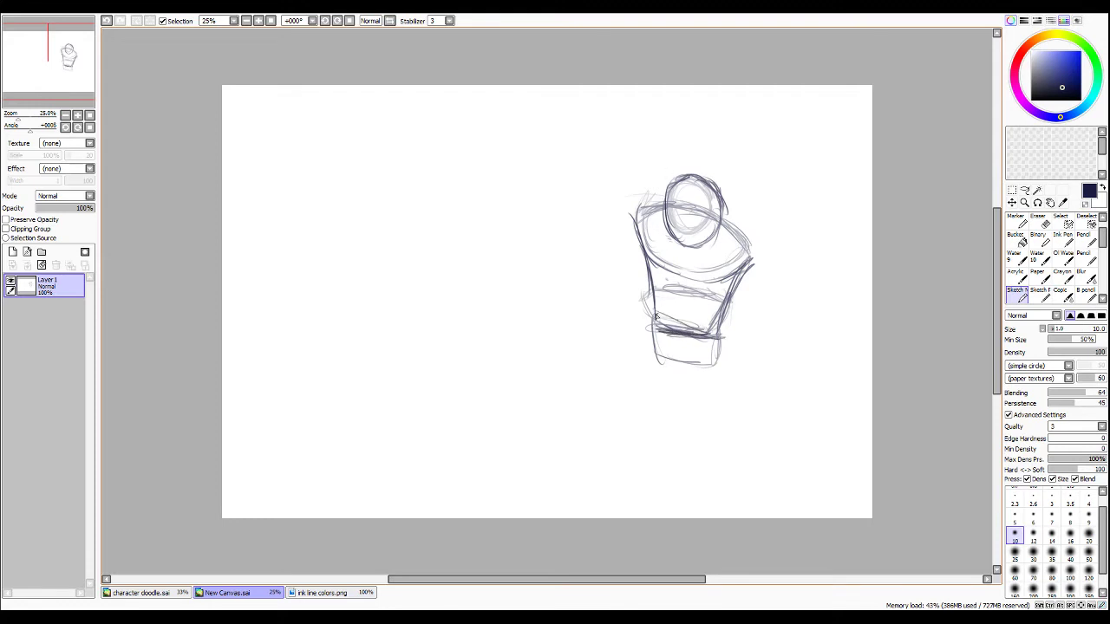
Add hip joint ovals inside the pelvis and sketch two splayed leg guide lines ending in knee ovals.
mouse_move(656, 315)
mouse_down()
mouse_move(711, 333)
mouse_move(705, 358)
mouse_move(658, 347)
mouse_move(654, 328)
mouse_move(675, 320)
mouse_move(699, 358)
mouse_move(719, 342)
mouse_move(675, 329)
mouse_move(755, 404)
mouse_up()
mouse_move(721, 349)
mouse_down()
mouse_move(780, 446)
mouse_move(766, 408)
mouse_up()
drag(654, 339, 597, 405)
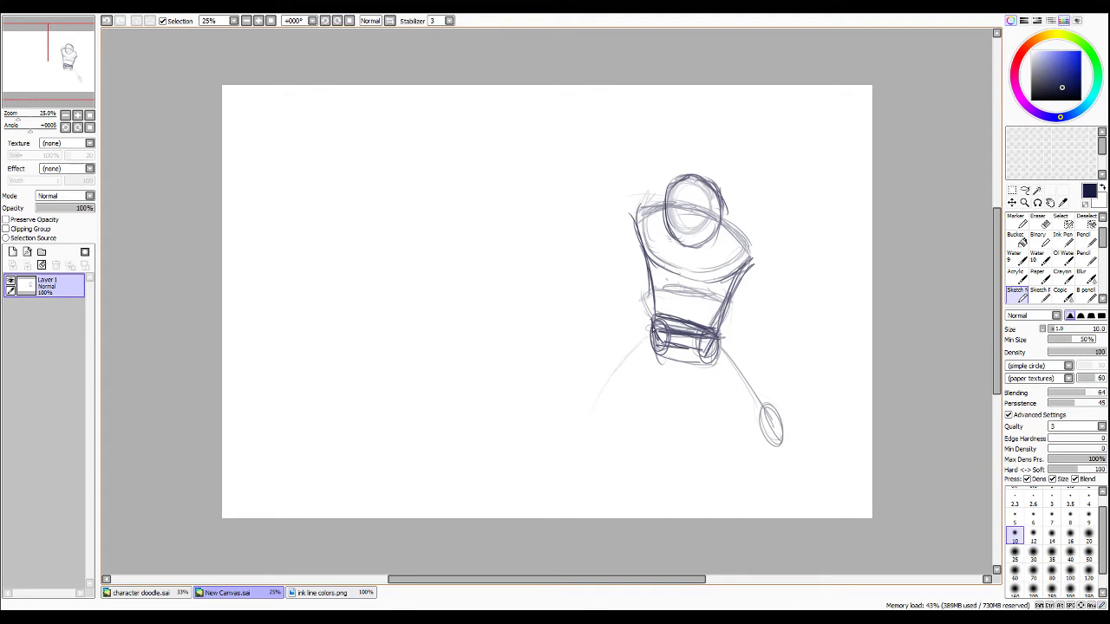
mouse_move(607, 392)
mouse_down()
mouse_move(578, 428)
mouse_move(594, 427)
mouse_move(607, 397)
mouse_up()
Erase the midriff lines, lasso the head and chest, move them down closer to the pelvis, deselect, and redraw the torso outline with the Sketch brush.
key(e)
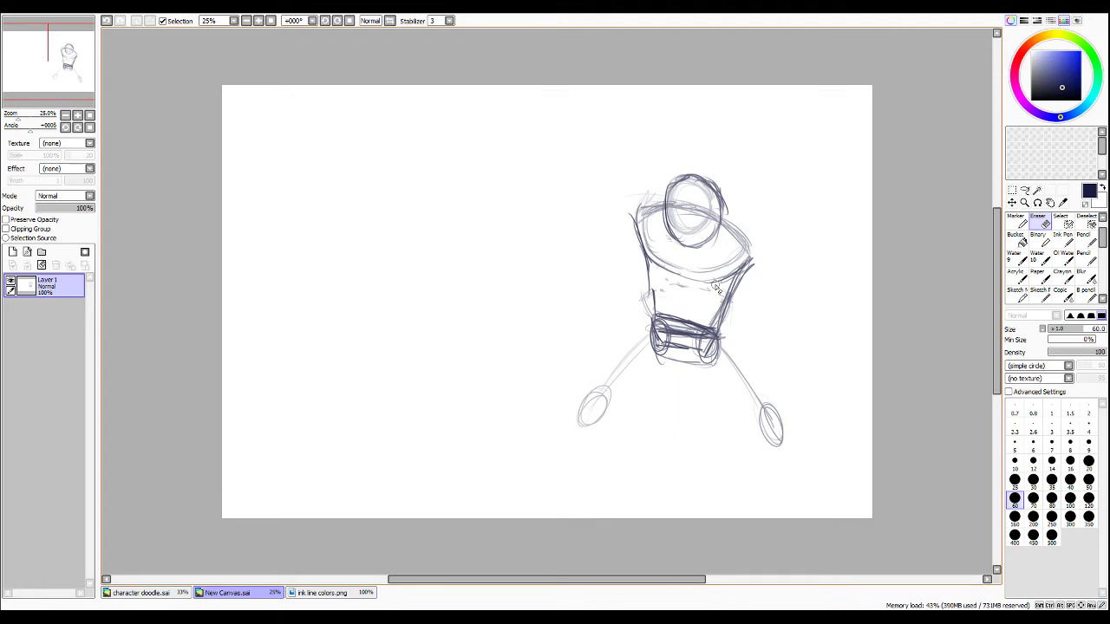
key(l)
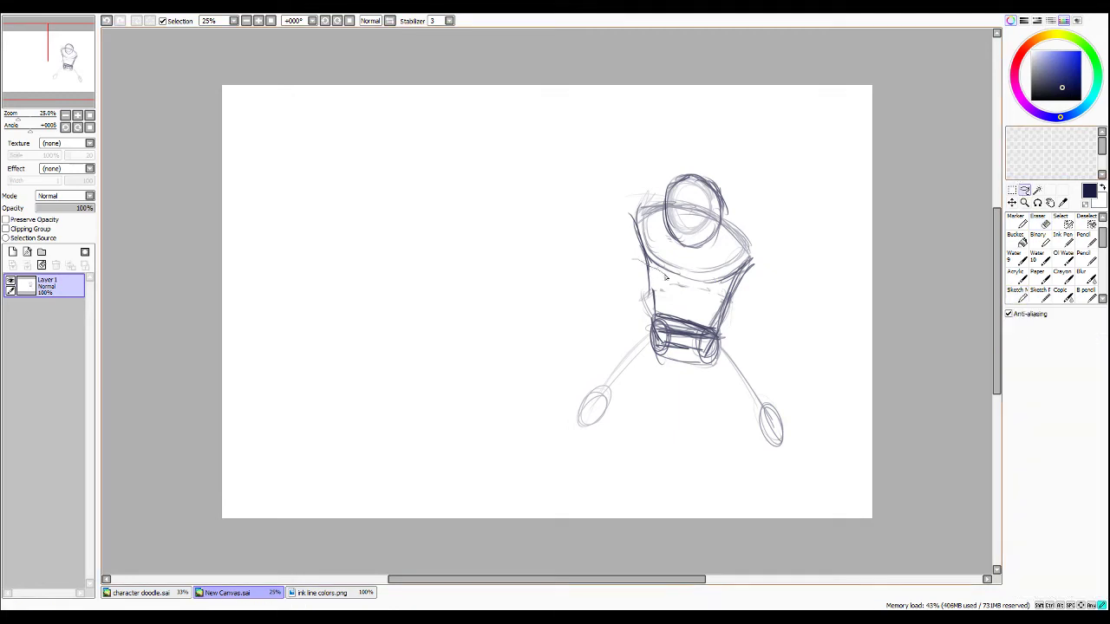
mouse_move(719, 293)
mouse_down()
mouse_move(786, 253)
mouse_move(738, 159)
mouse_move(636, 145)
mouse_move(606, 208)
mouse_move(640, 262)
mouse_up()
drag(656, 223, 659, 245)
key(ctrl+d)
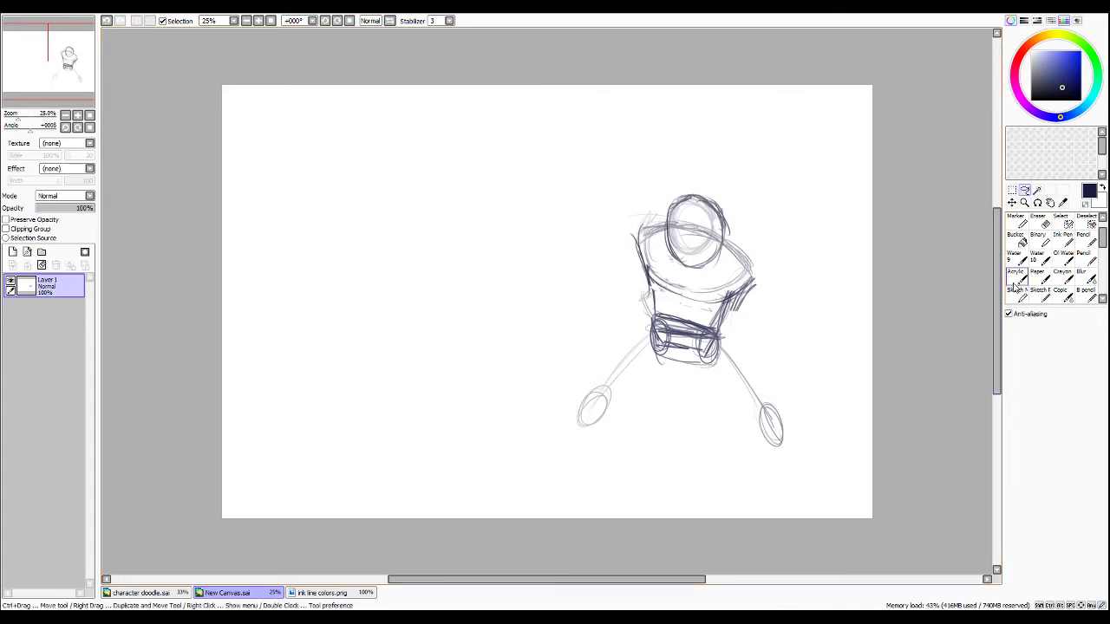
click(1016, 290)
mouse_move(649, 278)
mouse_down()
mouse_move(657, 318)
mouse_move(730, 302)
mouse_move(749, 279)
mouse_move(723, 241)
mouse_move(643, 231)
mouse_move(668, 227)
mouse_move(640, 236)
mouse_up()
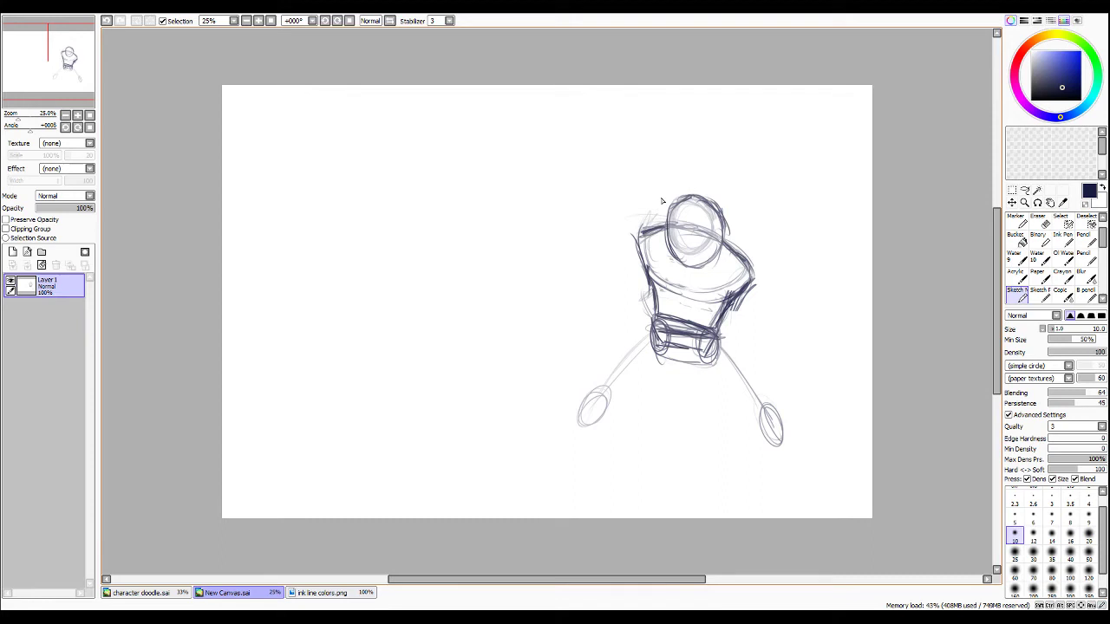
Outline both thighs around the leg guide lines from the hips down to the knee ovals.
mouse_move(723, 330)
mouse_down()
mouse_move(662, 327)
mouse_move(708, 333)
mouse_move(703, 343)
mouse_move(722, 335)
mouse_move(761, 378)
mouse_up()
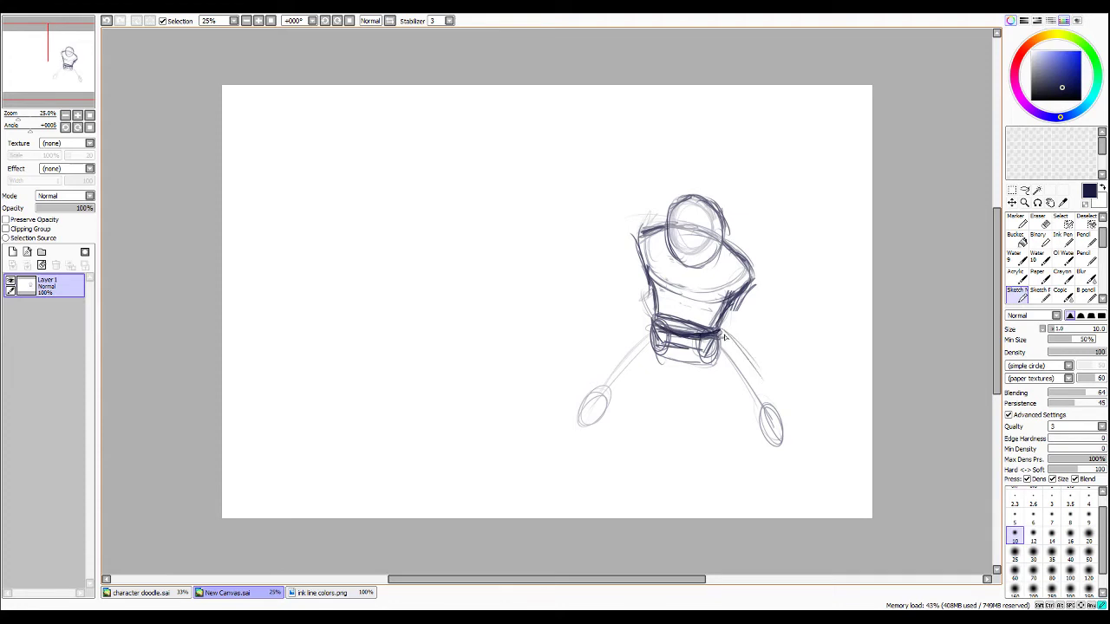
mouse_move(727, 336)
mouse_down()
mouse_move(777, 394)
mouse_move(770, 385)
mouse_up()
mouse_move(693, 358)
mouse_down()
mouse_move(776, 422)
mouse_move(767, 426)
mouse_move(777, 399)
mouse_up()
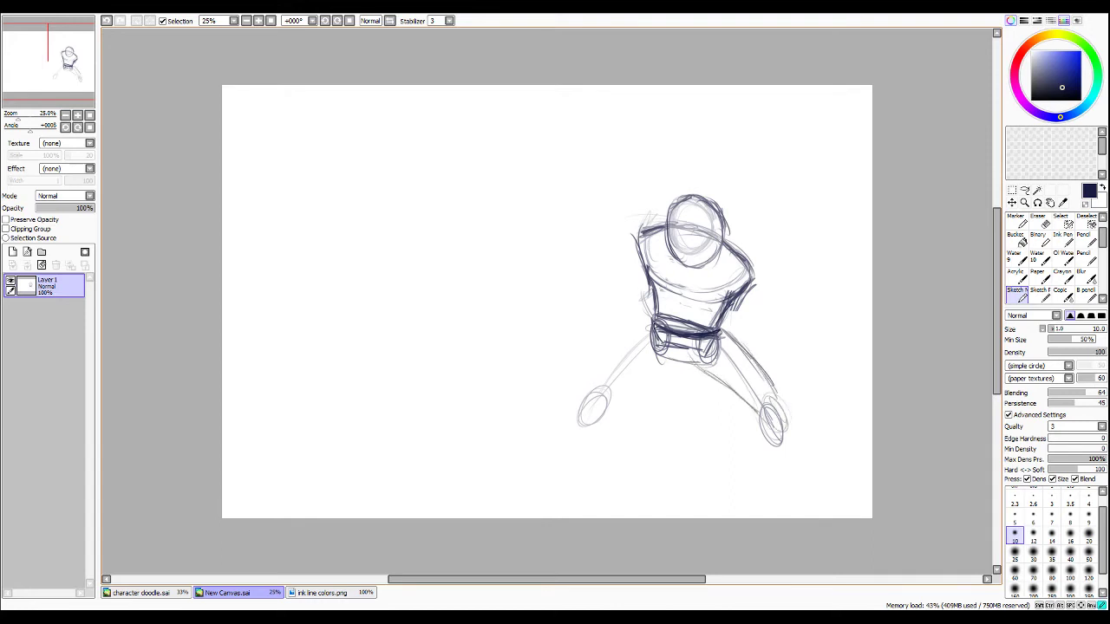
drag(656, 319, 584, 407)
mouse_move(651, 378)
mouse_down()
mouse_move(616, 407)
mouse_move(658, 363)
mouse_move(612, 407)
mouse_move(670, 356)
mouse_up()
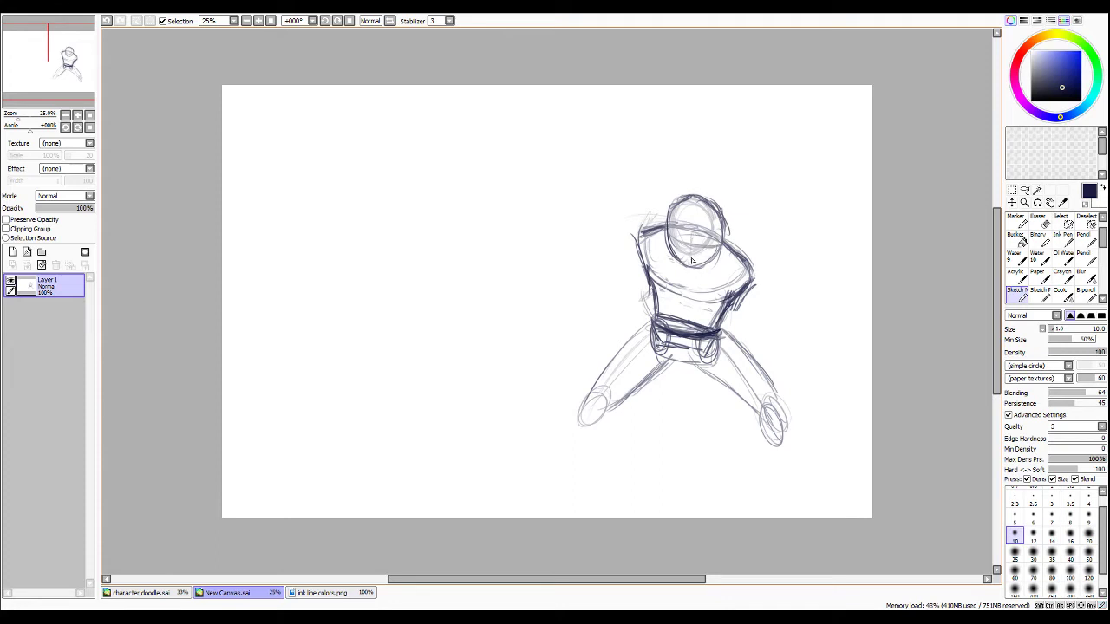
Draw a vertical centre line on the face and sketch a shoulder joint with a hanging arm on the figure's right-hand side.
drag(693, 221, 691, 264)
mouse_move(747, 268)
mouse_down()
mouse_move(742, 294)
mouse_move(735, 270)
mouse_move(750, 263)
mouse_move(761, 357)
mouse_up()
drag(747, 299, 759, 358)
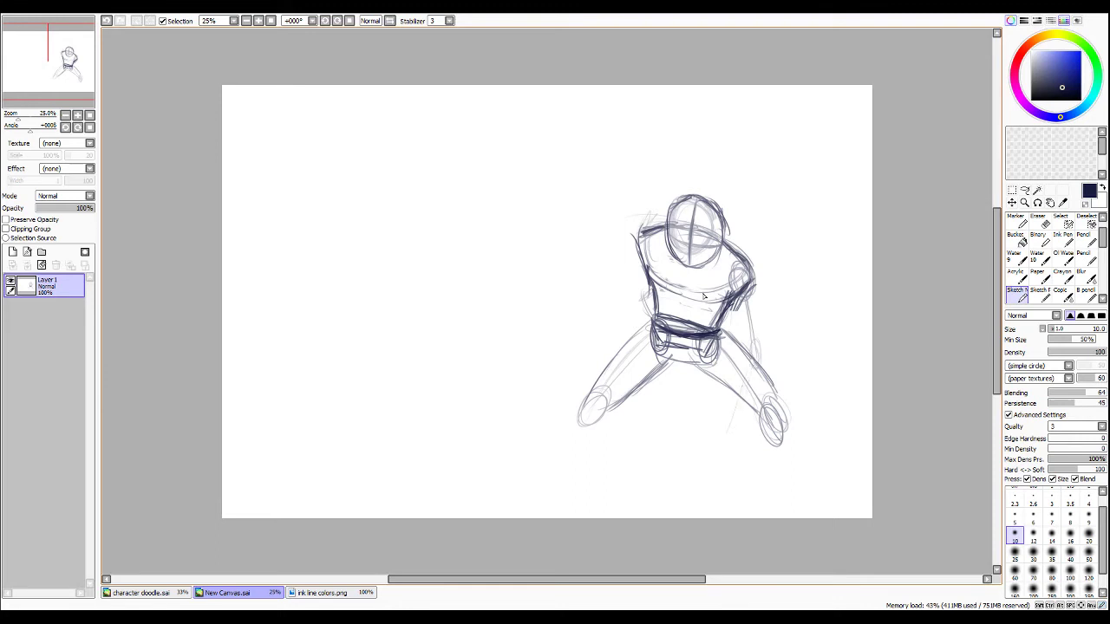
Try two positions for the arm reaching out from the left-hand shoulder, erase both, and return to the Sketch brush.
mouse_move(633, 251)
mouse_down()
mouse_move(591, 293)
mouse_move(604, 290)
mouse_move(588, 311)
mouse_move(590, 285)
mouse_move(569, 337)
mouse_up()
mouse_move(640, 264)
mouse_down()
mouse_move(652, 238)
mouse_move(642, 233)
mouse_move(540, 292)
mouse_up()
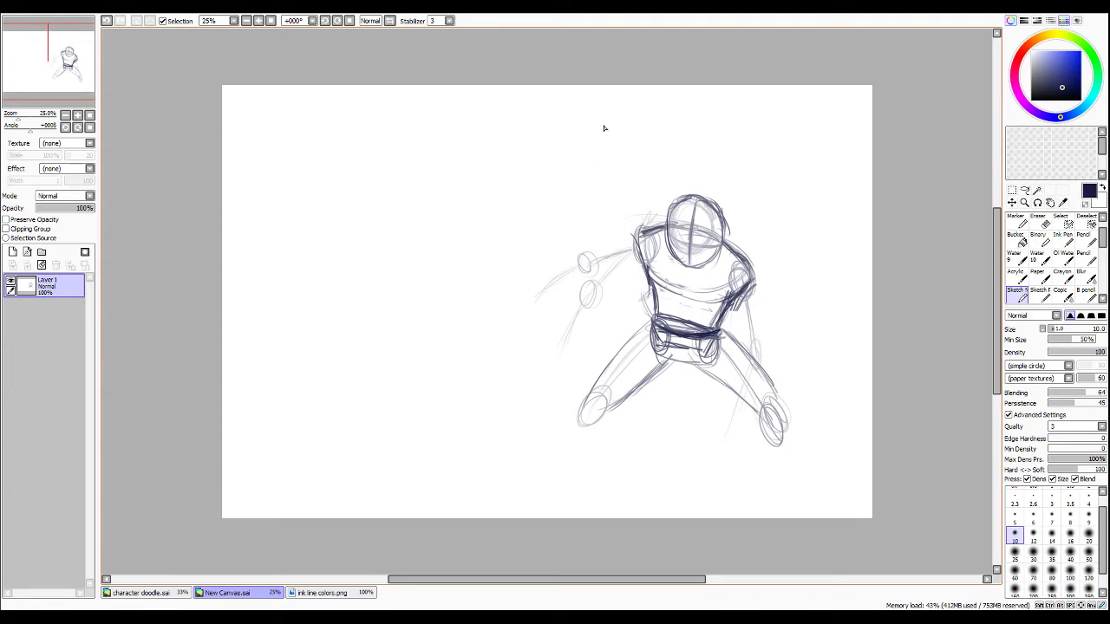
key(e)
mouse_move(549, 290)
mouse_down()
mouse_move(560, 262)
mouse_move(570, 314)
mouse_move(586, 324)
mouse_move(609, 243)
mouse_move(642, 240)
mouse_up()
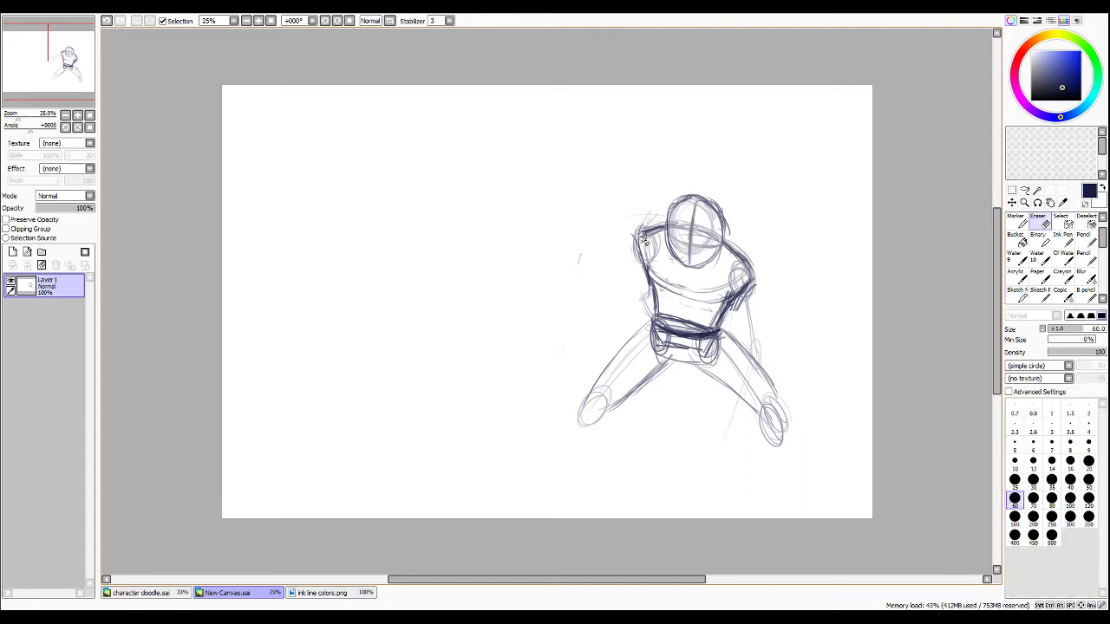
key(e)
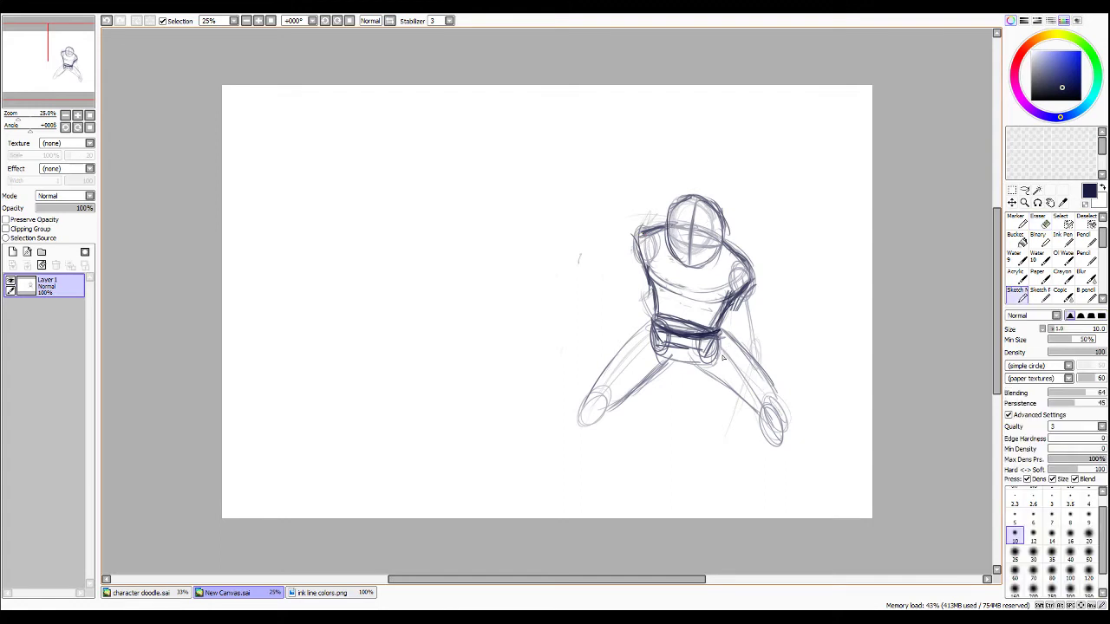
Sketch the lower leg lines from both knees towards the canvas's bottom edge and darken the base of the pelvis.
mouse_move(747, 380)
mouse_down()
mouse_move(775, 422)
mouse_move(782, 408)
mouse_move(827, 510)
mouse_up()
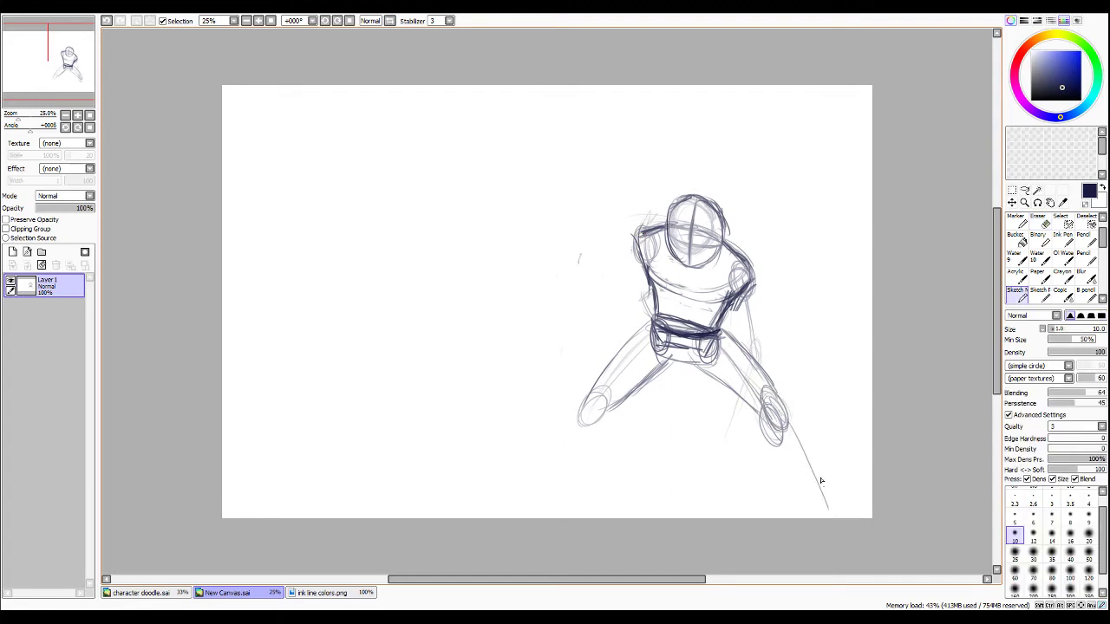
drag(787, 425, 830, 518)
drag(810, 466, 826, 512)
drag(578, 426, 548, 505)
drag(574, 421, 549, 484)
mouse_move(662, 355)
mouse_down()
mouse_move(700, 365)
mouse_move(664, 364)
mouse_up()
drag(696, 364, 667, 369)
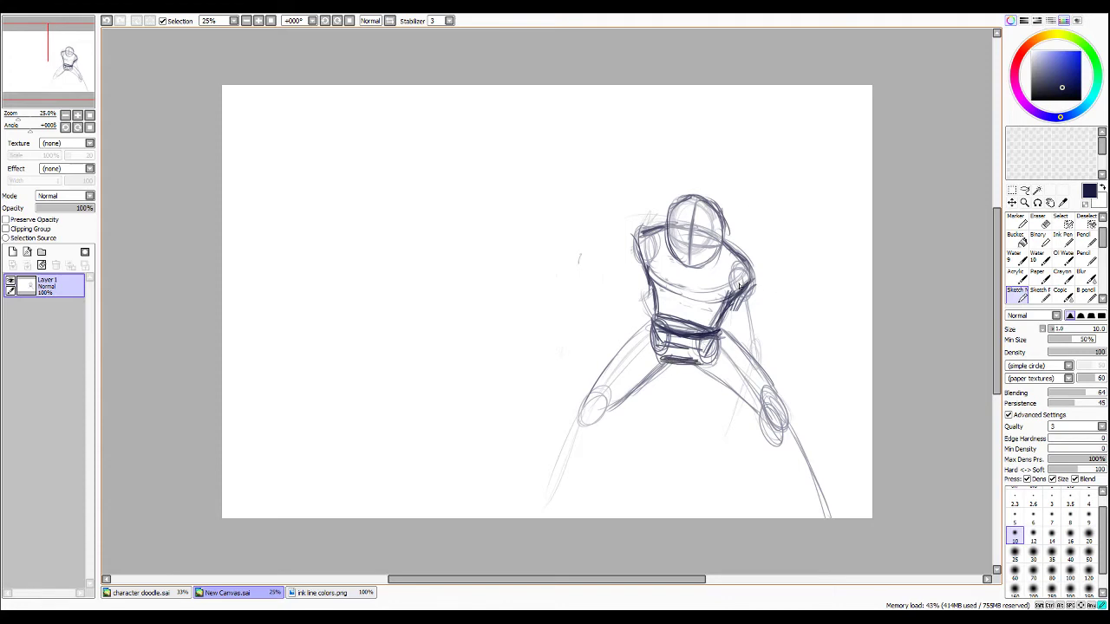
Sketch a straighter right-hand arm with elbow and hand ovals, darken both shoulder joints, and add the left-hand upper arm with its elbow.
drag(749, 298, 803, 395)
drag(779, 352, 811, 420)
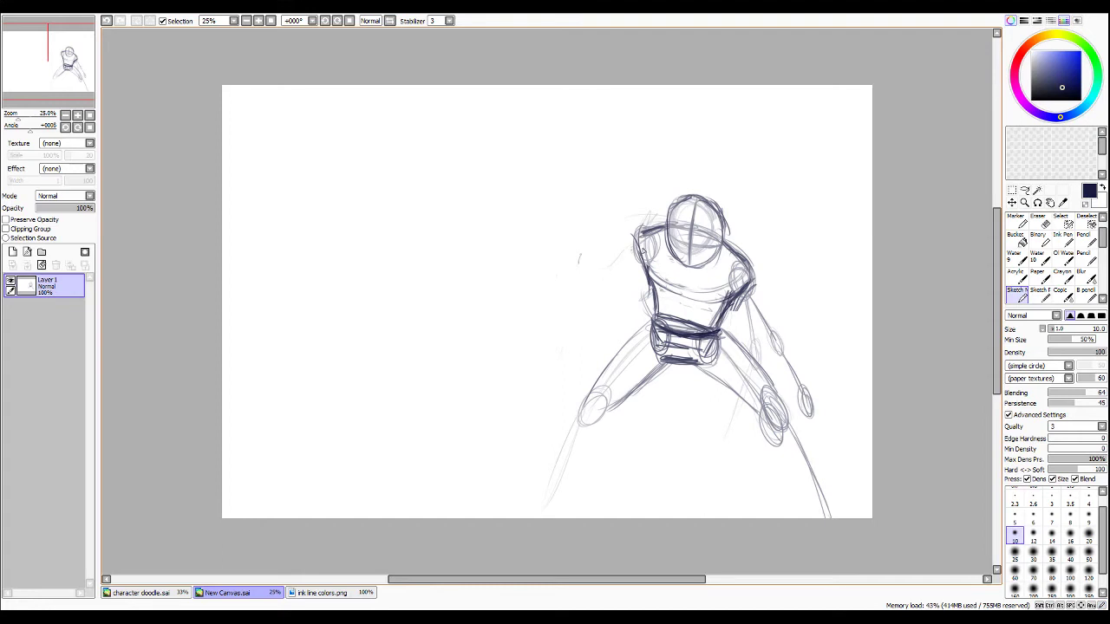
mouse_move(652, 232)
mouse_down()
mouse_move(642, 237)
mouse_move(651, 239)
mouse_up()
drag(641, 246, 638, 269)
mouse_move(746, 283)
mouse_down()
mouse_move(733, 299)
mouse_move(749, 265)
mouse_move(753, 288)
mouse_up()
mouse_move(636, 236)
mouse_down()
mouse_move(653, 261)
mouse_move(642, 247)
mouse_move(599, 268)
mouse_move(645, 245)
mouse_move(600, 265)
mouse_up()
mouse_move(598, 255)
mouse_down()
mouse_move(591, 262)
mouse_move(602, 263)
mouse_up()
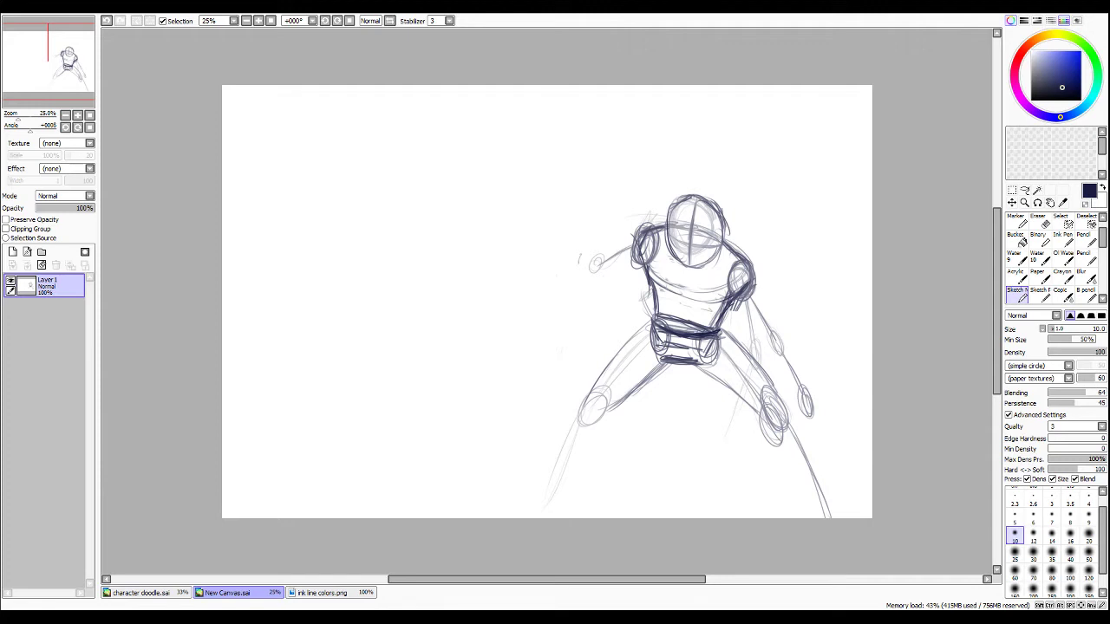
Erase both legs and the right-hand arm from the figure.
key(e)
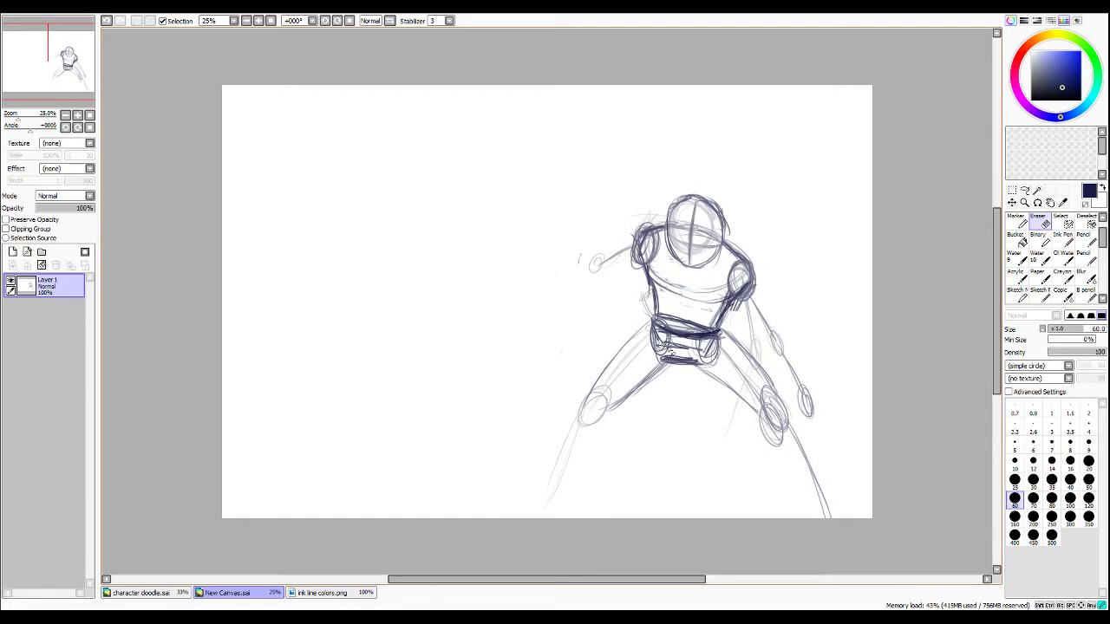
mouse_move(738, 343)
mouse_down()
mouse_move(767, 385)
mouse_move(746, 330)
mouse_move(796, 399)
mouse_move(770, 323)
mouse_move(783, 333)
mouse_move(787, 455)
mouse_move(747, 371)
mouse_move(745, 410)
mouse_move(733, 342)
mouse_move(736, 381)
mouse_move(799, 474)
mouse_up()
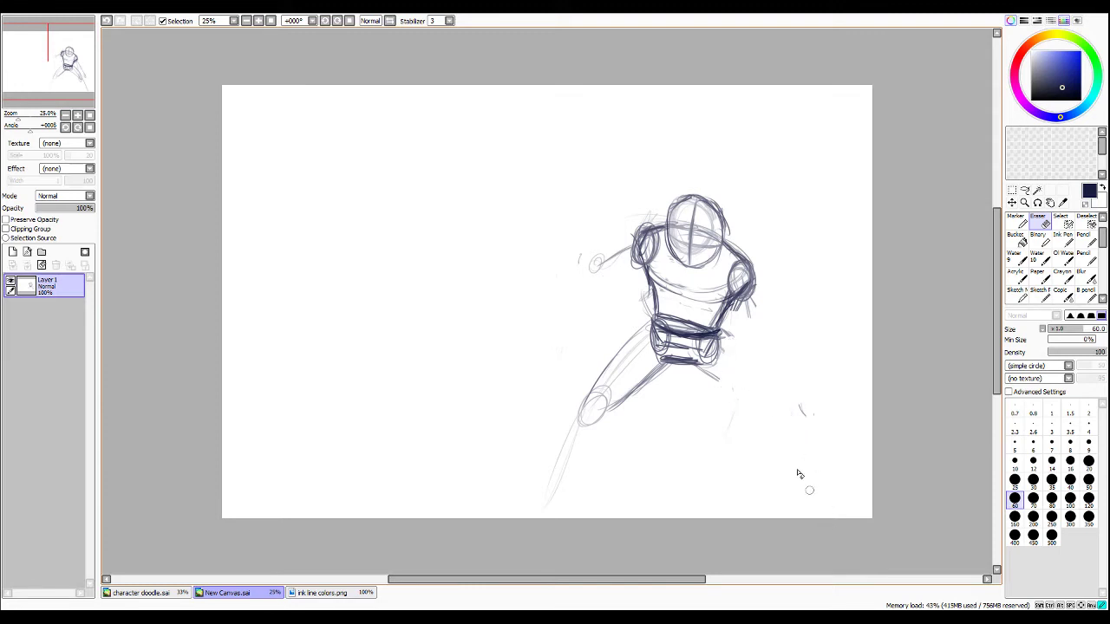
mouse_move(645, 351)
mouse_down()
mouse_move(631, 378)
mouse_move(634, 348)
mouse_move(562, 482)
mouse_up()
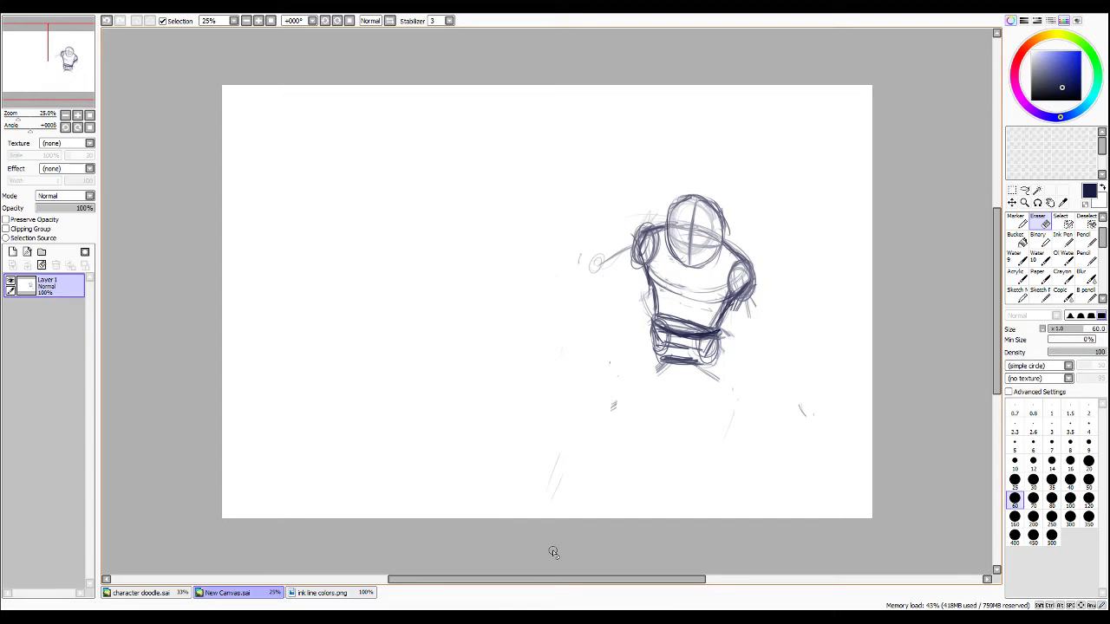
Darken the pelvis box outline with the Sketch brush and draw a bold curved line along the bottom of the chest.
key(n)
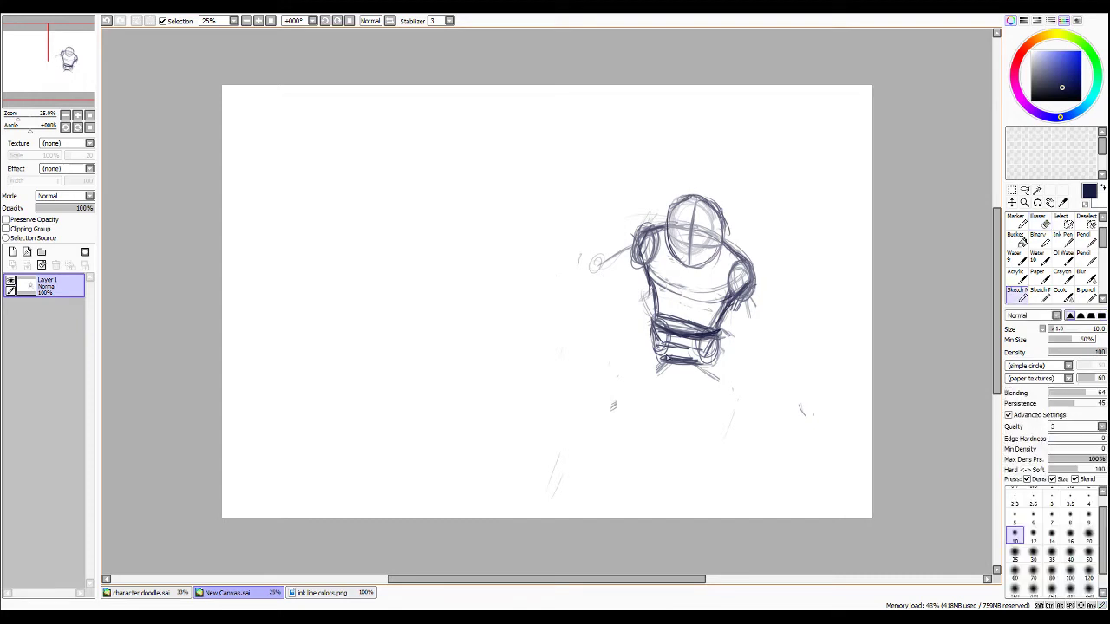
drag(665, 358, 711, 368)
mouse_move(718, 330)
mouse_down()
mouse_move(712, 369)
mouse_move(716, 328)
mouse_move(656, 346)
mouse_up()
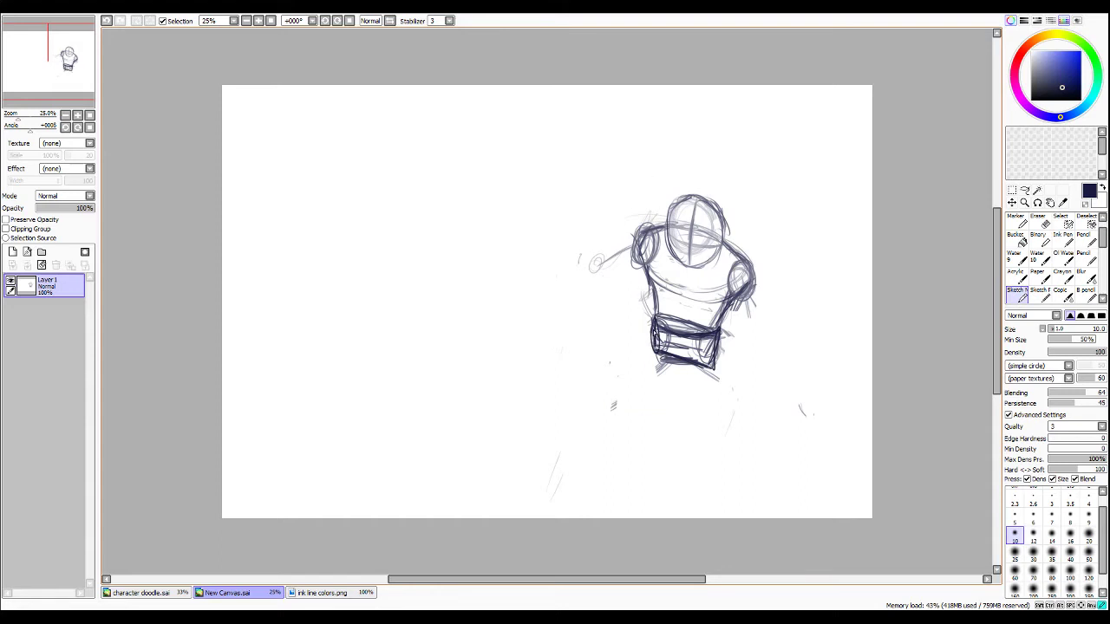
mouse_move(656, 286)
mouse_down()
mouse_move(661, 321)
mouse_move(692, 305)
mouse_up()
drag(674, 299, 723, 308)
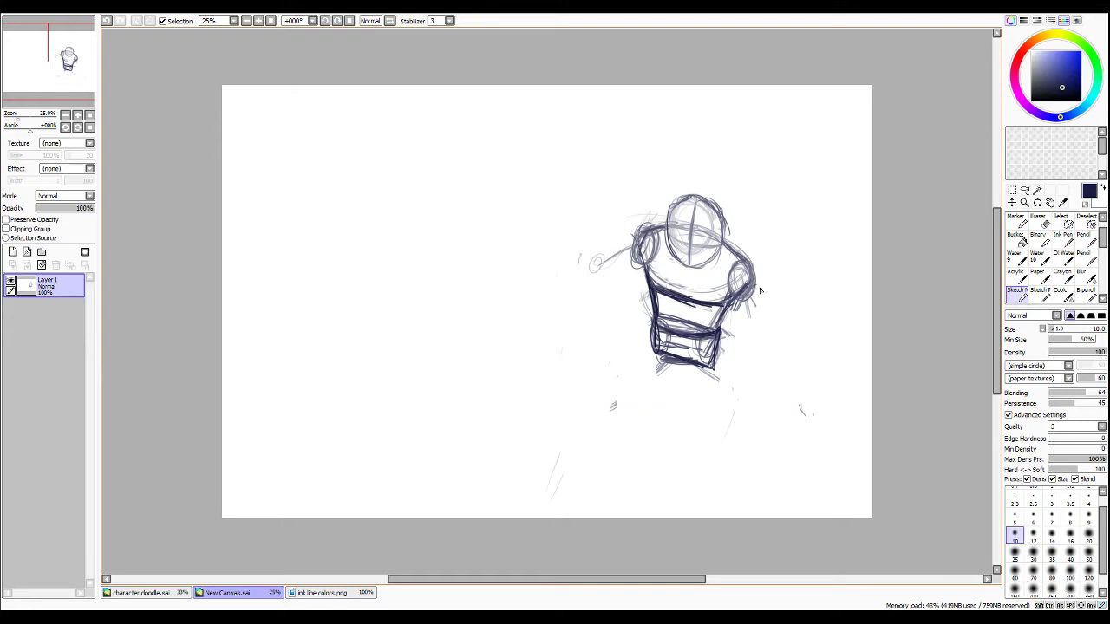
Reinforce the torso's side contours and the outline across both shoulders with dark strokes.
mouse_move(653, 289)
mouse_down()
mouse_move(638, 235)
mouse_move(642, 267)
mouse_up()
drag(649, 231, 664, 226)
mouse_move(742, 254)
mouse_down()
mouse_move(726, 245)
mouse_move(751, 266)
mouse_move(719, 317)
mouse_move(750, 274)
mouse_up()
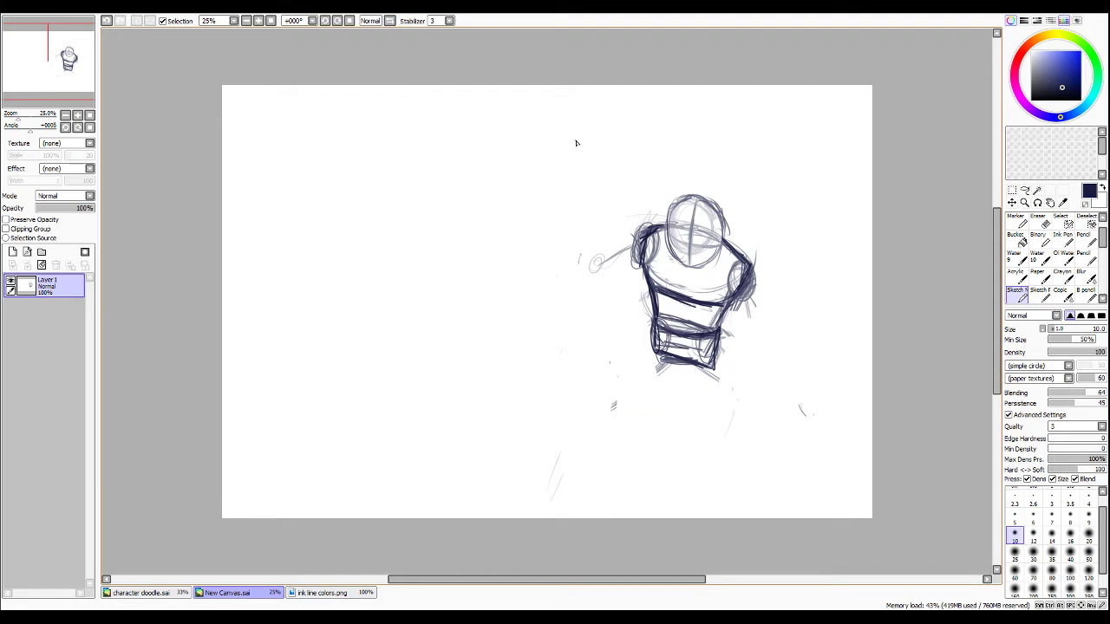
Block in both thighs below the pelvis with looping coil strokes, making the right-hand one denser.
drag(709, 343, 706, 361)
mouse_move(720, 338)
mouse_down()
mouse_move(747, 408)
mouse_move(723, 367)
mouse_move(737, 392)
mouse_up()
drag(700, 342, 749, 413)
drag(729, 367, 754, 416)
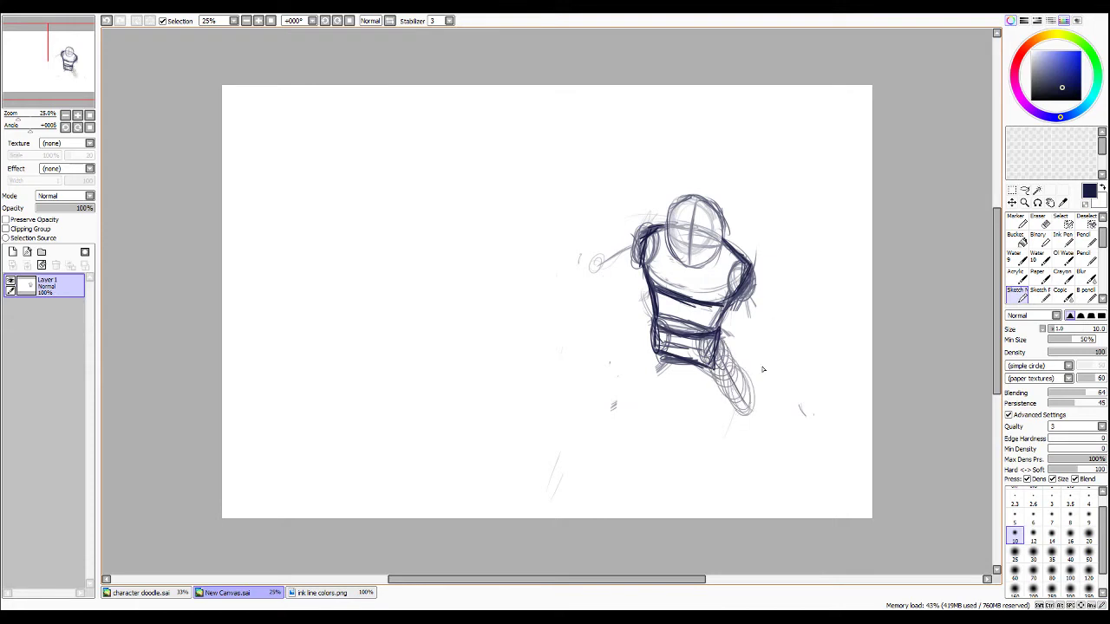
mouse_move(704, 340)
mouse_down()
mouse_move(751, 414)
mouse_move(747, 381)
mouse_up()
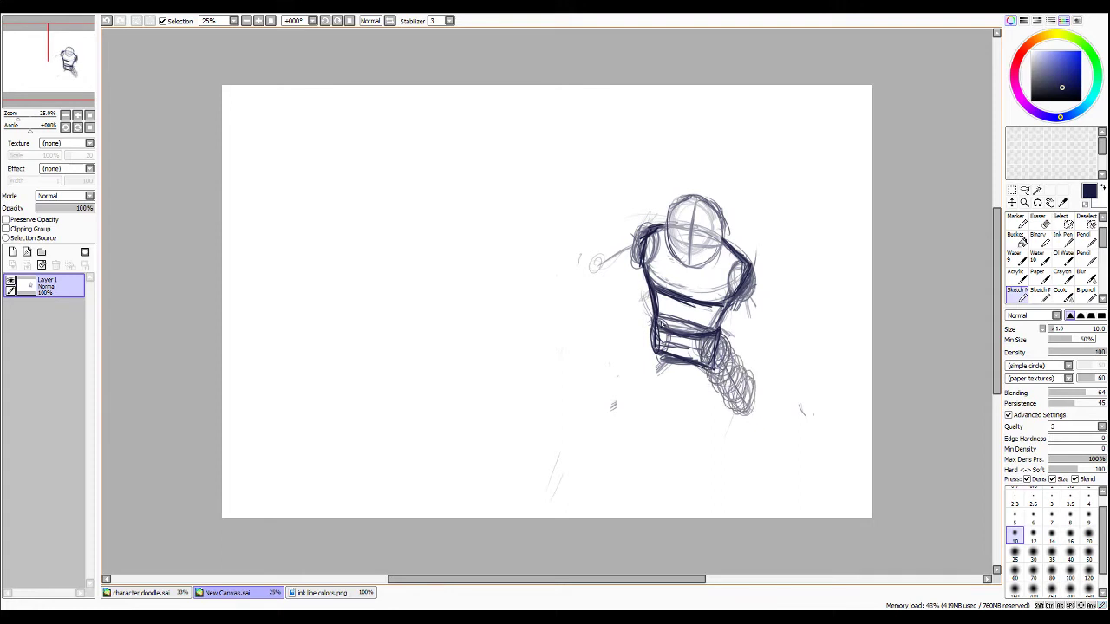
mouse_move(644, 329)
mouse_down()
mouse_move(649, 360)
mouse_move(618, 351)
mouse_move(623, 378)
mouse_move(627, 352)
mouse_up()
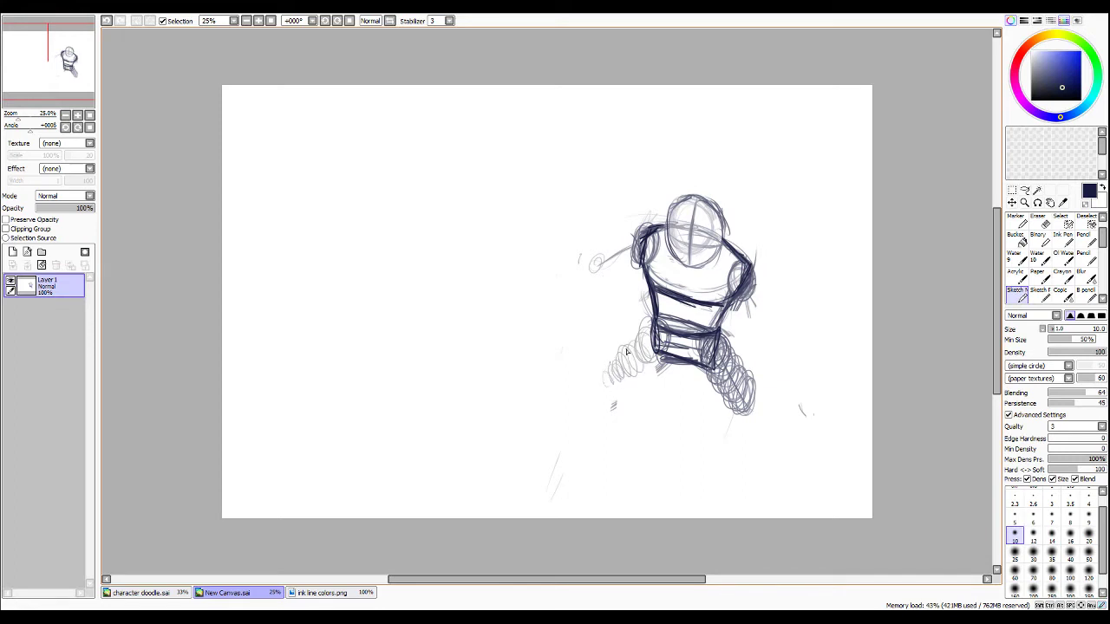
Outline the right-hand thigh with dark lines, add a knee oval, and extend a lower-leg line to the canvas's bottom edge.
mouse_move(693, 366)
mouse_down()
mouse_move(742, 423)
mouse_move(765, 399)
mouse_up()
drag(725, 337, 764, 396)
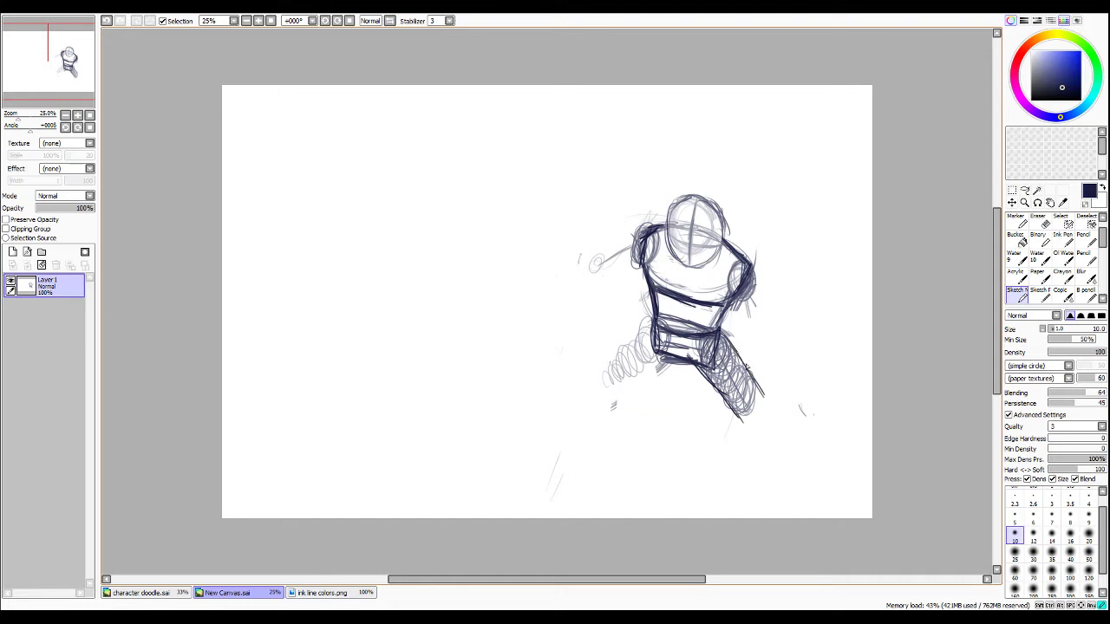
drag(722, 336, 763, 393)
drag(723, 334, 767, 403)
mouse_move(727, 342)
mouse_down()
mouse_move(761, 395)
mouse_move(761, 438)
mouse_move(769, 427)
mouse_up()
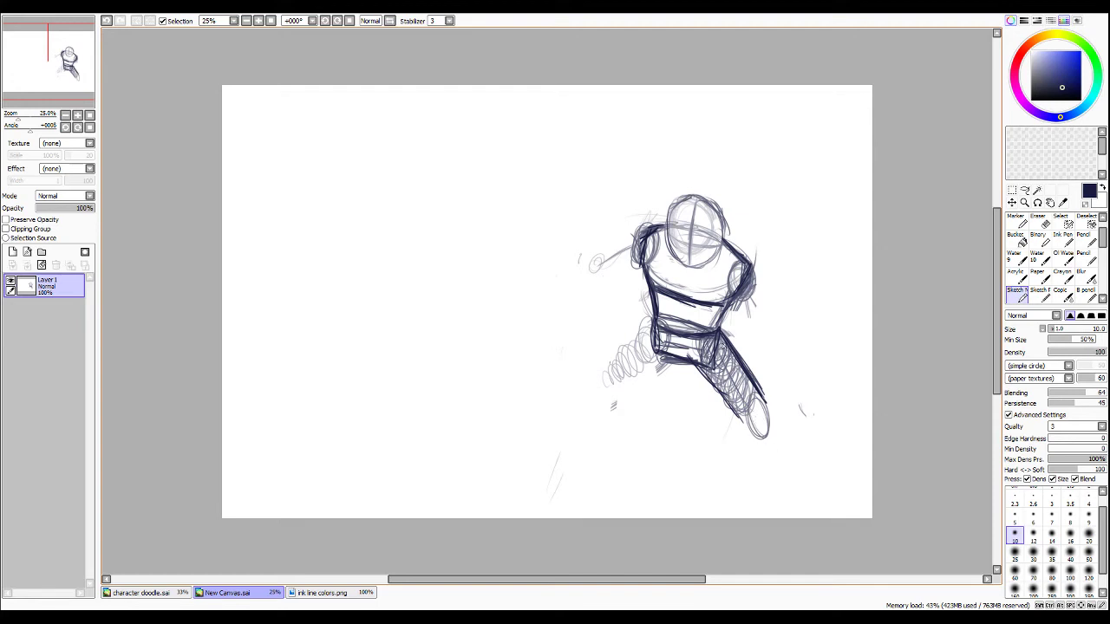
mouse_move(716, 352)
mouse_down()
mouse_move(764, 444)
mouse_move(763, 423)
mouse_move(830, 517)
mouse_up()
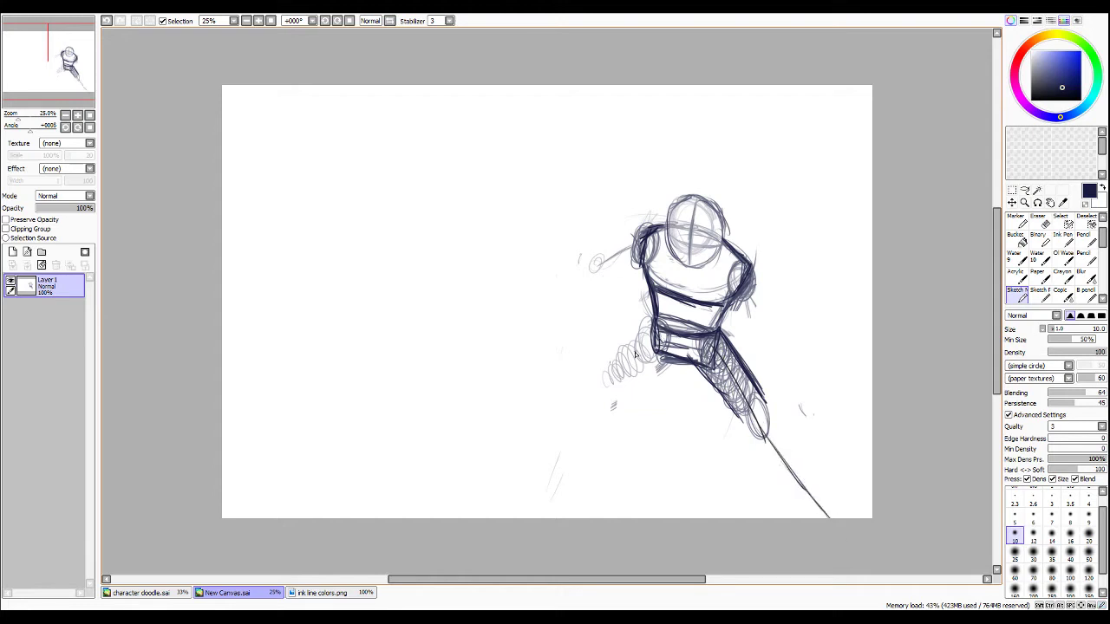
Sketch the left-hand leg as a long diagonal line from the hip down toward the canvas's bottom edge.
mouse_move(653, 340)
mouse_down()
mouse_move(616, 409)
mouse_move(613, 392)
mouse_move(607, 426)
mouse_move(553, 486)
mouse_up()
mouse_move(614, 404)
mouse_down()
mouse_move(564, 481)
mouse_move(602, 428)
mouse_up()
drag(650, 345, 627, 370)
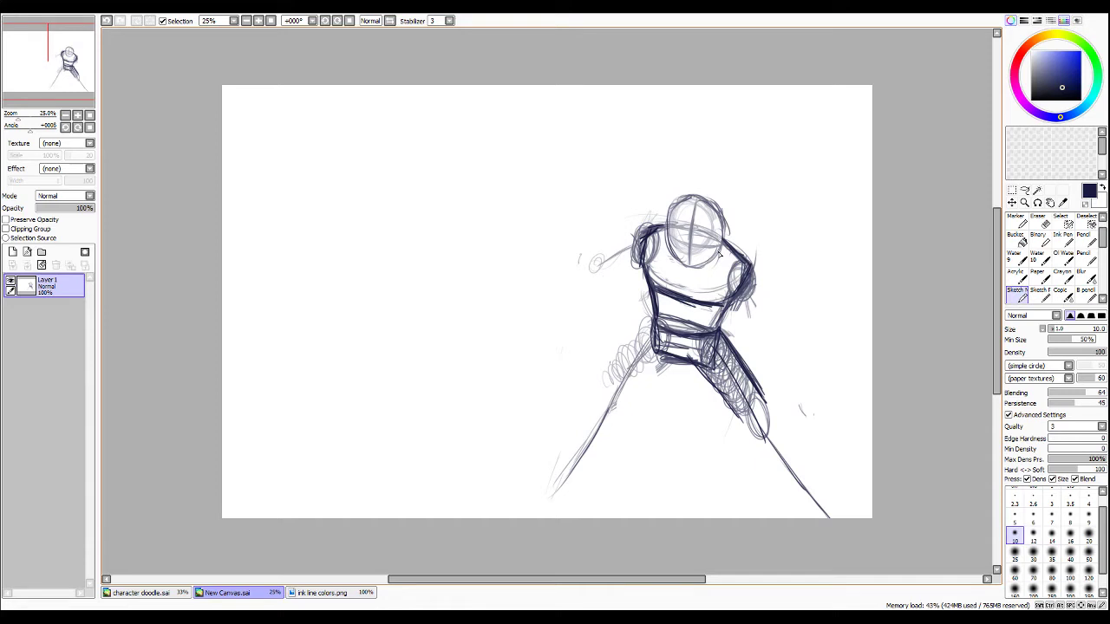
Erase the left-hand leg, and erase the rest of the figure to clear the canvas.
key(e)
mouse_move(650, 332)
mouse_down()
mouse_move(645, 396)
mouse_move(631, 346)
mouse_move(633, 399)
mouse_move(622, 404)
mouse_move(600, 371)
mouse_up()
mouse_move(607, 415)
mouse_down()
mouse_move(537, 515)
mouse_move(675, 365)
mouse_up()
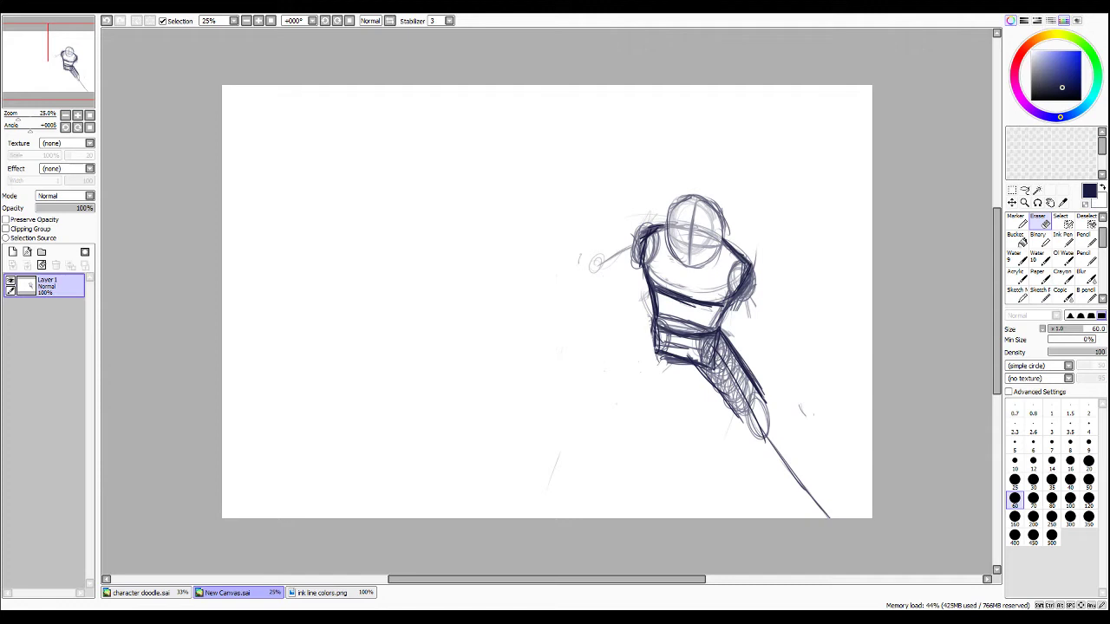
mouse_move(654, 324)
mouse_down()
mouse_move(702, 406)
mouse_move(644, 318)
mouse_move(780, 468)
mouse_move(719, 346)
mouse_move(649, 307)
mouse_move(750, 385)
mouse_move(618, 232)
mouse_move(714, 311)
mouse_move(741, 287)
mouse_move(696, 220)
mouse_move(726, 218)
mouse_move(755, 291)
mouse_move(670, 252)
mouse_move(780, 427)
mouse_move(838, 473)
mouse_move(668, 368)
mouse_move(532, 216)
mouse_move(623, 290)
mouse_move(674, 305)
mouse_move(701, 354)
mouse_up()
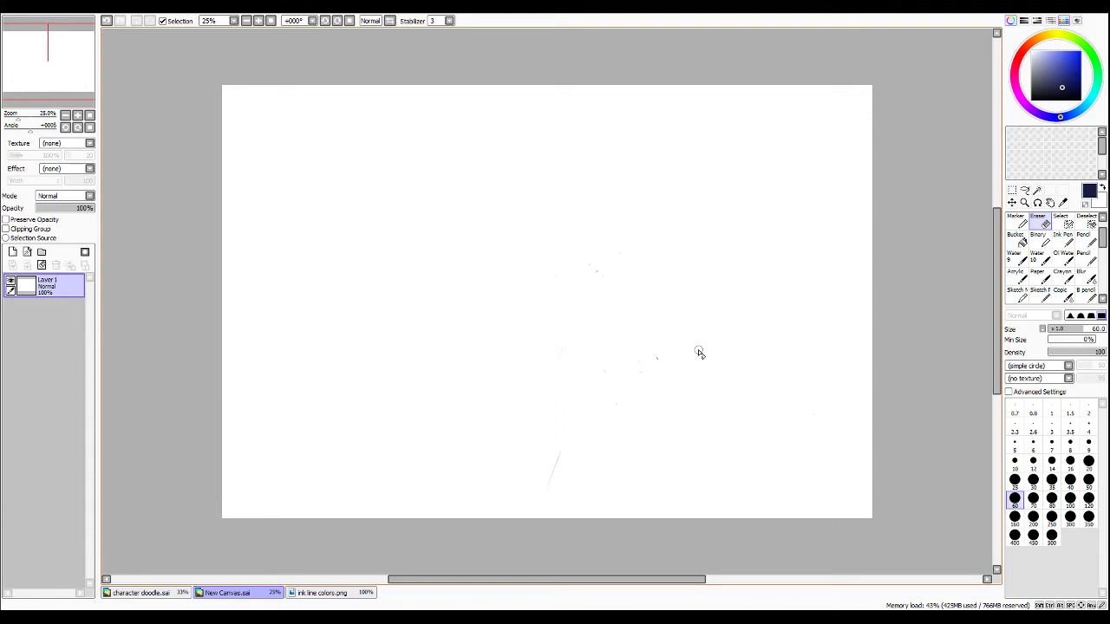
With the Sketch brush, draw a light curved spine line, a hip line and two bent, wide-spread leg lines.
key(n)
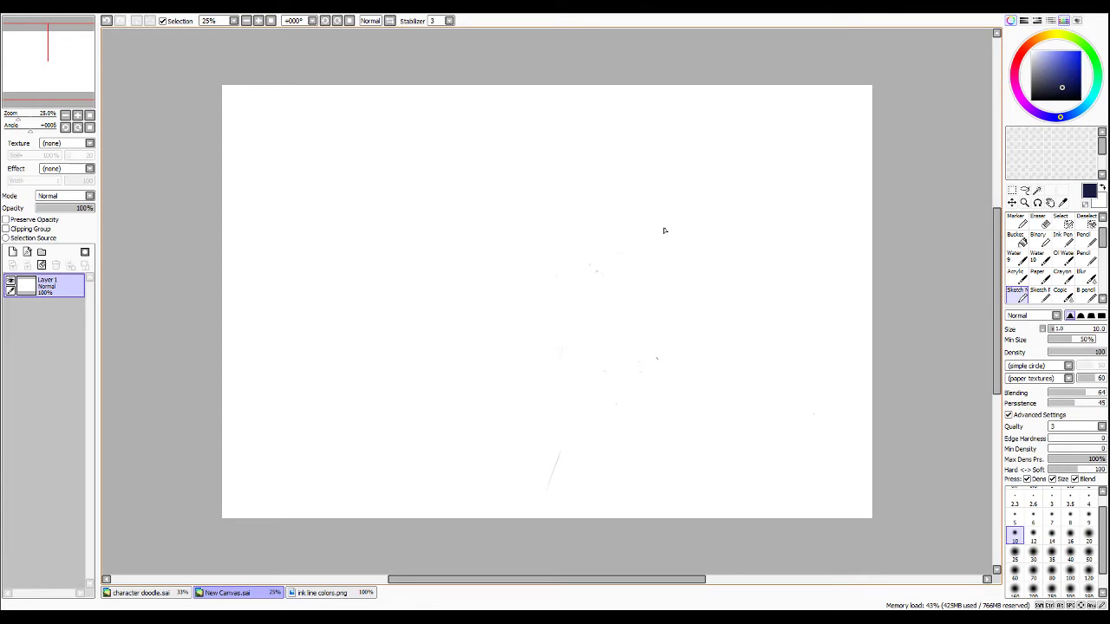
drag(648, 212, 710, 368)
drag(628, 196, 696, 303)
drag(696, 297, 709, 349)
mouse_move(677, 254)
mouse_down()
mouse_move(712, 374)
mouse_move(833, 484)
mouse_up()
mouse_move(668, 365)
mouse_down()
mouse_move(547, 468)
mouse_move(522, 525)
mouse_move(526, 493)
mouse_up()
drag(573, 445, 527, 501)
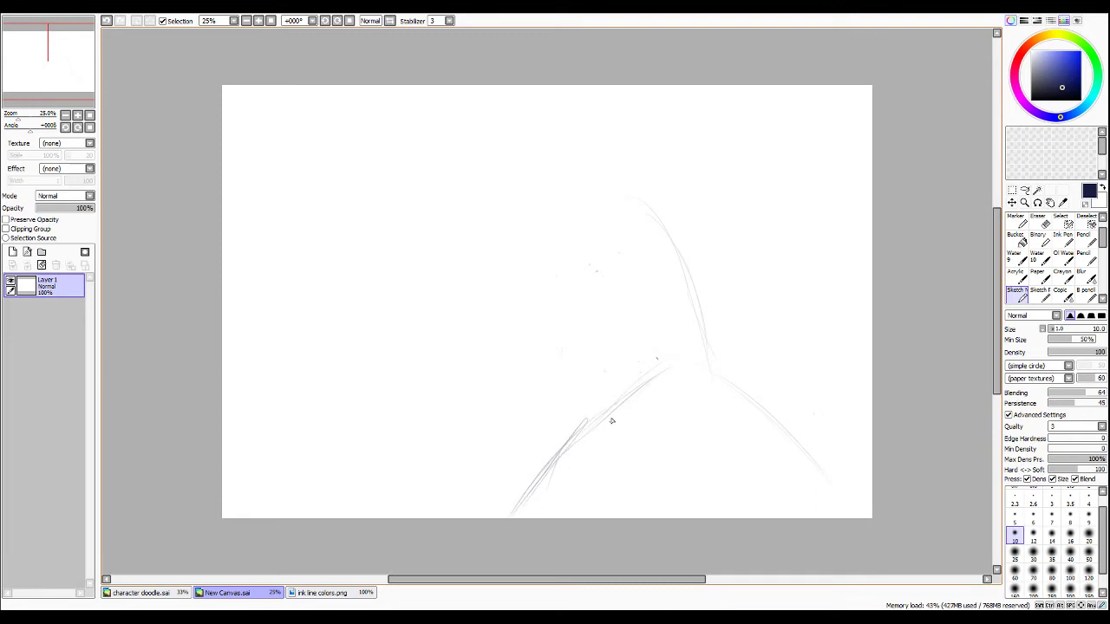
mouse_move(591, 420)
mouse_down()
mouse_move(649, 378)
mouse_move(730, 368)
mouse_move(775, 441)
mouse_up()
mouse_move(740, 370)
mouse_down()
mouse_move(775, 448)
mouse_move(837, 516)
mouse_up()
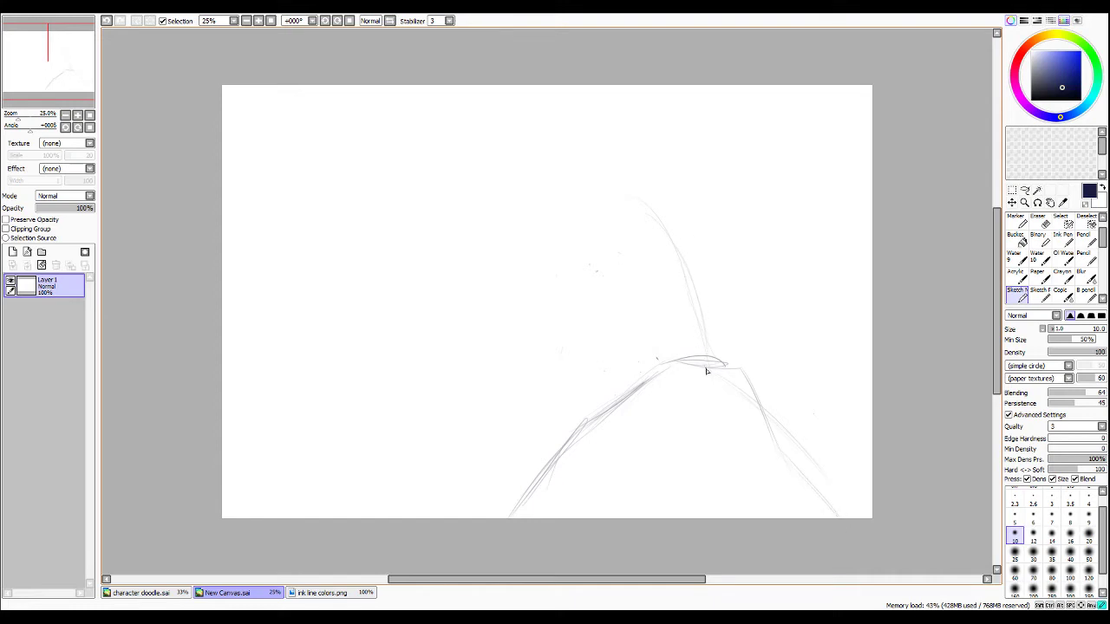
Sketch the head oval over the spine's upper end, the shoulder and chest contours, and a round right-hand shoulder joint.
mouse_move(664, 253)
mouse_down()
mouse_move(699, 320)
mouse_move(669, 241)
mouse_move(647, 217)
mouse_move(629, 235)
mouse_move(650, 271)
mouse_move(681, 253)
mouse_up()
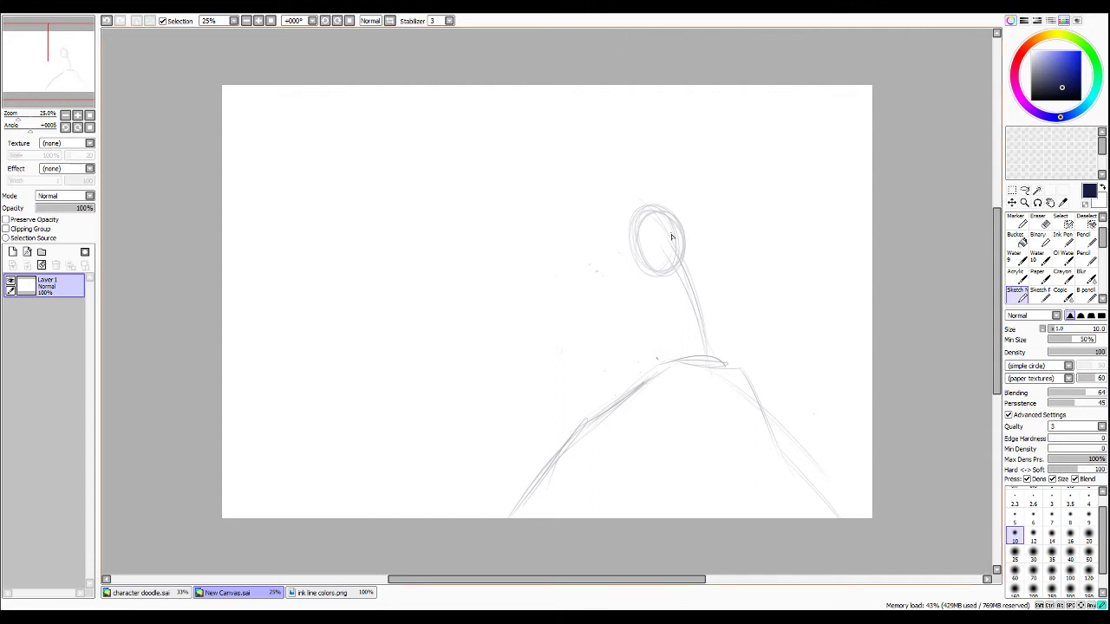
drag(688, 239, 743, 265)
mouse_move(629, 247)
mouse_down()
mouse_move(655, 300)
mouse_move(723, 305)
mouse_up()
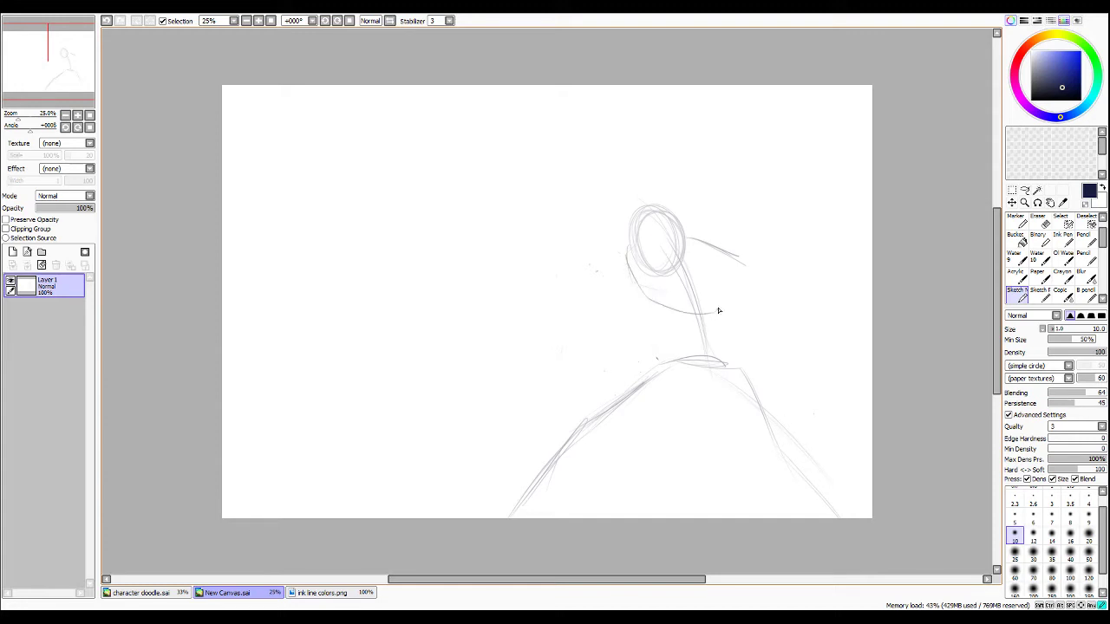
mouse_move(655, 300)
mouse_down()
mouse_move(738, 310)
mouse_move(742, 255)
mouse_move(718, 247)
mouse_move(735, 256)
mouse_up()
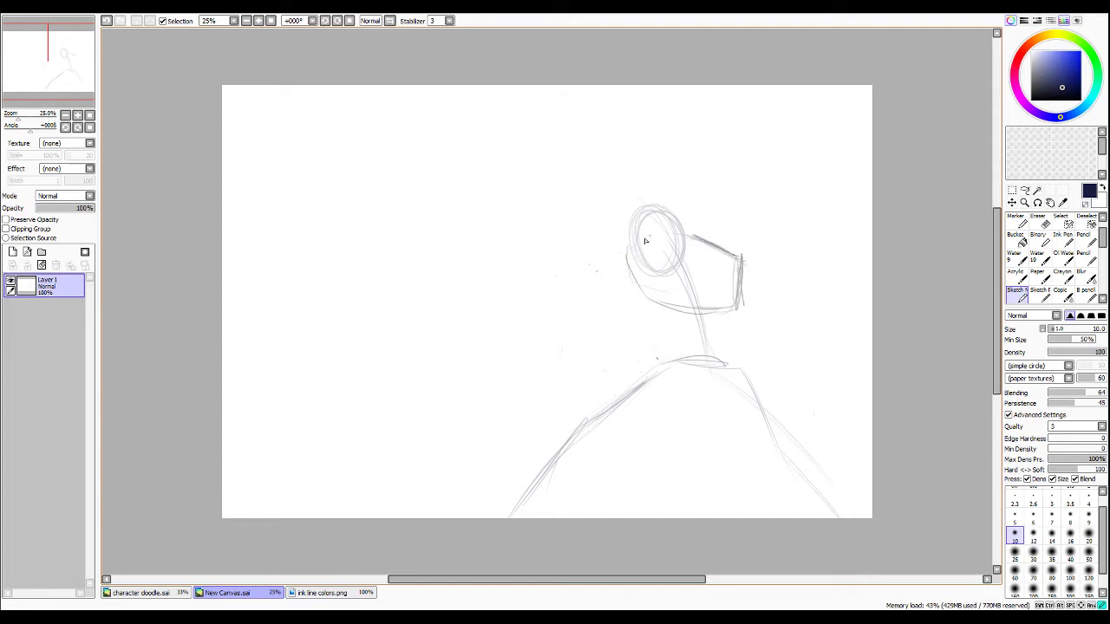
mouse_move(672, 269)
mouse_down()
mouse_move(664, 202)
mouse_move(685, 242)
mouse_move(680, 217)
mouse_move(661, 252)
mouse_move(635, 262)
mouse_up()
mouse_move(646, 212)
mouse_down()
mouse_move(644, 274)
mouse_move(675, 266)
mouse_move(686, 236)
mouse_move(691, 250)
mouse_move(660, 224)
mouse_move(748, 264)
mouse_move(721, 262)
mouse_move(725, 289)
mouse_move(752, 260)
mouse_up()
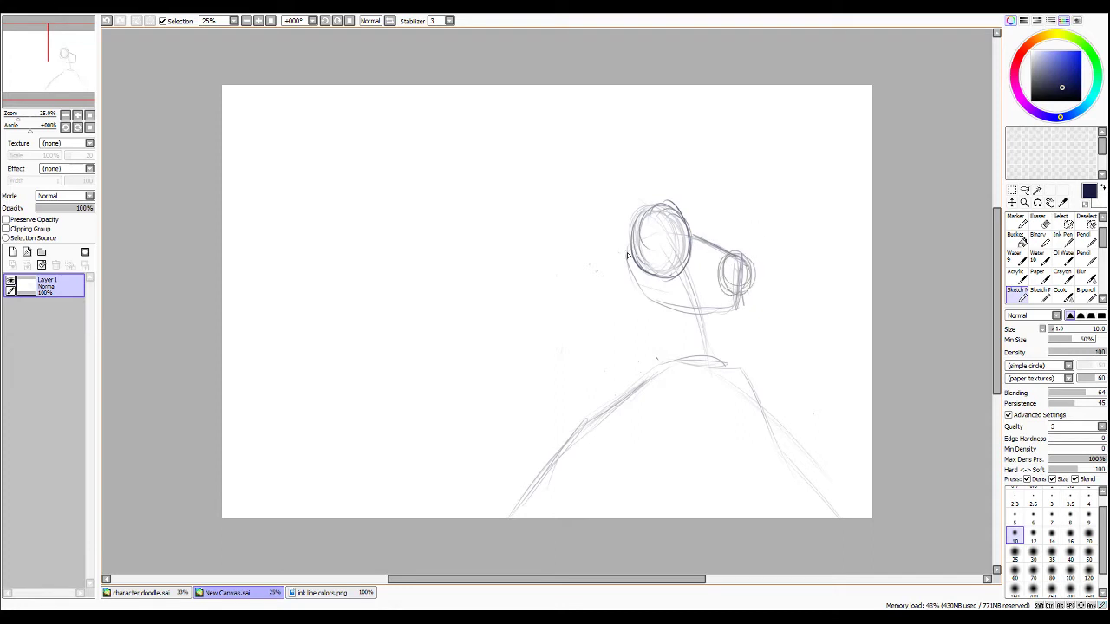
Add the left-hand shoulder circle, waist sides and pelvis curve, and darken the chest outline.
mouse_move(626, 254)
mouse_down()
mouse_move(627, 281)
mouse_move(632, 241)
mouse_move(623, 249)
mouse_move(656, 235)
mouse_move(682, 286)
mouse_move(643, 293)
mouse_move(671, 350)
mouse_move(745, 359)
mouse_up()
drag(741, 298, 743, 359)
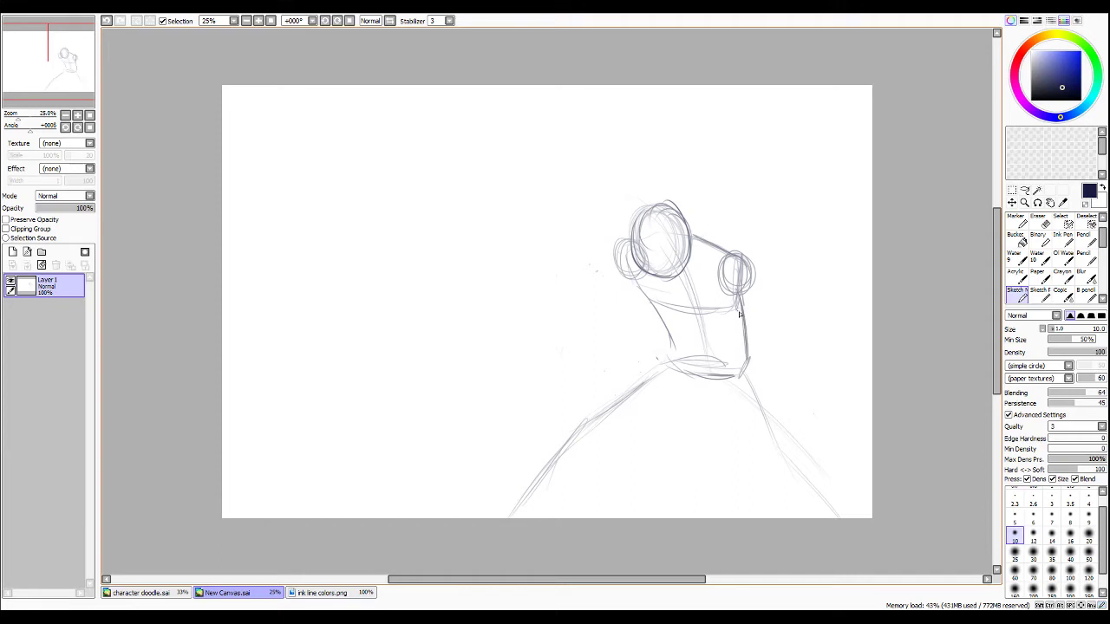
mouse_move(704, 314)
mouse_down()
mouse_move(642, 306)
mouse_move(621, 246)
mouse_up()
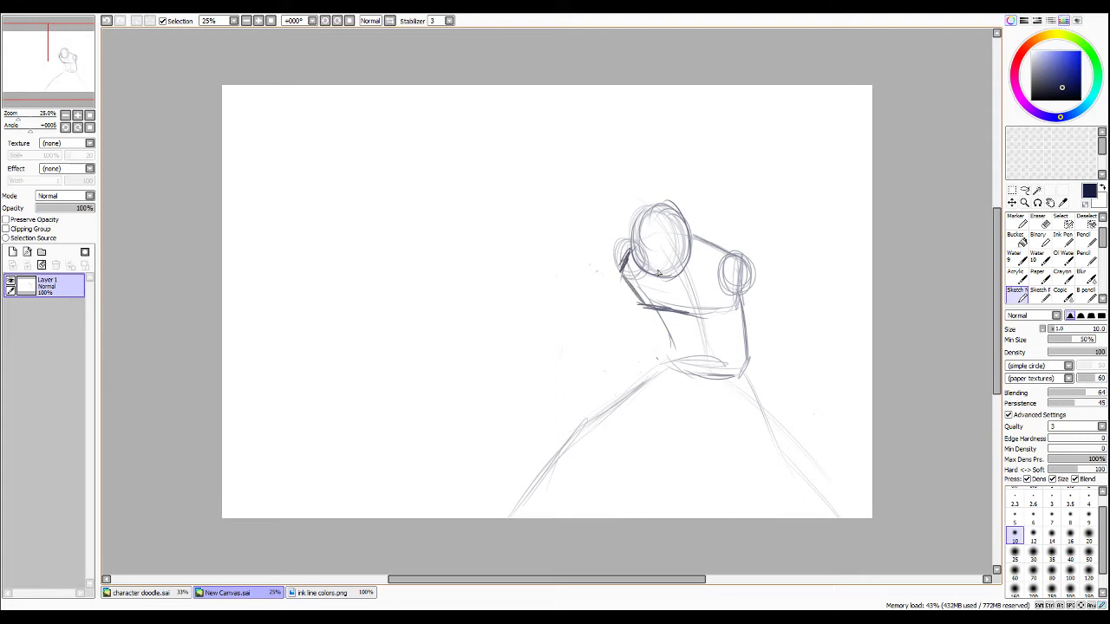
drag(646, 308, 716, 317)
drag(745, 264, 746, 322)
mouse_move(745, 318)
mouse_down()
mouse_move(738, 260)
mouse_move(699, 240)
mouse_move(713, 247)
mouse_up()
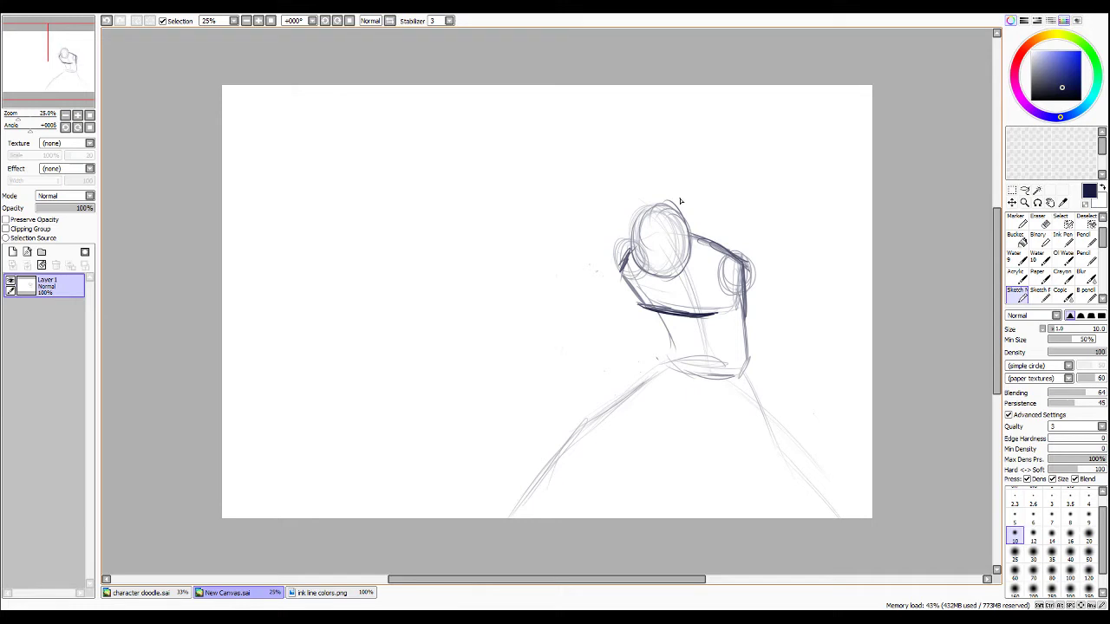
Darken the abdomen sides, draw curved waist lines, and outline the pelvis beneath them.
mouse_move(662, 317)
mouse_down()
mouse_move(671, 351)
mouse_move(747, 340)
mouse_up()
drag(742, 277, 748, 339)
mouse_move(739, 257)
mouse_down()
mouse_move(749, 335)
mouse_move(742, 276)
mouse_move(724, 277)
mouse_up()
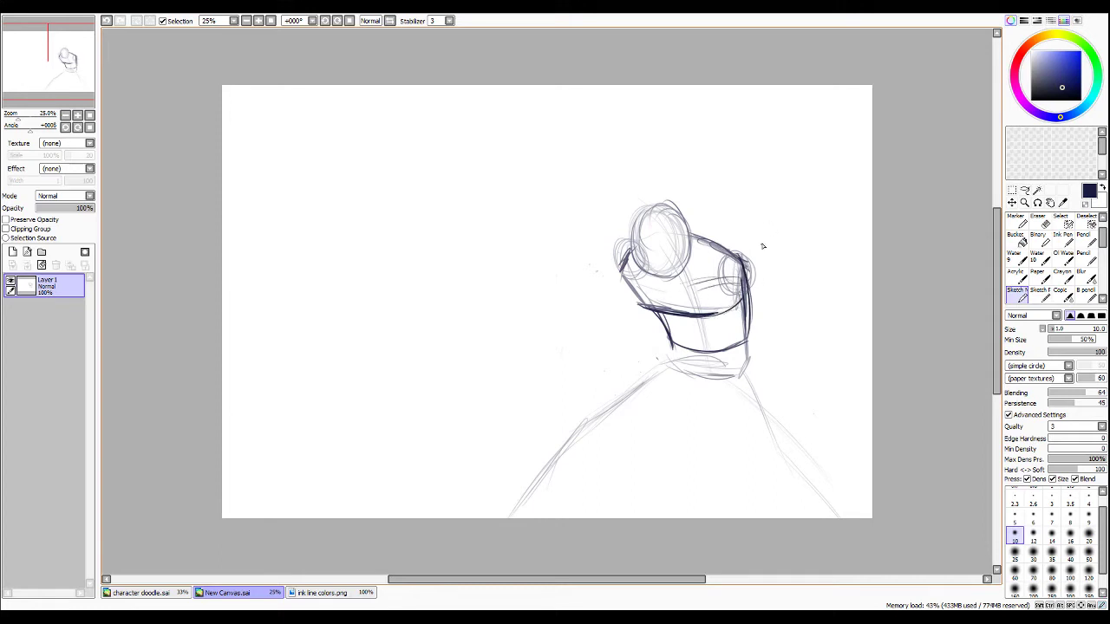
mouse_move(616, 275)
mouse_down()
mouse_move(673, 350)
mouse_move(652, 317)
mouse_move(706, 351)
mouse_move(754, 341)
mouse_up()
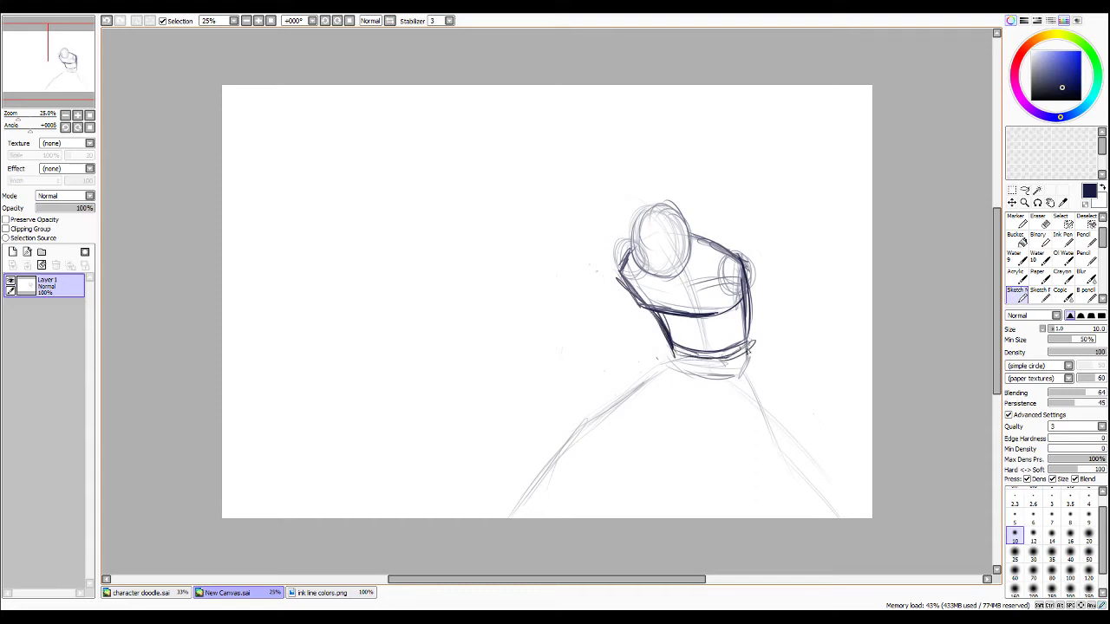
drag(753, 298, 751, 341)
mouse_move(747, 290)
mouse_down()
mouse_move(753, 371)
mouse_move(732, 387)
mouse_up()
mouse_move(672, 347)
mouse_down()
mouse_move(681, 379)
mouse_move(729, 376)
mouse_move(712, 376)
mouse_move(785, 442)
mouse_up()
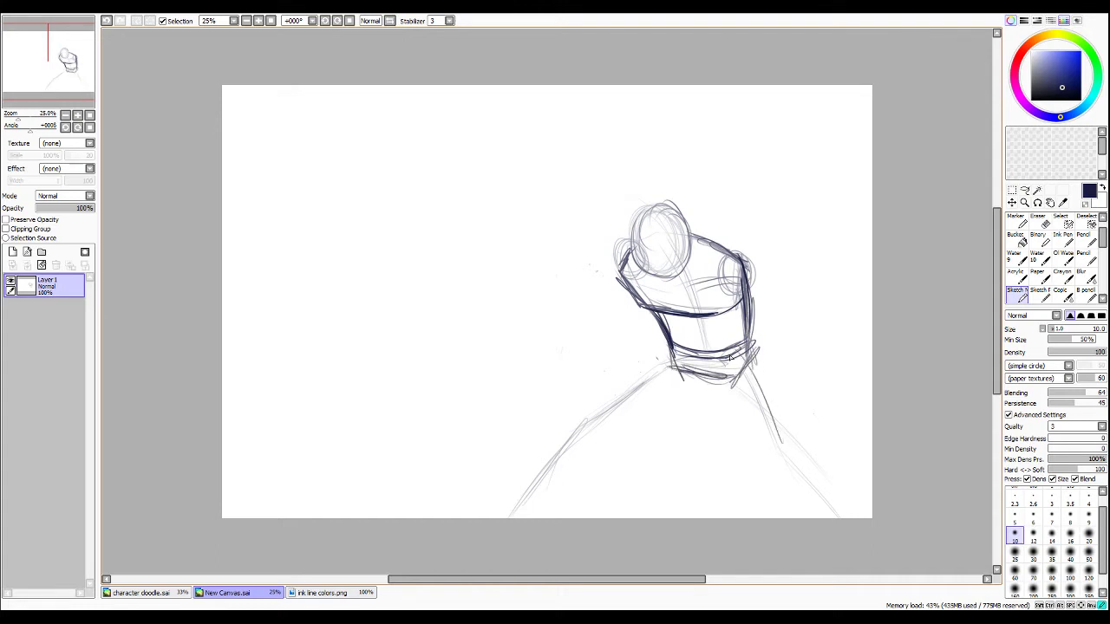
Redraw both legs with darker strokes from the hips, adding a knee oval on the left-hand leg.
drag(761, 388, 798, 458)
drag(774, 409, 794, 444)
mouse_move(672, 359)
mouse_down()
mouse_move(611, 415)
mouse_move(669, 362)
mouse_move(618, 401)
mouse_move(598, 422)
mouse_up()
drag(621, 387, 538, 517)
drag(611, 406, 530, 518)
drag(589, 430, 546, 497)
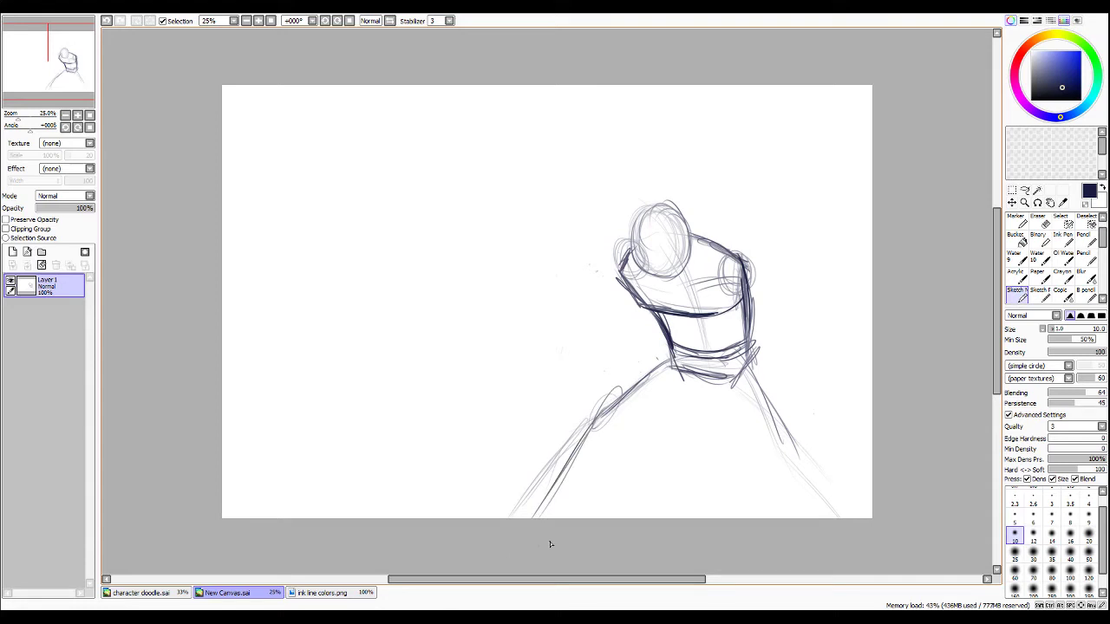
Erase the left-hand leg and the rest of this figure from the canvas.
key(e)
mouse_move(586, 423)
mouse_down()
mouse_move(550, 474)
mouse_move(567, 443)
mouse_move(586, 451)
mouse_move(547, 492)
mouse_move(600, 377)
mouse_move(597, 451)
mouse_move(615, 401)
mouse_move(615, 333)
mouse_move(663, 415)
mouse_move(655, 327)
mouse_up()
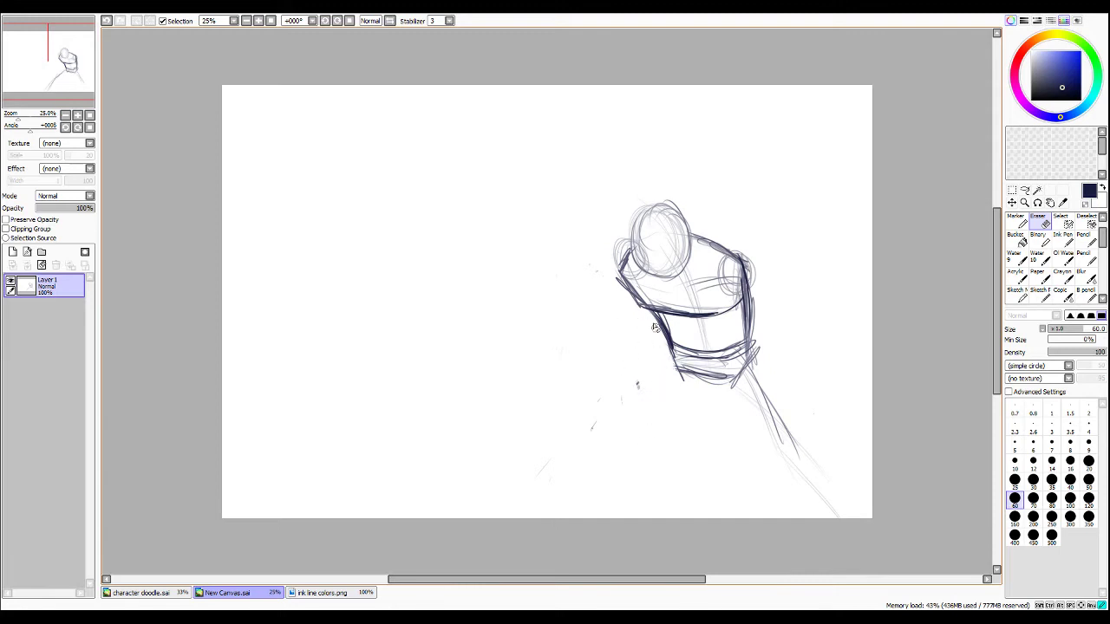
mouse_move(621, 269)
mouse_down()
mouse_move(671, 365)
mouse_move(628, 291)
mouse_move(621, 233)
mouse_move(635, 211)
mouse_move(747, 346)
mouse_move(676, 226)
mouse_move(724, 260)
mouse_move(705, 226)
mouse_move(770, 304)
mouse_move(775, 441)
mouse_move(808, 446)
mouse_move(794, 443)
mouse_up()
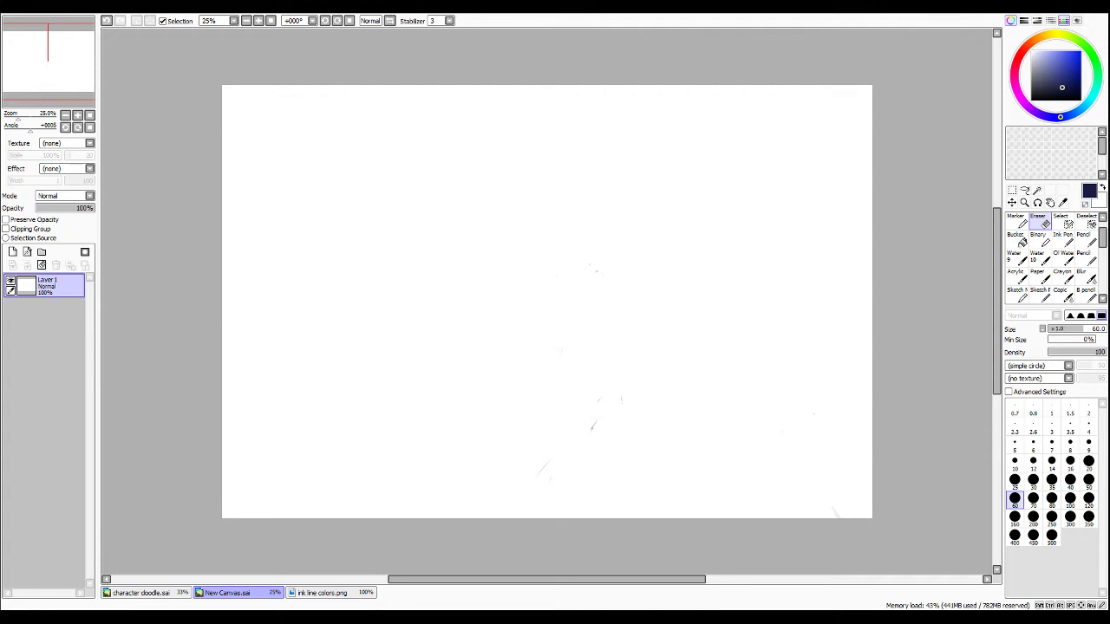
With the Sketch brush, draw a new head oval with a rounded shoulder and chest shape beneath it.
click(1017, 295)
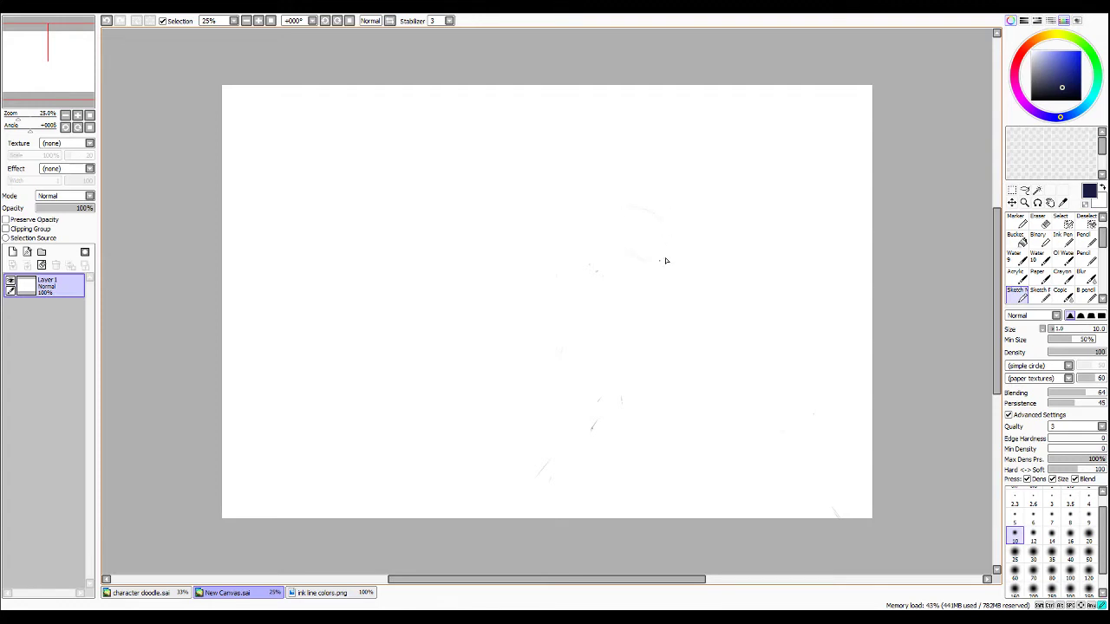
drag(620, 255, 619, 238)
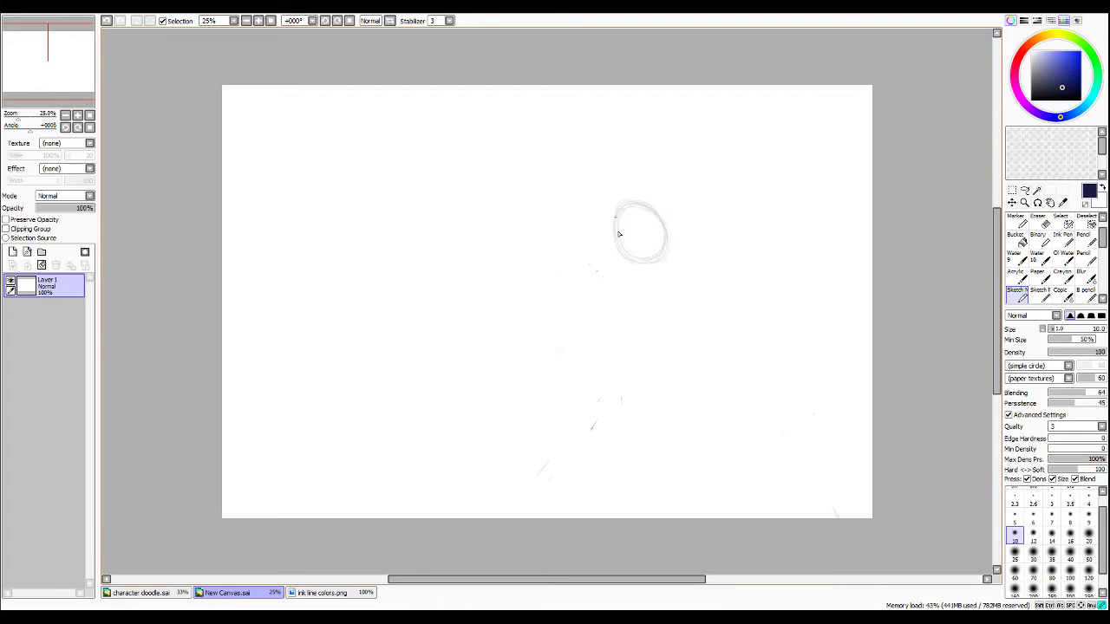
drag(655, 242, 701, 290)
mouse_move(639, 257)
mouse_down()
mouse_move(628, 200)
mouse_move(653, 186)
mouse_move(651, 204)
mouse_move(632, 188)
mouse_move(634, 250)
mouse_move(632, 198)
mouse_move(618, 205)
mouse_move(613, 246)
mouse_move(648, 170)
mouse_up()
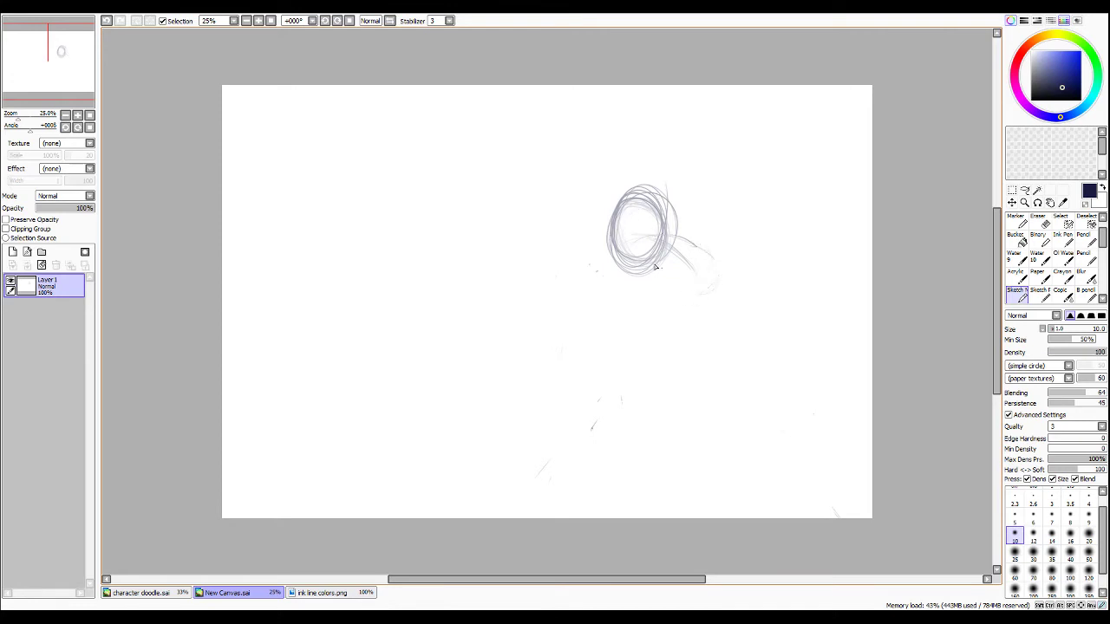
mouse_move(638, 278)
mouse_down()
mouse_move(674, 289)
mouse_move(619, 288)
mouse_move(691, 297)
mouse_move(672, 296)
mouse_move(700, 278)
mouse_up()
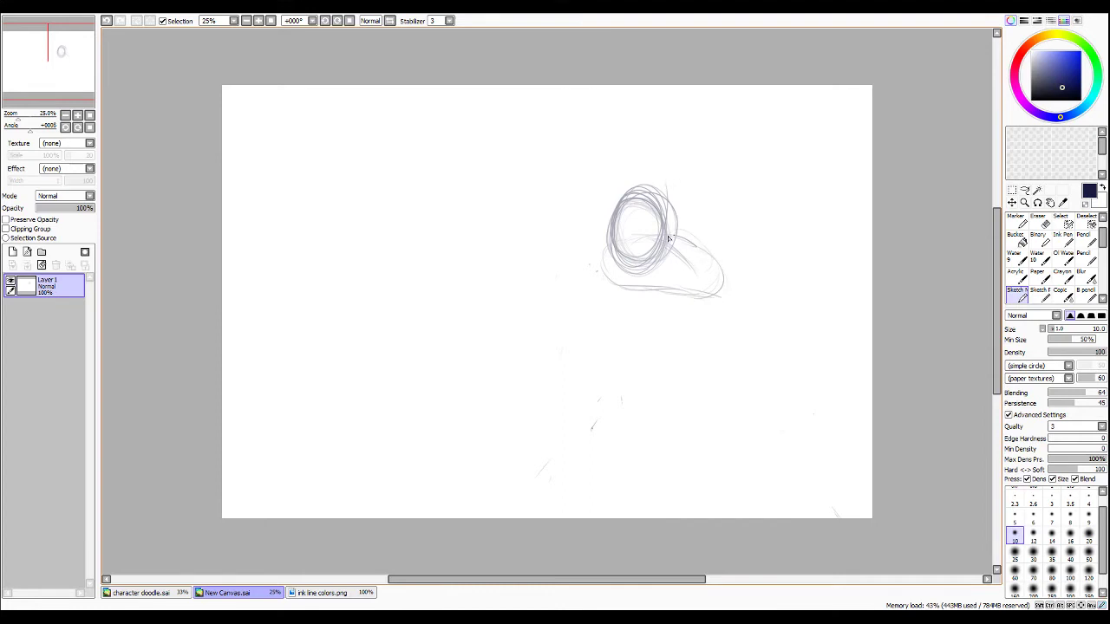
Sketch the tapering torso below the chest with a curved centre line, angled sides and a bottom edge.
mouse_move(668, 237)
mouse_down()
mouse_move(644, 251)
mouse_move(691, 295)
mouse_move(687, 286)
mouse_move(662, 270)
mouse_move(713, 352)
mouse_up()
drag(596, 267, 654, 343)
drag(606, 278, 654, 345)
mouse_move(604, 276)
mouse_down()
mouse_move(661, 347)
mouse_move(657, 336)
mouse_move(713, 349)
mouse_up()
drag(672, 349, 727, 350)
drag(713, 267, 730, 347)
drag(706, 243, 743, 348)
drag(722, 283, 736, 348)
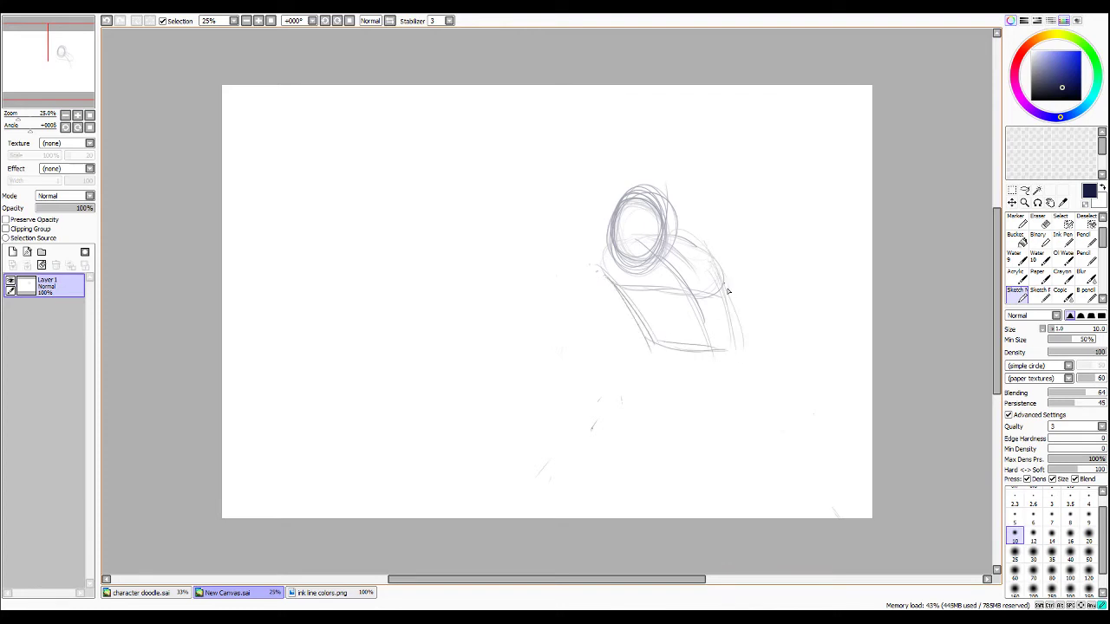
Add a line across the shoulders and a right-hand shoulder oval, and reinforce the torso's side and bottom contours.
drag(695, 244, 742, 356)
mouse_move(739, 312)
mouse_down()
mouse_move(704, 255)
mouse_move(688, 290)
mouse_up()
mouse_move(712, 253)
mouse_down()
mouse_move(690, 288)
mouse_move(711, 259)
mouse_move(638, 234)
mouse_move(721, 260)
mouse_move(714, 298)
mouse_move(604, 293)
mouse_move(596, 243)
mouse_up()
mouse_move(598, 241)
mouse_down()
mouse_move(593, 280)
mouse_move(654, 241)
mouse_up()
mouse_move(712, 279)
mouse_down()
mouse_move(728, 282)
mouse_move(704, 275)
mouse_move(724, 356)
mouse_up()
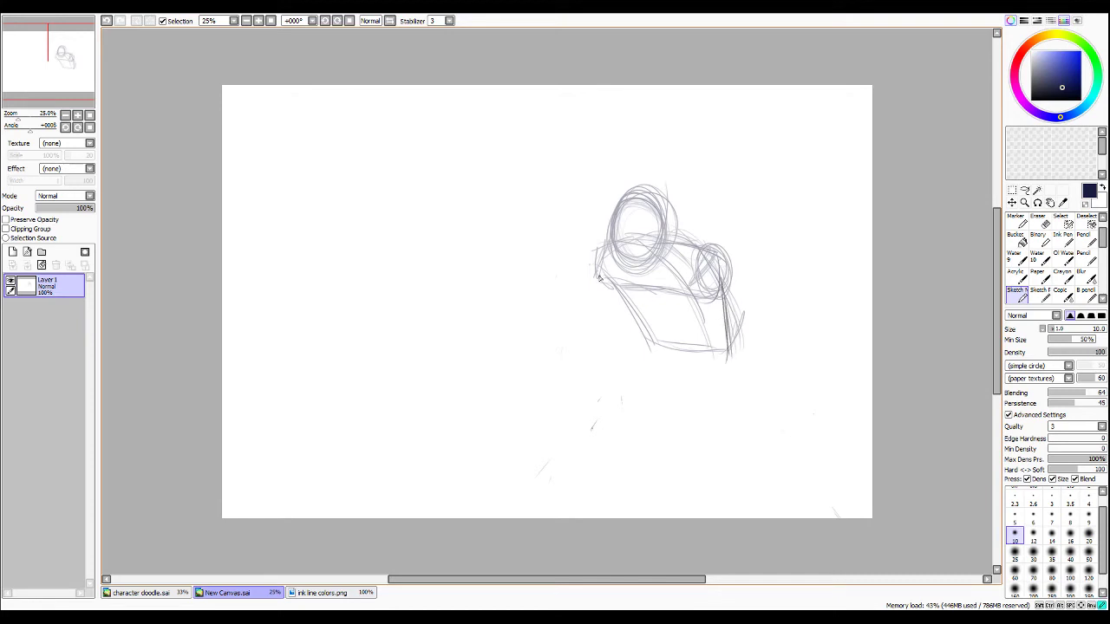
mouse_move(617, 285)
mouse_down()
mouse_move(652, 350)
mouse_move(733, 352)
mouse_up()
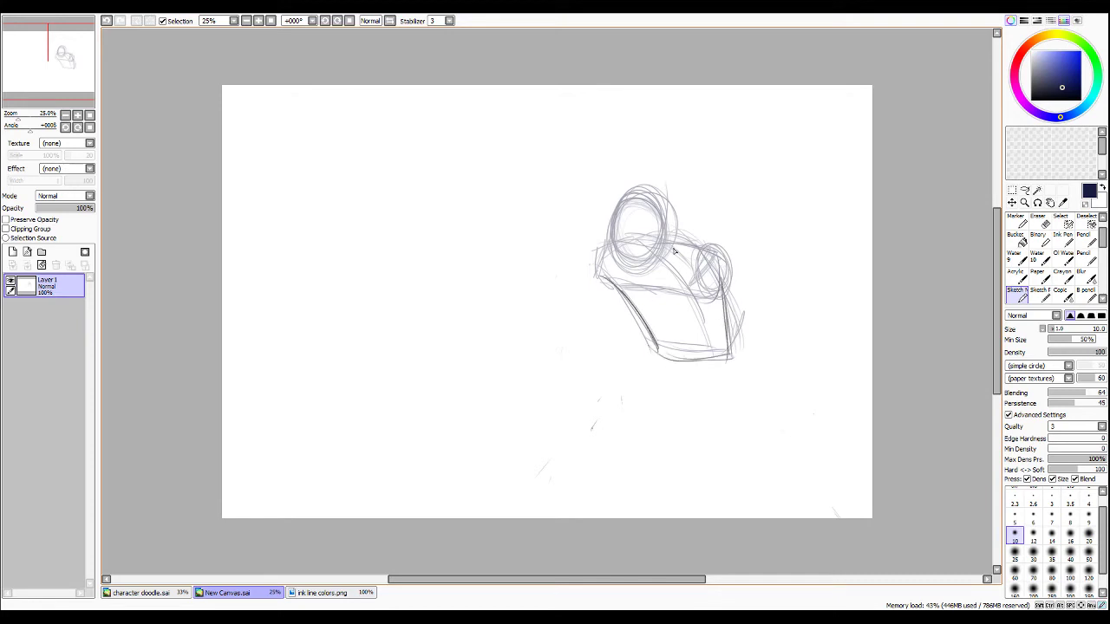
Erase the upper part of the head oval and redraw the head as a rounder, lower circle.
key(e)
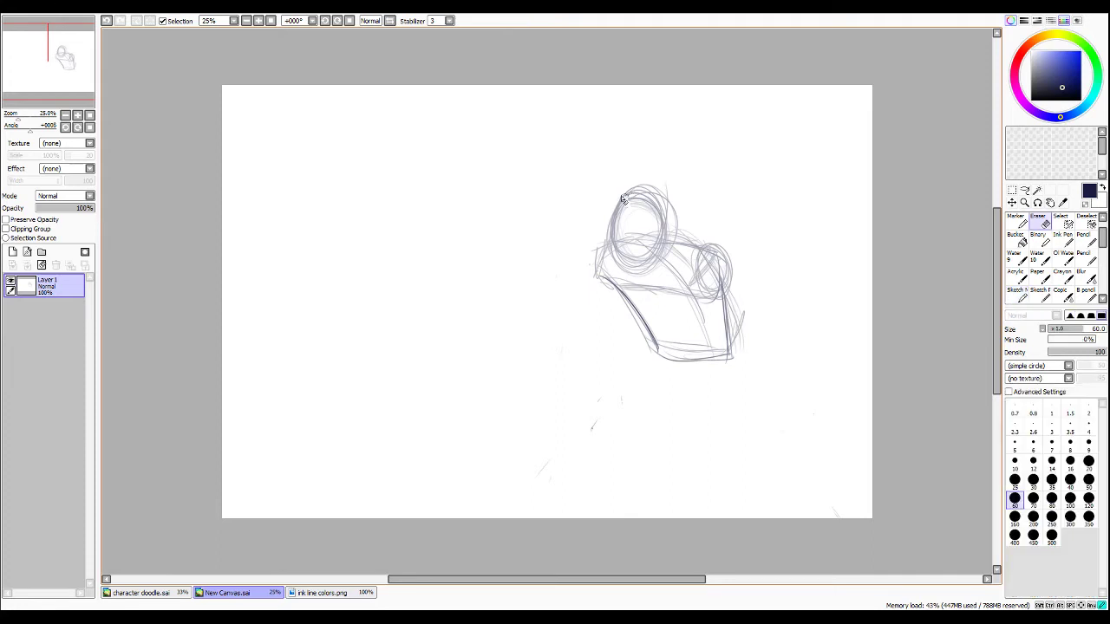
mouse_move(631, 194)
mouse_down()
mouse_move(617, 227)
mouse_move(648, 187)
mouse_move(664, 220)
mouse_move(644, 201)
mouse_move(610, 242)
mouse_up()
key(n)
mouse_move(633, 211)
mouse_down()
mouse_move(609, 234)
mouse_move(608, 259)
mouse_up()
mouse_move(645, 213)
mouse_down()
mouse_move(607, 260)
mouse_move(627, 286)
mouse_move(653, 284)
mouse_up()
drag(628, 286, 678, 254)
mouse_move(650, 285)
mouse_down()
mouse_move(680, 248)
mouse_move(676, 235)
mouse_up()
mouse_move(678, 265)
mouse_down()
mouse_move(654, 210)
mouse_move(678, 262)
mouse_up()
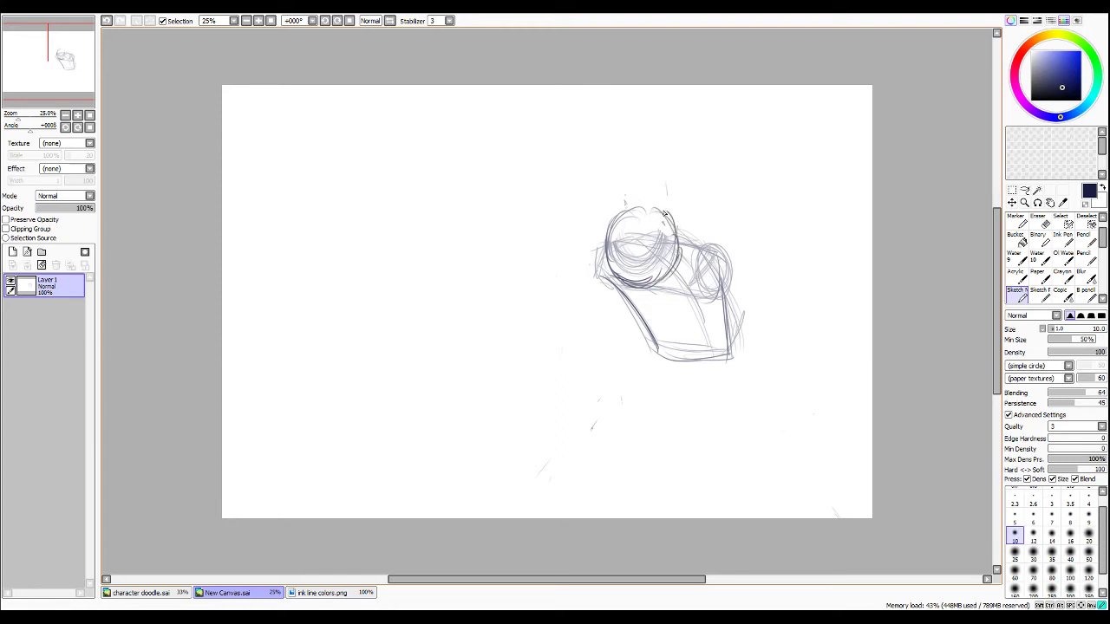
mouse_move(644, 204)
mouse_down()
mouse_move(678, 241)
mouse_move(626, 217)
mouse_move(675, 228)
mouse_up()
drag(673, 236, 677, 262)
drag(646, 207, 680, 239)
Darken the left-hand shoulder edge and the torso's left-hand contour down to the waist.
drag(597, 250, 604, 293)
drag(598, 278, 641, 322)
drag(598, 280, 659, 360)
drag(640, 323, 651, 361)
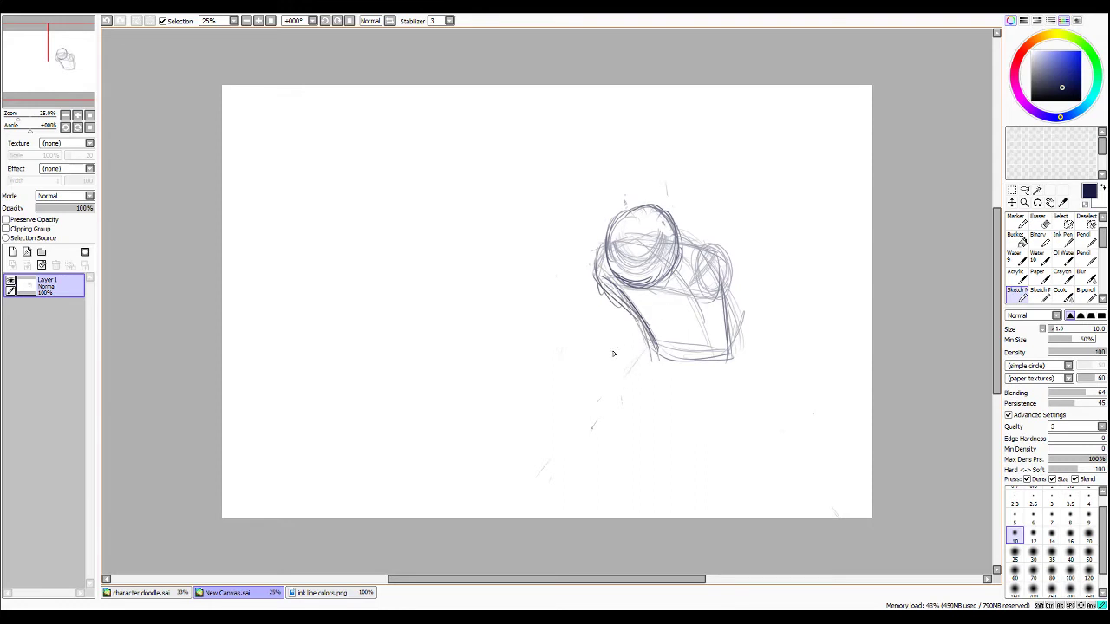
Sketch the pelvis below the waist and two spread legs, bending each at the knee and reinforcing their lines.
drag(639, 350, 559, 452)
mouse_move(730, 357)
mouse_down()
mouse_move(738, 387)
mouse_move(673, 388)
mouse_up()
mouse_move(641, 329)
mouse_down()
mouse_move(649, 381)
mouse_move(718, 390)
mouse_move(782, 473)
mouse_move(836, 490)
mouse_up()
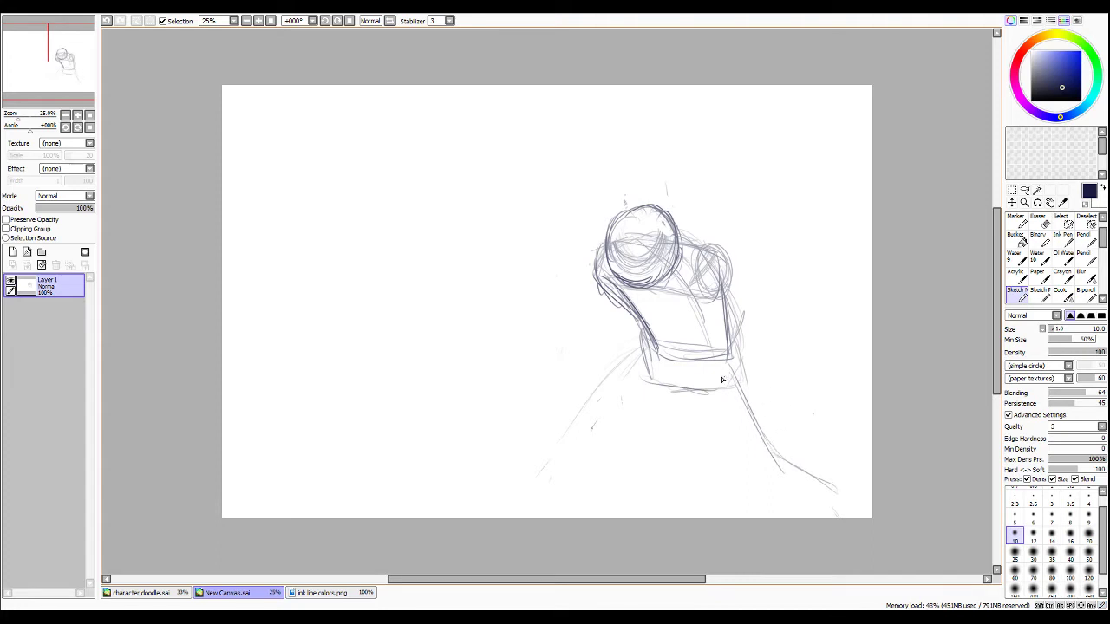
drag(639, 357, 544, 432)
mouse_move(622, 380)
mouse_down()
mouse_move(559, 420)
mouse_move(496, 511)
mouse_up()
drag(548, 433, 488, 513)
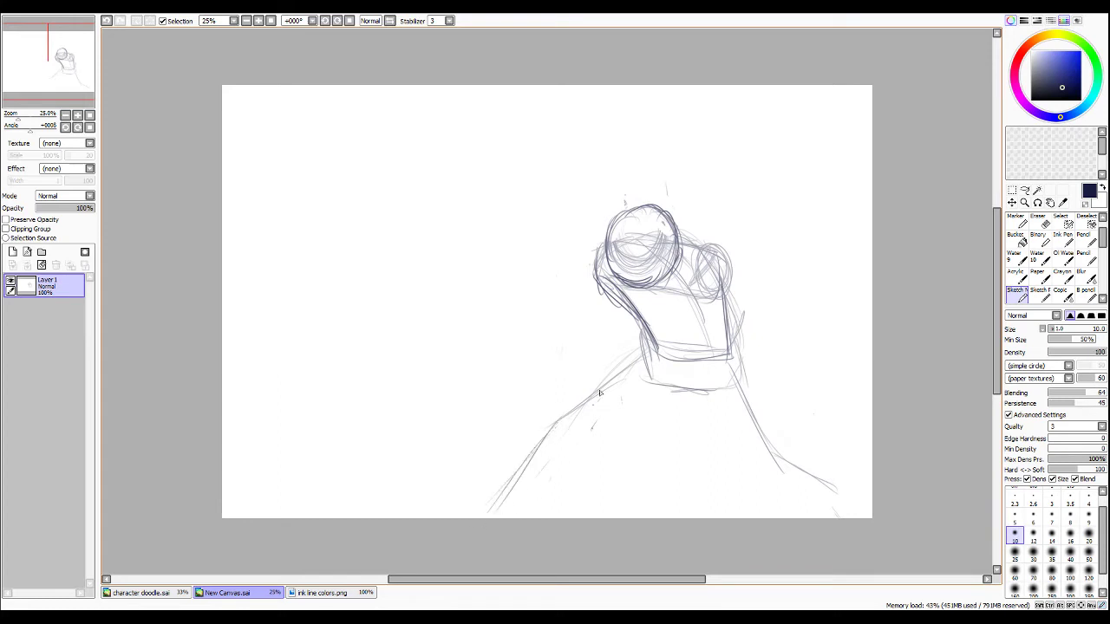
drag(728, 376, 774, 466)
drag(771, 460, 835, 519)
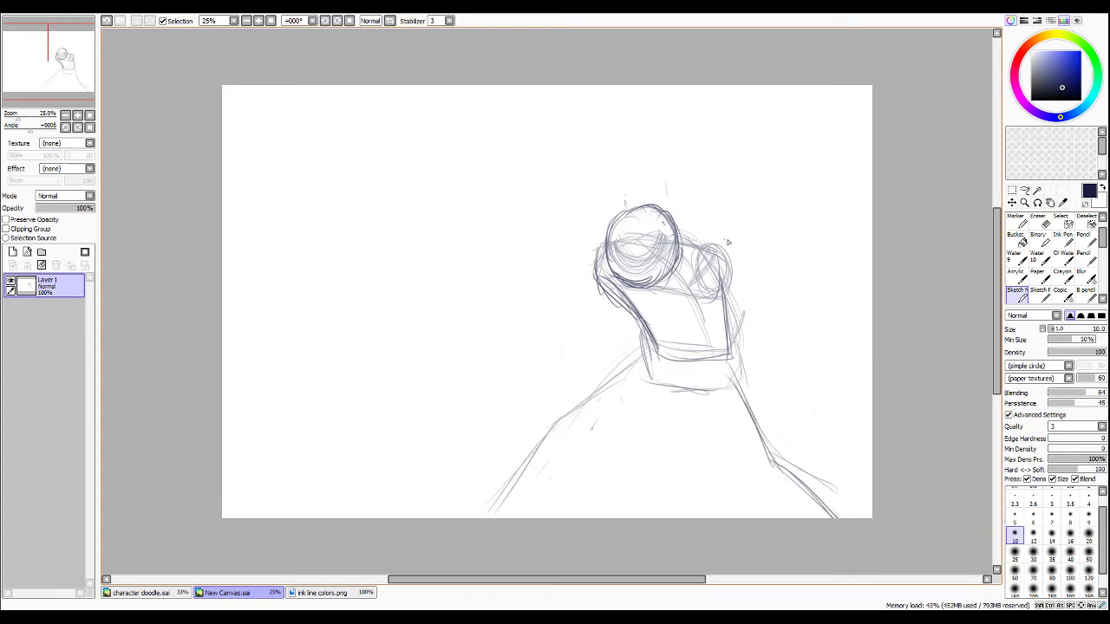
Sketch a right-hand arm line with an elbow oval and light strokes for the left-hand upper arm.
mouse_move(739, 297)
mouse_down()
mouse_move(782, 355)
mouse_move(777, 329)
mouse_move(820, 418)
mouse_up()
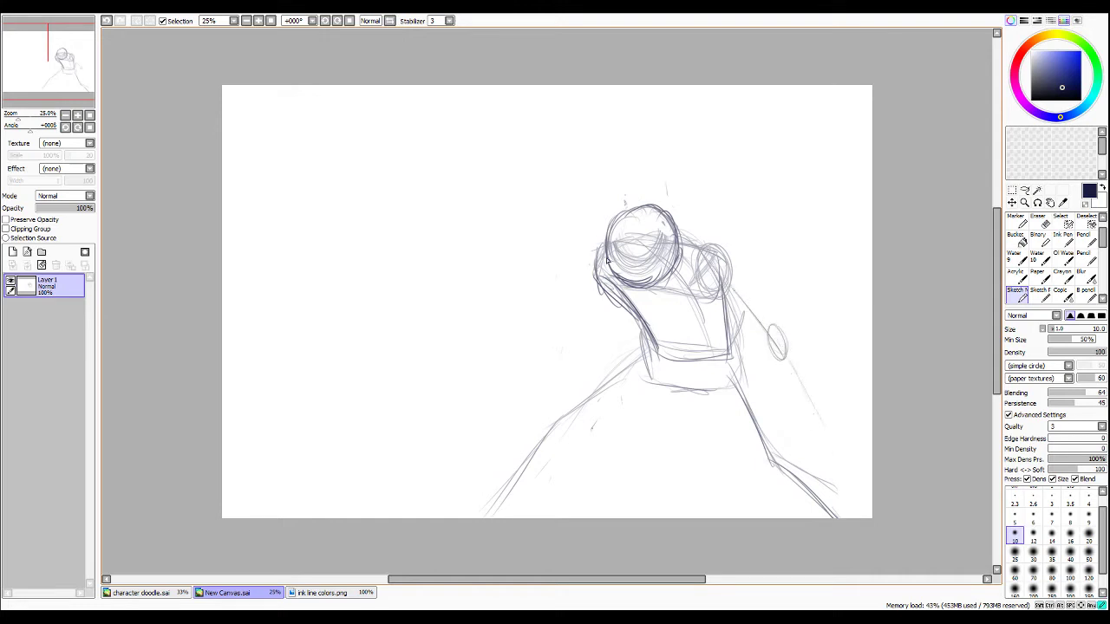
mouse_move(596, 264)
mouse_down()
mouse_move(623, 274)
mouse_move(599, 282)
mouse_move(606, 271)
mouse_move(566, 304)
mouse_move(584, 279)
mouse_up()
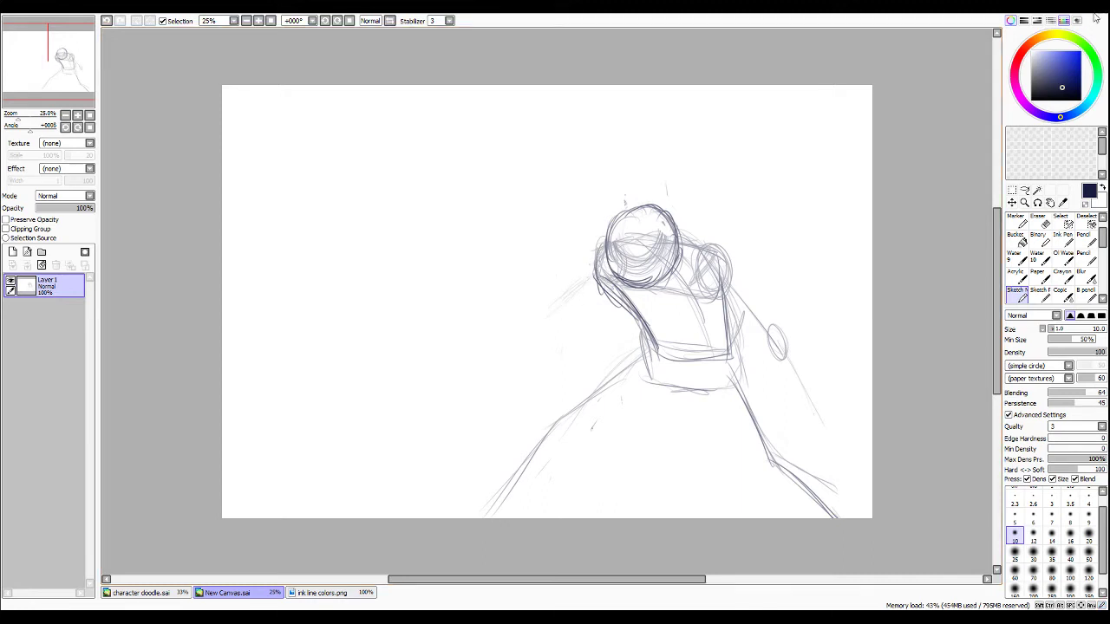
Close the current figure sketch and create a new blank canvas.
click(555, 323)
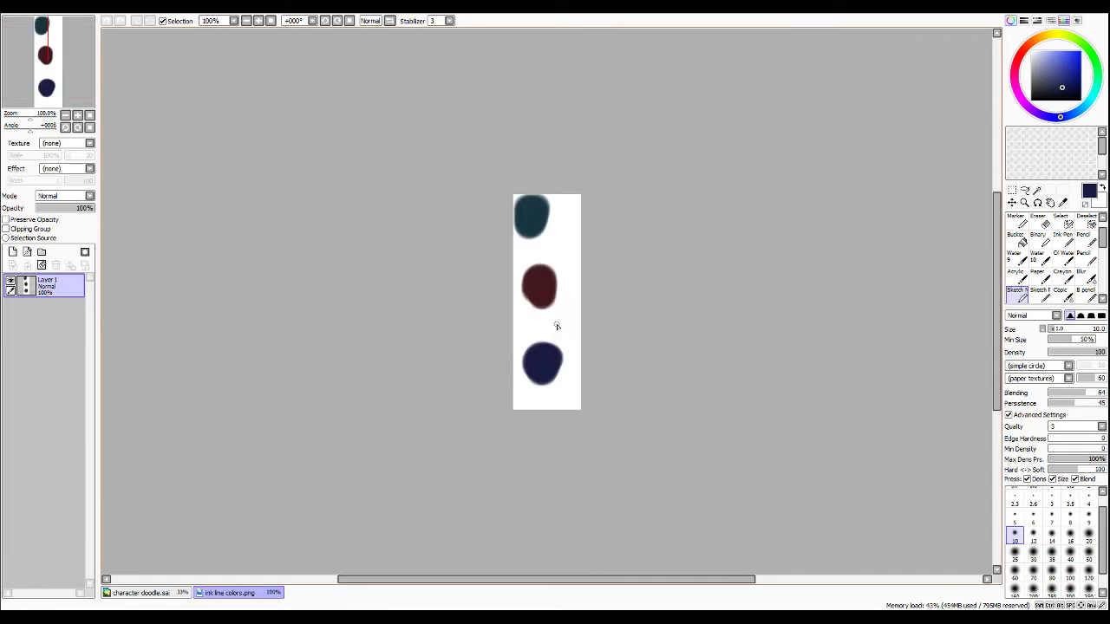
click(38, 29)
click(229, 215)
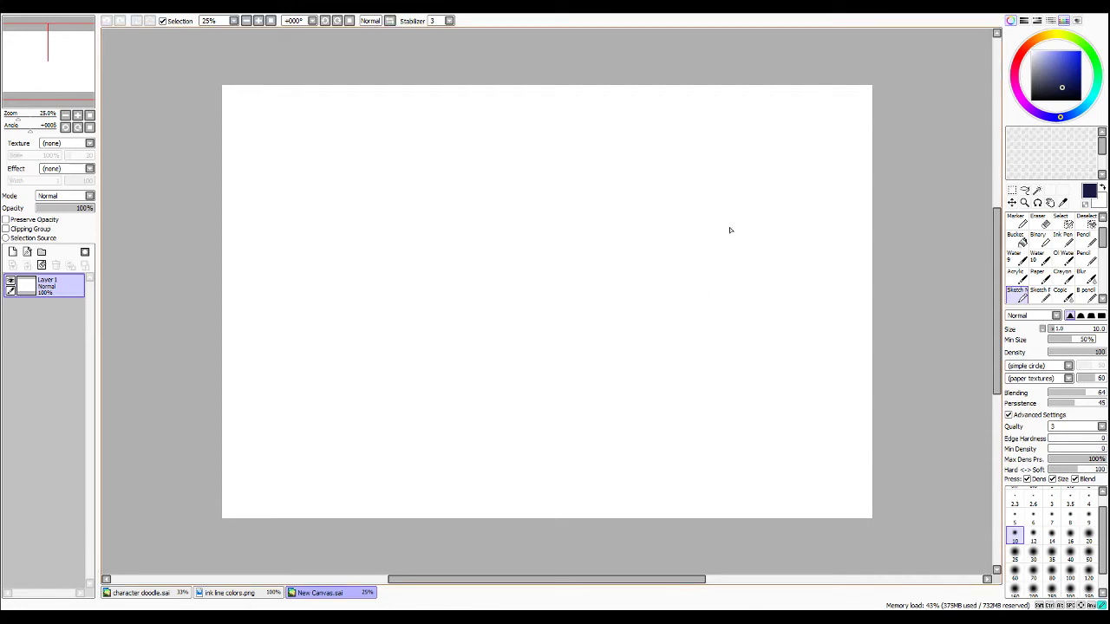
Rough in the chest with curved upper, middle and centre lines, then add its right-hand side and lower edge.
mouse_move(728, 225)
mouse_down()
mouse_move(685, 248)
mouse_move(679, 286)
mouse_up()
mouse_move(715, 247)
mouse_down()
mouse_move(651, 283)
mouse_move(646, 347)
mouse_up()
mouse_move(656, 288)
mouse_down()
mouse_move(704, 256)
mouse_move(712, 234)
mouse_move(730, 240)
mouse_move(676, 243)
mouse_move(725, 243)
mouse_move(646, 284)
mouse_move(671, 287)
mouse_move(702, 267)
mouse_move(700, 228)
mouse_move(711, 242)
mouse_move(700, 210)
mouse_move(635, 205)
mouse_move(737, 209)
mouse_move(694, 201)
mouse_move(708, 201)
mouse_move(757, 217)
mouse_up()
mouse_move(698, 251)
mouse_down()
mouse_move(729, 253)
mouse_move(709, 250)
mouse_move(757, 255)
mouse_up()
mouse_move(716, 252)
mouse_down()
mouse_move(742, 250)
mouse_move(744, 195)
mouse_move(756, 249)
mouse_up()
drag(746, 194, 769, 250)
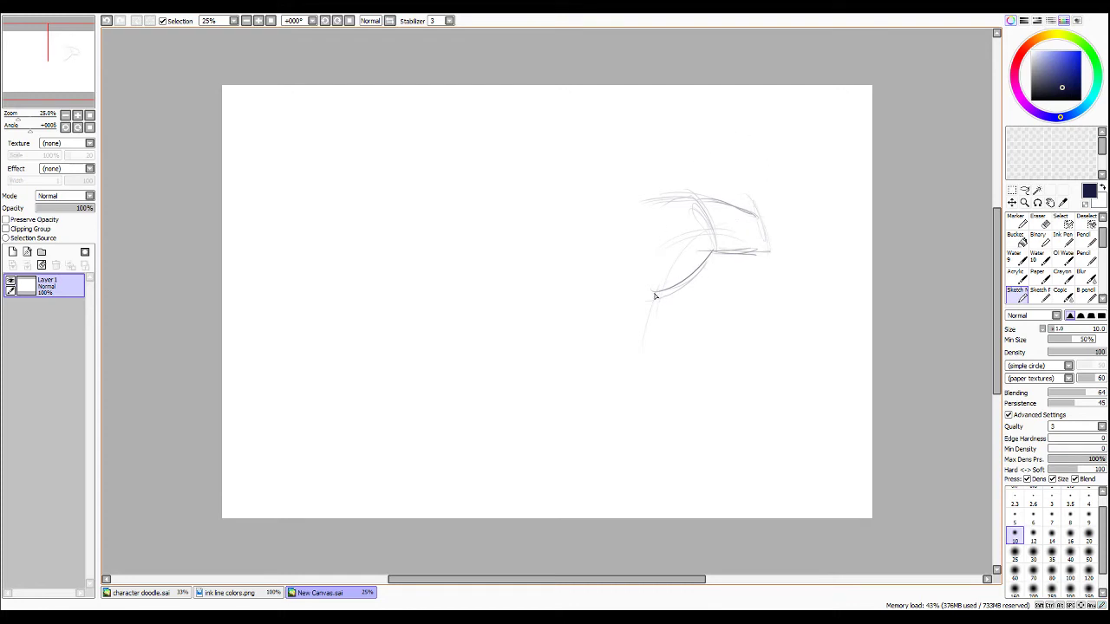
mouse_move(656, 295)
mouse_down()
mouse_move(726, 297)
mouse_move(757, 248)
mouse_move(753, 273)
mouse_up()
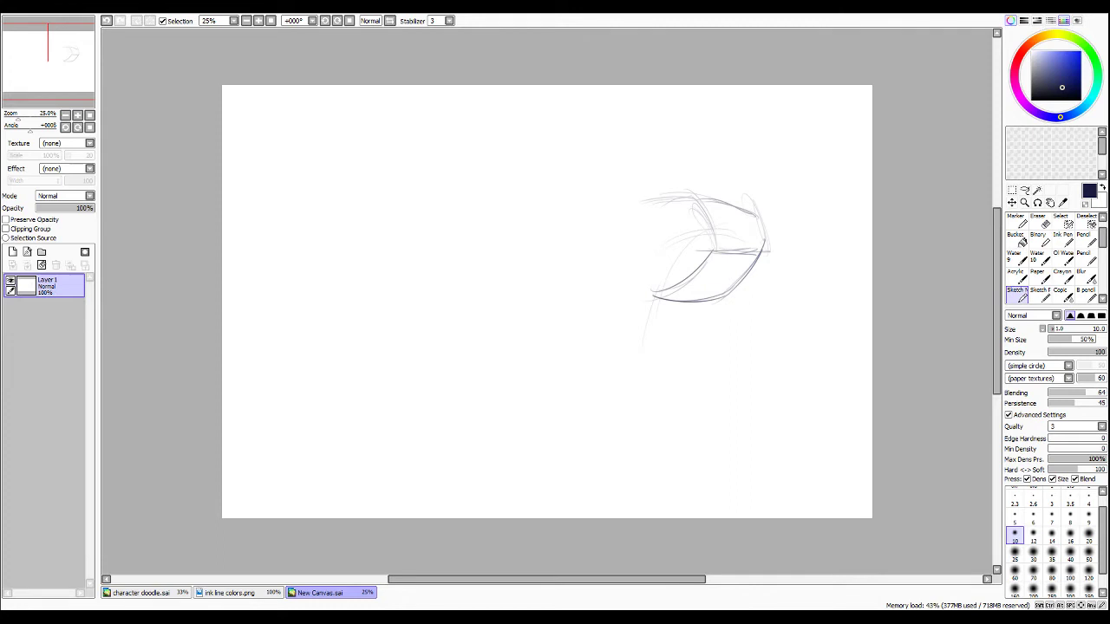
mouse_move(617, 301)
mouse_down()
mouse_move(724, 282)
mouse_move(668, 291)
mouse_move(719, 288)
mouse_up()
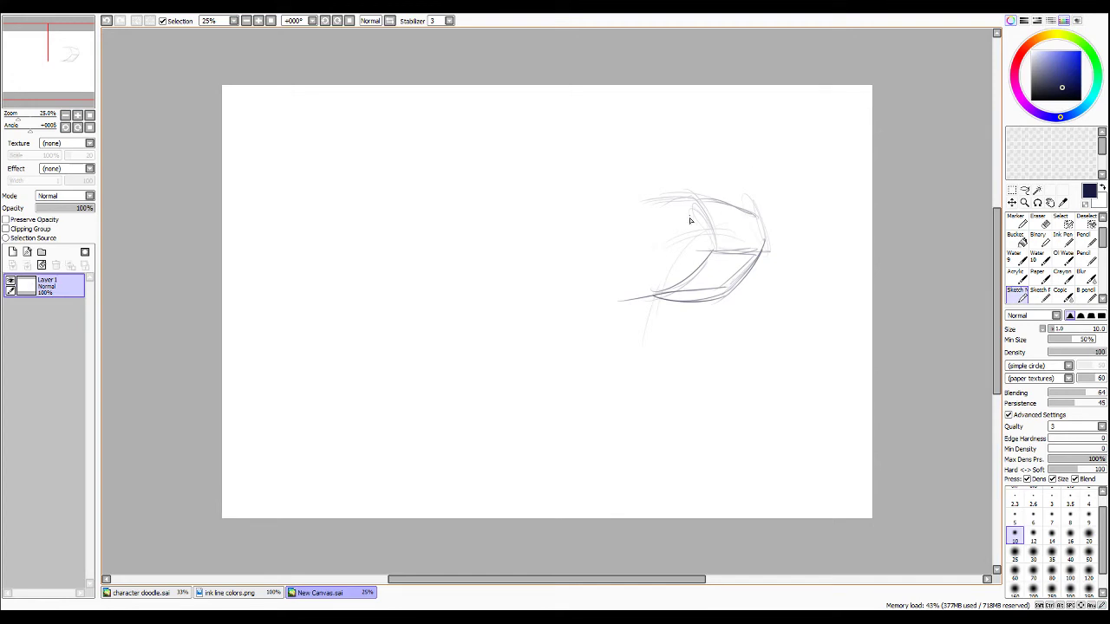
Build the chest into a box with long upper and middle edges and an angled left-hand end face.
drag(615, 213, 686, 198)
mouse_move(646, 249)
mouse_down()
mouse_move(707, 253)
mouse_move(634, 255)
mouse_move(733, 259)
mouse_up()
mouse_move(699, 254)
mouse_down()
mouse_move(758, 257)
mouse_move(740, 222)
mouse_move(757, 252)
mouse_up()
mouse_move(653, 211)
mouse_down()
mouse_move(743, 225)
mouse_move(706, 215)
mouse_up()
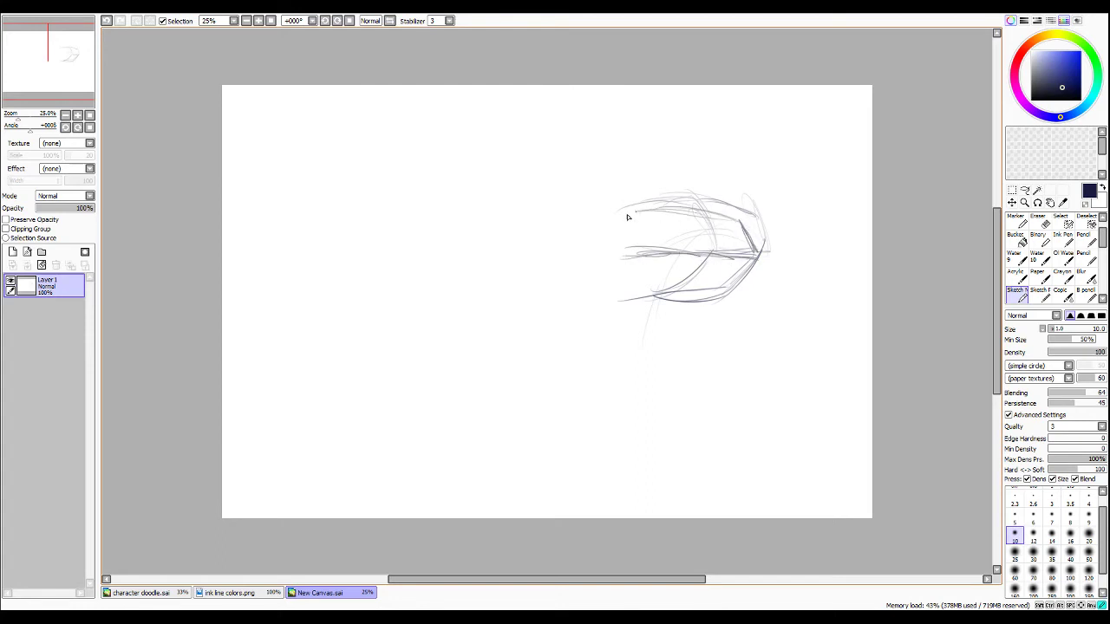
drag(603, 222, 728, 223)
mouse_move(601, 225)
mouse_down()
mouse_move(620, 257)
mouse_move(605, 246)
mouse_move(595, 271)
mouse_move(614, 302)
mouse_up()
drag(628, 254, 617, 299)
drag(756, 256, 725, 295)
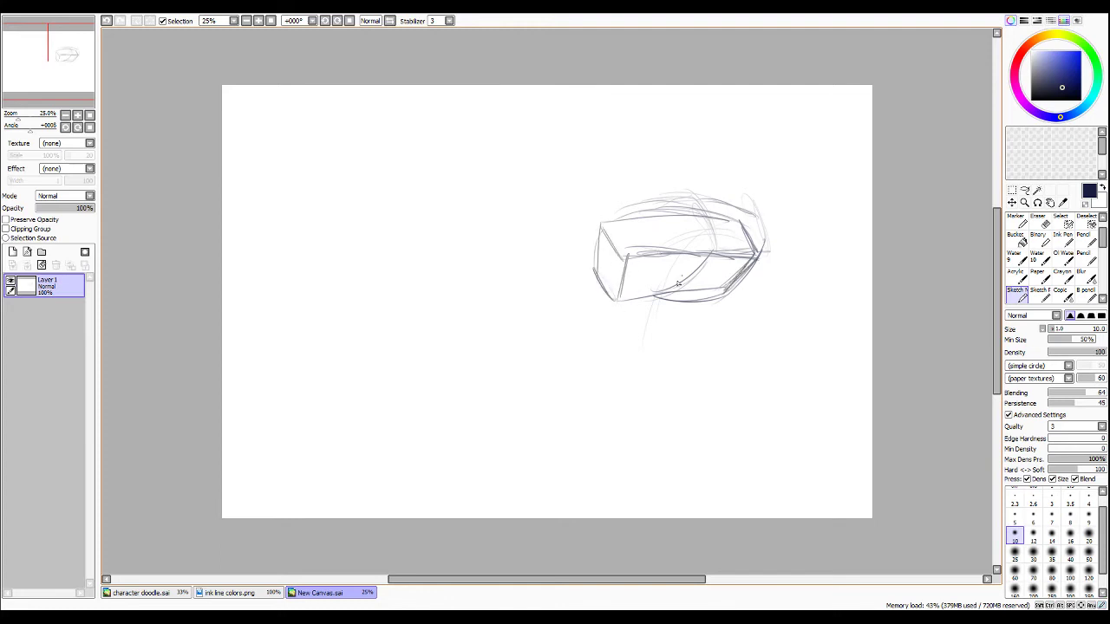
Extend the centre line below the chest and sketch an overlapping round head above the chest's right-hand half.
drag(652, 286, 630, 364)
mouse_move(749, 210)
mouse_down()
mouse_move(730, 169)
mouse_move(685, 212)
mouse_up()
drag(704, 172, 683, 241)
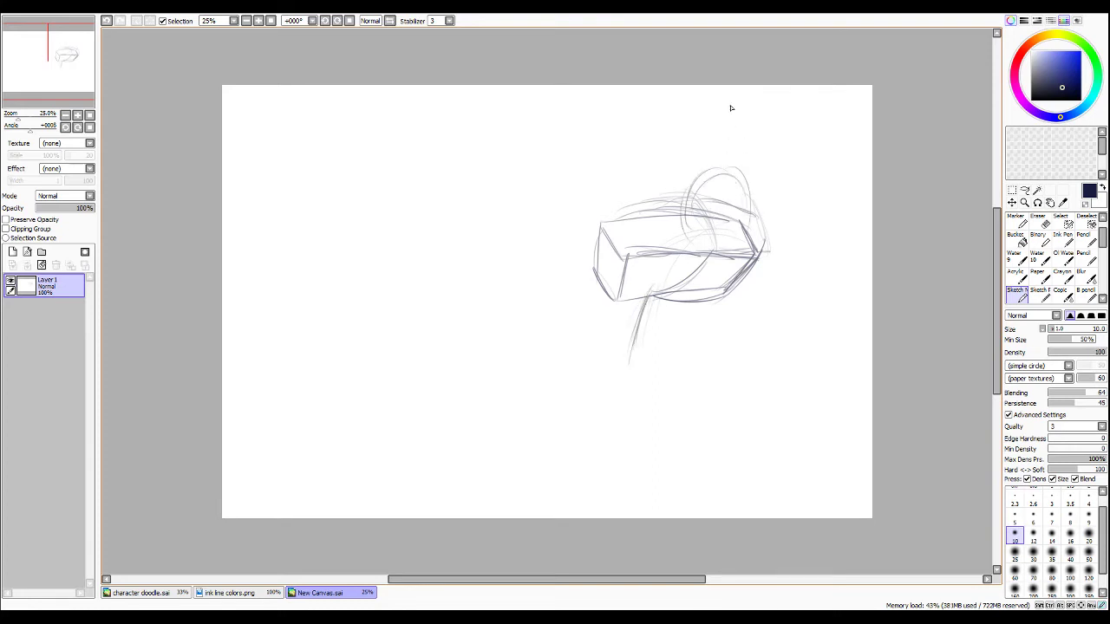
mouse_move(691, 173)
mouse_down()
mouse_move(670, 257)
mouse_move(699, 265)
mouse_move(716, 251)
mouse_move(731, 208)
mouse_move(733, 224)
mouse_move(727, 190)
mouse_up()
mouse_move(672, 193)
mouse_down()
mouse_move(730, 184)
mouse_move(701, 175)
mouse_move(656, 222)
mouse_move(676, 266)
mouse_move(697, 265)
mouse_move(731, 239)
mouse_move(721, 241)
mouse_up()
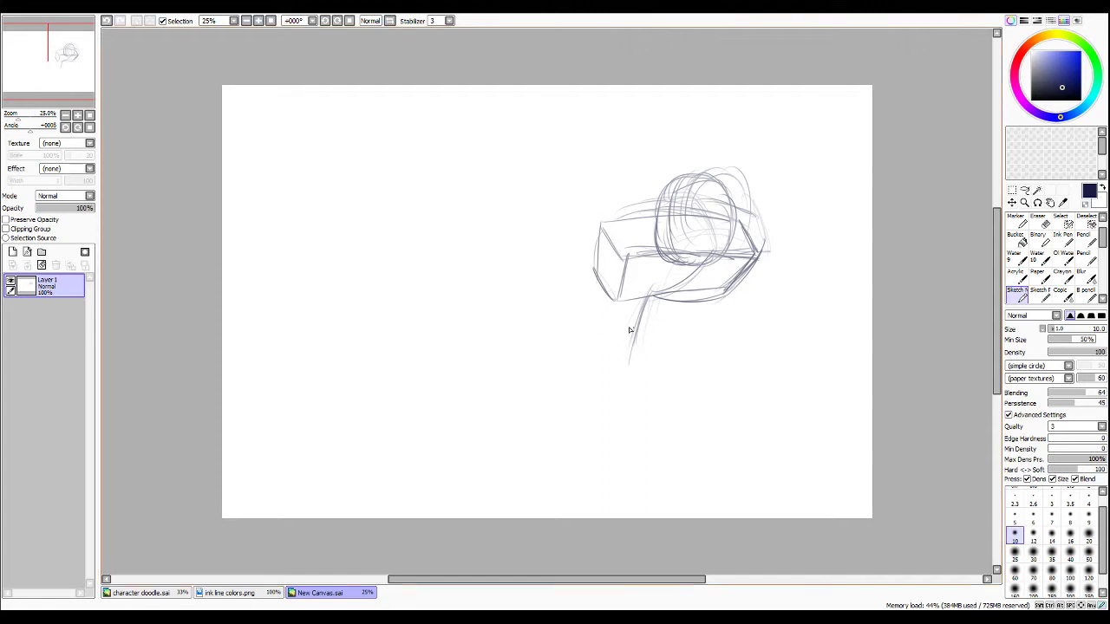
Sketch the torso sides tapering down from the chest to a tilted pelvis with two hip circles.
mouse_move(649, 301)
mouse_down()
mouse_move(724, 290)
mouse_move(679, 341)
mouse_up()
mouse_move(727, 291)
mouse_down()
mouse_move(678, 344)
mouse_move(608, 345)
mouse_move(626, 350)
mouse_move(601, 360)
mouse_up()
mouse_move(593, 264)
mouse_down()
mouse_move(591, 336)
mouse_move(593, 303)
mouse_up()
drag(607, 228, 587, 347)
mouse_move(595, 293)
mouse_down()
mouse_move(601, 362)
mouse_move(632, 364)
mouse_move(604, 372)
mouse_move(689, 310)
mouse_move(660, 309)
mouse_move(639, 342)
mouse_move(681, 347)
mouse_move(661, 374)
mouse_move(674, 365)
mouse_move(591, 394)
mouse_move(587, 364)
mouse_move(585, 386)
mouse_move(581, 376)
mouse_move(609, 397)
mouse_up()
mouse_move(609, 396)
mouse_down()
mouse_move(687, 351)
mouse_move(665, 352)
mouse_move(699, 372)
mouse_move(590, 359)
mouse_move(611, 357)
mouse_move(586, 346)
mouse_move(592, 379)
mouse_up()
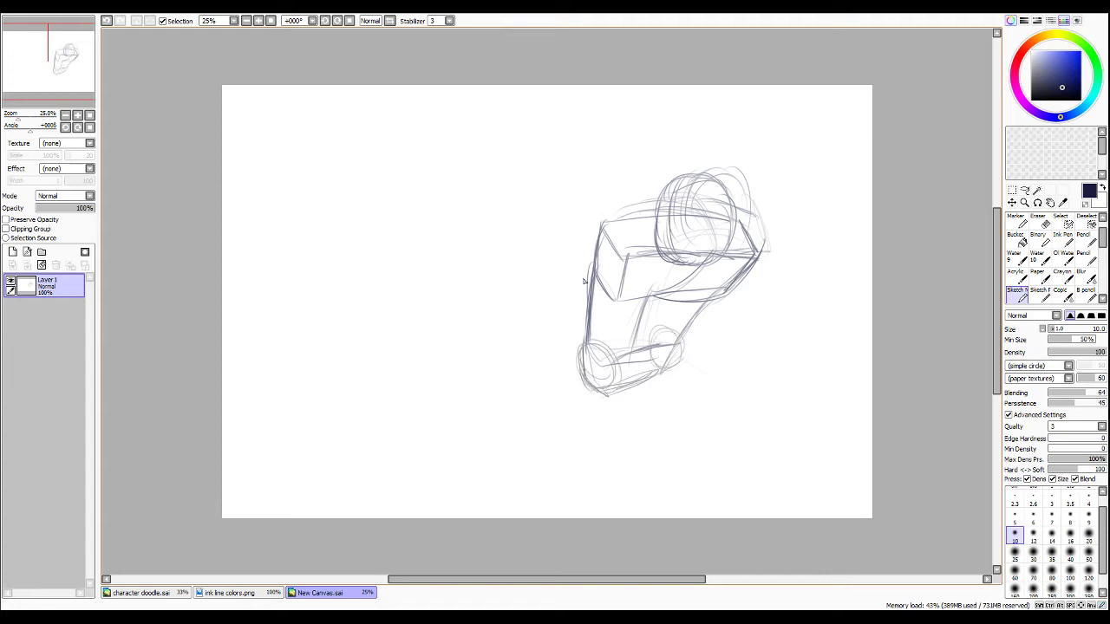
Erase the pelvis, hip circles and lower torso lines below the chest.
key(e)
mouse_move(652, 359)
mouse_down()
mouse_move(619, 359)
mouse_move(642, 373)
mouse_move(583, 364)
mouse_move(611, 347)
mouse_up()
mouse_move(708, 329)
mouse_down()
mouse_move(624, 331)
mouse_move(647, 343)
mouse_up()
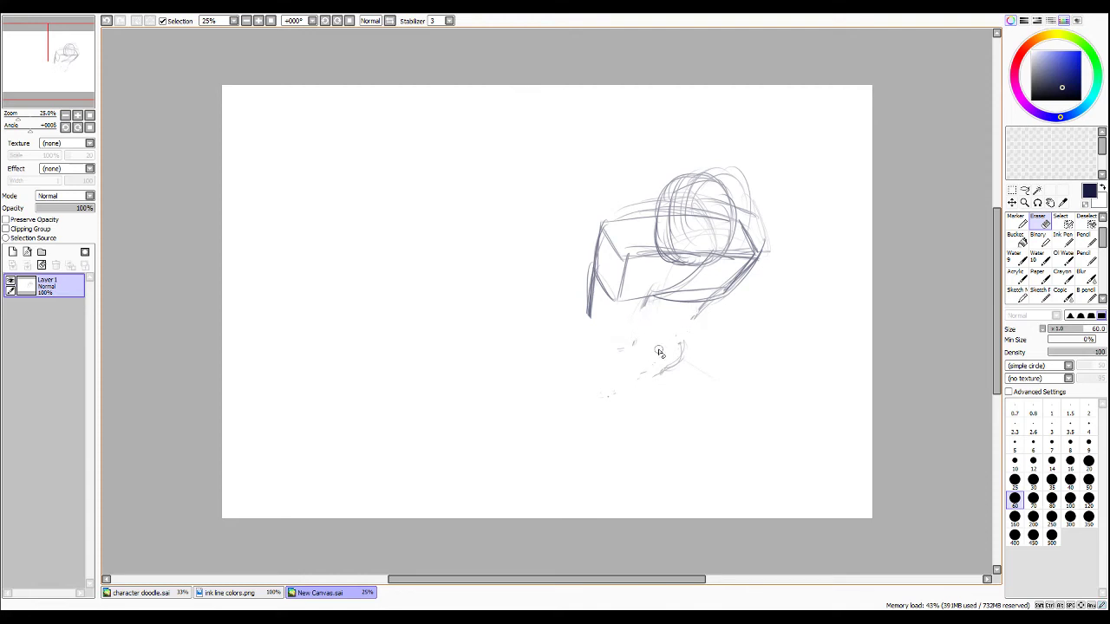
Redraw the torso sides with a front edge line and a boxy waist and pelvis instead of hip circles.
key(n)
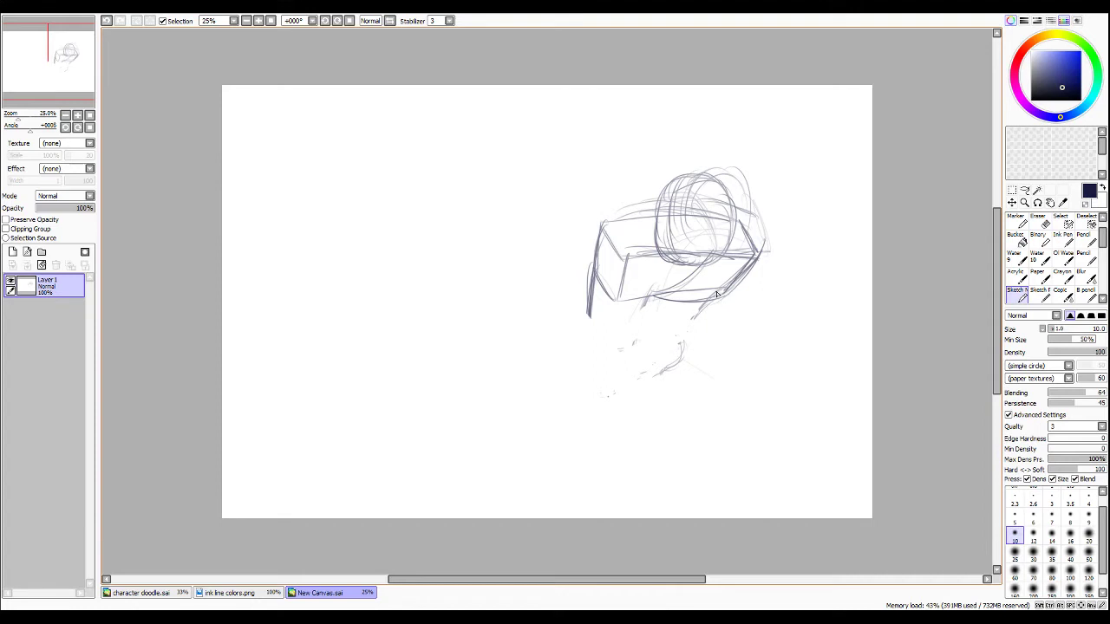
drag(698, 303, 677, 338)
mouse_move(675, 343)
mouse_down()
mouse_move(699, 308)
mouse_move(658, 352)
mouse_move(593, 354)
mouse_up()
mouse_move(588, 316)
mouse_down()
mouse_move(596, 364)
mouse_move(648, 368)
mouse_move(678, 357)
mouse_move(710, 299)
mouse_up()
drag(621, 302, 590, 390)
drag(586, 341, 586, 385)
drag(590, 374, 600, 393)
mouse_move(611, 352)
mouse_down()
mouse_move(597, 387)
mouse_move(655, 376)
mouse_up()
Sketch spread leg lines running diagonally down from both sides of the pelvis.
mouse_move(600, 397)
mouse_down()
mouse_move(675, 376)
mouse_move(663, 375)
mouse_move(758, 421)
mouse_up()
drag(709, 392, 766, 428)
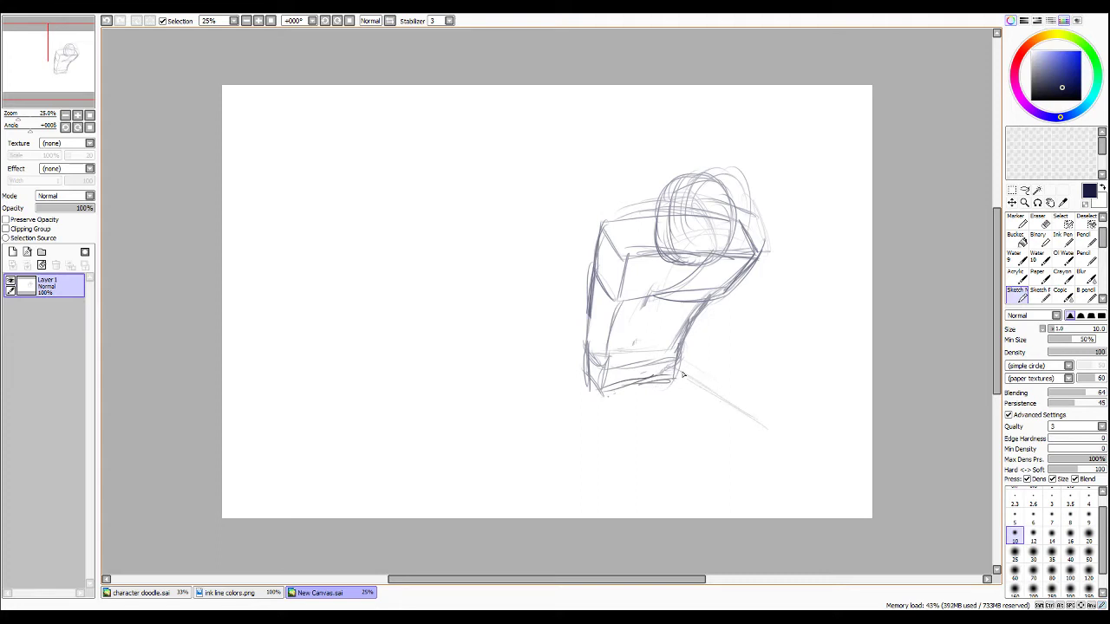
mouse_move(682, 372)
mouse_down()
mouse_move(740, 447)
mouse_move(774, 457)
mouse_move(700, 390)
mouse_move(768, 439)
mouse_move(784, 477)
mouse_up()
drag(678, 365, 796, 479)
mouse_move(584, 381)
mouse_down()
mouse_move(539, 491)
mouse_move(572, 464)
mouse_move(542, 491)
mouse_up()
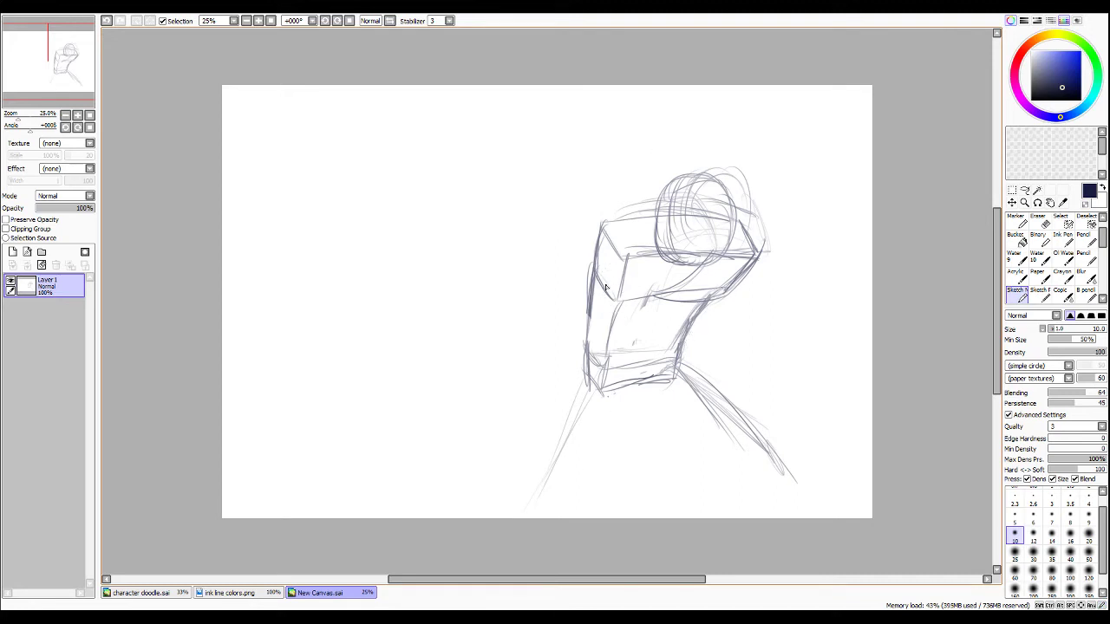
Darken the rib cage's lower curve, the straight shoulder line and the torso's right-hand contour down to the waist.
mouse_move(598, 265)
mouse_down()
mouse_move(621, 321)
mouse_move(694, 321)
mouse_up()
mouse_move(612, 309)
mouse_down()
mouse_move(686, 313)
mouse_move(723, 301)
mouse_move(746, 265)
mouse_up()
drag(723, 309, 735, 287)
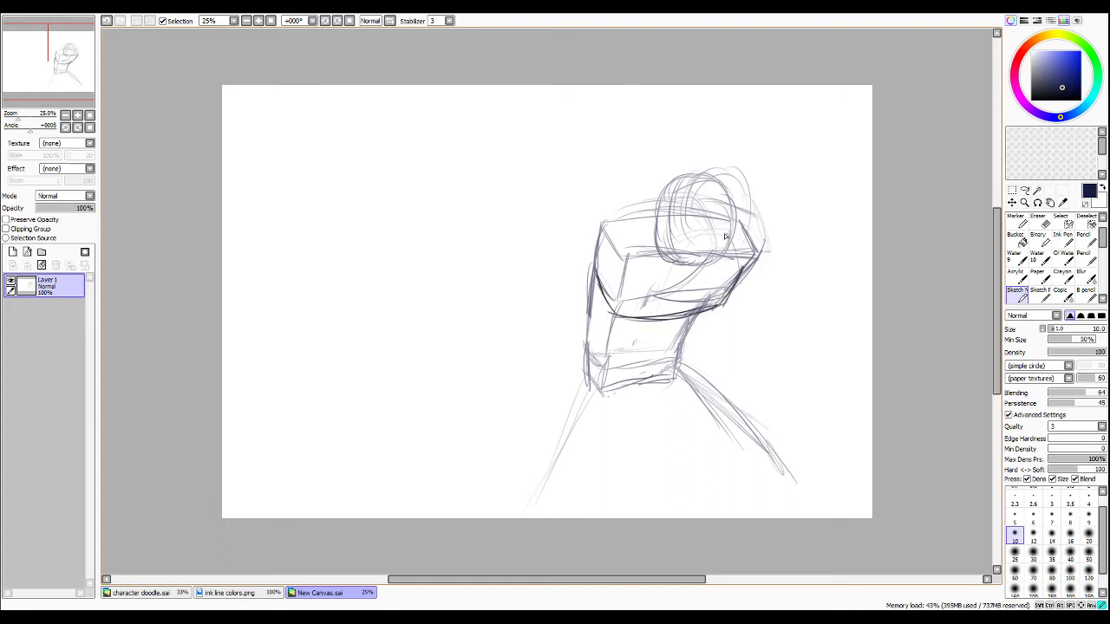
drag(725, 227, 739, 263)
drag(605, 236, 760, 231)
mouse_move(694, 234)
mouse_down()
mouse_move(744, 229)
mouse_move(725, 229)
mouse_move(726, 306)
mouse_move(752, 239)
mouse_move(756, 262)
mouse_move(718, 306)
mouse_up()
drag(756, 266, 672, 348)
drag(705, 312, 676, 363)
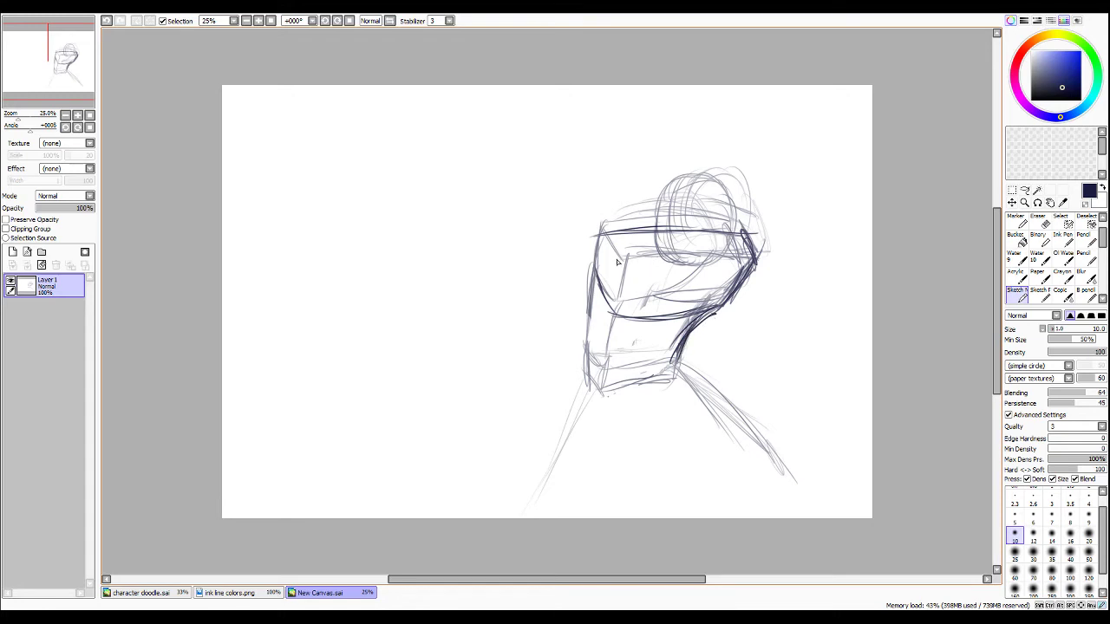
Erase the stray lines above the left-hand shoulder and the protruding right-hand side of the chest.
key(e)
mouse_move(607, 227)
mouse_down()
mouse_move(646, 218)
mouse_move(647, 197)
mouse_up()
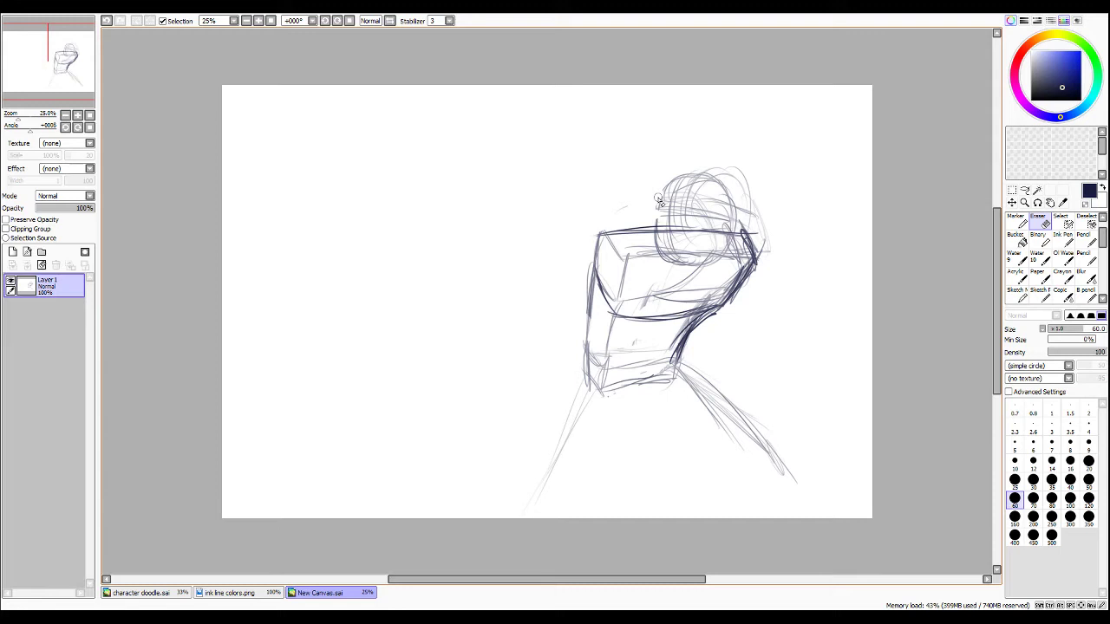
mouse_move(723, 299)
mouse_down()
mouse_move(751, 243)
mouse_move(740, 283)
mouse_move(747, 276)
mouse_up()
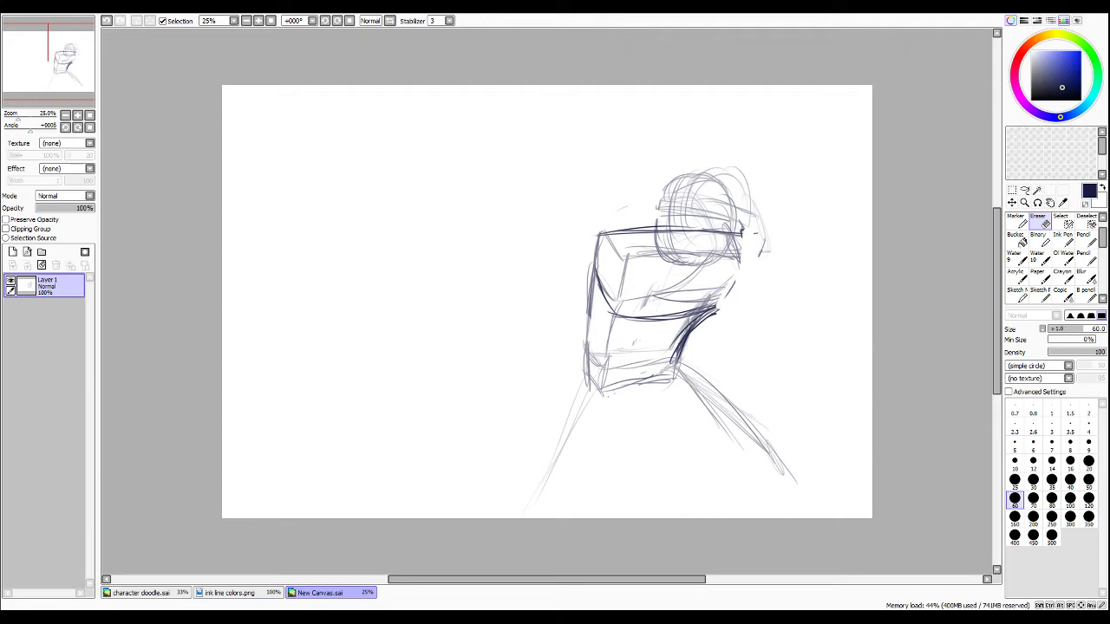
Redraw the chest's right-hand side as a rounder, narrower contour and add ovals for both shoulders.
key(n)
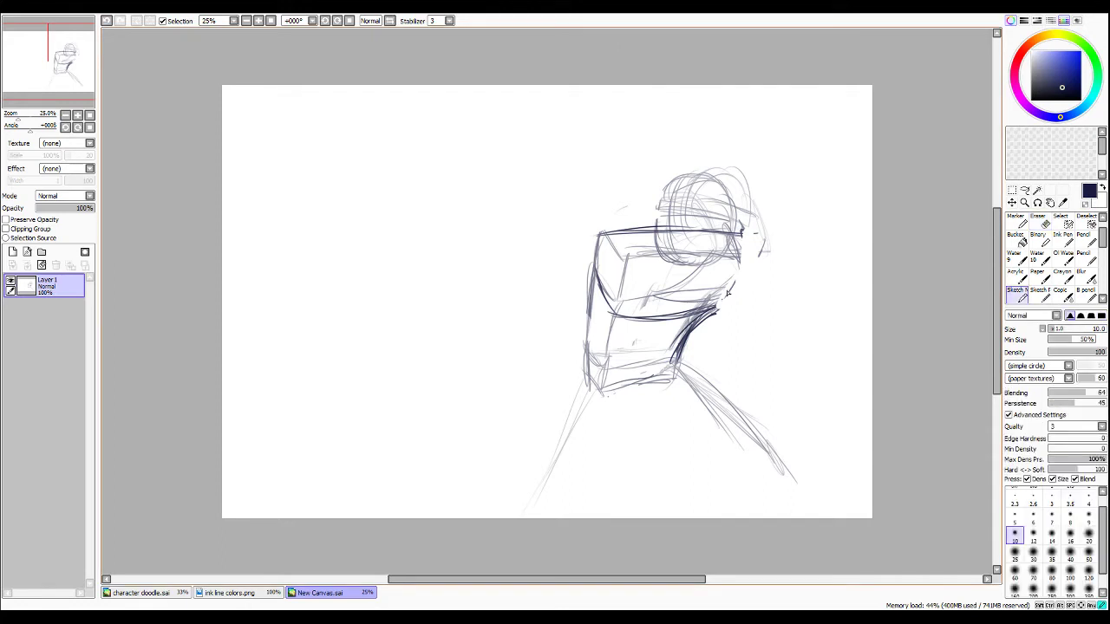
drag(718, 304, 738, 246)
mouse_move(726, 229)
mouse_down()
mouse_move(736, 251)
mouse_move(637, 232)
mouse_up()
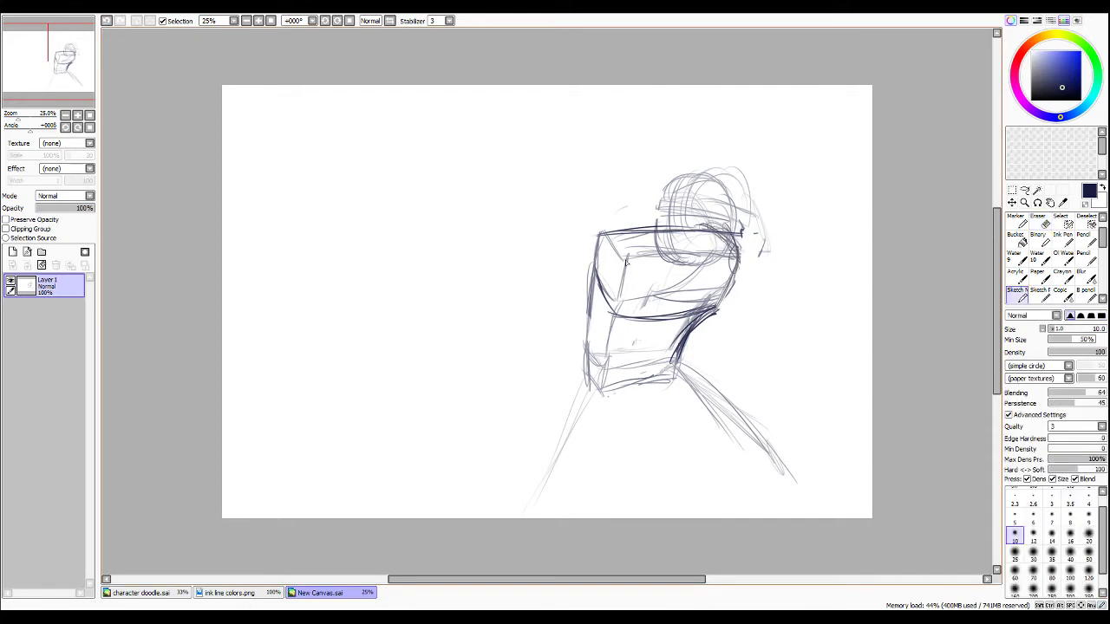
mouse_move(624, 274)
mouse_down()
mouse_move(600, 246)
mouse_move(621, 244)
mouse_move(617, 295)
mouse_up()
drag(600, 236, 588, 297)
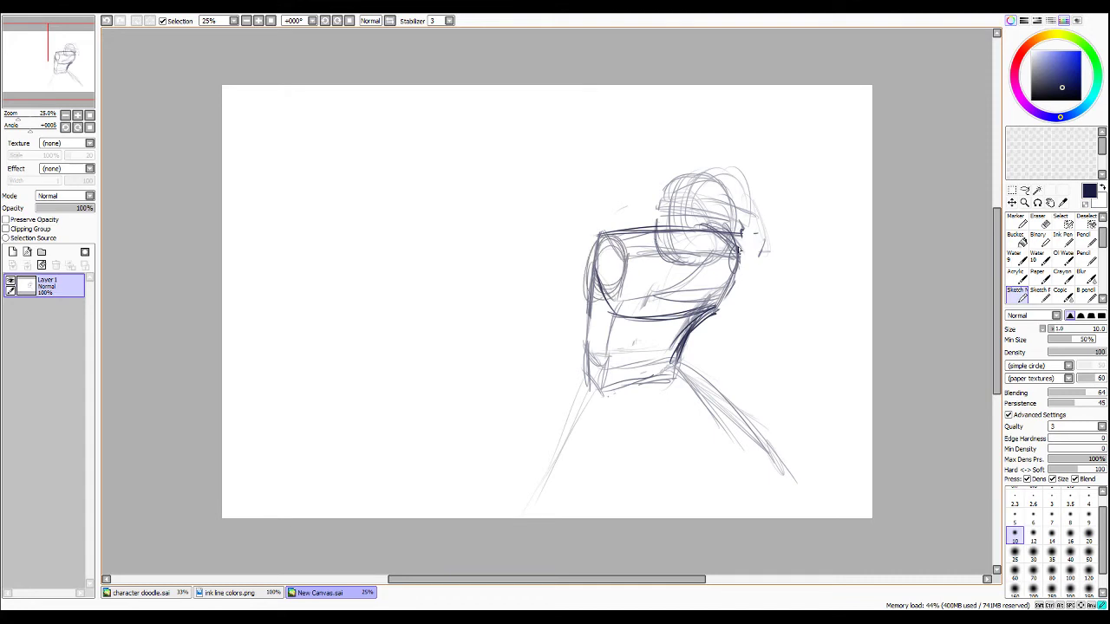
mouse_move(742, 246)
mouse_down()
mouse_move(716, 282)
mouse_move(728, 238)
mouse_up()
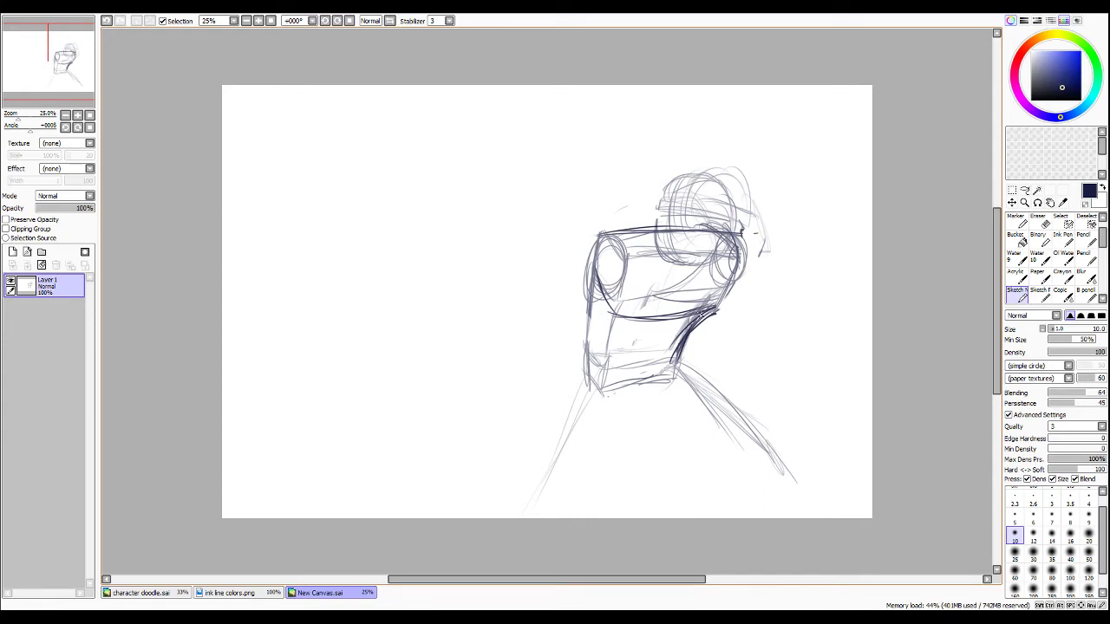
Redraw the torso's right-hand contour with darker angular lines from the shoulder to the waist.
mouse_move(716, 308)
mouse_down()
mouse_move(672, 371)
mouse_move(679, 352)
mouse_up()
drag(712, 311, 747, 274)
drag(730, 234, 747, 272)
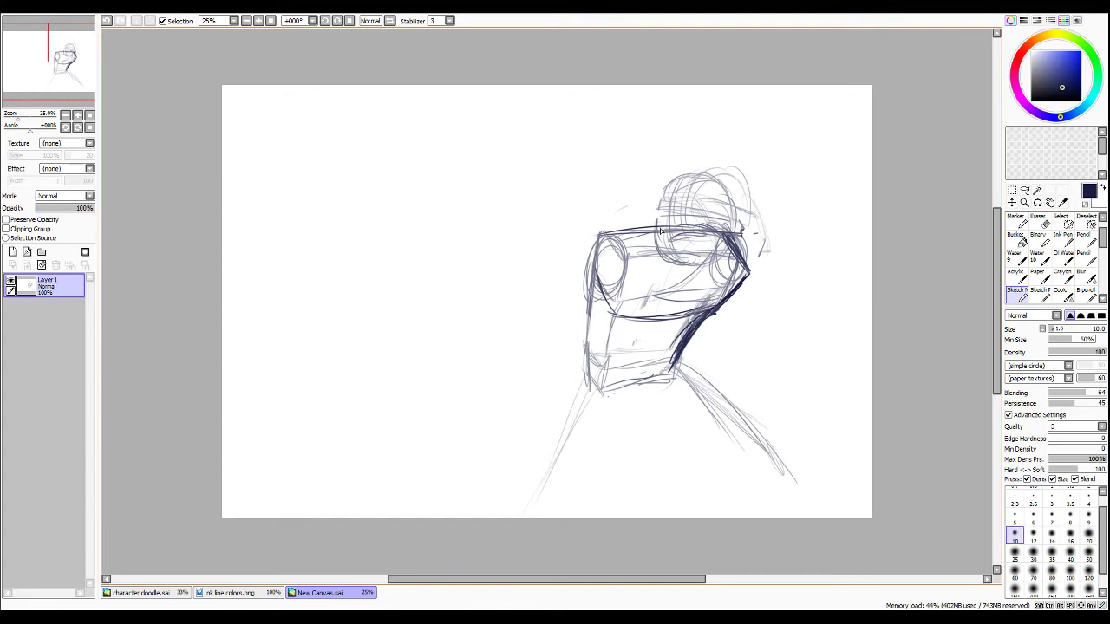
Darken the chest's lower front edge and left-hand side planes, continuing the front corner line down to the waist.
mouse_move(607, 235)
mouse_down()
mouse_move(631, 250)
mouse_move(636, 293)
mouse_move(628, 288)
mouse_move(721, 274)
mouse_up()
drag(655, 285, 744, 267)
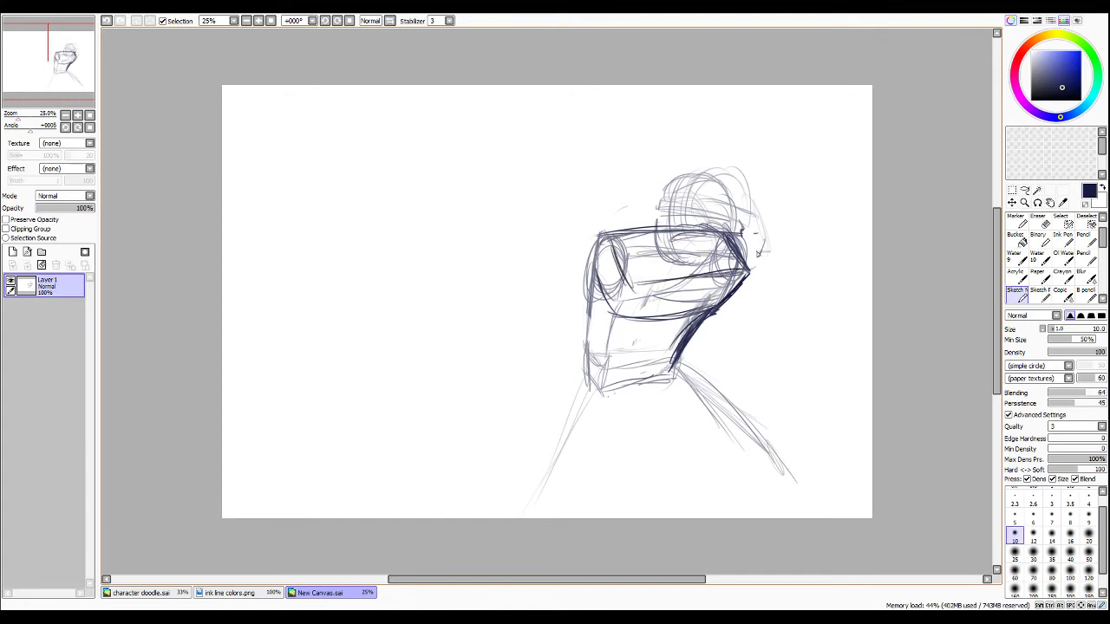
drag(633, 283, 616, 333)
mouse_move(597, 289)
mouse_down()
mouse_move(608, 306)
mouse_move(595, 317)
mouse_up()
mouse_move(612, 232)
mouse_down()
mouse_move(587, 294)
mouse_move(606, 380)
mouse_up()
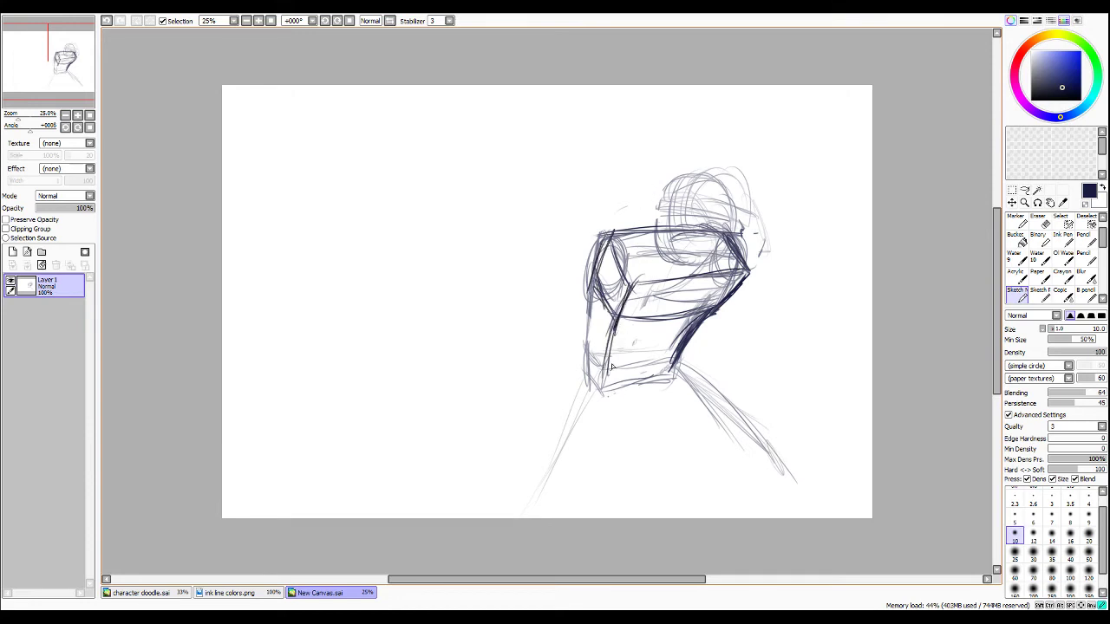
Reinforce the waistline and left-hand torso edge, and outline a deeper box-shaped pelvis below them.
mouse_move(617, 332)
mouse_down()
mouse_move(610, 387)
mouse_move(673, 363)
mouse_move(658, 349)
mouse_move(613, 378)
mouse_move(582, 356)
mouse_up()
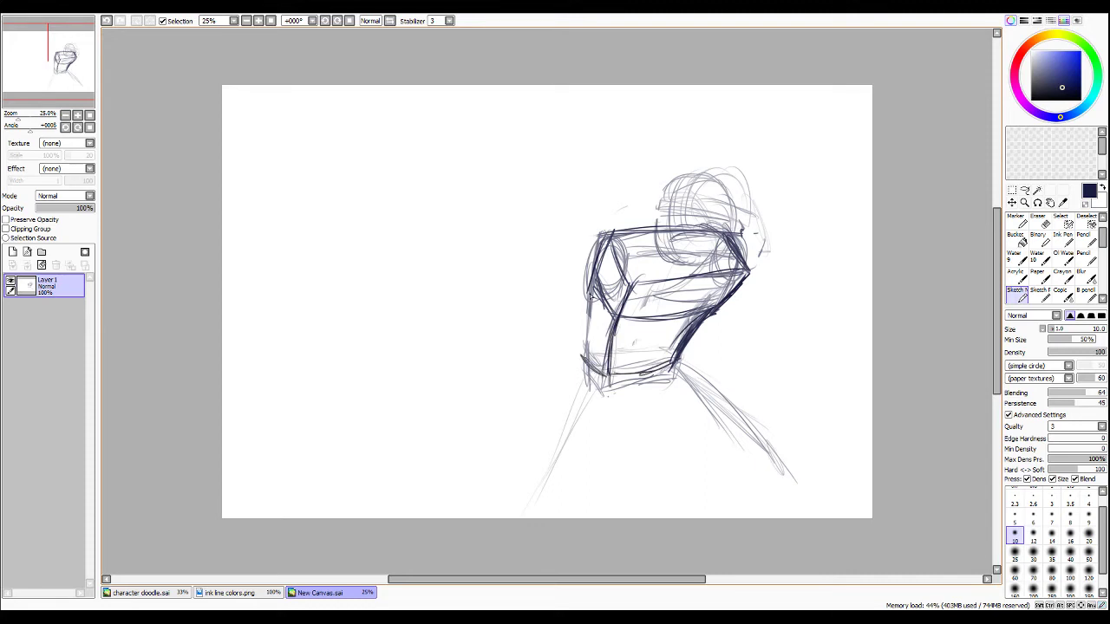
mouse_move(589, 297)
mouse_down()
mouse_move(582, 371)
mouse_move(584, 347)
mouse_move(580, 357)
mouse_up()
drag(587, 318, 583, 350)
drag(680, 359, 676, 399)
mouse_move(681, 385)
mouse_down()
mouse_move(596, 414)
mouse_move(580, 383)
mouse_up()
mouse_move(593, 406)
mouse_down()
mouse_move(577, 361)
mouse_move(586, 397)
mouse_up()
drag(581, 378, 589, 402)
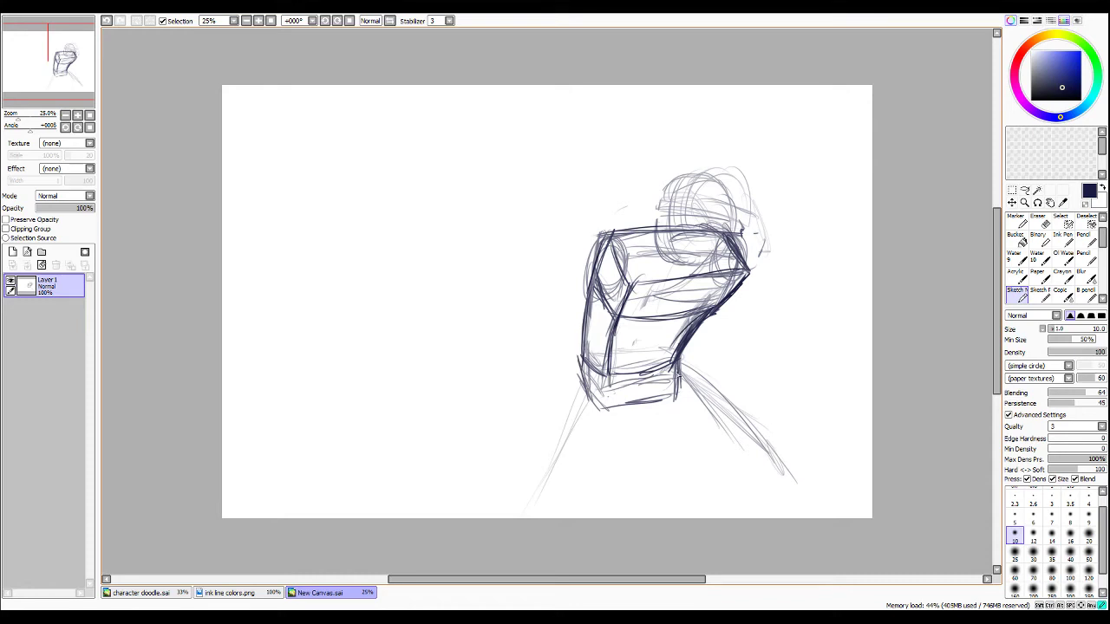
Draw a darker, steeper right-hand thigh with a knee oval and a lower leg line reaching the canvas edge.
drag(681, 381, 742, 460)
drag(690, 392, 749, 470)
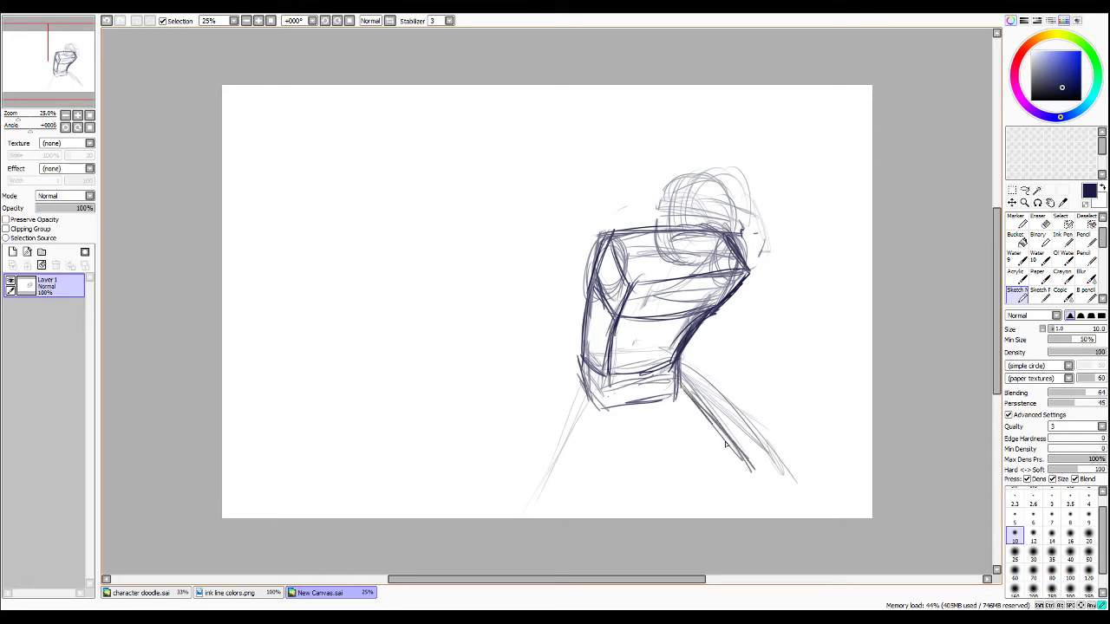
drag(714, 425, 756, 491)
drag(732, 451, 777, 517)
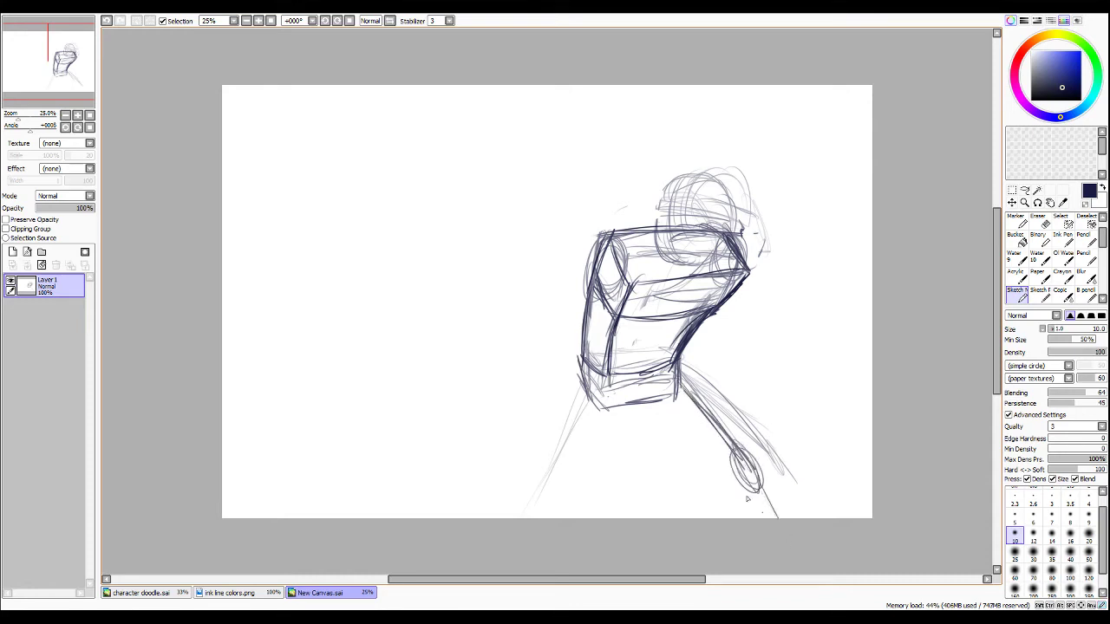
Darken the left-hand thigh from the pelvis and add a knee oval at its lower end.
drag(604, 383, 580, 475)
drag(591, 389, 537, 510)
mouse_move(581, 416)
mouse_down()
mouse_move(539, 514)
mouse_move(563, 475)
mouse_up()
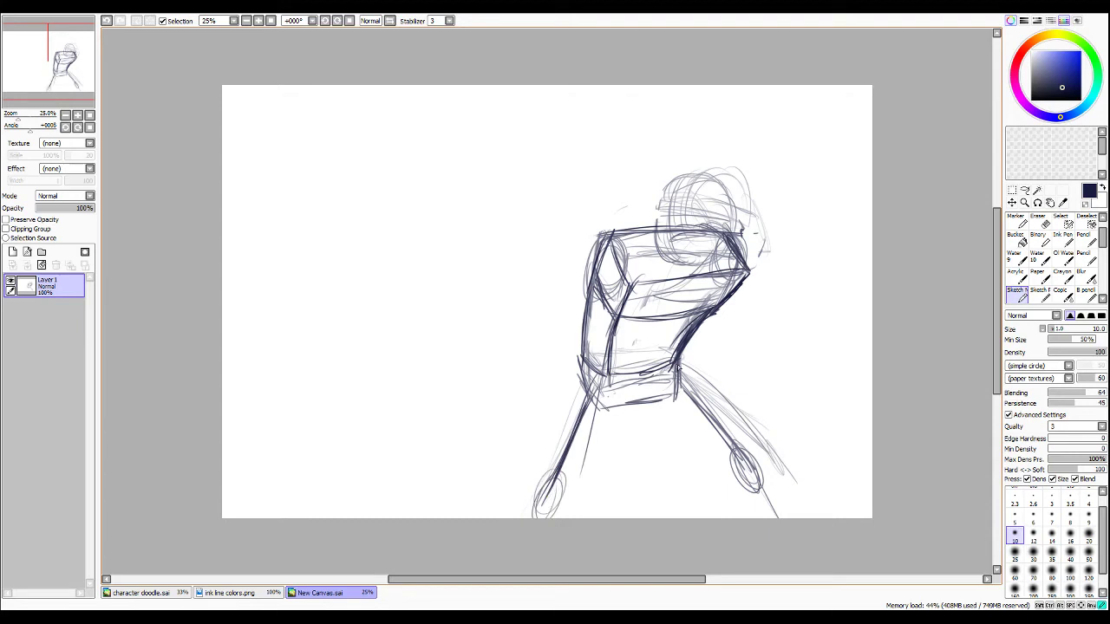
Draw a narrow squared crotch block below the waist, between the two upper thighs.
drag(677, 365, 653, 412)
mouse_move(599, 385)
mouse_down()
mouse_move(626, 382)
mouse_move(625, 420)
mouse_up()
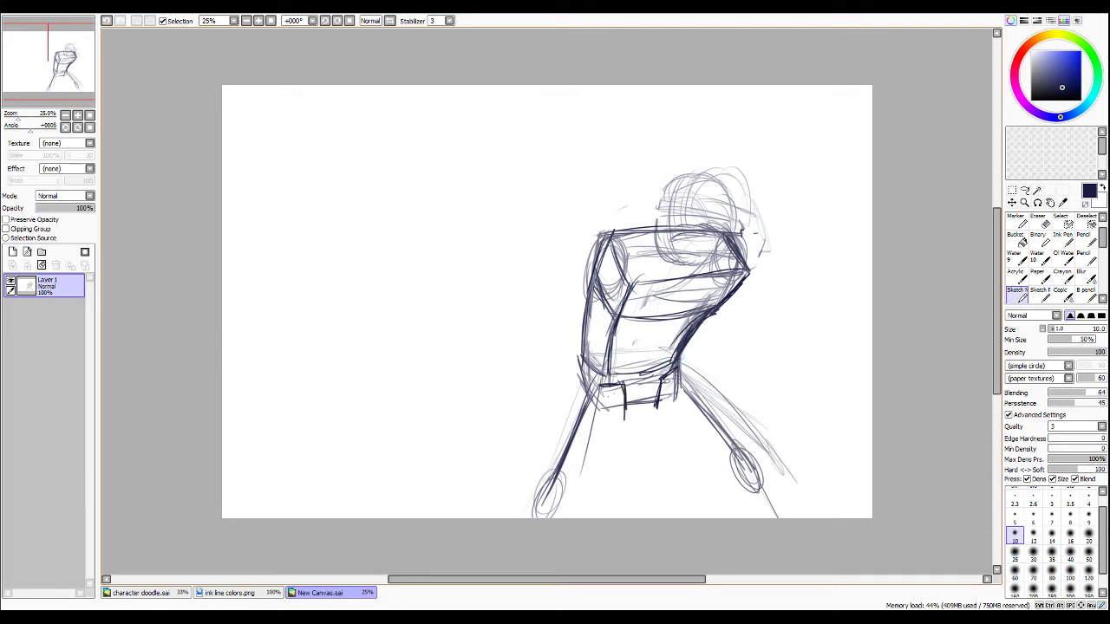
drag(662, 378, 657, 405)
Outline the inner and outer contours of both thighs from the pelvis down to the knee ovals.
mouse_move(655, 406)
mouse_down()
mouse_move(629, 412)
mouse_move(580, 356)
mouse_move(589, 375)
mouse_move(541, 471)
mouse_up()
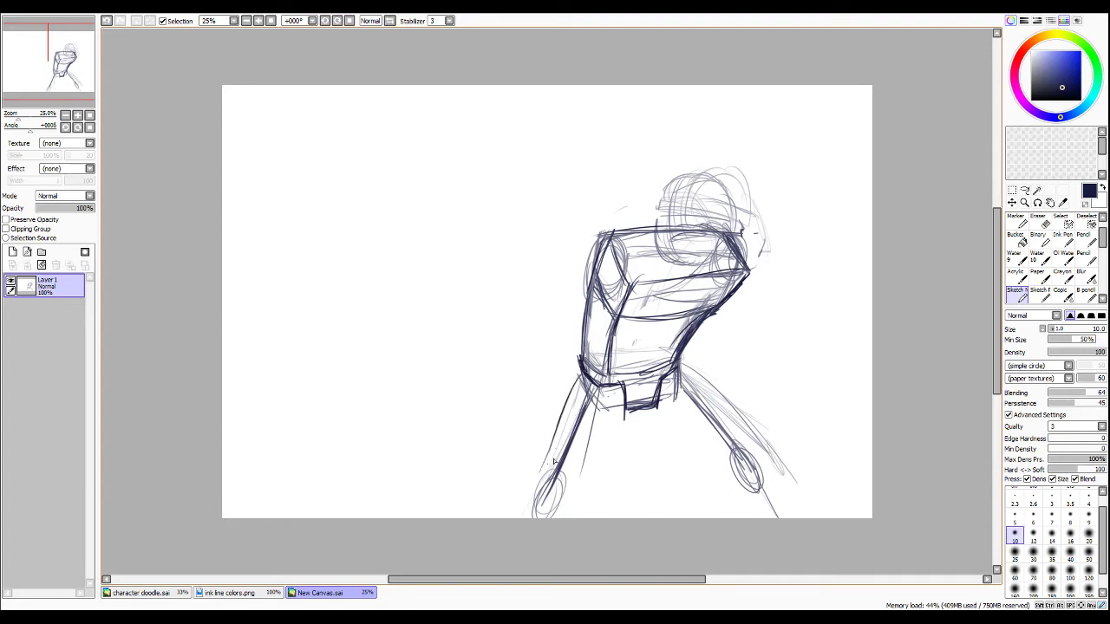
drag(559, 416, 538, 486)
drag(624, 405, 568, 499)
drag(626, 407, 559, 517)
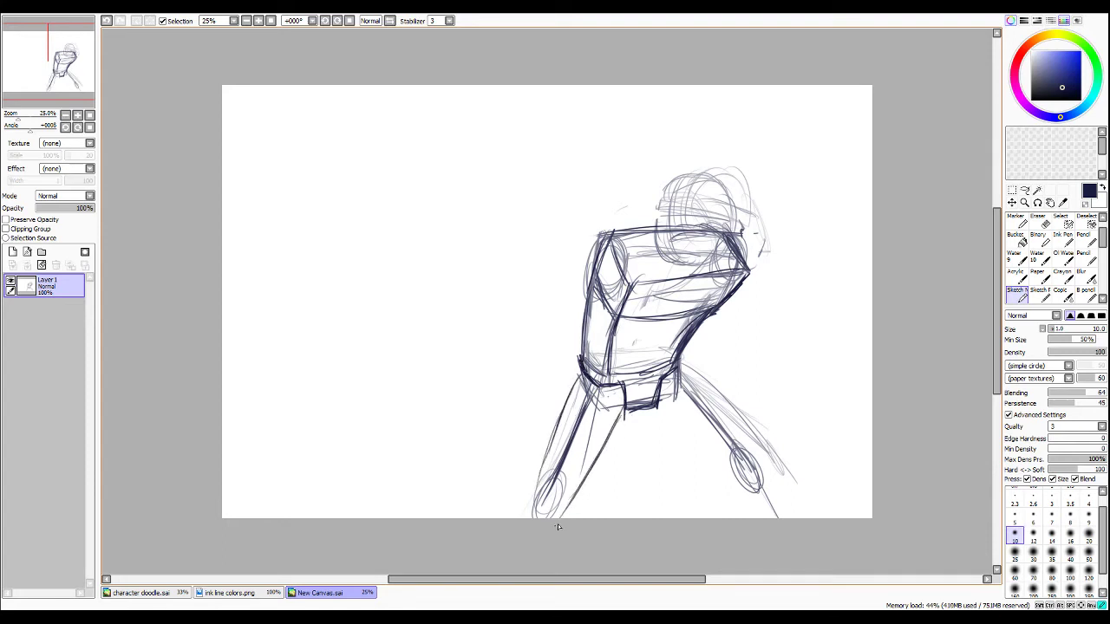
drag(650, 407, 697, 441)
drag(679, 366, 777, 484)
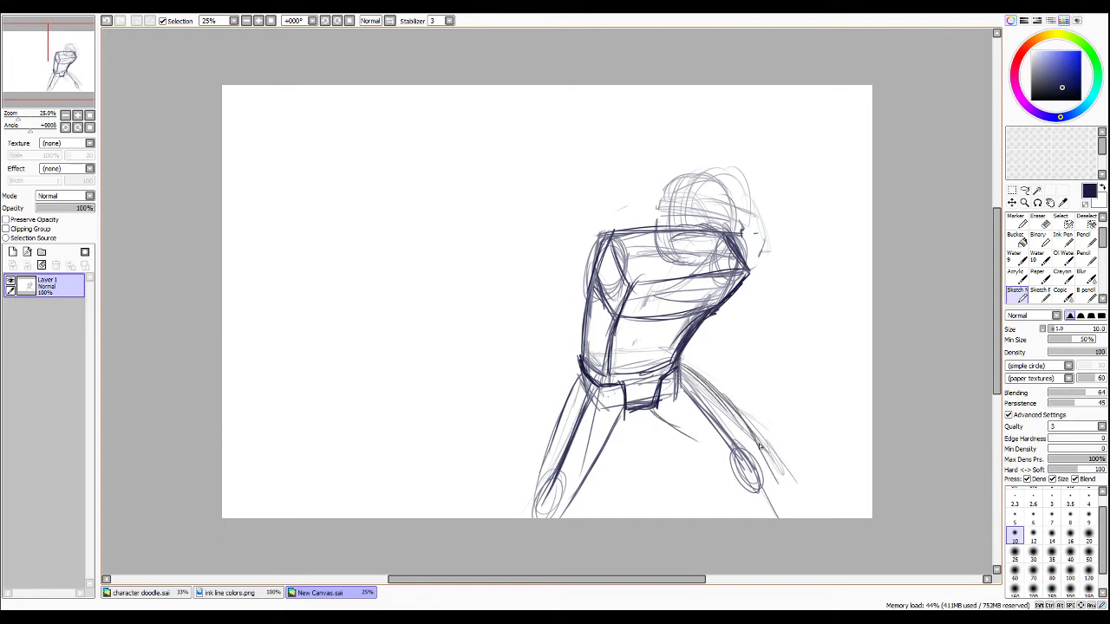
mouse_move(744, 419)
mouse_down()
mouse_move(777, 483)
mouse_move(714, 475)
mouse_move(681, 433)
mouse_move(771, 490)
mouse_move(749, 451)
mouse_up()
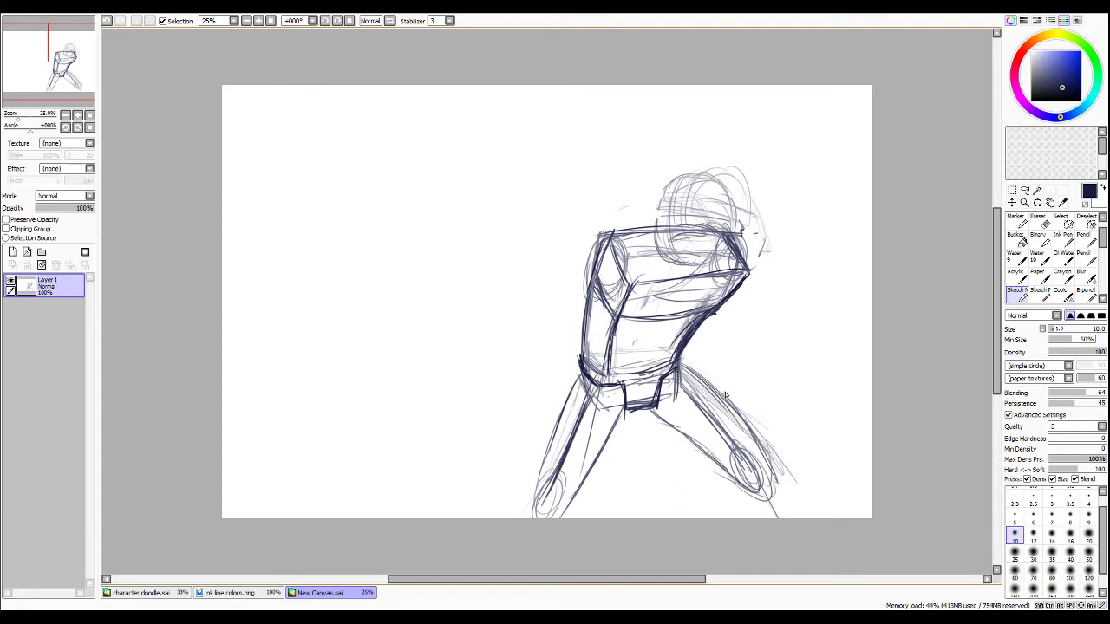
Darken the outer contours of both thighs and reinforce the lower edge of the crotch block.
drag(576, 373, 542, 452)
drag(558, 407, 525, 513)
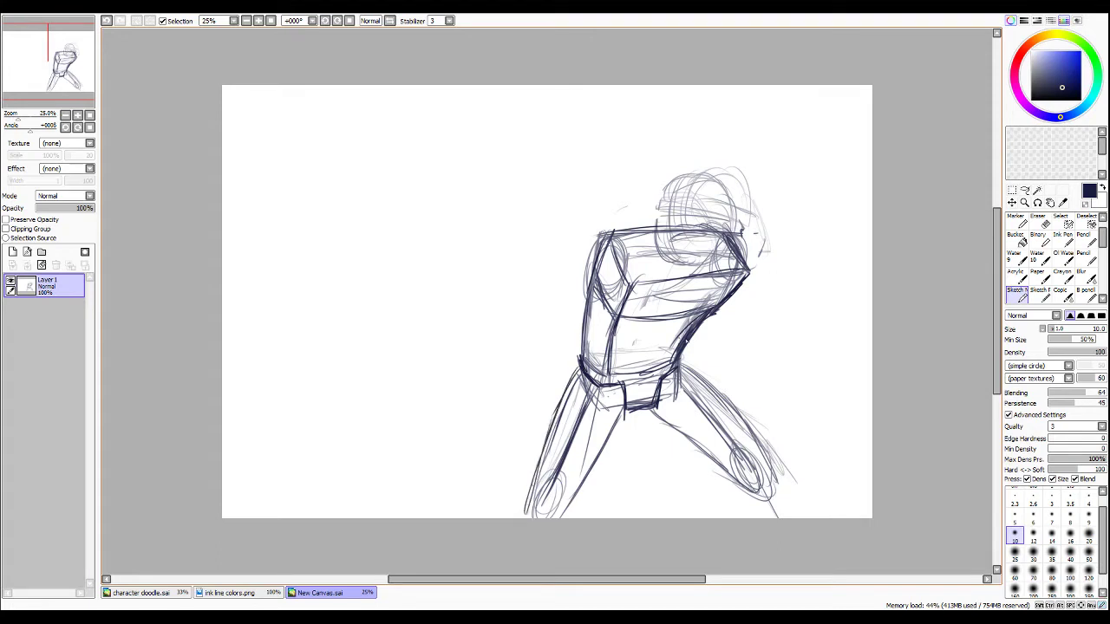
mouse_move(683, 372)
mouse_down()
mouse_move(773, 459)
mouse_move(769, 494)
mouse_move(760, 456)
mouse_up()
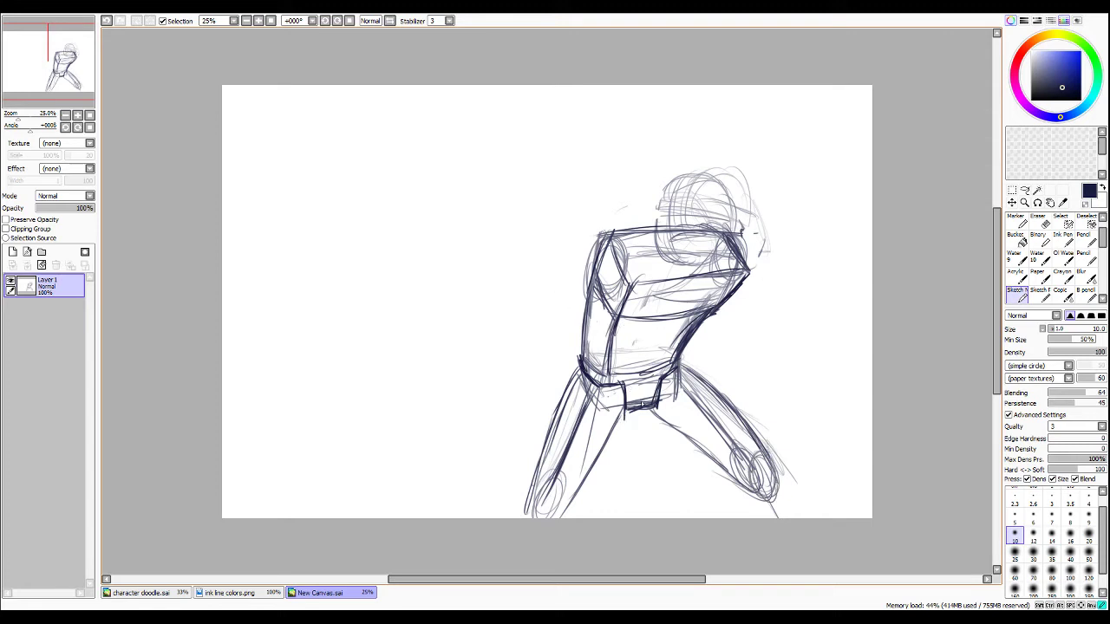
drag(616, 418, 678, 401)
Darken the head circle and replace the straight shoulder line with shoulders sloping down on both sides of the head.
mouse_move(661, 251)
mouse_down()
mouse_move(655, 218)
mouse_move(668, 188)
mouse_move(689, 178)
mouse_move(722, 184)
mouse_move(737, 227)
mouse_move(719, 265)
mouse_move(690, 275)
mouse_move(717, 267)
mouse_move(727, 248)
mouse_up()
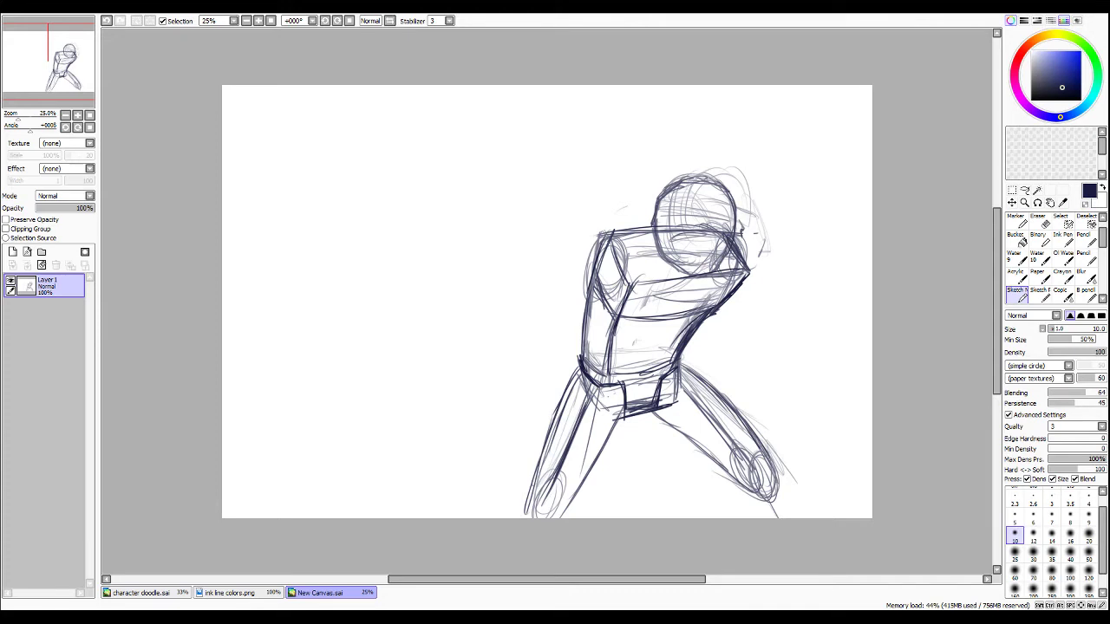
key(e)
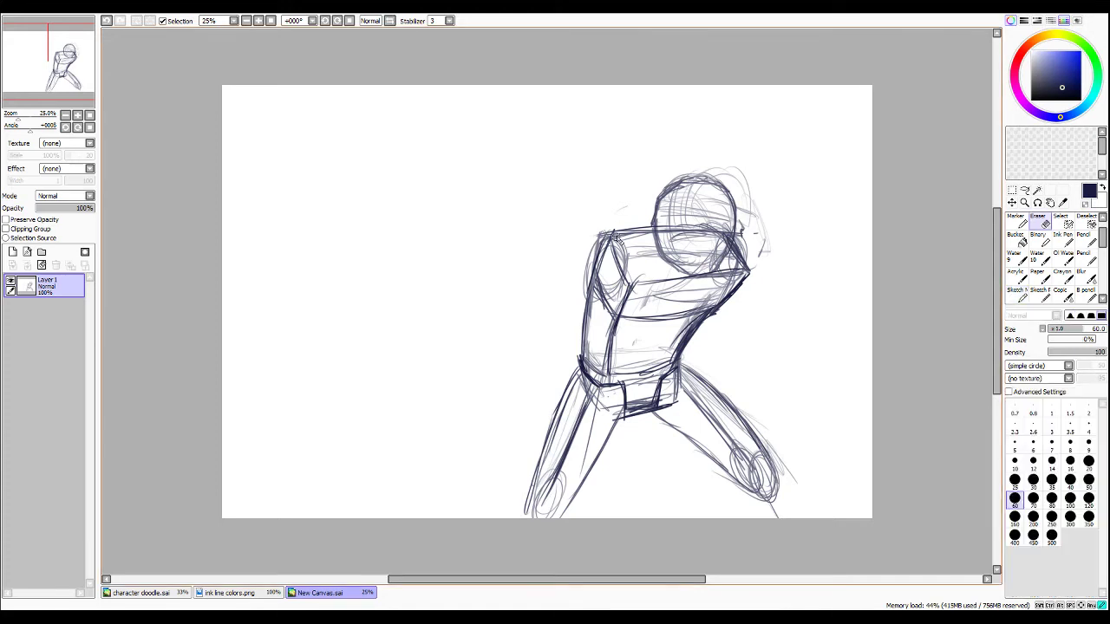
drag(601, 237, 659, 227)
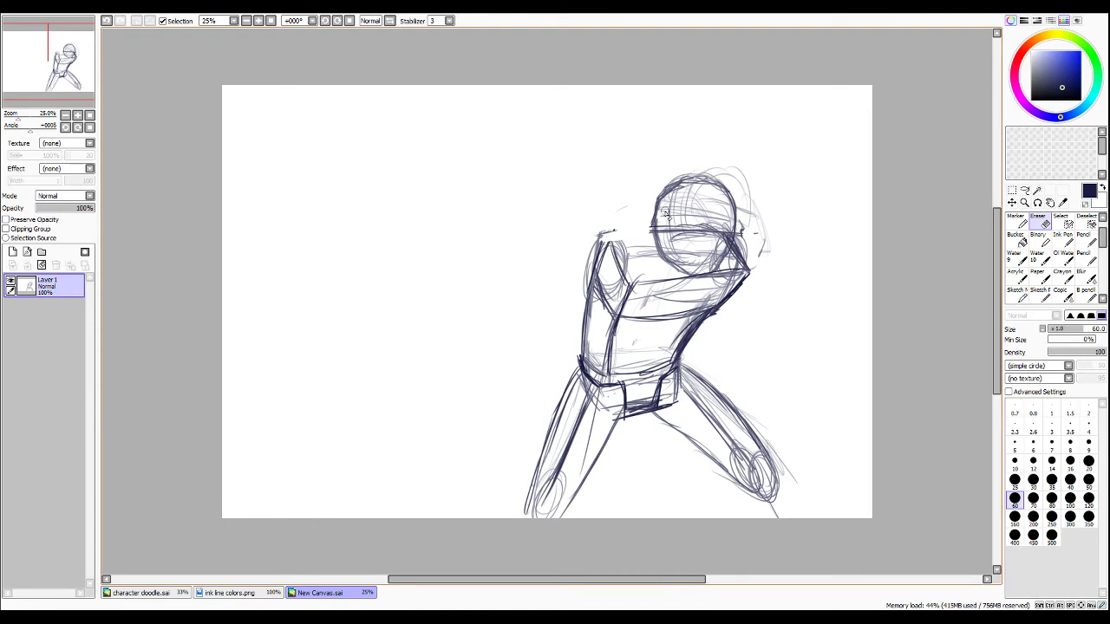
key(n)
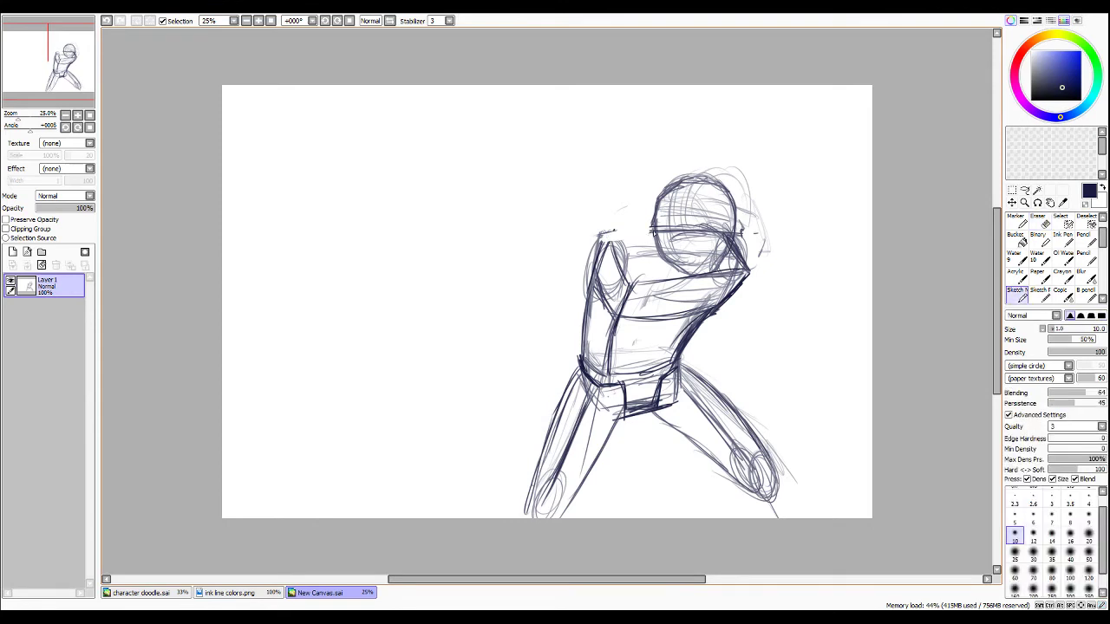
drag(653, 229, 614, 245)
drag(720, 232, 758, 248)
drag(607, 258, 642, 230)
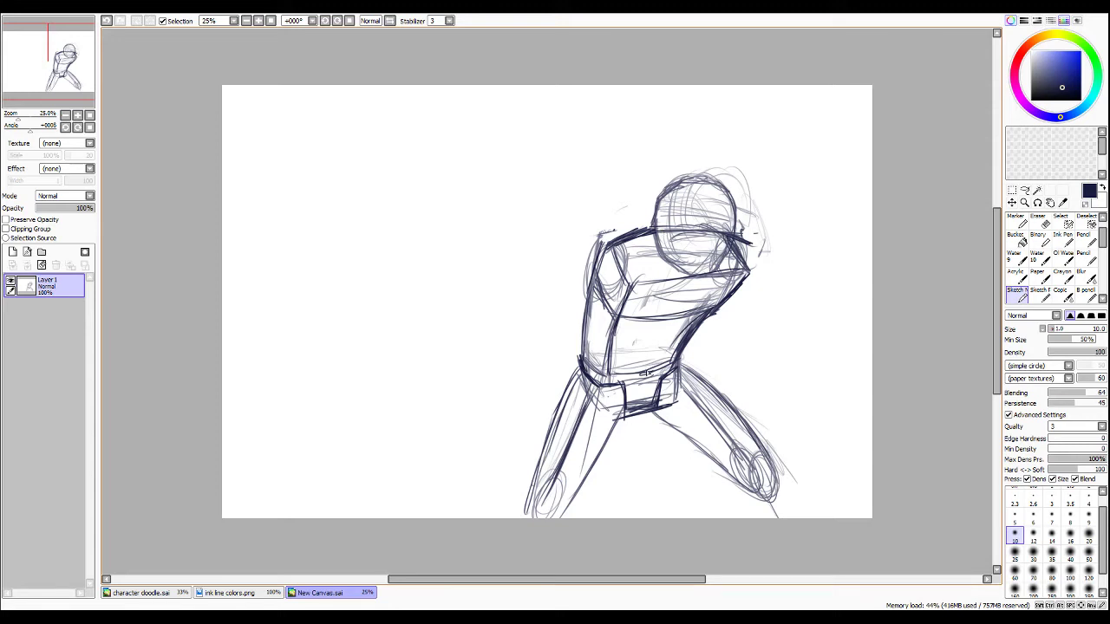
Add a centre line up the abdomen and chest, and round the chest's lower edge and right-hand side.
mouse_move(647, 370)
mouse_down()
mouse_move(656, 331)
mouse_move(647, 370)
mouse_up()
drag(657, 325, 646, 370)
mouse_move(663, 330)
mouse_down()
mouse_move(707, 280)
mouse_move(696, 285)
mouse_move(728, 271)
mouse_up()
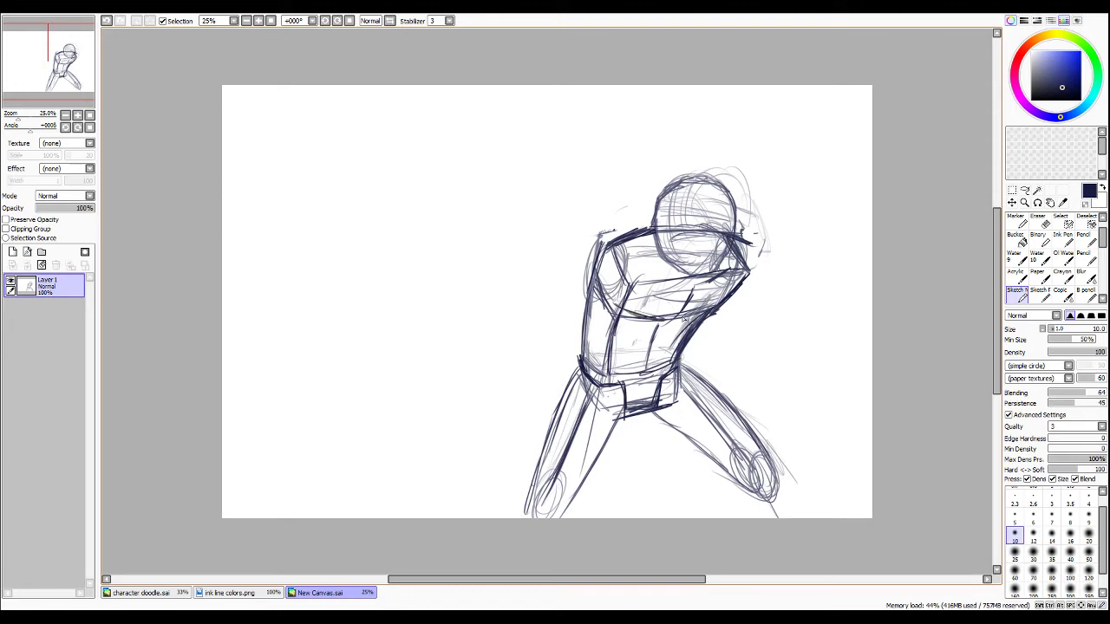
mouse_move(678, 317)
mouse_down()
mouse_move(718, 297)
mouse_move(706, 308)
mouse_up()
mouse_move(734, 264)
mouse_down()
mouse_move(716, 301)
mouse_move(736, 288)
mouse_move(738, 253)
mouse_move(751, 268)
mouse_move(722, 313)
mouse_move(707, 315)
mouse_move(716, 313)
mouse_up()
Erase the boxed chest lines and redraw the chest's lower edge, right-hand side and left-hand shoulder.
key(e)
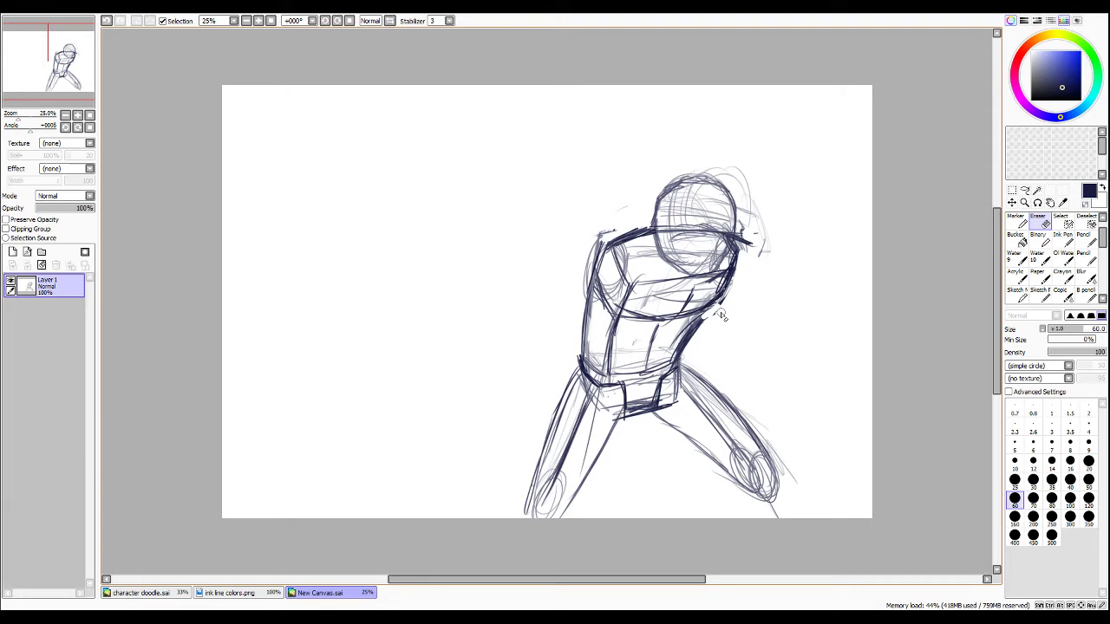
mouse_move(614, 246)
mouse_down()
mouse_move(602, 273)
mouse_move(631, 269)
mouse_move(631, 302)
mouse_move(661, 292)
mouse_move(682, 300)
mouse_move(646, 311)
mouse_move(682, 315)
mouse_move(706, 306)
mouse_move(742, 270)
mouse_move(737, 260)
mouse_move(694, 300)
mouse_move(666, 300)
mouse_move(672, 285)
mouse_move(657, 287)
mouse_move(689, 296)
mouse_up()
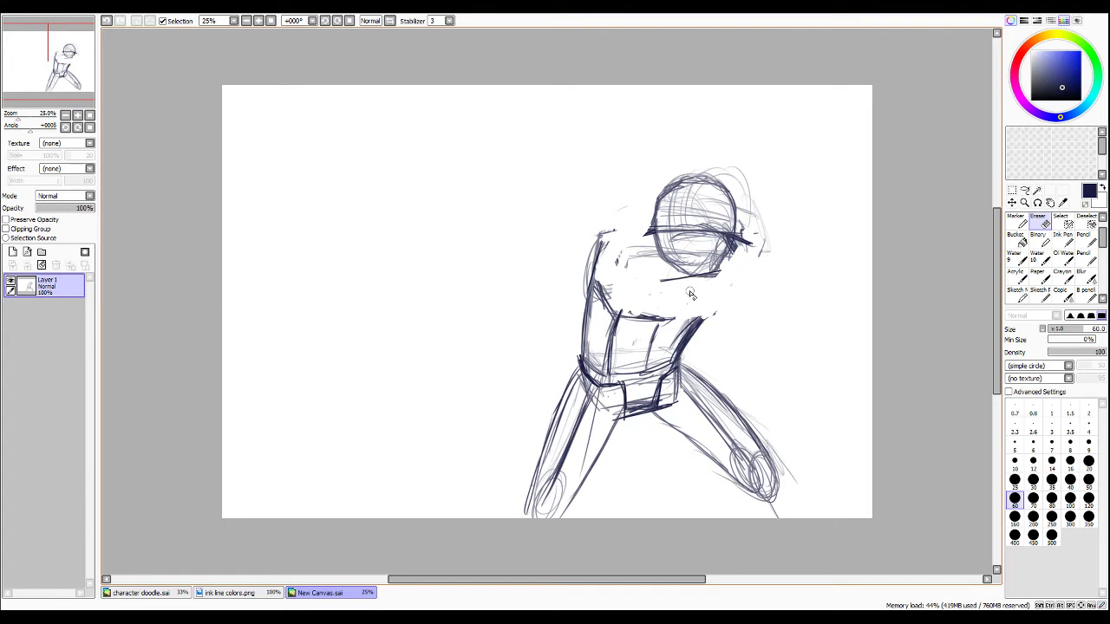
key(n)
mouse_move(626, 314)
mouse_down()
mouse_move(716, 305)
mouse_move(658, 322)
mouse_up()
mouse_move(708, 308)
mouse_down()
mouse_move(685, 316)
mouse_move(733, 260)
mouse_move(716, 307)
mouse_move(738, 244)
mouse_up()
drag(655, 233, 605, 273)
mouse_move(649, 237)
mouse_down()
mouse_move(599, 277)
mouse_move(607, 236)
mouse_move(587, 288)
mouse_move(624, 300)
mouse_move(593, 257)
mouse_move(594, 292)
mouse_up()
drag(593, 251, 622, 286)
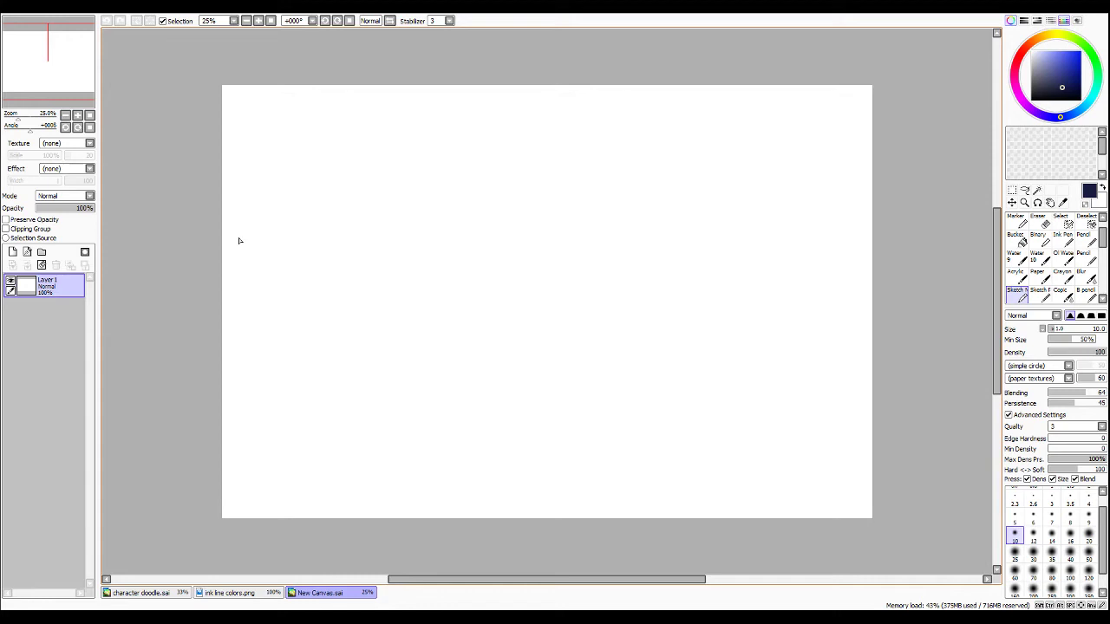
On the cleared canvas, lightly sketch an upright head oval with shoulder lines sloping down from both sides.
mouse_move(636, 170)
mouse_down()
mouse_move(658, 209)
mouse_move(669, 195)
mouse_move(656, 224)
mouse_move(664, 167)
mouse_move(670, 180)
mouse_move(645, 155)
mouse_move(643, 201)
mouse_up()
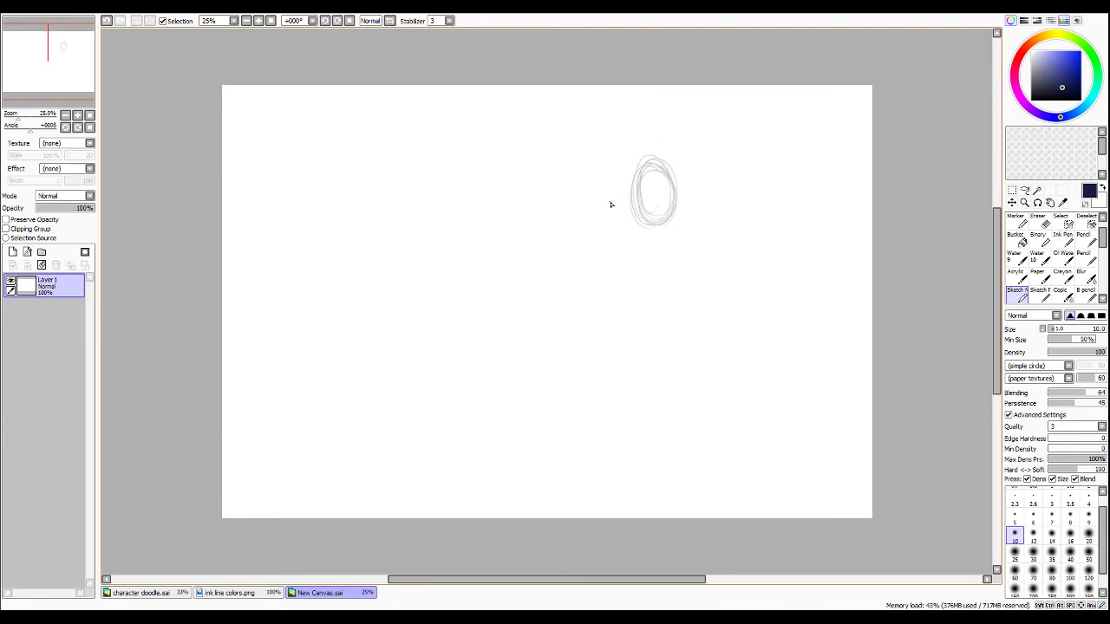
drag(632, 205, 615, 228)
drag(677, 211, 691, 223)
drag(630, 203, 598, 236)
drag(676, 203, 697, 226)
Outline a wide rounded chest beneath the head and darken its sides and lower edge.
mouse_move(605, 225)
mouse_down()
mouse_move(607, 257)
mouse_move(661, 268)
mouse_move(617, 269)
mouse_move(666, 255)
mouse_move(632, 258)
mouse_move(676, 262)
mouse_up()
drag(676, 263, 697, 229)
mouse_move(696, 229)
mouse_down()
mouse_move(690, 259)
mouse_move(698, 224)
mouse_up()
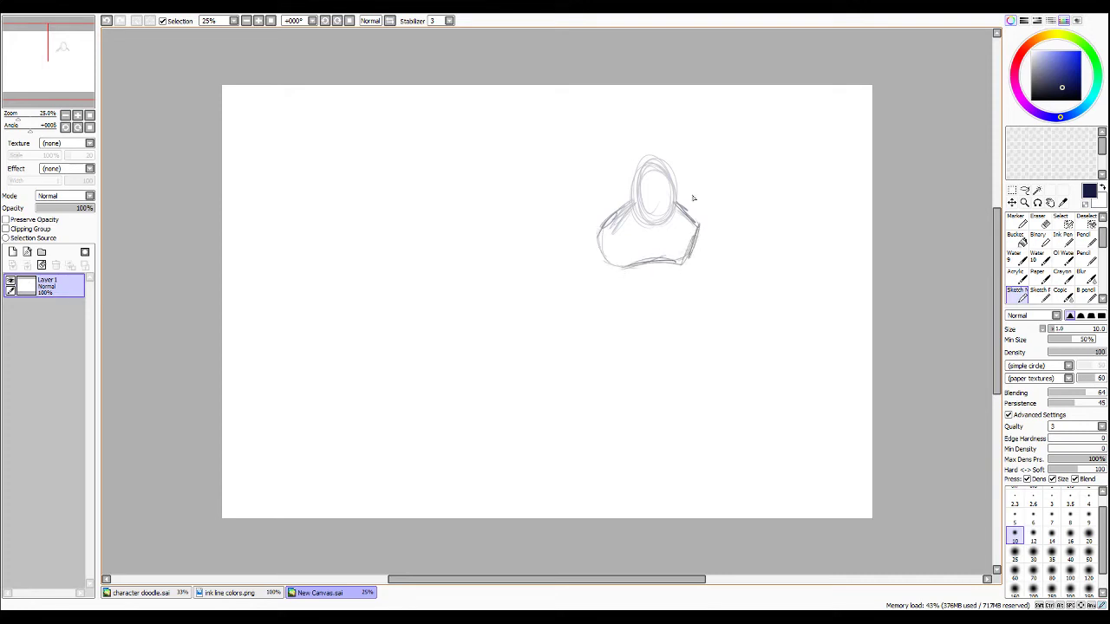
drag(599, 251, 663, 268)
mouse_move(605, 260)
mouse_down()
mouse_move(693, 253)
mouse_move(694, 215)
mouse_move(594, 236)
mouse_move(604, 258)
mouse_move(595, 230)
mouse_up()
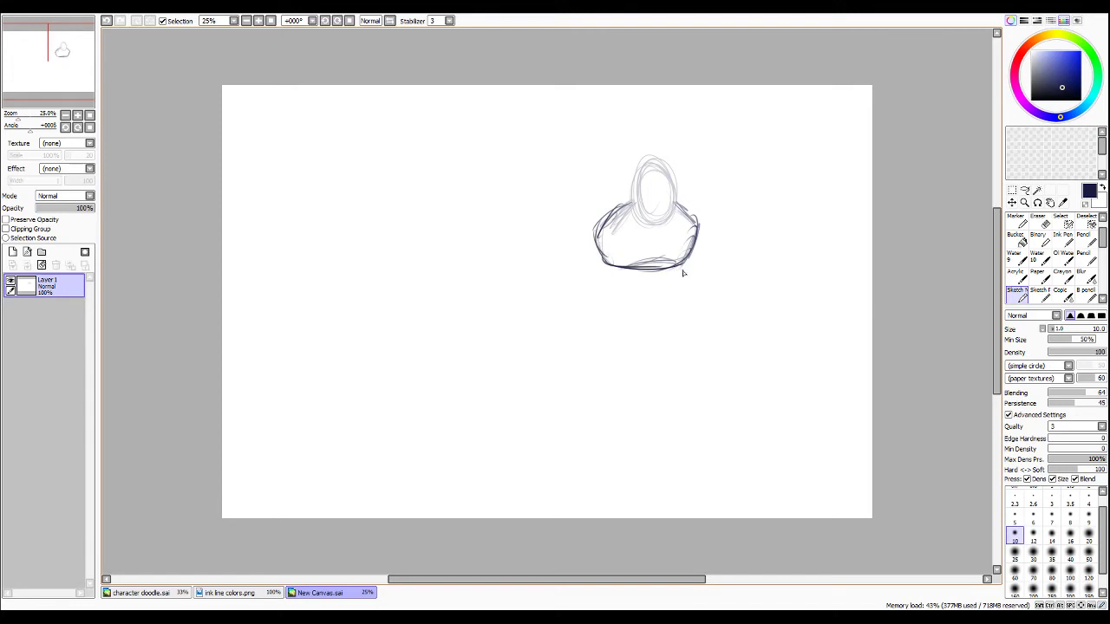
Draw the abdomen as a short block with a curved waistline, and darken the head's outline.
mouse_move(680, 269)
mouse_down()
mouse_move(665, 321)
mouse_move(625, 321)
mouse_up()
drag(602, 257, 596, 298)
mouse_move(603, 258)
mouse_down()
mouse_move(603, 304)
mouse_move(626, 317)
mouse_move(610, 312)
mouse_move(674, 305)
mouse_up()
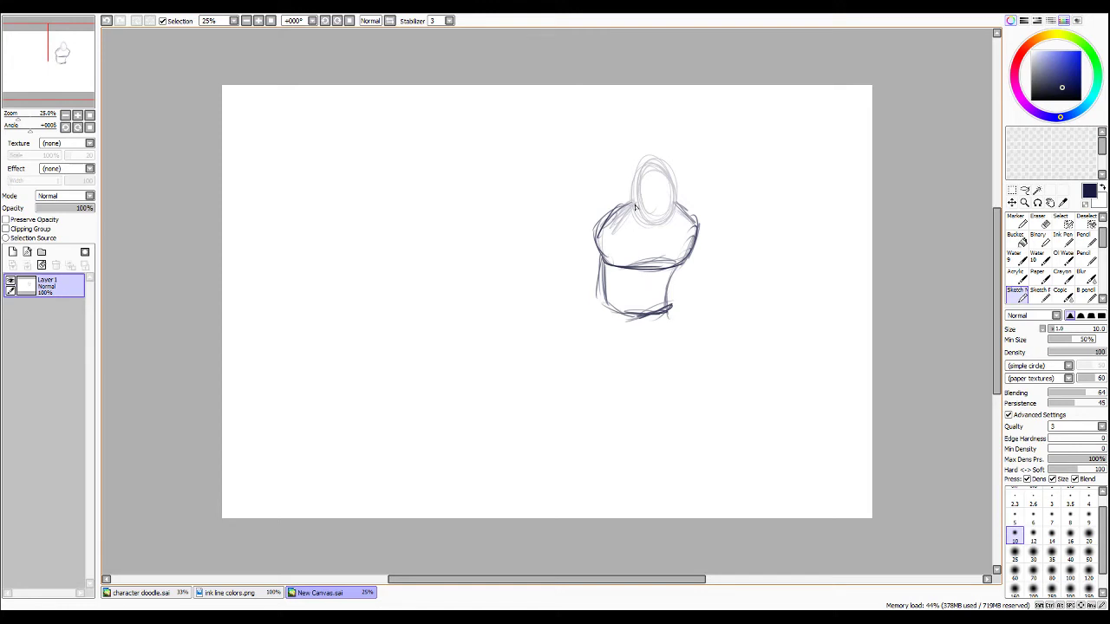
mouse_move(641, 177)
mouse_down()
mouse_move(628, 217)
mouse_move(667, 233)
mouse_move(682, 205)
mouse_move(652, 168)
mouse_move(633, 177)
mouse_move(673, 177)
mouse_move(676, 223)
mouse_move(656, 236)
mouse_move(640, 234)
mouse_move(630, 193)
mouse_move(627, 180)
mouse_move(644, 182)
mouse_up()
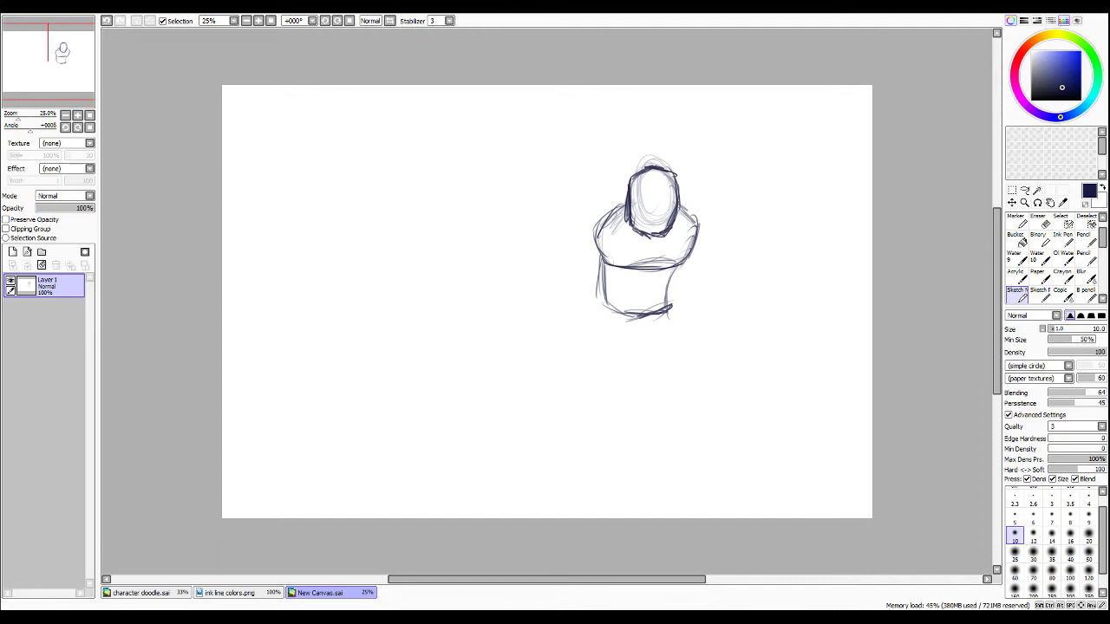
Add shoulder ovals at both ends of the chest and draw a centre line down the abdomen.
mouse_move(607, 229)
mouse_down()
mouse_move(607, 251)
mouse_move(595, 258)
mouse_move(604, 227)
mouse_move(587, 253)
mouse_up()
drag(631, 205, 598, 224)
mouse_move(680, 219)
mouse_down()
mouse_move(695, 227)
mouse_move(681, 265)
mouse_move(696, 229)
mouse_move(685, 262)
mouse_move(702, 248)
mouse_move(690, 253)
mouse_move(693, 244)
mouse_move(699, 259)
mouse_move(672, 306)
mouse_move(642, 312)
mouse_up()
drag(642, 272, 642, 324)
Draw a tapered pelvis below the waist with angled leg openings, hip ovals and a first right-hand thigh line.
drag(645, 278, 598, 333)
mouse_move(595, 329)
mouse_down()
mouse_move(630, 349)
mouse_move(665, 335)
mouse_move(673, 261)
mouse_move(667, 332)
mouse_move(685, 376)
mouse_up()
drag(667, 324, 699, 387)
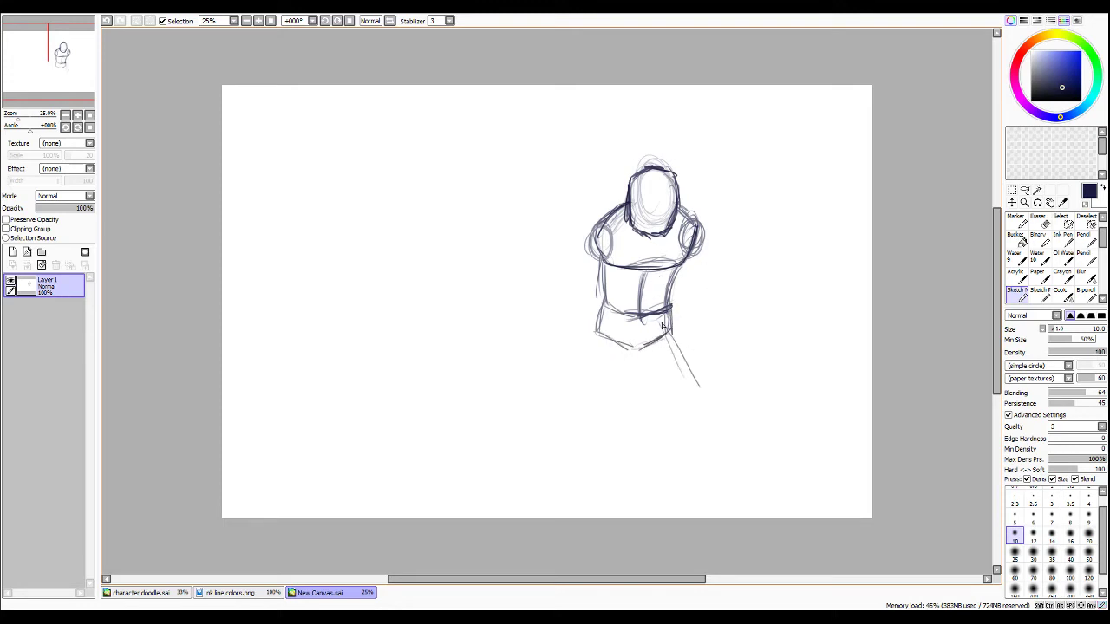
mouse_move(662, 317)
mouse_down()
mouse_move(652, 340)
mouse_move(660, 350)
mouse_move(671, 316)
mouse_move(619, 338)
mouse_move(600, 313)
mouse_move(594, 330)
mouse_move(631, 350)
mouse_up()
mouse_move(619, 317)
mouse_down()
mouse_move(629, 347)
mouse_move(650, 347)
mouse_move(654, 318)
mouse_move(681, 331)
mouse_move(677, 311)
mouse_up()
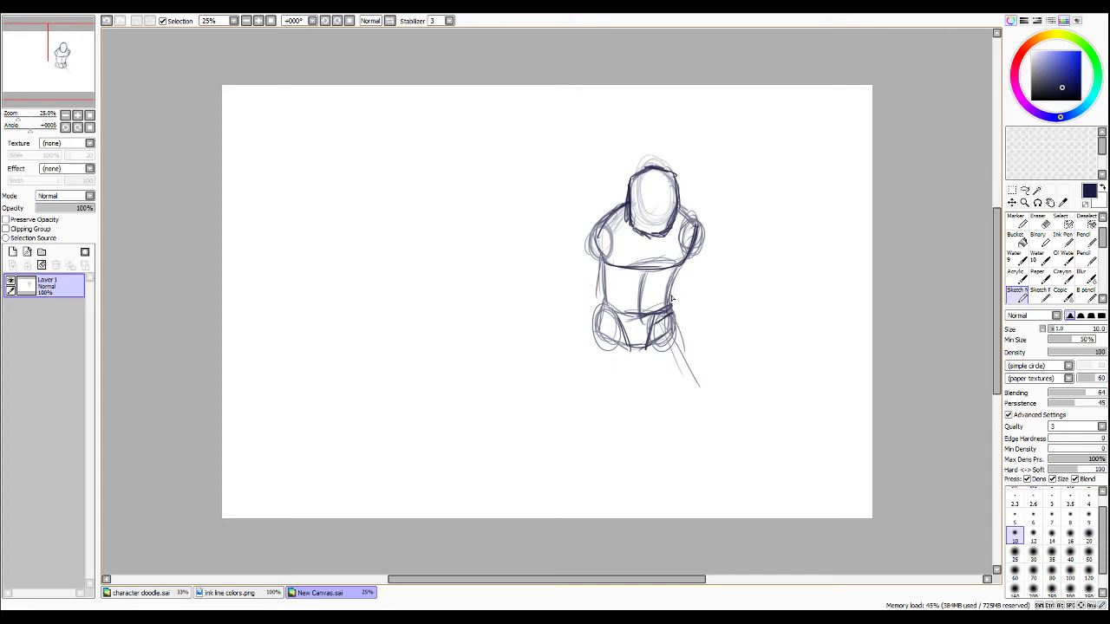
Extend both legs outward from the hips in a wide stance, with knee ovals and straight lower leg lines.
mouse_move(660, 342)
mouse_down()
mouse_move(724, 385)
mouse_move(716, 390)
mouse_move(736, 410)
mouse_move(744, 403)
mouse_move(780, 478)
mouse_up()
drag(744, 411, 801, 510)
mouse_move(608, 340)
mouse_down()
mouse_move(571, 391)
mouse_move(574, 375)
mouse_move(519, 494)
mouse_up()
drag(552, 416, 525, 475)
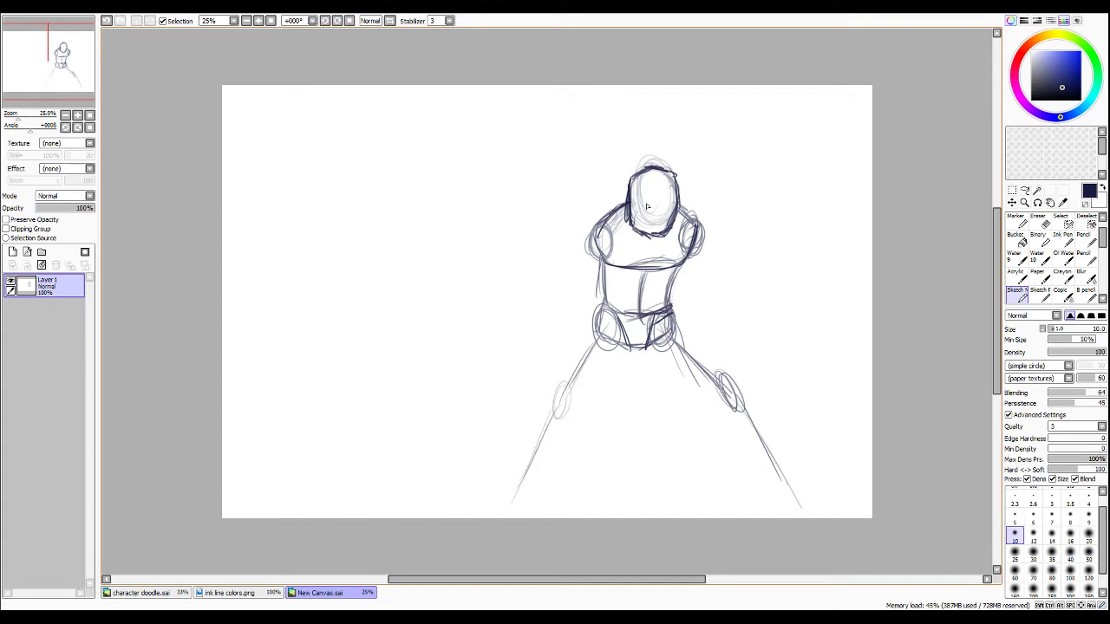
Darken the chest's lower edge, add a slanted line across the upper chest, and reinforce the left-hand shoulder.
drag(609, 265, 692, 261)
drag(629, 271, 690, 262)
drag(607, 253, 702, 230)
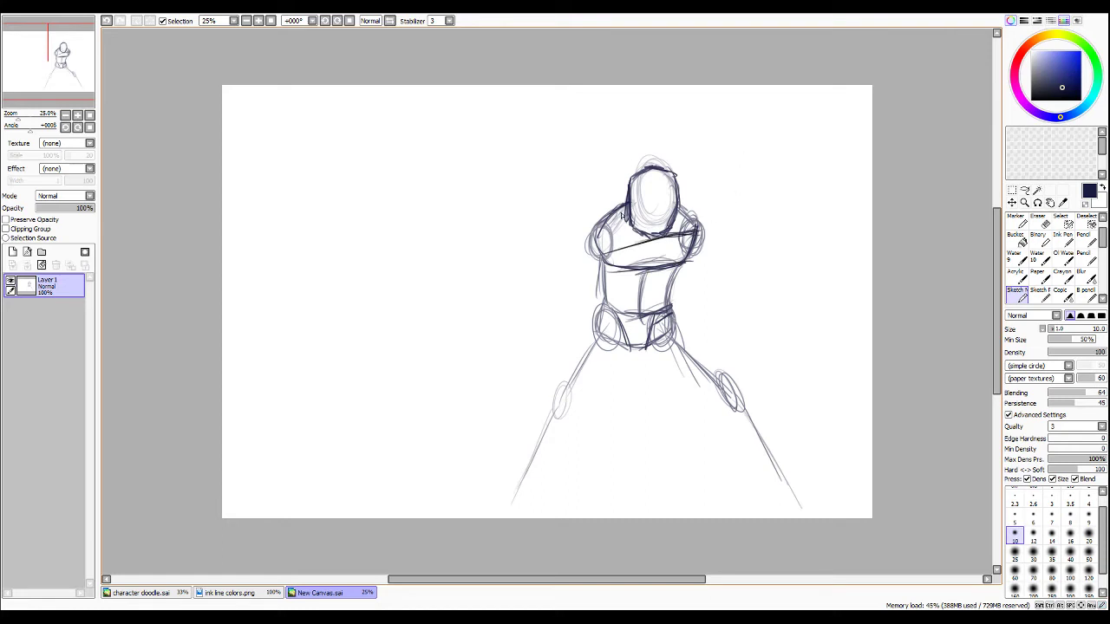
drag(627, 210, 585, 267)
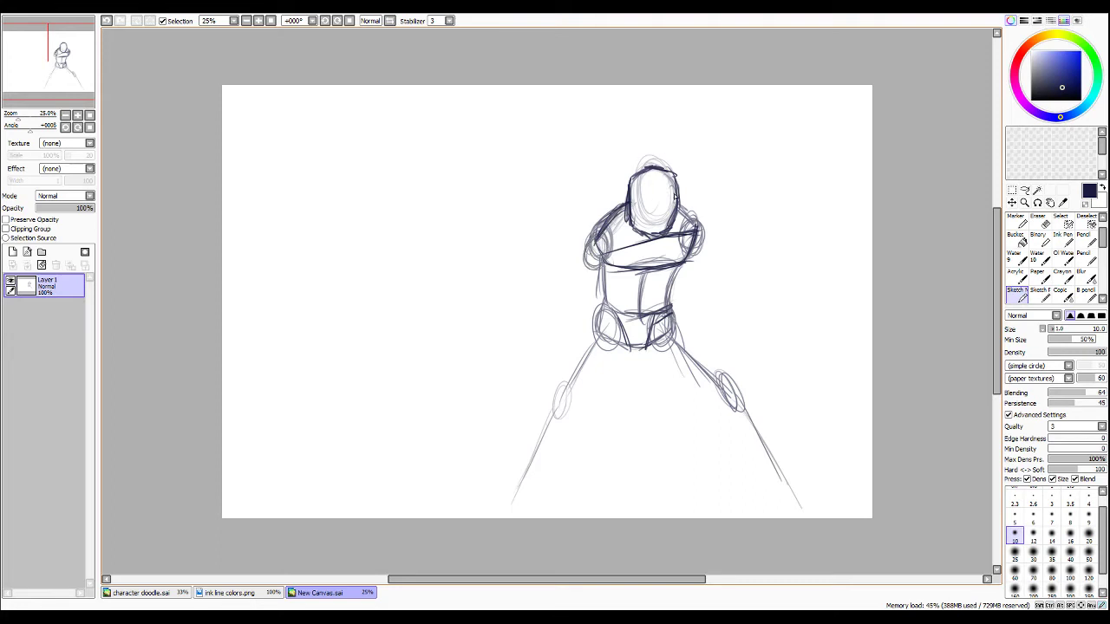
Erase the left-hand shoulder oval, redraw it with a clean dark outline, and darken the right-hand shoulder slope.
key(e)
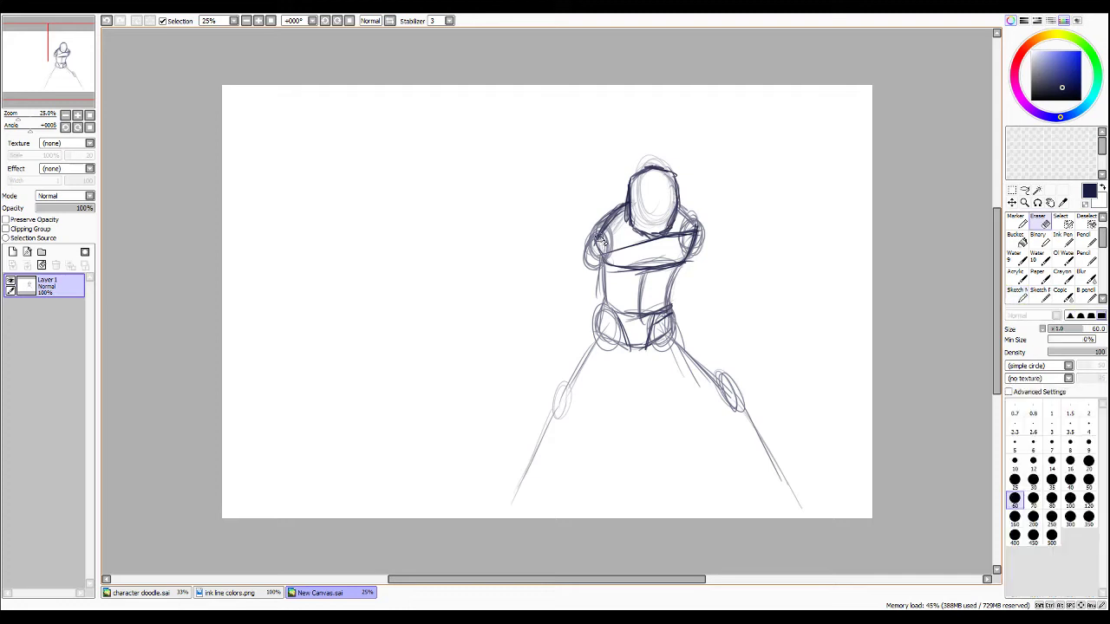
drag(607, 227, 586, 276)
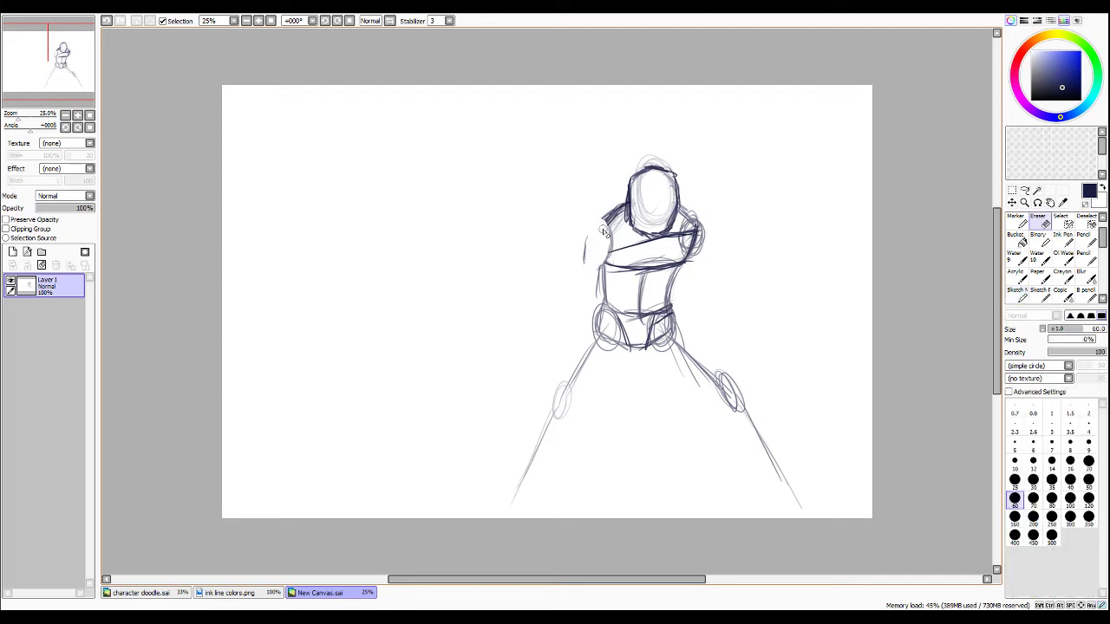
key(e)
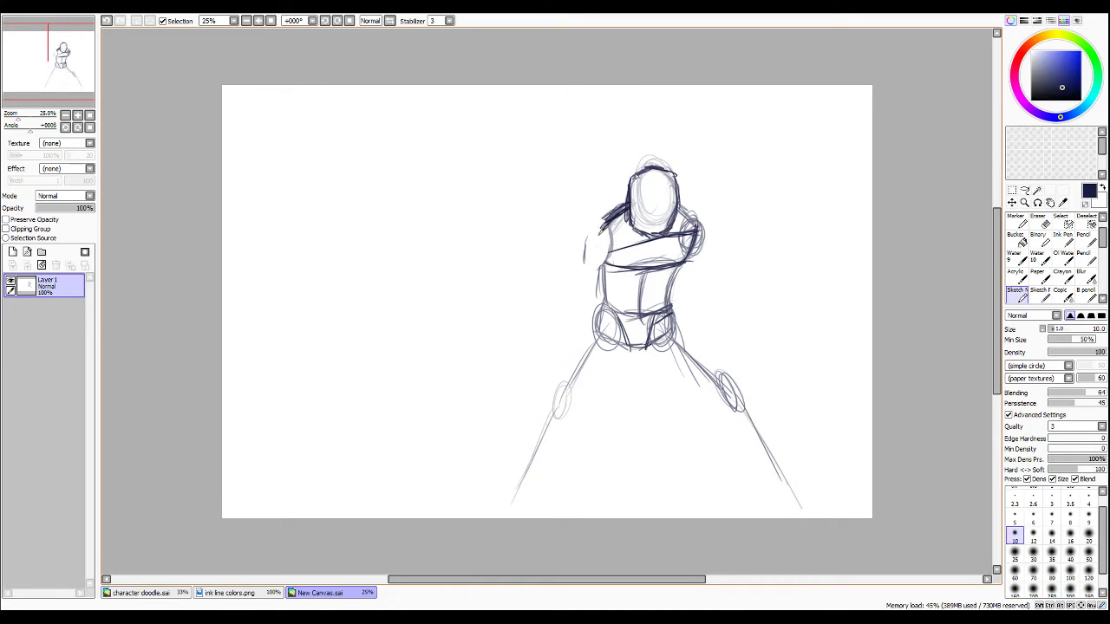
mouse_move(603, 227)
mouse_down()
mouse_move(610, 260)
mouse_move(586, 259)
mouse_up()
mouse_move(676, 222)
mouse_down()
mouse_move(695, 231)
mouse_move(681, 263)
mouse_move(693, 223)
mouse_up()
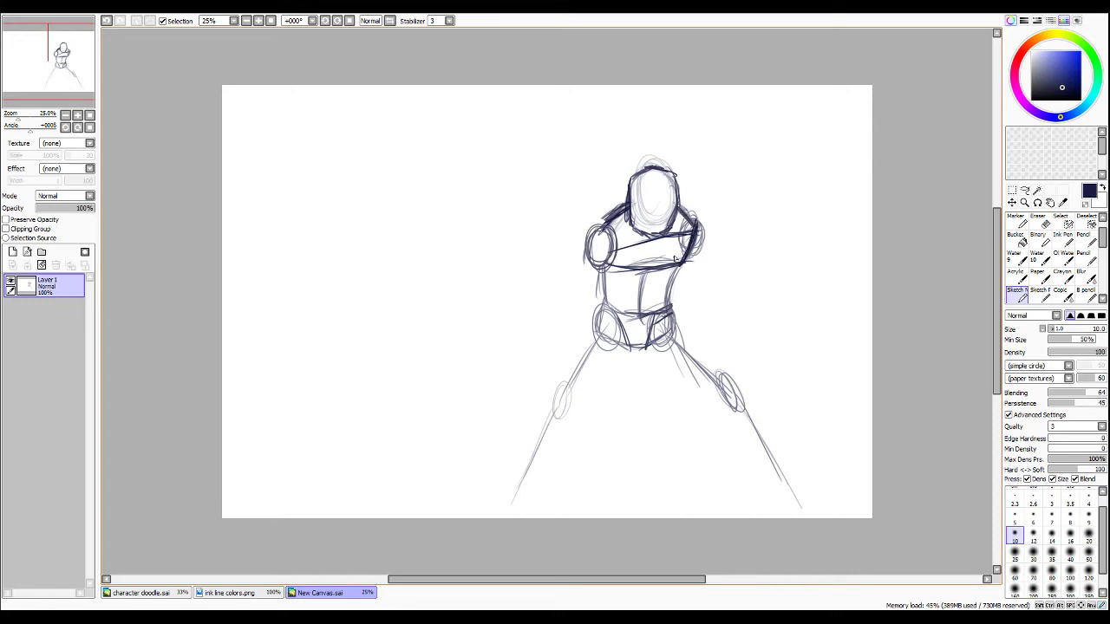
Darken the chest's left-hand and lower edges and both waist sides, and extend the centre line up the chest.
mouse_move(614, 243)
mouse_down()
mouse_move(622, 273)
mouse_move(681, 262)
mouse_move(640, 317)
mouse_up()
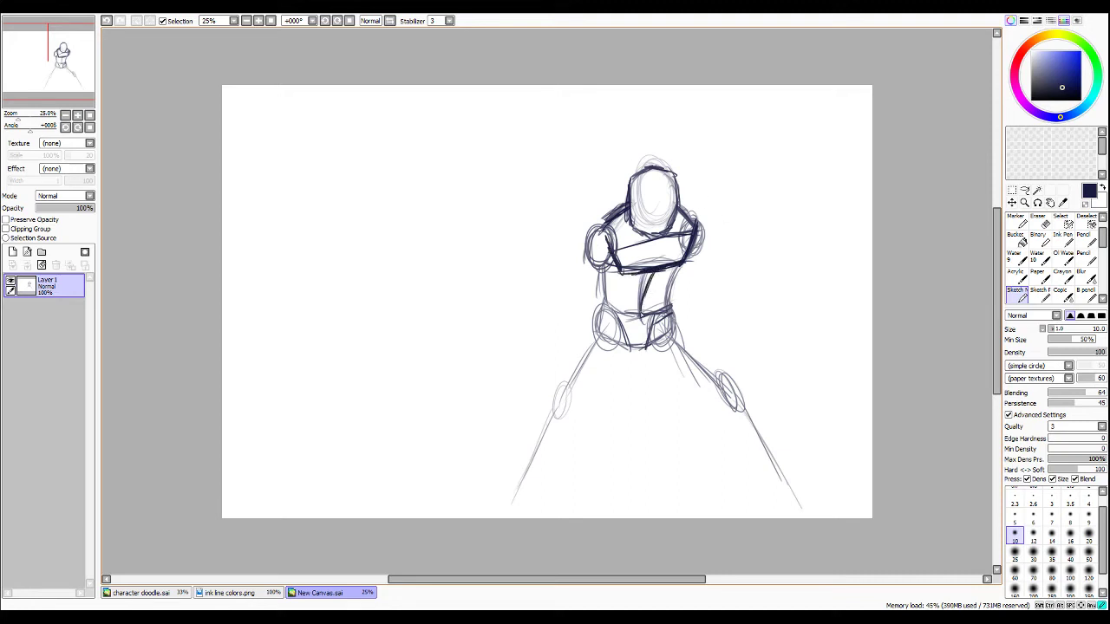
mouse_move(658, 268)
mouse_down()
mouse_move(640, 319)
mouse_move(670, 293)
mouse_up()
drag(603, 270, 605, 303)
mouse_move(654, 272)
mouse_down()
mouse_move(658, 246)
mouse_move(657, 269)
mouse_move(681, 230)
mouse_move(655, 243)
mouse_move(685, 231)
mouse_up()
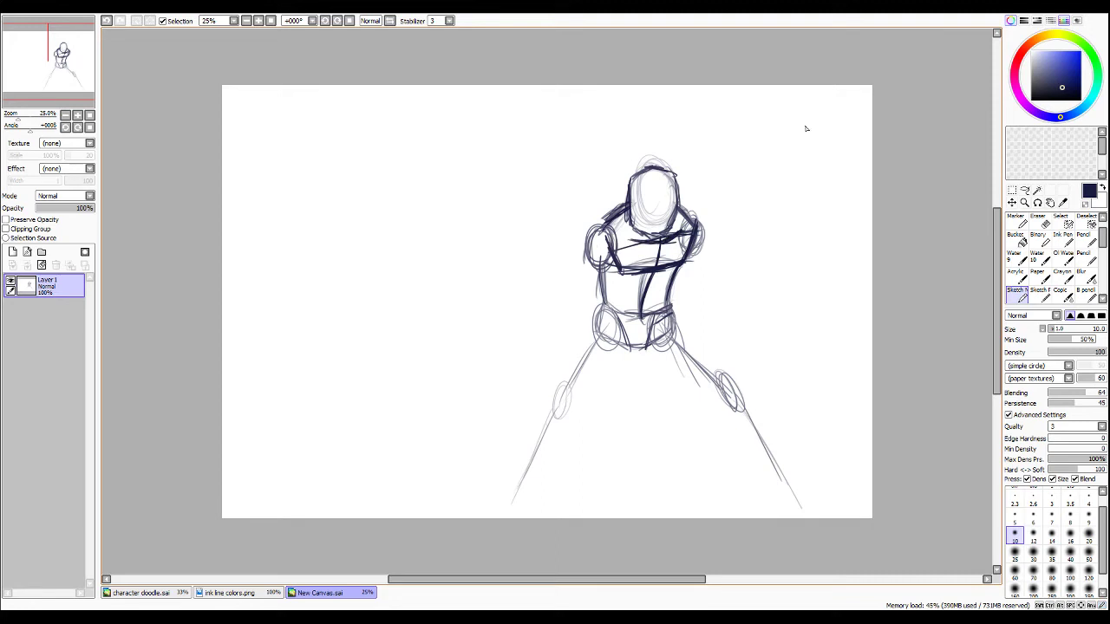
Draw a rounded right-hand shoulder cap with an arm line angling down and outward, and darken the left-hand armpit.
mouse_move(683, 215)
mouse_down()
mouse_move(709, 243)
mouse_move(689, 234)
mouse_move(697, 256)
mouse_up()
drag(699, 252, 734, 298)
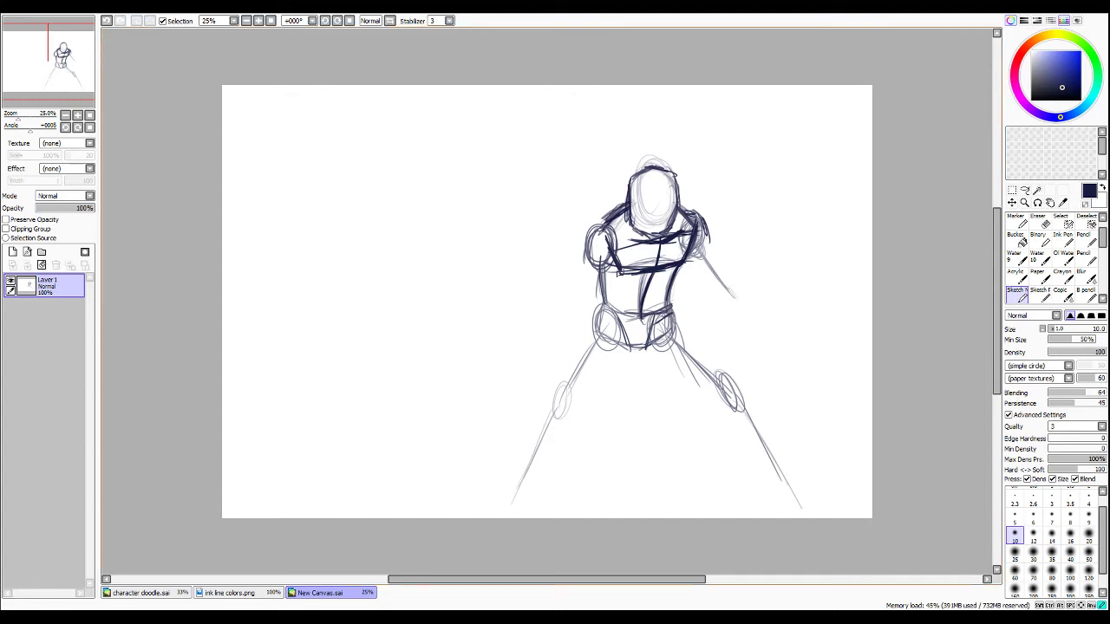
drag(608, 254, 621, 272)
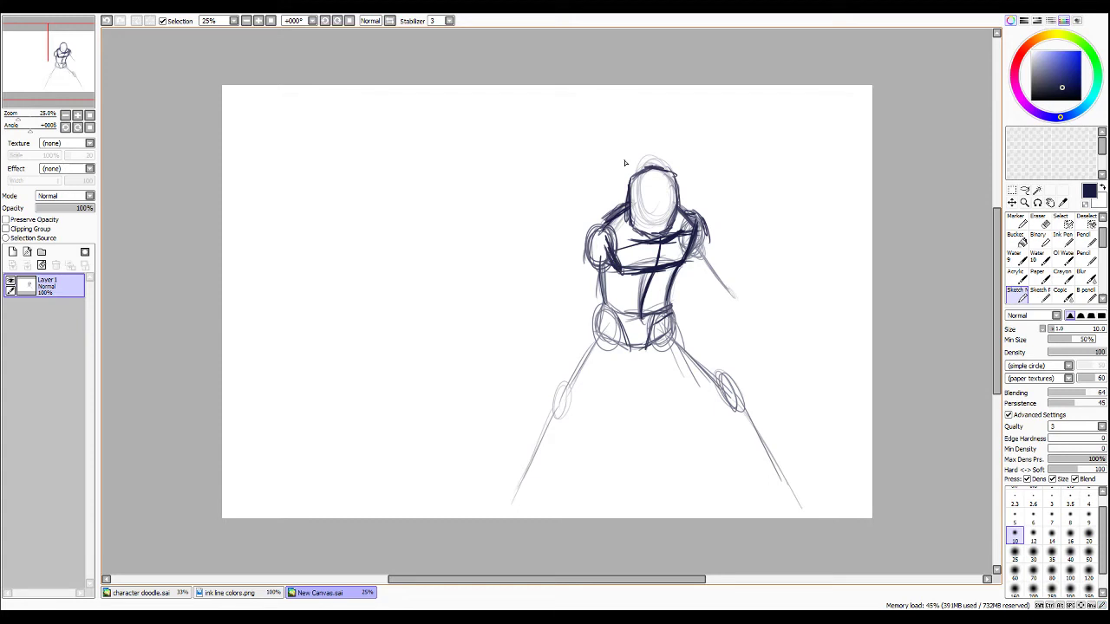
Erase the chest's lower left-hand corner and redraw it, darkening the left-hand shoulder's outline.
key(e)
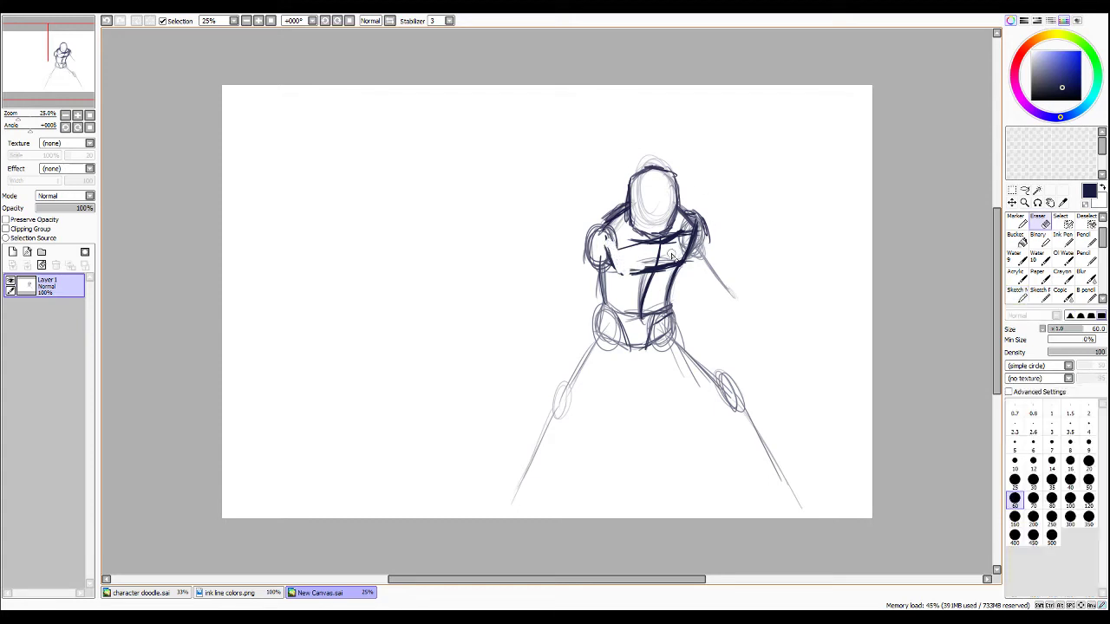
key(n)
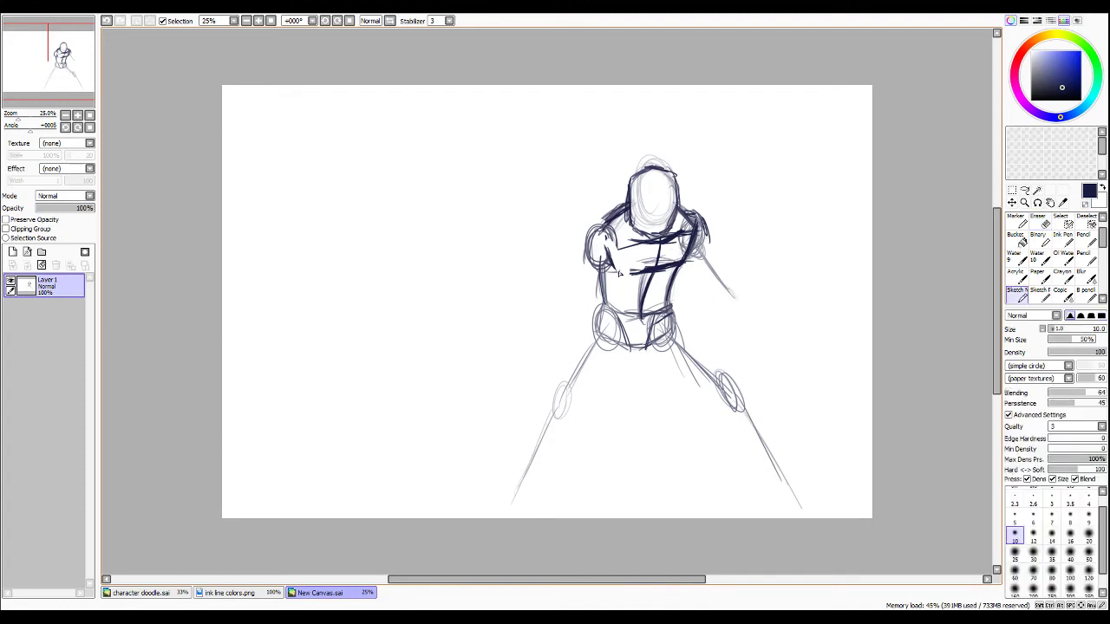
mouse_move(619, 273)
mouse_down()
mouse_move(649, 262)
mouse_move(619, 237)
mouse_move(617, 267)
mouse_move(597, 223)
mouse_move(584, 251)
mouse_move(614, 262)
mouse_move(596, 245)
mouse_move(608, 269)
mouse_move(608, 240)
mouse_up()
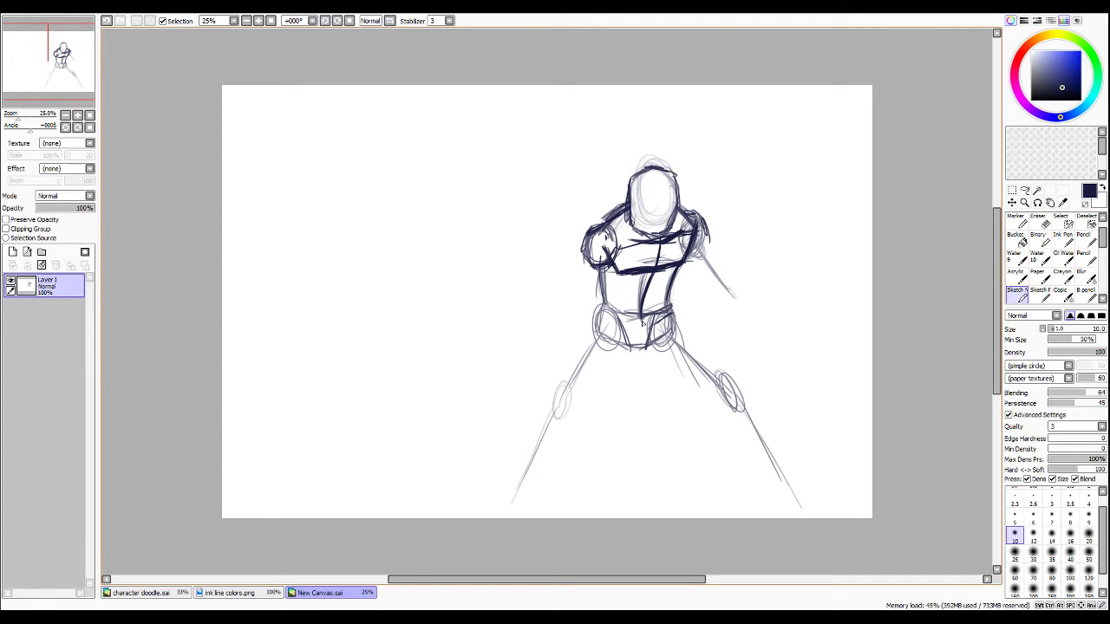
Darken the waistline and the pelvis's tapered lower edges, and reinforce the left-hand hip oval.
drag(610, 323, 667, 312)
drag(614, 322, 671, 311)
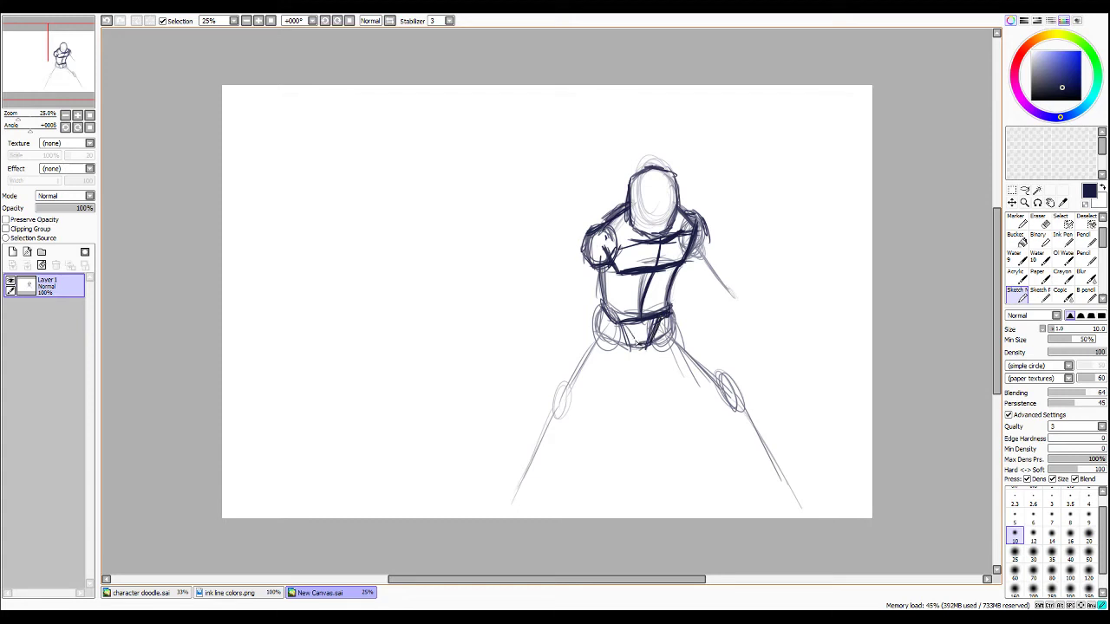
drag(626, 327, 643, 348)
mouse_move(609, 315)
mouse_down()
mouse_move(593, 342)
mouse_move(601, 337)
mouse_up()
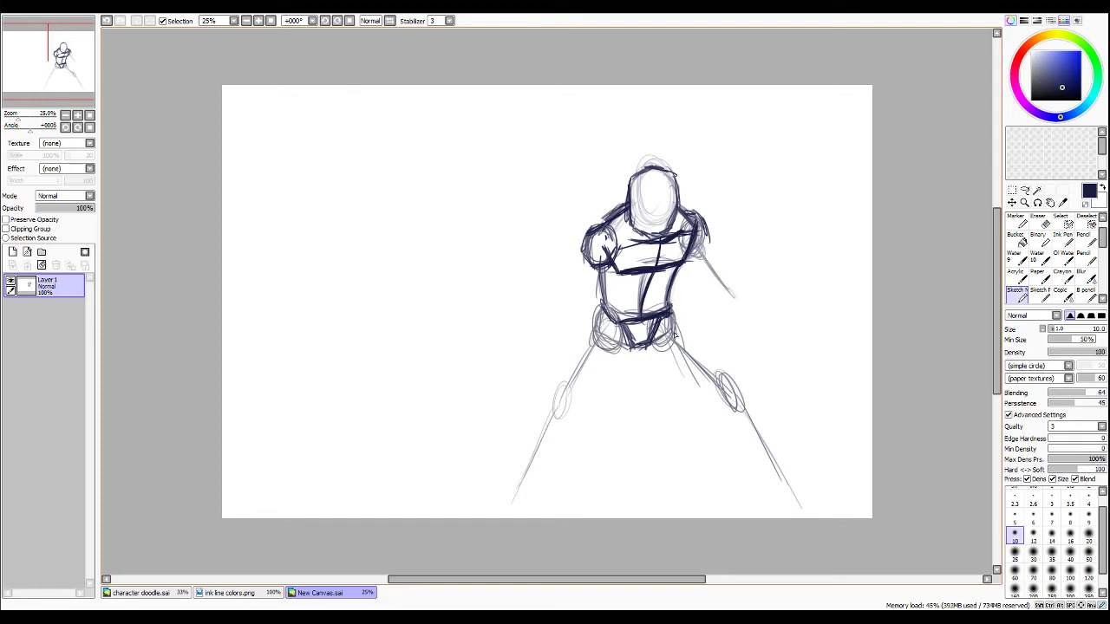
Outline both thighs around their centre lines, from the hips down to the knee ovals.
mouse_move(681, 344)
mouse_down()
mouse_move(714, 372)
mouse_move(657, 349)
mouse_move(676, 364)
mouse_up()
drag(652, 345, 720, 392)
drag(674, 319, 737, 385)
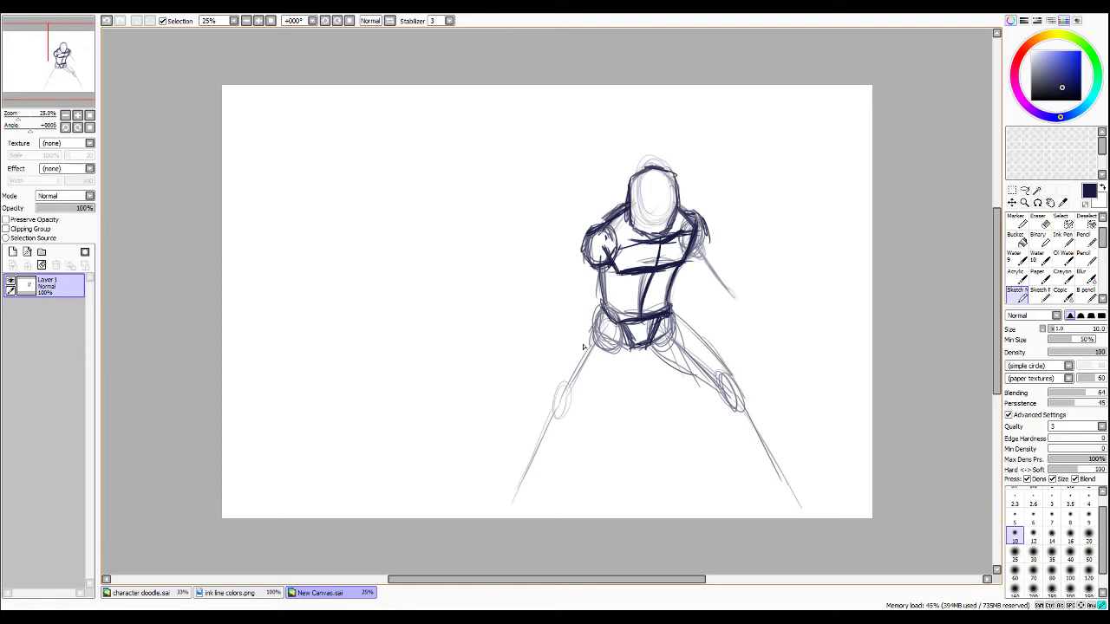
drag(593, 320, 553, 414)
mouse_move(608, 366)
mouse_down()
mouse_move(577, 408)
mouse_move(631, 350)
mouse_move(590, 390)
mouse_up()
Outline both lower legs from the knees down towards the canvas's lower edge.
drag(711, 390, 780, 485)
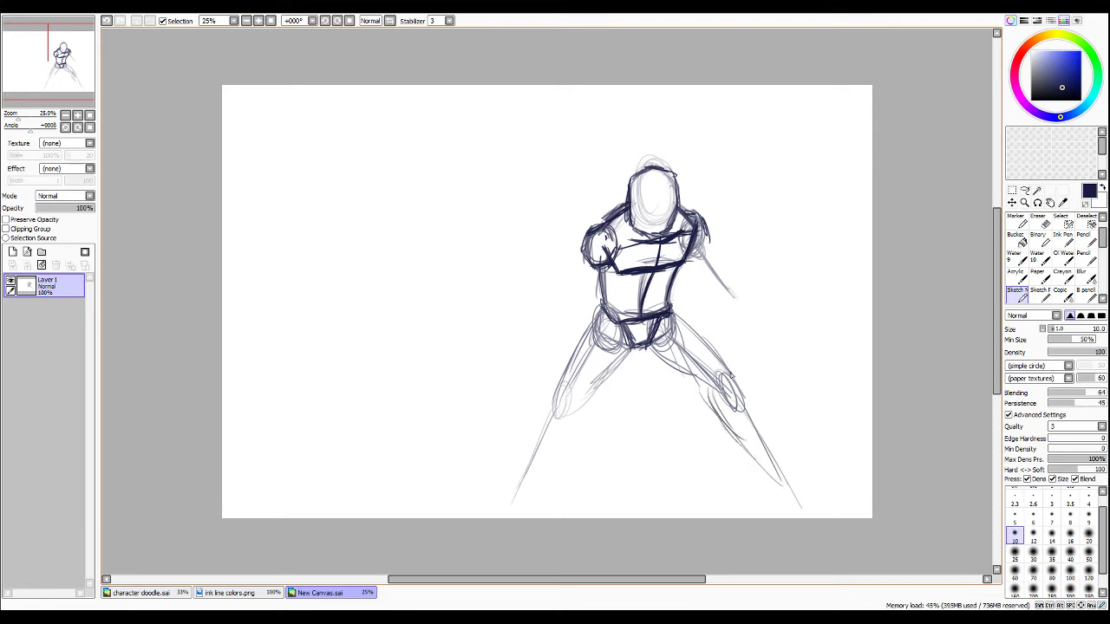
drag(731, 375, 785, 468)
drag(766, 429, 799, 490)
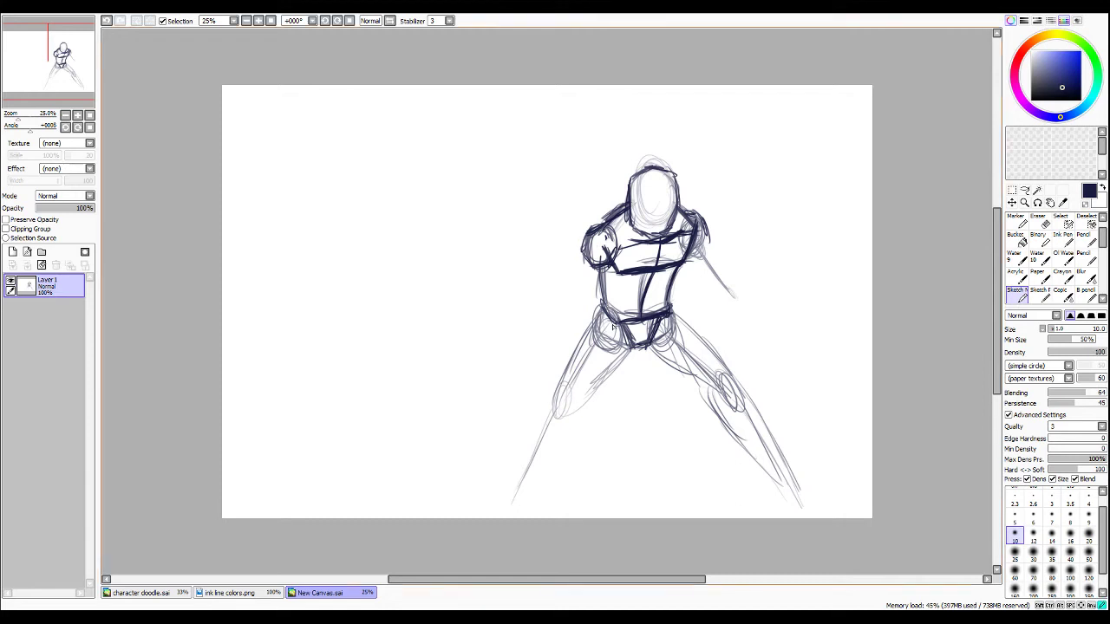
mouse_move(551, 414)
mouse_down()
mouse_move(523, 491)
mouse_move(555, 402)
mouse_move(509, 508)
mouse_up()
drag(583, 410, 531, 510)
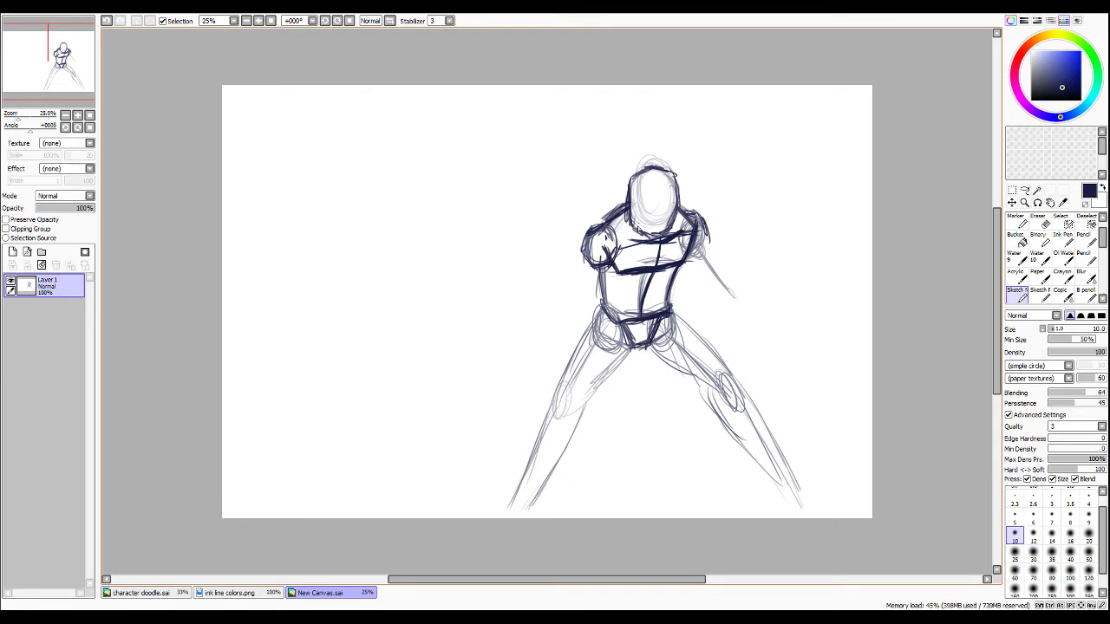
Erase the entire left-hand leg together with its hip oval.
key(e)
drag(593, 323, 544, 434)
drag(559, 391, 512, 506)
mouse_move(539, 459)
mouse_down()
mouse_move(532, 512)
mouse_move(554, 484)
mouse_move(574, 372)
mouse_move(566, 390)
mouse_move(595, 378)
mouse_move(597, 326)
mouse_move(616, 366)
mouse_move(618, 340)
mouse_up()
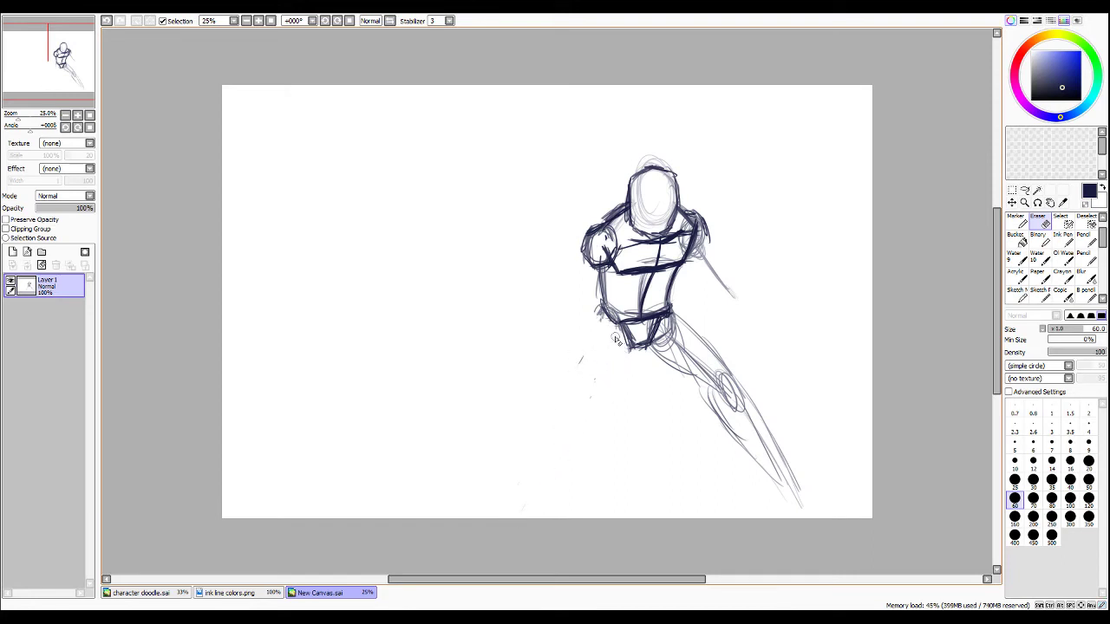
Sketch the left-hand upper arm with an elbow oval, and add an elbow, forearm and hand to the right-hand arm.
key(e)
mouse_move(596, 260)
mouse_down()
mouse_move(581, 339)
mouse_move(569, 340)
mouse_move(574, 326)
mouse_move(567, 340)
mouse_up()
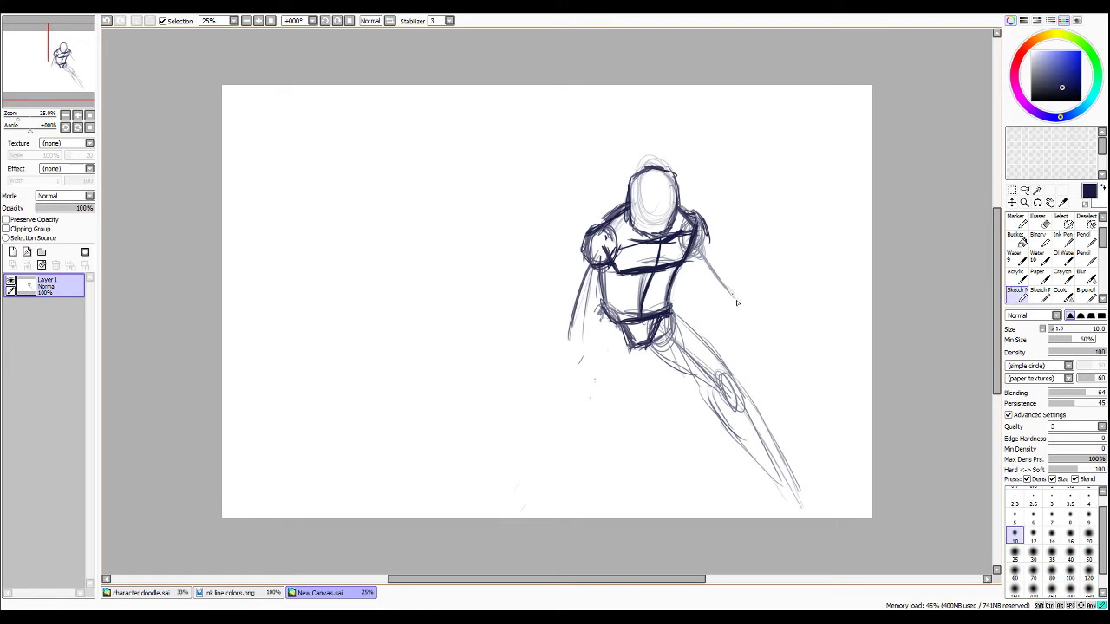
mouse_move(733, 300)
mouse_down()
mouse_move(737, 312)
mouse_move(729, 293)
mouse_up()
drag(571, 320, 569, 340)
drag(736, 308, 776, 372)
mouse_move(737, 290)
mouse_down()
mouse_move(767, 349)
mouse_move(744, 335)
mouse_move(777, 371)
mouse_move(774, 360)
mouse_move(766, 390)
mouse_move(773, 367)
mouse_move(791, 373)
mouse_move(778, 355)
mouse_move(791, 368)
mouse_up()
mouse_move(775, 350)
mouse_down()
mouse_move(761, 355)
mouse_move(771, 387)
mouse_move(794, 362)
mouse_move(781, 357)
mouse_move(789, 364)
mouse_up()
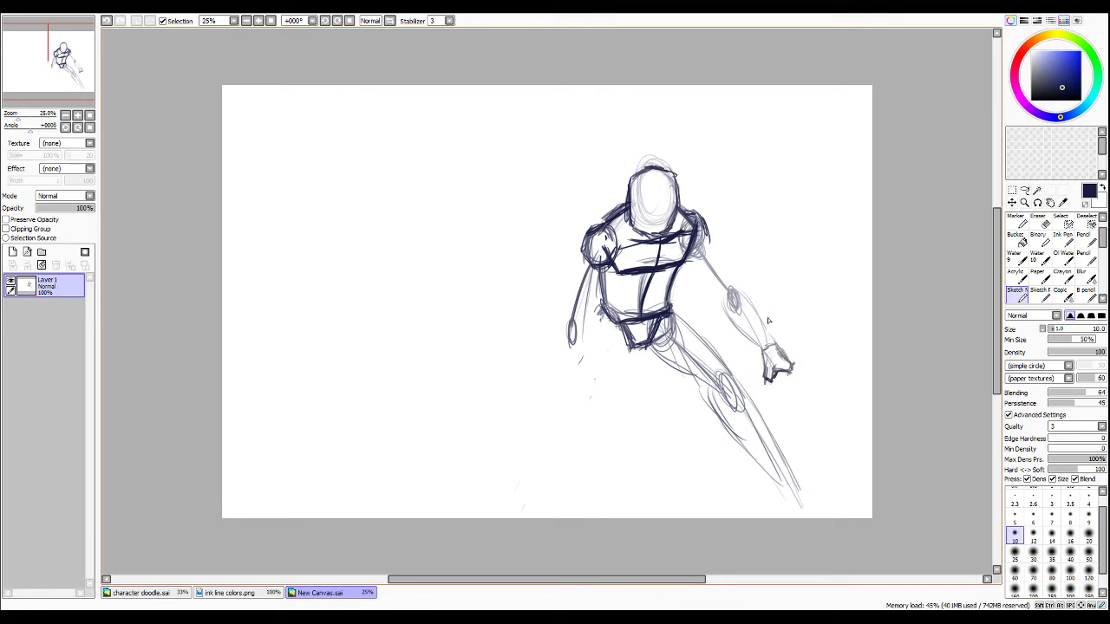
Erase the left-hand arm and redraw it hanging down, with an elbow, a forearm line and a rounded hand.
drag(573, 346, 573, 381)
key(e)
mouse_move(574, 314)
mouse_down()
mouse_move(569, 381)
mouse_move(577, 290)
mouse_move(577, 302)
mouse_up()
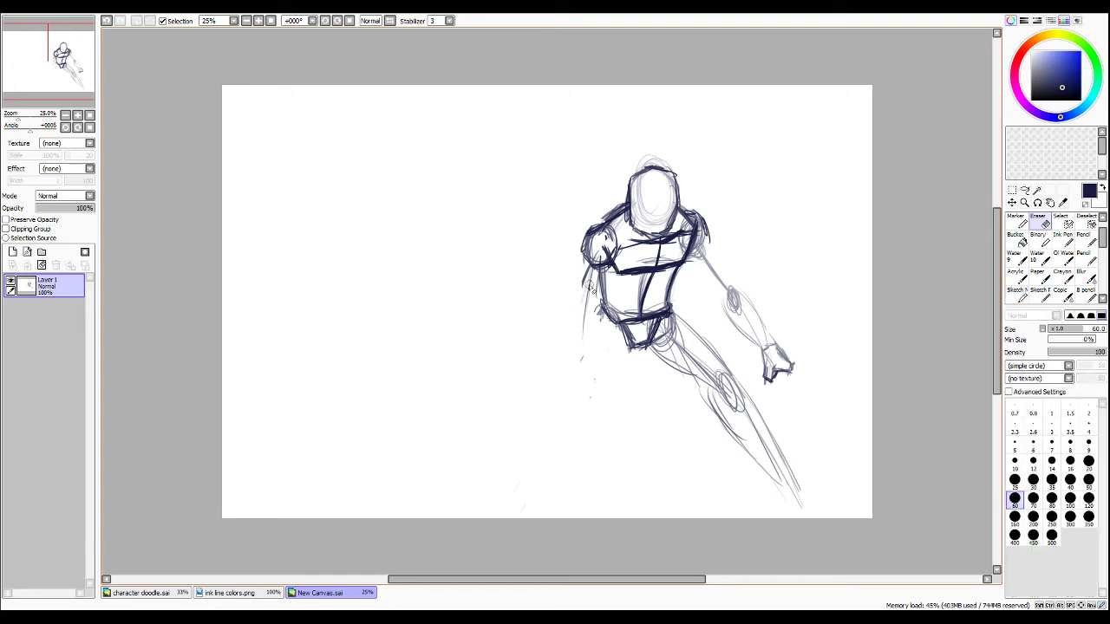
key(e)
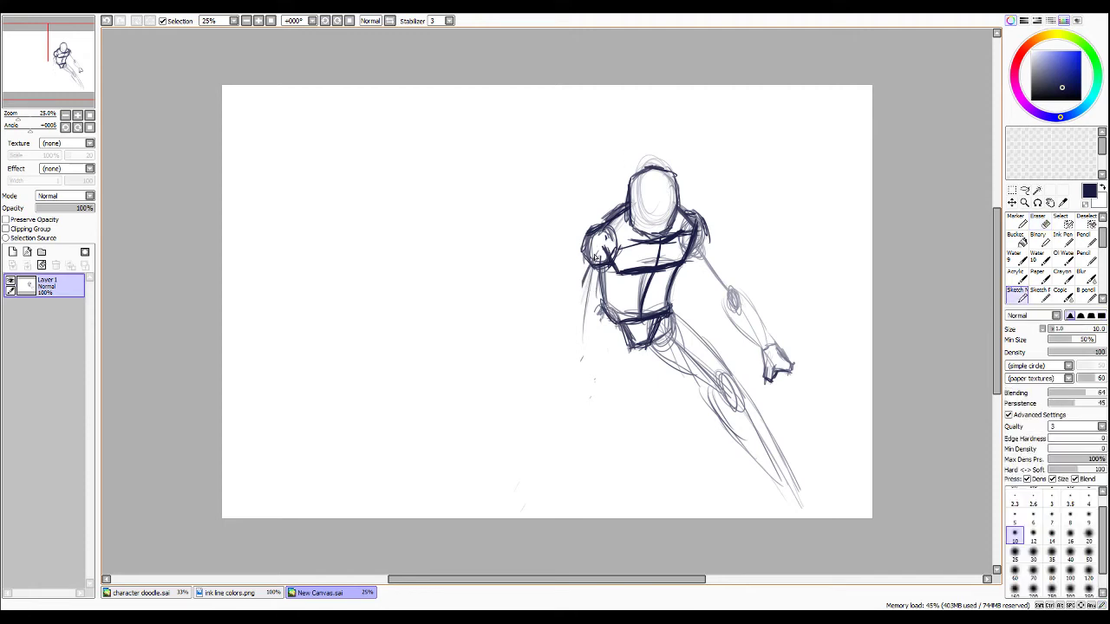
mouse_move(597, 260)
mouse_down()
mouse_move(585, 326)
mouse_move(578, 332)
mouse_move(600, 250)
mouse_move(590, 303)
mouse_move(571, 330)
mouse_up()
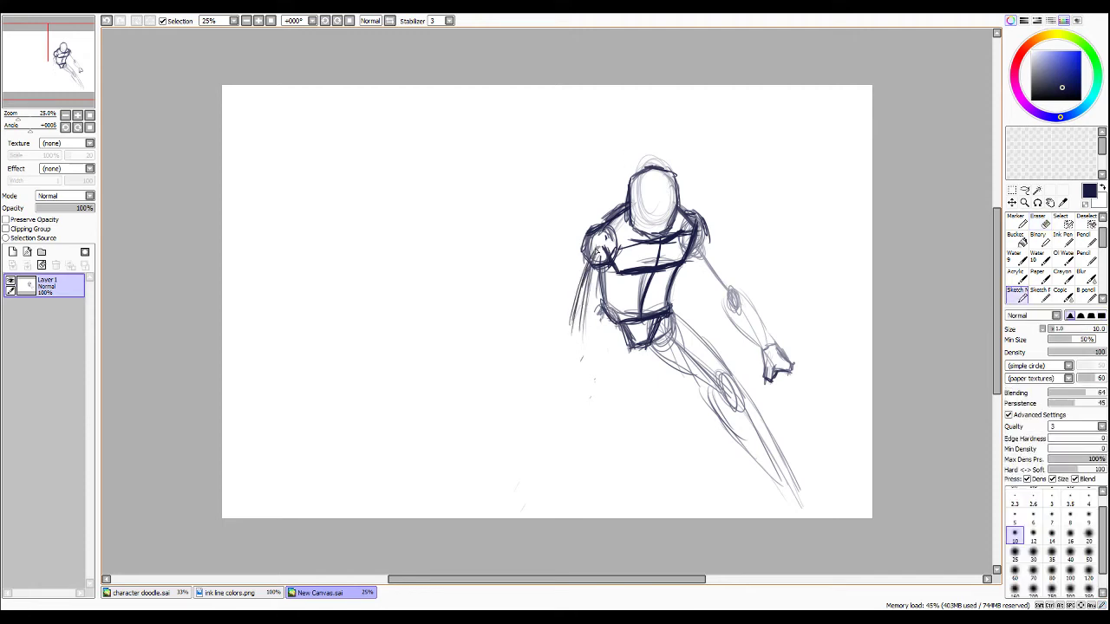
mouse_move(583, 281)
mouse_down()
mouse_move(569, 337)
mouse_move(575, 316)
mouse_up()
mouse_move(567, 338)
mouse_down()
mouse_move(580, 425)
mouse_move(567, 395)
mouse_move(565, 433)
mouse_up()
mouse_move(574, 390)
mouse_down()
mouse_move(562, 432)
mouse_move(579, 418)
mouse_up()
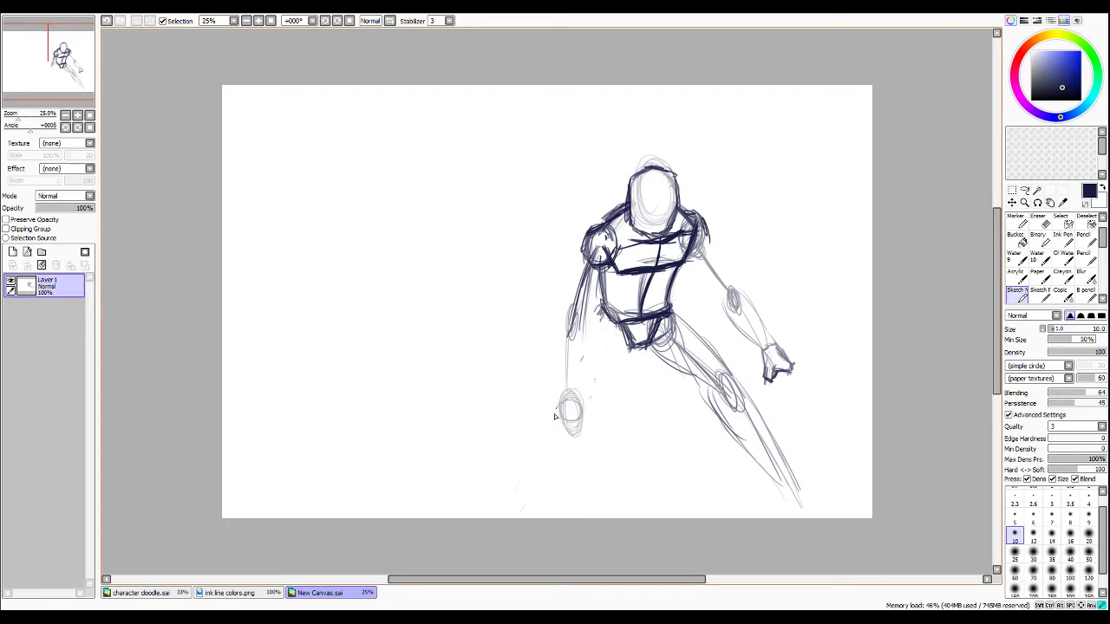
Sketch a bent left-hand leg line with a knee oval and darken the waistline.
mouse_move(614, 326)
mouse_down()
mouse_move(608, 391)
mouse_move(608, 357)
mouse_move(583, 437)
mouse_move(507, 515)
mouse_up()
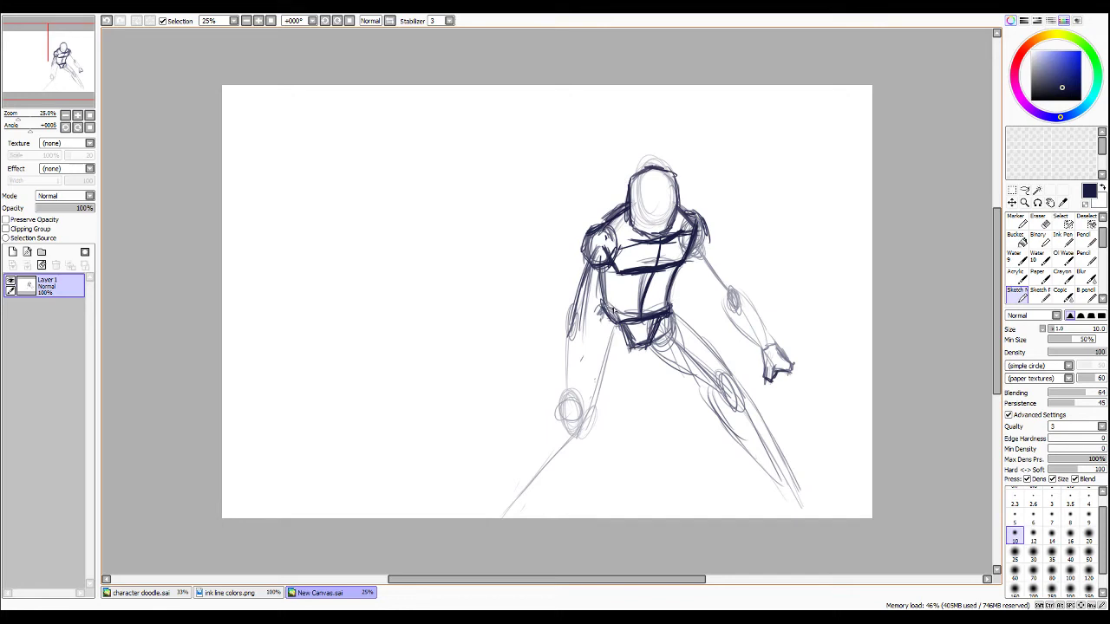
mouse_move(605, 310)
mouse_down()
mouse_move(611, 328)
mouse_move(672, 319)
mouse_up()
Erase the right-hand leg along with its hip and knee ovals.
key(e)
mouse_move(685, 316)
mouse_down()
mouse_move(737, 387)
mouse_move(665, 358)
mouse_move(670, 336)
mouse_move(682, 358)
mouse_move(667, 355)
mouse_move(748, 435)
mouse_move(738, 382)
mouse_move(724, 387)
mouse_move(721, 409)
mouse_move(793, 501)
mouse_up()
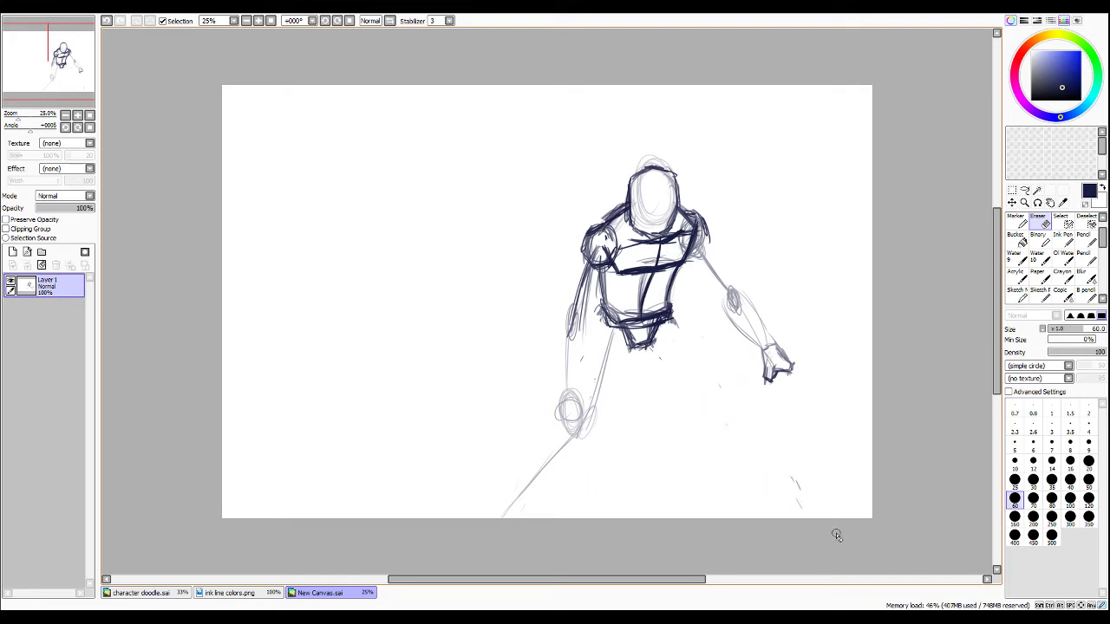
Reinforce the bent left-hand leg with a hip oval, darker thigh and knee strokes, and converging shin lines.
key(n)
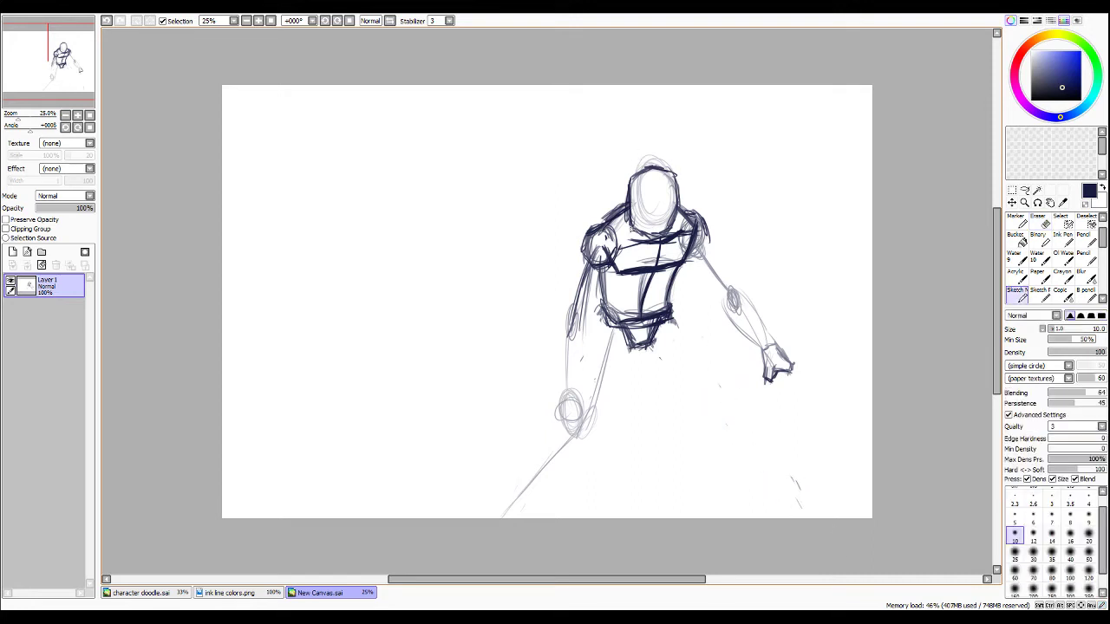
drag(610, 267, 612, 302)
mouse_move(609, 345)
mouse_down()
mouse_move(598, 382)
mouse_move(502, 518)
mouse_up()
mouse_move(605, 312)
mouse_down()
mouse_move(593, 344)
mouse_move(612, 359)
mouse_move(621, 343)
mouse_move(619, 357)
mouse_move(593, 358)
mouse_move(574, 390)
mouse_up()
drag(607, 350, 576, 433)
mouse_move(612, 331)
mouse_down()
mouse_move(610, 379)
mouse_move(575, 446)
mouse_move(588, 443)
mouse_move(506, 518)
mouse_up()
drag(572, 449, 505, 517)
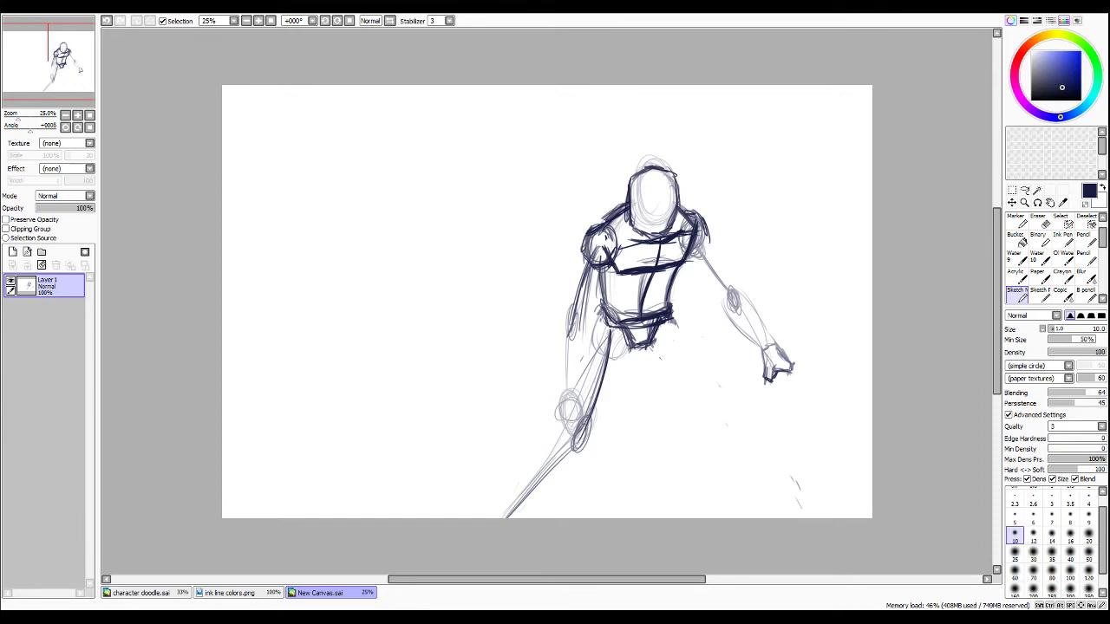
Erase the bent left-hand leg and draw a new thigh line slanting down and outward from the pelvis.
key(e)
mouse_move(600, 341)
mouse_down()
mouse_move(590, 377)
mouse_move(606, 388)
mouse_move(604, 350)
mouse_move(587, 464)
mouse_move(576, 433)
mouse_move(542, 469)
mouse_move(574, 429)
mouse_move(581, 378)
mouse_up()
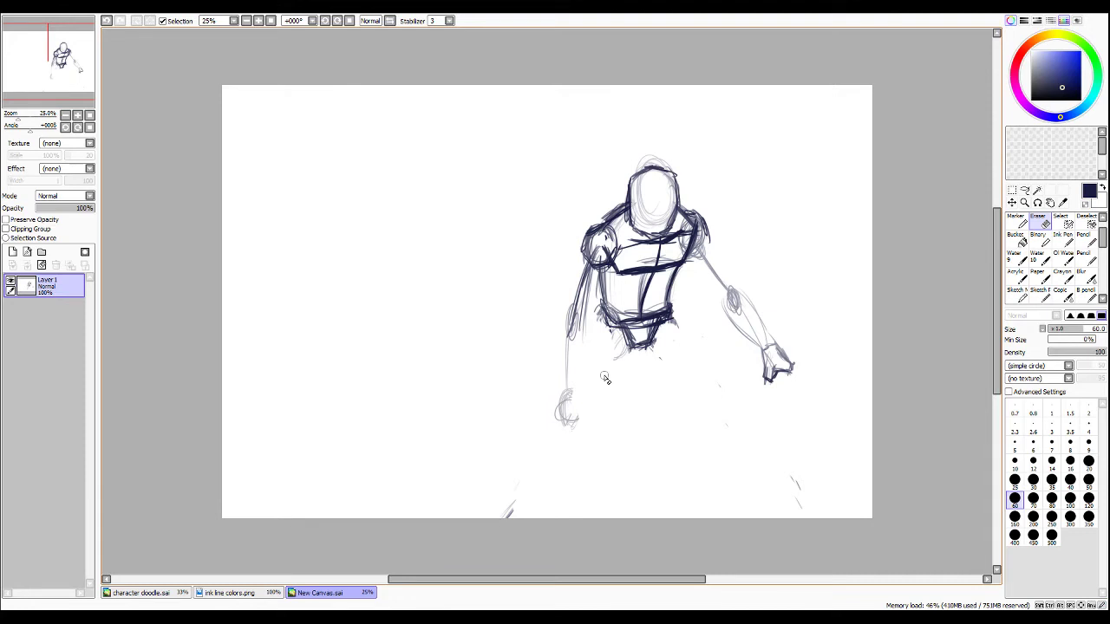
key(n)
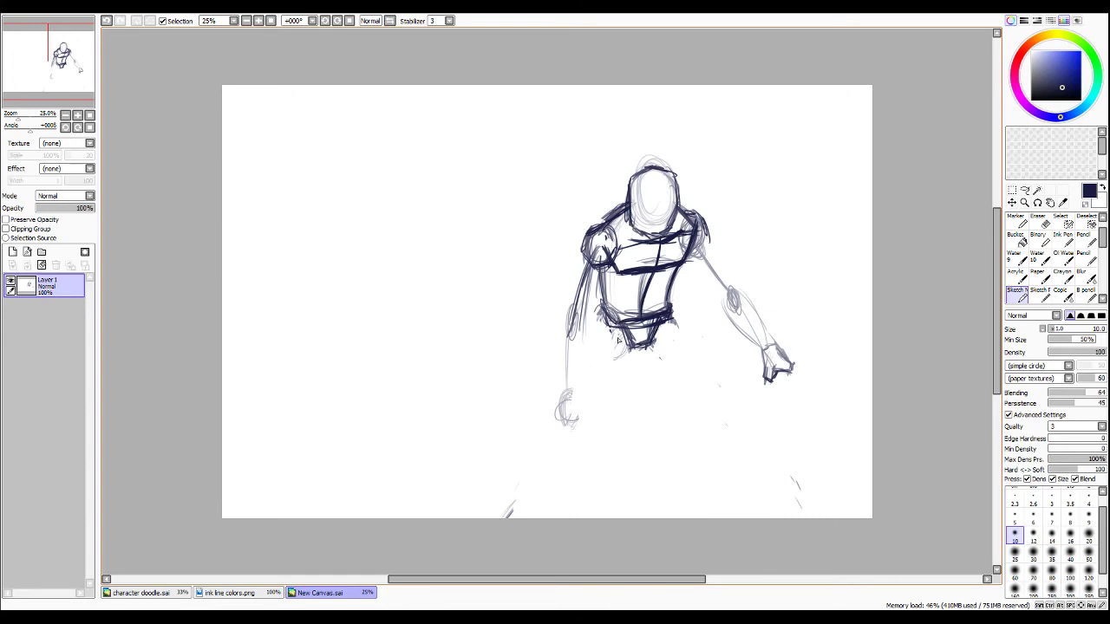
drag(612, 336, 553, 411)
drag(595, 356, 559, 400)
Draw the right-hand leg as a slanted thigh line, a knee oval and shin lines reaching the canvas's lower edge.
mouse_move(663, 339)
mouse_down()
mouse_move(734, 388)
mouse_move(723, 384)
mouse_move(723, 404)
mouse_move(735, 413)
mouse_move(733, 403)
mouse_move(743, 501)
mouse_up()
drag(736, 412, 749, 515)
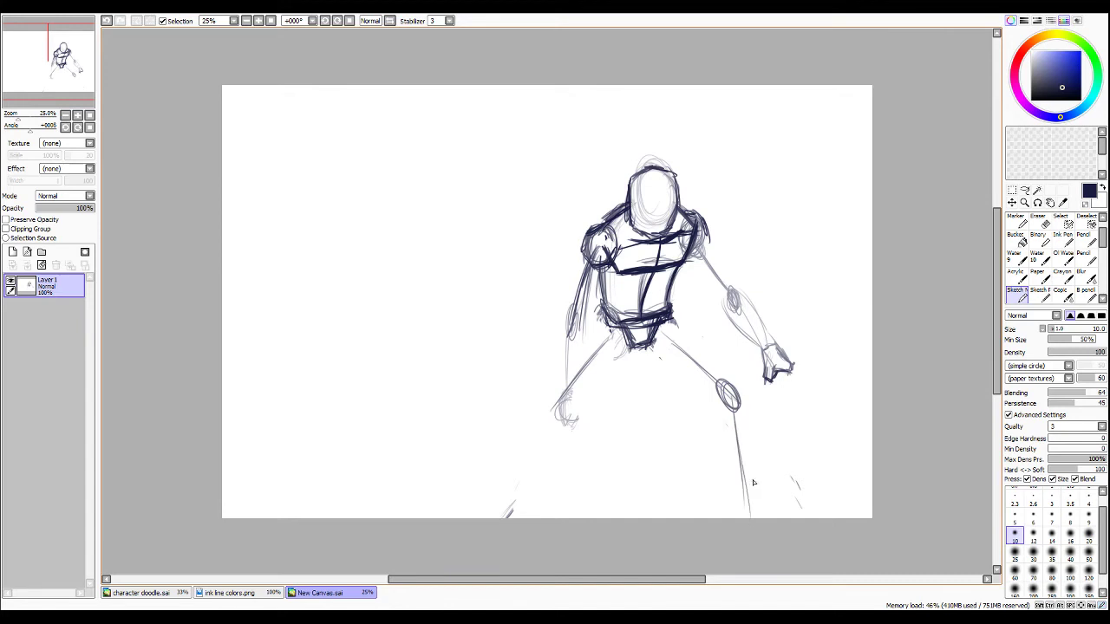
drag(726, 390, 765, 494)
drag(742, 425, 772, 517)
Add a knee oval to the left-hand leg and extend its shin outward to the canvas's lower edge.
drag(591, 353, 570, 397)
drag(605, 334, 504, 498)
drag(555, 414, 500, 517)
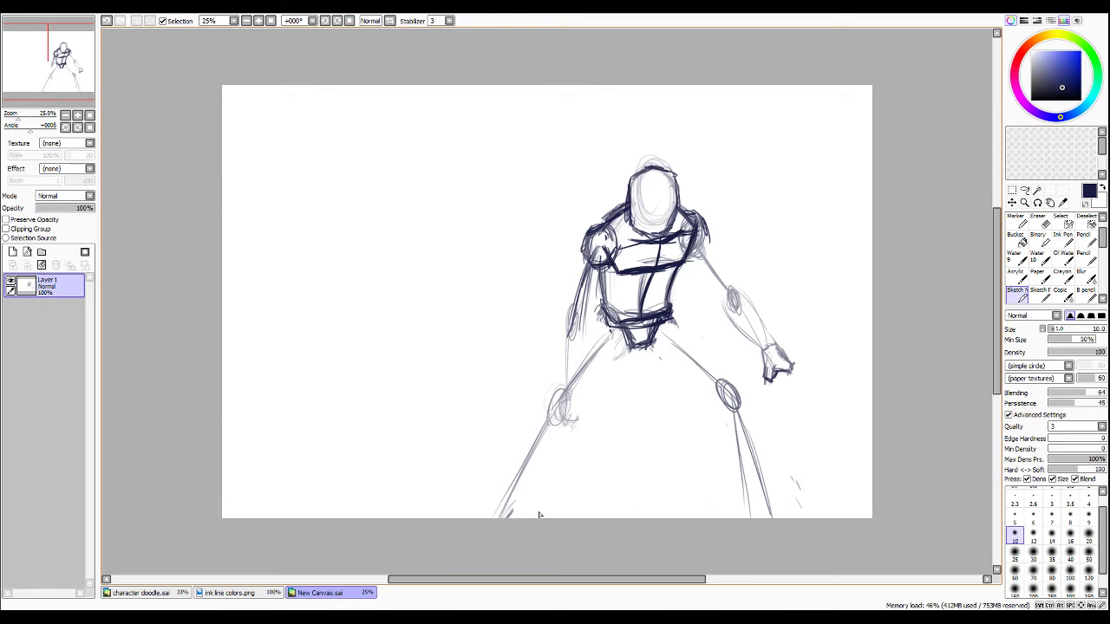
Draw a dark arched ribcage line across the torso below the chest.
mouse_move(662, 280)
mouse_down()
mouse_move(631, 280)
mouse_move(664, 286)
mouse_move(633, 284)
mouse_move(642, 260)
mouse_move(637, 282)
mouse_up()
drag(635, 282, 676, 282)
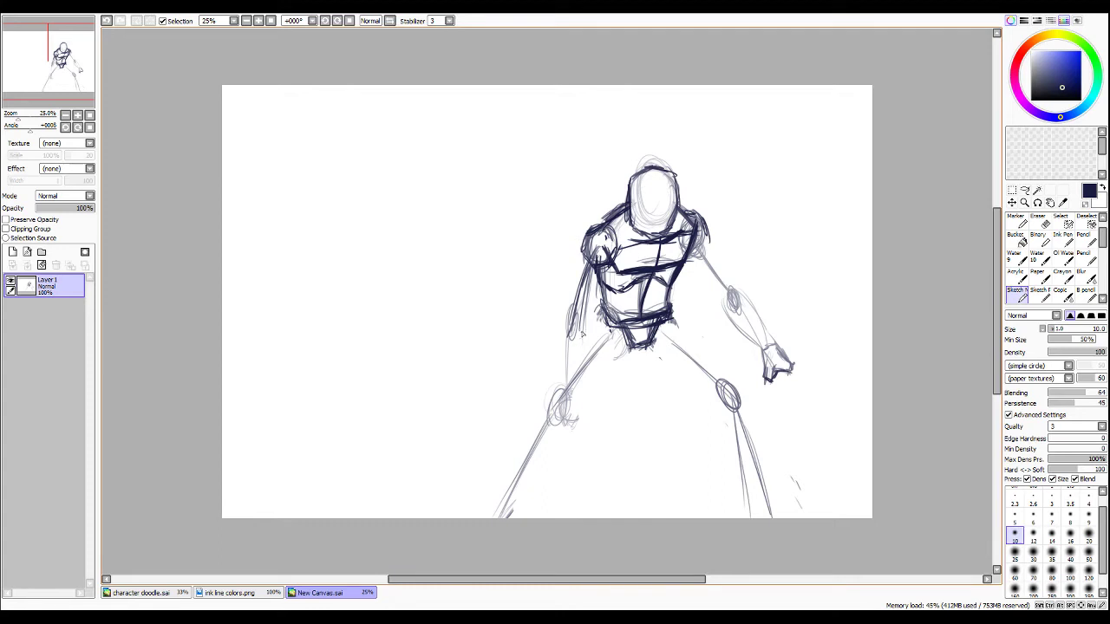
Outline the left-hand forearm and sketch its open hand with spread fingers and a thumb.
drag(573, 307, 578, 404)
drag(576, 328, 574, 351)
mouse_move(579, 394)
mouse_down()
mouse_move(578, 432)
mouse_move(584, 393)
mouse_move(571, 402)
mouse_move(586, 431)
mouse_move(607, 373)
mouse_move(583, 410)
mouse_move(570, 397)
mouse_move(591, 420)
mouse_move(574, 423)
mouse_move(565, 402)
mouse_move(596, 453)
mouse_move(593, 423)
mouse_move(567, 440)
mouse_up()
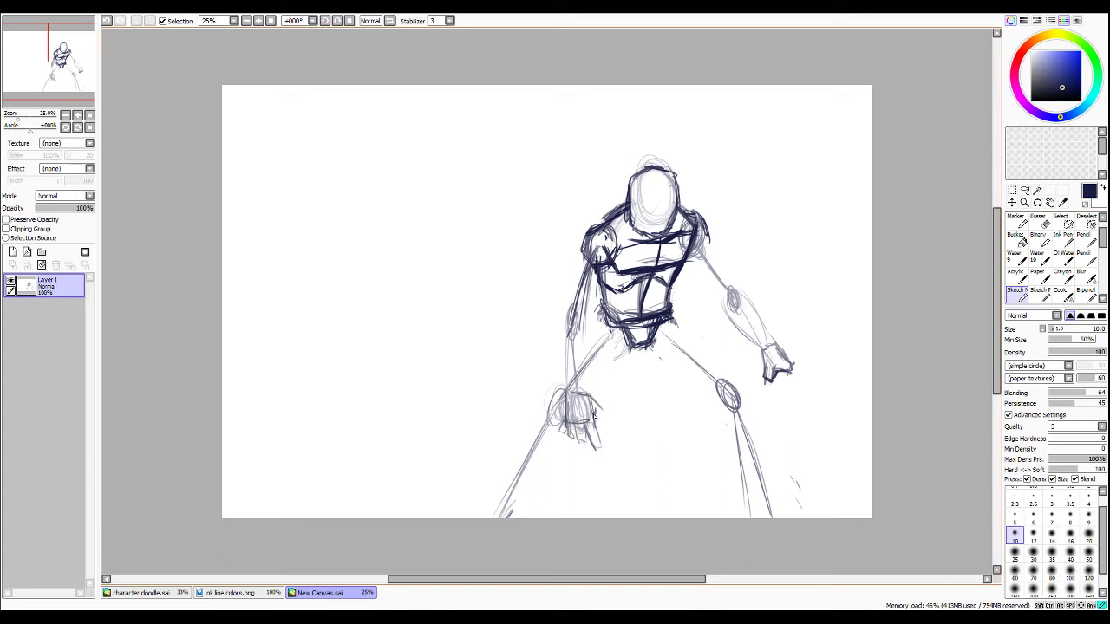
drag(592, 394, 612, 428)
Add curled fingers to the right-hand hand and darken the upper edge of the left-hand hand.
mouse_move(787, 372)
mouse_down()
mouse_move(792, 397)
mouse_move(796, 359)
mouse_move(765, 395)
mouse_move(773, 399)
mouse_move(781, 376)
mouse_up()
drag(777, 351, 781, 360)
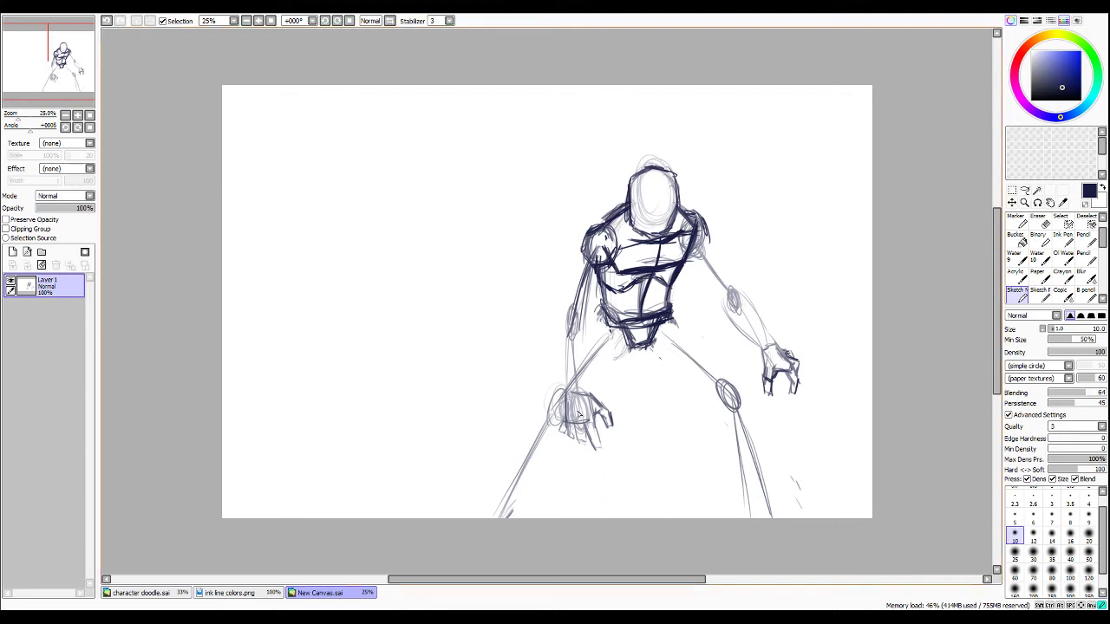
mouse_move(566, 398)
mouse_down()
mouse_move(564, 417)
mouse_move(566, 398)
mouse_move(591, 396)
mouse_up()
Sketch the left-hand thigh's outer edge, add a new layer, and darken both sides of the thigh on it.
drag(607, 319, 552, 401)
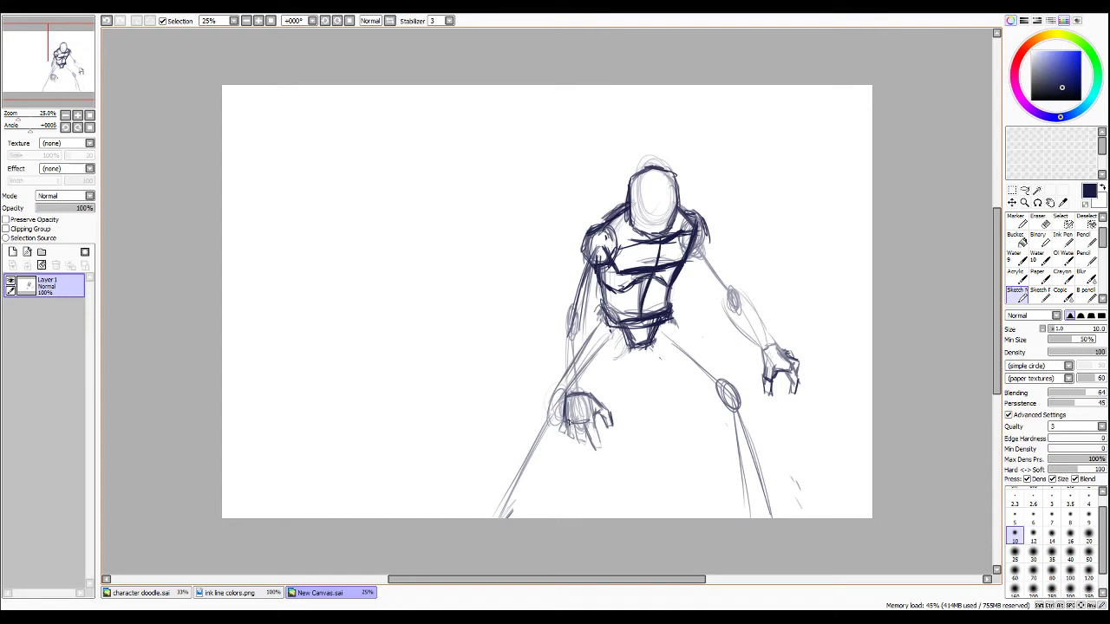
click(12, 252)
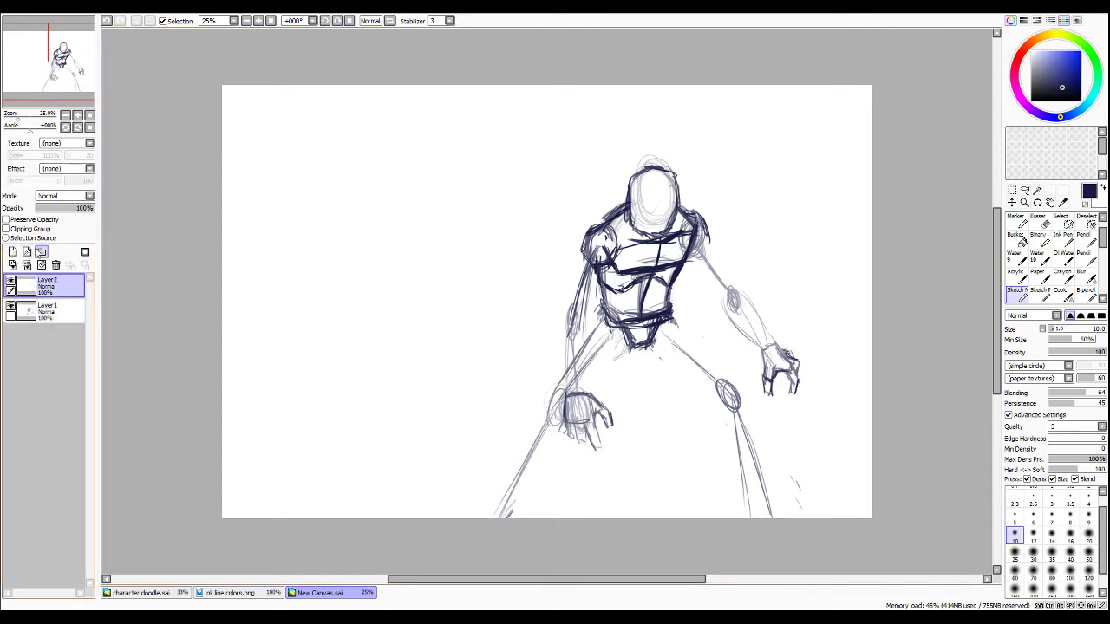
mouse_move(607, 317)
mouse_down()
mouse_move(547, 417)
mouse_move(580, 412)
mouse_move(569, 422)
mouse_move(616, 377)
mouse_move(598, 399)
mouse_up()
drag(631, 353, 591, 407)
drag(630, 359, 612, 385)
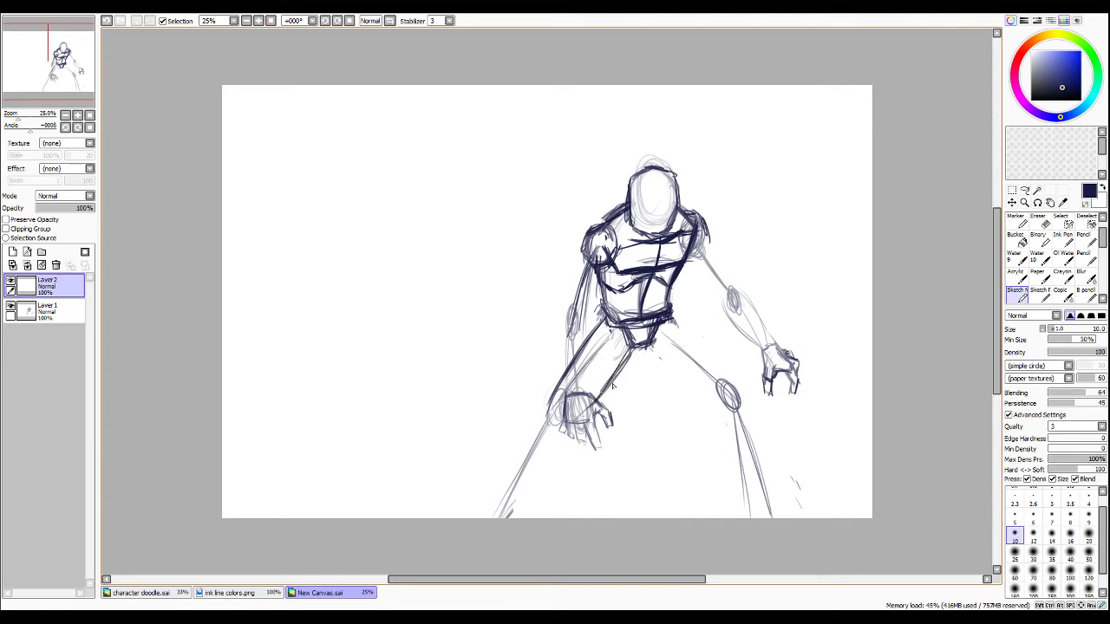
Outline the right-hand thigh's inner and outer edges from the pelvis to the knee.
drag(645, 351, 708, 392)
drag(671, 315, 742, 378)
drag(687, 333, 751, 397)
drag(719, 361, 749, 400)
drag(695, 389, 727, 407)
Sketch a larger oval around the right-hand knee joint.
drag(716, 390, 752, 411)
drag(725, 371, 760, 414)
drag(723, 380, 754, 422)
mouse_move(734, 387)
mouse_down()
mouse_move(742, 390)
mouse_move(725, 423)
mouse_move(747, 446)
mouse_up()
Outline the right-hand lower leg angling outward from the knee and tapering to a rounded ankle.
drag(720, 397, 785, 483)
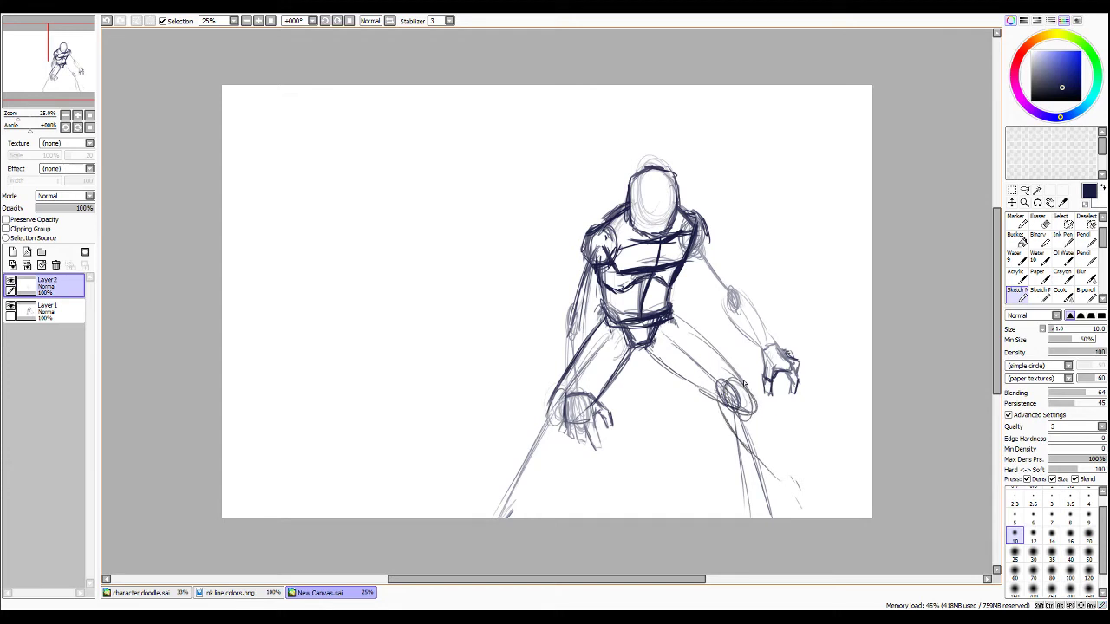
drag(744, 382, 797, 488)
drag(758, 408, 808, 502)
drag(737, 435, 795, 508)
drag(778, 433, 808, 511)
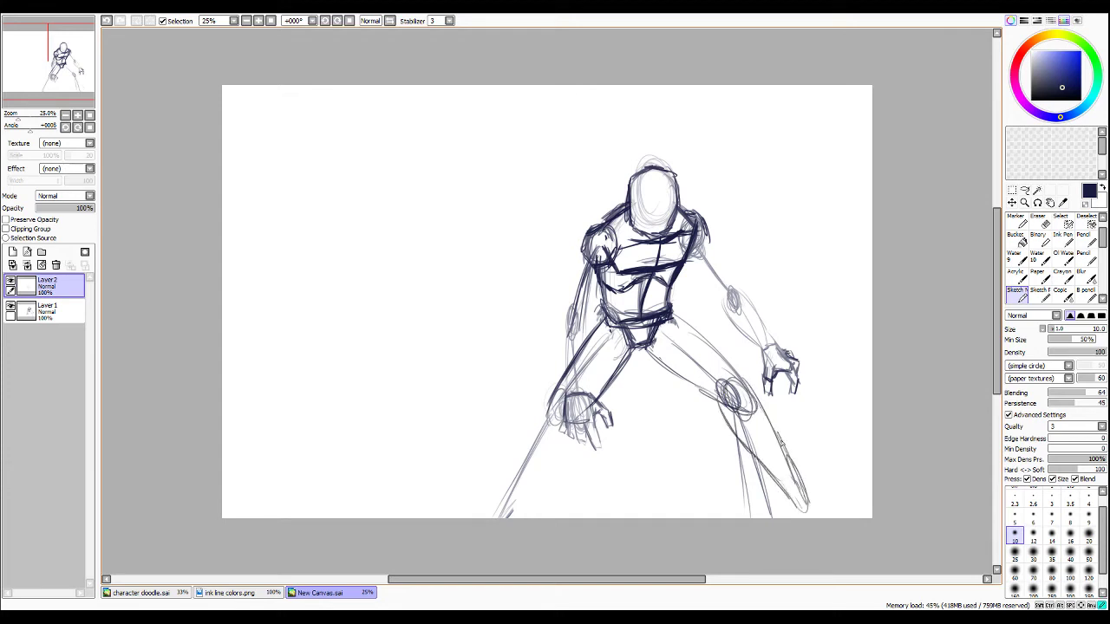
drag(756, 396, 800, 485)
Outline both sides of the left-hand lower leg from the knee to the canvas's lower edge.
mouse_move(563, 405)
mouse_down()
mouse_move(529, 439)
mouse_move(512, 482)
mouse_up()
drag(531, 431, 502, 494)
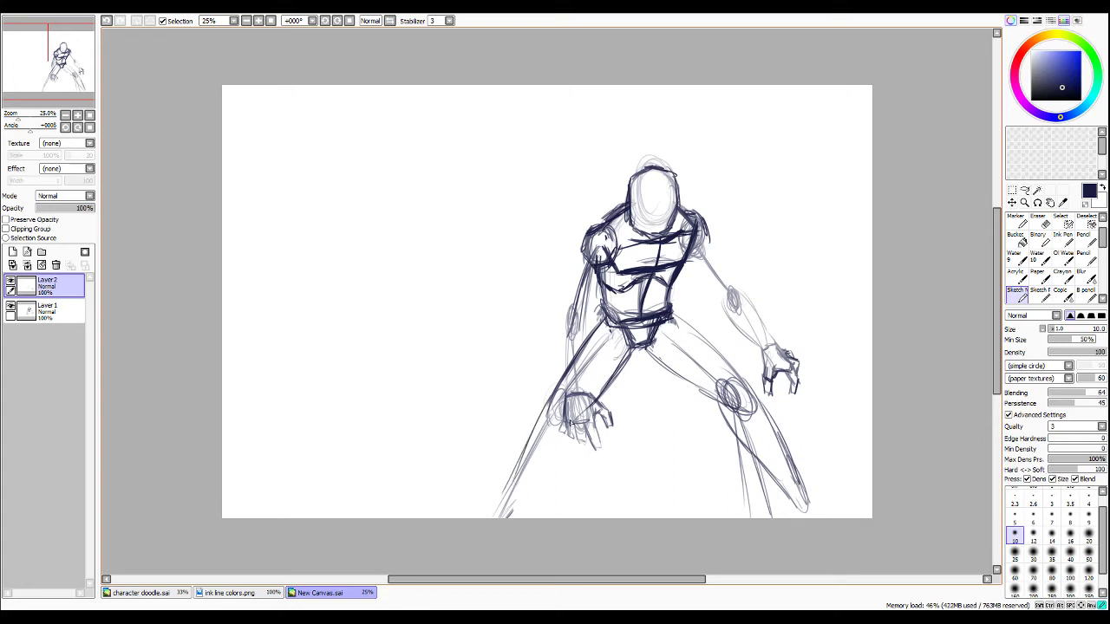
drag(574, 416, 515, 509)
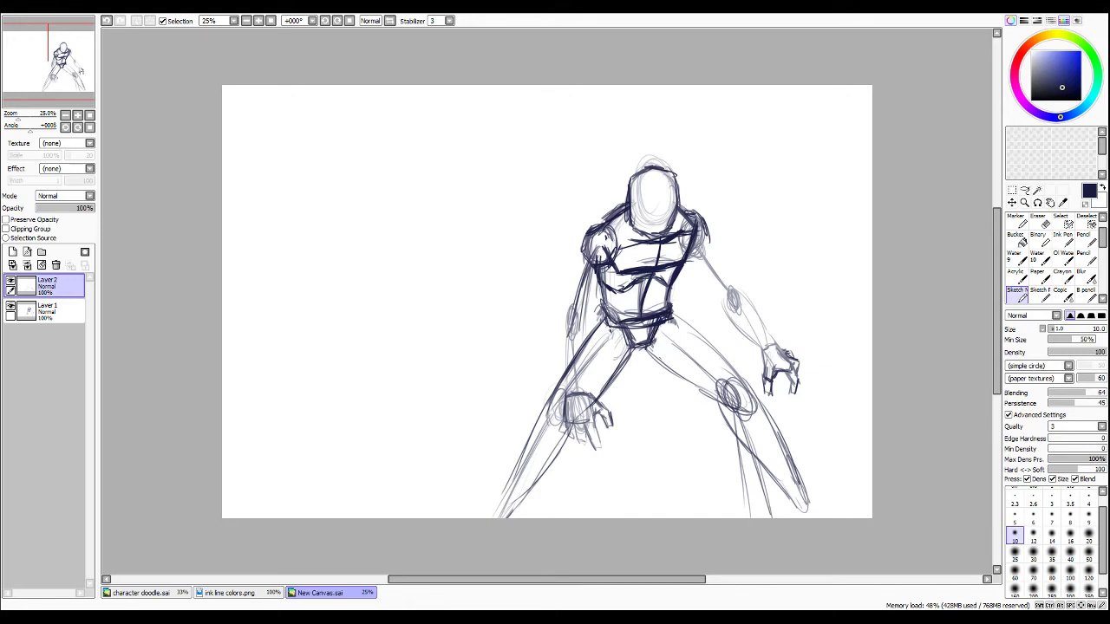
Open the mannequin reference photo IMG_5781.JPG as a separate canvas.
drag(630, 389, 513, 319)
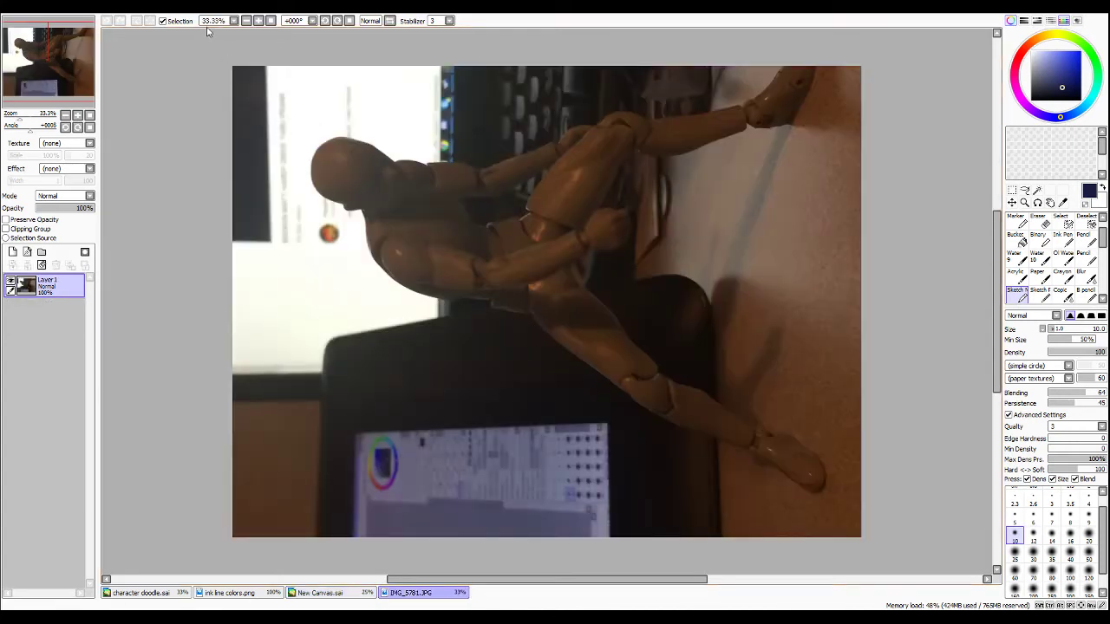
Rotate the mannequin photo canvas 90 degrees clockwise so that the mannequin stands upright.
click(122, 93)
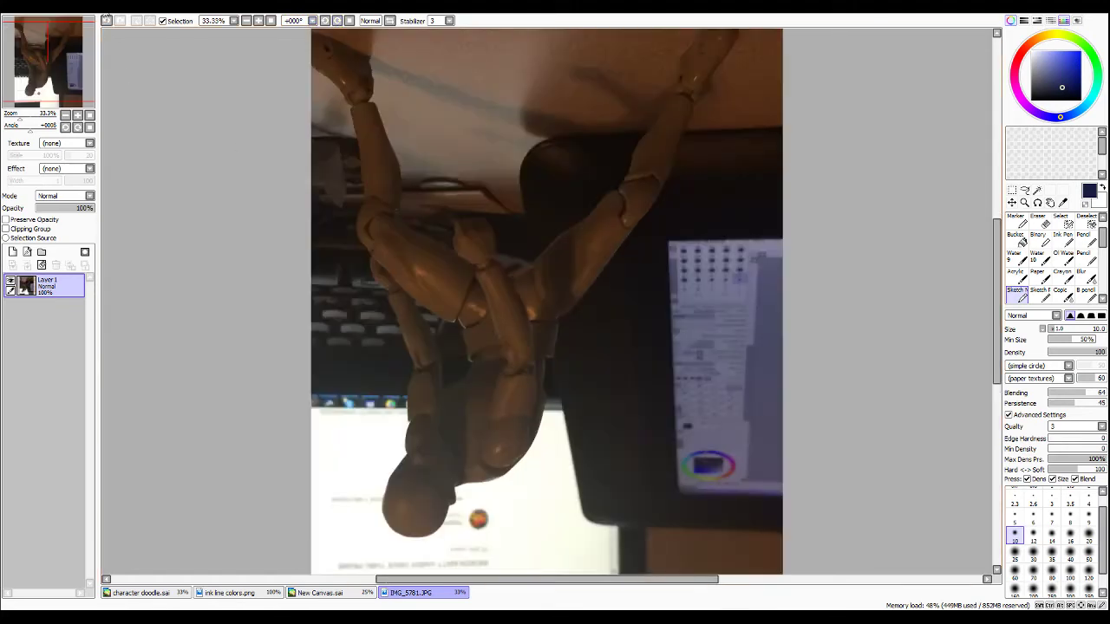
click(129, 101)
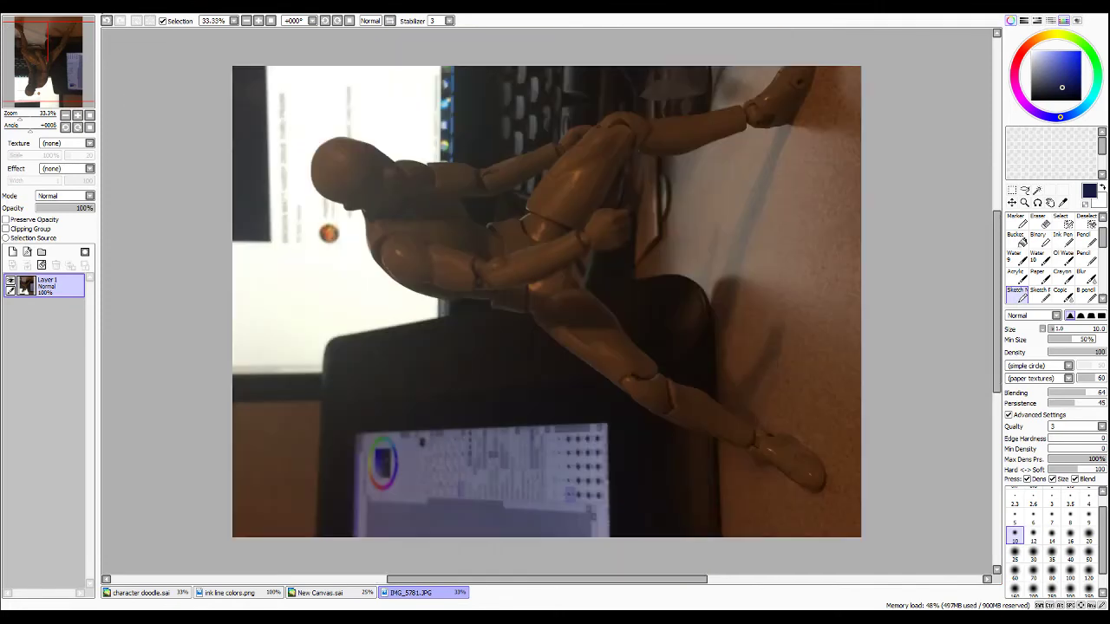
click(120, 101)
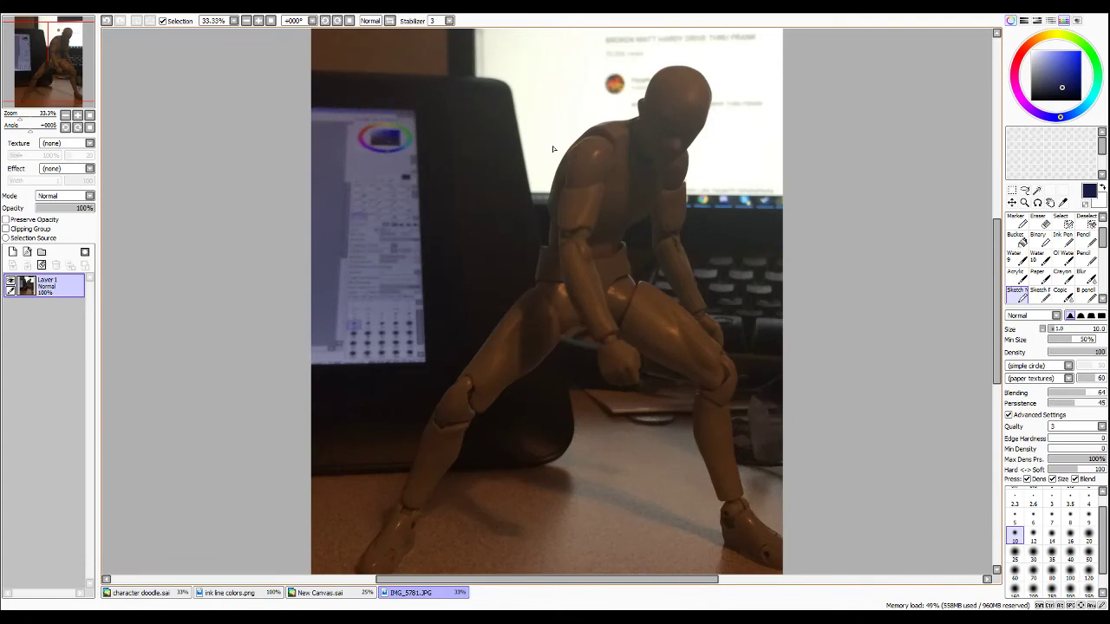
Copy the entire upright mannequin photo and paste it into New Canvas.sai as a new layer.
key(ctrl+a)
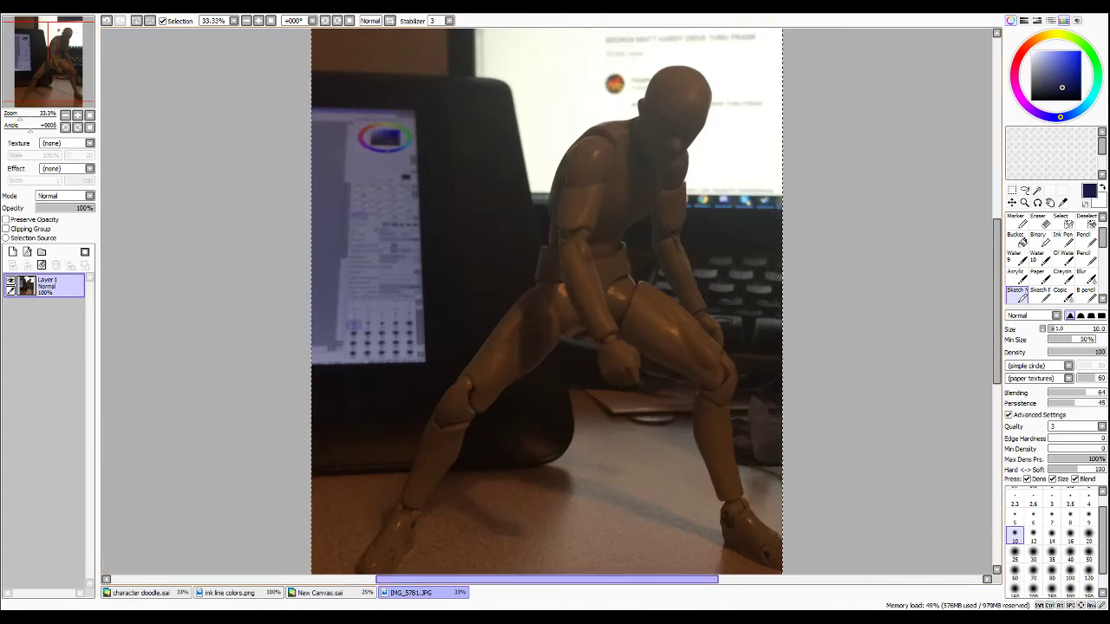
click(319, 593)
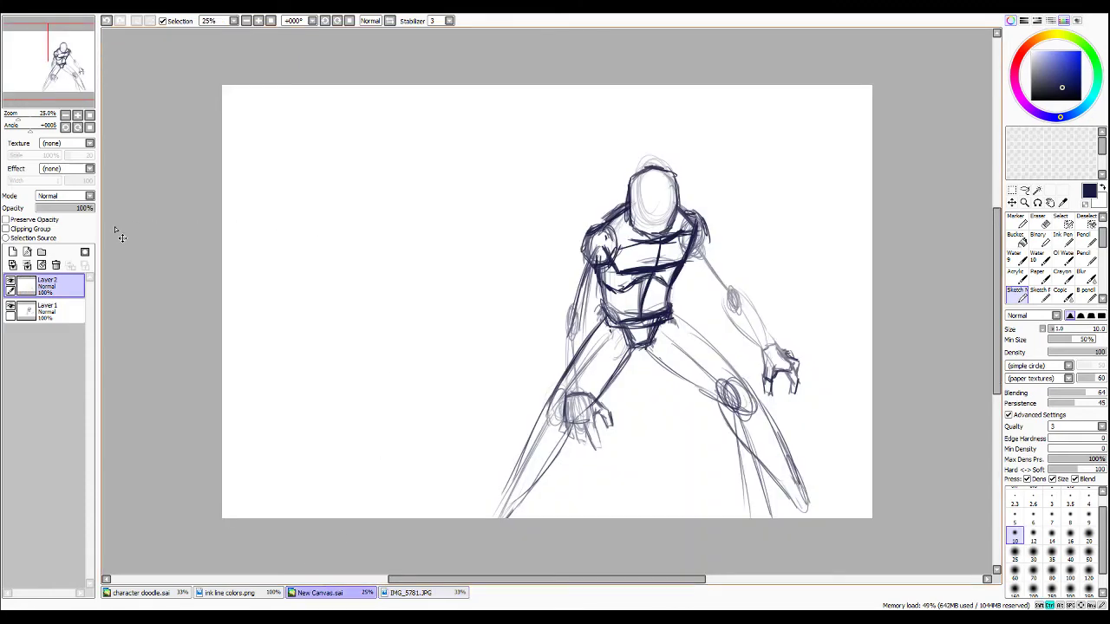
key(ctrl+v)
Place the pasted photo layer beneath both sketch layers and set its opacity to 61%.
drag(48, 286, 39, 364)
drag(83, 208, 71, 212)
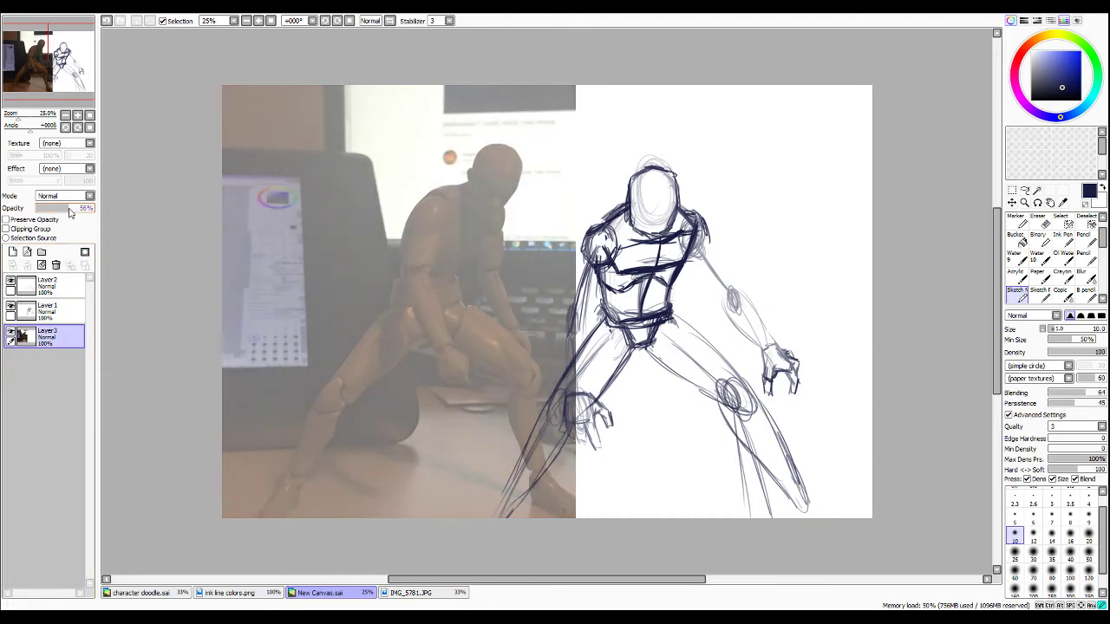
drag(72, 213, 74, 212)
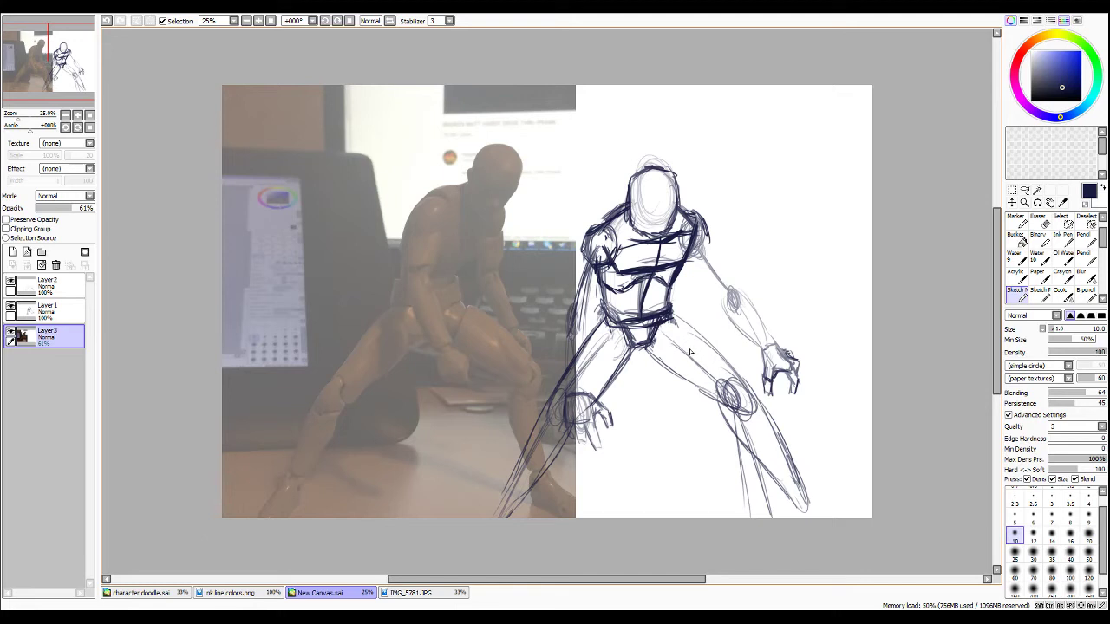
Delete Layer2, which holds the added thigh and lower-leg outlines.
click(36, 287)
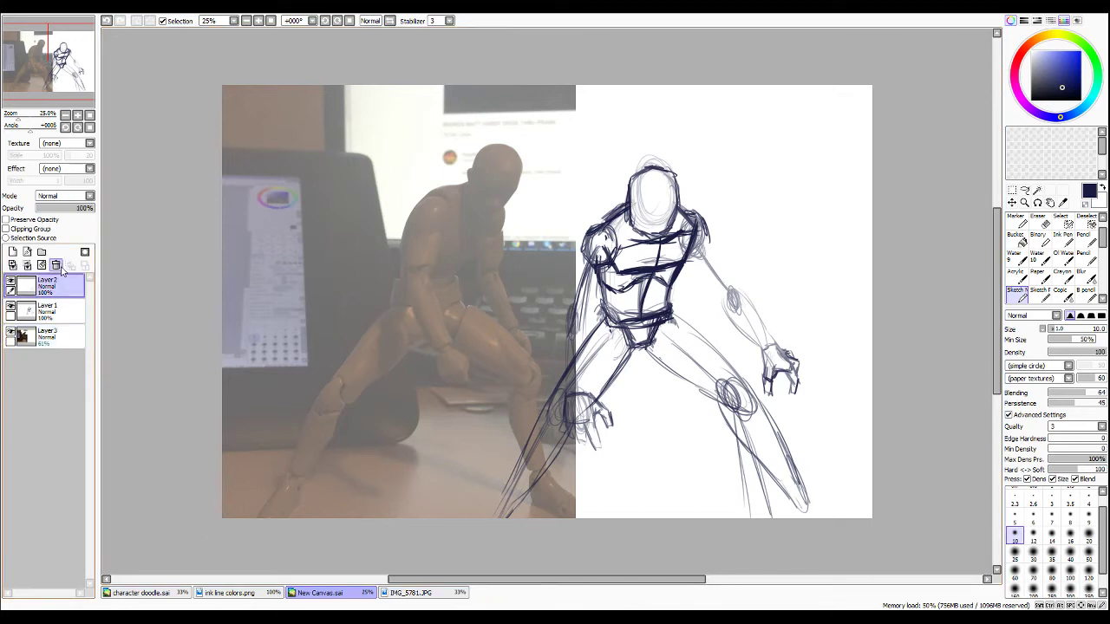
click(55, 266)
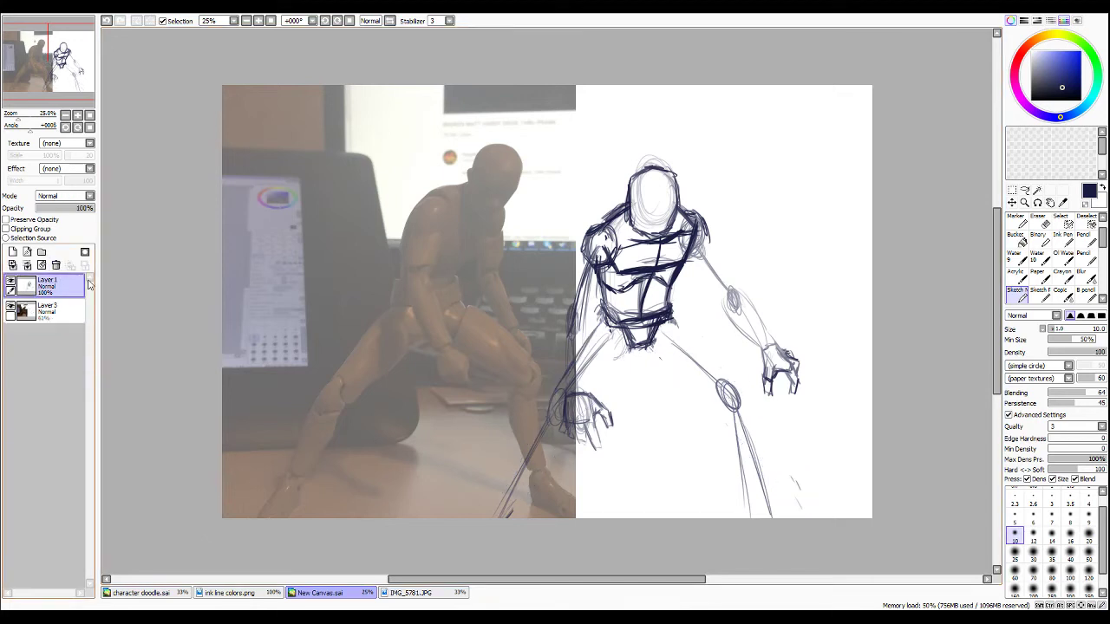
key(e)
mouse_move(593, 221)
mouse_down()
mouse_move(608, 306)
mouse_move(590, 283)
mouse_move(624, 334)
mouse_move(611, 260)
mouse_move(645, 321)
mouse_move(617, 239)
mouse_move(645, 286)
mouse_move(633, 208)
mouse_move(689, 325)
mouse_move(618, 178)
mouse_move(707, 291)
mouse_move(685, 238)
mouse_move(693, 215)
mouse_move(645, 156)
mouse_move(757, 386)
mouse_move(708, 269)
mouse_move(807, 401)
mouse_move(753, 307)
mouse_up()
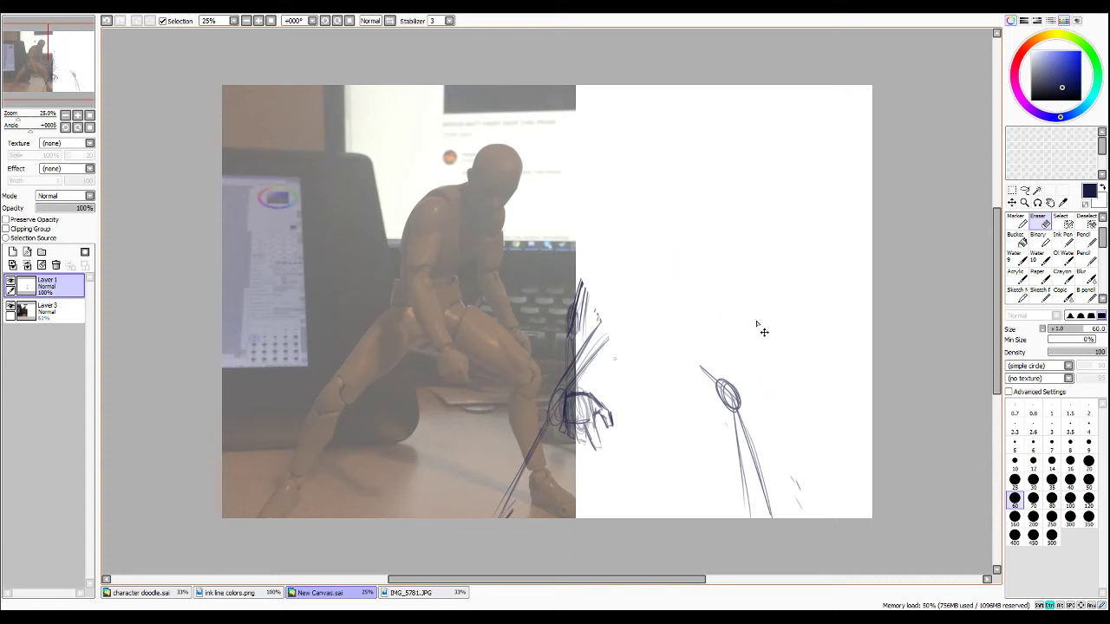
key(ctrl+z)
key(ctrl+z)
key(ctrl+z)
key(ctrl+z)
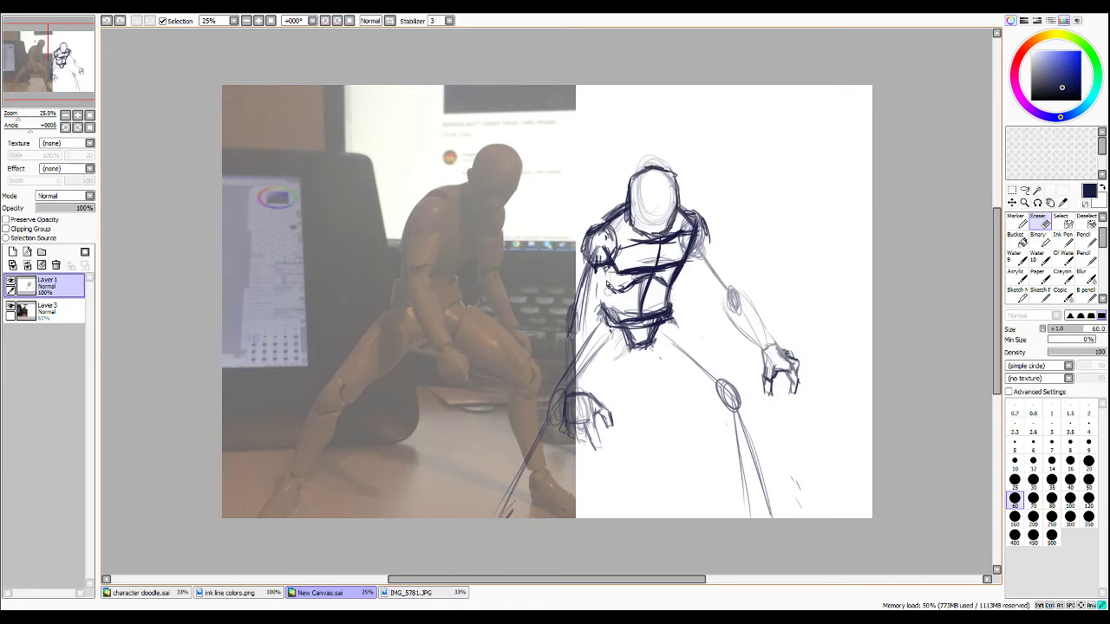
Erase the chest and rib lines on the left-hand side of the sketched torso.
mouse_move(611, 286)
mouse_down()
mouse_move(626, 304)
mouse_move(622, 278)
mouse_move(633, 271)
mouse_up()
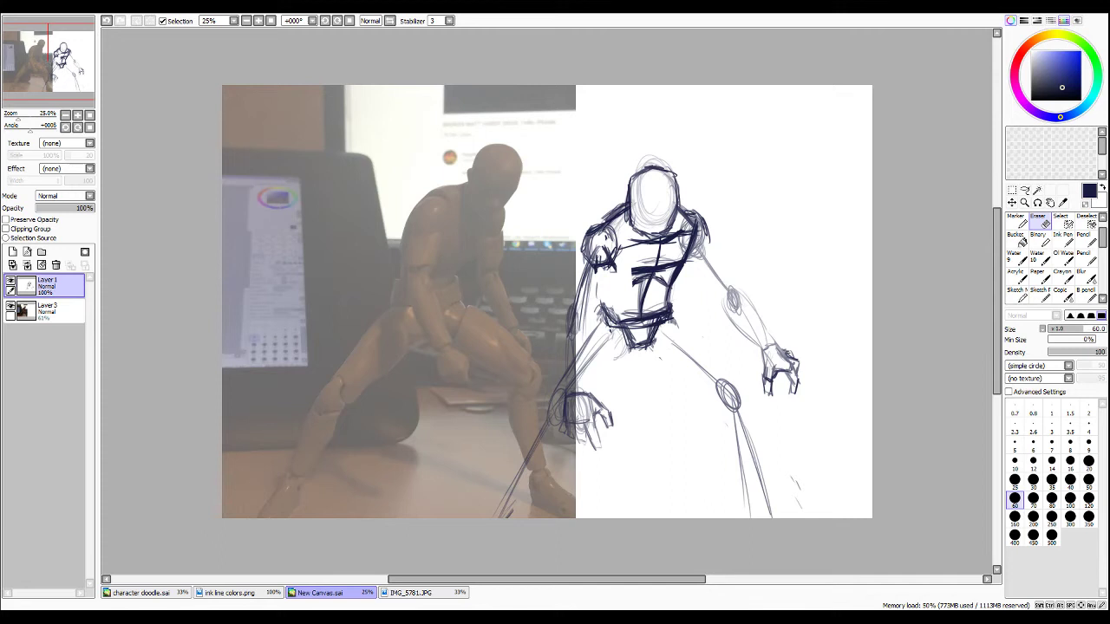
Create a new blank canvas and pick the Pen tool for drawing on it.
key(n)
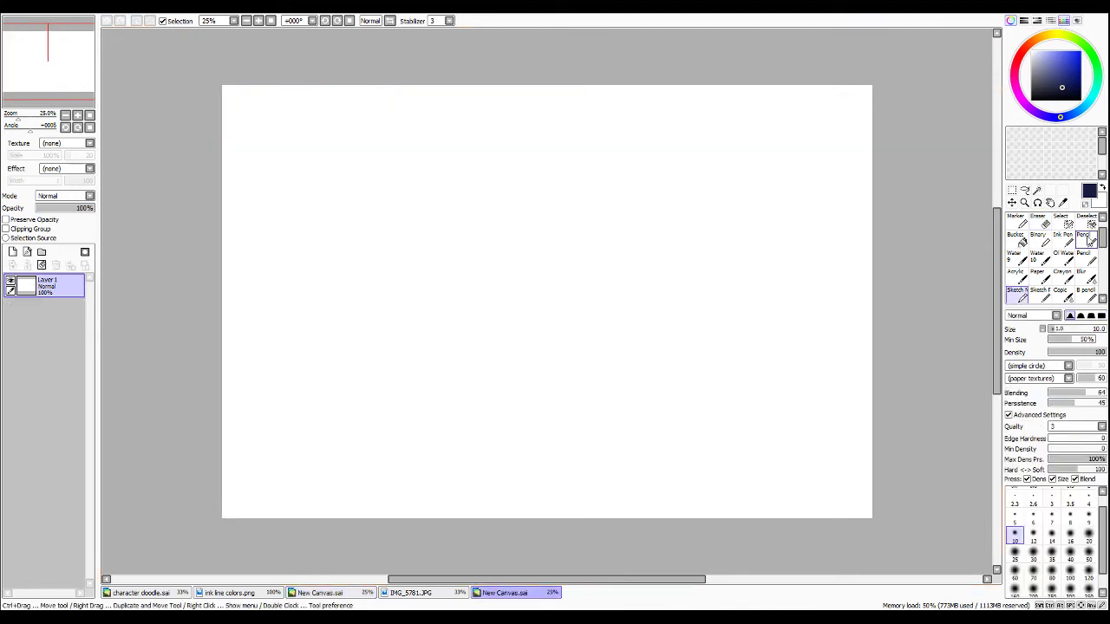
scroll(1053, 260, up, 1)
click(1022, 224)
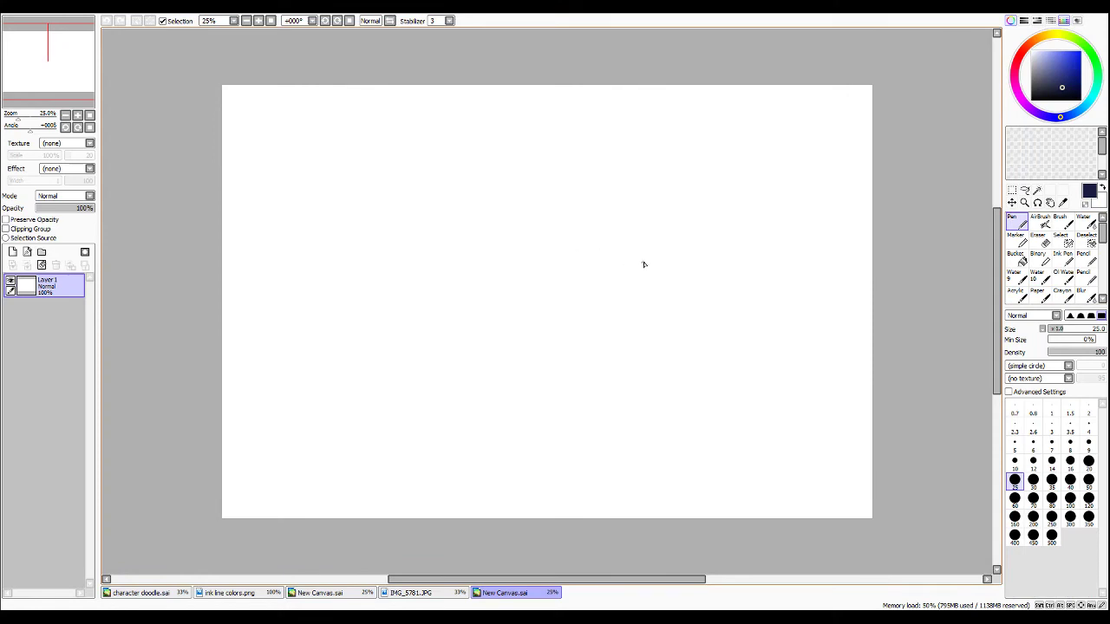
Draw the two long slanting contours of an outstretched arm and both side lines of the torso below it.
mouse_move(718, 266)
mouse_down()
mouse_move(495, 205)
mouse_move(374, 147)
mouse_up()
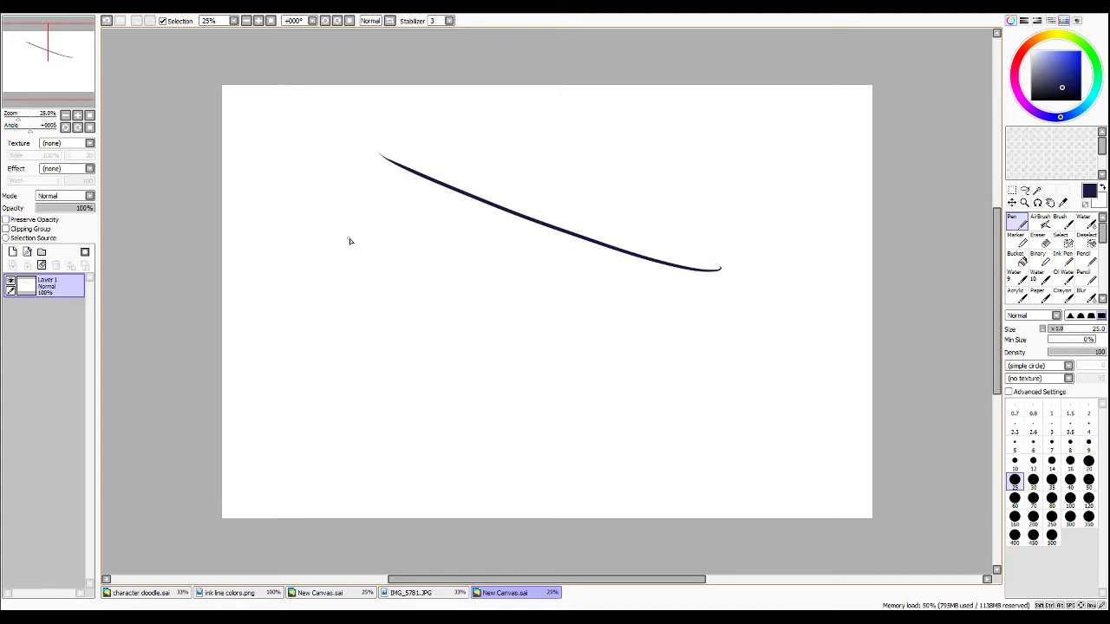
drag(334, 229, 643, 371)
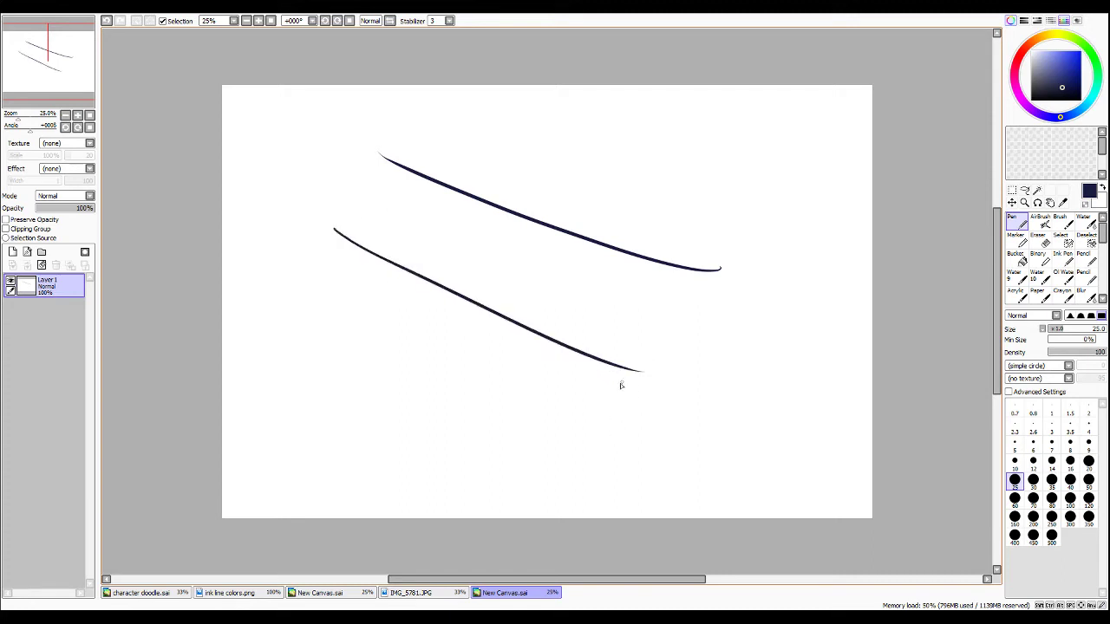
drag(630, 373, 565, 517)
drag(784, 398, 780, 485)
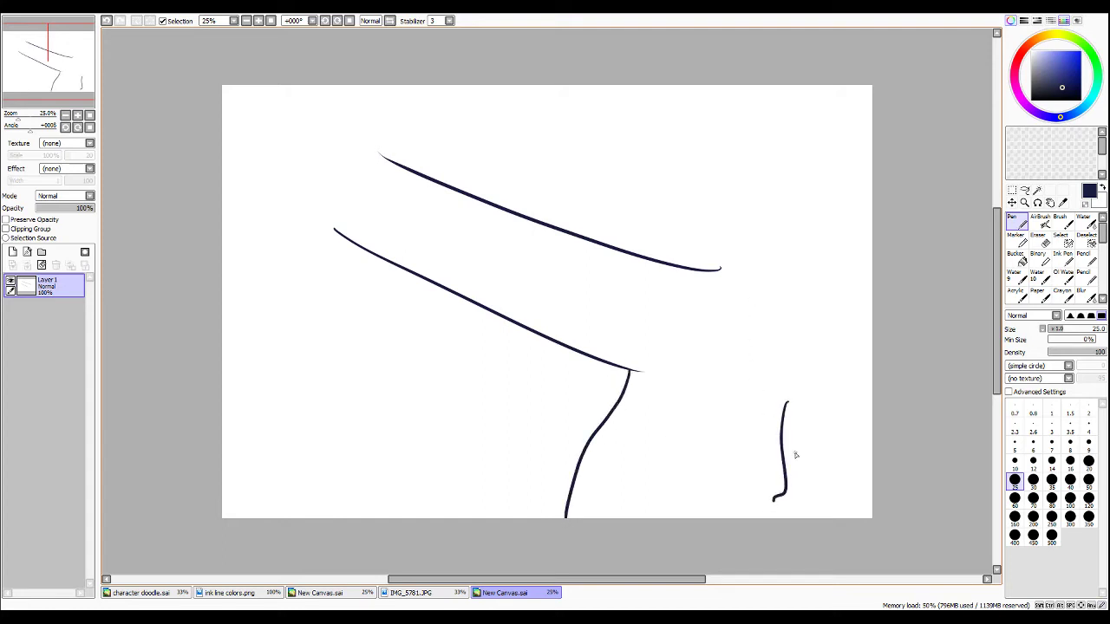
key(ctrl+z)
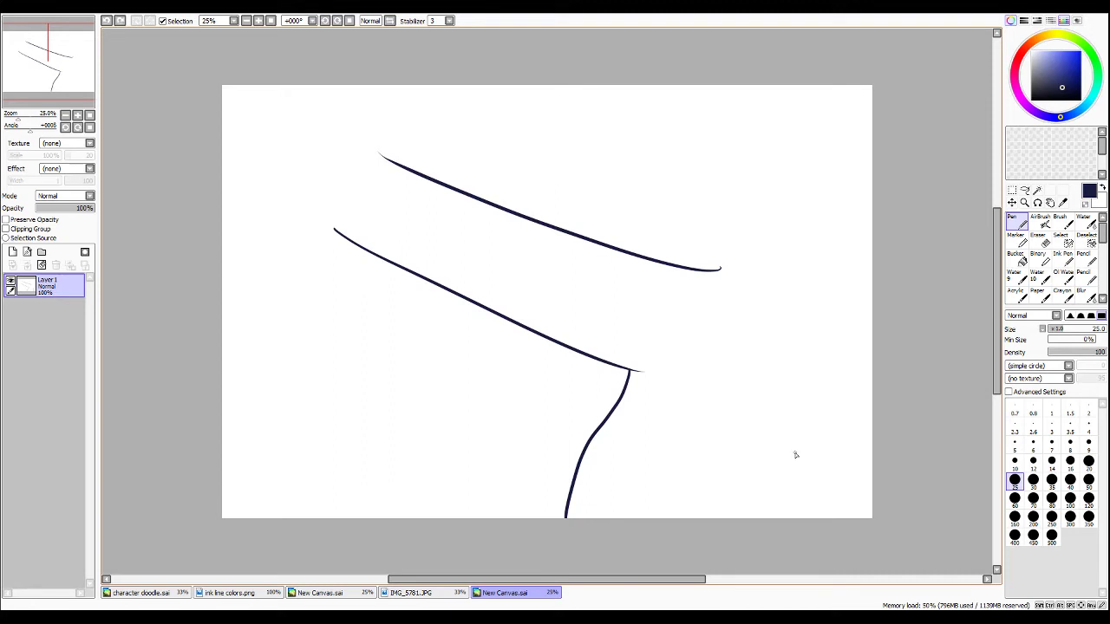
drag(791, 401, 773, 547)
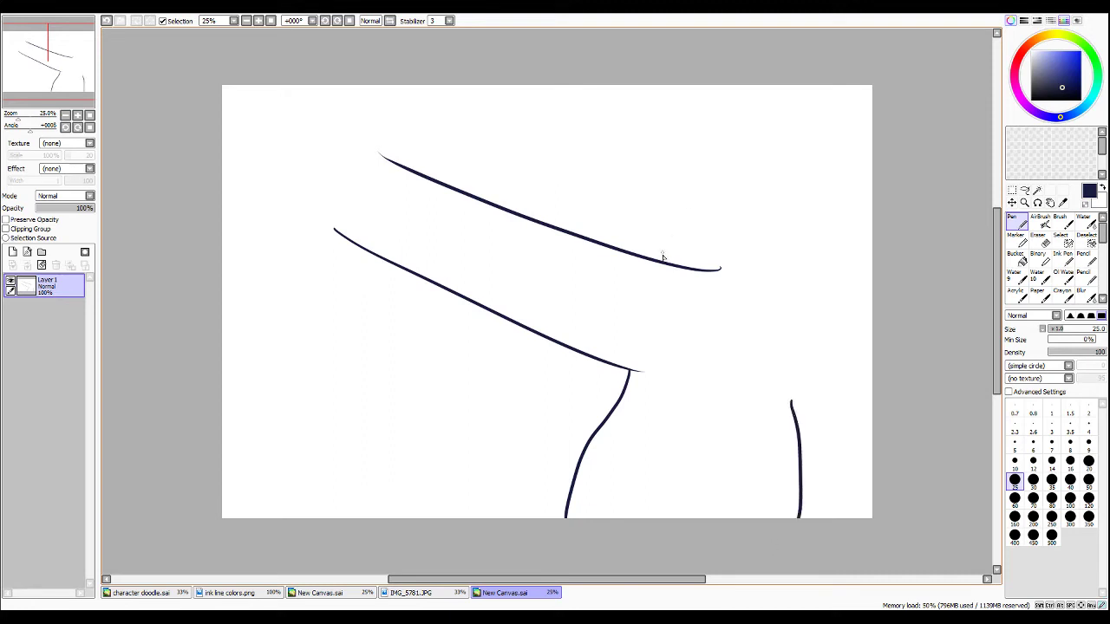
Draw overlapping spiky fur strokes around the shoulder, from the upper arm line's end down toward the right-hand torso line.
mouse_move(662, 257)
mouse_down()
mouse_move(698, 266)
mouse_move(687, 238)
mouse_move(710, 264)
mouse_move(702, 236)
mouse_move(702, 262)
mouse_move(721, 231)
mouse_move(734, 296)
mouse_move(741, 226)
mouse_move(738, 328)
mouse_move(763, 285)
mouse_move(781, 323)
mouse_move(749, 276)
mouse_move(745, 234)
mouse_up()
mouse_move(711, 271)
mouse_down()
mouse_move(698, 212)
mouse_move(728, 227)
mouse_up()
mouse_move(754, 391)
mouse_down()
mouse_move(808, 356)
mouse_move(824, 290)
mouse_move(790, 381)
mouse_move(759, 344)
mouse_move(776, 364)
mouse_move(763, 252)
mouse_move(762, 334)
mouse_move(787, 250)
mouse_up()
mouse_move(794, 301)
mouse_down()
mouse_move(838, 282)
mouse_move(813, 314)
mouse_move(858, 251)
mouse_up()
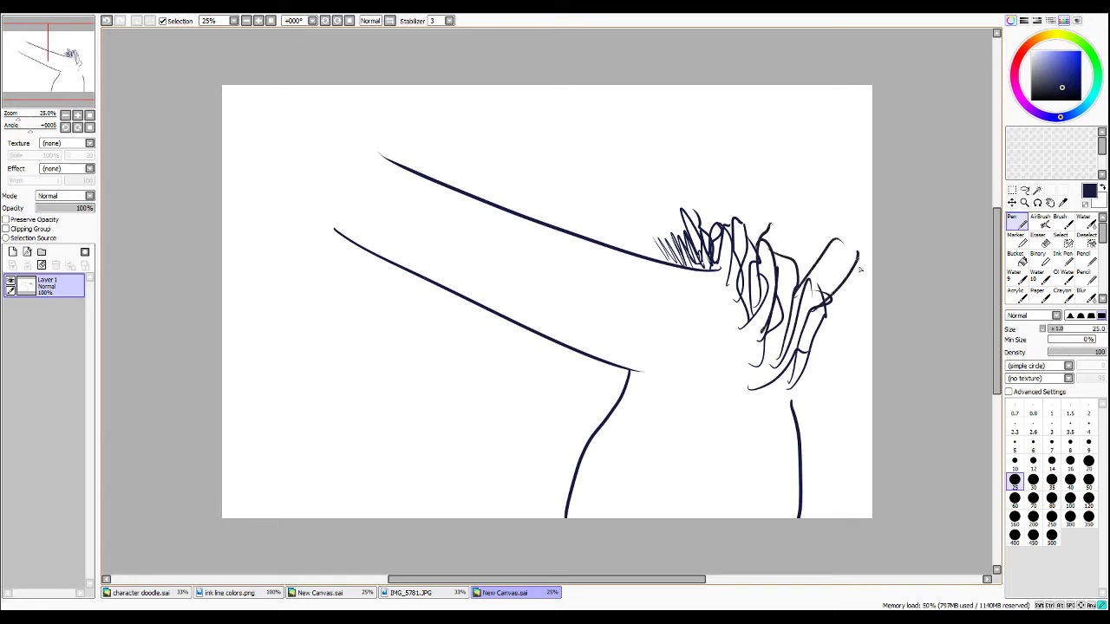
drag(863, 296, 798, 368)
drag(829, 314, 844, 242)
mouse_move(778, 260)
mouse_down()
mouse_move(827, 212)
mouse_move(778, 201)
mouse_up()
drag(763, 240, 730, 184)
drag(709, 245, 645, 224)
drag(697, 265, 646, 229)
mouse_move(673, 262)
mouse_down()
mouse_move(638, 210)
mouse_move(677, 209)
mouse_up()
mouse_move(730, 248)
mouse_down()
mouse_move(714, 187)
mouse_move(727, 184)
mouse_move(756, 234)
mouse_up()
drag(780, 184, 788, 257)
mouse_move(828, 194)
mouse_down()
mouse_move(804, 237)
mouse_move(825, 286)
mouse_up()
drag(870, 236, 828, 317)
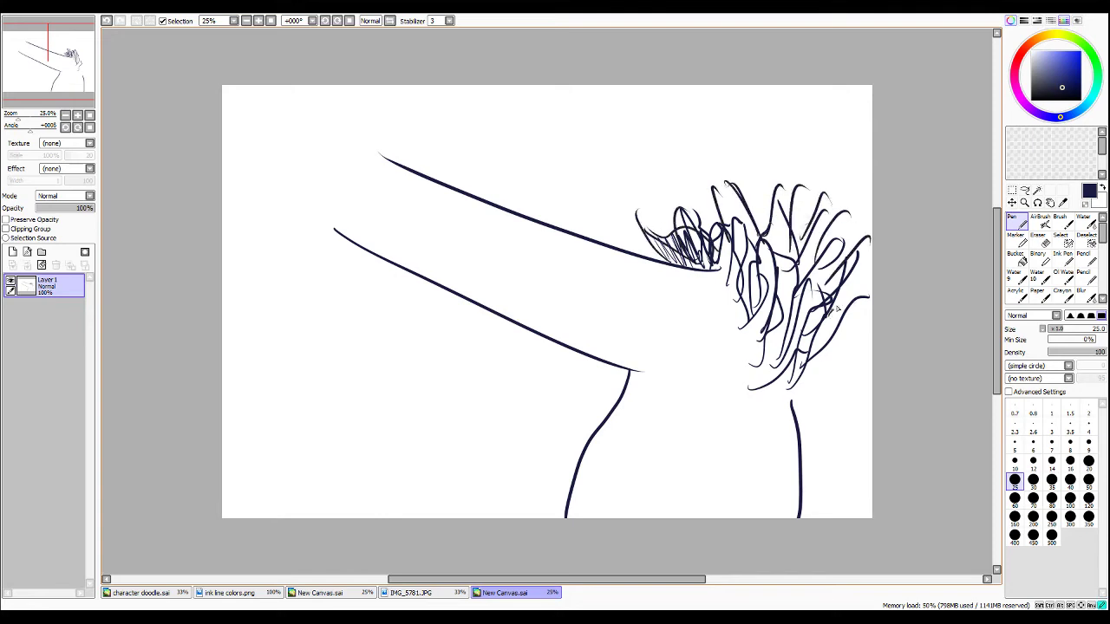
Thicken the shoulder fur with more spiky strokes reaching the canvas's right edge and fanning out along the upper side.
drag(872, 267, 830, 317)
drag(790, 396, 842, 378)
drag(863, 337, 806, 379)
mouse_move(872, 306)
mouse_down()
mouse_move(827, 346)
mouse_move(828, 371)
mouse_move(820, 326)
mouse_up()
drag(862, 239, 813, 301)
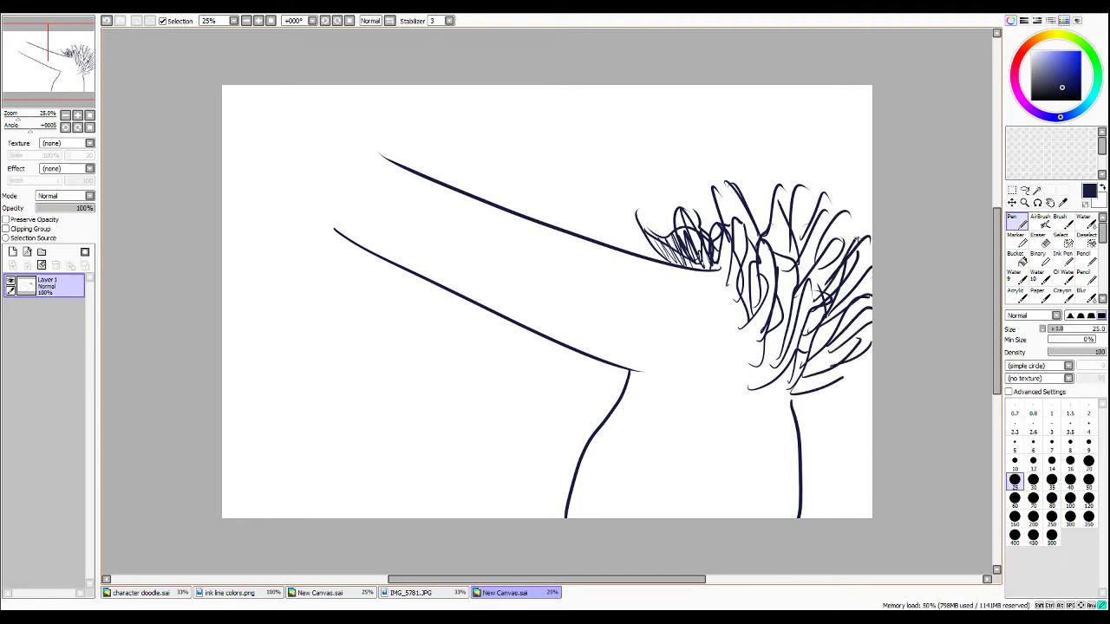
drag(867, 217, 825, 265)
drag(869, 194, 827, 232)
drag(855, 187, 809, 229)
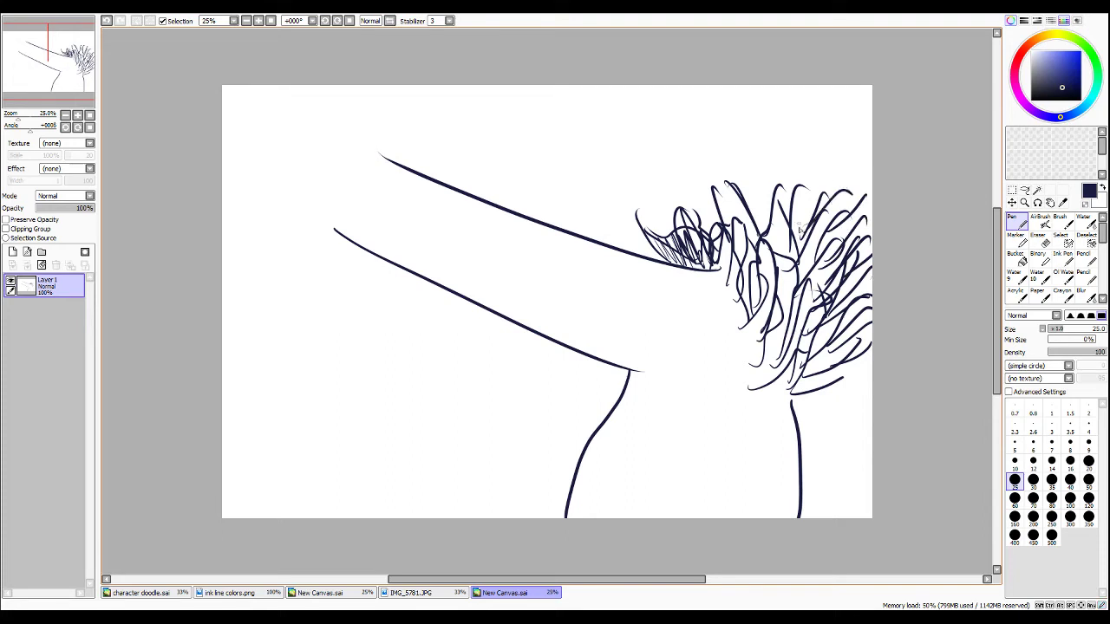
drag(818, 173, 798, 237)
drag(858, 187, 810, 262)
drag(768, 217, 742, 174)
drag(789, 239, 744, 174)
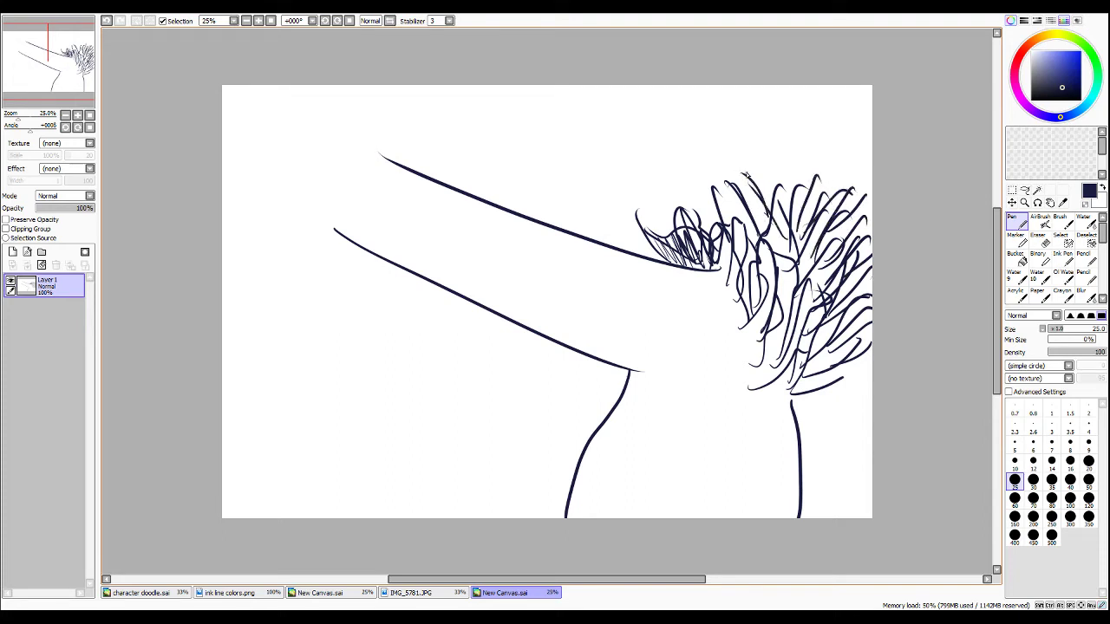
Erase the dense tuft at the end of the upper arm line and redraw it as looser spiky strokes.
key(e)
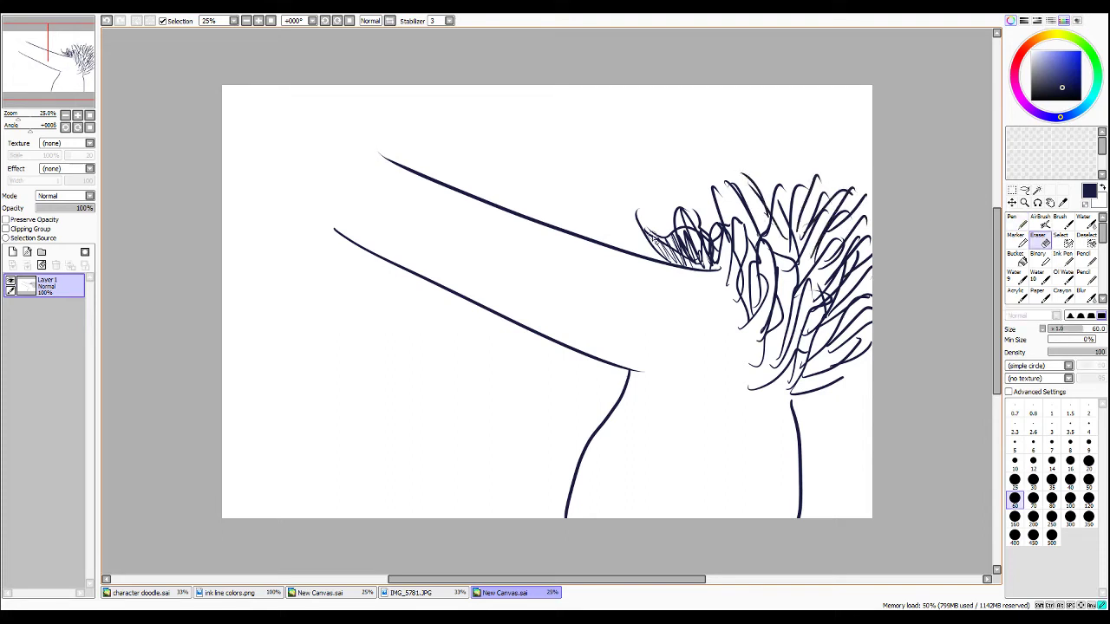
mouse_move(654, 239)
mouse_down()
mouse_move(687, 262)
mouse_move(669, 240)
mouse_move(689, 252)
mouse_move(703, 215)
mouse_up()
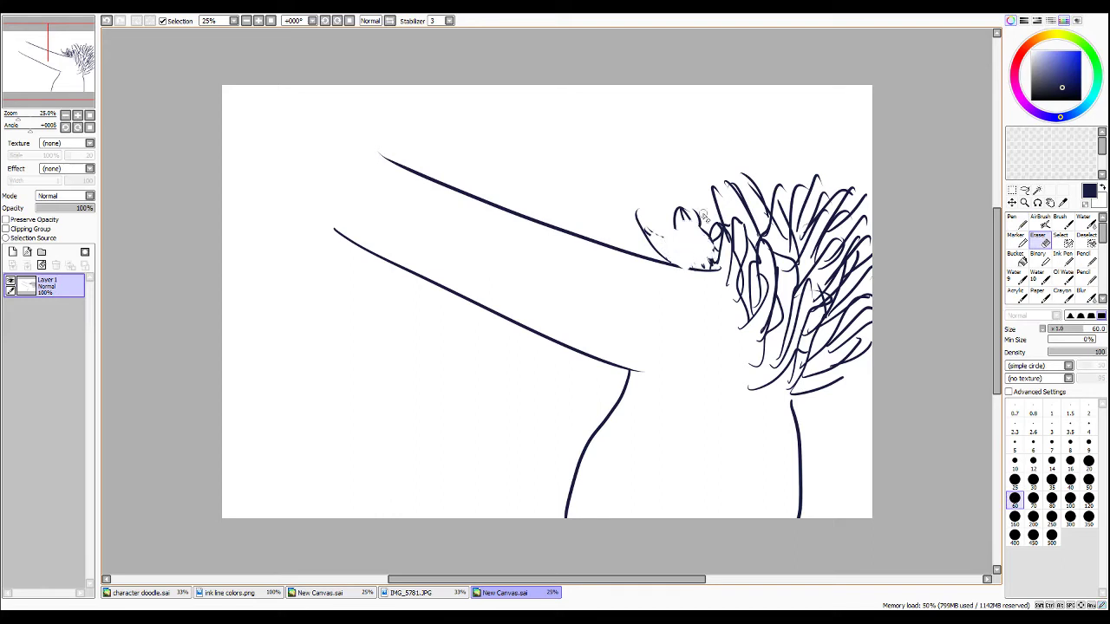
key(n)
mouse_move(717, 269)
mouse_down()
mouse_move(676, 220)
mouse_move(672, 198)
mouse_up()
drag(712, 259, 696, 209)
mouse_move(727, 247)
mouse_down()
mouse_move(710, 193)
mouse_move(678, 209)
mouse_up()
drag(699, 265, 644, 208)
drag(663, 222, 657, 198)
drag(700, 270, 673, 182)
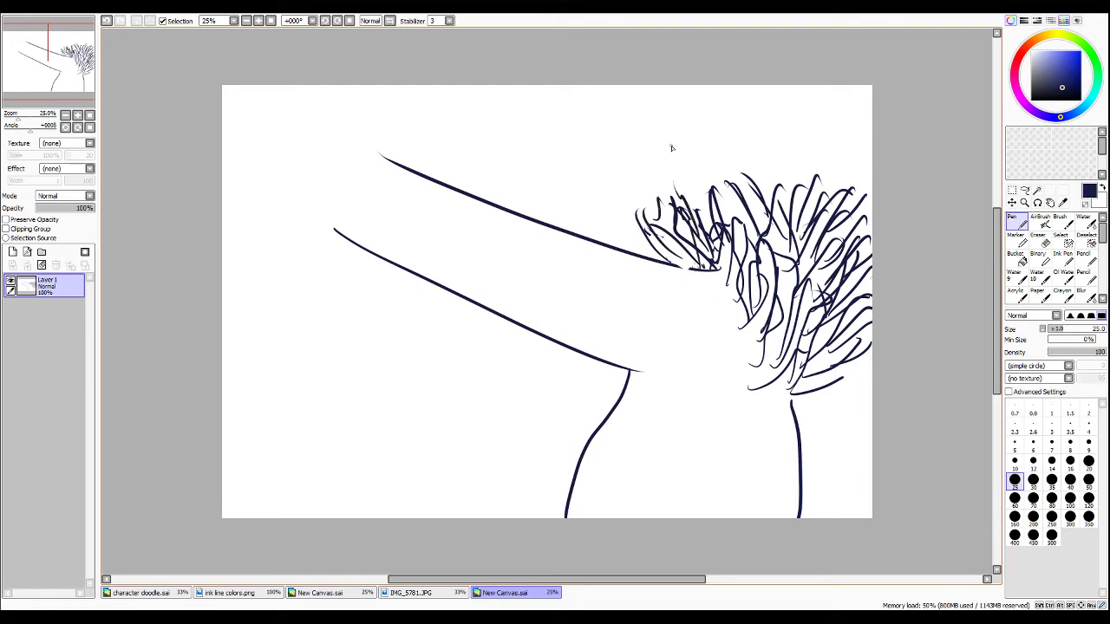
drag(709, 272, 652, 252)
Draw a tall, slightly tilted band across the middle of the arm and fill it with dark blue strokes.
mouse_move(422, 123)
mouse_down()
mouse_move(453, 390)
mouse_move(525, 377)
mouse_move(483, 143)
mouse_move(420, 137)
mouse_move(448, 253)
mouse_move(443, 195)
mouse_move(438, 174)
mouse_move(433, 213)
mouse_move(459, 303)
mouse_move(472, 312)
mouse_move(477, 217)
mouse_move(510, 325)
mouse_move(483, 182)
mouse_move(453, 198)
mouse_move(434, 148)
mouse_move(481, 182)
mouse_move(476, 195)
mouse_move(494, 221)
mouse_move(494, 294)
mouse_move(468, 364)
mouse_move(451, 373)
mouse_up()
mouse_move(449, 330)
mouse_down()
mouse_move(465, 382)
mouse_move(485, 330)
mouse_move(503, 374)
mouse_move(511, 312)
mouse_move(518, 373)
mouse_move(484, 295)
mouse_move(468, 389)
mouse_move(507, 329)
mouse_up()
drag(511, 371, 509, 377)
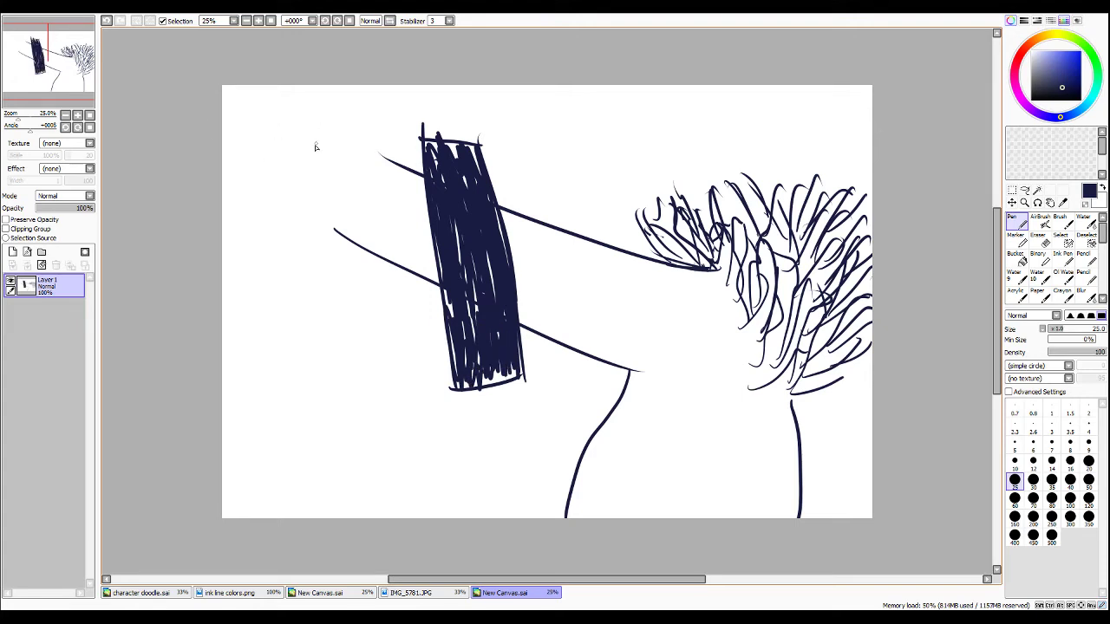
Draw a smaller filled slanted band beyond the arm's end, with outlines joining it to the arm and an angular contour behind it.
mouse_move(346, 108)
mouse_down()
mouse_move(282, 198)
mouse_move(276, 218)
mouse_move(306, 236)
mouse_move(373, 123)
mouse_move(348, 109)
mouse_move(288, 216)
mouse_move(305, 219)
mouse_move(352, 119)
mouse_up()
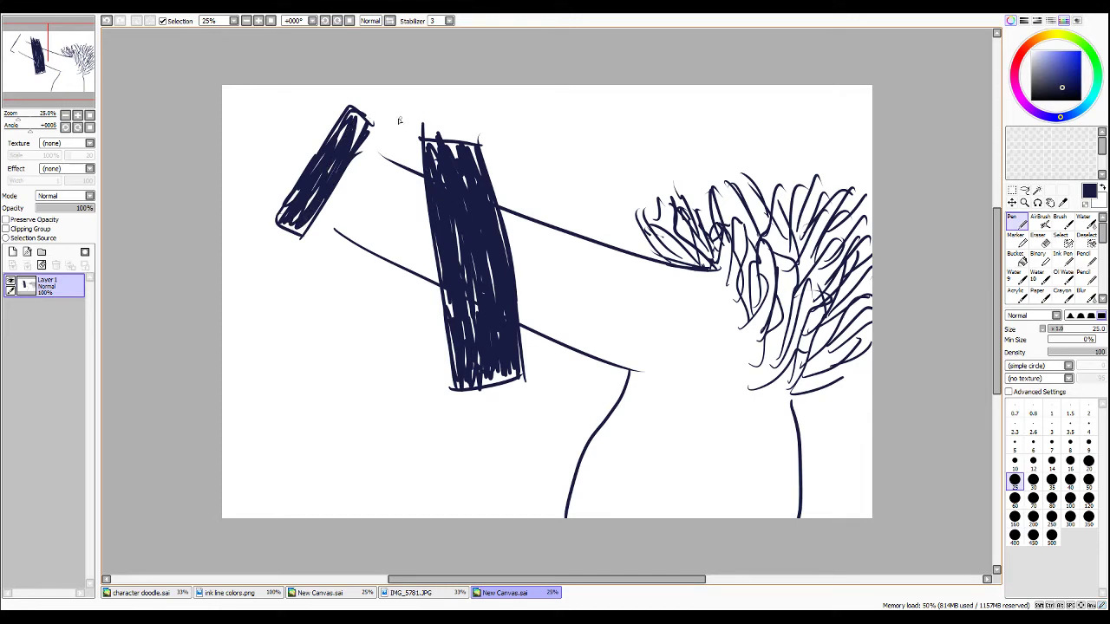
mouse_move(382, 157)
mouse_down()
mouse_move(388, 147)
mouse_move(369, 134)
mouse_move(349, 217)
mouse_up()
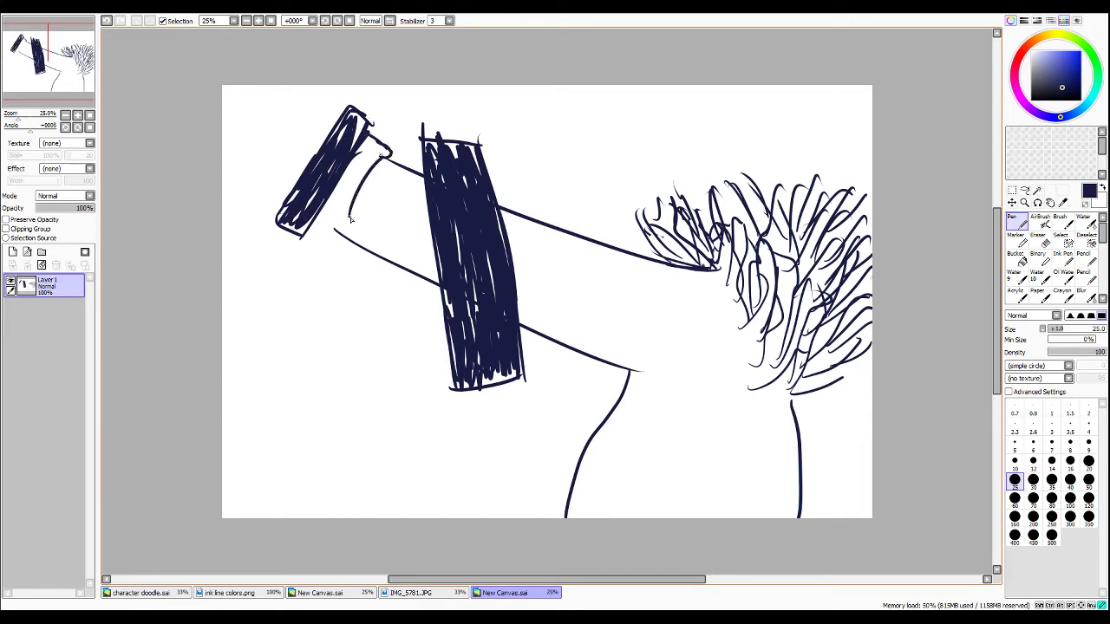
mouse_move(379, 161)
mouse_down()
mouse_move(392, 156)
mouse_move(356, 183)
mouse_move(332, 238)
mouse_move(318, 234)
mouse_move(328, 225)
mouse_up()
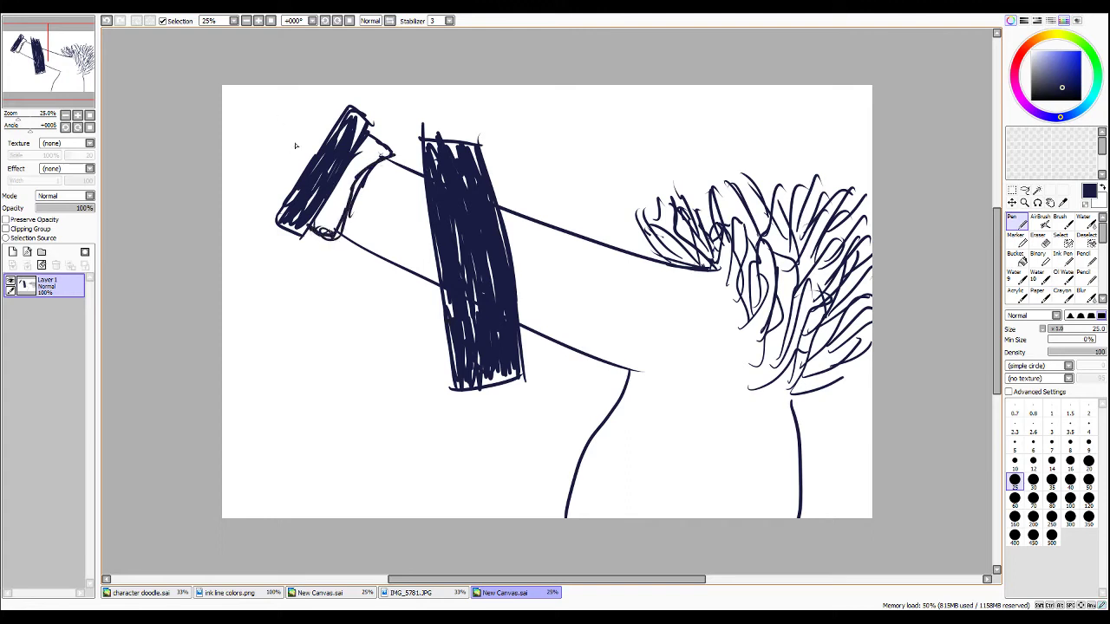
mouse_move(333, 132)
mouse_down()
mouse_move(306, 137)
mouse_move(296, 176)
mouse_up()
Erase the rough edge between the small band and the arm and redraw it as a smooth rounded contour.
key(e)
mouse_move(345, 230)
mouse_down()
mouse_move(369, 165)
mouse_move(347, 214)
mouse_move(319, 234)
mouse_move(328, 243)
mouse_move(344, 232)
mouse_up()
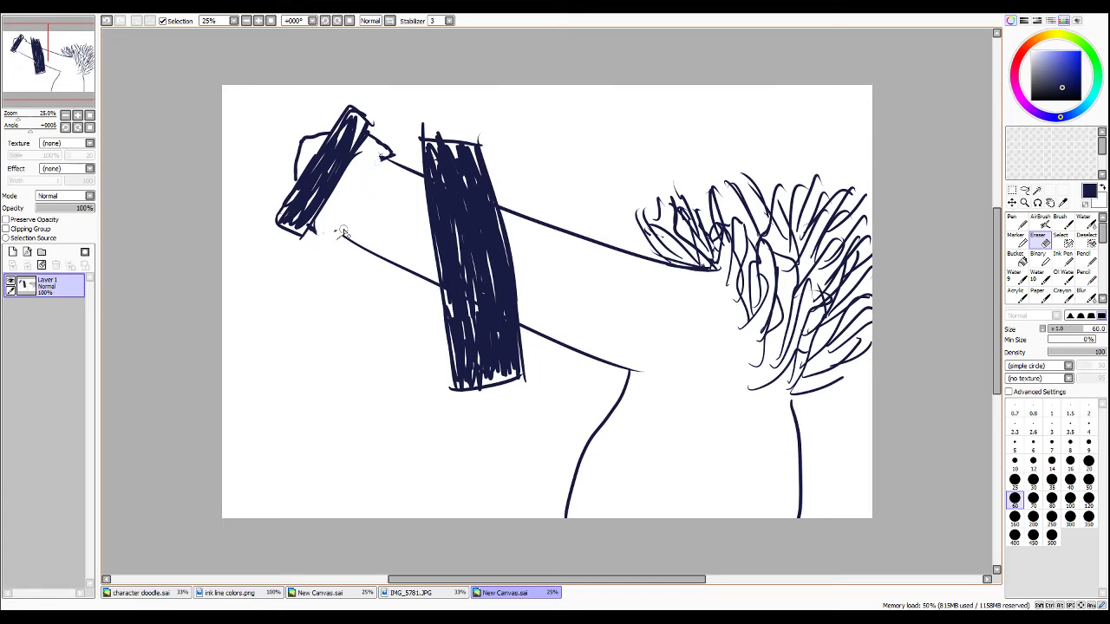
key(n)
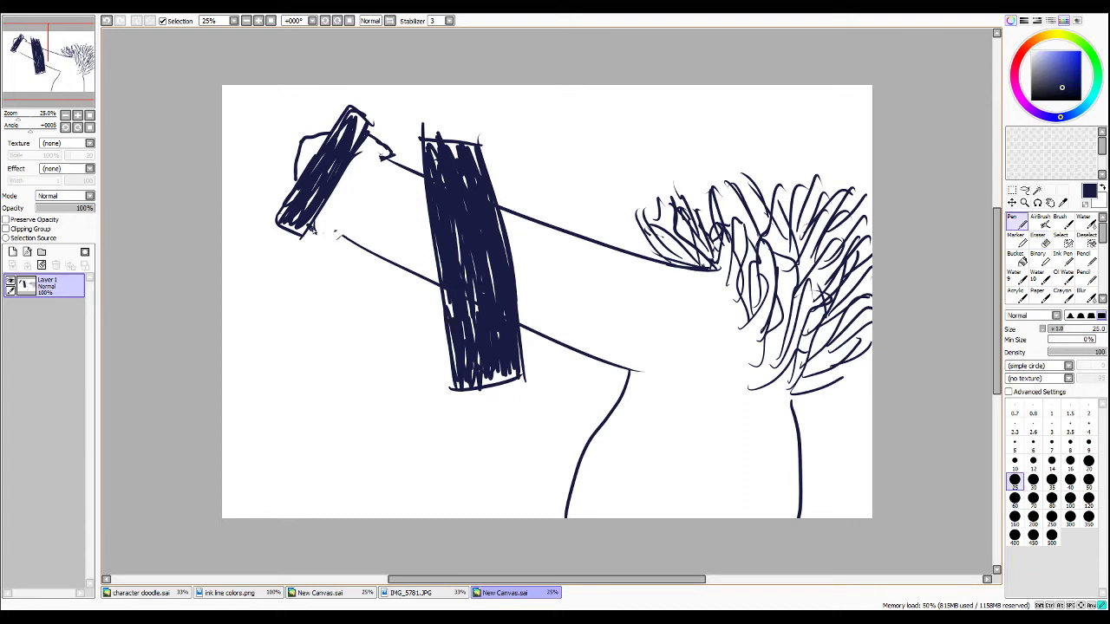
mouse_move(312, 231)
mouse_down()
mouse_move(347, 239)
mouse_move(359, 223)
mouse_up()
drag(370, 209, 385, 152)
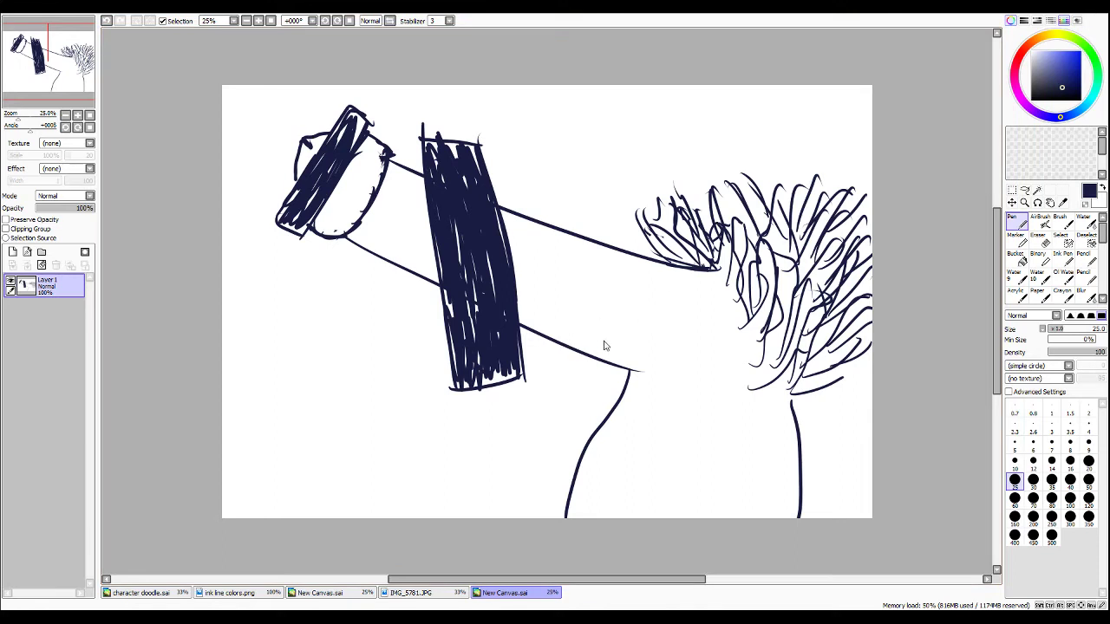
Add short hatch strokes across both side contours of the body and extend the arm's lower line to the shoulder fur.
drag(607, 442, 580, 446)
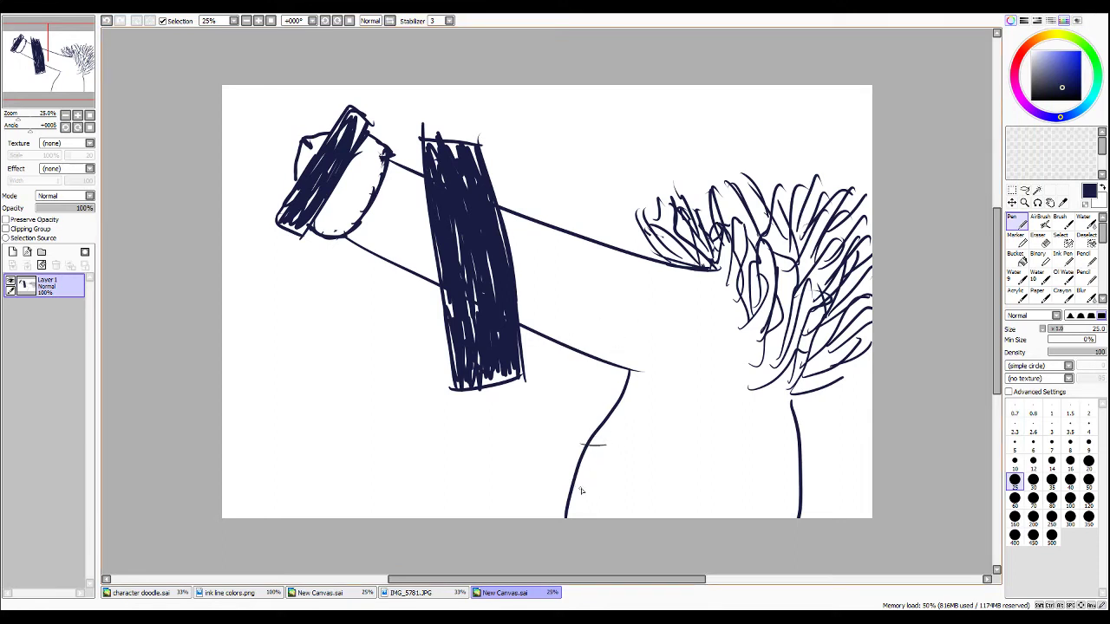
drag(579, 487, 554, 490)
drag(607, 423, 582, 426)
mouse_move(736, 460)
mouse_down()
mouse_move(759, 465)
mouse_move(760, 497)
mouse_up()
drag(772, 444, 799, 457)
mouse_move(788, 420)
mouse_down()
mouse_move(820, 428)
mouse_move(814, 405)
mouse_up()
drag(635, 373, 738, 374)
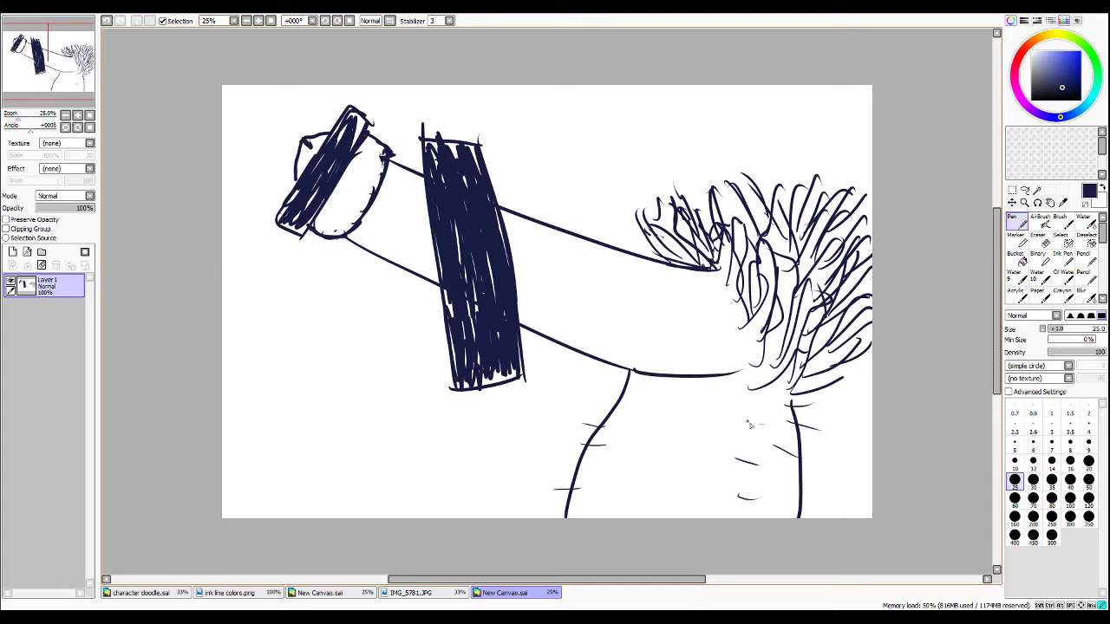
Scatter more short fur strokes over the body below the arm, between and across its side contours.
drag(748, 421, 768, 430)
drag(772, 481, 799, 494)
drag(607, 397, 628, 387)
drag(614, 408, 643, 400)
mouse_move(619, 484)
mouse_down()
mouse_move(577, 486)
mouse_move(552, 465)
mouse_up()
drag(576, 516, 540, 518)
drag(639, 499, 618, 517)
drag(665, 436, 652, 414)
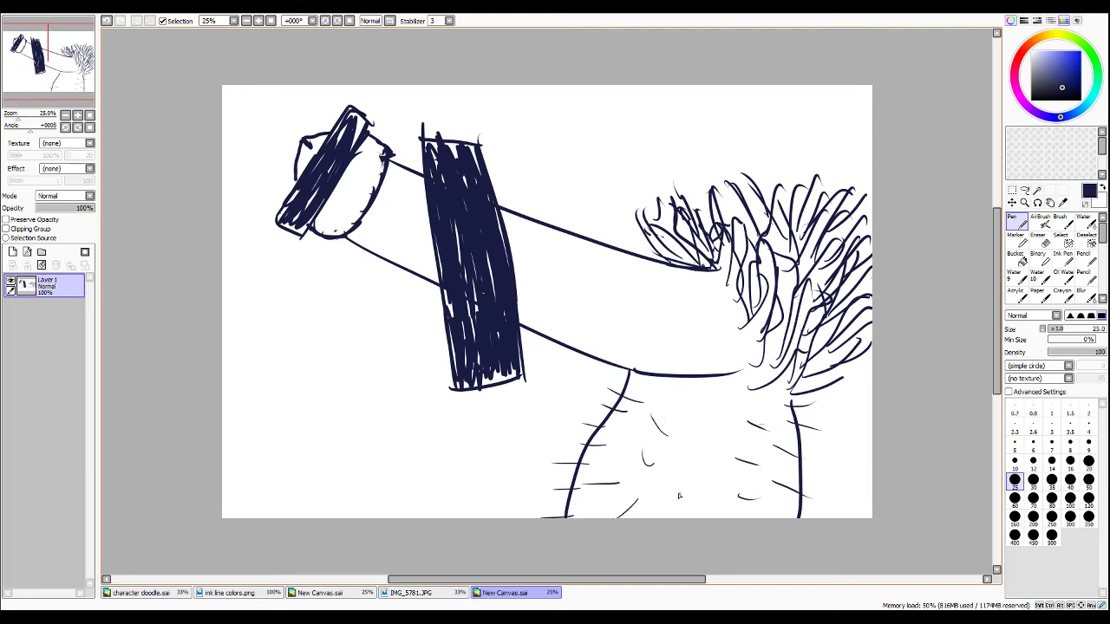
drag(677, 491, 657, 488)
mouse_move(692, 425)
mouse_down()
mouse_move(693, 503)
mouse_move(733, 518)
mouse_up()
drag(713, 456, 739, 481)
drag(716, 431, 737, 426)
Close the arm canvas and erase the head and most of the torso from the pose sketch beside the mannequin photo.
click(1094, 20)
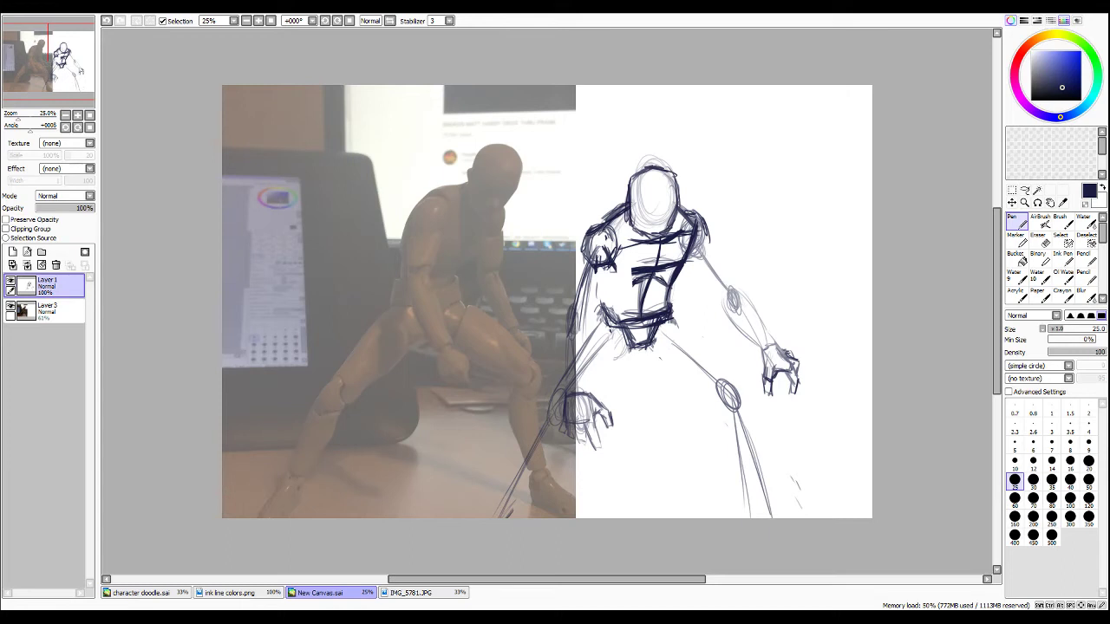
scroll(1012, 295, down, 3)
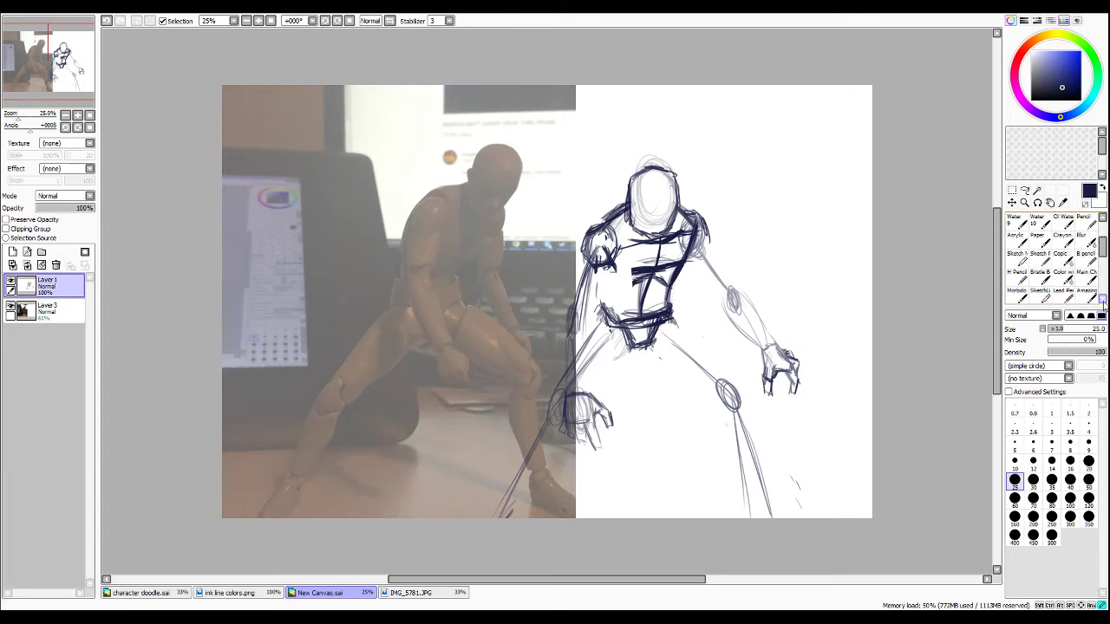
click(1016, 262)
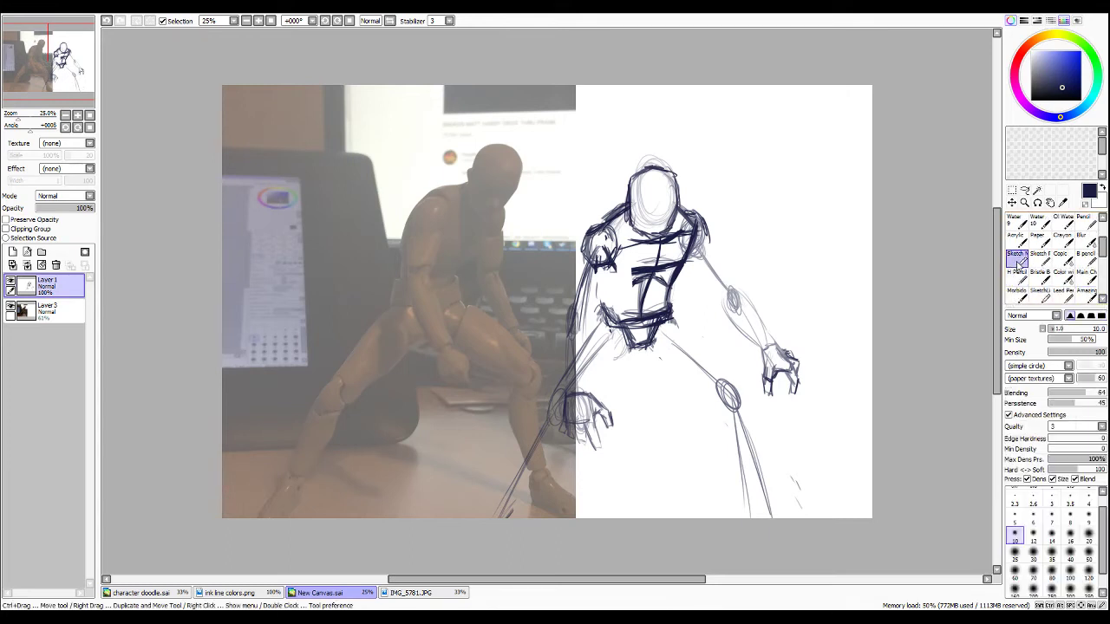
key(e)
mouse_move(610, 211)
mouse_down()
mouse_move(630, 234)
mouse_move(636, 180)
mouse_move(654, 240)
mouse_up()
mouse_move(636, 180)
mouse_down()
mouse_move(638, 166)
mouse_move(659, 237)
mouse_move(676, 190)
mouse_move(669, 290)
mouse_move(623, 251)
mouse_move(637, 305)
mouse_move(663, 273)
mouse_move(670, 297)
mouse_up()
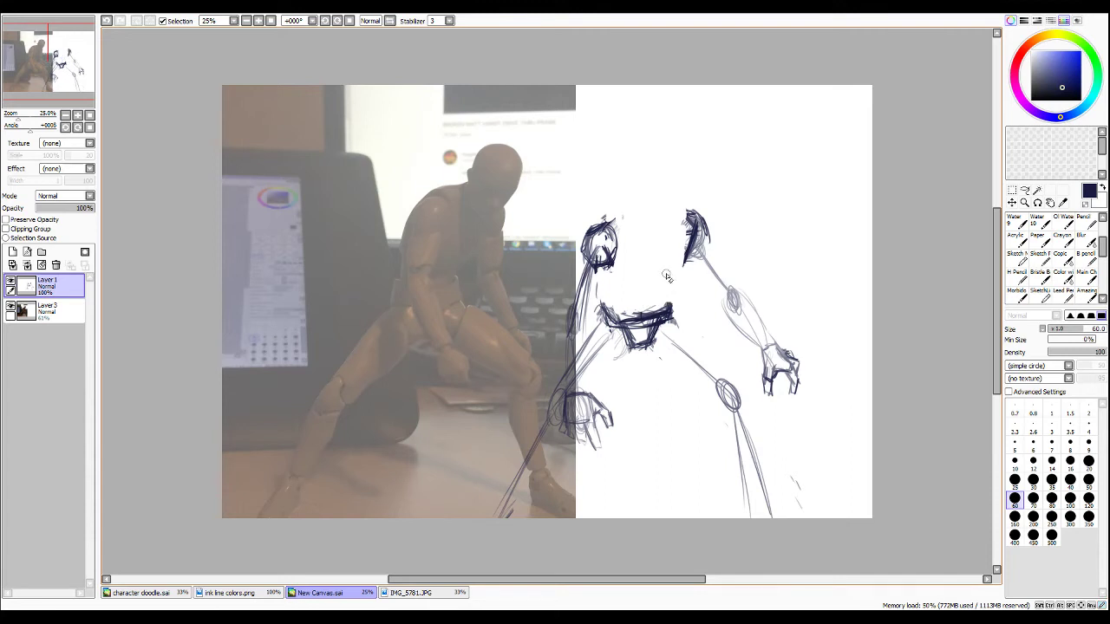
Add a new layer, hide Layer 1 with the old sketch, and sketch an oval head with the Sketch brush beside the photo.
key(n)
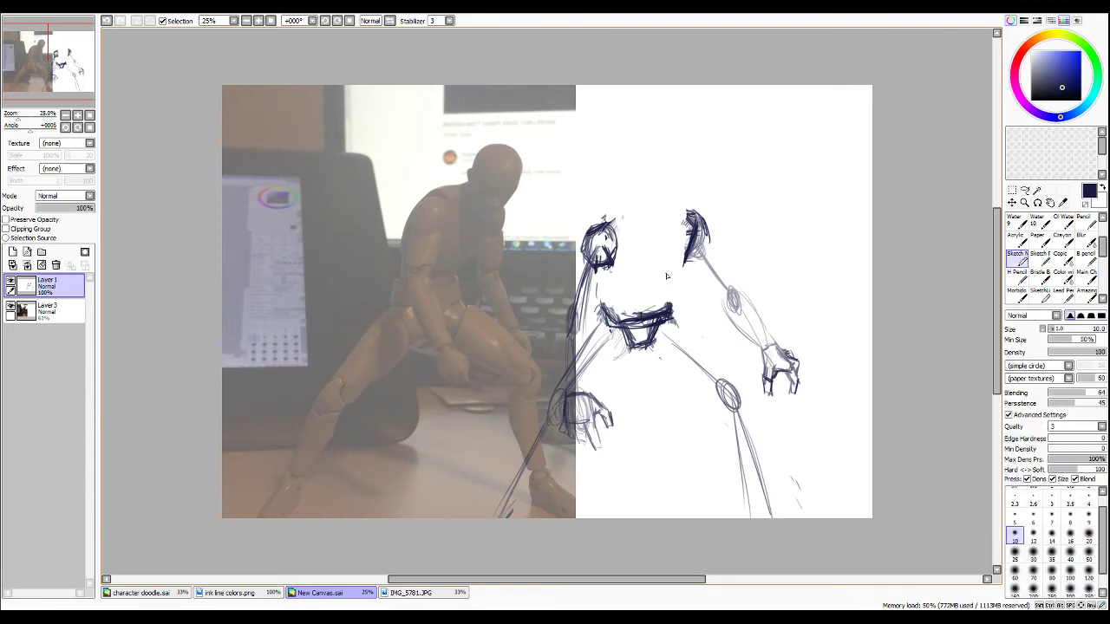
click(27, 251)
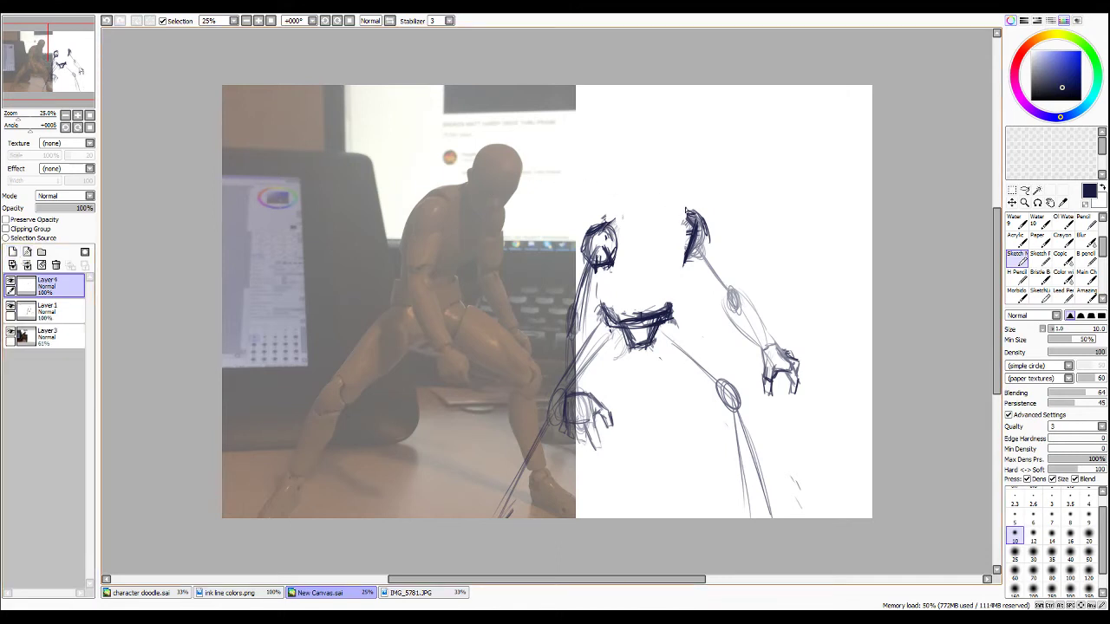
mouse_move(684, 208)
mouse_down()
mouse_move(678, 170)
mouse_move(666, 206)
mouse_up()
click(11, 308)
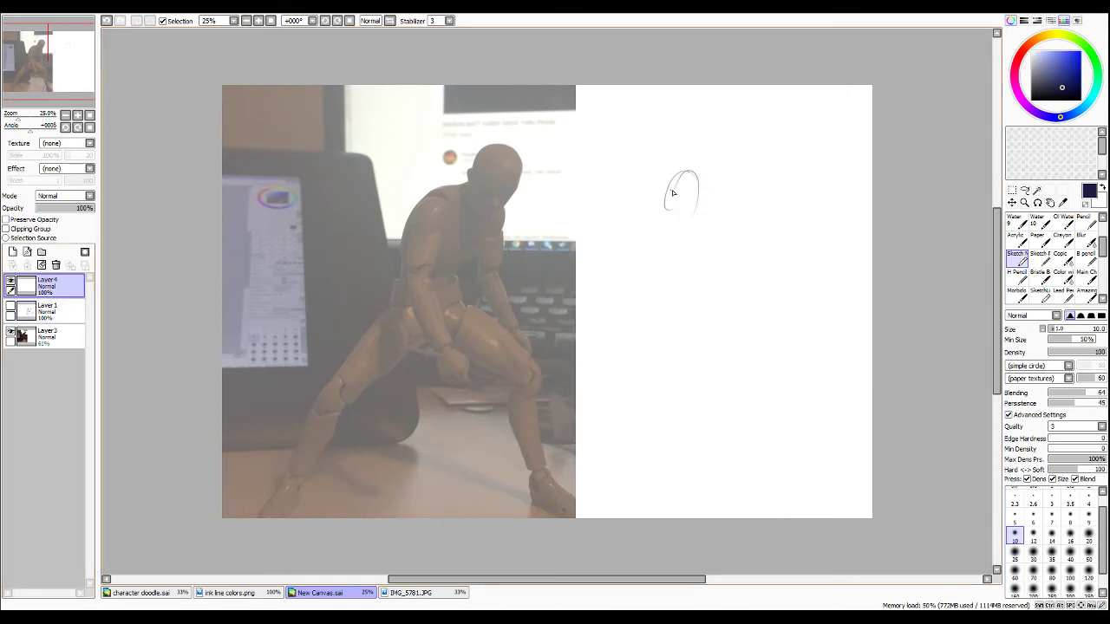
mouse_move(699, 187)
mouse_down()
mouse_move(680, 170)
mouse_move(663, 208)
mouse_move(687, 245)
mouse_move(699, 221)
mouse_up()
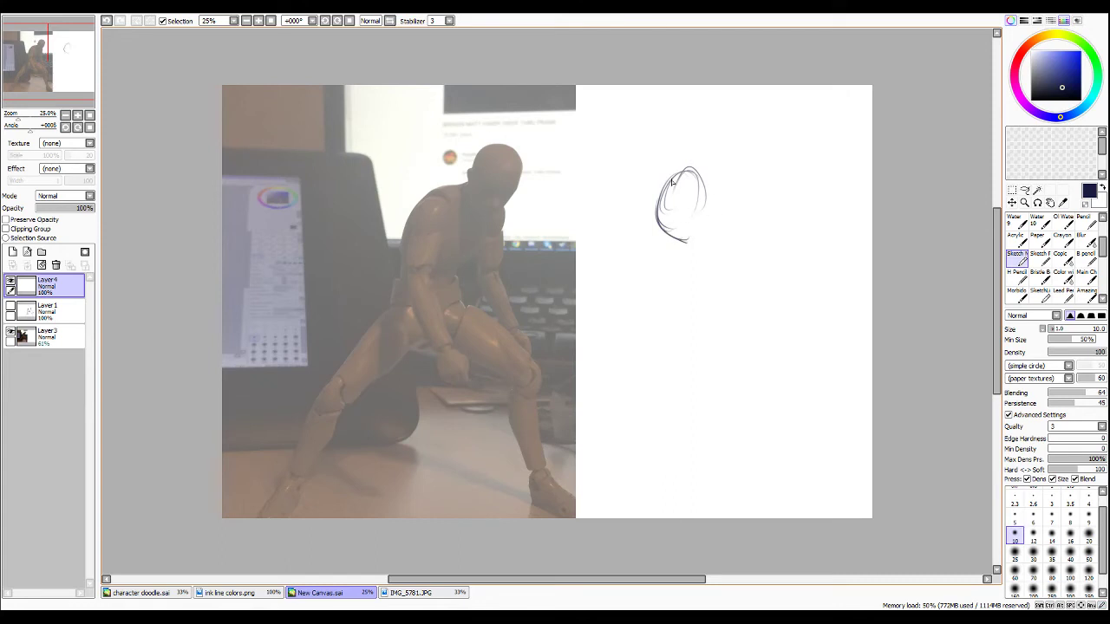
mouse_move(671, 180)
mouse_down()
mouse_move(709, 213)
mouse_move(686, 243)
mouse_move(711, 186)
mouse_move(708, 209)
mouse_move(715, 194)
mouse_move(692, 177)
mouse_move(665, 231)
mouse_move(658, 224)
mouse_move(692, 233)
mouse_up()
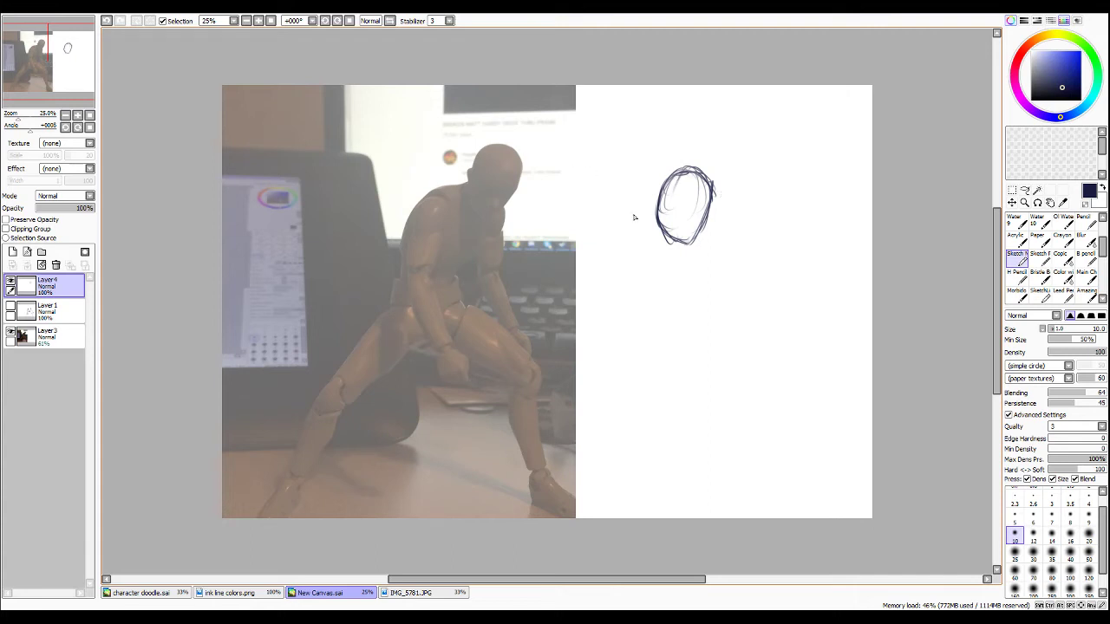
Sketch a hunched torso outline below the head, with a sloping shoulder, a curved back and a rounded lower edge.
mouse_move(659, 207)
mouse_down()
mouse_move(628, 217)
mouse_move(656, 207)
mouse_up()
drag(699, 238, 686, 276)
drag(697, 252, 674, 294)
mouse_move(660, 295)
mouse_down()
mouse_move(677, 297)
mouse_move(631, 299)
mouse_up()
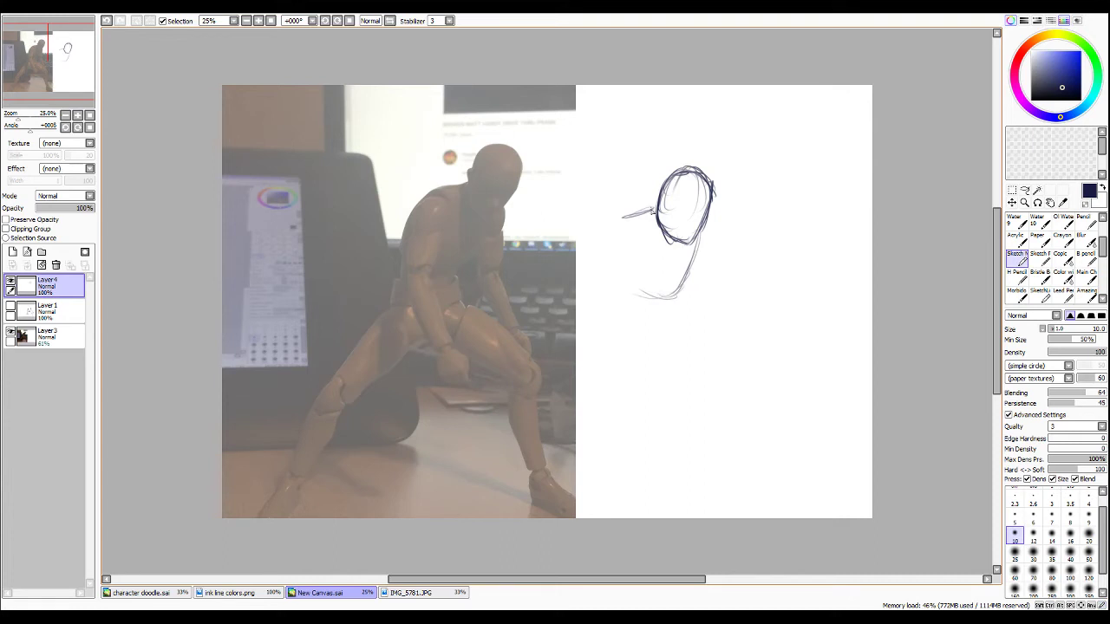
mouse_move(650, 212)
mouse_down()
mouse_move(608, 246)
mouse_move(597, 291)
mouse_up()
mouse_move(617, 229)
mouse_down()
mouse_move(594, 300)
mouse_move(668, 295)
mouse_move(643, 300)
mouse_move(697, 260)
mouse_up()
drag(669, 304, 703, 229)
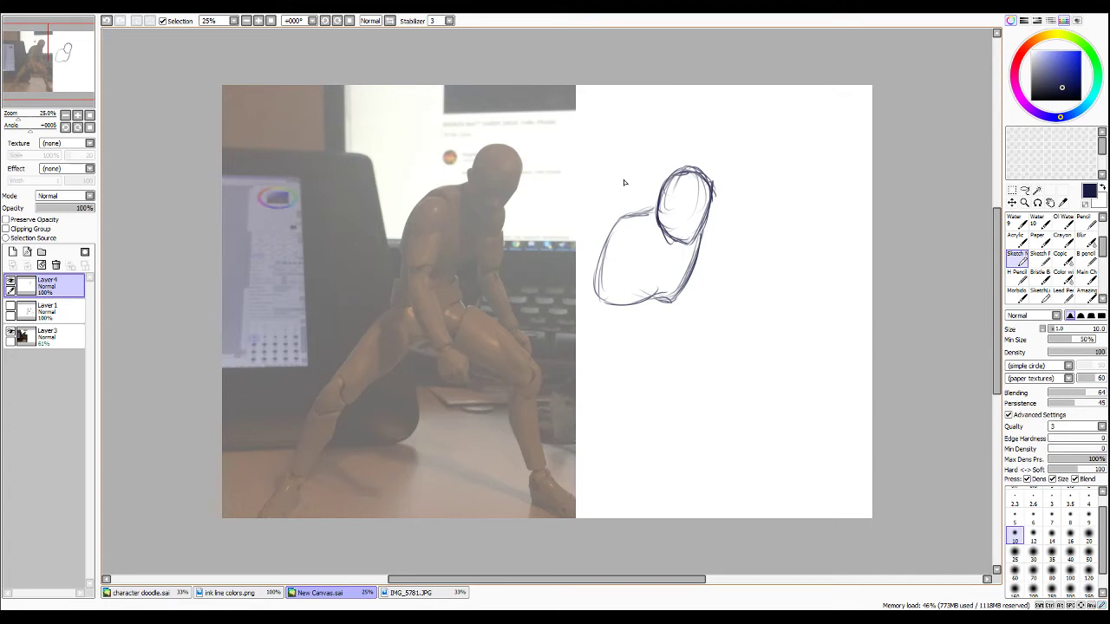
Darken the shoulder line running to the head and the upper back contour of the torso.
drag(623, 215, 609, 231)
drag(614, 222, 598, 276)
mouse_move(612, 223)
mouse_down()
mouse_move(598, 299)
mouse_move(611, 223)
mouse_move(601, 250)
mouse_move(629, 216)
mouse_move(656, 208)
mouse_up()
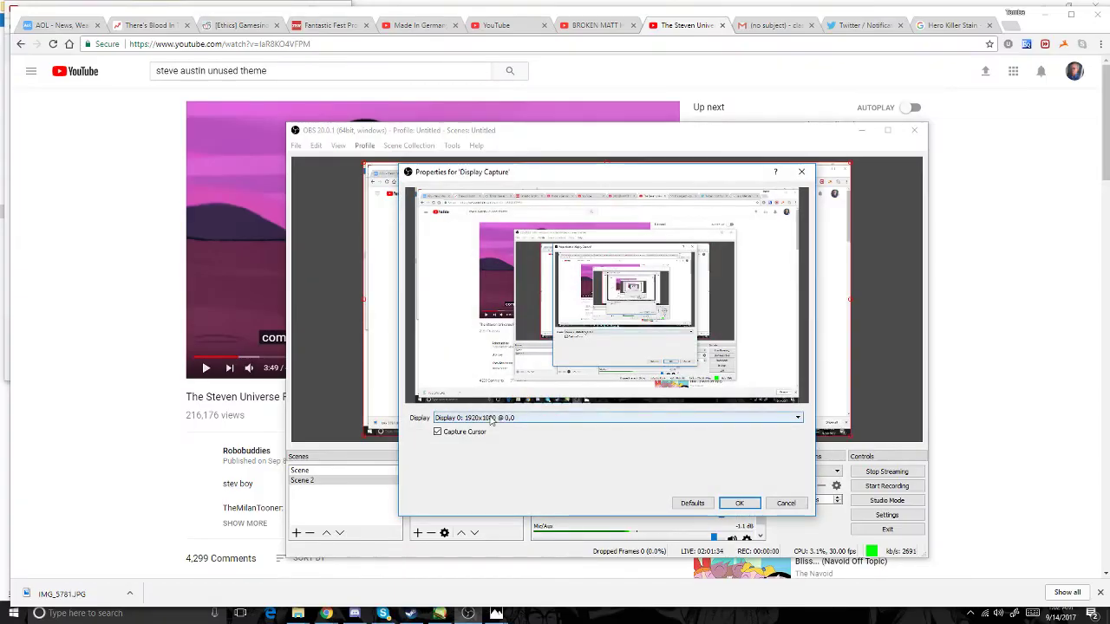
Turn off Capture Cursor for the Display Capture source in OBS and apply the properties.
drag(488, 173, 471, 211)
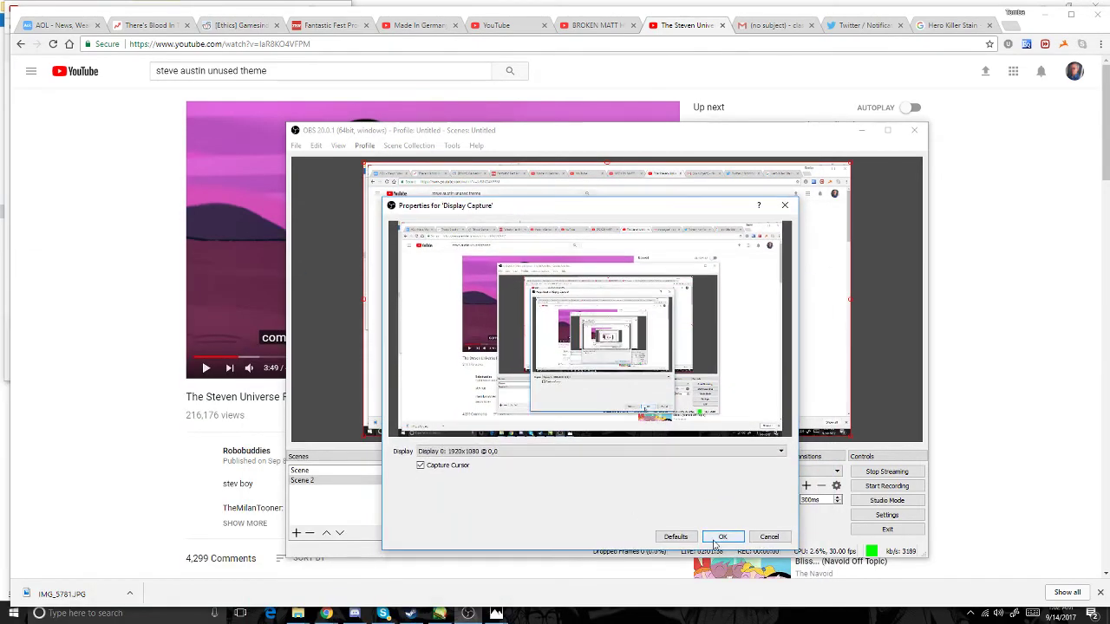
click(421, 466)
click(722, 537)
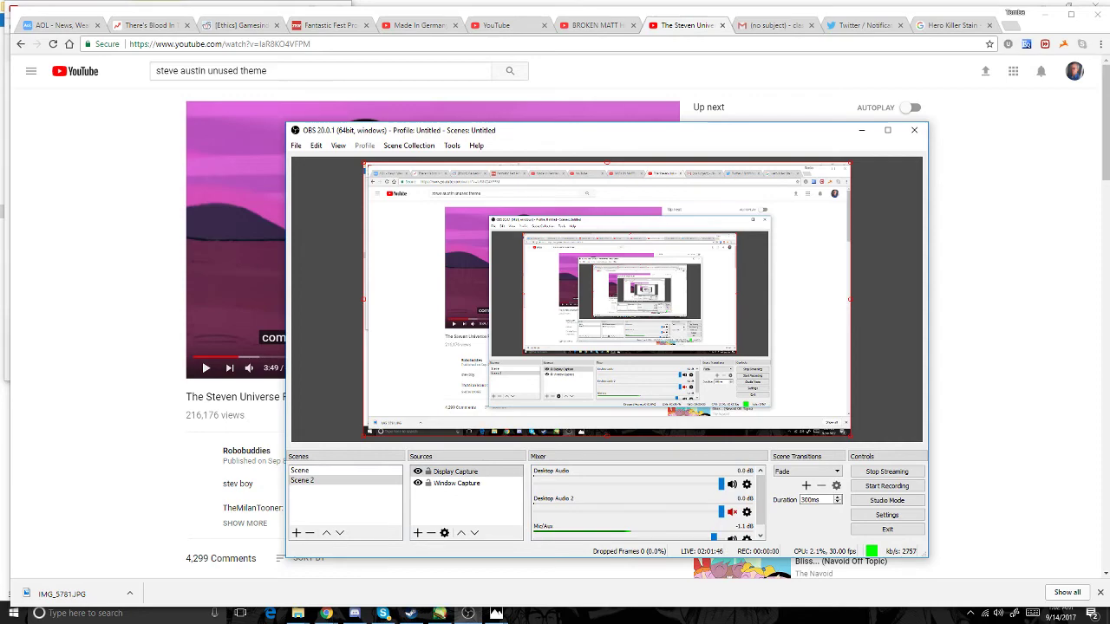
Play The Steven Universe Rant on YouTube in full screen for two short stretches, leaving full screen after each one.
click(978, 390)
click(662, 368)
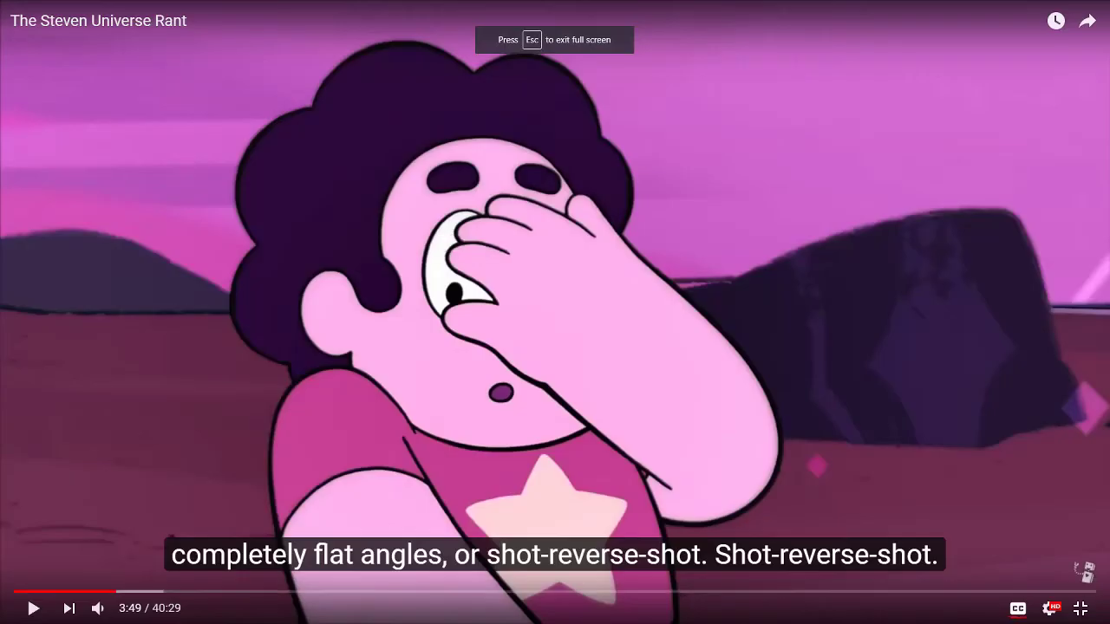
click(33, 609)
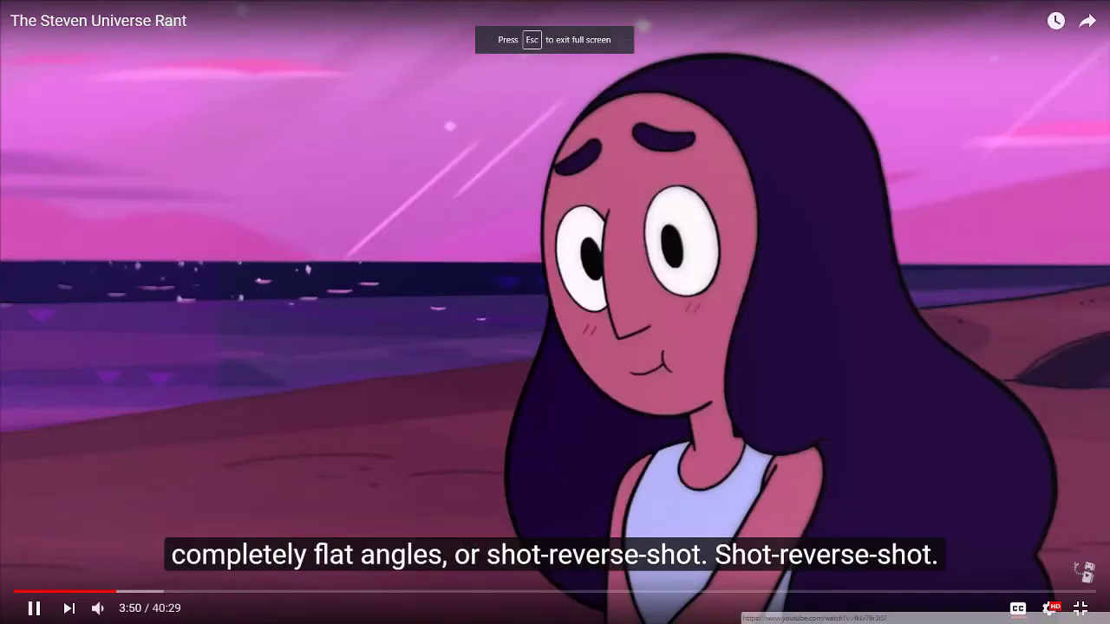
click(1081, 608)
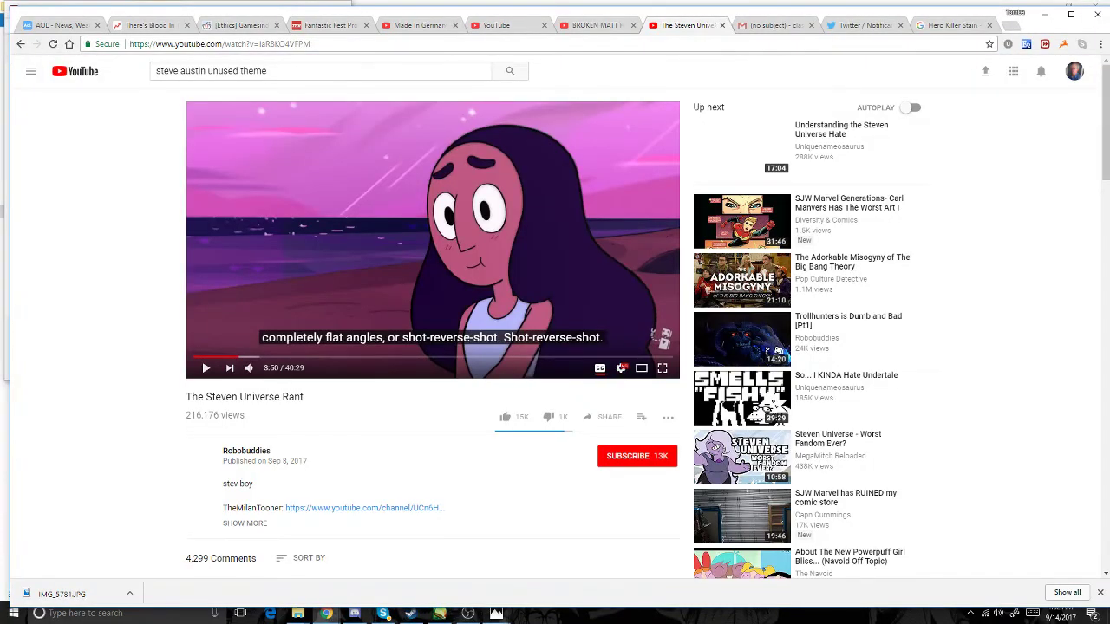
click(468, 613)
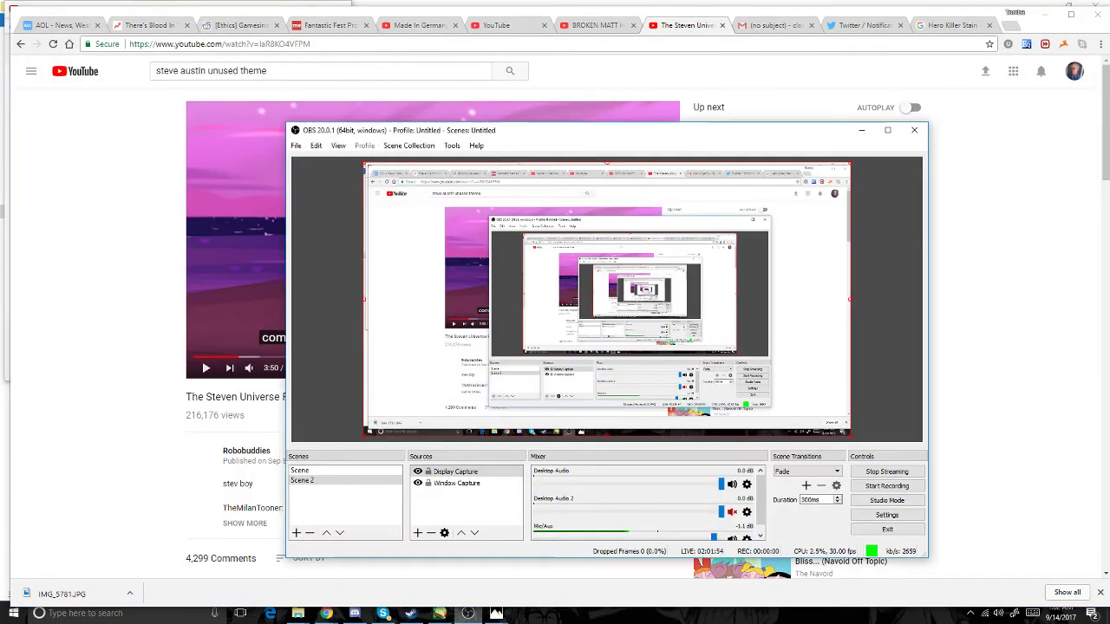
click(468, 613)
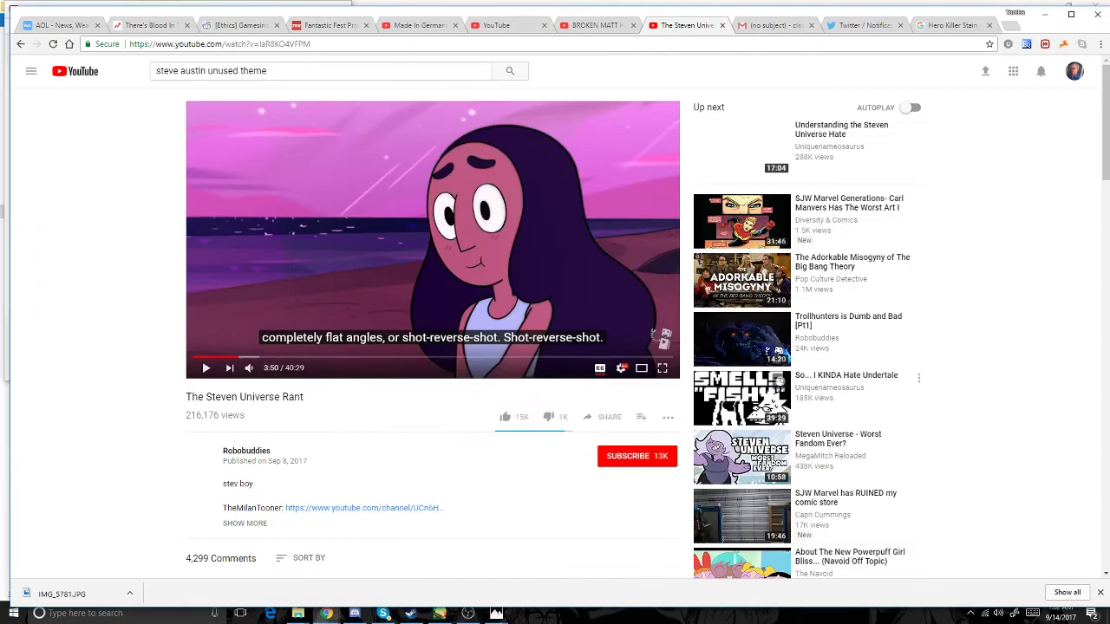
click(662, 367)
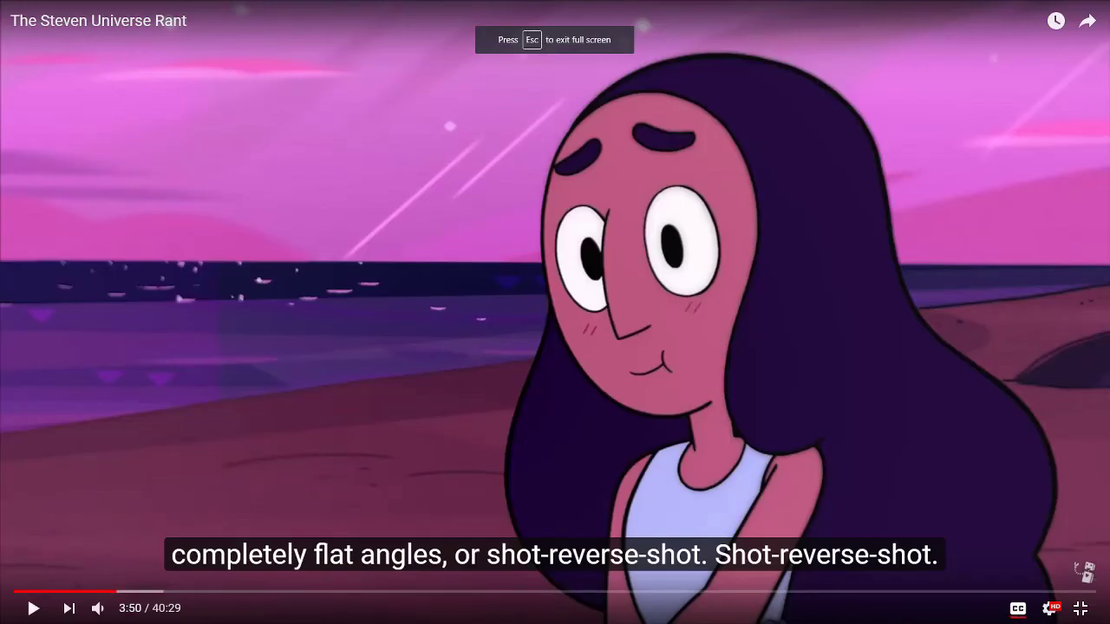
click(33, 609)
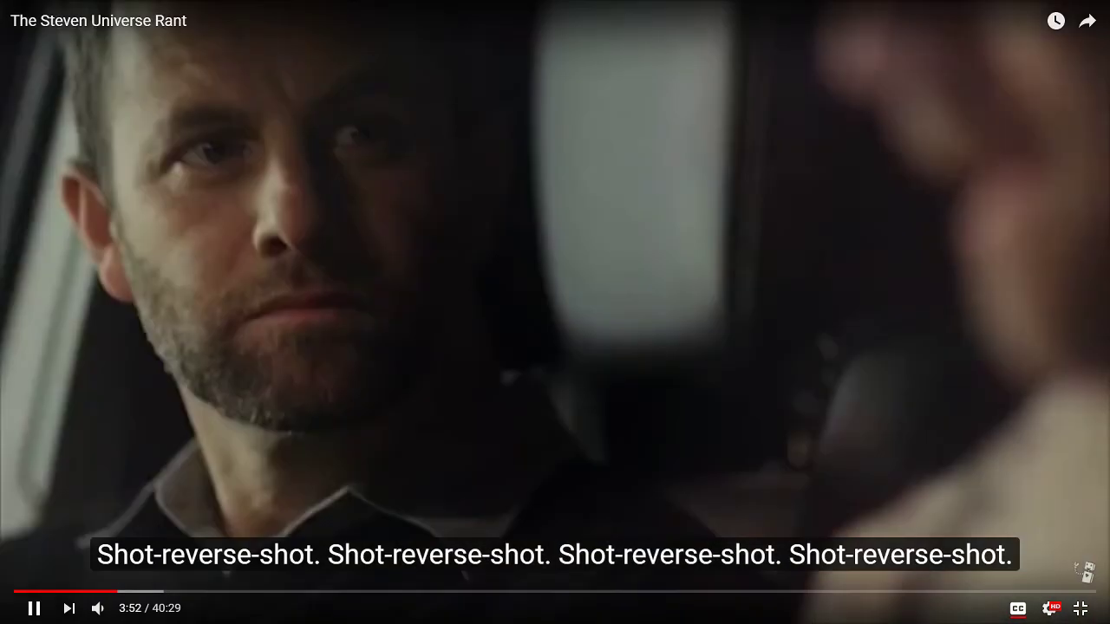
key(space)
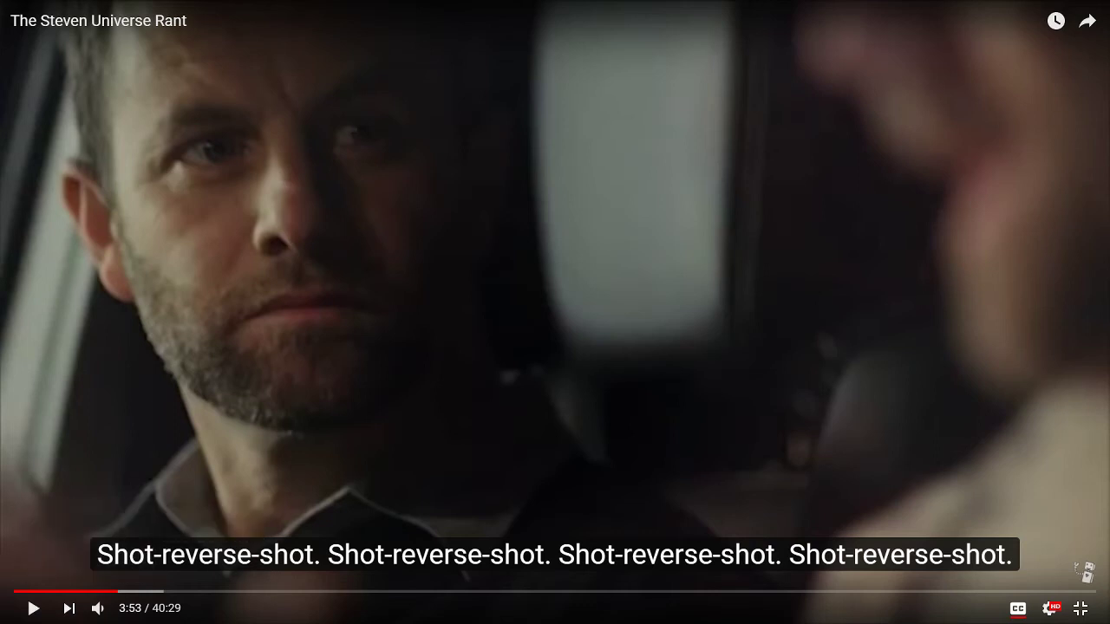
click(1080, 608)
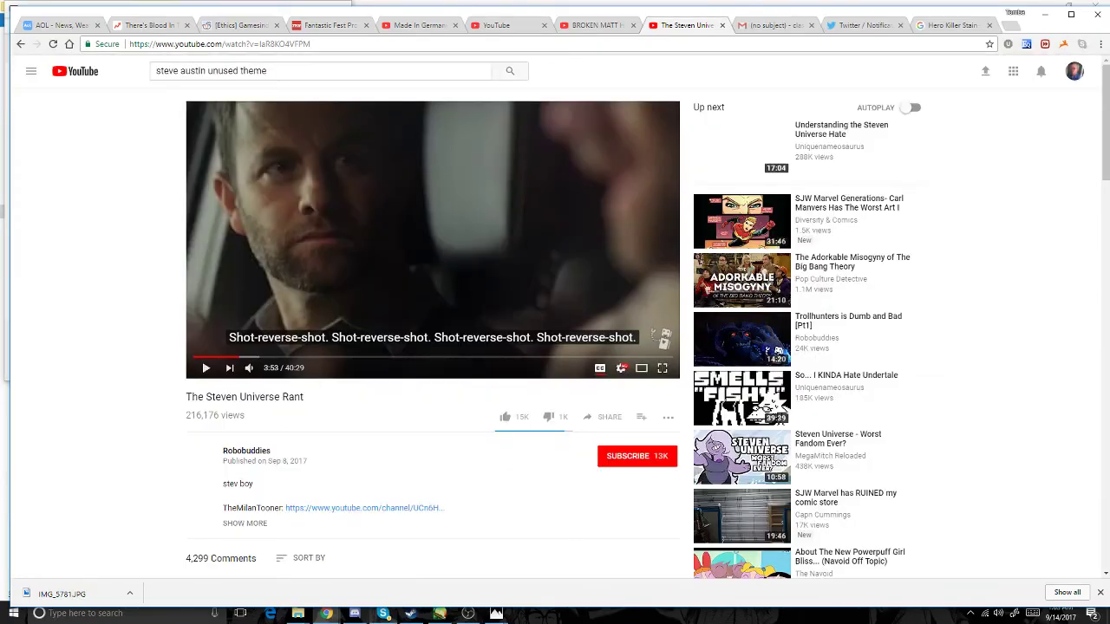
Switch to OBS and move the Window Capture source slightly upward in the preview, leaving its properties unchanged.
click(468, 613)
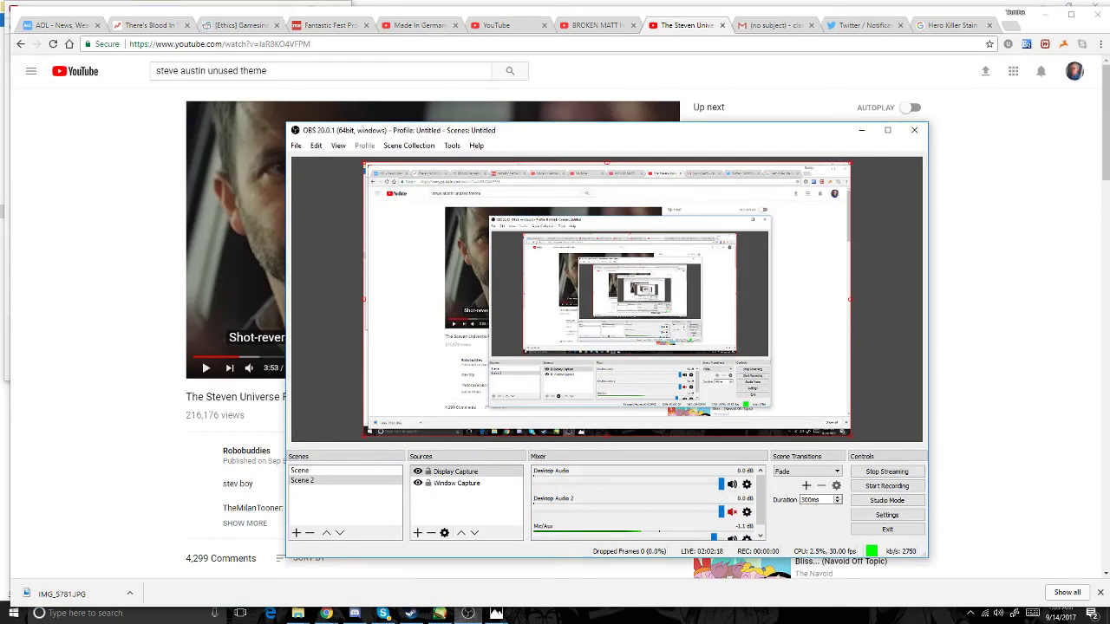
double_click(456, 483)
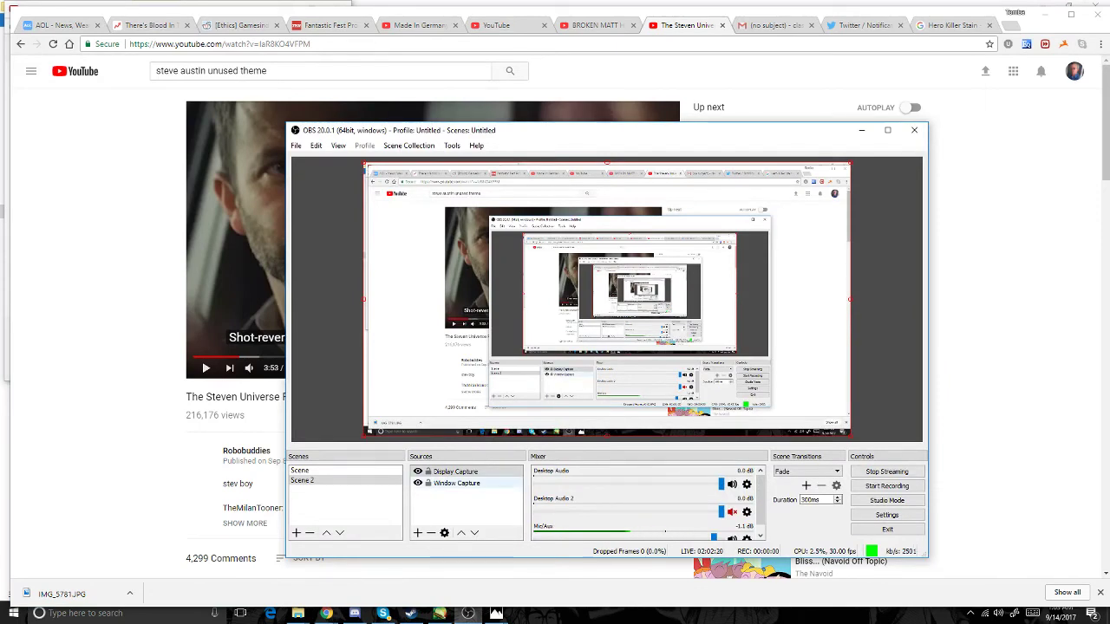
click(785, 503)
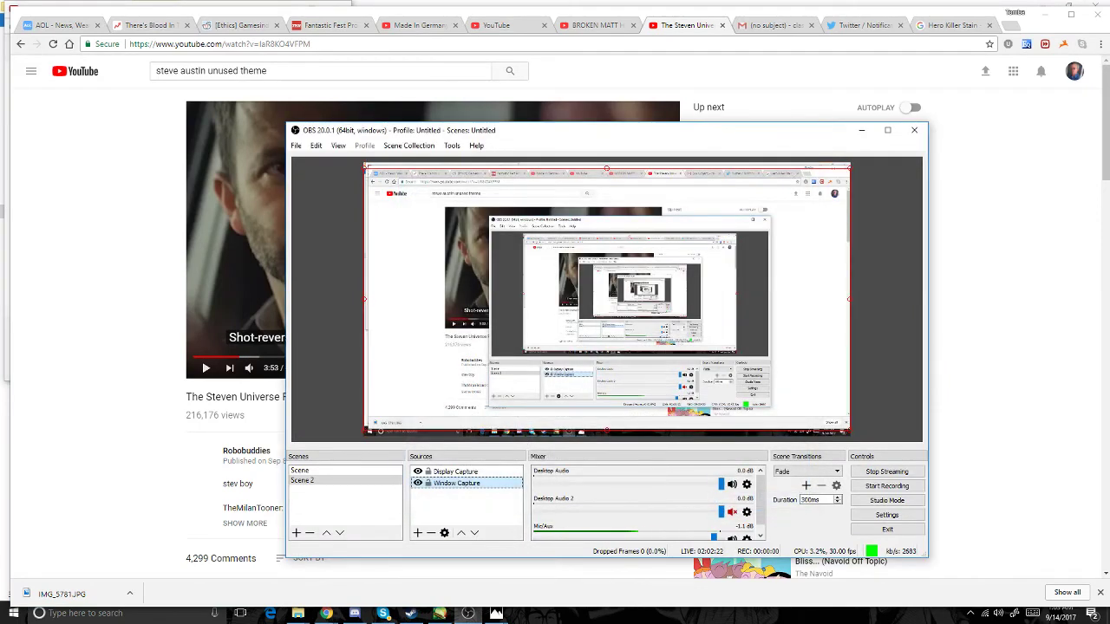
mouse_move(537, 290)
mouse_down()
mouse_move(807, 373)
mouse_move(526, 297)
mouse_move(537, 287)
mouse_up()
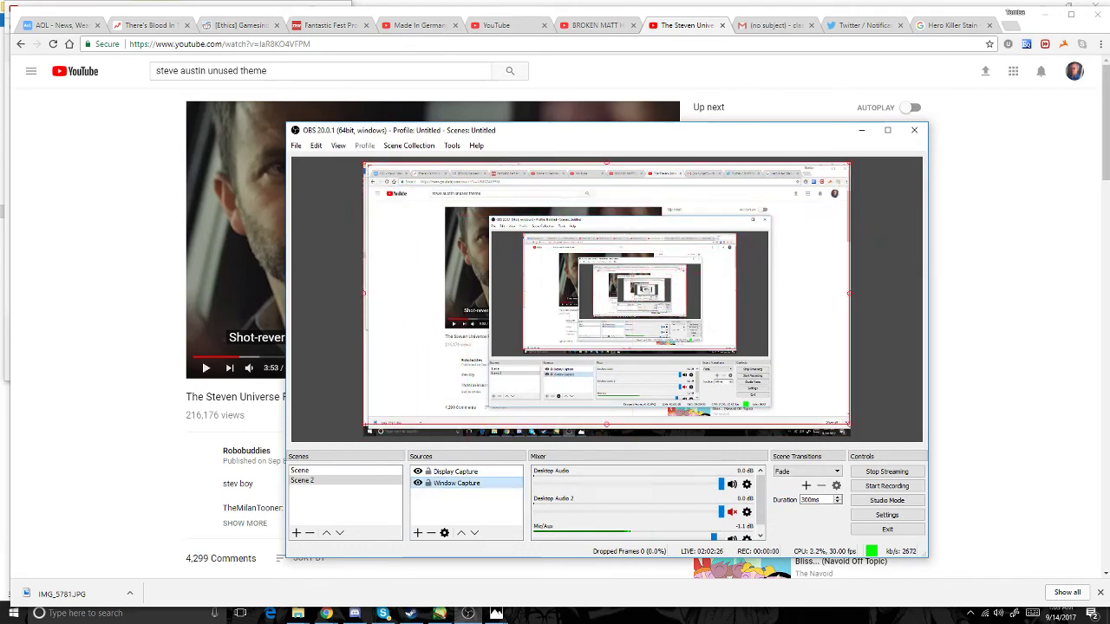
Move the Display Capture source aside in the OBS preview and shrink it to a small inset in the scene's lower-left corner.
double_click(456, 470)
click(786, 503)
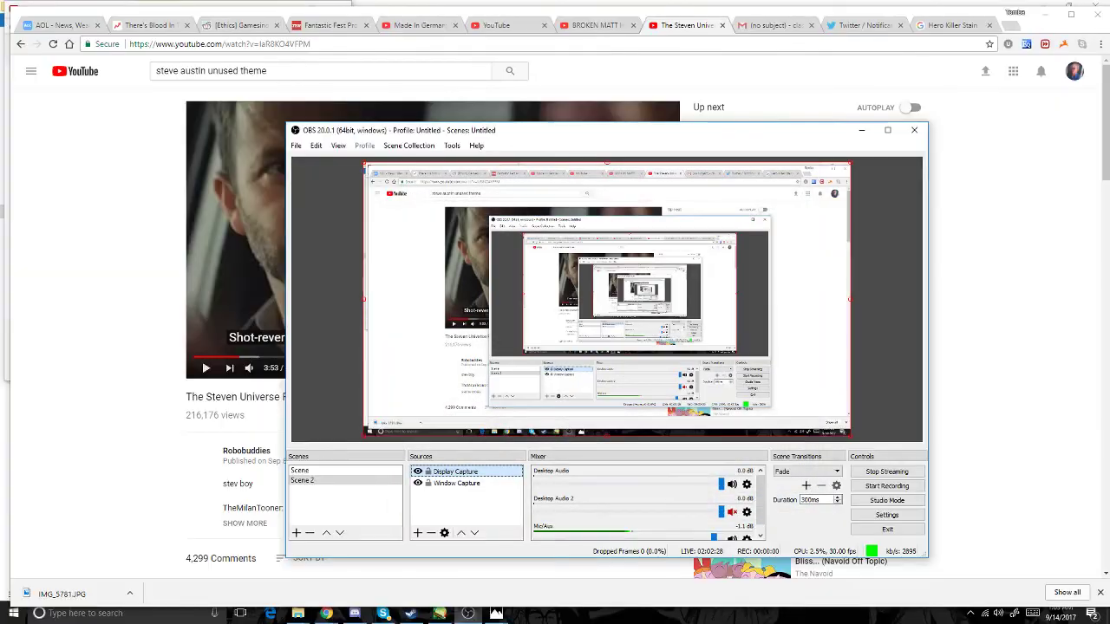
mouse_move(606, 299)
mouse_down()
mouse_move(565, 321)
mouse_move(584, 322)
mouse_up()
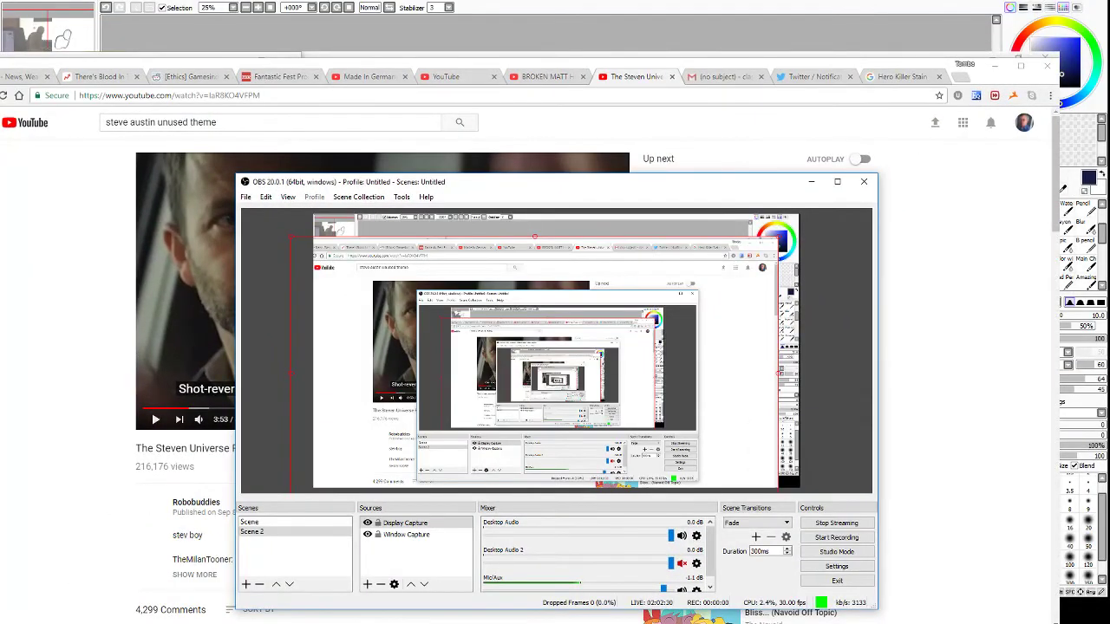
drag(778, 235, 485, 399)
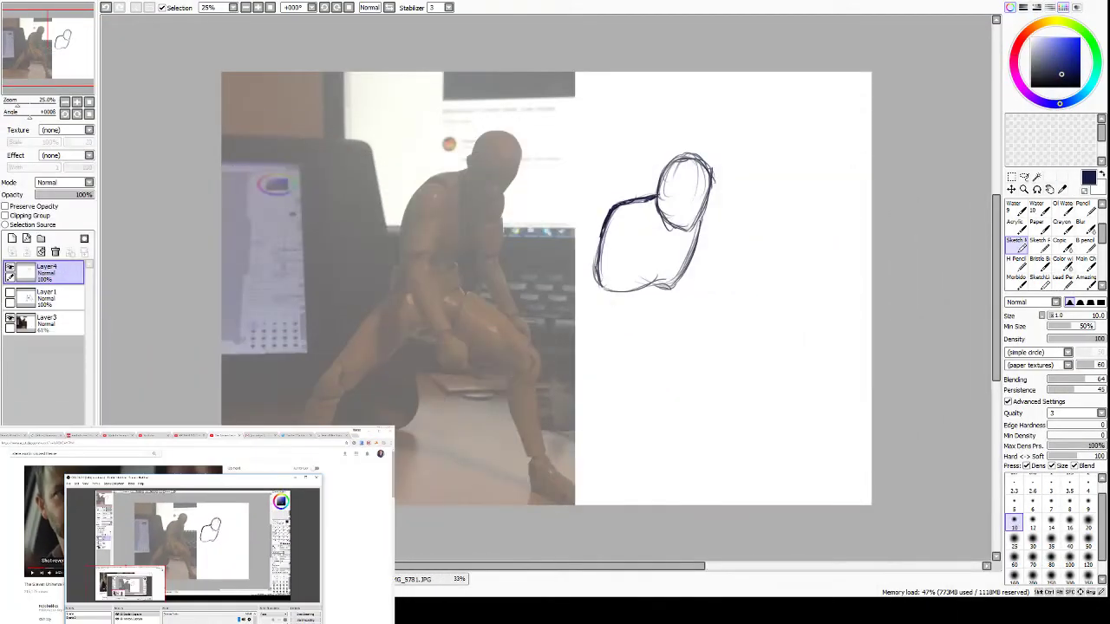
drag(424, 447, 460, 425)
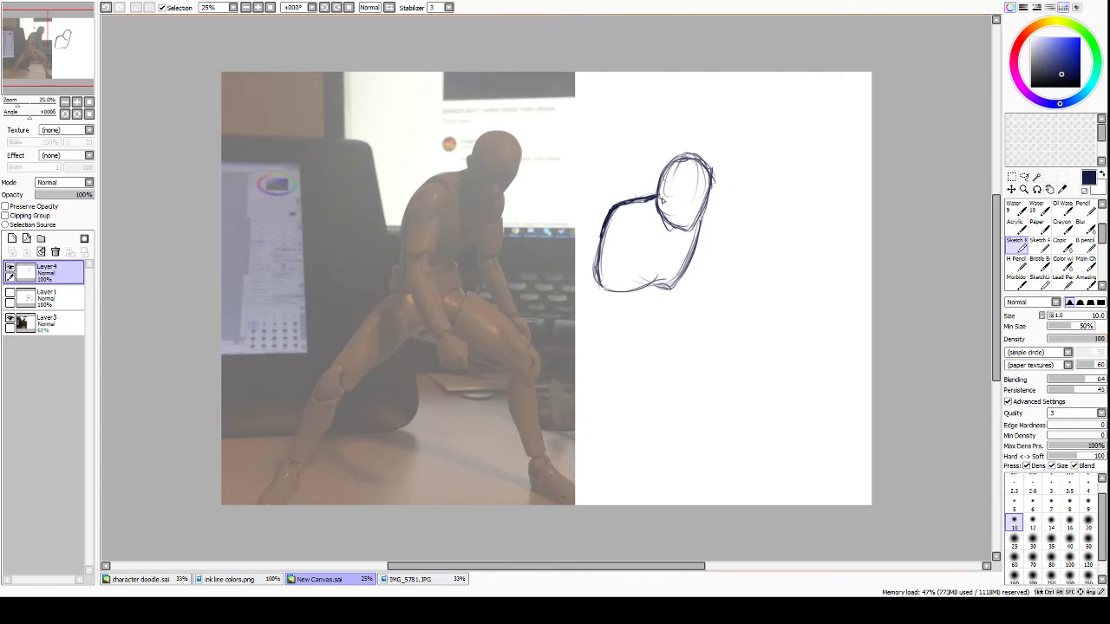
Darken the neck line and add two short waist lines descending from the torso sketch's lower corners.
drag(649, 203, 661, 232)
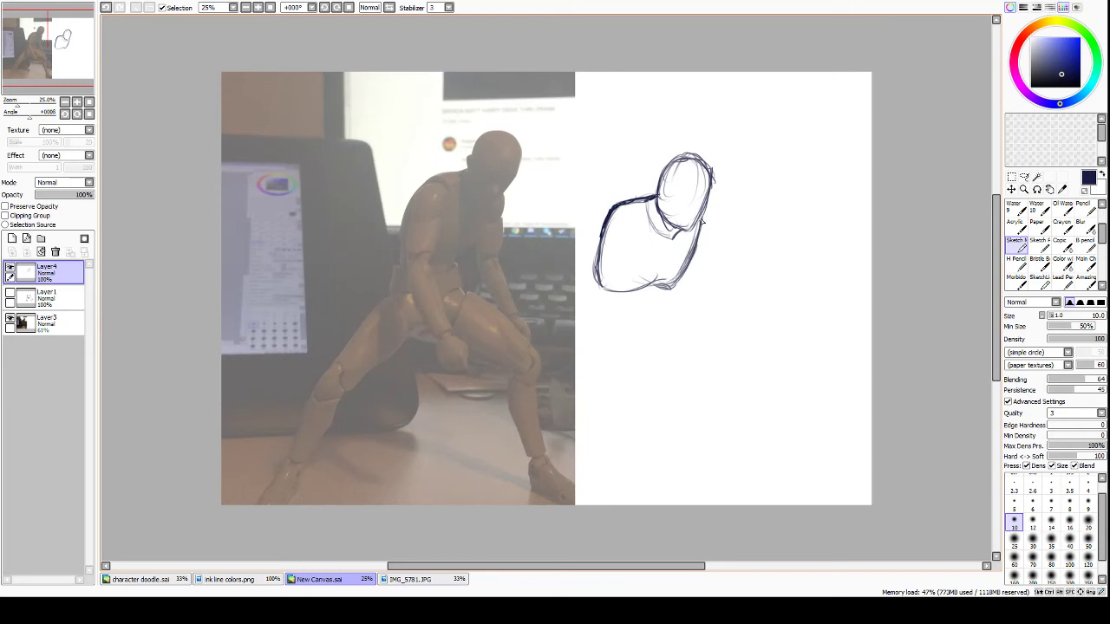
drag(668, 290, 656, 316)
drag(600, 270, 596, 301)
Erase the head and redraw it above the torso as a smaller circle with a jaw beneath it.
key(e)
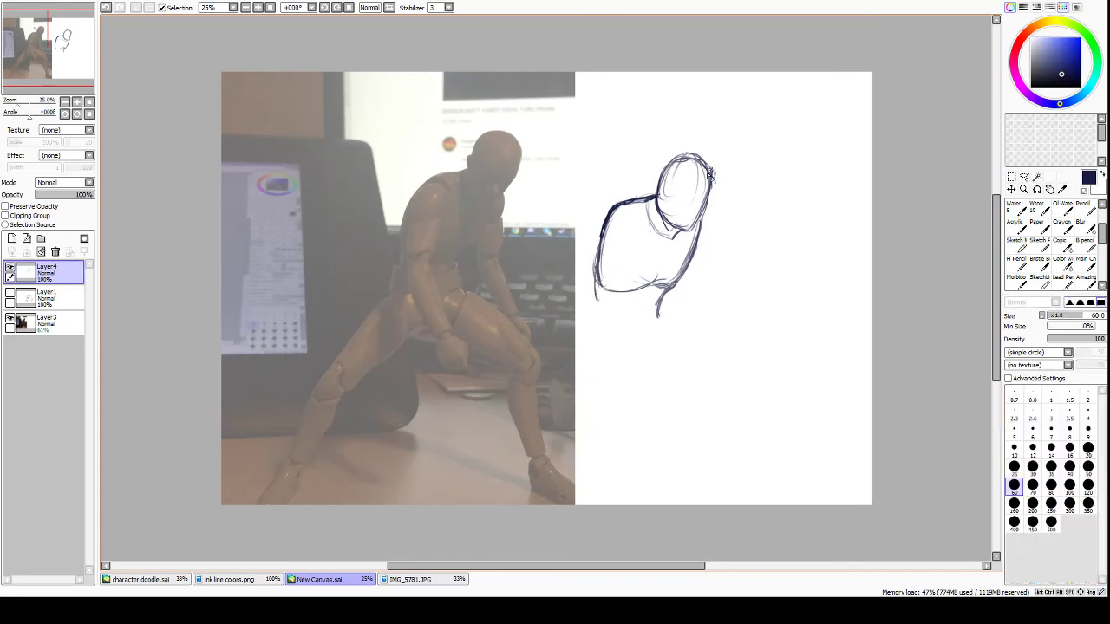
mouse_move(671, 169)
mouse_down()
mouse_move(664, 216)
mouse_move(679, 211)
mouse_move(675, 160)
mouse_move(710, 184)
mouse_move(698, 145)
mouse_move(689, 178)
mouse_move(692, 140)
mouse_move(723, 181)
mouse_up()
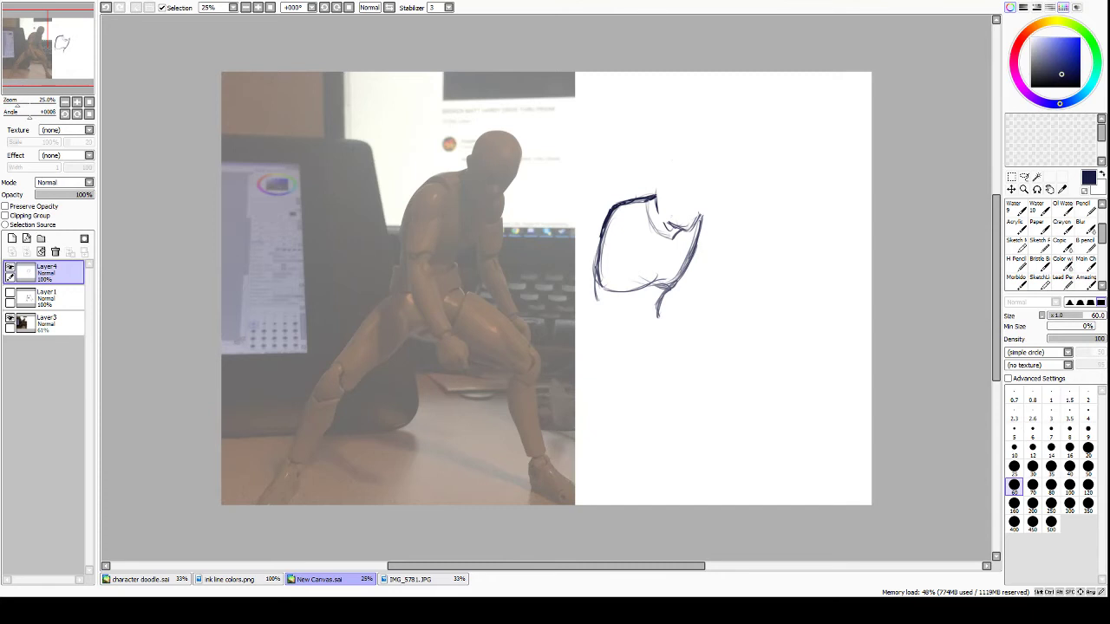
key(e)
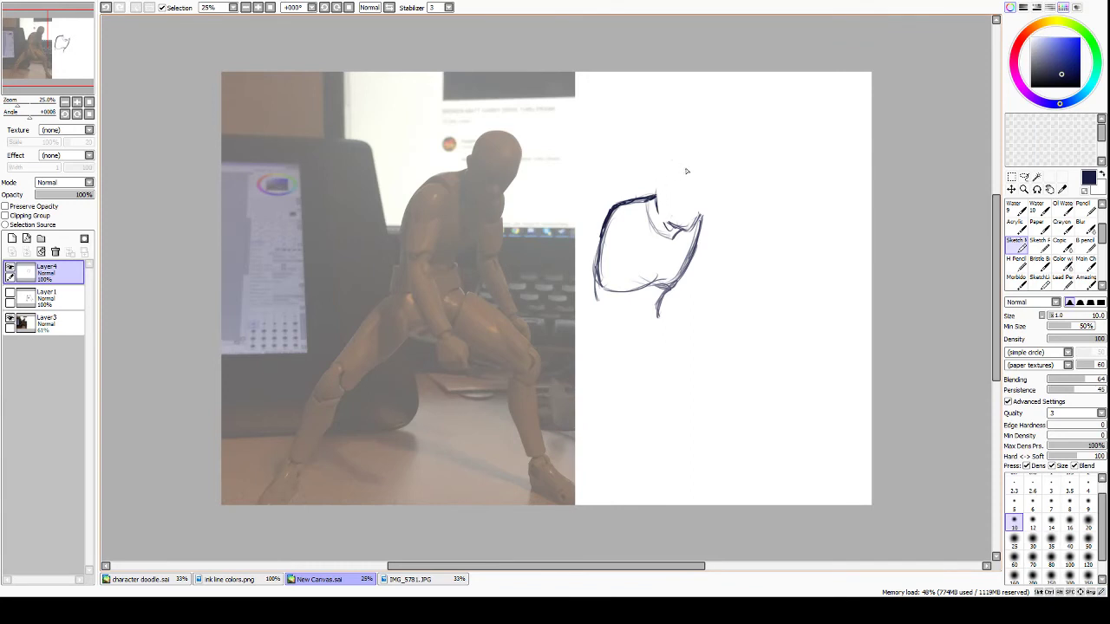
mouse_move(678, 163)
mouse_down()
mouse_move(662, 208)
mouse_move(656, 200)
mouse_move(683, 222)
mouse_move(680, 208)
mouse_move(663, 208)
mouse_move(691, 218)
mouse_move(679, 222)
mouse_move(709, 199)
mouse_move(692, 205)
mouse_move(707, 177)
mouse_move(707, 205)
mouse_move(674, 166)
mouse_up()
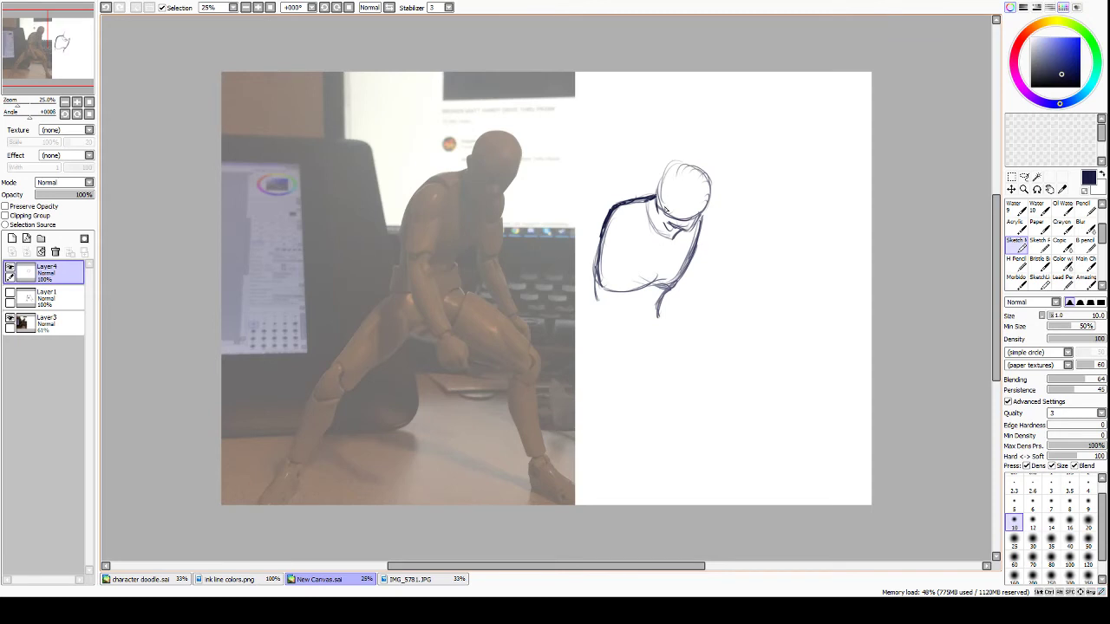
mouse_move(661, 208)
mouse_down()
mouse_move(666, 171)
mouse_move(699, 166)
mouse_move(711, 197)
mouse_move(702, 220)
mouse_move(689, 216)
mouse_up()
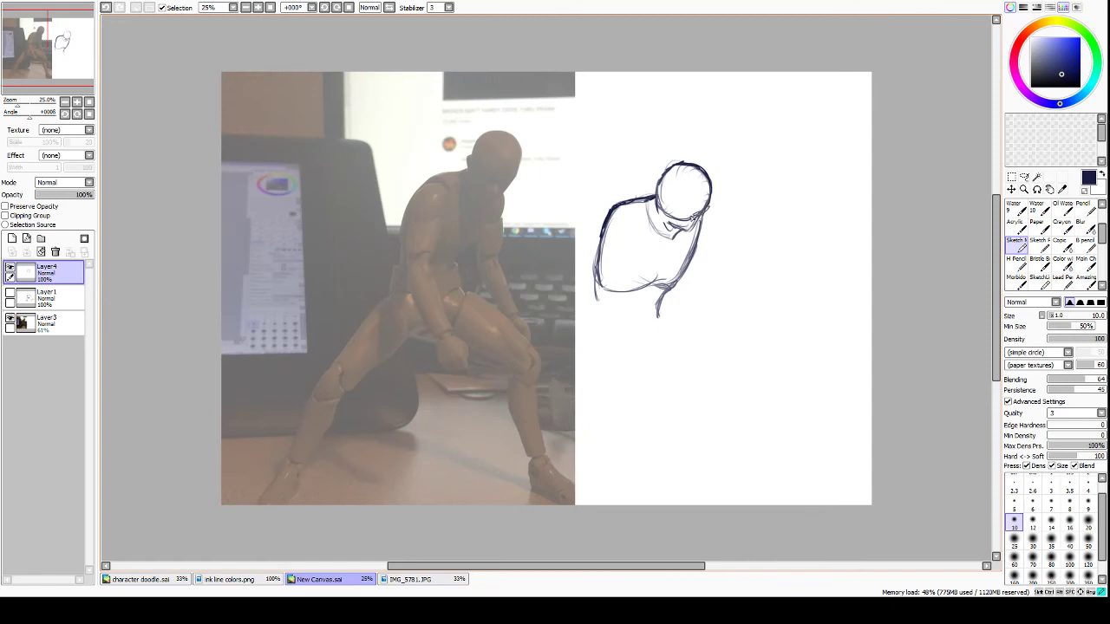
drag(677, 162, 659, 183)
mouse_move(661, 177)
mouse_down()
mouse_move(675, 165)
mouse_move(655, 191)
mouse_move(675, 240)
mouse_move(669, 232)
mouse_move(688, 239)
mouse_move(695, 223)
mouse_move(690, 241)
mouse_move(711, 192)
mouse_up()
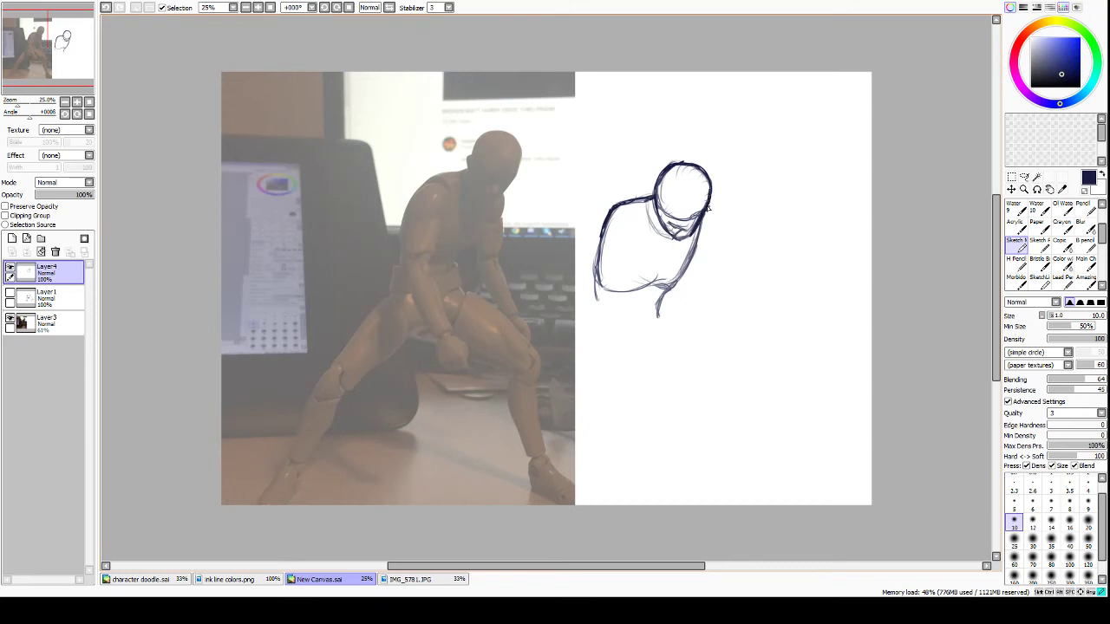
drag(686, 237, 689, 233)
drag(665, 207, 699, 214)
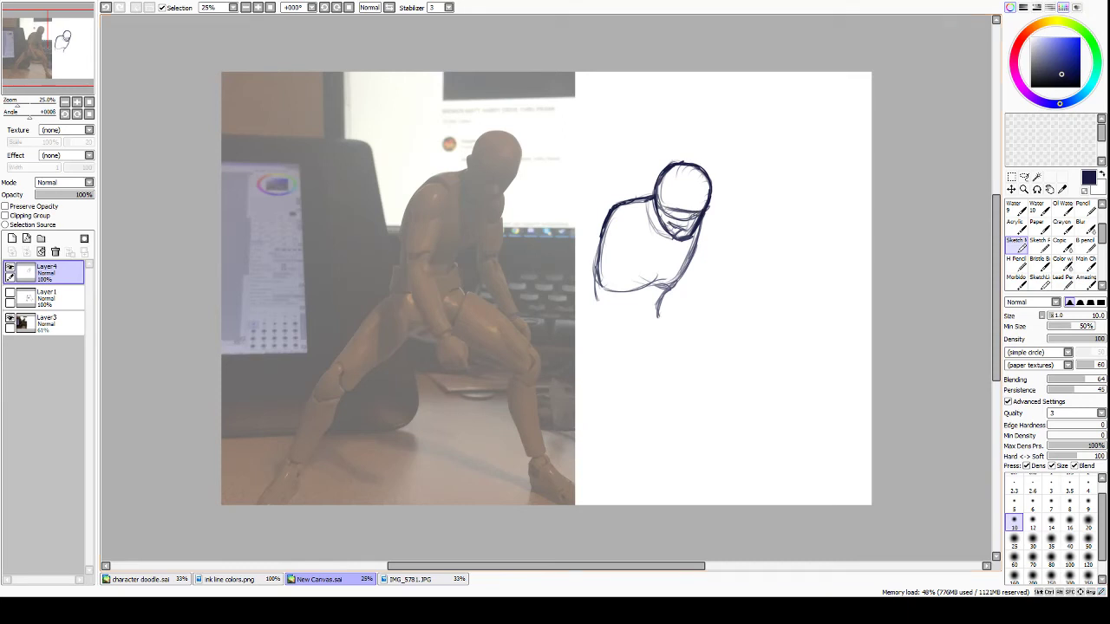
Erase the head above the torso sketch and add a new layer at the top of the stack.
scroll(516, 200, up, 4)
scroll(515, 200, down, 2)
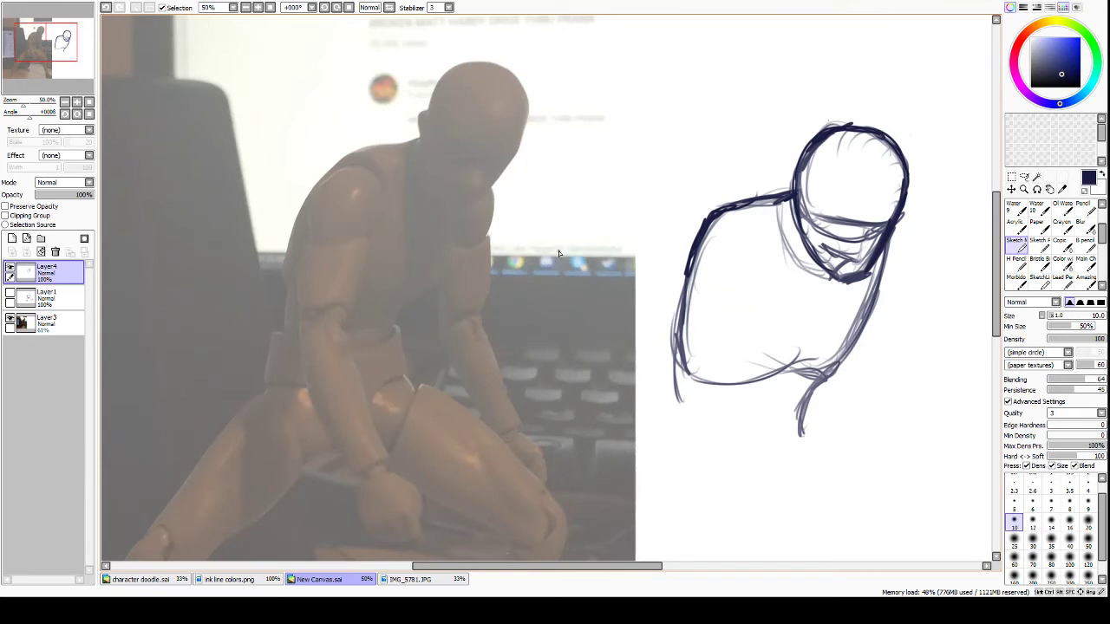
key(e)
mouse_move(806, 186)
mouse_down()
mouse_move(845, 261)
mouse_move(862, 212)
mouse_move(847, 274)
mouse_move(902, 188)
mouse_move(884, 135)
mouse_move(866, 148)
mouse_move(851, 129)
mouse_move(815, 130)
mouse_move(816, 152)
mouse_move(796, 161)
mouse_move(808, 177)
mouse_move(807, 242)
mouse_move(845, 248)
mouse_up()
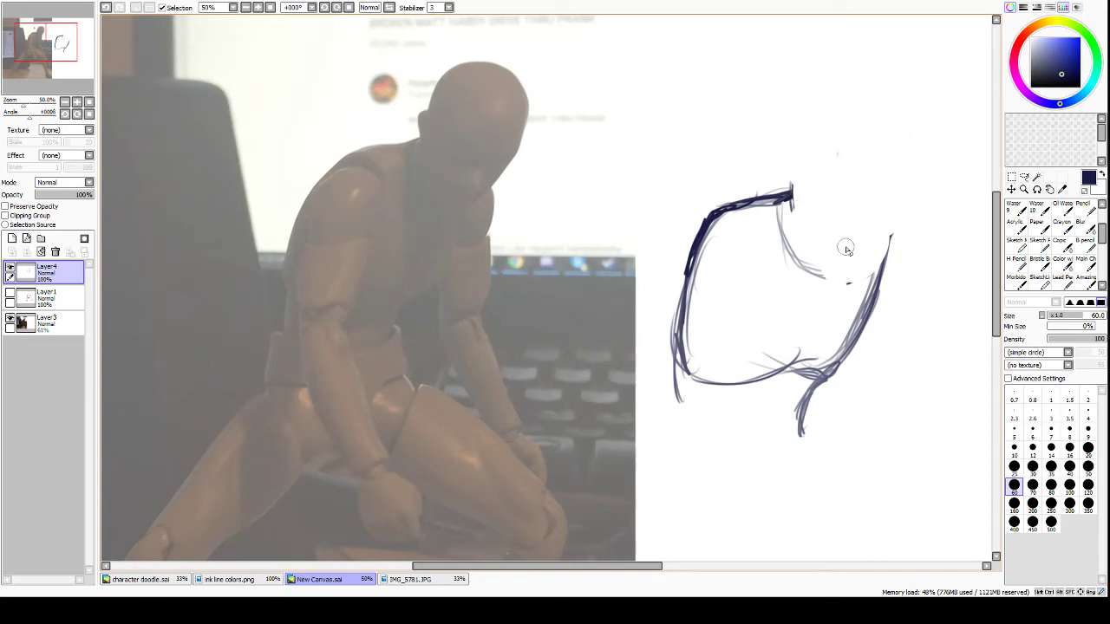
key(n)
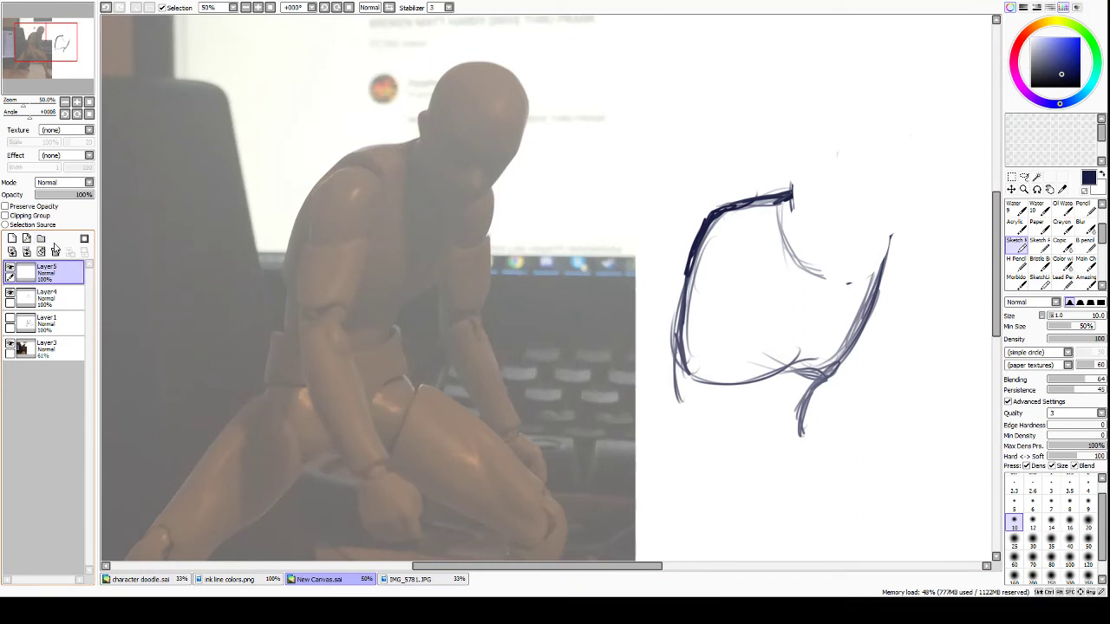
Sketch a round cranium above the torso on the new layer and draw the jaw's right edge slanting down to the chin.
drag(895, 155, 837, 156)
drag(870, 122, 818, 177)
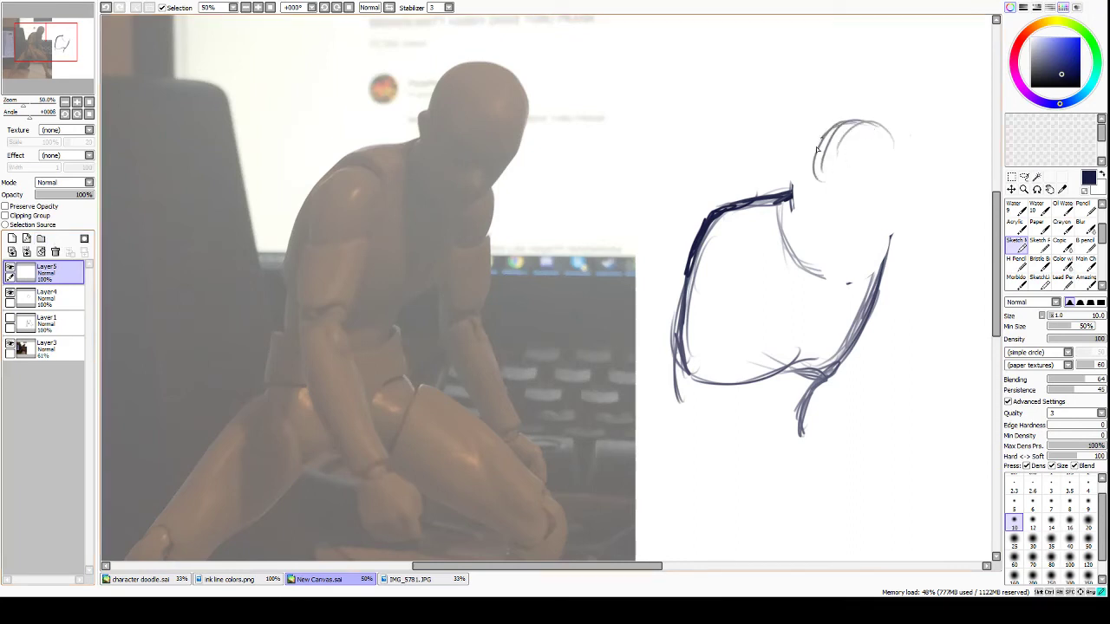
drag(825, 130, 812, 198)
mouse_move(812, 160)
mouse_down()
mouse_move(838, 181)
mouse_move(815, 209)
mouse_move(806, 191)
mouse_move(849, 198)
mouse_move(822, 220)
mouse_move(895, 185)
mouse_move(888, 222)
mouse_up()
drag(902, 175, 856, 231)
mouse_move(843, 121)
mouse_down()
mouse_move(827, 126)
mouse_move(803, 179)
mouse_up()
mouse_move(817, 131)
mouse_down()
mouse_move(799, 189)
mouse_move(814, 212)
mouse_move(835, 217)
mouse_up()
mouse_move(815, 213)
mouse_down()
mouse_move(867, 227)
mouse_move(899, 185)
mouse_up()
mouse_move(844, 227)
mouse_down()
mouse_move(901, 178)
mouse_move(896, 149)
mouse_up()
mouse_move(825, 122)
mouse_down()
mouse_move(887, 130)
mouse_move(867, 122)
mouse_move(898, 149)
mouse_move(905, 180)
mouse_move(888, 210)
mouse_up()
mouse_move(893, 121)
mouse_down()
mouse_move(839, 115)
mouse_move(905, 137)
mouse_up()
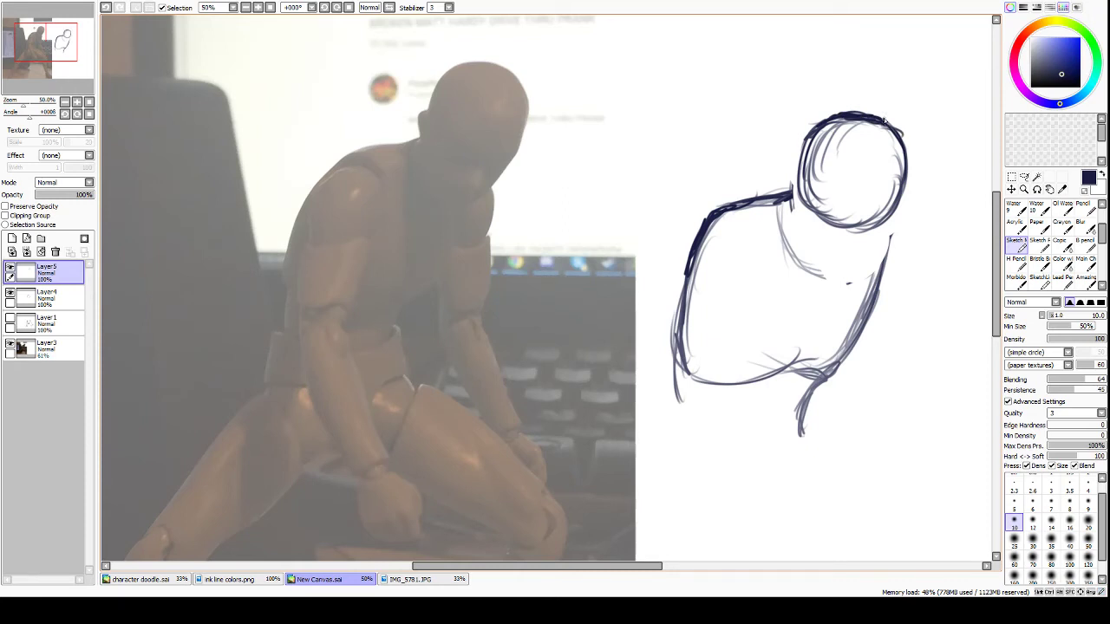
drag(902, 197, 856, 267)
drag(891, 223, 854, 276)
Trace the outline of the mannequin's head over the reference photo.
mouse_move(445, 85)
mouse_down()
mouse_move(428, 183)
mouse_move(425, 161)
mouse_move(454, 198)
mouse_move(439, 208)
mouse_move(483, 201)
mouse_move(462, 214)
mouse_move(512, 162)
mouse_move(528, 111)
mouse_up()
mouse_move(514, 152)
mouse_down()
mouse_move(528, 103)
mouse_move(512, 76)
mouse_move(476, 59)
mouse_move(495, 67)
mouse_move(474, 63)
mouse_move(429, 109)
mouse_move(442, 80)
mouse_move(423, 127)
mouse_up()
drag(444, 79, 498, 61)
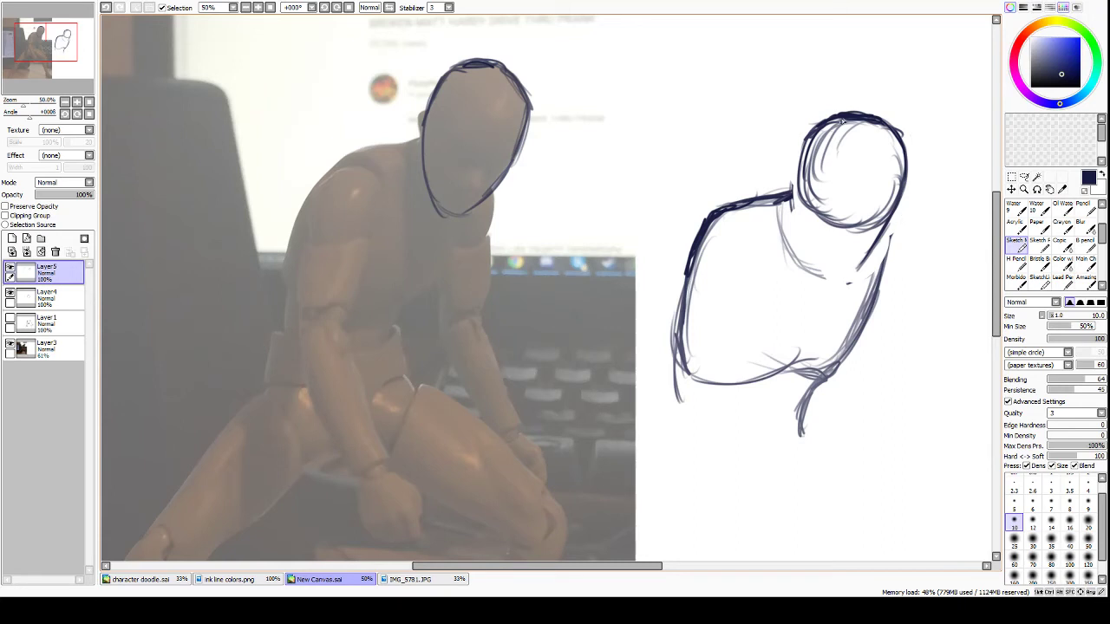
Draw the left side of the face down to the pointed chin and darken the right jaw edge.
drag(823, 126, 798, 208)
mouse_move(804, 167)
mouse_down()
mouse_move(807, 239)
mouse_move(801, 179)
mouse_move(823, 269)
mouse_move(810, 250)
mouse_move(838, 276)
mouse_move(804, 243)
mouse_move(836, 273)
mouse_move(867, 255)
mouse_up()
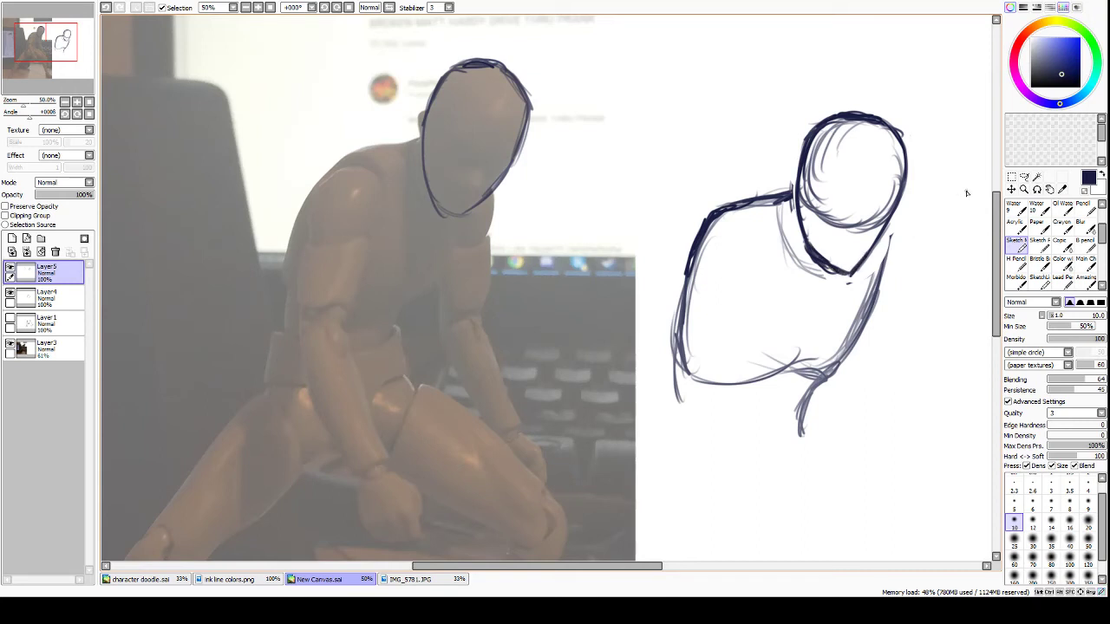
drag(878, 230, 862, 265)
drag(898, 192, 874, 246)
Draw a slanted horizontal face guide line across the traced mannequin head and the sketched head.
drag(455, 155, 494, 176)
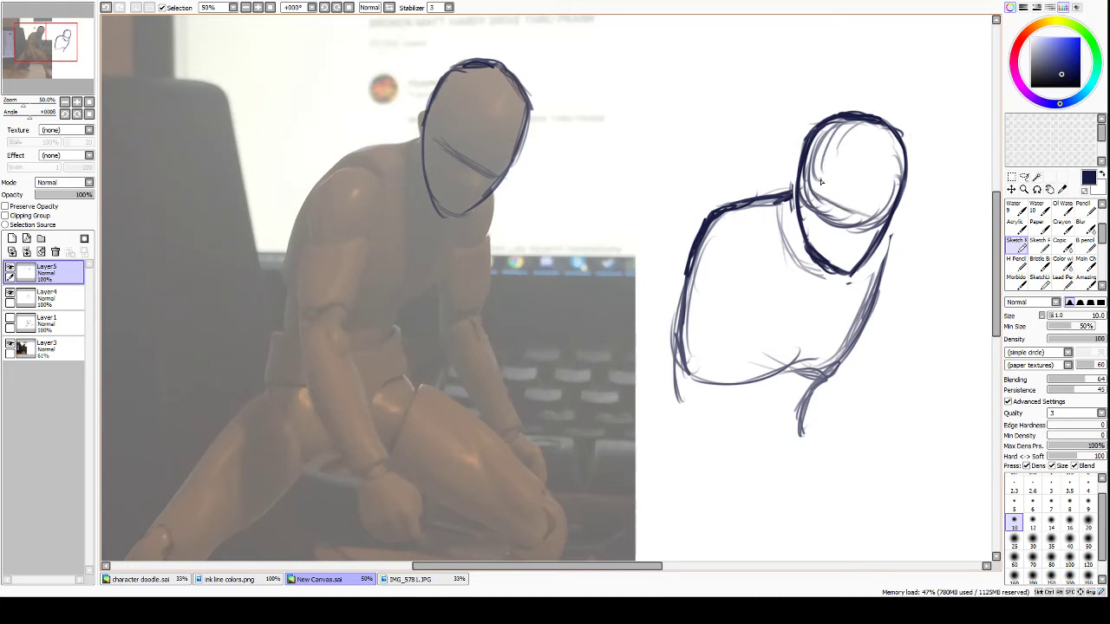
mouse_move(811, 189)
mouse_down()
mouse_move(888, 224)
mouse_move(857, 215)
mouse_up()
drag(807, 188, 874, 216)
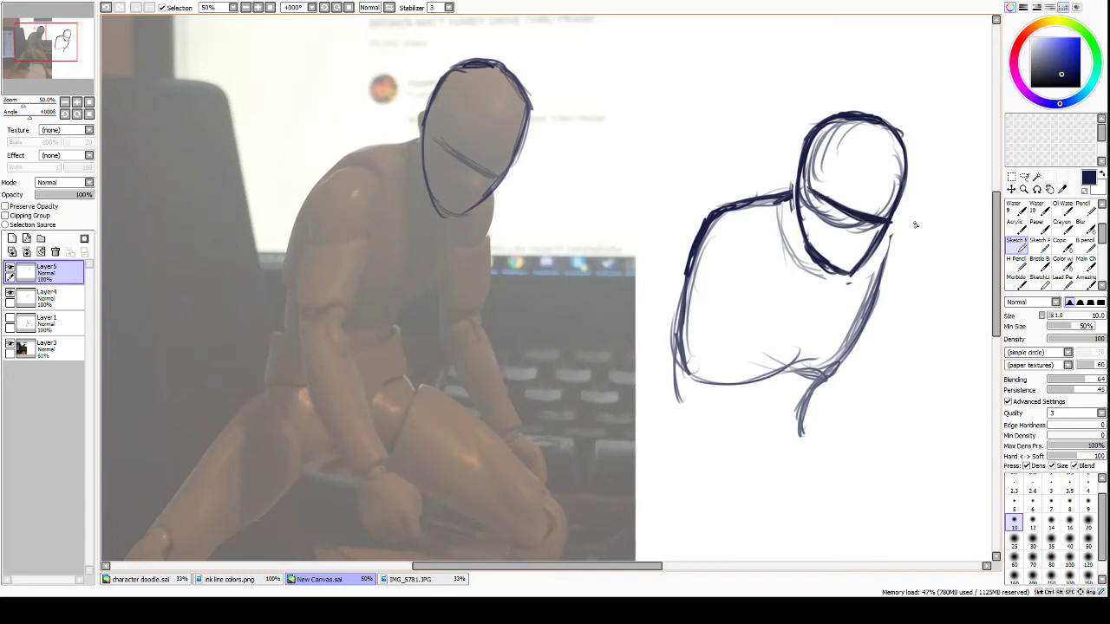
Erase the cranium's lower arc inside the face and redraw the slanted guide line with the canvas temporarily rotated.
key(e)
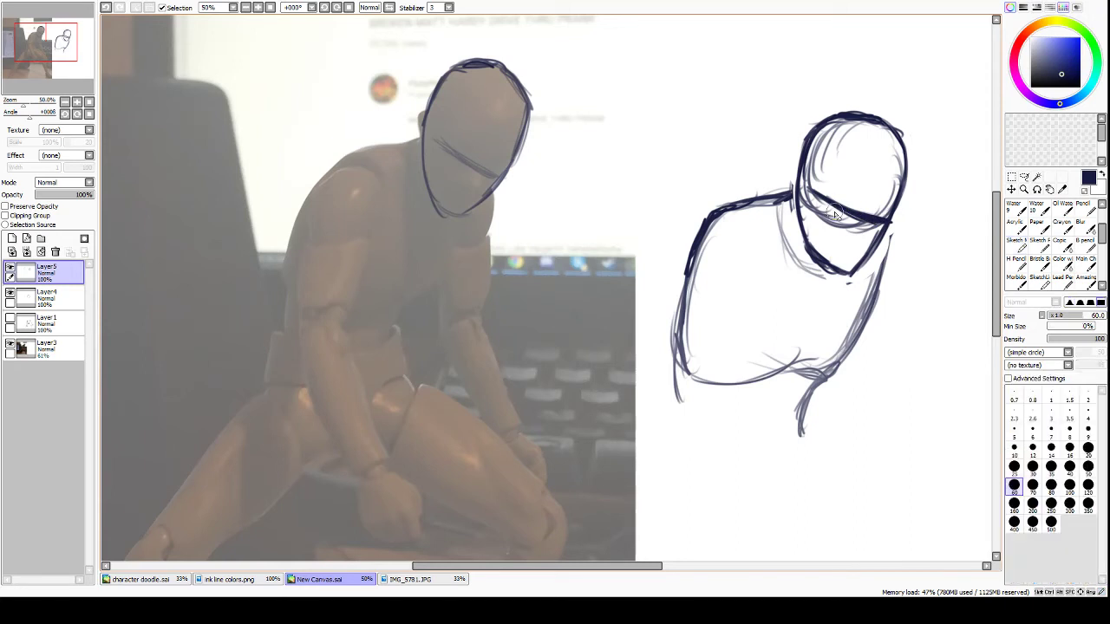
mouse_move(812, 198)
mouse_down()
mouse_move(870, 225)
mouse_move(808, 204)
mouse_move(860, 237)
mouse_move(886, 202)
mouse_up()
key(e)
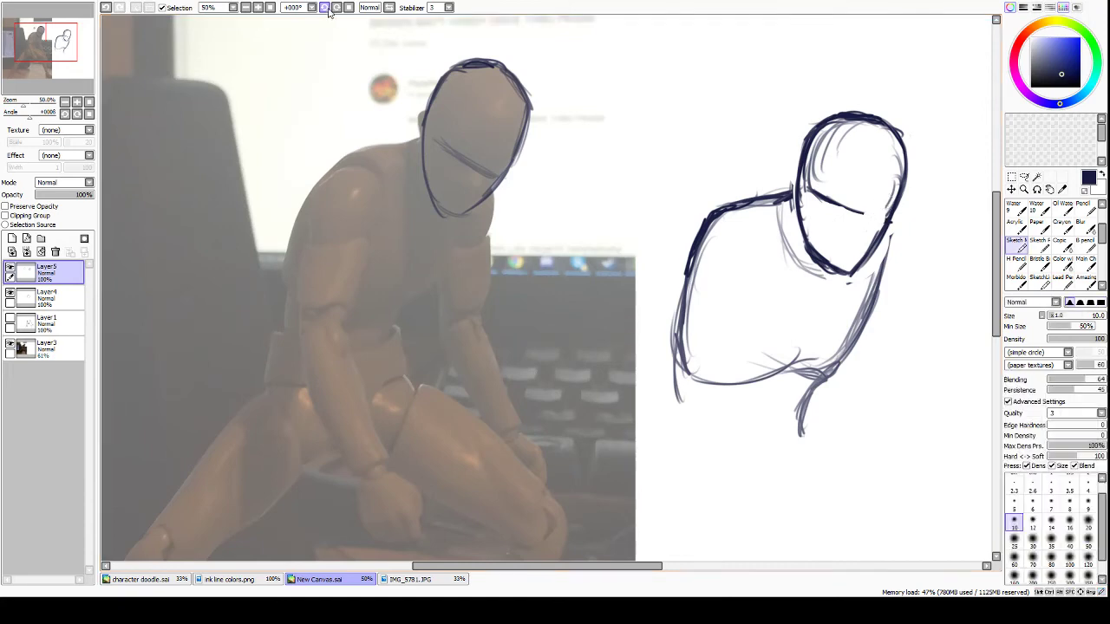
click(324, 8)
scroll(624, 250, up, 5)
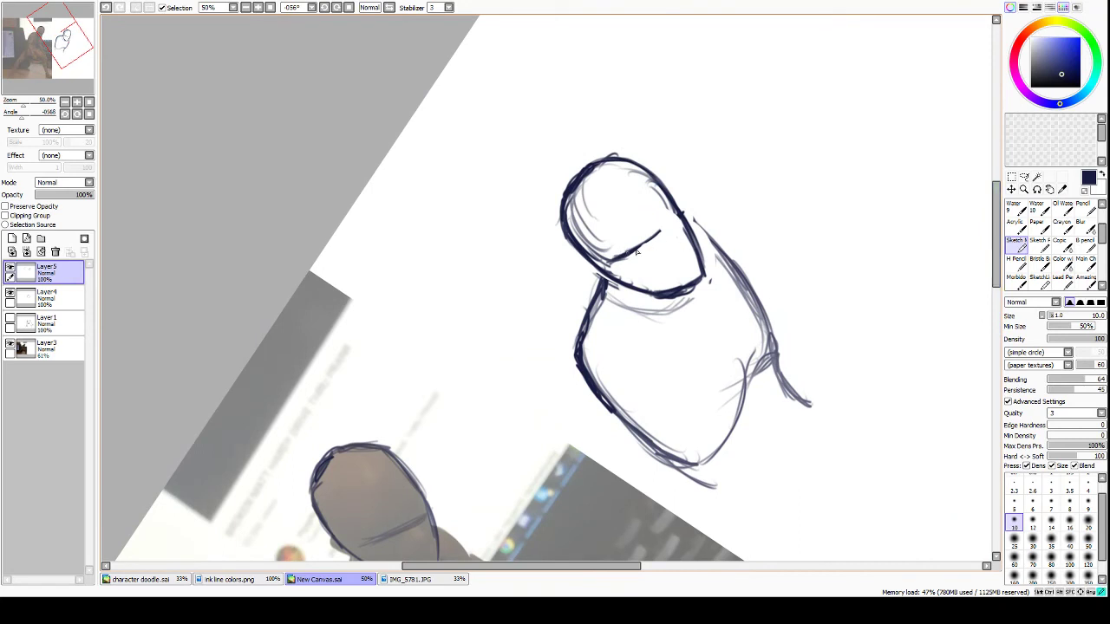
mouse_move(612, 260)
mouse_down()
mouse_move(681, 213)
mouse_move(610, 259)
mouse_move(685, 214)
mouse_up()
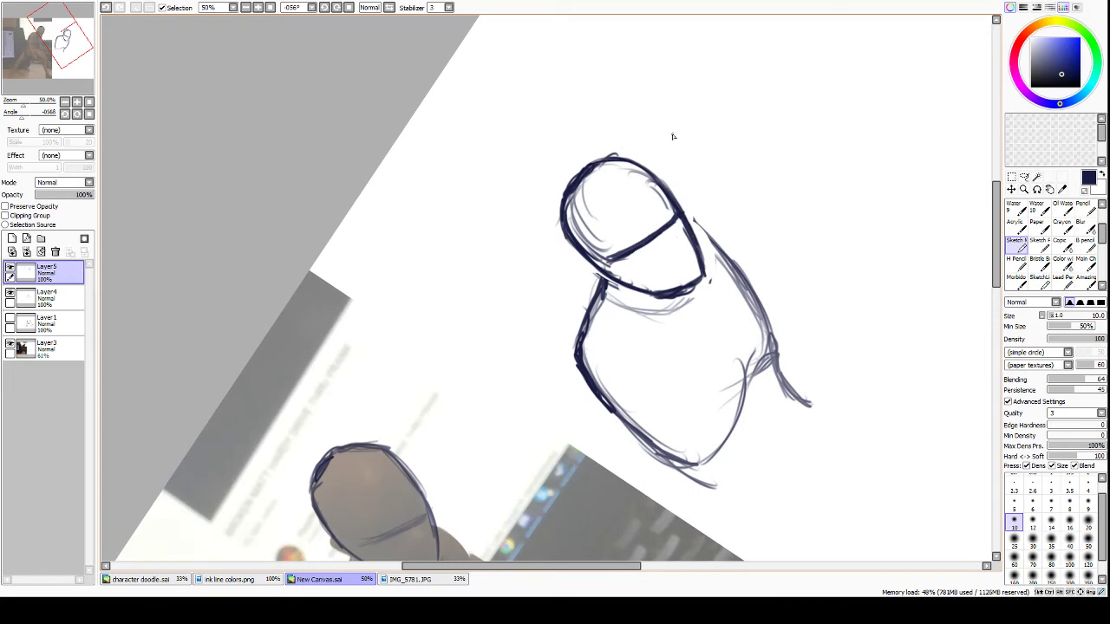
click(336, 7)
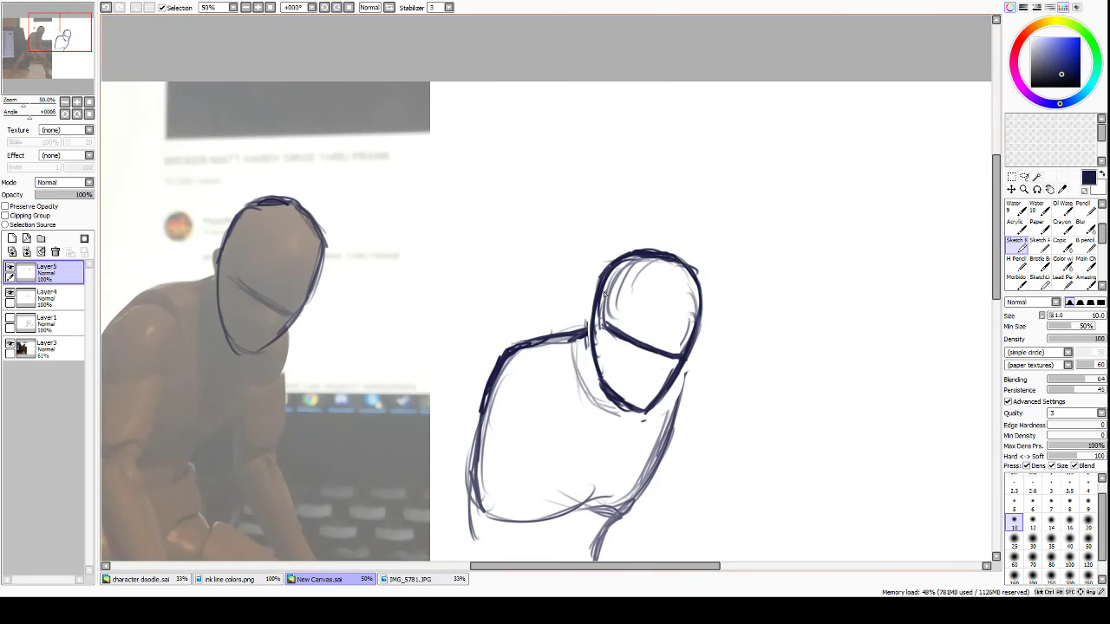
Thicken the crown of the sketched head and erase the excess along its upper outer edge.
mouse_move(622, 266)
mouse_down()
mouse_move(664, 260)
mouse_move(683, 272)
mouse_move(699, 318)
mouse_move(684, 265)
mouse_move(664, 260)
mouse_up()
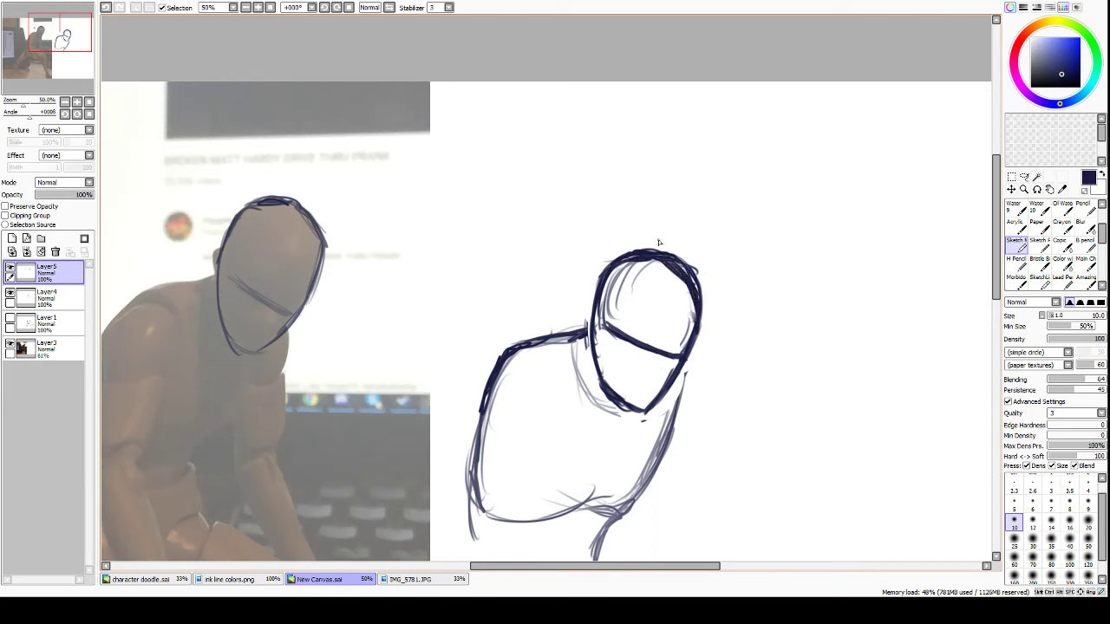
key(e)
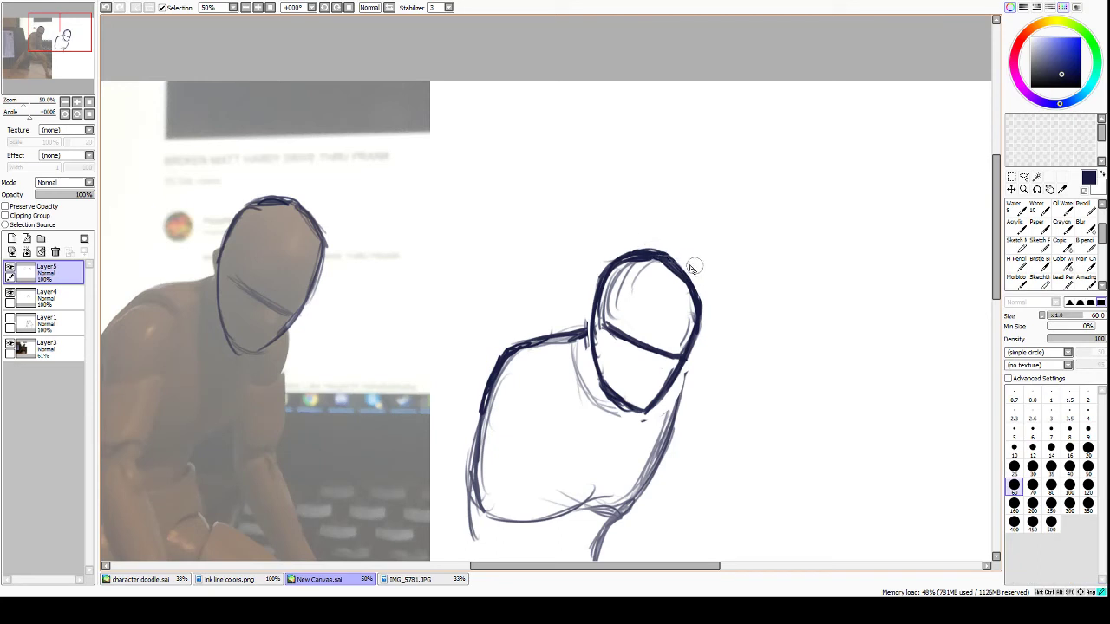
drag(693, 267, 597, 254)
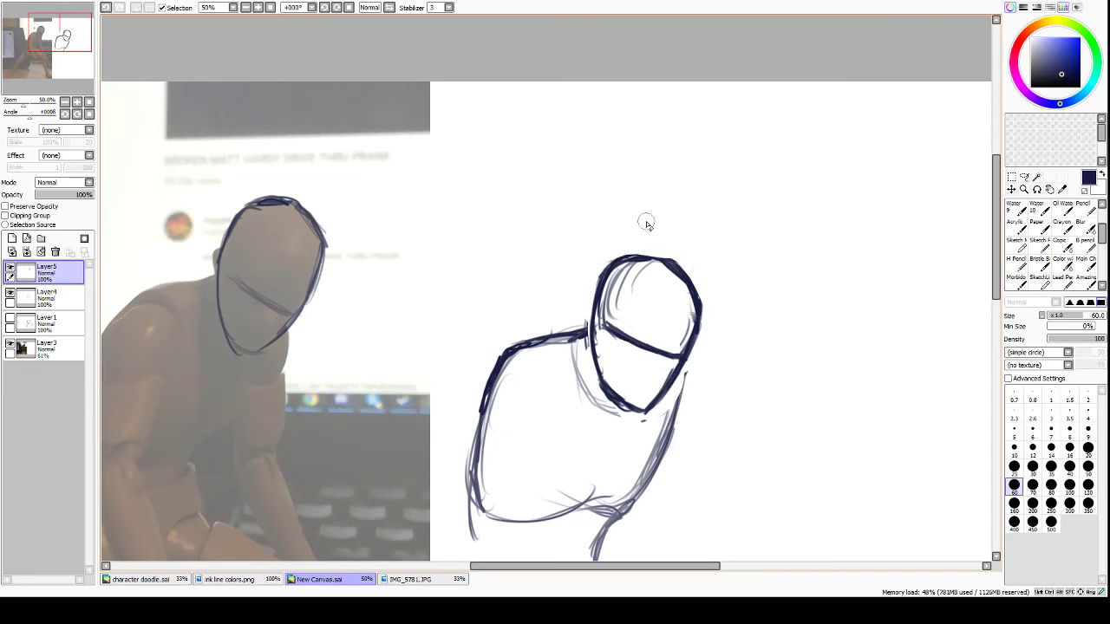
Draw a vertical centre guide line from the crown of the sketched head down to the chin.
key(e)
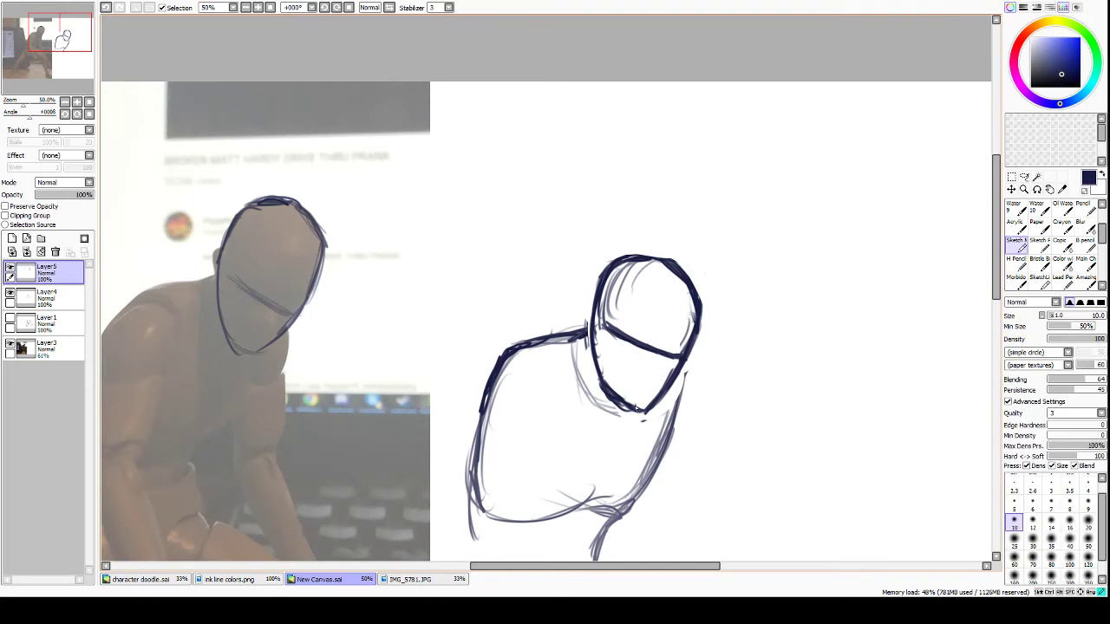
mouse_move(637, 402)
mouse_down()
mouse_move(659, 348)
mouse_move(636, 404)
mouse_up()
drag(671, 305, 643, 389)
drag(678, 283, 657, 349)
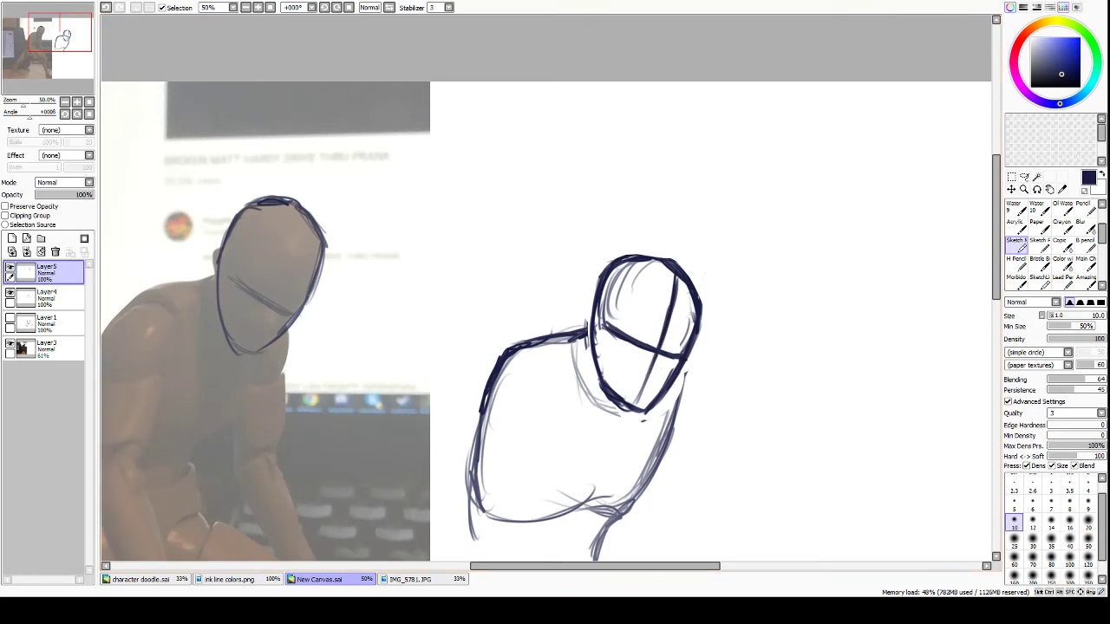
mouse_move(644, 381)
mouse_down()
mouse_move(639, 389)
mouse_move(649, 363)
mouse_up()
drag(643, 385, 629, 404)
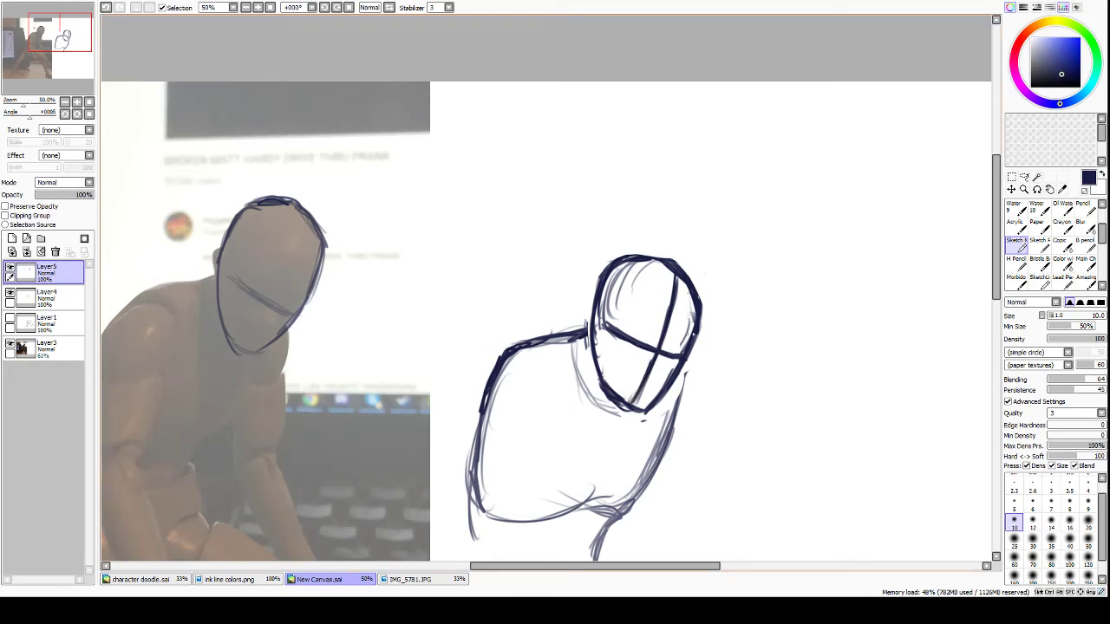
Erase the upper part of the face's centre line and redraw it bolder from the crown toward the chin.
key(e)
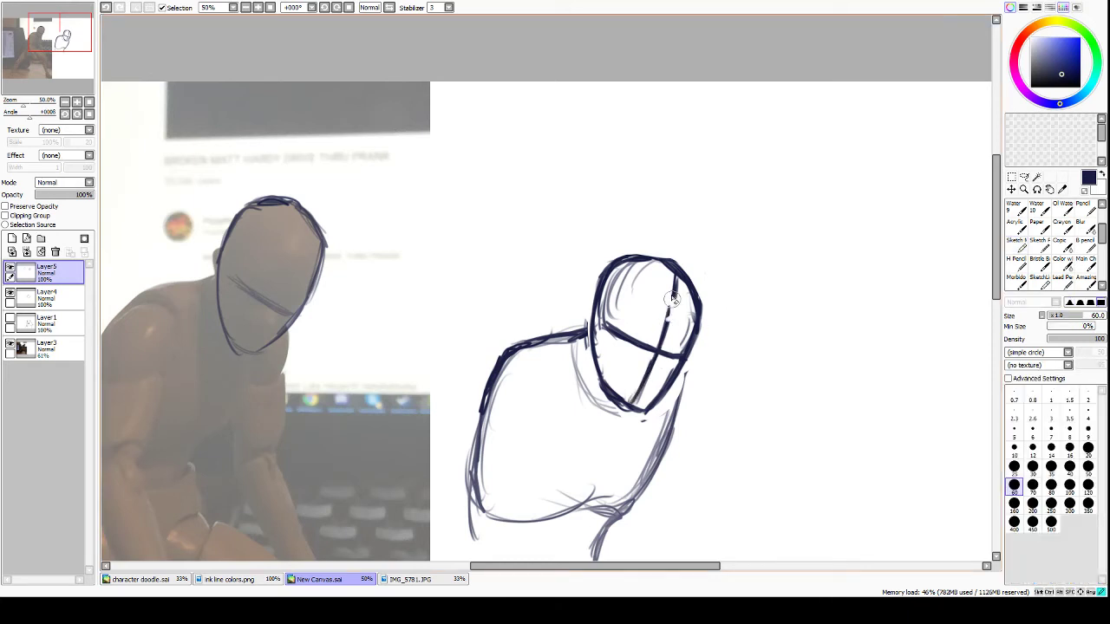
drag(674, 279, 672, 299)
key(n)
mouse_move(642, 391)
mouse_down()
mouse_move(642, 380)
mouse_move(639, 391)
mouse_up()
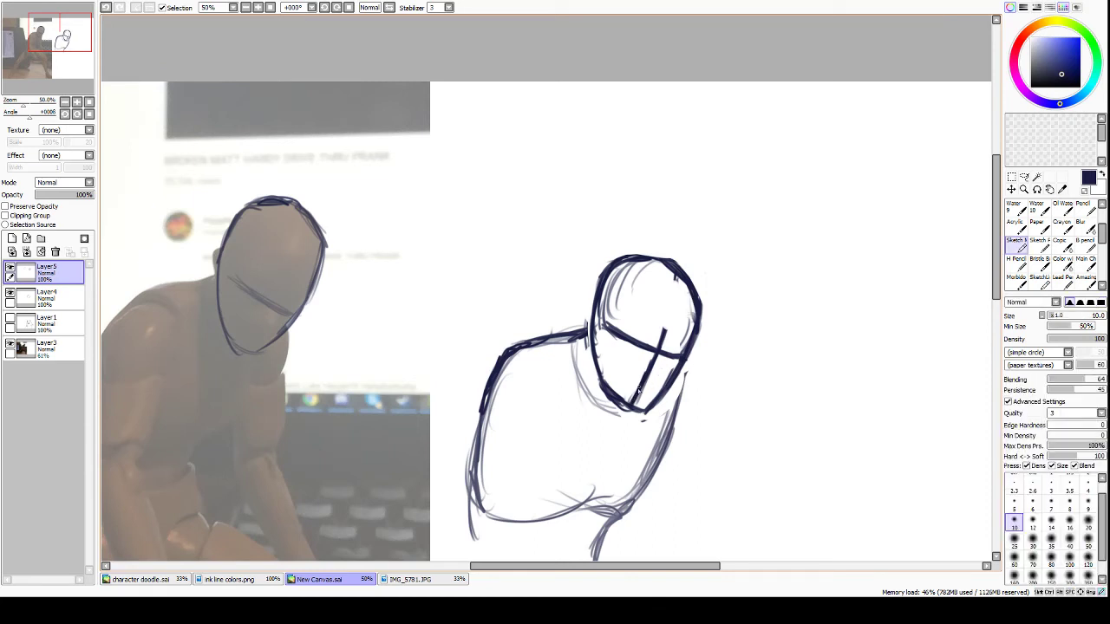
mouse_move(666, 332)
mouse_down()
mouse_move(679, 278)
mouse_move(662, 341)
mouse_up()
mouse_move(677, 291)
mouse_down()
mouse_move(628, 411)
mouse_move(644, 412)
mouse_move(616, 400)
mouse_up()
Clean up the chin and left jaw with the eraser and redraw their outline to join the centre line.
key(e)
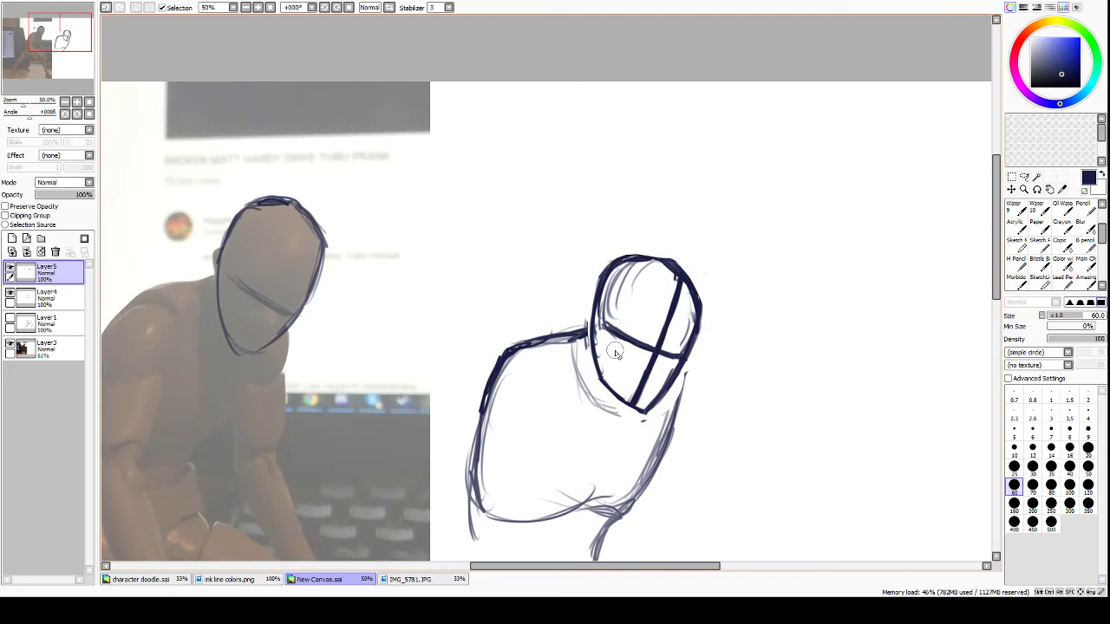
drag(669, 382, 635, 410)
key(n)
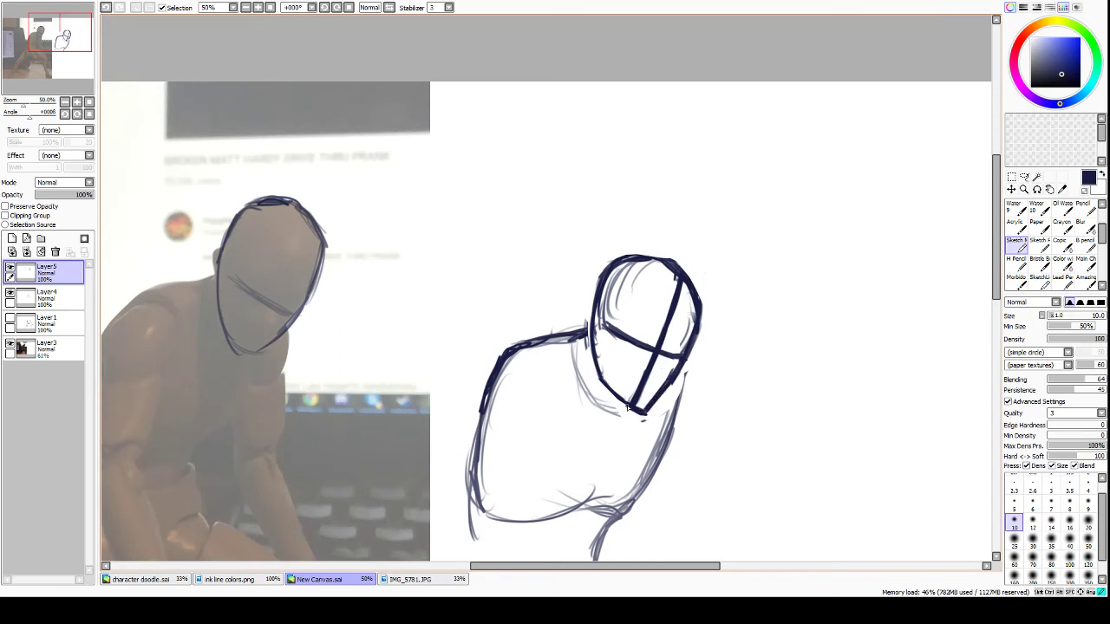
mouse_move(643, 412)
mouse_down()
mouse_move(603, 381)
mouse_move(634, 424)
mouse_up()
key(e)
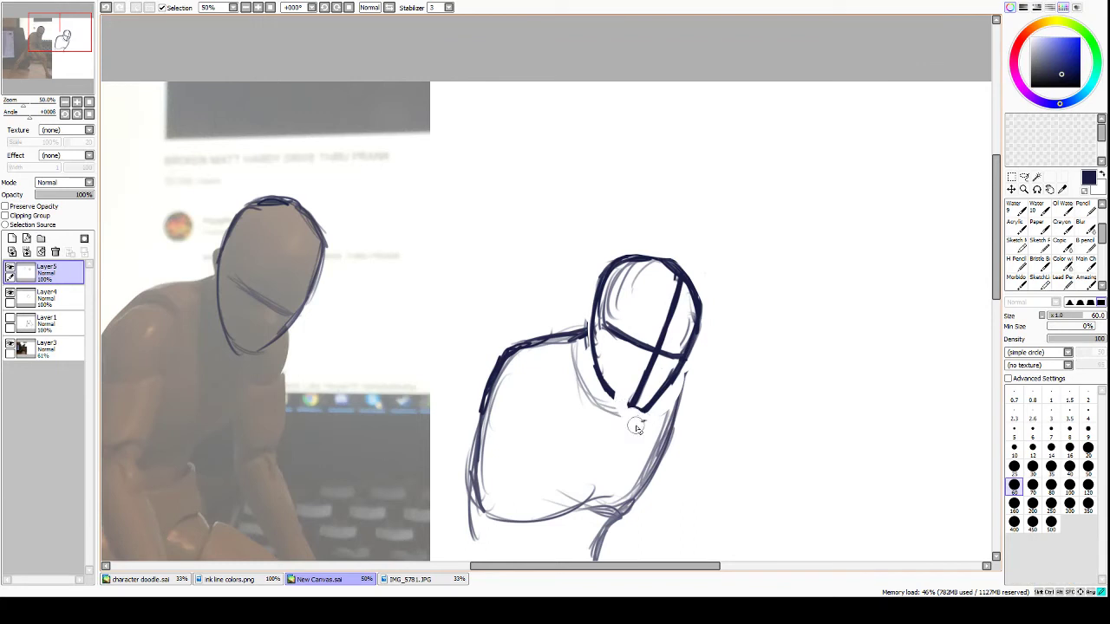
mouse_move(592, 379)
mouse_down()
mouse_move(601, 372)
mouse_move(611, 392)
mouse_up()
key(n)
mouse_move(643, 412)
mouse_down()
mouse_move(623, 406)
mouse_move(596, 364)
mouse_move(607, 392)
mouse_move(595, 357)
mouse_move(614, 399)
mouse_move(636, 412)
mouse_up()
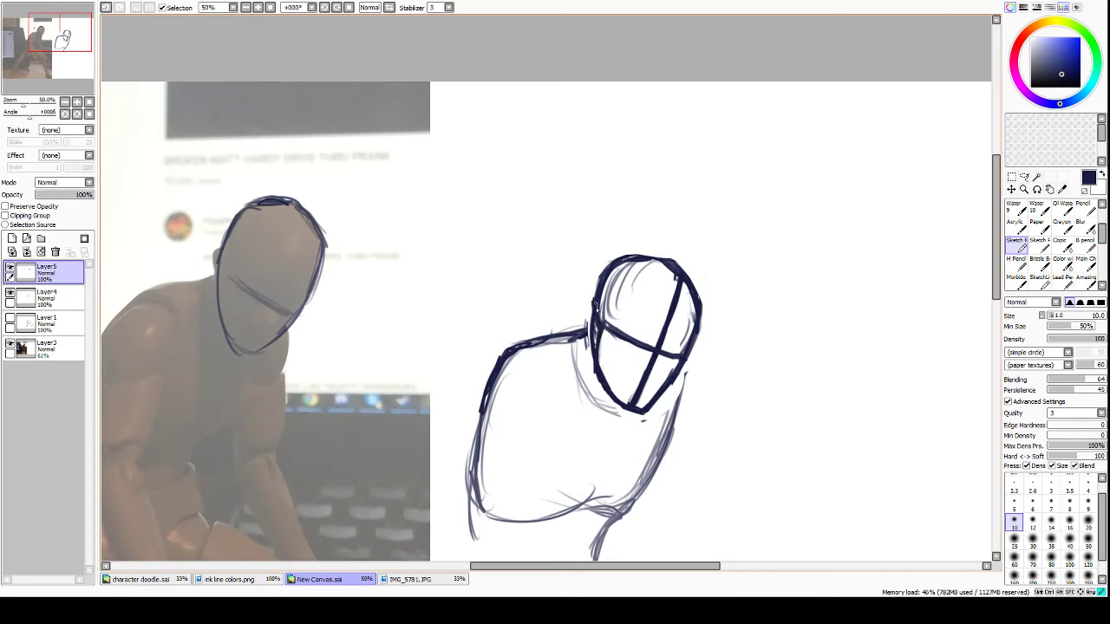
drag(595, 305, 600, 312)
Lasso the sketched head with its face guide lines and rotate it slightly counterclockwise.
click(1024, 176)
mouse_move(586, 368)
mouse_down()
mouse_move(579, 293)
mouse_move(722, 259)
mouse_move(656, 423)
mouse_move(610, 411)
mouse_move(589, 381)
mouse_up()
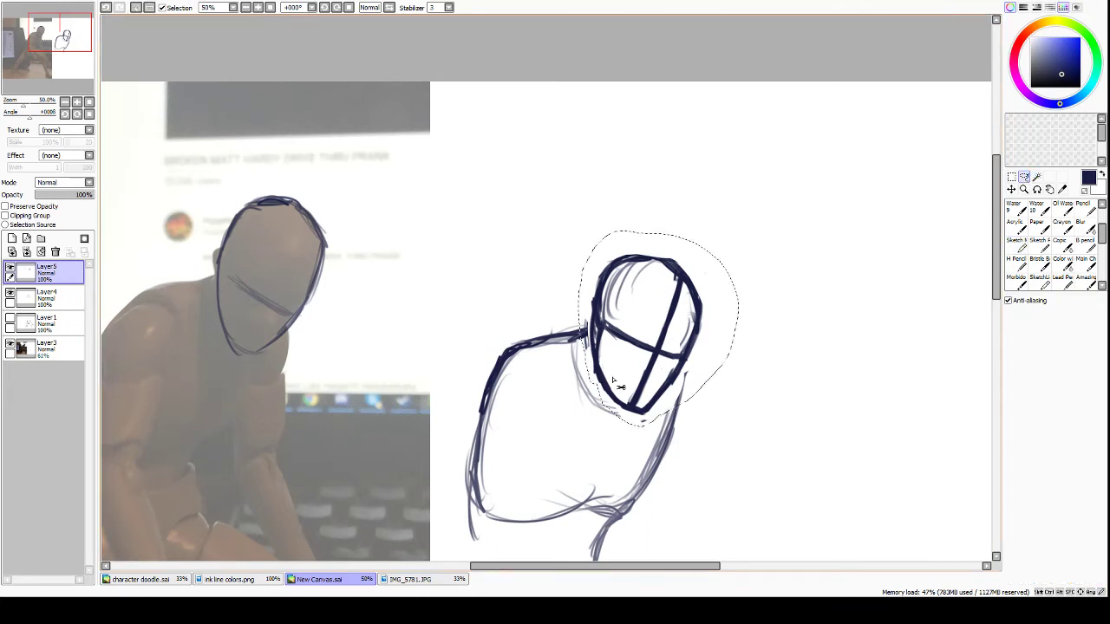
click(1011, 189)
click(1009, 345)
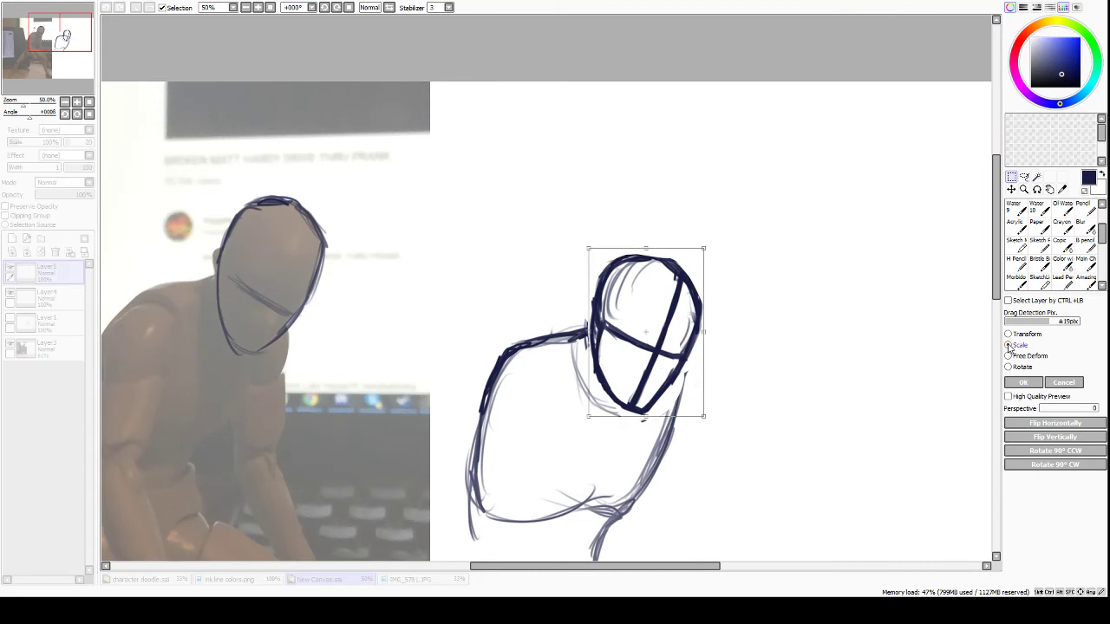
click(1008, 366)
drag(689, 232, 701, 235)
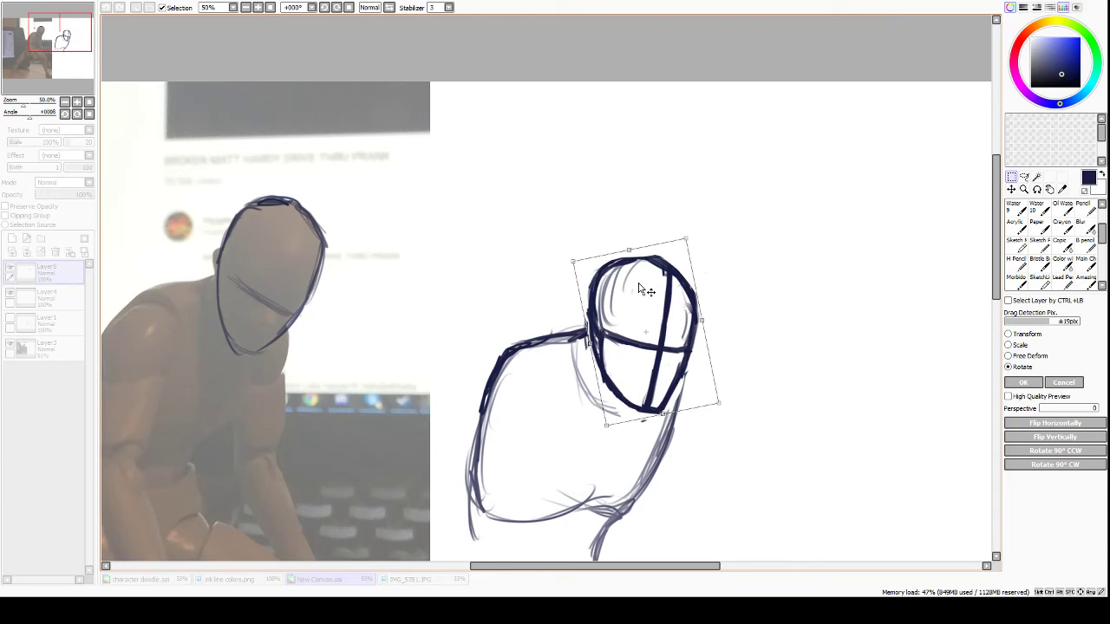
drag(684, 231, 702, 243)
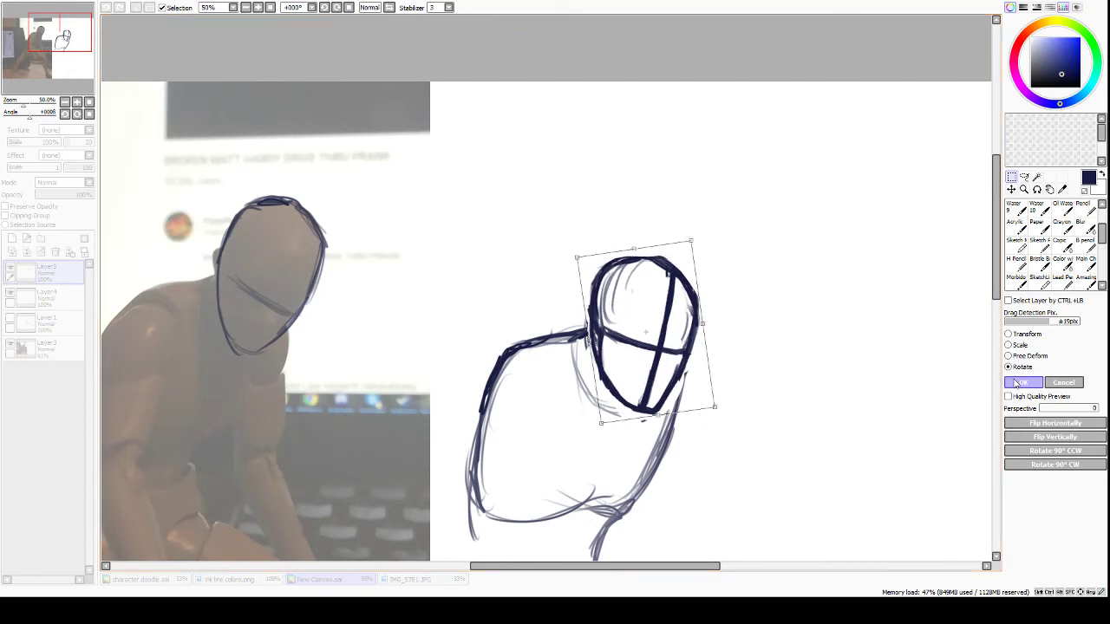
click(1016, 383)
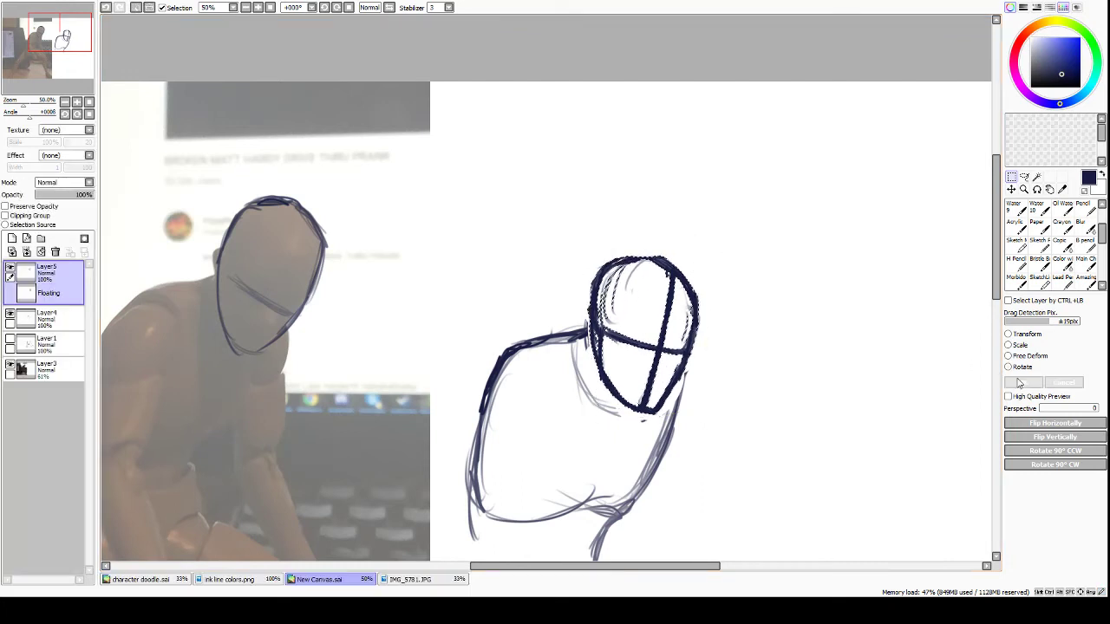
Erase the face's horizontal guide line on the near side and redraw it as a downward curve across the head.
click(1017, 244)
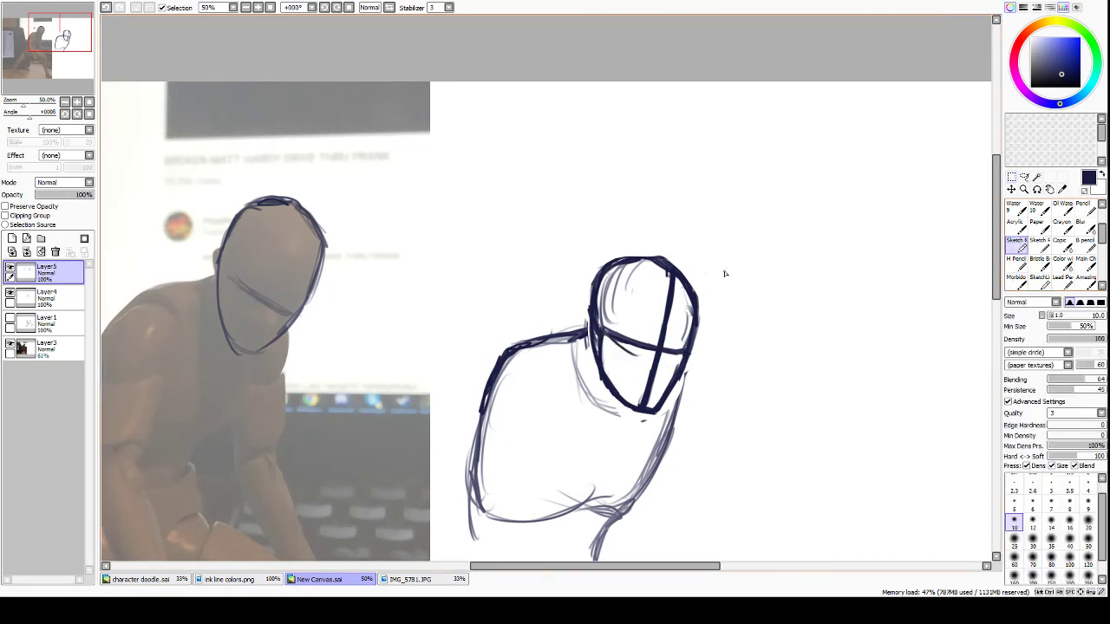
key(e)
drag(604, 334, 652, 338)
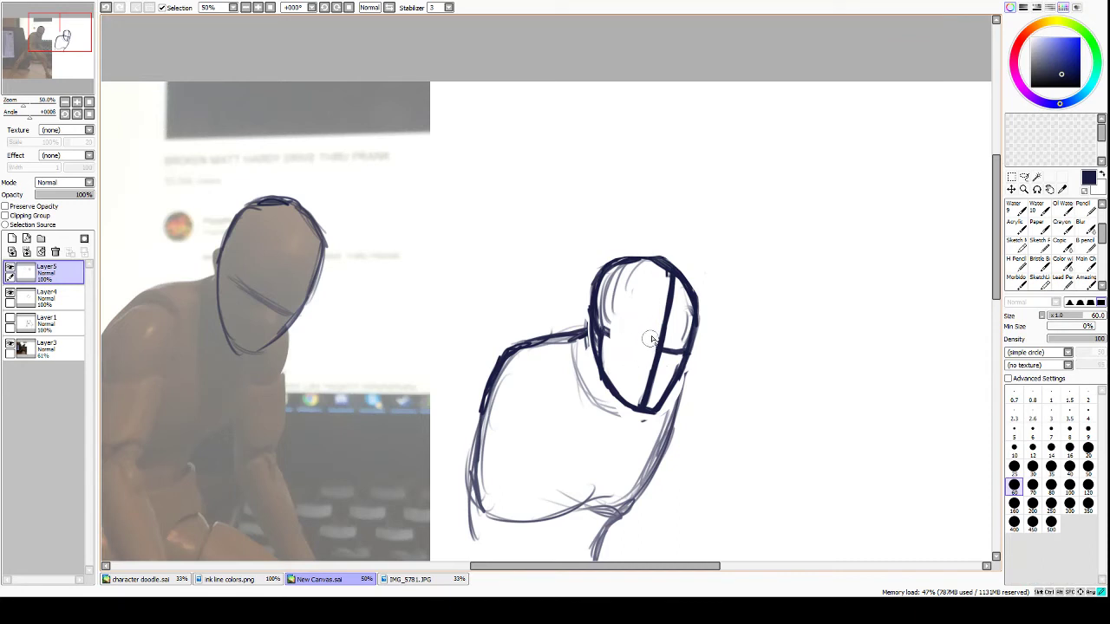
key(e)
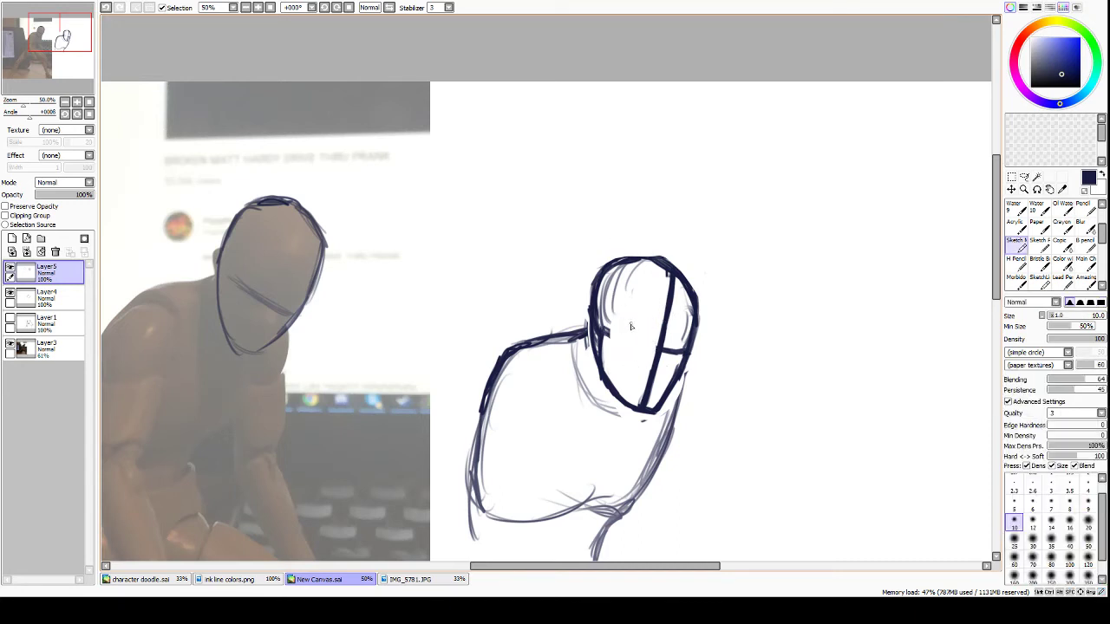
mouse_move(605, 332)
mouse_down()
mouse_move(652, 355)
mouse_move(683, 355)
mouse_up()
Erase the far side of the jaw and the chin, and redraw them as a clean outline meeting at a pointed chin.
key(e)
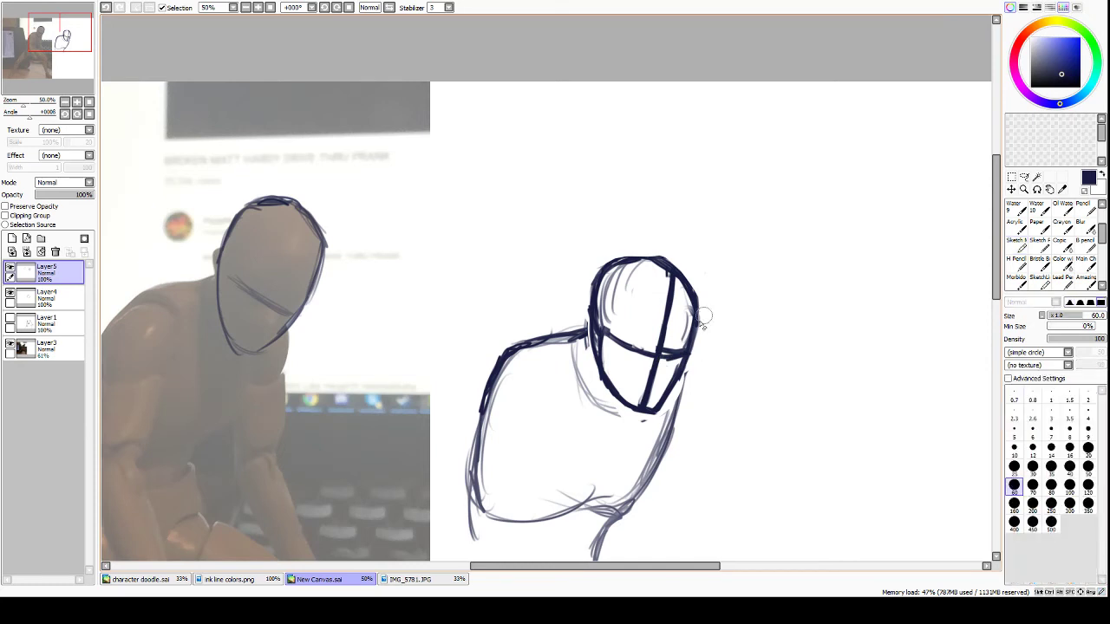
drag(673, 347, 687, 308)
mouse_move(682, 371)
mouse_down()
mouse_move(654, 409)
mouse_move(678, 380)
mouse_up()
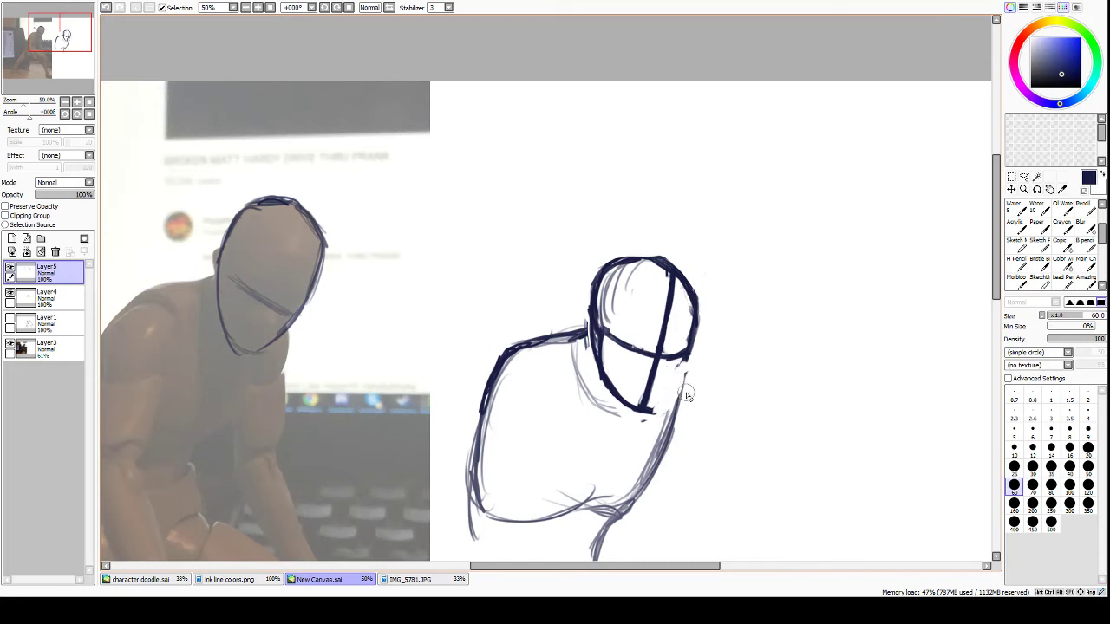
key(e)
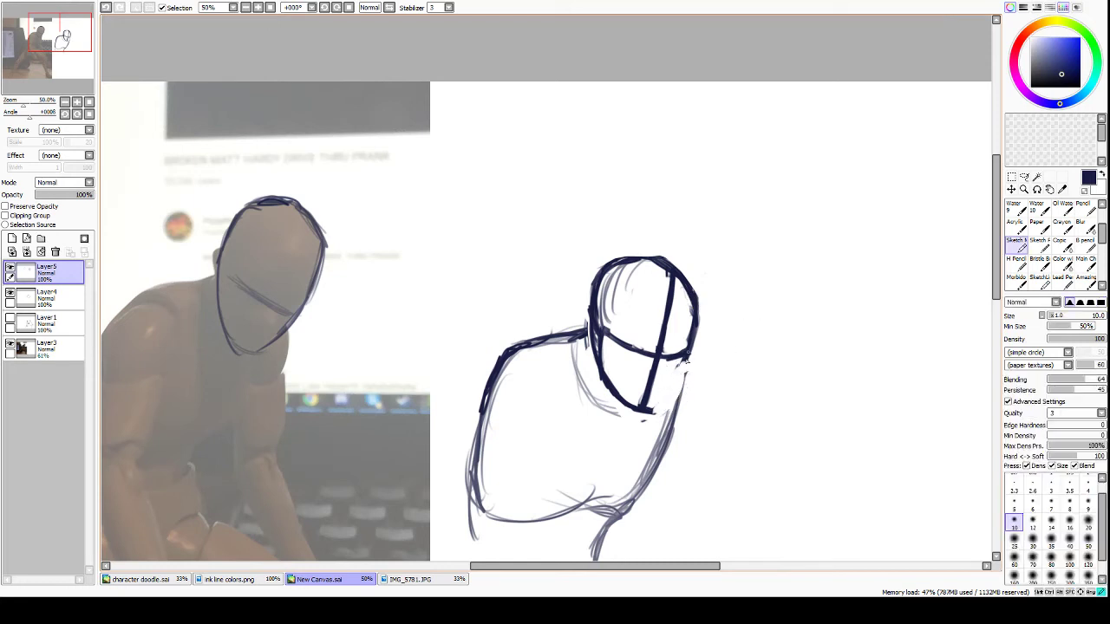
drag(684, 362, 654, 411)
drag(683, 367, 652, 412)
key(e)
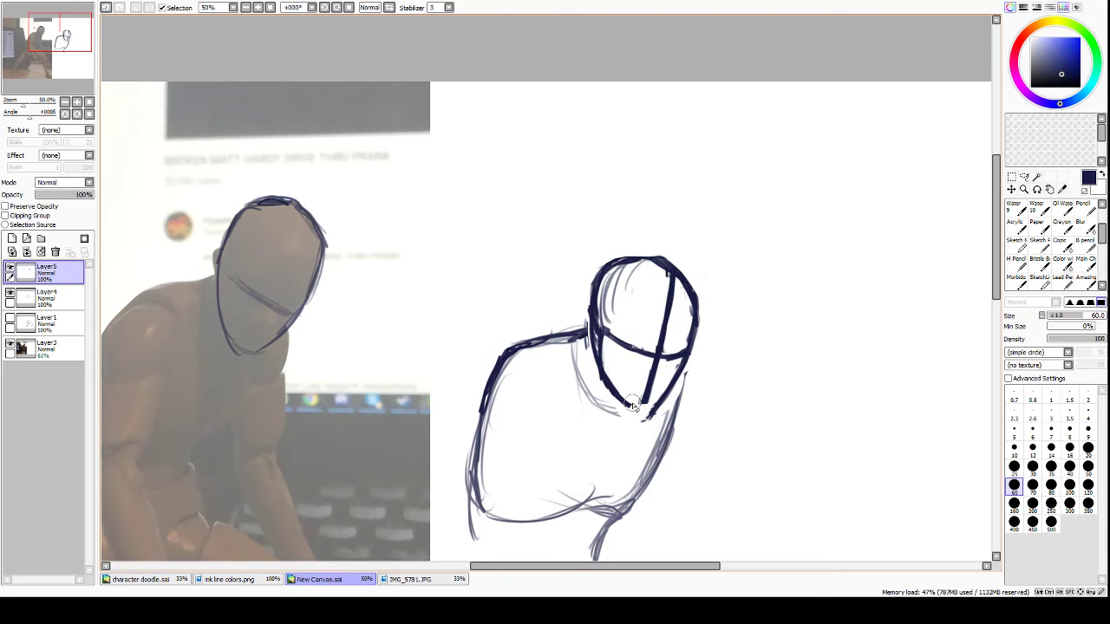
key(e)
drag(631, 404, 650, 415)
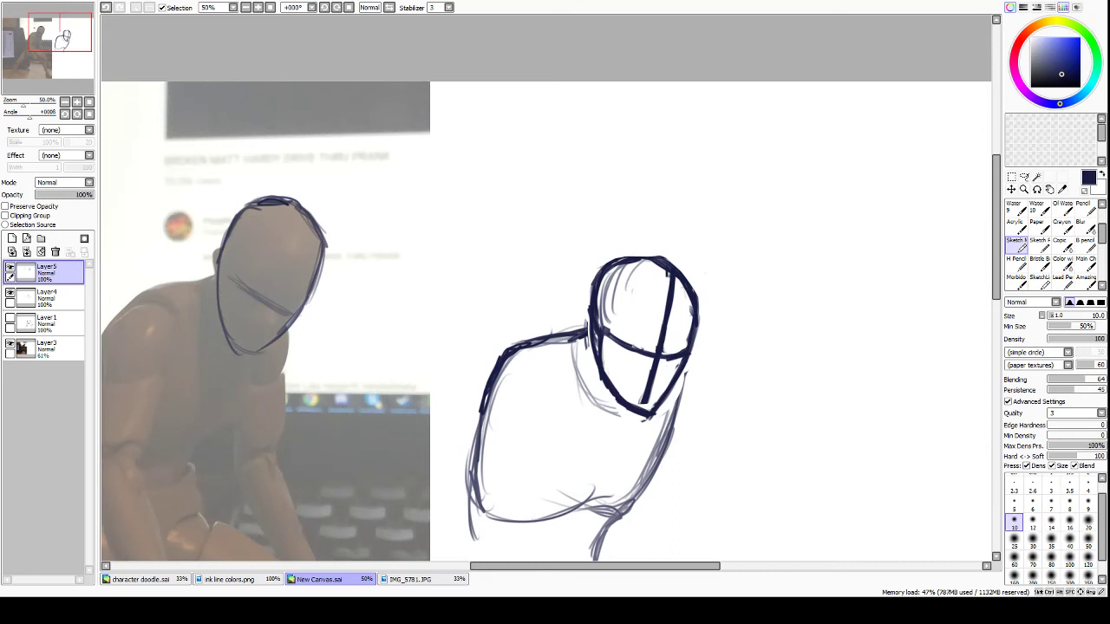
Erase the back of the skull with its inner construction strokes and redraw it as a single rounded outline up to the crown.
key(e)
mouse_move(612, 290)
mouse_down()
mouse_move(608, 320)
mouse_move(616, 285)
mouse_move(635, 278)
mouse_move(622, 263)
mouse_move(610, 282)
mouse_move(596, 275)
mouse_move(609, 301)
mouse_up()
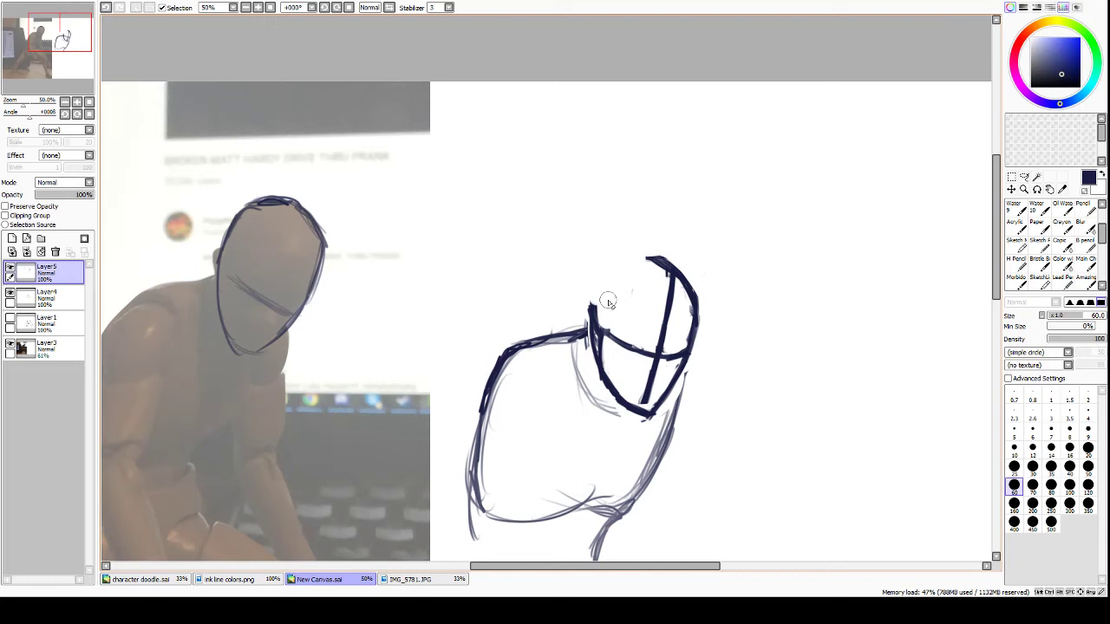
key(b)
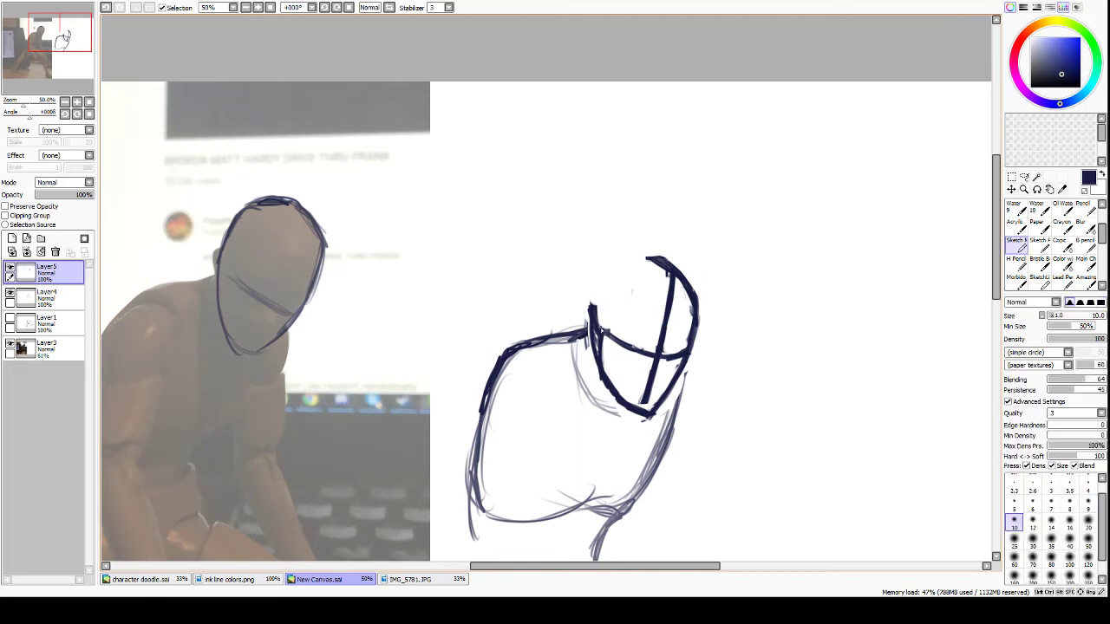
mouse_move(597, 330)
mouse_down()
mouse_move(616, 267)
mouse_move(599, 290)
mouse_move(623, 264)
mouse_move(646, 259)
mouse_move(628, 258)
mouse_move(655, 264)
mouse_up()
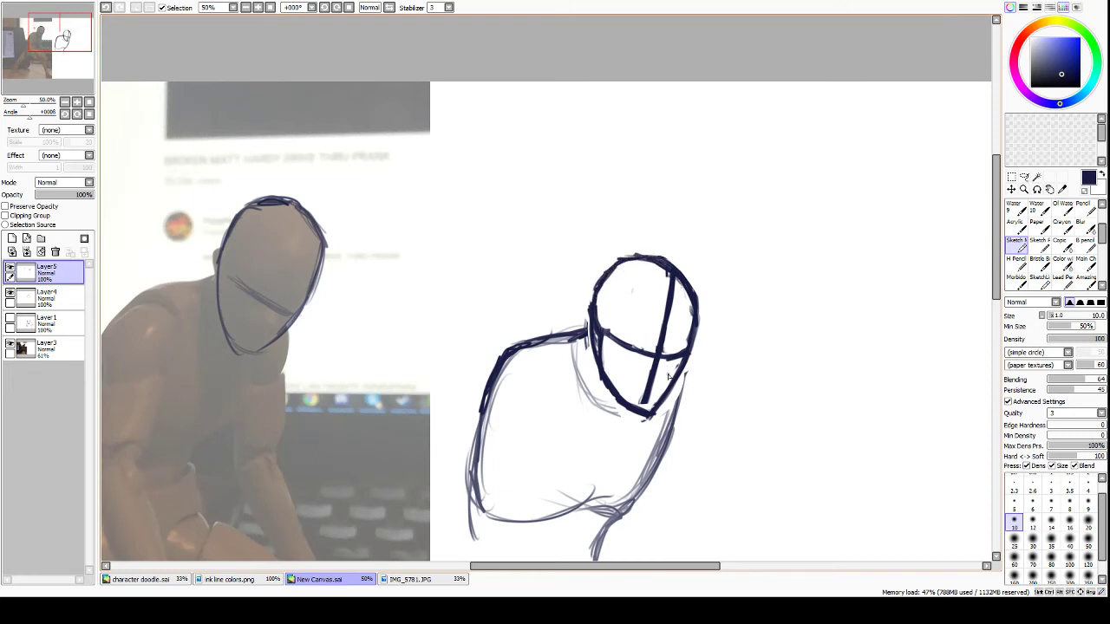
Select Layer4 and temporarily show Layer1 to compare the earlier full-body sketch with the new head and torso.
click(41, 304)
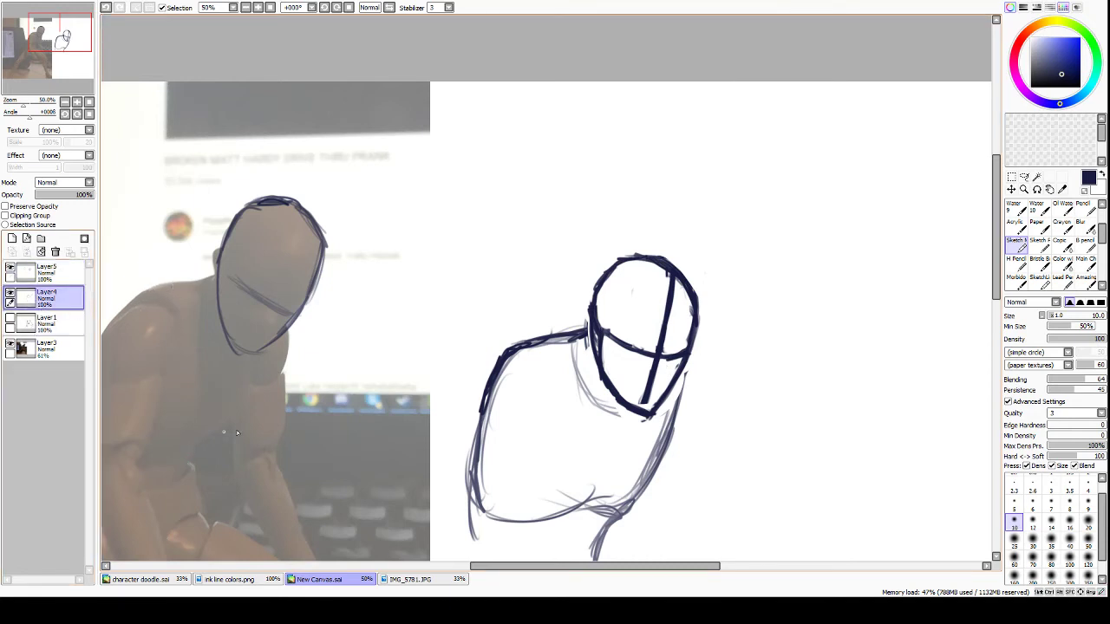
drag(1000, 273, 1004, 348)
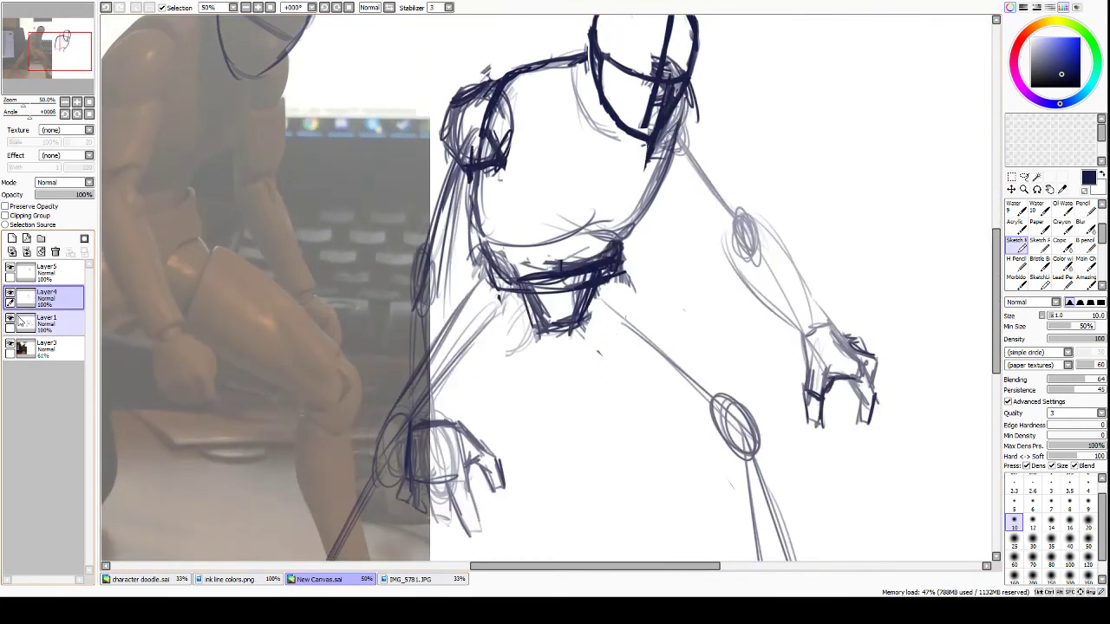
scroll(792, 221, down, 3)
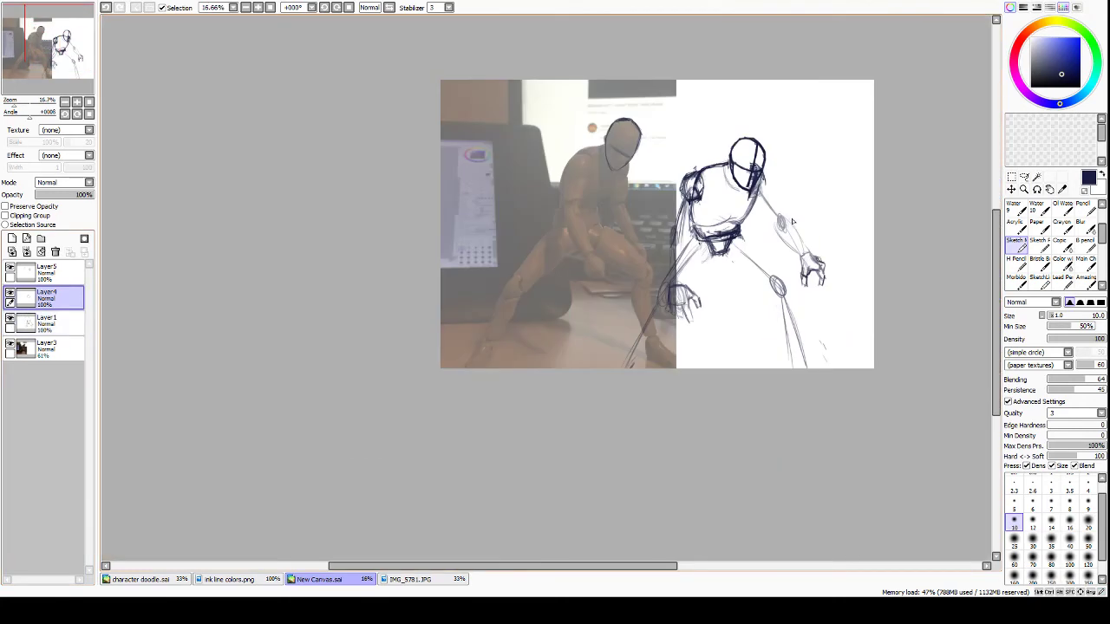
scroll(792, 222, up, 3)
scroll(791, 221, down, 1)
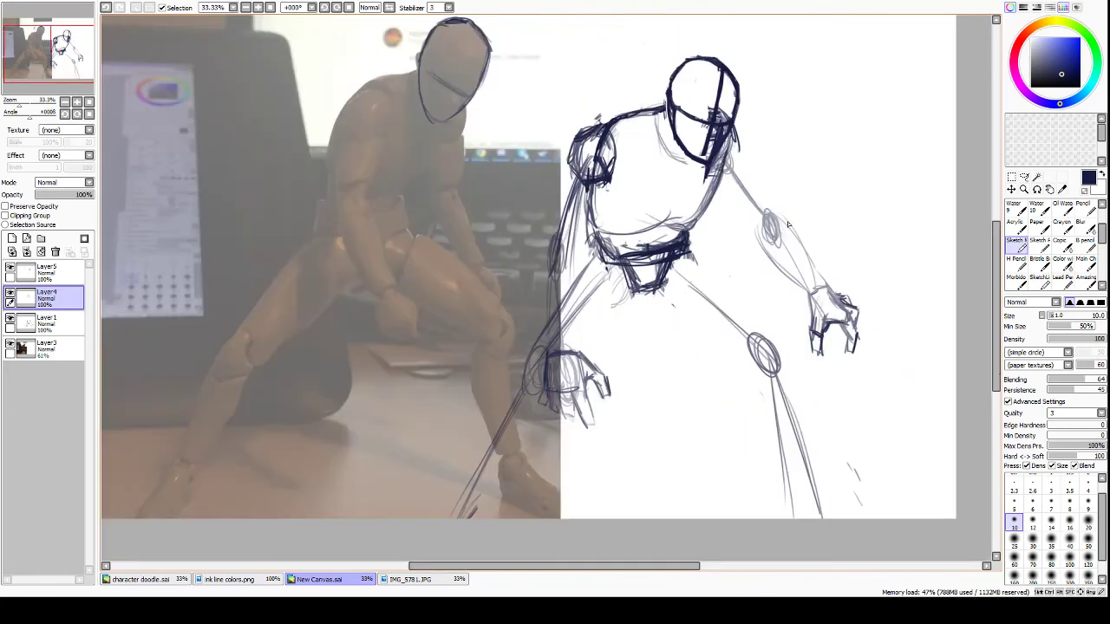
click(9, 322)
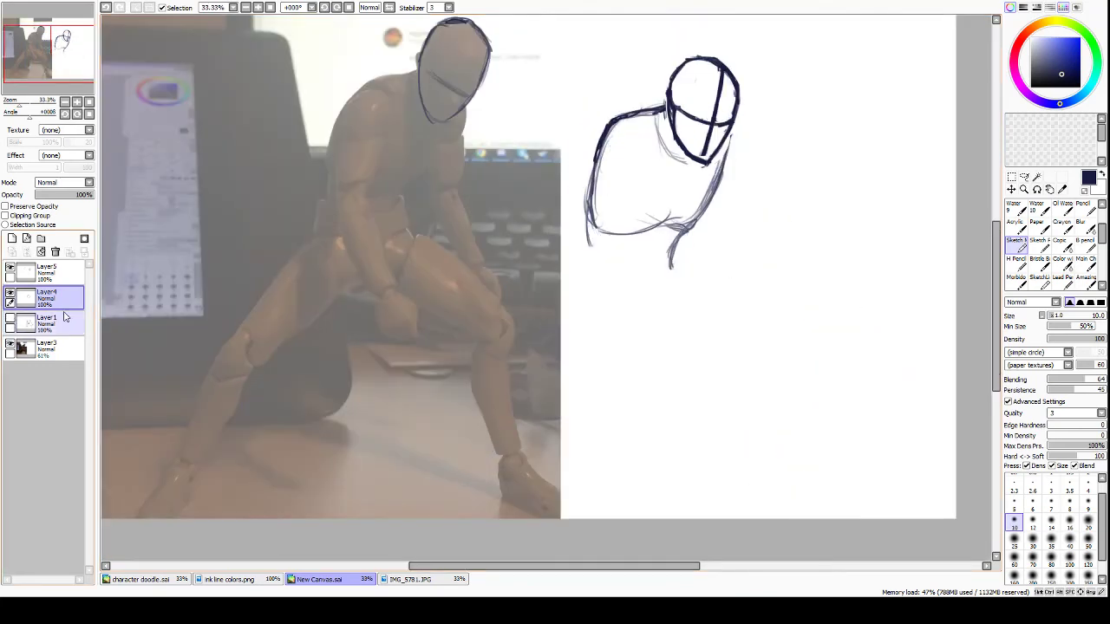
Extend the torso's back line down to the waist and retouch the chest line beside the jaw.
drag(587, 227, 597, 274)
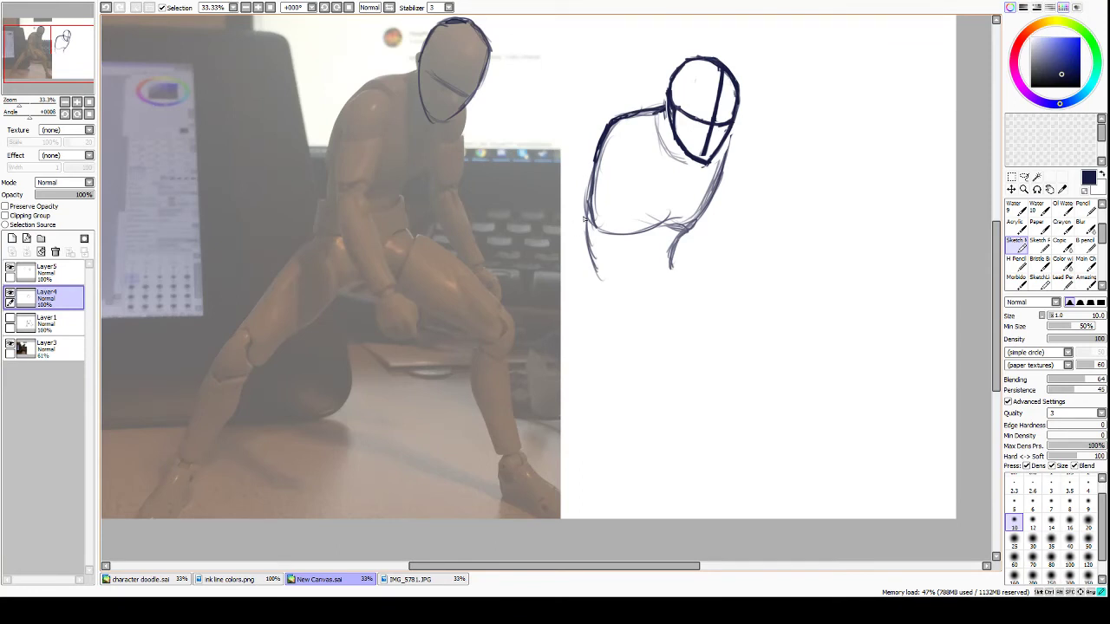
drag(587, 219, 595, 267)
mouse_move(726, 141)
mouse_down()
mouse_move(719, 178)
mouse_move(723, 169)
mouse_up()
Lasso the torso sketch on Layer4, rotate it slightly clockwise and shift it a little away from the head.
click(1024, 177)
mouse_move(730, 309)
mouse_down()
mouse_move(543, 230)
mouse_move(609, 70)
mouse_move(756, 60)
mouse_move(762, 281)
mouse_move(698, 321)
mouse_up()
click(1010, 189)
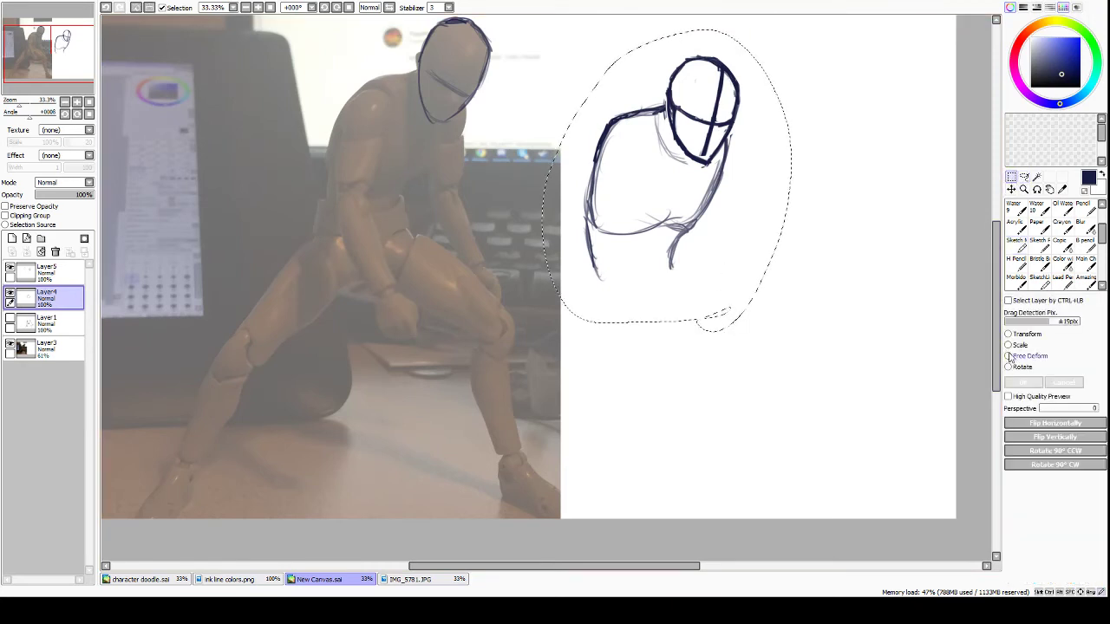
click(1008, 367)
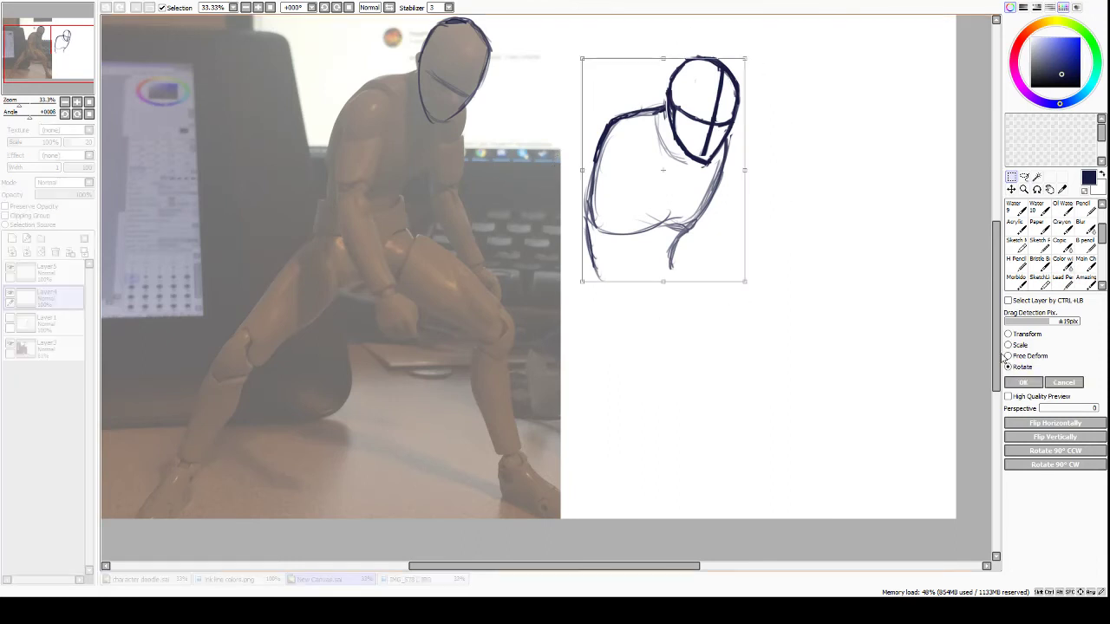
drag(733, 50, 767, 78)
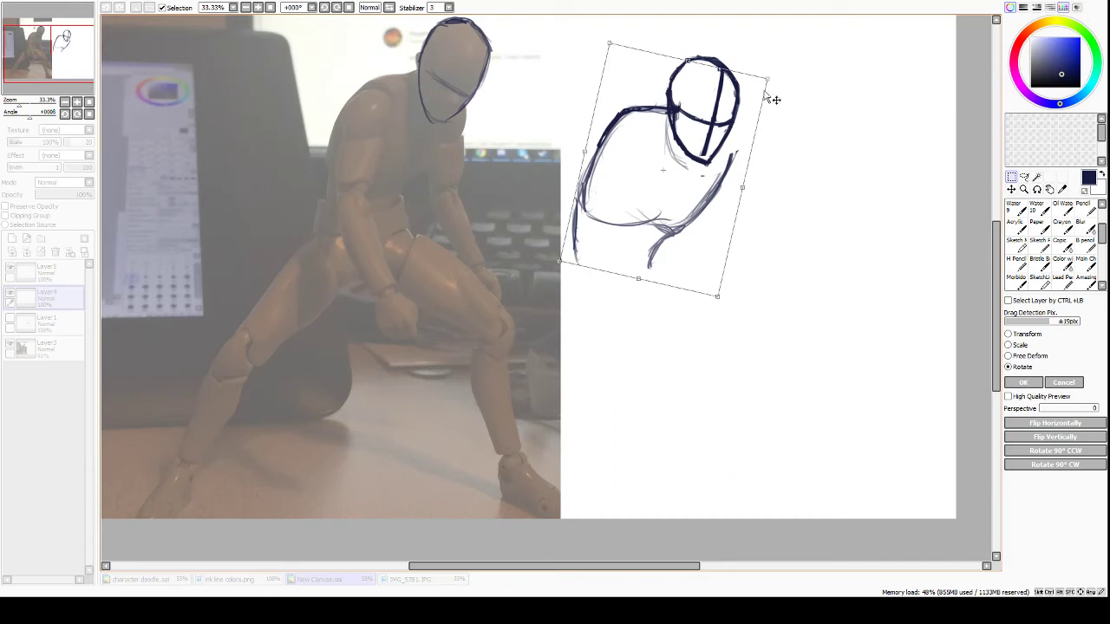
drag(770, 78, 754, 69)
drag(609, 180, 597, 179)
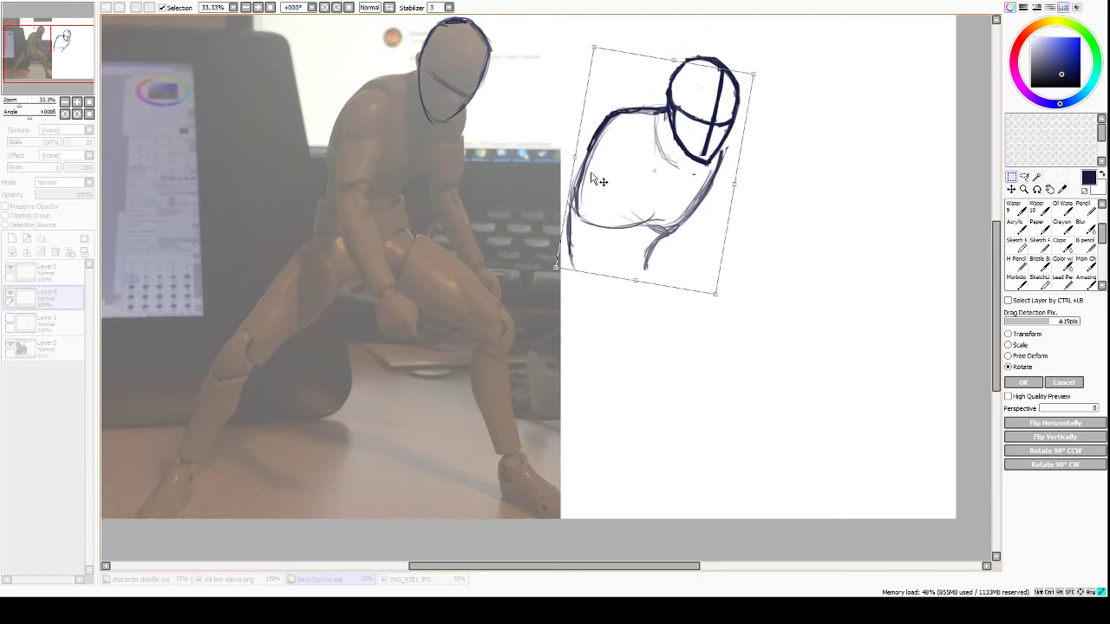
mouse_move(750, 69)
mouse_down()
mouse_move(735, 63)
mouse_move(745, 69)
mouse_up()
click(1020, 383)
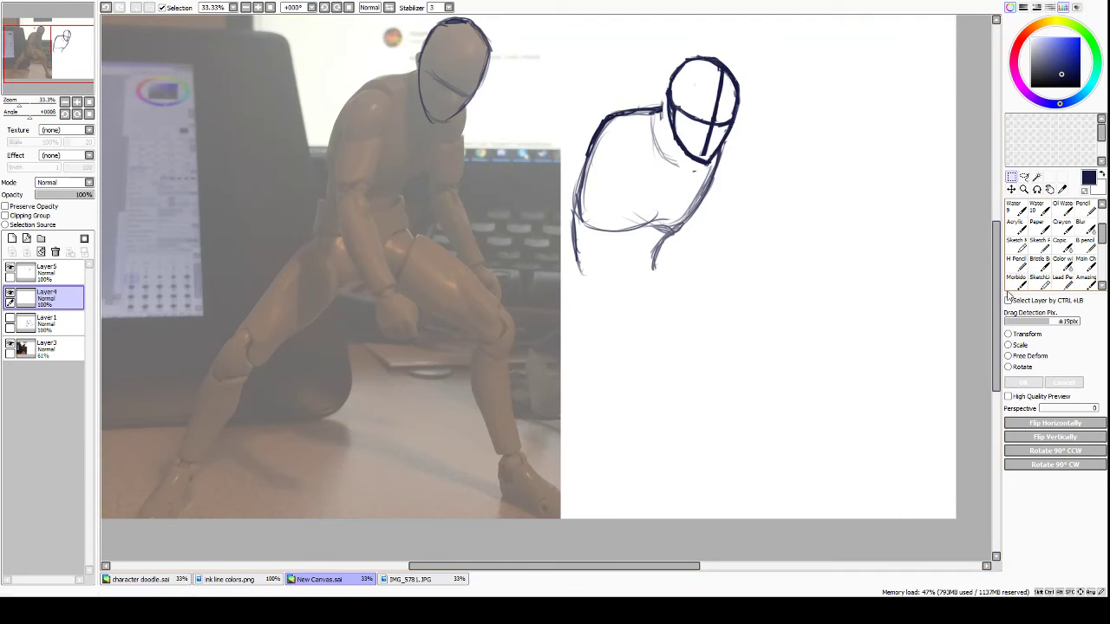
Redraw the curved neckline below the head with darker strokes.
click(1016, 243)
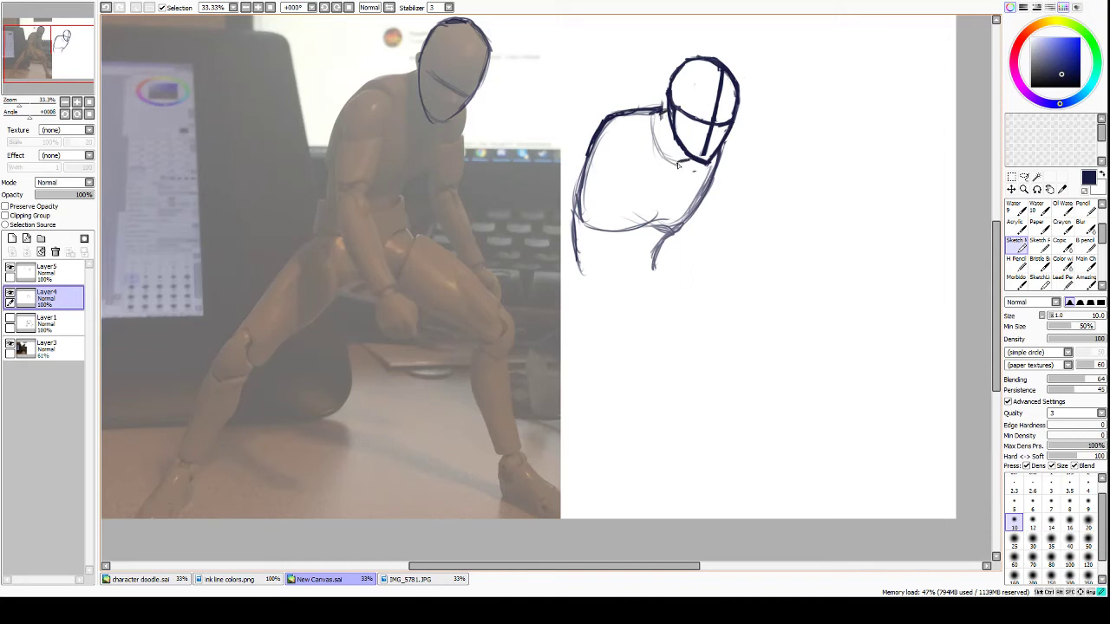
mouse_move(668, 157)
mouse_down()
mouse_move(654, 136)
mouse_move(675, 167)
mouse_up()
mouse_move(651, 121)
mouse_down()
mouse_move(655, 144)
mouse_move(690, 168)
mouse_up()
Sketch a round near shoulder over the torso's upper corner and the far shoulder behind the jaw.
mouse_move(605, 116)
mouse_down()
mouse_move(588, 122)
mouse_move(612, 165)
mouse_move(595, 171)
mouse_up()
mouse_move(619, 140)
mouse_down()
mouse_move(607, 164)
mouse_move(606, 109)
mouse_up()
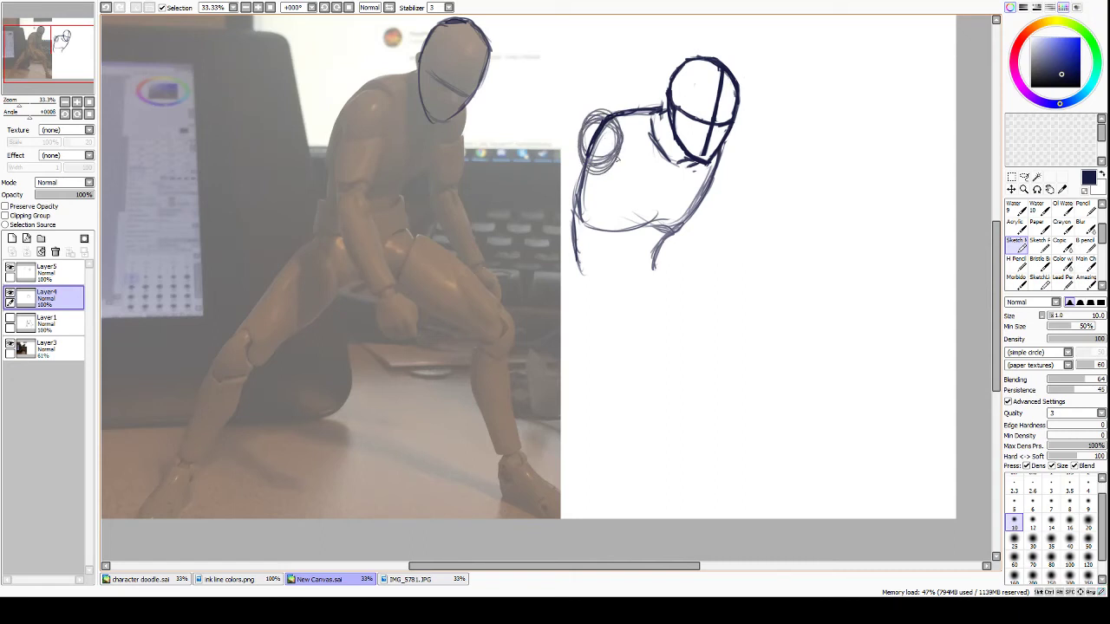
mouse_move(618, 157)
mouse_down()
mouse_move(612, 121)
mouse_move(590, 140)
mouse_move(590, 126)
mouse_move(577, 157)
mouse_move(593, 173)
mouse_move(626, 169)
mouse_move(629, 130)
mouse_move(633, 153)
mouse_move(605, 111)
mouse_up()
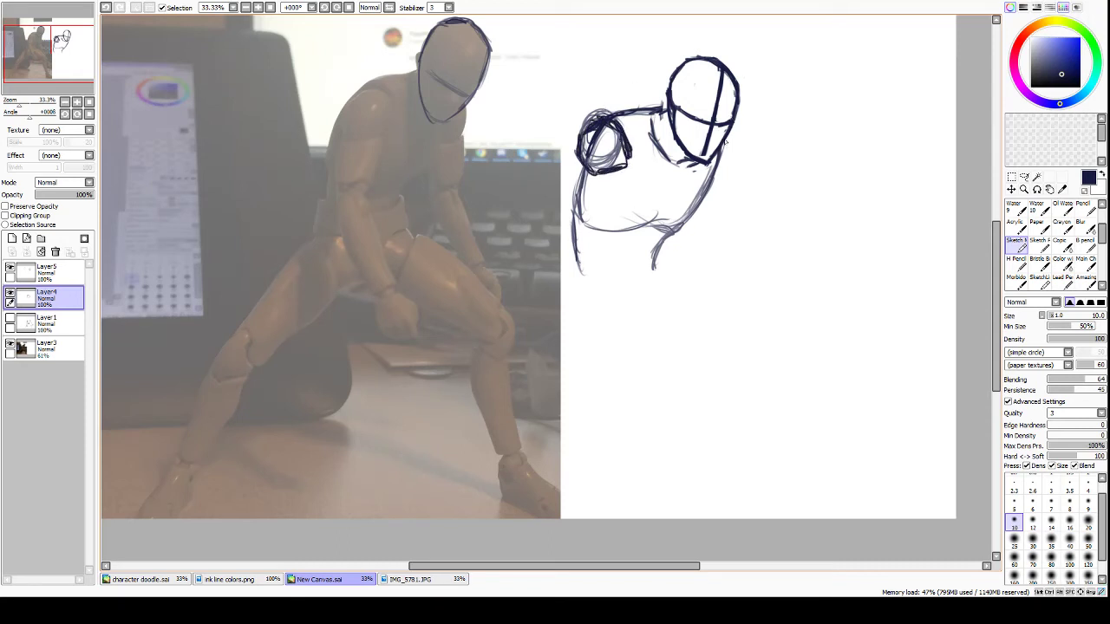
mouse_move(725, 141)
mouse_down()
mouse_move(730, 187)
mouse_move(726, 132)
mouse_up()
Sketch the waistline and a tapered pelvis block below the torso.
mouse_move(577, 266)
mouse_down()
mouse_move(606, 253)
mouse_move(592, 266)
mouse_move(617, 258)
mouse_move(666, 270)
mouse_move(643, 264)
mouse_move(680, 252)
mouse_move(677, 241)
mouse_move(666, 302)
mouse_up()
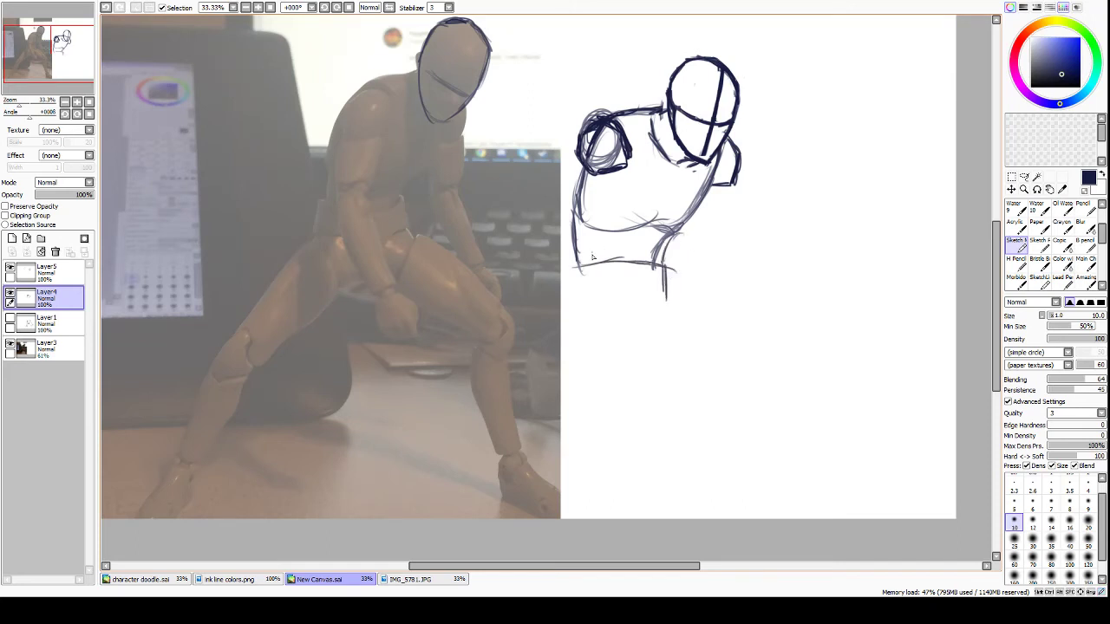
mouse_move(593, 258)
mouse_down()
mouse_move(567, 260)
mouse_move(563, 290)
mouse_move(609, 309)
mouse_move(614, 338)
mouse_move(636, 337)
mouse_move(647, 300)
mouse_move(672, 293)
mouse_up()
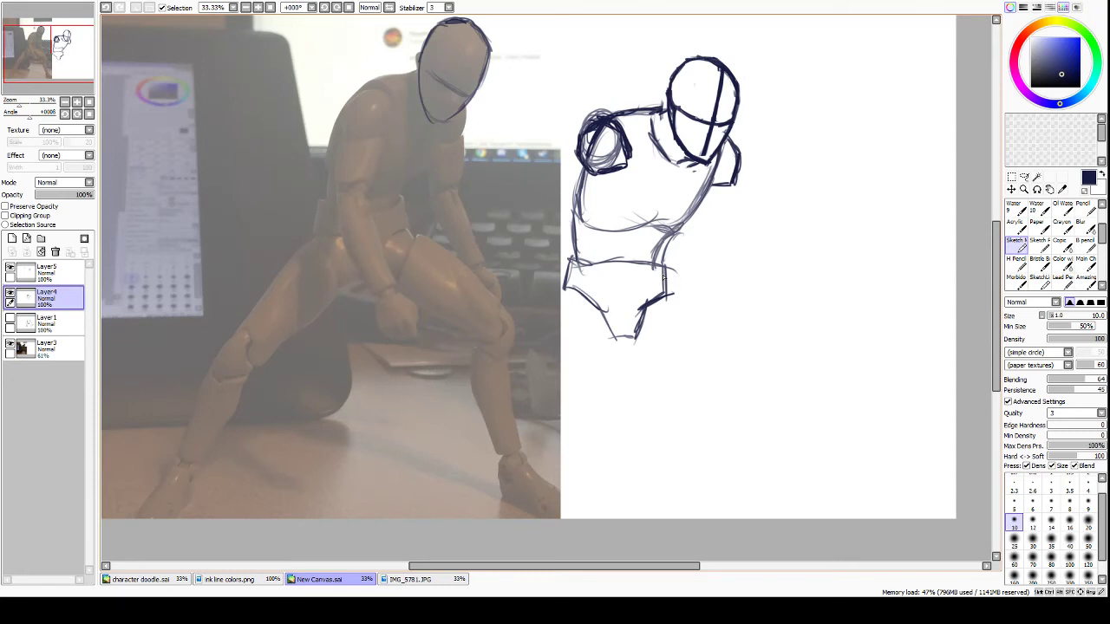
Erase the torso's back line between the near shoulder and the pelvis and redraw it.
key(e)
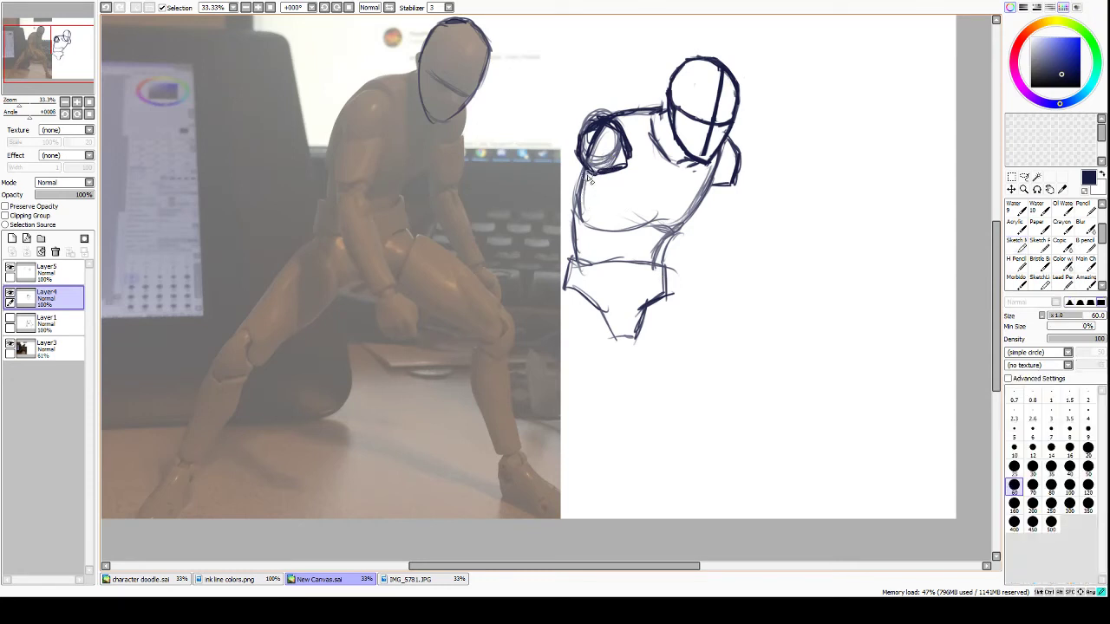
drag(587, 178, 576, 249)
key(e)
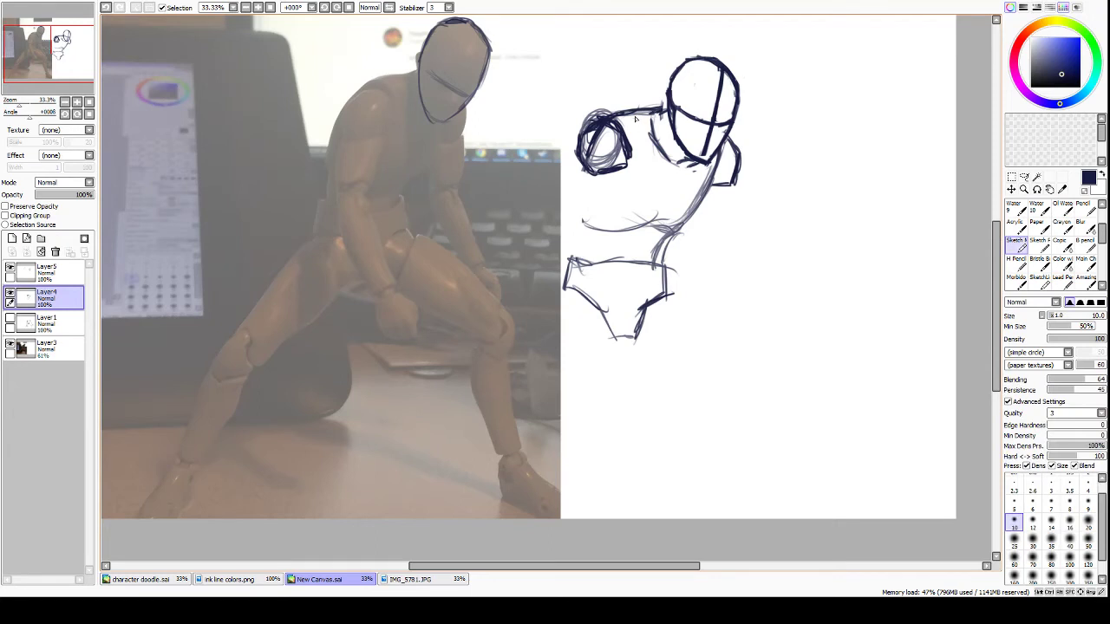
drag(581, 170, 580, 262)
drag(579, 224, 583, 269)
Delete Layer4 with the torso sketch.
click(55, 252)
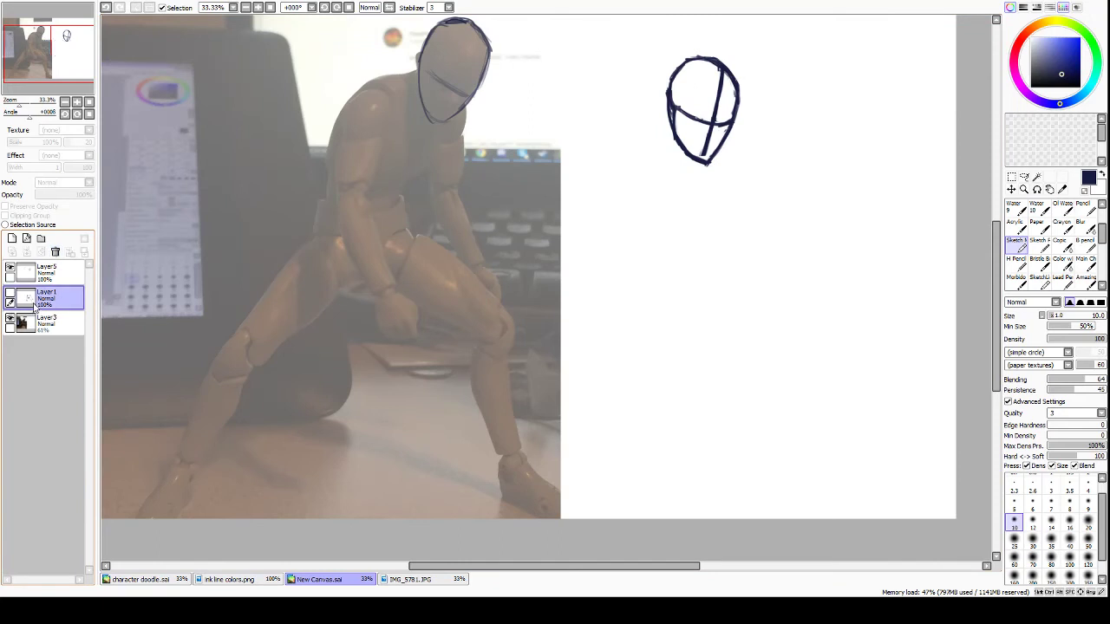
Add a new layer above Layer1 and trace the mannequin's rounded rib cage over the photo.
click(11, 238)
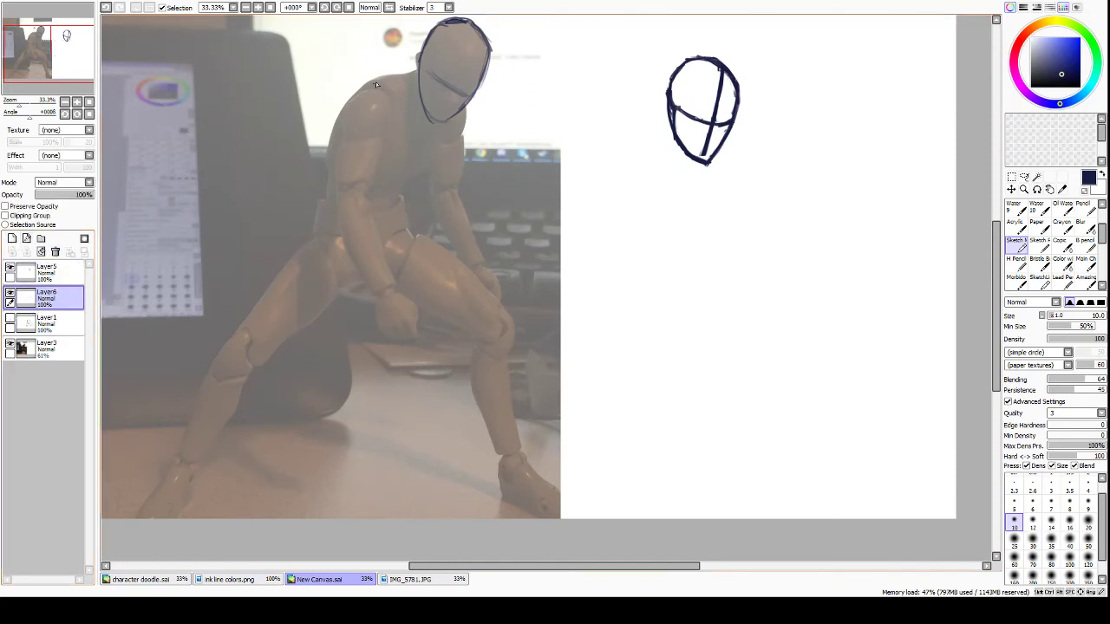
mouse_move(385, 74)
mouse_down()
mouse_move(330, 141)
mouse_move(343, 111)
mouse_move(327, 161)
mouse_move(352, 160)
mouse_move(341, 167)
mouse_move(383, 185)
mouse_move(369, 187)
mouse_move(412, 182)
mouse_move(464, 104)
mouse_up()
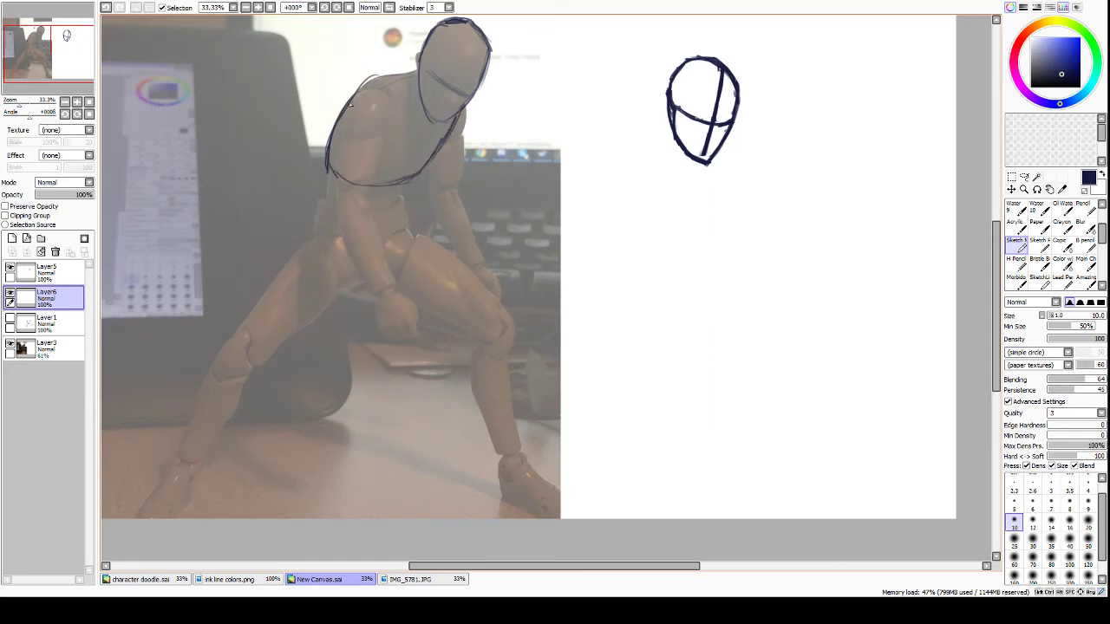
mouse_move(357, 87)
mouse_down()
mouse_move(420, 71)
mouse_move(404, 86)
mouse_move(417, 116)
mouse_up()
Trace the mannequin's neck and ear and reinforce the face guide lines across and down the head.
mouse_move(410, 78)
mouse_down()
mouse_move(417, 111)
mouse_move(441, 119)
mouse_up()
mouse_move(419, 55)
mouse_down()
mouse_move(428, 116)
mouse_move(443, 123)
mouse_move(471, 94)
mouse_move(455, 89)
mouse_move(475, 95)
mouse_move(426, 68)
mouse_up()
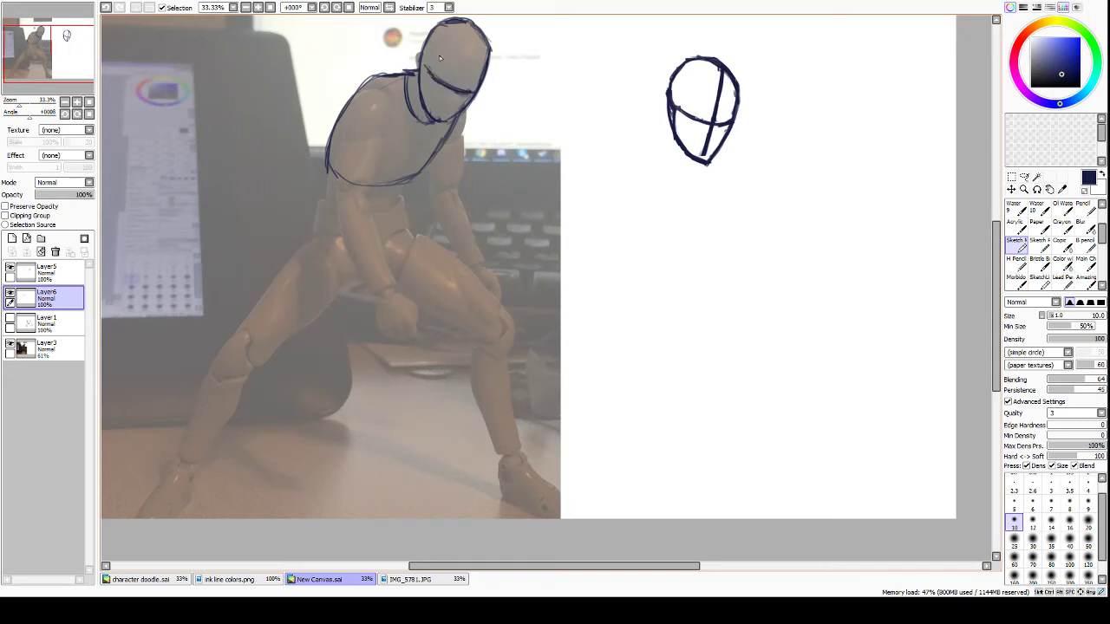
mouse_move(444, 111)
mouse_down()
mouse_move(471, 54)
mouse_move(461, 80)
mouse_up()
mouse_move(476, 37)
mouse_down()
mouse_move(465, 60)
mouse_move(467, 27)
mouse_move(473, 50)
mouse_move(470, 29)
mouse_move(416, 75)
mouse_up()
Trace both sides of the mannequin's waist, the near shoulder and the upper arm over the photo.
drag(404, 184, 401, 204)
mouse_move(323, 201)
mouse_down()
mouse_move(329, 156)
mouse_move(324, 197)
mouse_move(329, 189)
mouse_up()
mouse_move(393, 105)
mouse_down()
mouse_move(353, 115)
mouse_move(382, 139)
mouse_move(394, 100)
mouse_move(355, 85)
mouse_up()
drag(332, 181, 333, 206)
drag(386, 138, 372, 186)
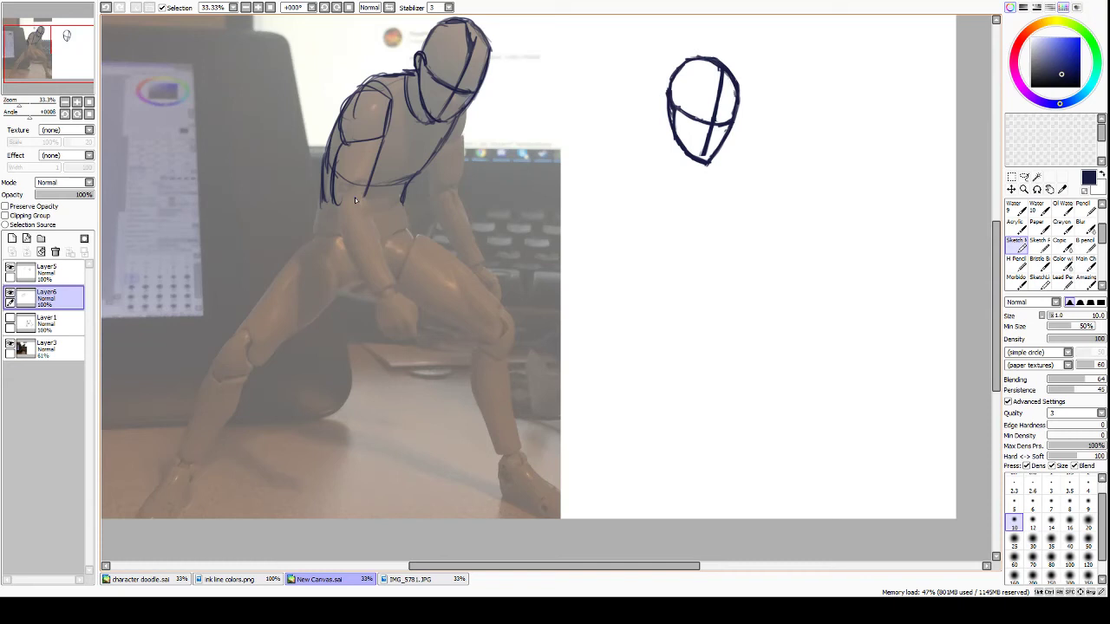
Erase the head sketch on Layer5 from the blank area beside the photo.
click(56, 274)
mouse_move(678, 80)
mouse_down()
mouse_move(673, 151)
mouse_move(703, 179)
mouse_move(669, 63)
mouse_move(717, 158)
mouse_move(733, 159)
mouse_move(697, 48)
mouse_move(758, 130)
mouse_up()
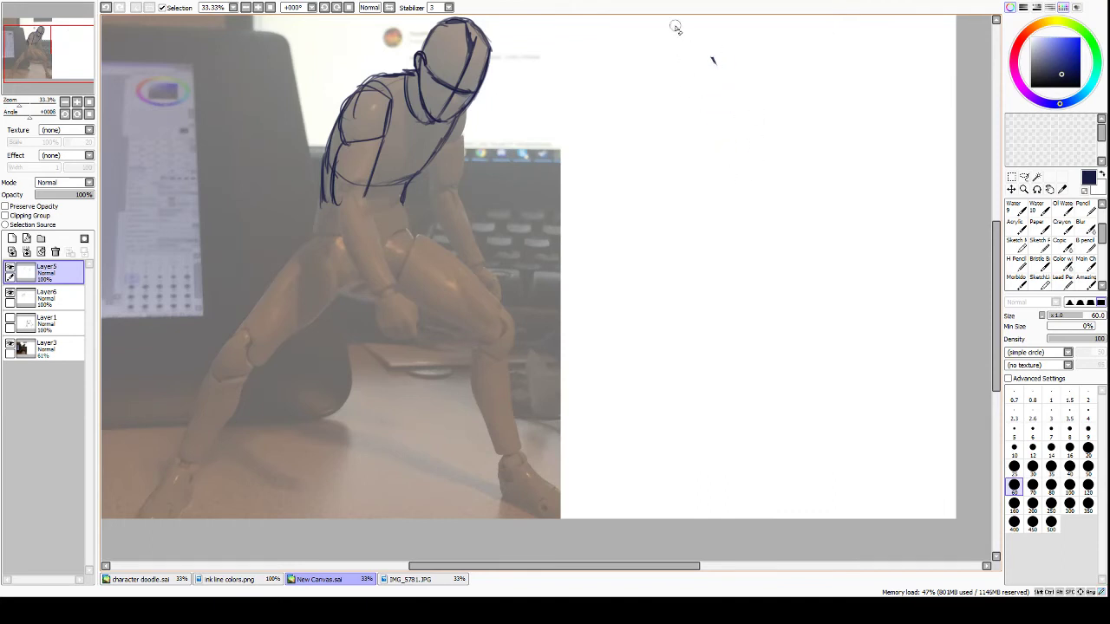
key(b)
On Layer6, sketch a slanted, rounded rib cage in the blank area beside the photo.
click(29, 299)
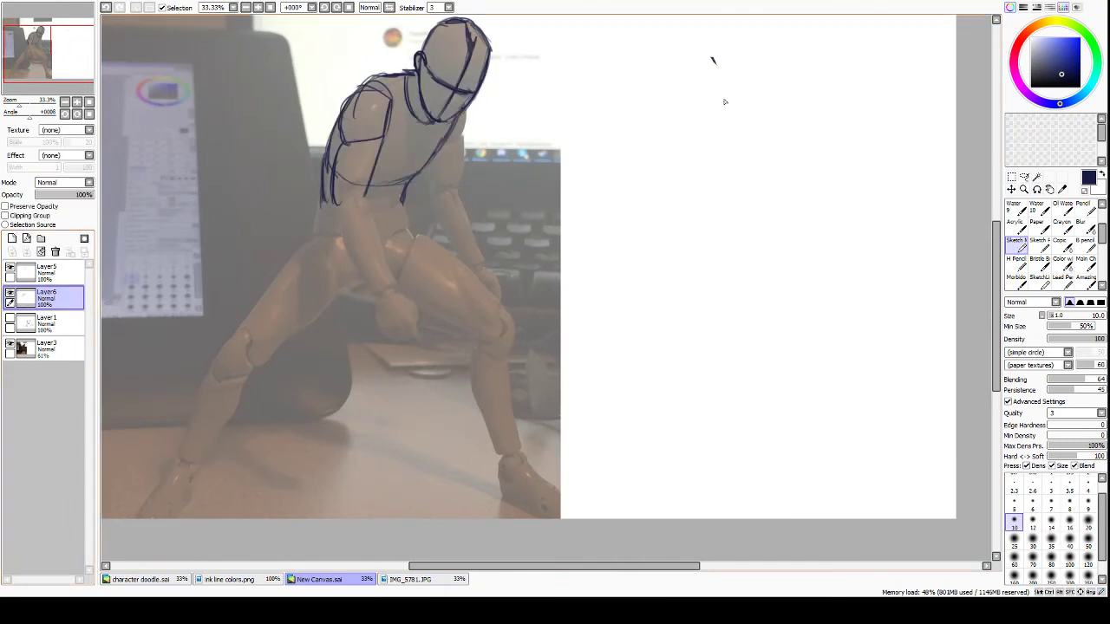
mouse_move(743, 97)
mouse_down()
mouse_move(687, 99)
mouse_move(663, 84)
mouse_move(651, 166)
mouse_up()
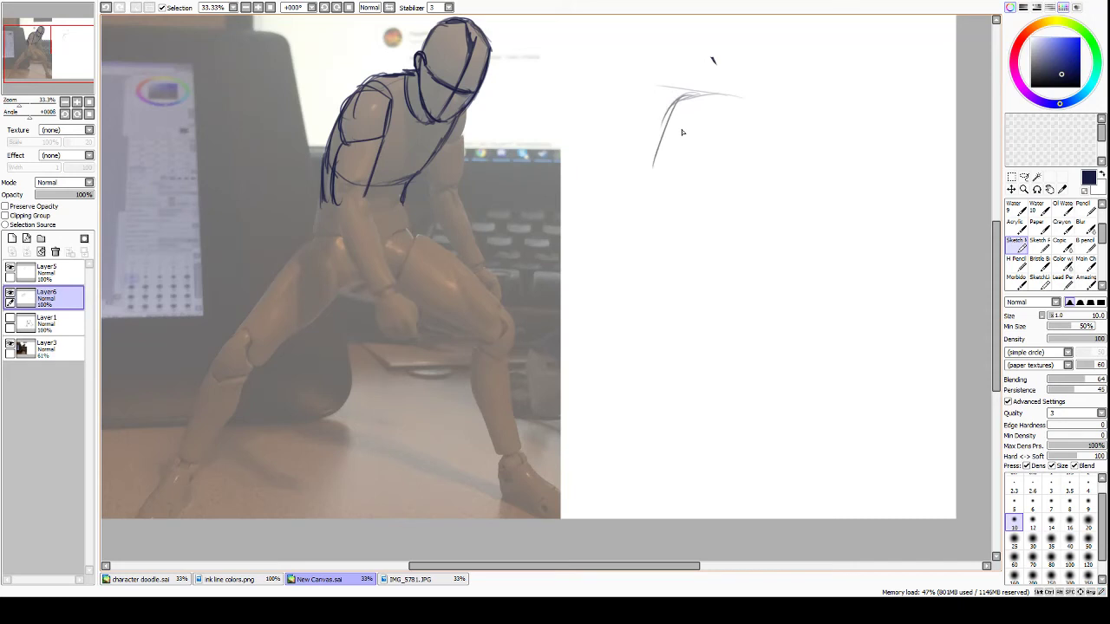
mouse_move(681, 97)
mouse_down()
mouse_move(658, 157)
mouse_move(632, 185)
mouse_up()
mouse_move(649, 143)
mouse_down()
mouse_move(658, 179)
mouse_move(647, 196)
mouse_move(628, 196)
mouse_move(653, 223)
mouse_move(640, 213)
mouse_move(668, 206)
mouse_move(665, 222)
mouse_move(651, 220)
mouse_move(683, 219)
mouse_move(756, 163)
mouse_up()
drag(720, 215, 770, 132)
mouse_move(744, 173)
mouse_down()
mouse_move(764, 141)
mouse_move(773, 103)
mouse_up()
Darken the rib cage's lower edge and sketch the tapering abdomen down to a waistline.
mouse_move(672, 96)
mouse_down()
mouse_move(749, 101)
mouse_move(701, 94)
mouse_move(740, 101)
mouse_move(768, 151)
mouse_move(768, 136)
mouse_move(736, 183)
mouse_move(710, 260)
mouse_up()
drag(727, 205, 708, 260)
mouse_move(643, 153)
mouse_down()
mouse_move(628, 200)
mouse_move(633, 187)
mouse_move(685, 202)
mouse_move(728, 197)
mouse_move(752, 166)
mouse_up()
mouse_move(632, 181)
mouse_down()
mouse_move(633, 245)
mouse_move(634, 224)
mouse_move(639, 238)
mouse_move(683, 250)
mouse_move(640, 247)
mouse_move(703, 245)
mouse_up()
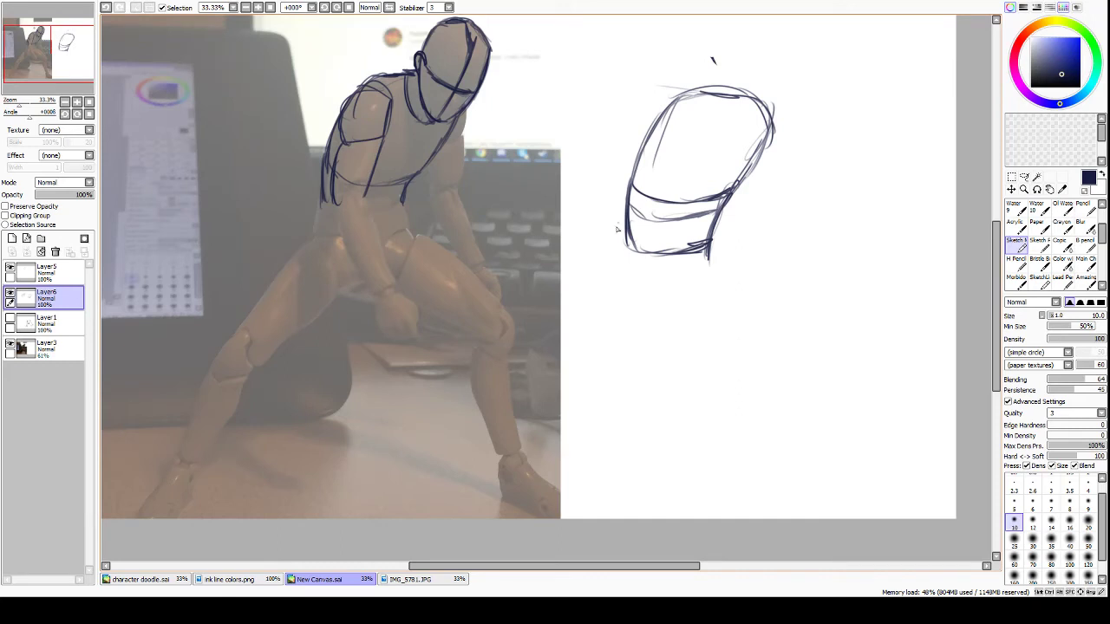
Sketch the pelvis below the waistline with flared hip sides, angled leg openings and a narrow crotch block.
mouse_move(626, 231)
mouse_down()
mouse_move(630, 251)
mouse_move(678, 261)
mouse_move(717, 244)
mouse_move(721, 273)
mouse_move(690, 287)
mouse_up()
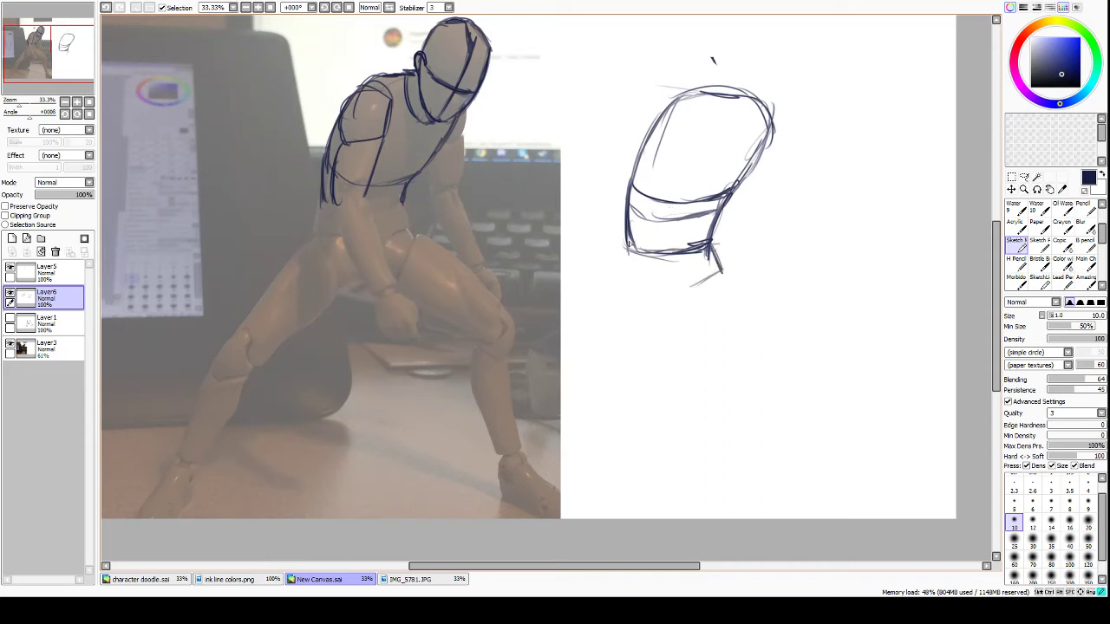
drag(630, 245, 619, 278)
mouse_move(617, 273)
mouse_down()
mouse_move(663, 285)
mouse_move(642, 281)
mouse_move(670, 323)
mouse_move(667, 313)
mouse_move(679, 315)
mouse_move(701, 282)
mouse_move(681, 315)
mouse_up()
mouse_move(682, 314)
mouse_down()
mouse_move(668, 321)
mouse_move(690, 312)
mouse_move(681, 316)
mouse_move(710, 257)
mouse_up()
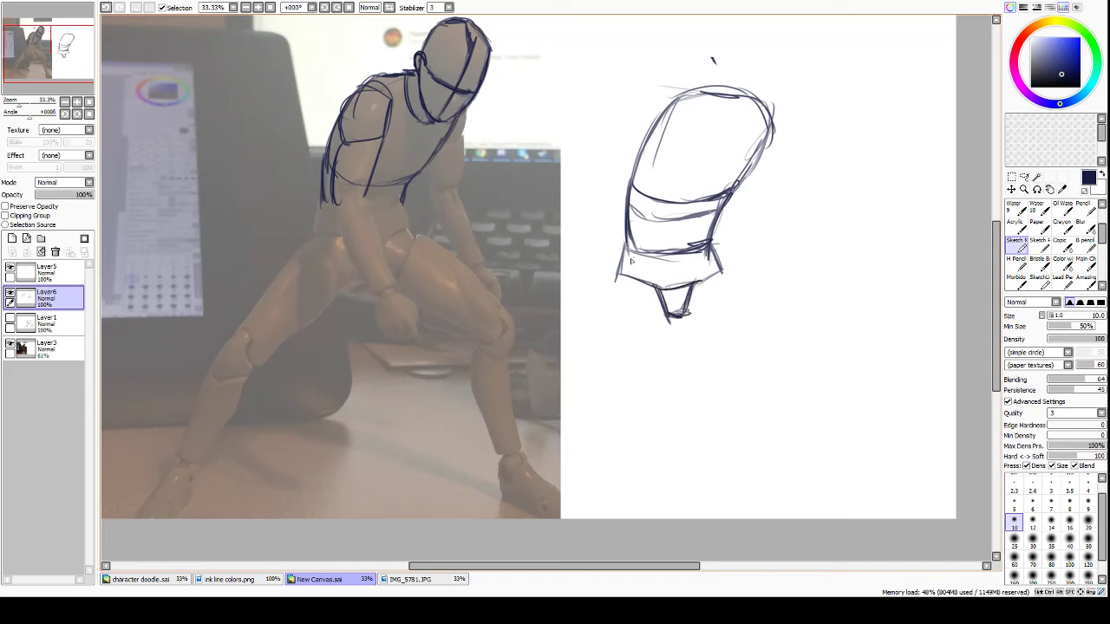
Add a new layer above the torso sketch and draw the rounded shoulder joints at both upper corners of the chest.
drag(618, 272, 657, 287)
click(11, 238)
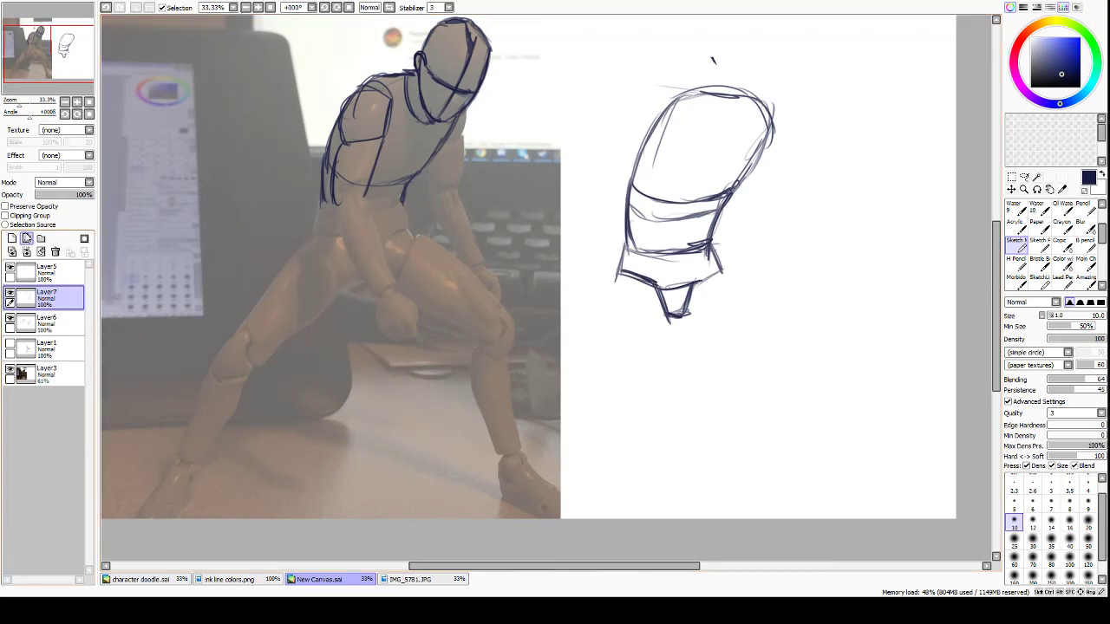
mouse_move(689, 109)
mouse_down()
mouse_move(662, 97)
mouse_move(686, 100)
mouse_move(645, 128)
mouse_move(684, 148)
mouse_move(700, 107)
mouse_move(669, 90)
mouse_move(694, 109)
mouse_up()
mouse_move(761, 105)
mouse_down()
mouse_move(774, 115)
mouse_move(780, 103)
mouse_move(777, 156)
mouse_move(784, 110)
mouse_move(770, 106)
mouse_move(793, 122)
mouse_up()
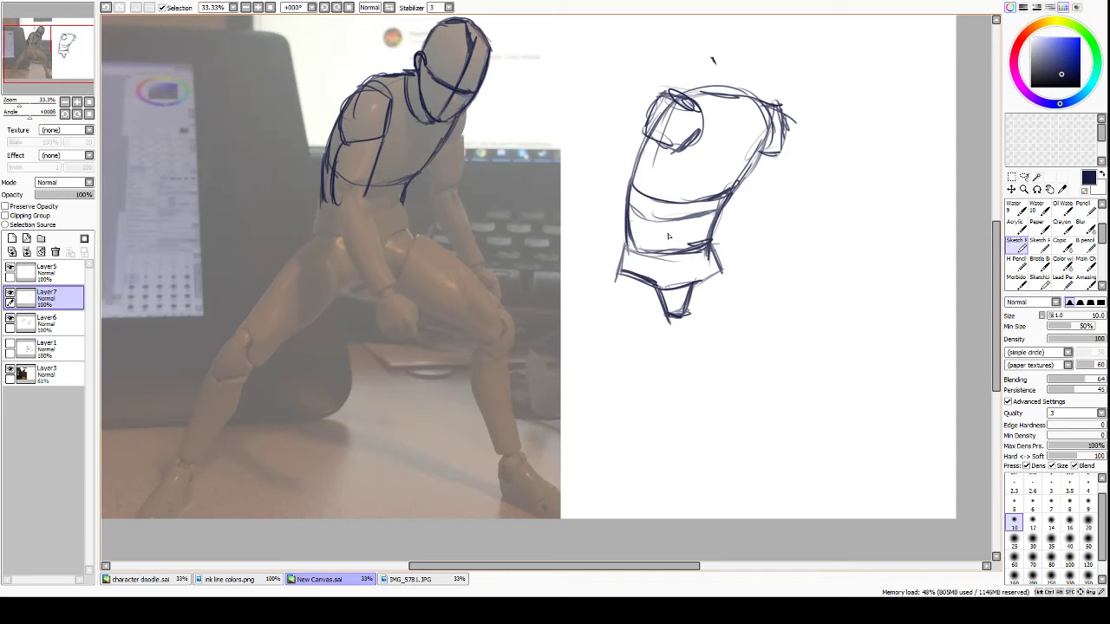
On Layer6, darken the pelvis outline with its brief-like shape and sketch the rounded hip joint on its right side.
click(68, 320)
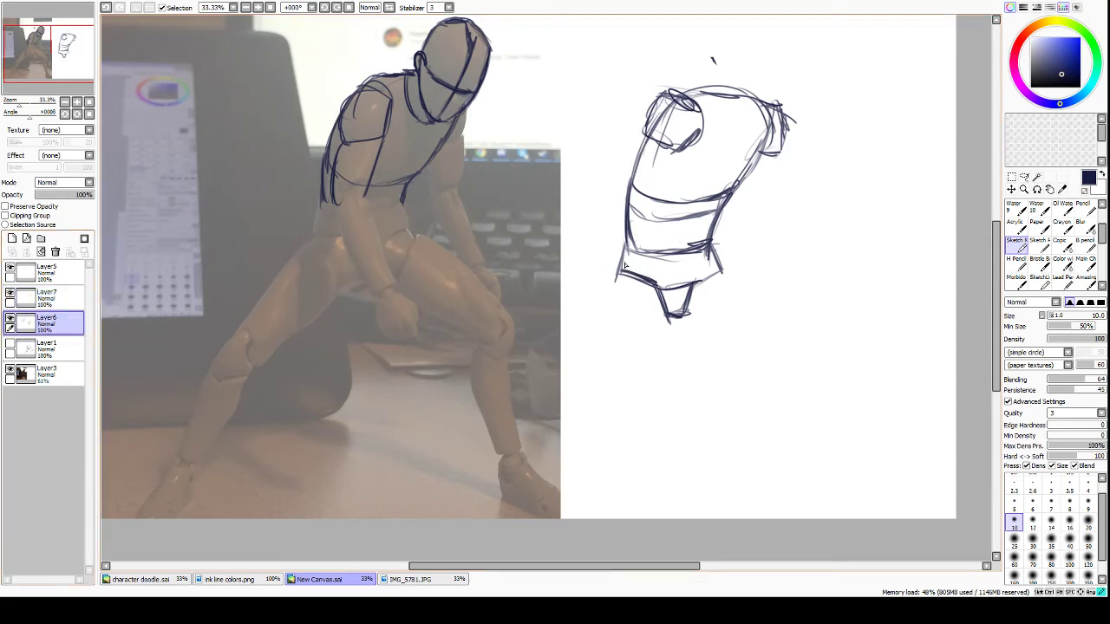
mouse_move(621, 262)
mouse_down()
mouse_move(669, 281)
mouse_move(661, 276)
mouse_move(665, 304)
mouse_move(690, 305)
mouse_up()
mouse_move(691, 278)
mouse_down()
mouse_move(712, 268)
mouse_move(719, 245)
mouse_move(717, 275)
mouse_move(732, 299)
mouse_move(723, 316)
mouse_move(693, 319)
mouse_move(720, 295)
mouse_up()
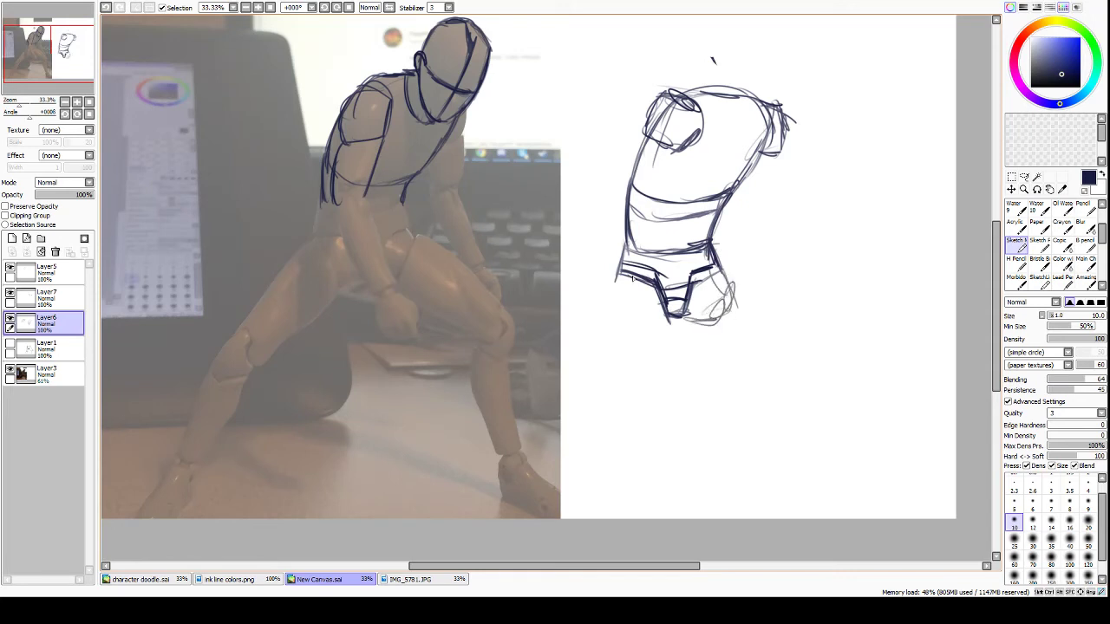
Sketch the left hip joint, and draw the right leg's thigh and shin guide lines with an oval knee.
mouse_move(633, 278)
mouse_down()
mouse_move(611, 291)
mouse_move(652, 319)
mouse_move(660, 304)
mouse_move(806, 346)
mouse_up()
mouse_move(748, 307)
mouse_down()
mouse_move(833, 369)
mouse_move(824, 378)
mouse_move(845, 381)
mouse_move(893, 456)
mouse_up()
drag(851, 393, 924, 507)
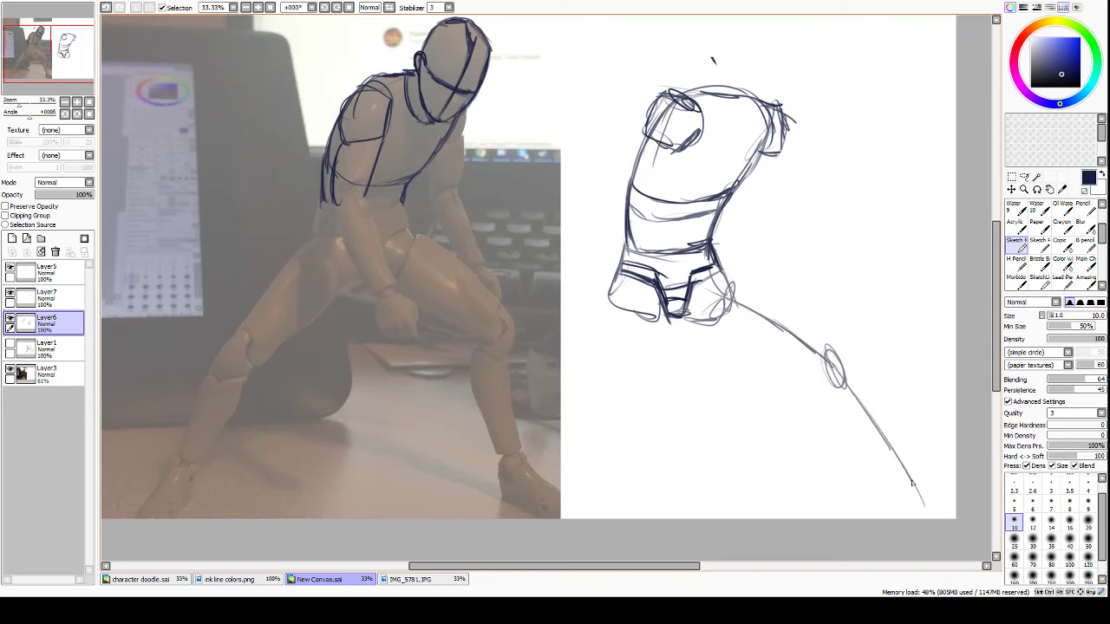
Sketch the left leg's thigh line, oval knee and lower leg lines extending down over the reference photo.
drag(628, 293, 561, 390)
drag(607, 322, 574, 381)
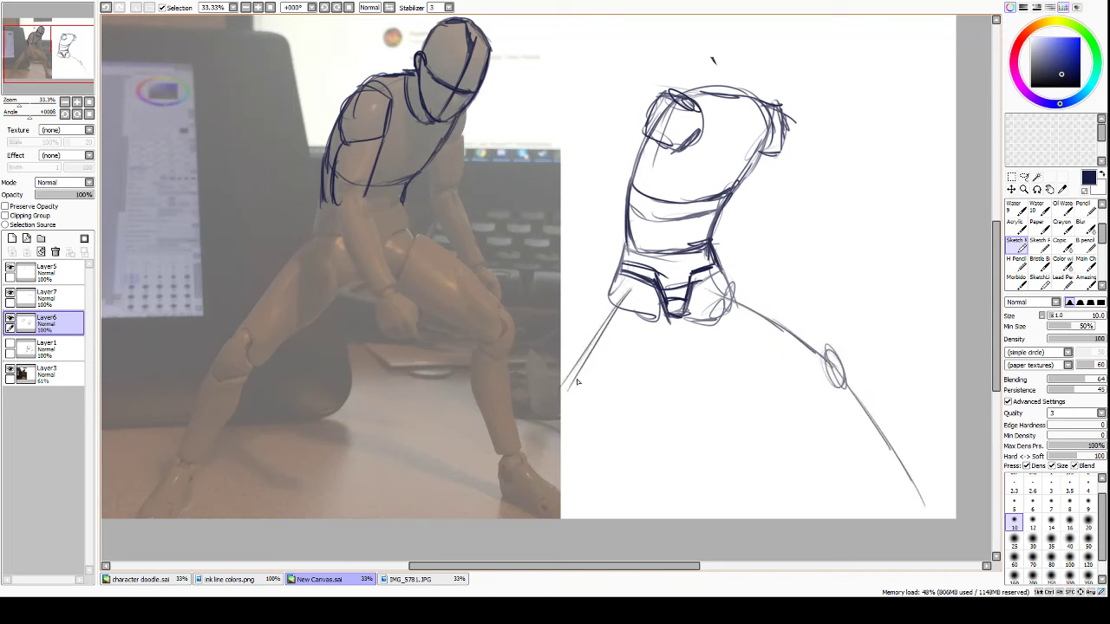
mouse_move(604, 323)
mouse_down()
mouse_move(576, 374)
mouse_move(548, 407)
mouse_up()
drag(555, 400, 470, 514)
drag(520, 449, 475, 510)
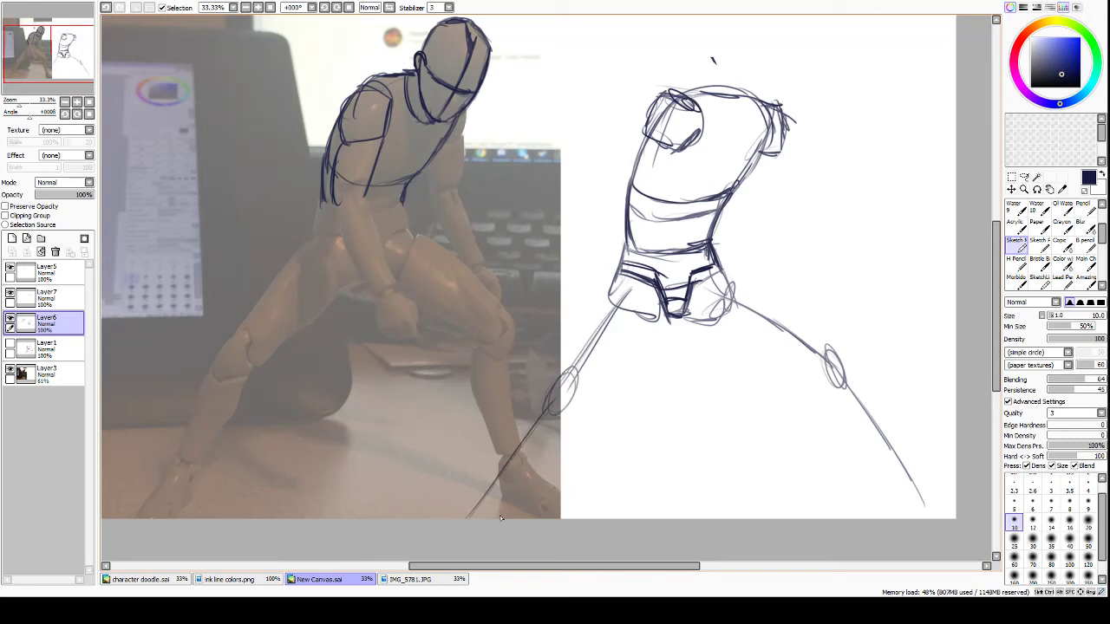
mouse_move(545, 414)
mouse_down()
mouse_move(478, 553)
mouse_move(500, 519)
mouse_up()
On Layer5, lightly sketch the head's circle overlapping the top of the torso near the right shoulder.
click(40, 273)
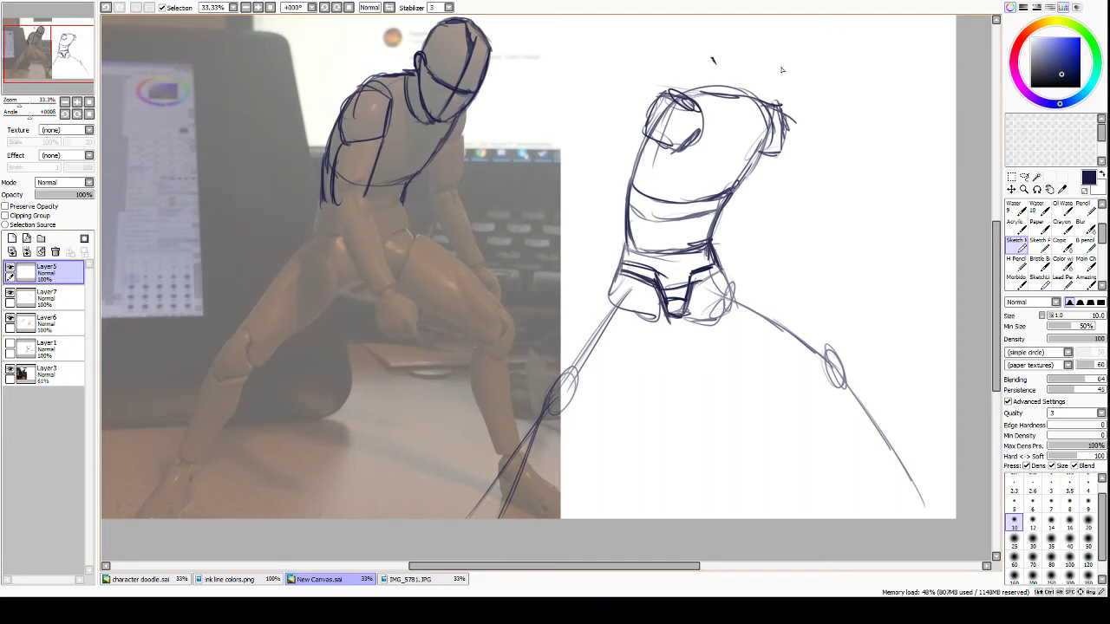
mouse_move(780, 66)
mouse_down()
mouse_move(759, 46)
mouse_move(775, 55)
mouse_move(720, 85)
mouse_up()
mouse_move(754, 38)
mouse_down()
mouse_move(775, 56)
mouse_move(719, 101)
mouse_move(730, 45)
mouse_move(738, 121)
mouse_move(747, 123)
mouse_move(724, 98)
mouse_move(773, 115)
mouse_move(752, 51)
mouse_move(785, 101)
mouse_up()
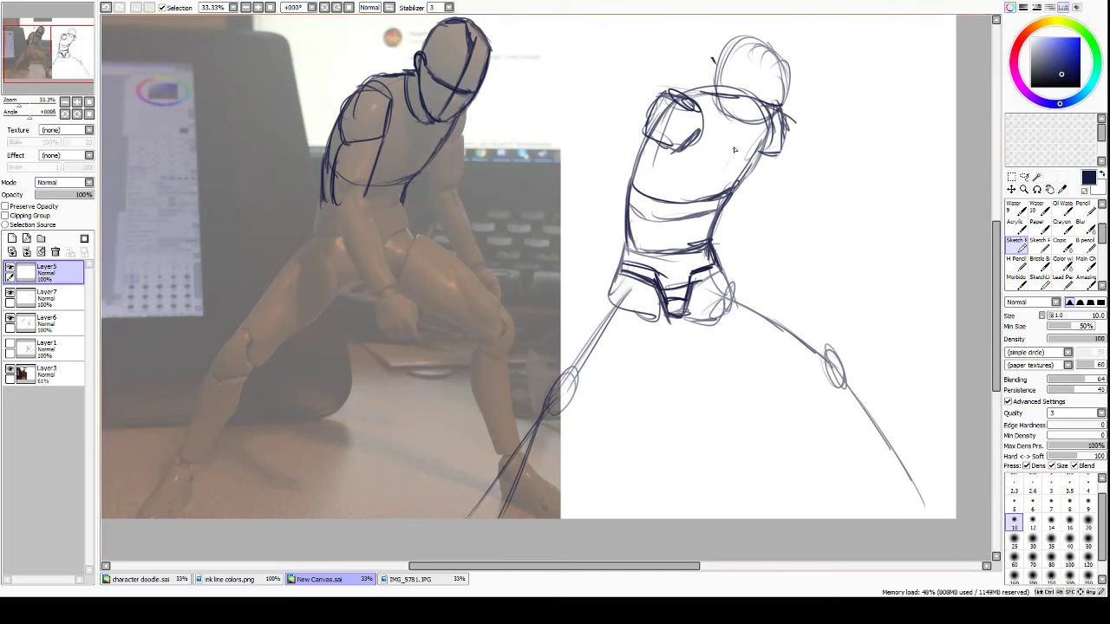
mouse_move(735, 147)
mouse_down()
mouse_move(729, 180)
mouse_move(718, 181)
mouse_move(758, 172)
mouse_up()
key(ctrl+z)
key(ctrl+z)
key(ctrl+z)
key(ctrl+z)
Draw the tapered jaw below the head circle and darken the head's outline, adding the facial guide lines.
mouse_move(721, 118)
mouse_down()
mouse_move(727, 146)
mouse_move(756, 149)
mouse_up()
drag(784, 102, 752, 149)
drag(785, 104, 751, 150)
mouse_move(783, 103)
mouse_down()
mouse_move(781, 62)
mouse_move(768, 50)
mouse_move(784, 72)
mouse_move(739, 39)
mouse_move(766, 40)
mouse_move(725, 42)
mouse_move(709, 106)
mouse_move(722, 109)
mouse_move(717, 132)
mouse_move(740, 156)
mouse_move(721, 130)
mouse_move(733, 147)
mouse_move(756, 123)
mouse_move(770, 84)
mouse_move(759, 69)
mouse_up()
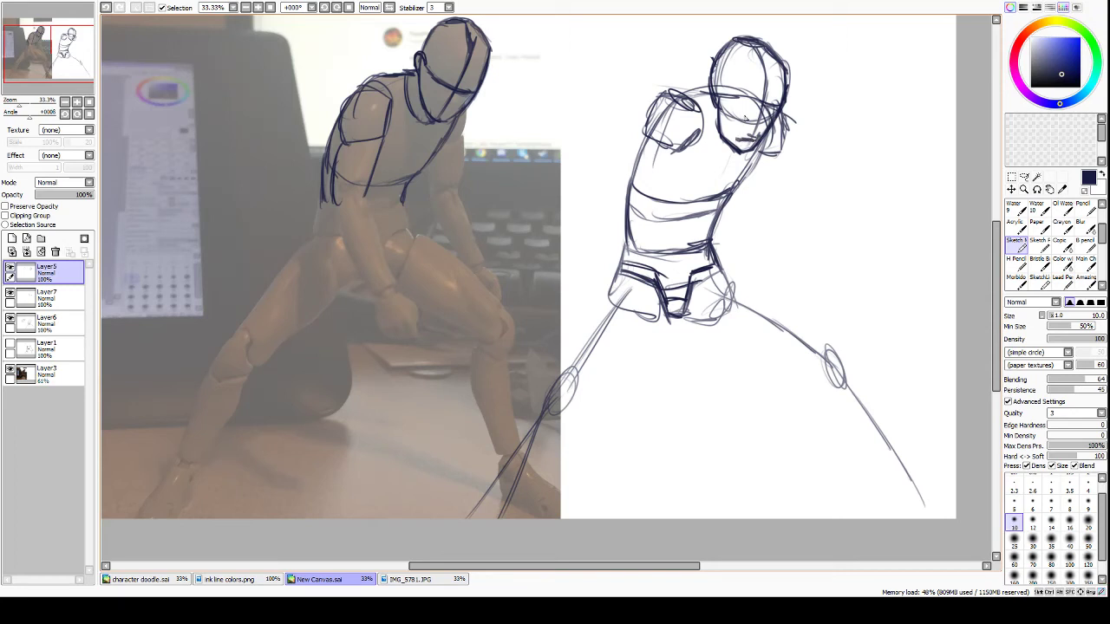
Erase the facial guide lines inside the head, redraw the curved brow line and reinforce the skull outline.
key(e)
mouse_move(732, 113)
mouse_down()
mouse_move(746, 135)
mouse_move(768, 111)
mouse_up()
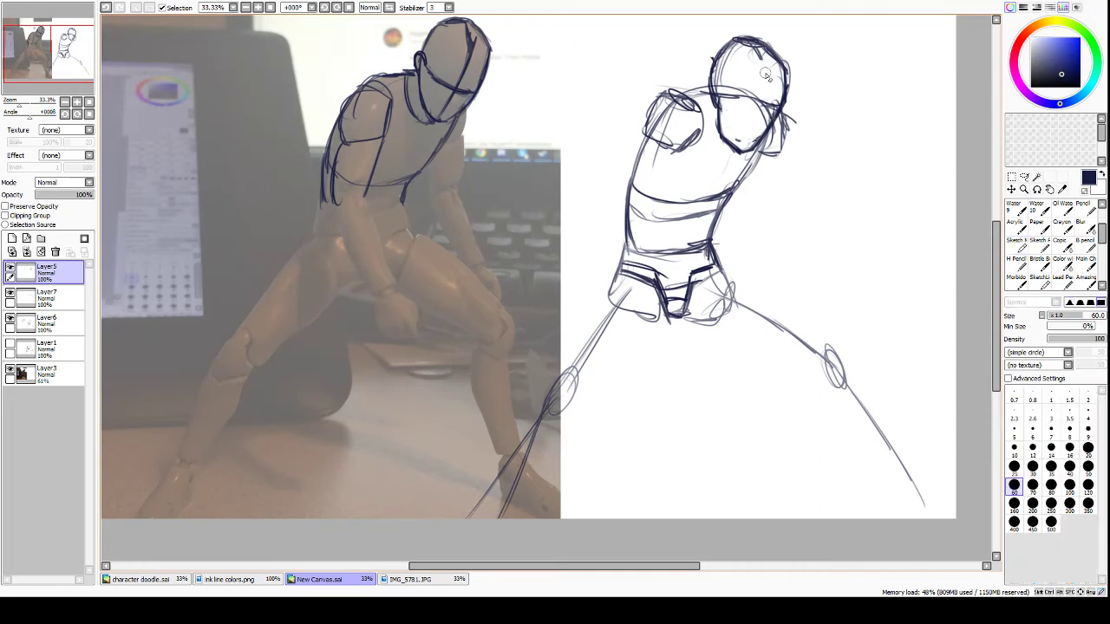
key(e)
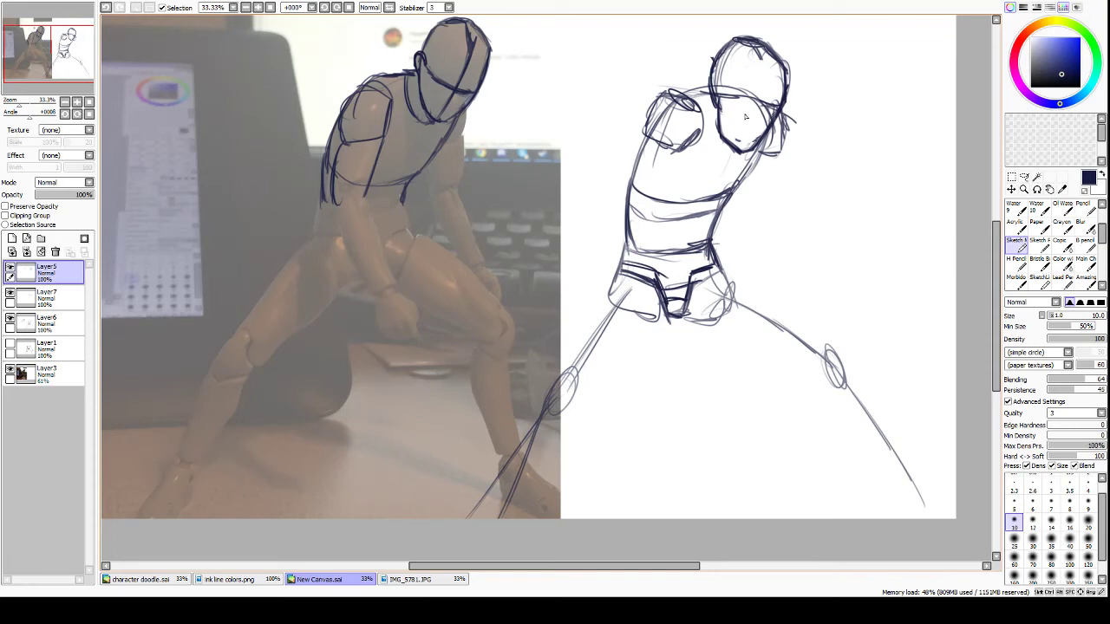
drag(725, 106, 769, 117)
mouse_move(720, 100)
mouse_down()
mouse_move(729, 50)
mouse_move(747, 50)
mouse_move(737, 42)
mouse_move(785, 68)
mouse_up()
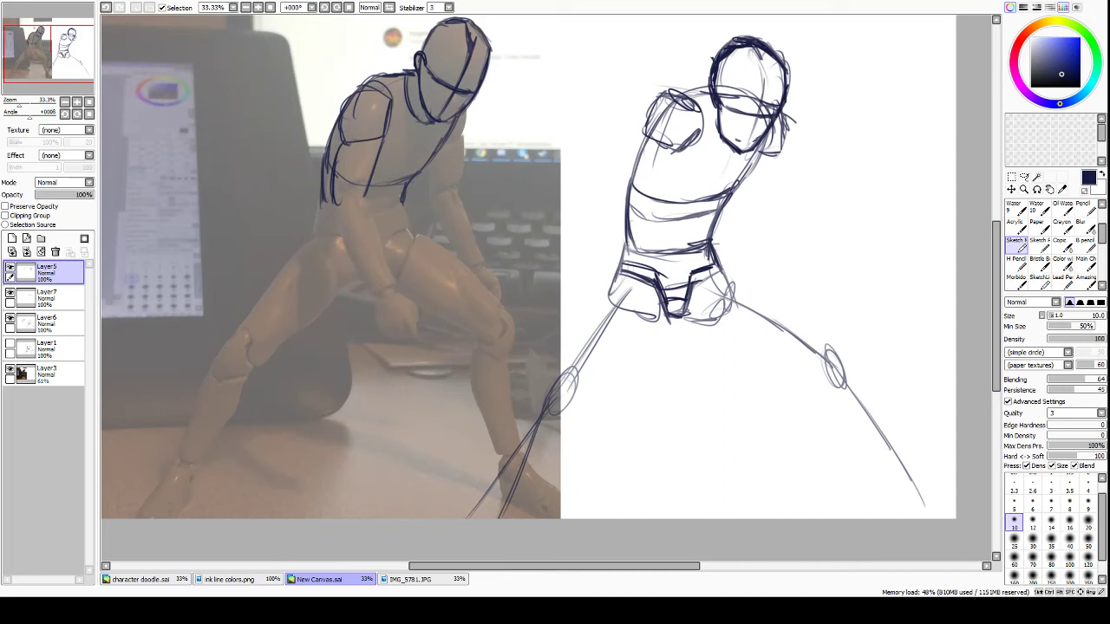
Erase the upper-left skull outline and redraw it as a slightly lower, rounder curve across the top of the head.
key(e)
mouse_move(716, 83)
mouse_down()
mouse_move(709, 54)
mouse_move(720, 36)
mouse_move(730, 57)
mouse_move(742, 38)
mouse_move(768, 37)
mouse_up()
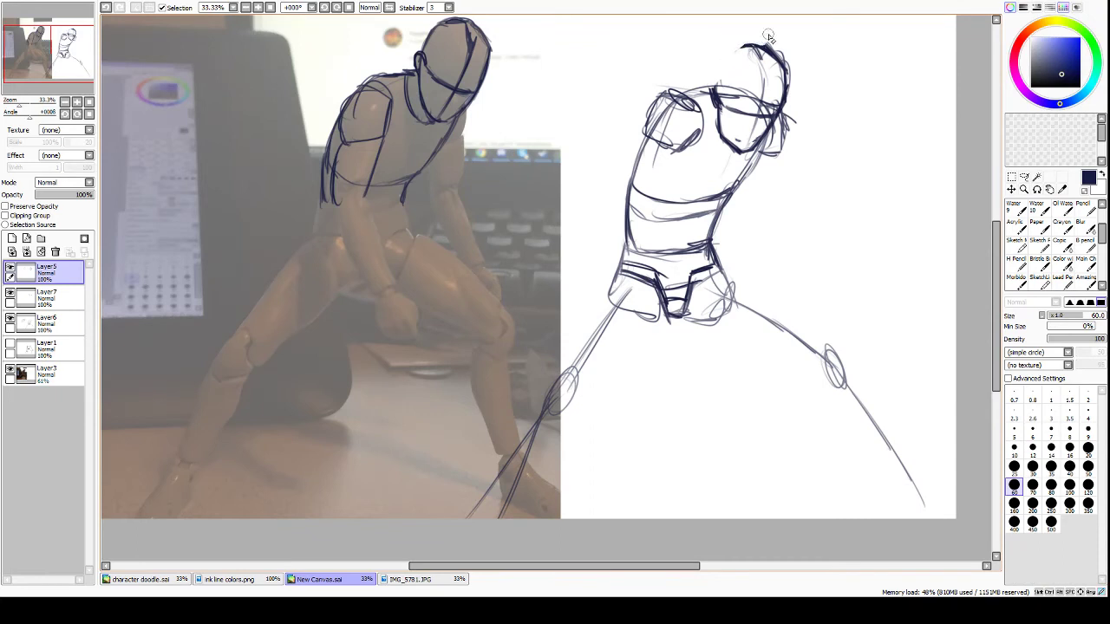
key(b)
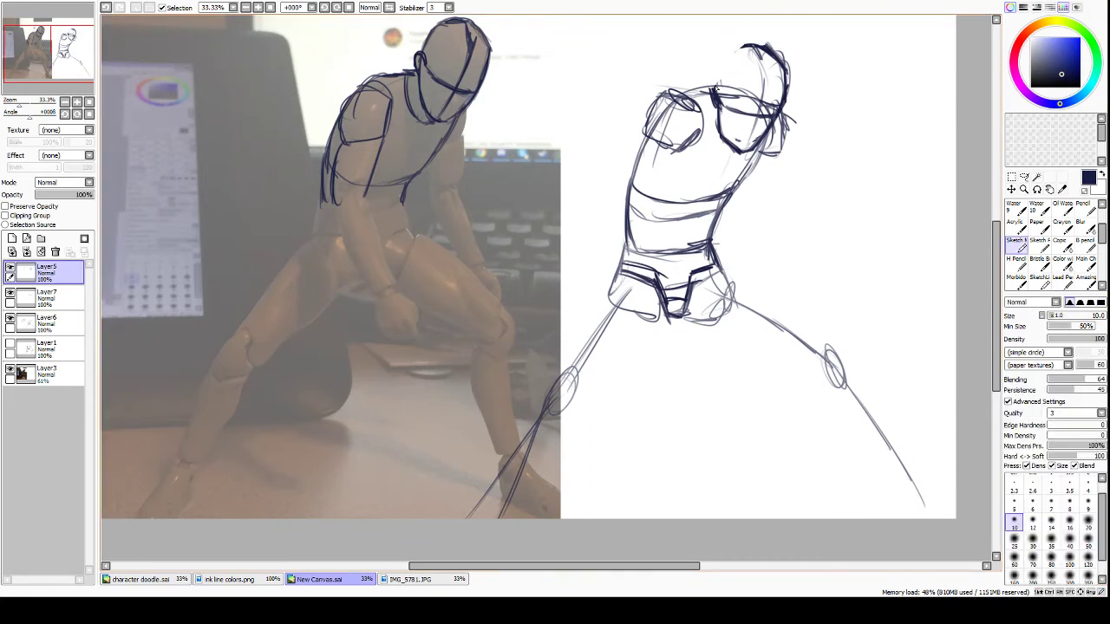
mouse_move(711, 95)
mouse_down()
mouse_move(737, 49)
mouse_move(723, 54)
mouse_move(741, 45)
mouse_move(716, 66)
mouse_move(745, 41)
mouse_up()
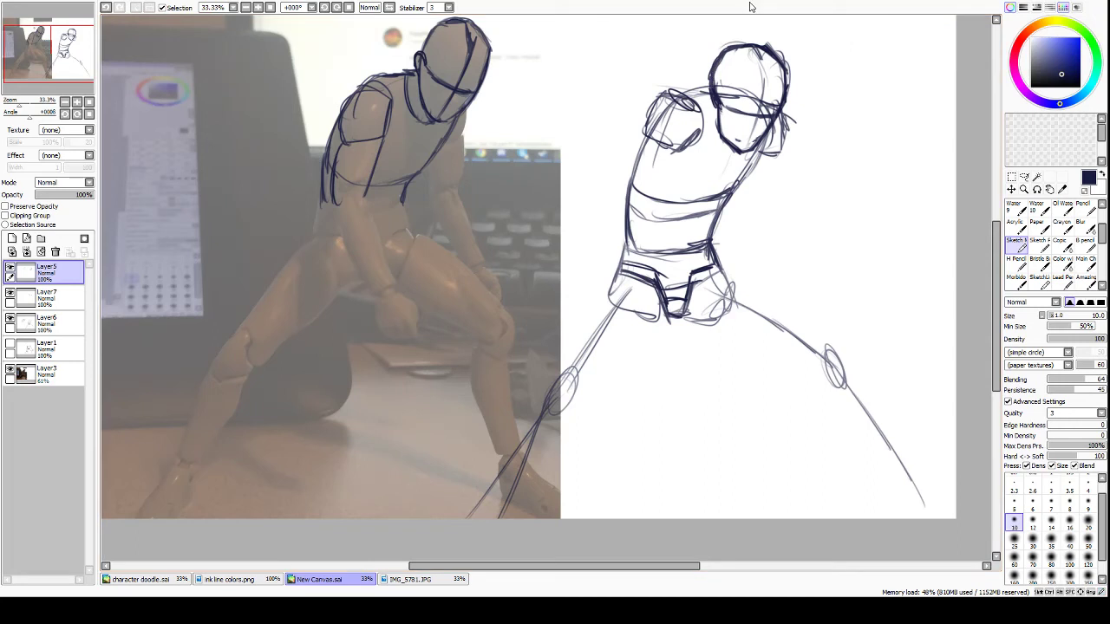
drag(730, 49, 765, 42)
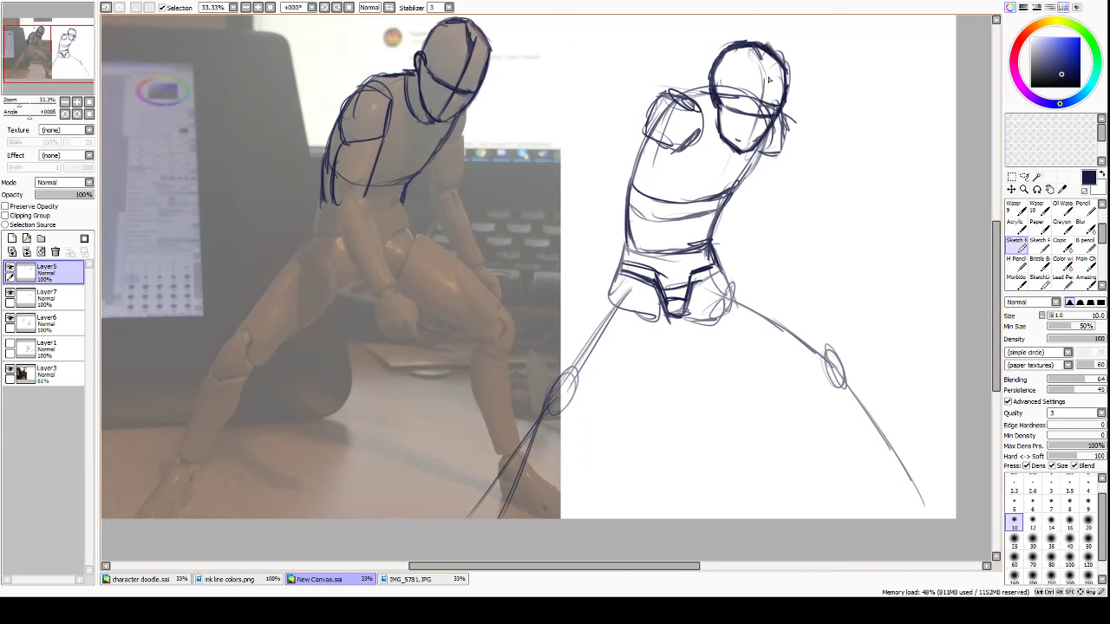
Erase the left side of the face and redraw its contour from the temple down to the chin.
key(e)
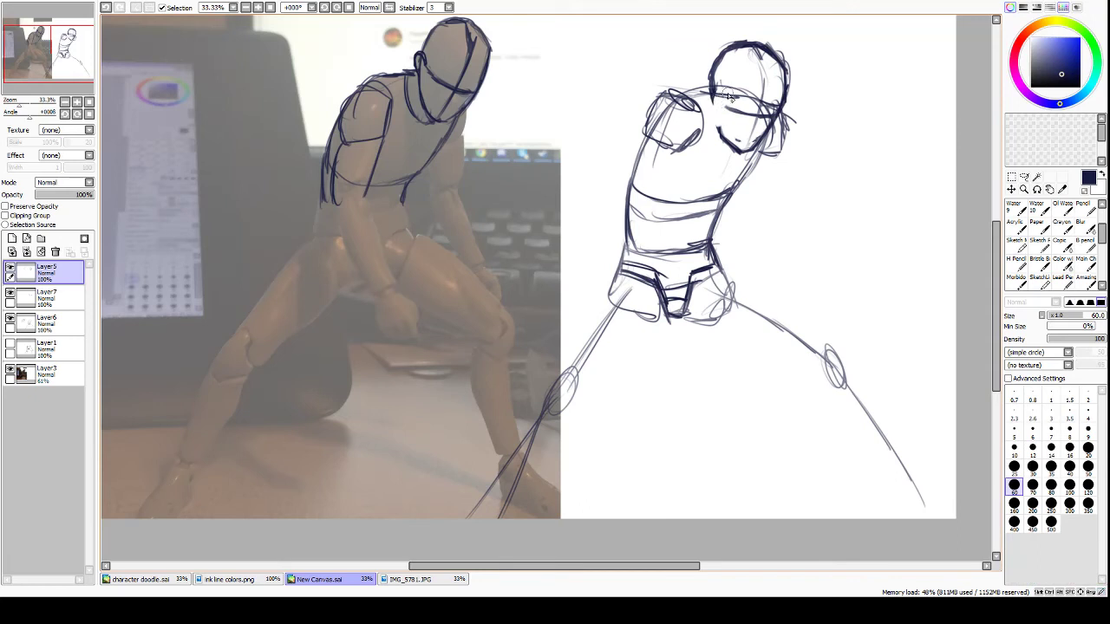
key(e)
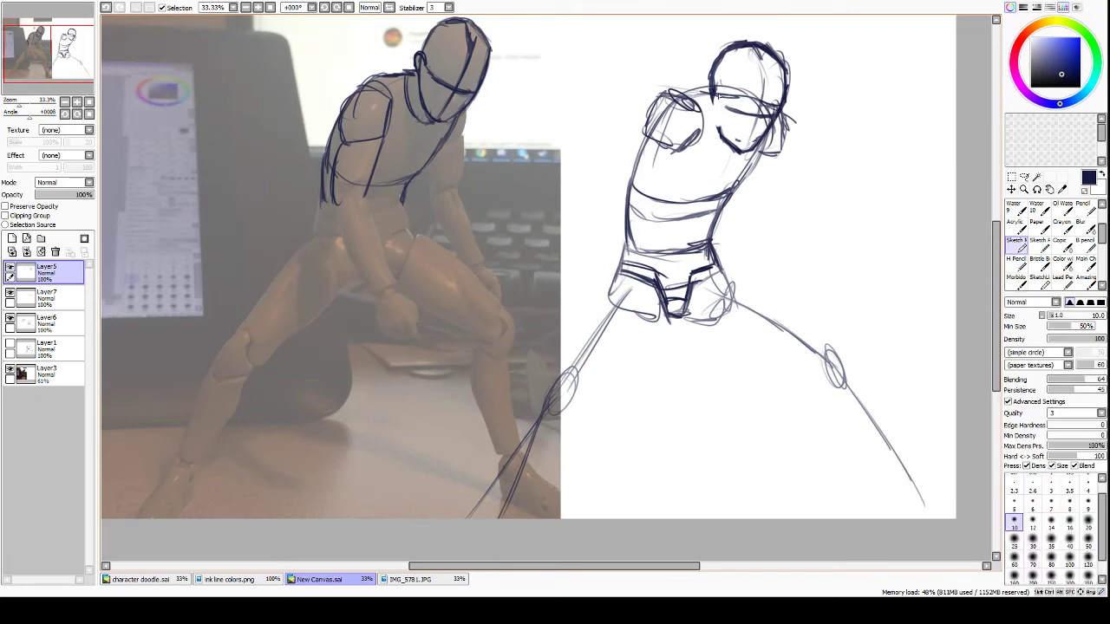
drag(713, 84, 722, 140)
drag(716, 112, 741, 151)
Clean up the left face and jaw contour with the eraser, and redraw it with a rounder temple joining the brow line.
key(e)
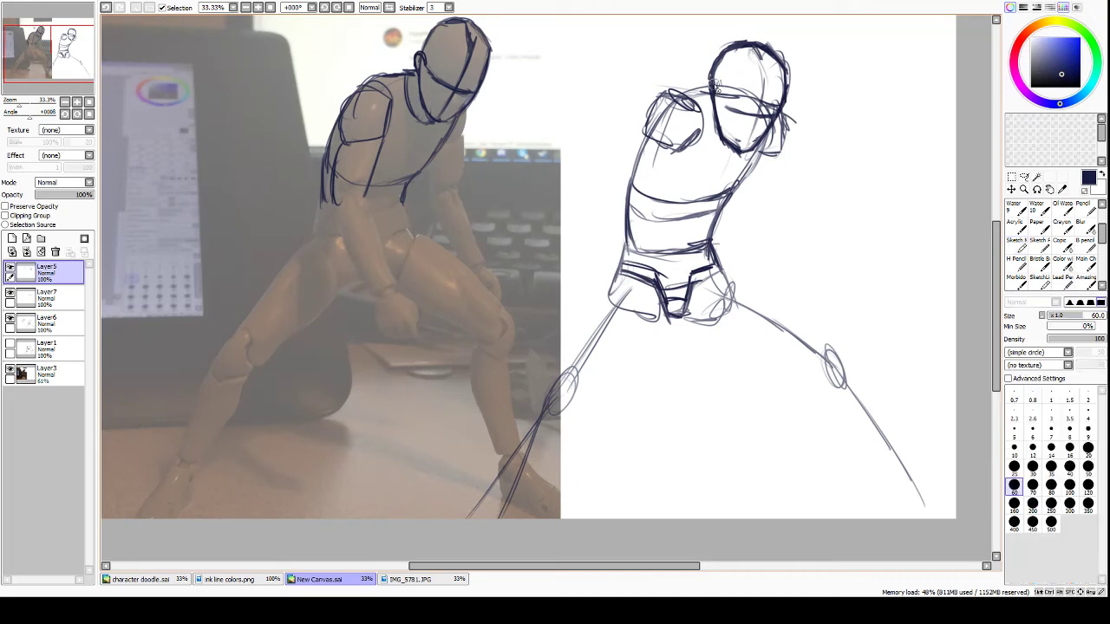
mouse_move(715, 84)
mouse_down()
mouse_move(714, 111)
mouse_move(724, 102)
mouse_up()
key(e)
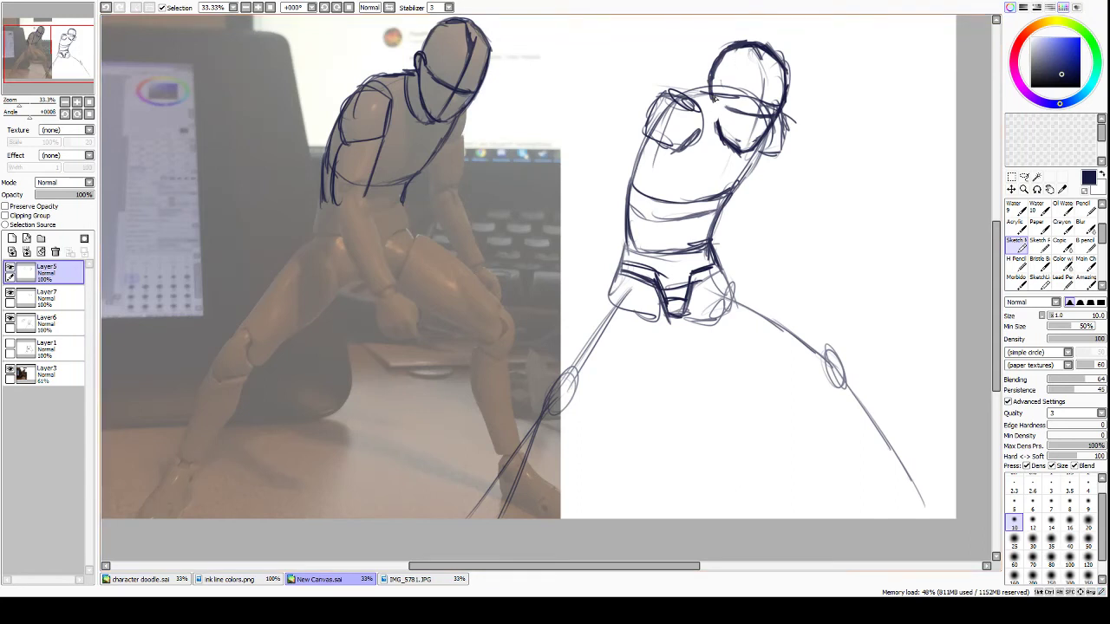
drag(715, 97, 727, 147)
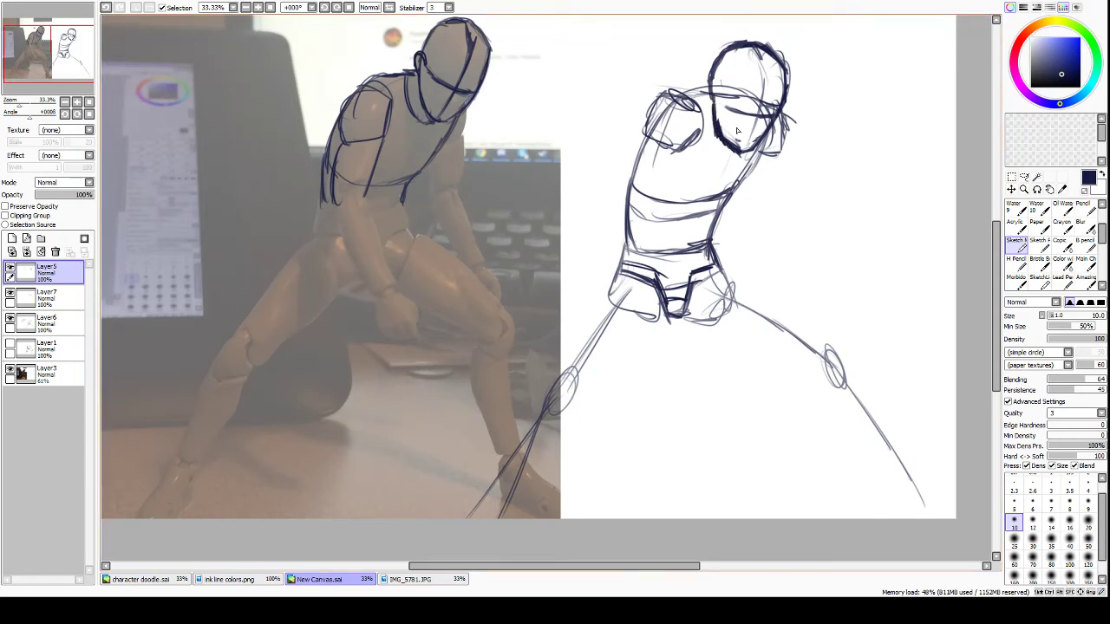
key(e)
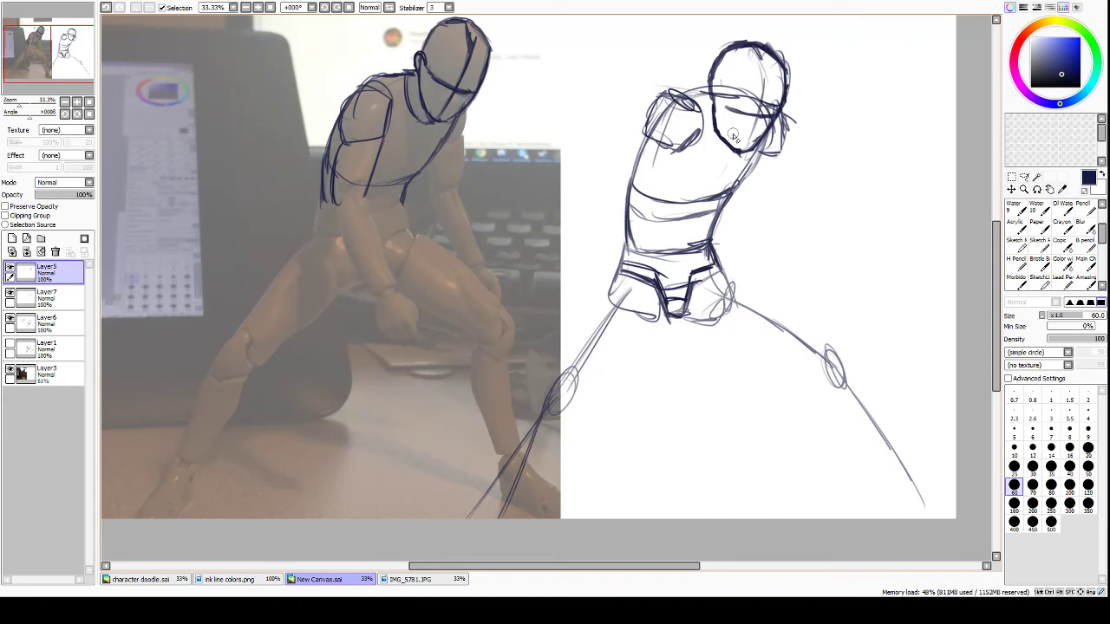
key(e)
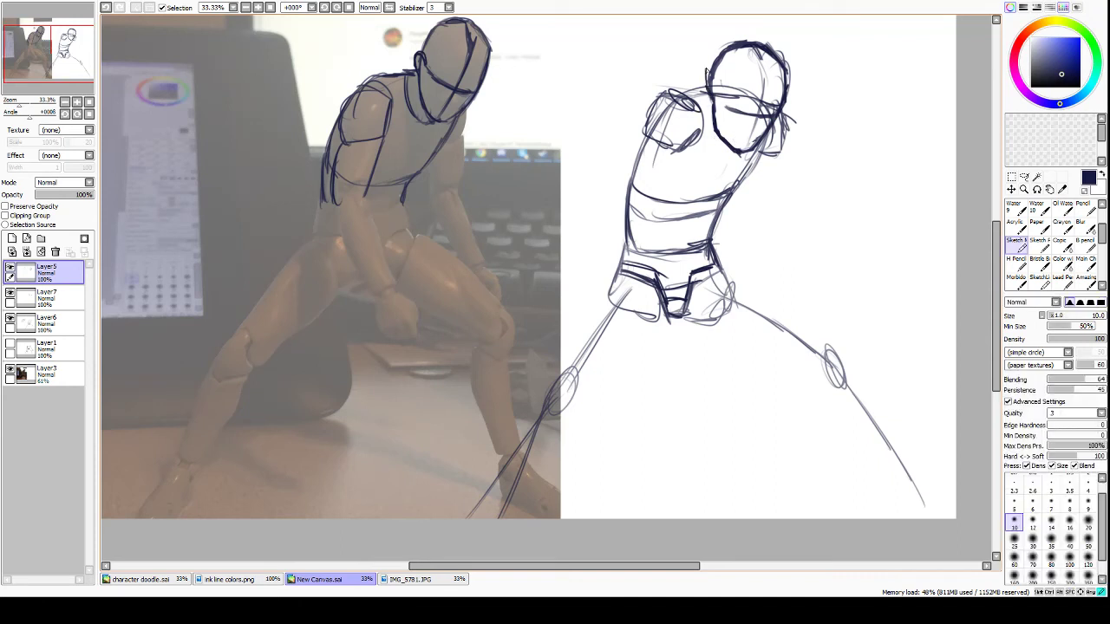
mouse_move(707, 84)
mouse_down()
mouse_move(712, 52)
mouse_move(709, 76)
mouse_move(731, 110)
mouse_up()
Toggle Layer5's visibility to compare the figure with and without the head.
click(10, 269)
click(10, 269)
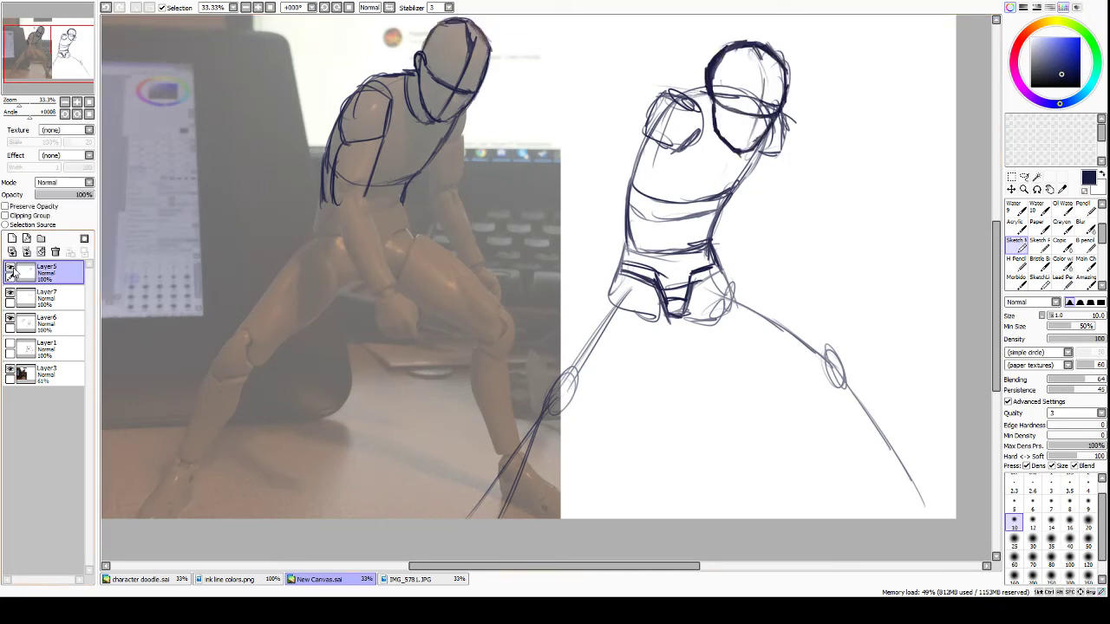
click(9, 269)
click(10, 269)
Lasso the head on Layer5, shift it slightly upward, deselect it and return to the sketch brush.
click(1024, 177)
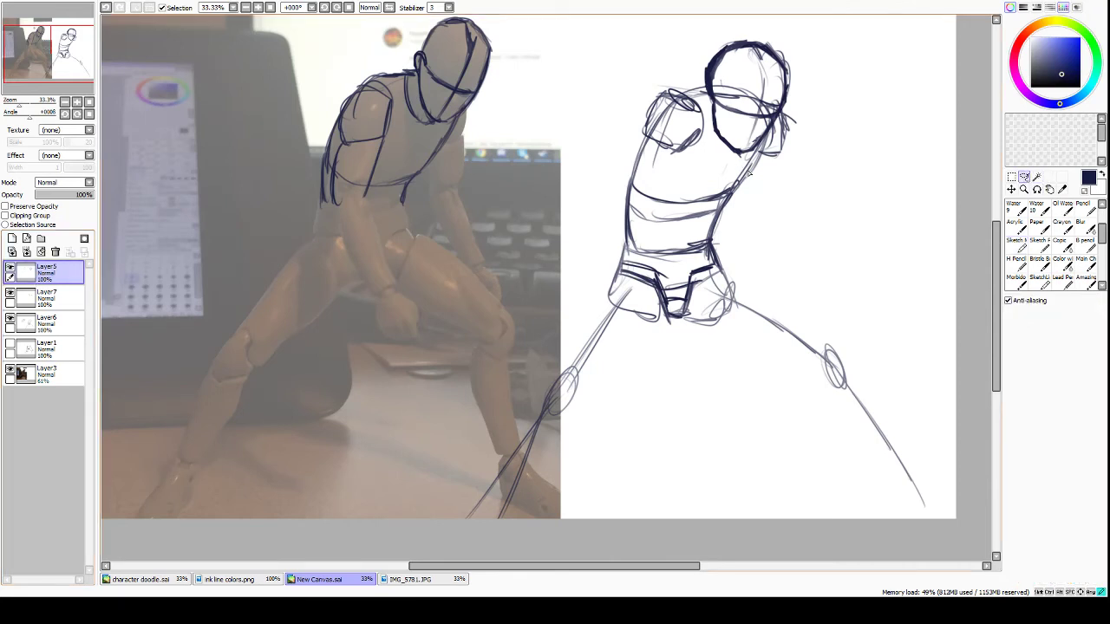
mouse_move(695, 71)
mouse_down()
mouse_move(815, 102)
mouse_move(704, 79)
mouse_up()
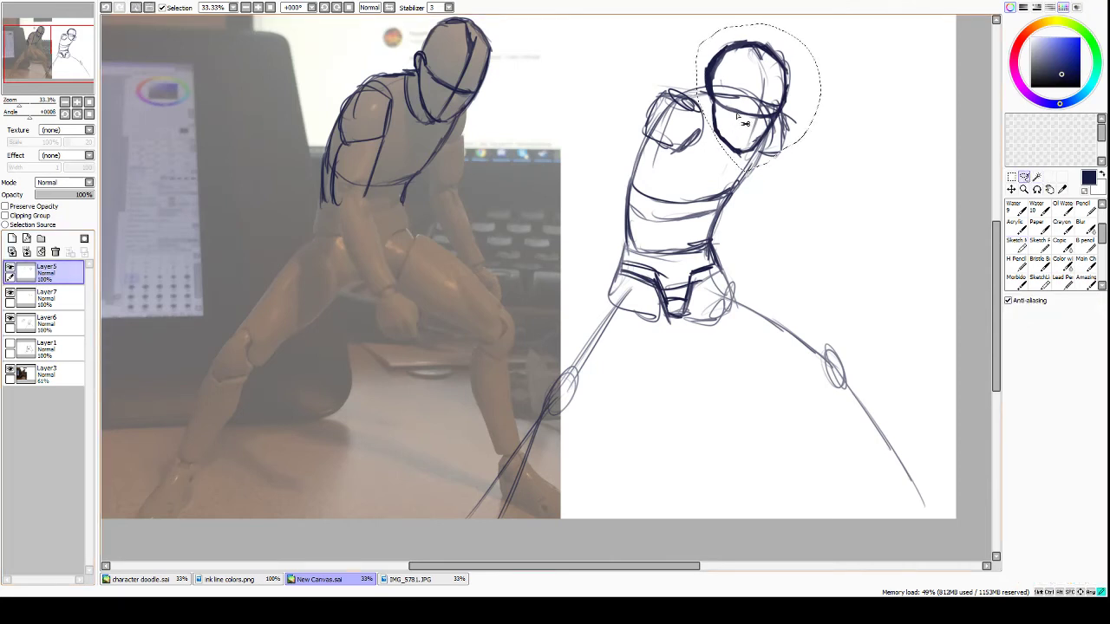
mouse_move(735, 130)
mouse_down()
mouse_move(746, 114)
mouse_move(742, 129)
mouse_move(720, 100)
mouse_up()
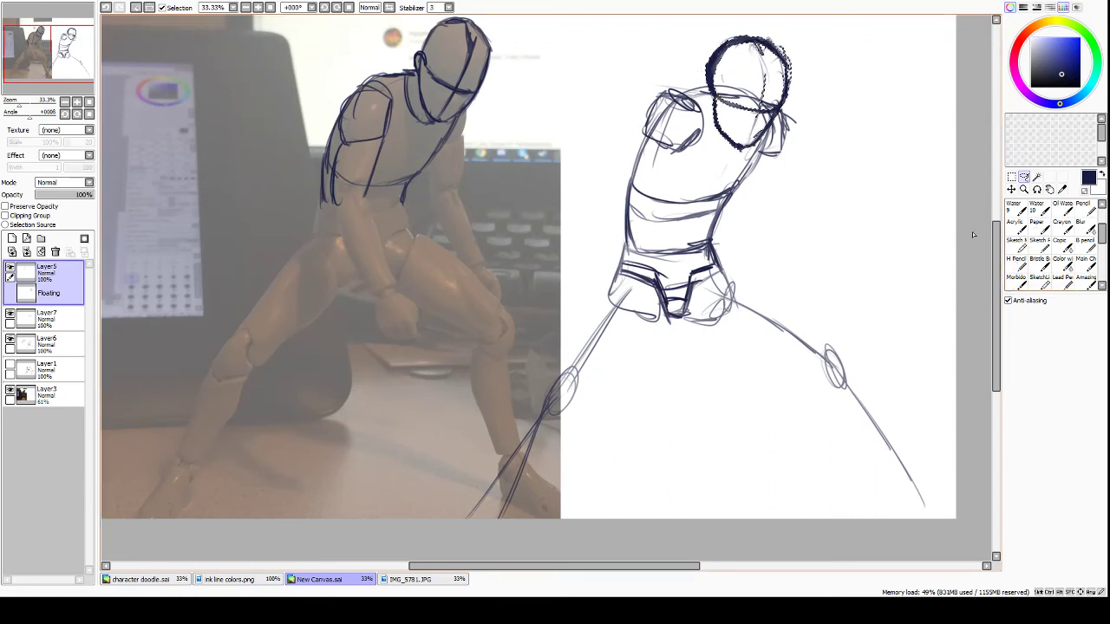
key(ctrl+d)
click(1015, 245)
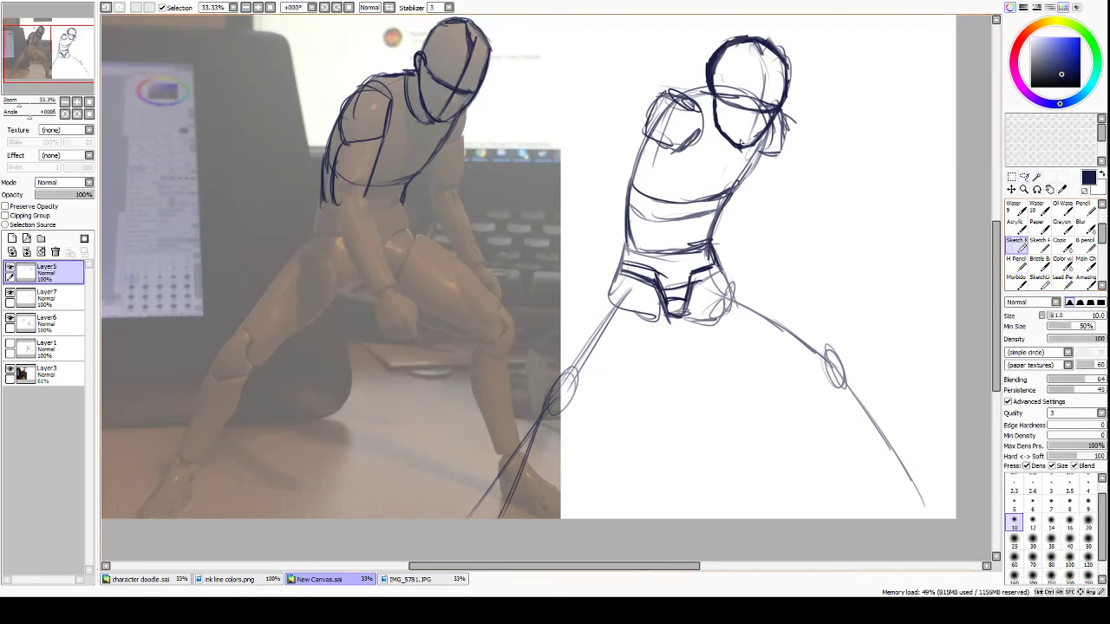
With Layer7 active, lasso the area around both shoulders and the upper chest for transforming.
click(33, 302)
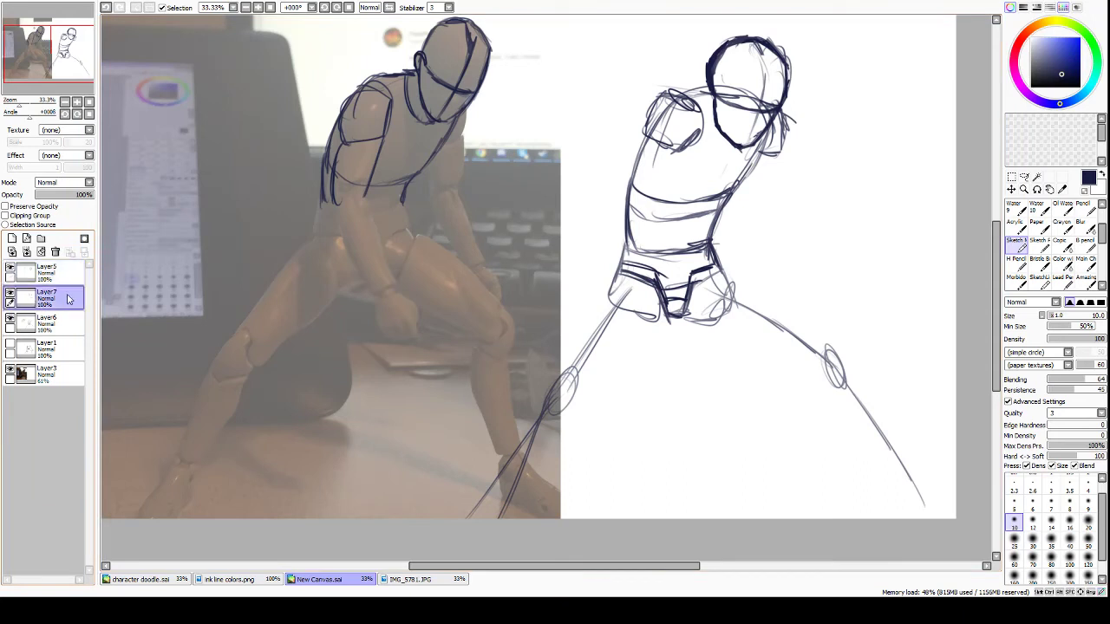
click(1024, 177)
mouse_move(847, 108)
mouse_down()
mouse_move(719, 58)
mouse_move(655, 92)
mouse_move(594, 166)
mouse_move(568, 282)
mouse_move(617, 184)
mouse_move(740, 188)
mouse_move(799, 174)
mouse_move(854, 103)
mouse_up()
click(1011, 177)
key(ctrl+t)
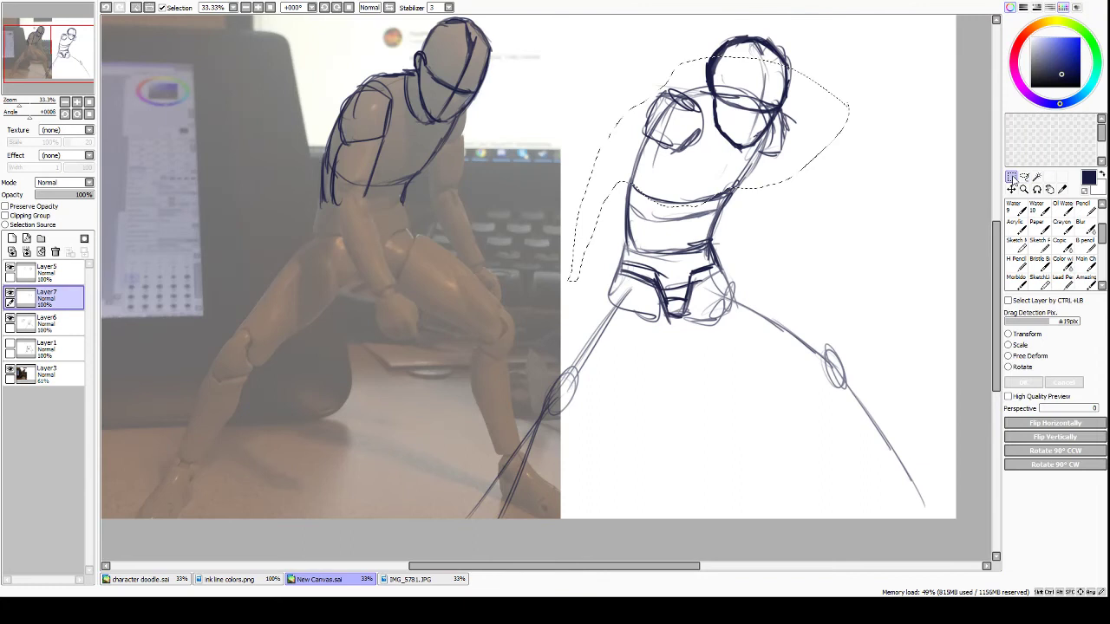
click(1009, 355)
drag(718, 87, 727, 98)
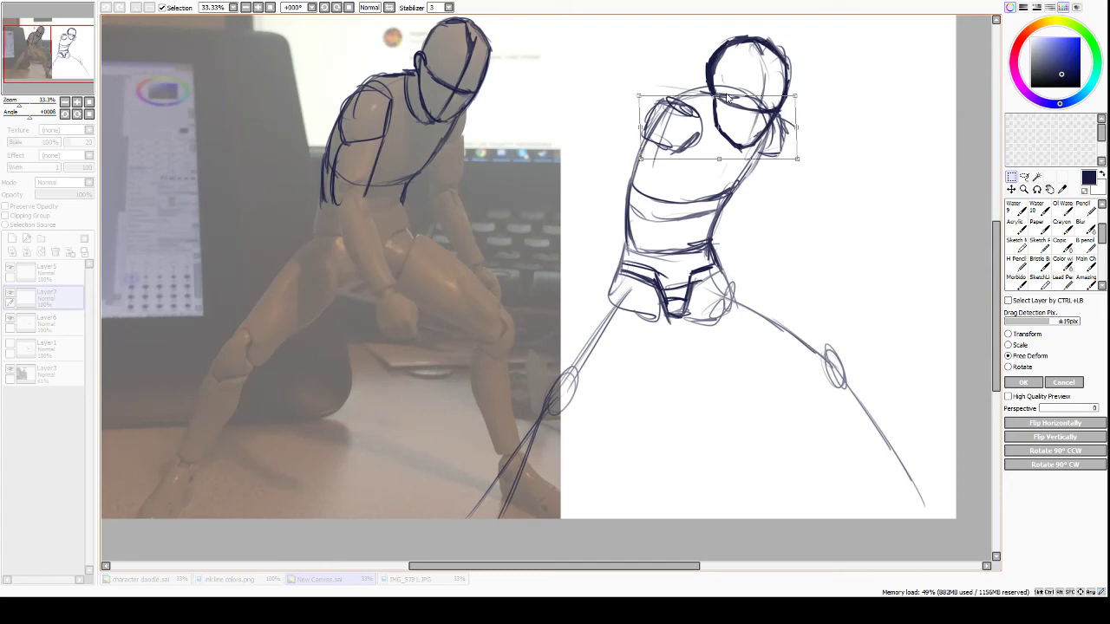
click(1056, 382)
Free-deform the lassoed upper chest on Layer6 so its shoulder line sits slightly lower, apply it and return to the sketch brush.
click(38, 324)
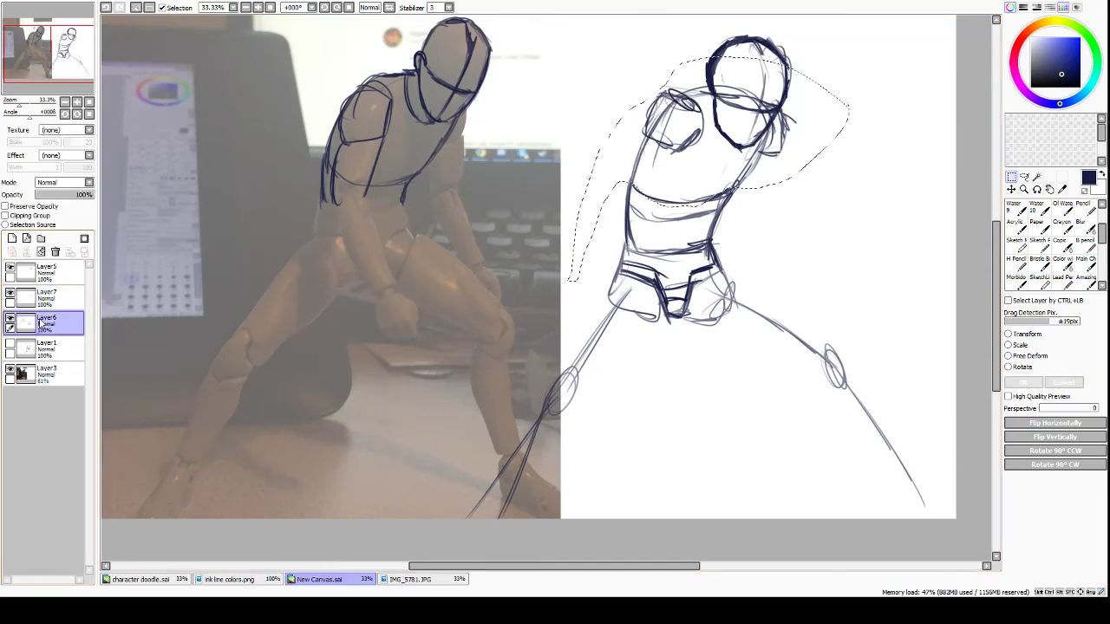
click(1007, 355)
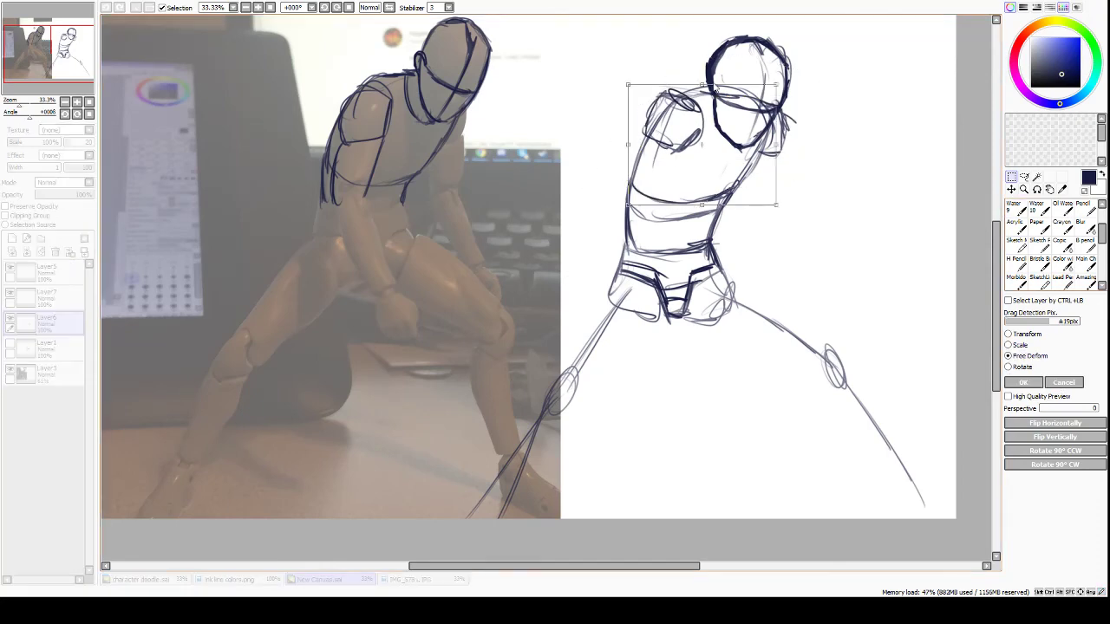
mouse_move(704, 85)
mouse_down()
mouse_move(700, 98)
mouse_move(711, 97)
mouse_up()
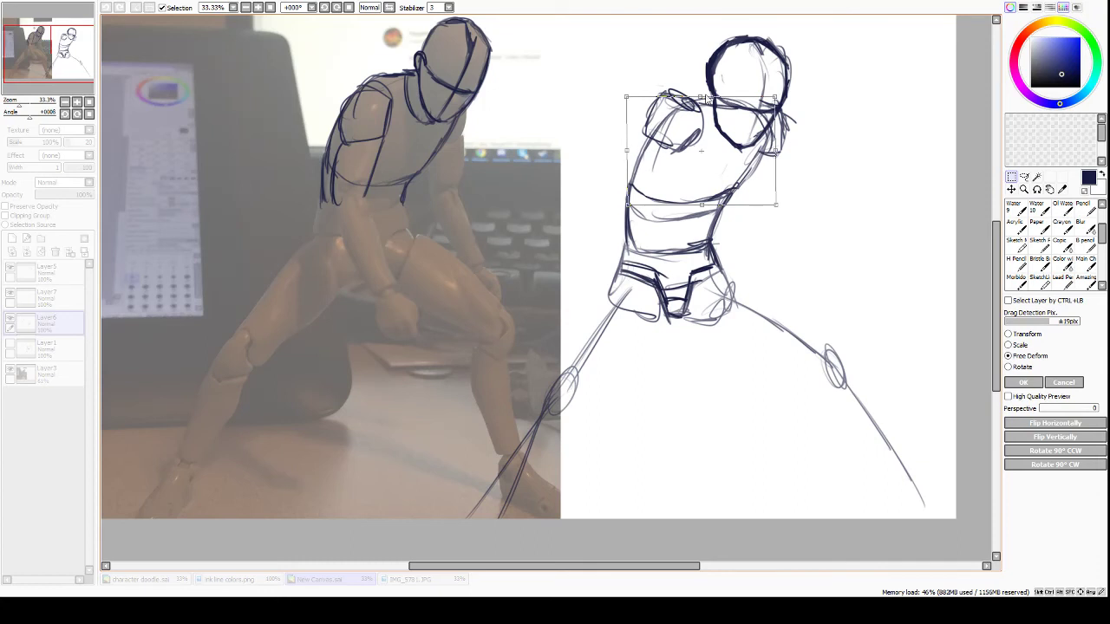
click(1023, 382)
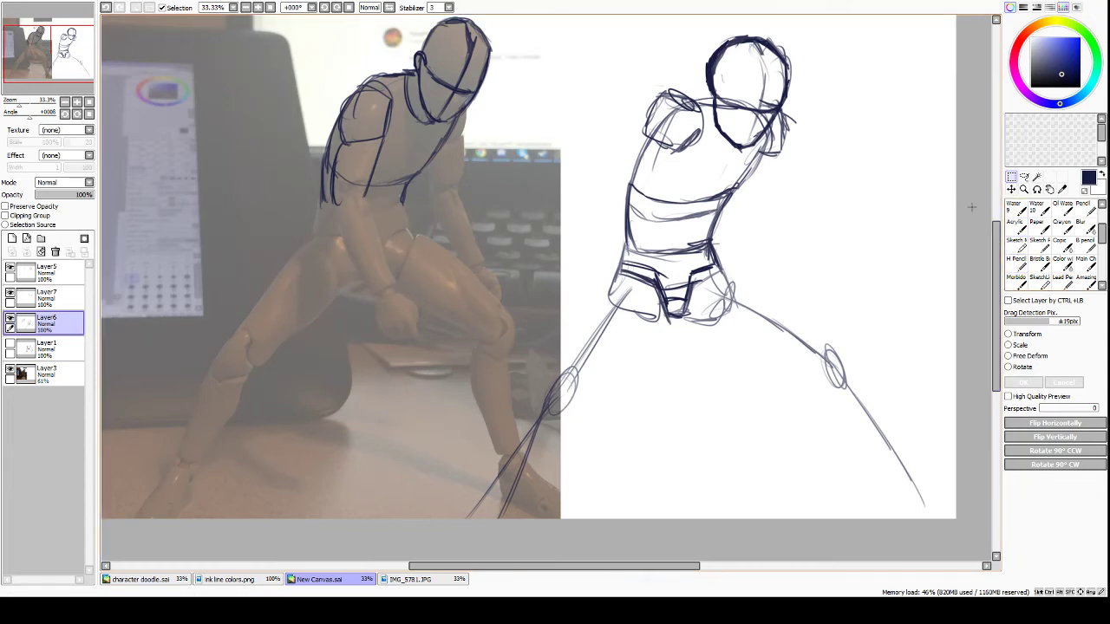
click(1014, 237)
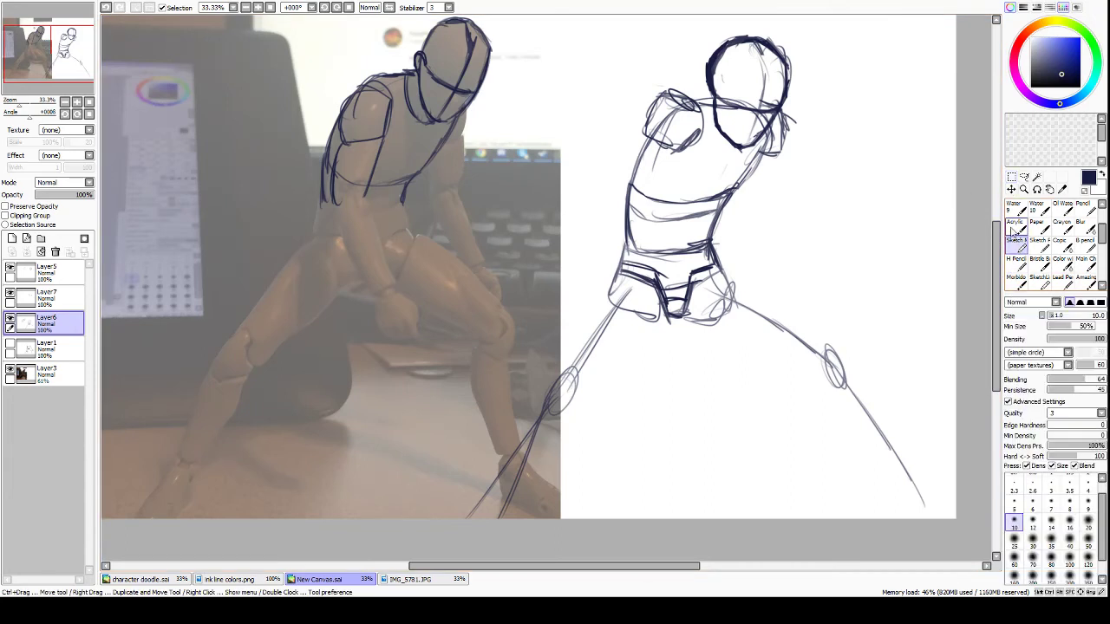
On Layer7, erase the left shoulder and redraw it slightly lower as a dark, rounded box.
click(48, 298)
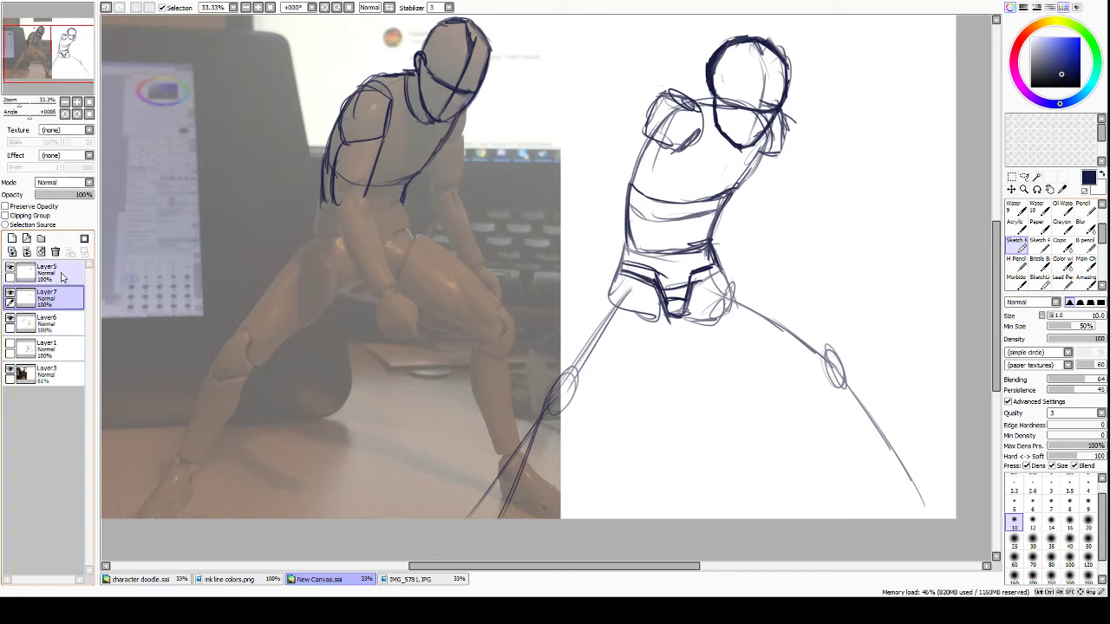
key(e)
mouse_move(640, 93)
mouse_down()
mouse_move(663, 130)
mouse_move(681, 111)
mouse_move(697, 130)
mouse_move(698, 92)
mouse_move(647, 127)
mouse_move(655, 115)
mouse_move(641, 137)
mouse_move(645, 155)
mouse_move(678, 172)
mouse_move(681, 111)
mouse_move(678, 154)
mouse_up()
key(b)
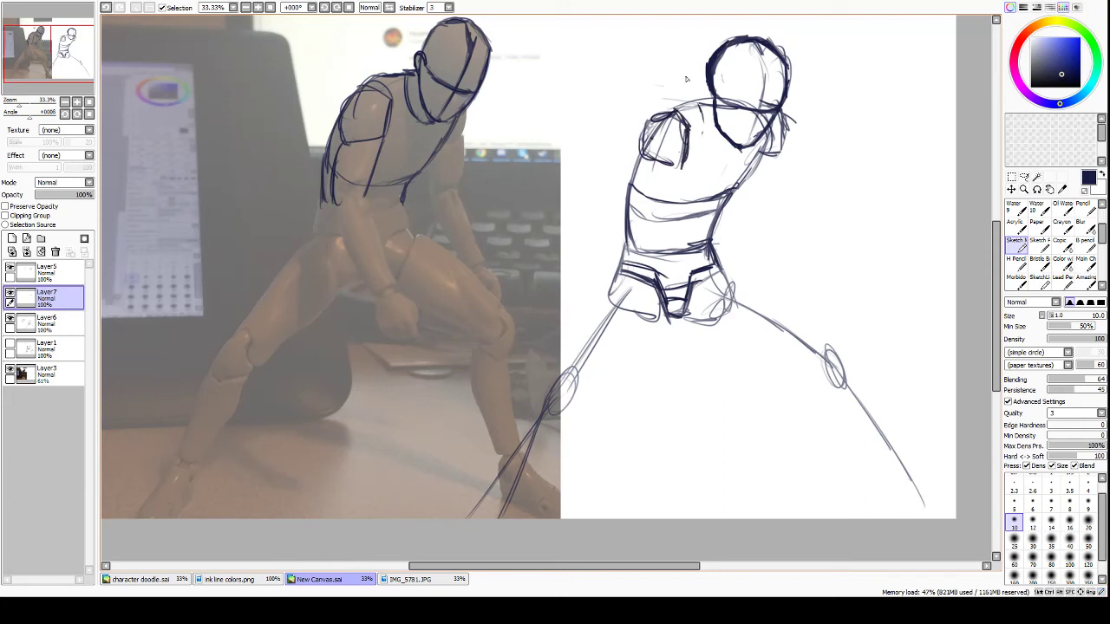
mouse_move(679, 123)
mouse_down()
mouse_move(663, 110)
mouse_move(650, 118)
mouse_move(643, 156)
mouse_move(659, 165)
mouse_move(683, 165)
mouse_move(673, 119)
mouse_move(646, 115)
mouse_up()
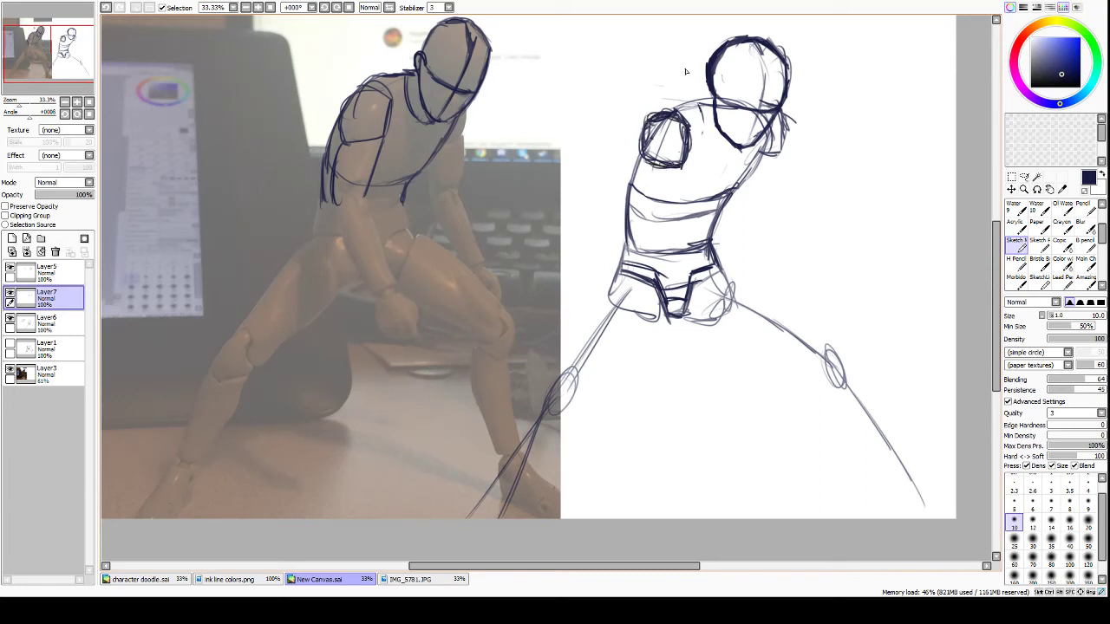
Erase the rough right shoulder and redraw it as a narrow, angular shape beside the chin, undoing the last stray stroke.
key(e)
mouse_move(784, 108)
mouse_down()
mouse_move(791, 156)
mouse_move(772, 138)
mouse_move(788, 160)
mouse_move(749, 175)
mouse_up()
key(e)
mouse_move(759, 154)
mouse_down()
mouse_move(767, 163)
mouse_move(775, 127)
mouse_move(747, 180)
mouse_move(763, 148)
mouse_move(759, 161)
mouse_up()
key(ctrl+z)
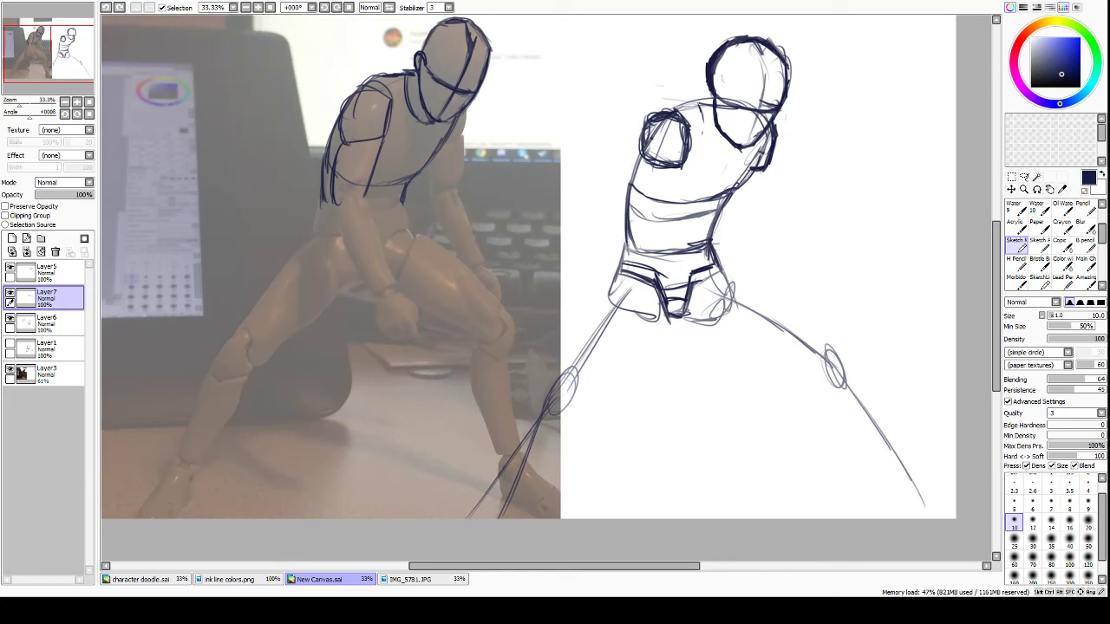
On Layer6, check the torso with Layer7 hidden, and darken the shoulder line, left torso side and lower ribcage curve.
click(30, 320)
click(10, 293)
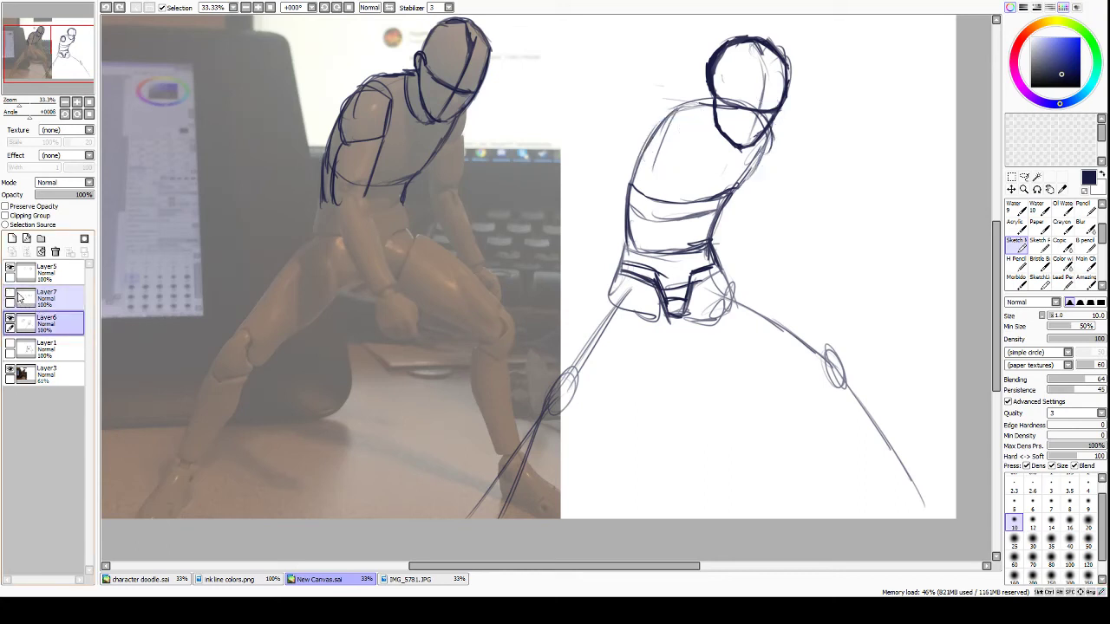
click(10, 293)
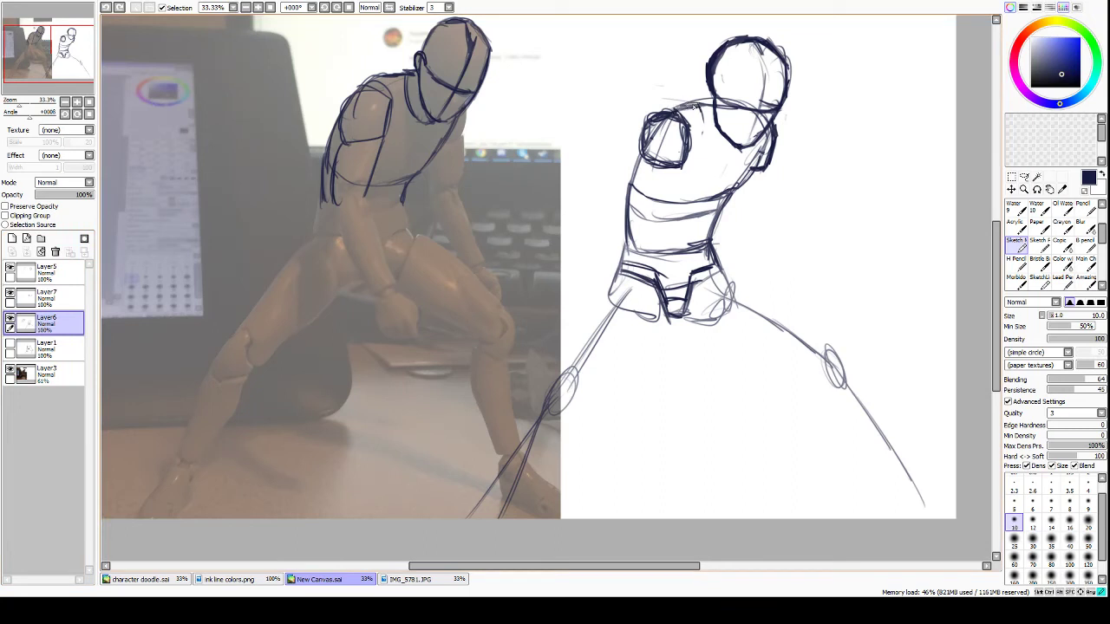
mouse_move(684, 107)
mouse_down()
mouse_move(713, 102)
mouse_move(666, 113)
mouse_up()
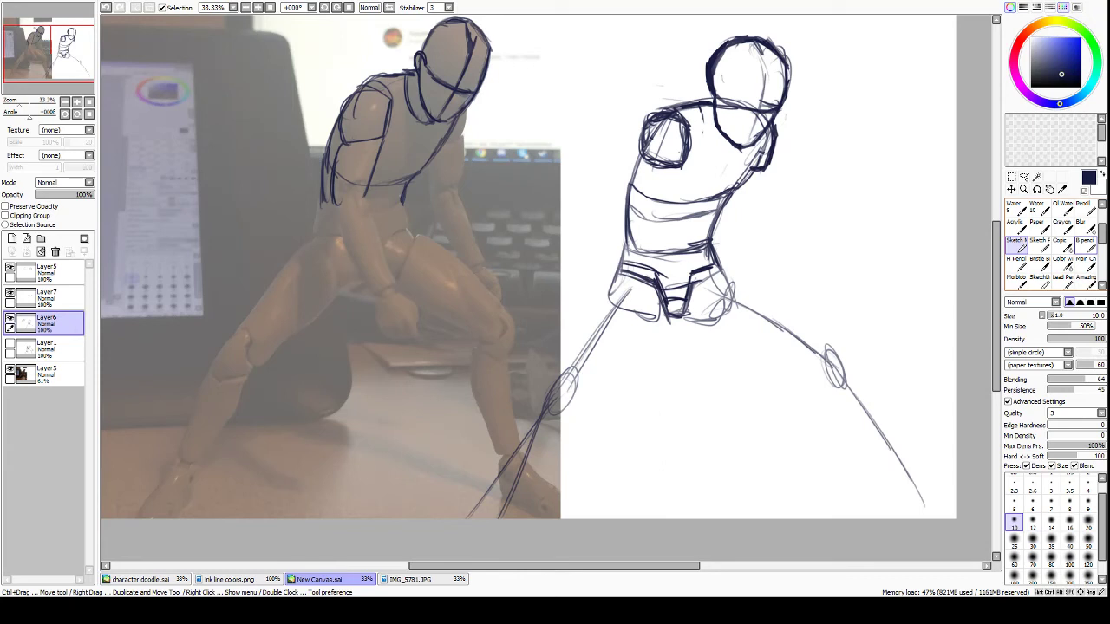
mouse_move(644, 147)
mouse_down()
mouse_move(624, 186)
mouse_move(624, 246)
mouse_up()
drag(627, 208, 624, 254)
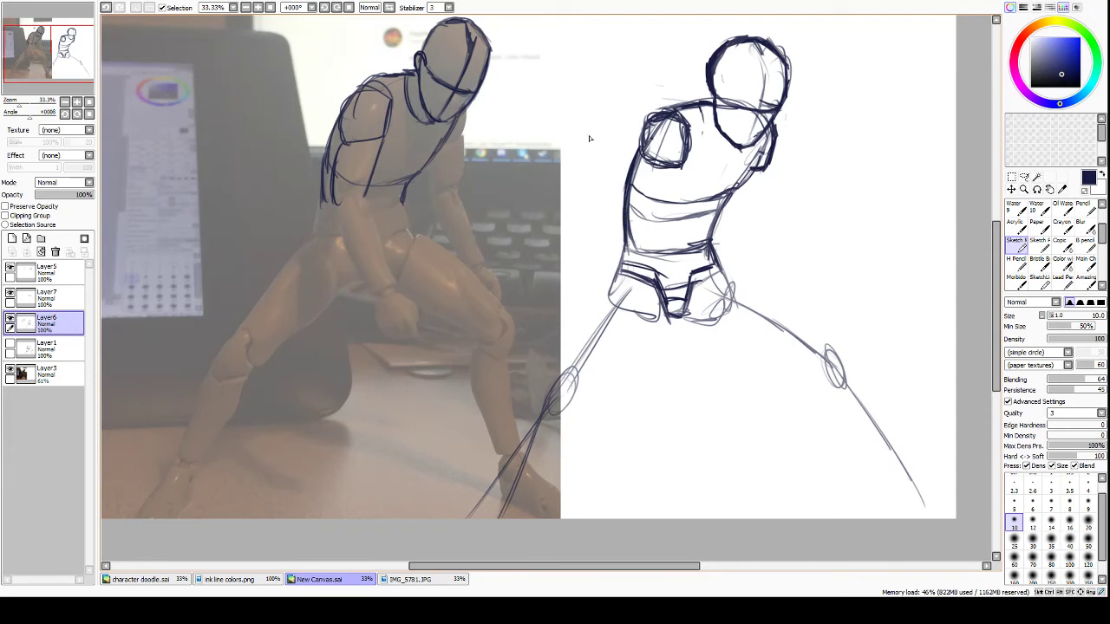
mouse_move(629, 189)
mouse_down()
mouse_move(654, 214)
mouse_move(647, 192)
mouse_move(683, 195)
mouse_move(648, 208)
mouse_move(682, 206)
mouse_move(650, 210)
mouse_move(703, 210)
mouse_move(665, 212)
mouse_move(731, 198)
mouse_move(766, 137)
mouse_move(756, 173)
mouse_move(771, 132)
mouse_up()
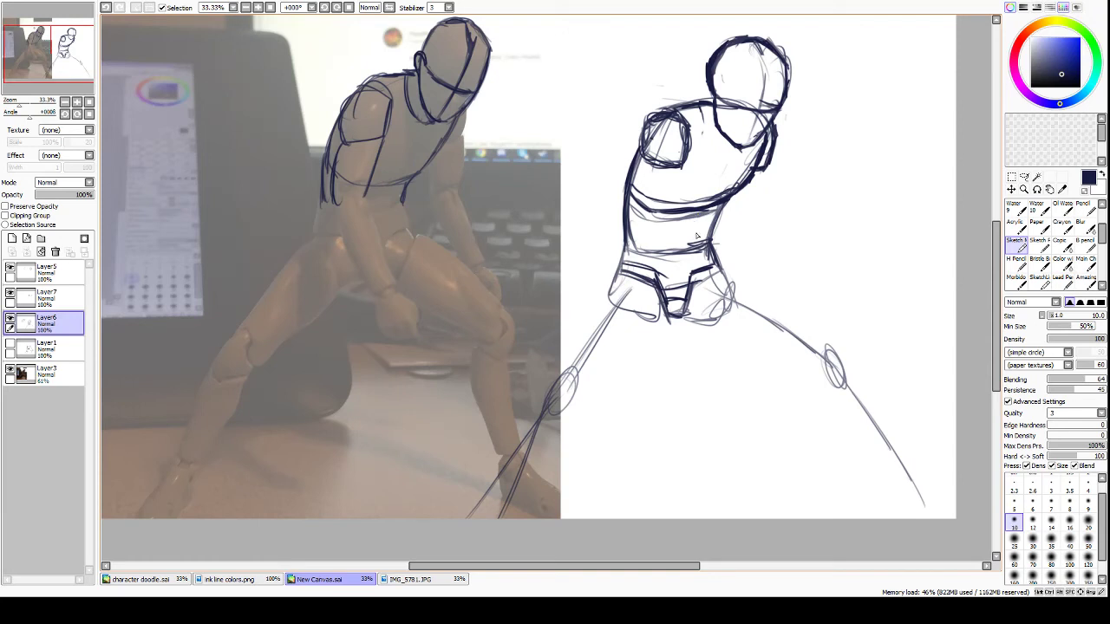
Add contour lines across the abdomen and chest plus a curved neckline under the chin, and make Layer7 active.
mouse_move(638, 201)
mouse_down()
mouse_move(687, 216)
mouse_move(682, 249)
mouse_up()
mouse_move(735, 165)
mouse_down()
mouse_move(726, 178)
mouse_move(702, 138)
mouse_up()
drag(752, 148, 742, 160)
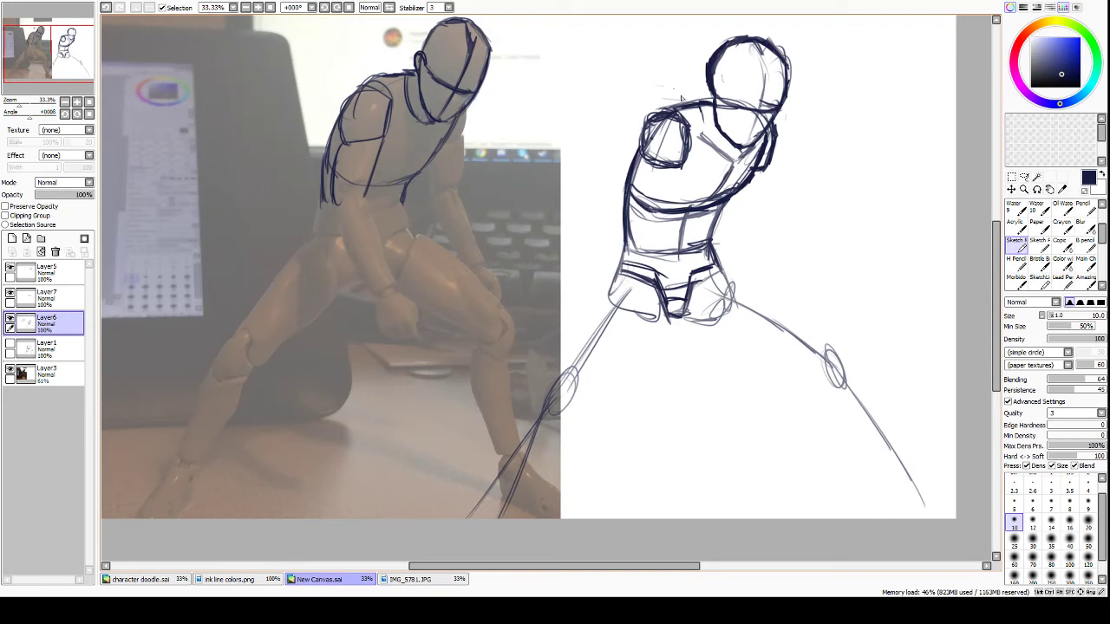
mouse_move(707, 104)
mouse_down()
mouse_move(702, 141)
mouse_move(758, 135)
mouse_up()
drag(741, 107, 758, 134)
click(47, 297)
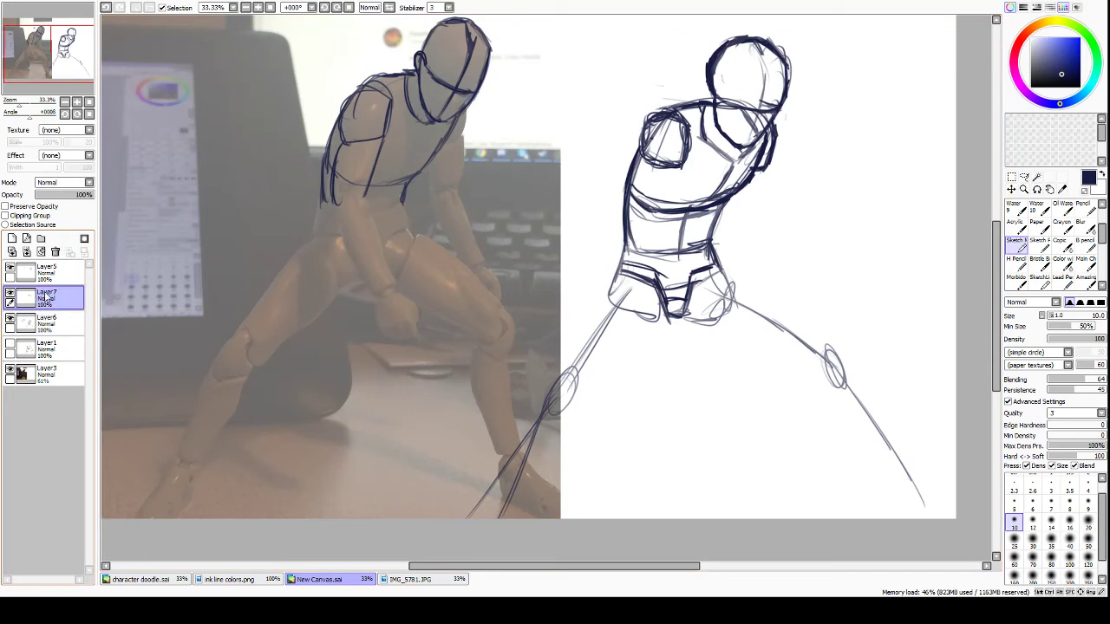
drag(654, 164, 641, 241)
drag(651, 162, 634, 189)
drag(642, 160, 635, 236)
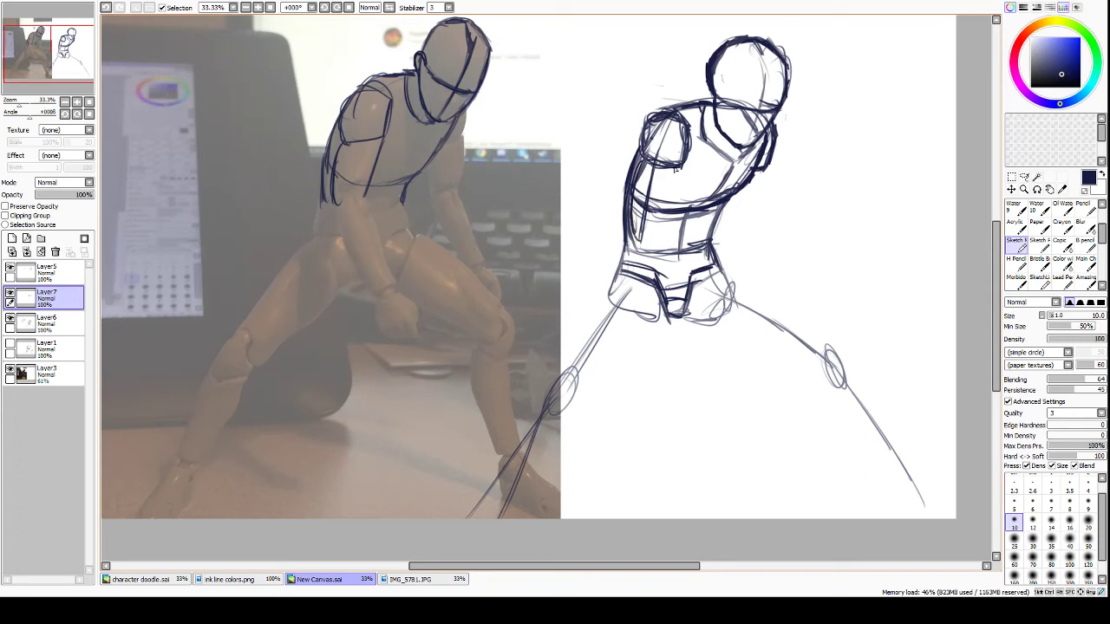
mouse_move(679, 169)
mouse_down()
mouse_move(659, 243)
mouse_move(661, 232)
mouse_move(628, 274)
mouse_move(631, 291)
mouse_up()
drag(627, 253, 661, 351)
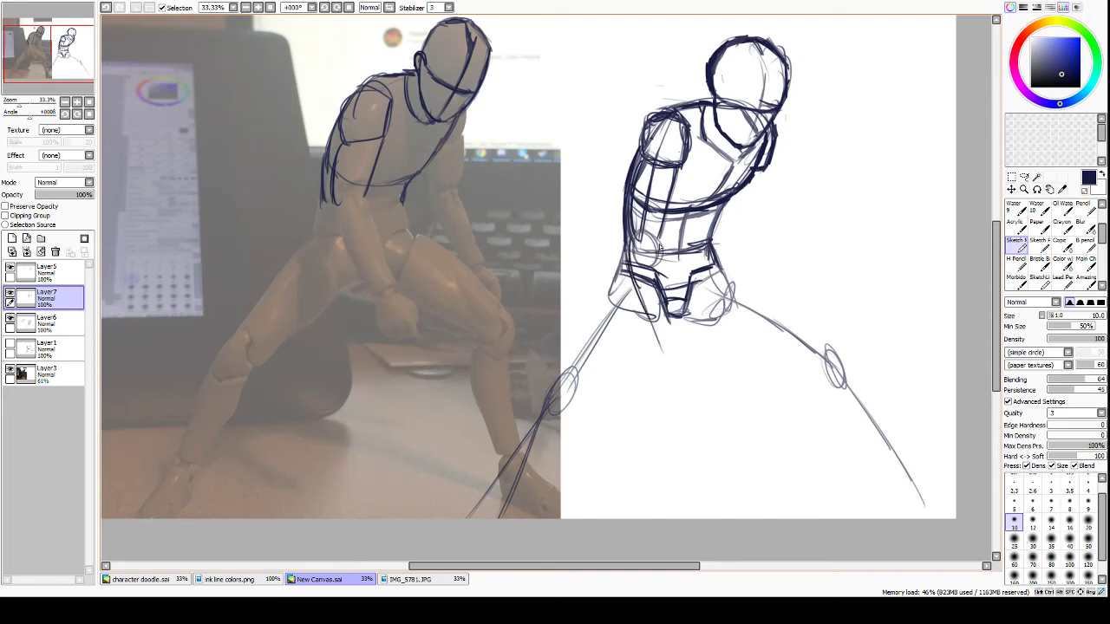
drag(661, 240, 690, 362)
key(e)
mouse_move(637, 173)
mouse_down()
mouse_move(626, 250)
mouse_move(637, 296)
mouse_move(643, 262)
mouse_move(687, 364)
mouse_move(646, 216)
mouse_move(663, 187)
mouse_move(659, 286)
mouse_up()
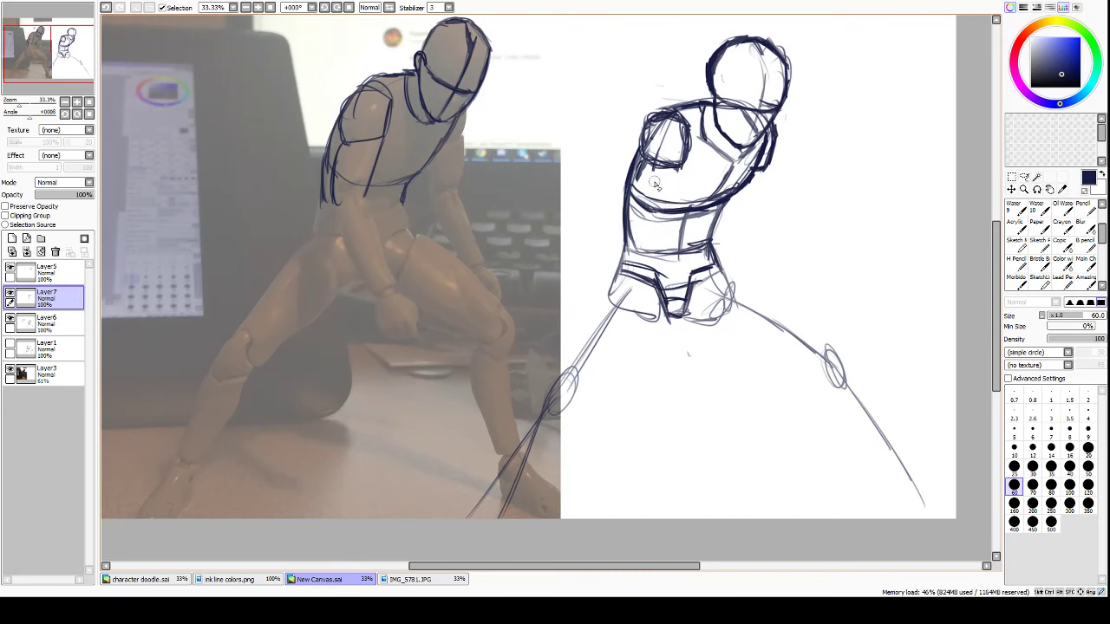
Sketch the left arm's guide lines from the shoulder through an oval elbow to a wrist below the hips, ending in a boxy hand.
key(e)
drag(654, 165, 643, 279)
mouse_move(640, 239)
mouse_down()
mouse_move(642, 277)
mouse_move(702, 367)
mouse_up()
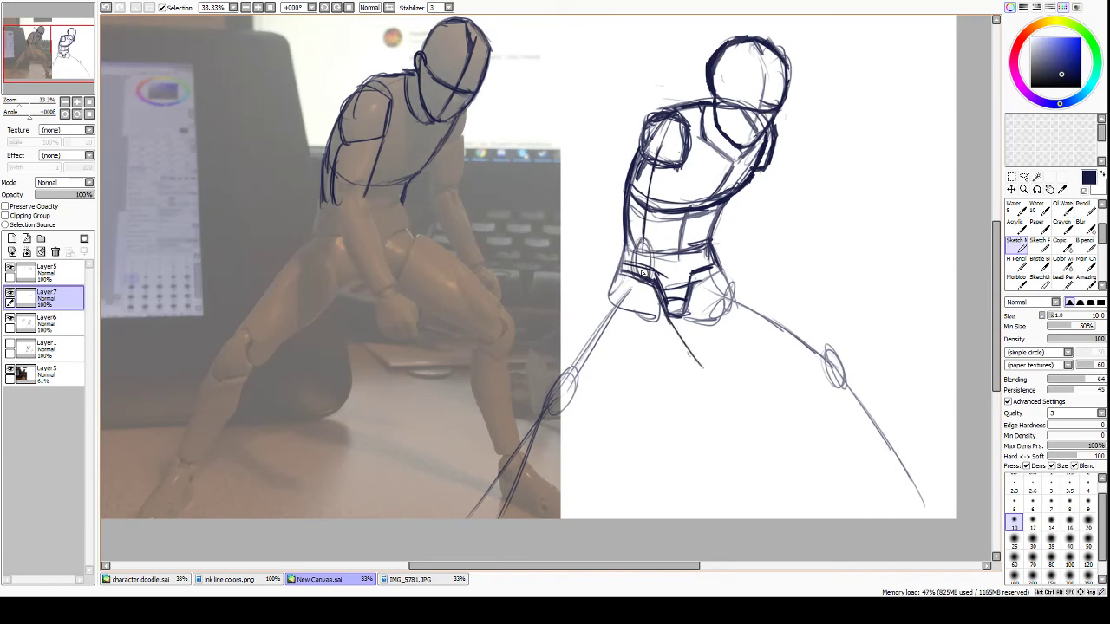
mouse_move(649, 284)
mouse_down()
mouse_move(712, 386)
mouse_move(680, 342)
mouse_move(703, 374)
mouse_move(730, 393)
mouse_move(709, 369)
mouse_move(698, 381)
mouse_move(702, 357)
mouse_move(710, 371)
mouse_move(685, 373)
mouse_move(676, 388)
mouse_move(682, 370)
mouse_move(710, 373)
mouse_up()
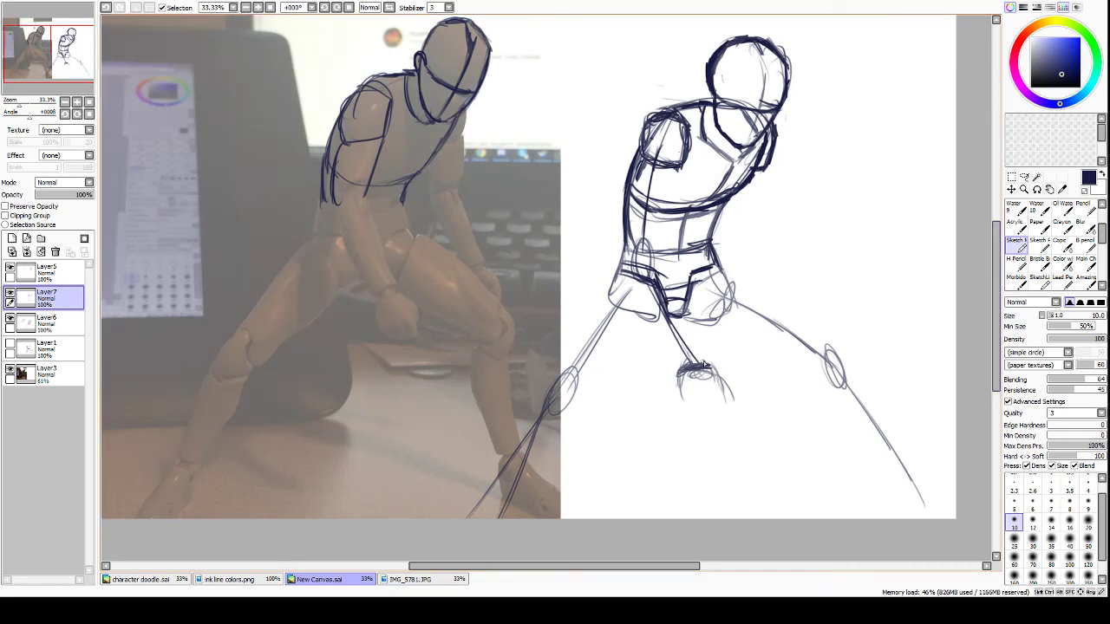
mouse_move(682, 371)
mouse_down()
mouse_move(701, 411)
mouse_move(678, 396)
mouse_move(721, 413)
mouse_move(711, 373)
mouse_move(726, 401)
mouse_up()
Outline both sides of the left upper arm from the shoulder down to the elbow with repeated dark strokes.
drag(678, 171, 659, 248)
drag(641, 158, 629, 251)
drag(668, 199, 659, 255)
drag(676, 175, 664, 239)
drag(683, 163, 668, 228)
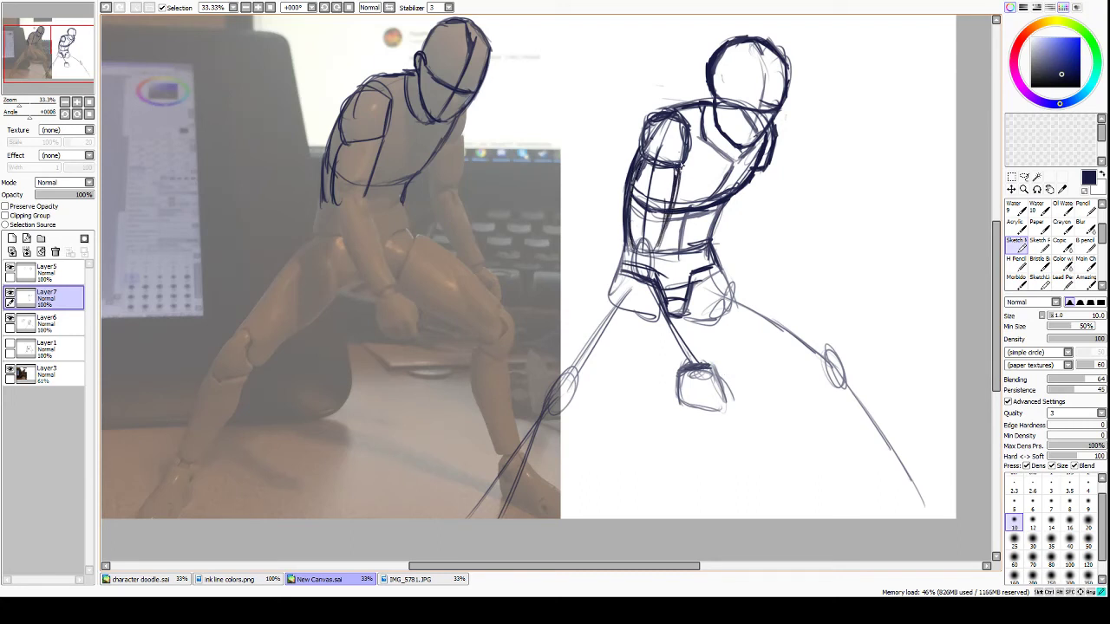
Shape the left elbow and outline the forearm across the hips, tapering it down to the wrist.
mouse_move(676, 186)
mouse_down()
mouse_move(657, 253)
mouse_move(624, 267)
mouse_move(650, 255)
mouse_move(665, 281)
mouse_up()
mouse_move(652, 234)
mouse_down()
mouse_move(667, 278)
mouse_move(625, 250)
mouse_move(659, 322)
mouse_up()
drag(628, 283, 672, 351)
drag(667, 263, 704, 352)
mouse_move(676, 293)
mouse_down()
mouse_move(707, 361)
mouse_move(674, 364)
mouse_move(690, 364)
mouse_up()
mouse_move(655, 327)
mouse_down()
mouse_move(685, 364)
mouse_move(697, 350)
mouse_up()
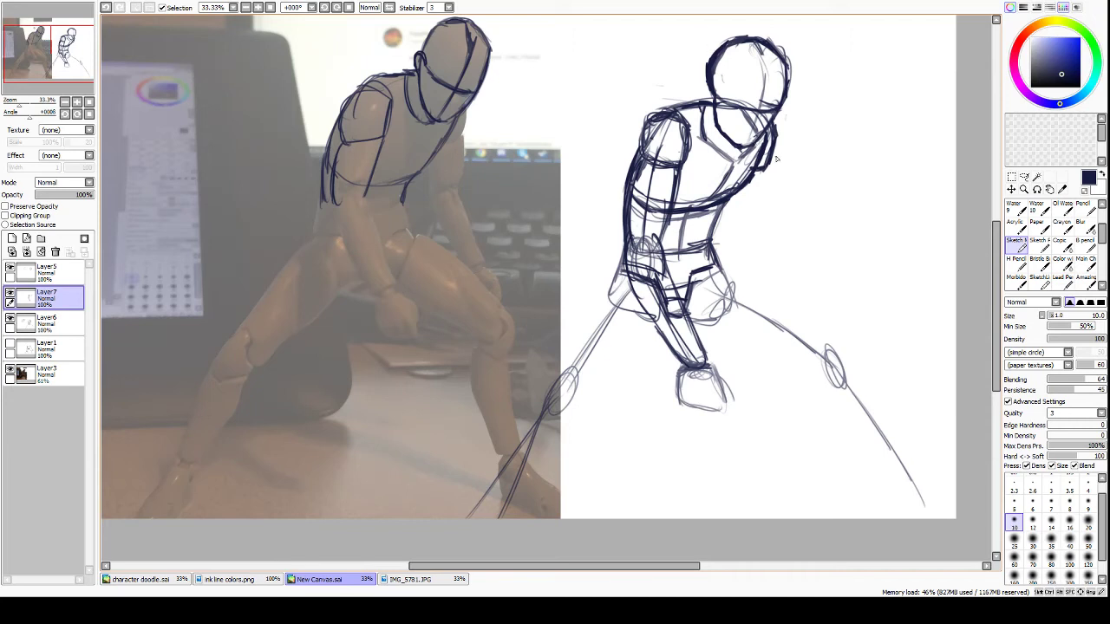
Sketch the right arm with a tapered upper arm, an oval elbow and a forearm reaching toward the right knee.
drag(762, 170, 755, 218)
mouse_move(738, 181)
mouse_down()
mouse_move(746, 222)
mouse_move(769, 221)
mouse_move(769, 168)
mouse_move(754, 242)
mouse_move(772, 245)
mouse_move(761, 232)
mouse_move(768, 278)
mouse_move(754, 262)
mouse_move(768, 283)
mouse_move(779, 231)
mouse_move(819, 319)
mouse_move(808, 297)
mouse_move(779, 305)
mouse_move(788, 271)
mouse_up()
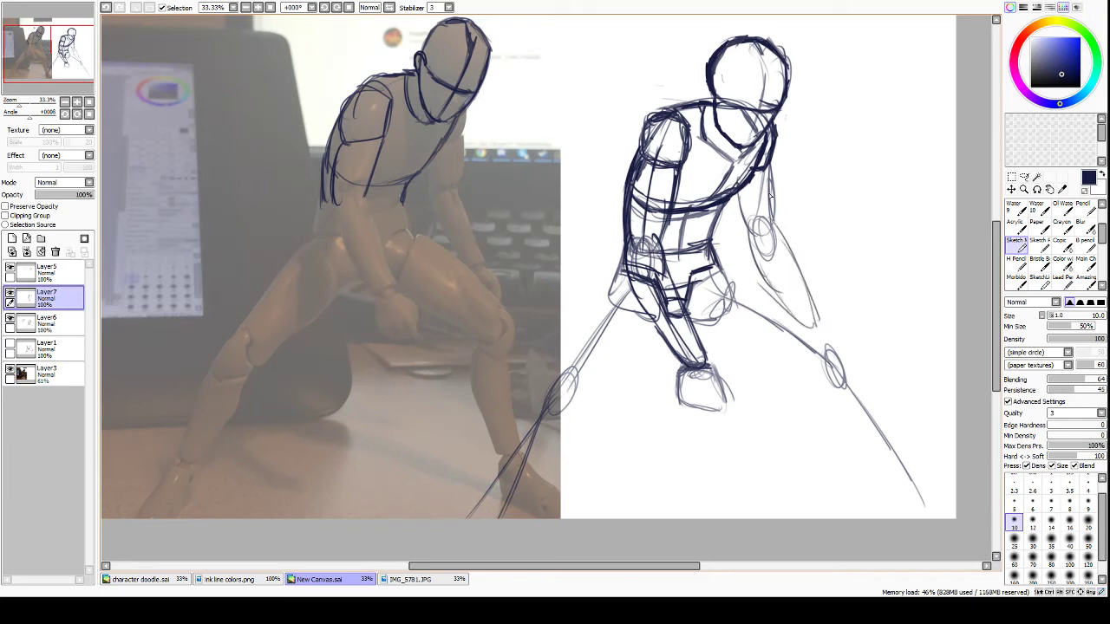
drag(765, 236, 819, 343)
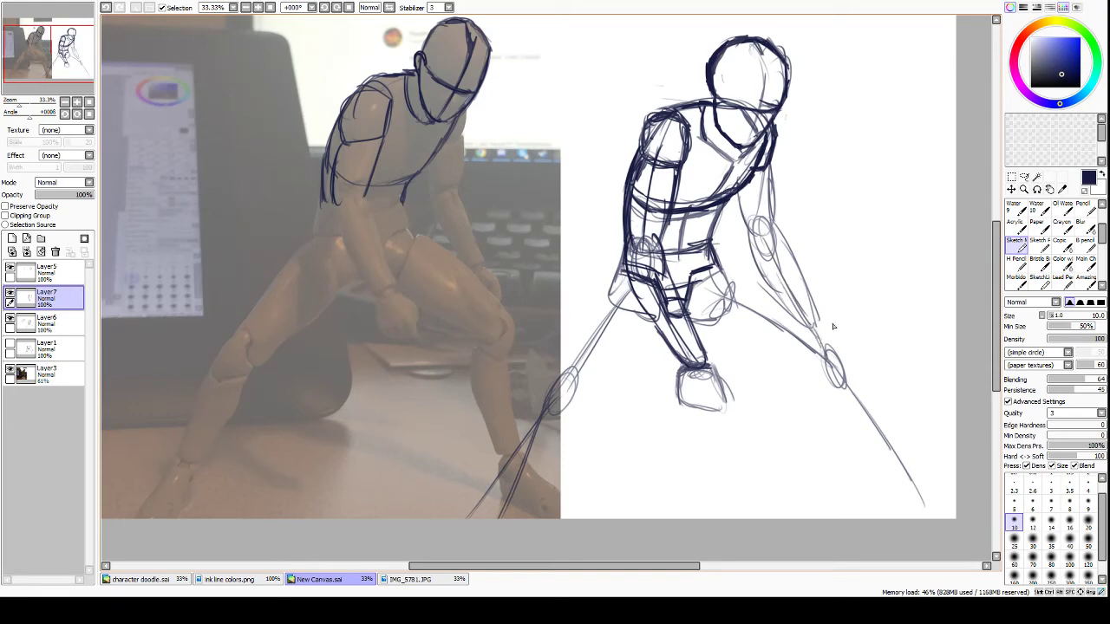
Show Layer1 and hide Layer7, and erase the old hip and leg lines from Layer1, keeping its arms and hands.
click(11, 346)
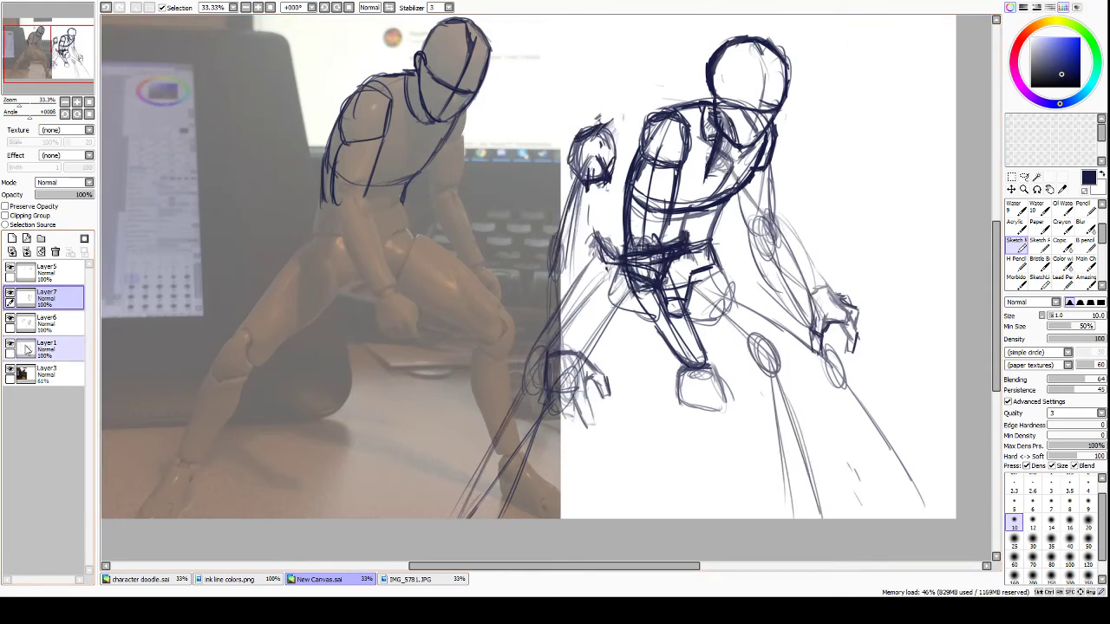
click(43, 354)
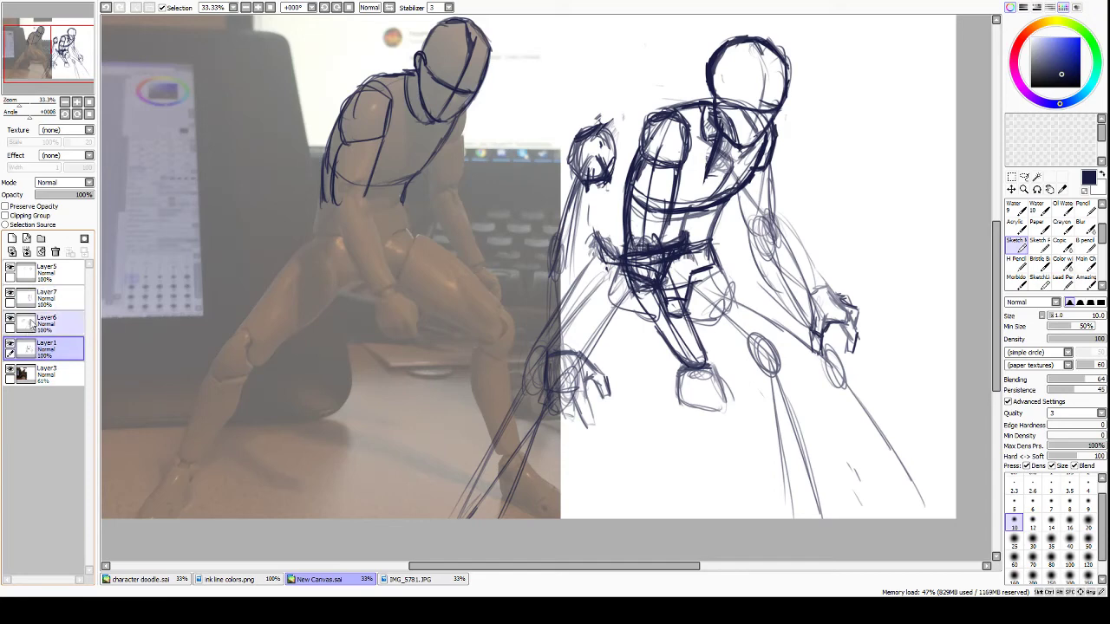
click(12, 294)
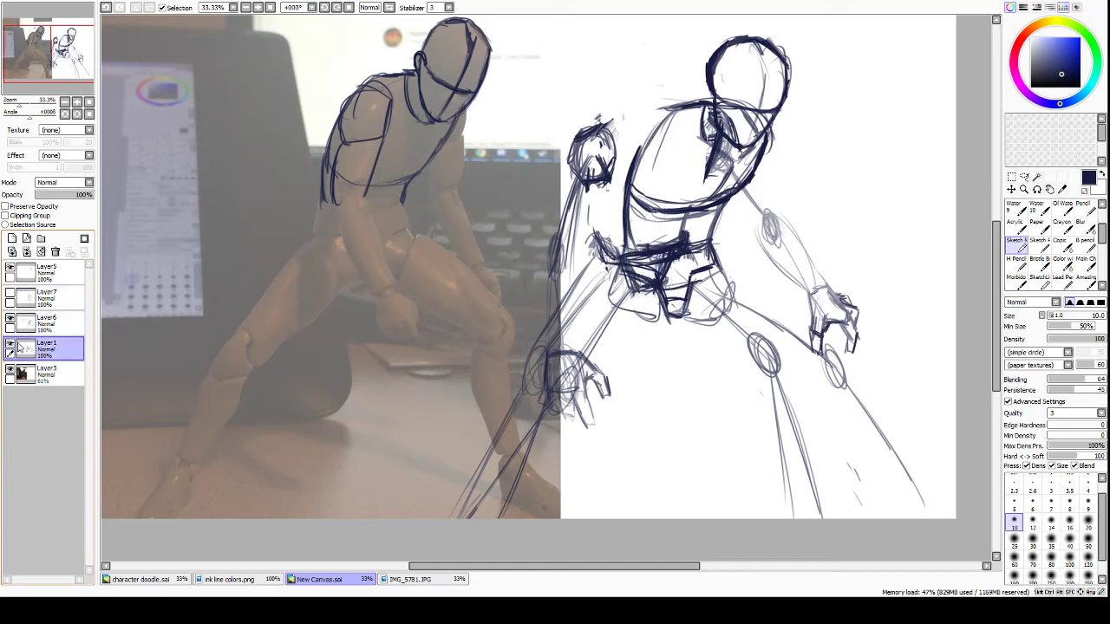
key(e)
mouse_move(588, 284)
mouse_down()
mouse_move(593, 313)
mouse_move(617, 315)
mouse_move(595, 245)
mouse_move(623, 293)
mouse_move(643, 293)
mouse_move(604, 234)
mouse_move(689, 315)
mouse_move(662, 228)
mouse_move(721, 284)
mouse_move(727, 273)
mouse_move(698, 243)
mouse_move(733, 341)
mouse_move(770, 377)
mouse_move(745, 292)
mouse_move(792, 329)
mouse_up()
mouse_move(775, 390)
mouse_down()
mouse_move(790, 495)
mouse_move(805, 446)
mouse_move(782, 495)
mouse_move(759, 454)
mouse_up()
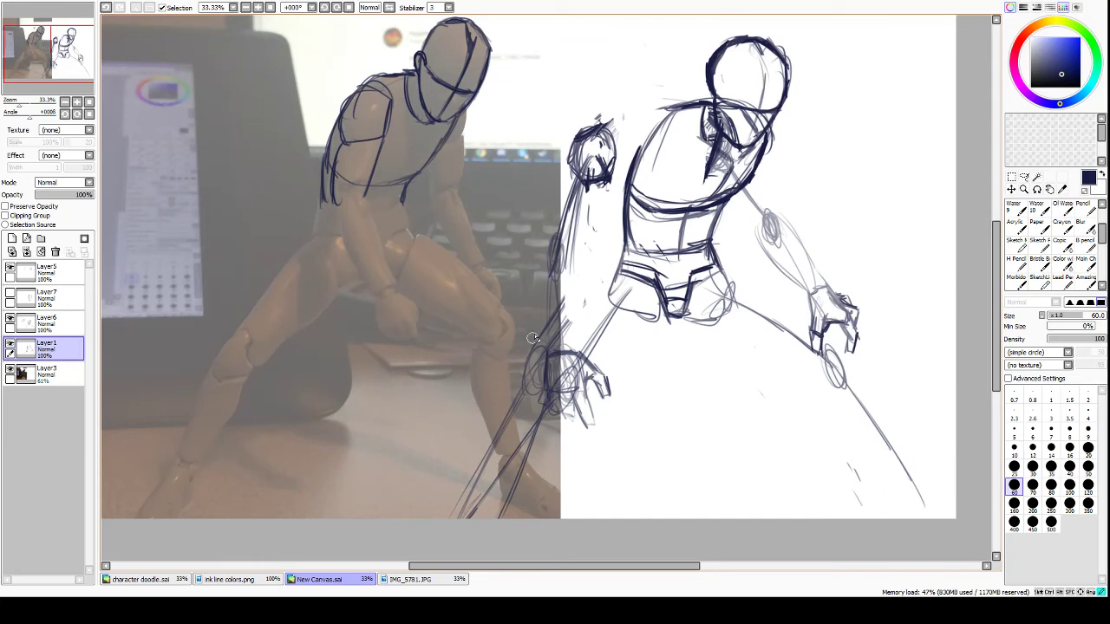
mouse_move(540, 324)
mouse_down()
mouse_move(512, 361)
mouse_move(535, 474)
mouse_move(546, 437)
mouse_move(501, 402)
mouse_move(480, 498)
mouse_move(481, 453)
mouse_up()
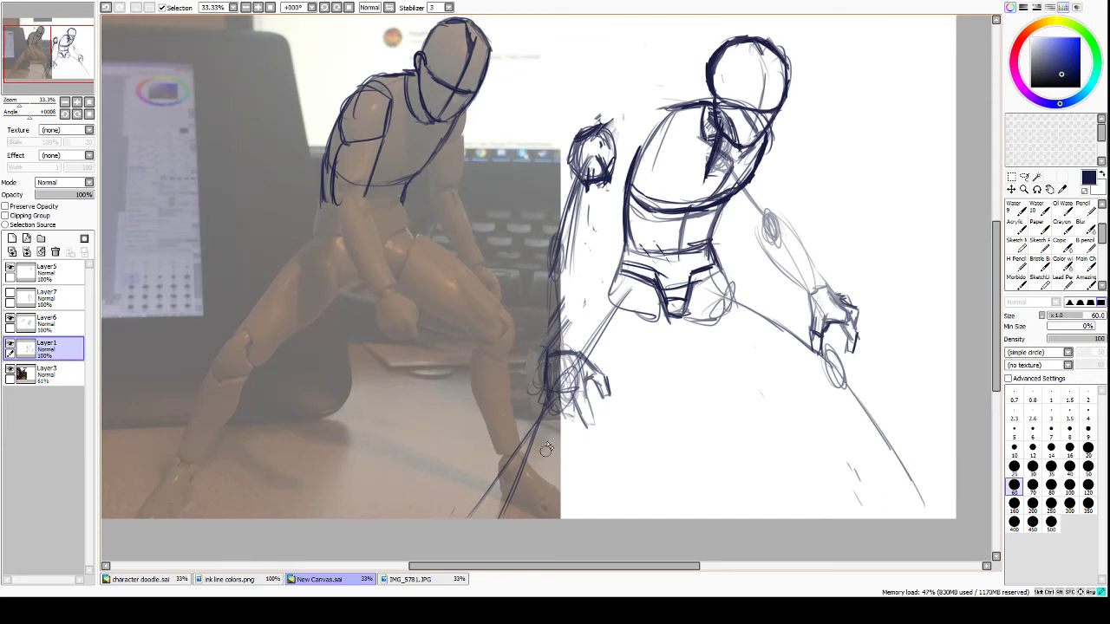
mouse_move(568, 326)
mouse_down()
mouse_move(546, 331)
mouse_move(565, 306)
mouse_up()
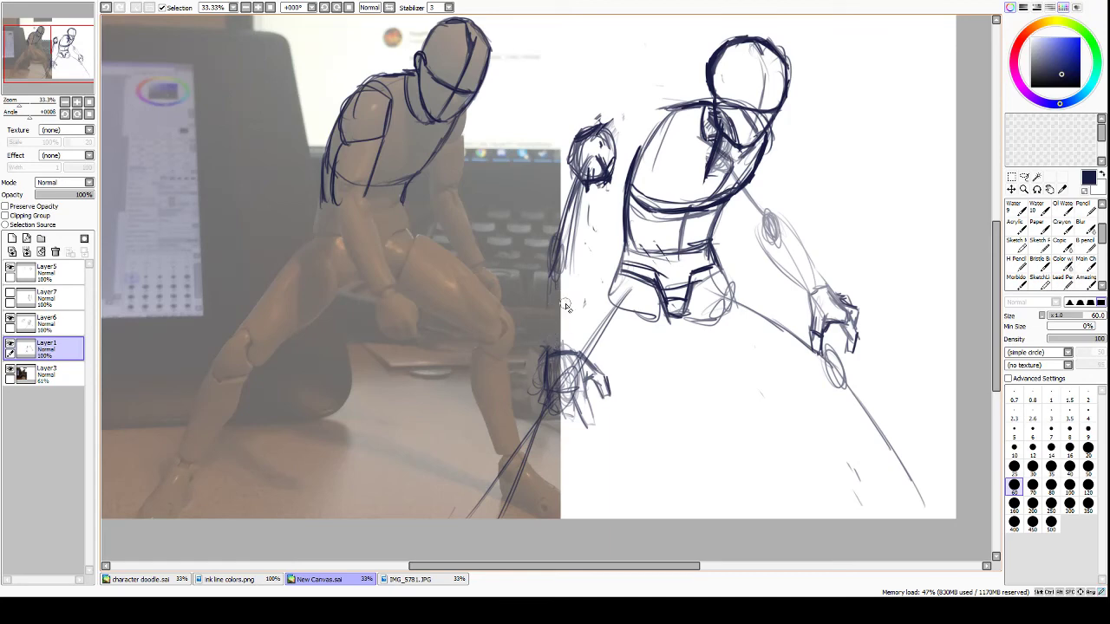
Lasso the detached left arm and hand on Layer1 and move them over to the figure's left shoulder.
click(1025, 176)
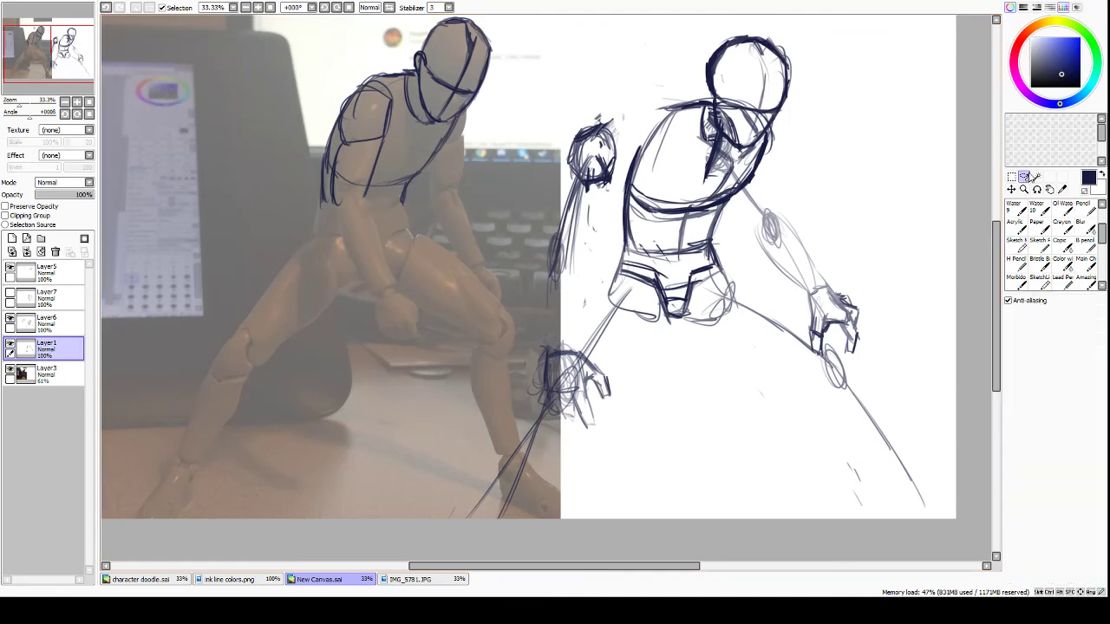
mouse_move(629, 450)
mouse_down()
mouse_move(487, 392)
mouse_move(523, 203)
mouse_move(601, 93)
mouse_move(643, 213)
mouse_move(629, 452)
mouse_up()
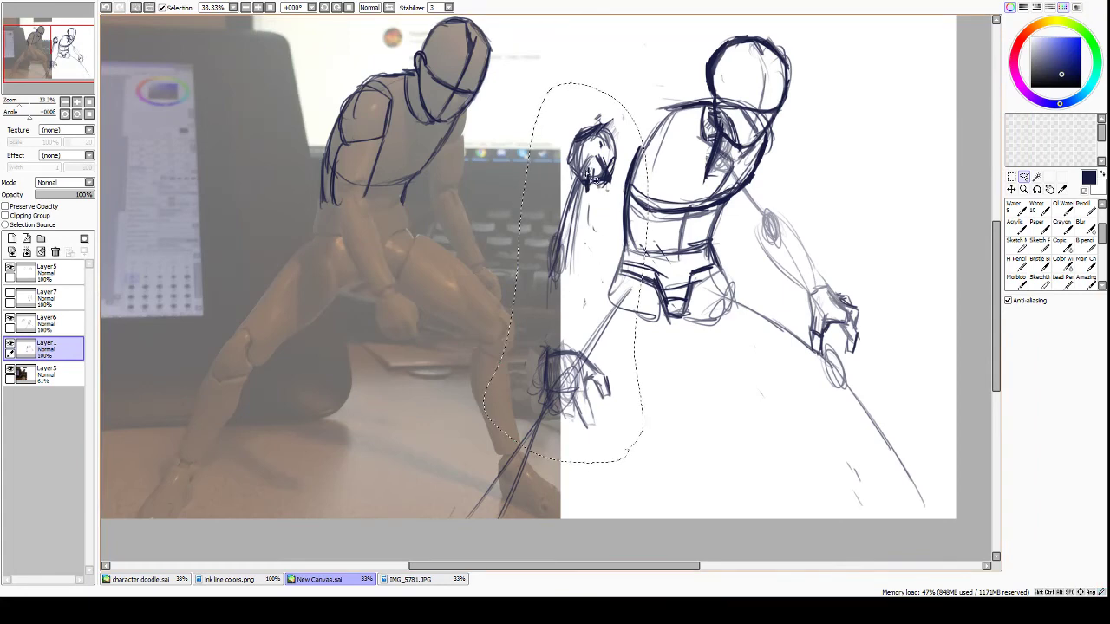
drag(594, 177, 652, 159)
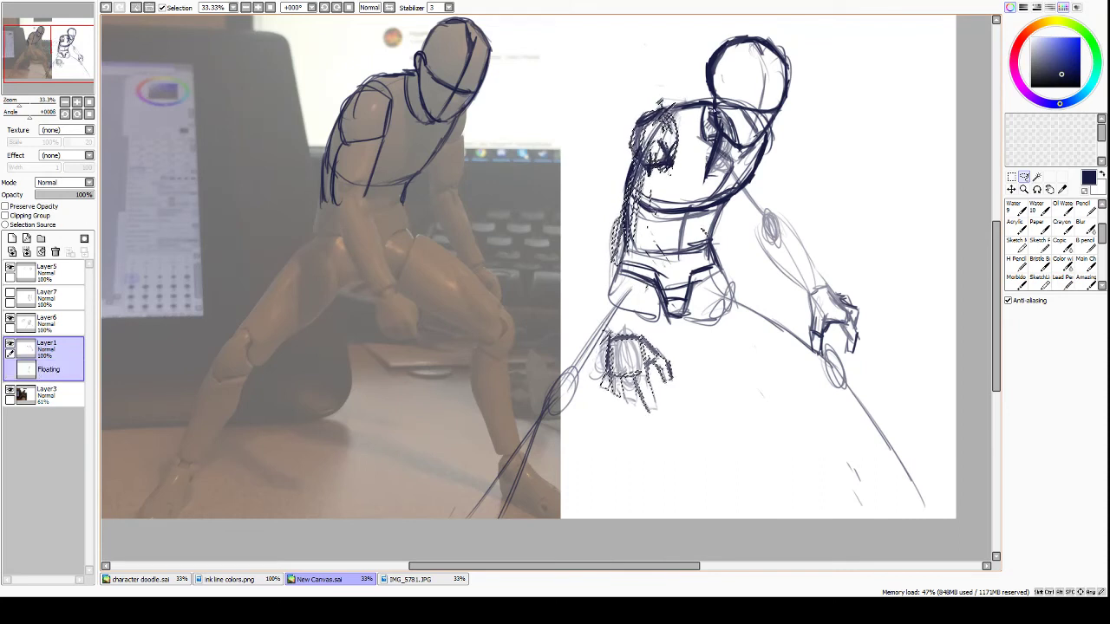
Lasso the right arm with its hand and move it outward to the right shoulder joint.
drag(697, 73, 695, 164)
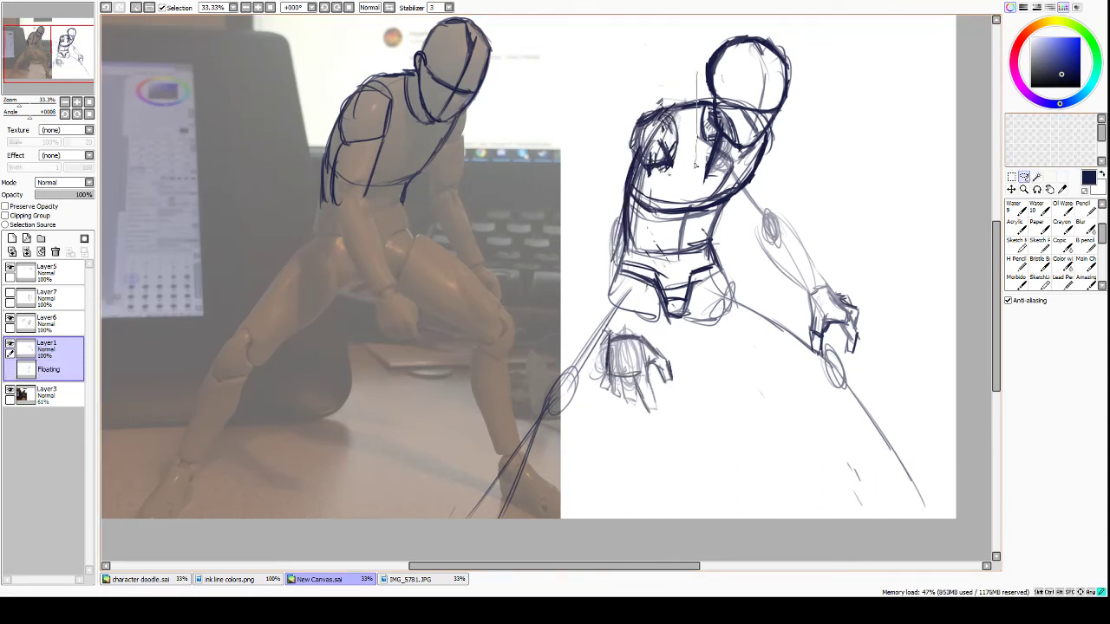
mouse_move(694, 87)
mouse_down()
mouse_move(690, 212)
mouse_move(755, 369)
mouse_move(856, 421)
mouse_move(866, 186)
mouse_move(760, 33)
mouse_move(705, 40)
mouse_move(696, 94)
mouse_up()
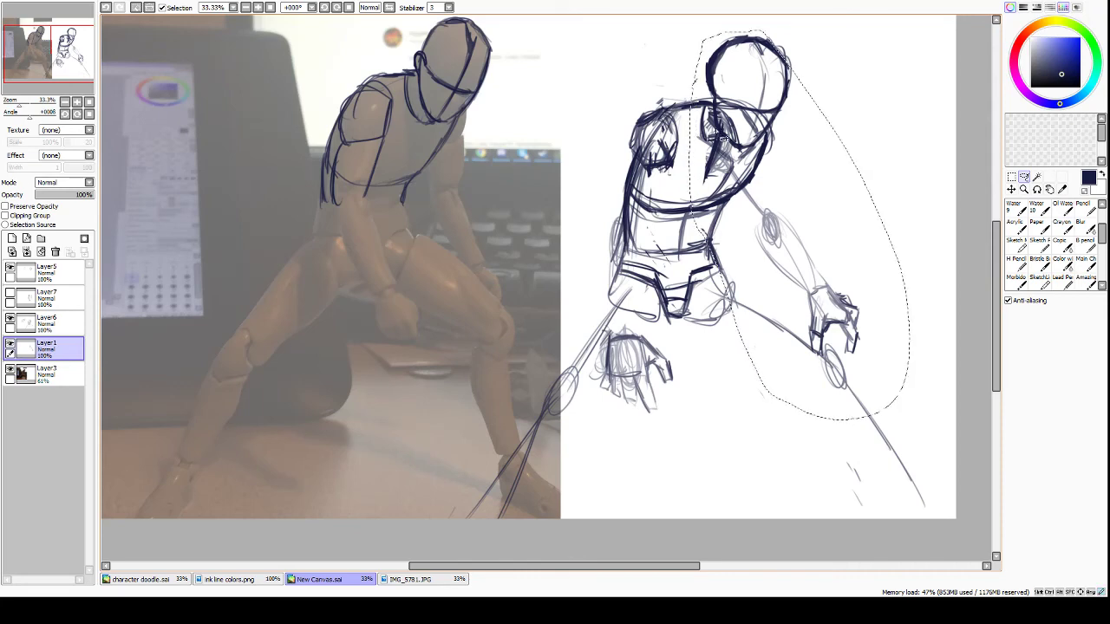
drag(717, 138, 762, 156)
drag(747, 248, 750, 232)
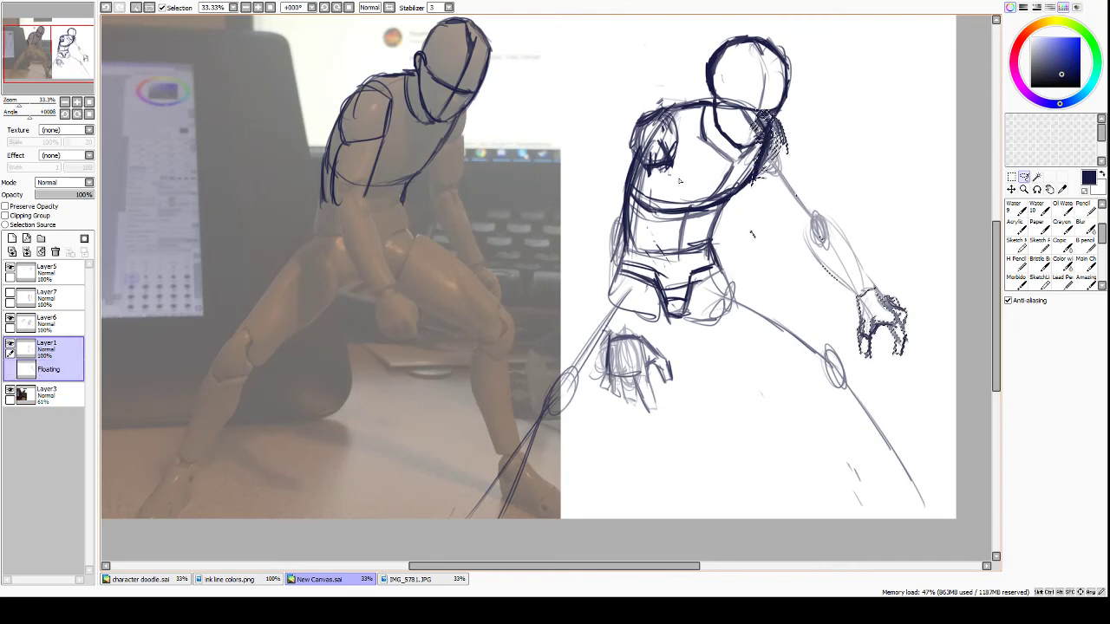
Lasso the left arm and hand and rotate them clockwise so the hand swings outward from the hips.
mouse_move(674, 192)
mouse_down()
mouse_move(667, 82)
mouse_move(551, 260)
mouse_move(650, 458)
mouse_move(695, 139)
mouse_up()
key(ctrl+t)
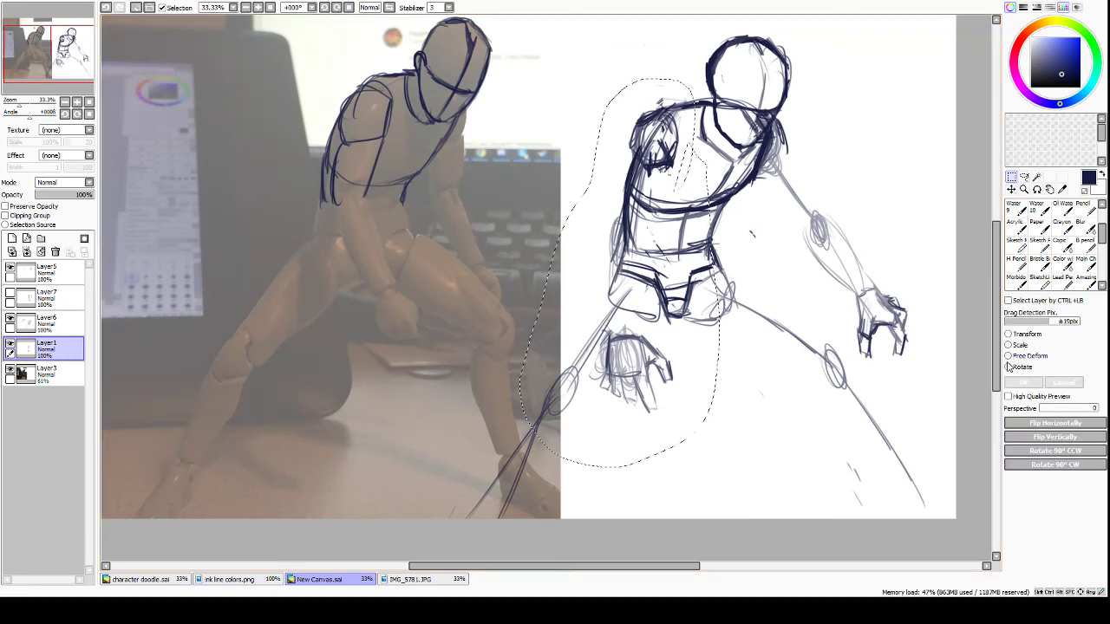
click(1007, 366)
drag(717, 90, 749, 119)
drag(670, 142, 656, 151)
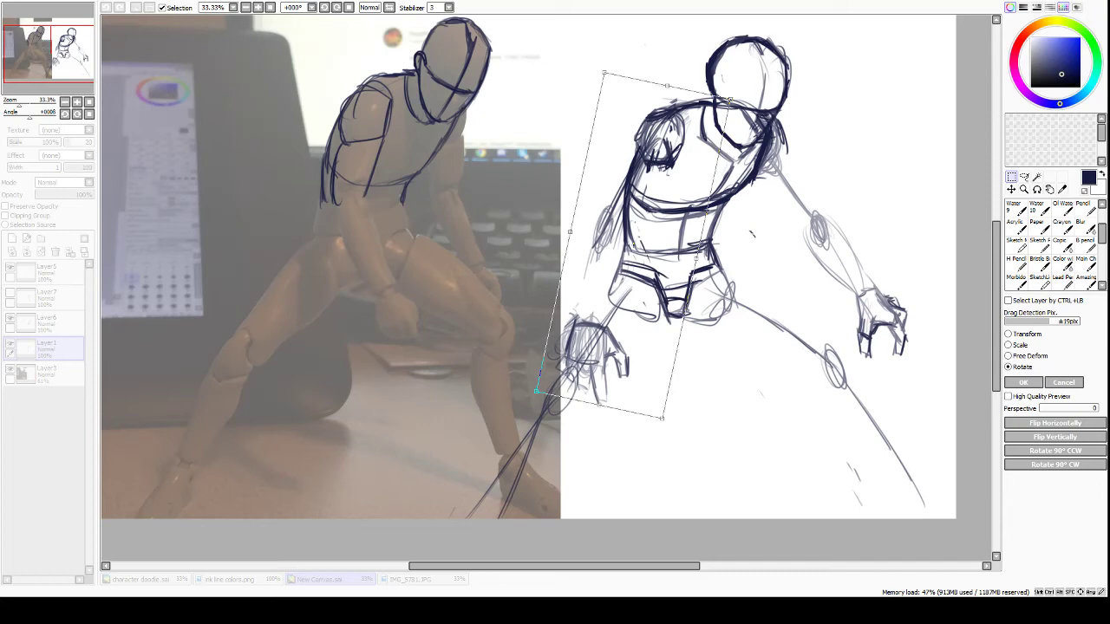
click(1018, 383)
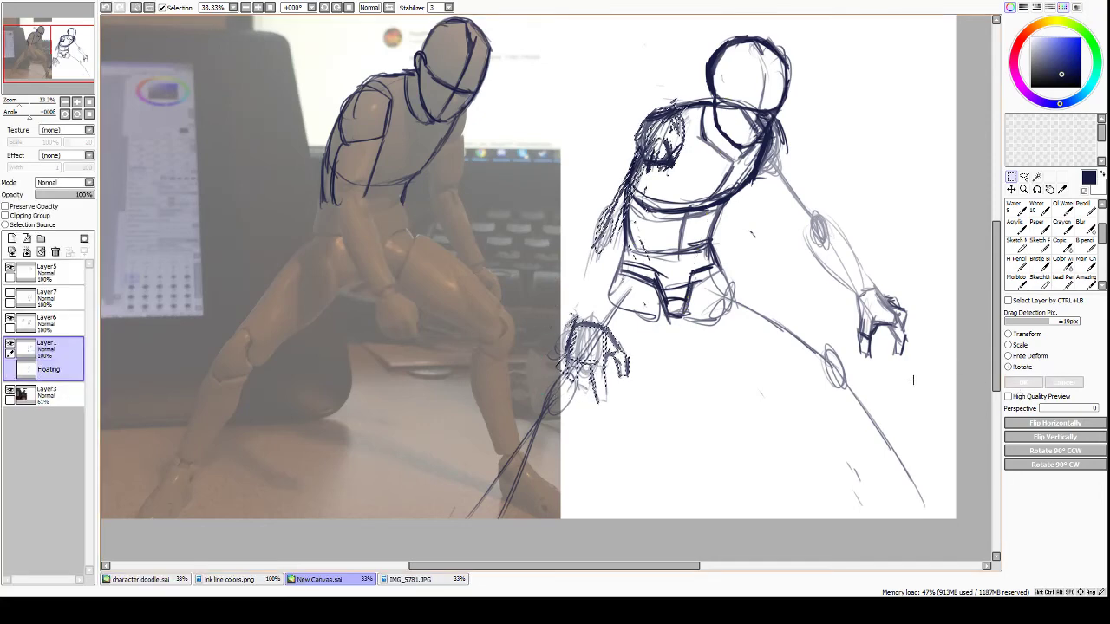
Lasso the left hand alone, shift it slightly up and outward, and clear the selection.
click(1024, 176)
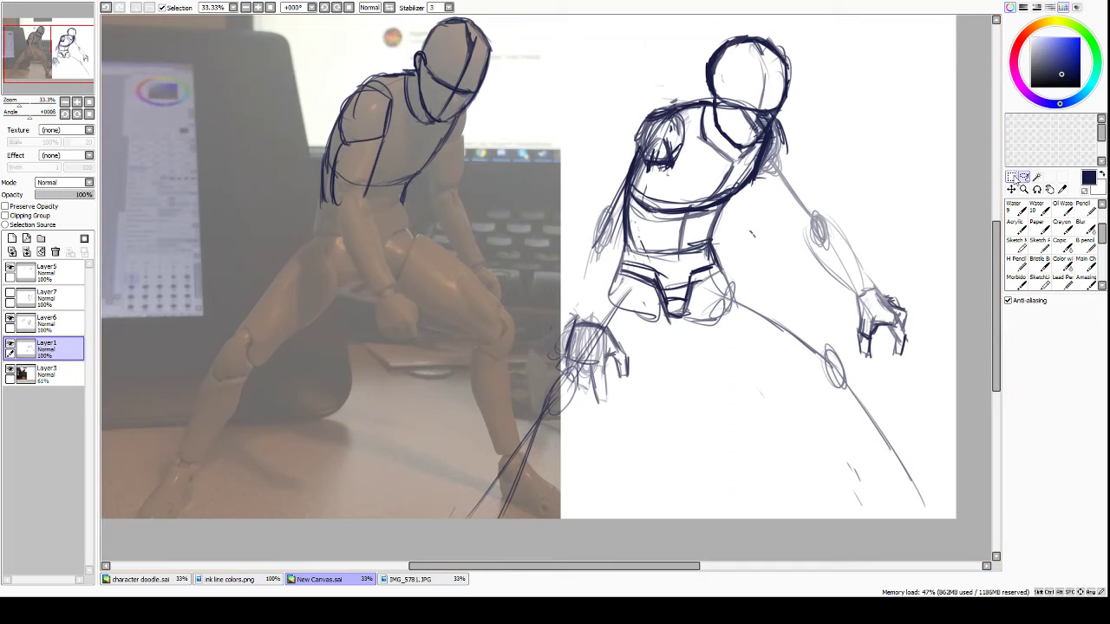
mouse_move(626, 425)
mouse_down()
mouse_move(555, 421)
mouse_move(556, 297)
mouse_move(620, 319)
mouse_move(625, 424)
mouse_up()
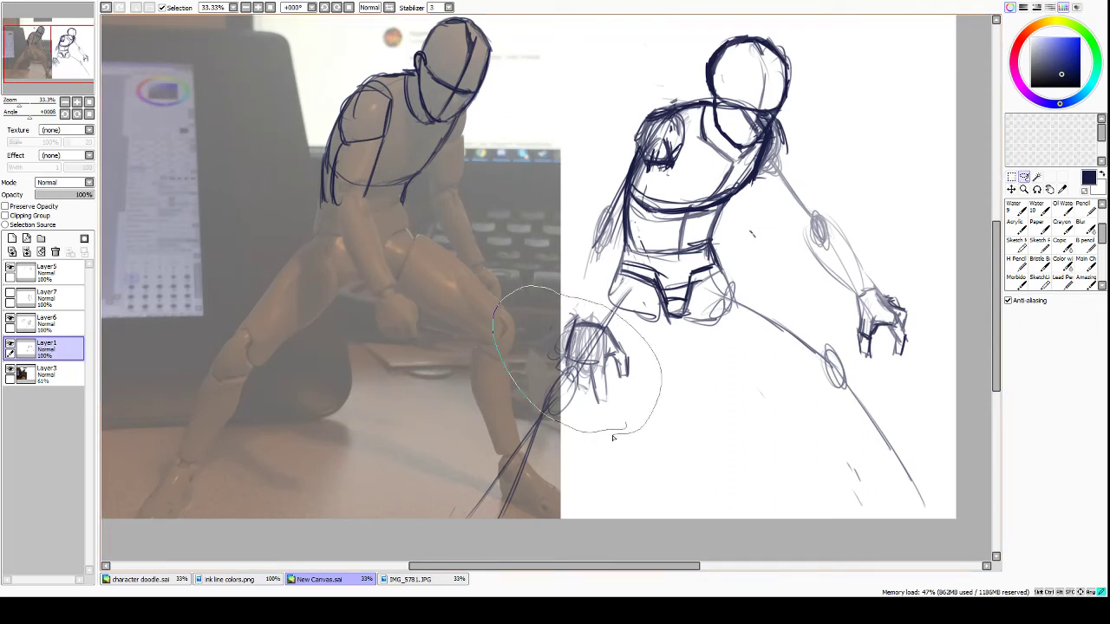
drag(584, 362, 569, 341)
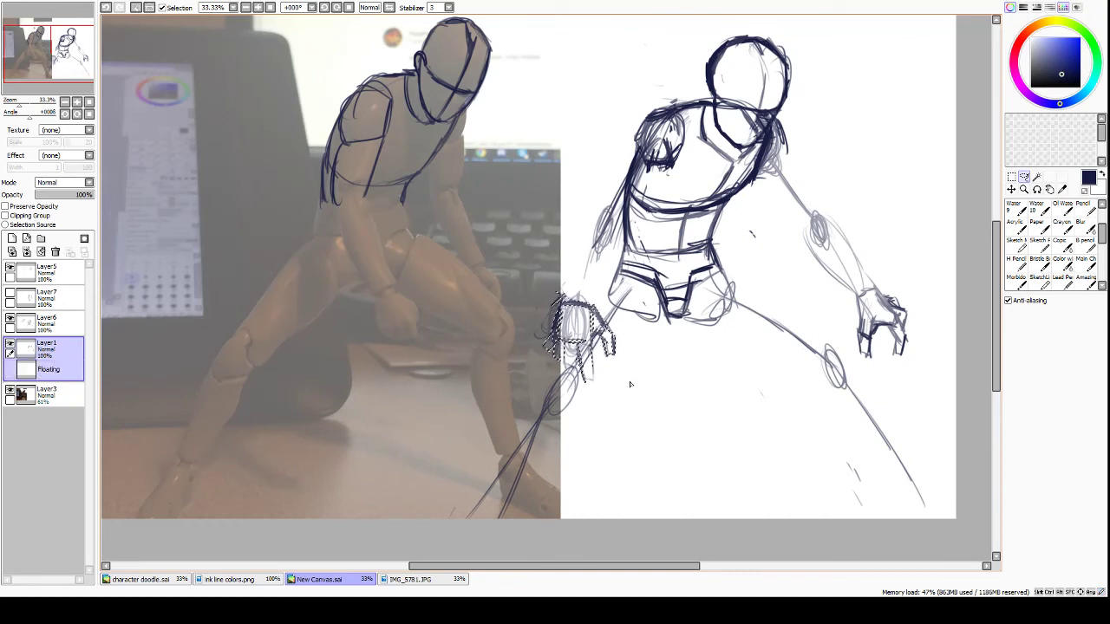
key(ctrl+d)
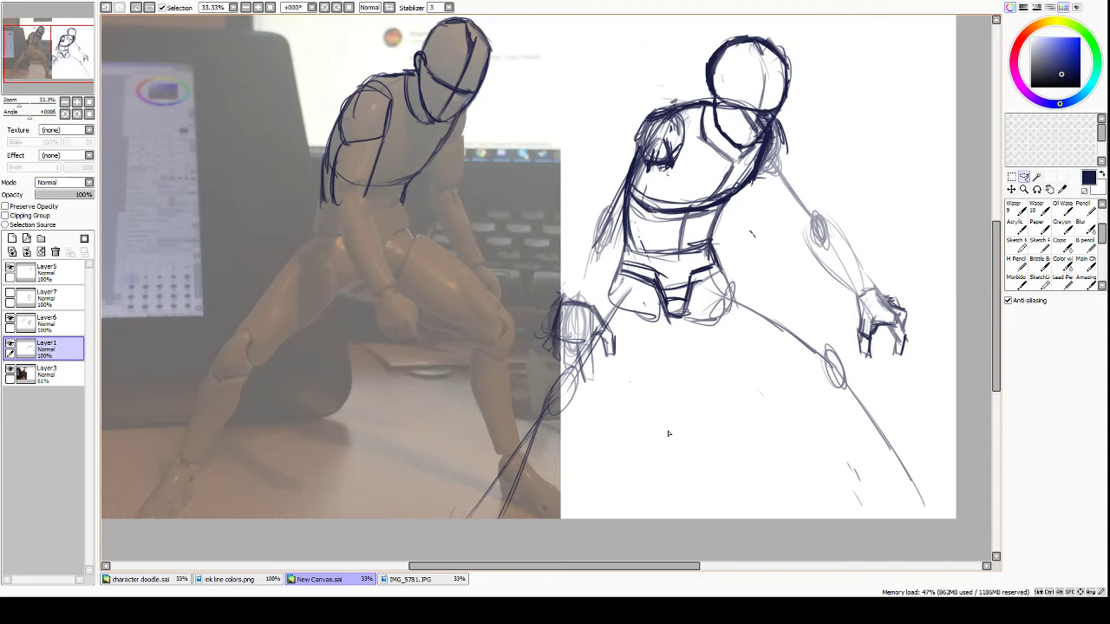
Try a forearm line from the left elbow to the hand, and erase it along with the old forearm lines.
click(1017, 244)
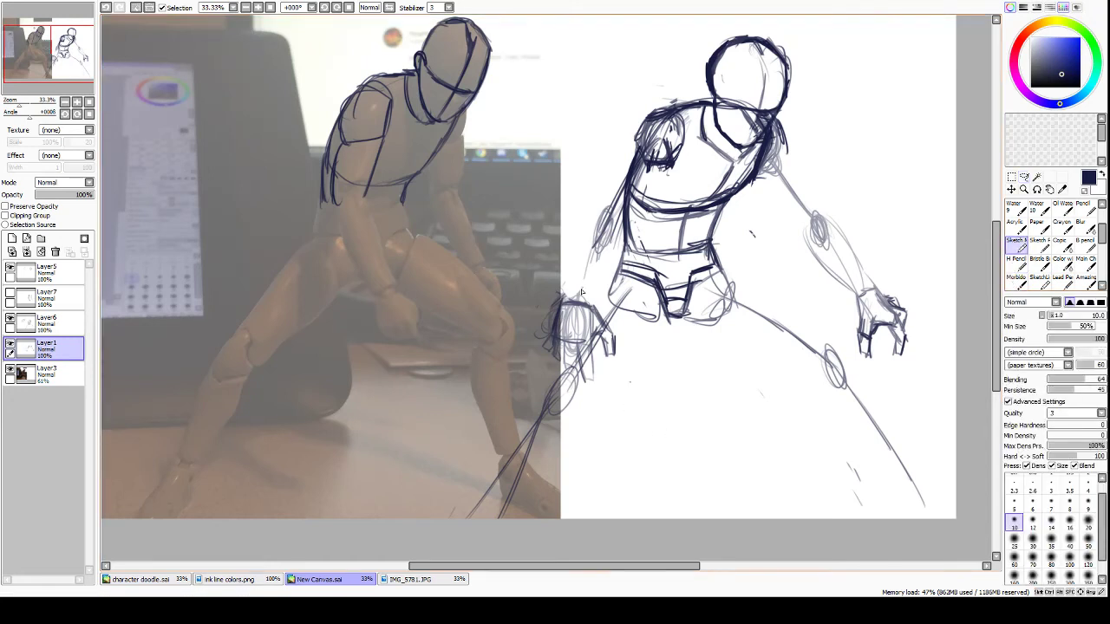
click(1010, 177)
click(1016, 244)
mouse_move(579, 305)
mouse_down()
mouse_move(598, 236)
mouse_move(575, 306)
mouse_move(598, 237)
mouse_move(608, 236)
mouse_move(585, 289)
mouse_up()
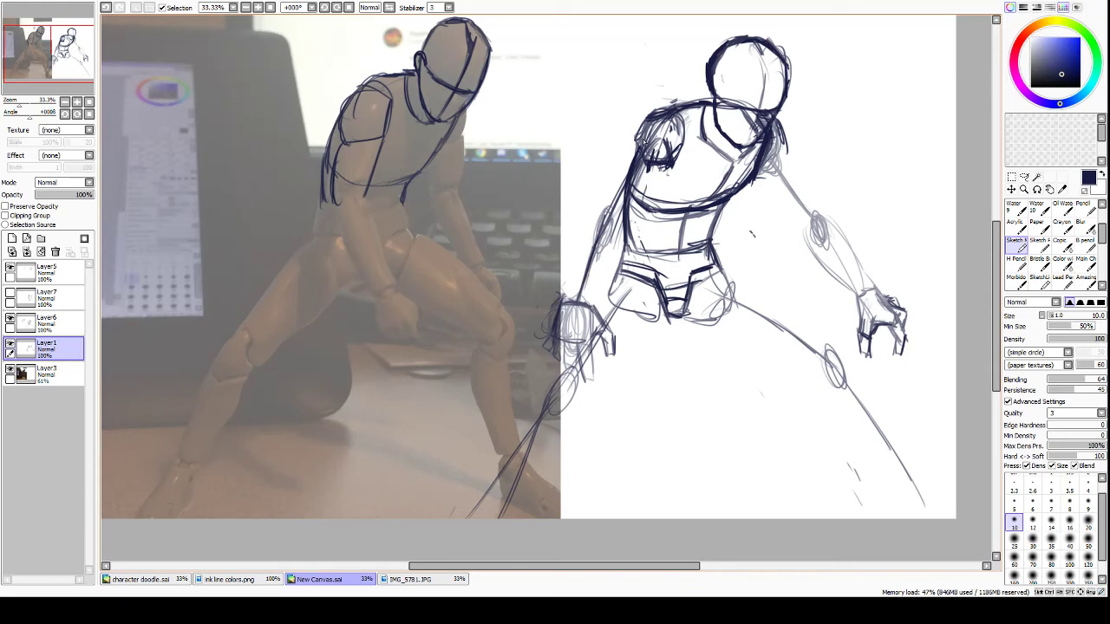
key(e)
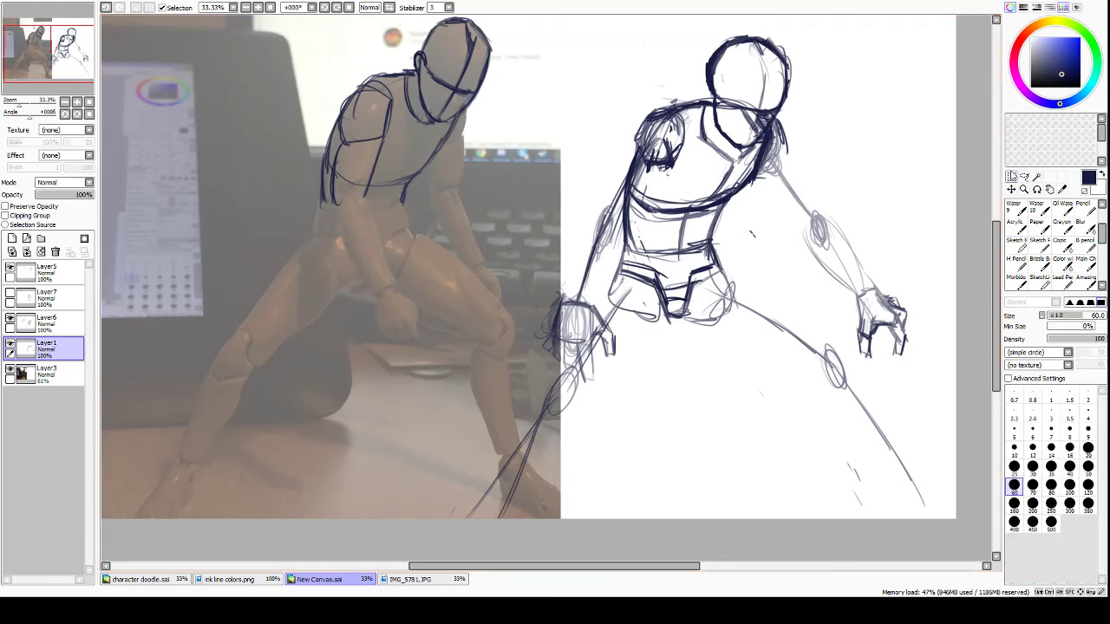
drag(591, 278, 586, 238)
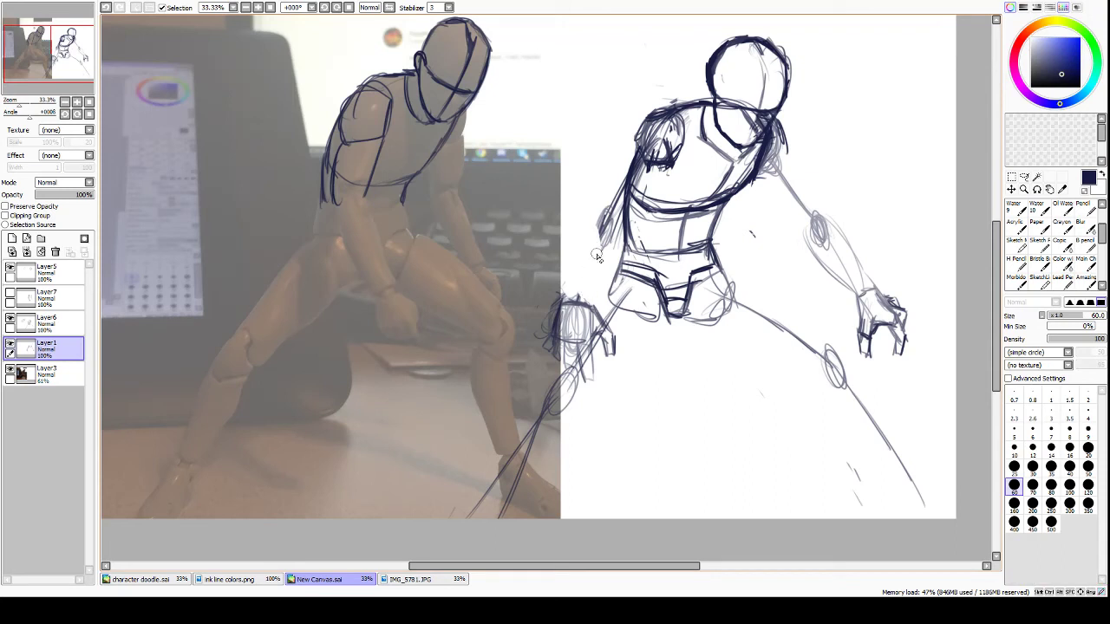
Lasso the left hand and move it inward to a spot centred below the hips.
key(a)
mouse_move(643, 361)
mouse_down()
mouse_move(533, 288)
mouse_move(555, 407)
mouse_up()
drag(561, 337, 694, 387)
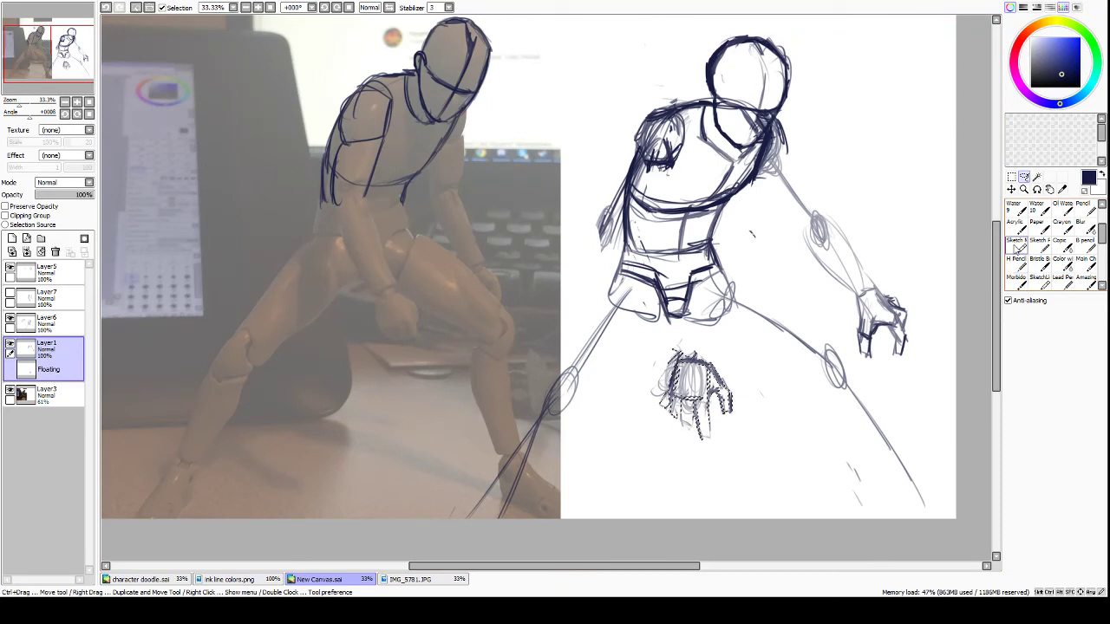
click(1015, 248)
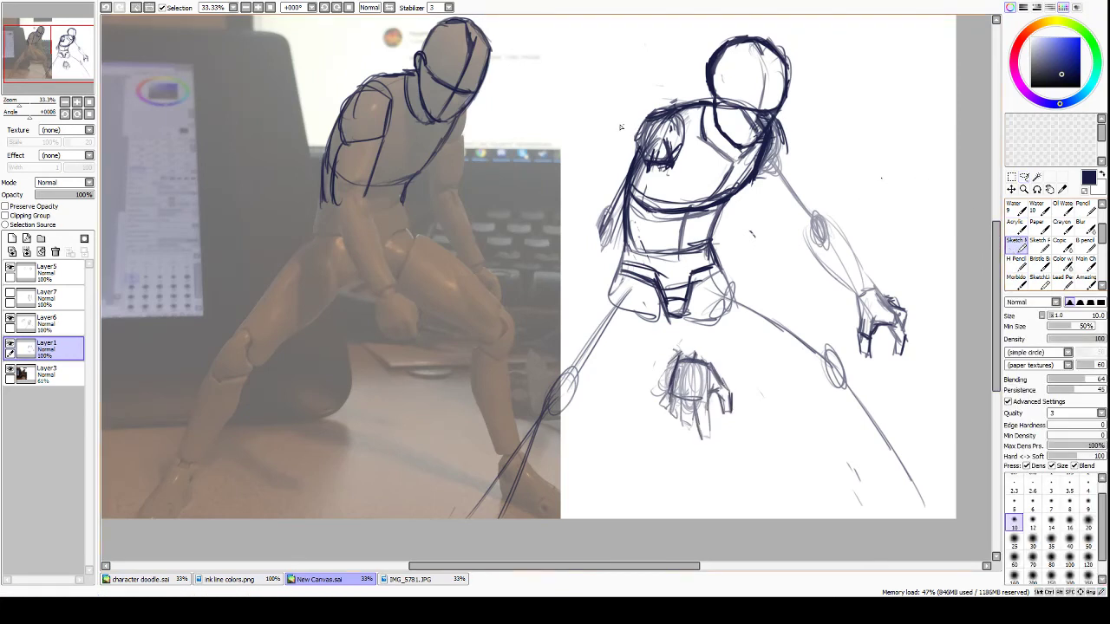
Darken the left shoulder and rough in an upper arm and forearm across the torso toward the moved hand.
click(1011, 177)
click(1016, 246)
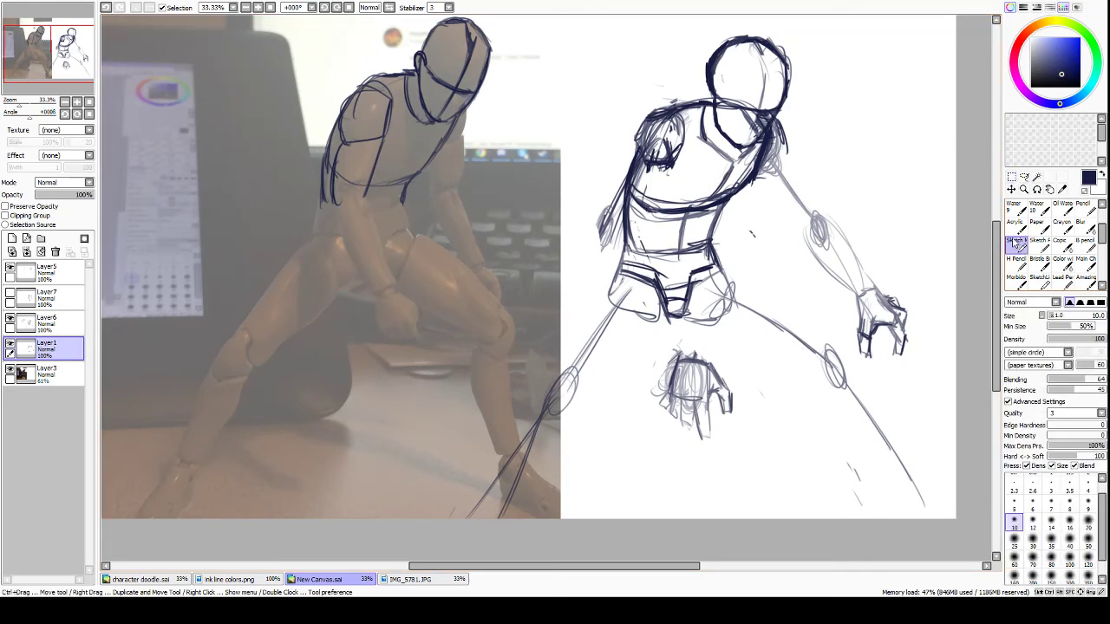
mouse_move(649, 123)
mouse_down()
mouse_move(633, 137)
mouse_move(635, 180)
mouse_move(677, 170)
mouse_move(642, 174)
mouse_up()
drag(676, 135, 685, 162)
mouse_move(667, 120)
mouse_down()
mouse_move(683, 138)
mouse_move(635, 260)
mouse_up()
drag(640, 181, 626, 273)
drag(643, 227, 633, 279)
mouse_move(672, 312)
mouse_down()
mouse_move(695, 354)
mouse_move(685, 334)
mouse_up()
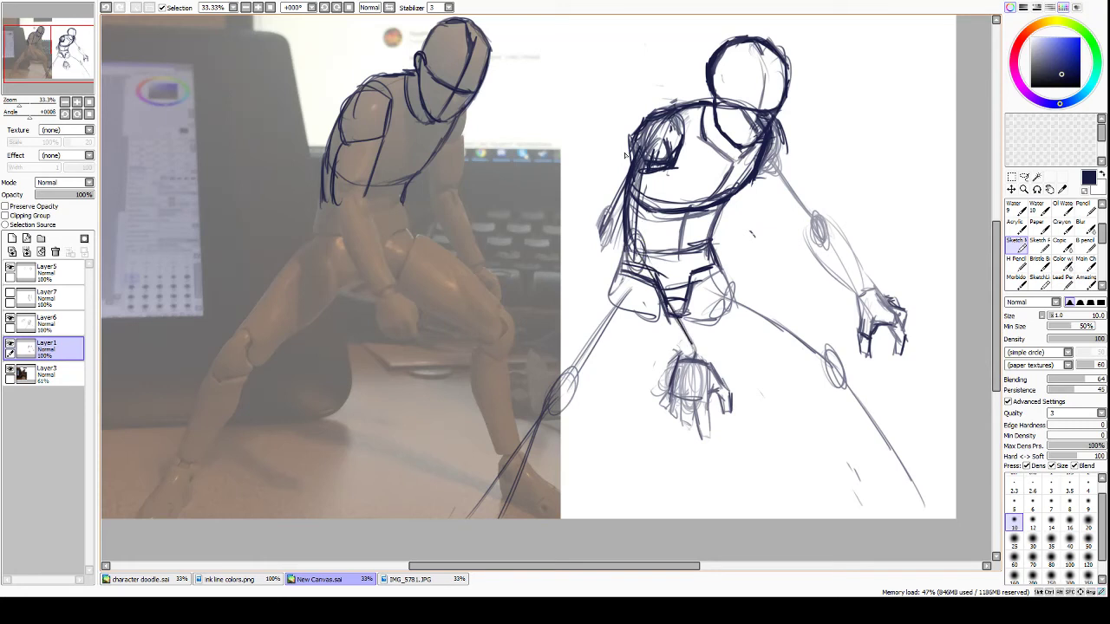
Erase the old left arm lines and the new rough arm strokes, keeping the shoulder and hand.
key(e)
mouse_move(612, 186)
mouse_down()
mouse_move(607, 252)
mouse_move(624, 245)
mouse_move(638, 260)
mouse_up()
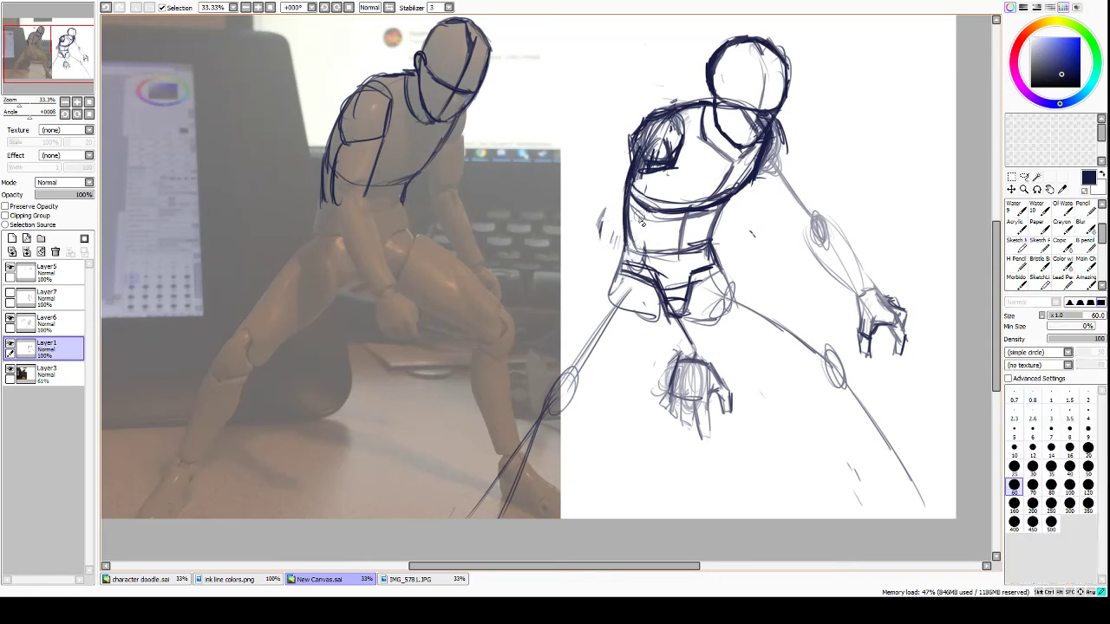
mouse_move(639, 212)
mouse_down()
mouse_move(650, 302)
mouse_move(669, 293)
mouse_move(696, 349)
mouse_up()
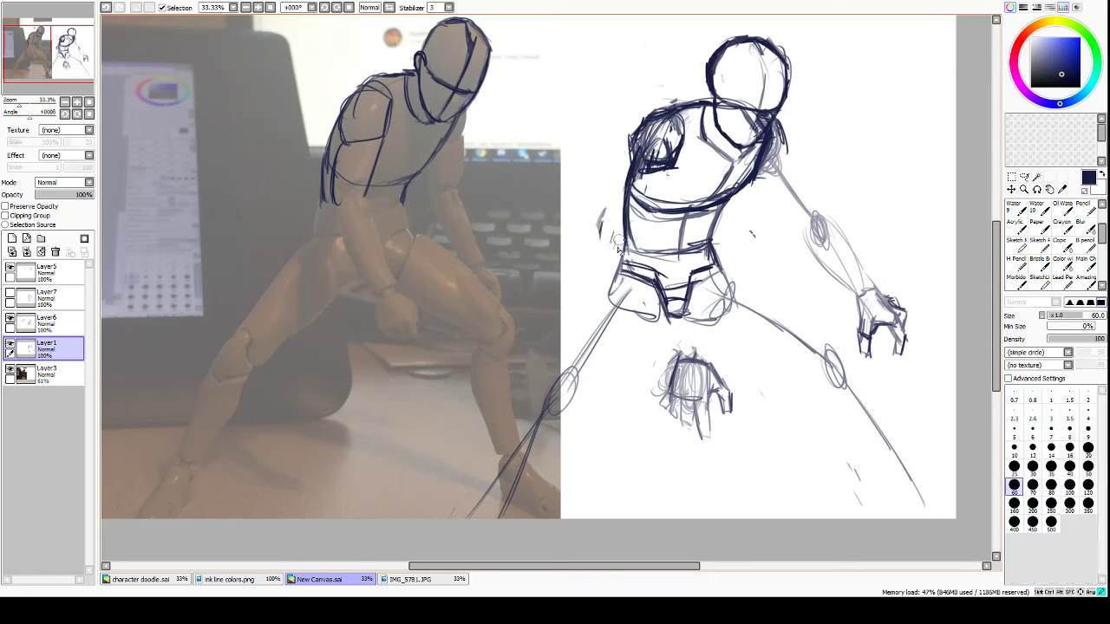
drag(614, 243, 601, 213)
key(n)
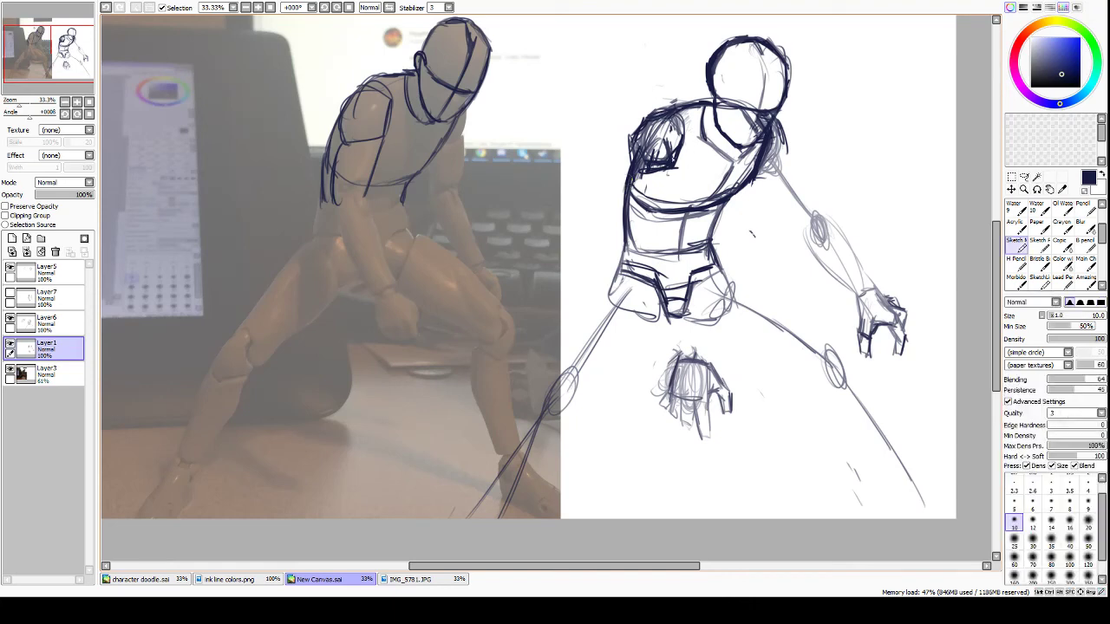
Redraw the left arm with a straight upper arm, a round elbow at the waist and a forearm tapering to the hand.
mouse_move(676, 166)
mouse_down()
mouse_move(691, 132)
mouse_move(679, 179)
mouse_move(652, 184)
mouse_up()
drag(632, 140, 638, 164)
mouse_move(648, 173)
mouse_down()
mouse_move(641, 186)
mouse_move(678, 172)
mouse_move(662, 161)
mouse_move(648, 251)
mouse_move(634, 210)
mouse_move(633, 243)
mouse_up()
mouse_move(635, 231)
mouse_down()
mouse_move(640, 253)
mouse_move(655, 257)
mouse_up()
drag(669, 171, 669, 251)
mouse_move(676, 213)
mouse_down()
mouse_move(671, 244)
mouse_move(641, 263)
mouse_move(652, 240)
mouse_move(638, 246)
mouse_move(657, 314)
mouse_up()
mouse_move(663, 249)
mouse_down()
mouse_move(707, 356)
mouse_move(702, 324)
mouse_move(706, 345)
mouse_up()
drag(640, 288, 683, 350)
drag(636, 248, 636, 295)
Lasso the left hand, nudge it into line with the end of the forearm, and clear the selection.
click(1024, 176)
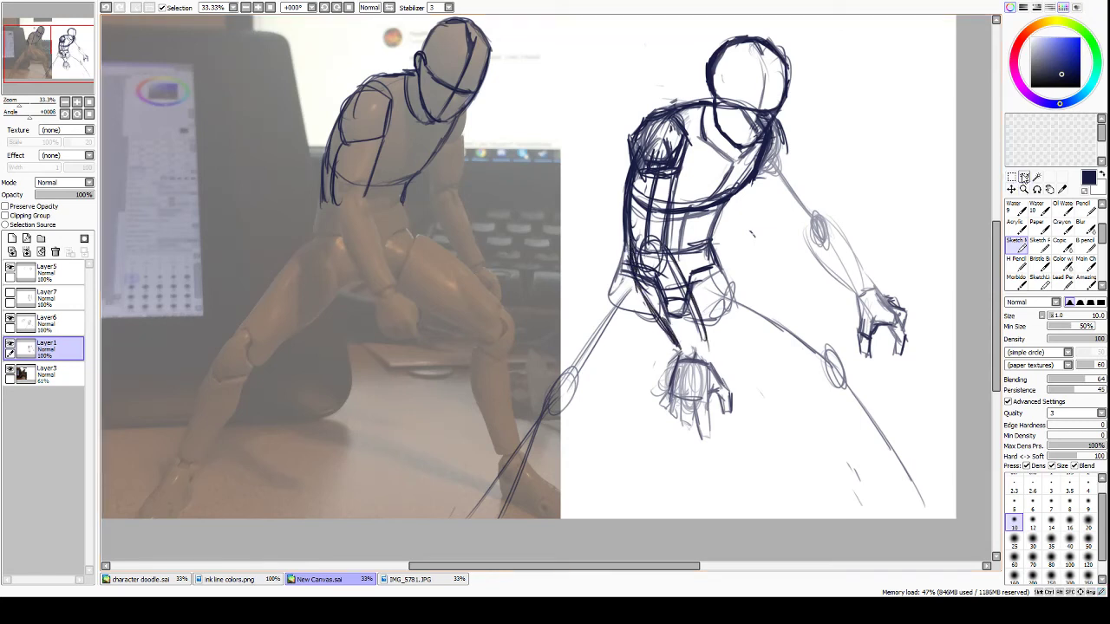
mouse_move(673, 353)
mouse_down()
mouse_move(703, 349)
mouse_move(754, 413)
mouse_move(639, 427)
mouse_move(646, 373)
mouse_move(672, 356)
mouse_up()
drag(682, 399, 691, 394)
key(ctrl+d)
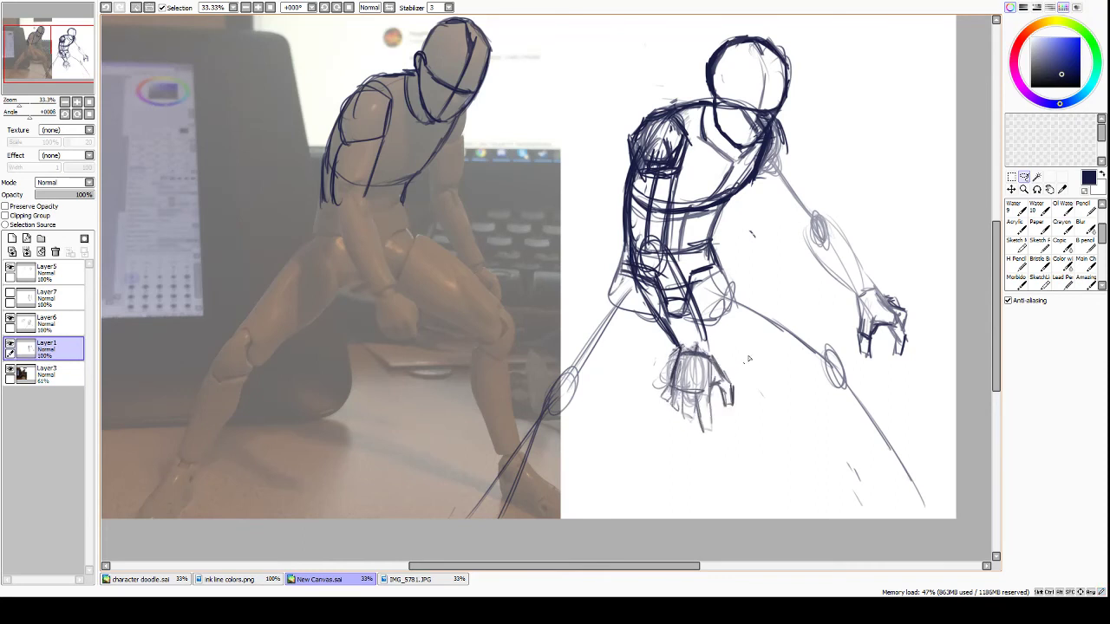
Outline both sides of the right upper arm from the shoulder to the elbow, undoing stray strokes near the hands.
click(1015, 247)
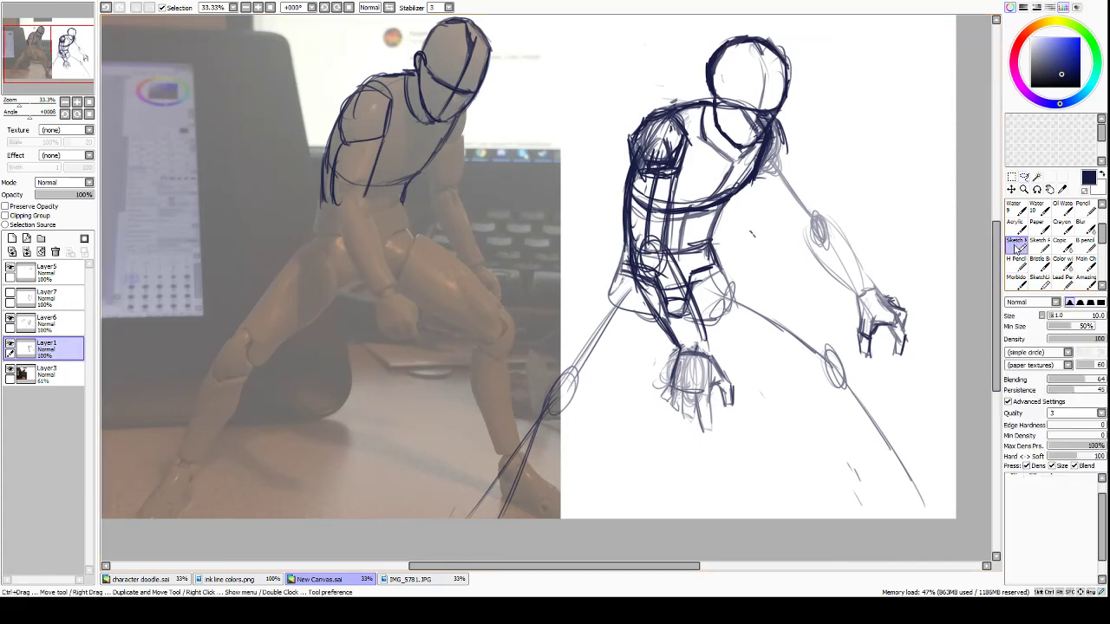
drag(730, 416, 727, 453)
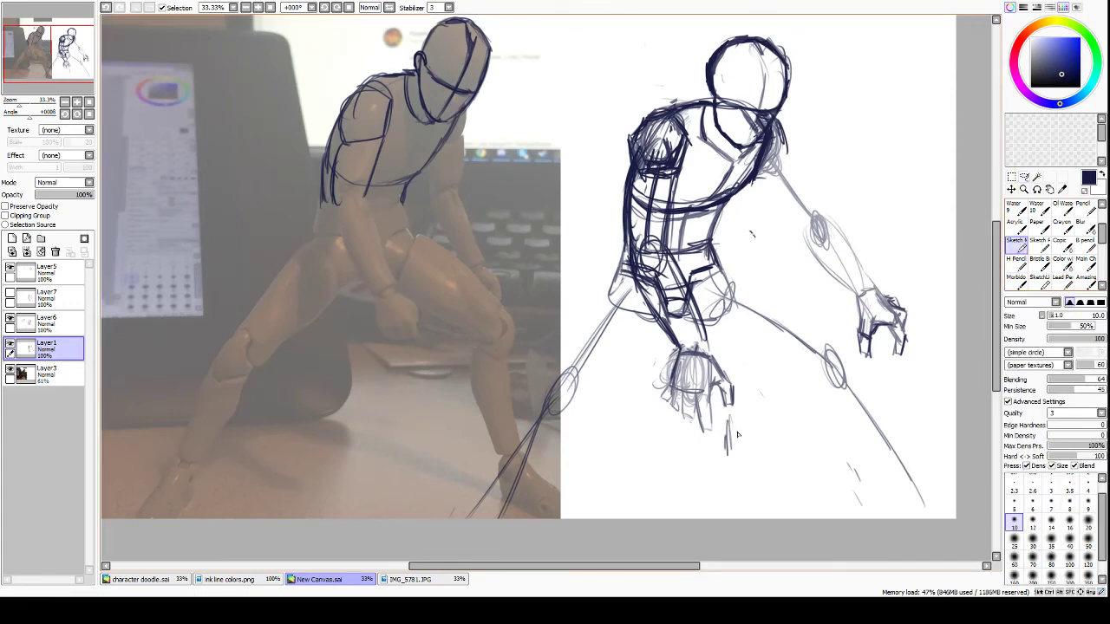
key(ctrl+z)
drag(788, 165, 825, 224)
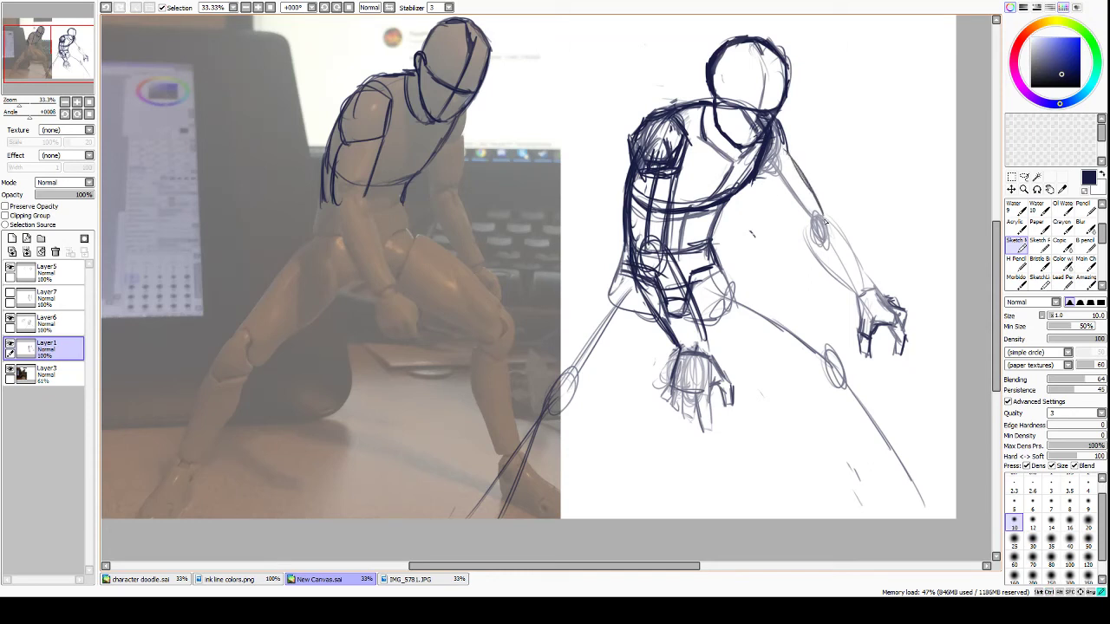
drag(754, 180, 810, 241)
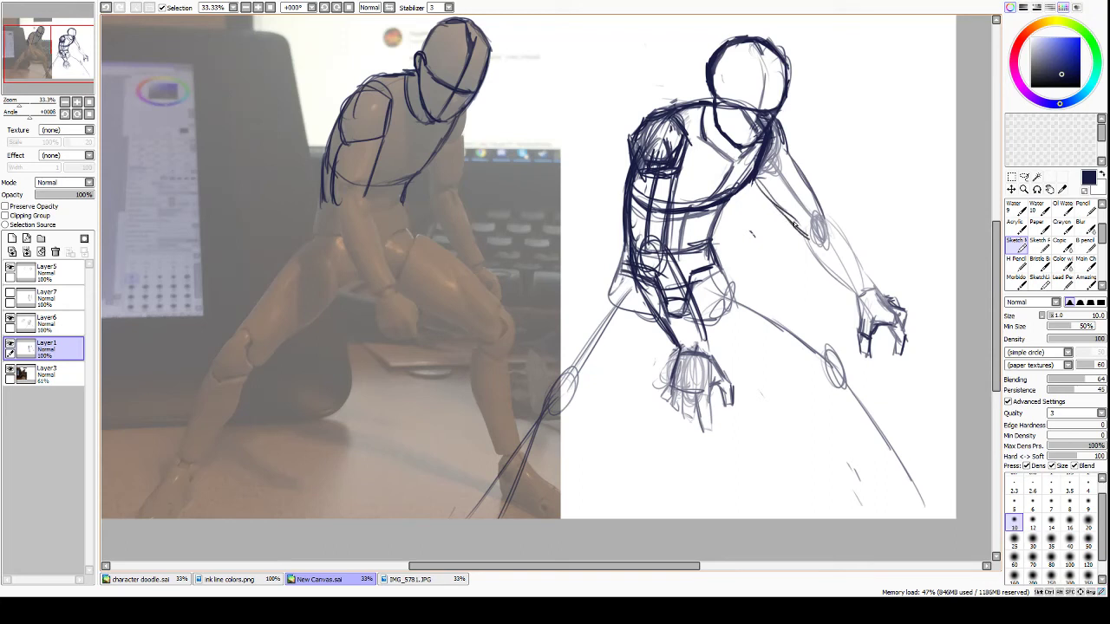
mouse_move(812, 184)
mouse_down()
mouse_move(830, 227)
mouse_move(811, 186)
mouse_up()
mouse_move(833, 309)
mouse_down()
mouse_move(868, 279)
mouse_move(916, 297)
mouse_up()
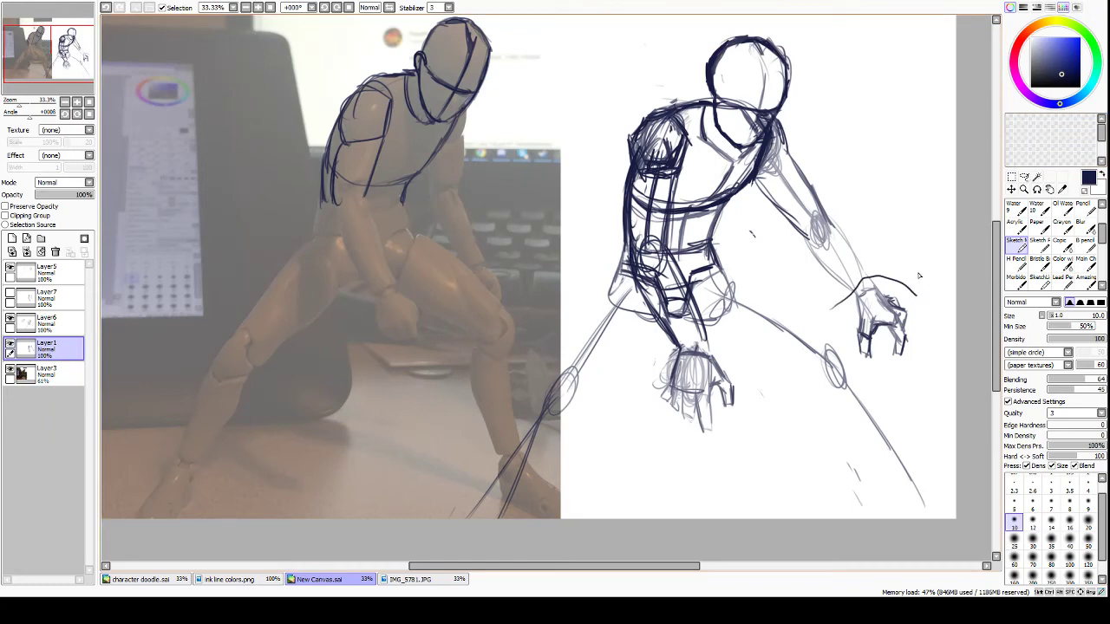
key(ctrl+z)
Lasso the right hand and move it down and inward onto the right knee.
click(1025, 176)
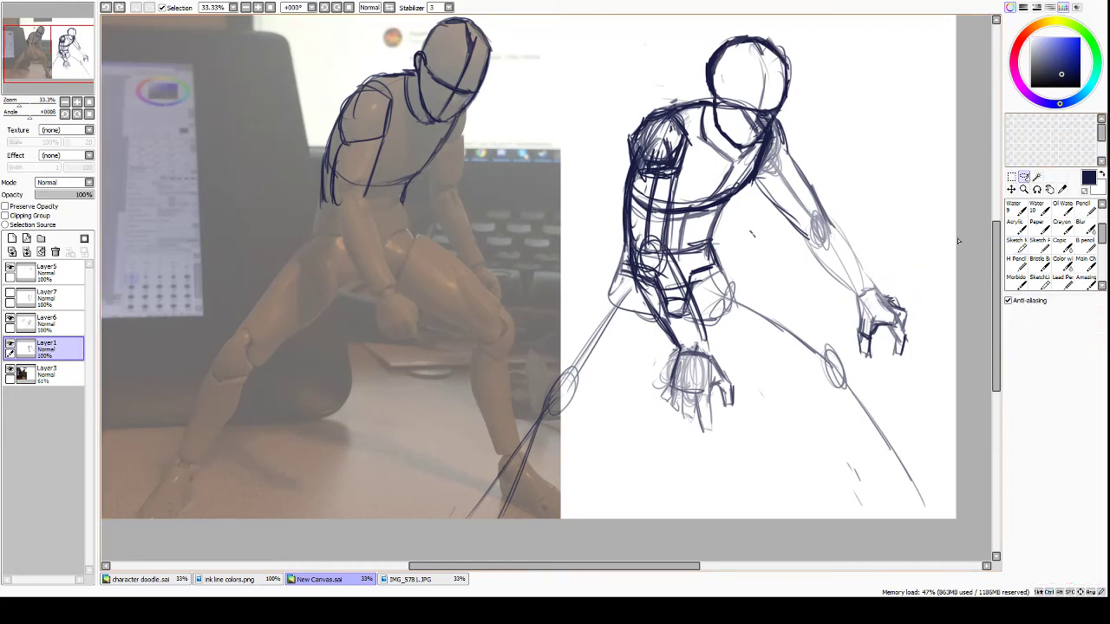
mouse_move(835, 319)
mouse_down()
mouse_move(852, 289)
mouse_move(876, 281)
mouse_move(924, 316)
mouse_move(894, 384)
mouse_move(858, 371)
mouse_move(836, 319)
mouse_move(865, 343)
mouse_up()
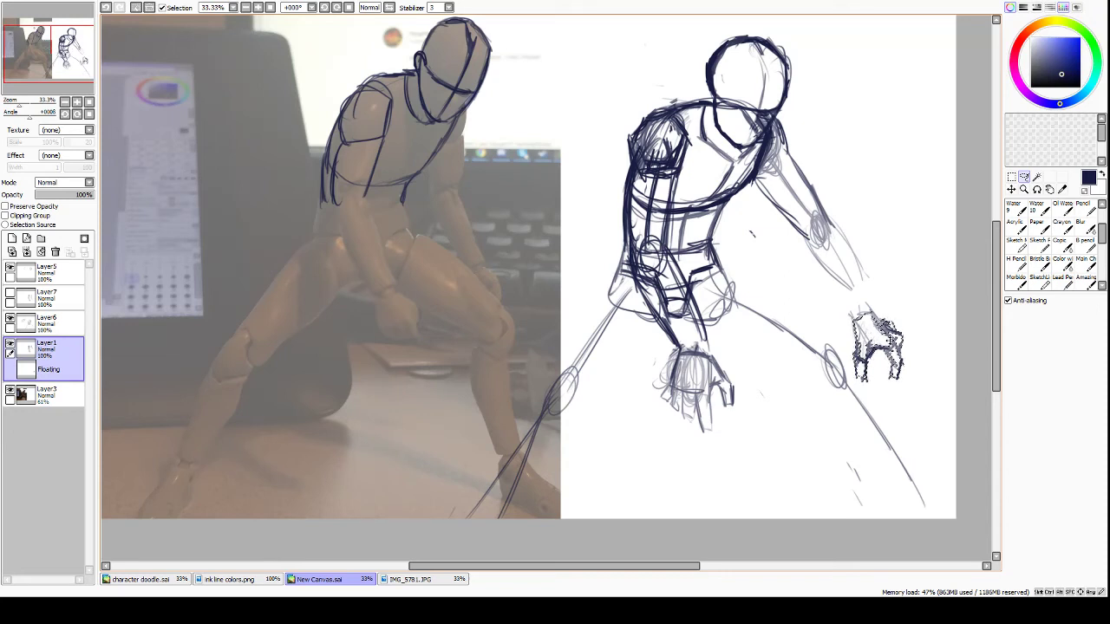
drag(873, 340, 832, 335)
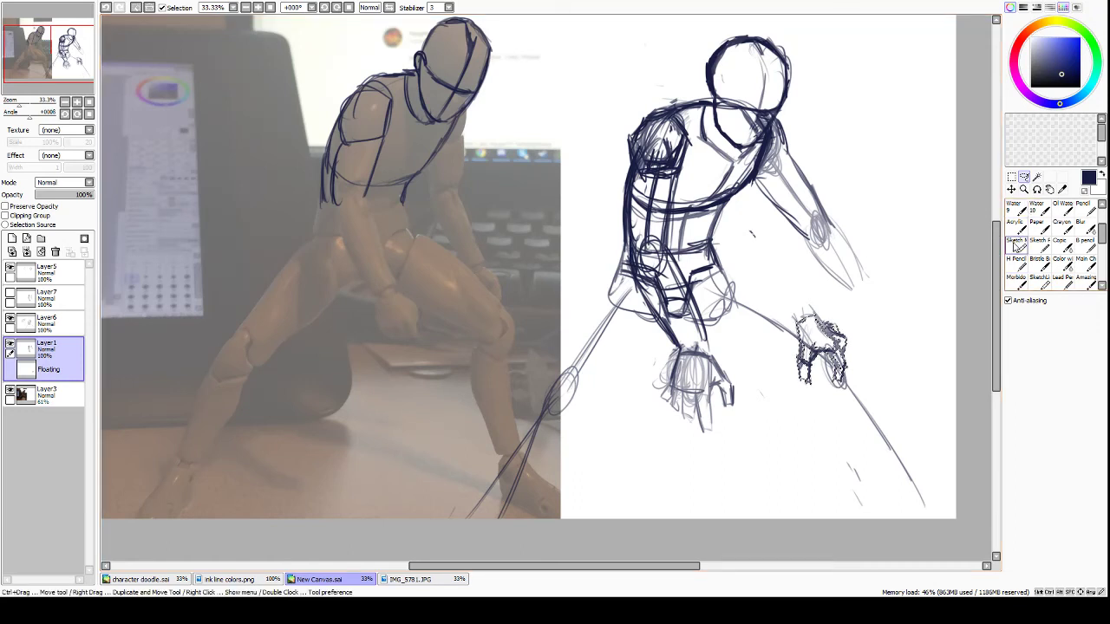
key(Return)
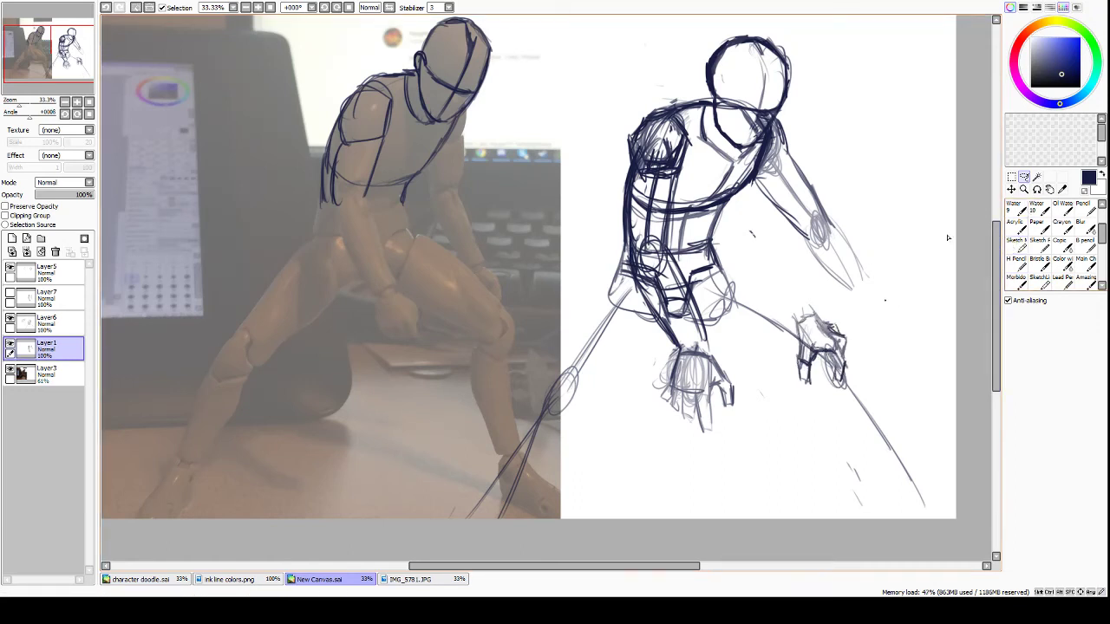
Try a new right forearm, outlining it from the wrist up to a rounded elbow with the sketch brush.
click(1014, 247)
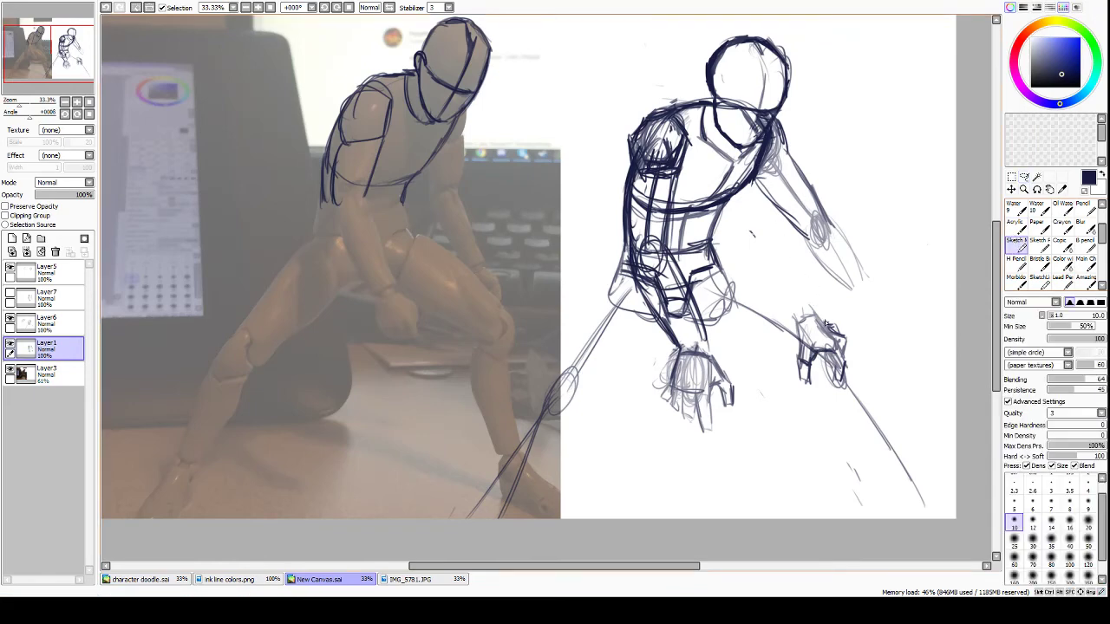
click(1012, 191)
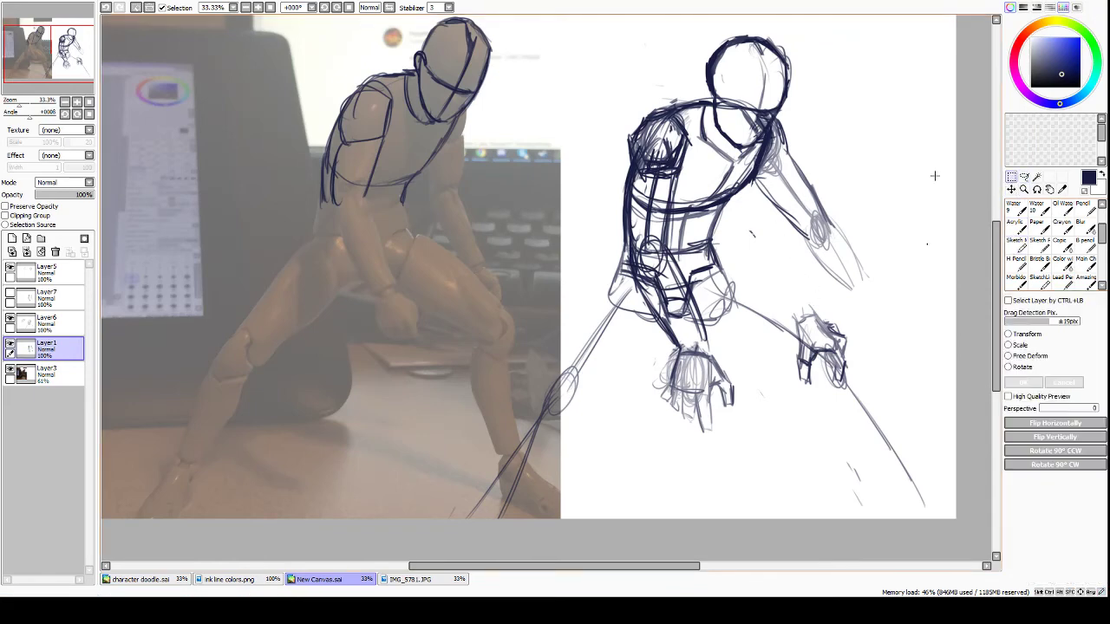
click(1012, 244)
drag(812, 284, 823, 321)
mouse_move(804, 264)
mouse_down()
mouse_move(819, 314)
mouse_move(815, 305)
mouse_up()
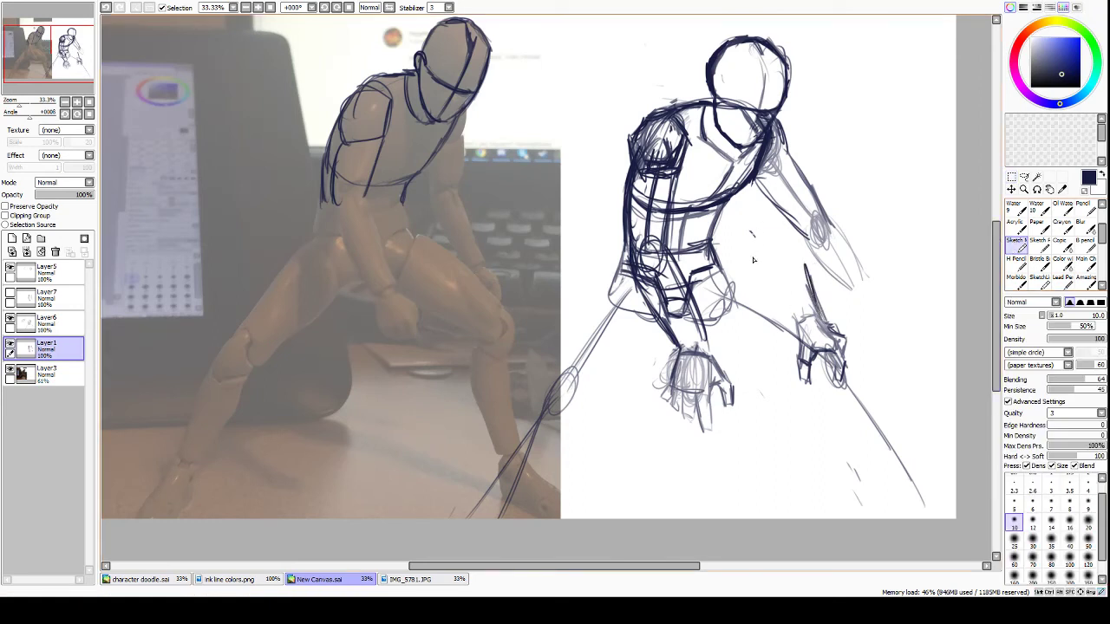
mouse_move(781, 281)
mouse_down()
mouse_move(797, 321)
mouse_move(770, 247)
mouse_move(780, 233)
mouse_move(812, 286)
mouse_move(781, 224)
mouse_move(768, 279)
mouse_up()
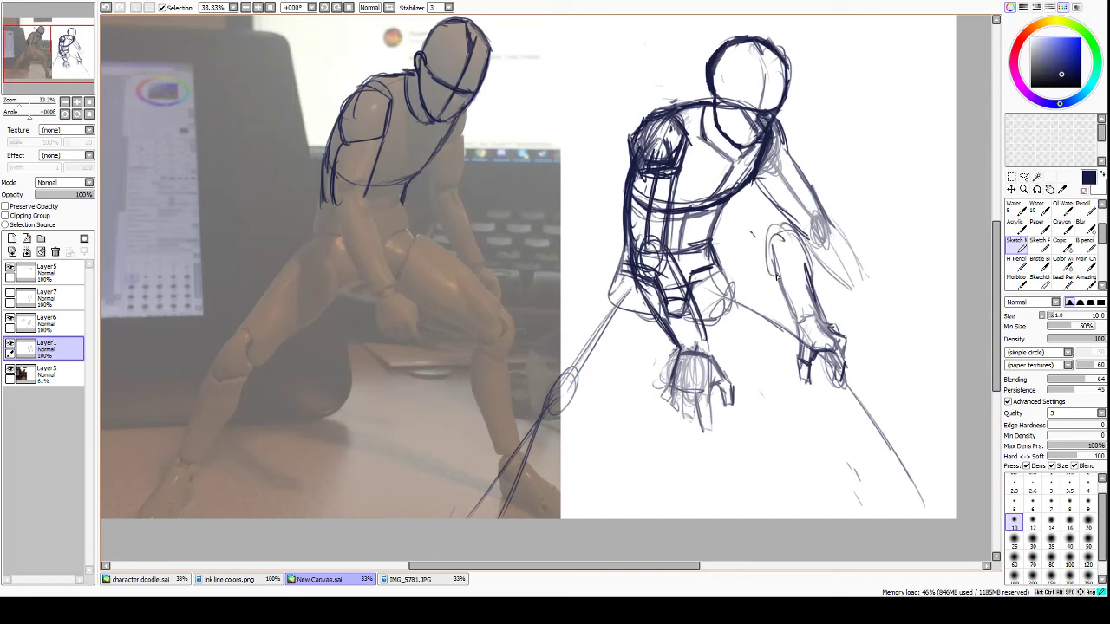
mouse_move(768, 236)
mouse_down()
mouse_move(787, 296)
mouse_move(819, 260)
mouse_move(828, 278)
mouse_move(854, 226)
mouse_move(831, 249)
mouse_move(810, 189)
mouse_move(791, 216)
mouse_move(784, 169)
mouse_move(769, 197)
mouse_up()
Erase the old right upper arm, outline a new one from shoulder to elbow, and darken the outer edge of the left hand.
key(e)
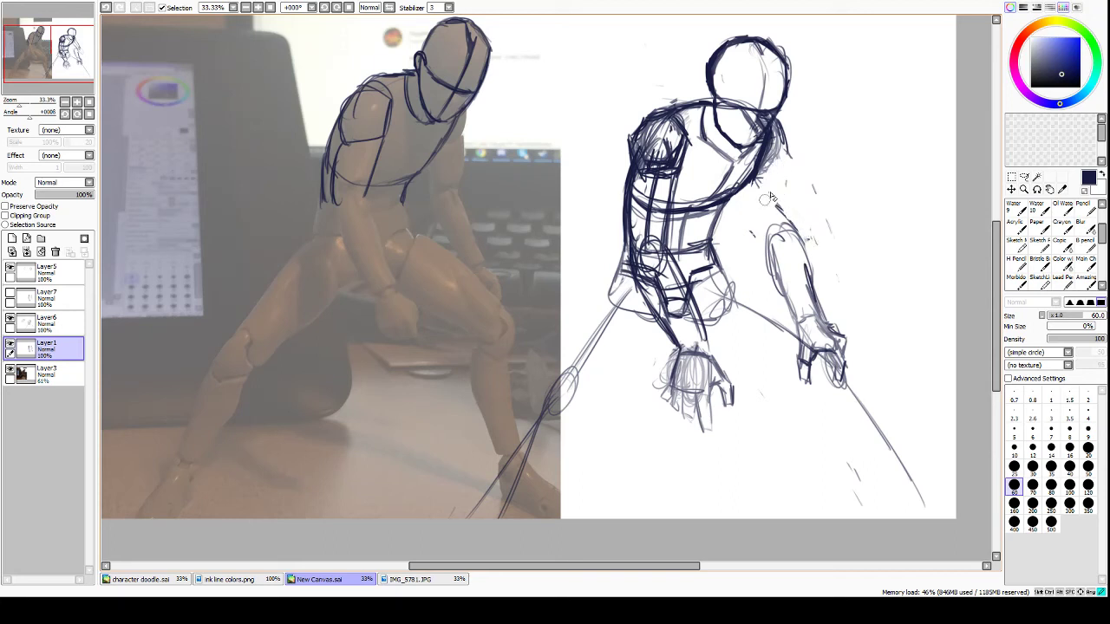
key(b)
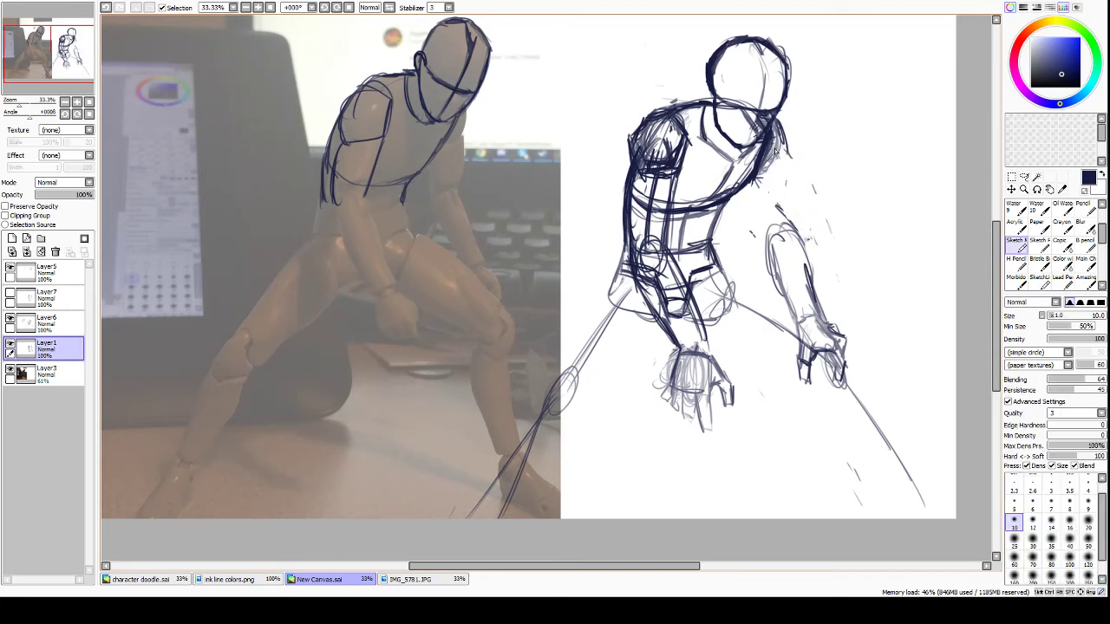
mouse_move(799, 236)
mouse_down()
mouse_move(788, 171)
mouse_move(802, 235)
mouse_up()
drag(752, 179, 772, 256)
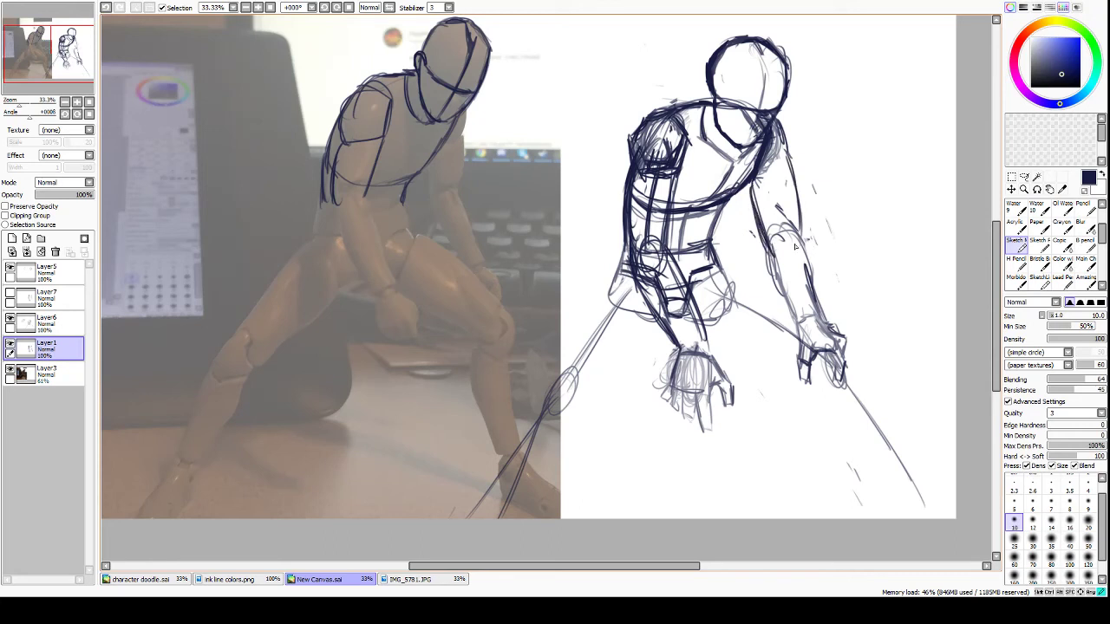
drag(785, 145, 795, 212)
mouse_move(713, 352)
mouse_down()
mouse_move(735, 403)
mouse_move(730, 381)
mouse_up()
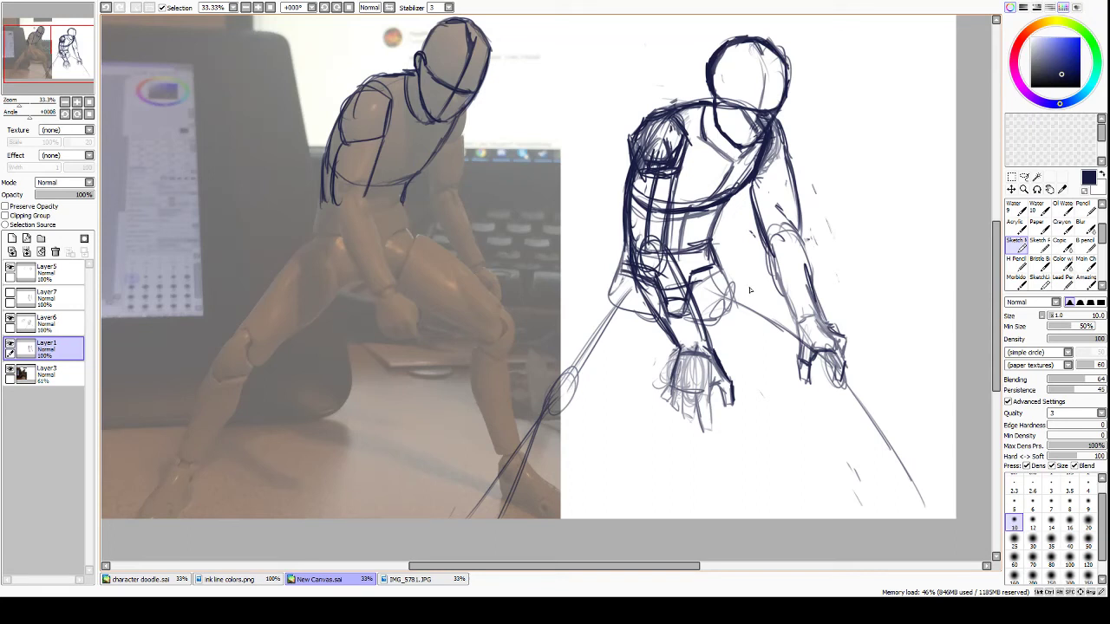
Erase the right upper arm and forearm between the shoulder and the hand.
key(e)
mouse_move(753, 194)
mouse_down()
mouse_move(760, 225)
mouse_move(791, 219)
mouse_move(789, 165)
mouse_up()
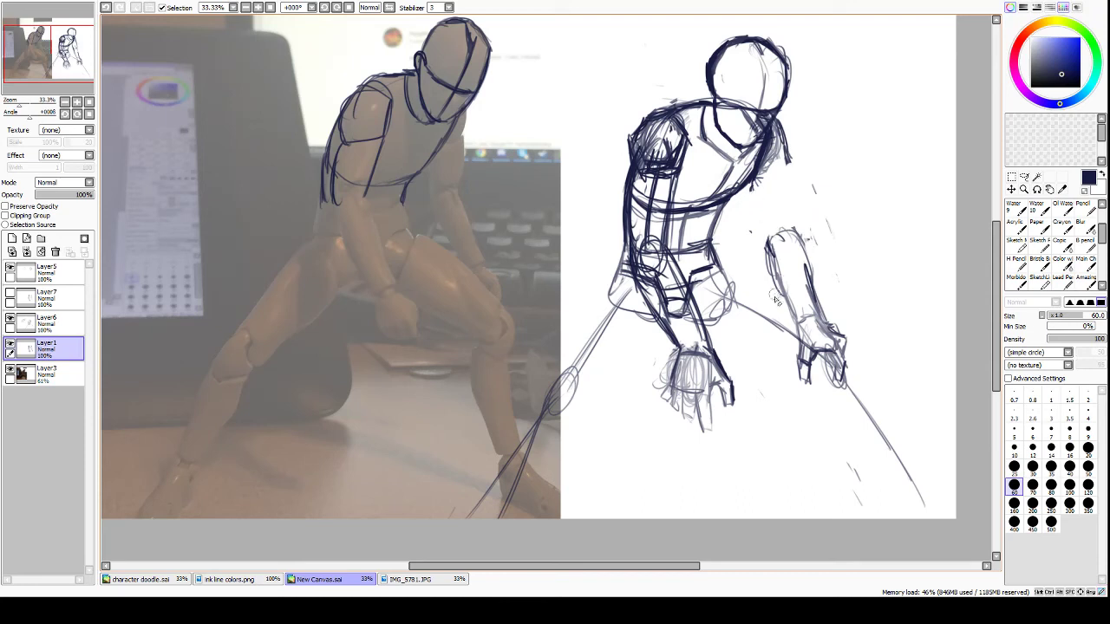
mouse_move(798, 308)
mouse_down()
mouse_move(787, 236)
mouse_move(772, 244)
mouse_move(770, 299)
mouse_move(793, 285)
mouse_up()
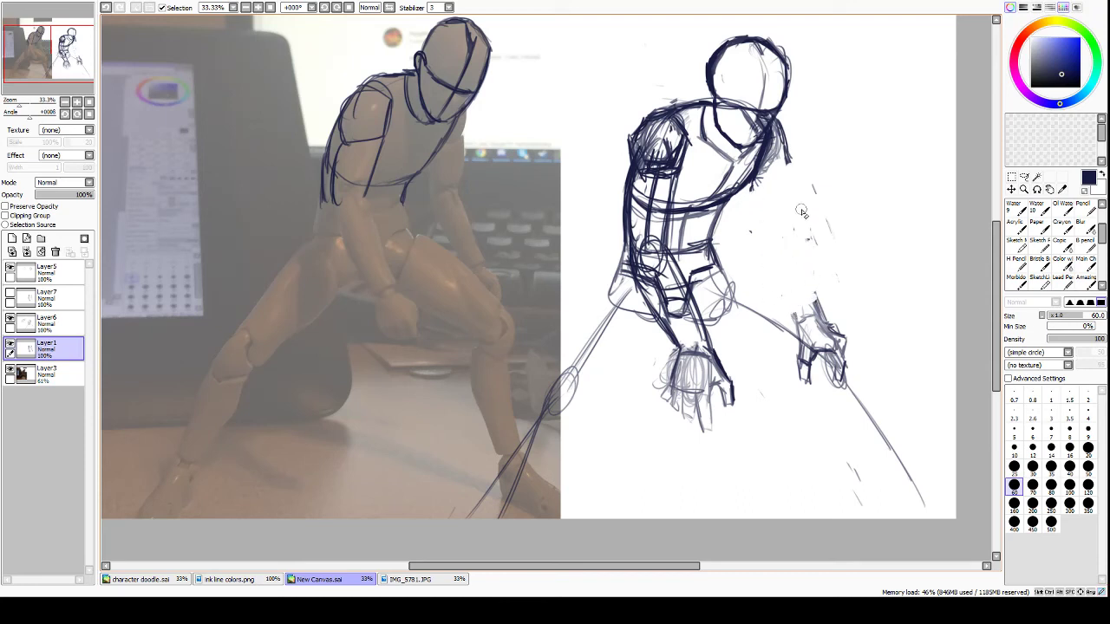
Try a right arm with a vertically hanging upper arm and a slanted forearm line, and erase it.
key(e)
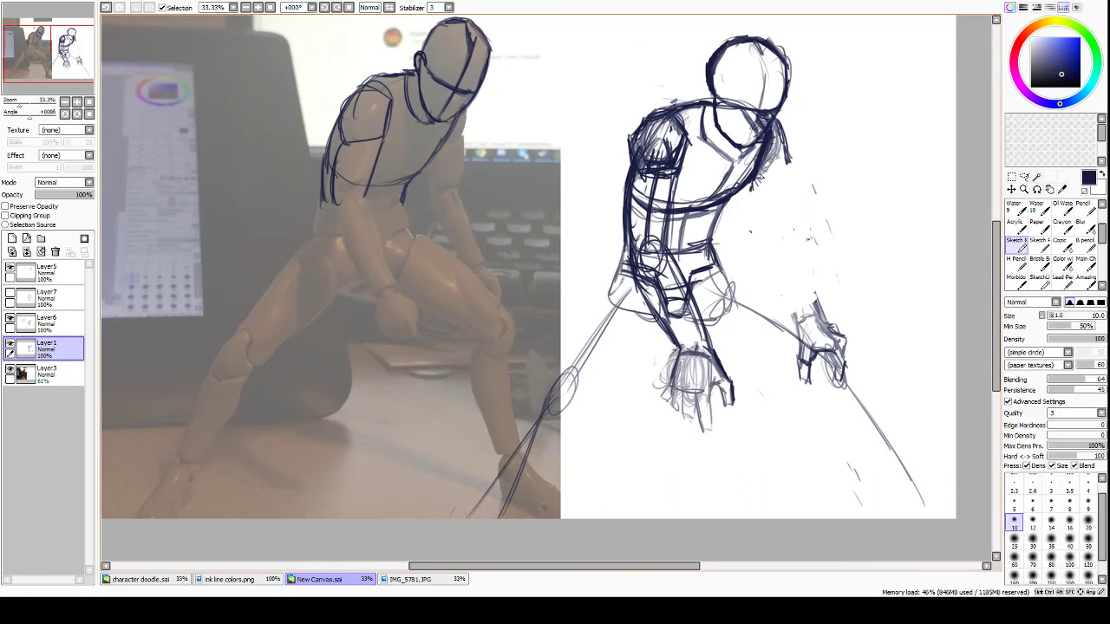
mouse_move(756, 180)
mouse_down()
mouse_move(758, 244)
mouse_move(747, 185)
mouse_move(739, 236)
mouse_move(734, 228)
mouse_move(767, 221)
mouse_move(760, 256)
mouse_move(782, 183)
mouse_up()
mouse_move(775, 141)
mouse_down()
mouse_move(769, 185)
mouse_move(777, 117)
mouse_up()
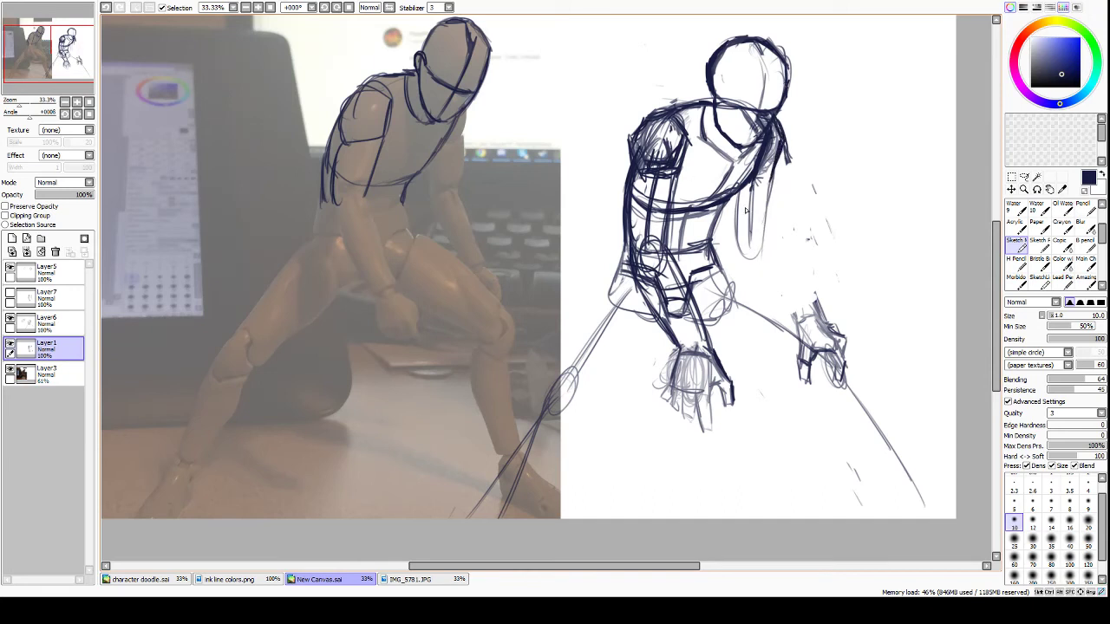
mouse_move(749, 193)
mouse_down()
mouse_move(734, 265)
mouse_move(784, 322)
mouse_up()
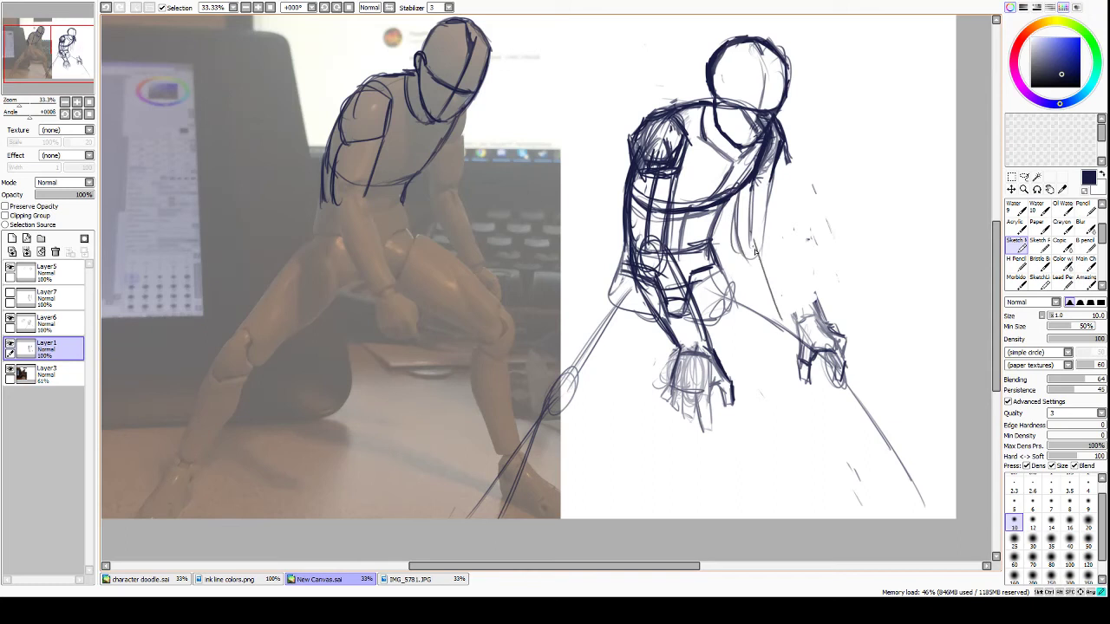
drag(763, 265, 790, 341)
key(e)
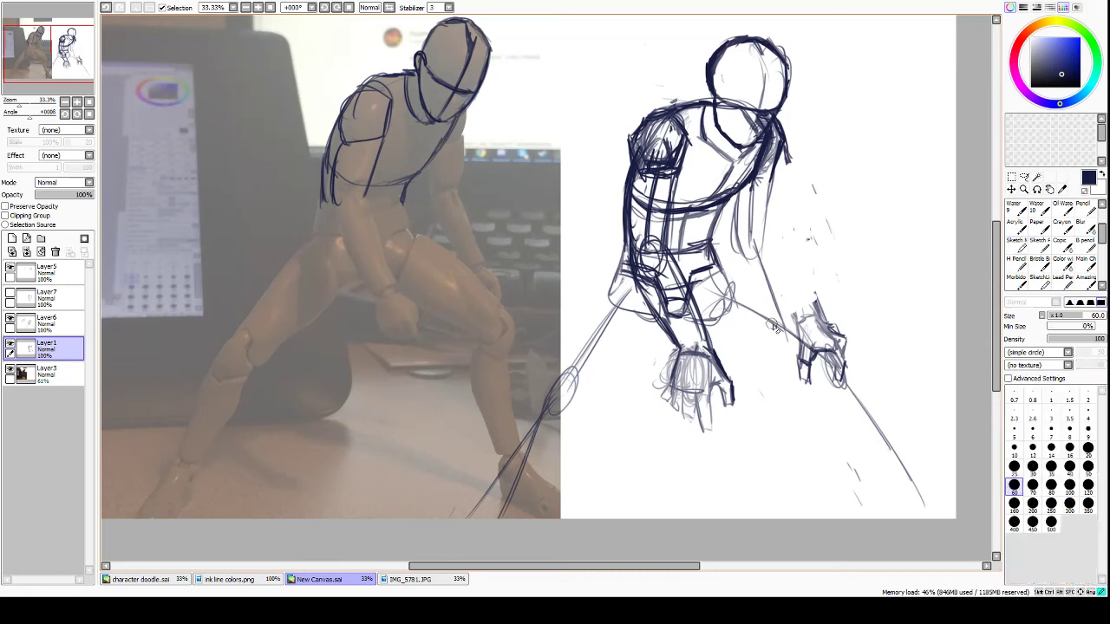
mouse_move(776, 299)
mouse_down()
mouse_move(786, 348)
mouse_move(758, 257)
mouse_move(739, 278)
mouse_move(732, 223)
mouse_move(748, 202)
mouse_move(744, 243)
mouse_move(743, 218)
mouse_move(767, 242)
mouse_up()
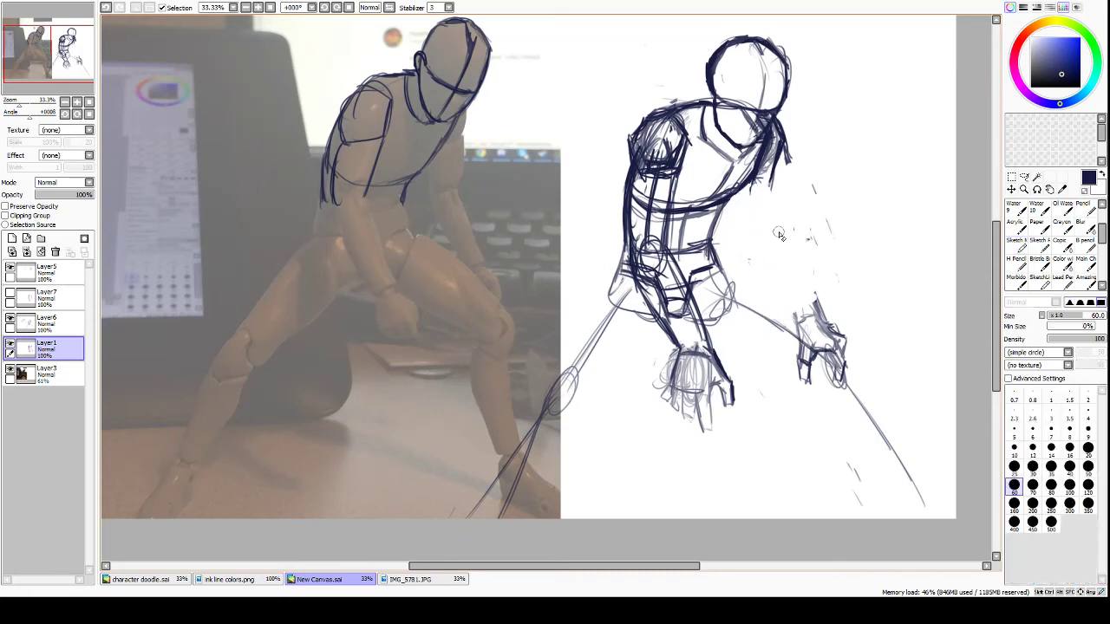
Block in the right arm with a guide line from shoulder to hand, an oval elbow and a tapered upper-arm outline.
key(n)
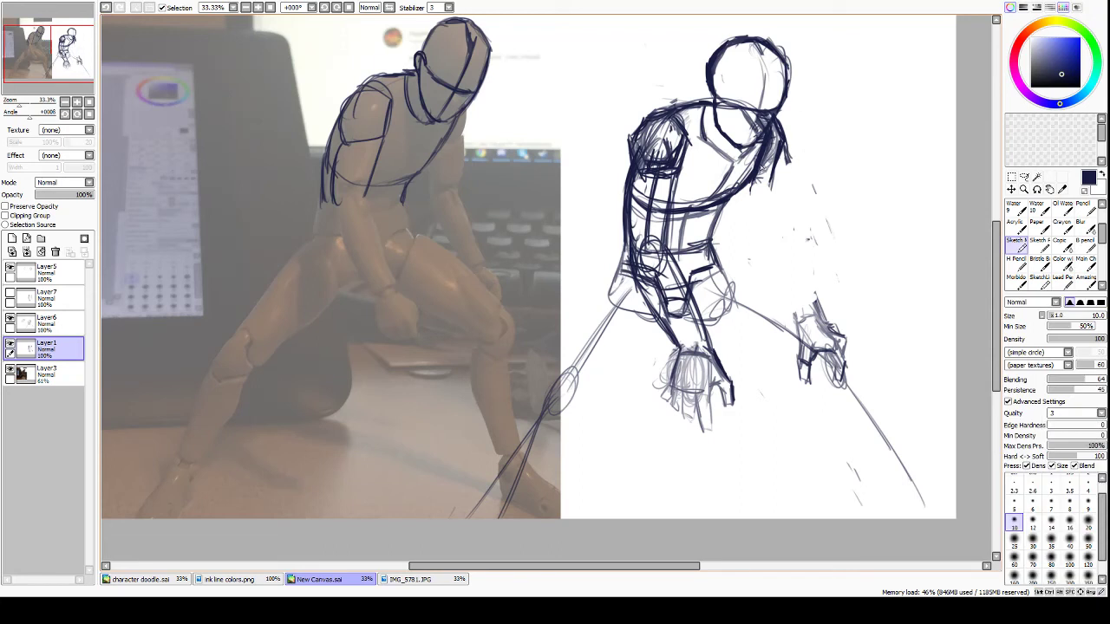
drag(768, 157, 794, 240)
mouse_move(771, 184)
mouse_down()
mouse_move(791, 239)
mouse_move(794, 231)
mouse_move(817, 346)
mouse_up()
drag(800, 276, 815, 344)
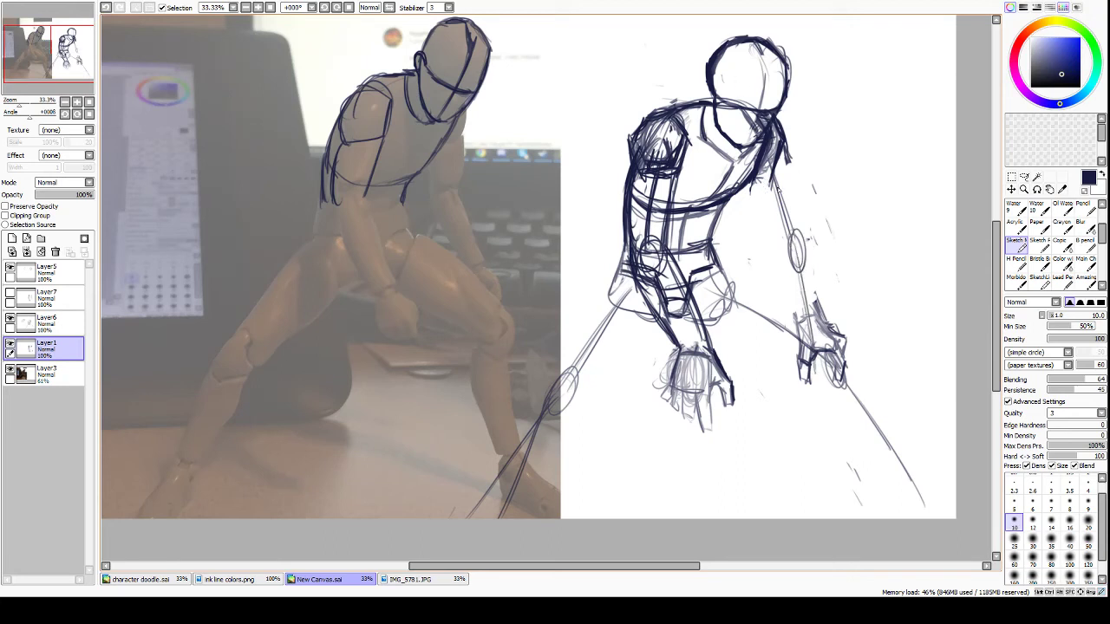
mouse_move(759, 183)
mouse_down()
mouse_move(781, 253)
mouse_move(786, 200)
mouse_move(799, 228)
mouse_move(785, 178)
mouse_move(791, 214)
mouse_move(772, 245)
mouse_move(792, 194)
mouse_move(794, 234)
mouse_move(785, 177)
mouse_up()
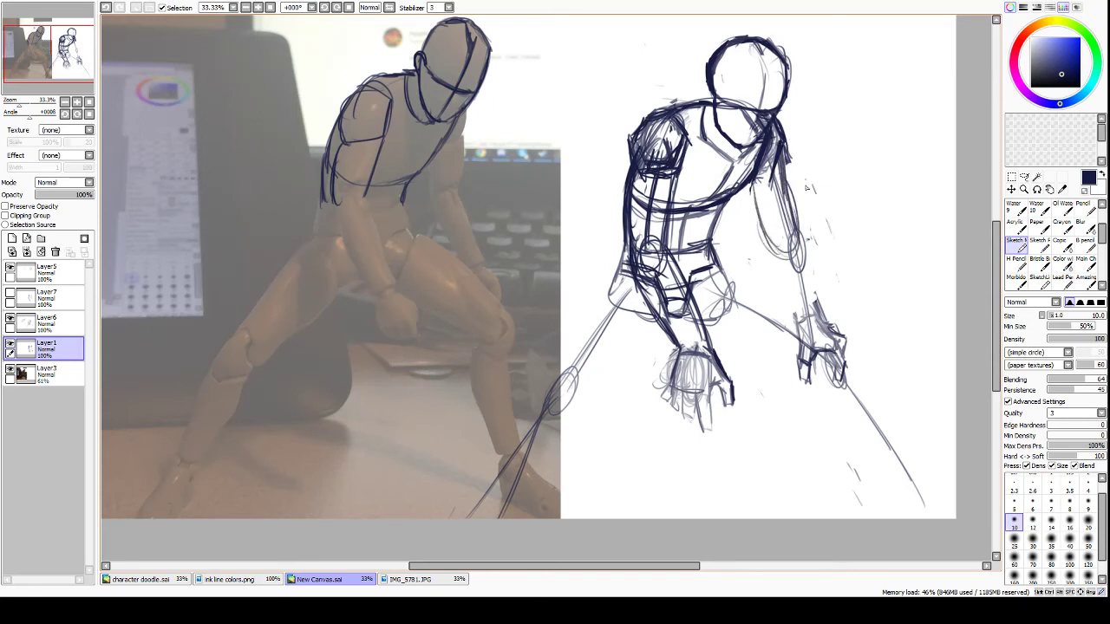
Erase the oval elbow guide and outline both sides of the right forearm from the elbow to the wrist.
key(e)
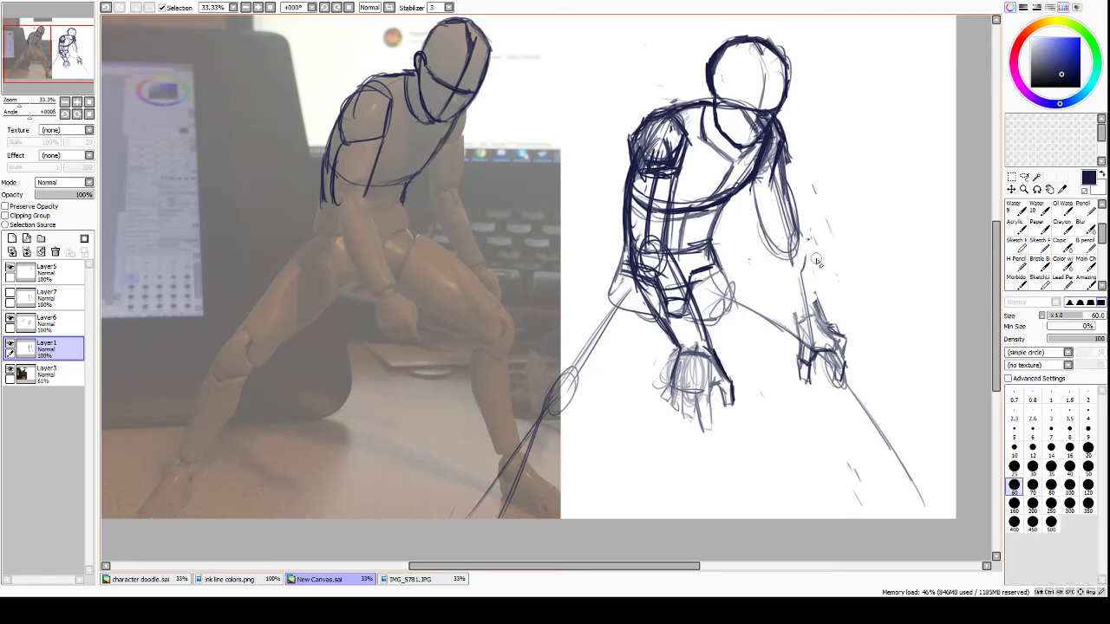
key(e)
mouse_move(766, 232)
mouse_down()
mouse_move(801, 317)
mouse_move(823, 310)
mouse_move(829, 336)
mouse_up()
drag(811, 265, 831, 343)
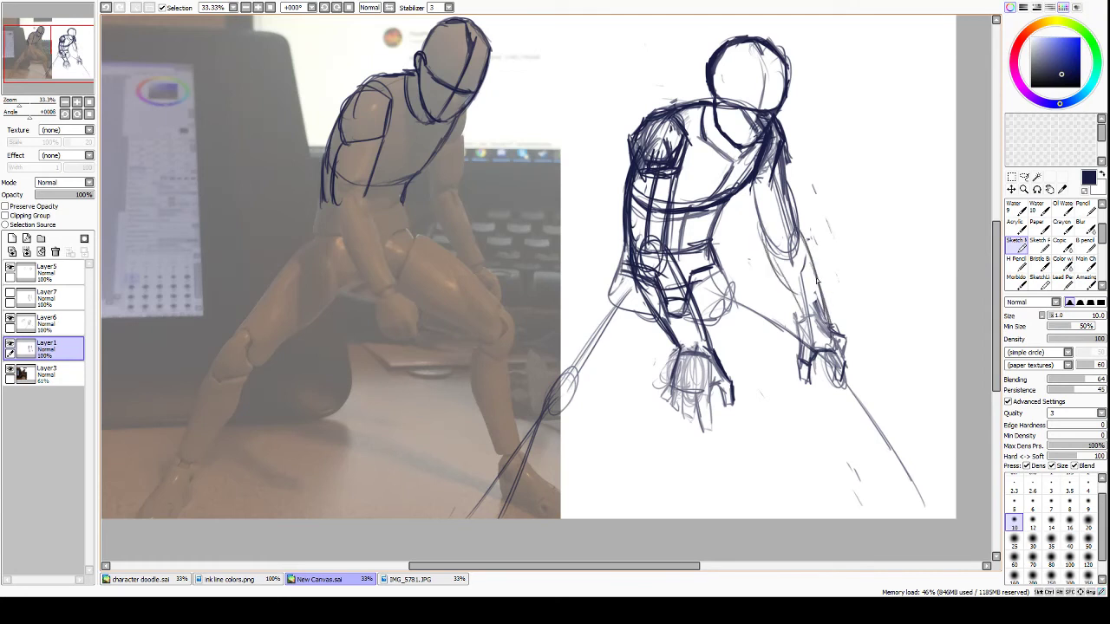
drag(770, 254, 801, 333)
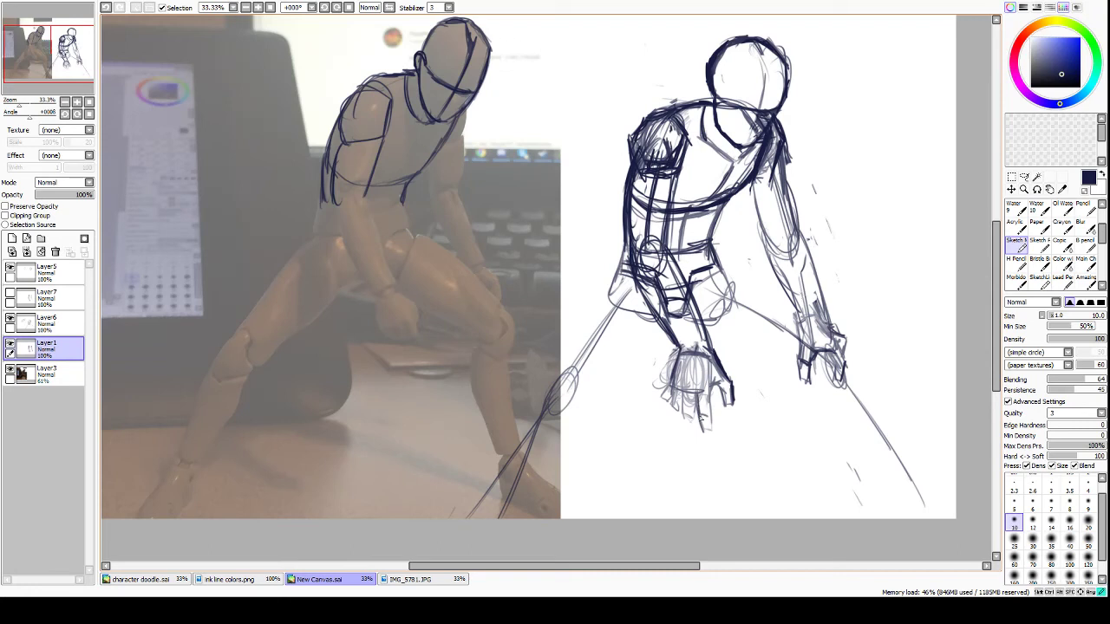
Draw the left hand's fingers in darker lines, erase the overlong fingertip, and darken the top edge of the hand.
drag(701, 422, 711, 435)
mouse_move(698, 391)
mouse_down()
mouse_move(697, 412)
mouse_move(711, 419)
mouse_move(702, 440)
mouse_move(709, 434)
mouse_up()
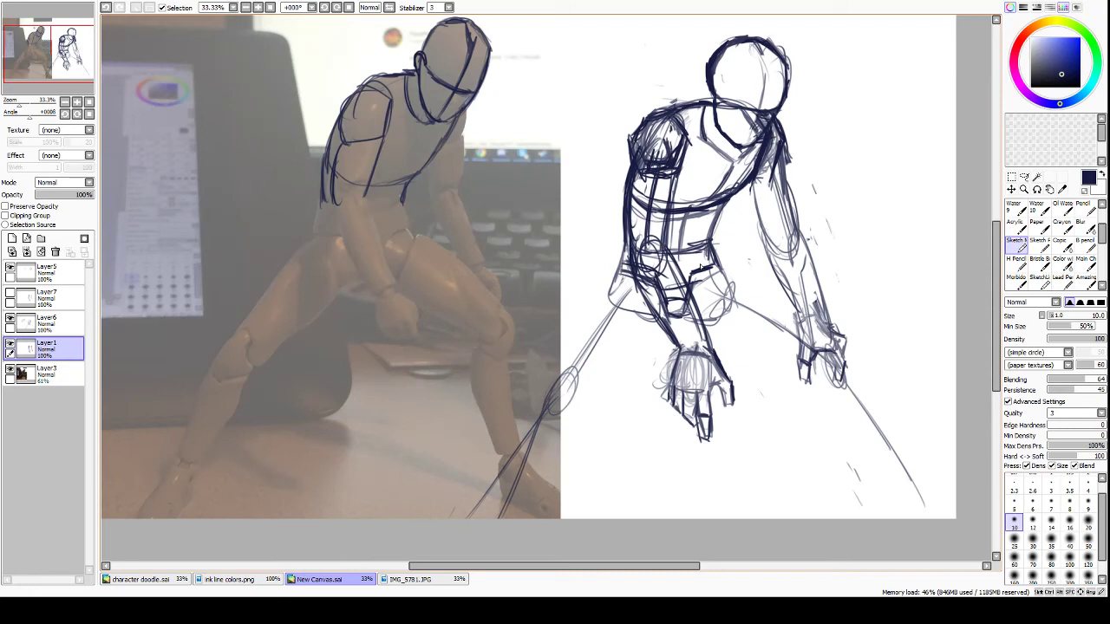
key(e)
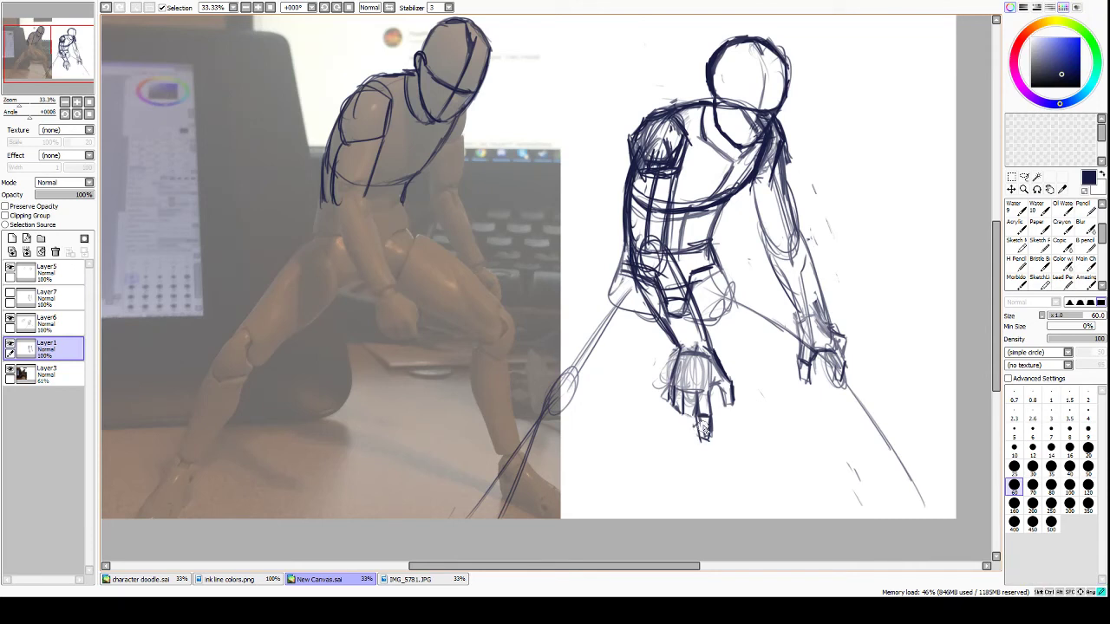
drag(704, 431, 718, 425)
key(b)
mouse_move(681, 353)
mouse_down()
mouse_move(715, 354)
mouse_move(678, 362)
mouse_up()
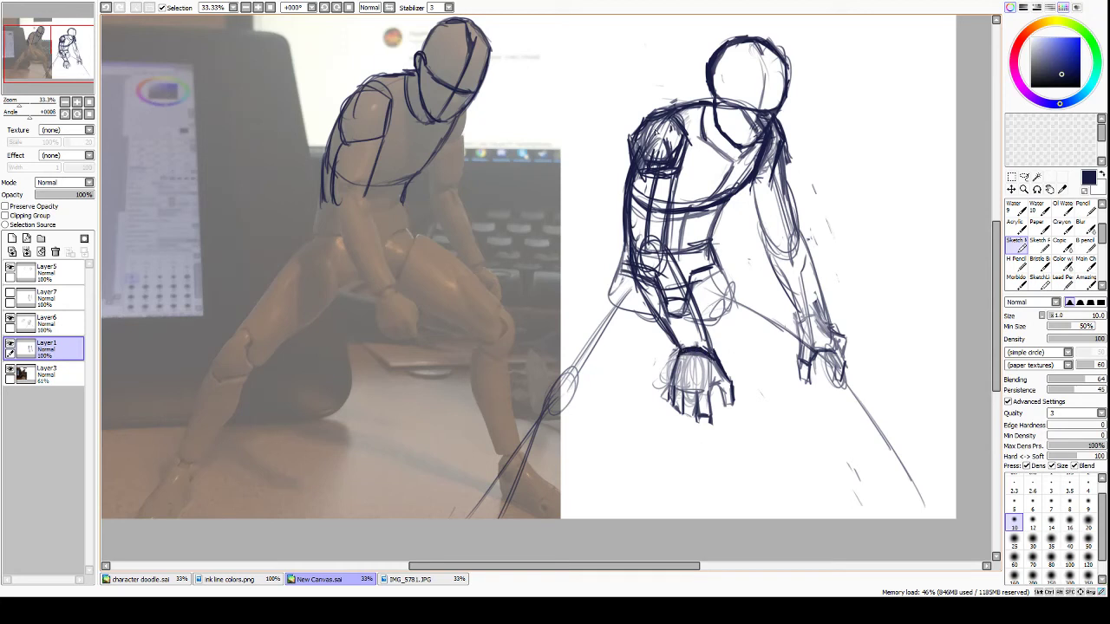
Darken the right wrist and the knuckle outline of the right hand, cleaning up the edge beside the wrist.
drag(784, 286, 813, 338)
mouse_move(808, 329)
mouse_down()
mouse_move(799, 353)
mouse_move(810, 368)
mouse_move(834, 336)
mouse_move(845, 349)
mouse_move(838, 367)
mouse_up()
mouse_move(846, 328)
mouse_down()
mouse_move(834, 350)
mouse_move(828, 340)
mouse_up()
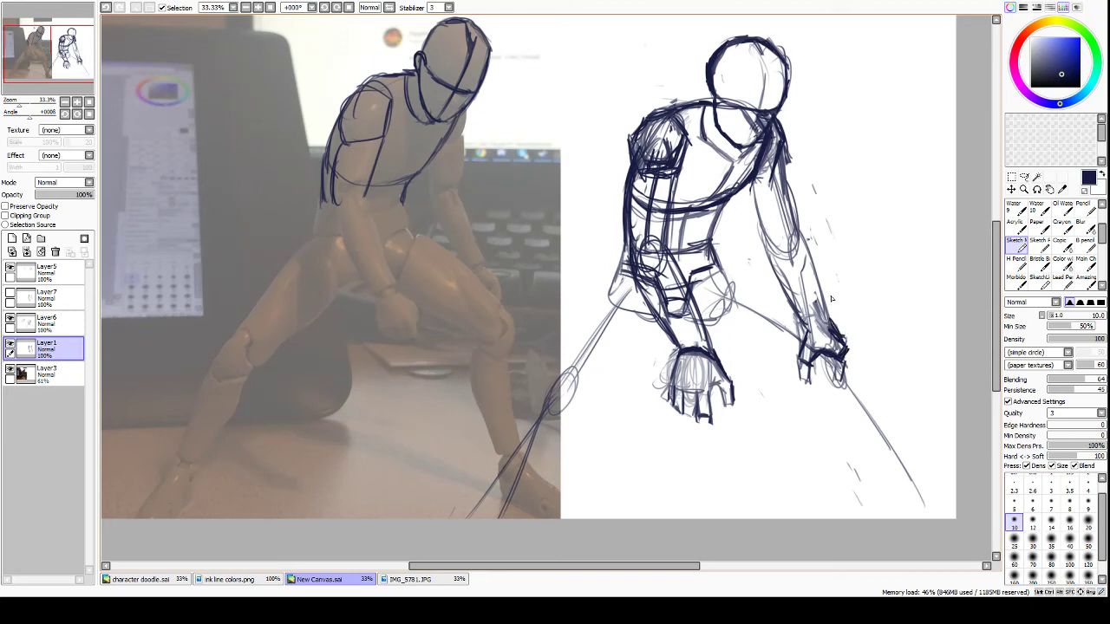
key(e)
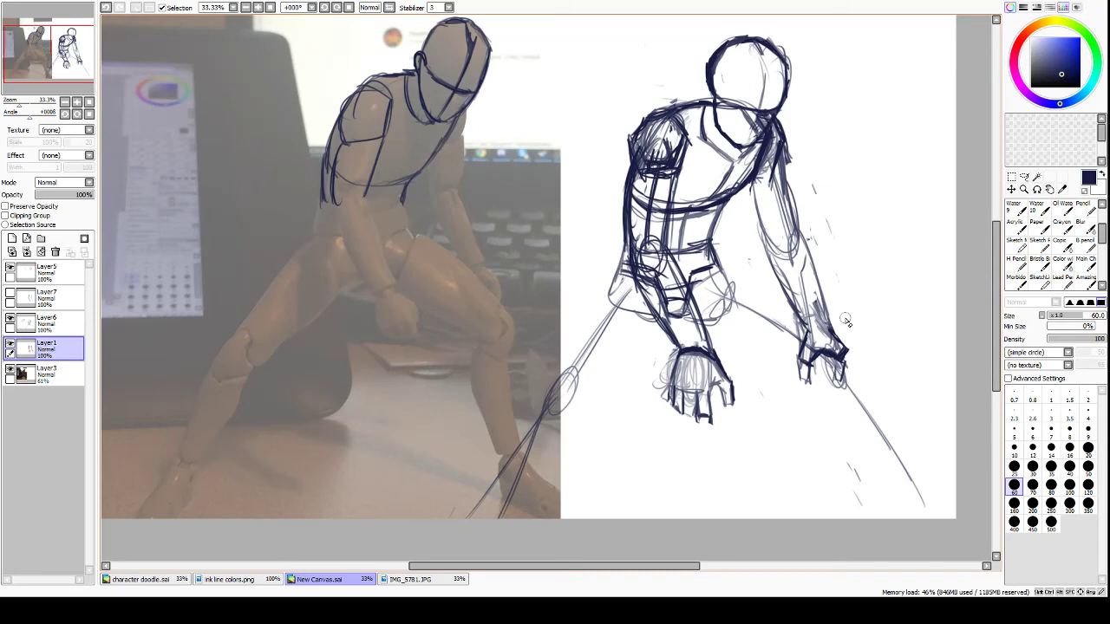
key(b)
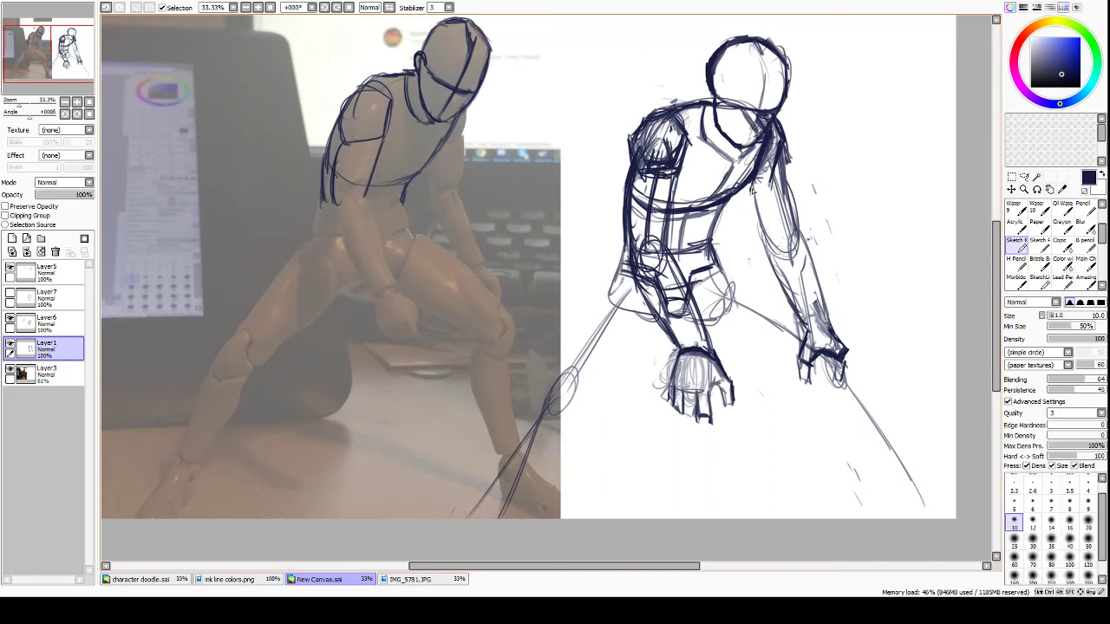
Go over both sides of the right arm with darker lines from the shoulder past the elbow to the wrist.
drag(751, 184, 767, 236)
mouse_move(786, 137)
mouse_down()
mouse_move(781, 168)
mouse_move(782, 125)
mouse_up()
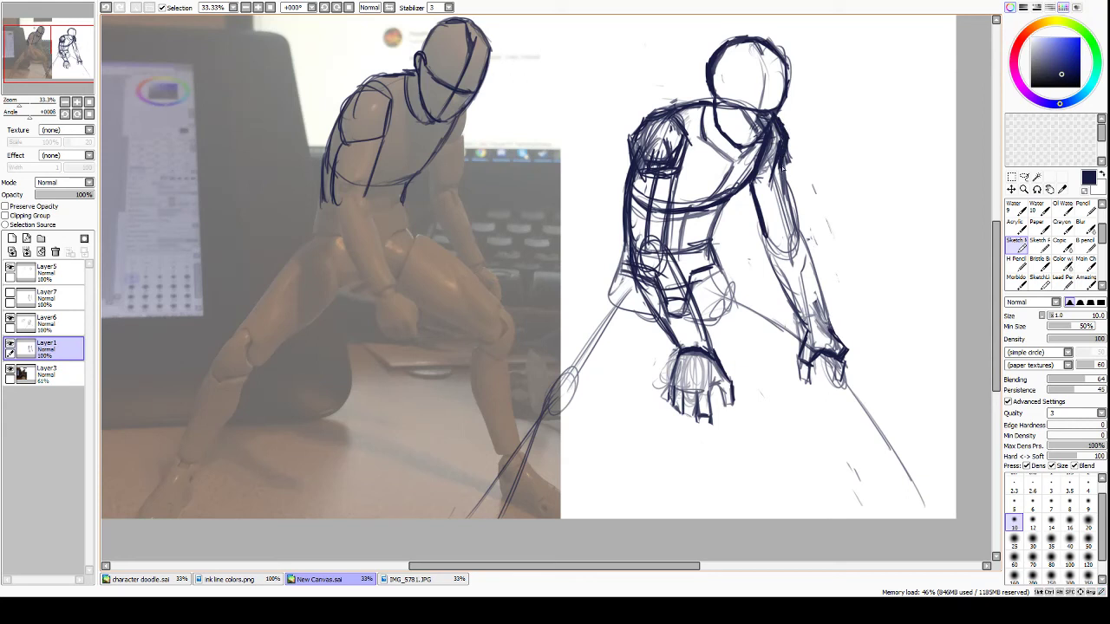
mouse_move(782, 167)
mouse_down()
mouse_move(803, 239)
mouse_move(770, 267)
mouse_move(791, 307)
mouse_up()
mouse_move(801, 237)
mouse_down()
mouse_move(828, 318)
mouse_move(821, 299)
mouse_up()
drag(799, 234, 809, 262)
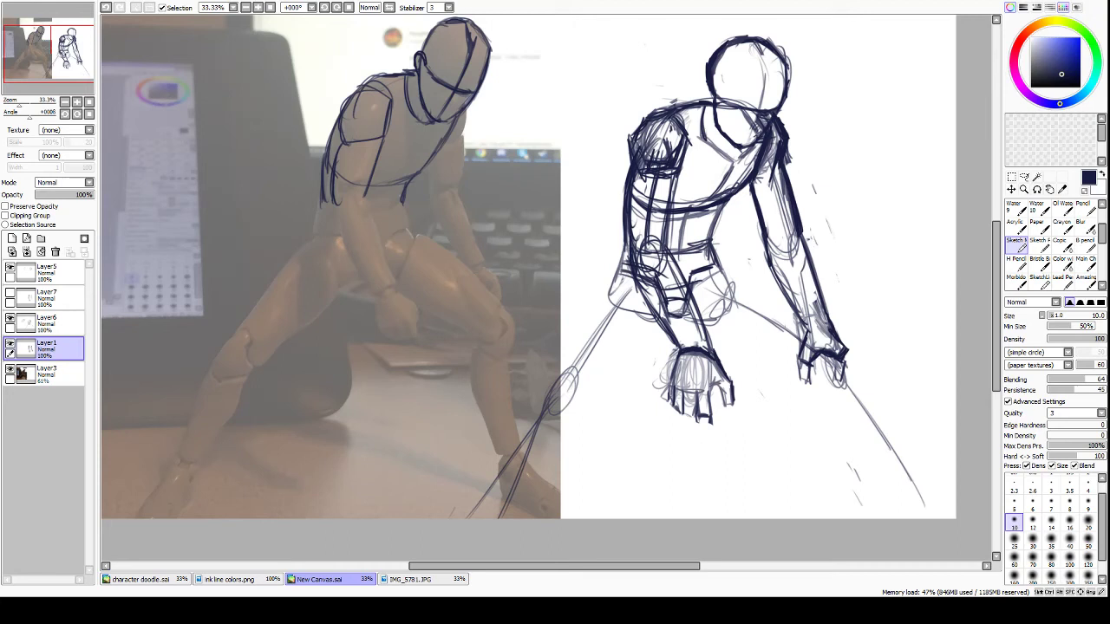
Erase the inner edge of the right upper arm and redraw it from the armpit to the elbow.
key(e)
mouse_move(759, 192)
mouse_down()
mouse_move(758, 217)
mouse_move(755, 201)
mouse_up()
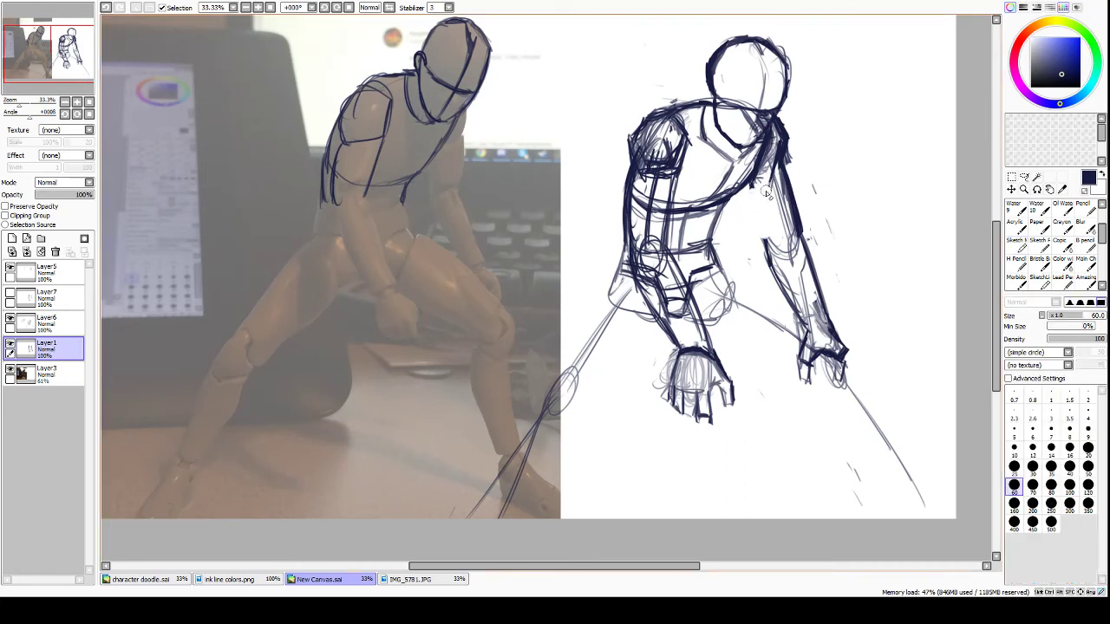
key(e)
drag(751, 184, 769, 249)
drag(755, 207, 743, 180)
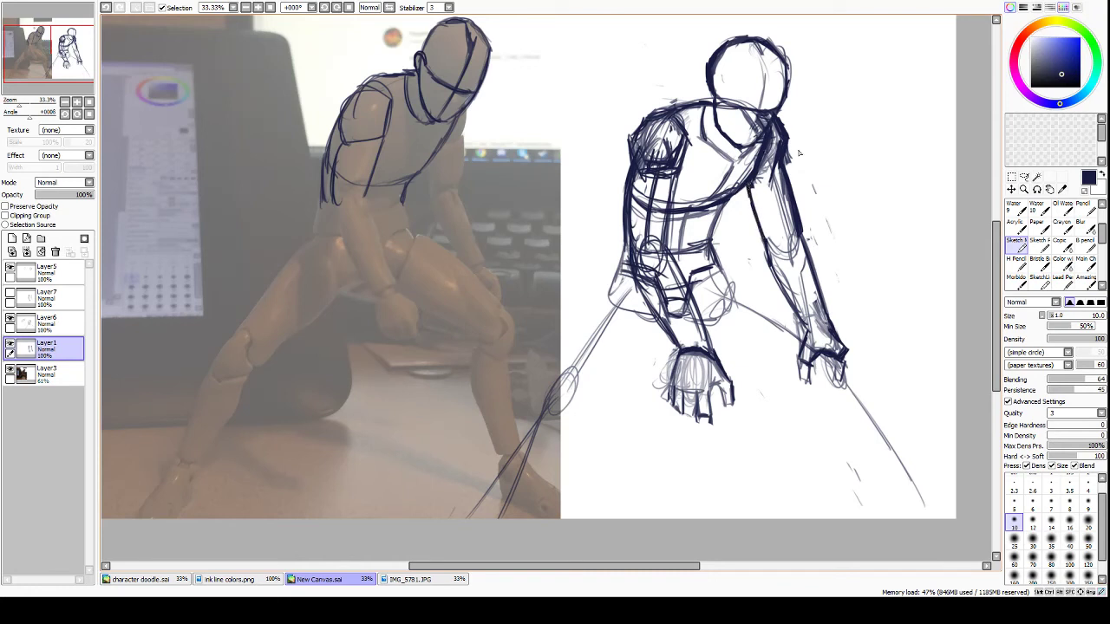
Erase the outer edge of the right upper arm and restroke it in short segments below the shoulder and at the elbow.
key(e)
mouse_move(784, 168)
mouse_down()
mouse_move(796, 222)
mouse_move(784, 173)
mouse_move(782, 216)
mouse_move(772, 170)
mouse_move(788, 174)
mouse_up()
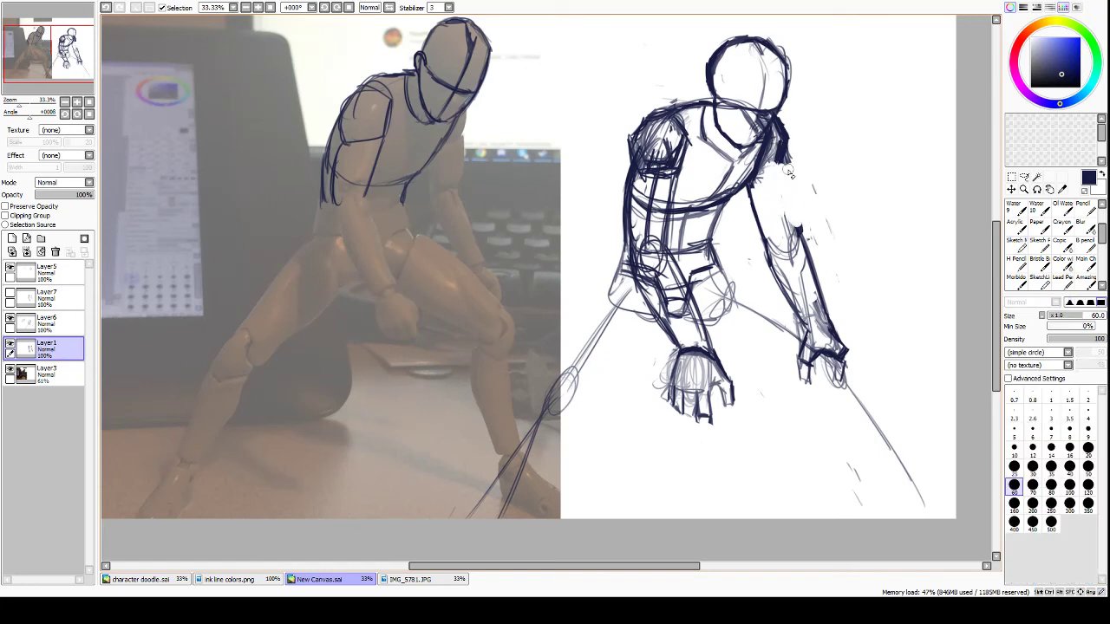
key(e)
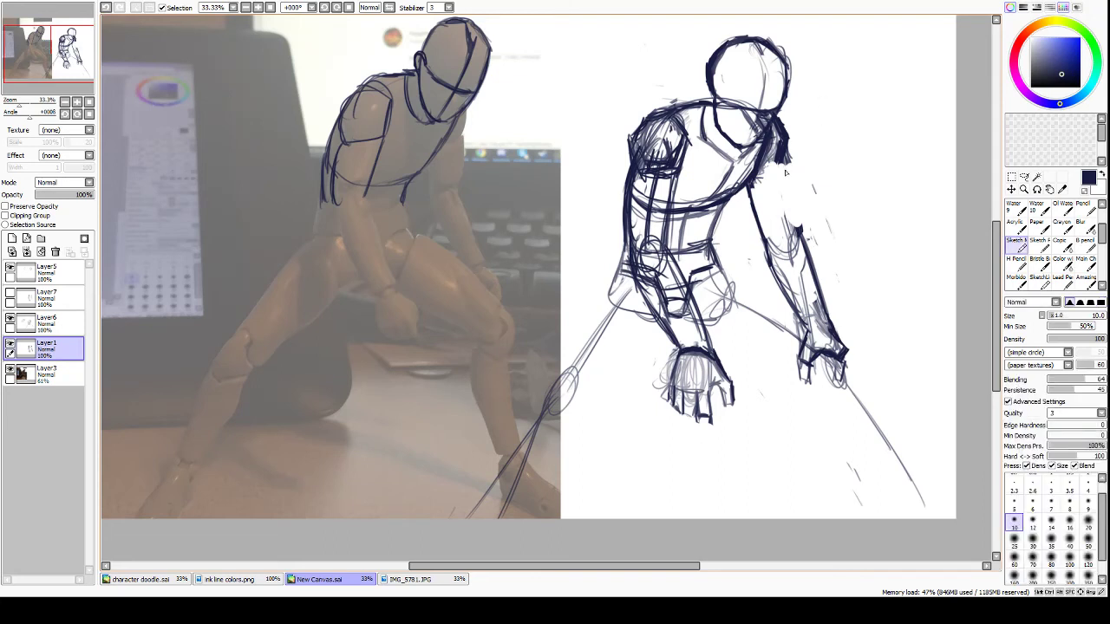
mouse_move(779, 156)
mouse_down()
mouse_move(795, 227)
mouse_move(781, 163)
mouse_up()
drag(791, 223, 799, 234)
mouse_move(786, 178)
mouse_down()
mouse_move(795, 203)
mouse_move(793, 193)
mouse_up()
Erase the remaining right upper-arm lines between the shoulder and the elbow and return to the sketch brush.
key(e)
mouse_move(751, 215)
mouse_down()
mouse_move(753, 197)
mouse_move(767, 236)
mouse_up()
drag(786, 180, 792, 192)
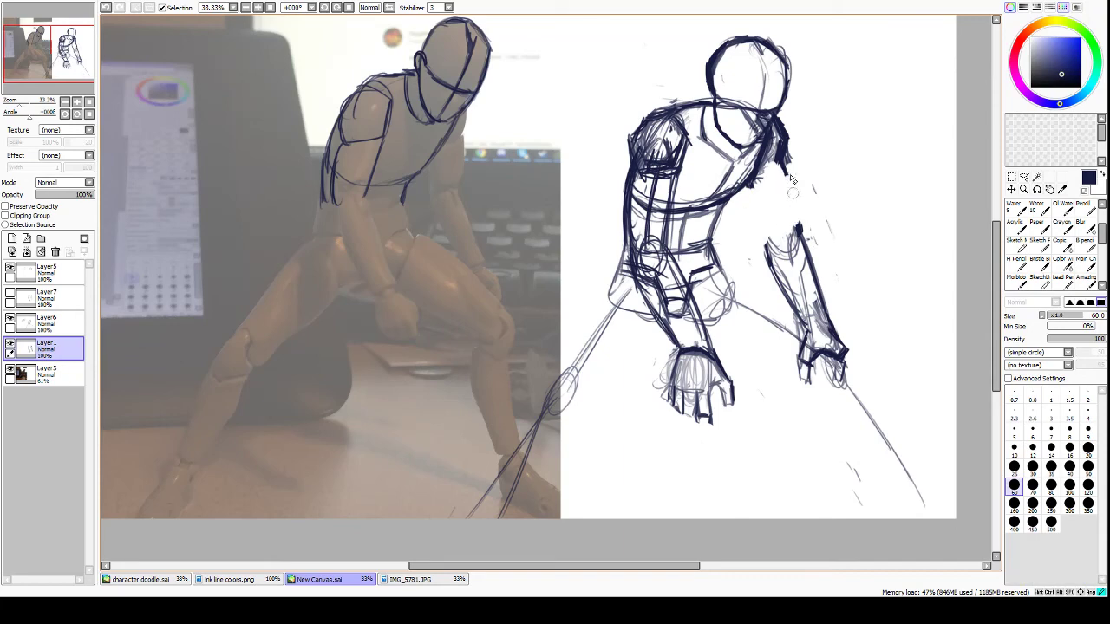
key(b)
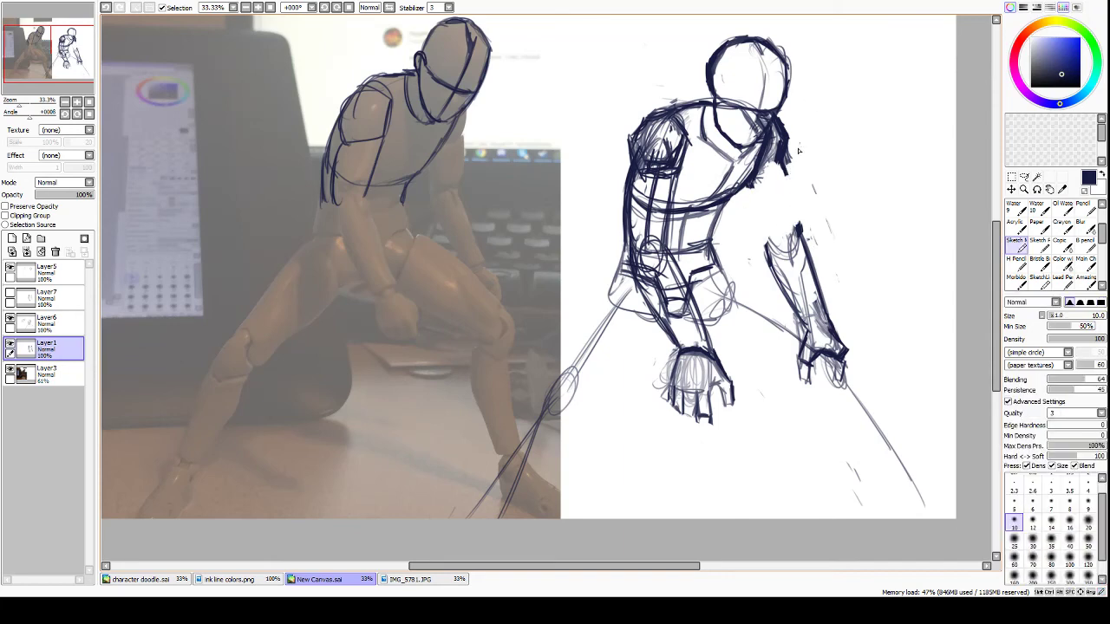
Redraw the right upper arm from the shoulder to the elbow and restroke the forearm's outer edge down to the wrist.
drag(784, 160, 797, 213)
drag(786, 160, 797, 221)
mouse_move(751, 185)
mouse_down()
mouse_move(765, 236)
mouse_move(779, 222)
mouse_move(780, 260)
mouse_up()
mouse_move(783, 221)
mouse_down()
mouse_move(778, 261)
mouse_move(767, 257)
mouse_move(780, 270)
mouse_move(800, 239)
mouse_move(833, 327)
mouse_up()
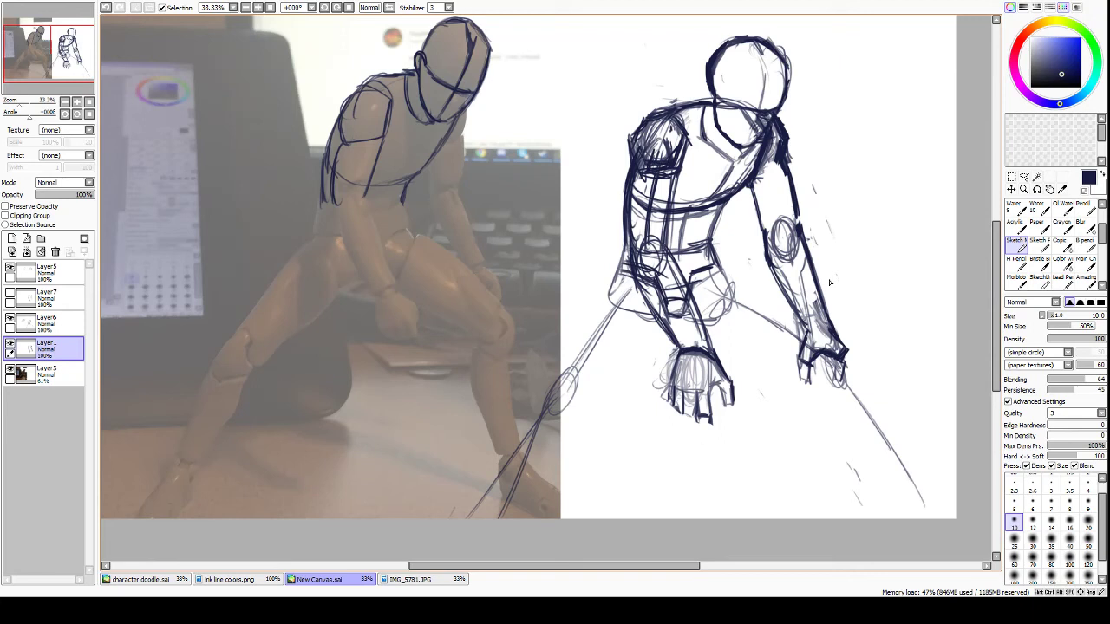
Erase the right hand's finger lines and redraw the fingers and thumb below the wrist.
key(e)
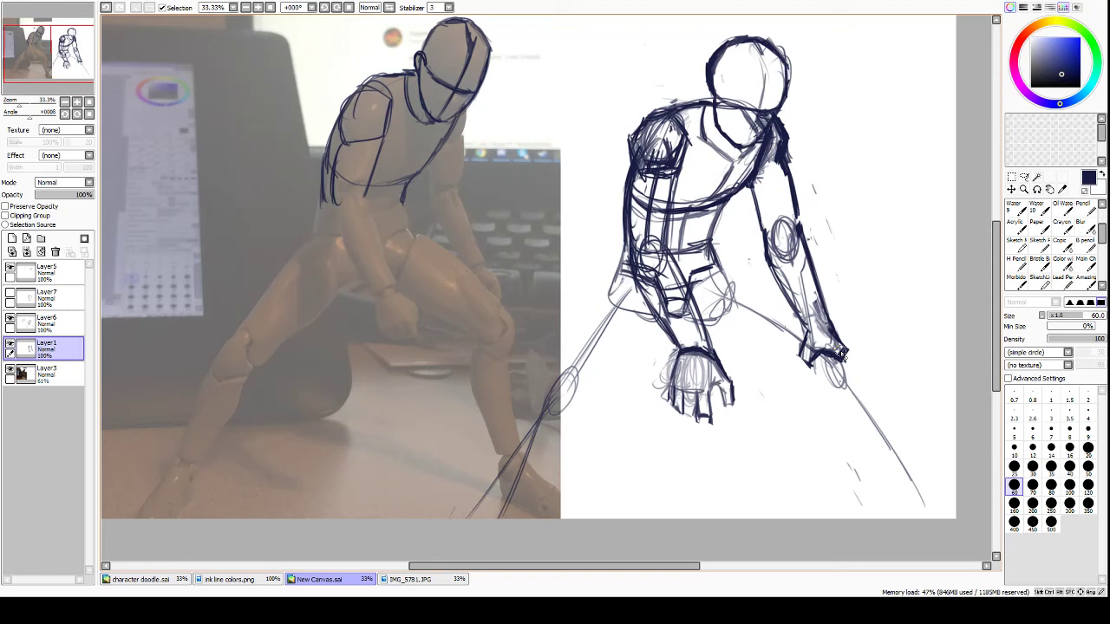
key(b)
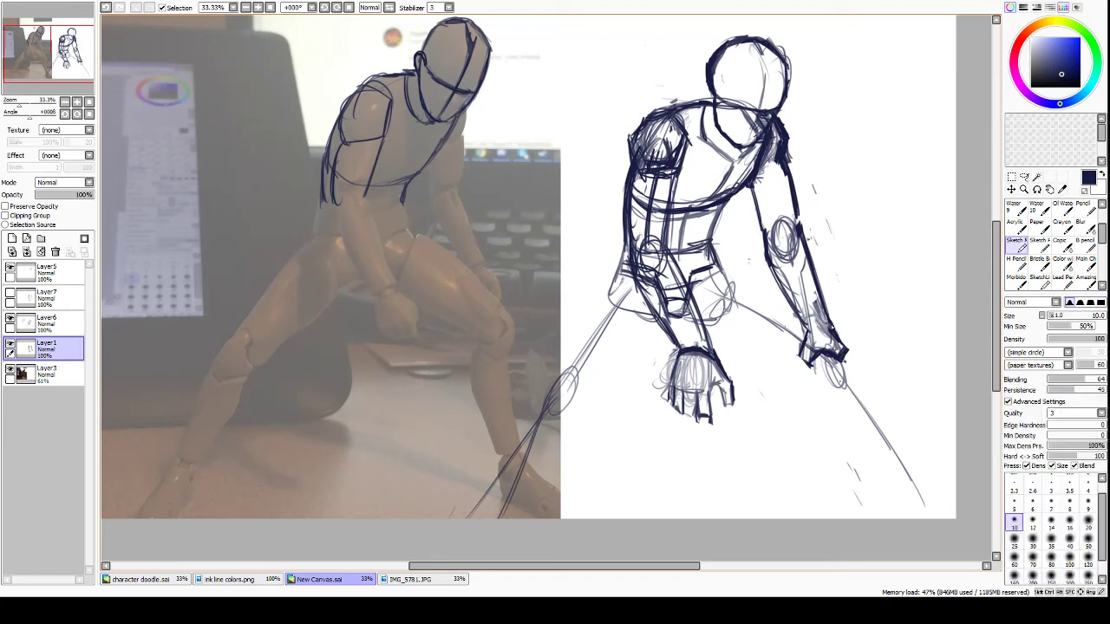
drag(829, 319, 849, 359)
drag(809, 329, 802, 335)
mouse_move(848, 351)
mouse_down()
mouse_move(857, 364)
mouse_move(841, 363)
mouse_move(856, 380)
mouse_up()
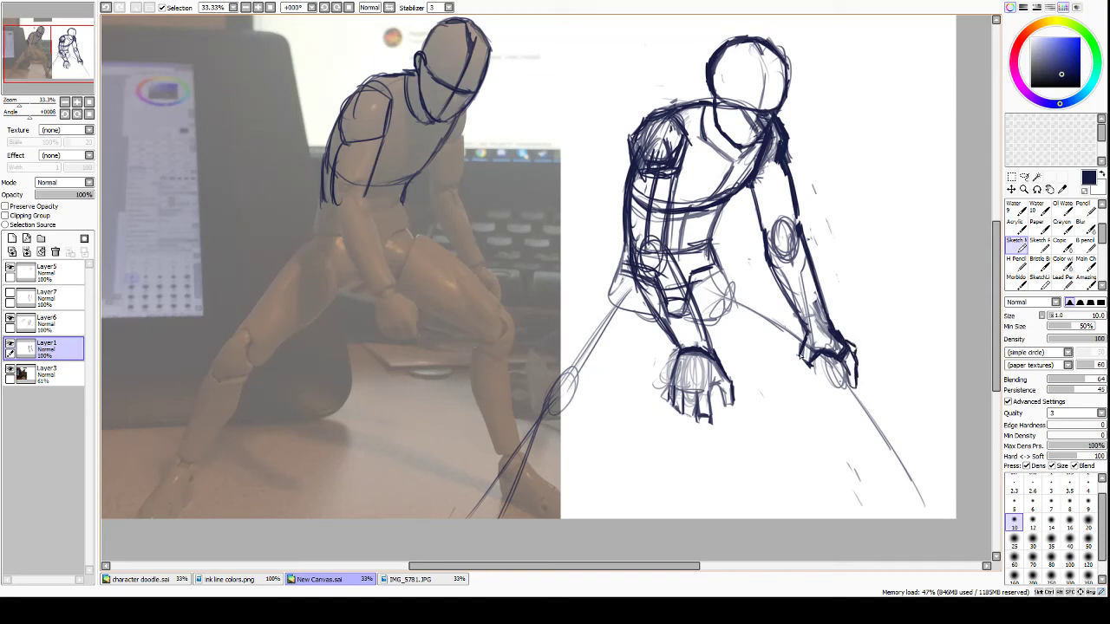
mouse_move(800, 354)
mouse_down()
mouse_move(799, 373)
mouse_move(812, 361)
mouse_up()
mouse_move(813, 360)
mouse_down()
mouse_move(830, 355)
mouse_move(843, 376)
mouse_move(834, 356)
mouse_move(836, 375)
mouse_up()
Close off the fingertips on the outer side of the left hand with short rounded strokes.
drag(697, 413, 703, 421)
drag(701, 417, 720, 422)
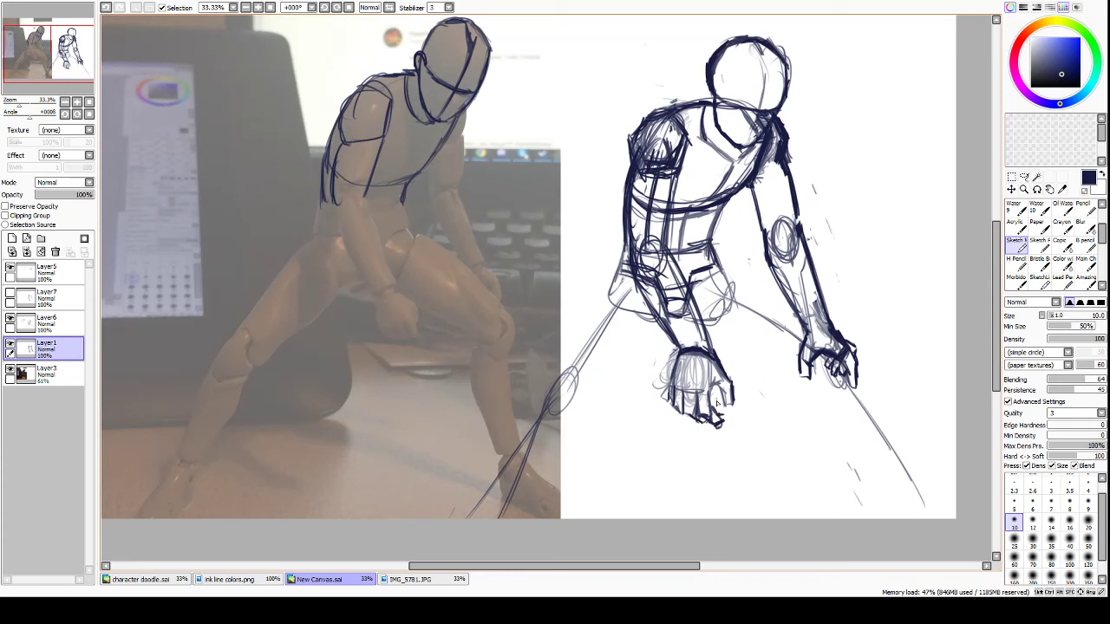
drag(712, 413, 725, 421)
Erase the left hand and redraw it as a closed fist divided into blocky fingers.
key(e)
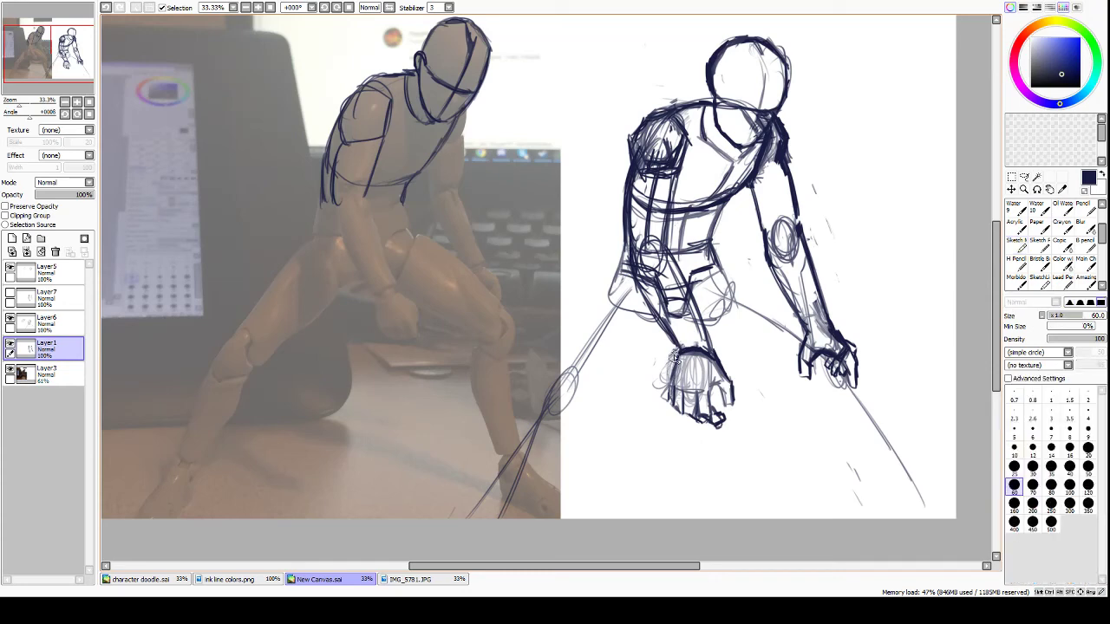
mouse_move(674, 379)
mouse_down()
mouse_move(661, 406)
mouse_move(679, 422)
mouse_move(675, 372)
mouse_move(687, 398)
mouse_move(710, 408)
mouse_move(714, 375)
mouse_move(733, 416)
mouse_move(733, 390)
mouse_move(686, 382)
mouse_move(691, 401)
mouse_move(702, 362)
mouse_up()
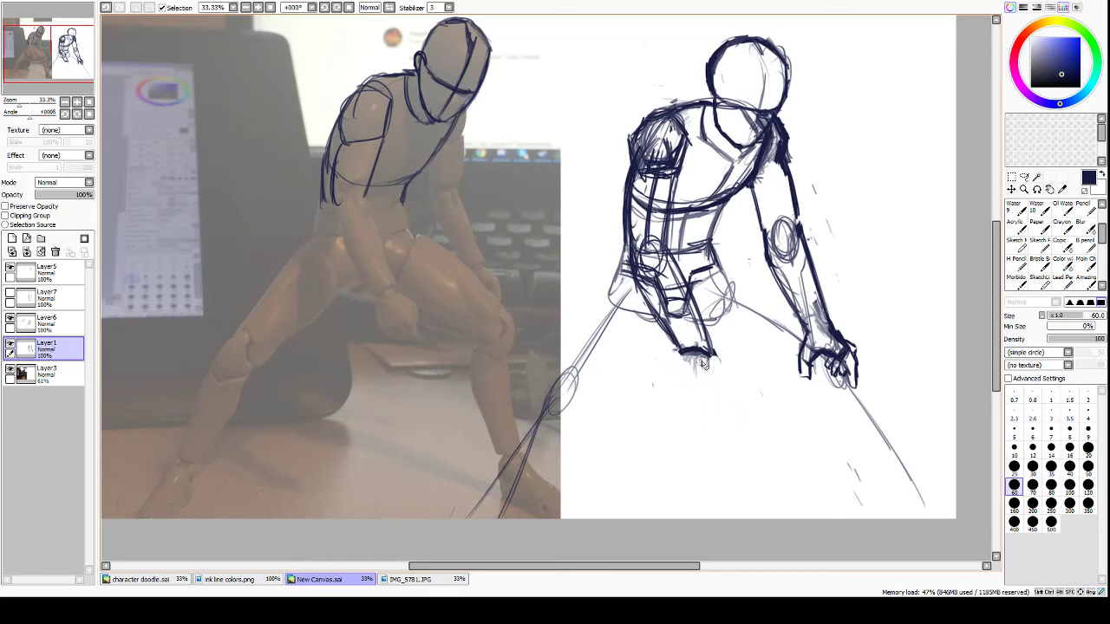
key(b)
mouse_move(677, 343)
mouse_down()
mouse_move(708, 351)
mouse_move(684, 358)
mouse_move(683, 396)
mouse_move(724, 411)
mouse_up()
mouse_move(719, 360)
mouse_down()
mouse_move(735, 388)
mouse_move(726, 414)
mouse_move(713, 411)
mouse_up()
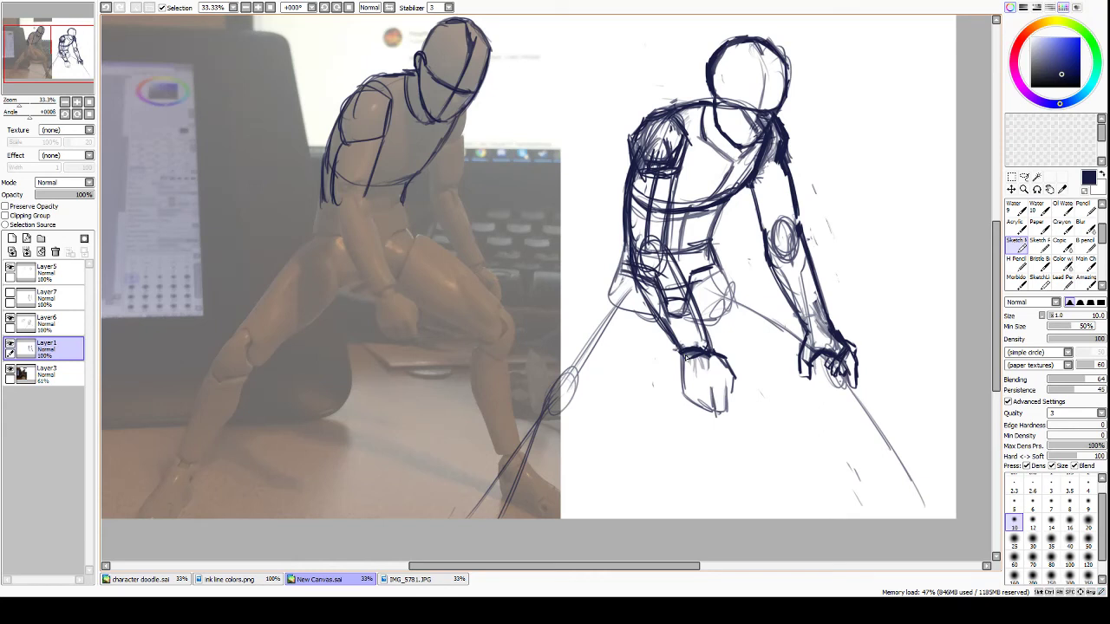
drag(685, 389, 734, 393)
mouse_move(711, 393)
mouse_down()
mouse_move(713, 411)
mouse_move(702, 411)
mouse_move(714, 413)
mouse_up()
mouse_move(691, 395)
mouse_down()
mouse_move(704, 412)
mouse_move(689, 399)
mouse_move(686, 411)
mouse_move(697, 413)
mouse_up()
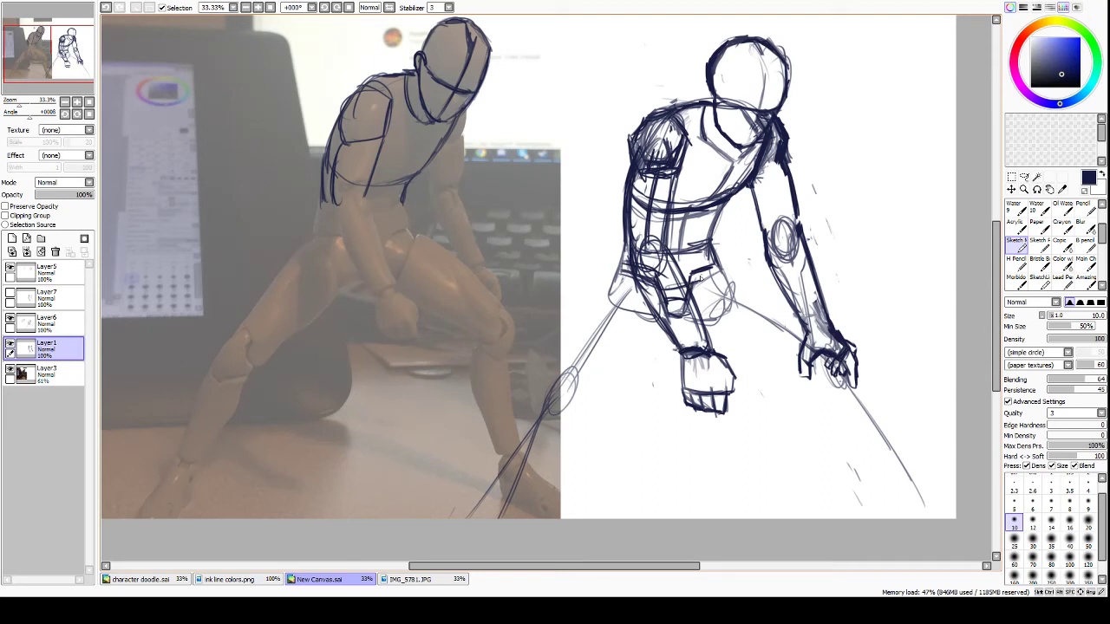
mouse_move(711, 354)
mouse_down()
mouse_move(733, 378)
mouse_move(728, 399)
mouse_up()
Erase the left fist, restroke the forearm down to the wrist and block in a smaller hand below it.
key(e)
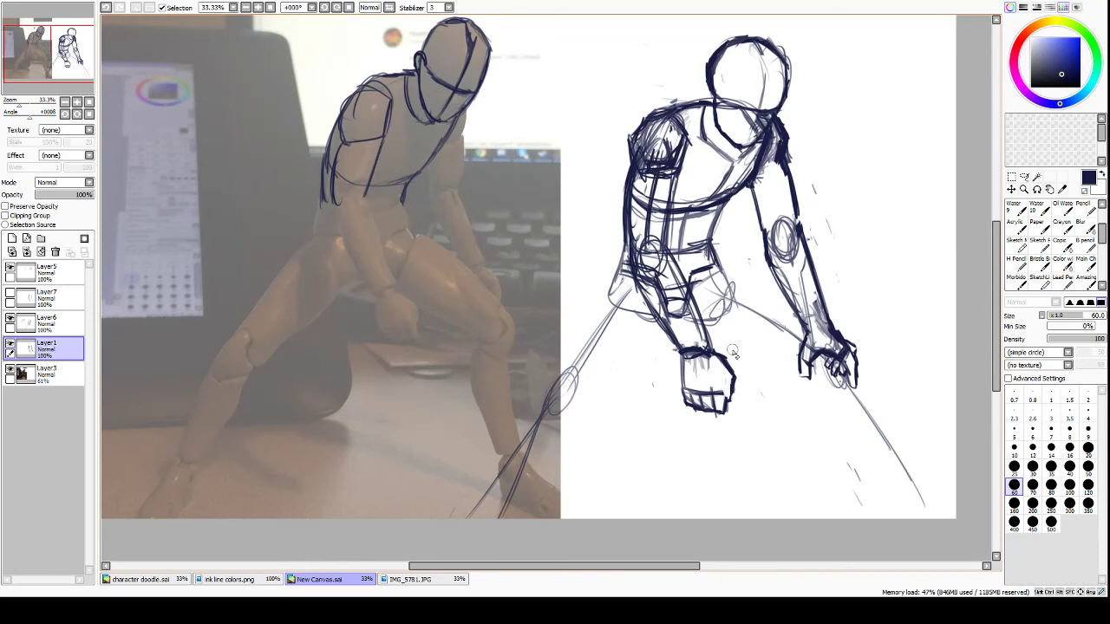
mouse_move(732, 352)
mouse_down()
mouse_move(680, 364)
mouse_move(682, 400)
mouse_move(700, 397)
mouse_move(699, 374)
mouse_move(723, 432)
mouse_move(726, 364)
mouse_move(730, 398)
mouse_up()
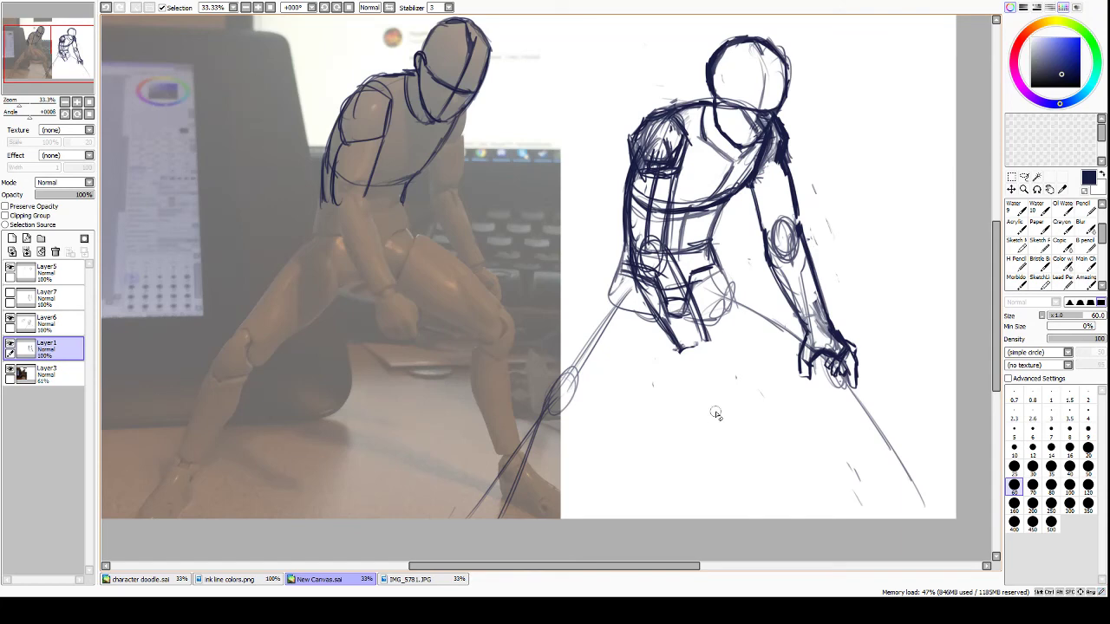
key(b)
mouse_move(658, 245)
mouse_down()
mouse_move(675, 258)
mouse_move(702, 333)
mouse_up()
mouse_move(690, 292)
mouse_down()
mouse_move(711, 352)
mouse_move(684, 359)
mouse_move(673, 333)
mouse_up()
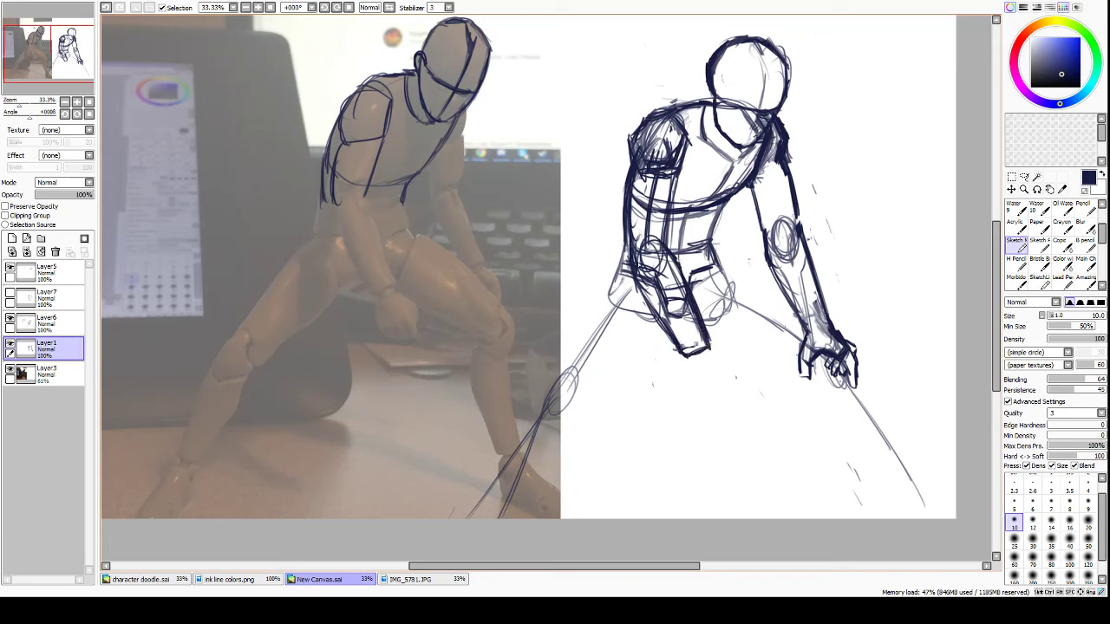
mouse_move(639, 266)
mouse_down()
mouse_move(634, 249)
mouse_move(662, 322)
mouse_up()
mouse_move(681, 359)
mouse_down()
mouse_move(719, 348)
mouse_move(727, 364)
mouse_move(679, 354)
mouse_move(683, 394)
mouse_move(728, 393)
mouse_move(726, 377)
mouse_move(696, 382)
mouse_up()
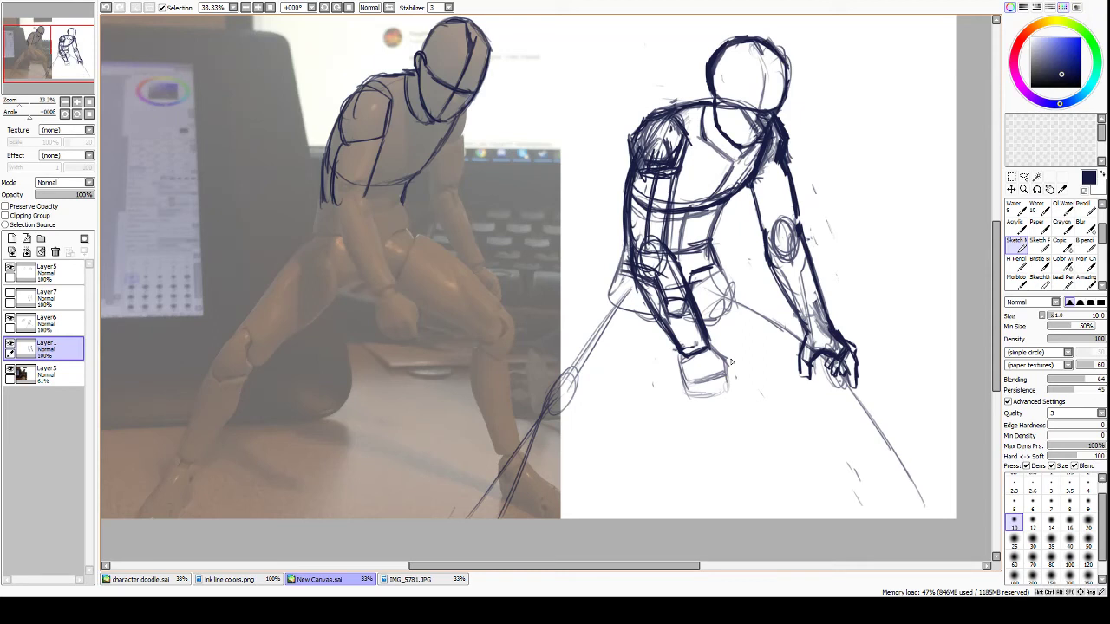
Erase the right hand below the wrist.
key(e)
mouse_move(805, 340)
mouse_down()
mouse_move(797, 371)
mouse_move(807, 376)
mouse_move(839, 334)
mouse_move(825, 390)
mouse_move(845, 370)
mouse_up()
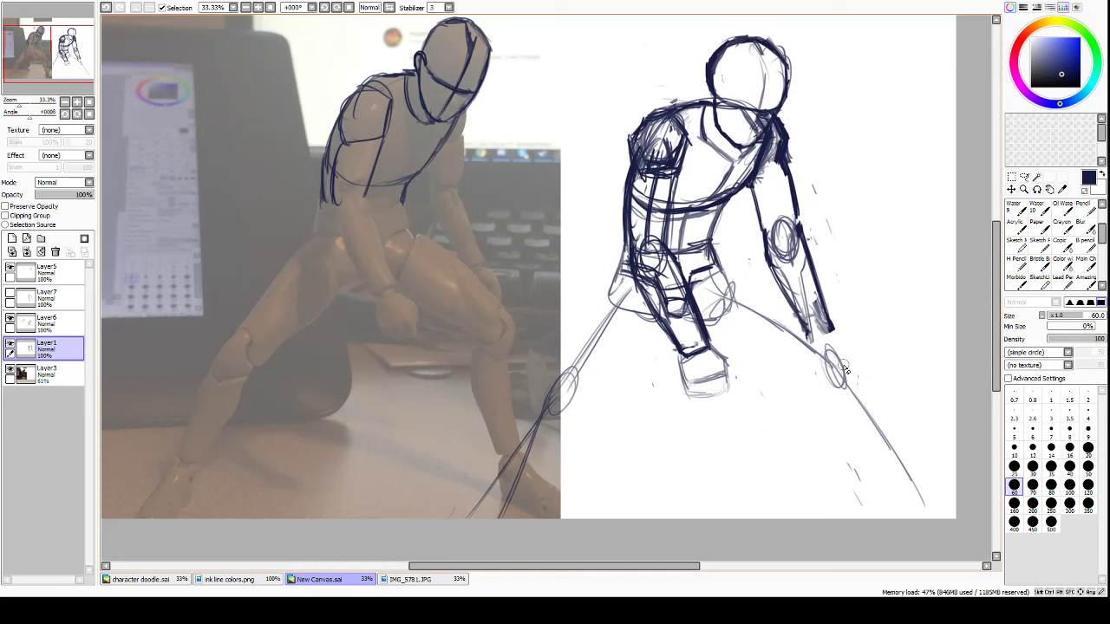
On Layer6, sketch the outer and inner contours of both thighs from the hips to the knees.
key(s)
click(44, 322)
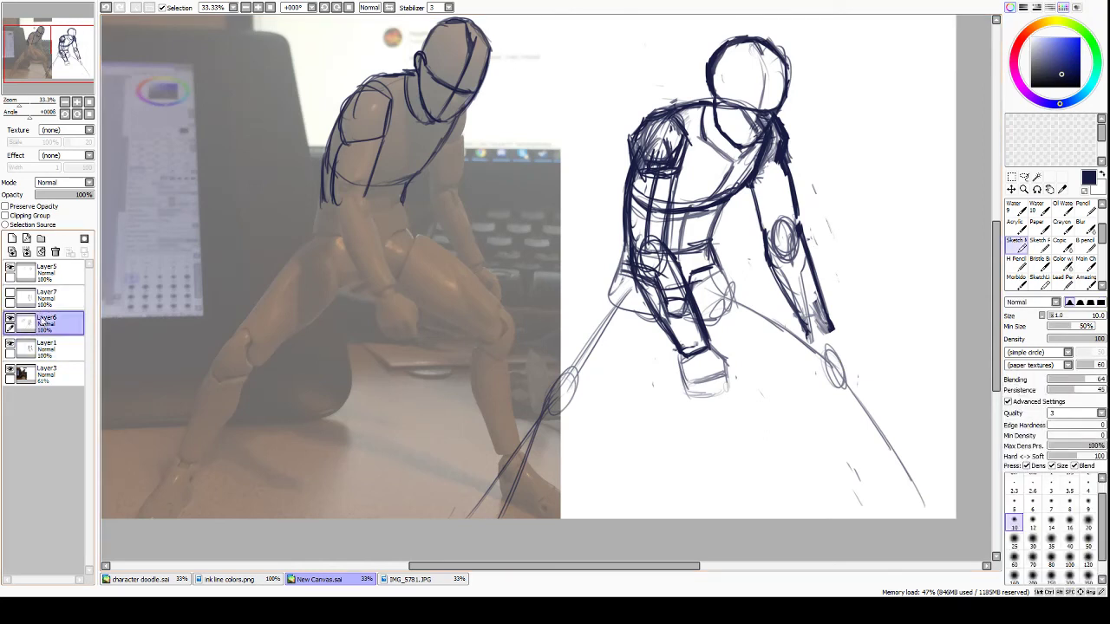
drag(628, 275, 560, 369)
mouse_move(582, 328)
mouse_down()
mouse_move(554, 385)
mouse_move(574, 348)
mouse_up()
drag(610, 291, 578, 344)
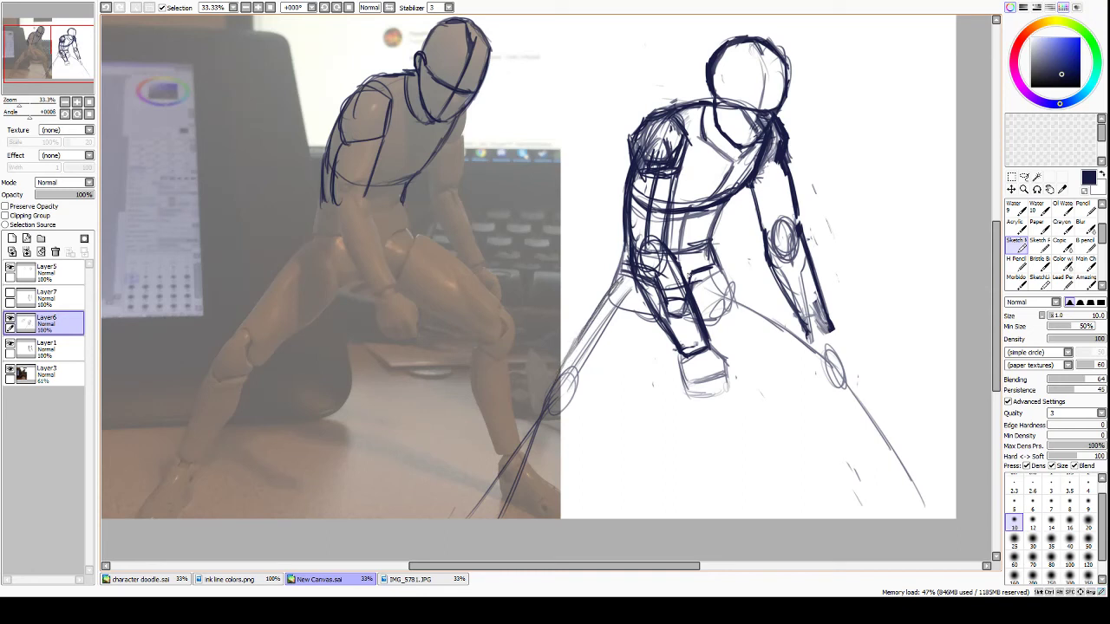
mouse_move(654, 323)
mouse_down()
mouse_move(580, 400)
mouse_move(622, 361)
mouse_up()
drag(721, 273, 824, 340)
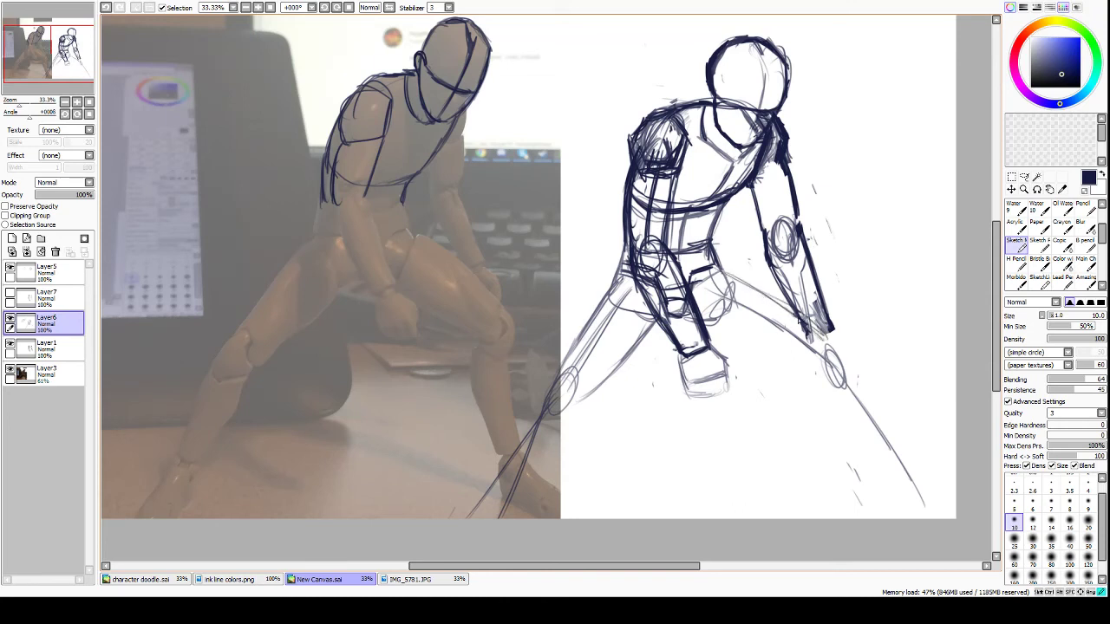
mouse_move(706, 328)
mouse_down()
mouse_move(754, 341)
mouse_move(804, 376)
mouse_up()
mouse_move(760, 347)
mouse_down()
mouse_move(805, 369)
mouse_move(832, 359)
mouse_move(808, 336)
mouse_move(840, 381)
mouse_up()
Sketch the outer edge of the left knee and build up the left thigh's inner edge with overlapping strokes.
mouse_move(583, 336)
mouse_down()
mouse_move(546, 400)
mouse_move(553, 416)
mouse_up()
drag(624, 364, 576, 401)
drag(646, 337, 588, 397)
drag(652, 327, 623, 365)
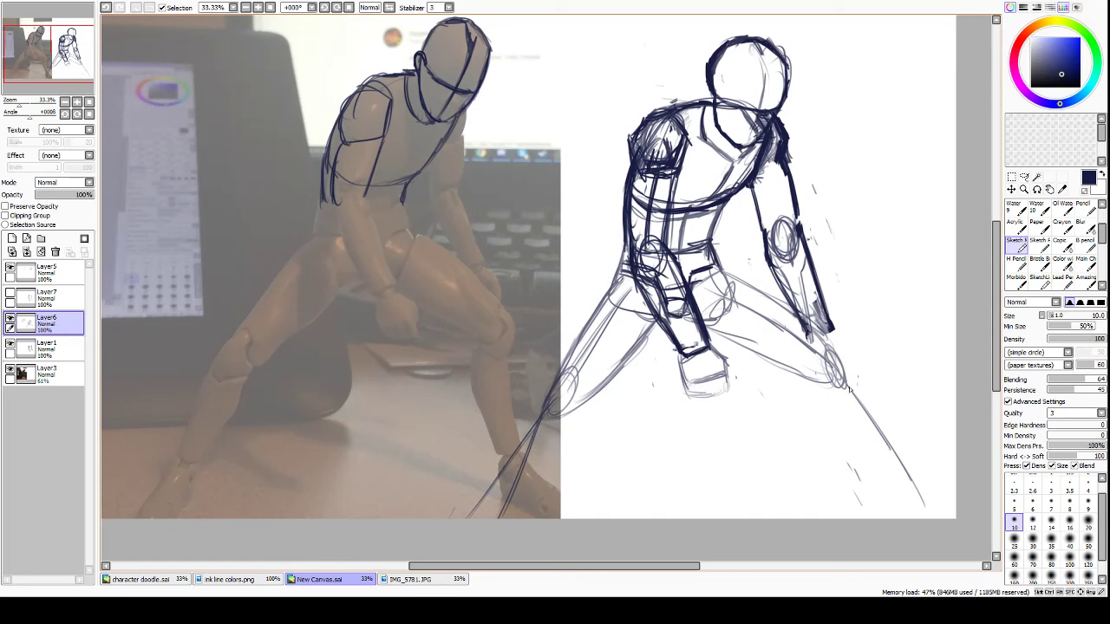
Sketch both sides of the right lower leg slanting outward from the knee and close it at the ankle.
mouse_move(799, 375)
mouse_down()
mouse_move(824, 422)
mouse_move(864, 455)
mouse_up()
drag(845, 375, 920, 502)
drag(815, 418, 891, 508)
drag(850, 453, 899, 515)
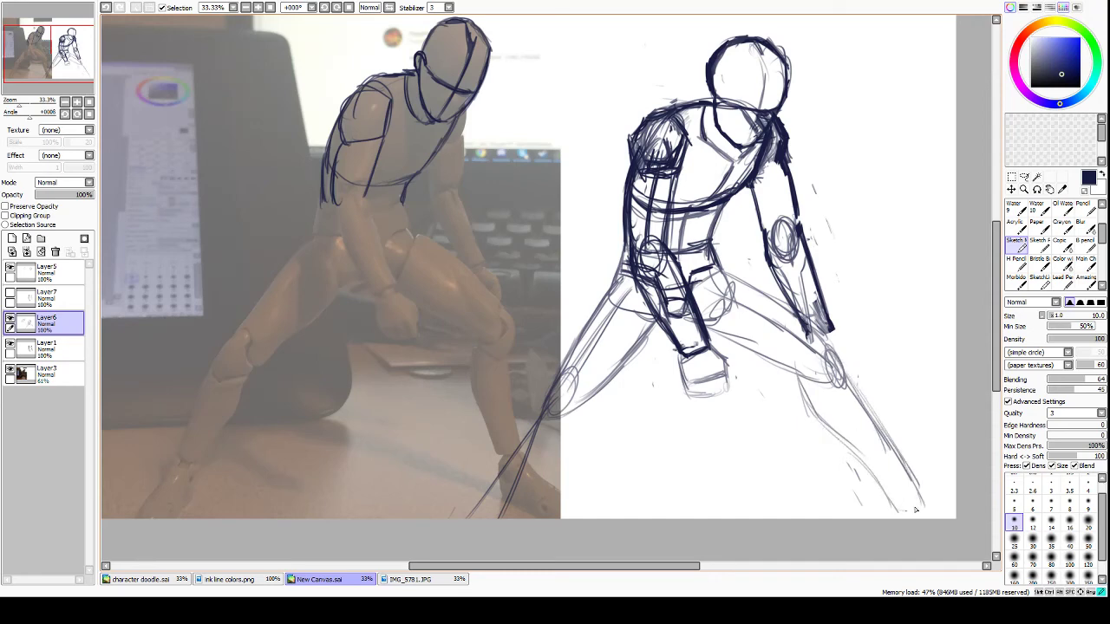
drag(917, 477, 901, 512)
Go over the left thigh's outer and inner edges and the knee circle with darker lines.
mouse_move(623, 287)
mouse_down()
mouse_move(563, 358)
mouse_move(561, 380)
mouse_move(574, 386)
mouse_move(560, 401)
mouse_up()
mouse_move(572, 352)
mouse_down()
mouse_move(556, 399)
mouse_move(637, 361)
mouse_up()
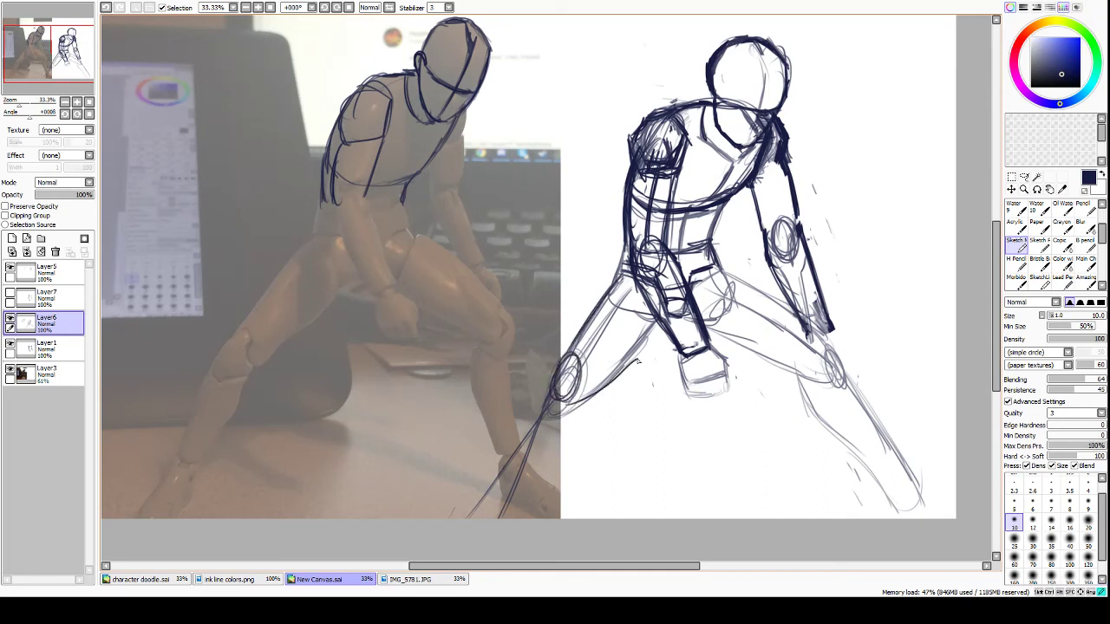
drag(579, 400, 650, 338)
drag(605, 387, 664, 319)
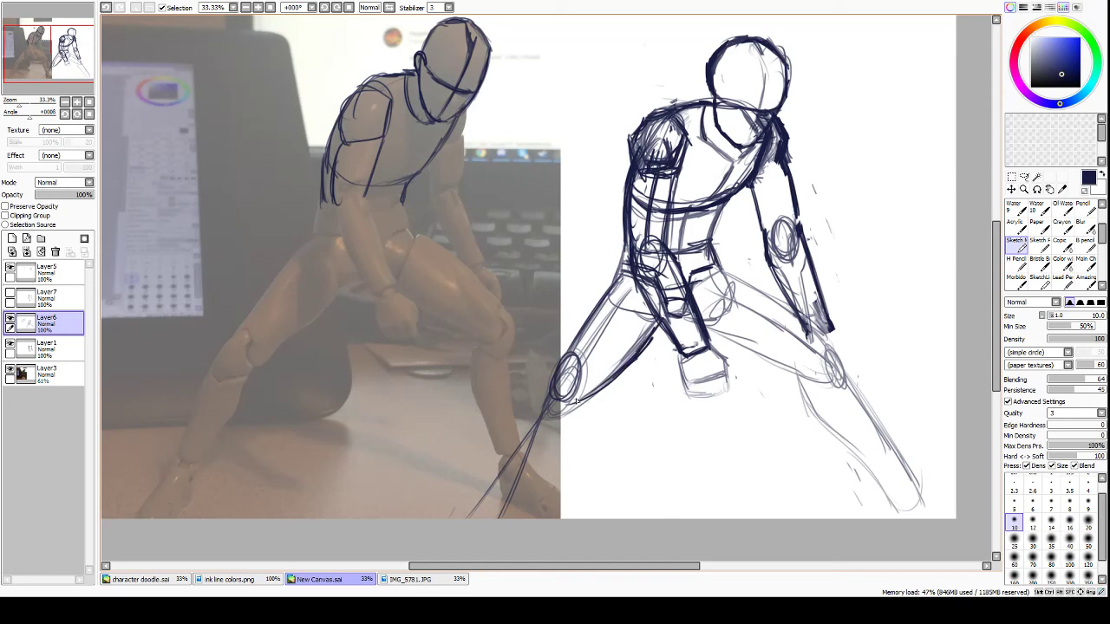
Draw both sides of the left lower leg from the knee down to the canvas edge with darker lines.
mouse_move(566, 354)
mouse_down()
mouse_move(543, 386)
mouse_move(522, 456)
mouse_up()
drag(541, 397, 503, 491)
drag(524, 440, 492, 517)
drag(589, 400, 576, 475)
mouse_move(577, 437)
mouse_down()
mouse_move(534, 514)
mouse_move(555, 475)
mouse_move(535, 517)
mouse_up()
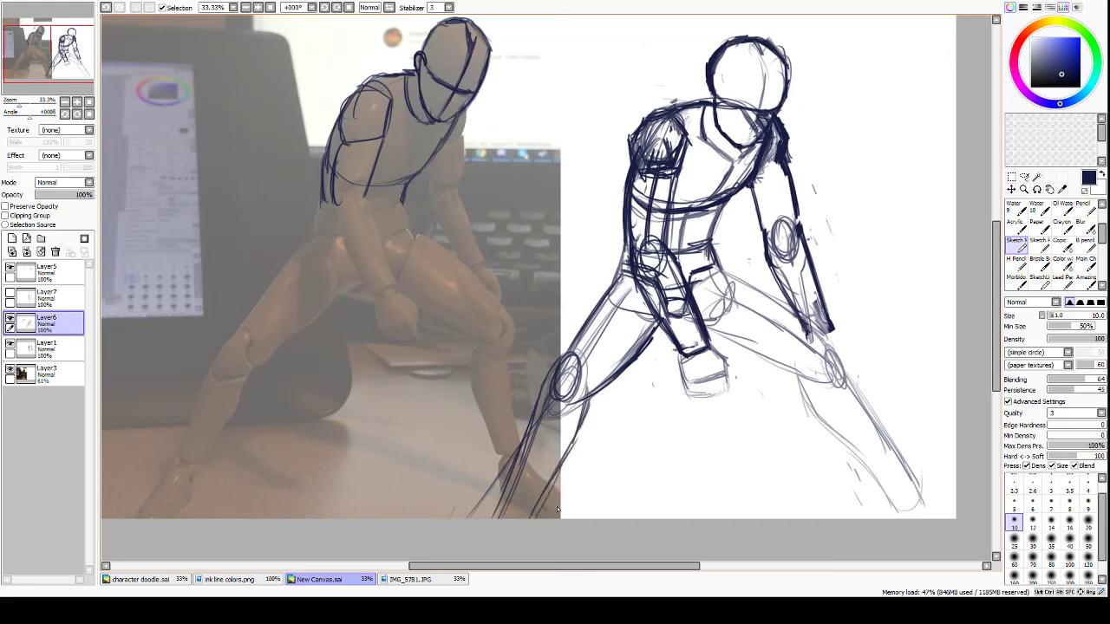
Redraw the right lower leg in a more upright position with darker lines running from the knee to the canvas edge.
drag(839, 350, 858, 503)
drag(849, 420, 852, 511)
mouse_move(801, 367)
mouse_down()
mouse_move(791, 394)
mouse_move(818, 479)
mouse_up()
drag(805, 433, 821, 518)
drag(853, 452, 858, 519)
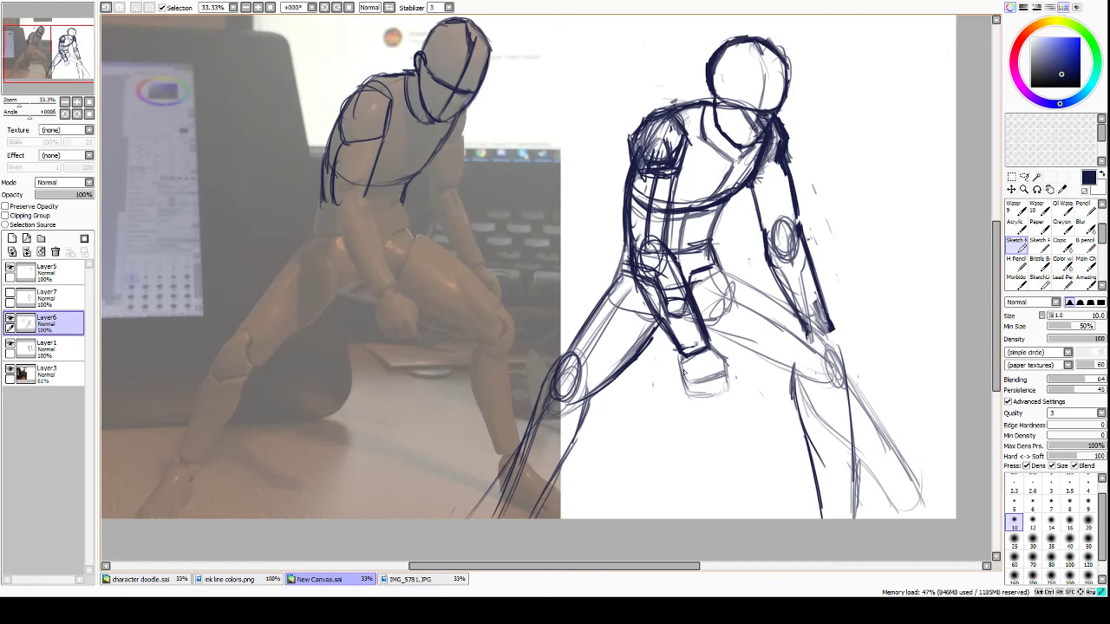
drag(682, 357, 685, 390)
key(ctrl+z)
key(ctrl+z)
On Layer1, firm up the left hand's block shape and sketch its fingers and thumb.
click(38, 297)
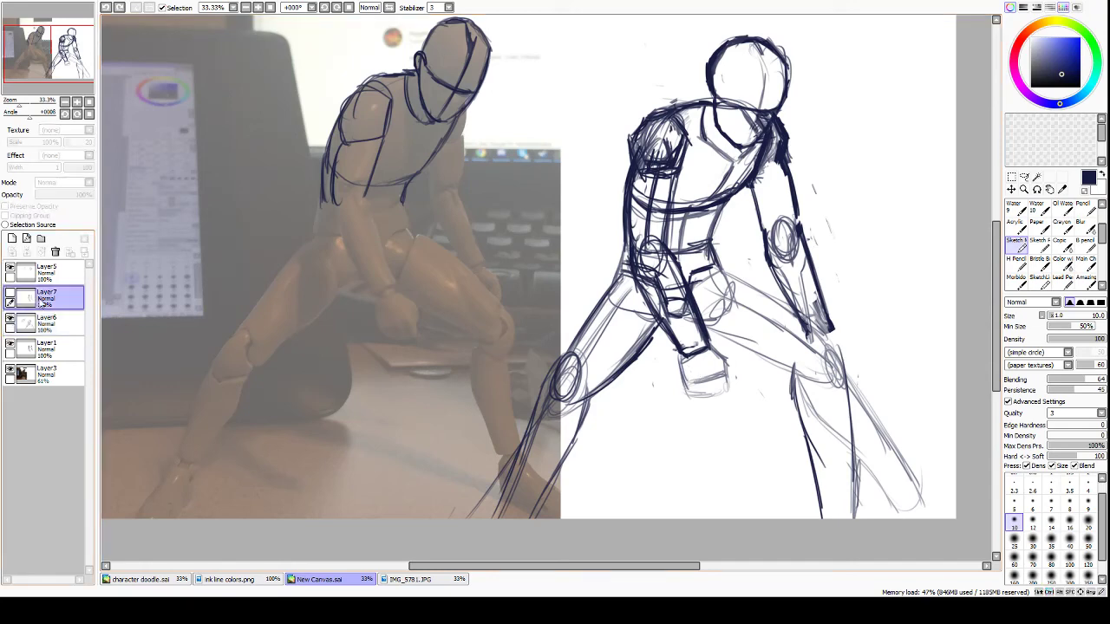
click(38, 346)
mouse_move(680, 356)
mouse_down()
mouse_move(715, 357)
mouse_move(716, 396)
mouse_move(724, 364)
mouse_move(701, 394)
mouse_move(712, 380)
mouse_move(692, 385)
mouse_move(721, 379)
mouse_up()
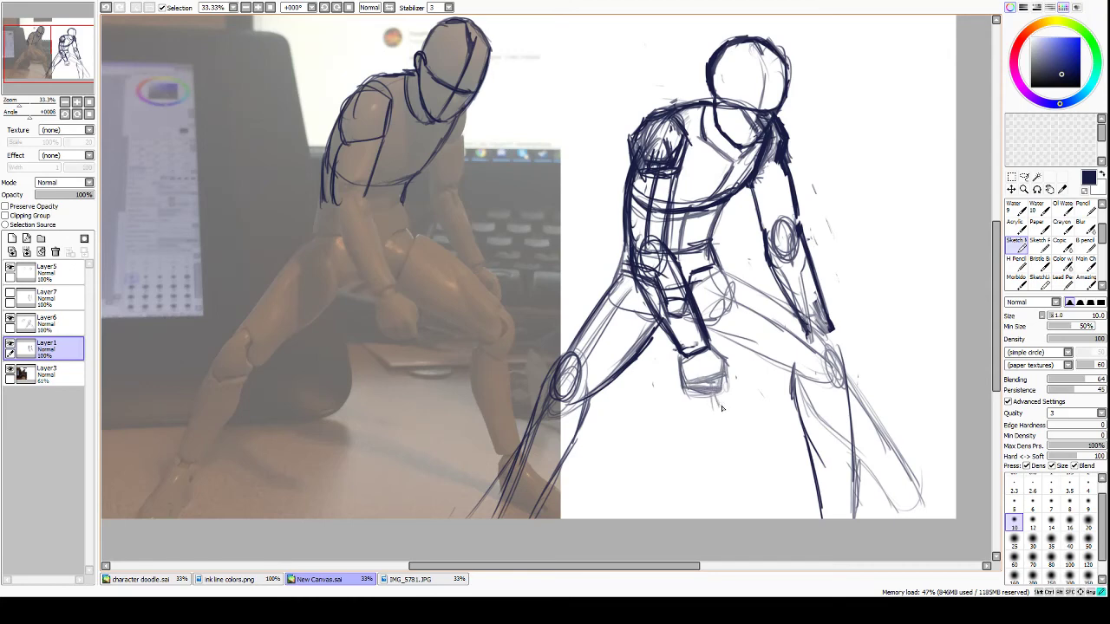
mouse_move(696, 390)
mouse_down()
mouse_move(711, 408)
mouse_move(709, 391)
mouse_move(709, 408)
mouse_move(679, 397)
mouse_up()
mouse_move(734, 371)
mouse_down()
mouse_move(738, 387)
mouse_move(723, 376)
mouse_up()
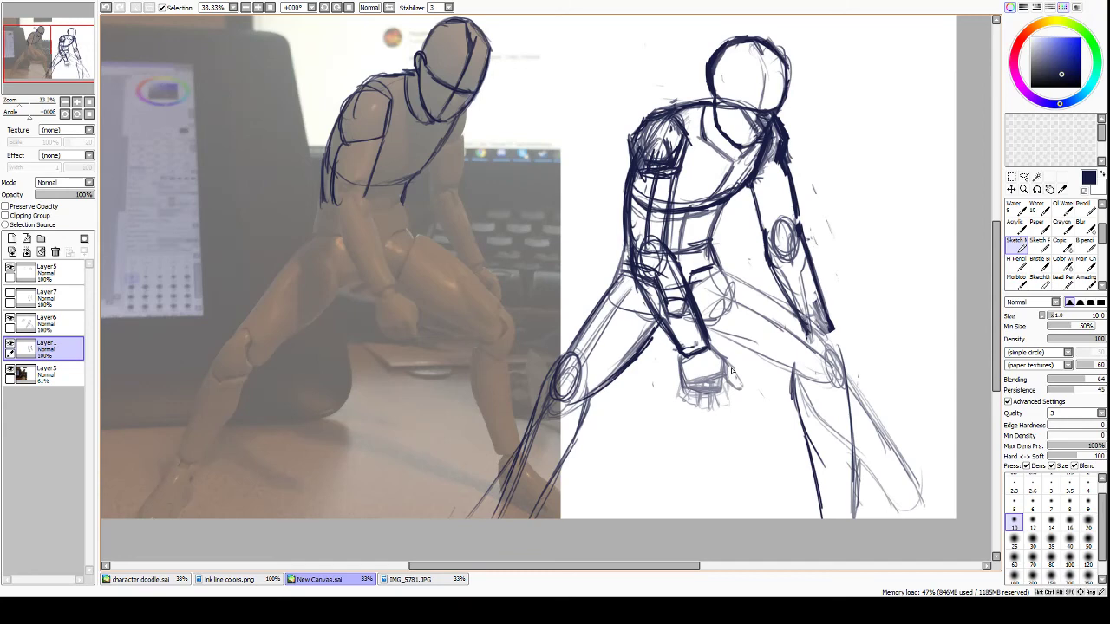
Toggle Layer7's visibility on and off to check what it holds.
click(34, 298)
click(10, 294)
click(11, 295)
click(11, 295)
click(11, 295)
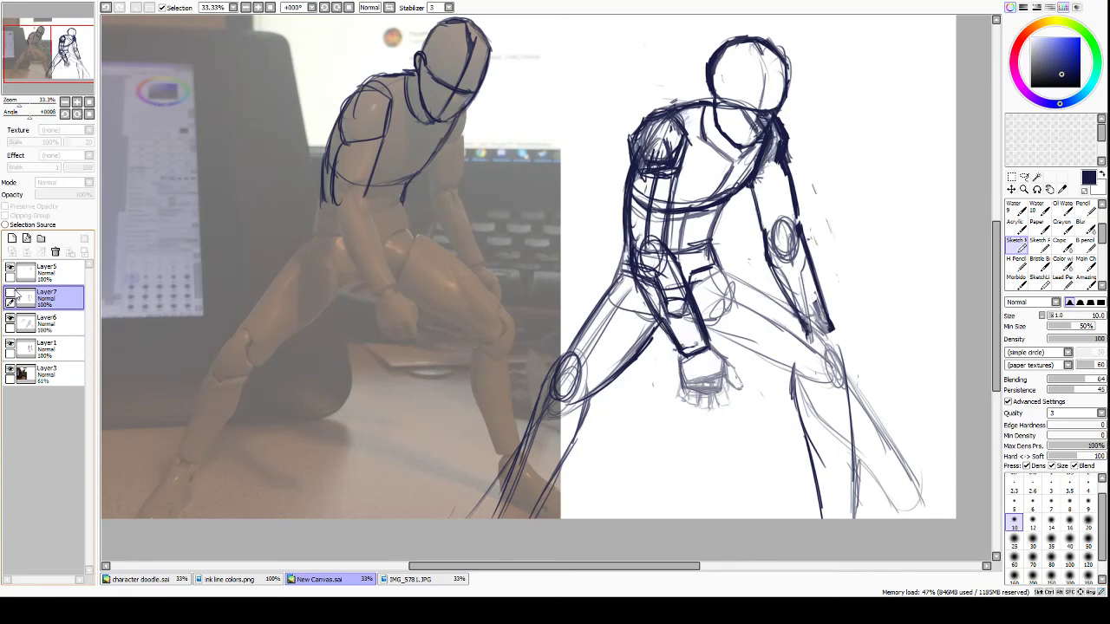
click(34, 273)
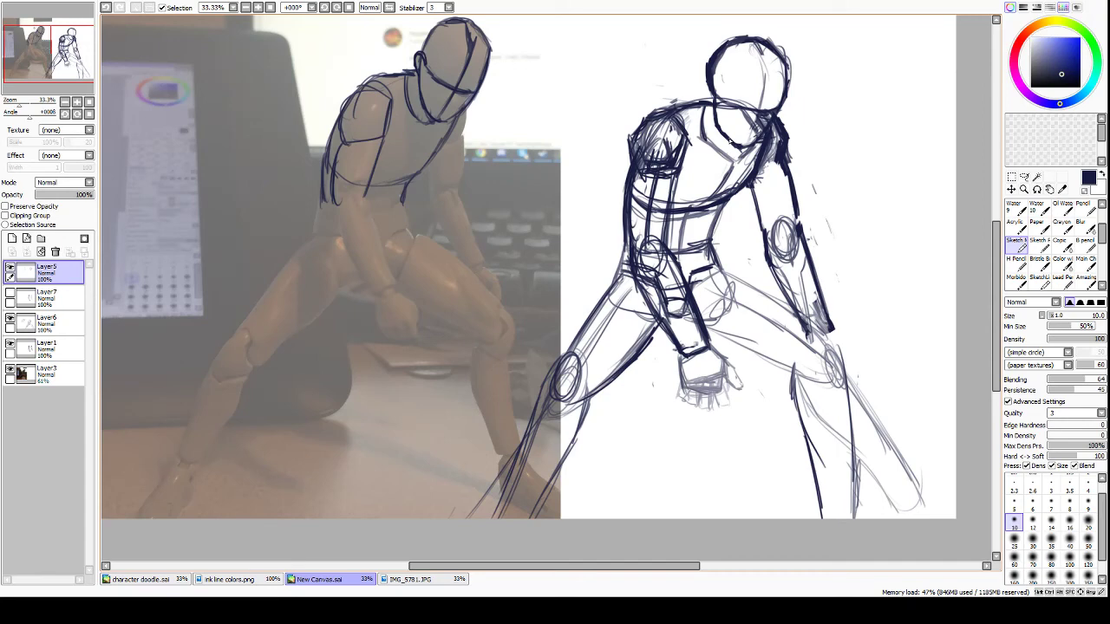
On Layer1, erase the right forearm and lightly resketch both its edges from the elbow to the wrist.
click(37, 349)
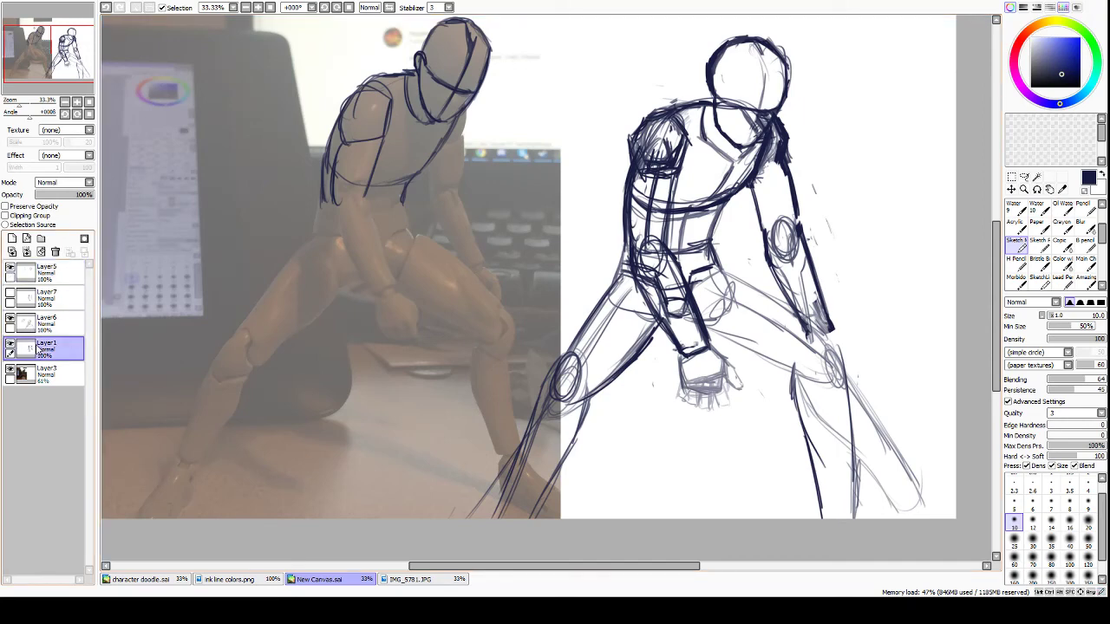
key(e)
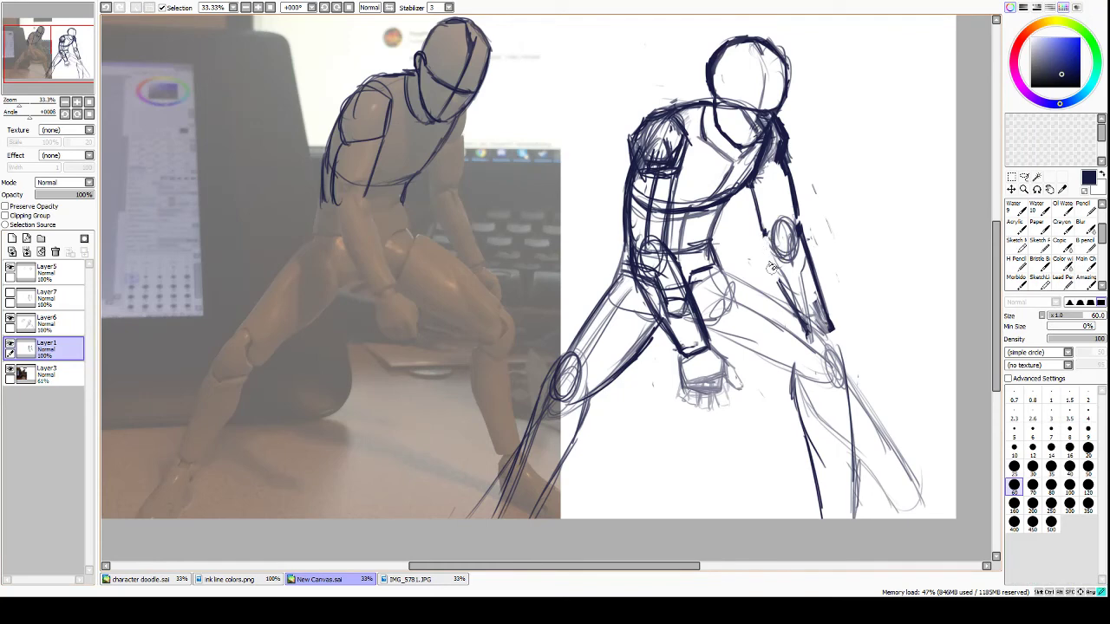
mouse_move(785, 282)
mouse_down()
mouse_move(834, 348)
mouse_move(812, 264)
mouse_move(813, 276)
mouse_move(818, 237)
mouse_up()
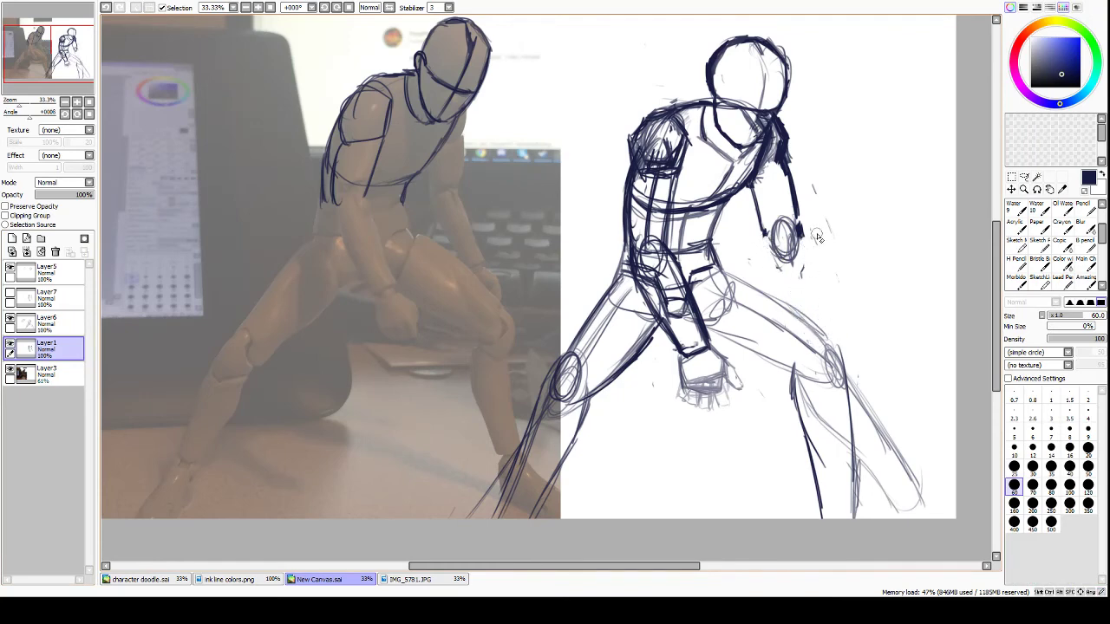
key(b)
drag(763, 231, 778, 281)
drag(776, 274, 794, 295)
drag(801, 237, 824, 313)
mouse_move(820, 302)
mouse_down()
mouse_move(832, 329)
mouse_move(803, 251)
mouse_move(832, 326)
mouse_up()
drag(775, 278, 823, 341)
mouse_move(813, 292)
mouse_down()
mouse_move(831, 340)
mouse_move(803, 345)
mouse_move(844, 356)
mouse_move(802, 350)
mouse_move(803, 365)
mouse_up()
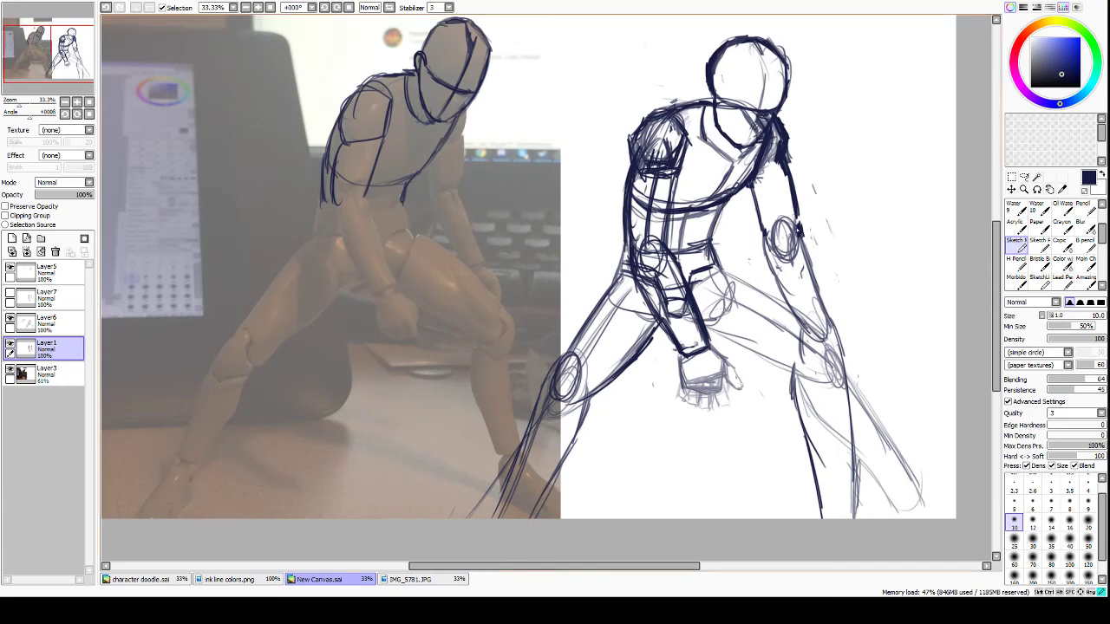
Darken the right forearm's outer and inner edges between the elbow and the wrist.
drag(799, 232, 812, 273)
mouse_move(801, 232)
mouse_down()
mouse_move(825, 265)
mouse_move(813, 270)
mouse_move(818, 300)
mouse_move(810, 265)
mouse_move(823, 305)
mouse_move(809, 267)
mouse_move(833, 330)
mouse_up()
drag(813, 288, 831, 323)
drag(763, 234, 803, 333)
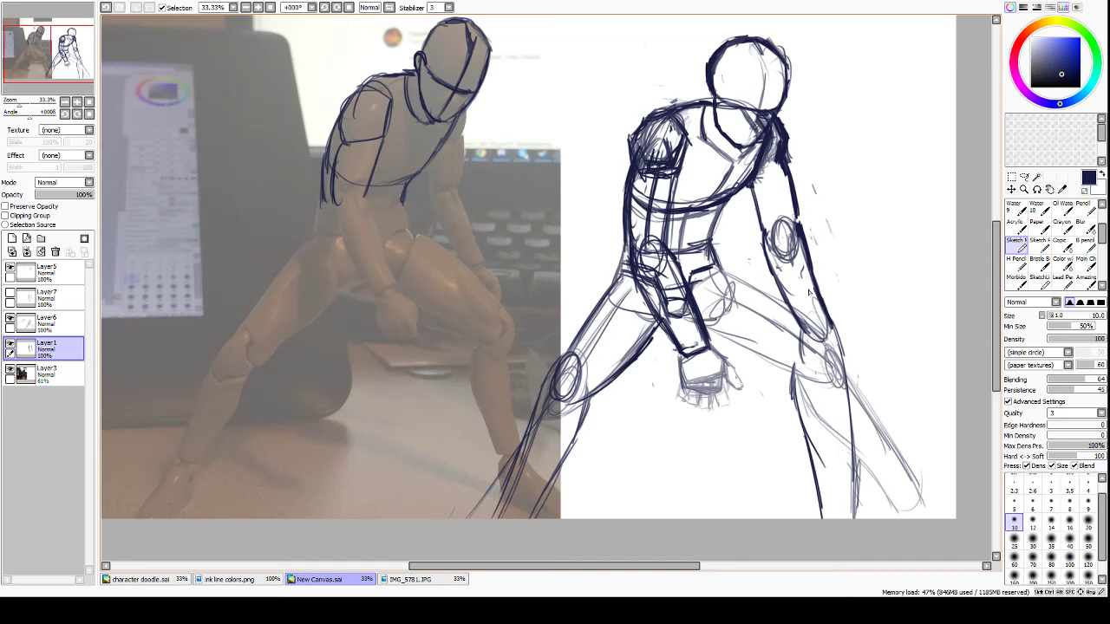
On Layer1, erase the right forearm's outer edge and redraw both forearm edges shorter and more vertical below the elbow.
key(e)
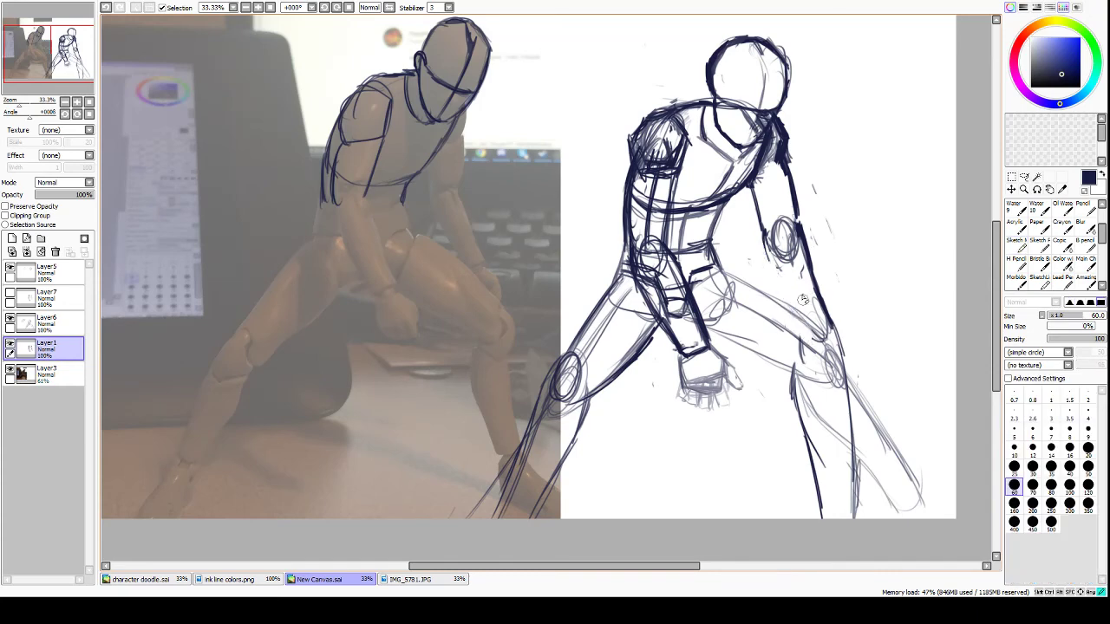
drag(803, 299, 837, 351)
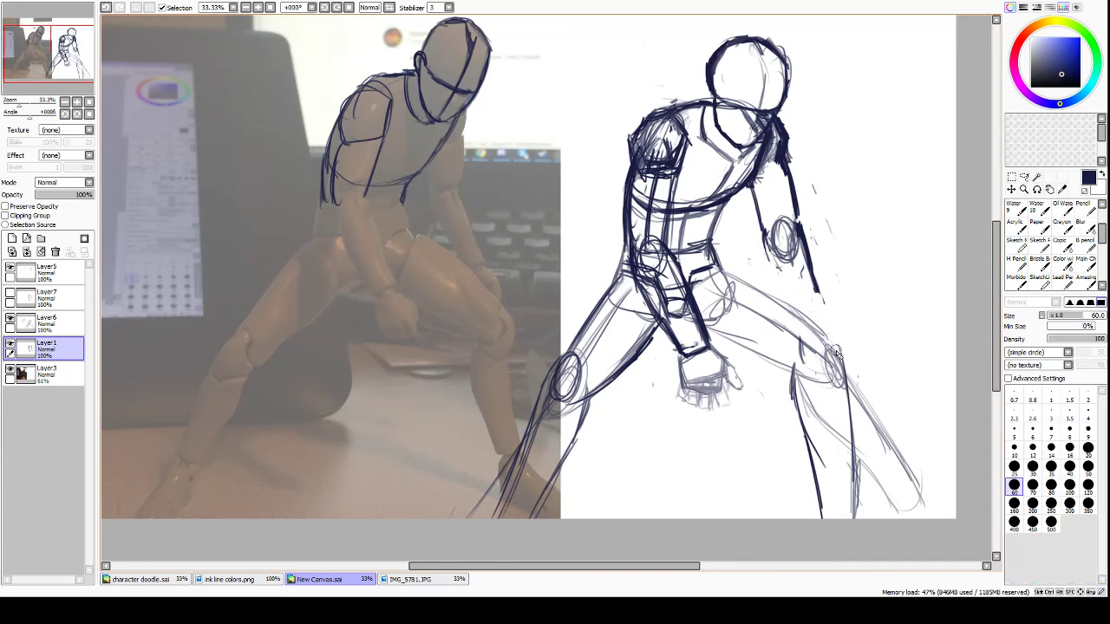
key(e)
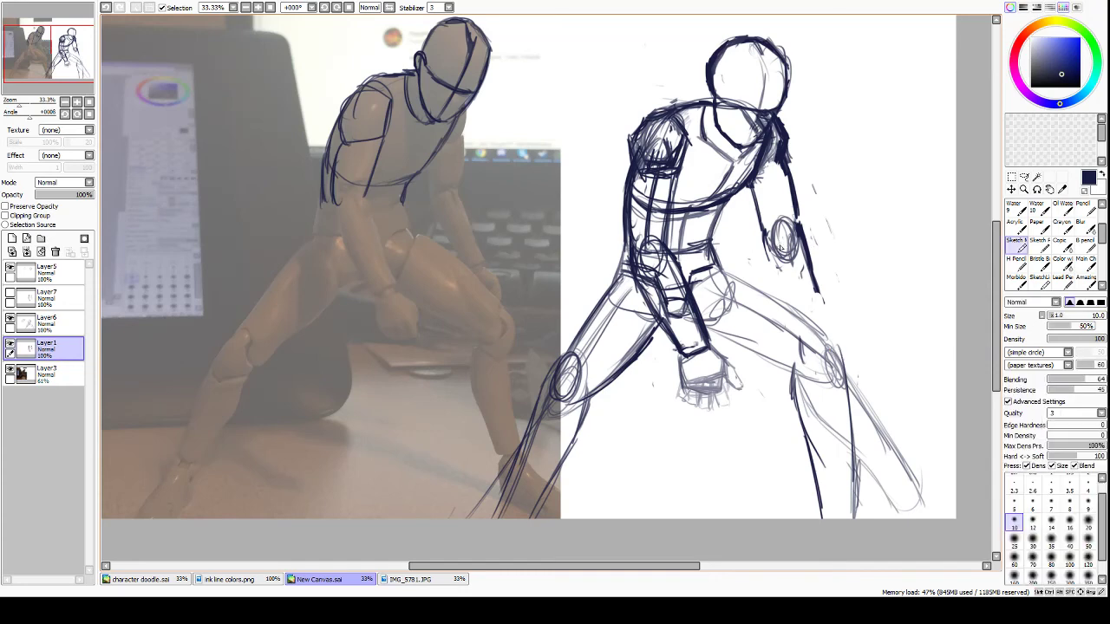
drag(801, 241, 807, 312)
drag(804, 262, 807, 308)
drag(763, 238, 770, 296)
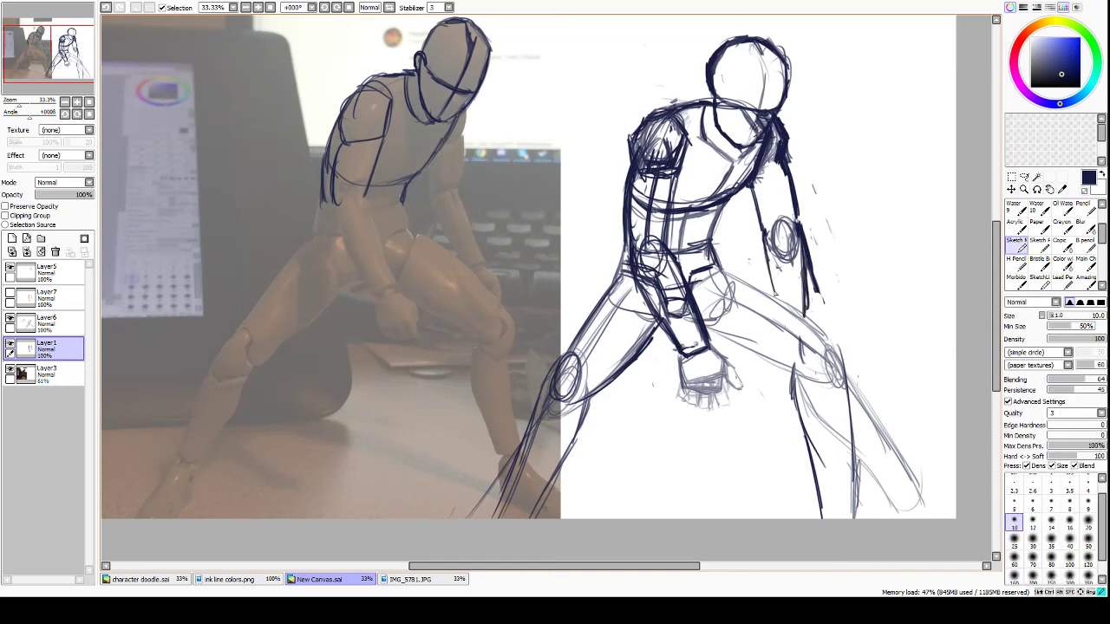
drag(765, 258, 777, 312)
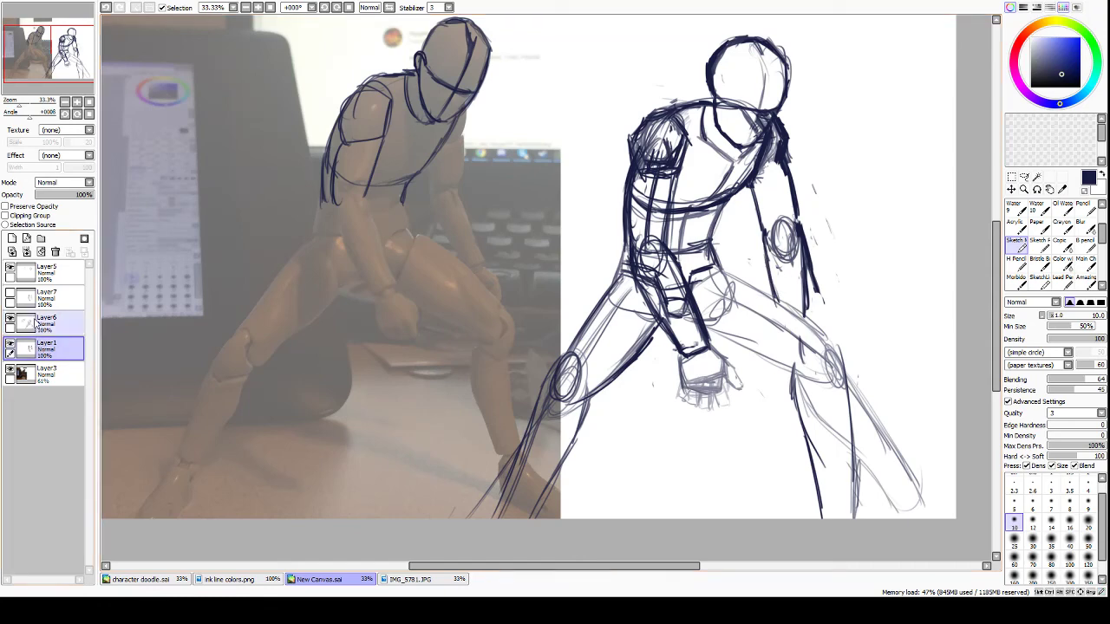
Add a new layer above Layer5.
click(30, 276)
click(11, 239)
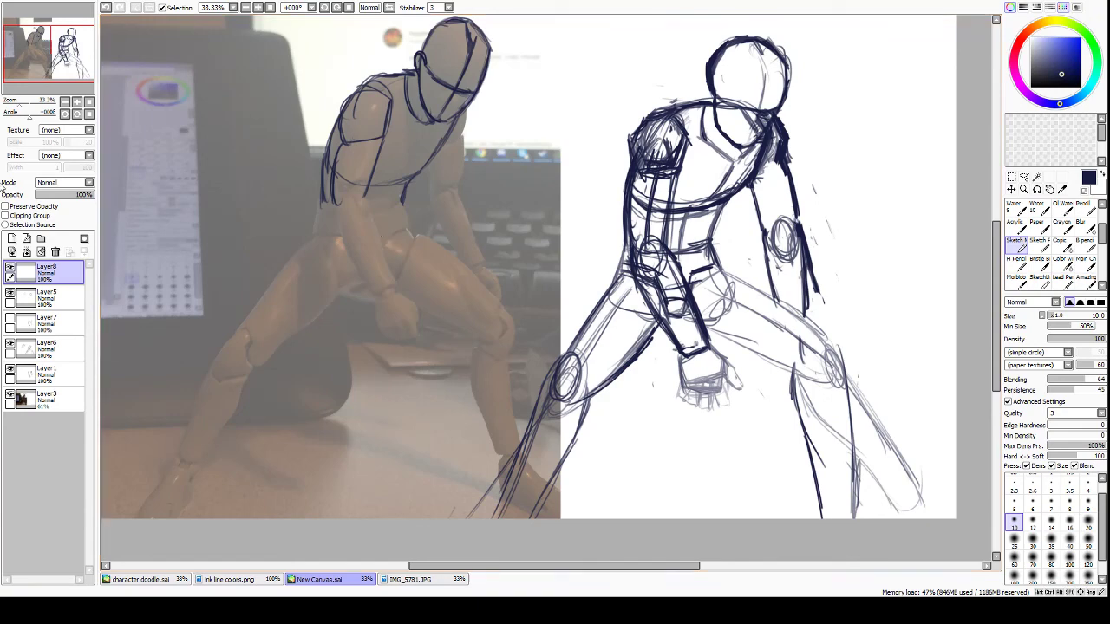
scroll(725, 154, up, 3)
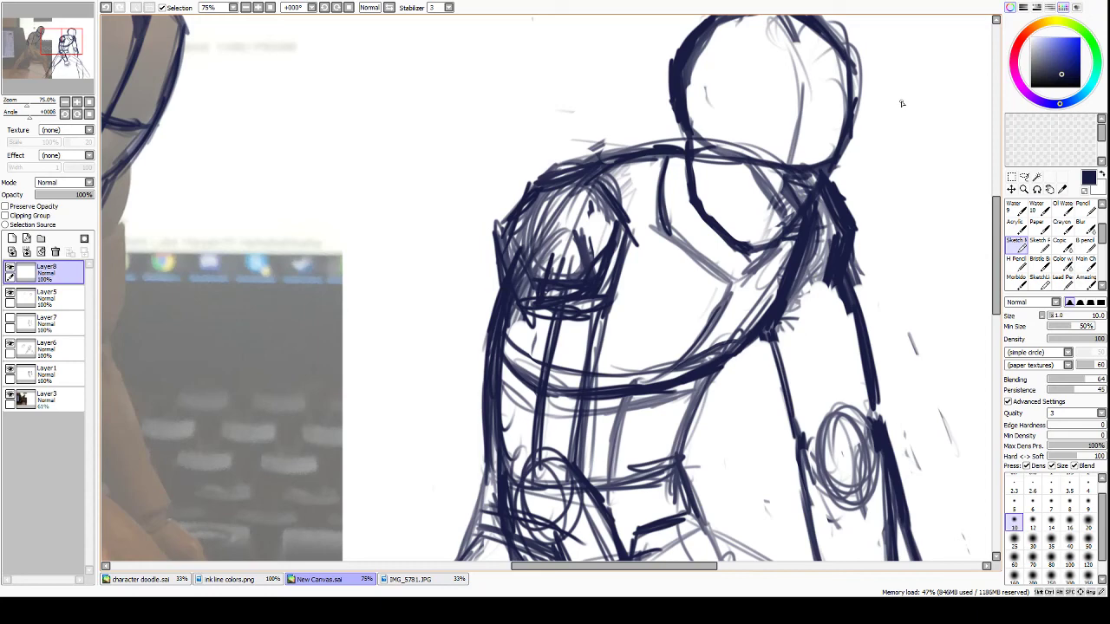
Lasso the whole right arm on Layer1 and shift it slightly inward toward the torso, then clear the selection.
click(1025, 177)
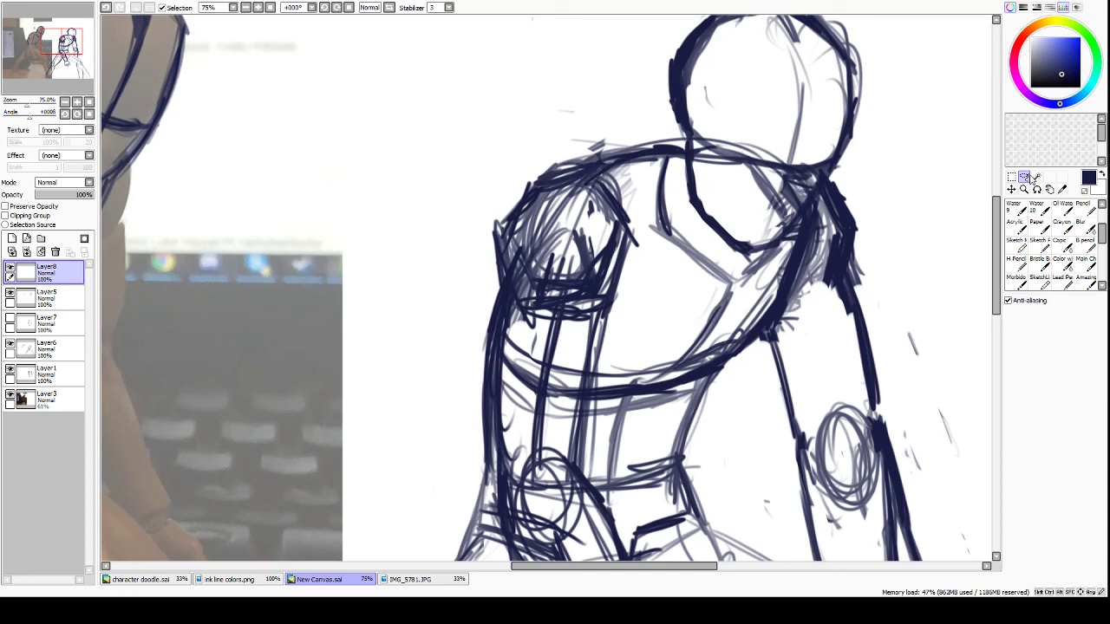
scroll(879, 241, down, 3)
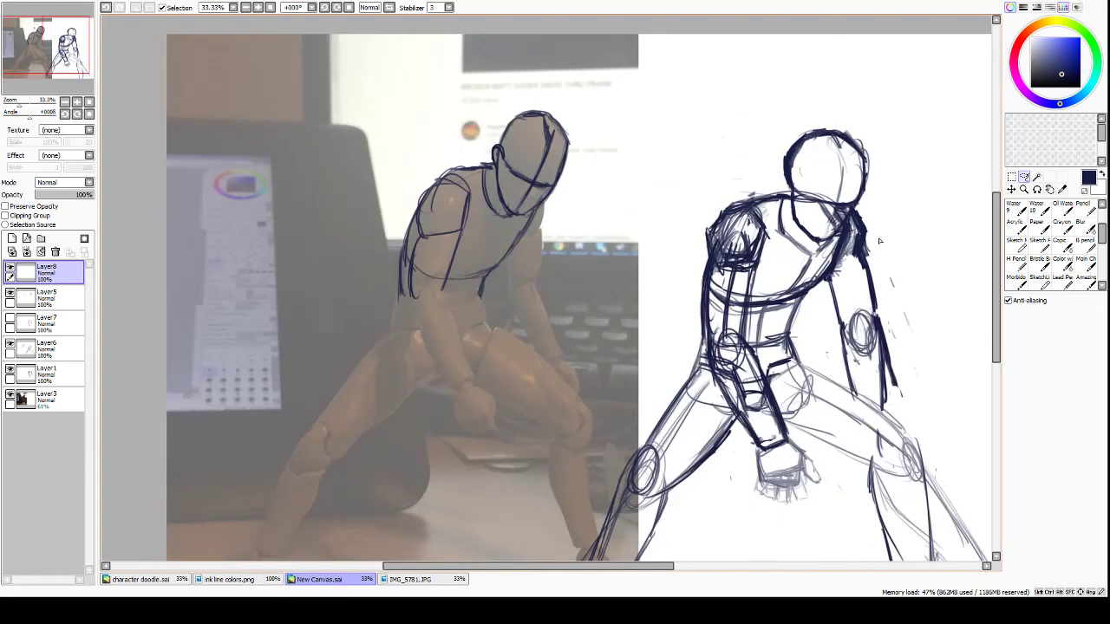
mouse_move(885, 218)
mouse_down()
mouse_move(825, 187)
mouse_move(806, 208)
mouse_move(809, 338)
mouse_move(840, 427)
mouse_move(891, 438)
mouse_move(903, 271)
mouse_up()
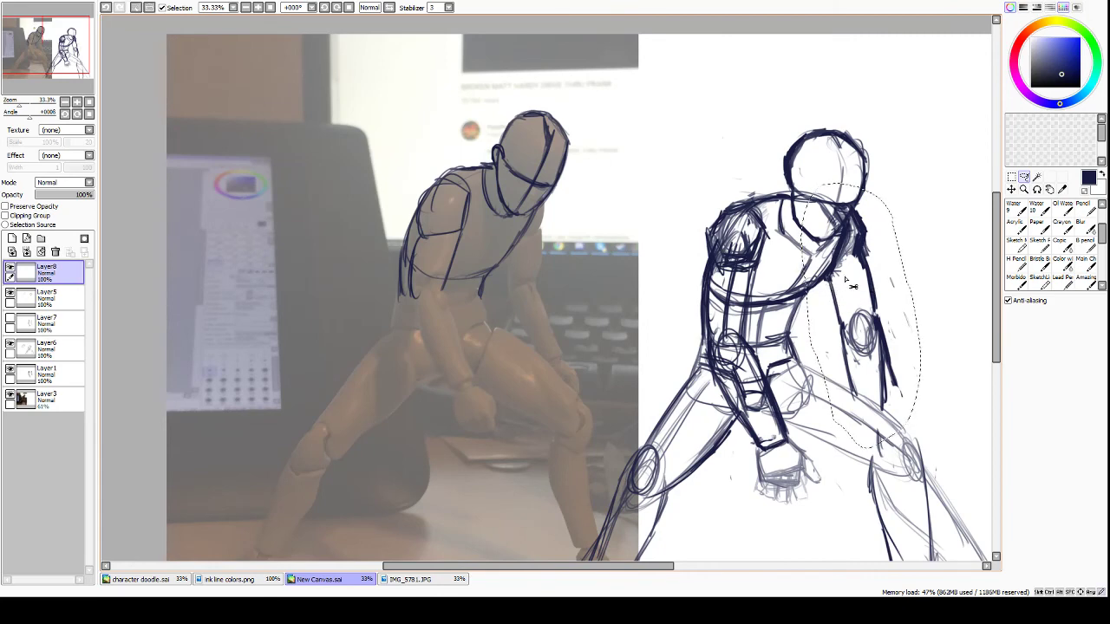
click(60, 371)
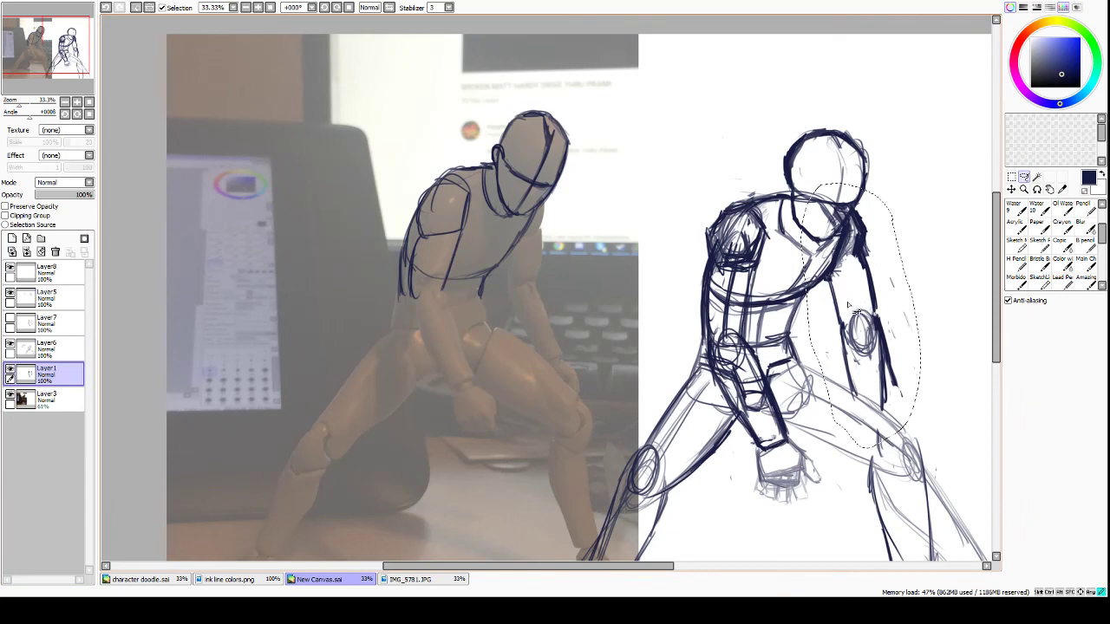
drag(860, 300, 848, 305)
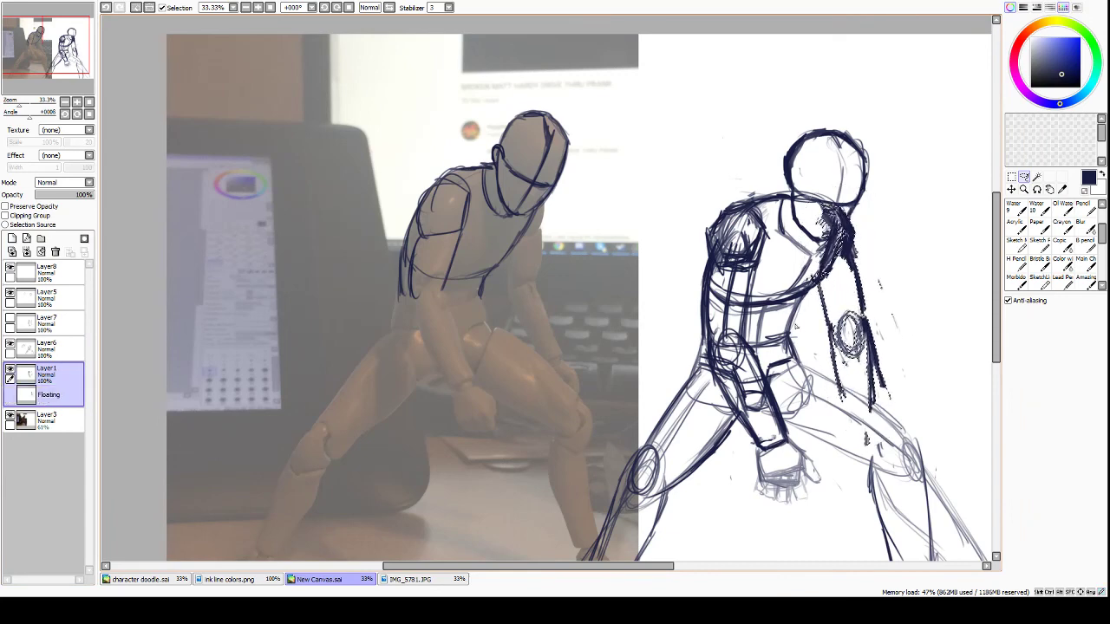
key(ctrl+d)
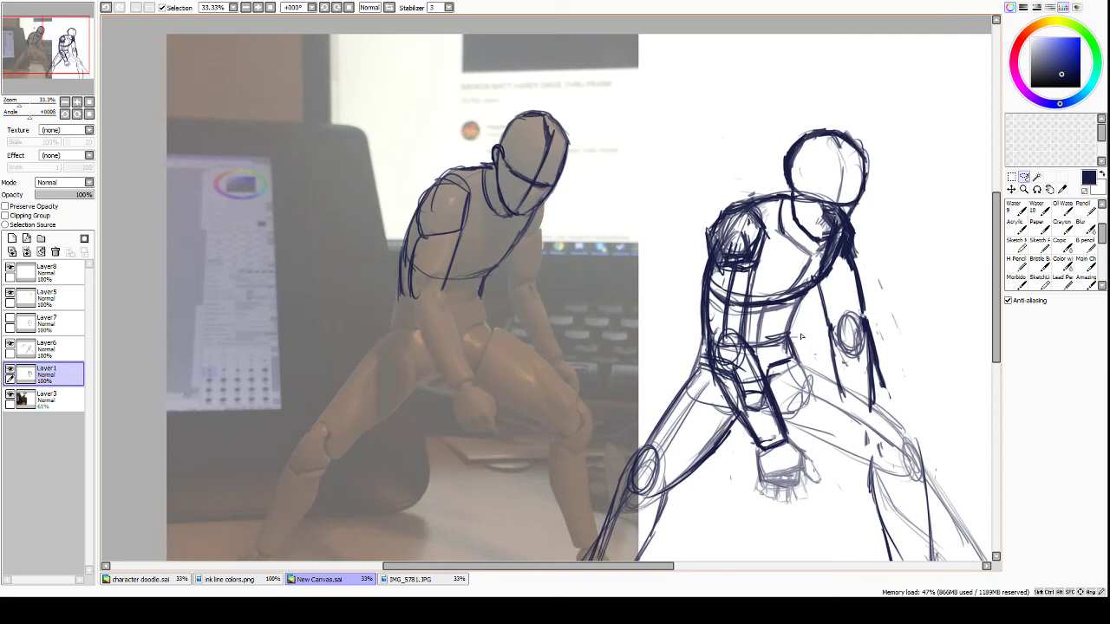
Erase the overlapping shoulder strokes inside the lower face beside the chin on Layer1.
click(1016, 246)
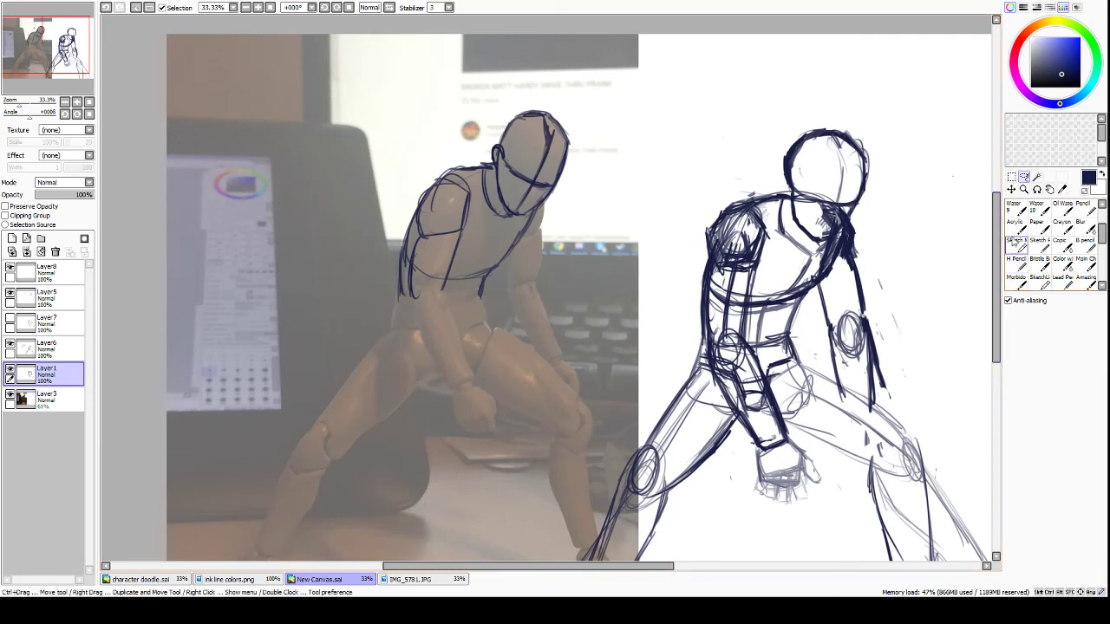
click(1016, 245)
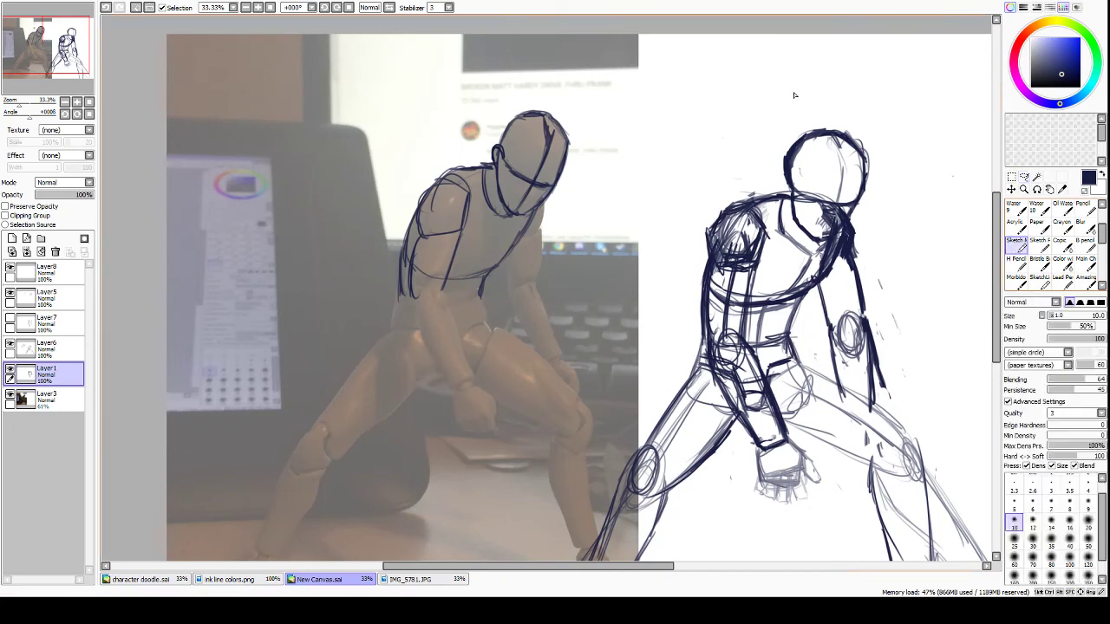
key(e)
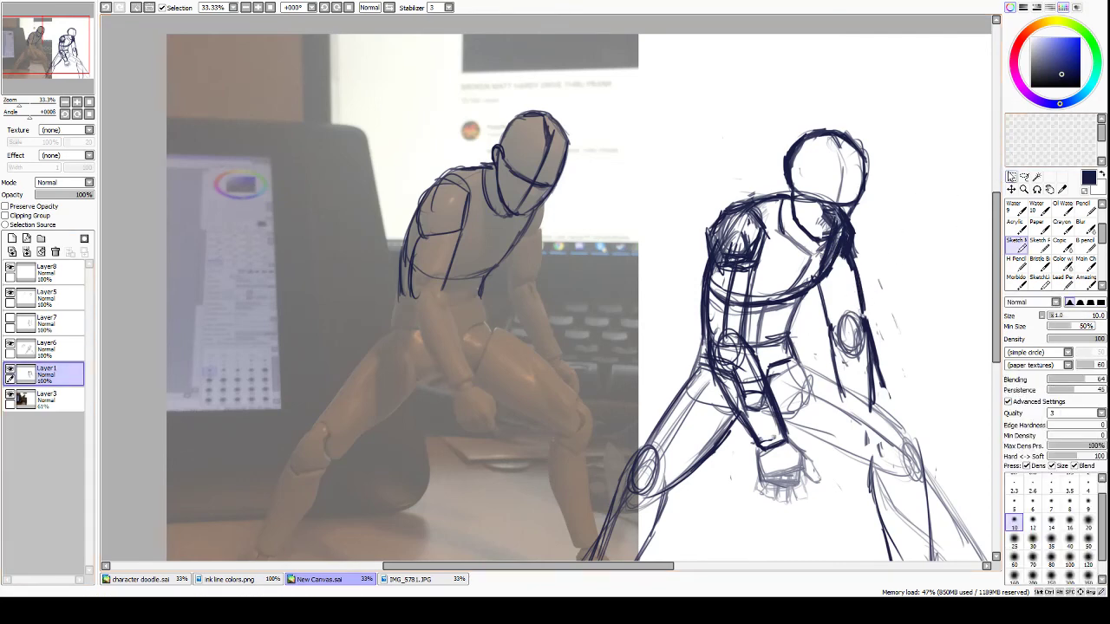
click(1010, 176)
click(1019, 246)
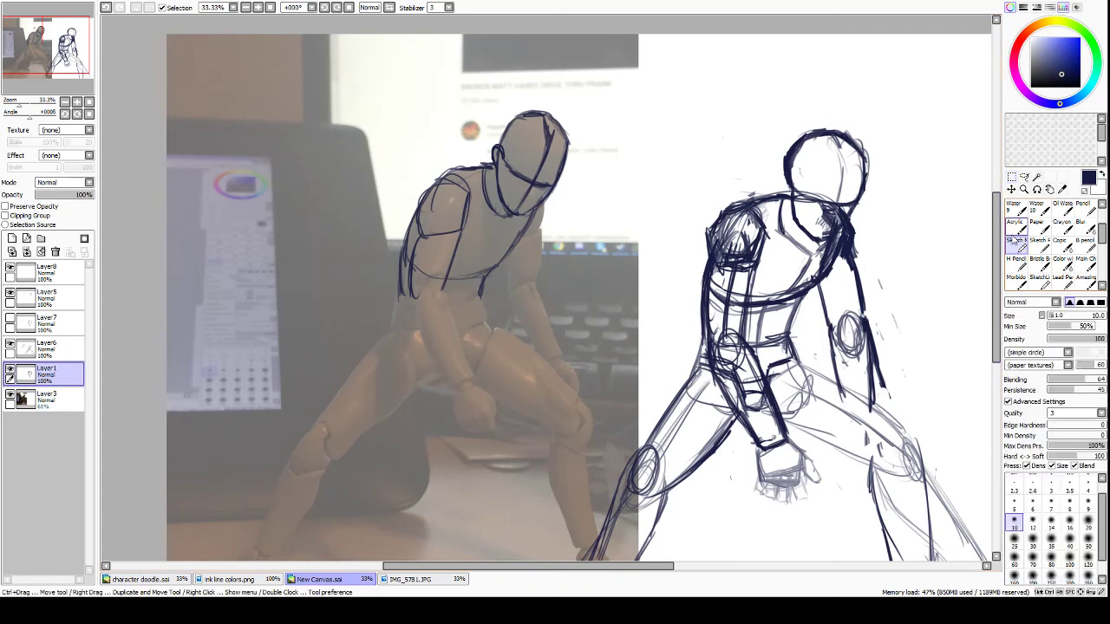
key(e)
mouse_move(819, 249)
mouse_down()
mouse_move(817, 261)
mouse_move(827, 211)
mouse_up()
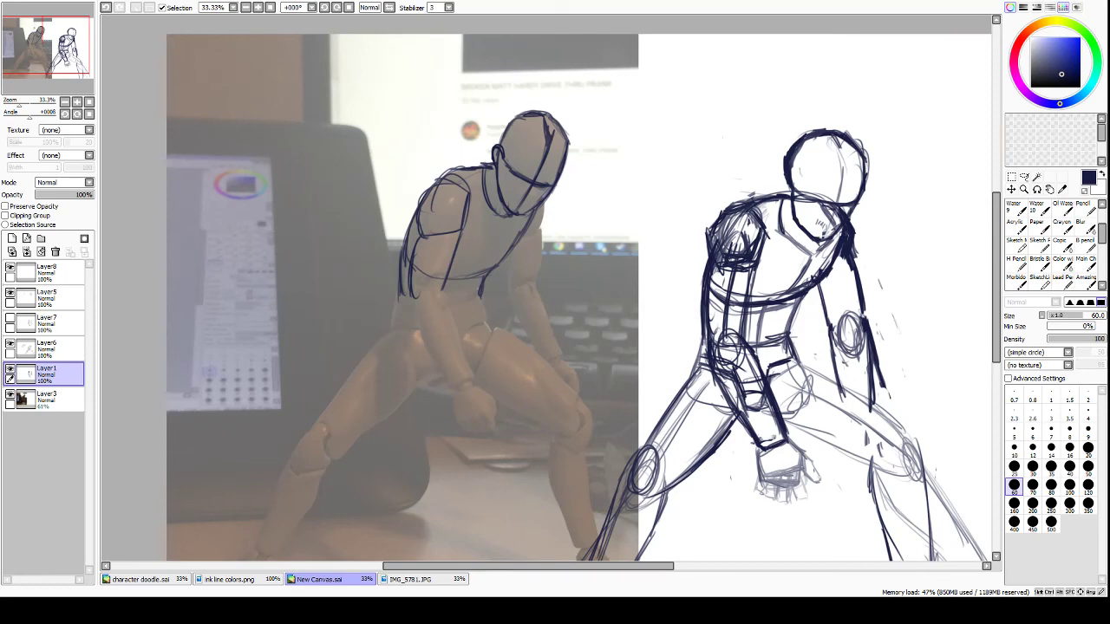
On Layer8, sketch two rounded eye outlines along the face's horizontal guide and undo the extra strokes.
click(85, 276)
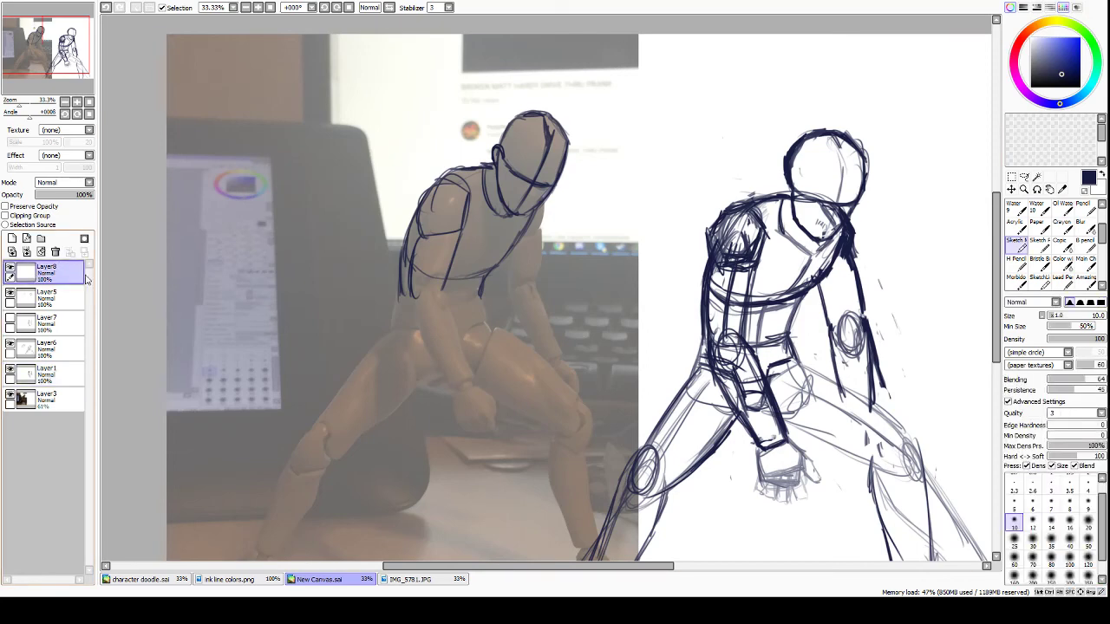
scroll(830, 196, up, 4)
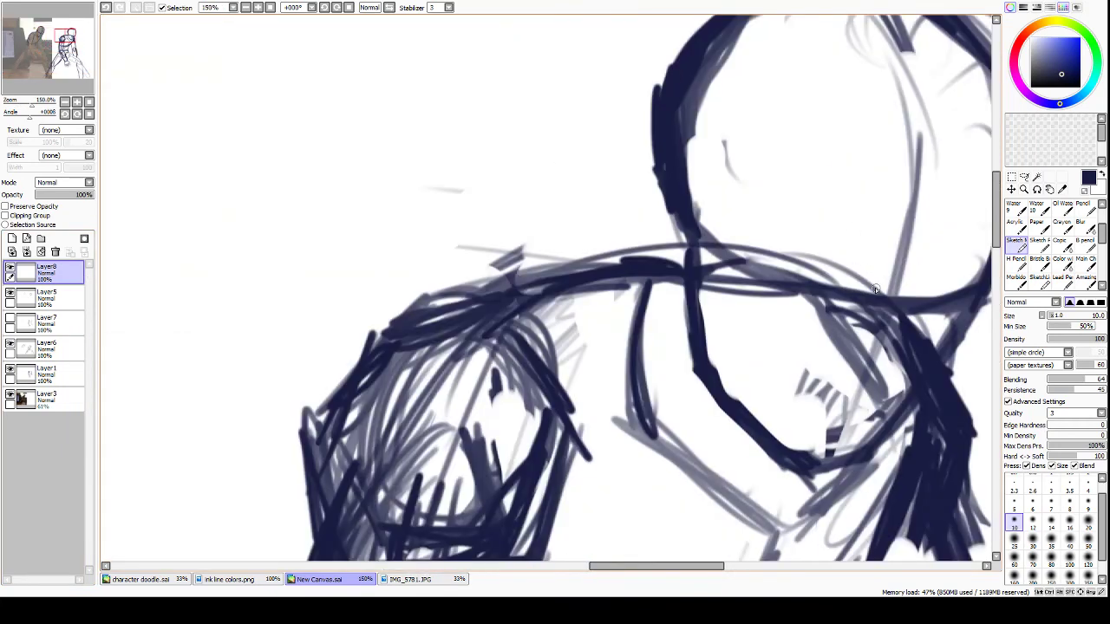
mouse_move(871, 244)
mouse_down()
mouse_move(831, 218)
mouse_move(792, 279)
mouse_move(867, 299)
mouse_move(961, 243)
mouse_move(978, 253)
mouse_move(967, 287)
mouse_move(980, 273)
mouse_move(962, 255)
mouse_move(926, 274)
mouse_move(919, 294)
mouse_move(876, 230)
mouse_move(831, 214)
mouse_move(791, 267)
mouse_move(802, 293)
mouse_move(834, 300)
mouse_move(979, 257)
mouse_move(950, 306)
mouse_move(920, 288)
mouse_move(948, 245)
mouse_up()
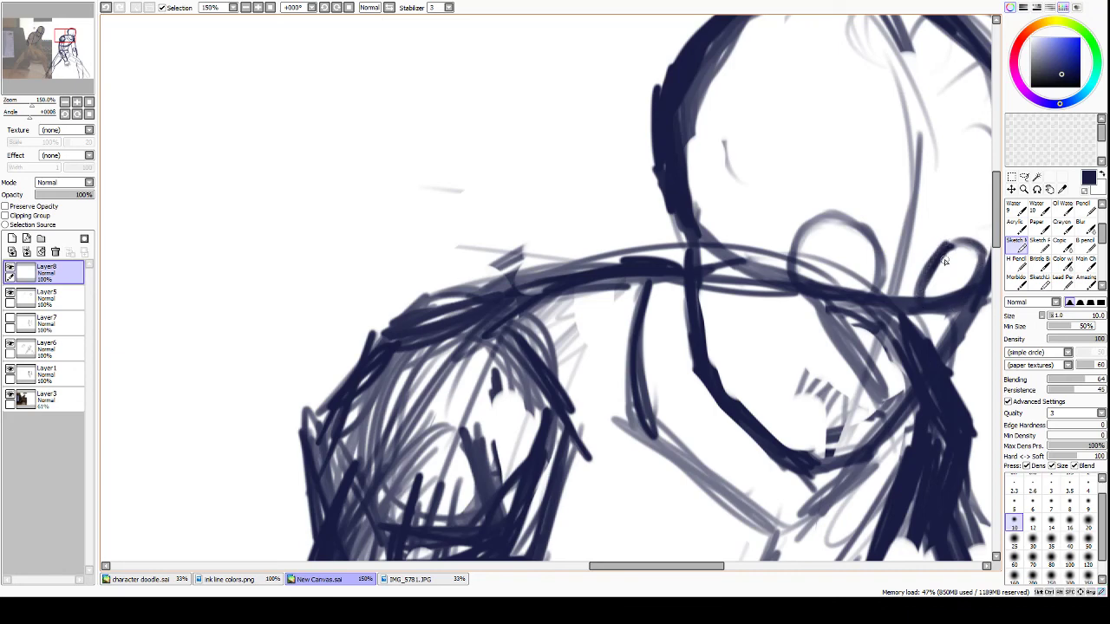
mouse_move(880, 293)
mouse_down()
mouse_move(827, 230)
mouse_move(850, 227)
mouse_move(832, 219)
mouse_move(809, 287)
mouse_move(797, 280)
mouse_move(862, 302)
mouse_up()
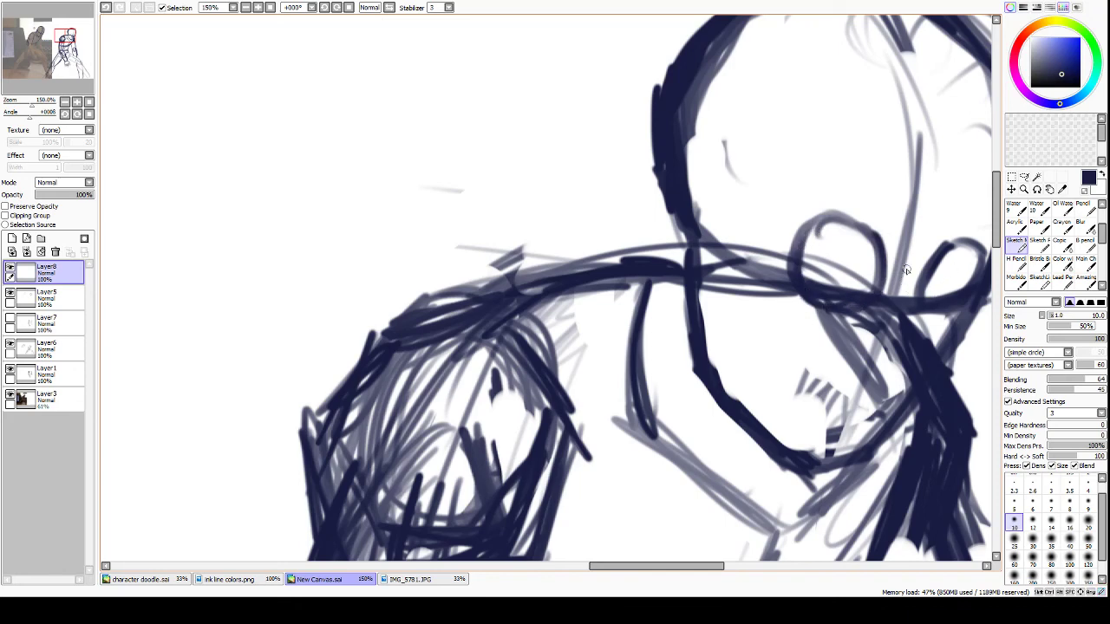
key(ctrl+z)
key(ctrl+z)
key(ctrl+z)
key(ctrl+z)
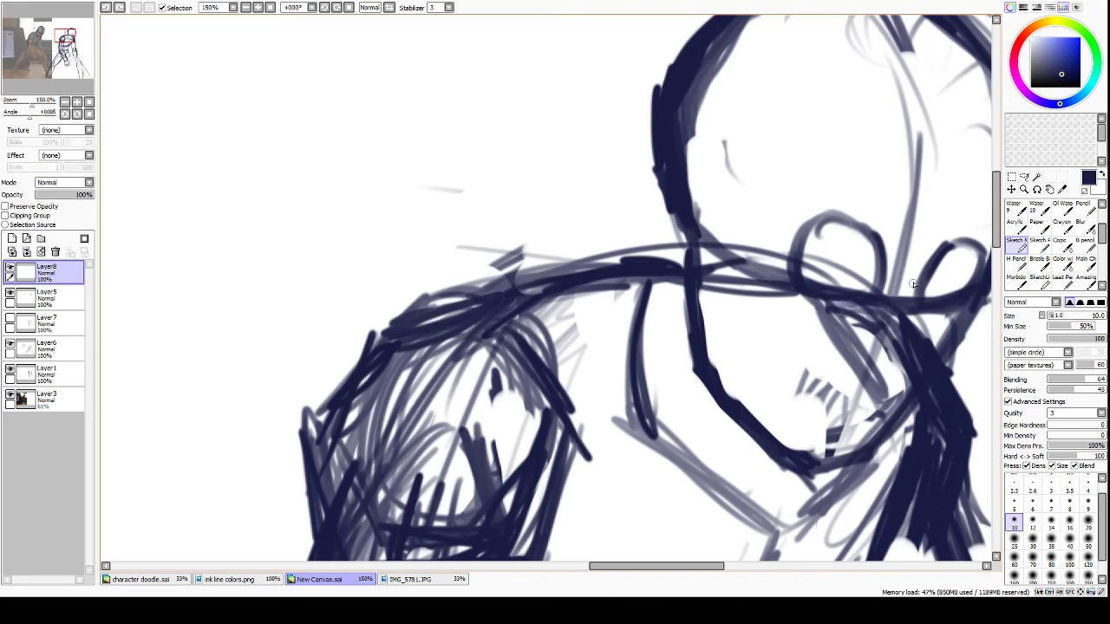
Sketch the nose's bridge and underside below the eyes, and add a short horizontal mouth line.
mouse_move(908, 275)
mouse_down()
mouse_move(906, 370)
mouse_move(864, 385)
mouse_move(902, 389)
mouse_up()
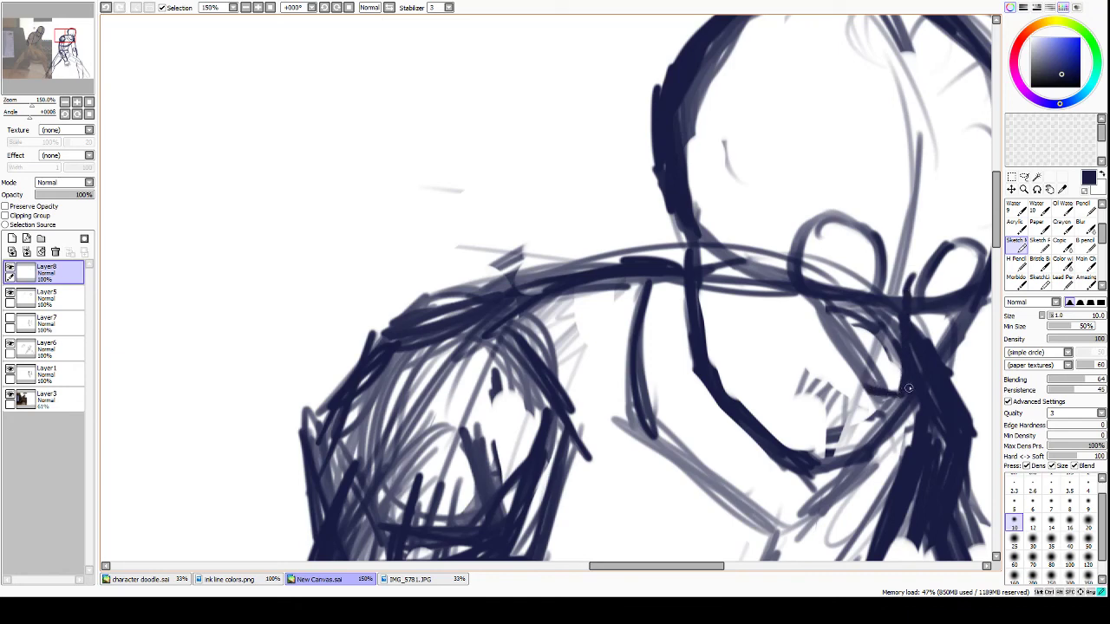
mouse_move(865, 389)
mouse_down()
mouse_move(886, 359)
mouse_move(875, 344)
mouse_move(850, 389)
mouse_move(873, 409)
mouse_move(839, 400)
mouse_up()
mouse_move(881, 405)
mouse_down()
mouse_move(791, 399)
mouse_move(897, 404)
mouse_up()
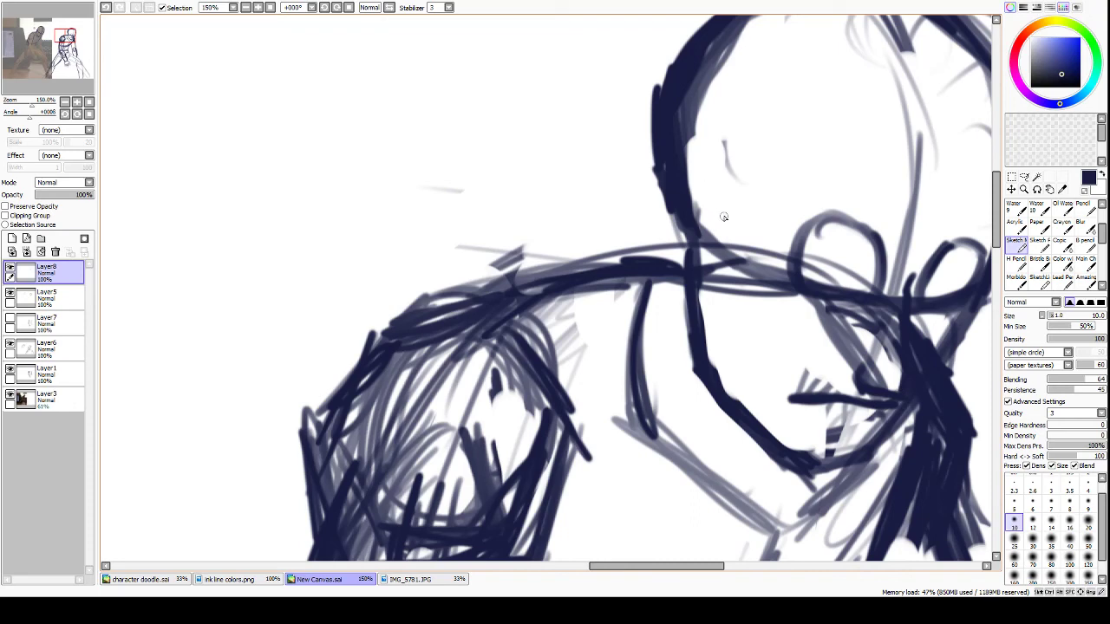
mouse_move(730, 216)
mouse_down()
mouse_move(668, 178)
mouse_move(705, 185)
mouse_move(683, 174)
mouse_move(681, 268)
mouse_move(666, 259)
mouse_move(709, 272)
mouse_up()
drag(688, 167, 730, 217)
mouse_move(687, 165)
mouse_down()
mouse_move(725, 211)
mouse_move(680, 161)
mouse_move(667, 163)
mouse_move(678, 260)
mouse_up()
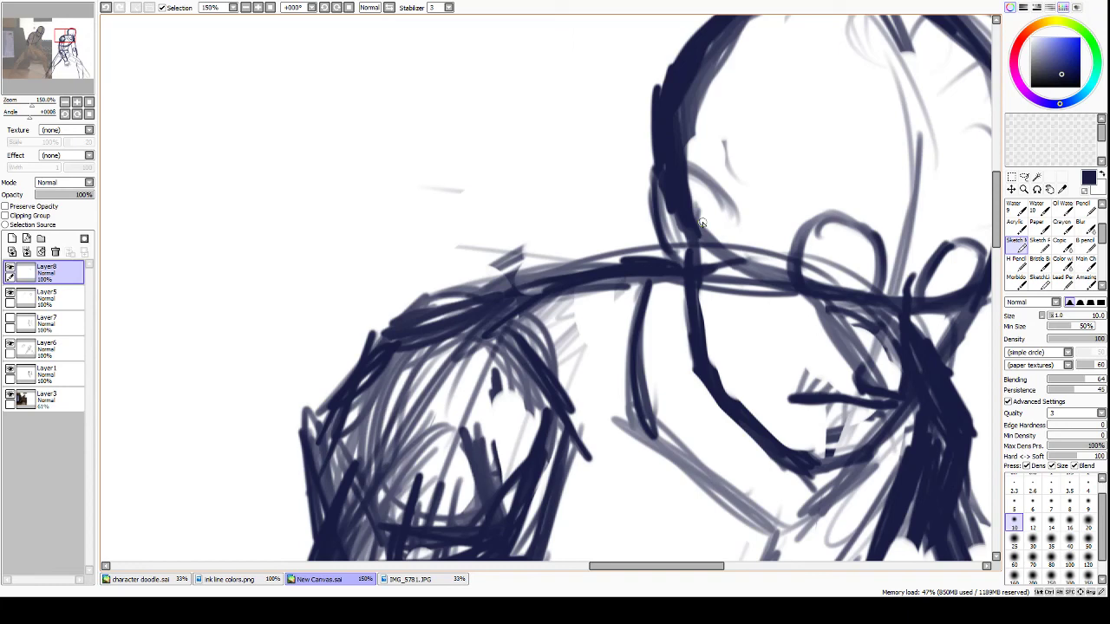
key(e)
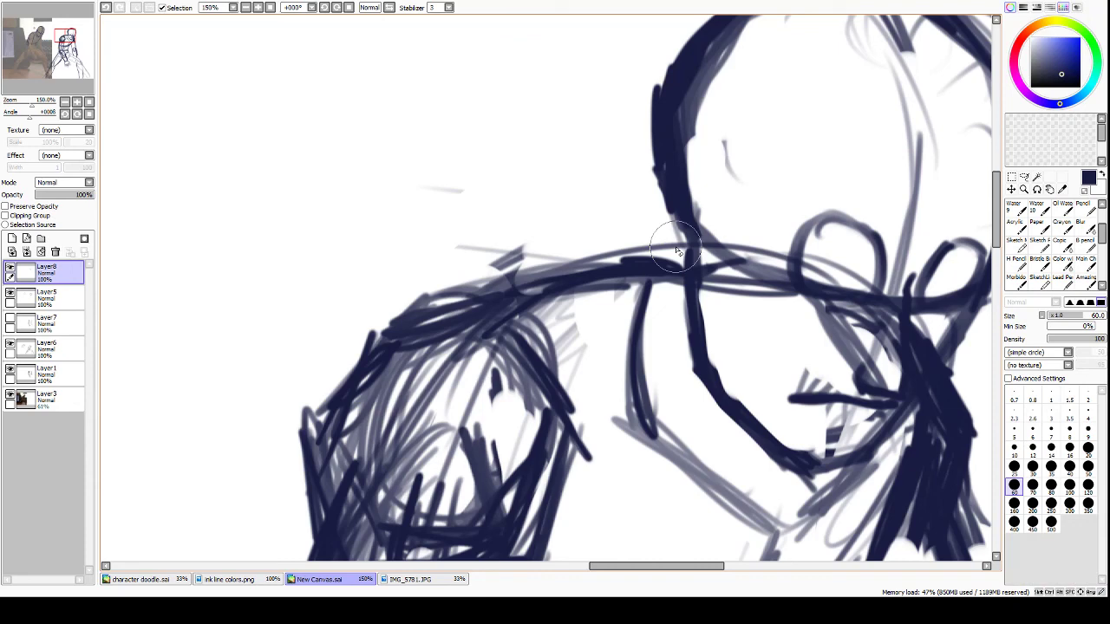
Sketch a small rounded ear over the head's left edge, just above the jaw line.
key(b)
mouse_move(675, 178)
mouse_down()
mouse_move(717, 216)
mouse_move(648, 193)
mouse_move(665, 258)
mouse_move(686, 288)
mouse_move(708, 285)
mouse_up()
mouse_move(720, 228)
mouse_down()
mouse_move(685, 196)
mouse_move(638, 187)
mouse_up()
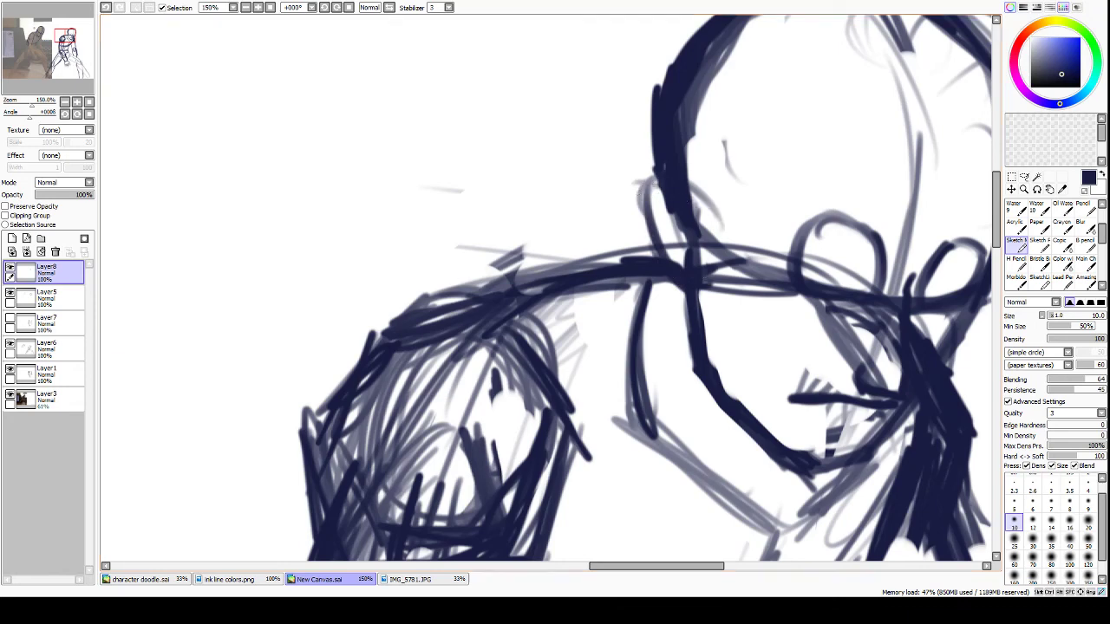
Erase the left eye outline from the face on Layer8.
scroll(804, 325, down, 3)
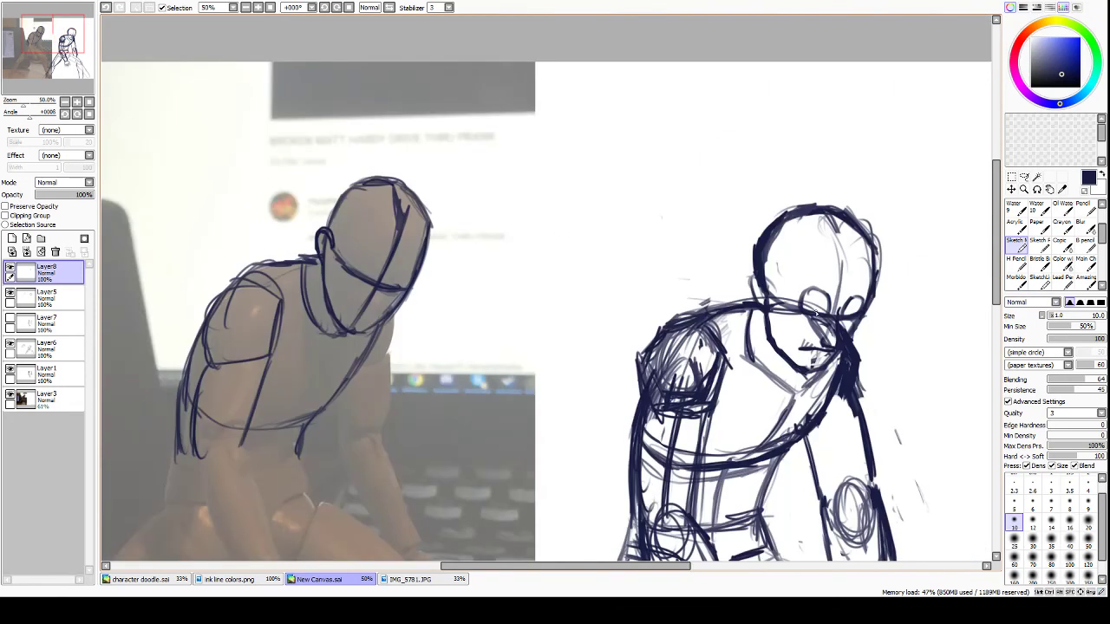
scroll(949, 324, down, 1)
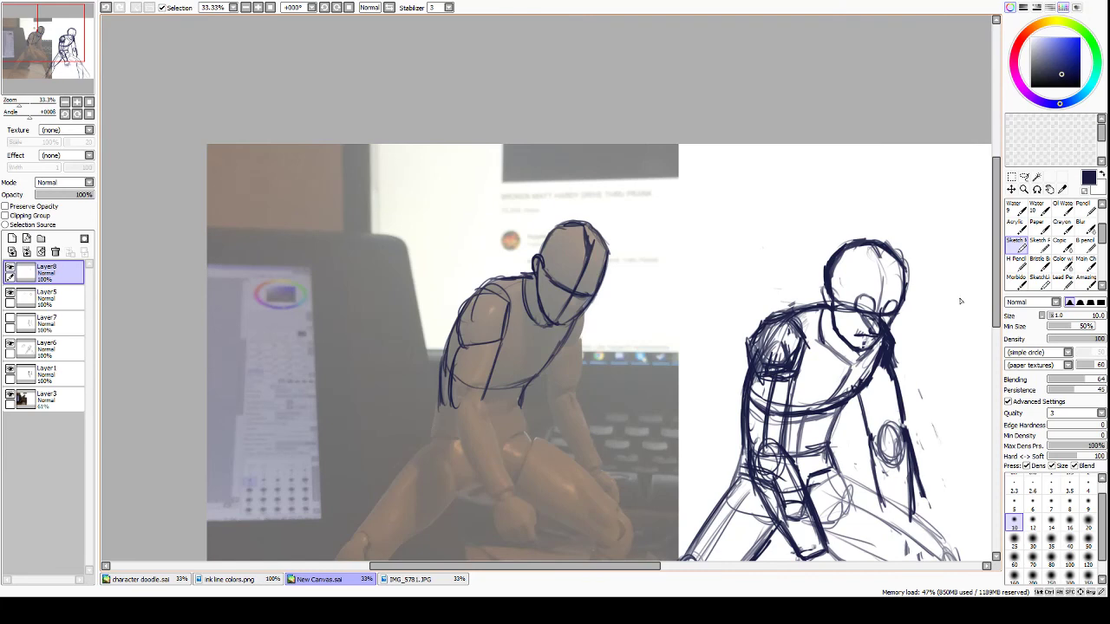
scroll(958, 301, up, 3)
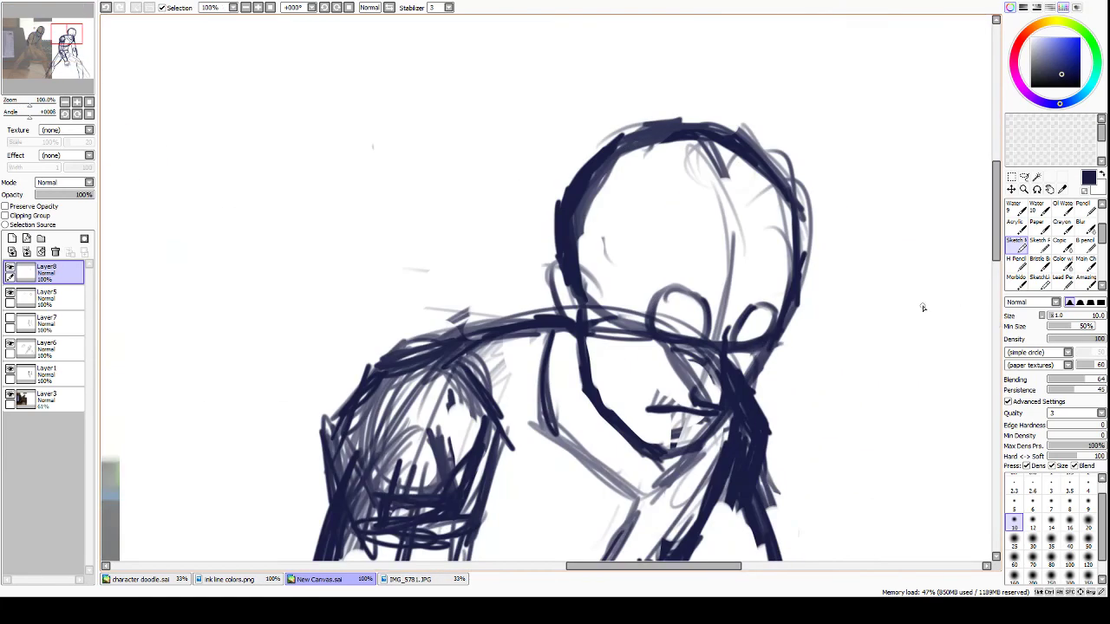
scroll(784, 350, up, 2)
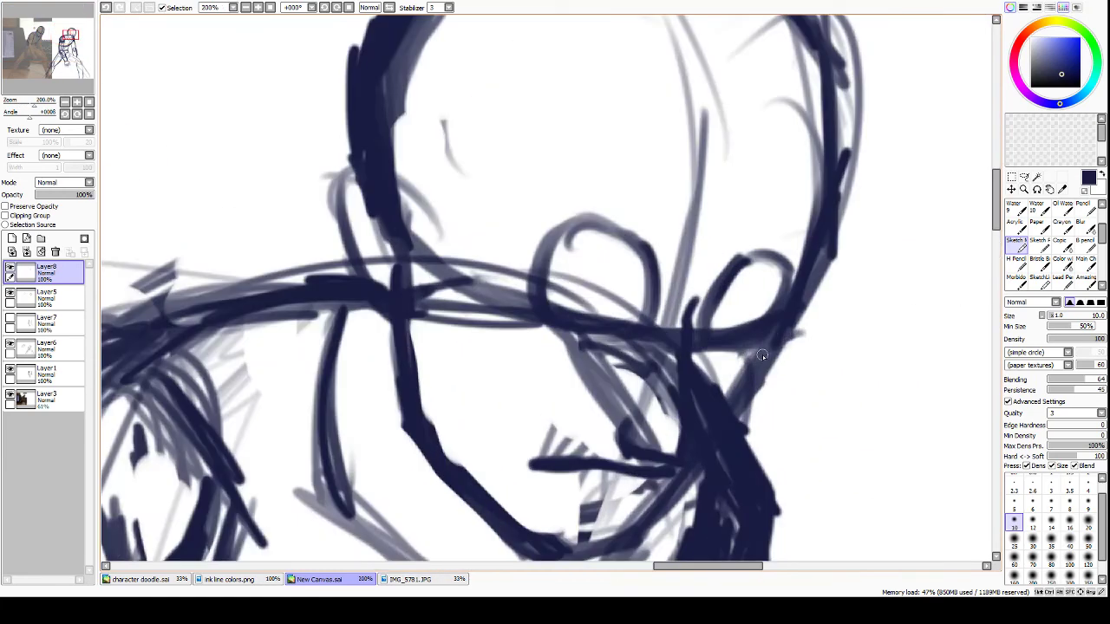
scroll(762, 355, down, 4)
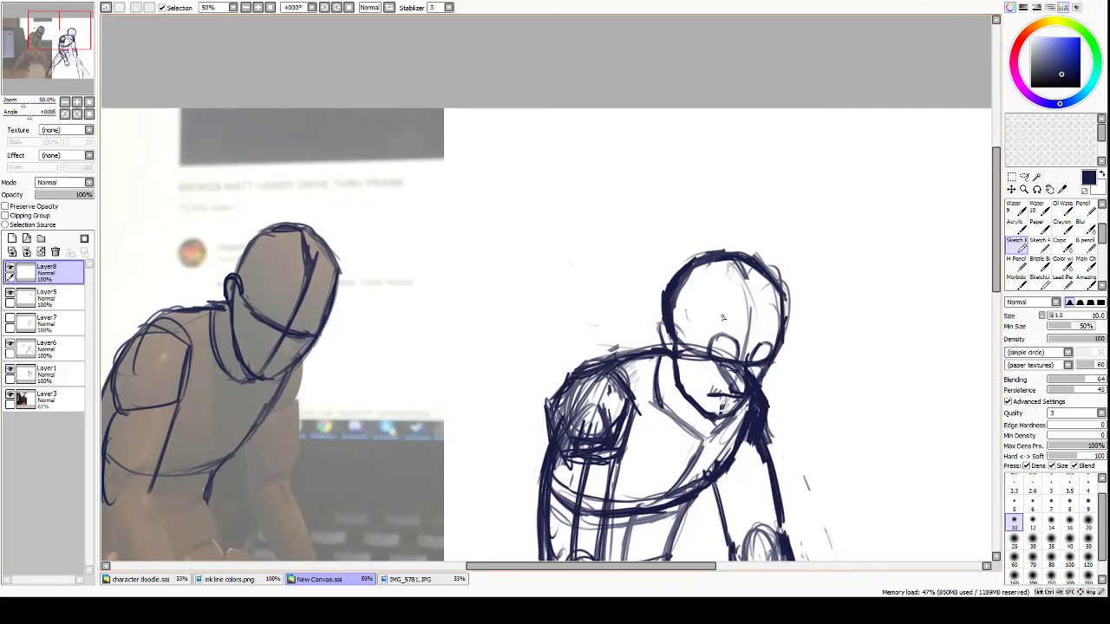
scroll(722, 317, up, 3)
key(e)
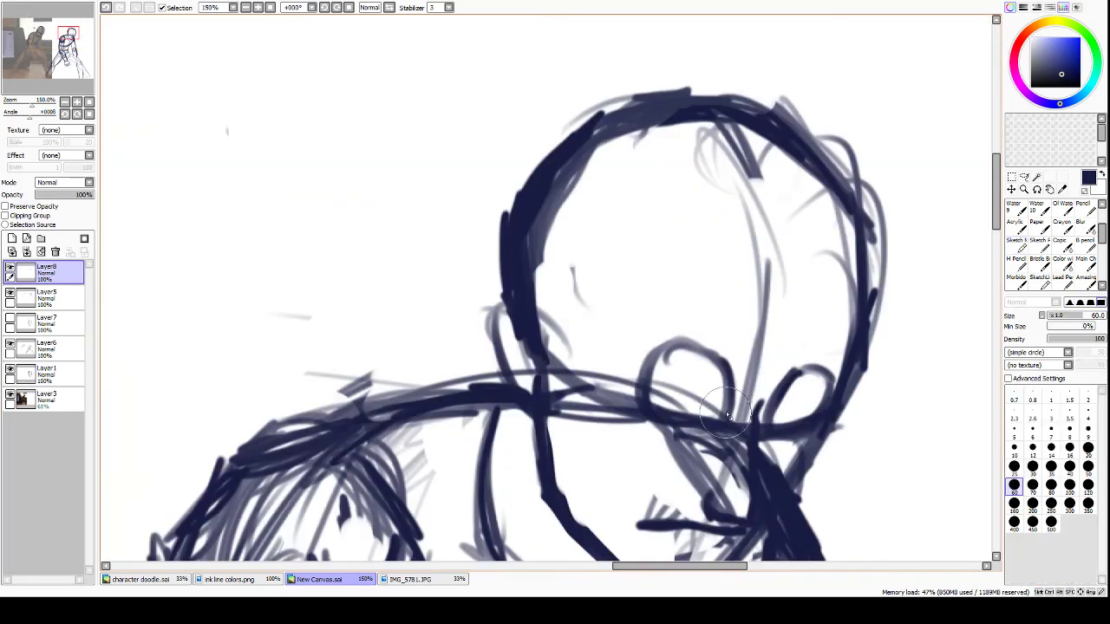
mouse_move(728, 411)
mouse_down()
mouse_move(703, 395)
mouse_move(644, 395)
mouse_move(649, 440)
mouse_move(682, 403)
mouse_up()
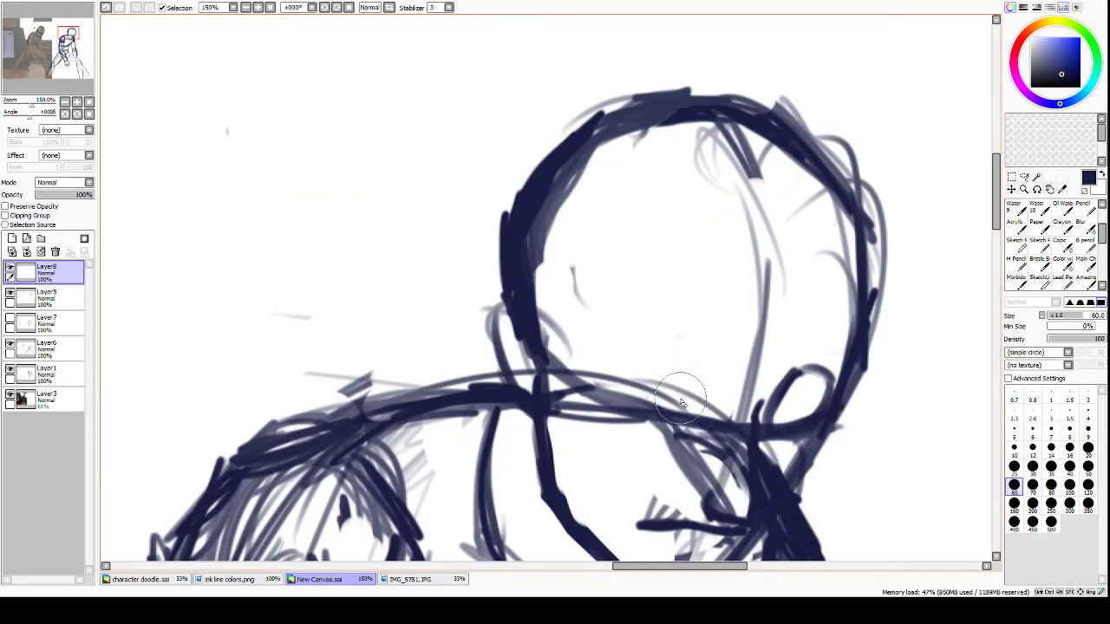
Sketch a large rounded left eye outline on the horizontal guide of the face and darken the right eye outline on Layer8.
key(e)
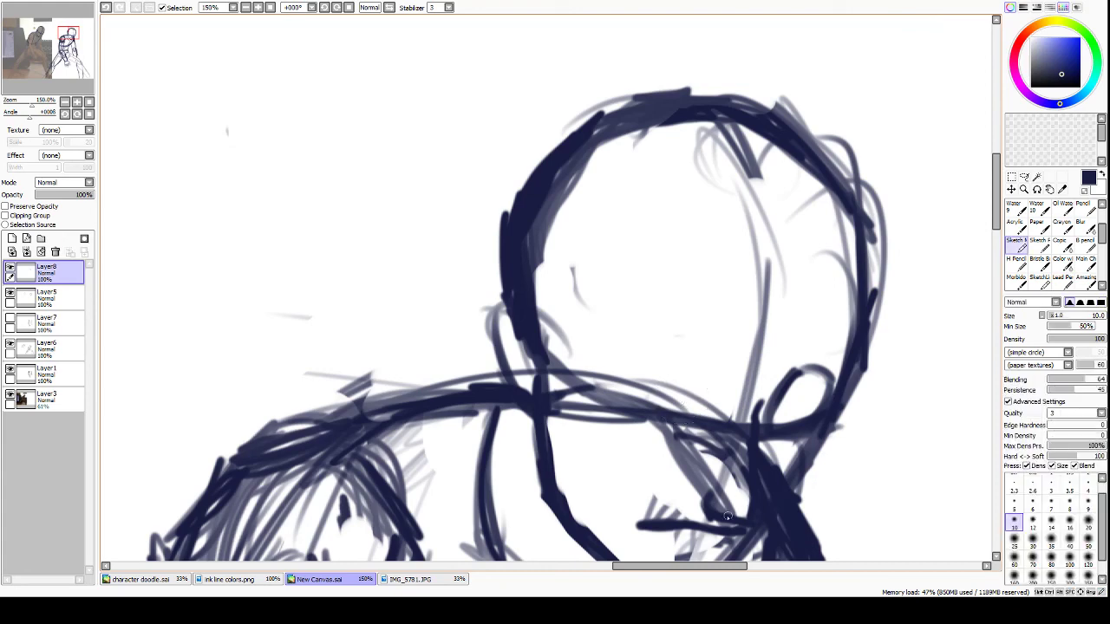
drag(717, 514, 755, 518)
mouse_move(733, 419)
mouse_down()
mouse_move(677, 323)
mouse_move(698, 340)
mouse_move(683, 353)
mouse_move(709, 350)
mouse_move(732, 378)
mouse_move(685, 323)
mouse_move(704, 332)
mouse_move(677, 335)
mouse_move(656, 360)
mouse_move(657, 414)
mouse_move(639, 397)
mouse_move(726, 419)
mouse_move(697, 336)
mouse_move(713, 352)
mouse_move(650, 338)
mouse_move(722, 375)
mouse_move(726, 412)
mouse_up()
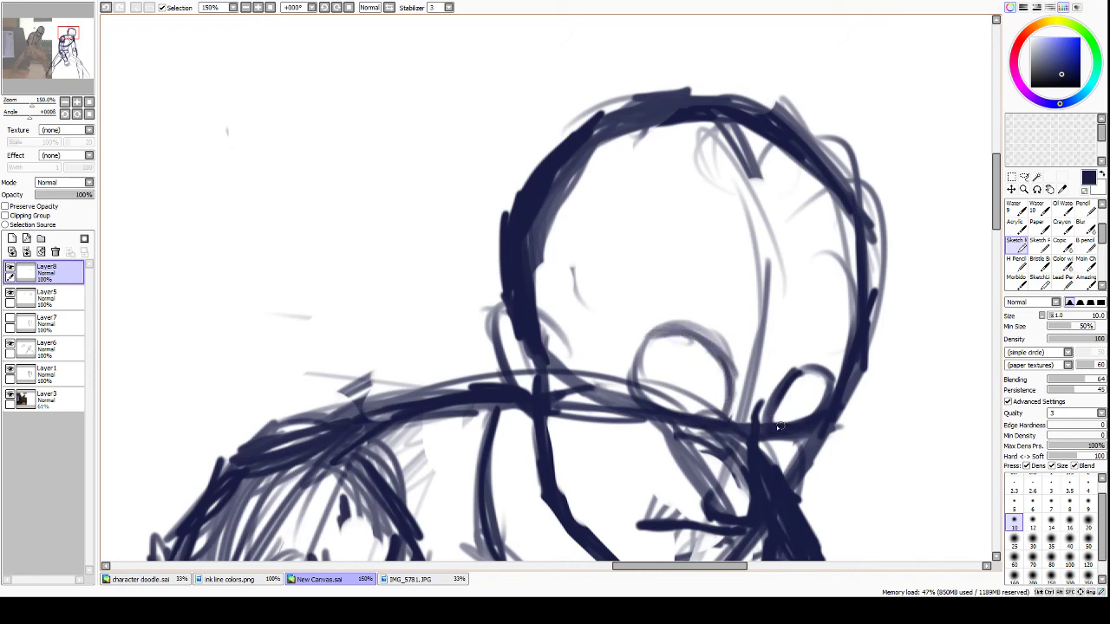
mouse_move(771, 405)
mouse_down()
mouse_move(788, 367)
mouse_move(782, 390)
mouse_move(804, 369)
mouse_move(818, 376)
mouse_move(805, 425)
mouse_move(812, 369)
mouse_move(821, 374)
mouse_move(803, 407)
mouse_up()
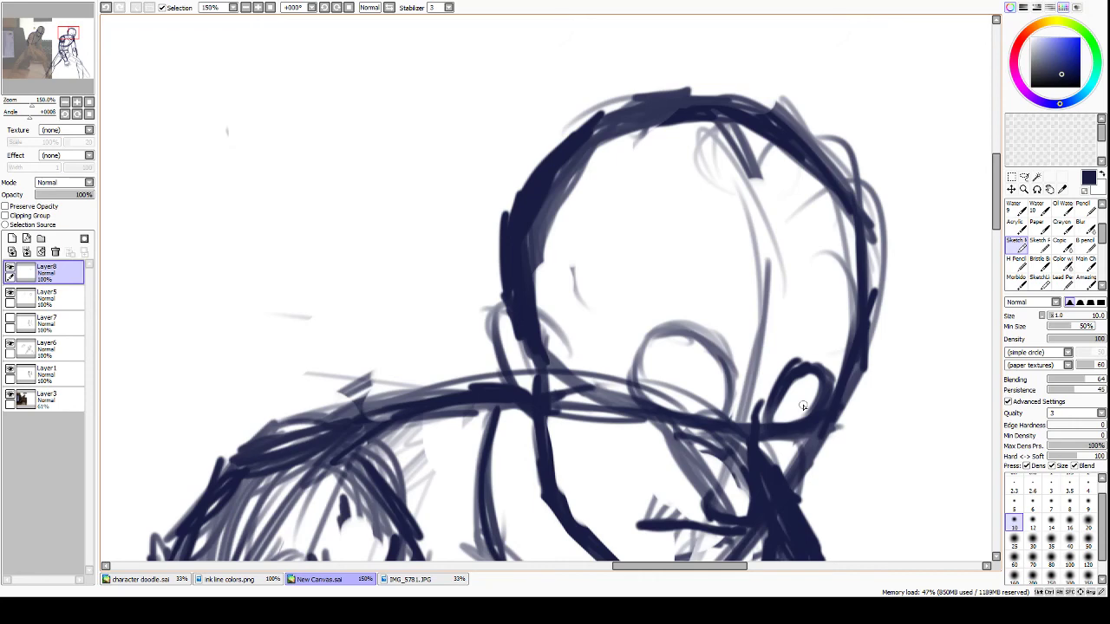
mouse_move(657, 331)
mouse_down()
mouse_move(704, 344)
mouse_move(666, 338)
mouse_move(636, 361)
mouse_move(635, 379)
mouse_move(639, 345)
mouse_move(639, 374)
mouse_move(672, 412)
mouse_move(728, 413)
mouse_up()
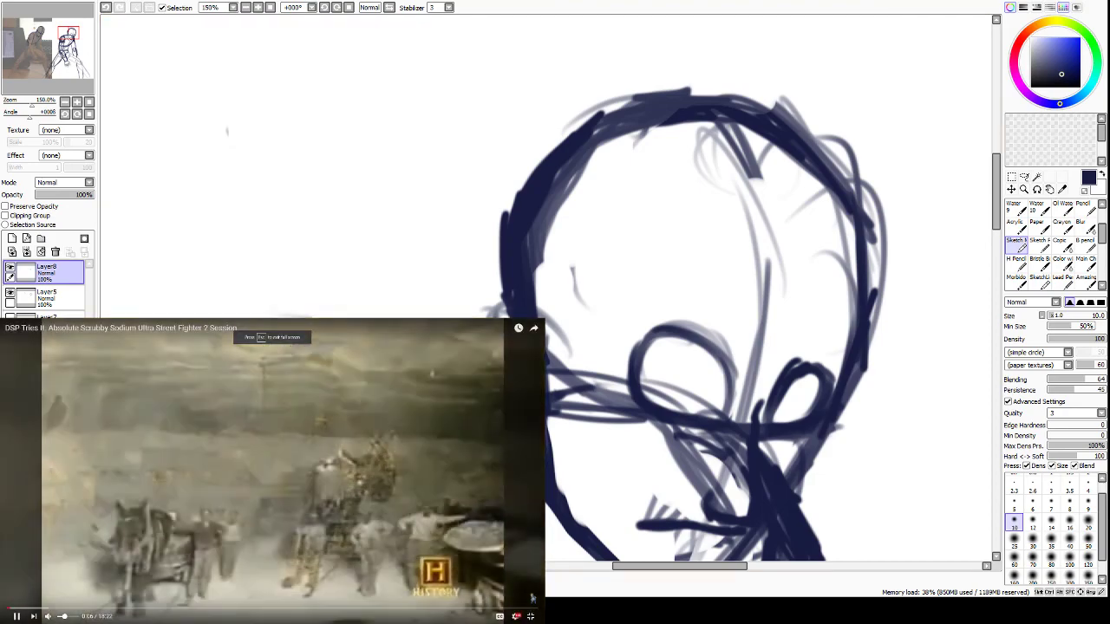
Bring the live chat window in front of the full-screen video and make it narrower along the video's right edge.
key(super)
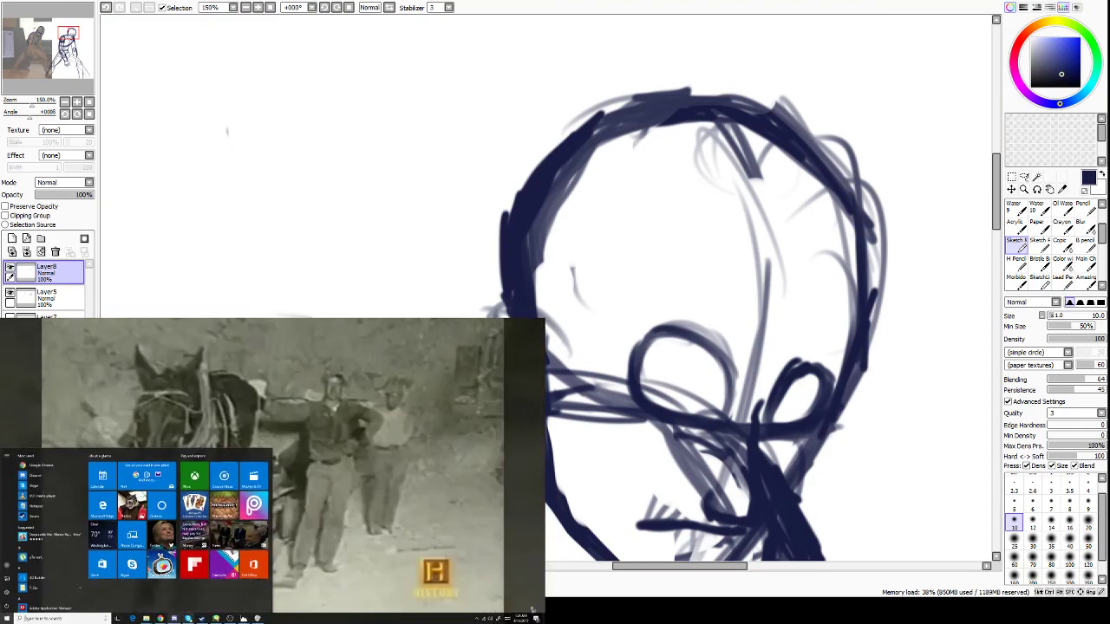
mouse_move(160, 618)
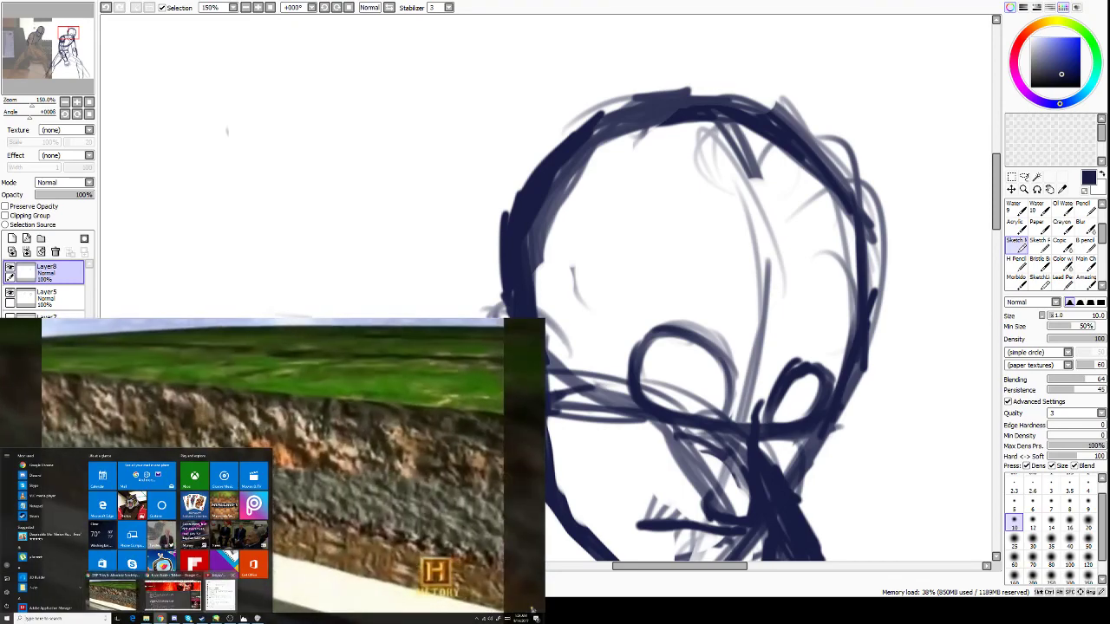
click(173, 597)
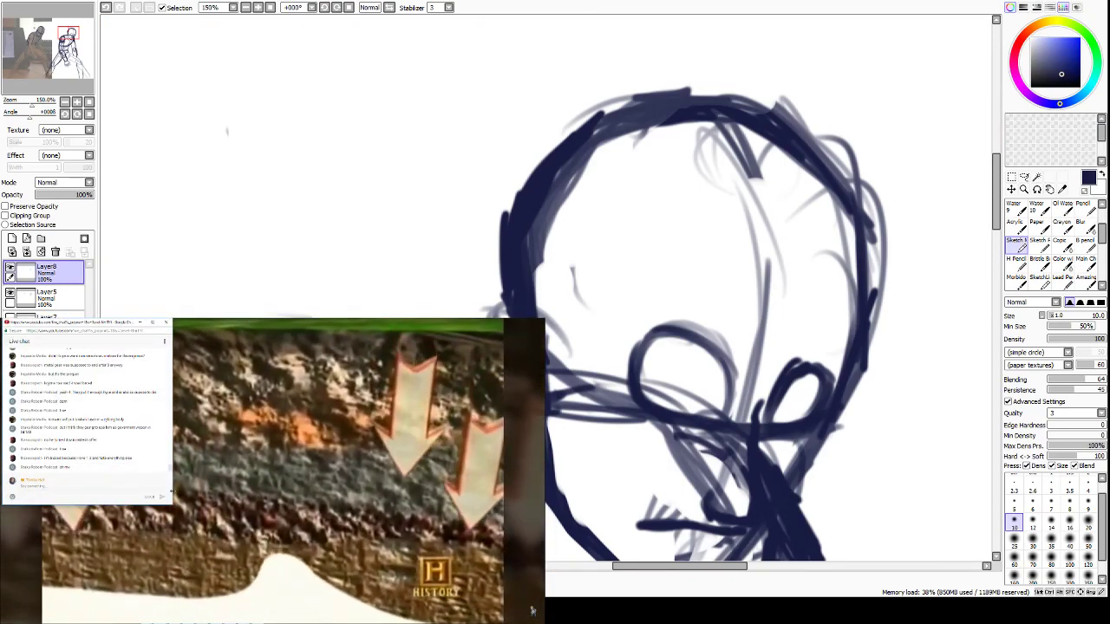
drag(172, 489, 83, 490)
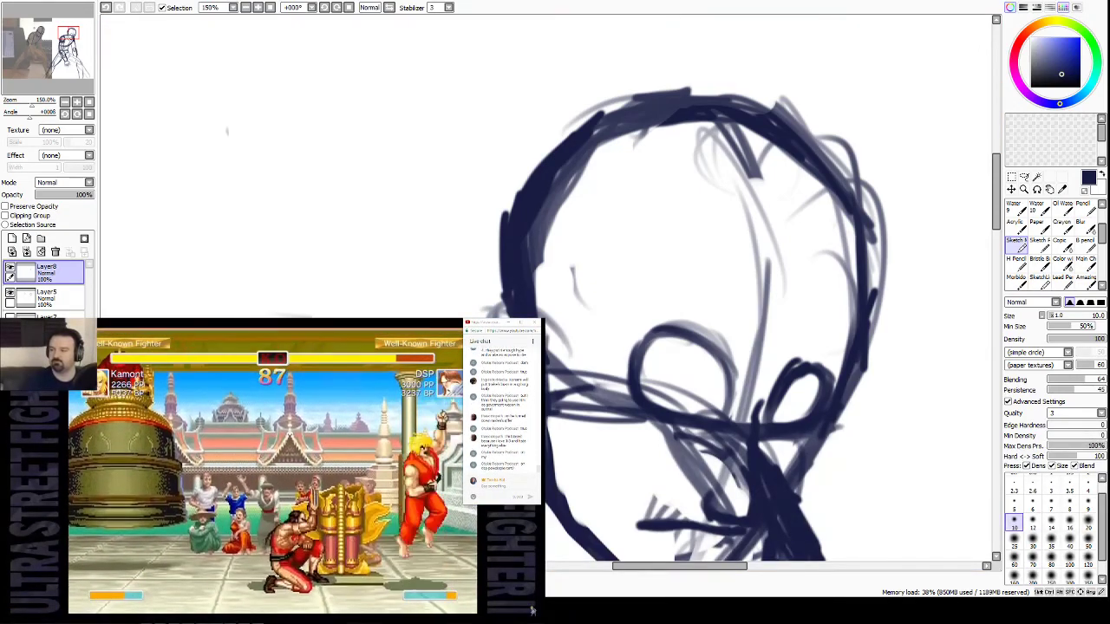
Erase the left eye's upper curve, redraw it lower and thicker, and refine the right eye's outline with brush and eraser.
key(e)
mouse_move(704, 338)
mouse_down()
mouse_move(673, 340)
mouse_move(710, 352)
mouse_up()
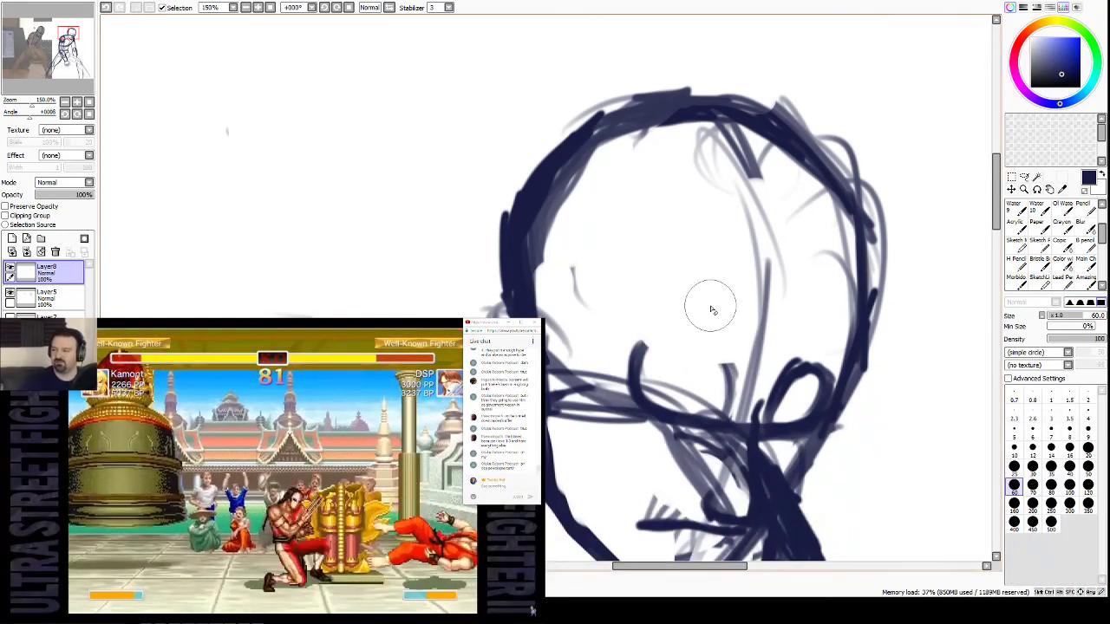
key(b)
mouse_move(731, 371)
mouse_down()
mouse_move(674, 345)
mouse_move(705, 352)
mouse_move(637, 360)
mouse_move(664, 344)
mouse_move(739, 362)
mouse_move(694, 350)
mouse_move(717, 362)
mouse_move(735, 415)
mouse_up()
mouse_move(700, 350)
mouse_down()
mouse_move(638, 362)
mouse_move(661, 346)
mouse_move(636, 386)
mouse_move(647, 351)
mouse_move(668, 365)
mouse_move(695, 347)
mouse_move(672, 351)
mouse_move(725, 362)
mouse_up()
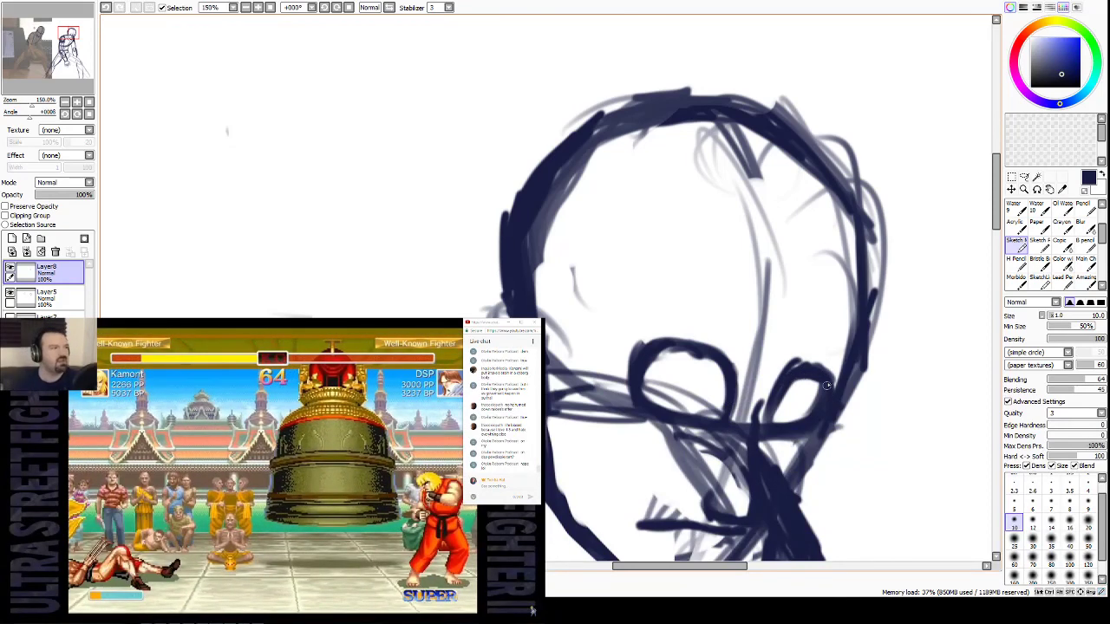
drag(827, 384, 803, 422)
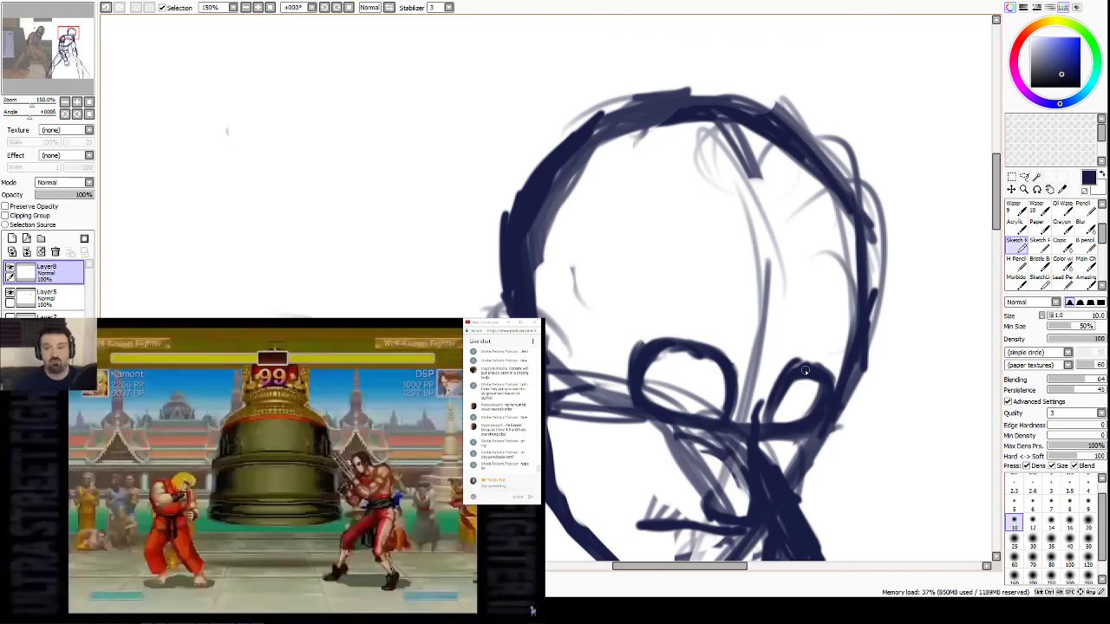
key(e)
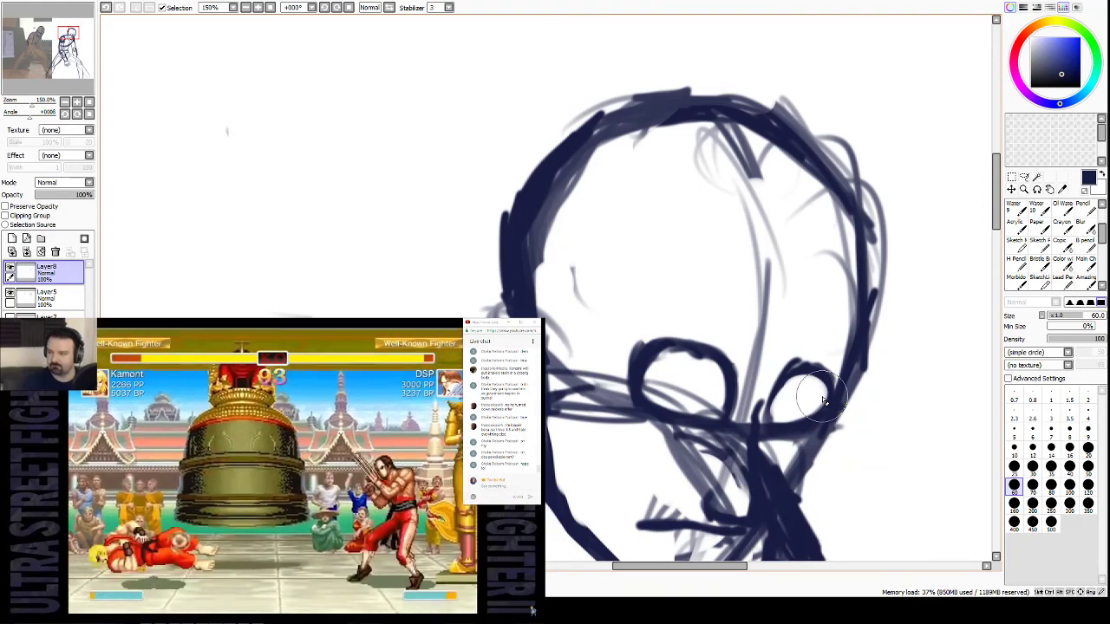
key(n)
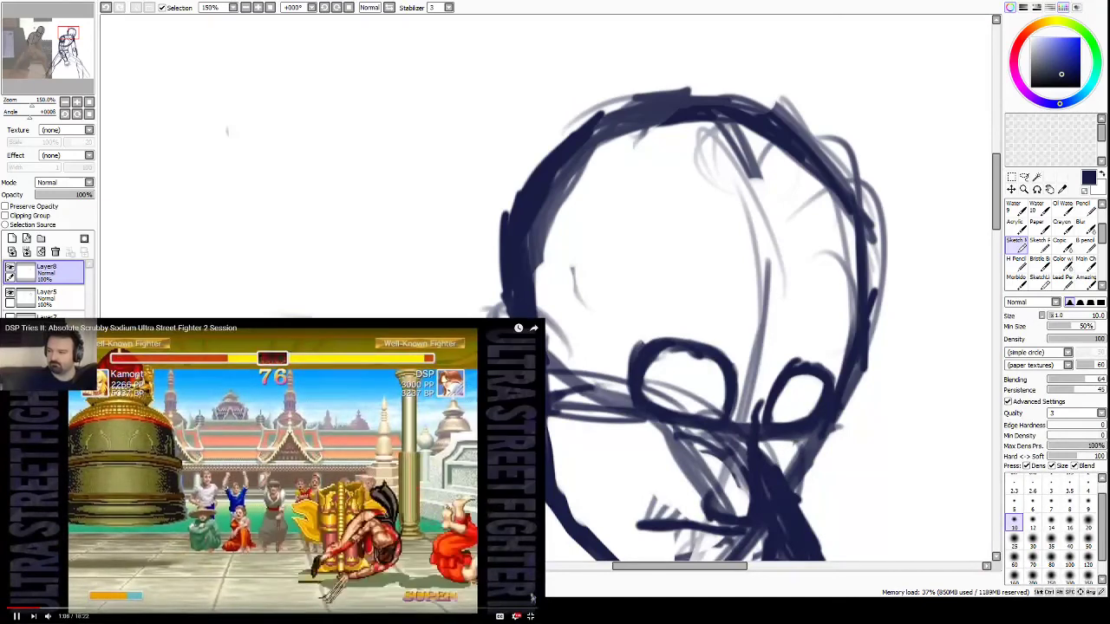
Leave the video's full-screen view in the browser and search YouTube for "dsp pewdiepie".
click(530, 617)
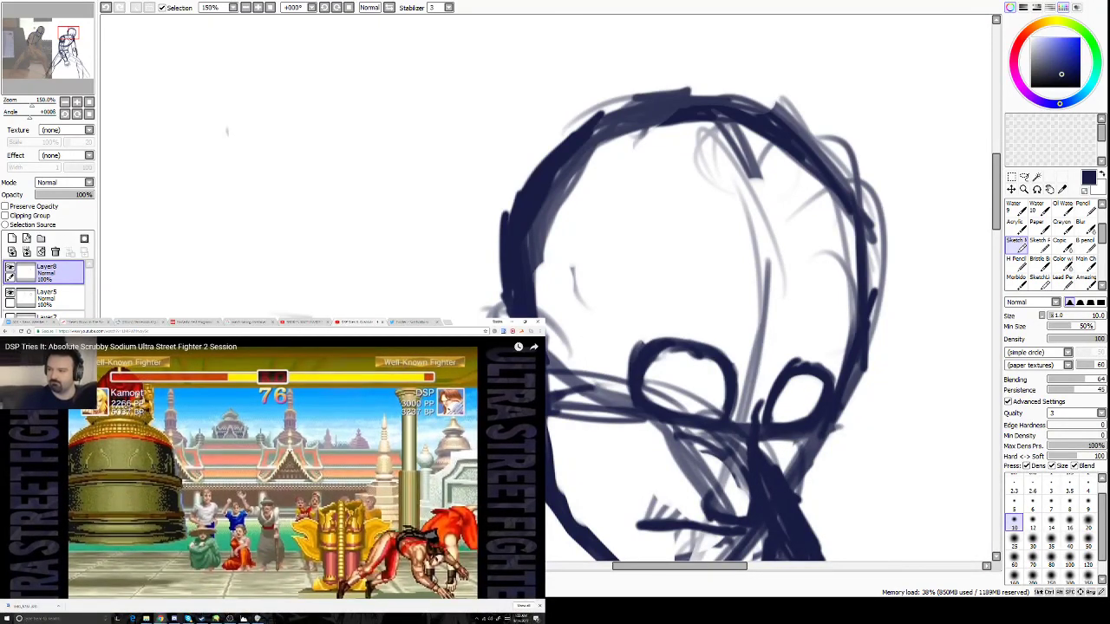
click(139, 344)
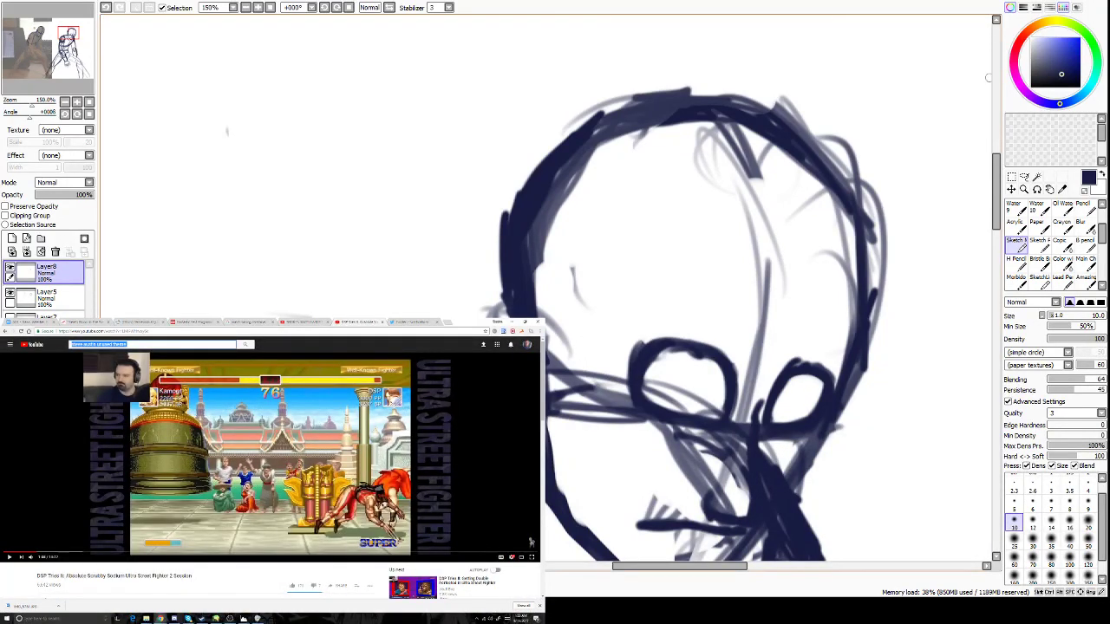
text(dsp c)
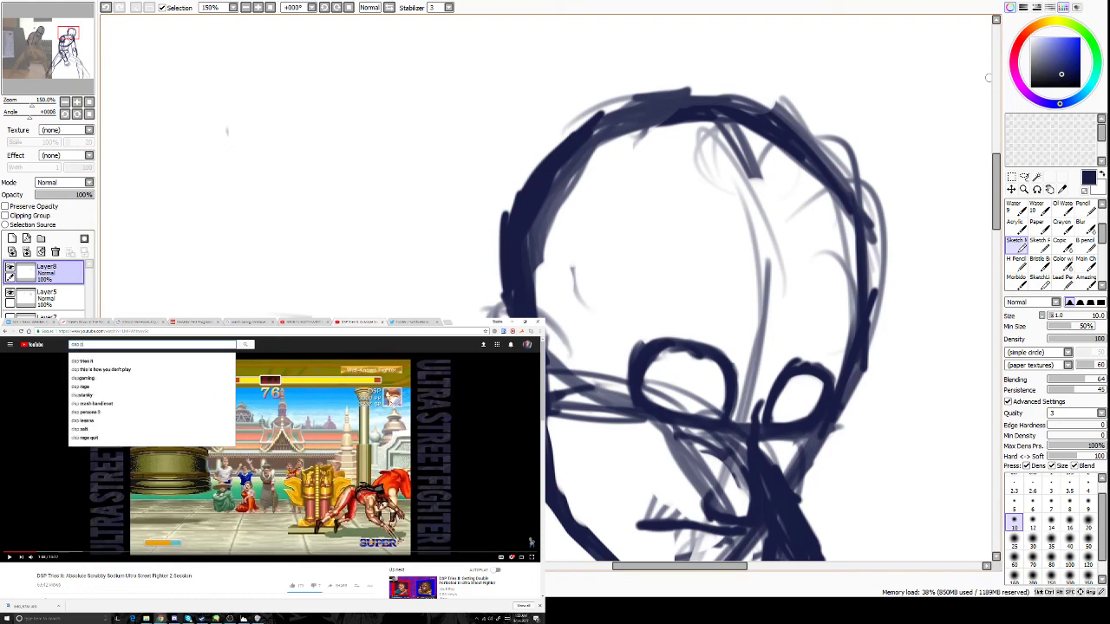
text(ewdiepie)
key(Return)
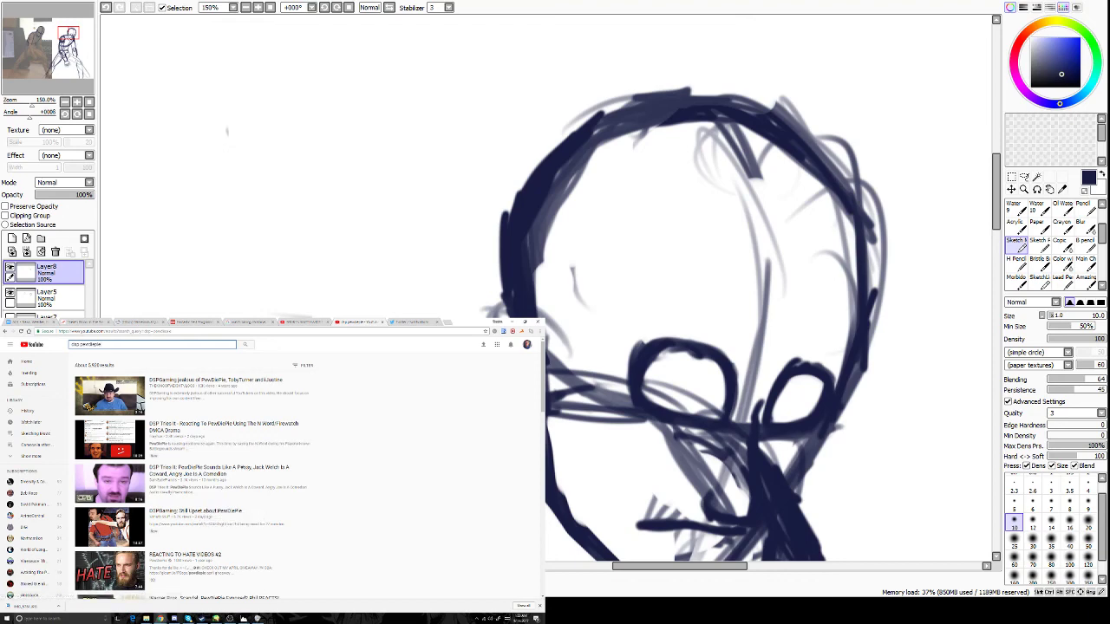
Open the video "DSPGaming: Still Upset about PewDiePie" from the search results and play it full screen.
click(160, 618)
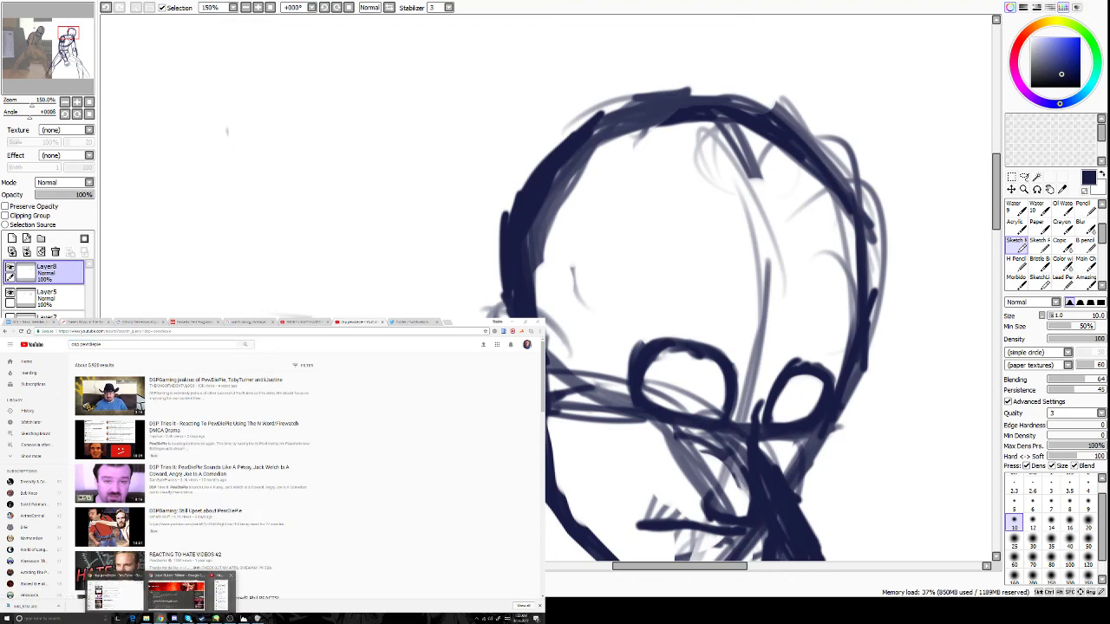
click(220, 592)
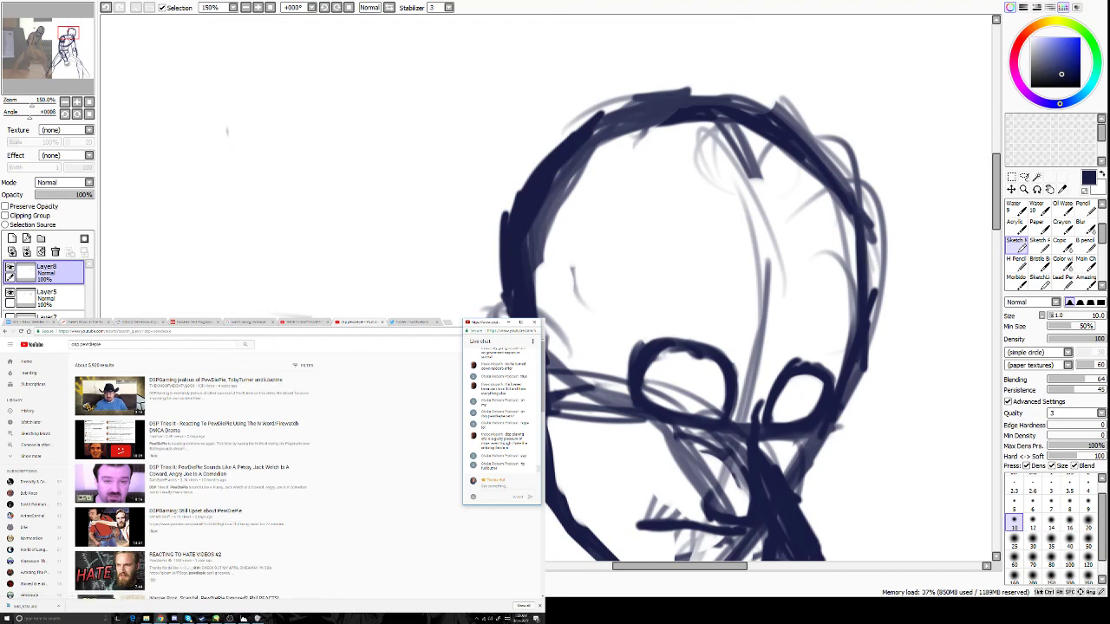
scroll(310, 499, down, 2)
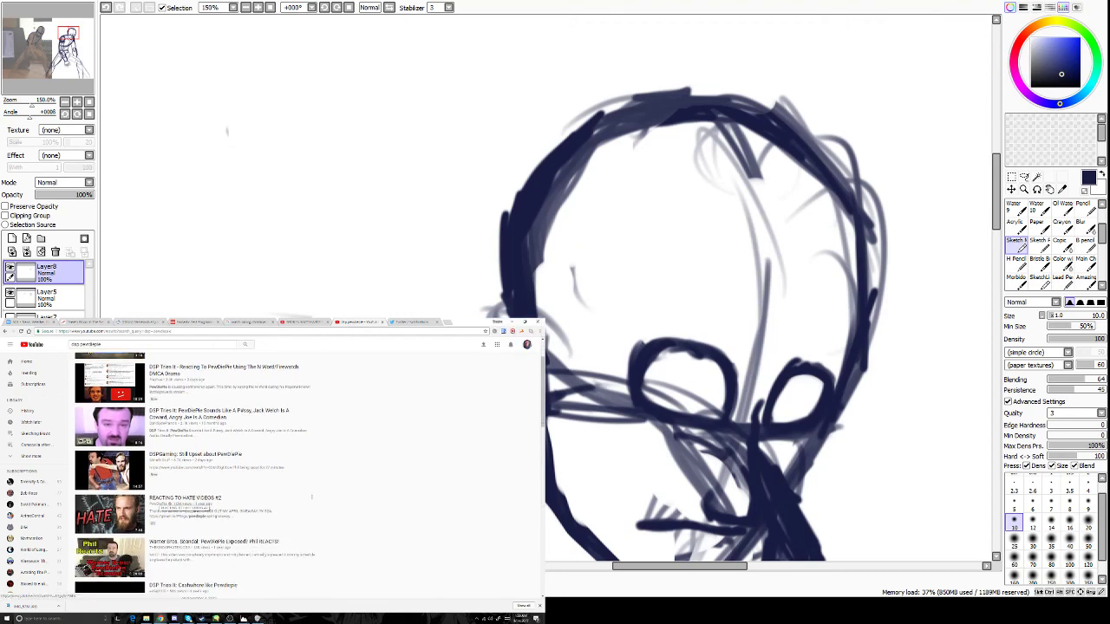
scroll(217, 507, up, 2)
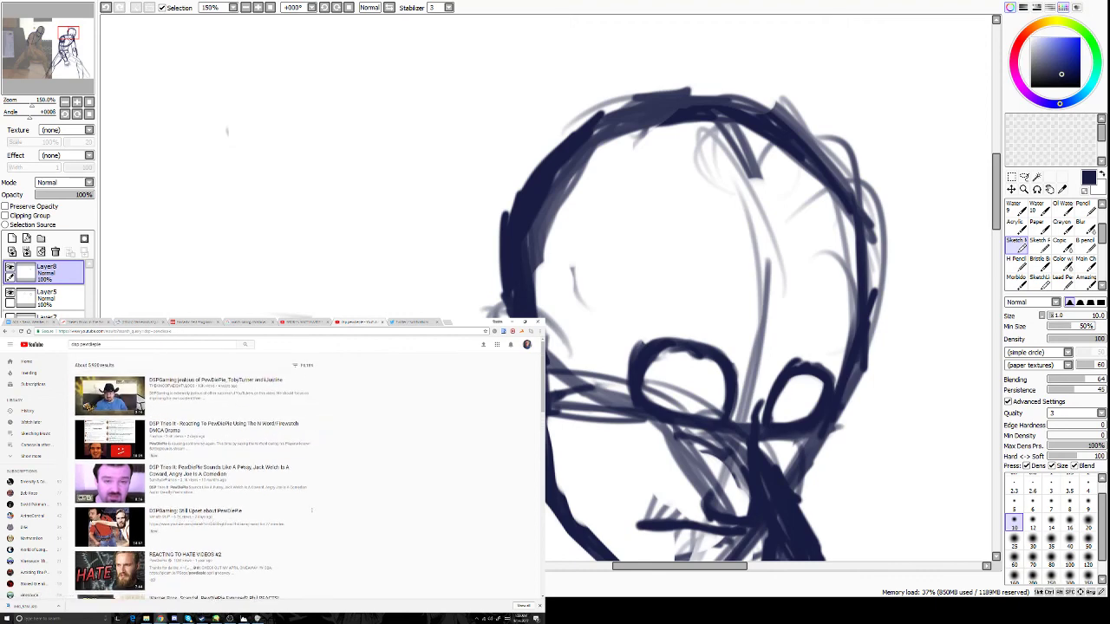
right_click(186, 525)
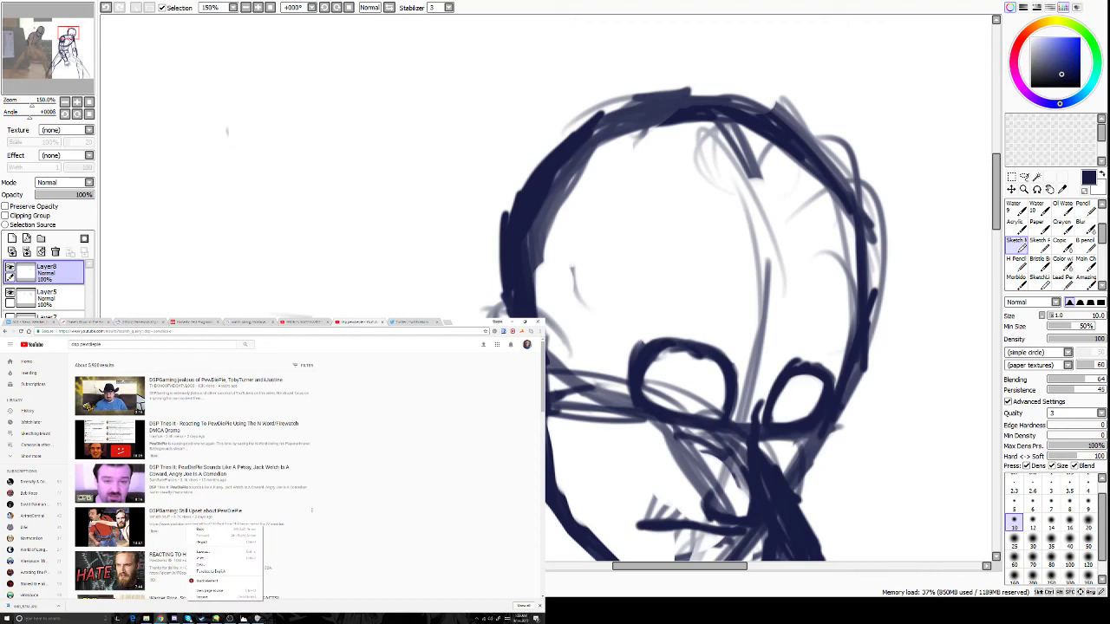
click(191, 512)
scroll(191, 512, down, 2)
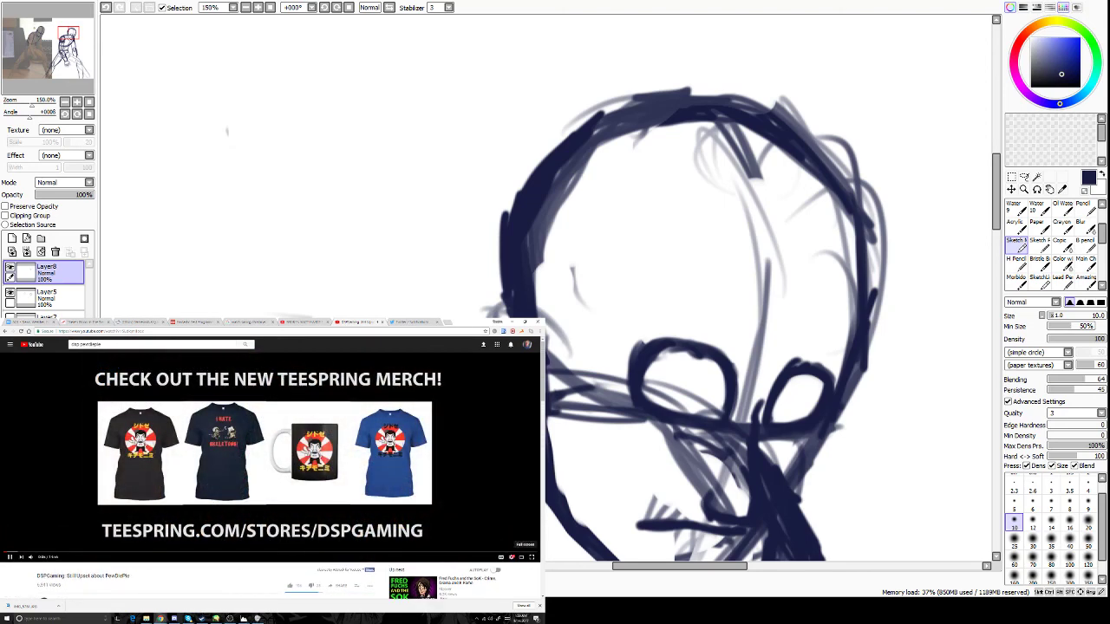
key(F11)
key(f)
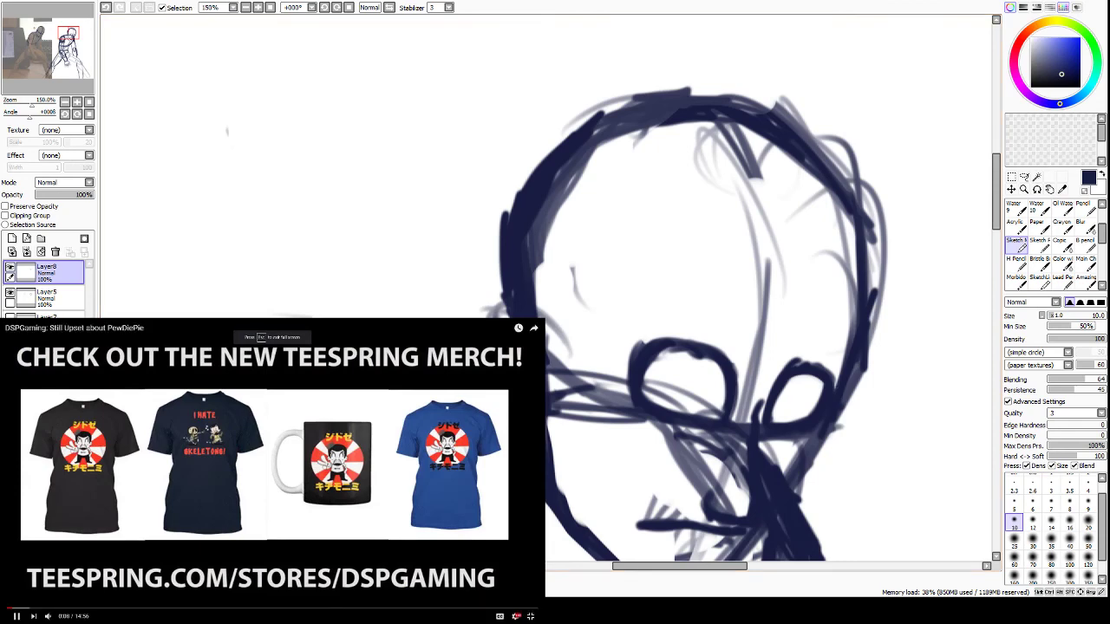
Bring the live chat window back in front of the full-screen video.
key(super)
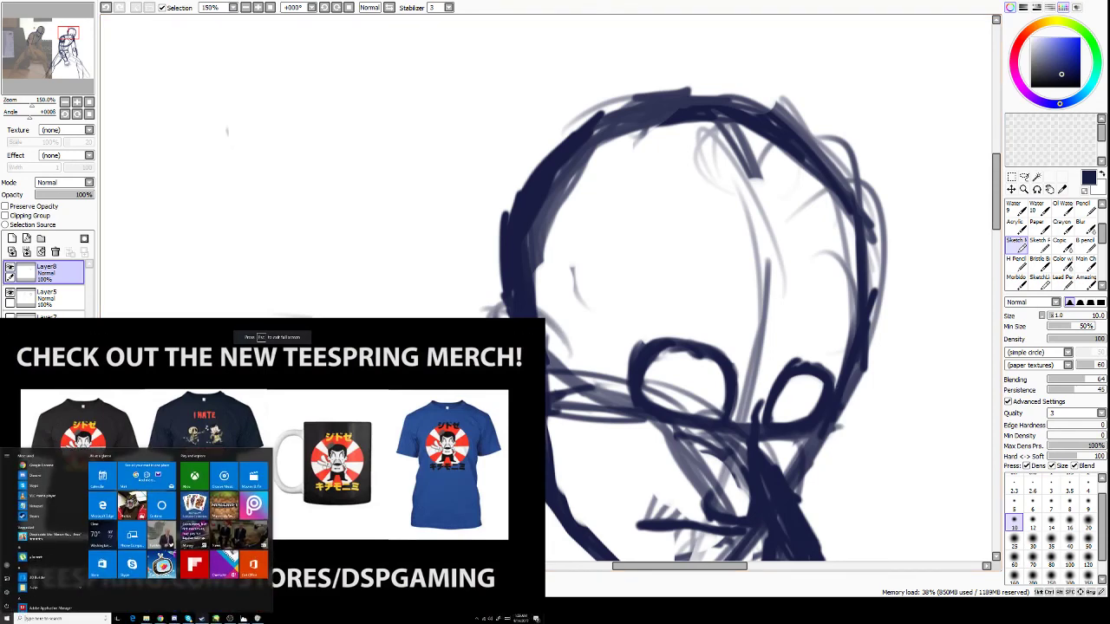
mouse_move(160, 619)
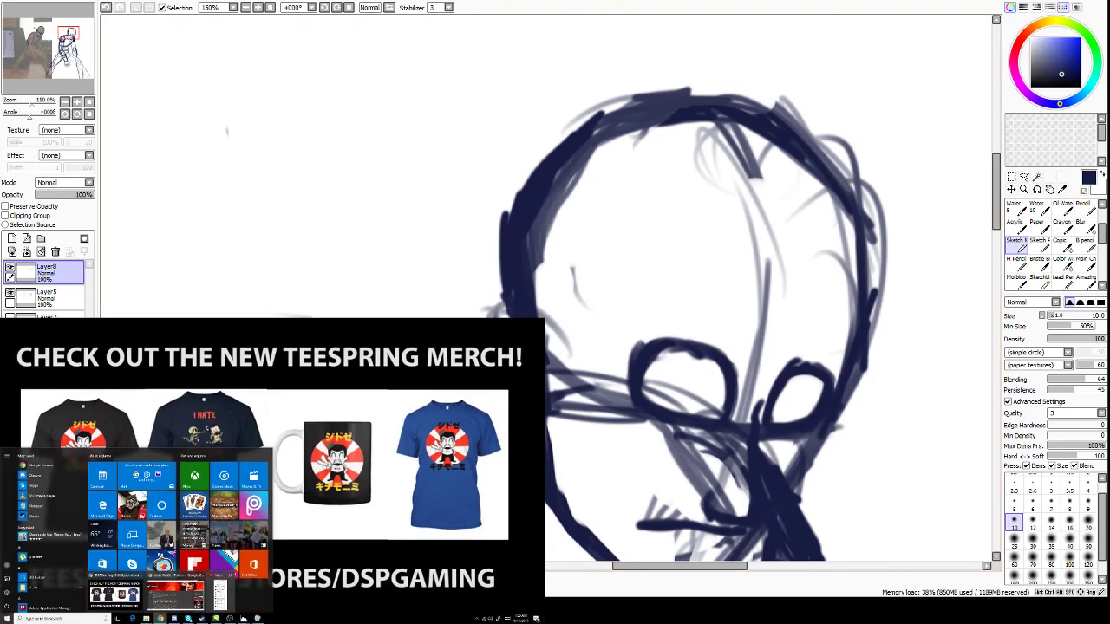
click(199, 593)
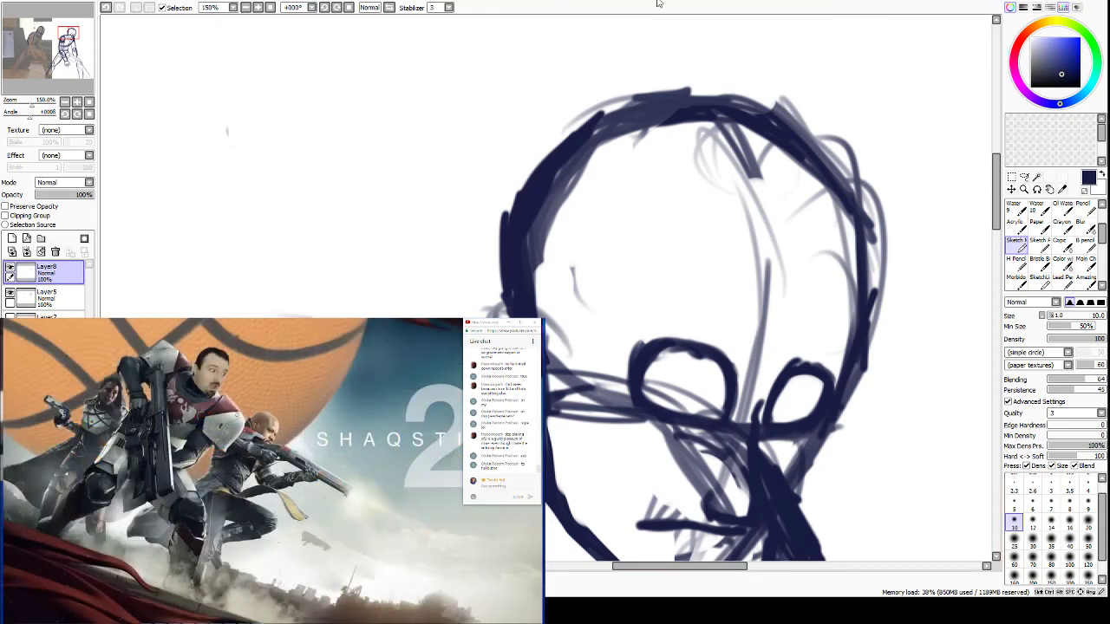
Switch back to the drawing and hide the body sketch layers Layer6 and Layer1.
key(ctrl+z)
key(ctrl+y)
key(ctrl+z)
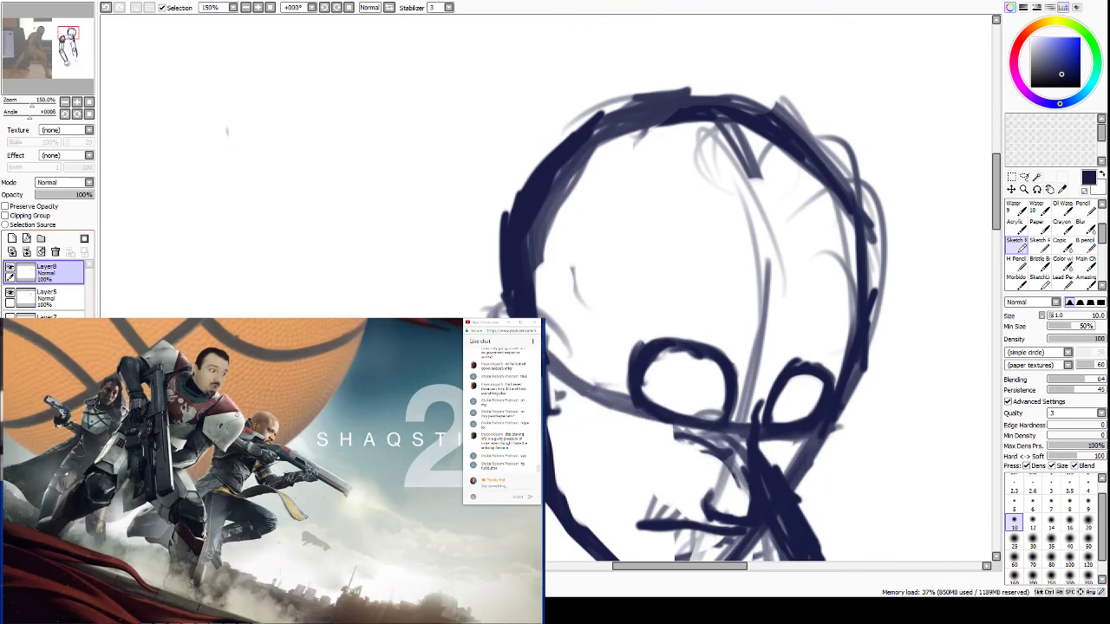
key(ctrl+y)
click(11, 343)
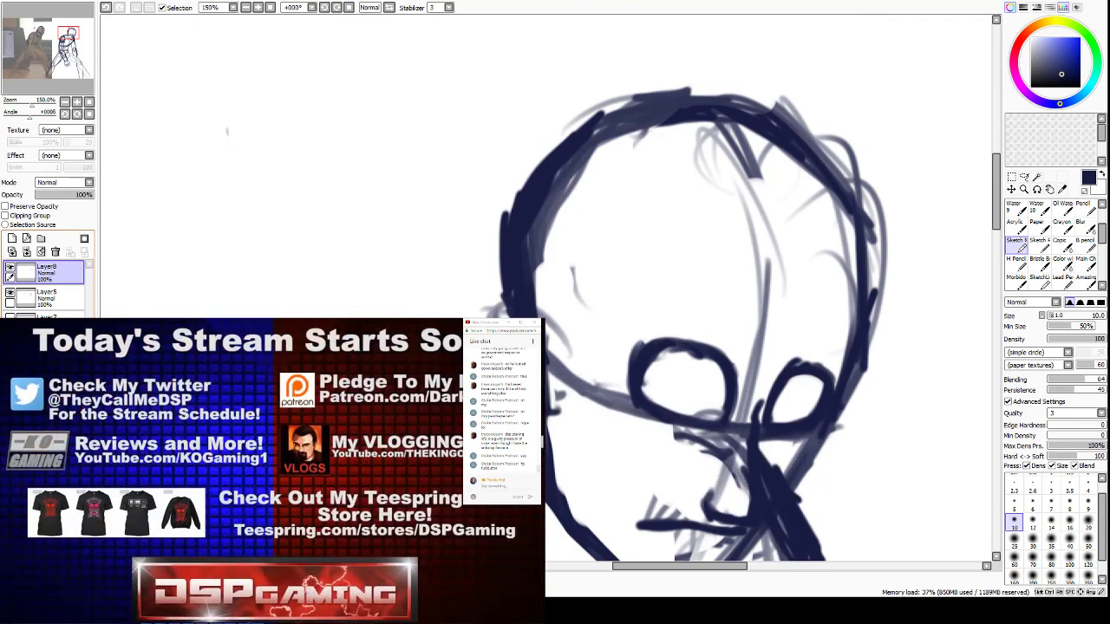
click(10, 368)
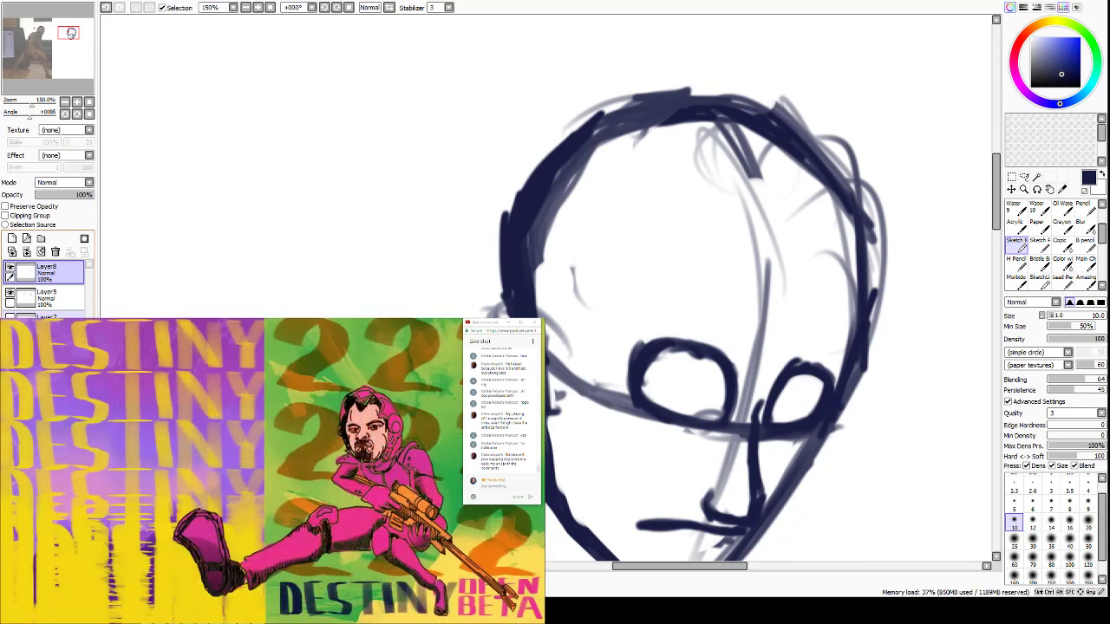
Erase the line between the eyes and redraw the nose's side line and nostril curve, trimming stray marks around the bridge.
key(e)
mouse_move(753, 491)
mouse_down()
mouse_move(716, 499)
mouse_move(750, 482)
mouse_move(753, 455)
mouse_move(753, 467)
mouse_move(771, 449)
mouse_move(756, 404)
mouse_up()
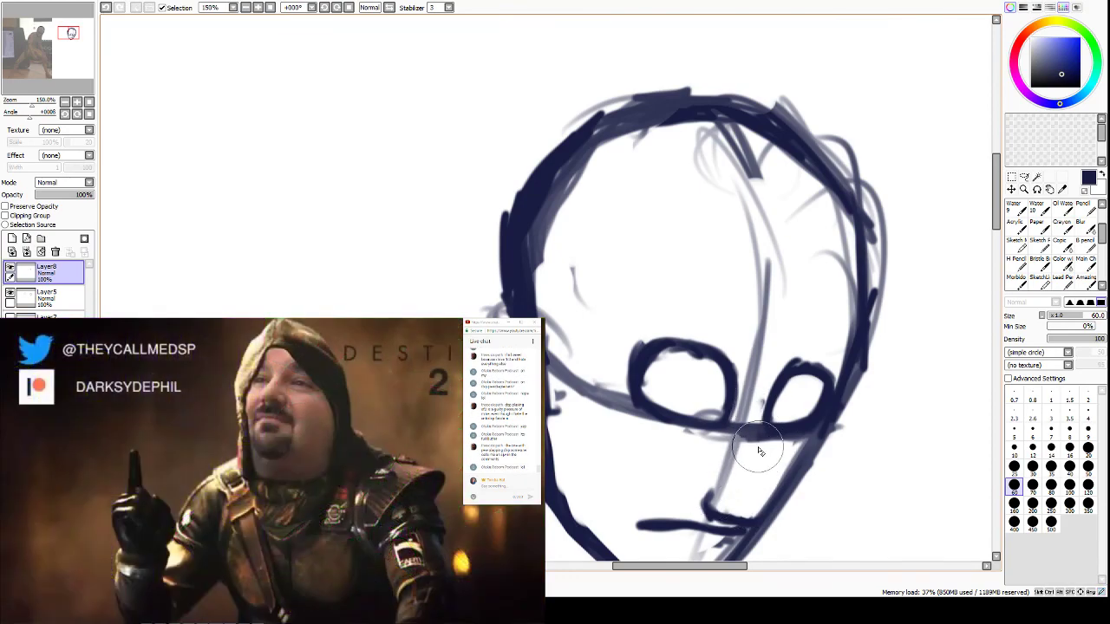
key(e)
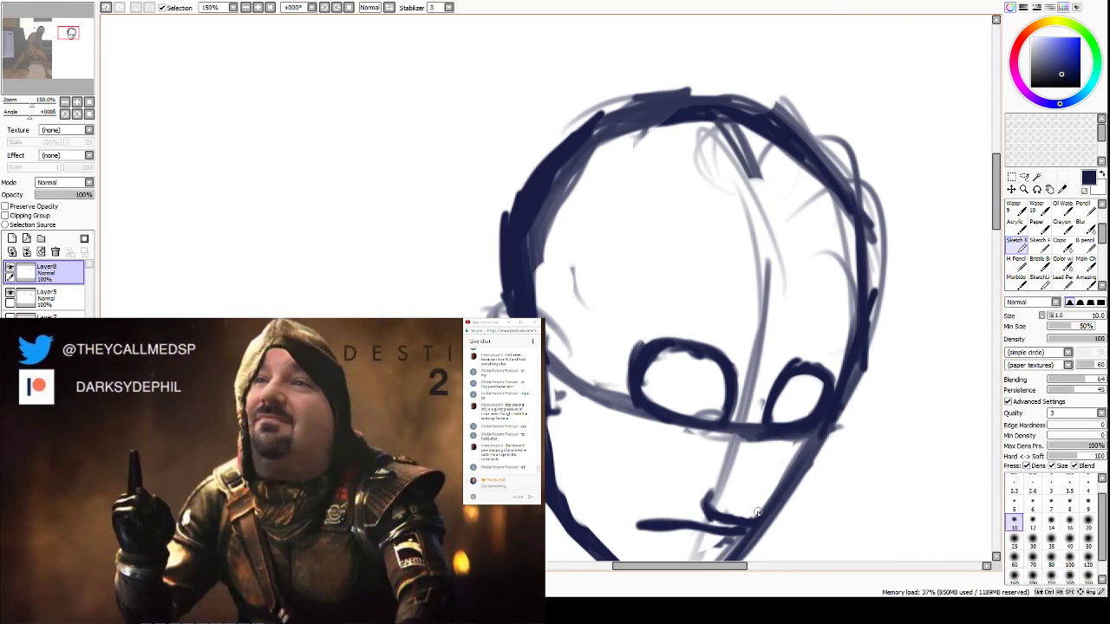
drag(762, 506, 754, 523)
mouse_move(757, 462)
mouse_down()
mouse_move(763, 507)
mouse_move(758, 464)
mouse_move(763, 508)
mouse_move(767, 391)
mouse_move(761, 476)
mouse_up()
mouse_move(760, 469)
mouse_down()
mouse_move(760, 519)
mouse_move(729, 521)
mouse_move(749, 532)
mouse_move(708, 519)
mouse_move(716, 484)
mouse_up()
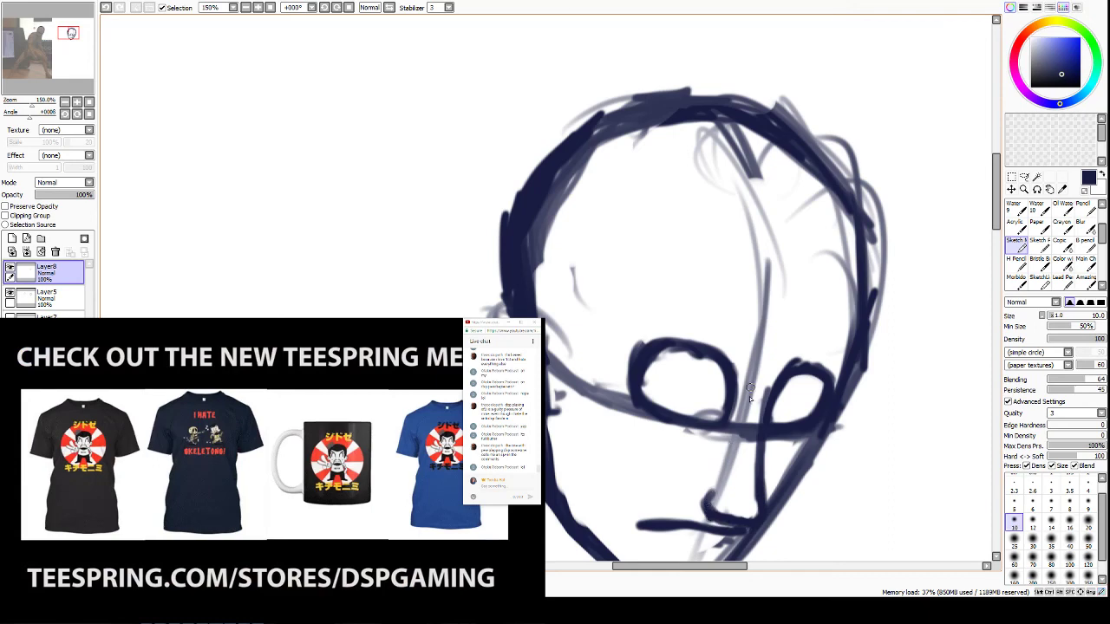
mouse_move(711, 489)
mouse_down()
mouse_move(704, 514)
mouse_move(745, 520)
mouse_up()
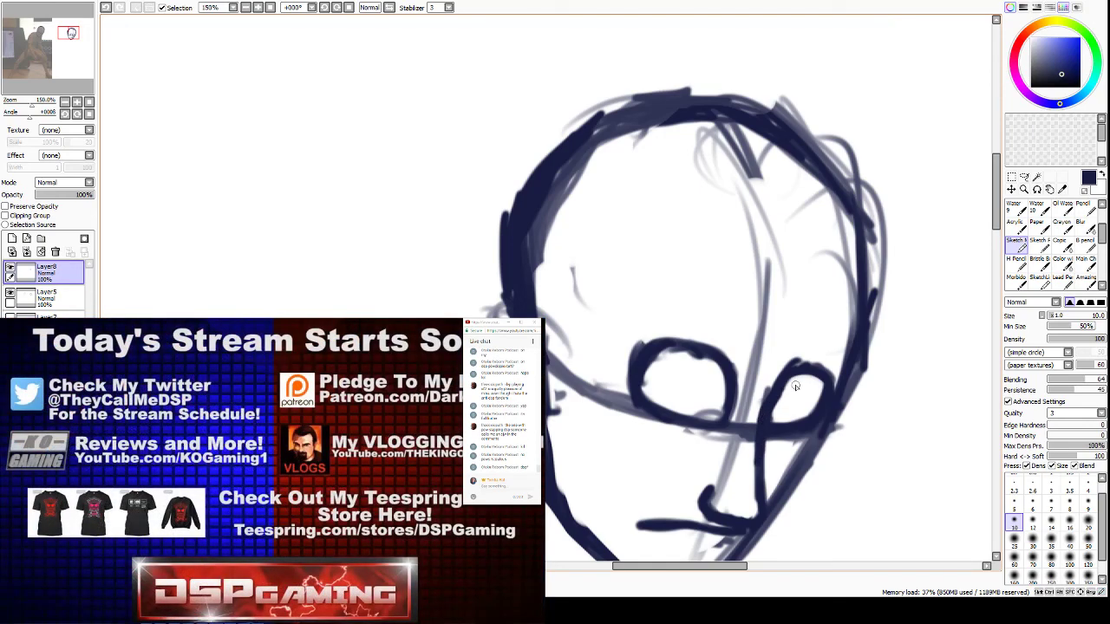
key(e)
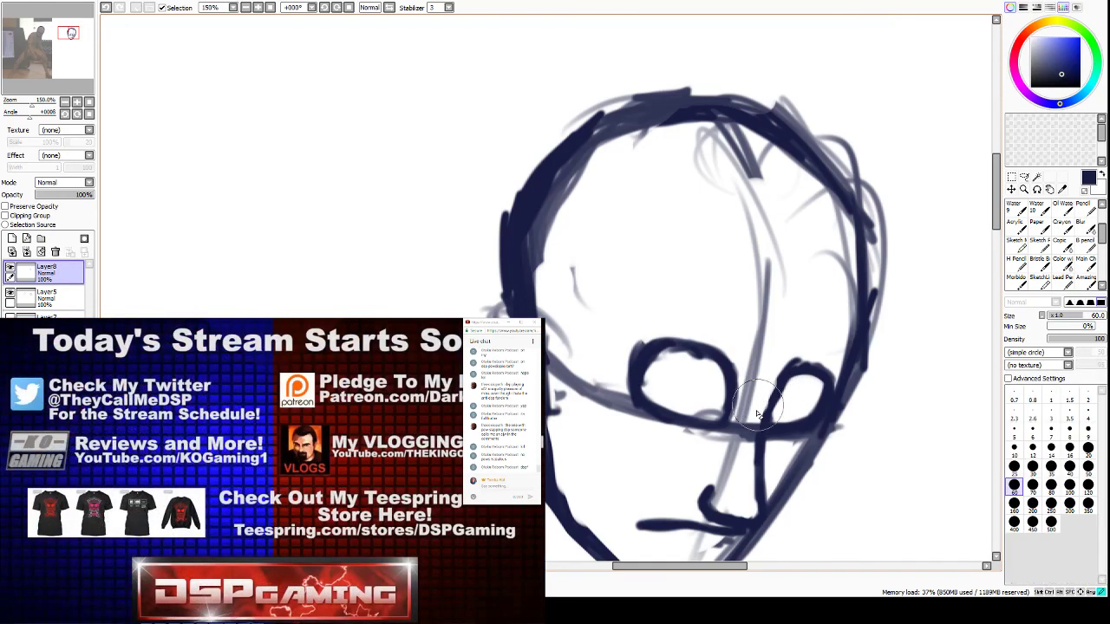
drag(756, 415, 750, 501)
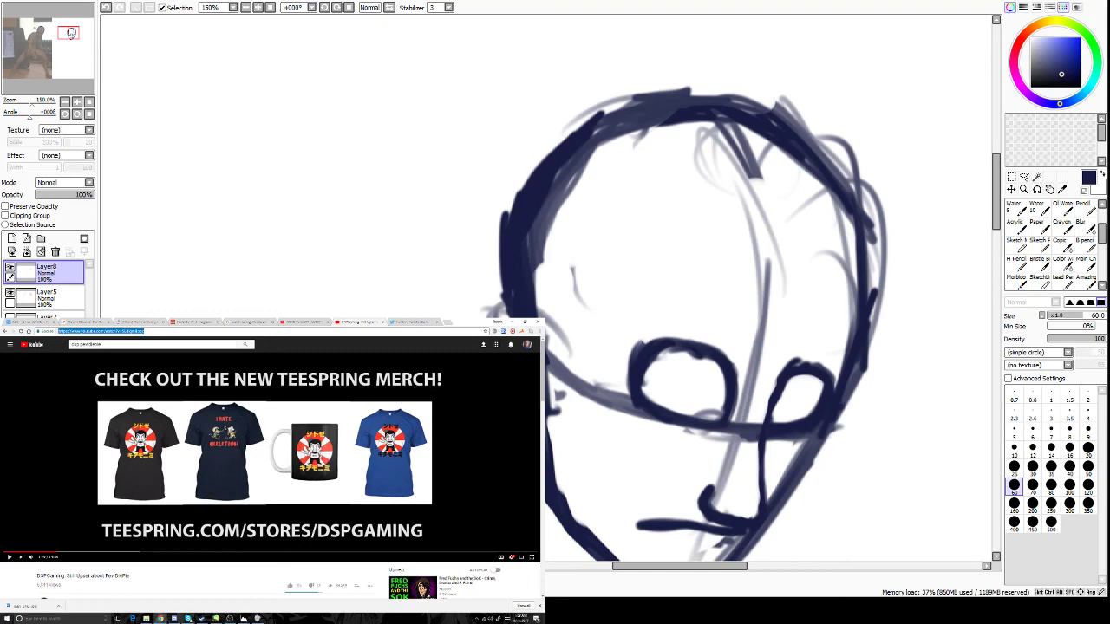
Switch to the browser and resume the DSPGaming video in full-screen view.
click(161, 618)
click(222, 594)
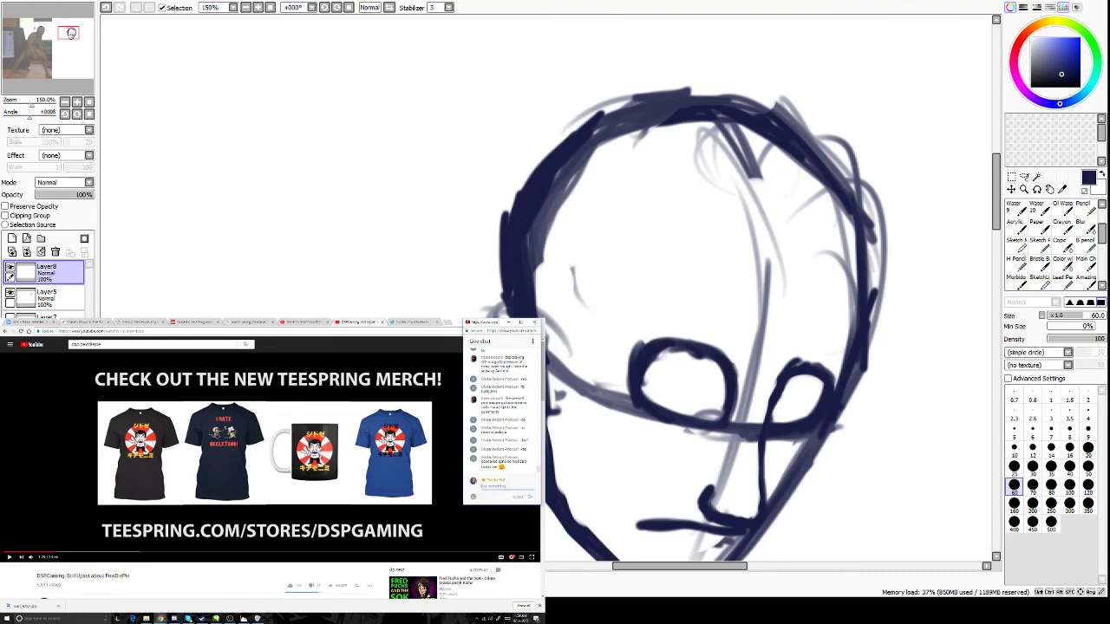
click(295, 459)
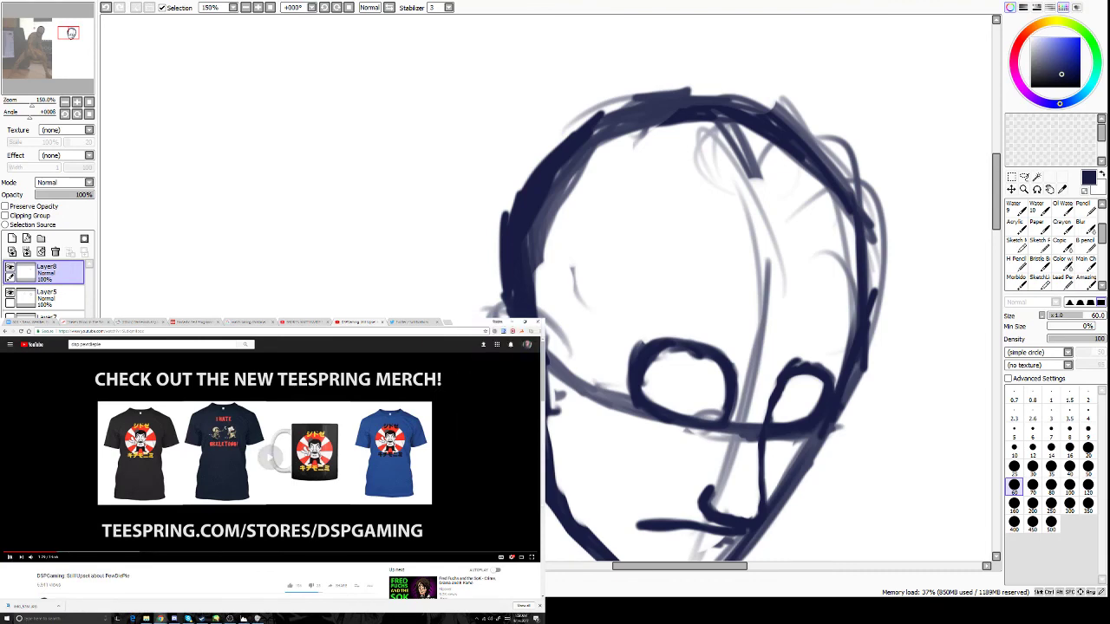
click(531, 557)
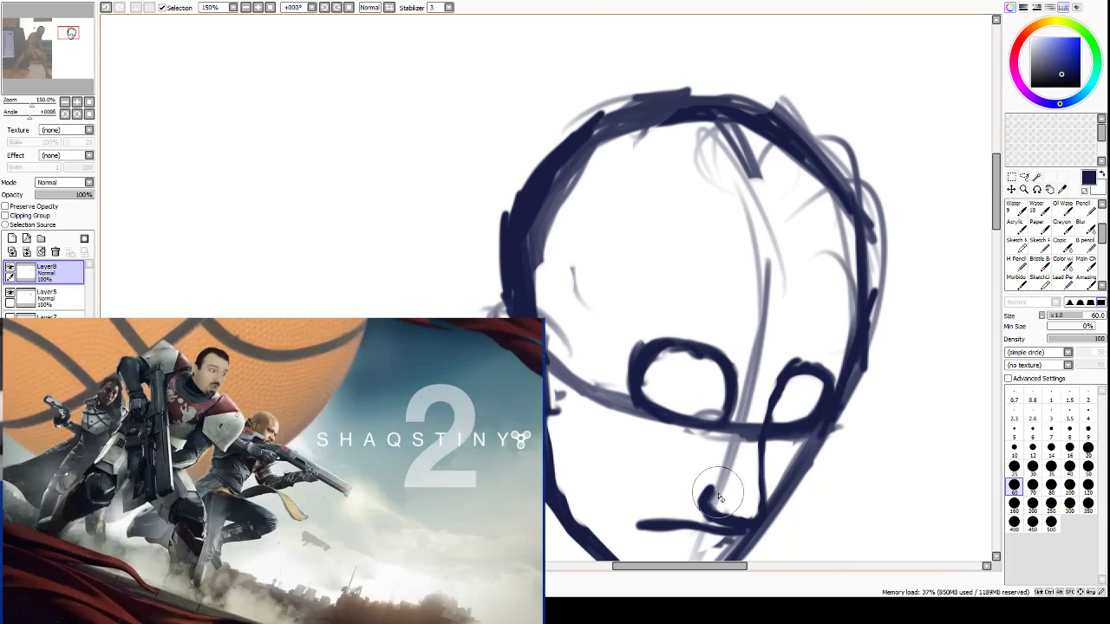
Trim the nose tip with the eraser, redraw its base and second nostril with the sketch brush, and touch up both eye outlines.
mouse_move(723, 489)
mouse_down()
mouse_move(710, 506)
mouse_move(717, 500)
mouse_move(726, 515)
mouse_move(768, 501)
mouse_up()
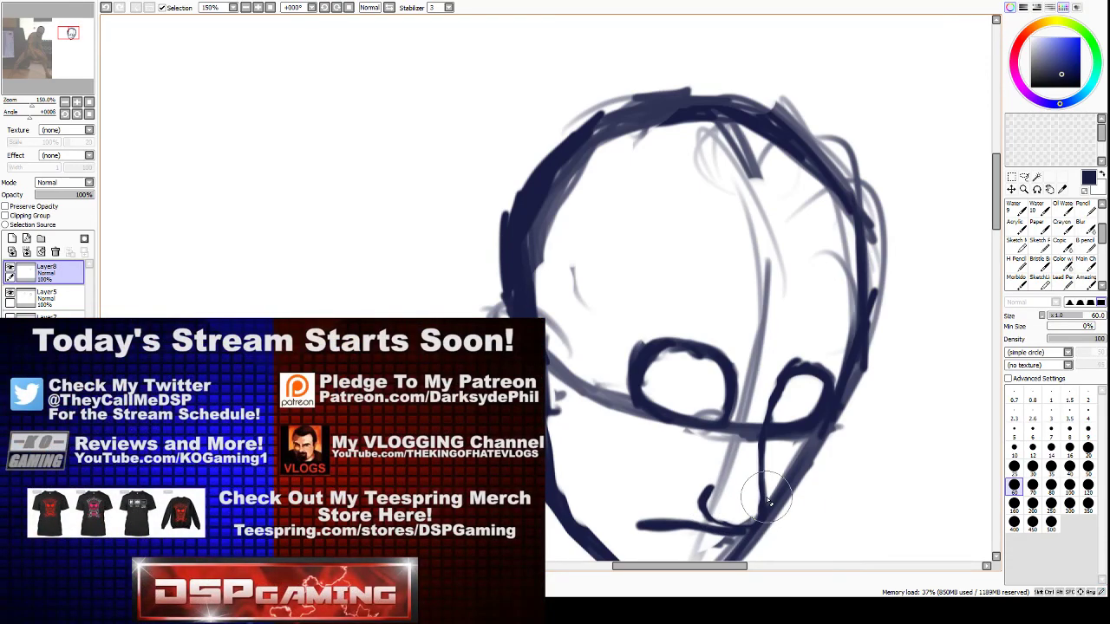
click(1016, 247)
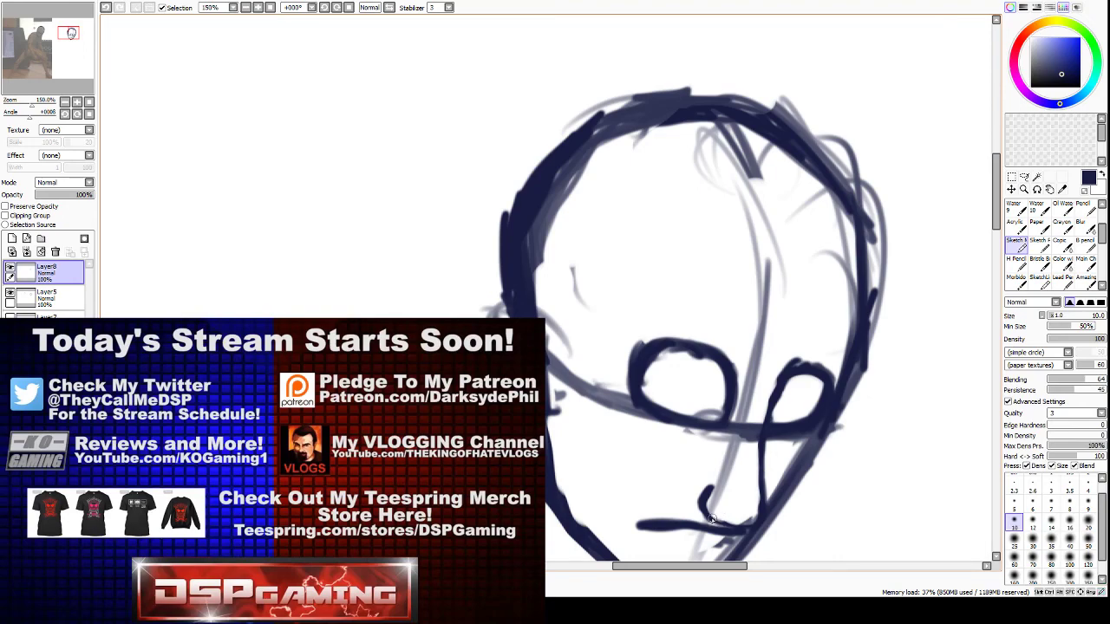
drag(713, 519, 750, 526)
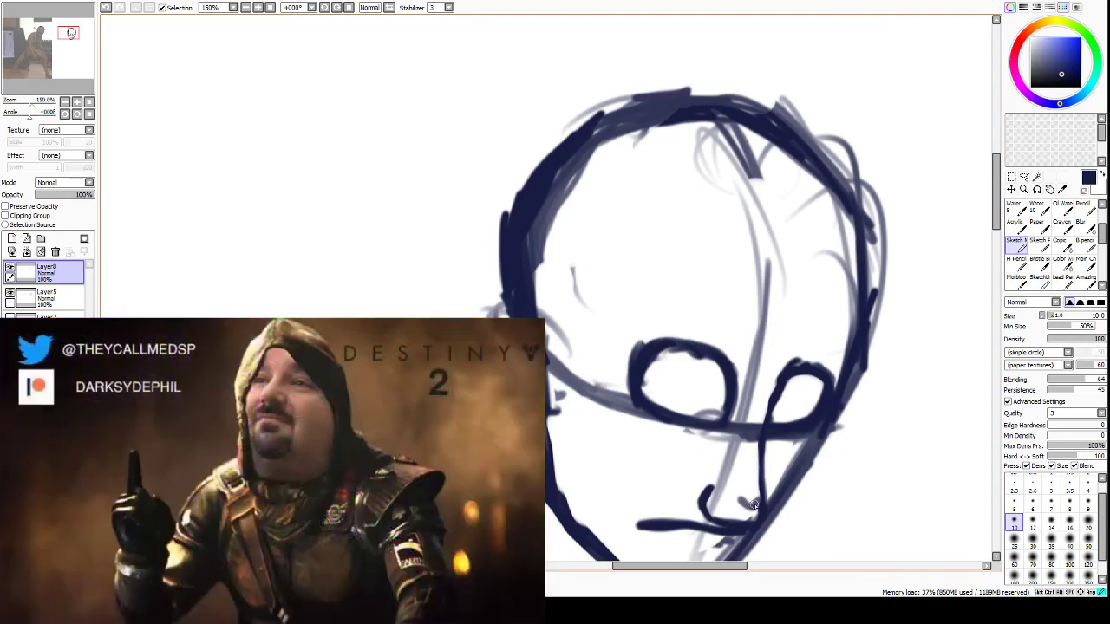
drag(762, 495, 741, 500)
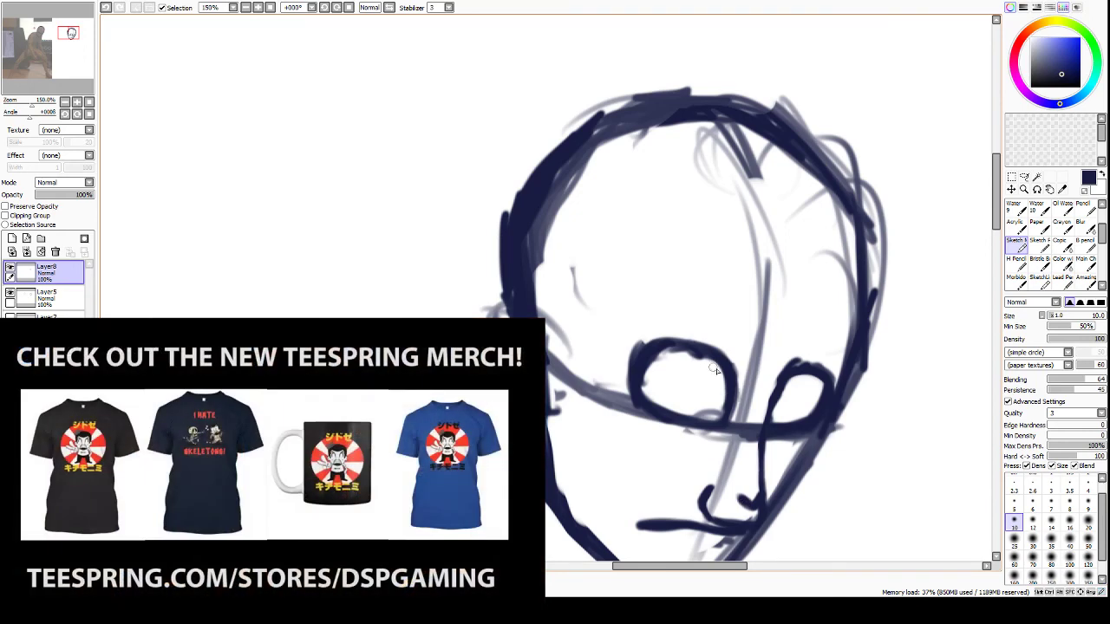
mouse_move(730, 364)
mouse_down()
mouse_move(655, 354)
mouse_move(683, 335)
mouse_move(671, 342)
mouse_move(714, 356)
mouse_move(736, 382)
mouse_move(719, 353)
mouse_move(740, 384)
mouse_move(728, 375)
mouse_move(724, 421)
mouse_move(780, 370)
mouse_move(766, 415)
mouse_move(819, 367)
mouse_up()
mouse_move(802, 364)
mouse_down()
mouse_move(831, 400)
mouse_move(831, 379)
mouse_move(816, 419)
mouse_up()
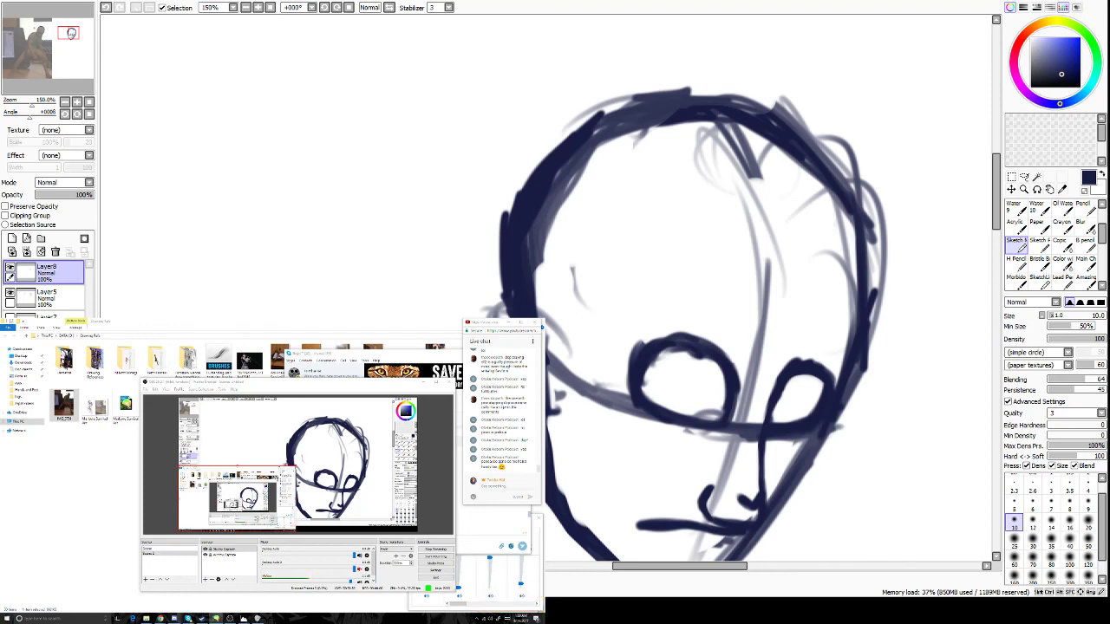
Switch to the browser and open the link in the DSPGaming video's description in a separate tab.
mouse_move(161, 618)
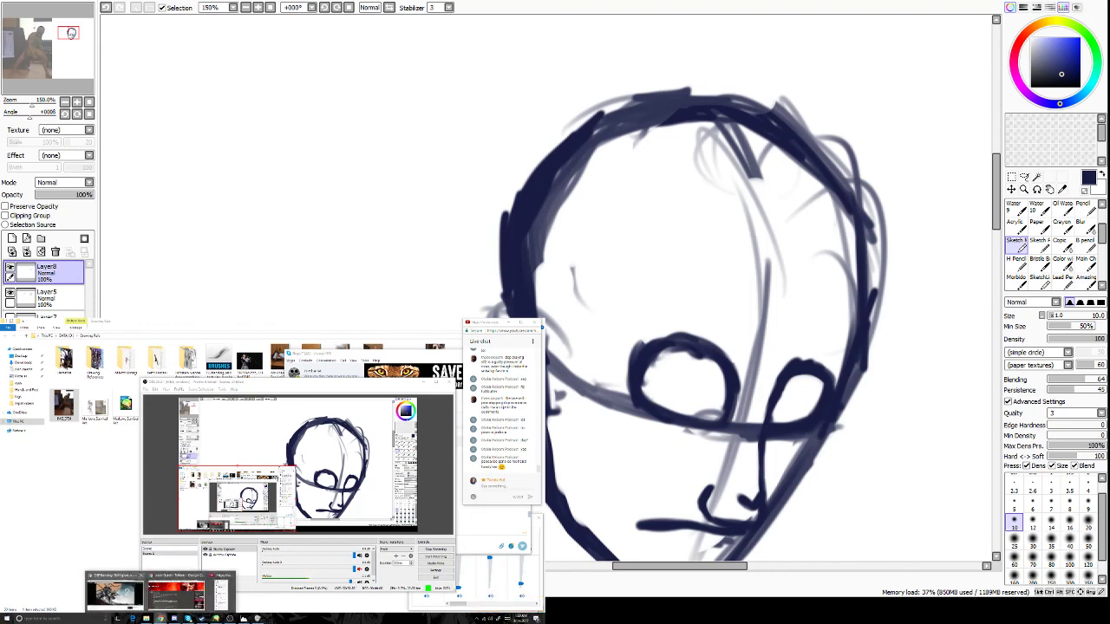
click(117, 593)
scroll(440, 436, down, 5)
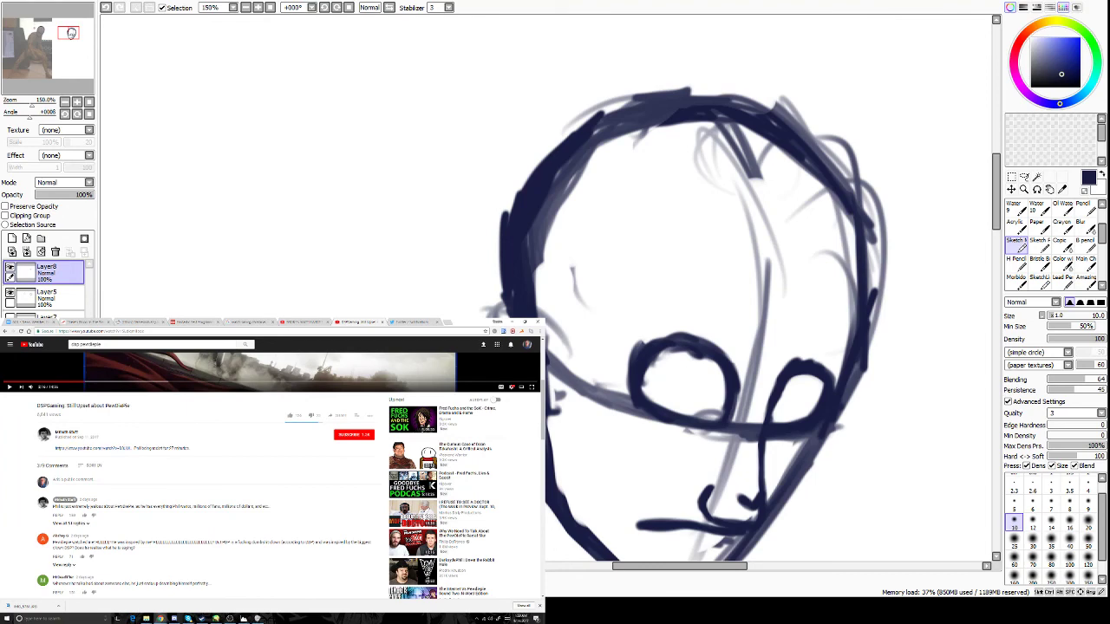
right_click(103, 448)
click(123, 453)
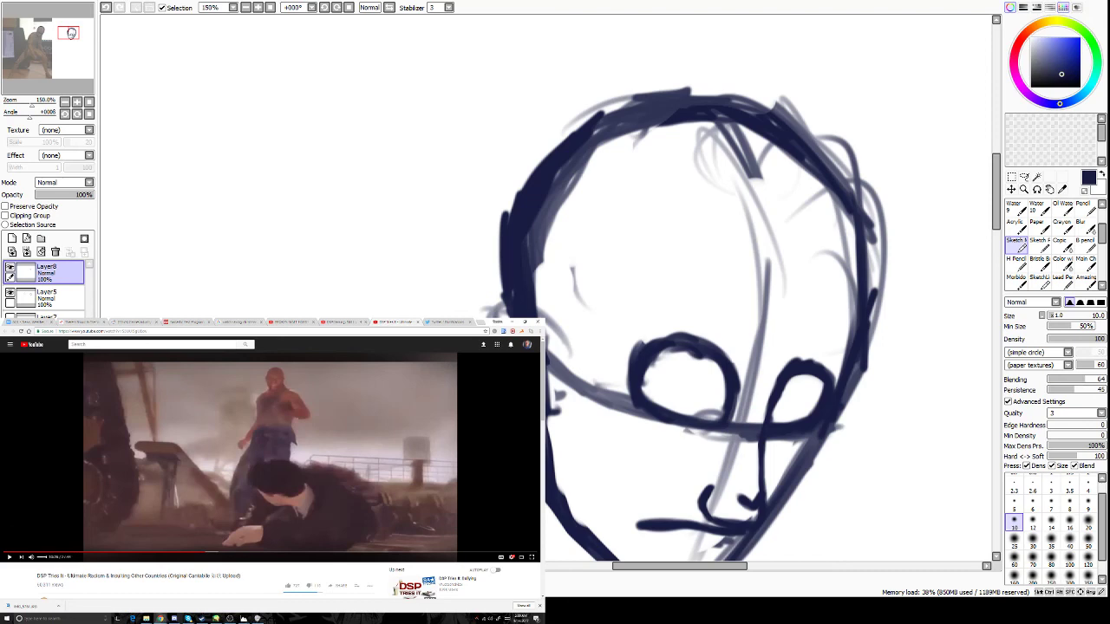
Return from the linked video to "DSPGaming: Still Upset about PewDiePie" and resume it full screen.
click(340, 322)
click(325, 425)
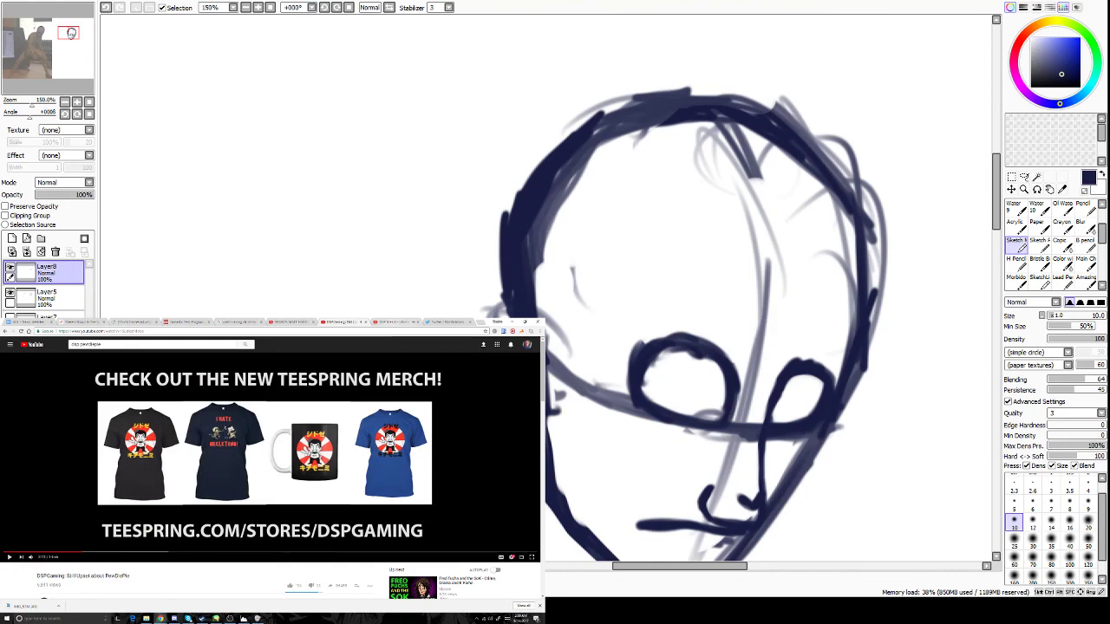
click(393, 322)
click(347, 416)
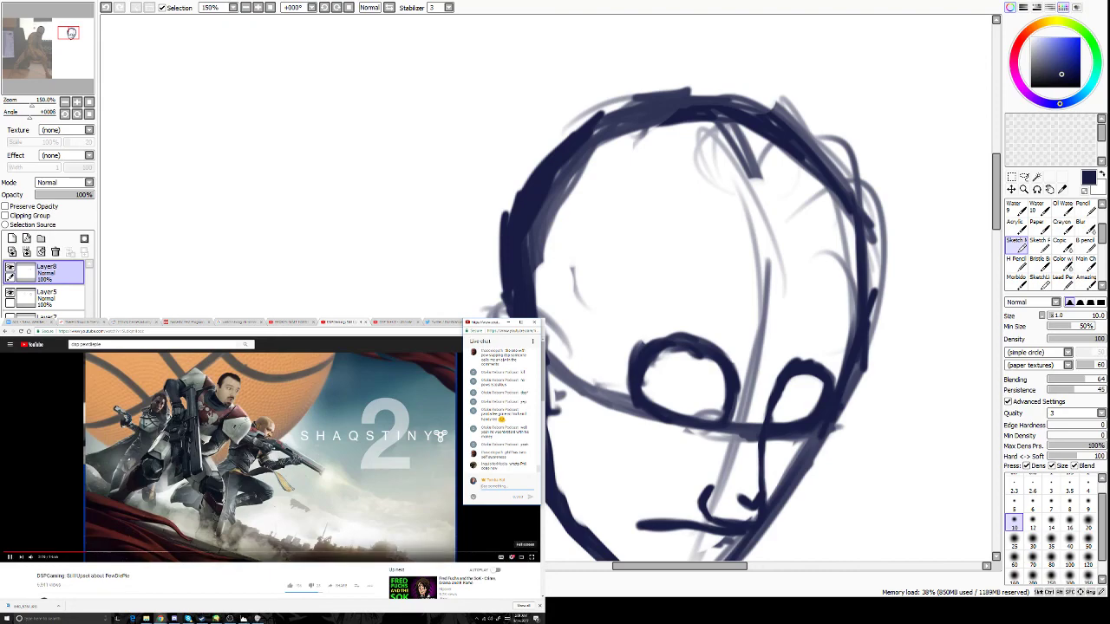
click(532, 558)
scroll(881, 366, down, 1)
scroll(881, 366, up, 2)
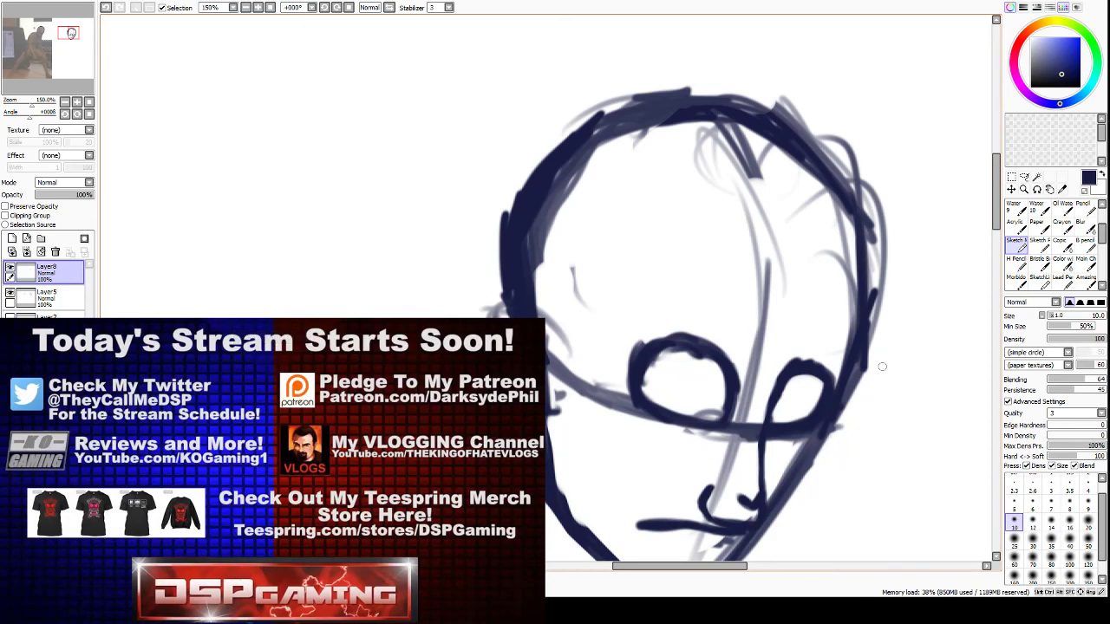
Erase the larger eye's inner side and redraw it slightly closer to the nose bridge.
key(e)
mouse_move(666, 371)
mouse_down()
mouse_move(684, 366)
mouse_move(733, 395)
mouse_move(739, 371)
mouse_up()
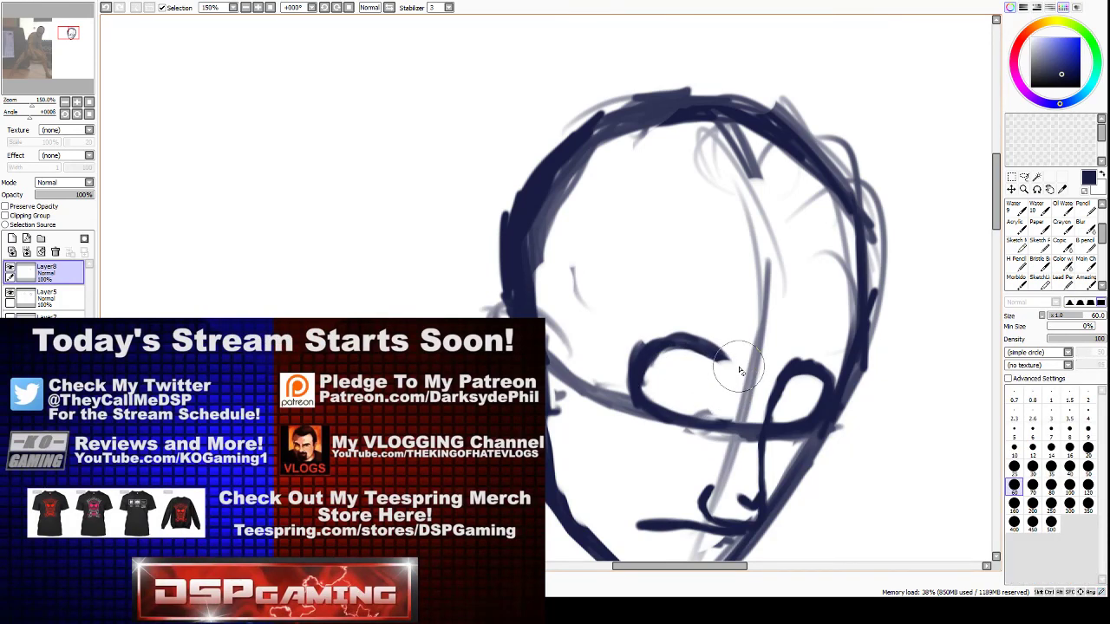
key(e)
drag(743, 374, 725, 423)
mouse_move(727, 357)
mouse_down()
mouse_move(739, 381)
mouse_move(714, 353)
mouse_move(739, 375)
mouse_move(731, 370)
mouse_move(736, 386)
mouse_move(736, 363)
mouse_move(724, 355)
mouse_move(725, 374)
mouse_move(733, 362)
mouse_move(723, 360)
mouse_move(743, 337)
mouse_up()
key(e)
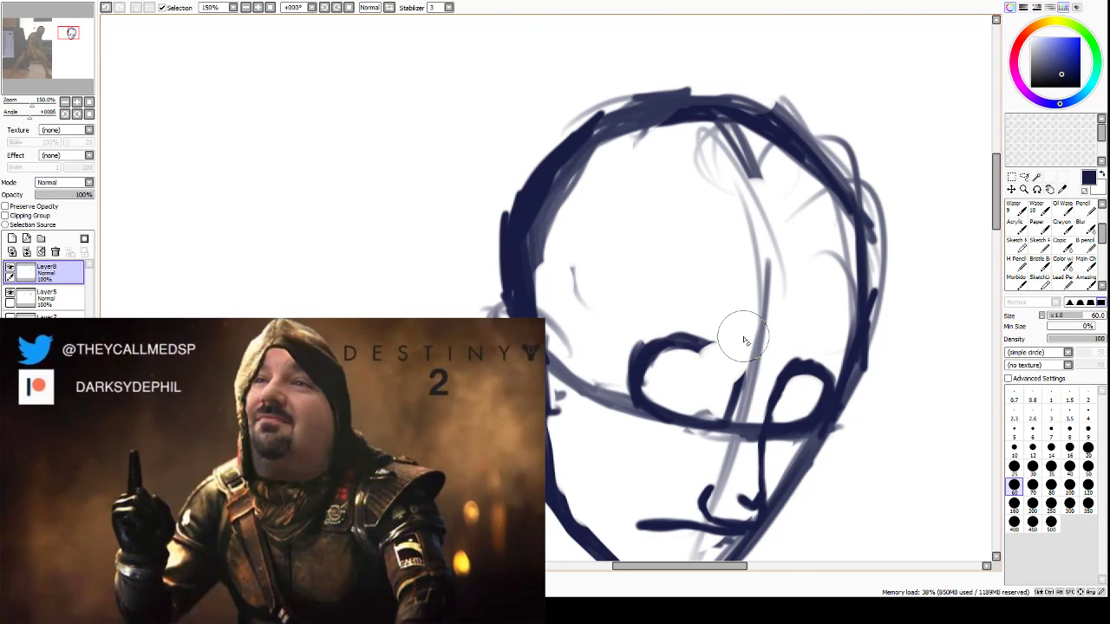
key(e)
mouse_move(734, 393)
mouse_down()
mouse_move(739, 367)
mouse_move(725, 362)
mouse_move(735, 375)
mouse_move(712, 348)
mouse_move(733, 361)
mouse_move(701, 344)
mouse_move(727, 364)
mouse_move(733, 394)
mouse_up()
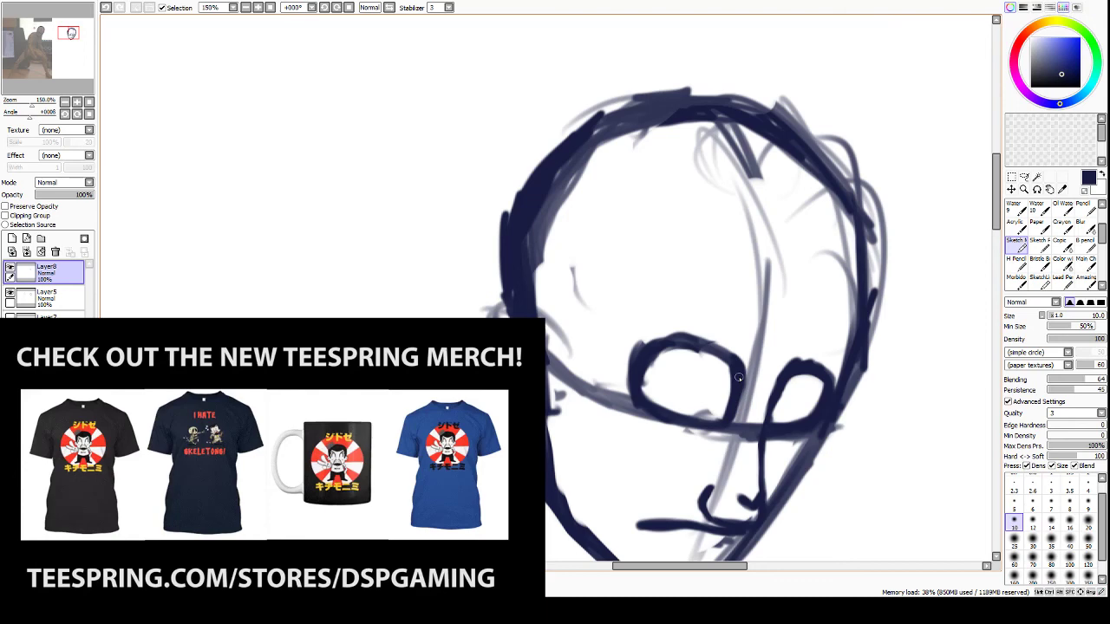
Erase the larger eye's inner edge again, redraw it steeper, thicken the upper rim, and clean up the lower inner corner.
key(e)
mouse_move(737, 405)
mouse_down()
mouse_move(728, 416)
mouse_move(735, 383)
mouse_up()
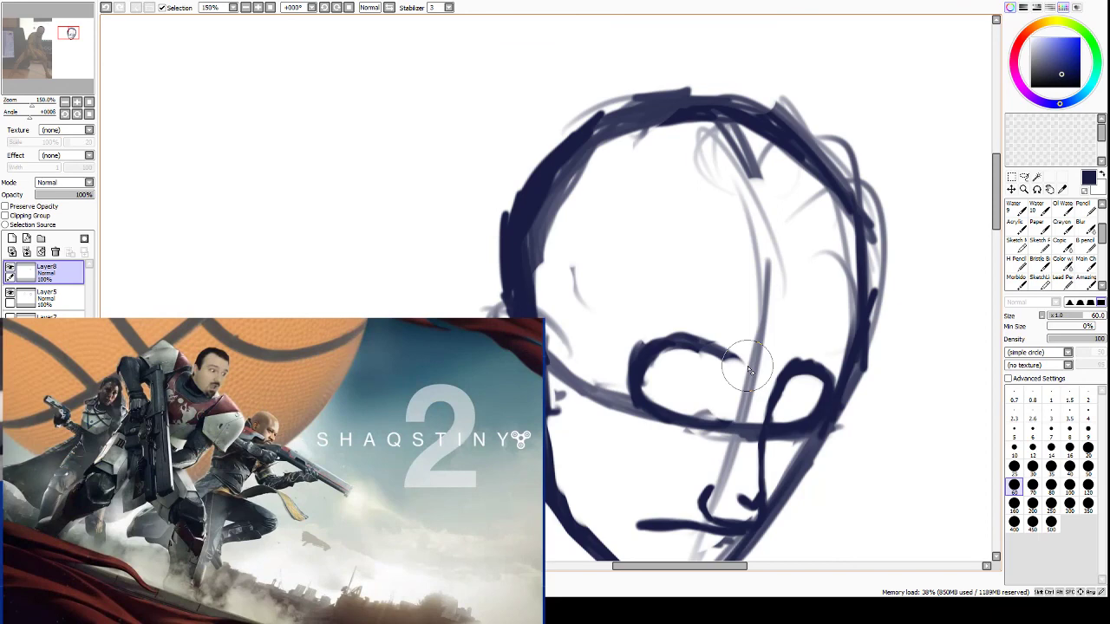
key(b)
drag(719, 419, 733, 360)
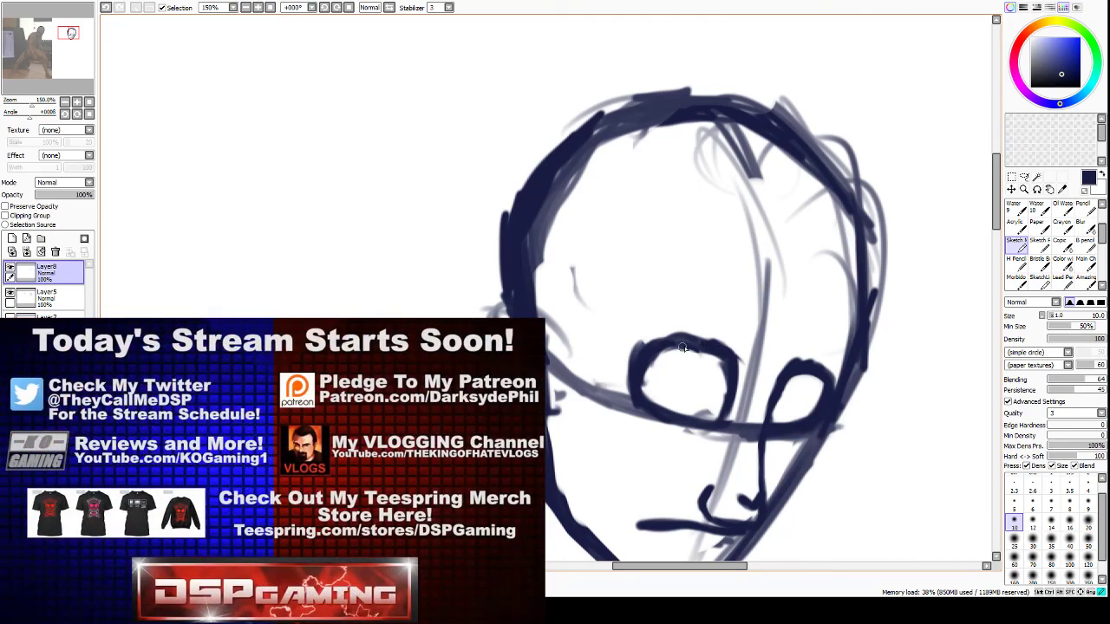
drag(682, 342, 664, 346)
key(e)
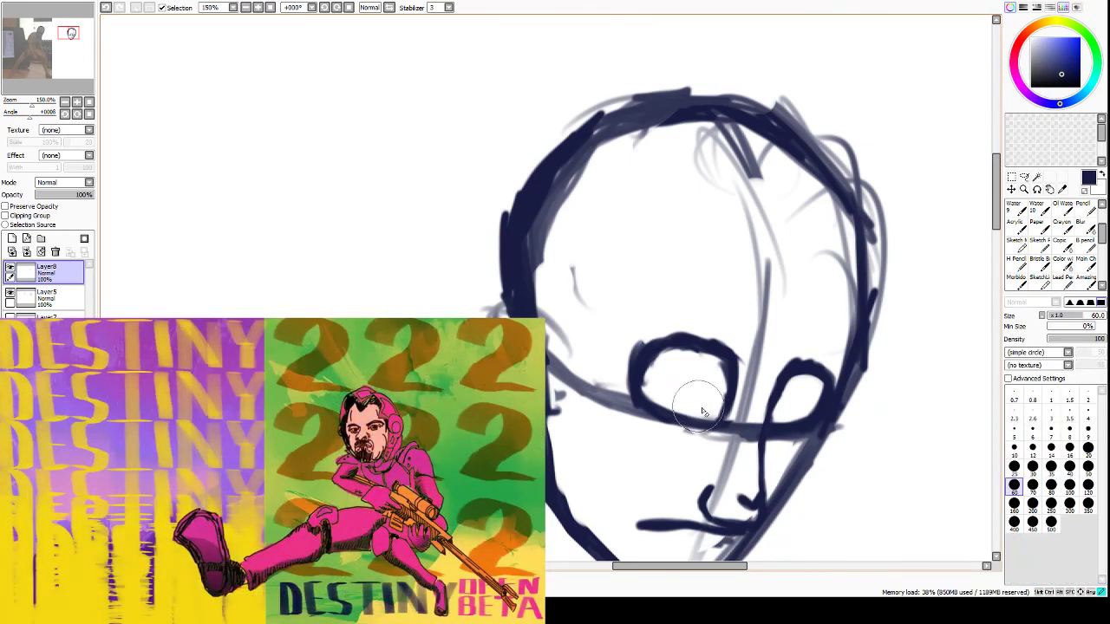
mouse_move(703, 412)
mouse_down()
mouse_move(677, 429)
mouse_move(689, 445)
mouse_move(714, 453)
mouse_move(730, 431)
mouse_up()
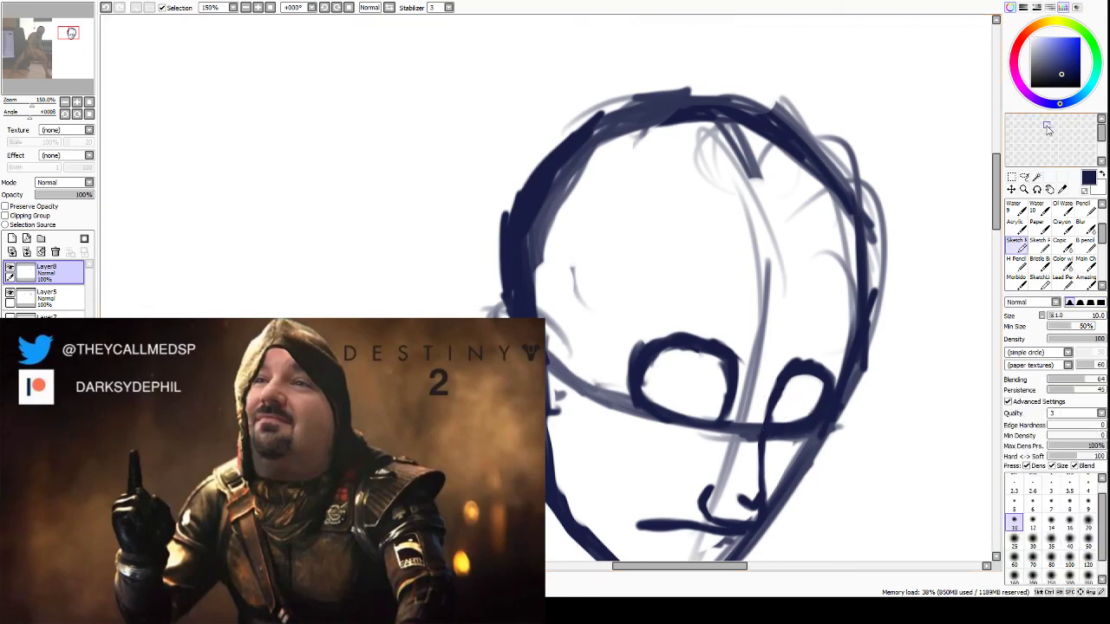
Lasso the larger eye and apply a Free Deform that shifts it slightly outward from the nose and raises its lower inner corner.
click(1025, 177)
mouse_move(685, 462)
mouse_down()
mouse_move(735, 310)
mouse_move(649, 303)
mouse_move(606, 421)
mouse_move(678, 463)
mouse_up()
mouse_move(657, 368)
mouse_down()
mouse_move(636, 372)
mouse_move(639, 362)
mouse_up()
key(ctrl+t)
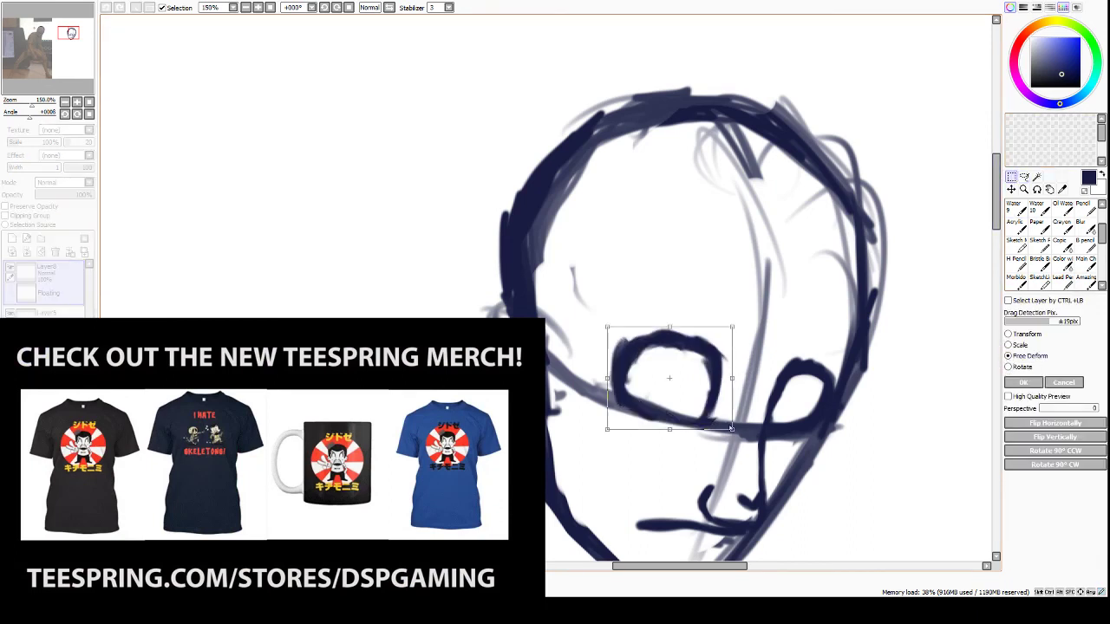
drag(732, 429, 730, 421)
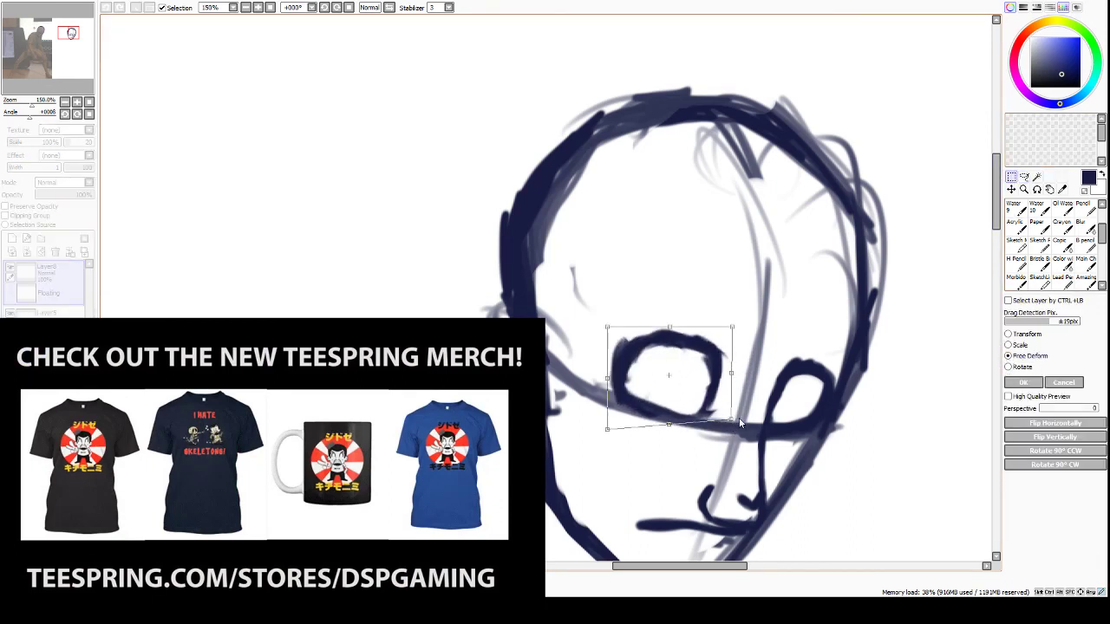
drag(731, 329, 732, 323)
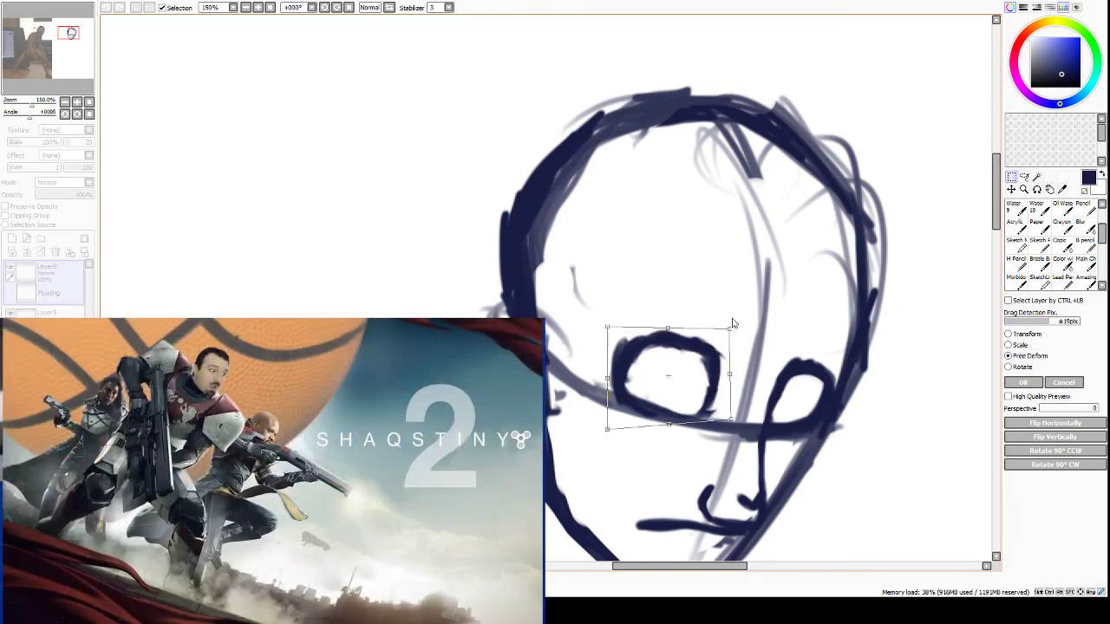
drag(607, 380, 603, 383)
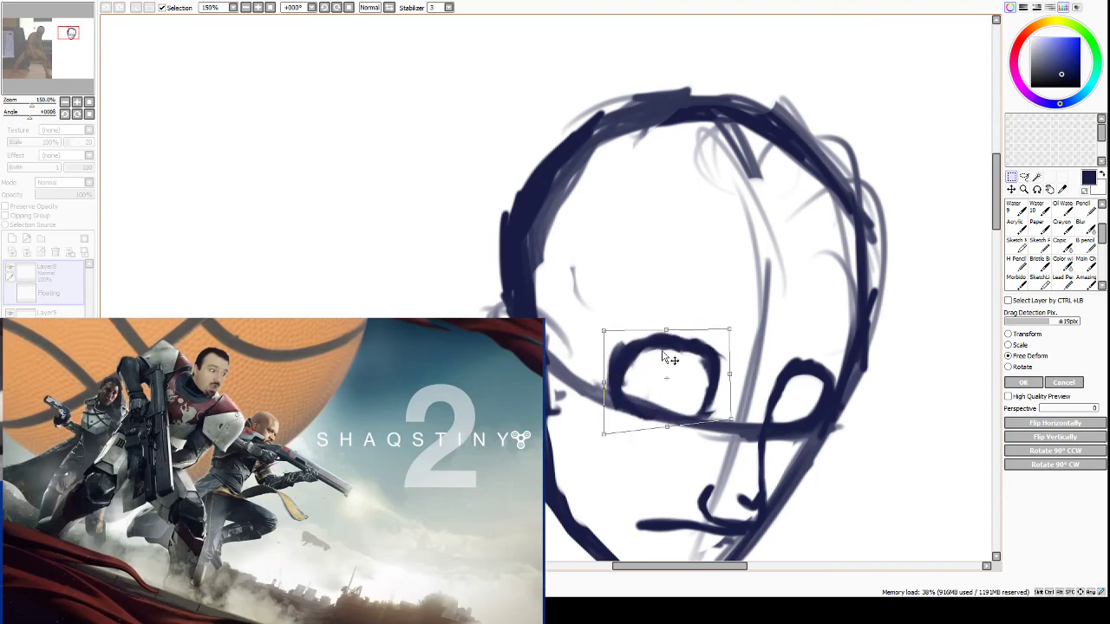
drag(712, 407, 713, 404)
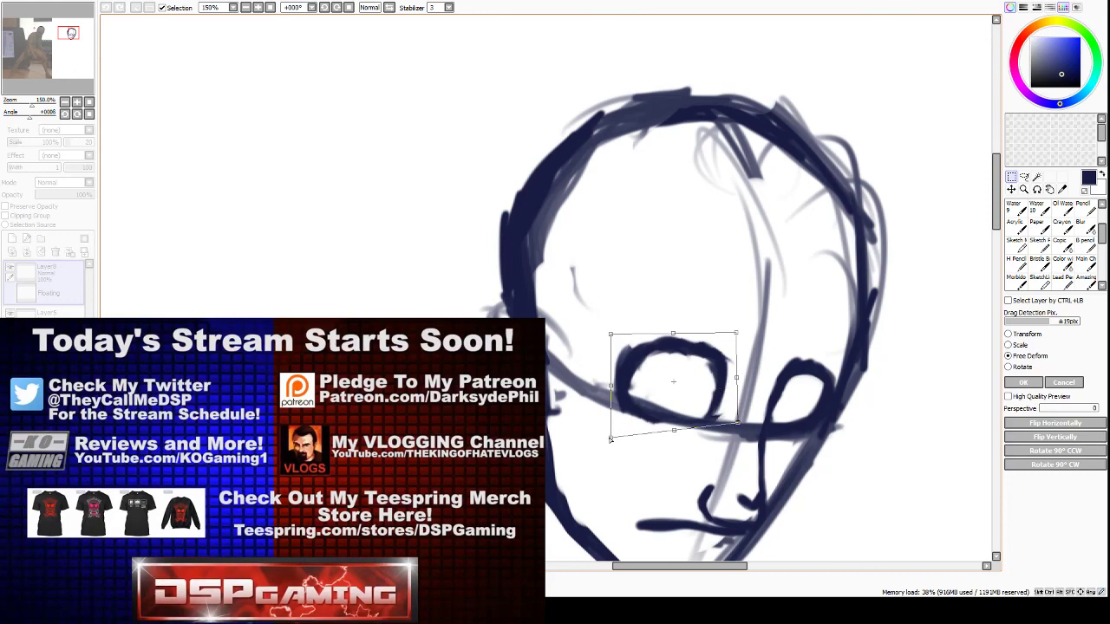
drag(609, 439, 621, 435)
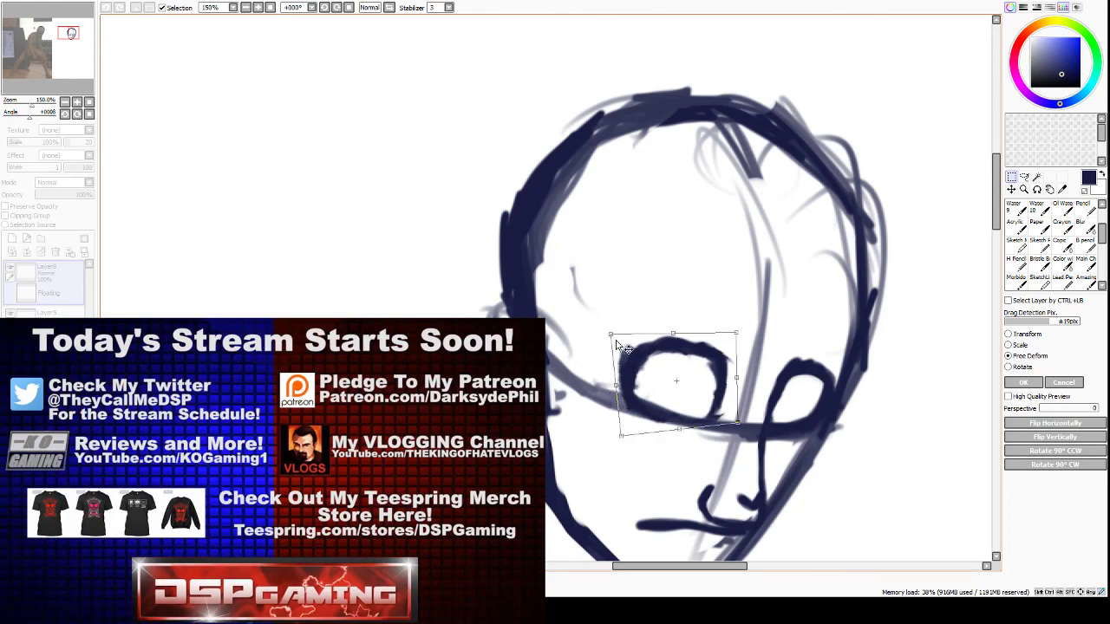
mouse_move(616, 340)
mouse_down()
mouse_move(601, 342)
mouse_move(639, 354)
mouse_up()
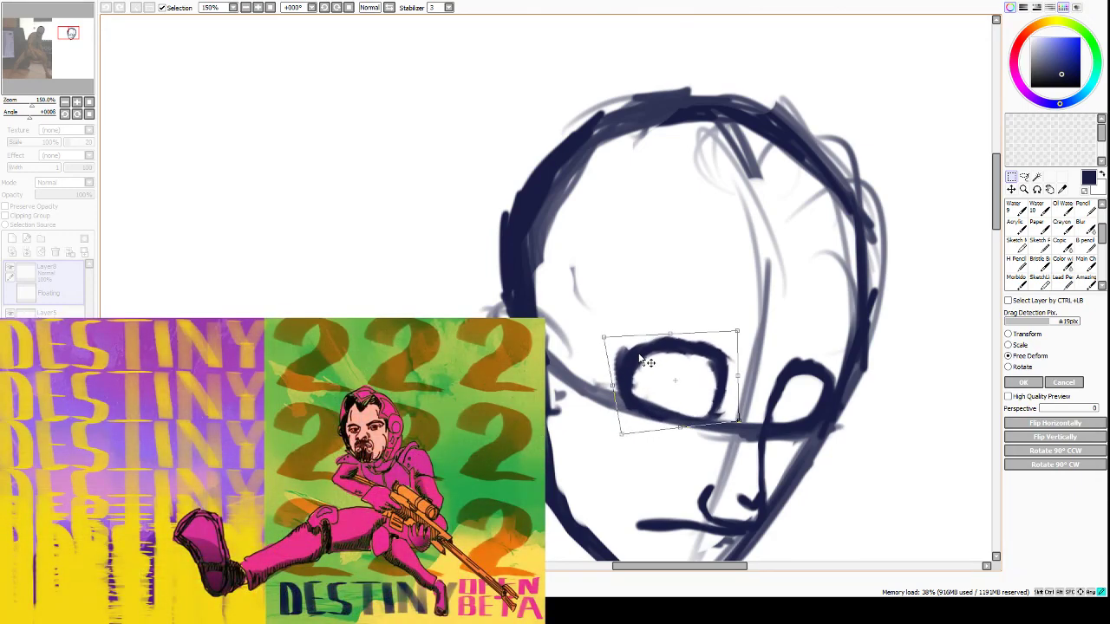
click(1023, 383)
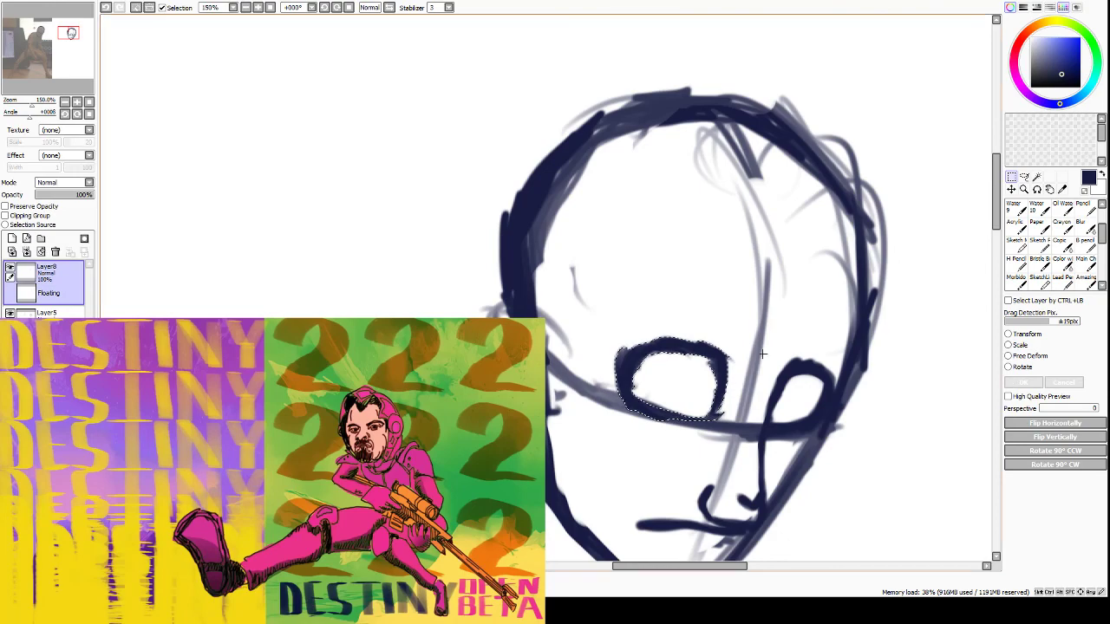
Show the hidden body sketch again and erase the head's jawline and chin on Layer5.
click(1015, 244)
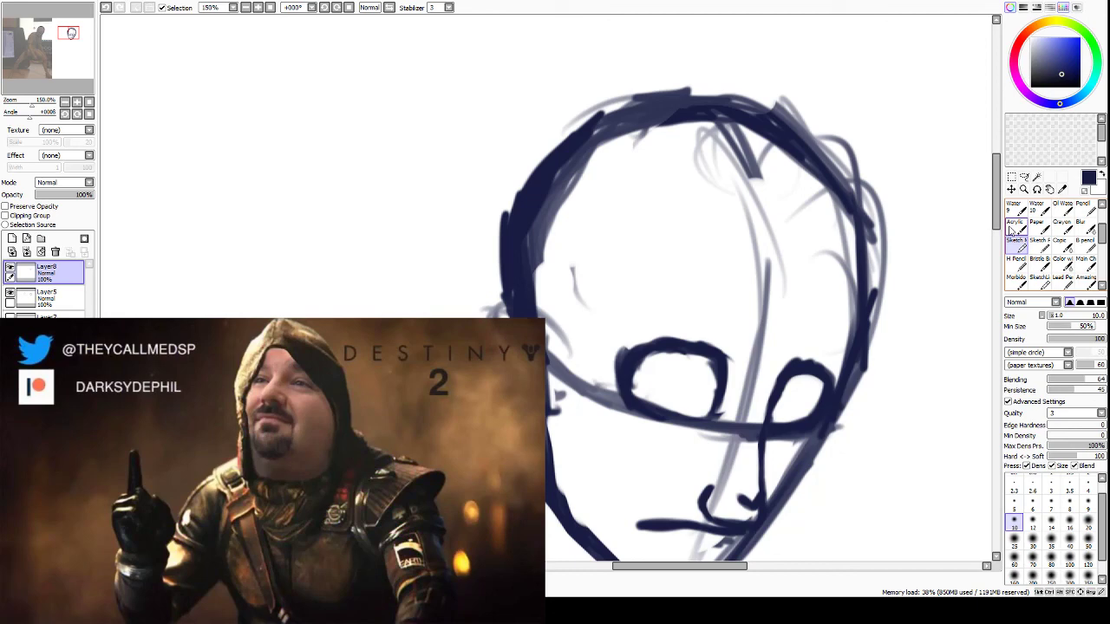
drag(997, 192, 998, 208)
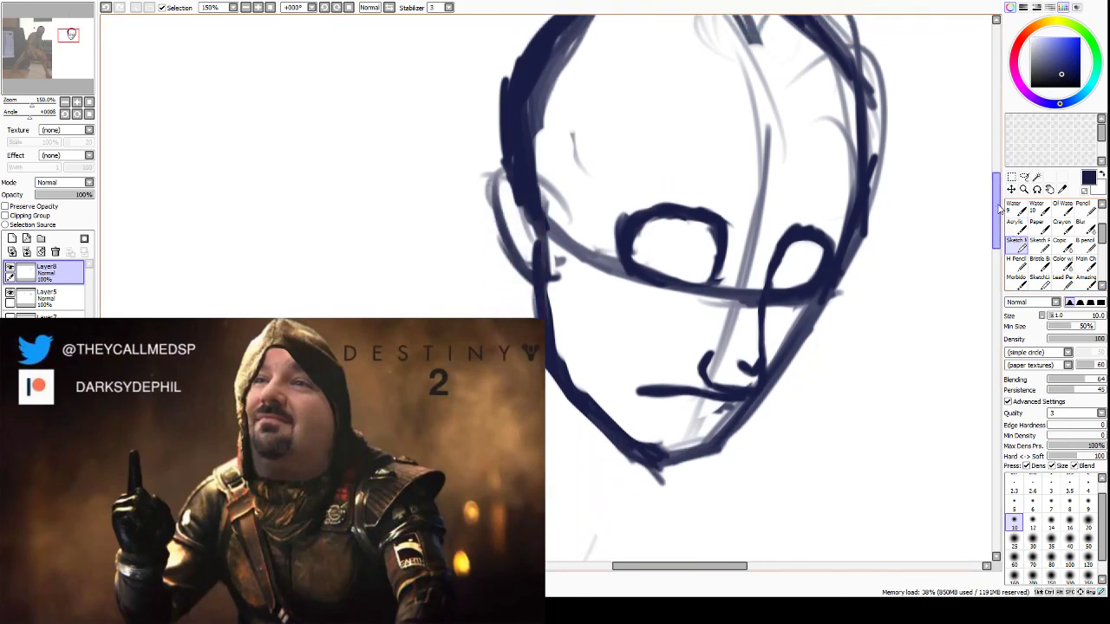
click(10, 344)
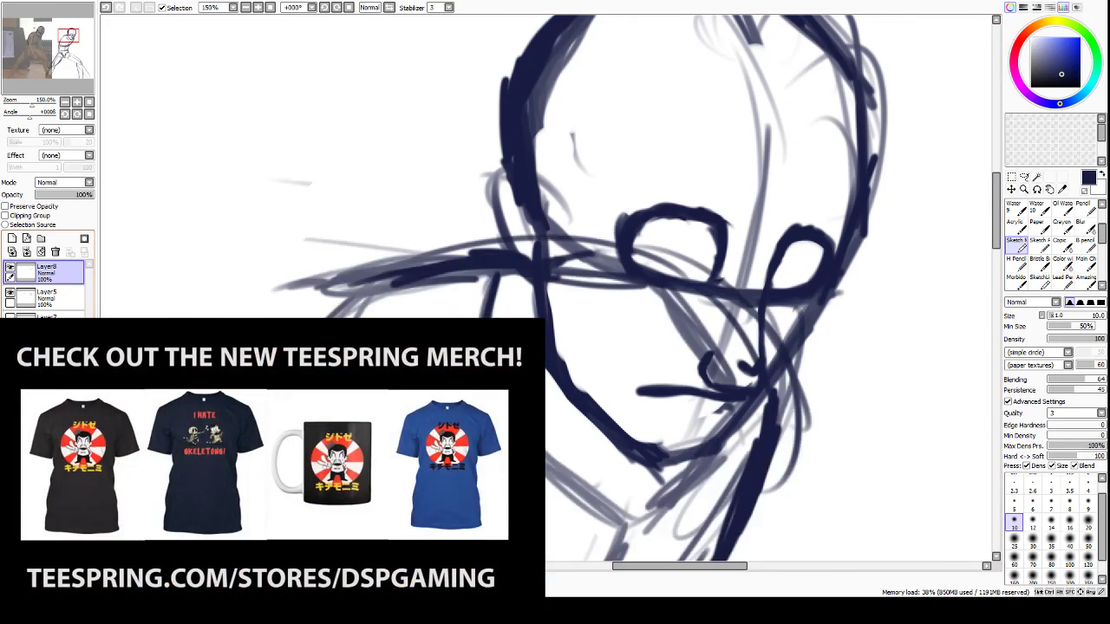
click(47, 297)
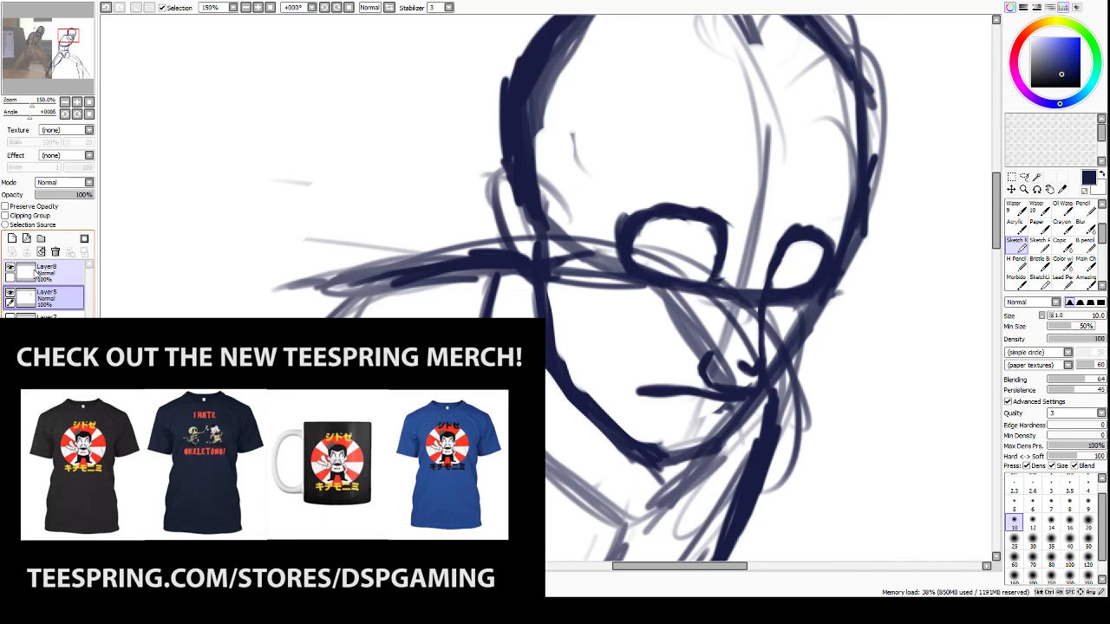
key(e)
mouse_move(668, 473)
mouse_down()
mouse_move(622, 454)
mouse_move(549, 379)
mouse_up()
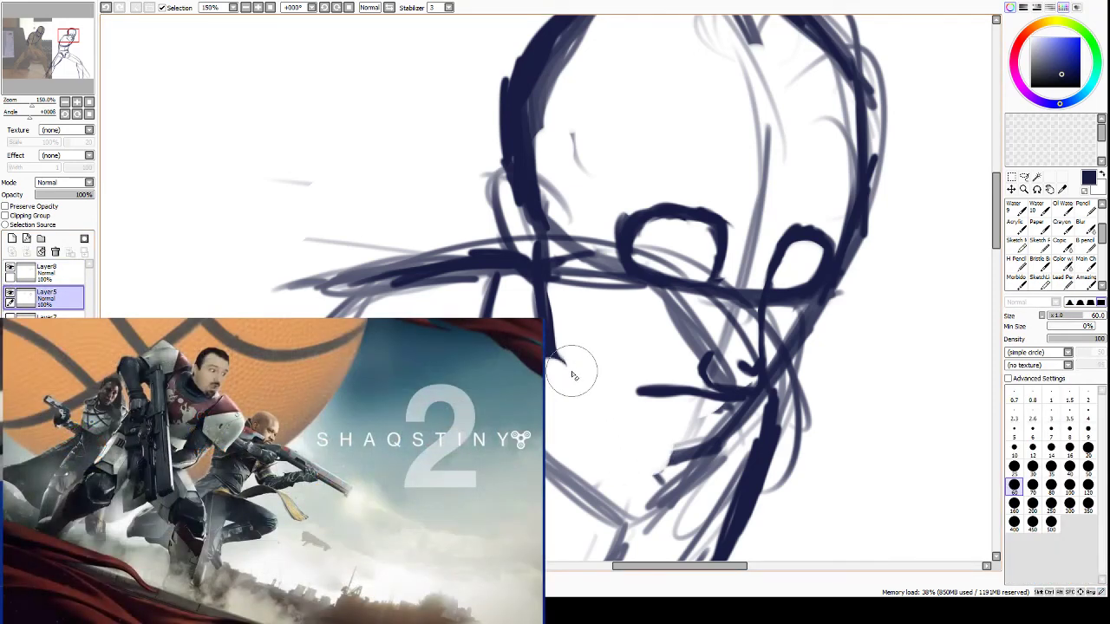
Redraw the jawline from below the ear down to a rounder, slightly higher chin with the size 10 sketch brush.
key(b)
mouse_move(546, 235)
mouse_down()
mouse_move(529, 307)
mouse_move(537, 261)
mouse_up()
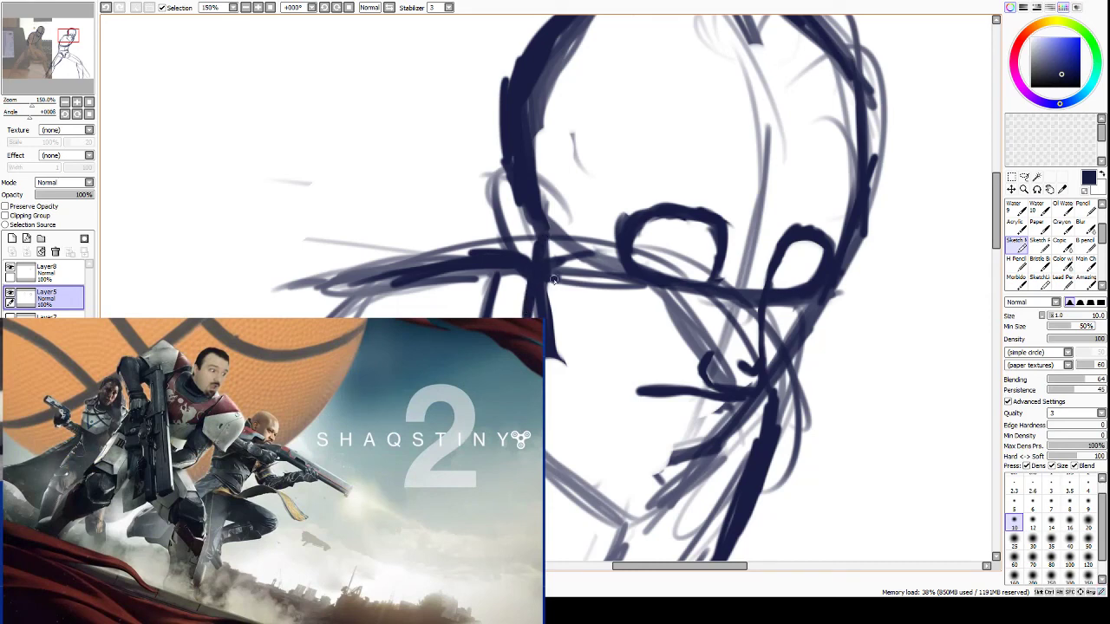
key(e)
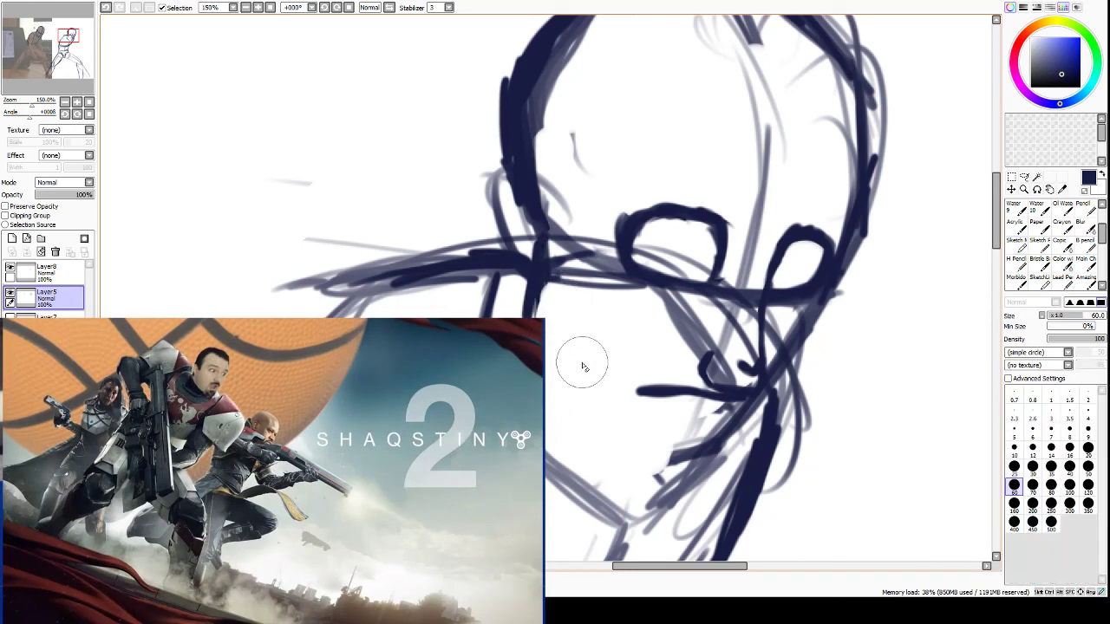
key(b)
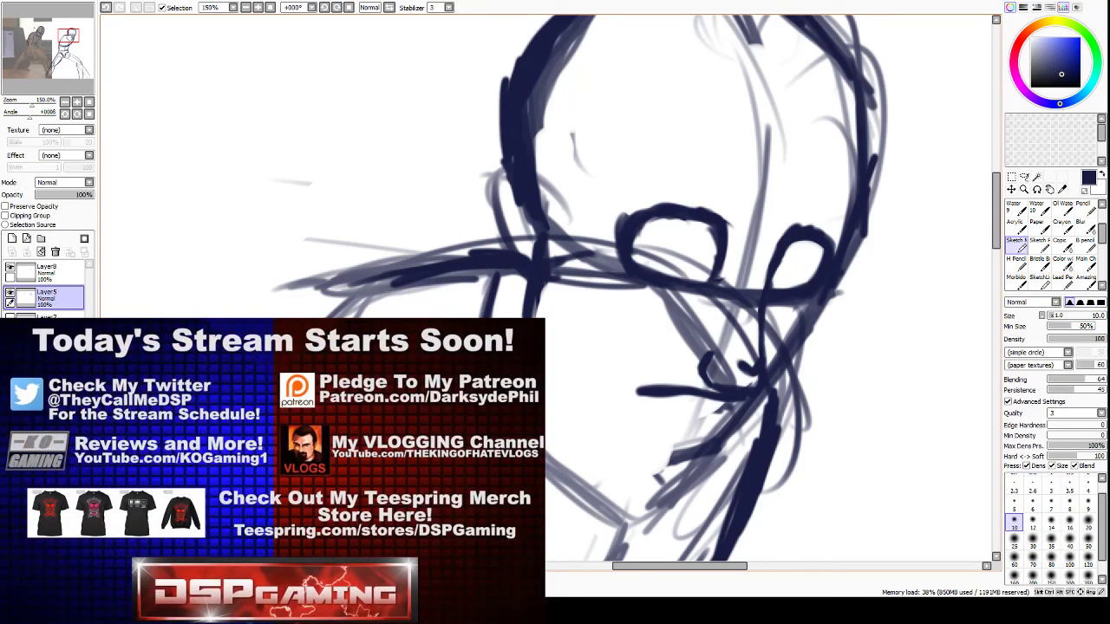
mouse_move(538, 296)
mouse_down()
mouse_move(557, 395)
mouse_move(587, 428)
mouse_up()
drag(555, 381, 612, 444)
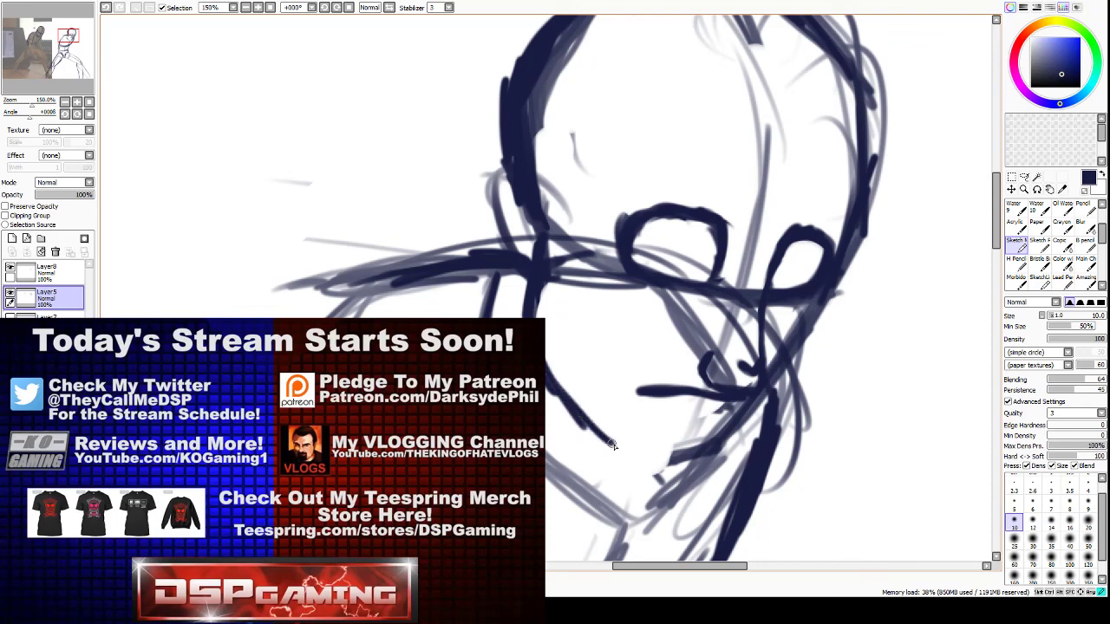
drag(575, 407, 633, 448)
mouse_move(558, 384)
mouse_down()
mouse_move(640, 458)
mouse_move(549, 375)
mouse_move(629, 448)
mouse_move(588, 422)
mouse_move(654, 465)
mouse_move(644, 453)
mouse_move(684, 455)
mouse_move(735, 434)
mouse_up()
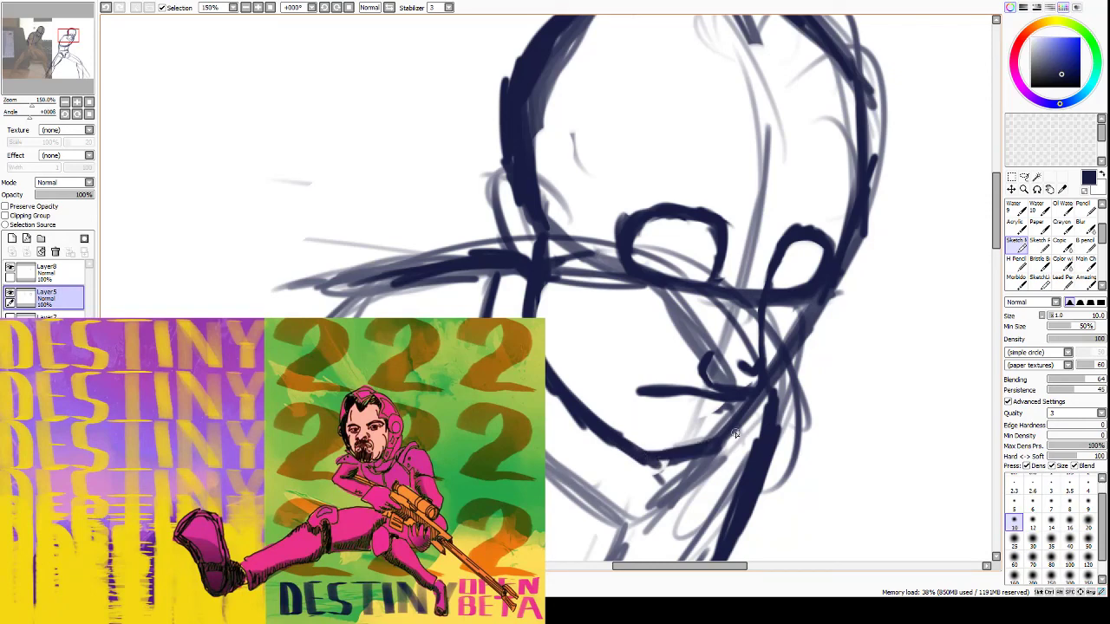
Erase the jaw's side line just below the ear and redraw it as a straighter stroke.
key(e)
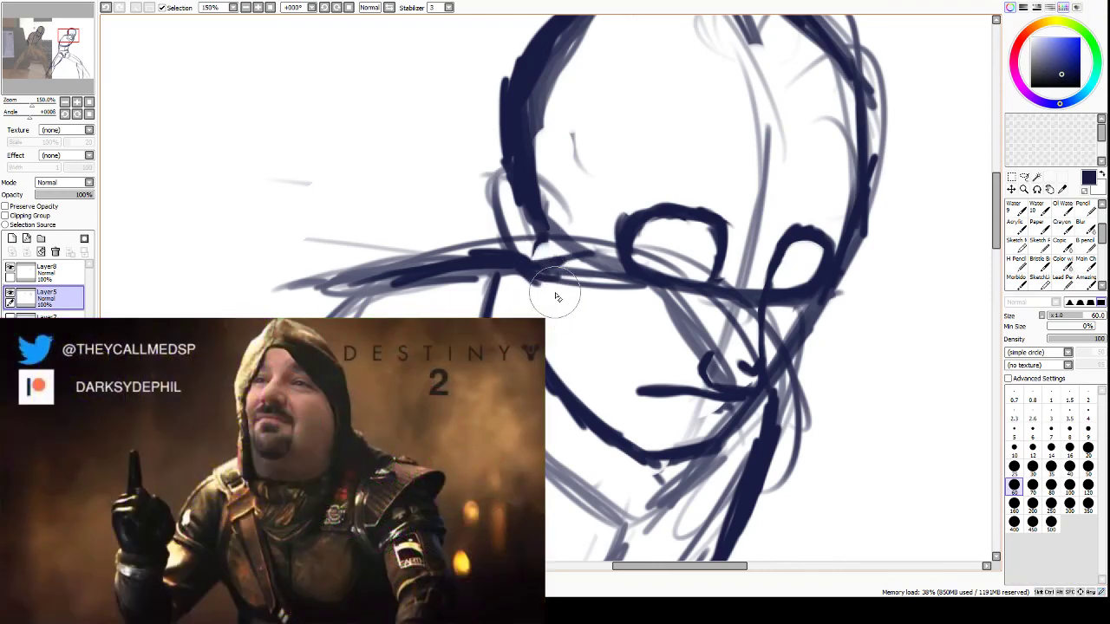
key(b)
drag(543, 232, 533, 317)
drag(541, 243, 531, 317)
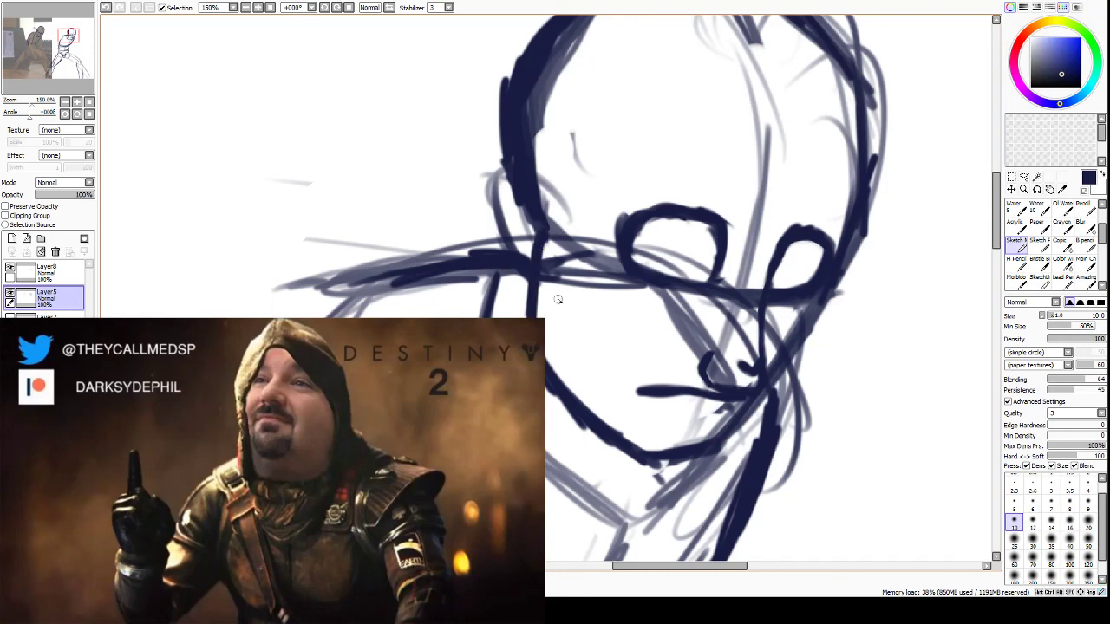
Trim the outer edge of the lower jawline and go over it again as a smooth curve into the chin.
key(e)
drag(539, 380, 628, 472)
drag(587, 439, 668, 469)
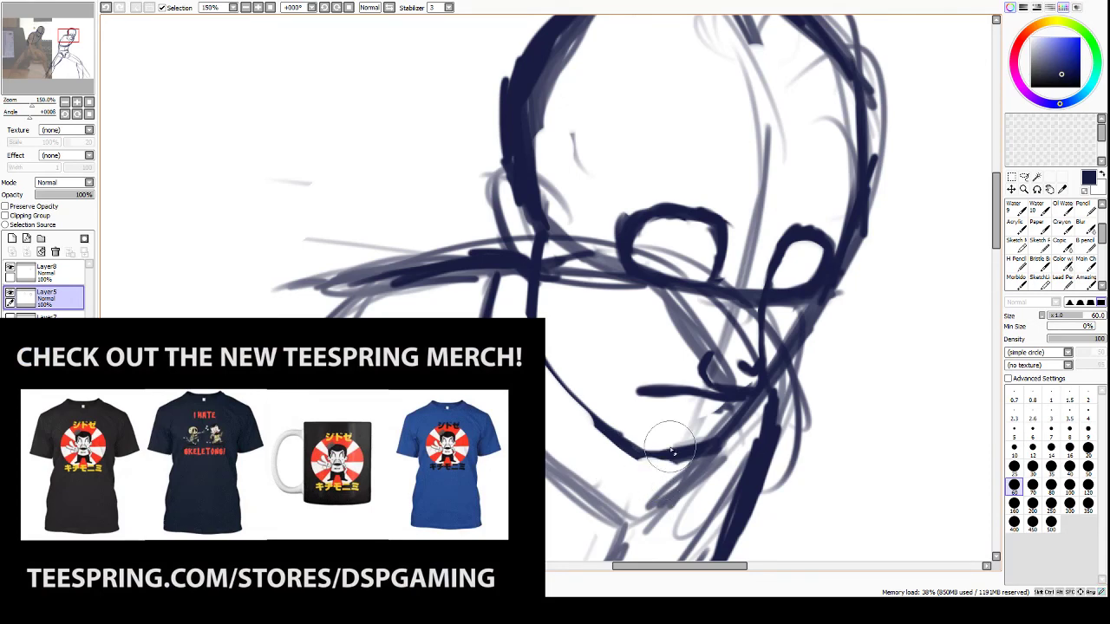
key(b)
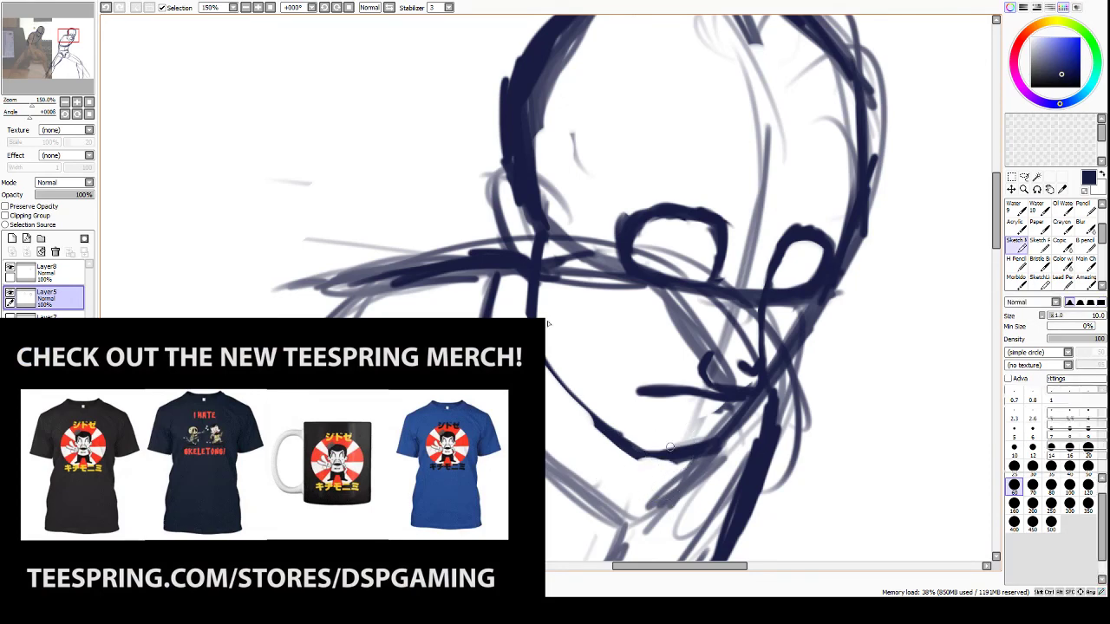
mouse_move(549, 358)
mouse_down()
mouse_move(605, 428)
mouse_move(664, 459)
mouse_up()
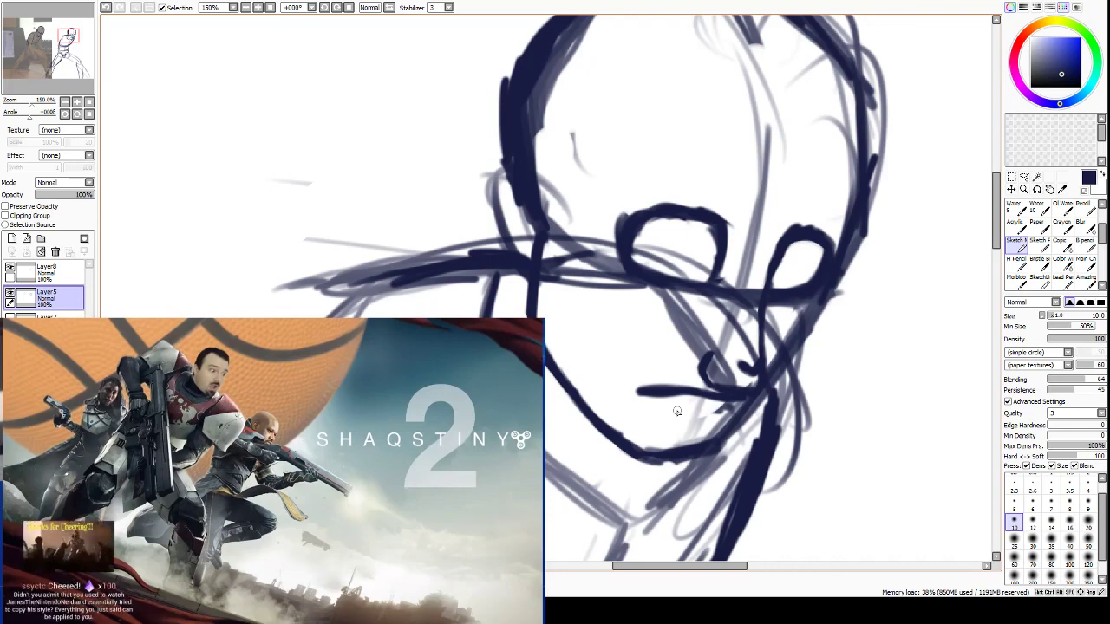
Lasso the larger eye on Layer8 and apply a Free Deform that lowers its upper rim to flatten it.
key(a)
mouse_move(657, 314)
mouse_down()
mouse_move(598, 206)
mouse_move(603, 286)
mouse_move(648, 317)
mouse_up()
click(1011, 189)
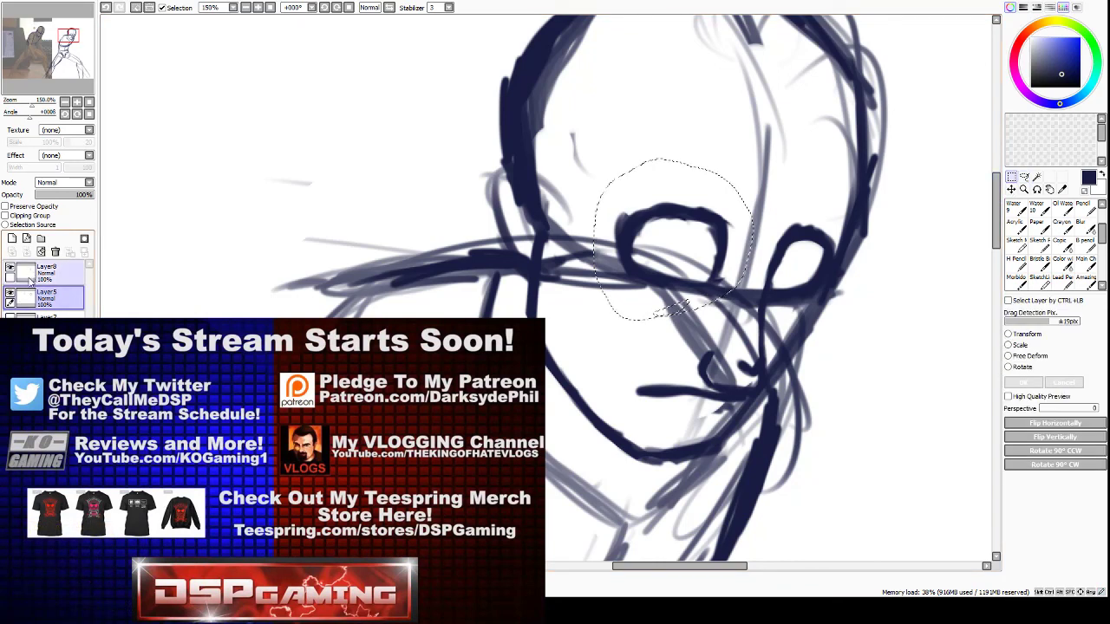
click(30, 277)
click(1008, 355)
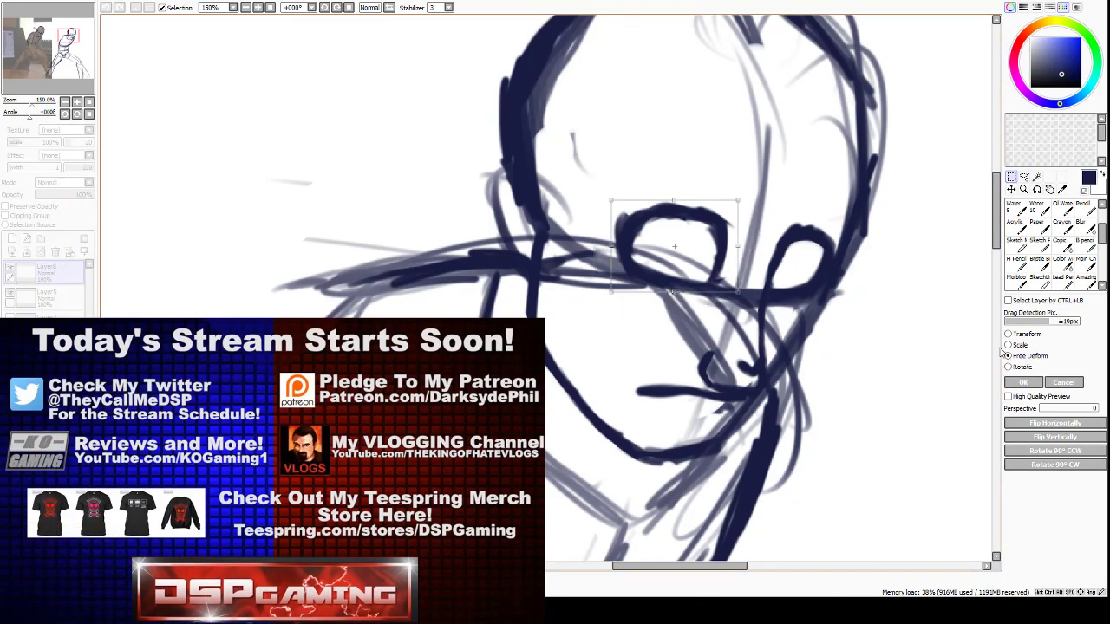
drag(674, 201, 680, 214)
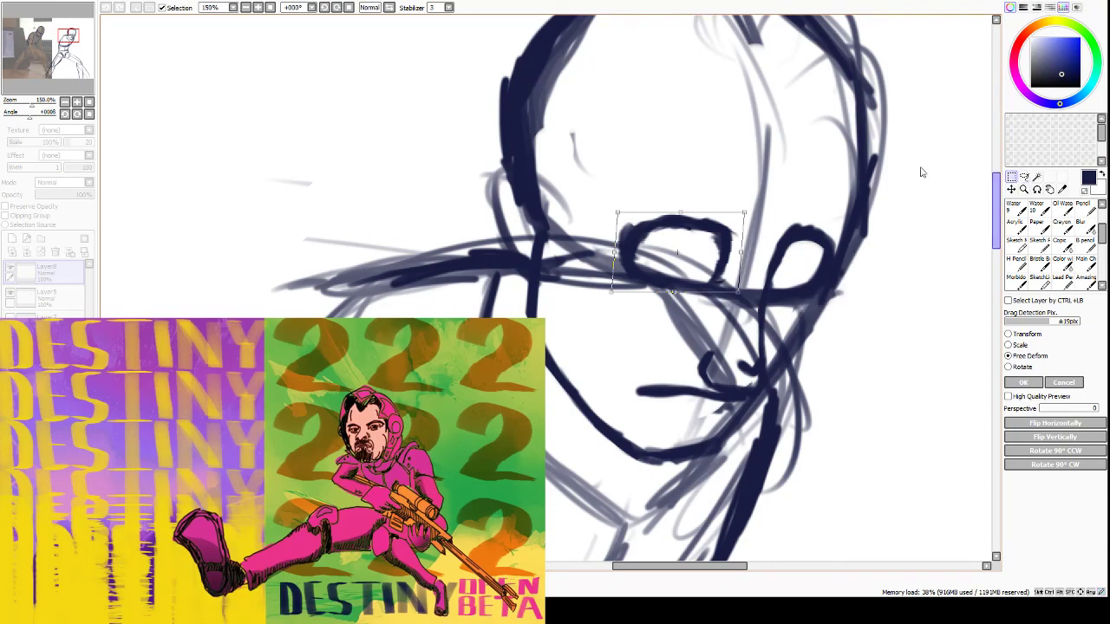
click(1022, 383)
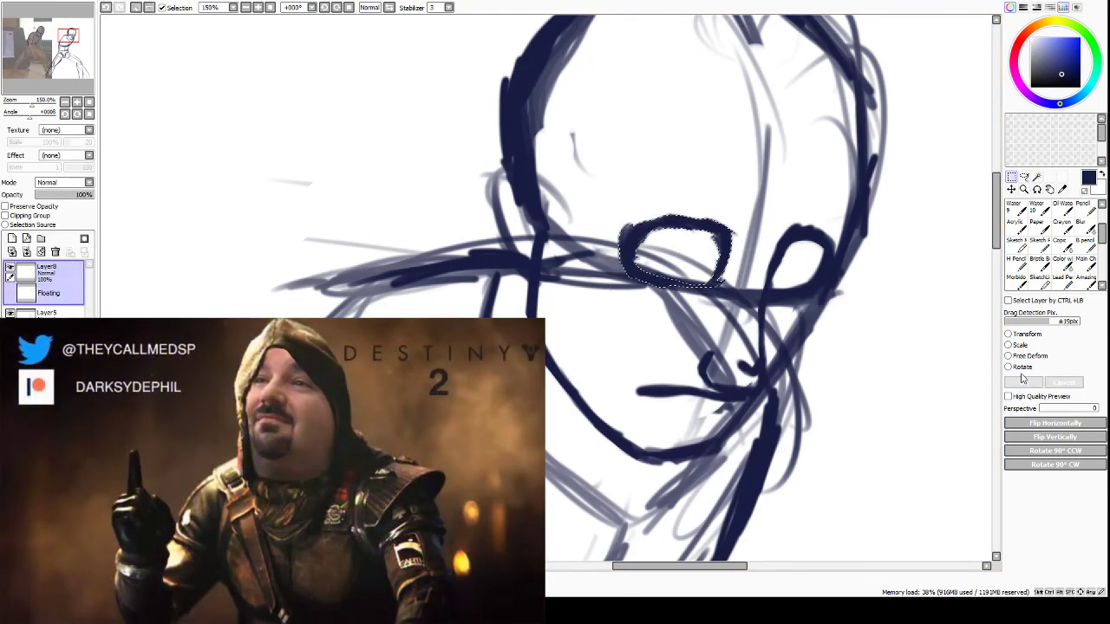
Lasso the smaller eye and Free Deform it, lowering its upper rim and pulling its inner side away from the nose.
click(1024, 177)
drag(826, 207, 801, 208)
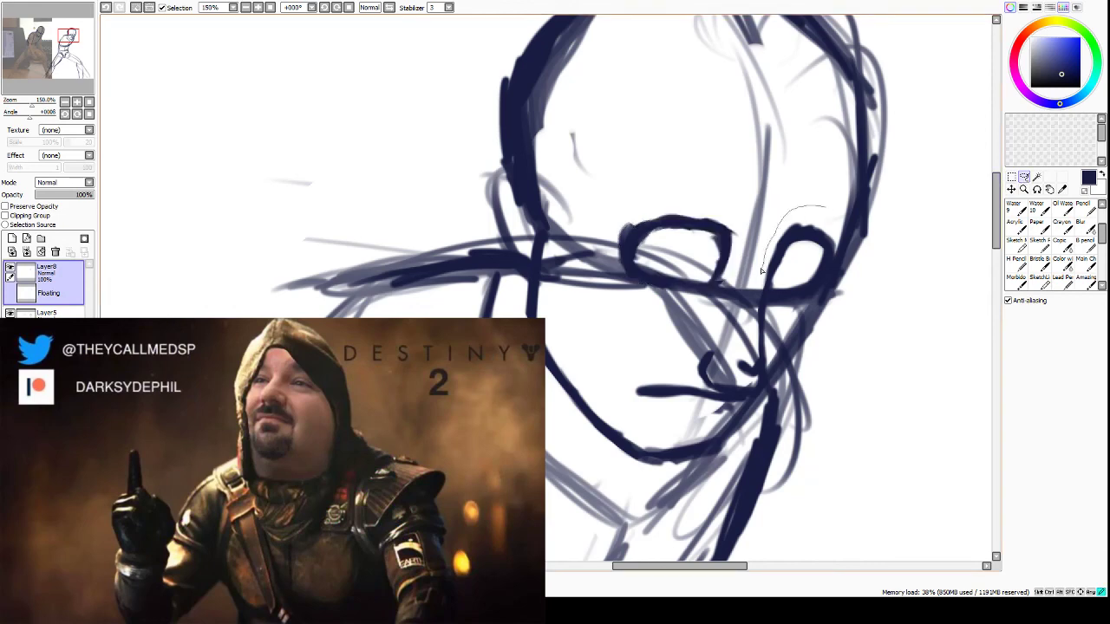
drag(852, 239, 831, 200)
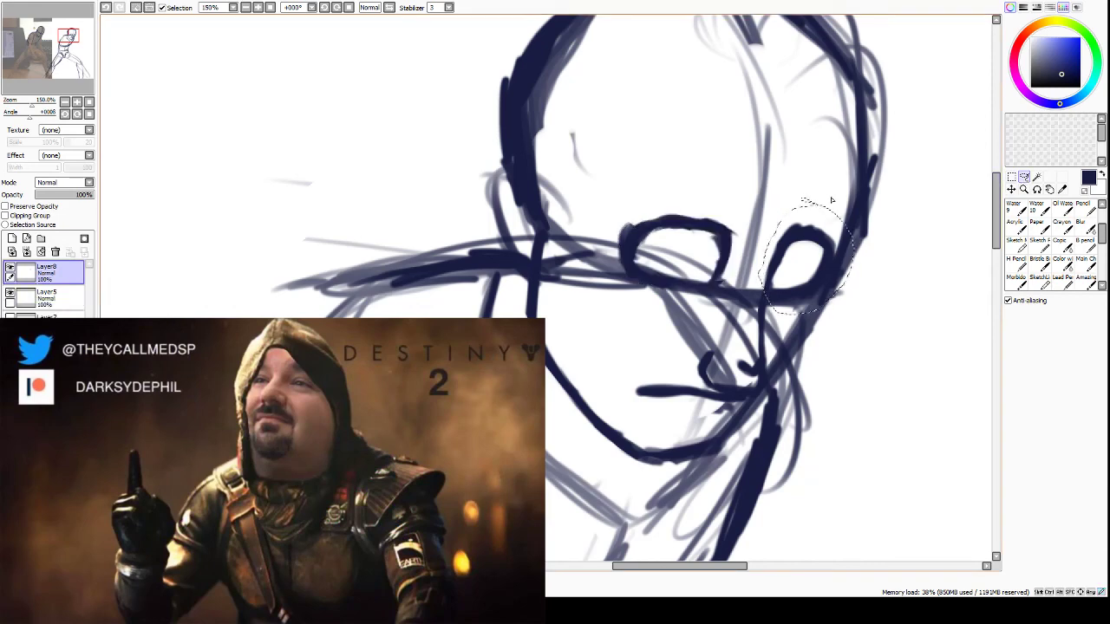
key(ctrl+t)
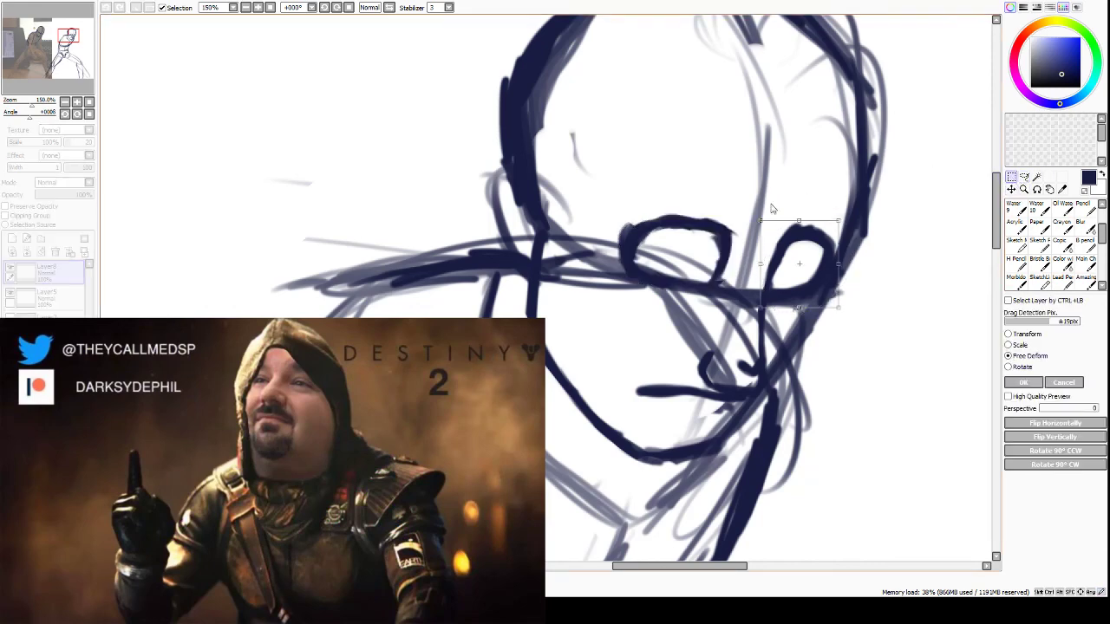
drag(799, 223, 795, 232)
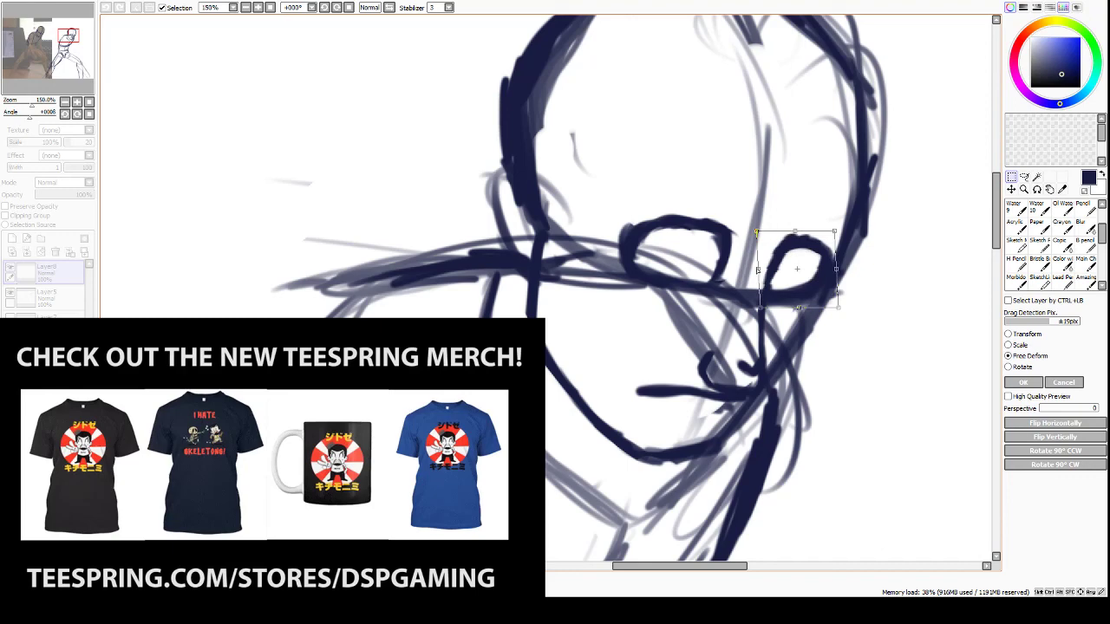
drag(758, 270, 763, 272)
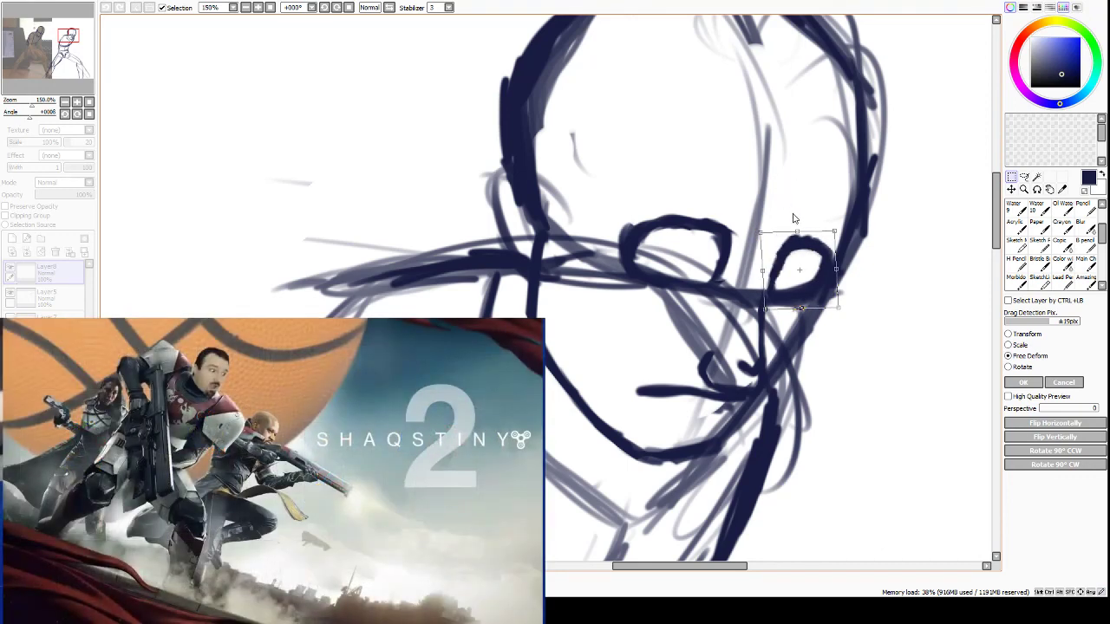
drag(795, 231, 797, 229)
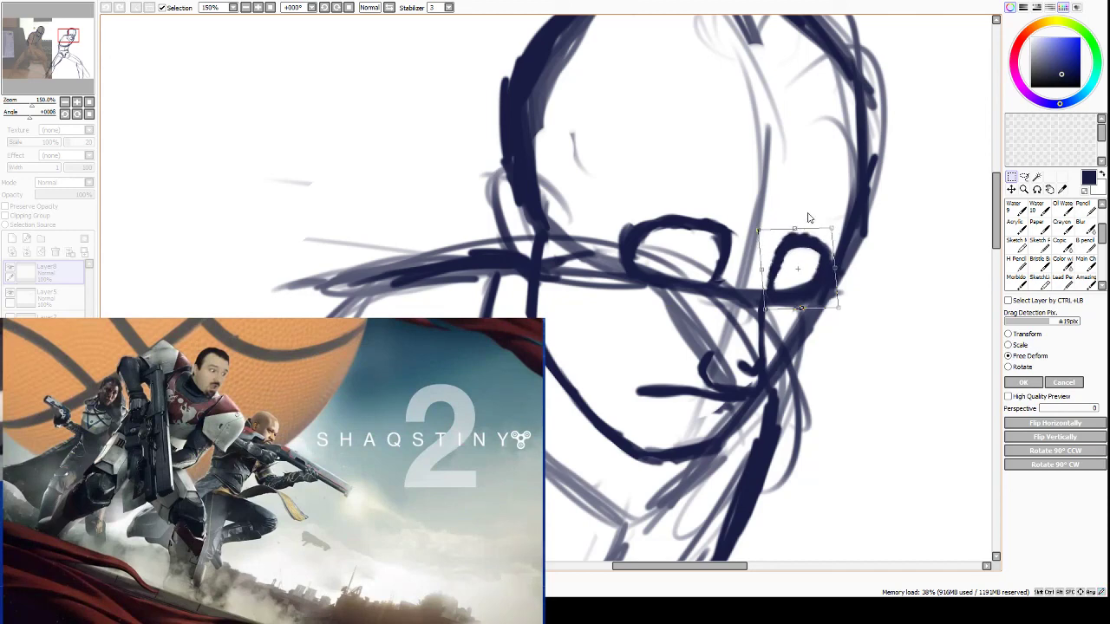
click(909, 340)
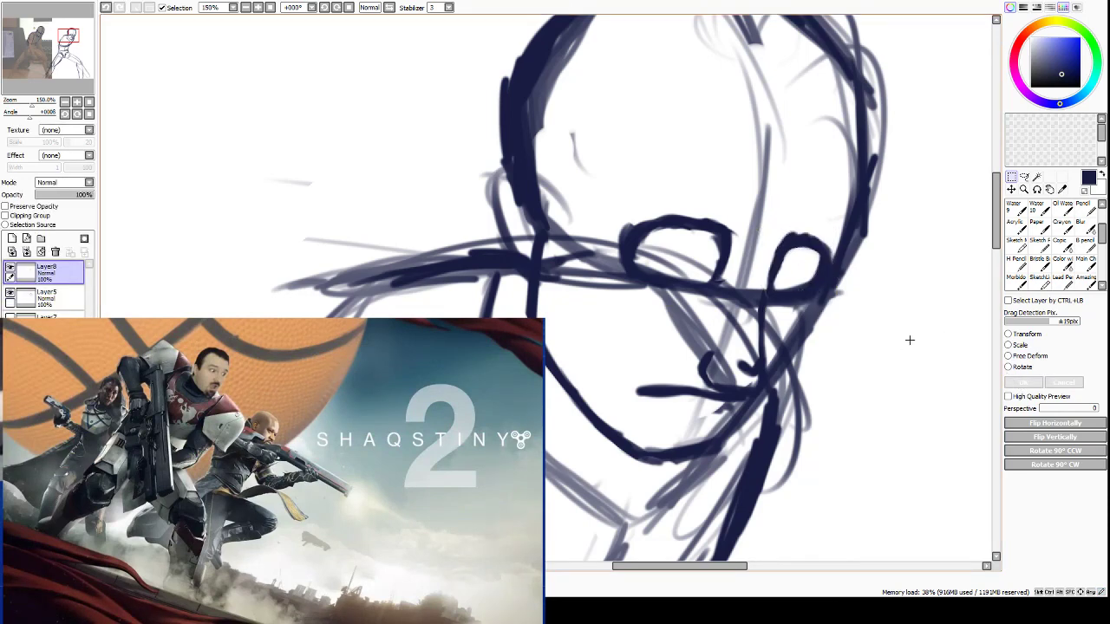
Reconnect the nose bridge line to the smaller eye's inner corner with the size 10 sketch brush.
click(1016, 246)
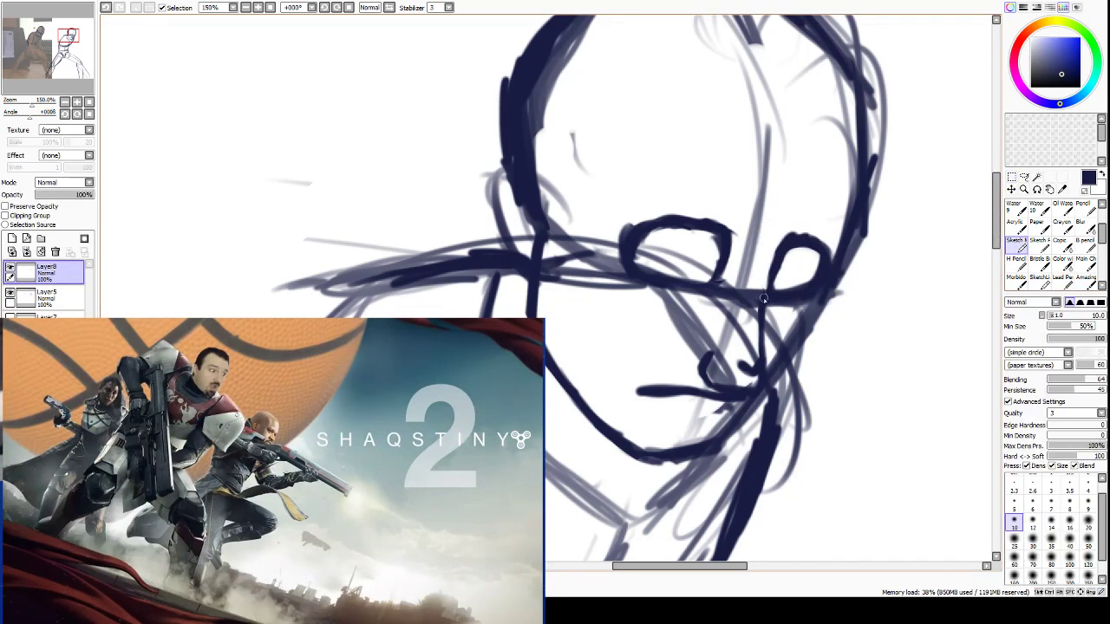
drag(762, 301, 769, 296)
drag(768, 299, 761, 333)
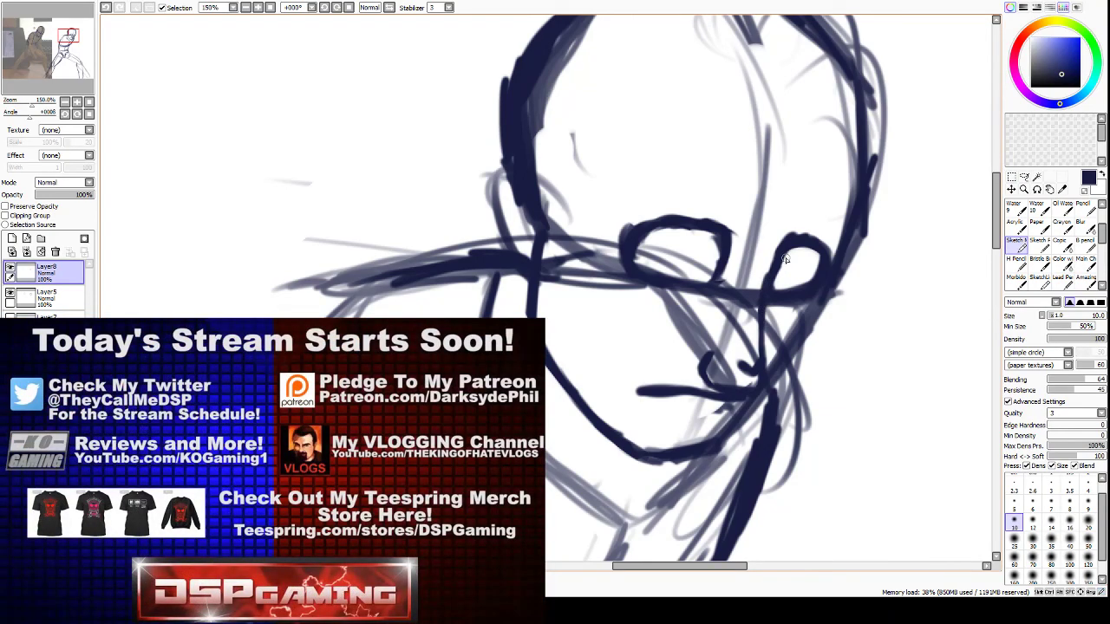
Erase the far and near nostril curves in turn, redraw each one, and check the face against the whole figure.
key(e)
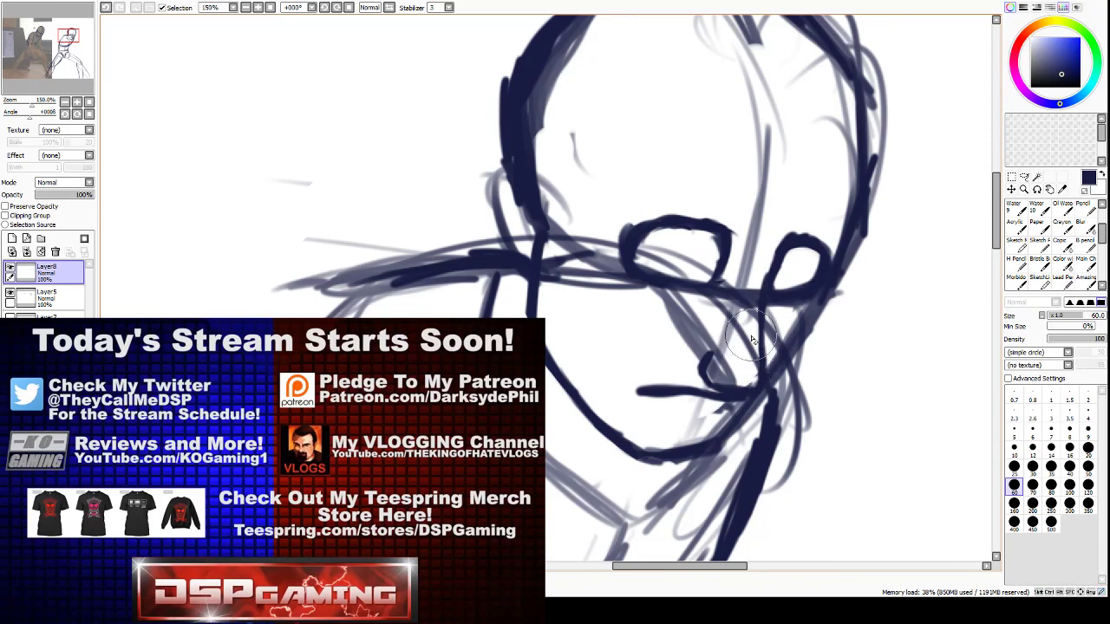
click(1014, 242)
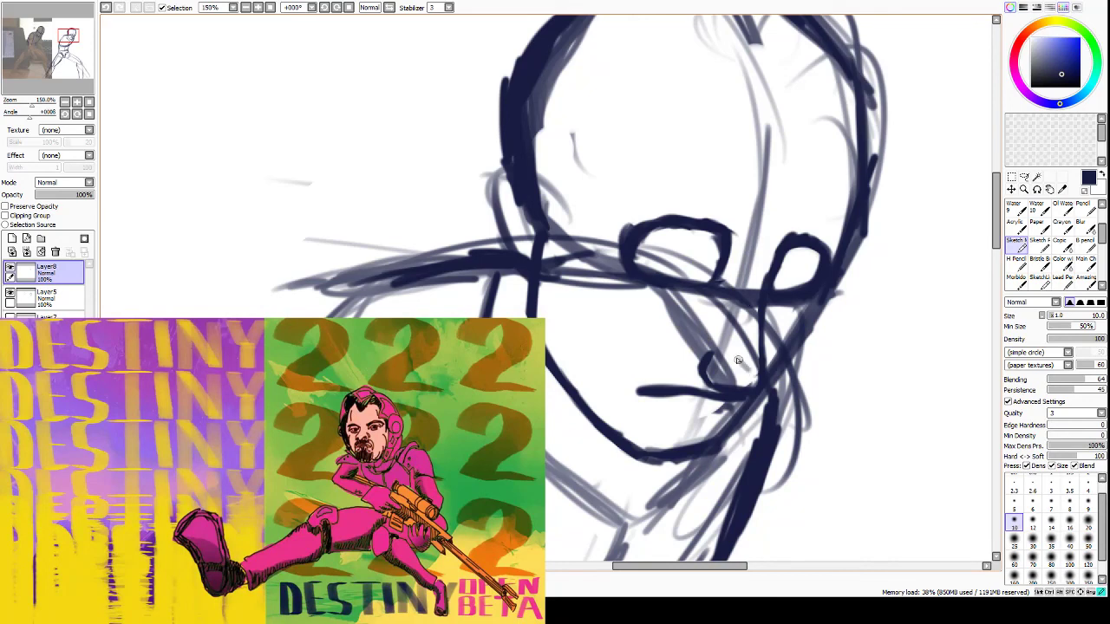
mouse_move(738, 360)
mouse_down()
mouse_move(746, 371)
mouse_move(762, 357)
mouse_move(751, 368)
mouse_up()
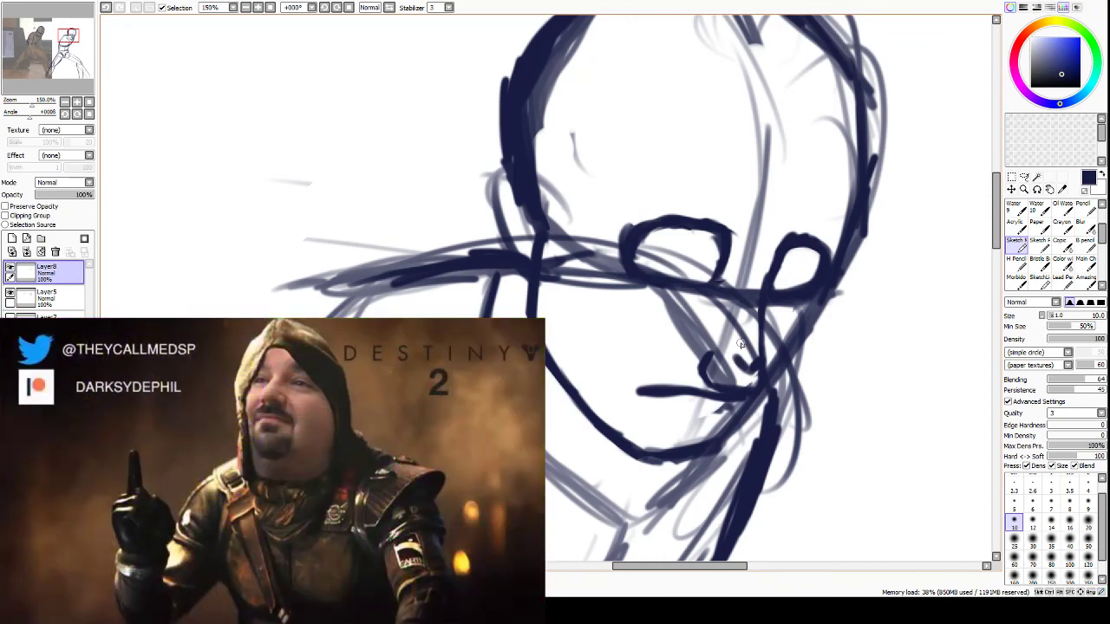
key(e)
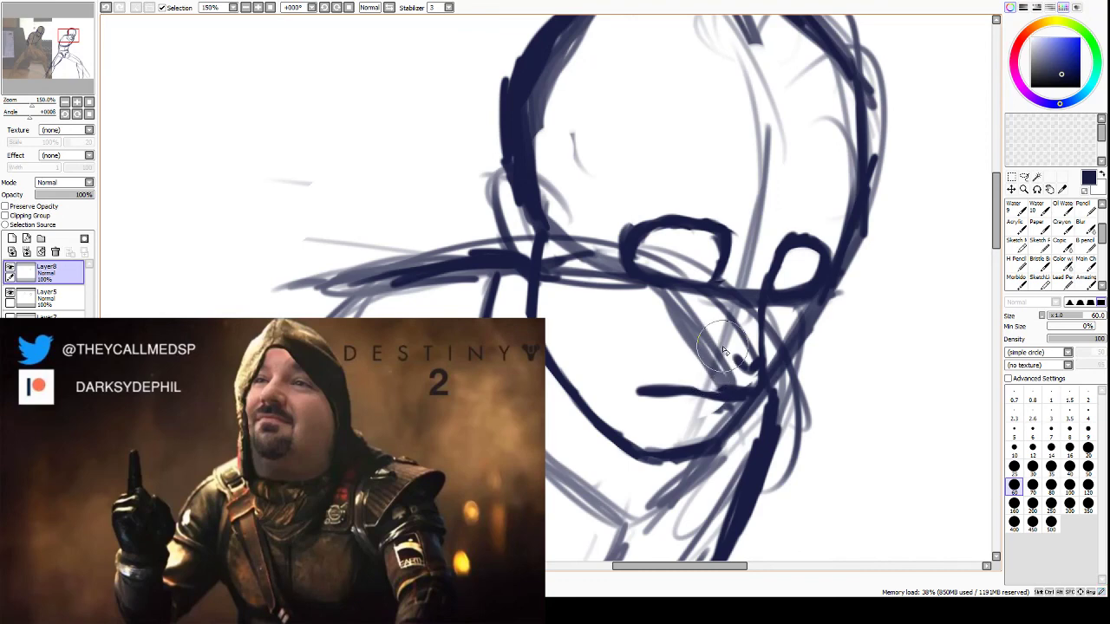
key(e)
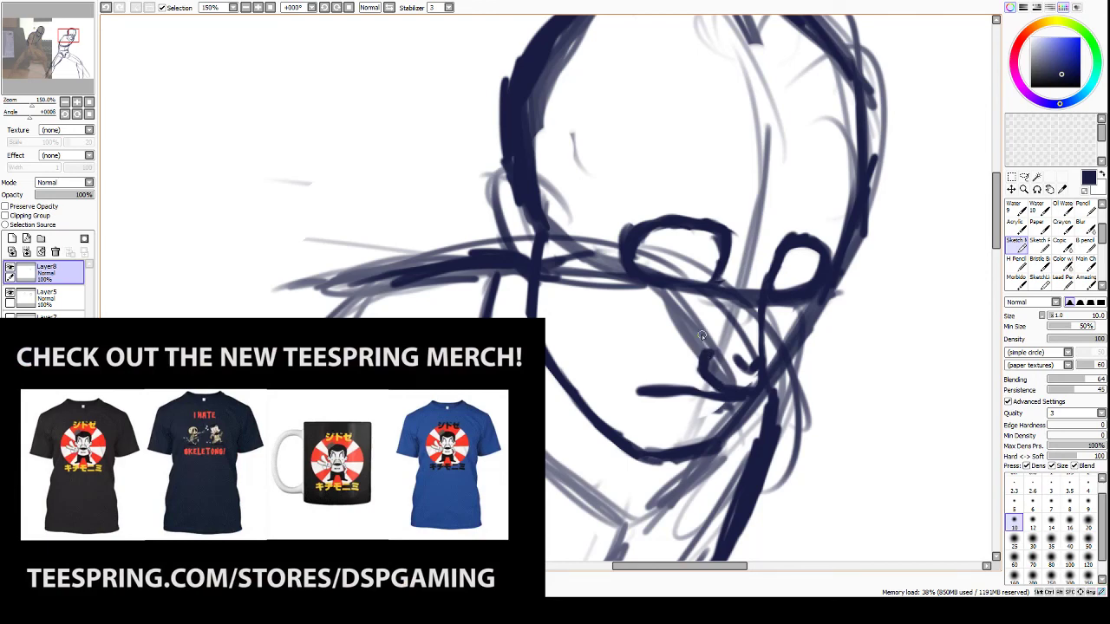
scroll(701, 335, down, 5)
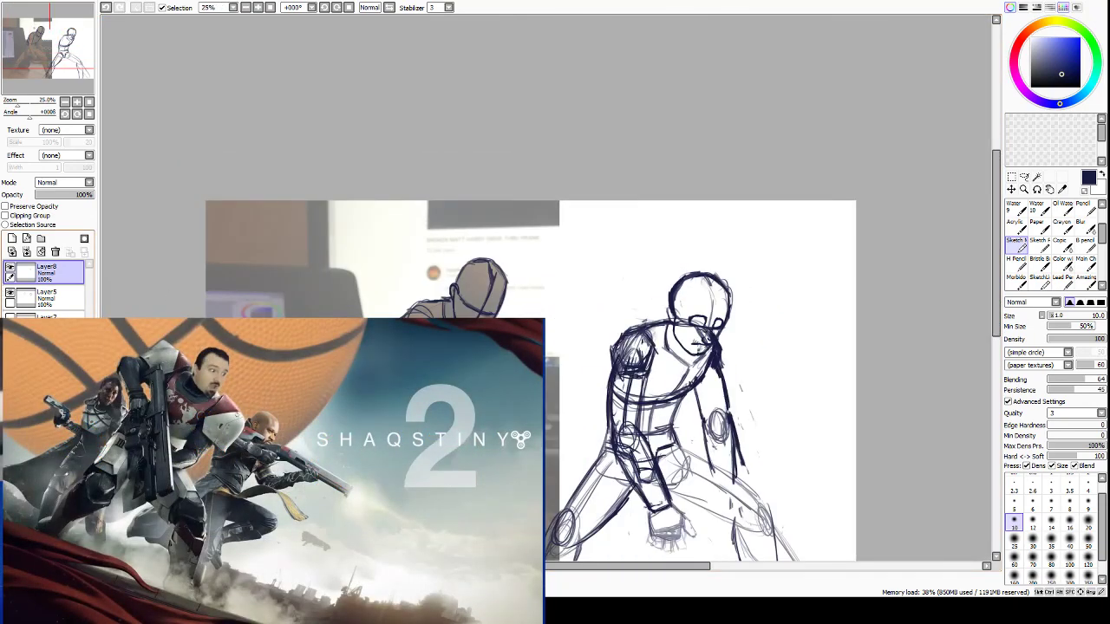
scroll(713, 328, up, 3)
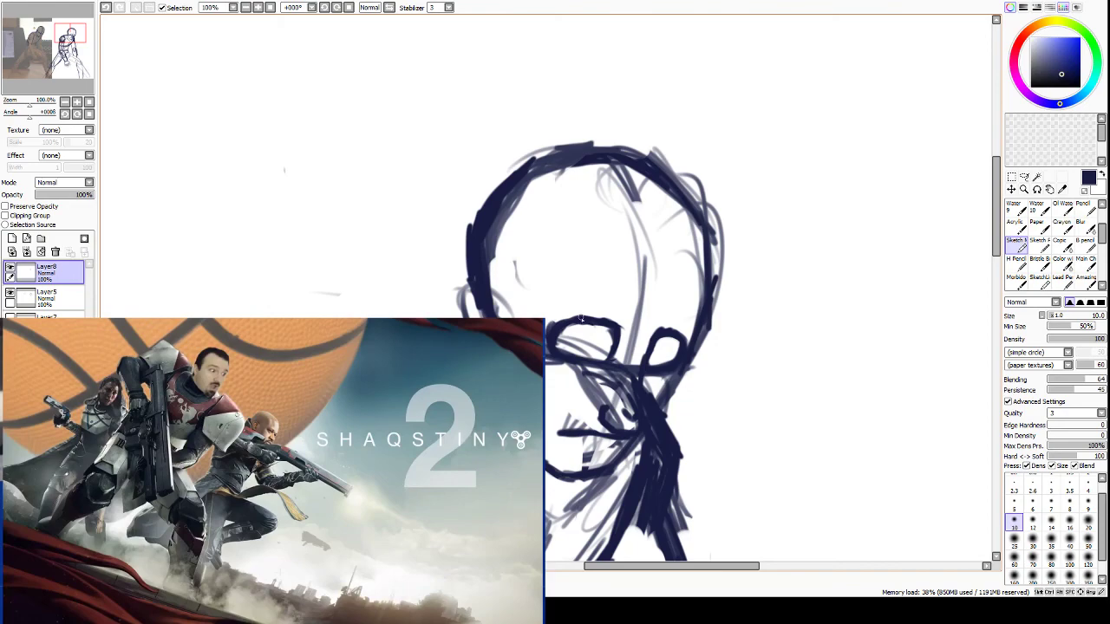
Examine the face up close and the whole figure beside the mannequin reference photo to judge the proportions.
scroll(581, 319, up, 2)
scroll(581, 313, down, 1)
scroll(607, 211, down, 2)
scroll(607, 210, down, 3)
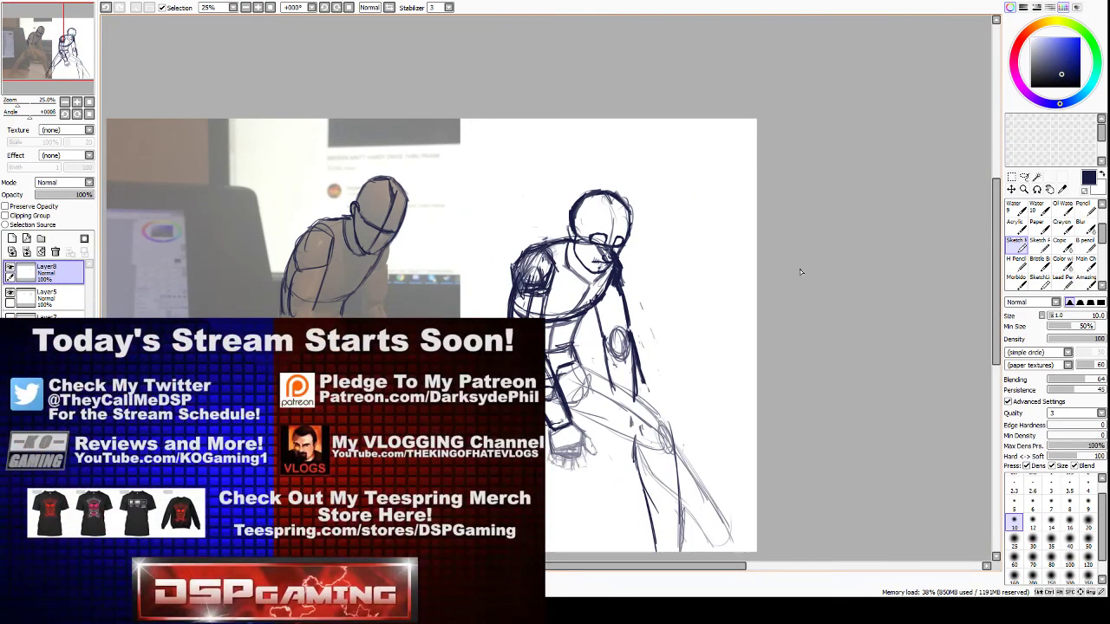
scroll(774, 316, up, 1)
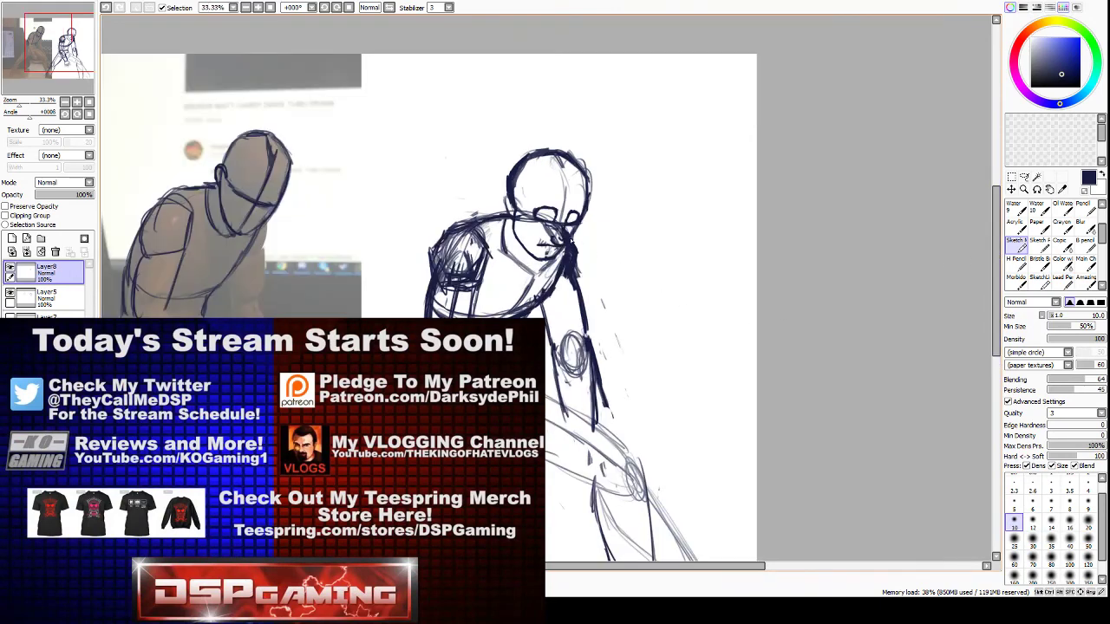
scroll(570, 243, up, 5)
scroll(546, 182, down, 4)
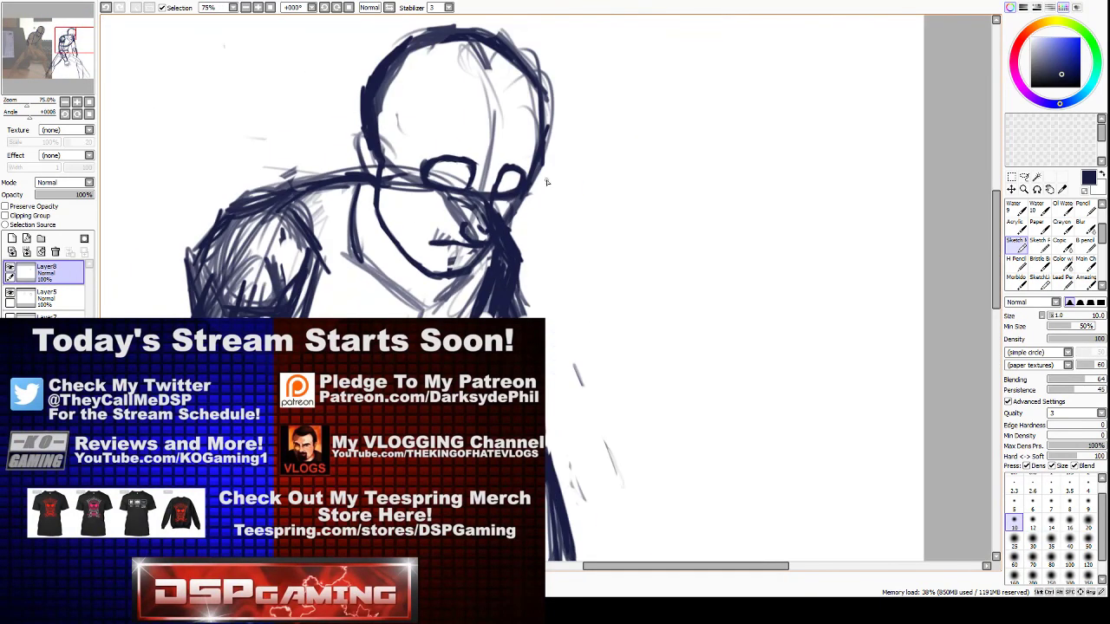
drag(996, 251, 996, 213)
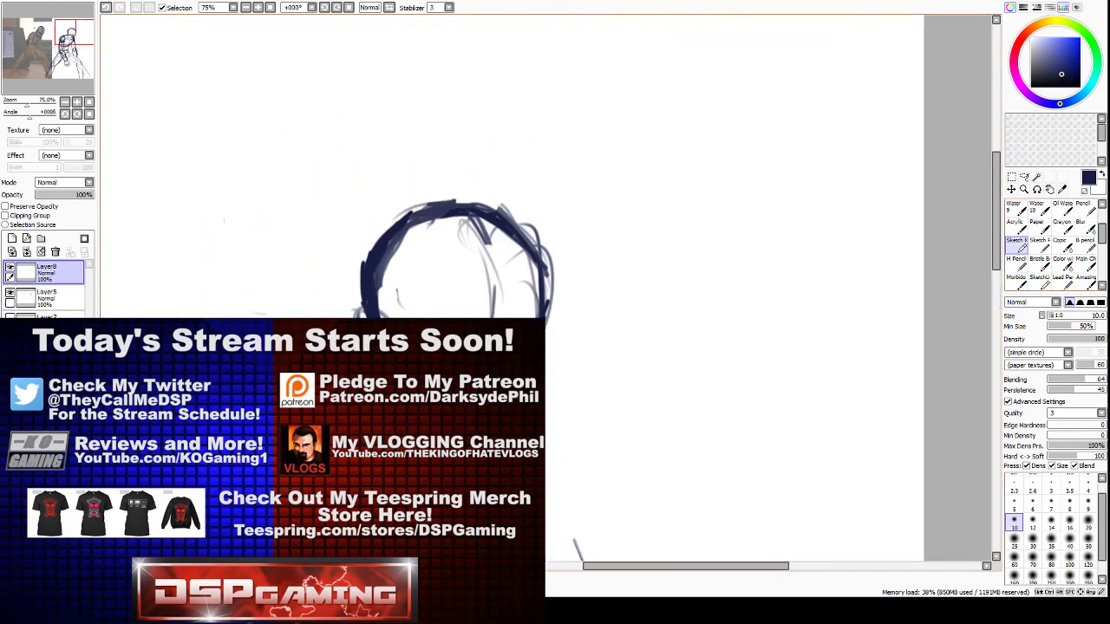
scroll(989, 257, down, 3)
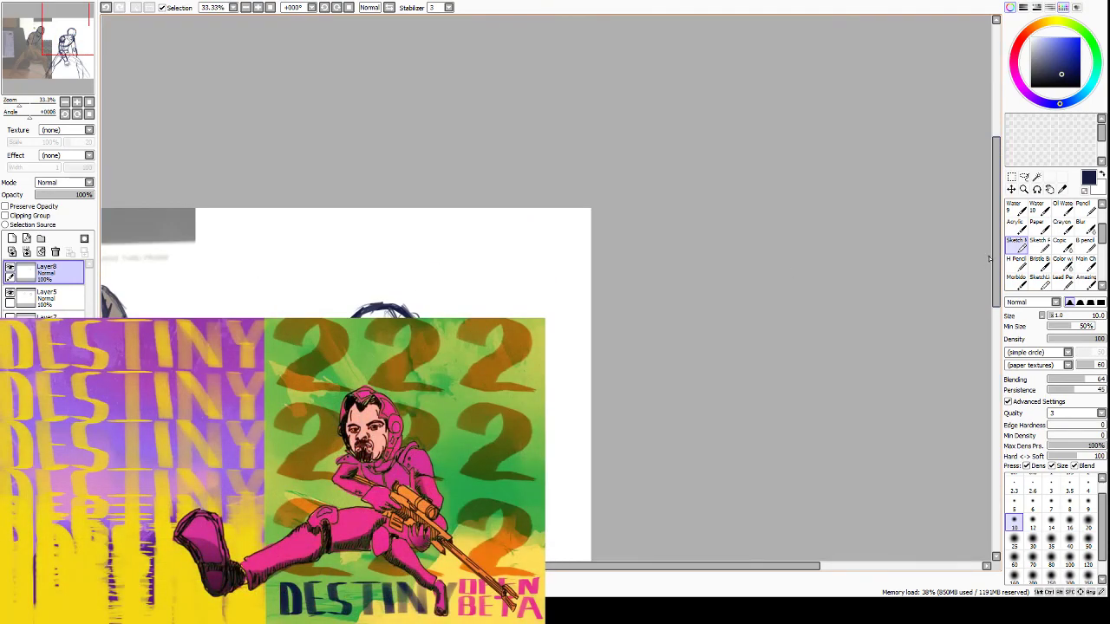
drag(995, 257, 995, 344)
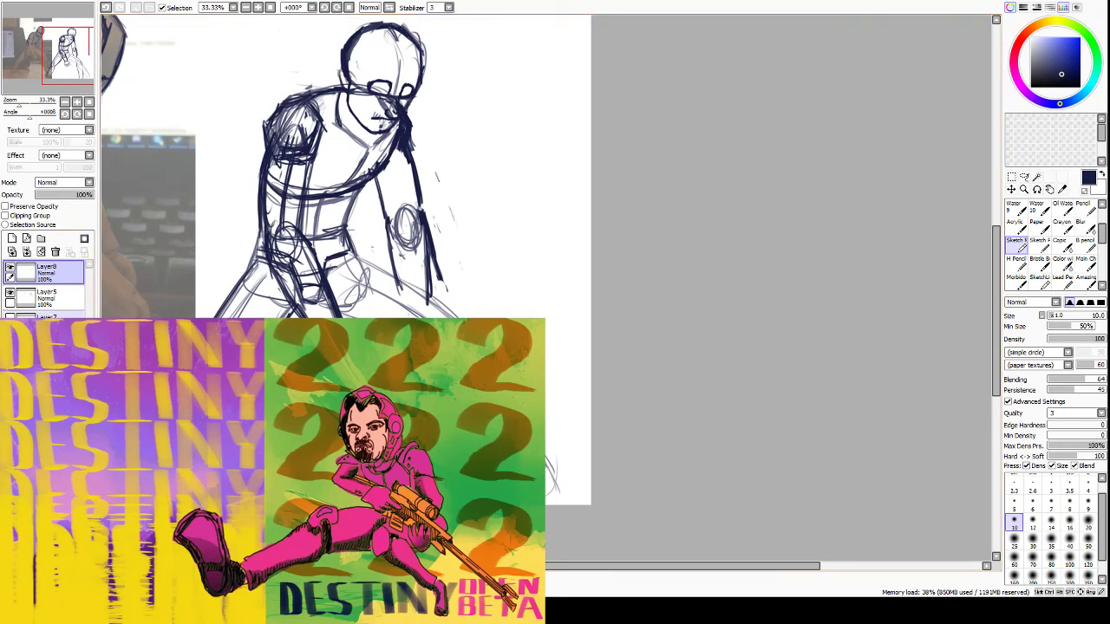
Add a new layer above Layer8 and lower Layer8's opacity to 71%.
click(12, 239)
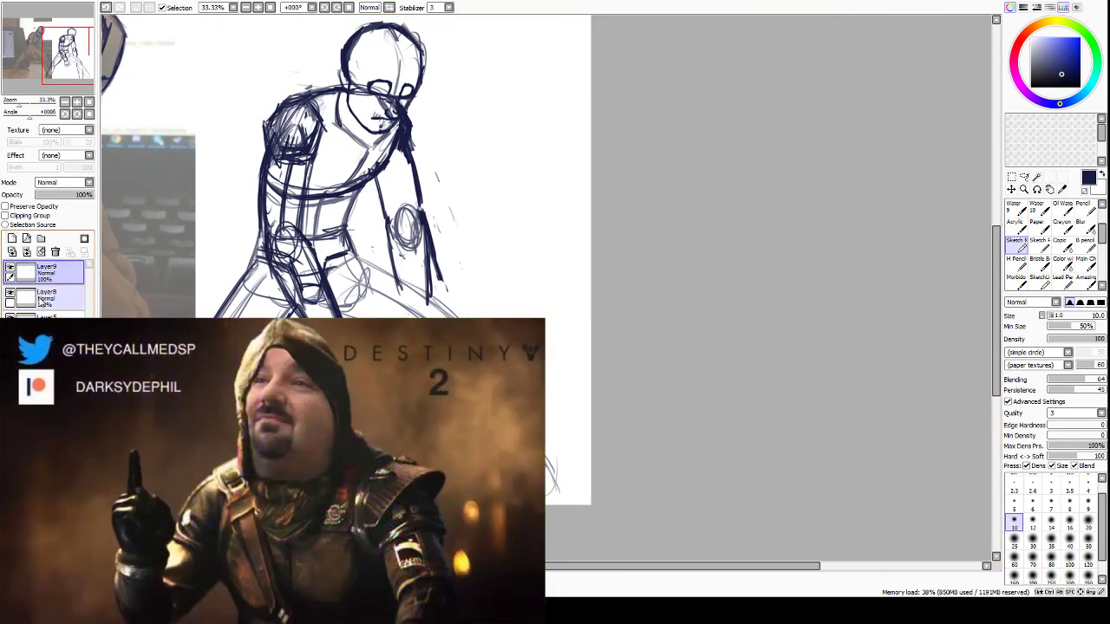
click(39, 296)
click(67, 195)
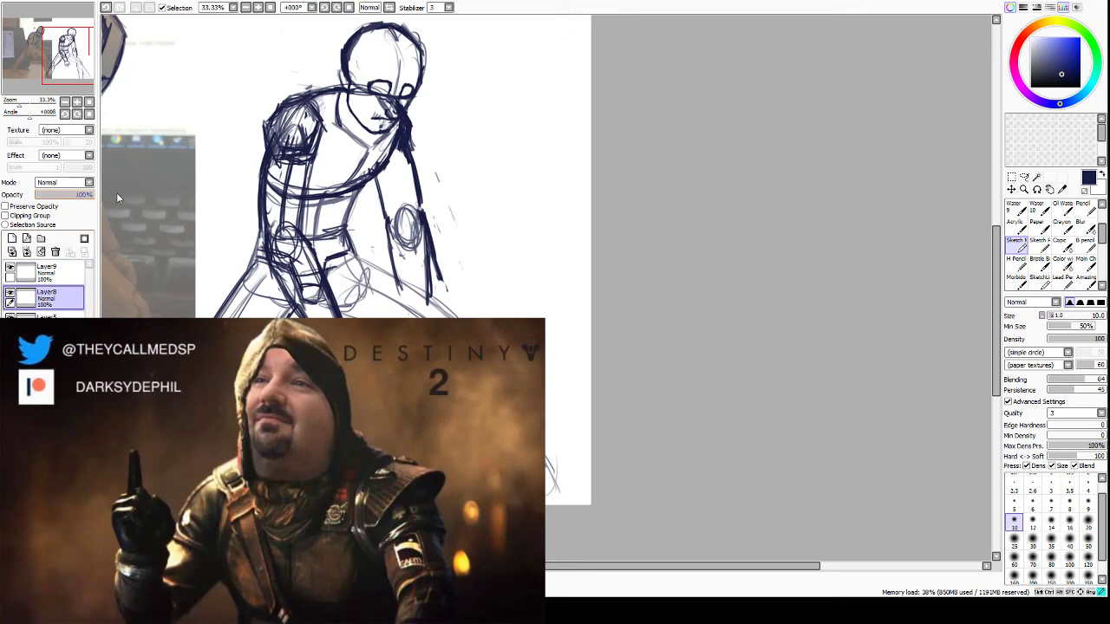
click(84, 195)
drag(85, 201, 77, 201)
Fade Layer5 to 62% and the torso and arm sketch layers to 60% and 54% opacity, and reselect the new top layer.
click(55, 314)
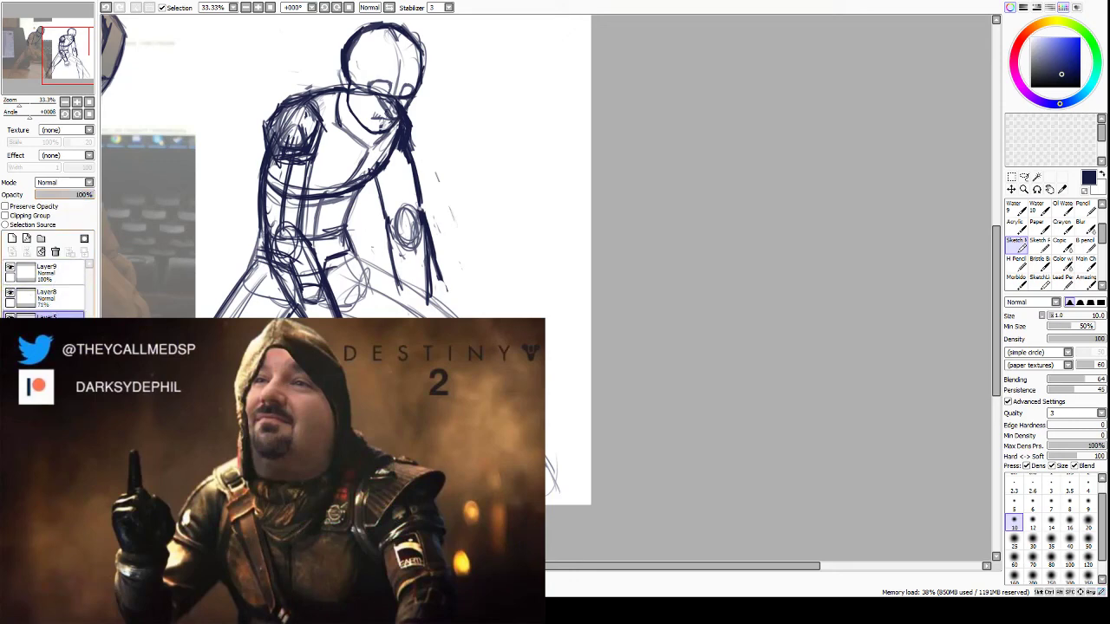
click(70, 197)
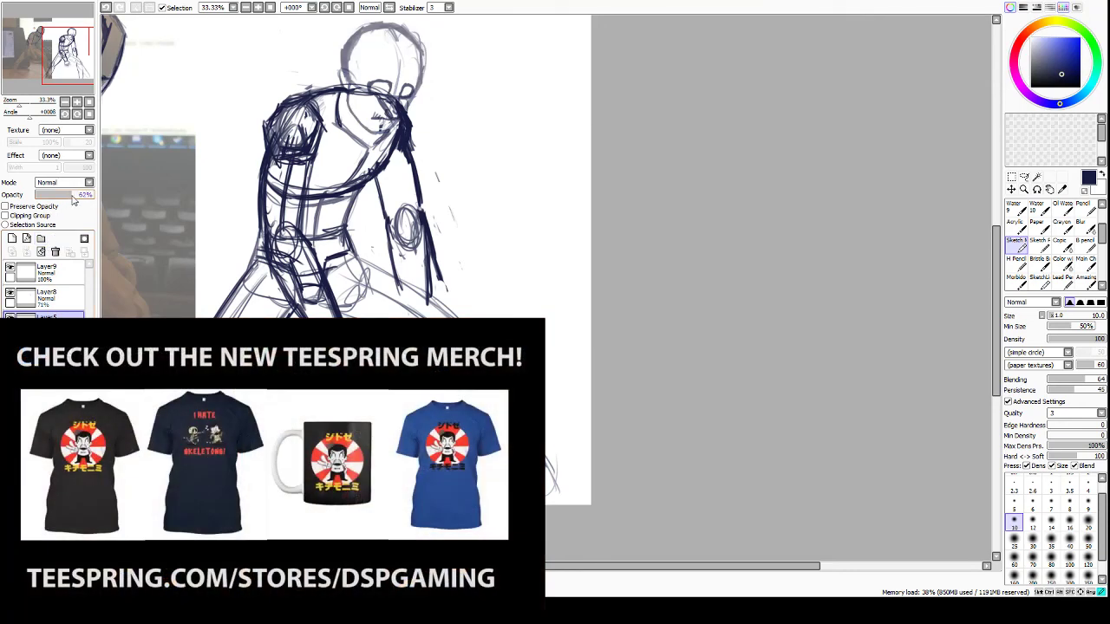
click(56, 347)
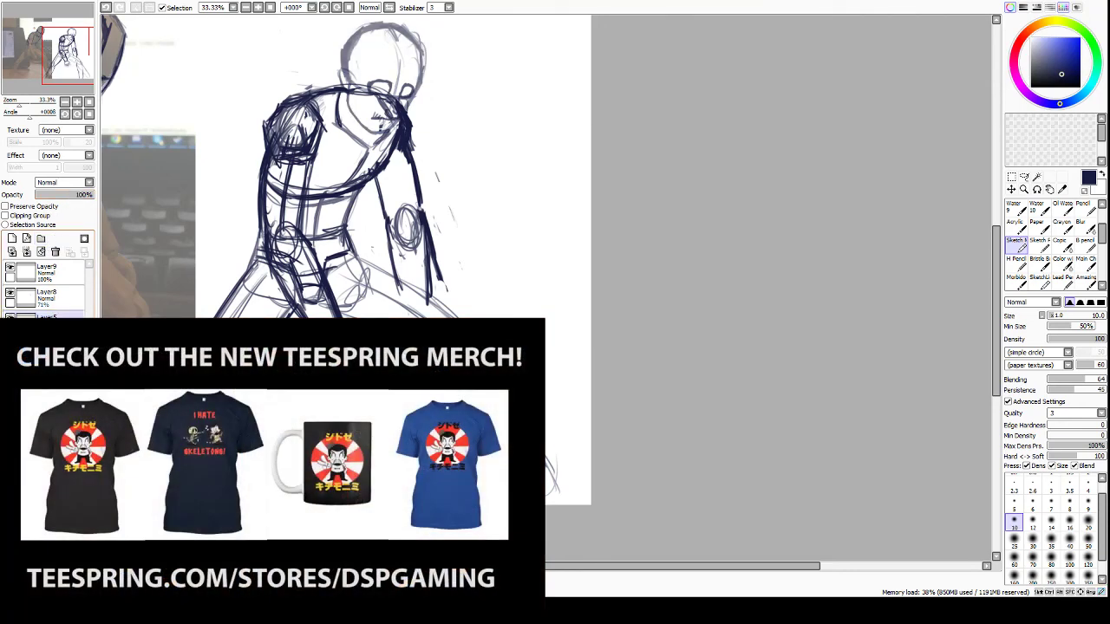
click(72, 195)
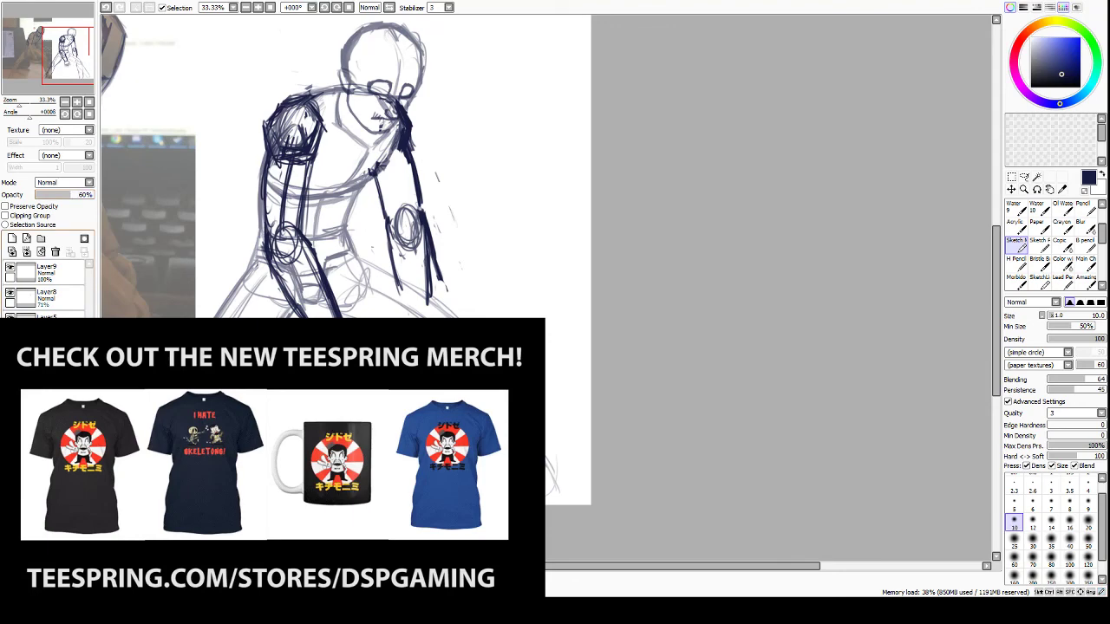
click(69, 196)
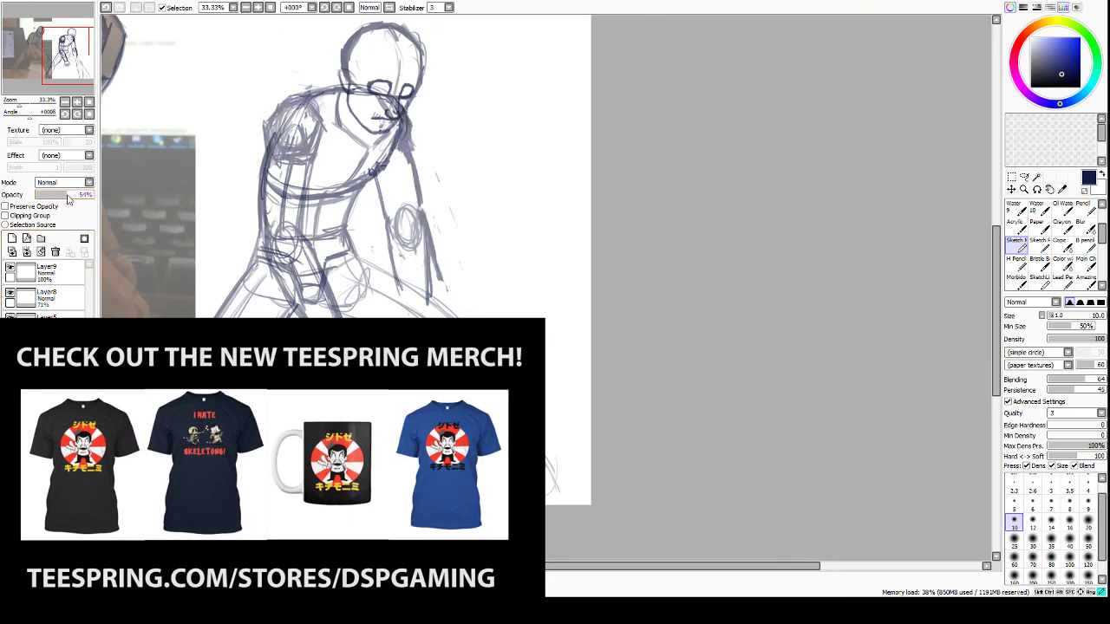
click(59, 273)
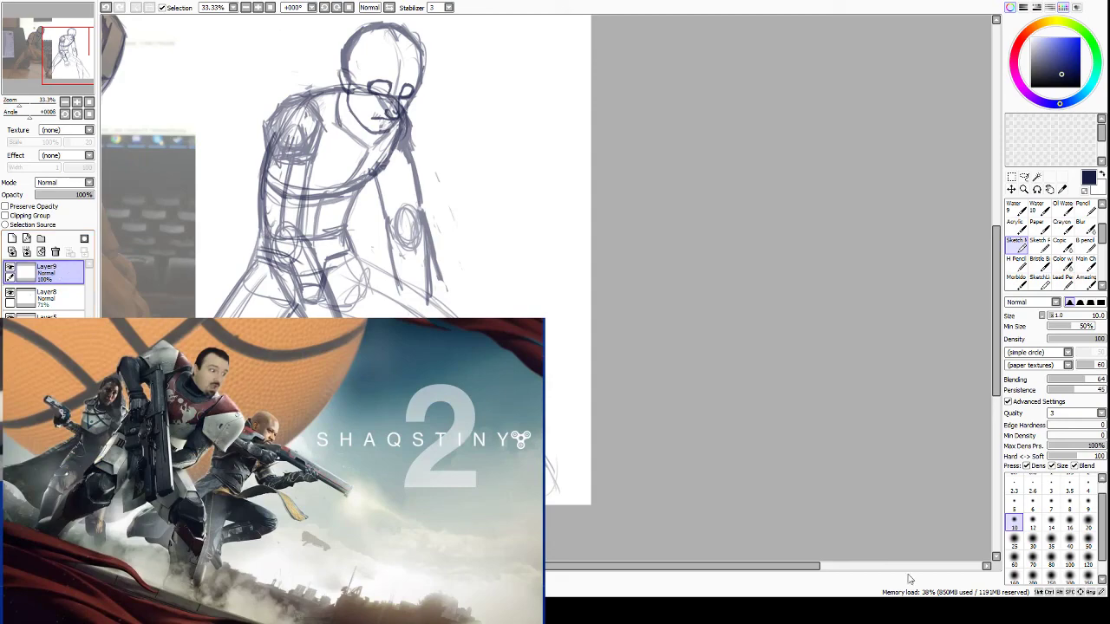
Switch to the browser, pause and resume the fullscreen video, and bring the live chat window in front of it.
key(super)
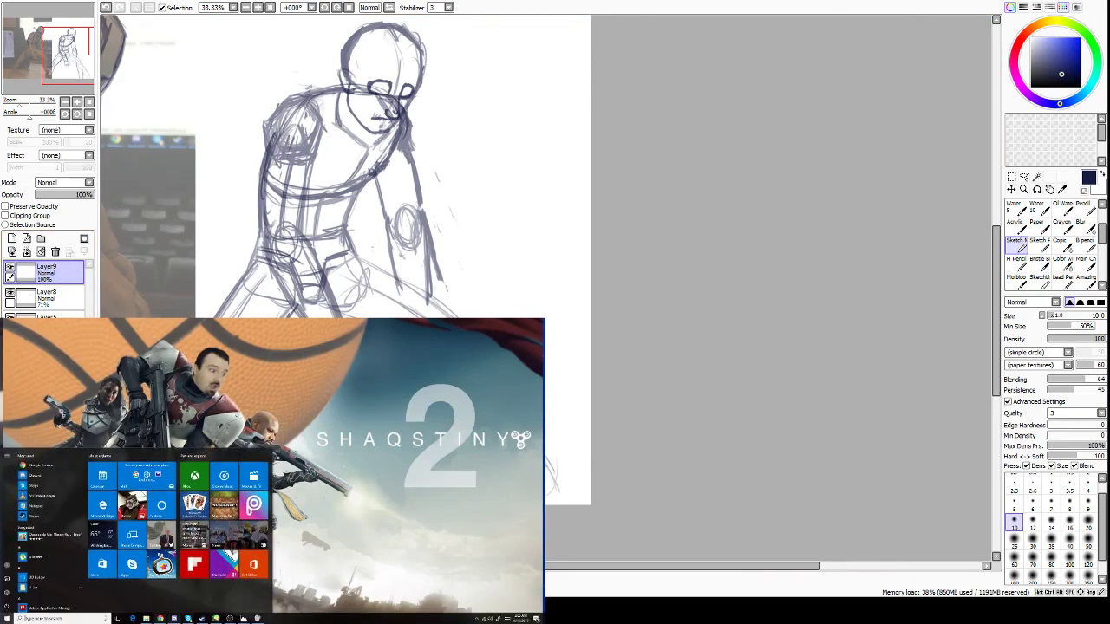
mouse_move(160, 618)
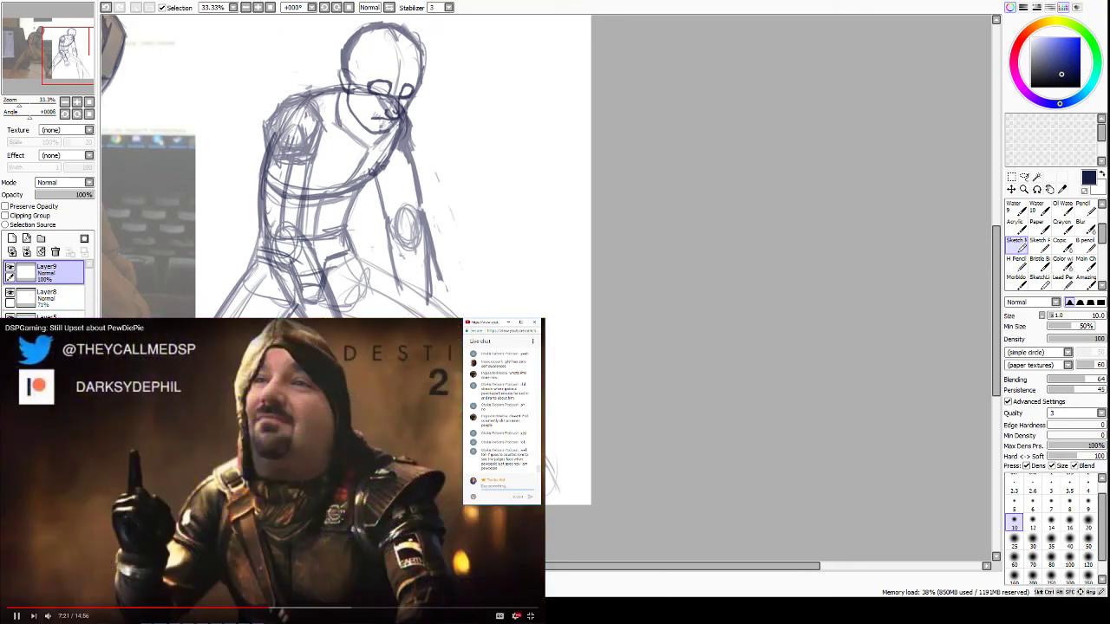
click(272, 471)
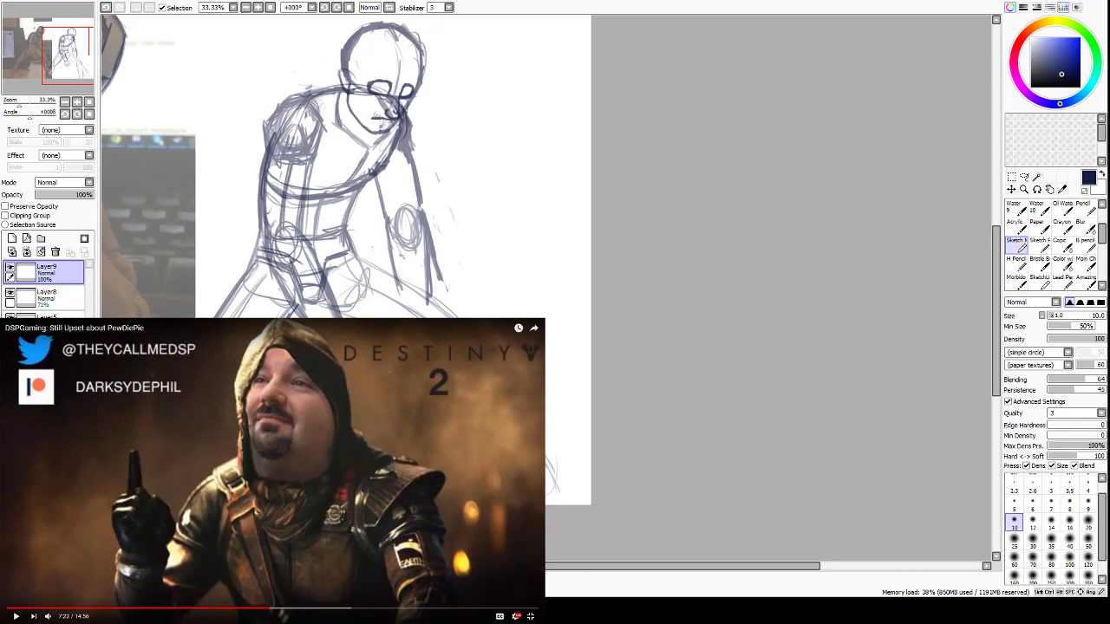
key(super)
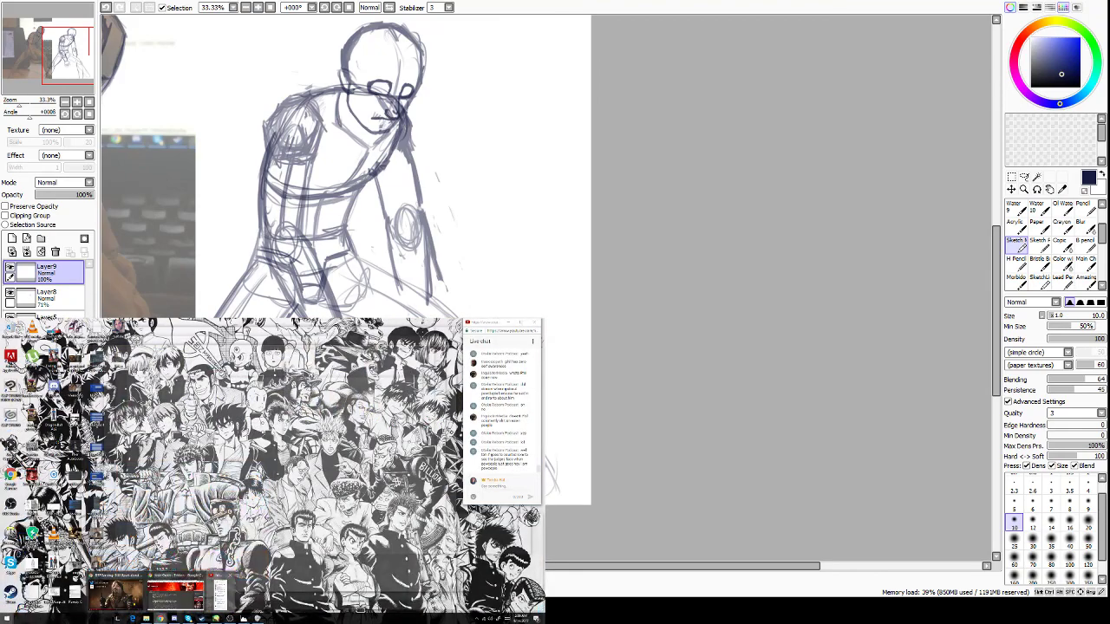
click(219, 594)
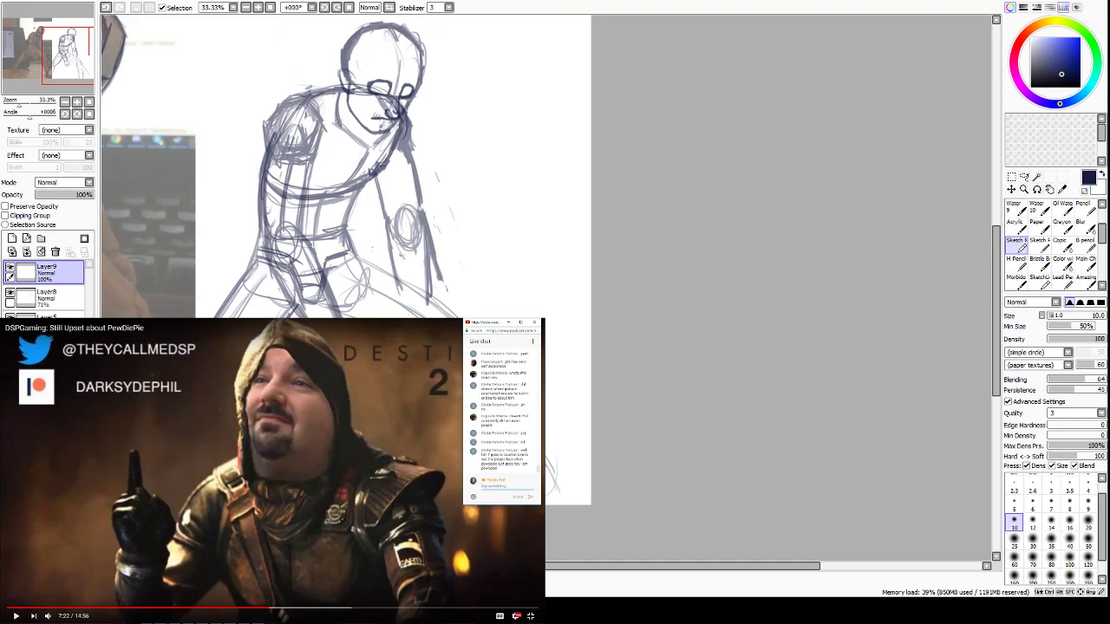
click(272, 471)
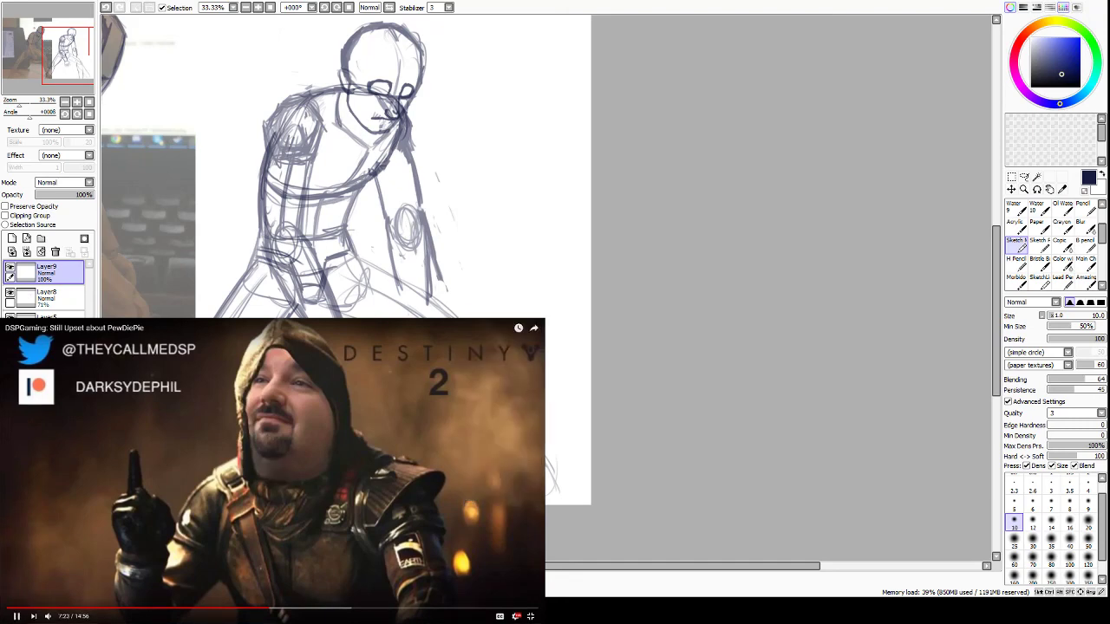
key(super)
mouse_move(160, 618)
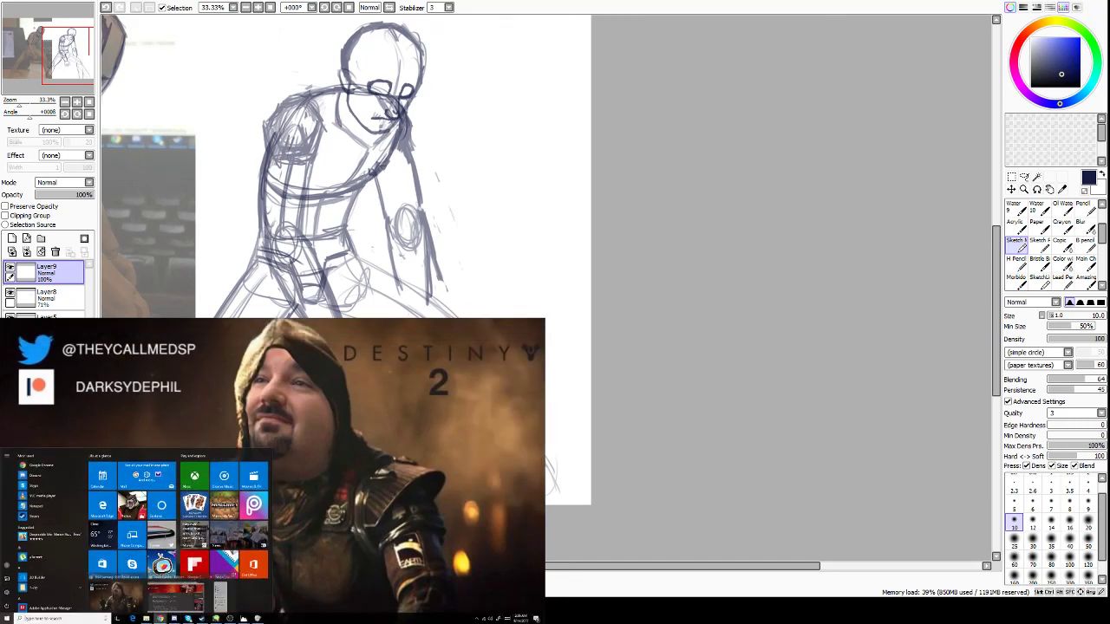
click(220, 594)
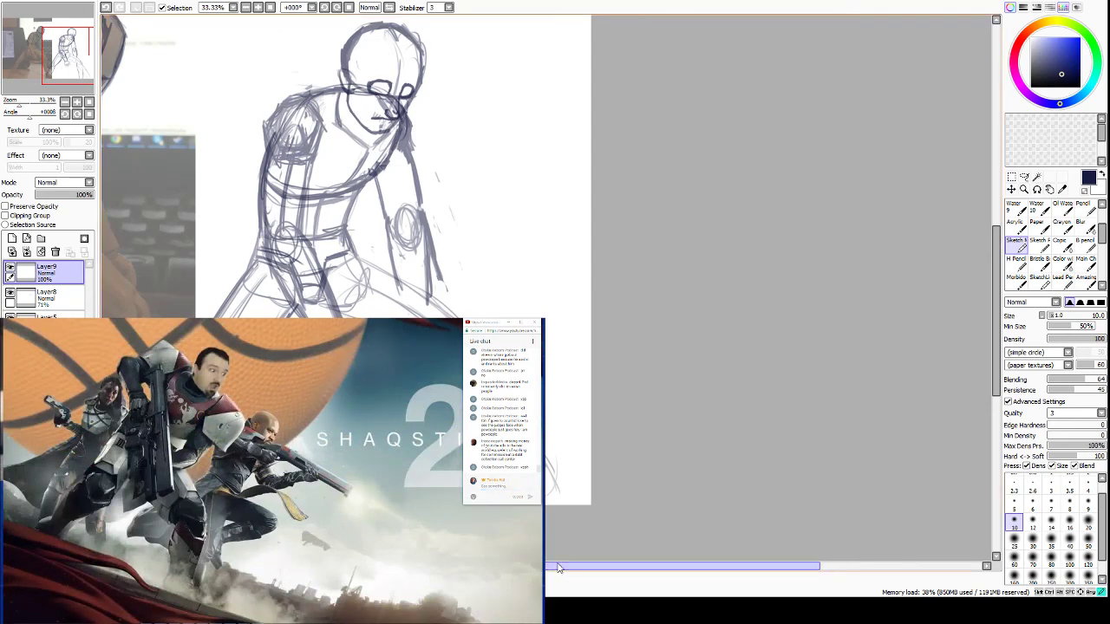
Sketch a hairline on the new layer across the forehead and down the temple toward the ear with the size 10 sketch brush.
drag(560, 568, 474, 568)
drag(995, 295, 1004, 250)
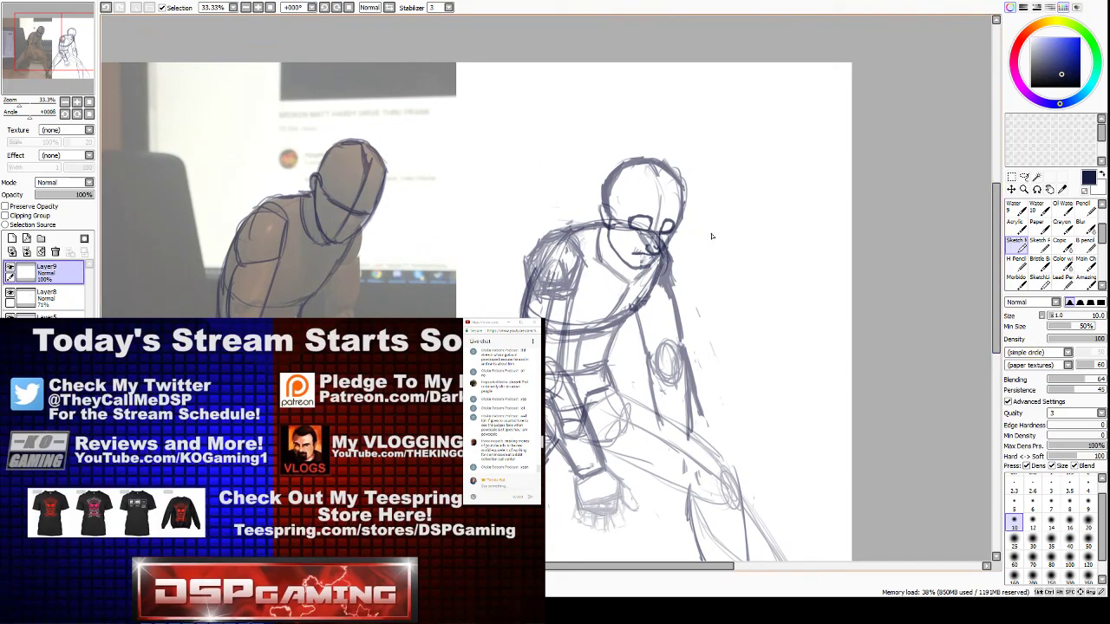
scroll(644, 228, up, 3)
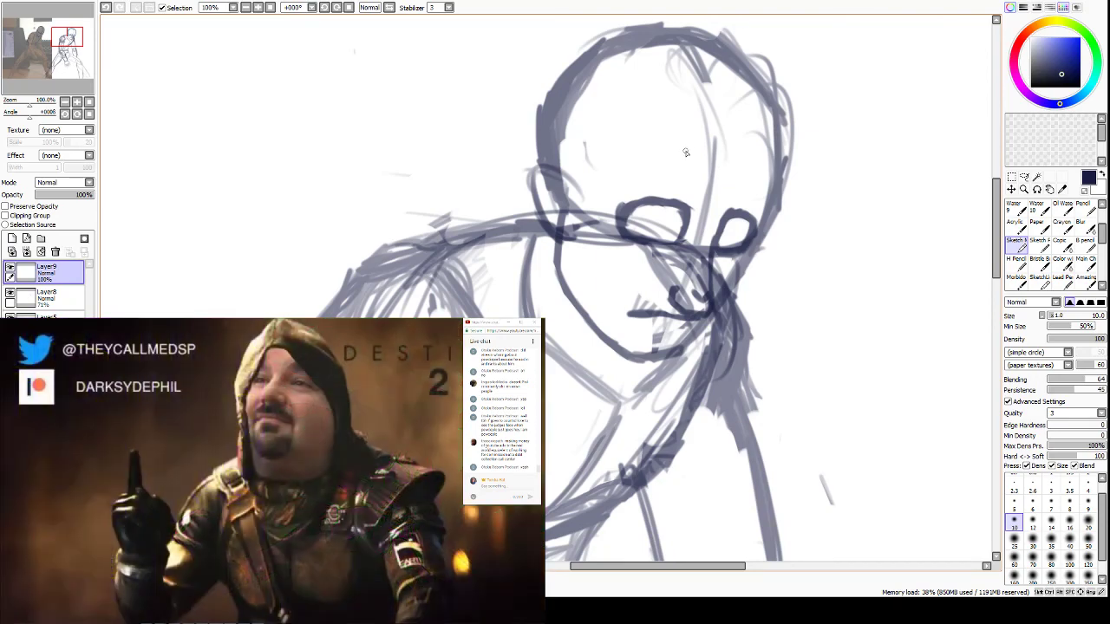
drag(697, 148, 767, 168)
drag(682, 154, 773, 179)
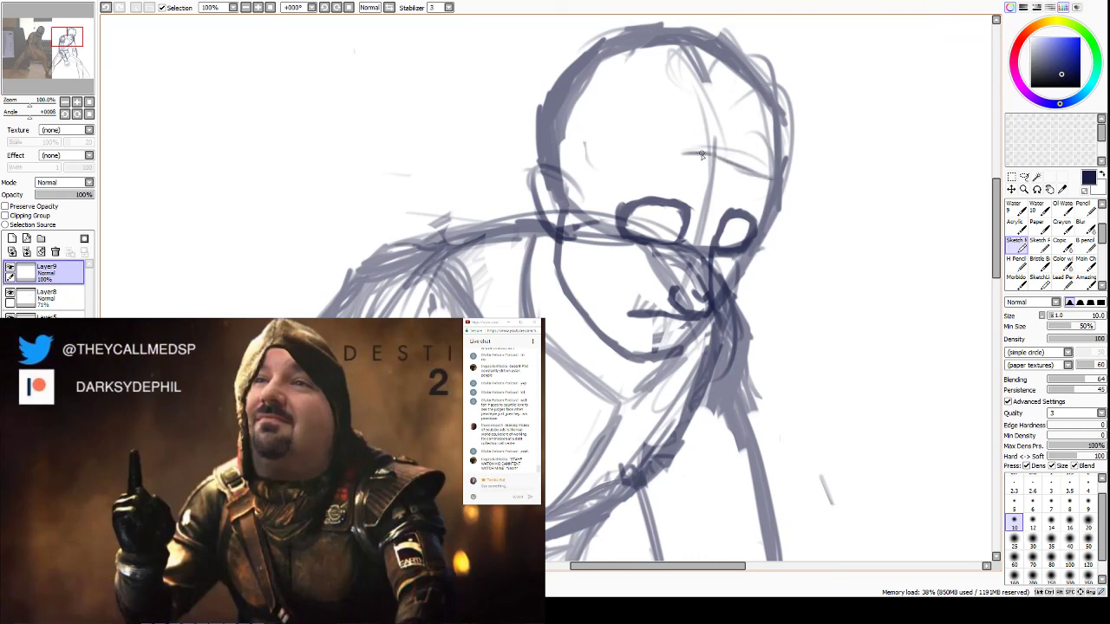
mouse_move(681, 154)
mouse_down()
mouse_move(624, 141)
mouse_move(608, 160)
mouse_move(636, 140)
mouse_up()
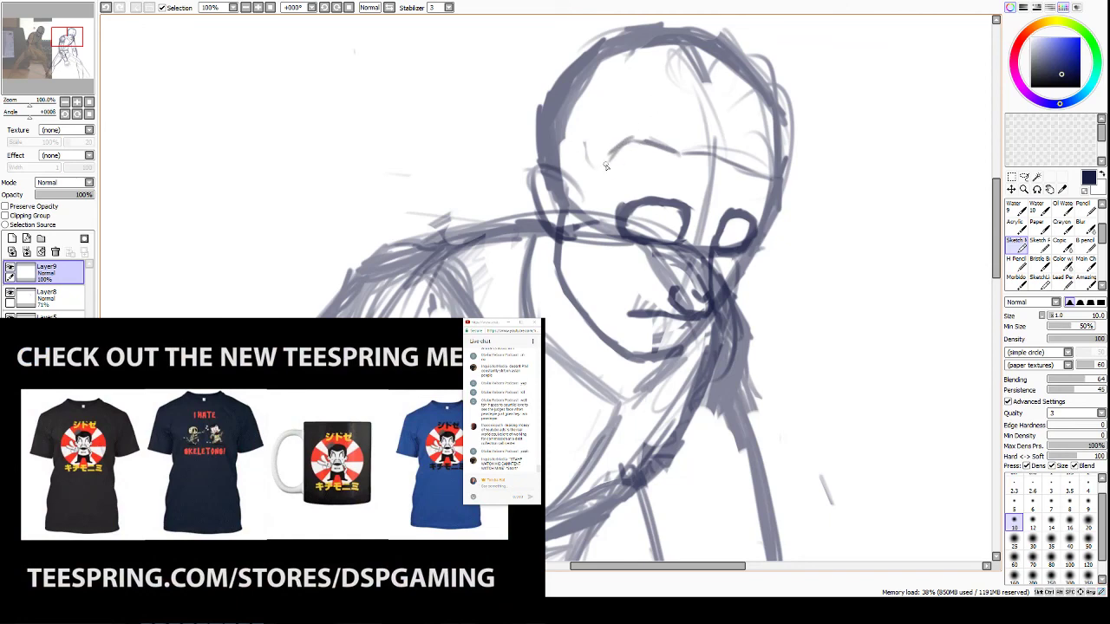
mouse_move(610, 212)
mouse_down()
mouse_move(614, 155)
mouse_move(606, 224)
mouse_up()
mouse_move(612, 149)
mouse_down()
mouse_move(608, 222)
mouse_move(629, 132)
mouse_move(761, 161)
mouse_move(751, 154)
mouse_up()
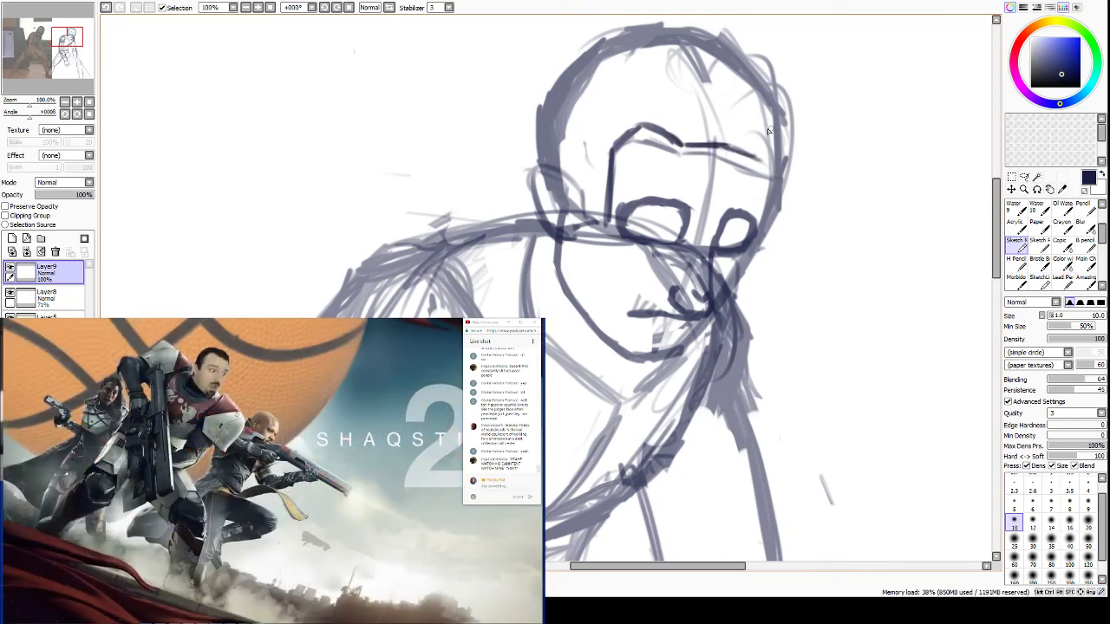
Darken the hairline, then erase its pointed peak above the temple with the size 60 eraser and redraw it as a rounded curve.
mouse_move(676, 143)
mouse_down()
mouse_move(750, 140)
mouse_move(736, 142)
mouse_move(785, 187)
mouse_up()
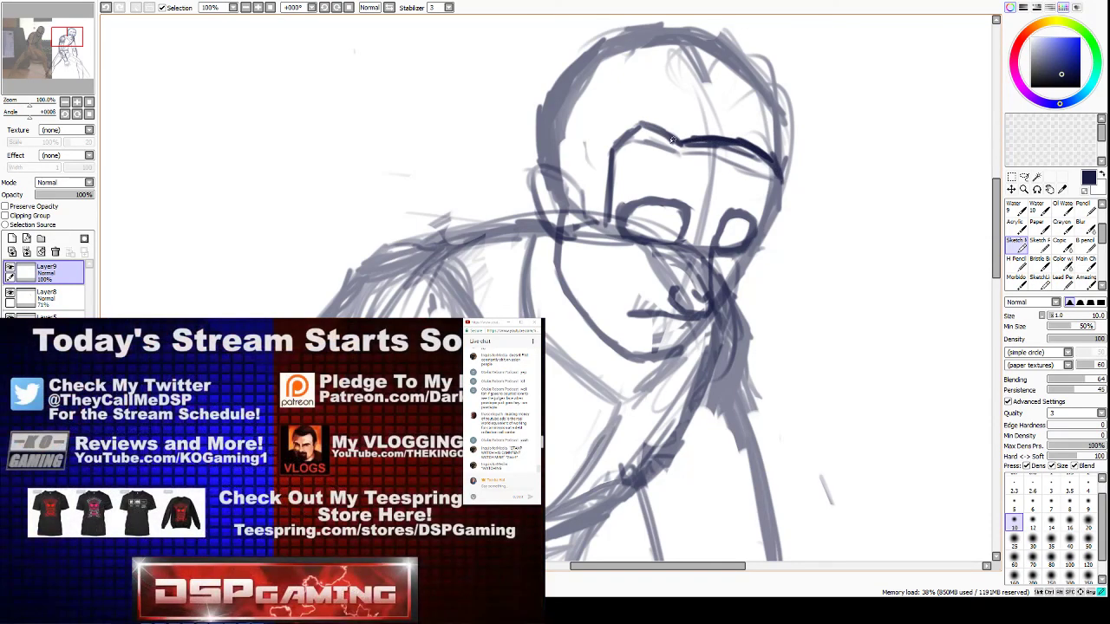
mouse_move(670, 139)
mouse_down()
mouse_move(644, 119)
mouse_move(609, 154)
mouse_up()
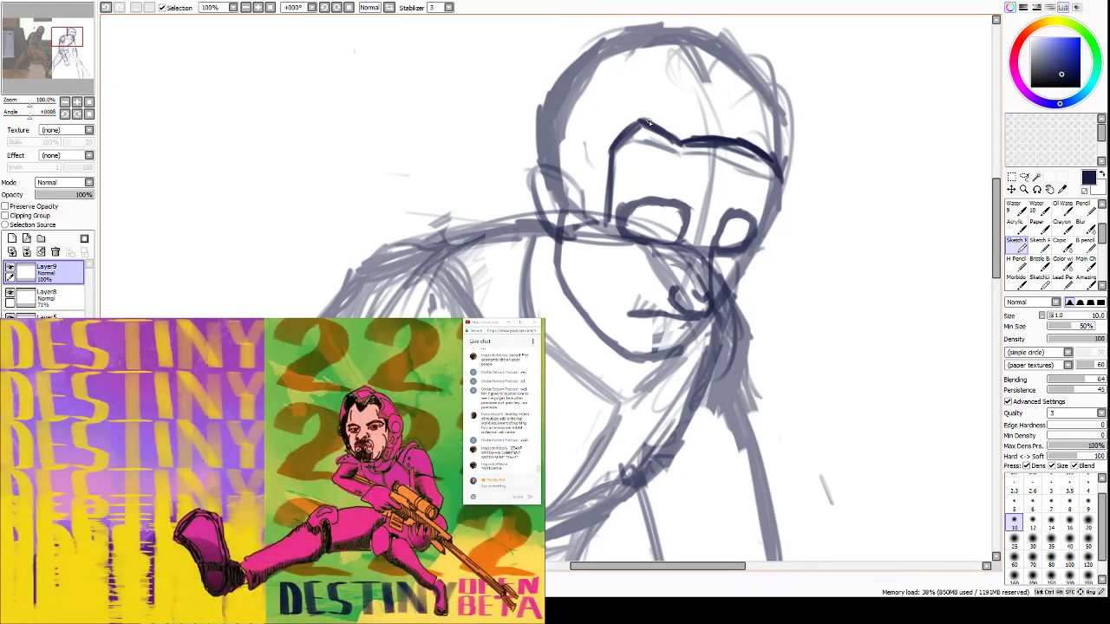
key(e)
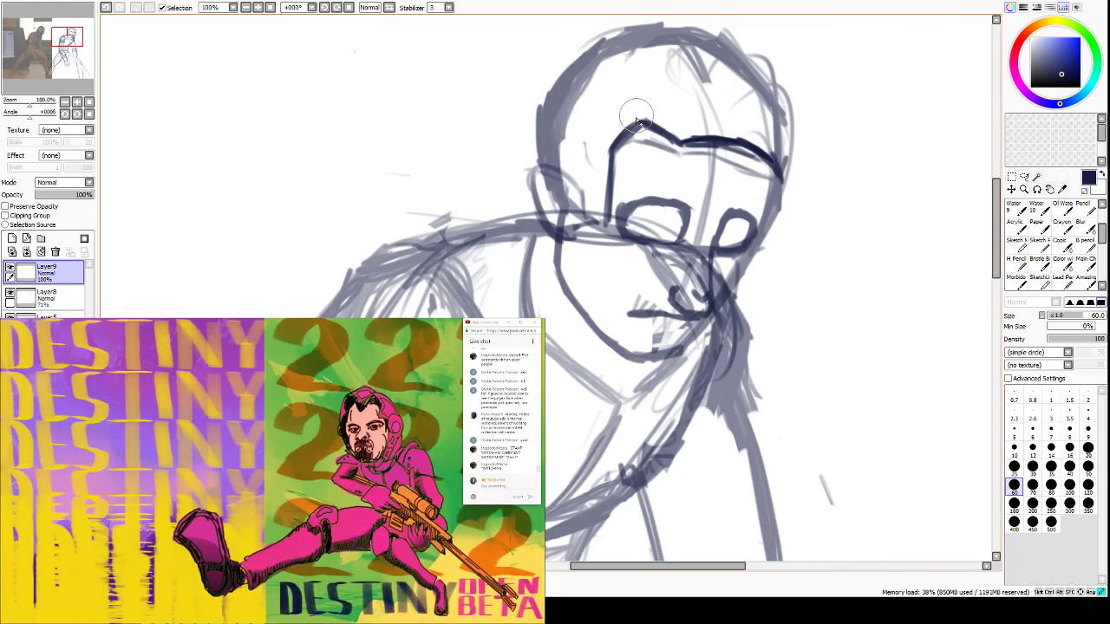
drag(640, 126, 659, 108)
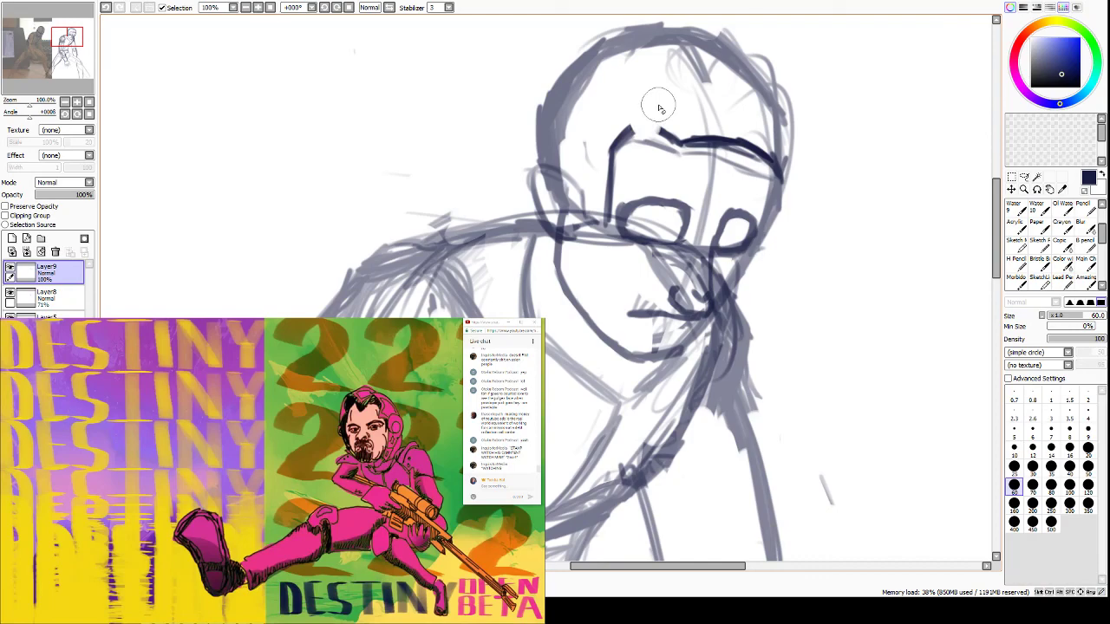
key(e)
mouse_move(621, 138)
mouse_down()
mouse_move(644, 130)
mouse_move(621, 136)
mouse_move(685, 142)
mouse_up()
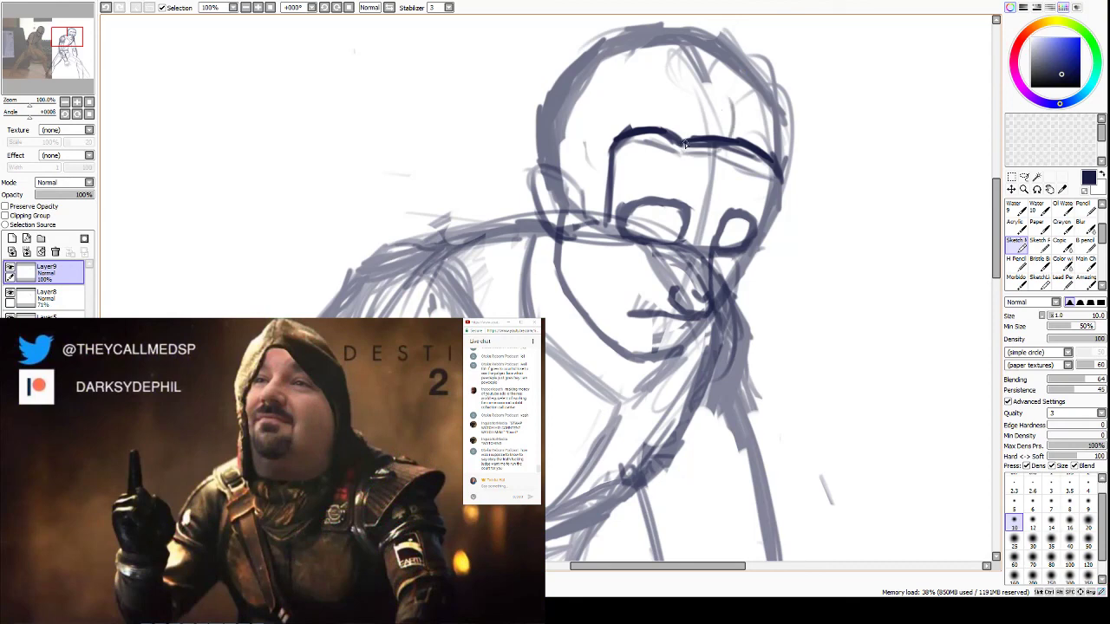
Sketch curved, pointed hair spikes rising from the hairline above the brow and flaring out past the forehead, redrawing the uppermost one taller.
mouse_move(681, 143)
mouse_down()
mouse_move(712, 140)
mouse_move(720, 73)
mouse_up()
mouse_move(747, 143)
mouse_down()
mouse_move(752, 58)
mouse_move(761, 90)
mouse_move(796, 106)
mouse_move(785, 71)
mouse_up()
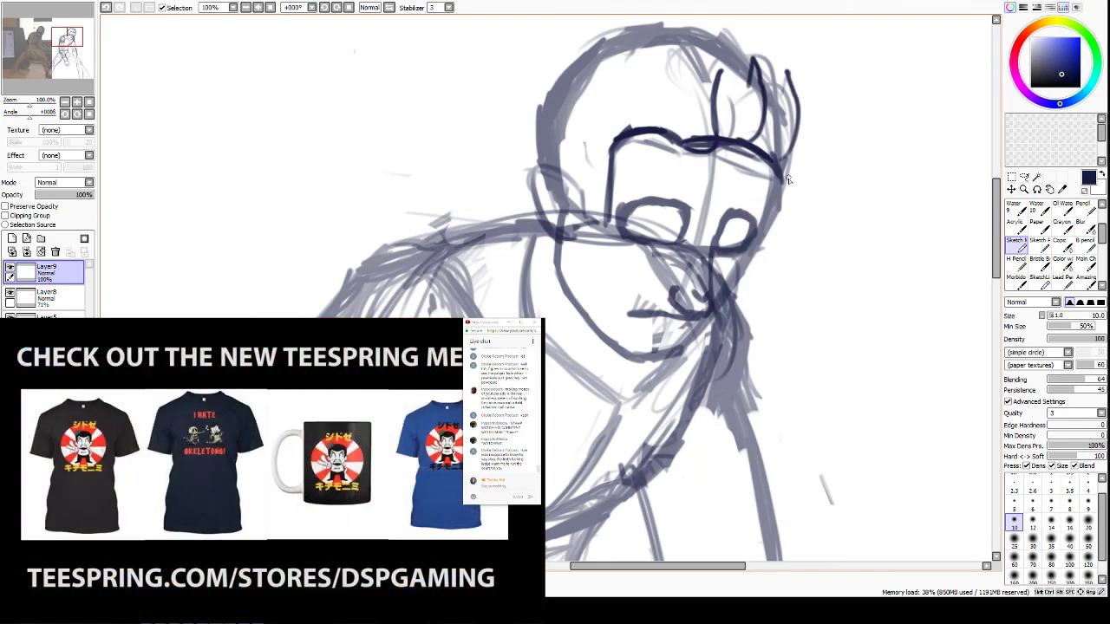
mouse_move(787, 202)
mouse_down()
mouse_move(832, 170)
mouse_move(820, 102)
mouse_move(806, 134)
mouse_up()
mouse_move(782, 217)
mouse_down()
mouse_move(809, 222)
mouse_move(847, 188)
mouse_move(860, 124)
mouse_move(837, 152)
mouse_up()
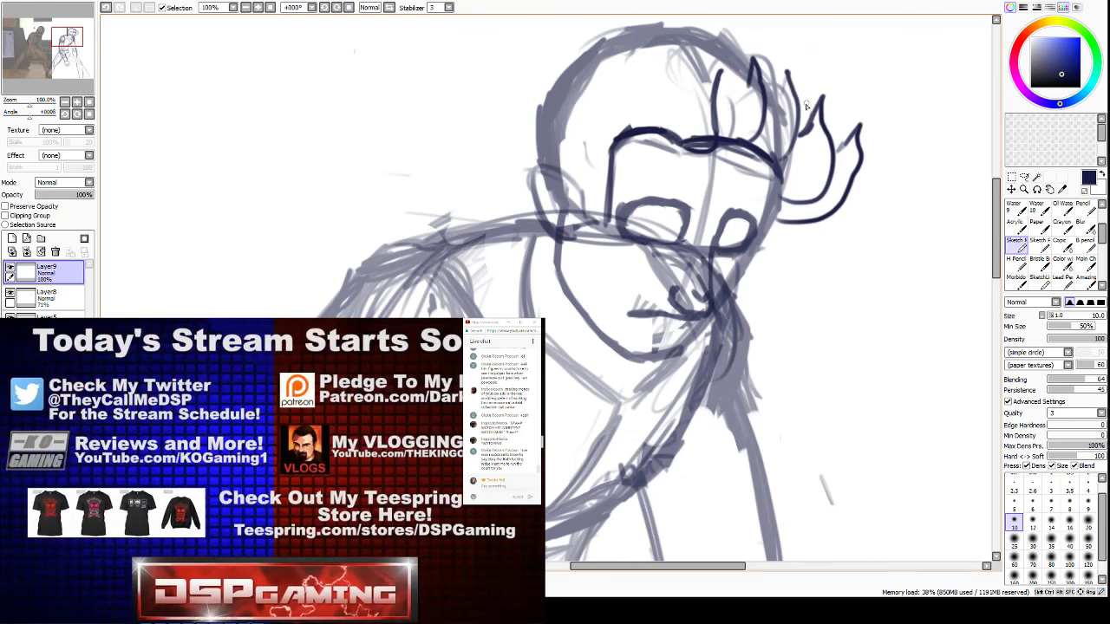
mouse_move(785, 71)
mouse_down()
mouse_move(773, 97)
mouse_move(806, 111)
mouse_move(798, 115)
mouse_move(801, 63)
mouse_move(789, 26)
mouse_move(776, 61)
mouse_up()
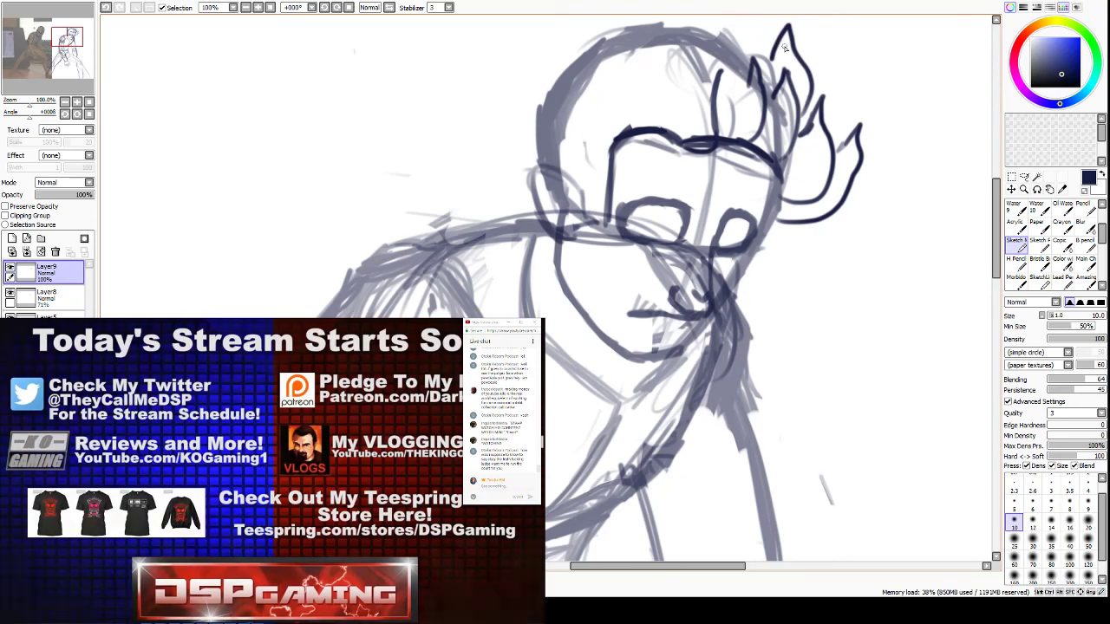
key(ctrl+z)
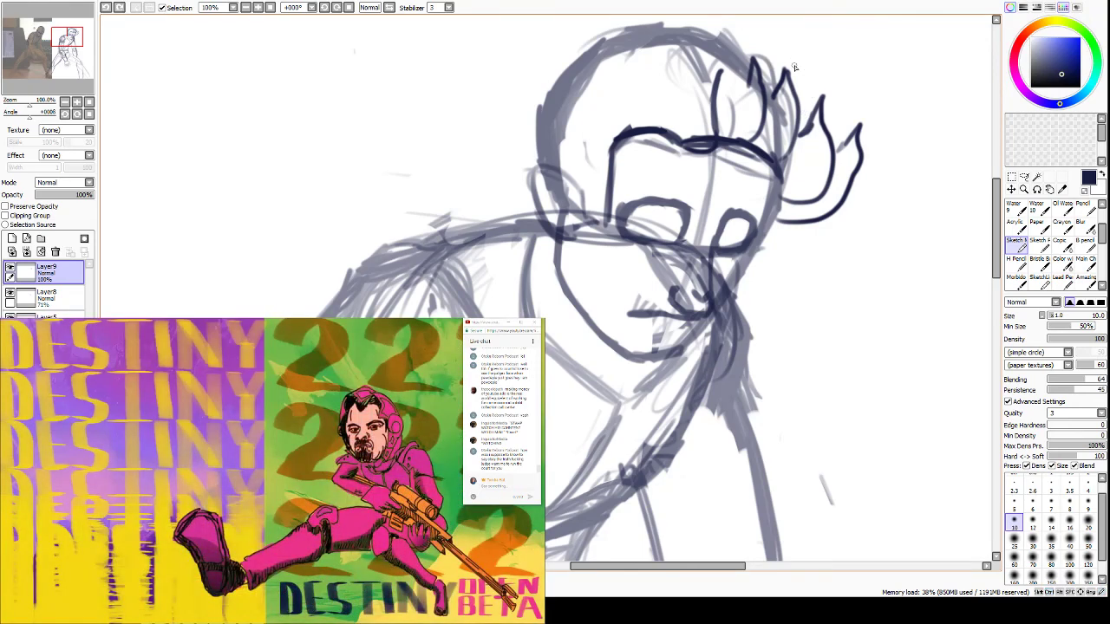
mouse_move(771, 63)
mouse_down()
mouse_move(785, 19)
mouse_move(819, 86)
mouse_move(813, 102)
mouse_up()
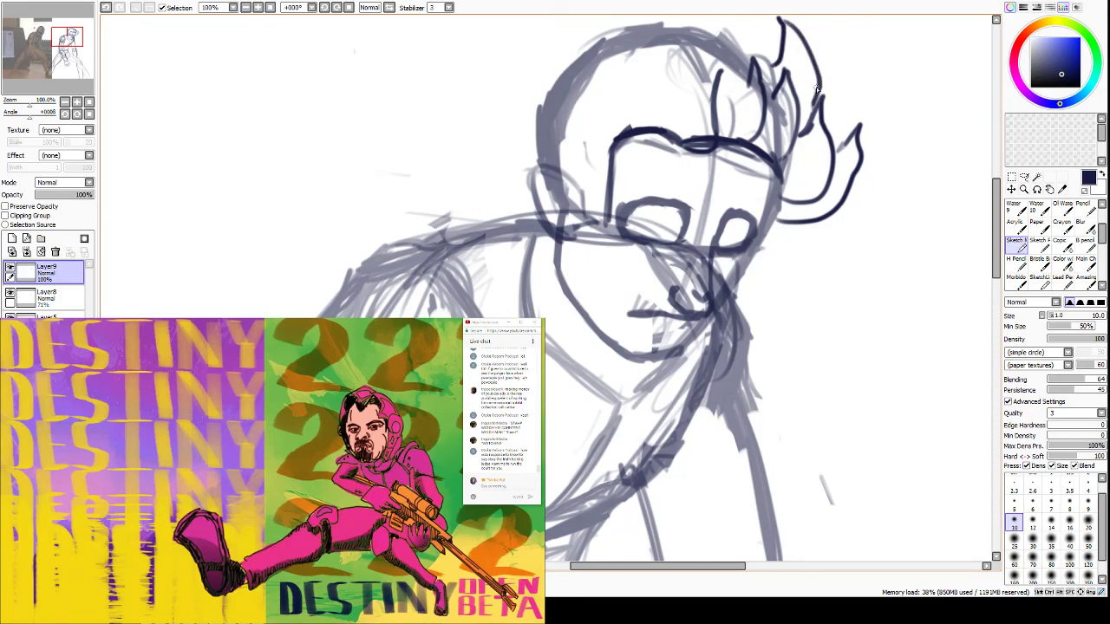
Extend the spiky hair outline over the crown with two large backswept spikes and add one spike beyond the forehead tufts.
scroll(989, 198, up, 3)
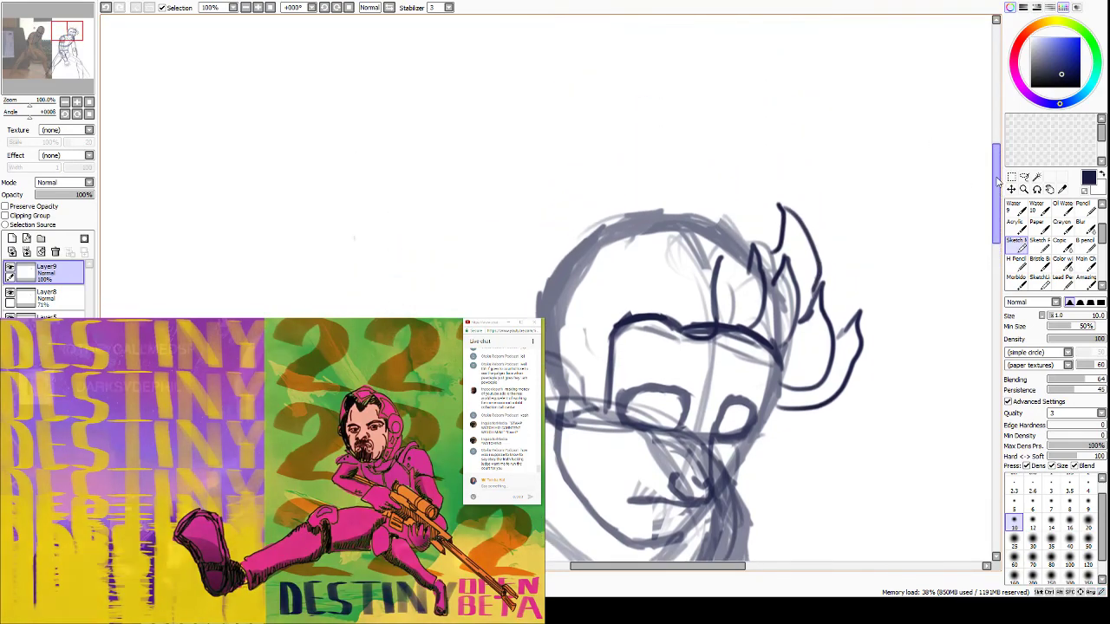
mouse_move(783, 234)
mouse_down()
mouse_move(710, 154)
mouse_move(704, 197)
mouse_up()
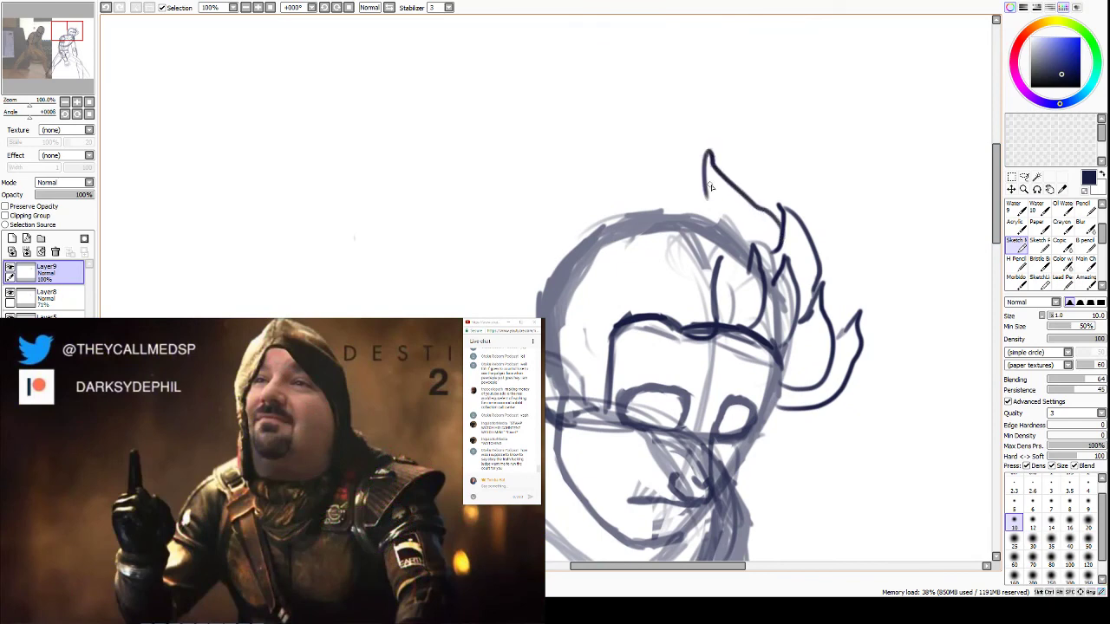
mouse_move(826, 261)
mouse_down()
mouse_move(840, 209)
mouse_move(846, 311)
mouse_up()
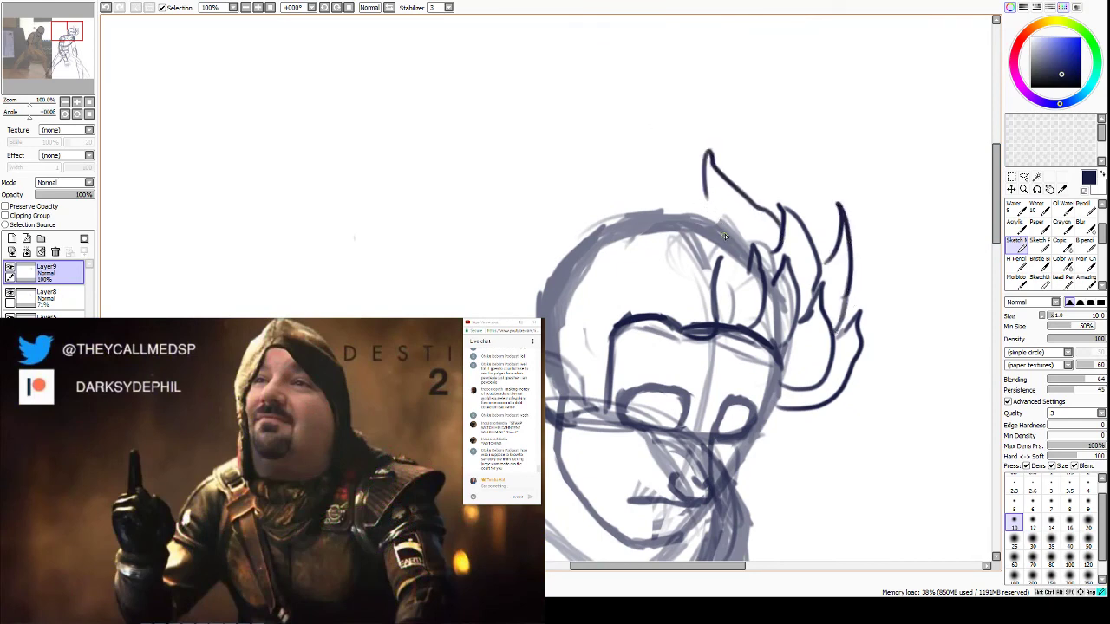
mouse_move(717, 201)
mouse_down()
mouse_move(623, 135)
mouse_move(617, 117)
mouse_move(614, 169)
mouse_up()
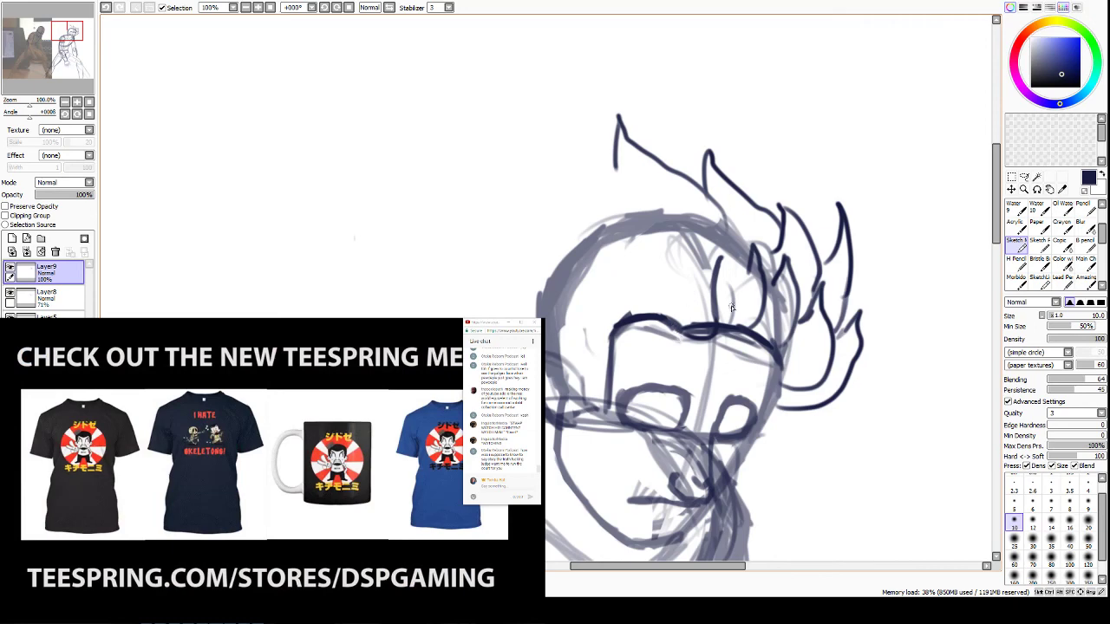
Replace the vertical hair stroke with a row of flame-shaped tufts along the hairline to the temple, and erase the old hairline crossing them.
key(e)
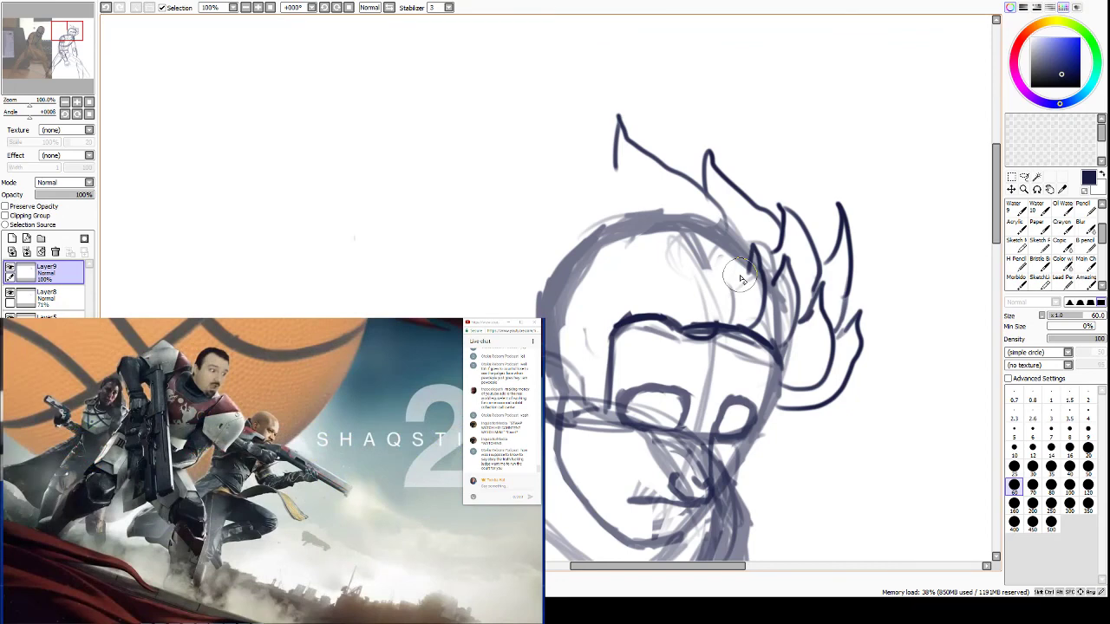
key(e)
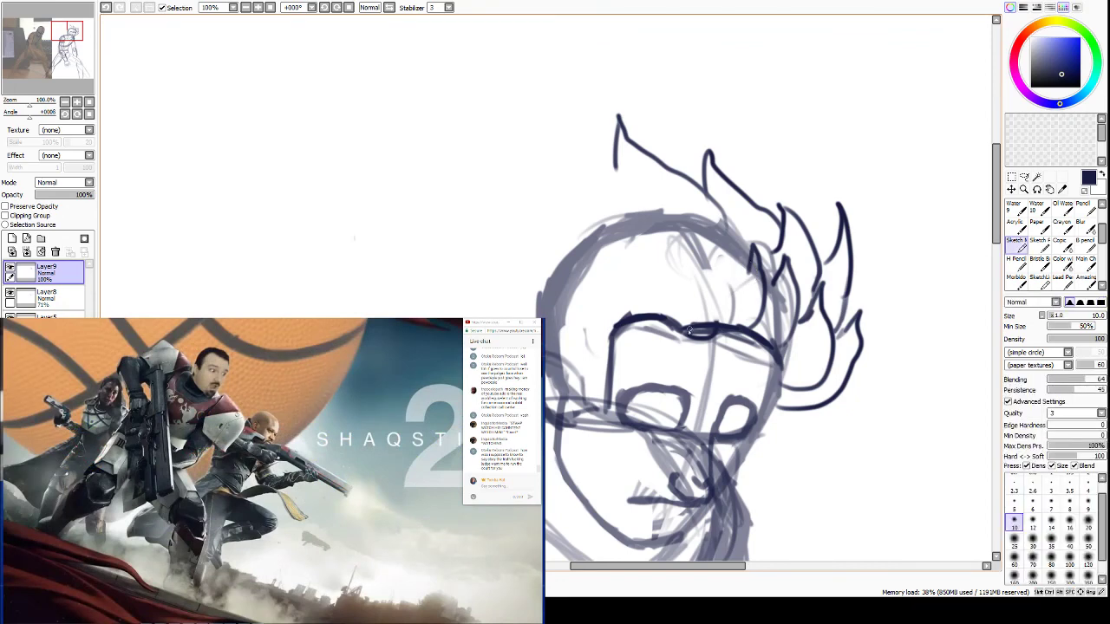
mouse_move(683, 331)
mouse_down()
mouse_move(704, 351)
mouse_move(730, 326)
mouse_move(711, 238)
mouse_move(707, 266)
mouse_up()
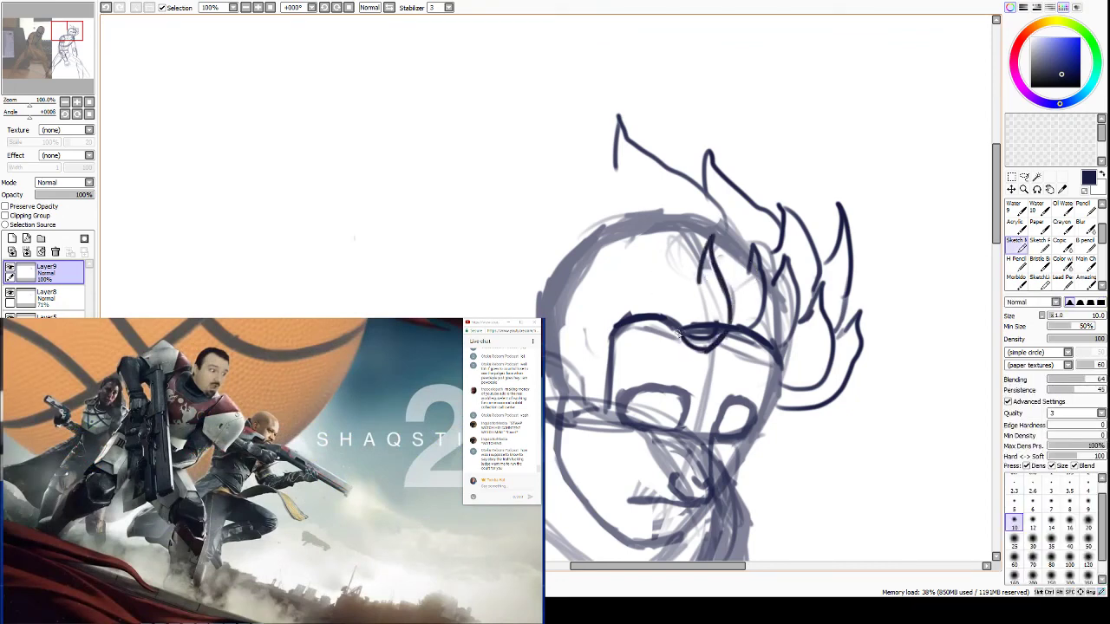
mouse_move(678, 334)
mouse_down()
mouse_move(675, 344)
mouse_move(649, 300)
mouse_move(655, 250)
mouse_move(652, 276)
mouse_move(680, 309)
mouse_up()
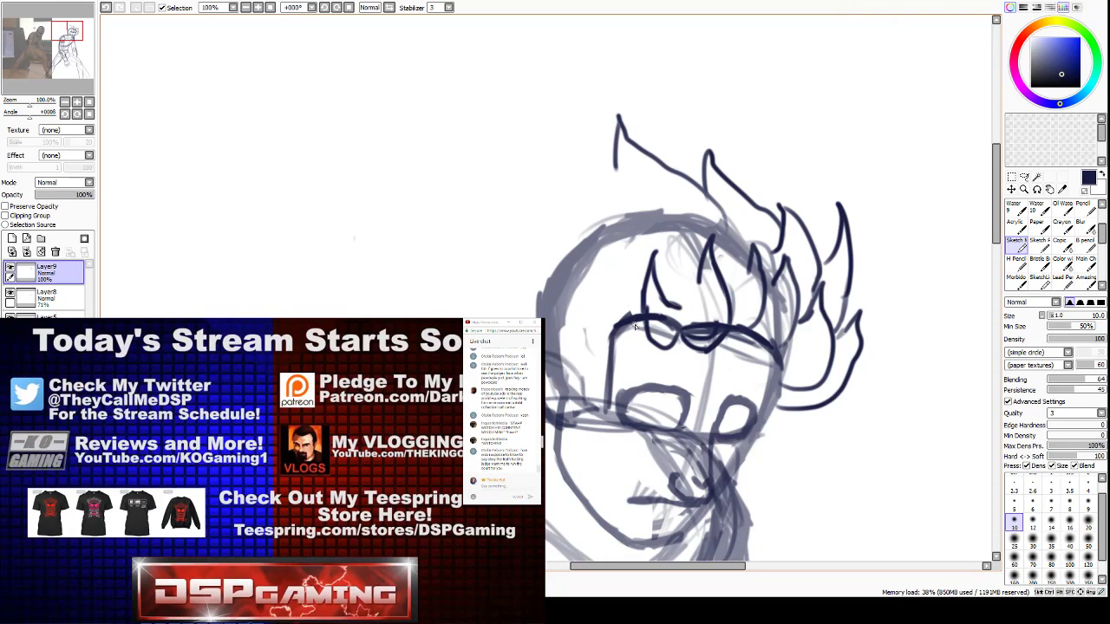
mouse_move(634, 327)
mouse_down()
mouse_move(643, 340)
mouse_move(619, 275)
mouse_move(621, 294)
mouse_up()
mouse_move(618, 342)
mouse_down()
mouse_move(586, 295)
mouse_move(615, 321)
mouse_up()
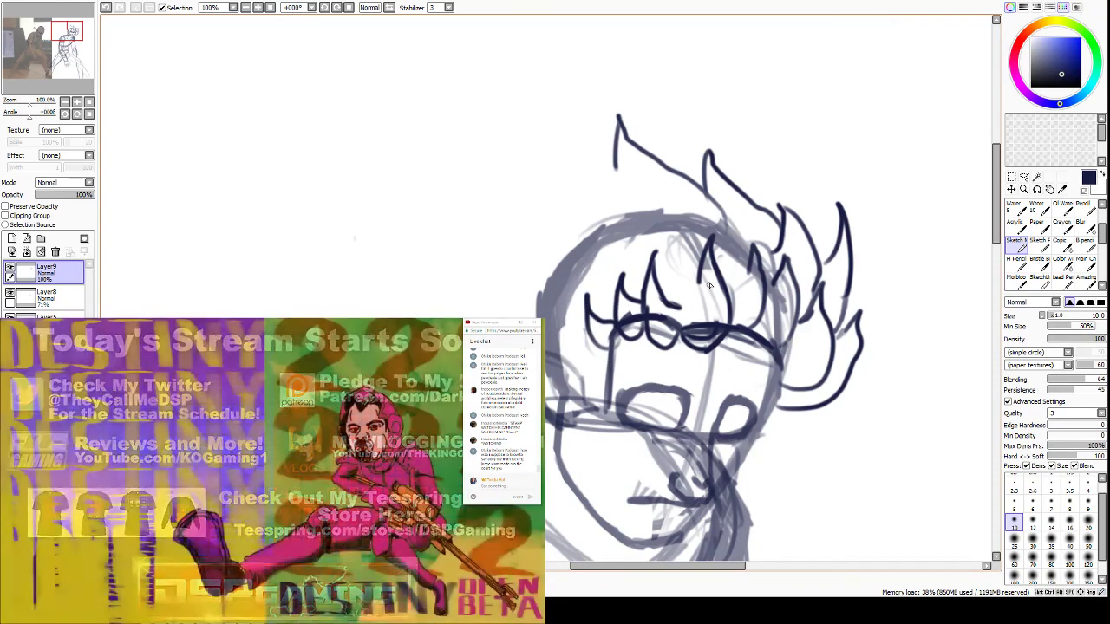
drag(698, 278, 686, 312)
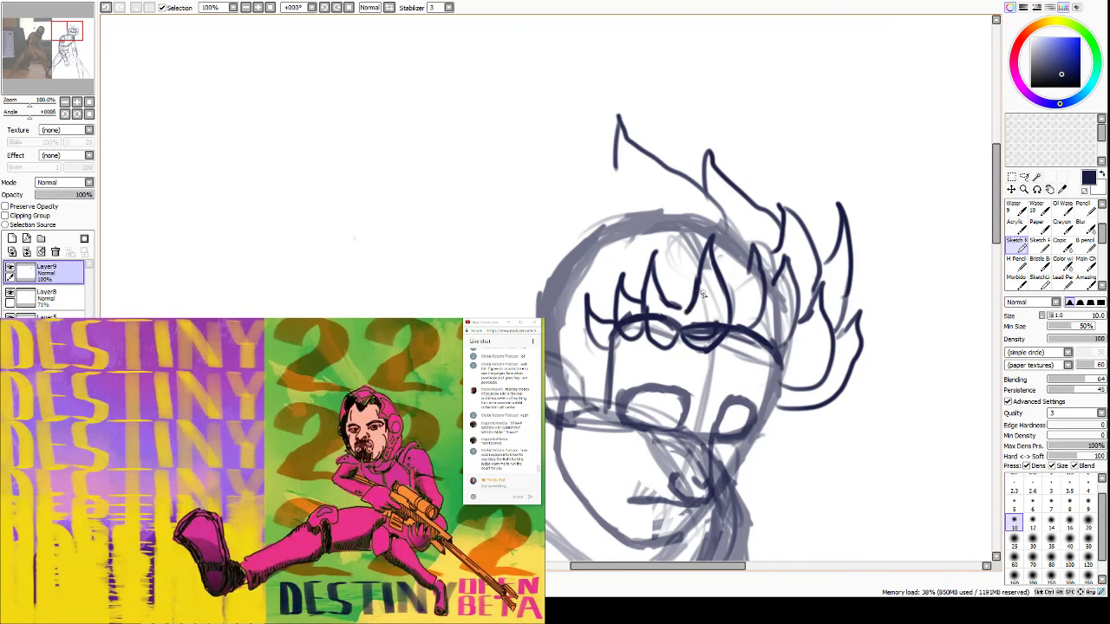
key(e)
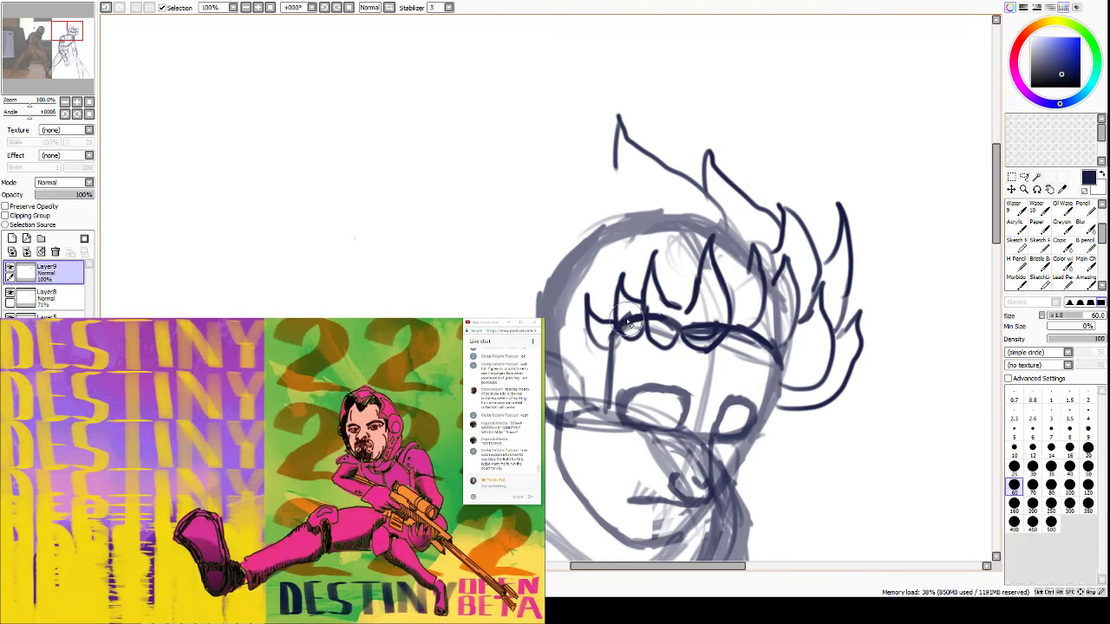
mouse_move(633, 318)
mouse_down()
mouse_move(667, 321)
mouse_move(657, 309)
mouse_move(667, 327)
mouse_move(704, 326)
mouse_up()
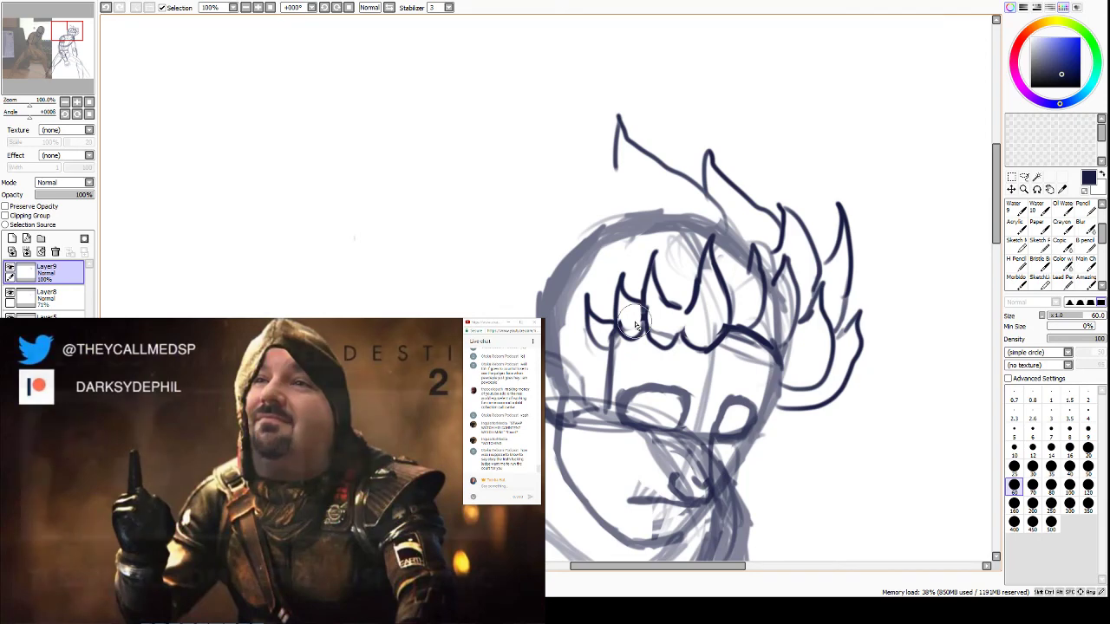
Thicken the temple line with the size 10 sketch brush and sketch jagged sideburn tufts down to the ear.
key(b)
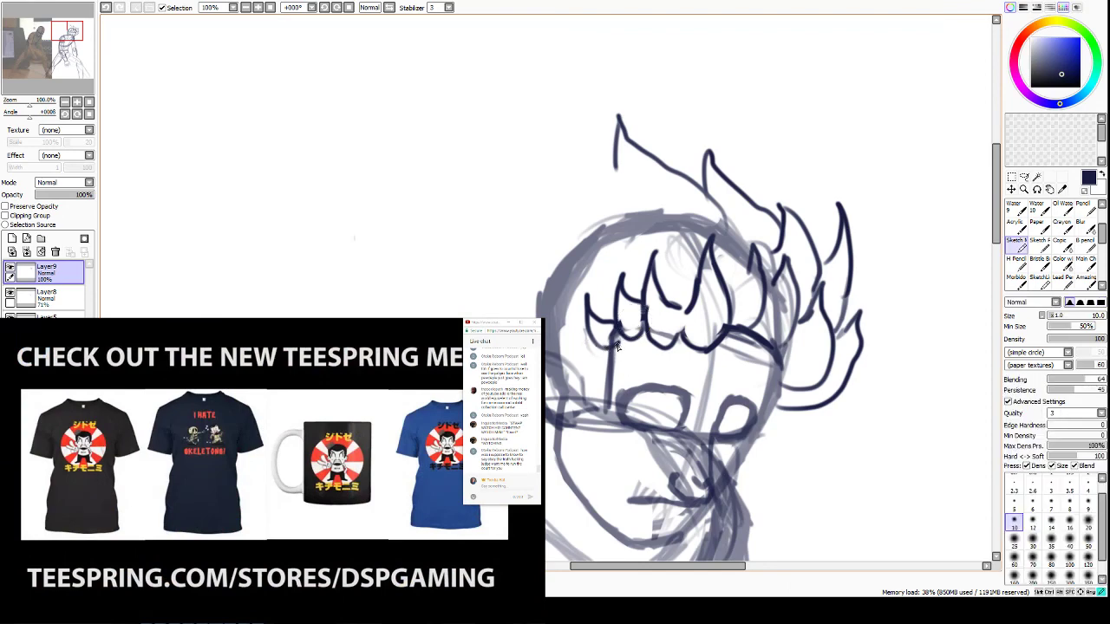
drag(617, 343, 616, 385)
mouse_move(617, 343)
mouse_down()
mouse_move(600, 405)
mouse_move(613, 351)
mouse_move(599, 411)
mouse_up()
drag(608, 362, 598, 399)
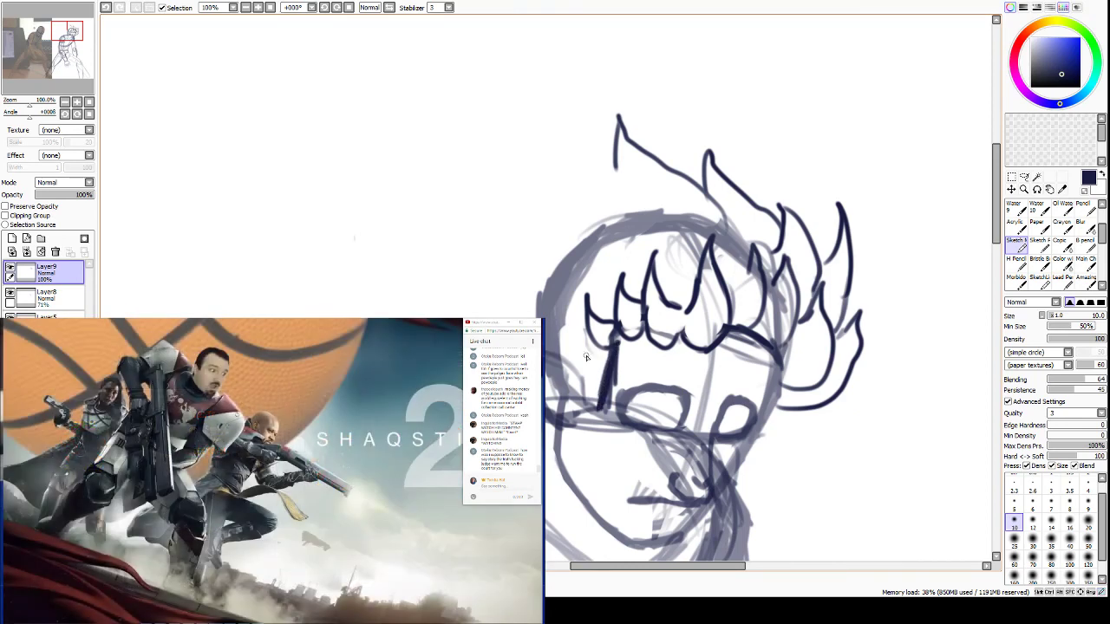
mouse_move(572, 345)
mouse_down()
mouse_move(580, 359)
mouse_move(558, 416)
mouse_move(567, 431)
mouse_move(591, 432)
mouse_move(614, 359)
mouse_up()
Erase the thickened temple line with the size 60 eraser and redraw it as a single thin stroke.
key(e)
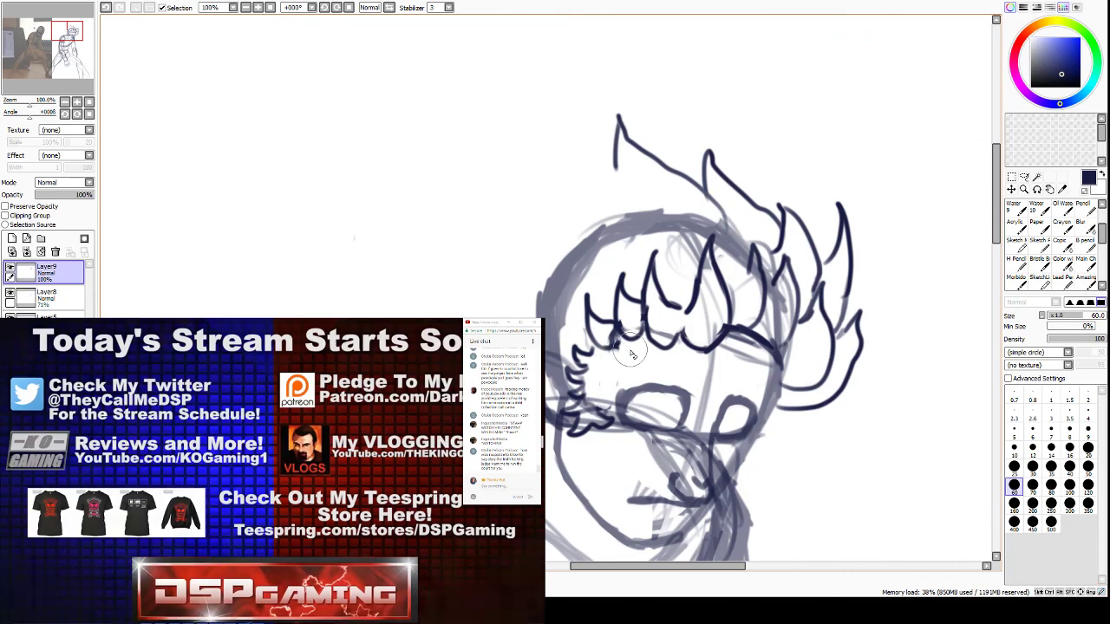
key(b)
drag(598, 410, 609, 377)
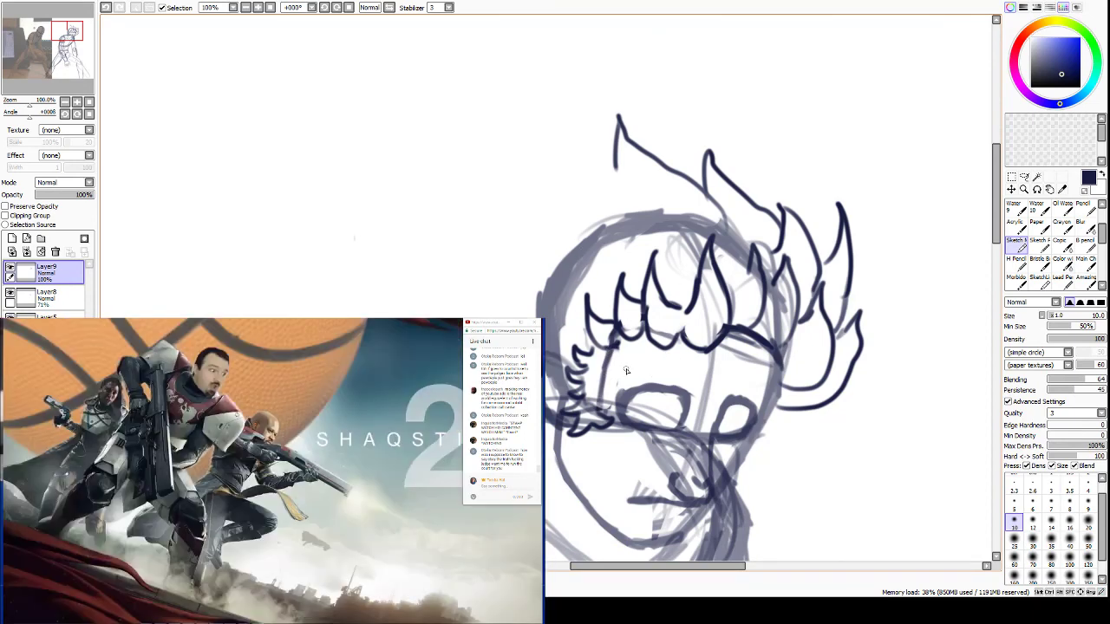
Lasso the sideburn tufts and temple line, shift them slightly back toward the ear, and clear the selection.
key(e)
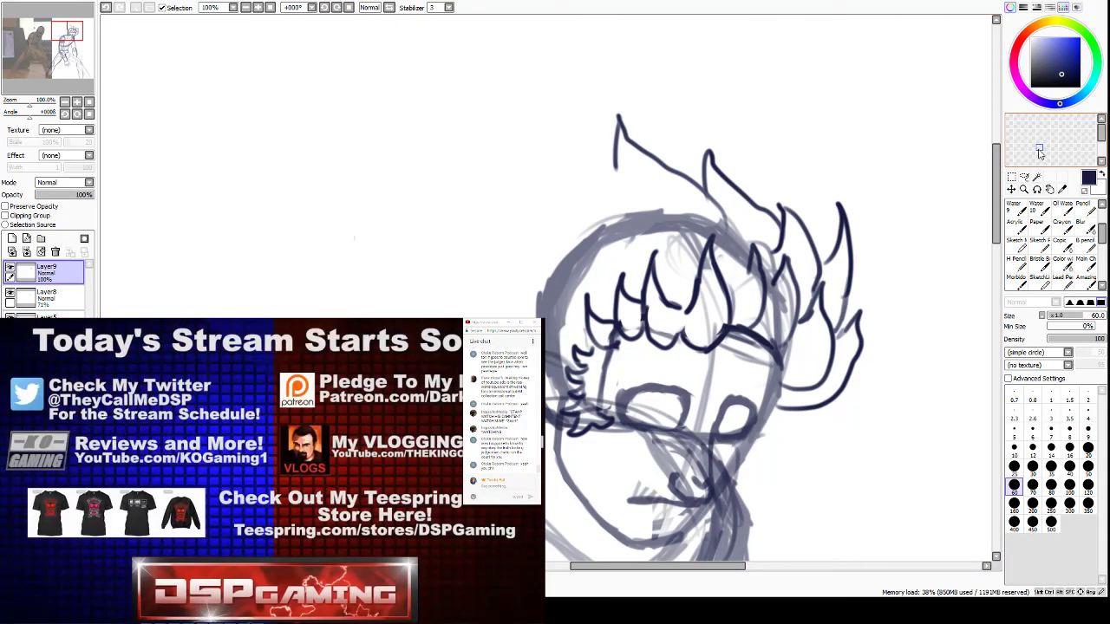
click(1024, 177)
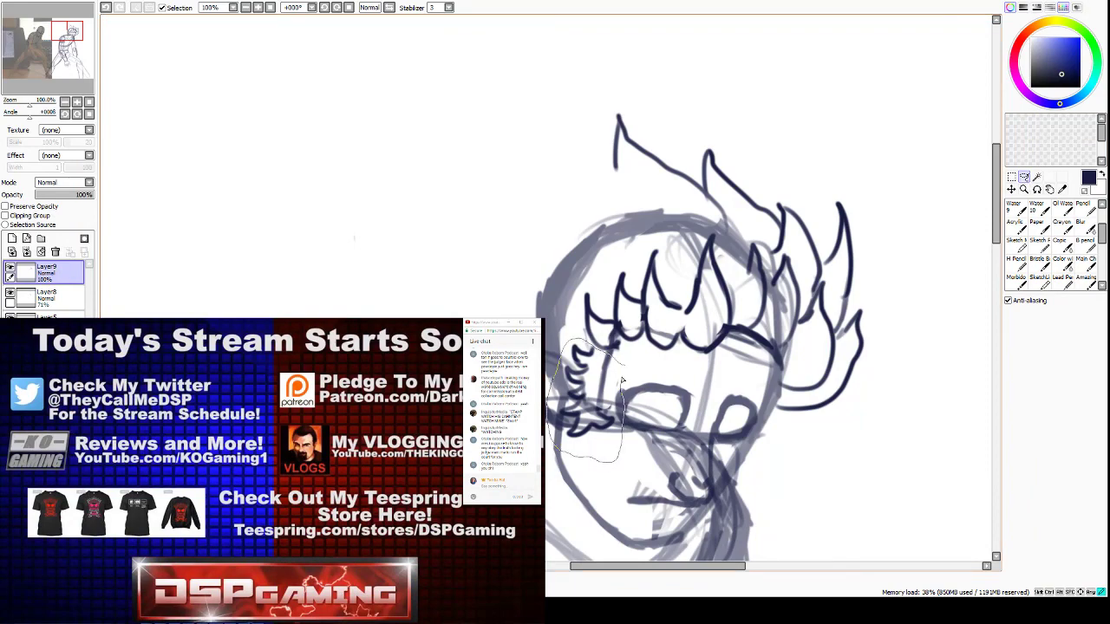
mouse_move(622, 377)
mouse_down()
mouse_move(590, 380)
mouse_move(602, 396)
mouse_up()
key(ctrl+d)
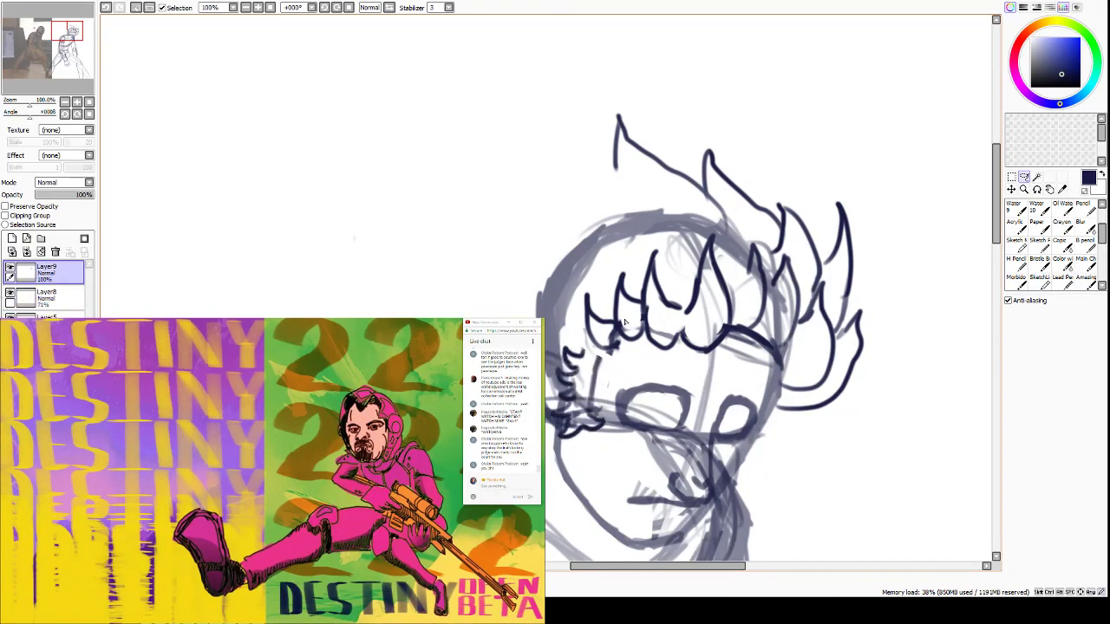
Redraw the rearmost hair tuft above the temple larger with the size 10 sketch brush, and erase the old strokes inside it.
click(1015, 246)
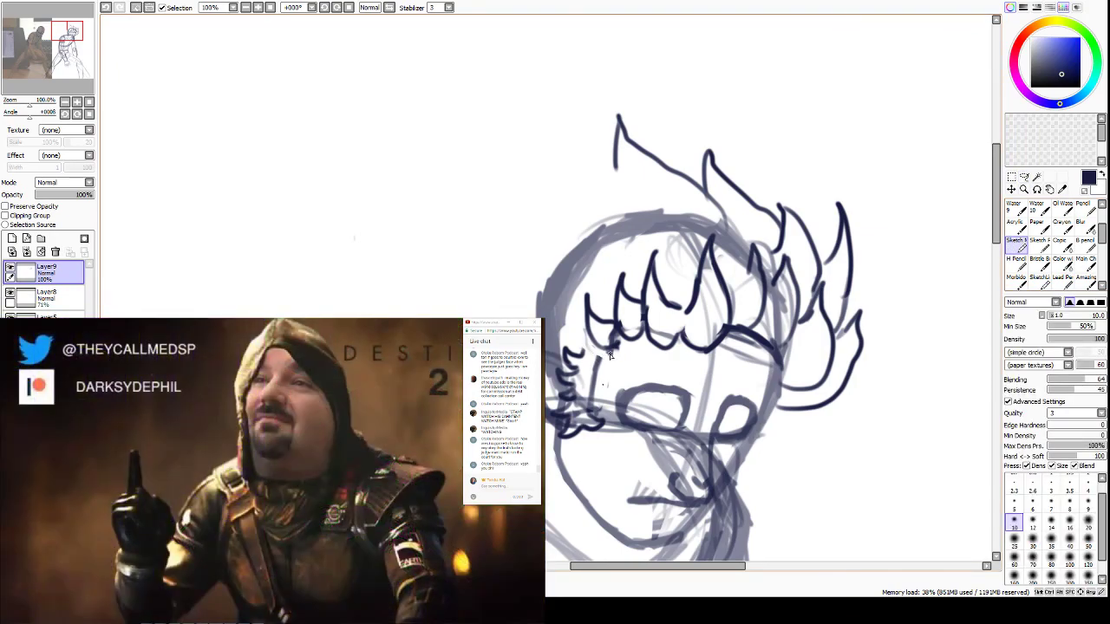
click(1011, 188)
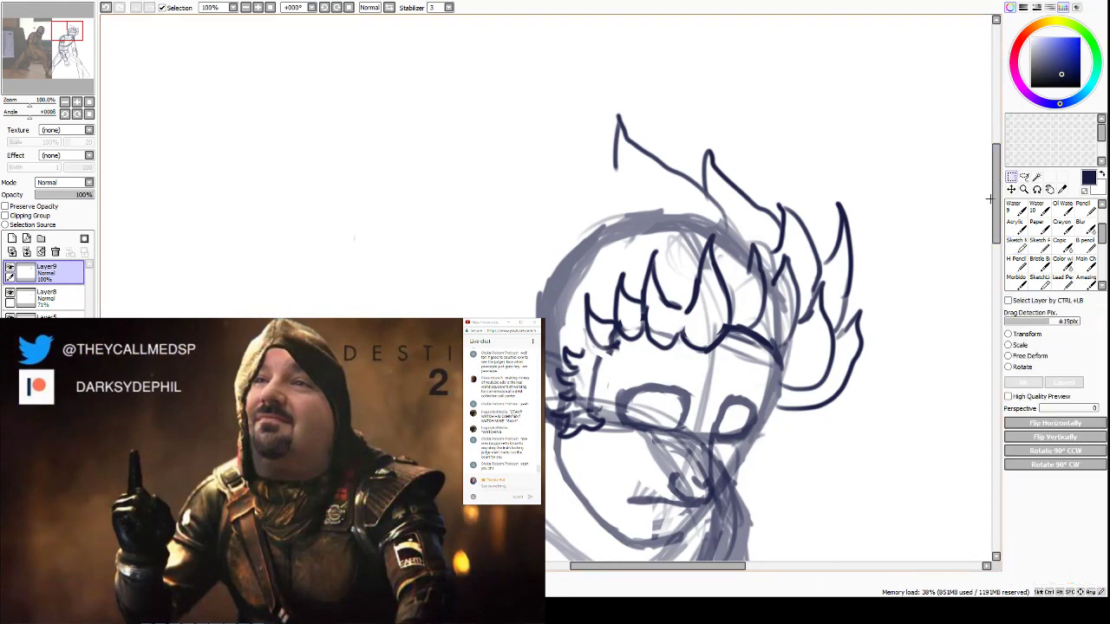
click(1016, 242)
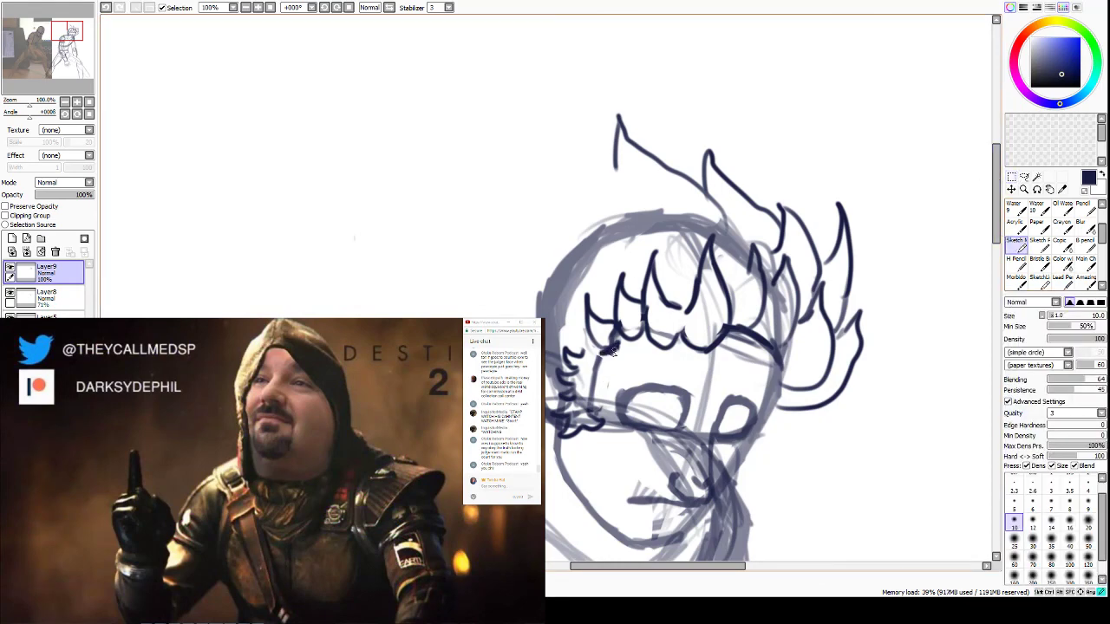
mouse_move(613, 352)
mouse_down()
mouse_move(588, 344)
mouse_move(574, 322)
mouse_move(580, 298)
mouse_up()
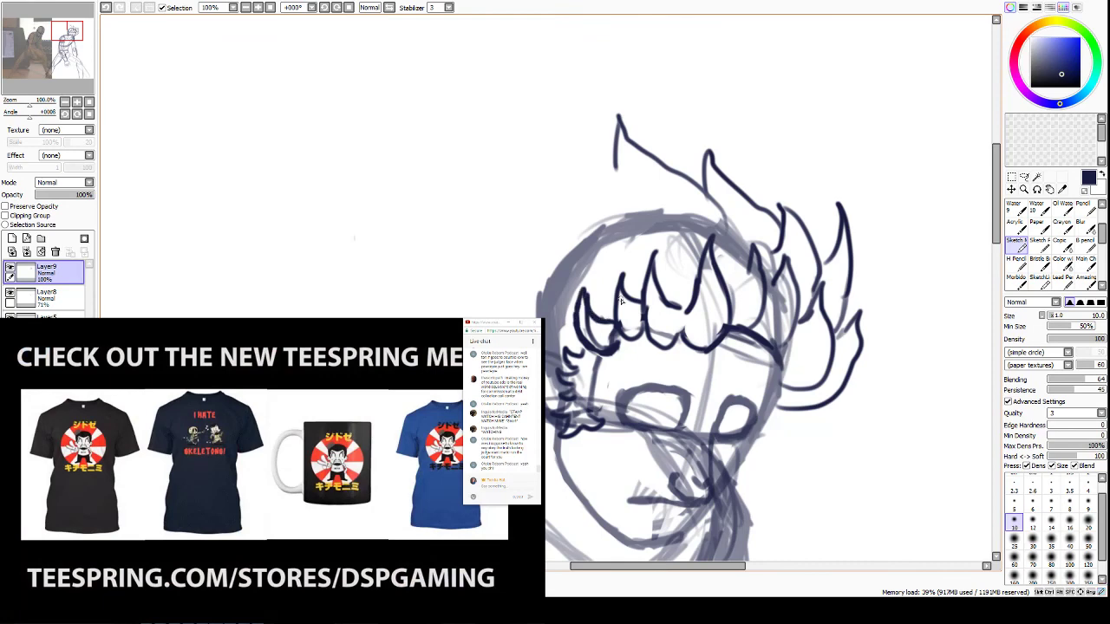
key(e)
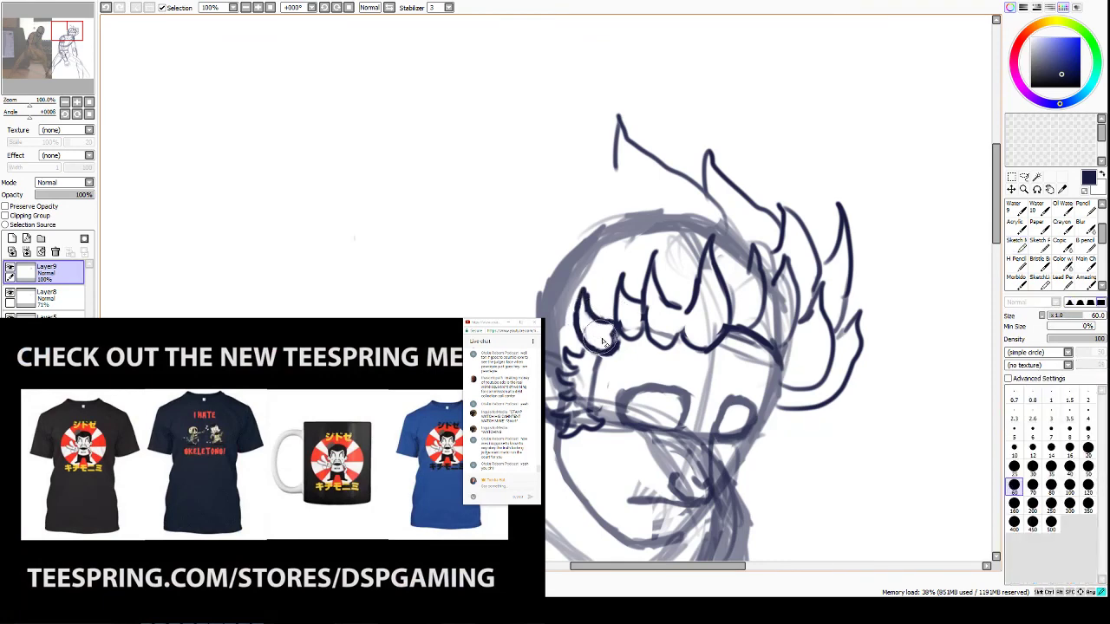
drag(600, 338, 616, 319)
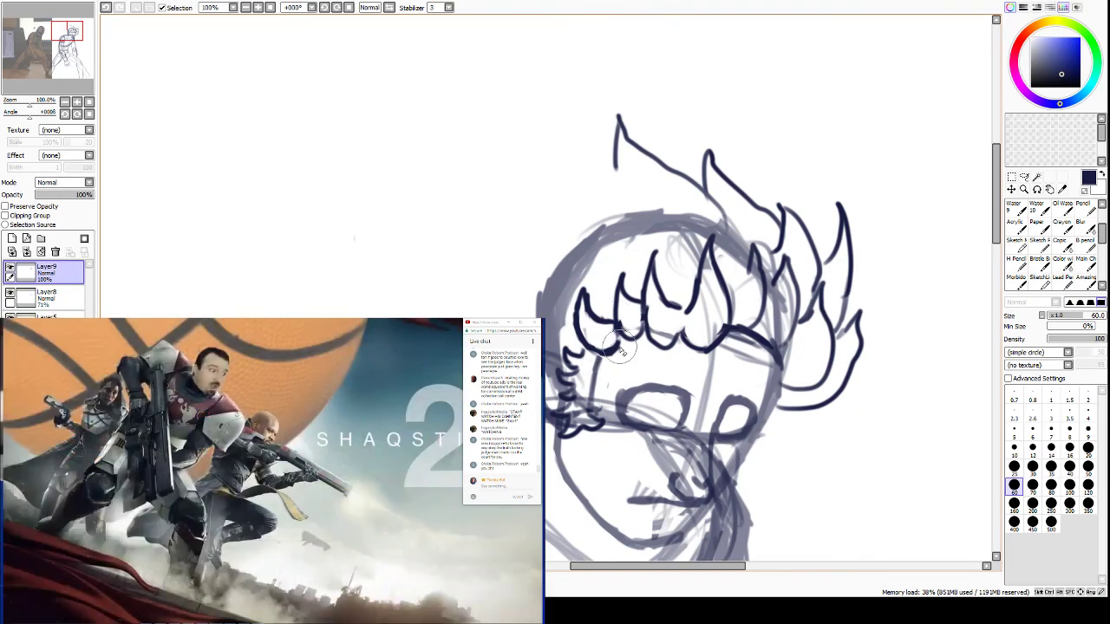
Darken the temple line up to the hairline, join the bases of the neighbouring tufts, and erase the overlapping lines between them.
key(b)
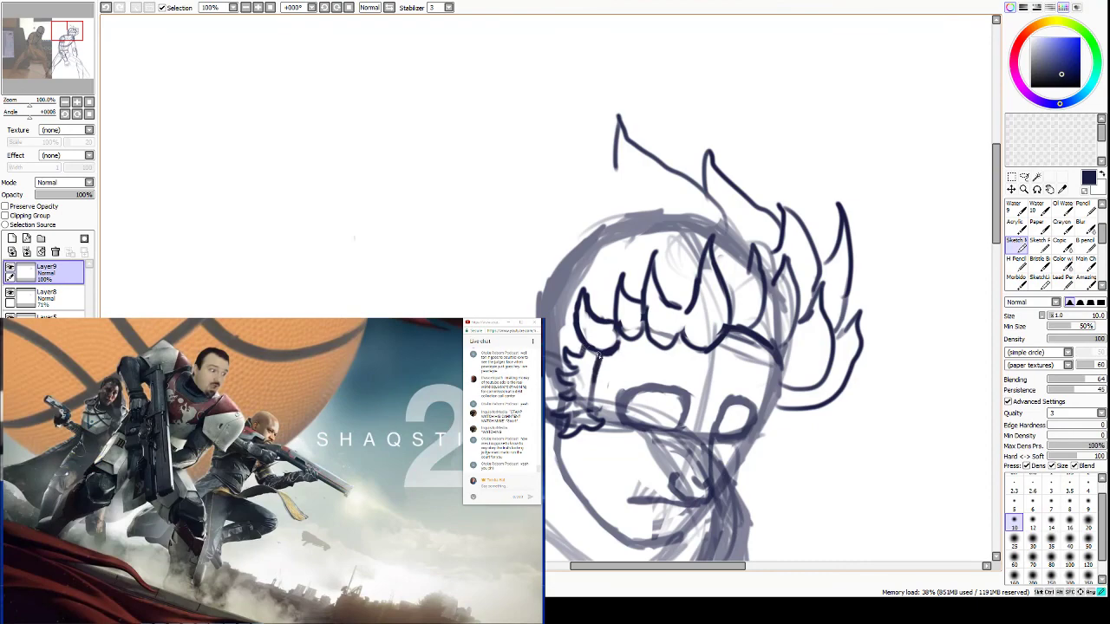
drag(597, 354, 590, 409)
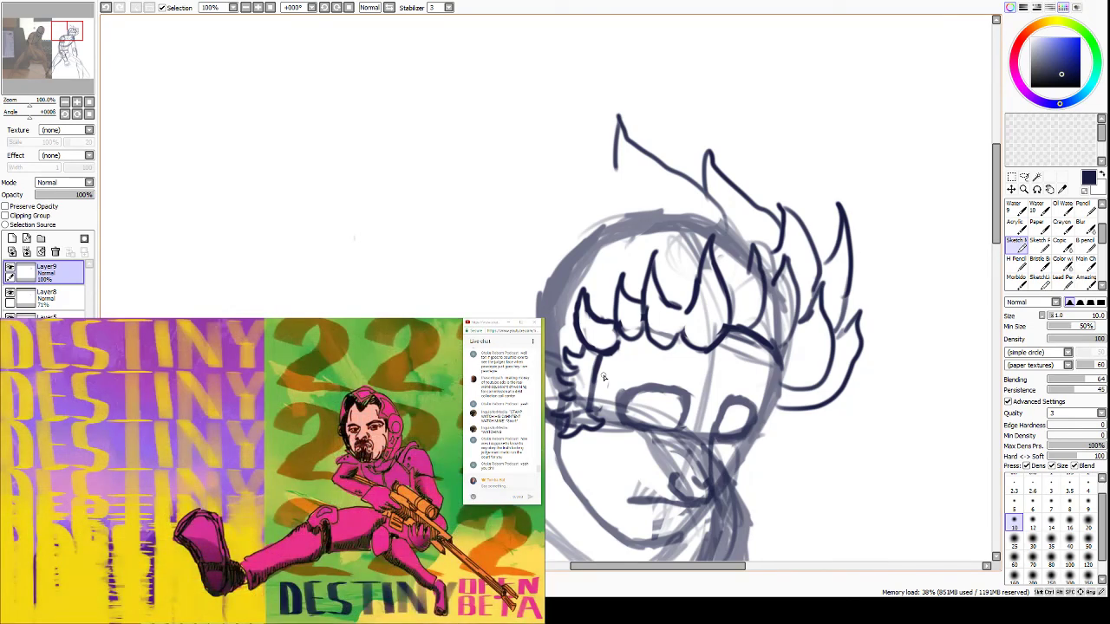
mouse_move(614, 325)
mouse_down()
mouse_move(619, 339)
mouse_move(639, 337)
mouse_up()
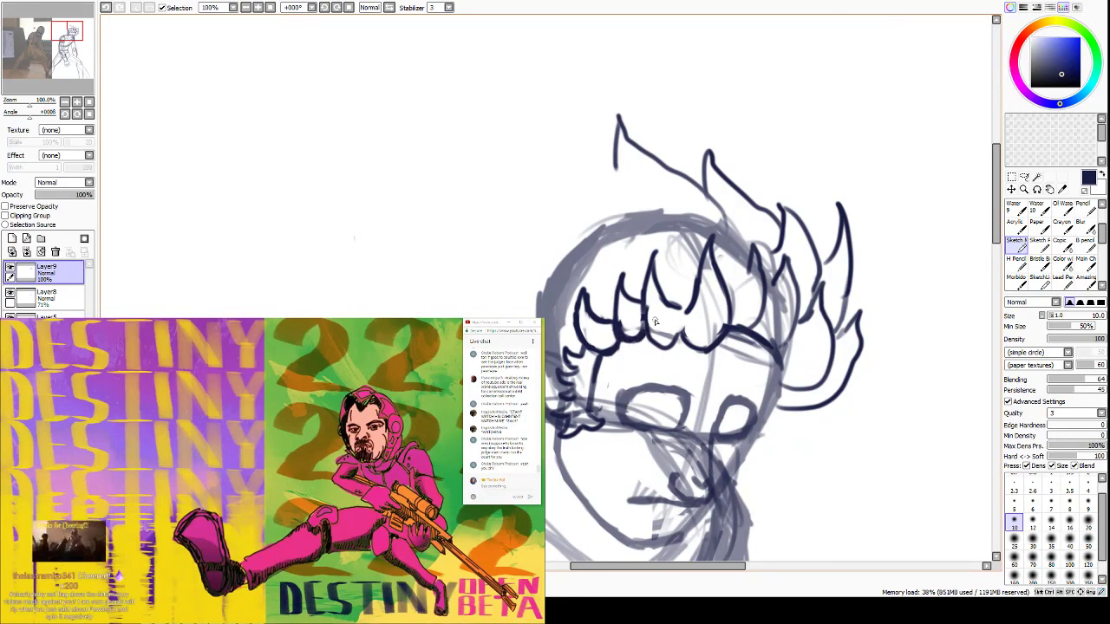
key(e)
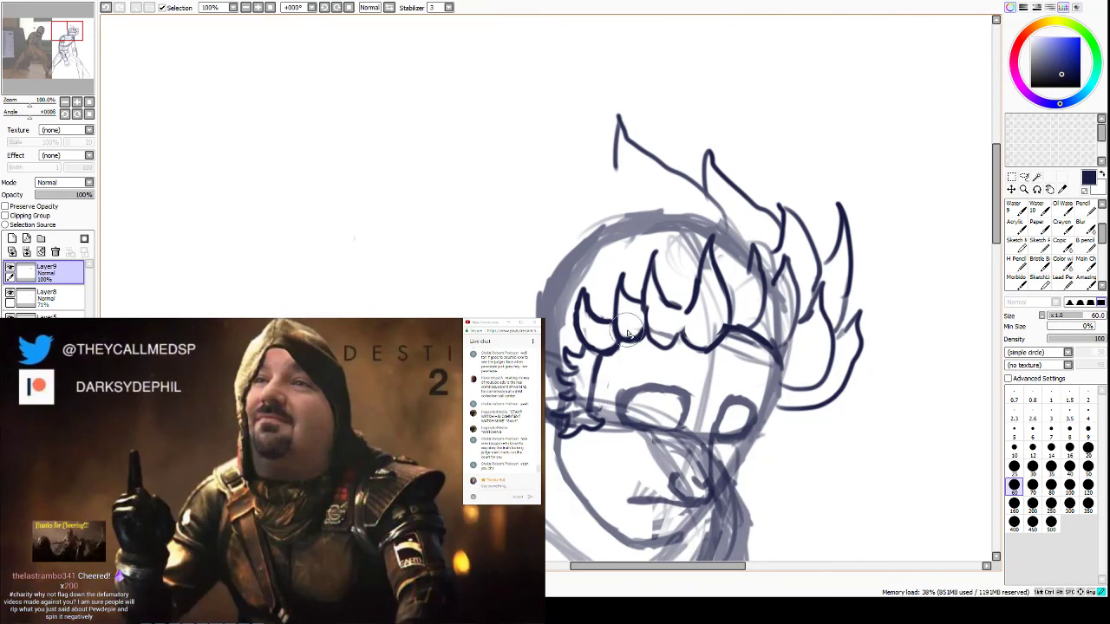
mouse_move(637, 323)
mouse_down()
mouse_move(639, 306)
mouse_move(643, 316)
mouse_up()
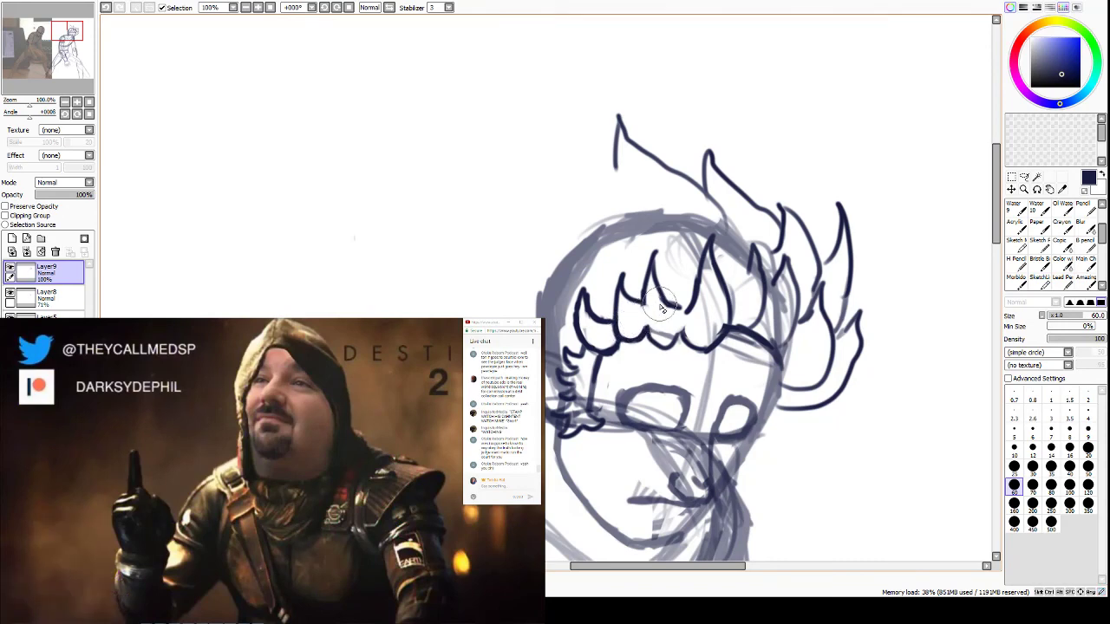
Erase the overlapping line between the middle tufts, and thicken the front tufts and the hairline curve beneath them with the size 10 sketch brush.
key(e)
drag(643, 299, 647, 337)
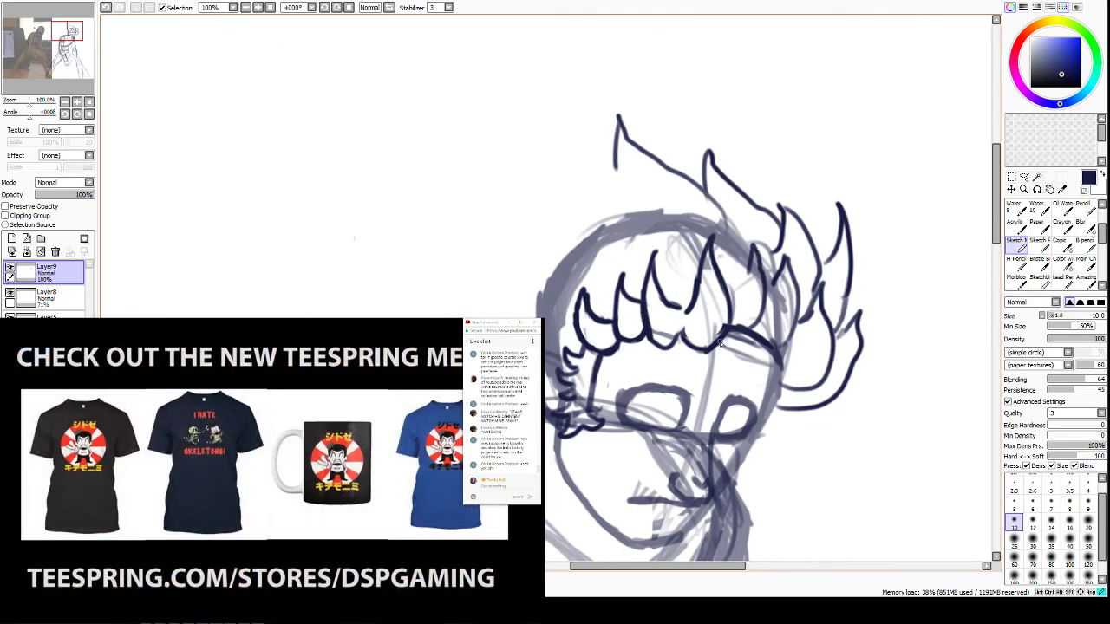
mouse_move(717, 347)
mouse_down()
mouse_move(751, 342)
mouse_move(737, 344)
mouse_move(762, 287)
mouse_up()
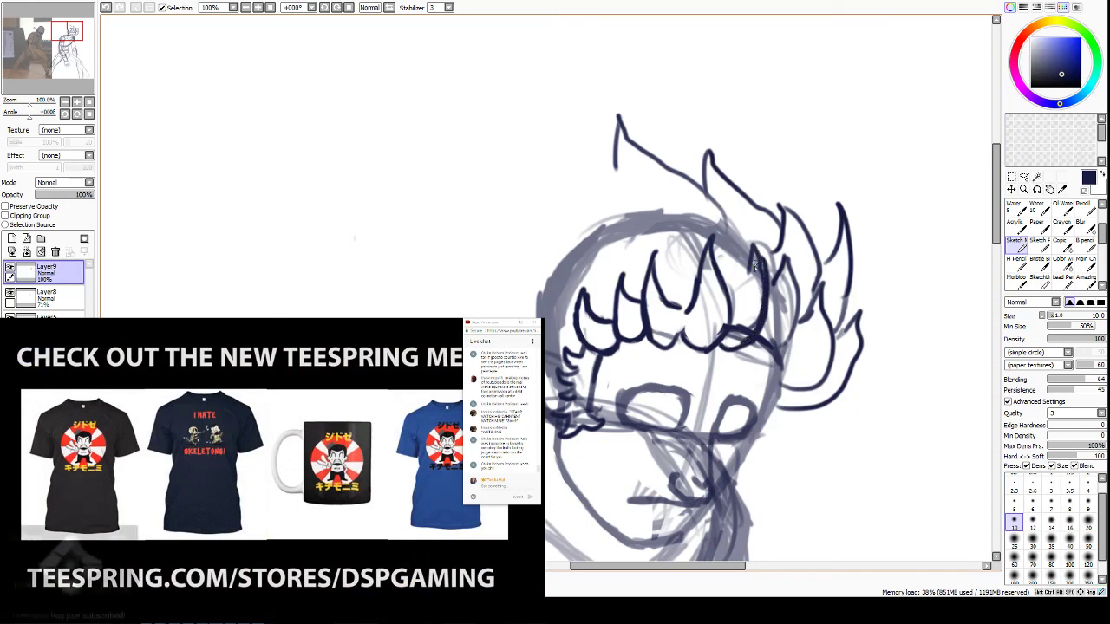
drag(754, 241, 742, 284)
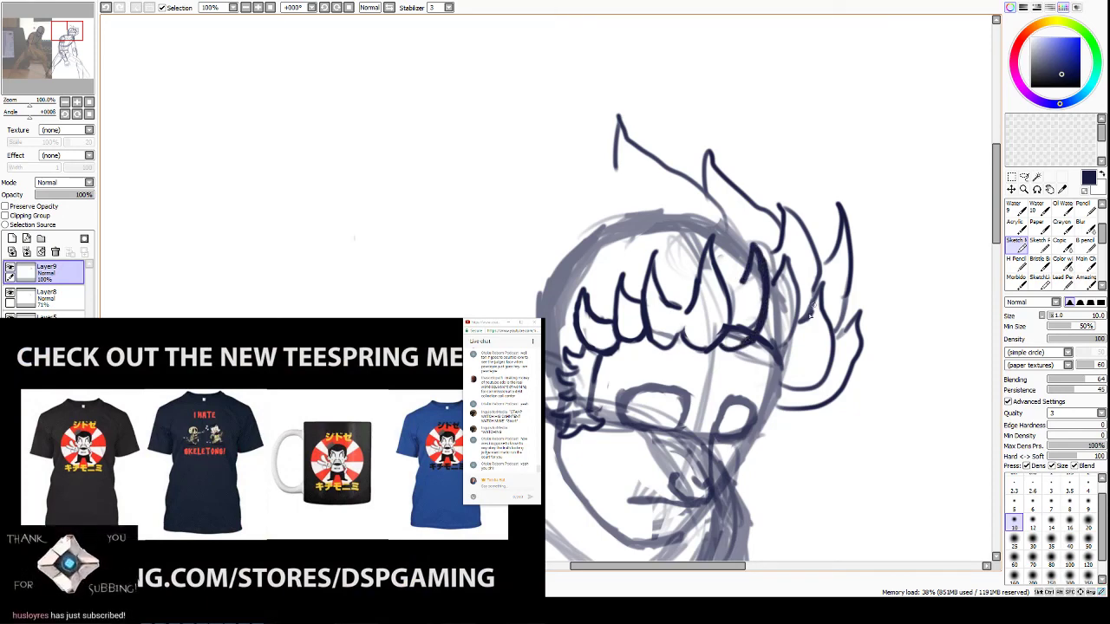
mouse_move(752, 341)
mouse_down()
mouse_move(794, 311)
mouse_move(771, 353)
mouse_move(789, 283)
mouse_move(795, 306)
mouse_move(784, 258)
mouse_up()
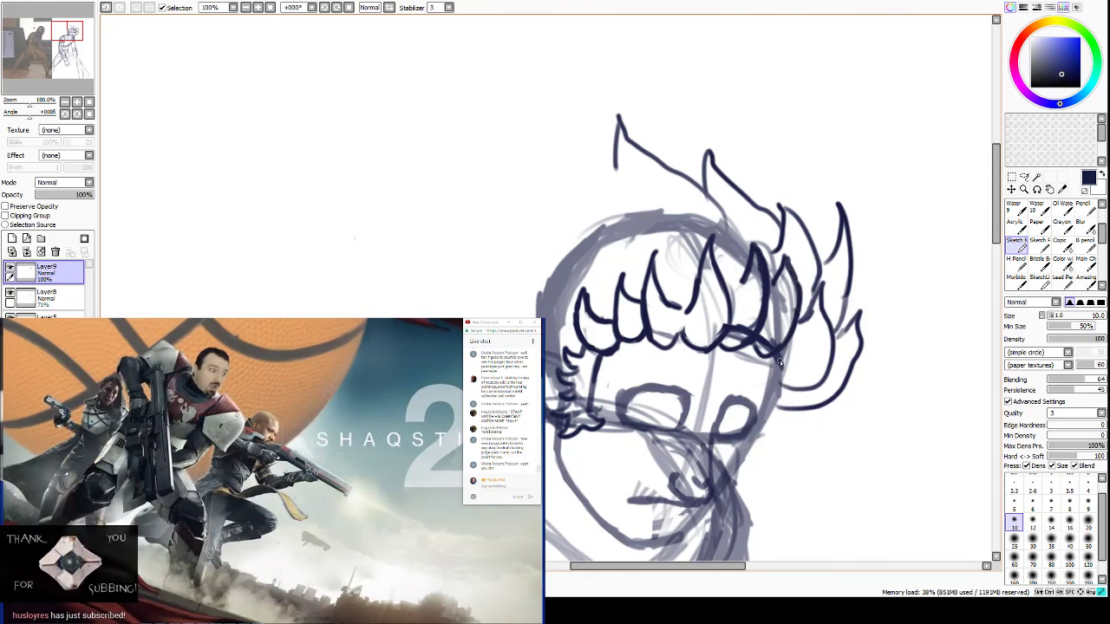
mouse_move(781, 361)
mouse_down()
mouse_move(788, 386)
mouse_move(779, 383)
mouse_move(823, 371)
mouse_up()
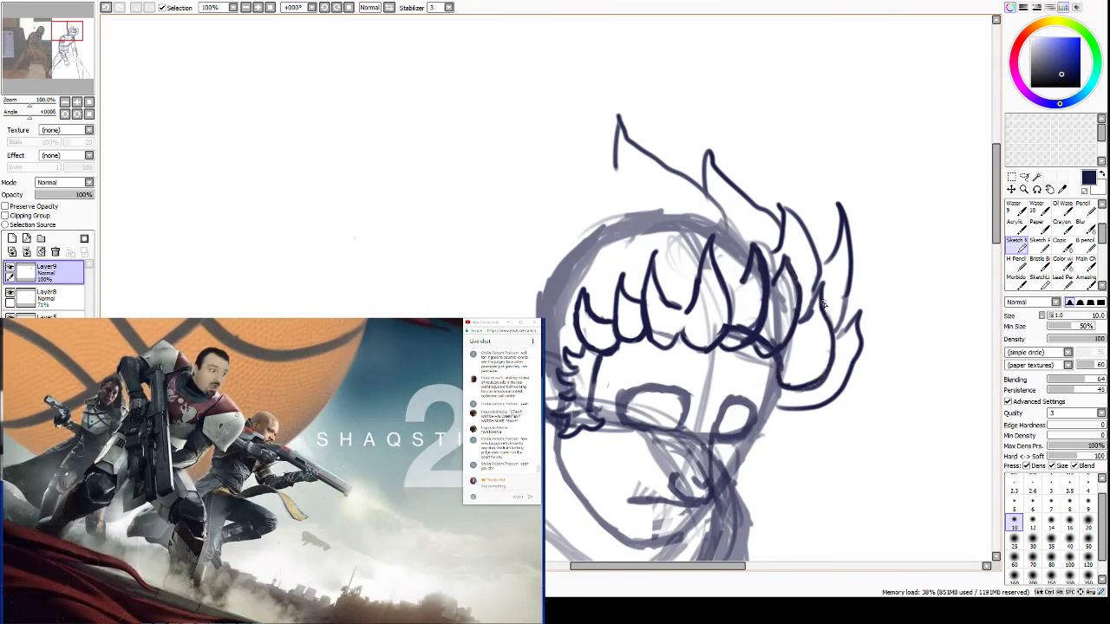
Sketch a curved strand rising from the crown and large flame-like spikes sweeping off the back of the head.
drag(656, 232, 544, 139)
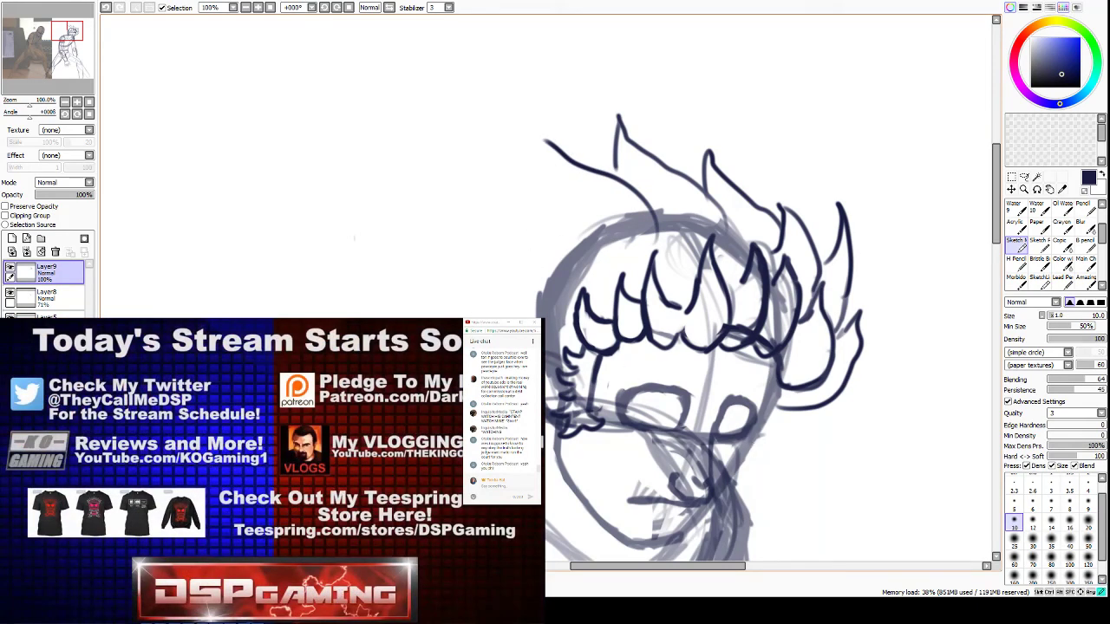
drag(480, 296, 457, 273)
mouse_move(457, 273)
mouse_down()
mouse_move(497, 290)
mouse_move(488, 214)
mouse_move(439, 167)
mouse_move(477, 134)
mouse_up()
mouse_move(432, 102)
mouse_down()
mouse_move(568, 180)
mouse_move(517, 105)
mouse_up()
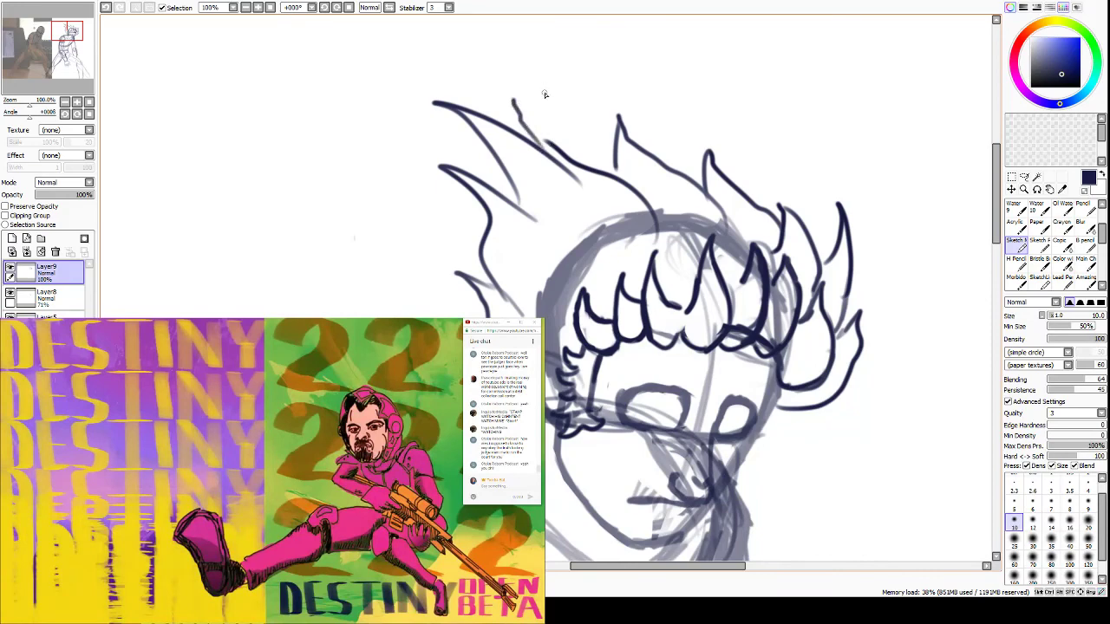
Undo the last spike stroke, redraw it, and continue the flame spikes across the top to a tall spike above the front hair.
key(ctrl+z)
drag(548, 147, 520, 107)
mouse_move(561, 161)
mouse_down()
mouse_move(566, 98)
mouse_move(642, 116)
mouse_move(700, 169)
mouse_up()
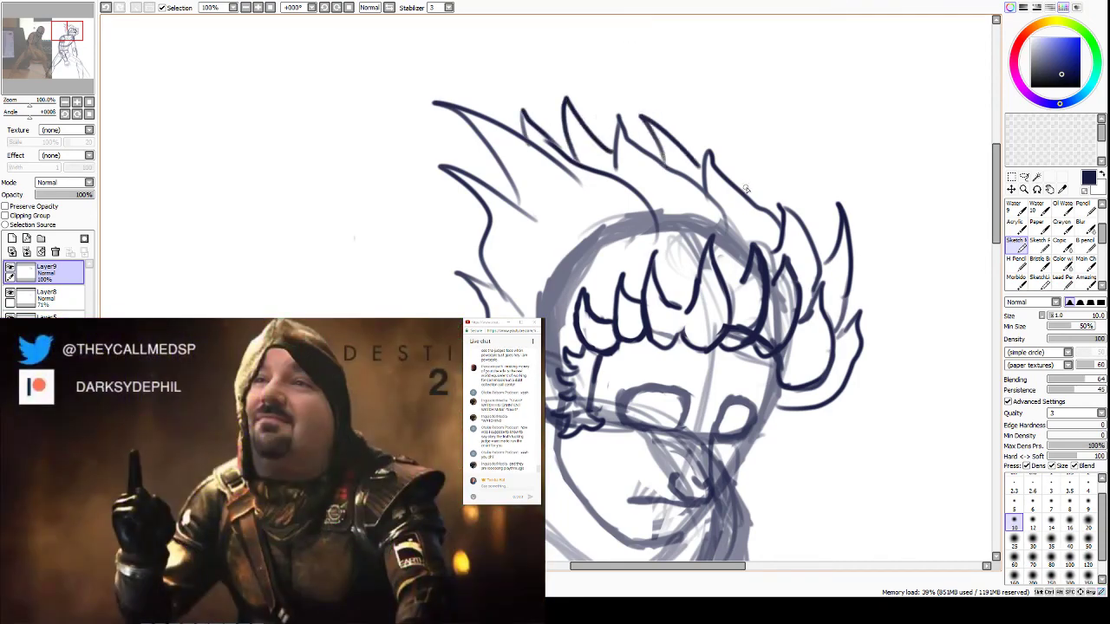
mouse_move(763, 205)
mouse_down()
mouse_move(743, 111)
mouse_move(809, 183)
mouse_move(791, 164)
mouse_move(822, 249)
mouse_move(816, 217)
mouse_move(824, 253)
mouse_up()
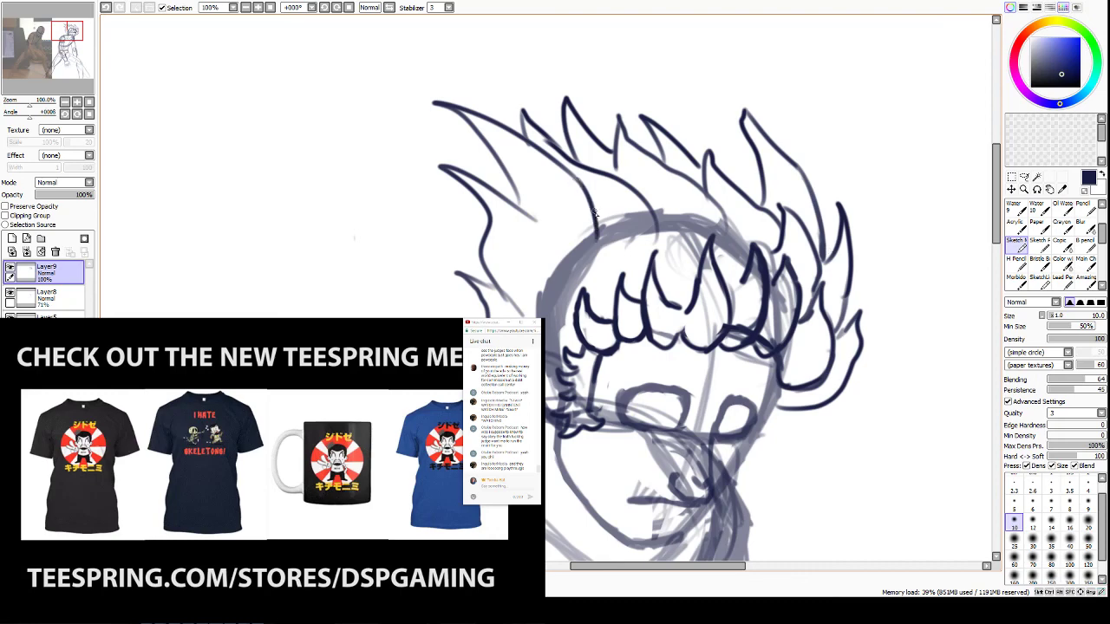
Extend the back spikes' inner lines down to the skull, and redraw the lowest back spike larger, erasing its old strokes.
drag(518, 210, 561, 274)
drag(494, 189, 551, 244)
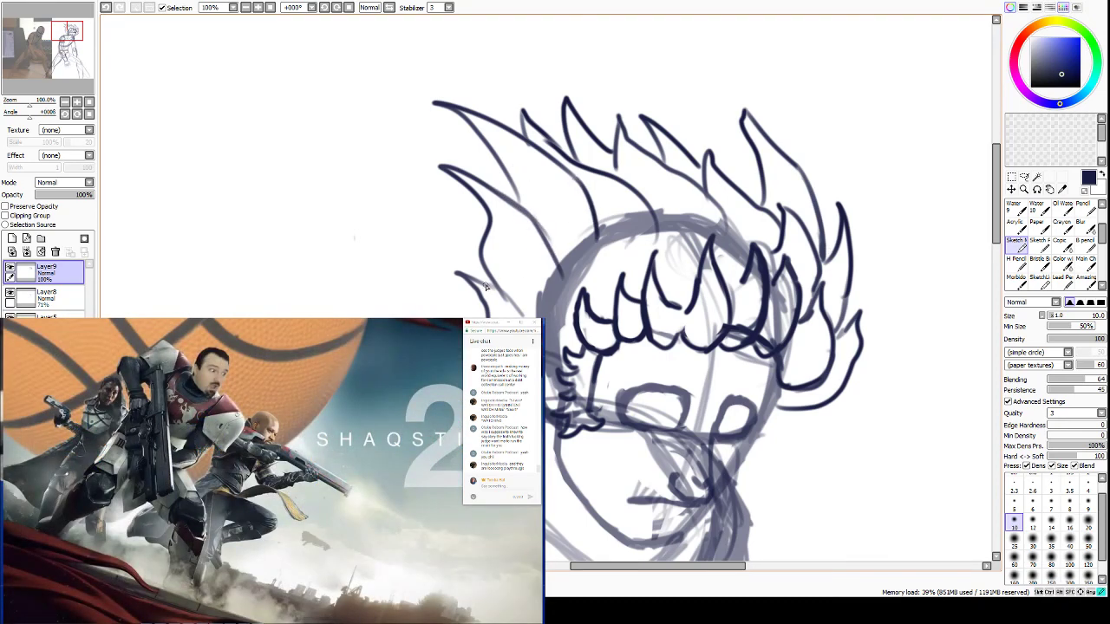
mouse_move(486, 286)
mouse_down()
mouse_move(543, 342)
mouse_move(446, 248)
mouse_move(480, 312)
mouse_up()
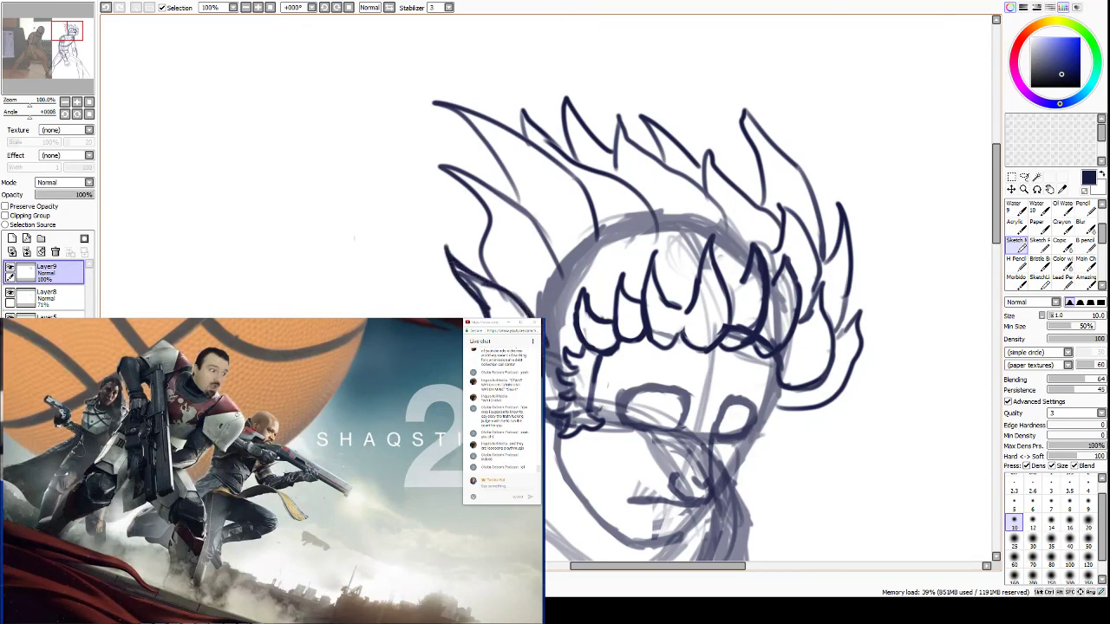
key(e)
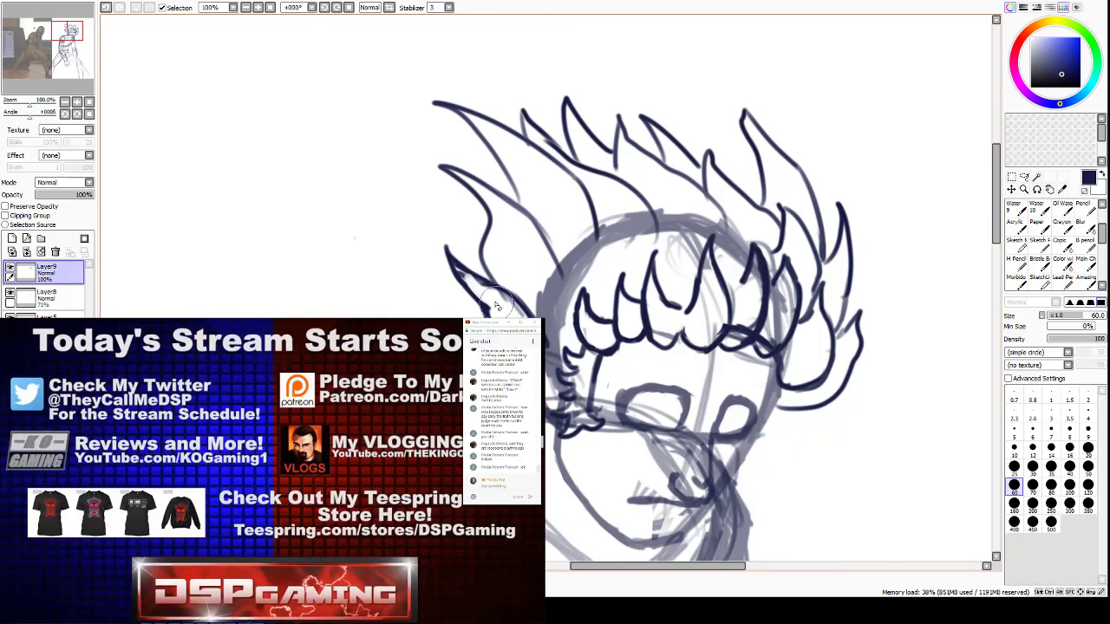
mouse_move(459, 269)
mouse_down()
mouse_move(508, 303)
mouse_move(470, 296)
mouse_move(495, 299)
mouse_up()
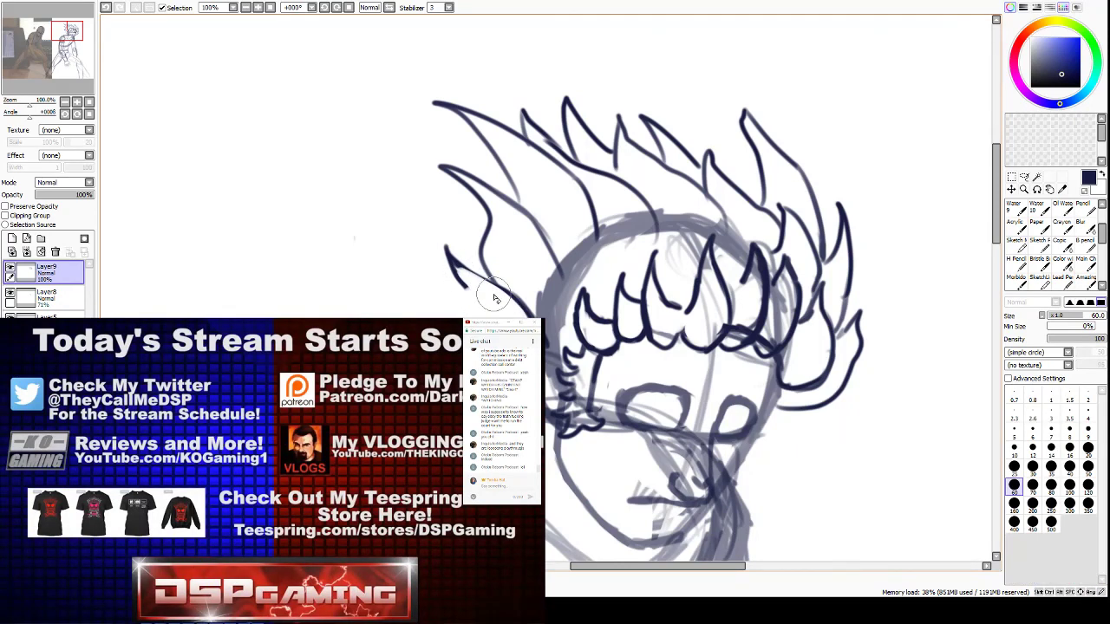
key(e)
drag(455, 267, 485, 318)
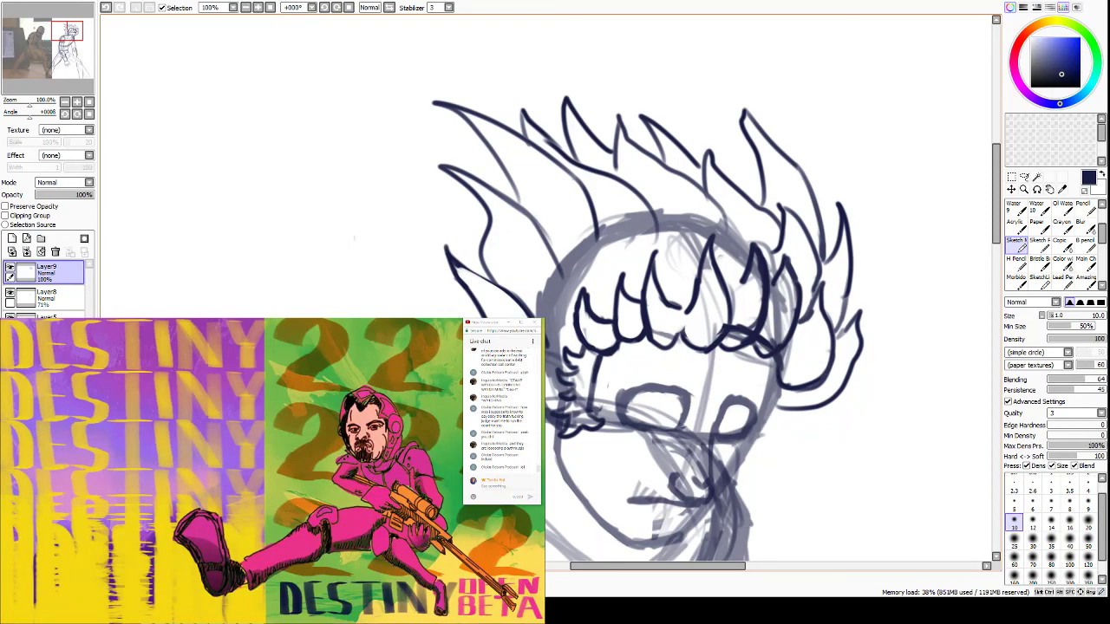
Review the whole figure beside the reference photo and save the drawing under the file name Ds.
key(e)
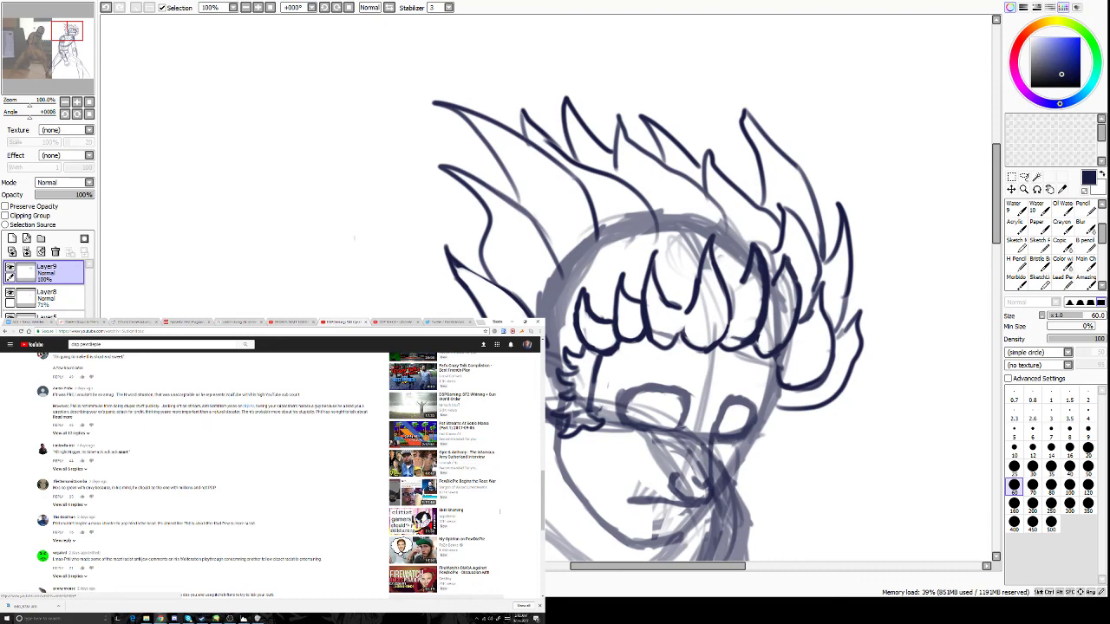
scroll(304, 234, down, 3)
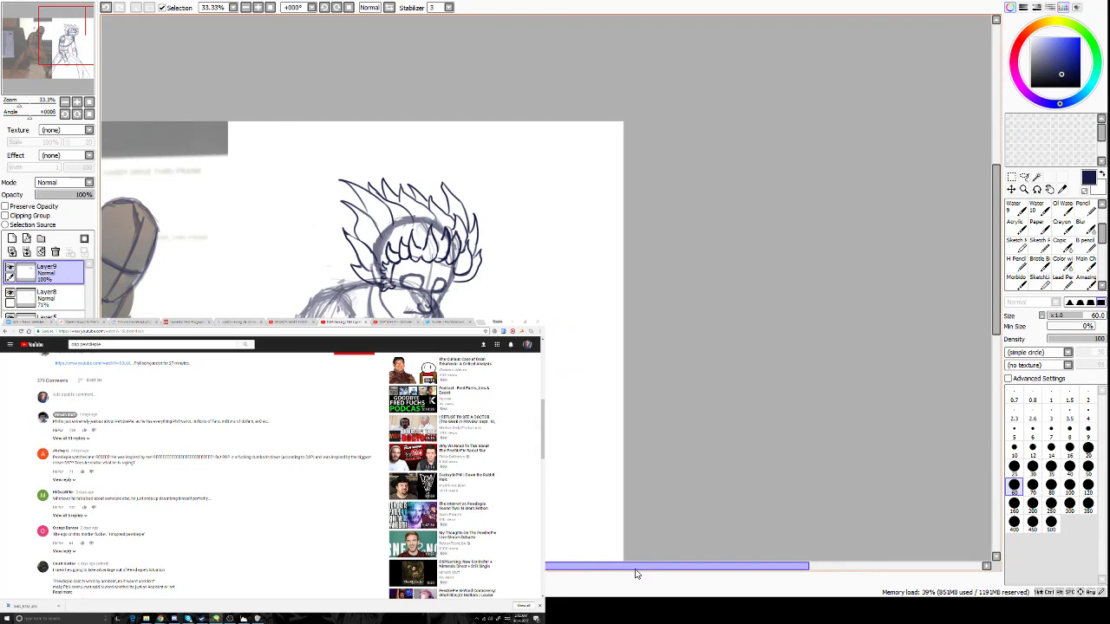
drag(656, 569, 551, 569)
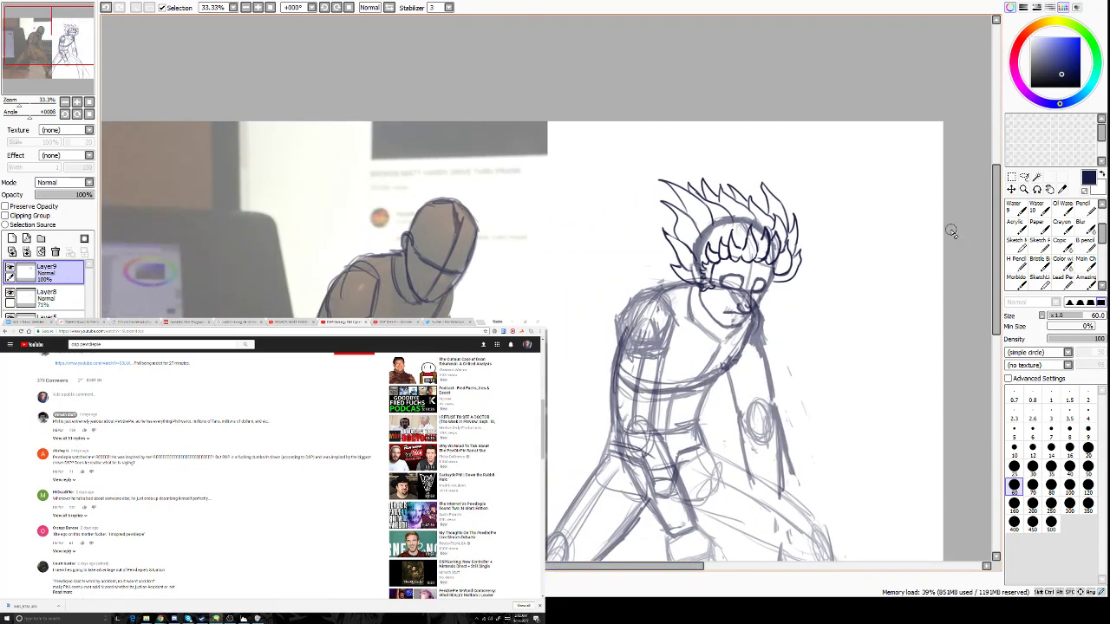
drag(1004, 252, 1009, 286)
key(ctrl+s)
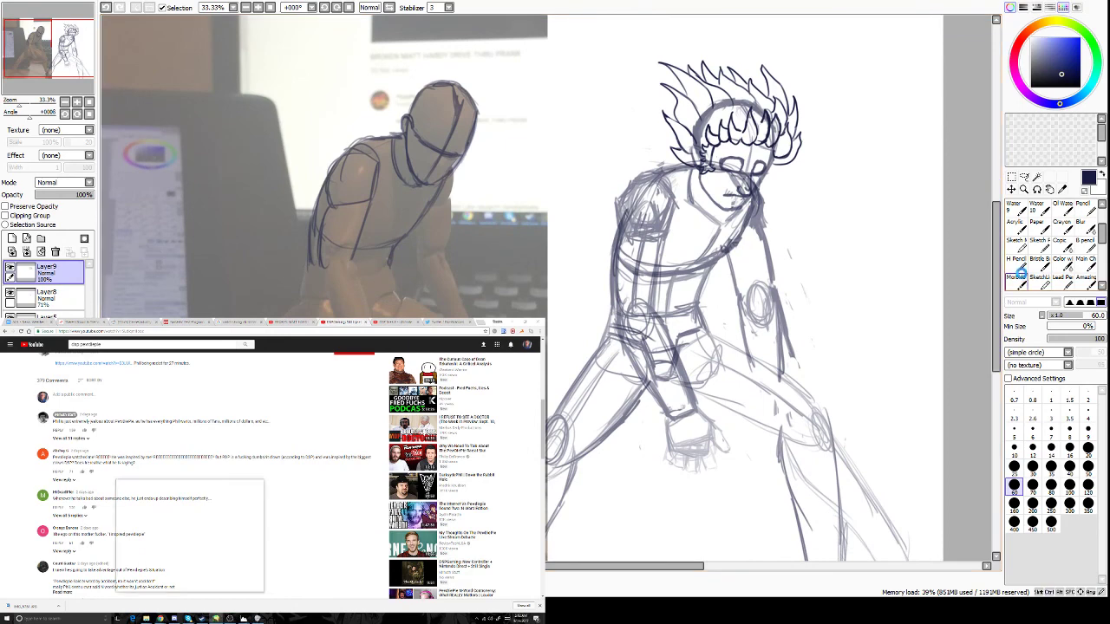
text(Ds)
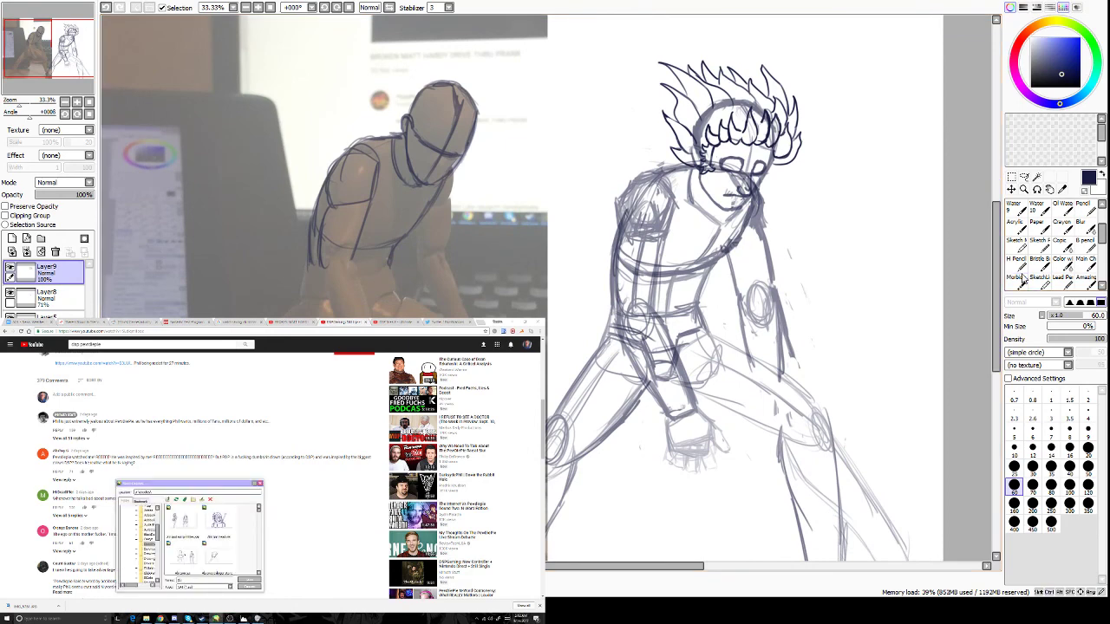
key(Return)
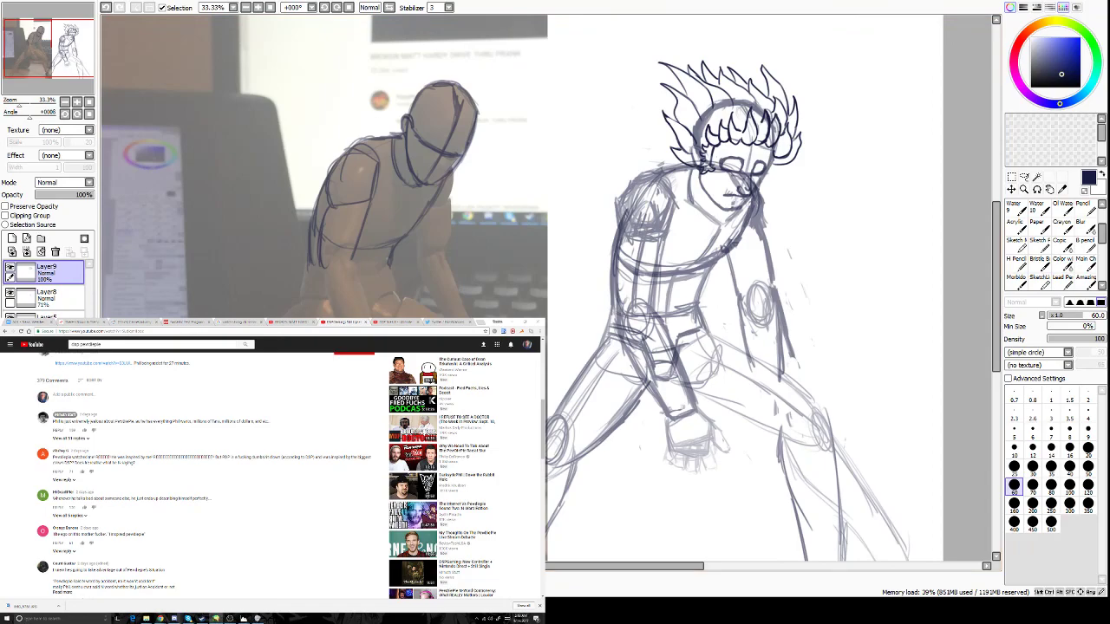
Bring the YouTube browser window back behind the live chat and switch to OBS.
click(216, 618)
click(216, 618)
mouse_move(161, 618)
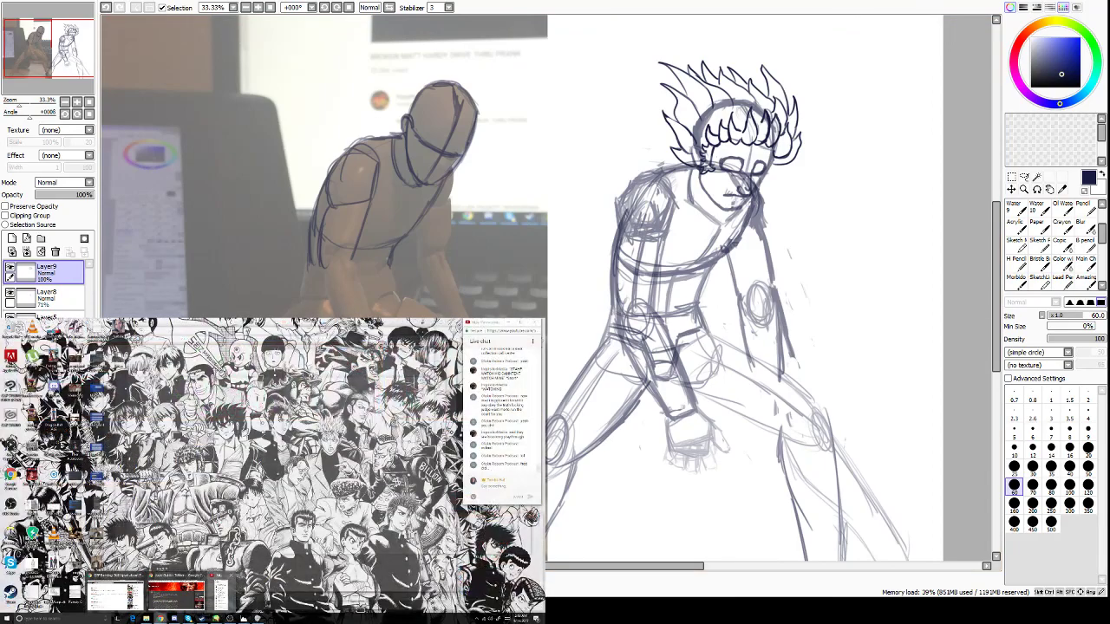
click(114, 597)
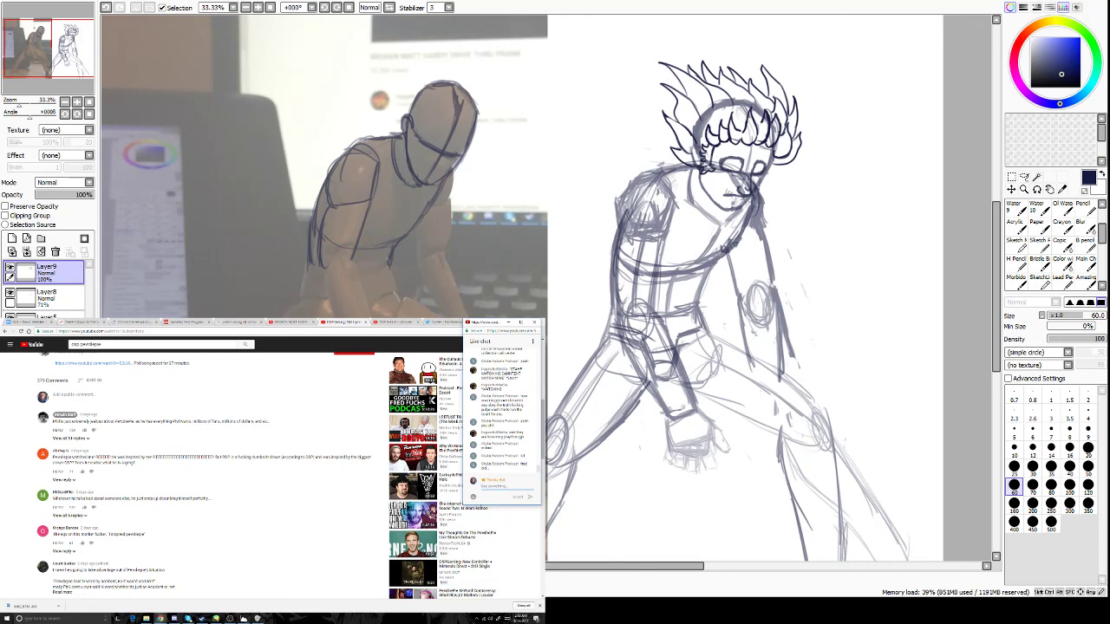
click(230, 618)
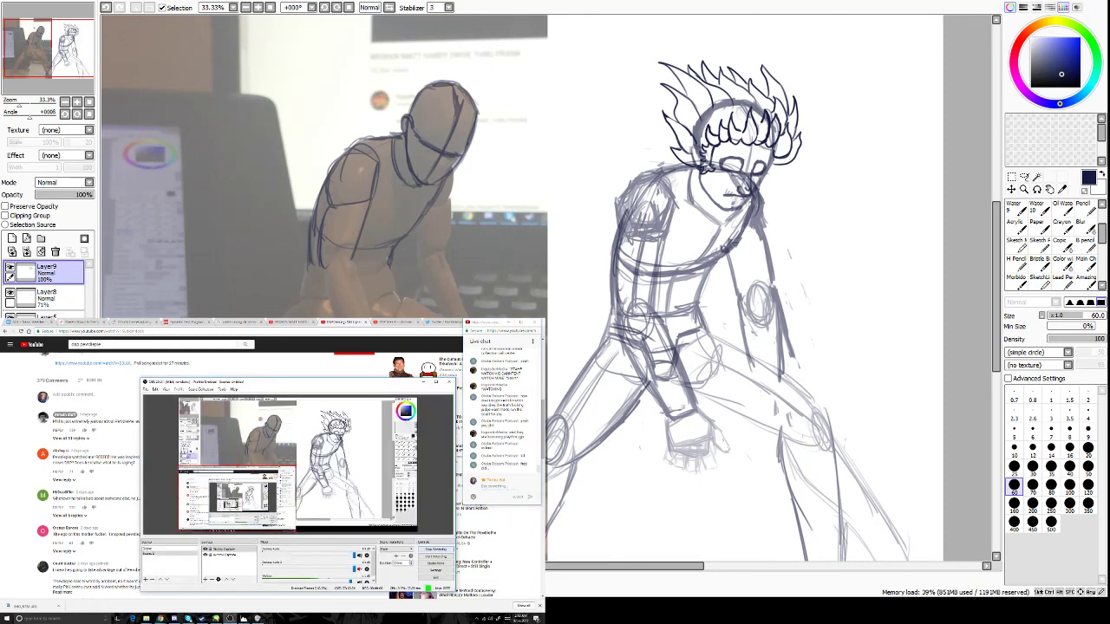